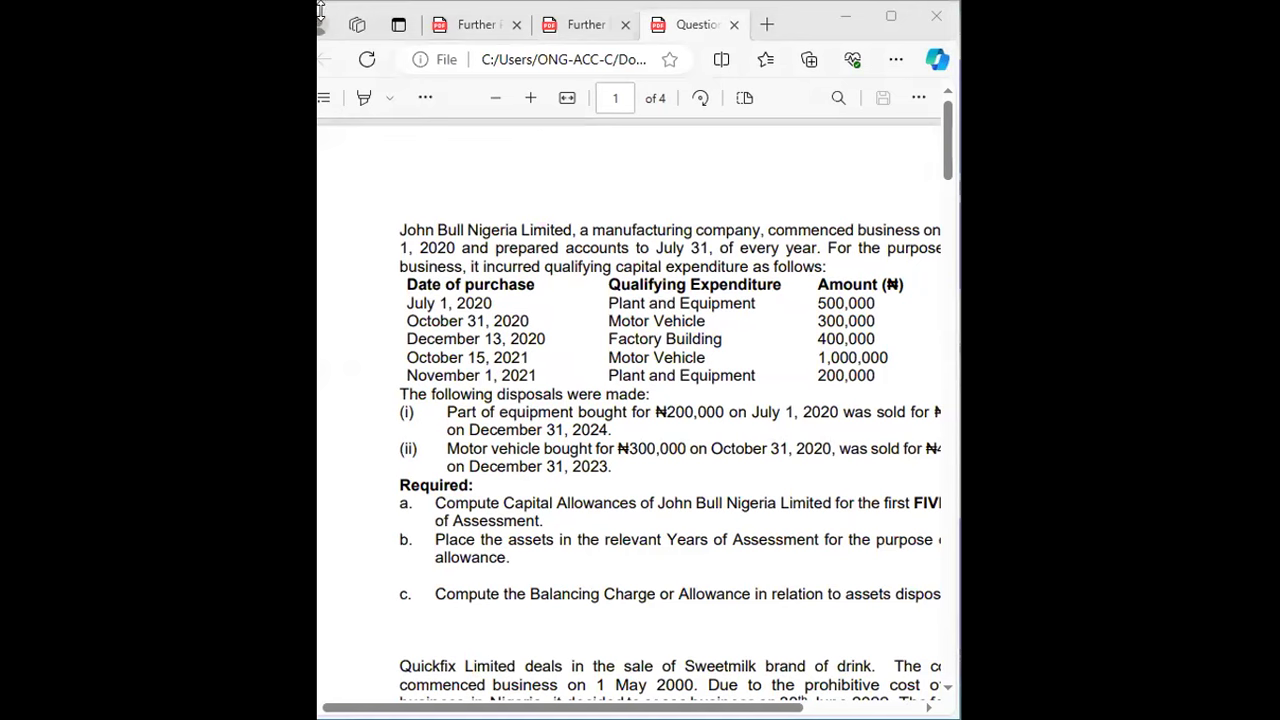
Step: Zoom out the PDF so the full width of the John Bull Nigeria Limited question can be read
key("ctrl+minus")
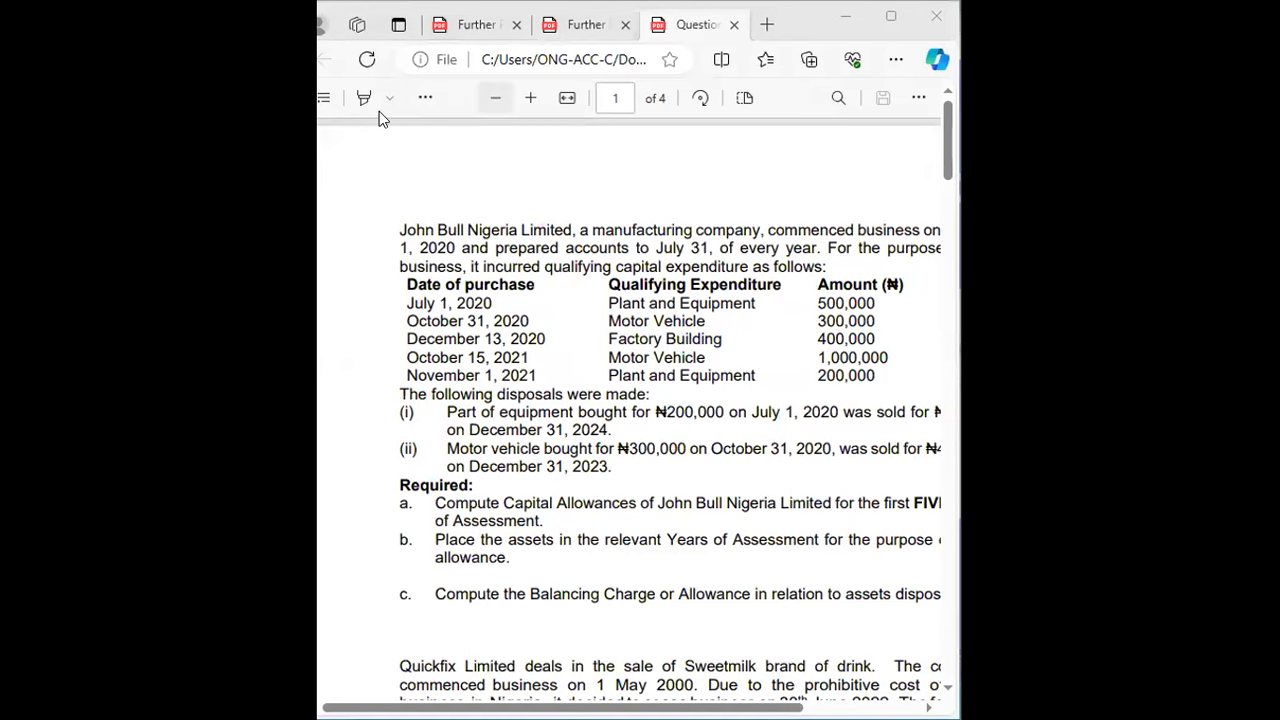
key("ctrl+minus")
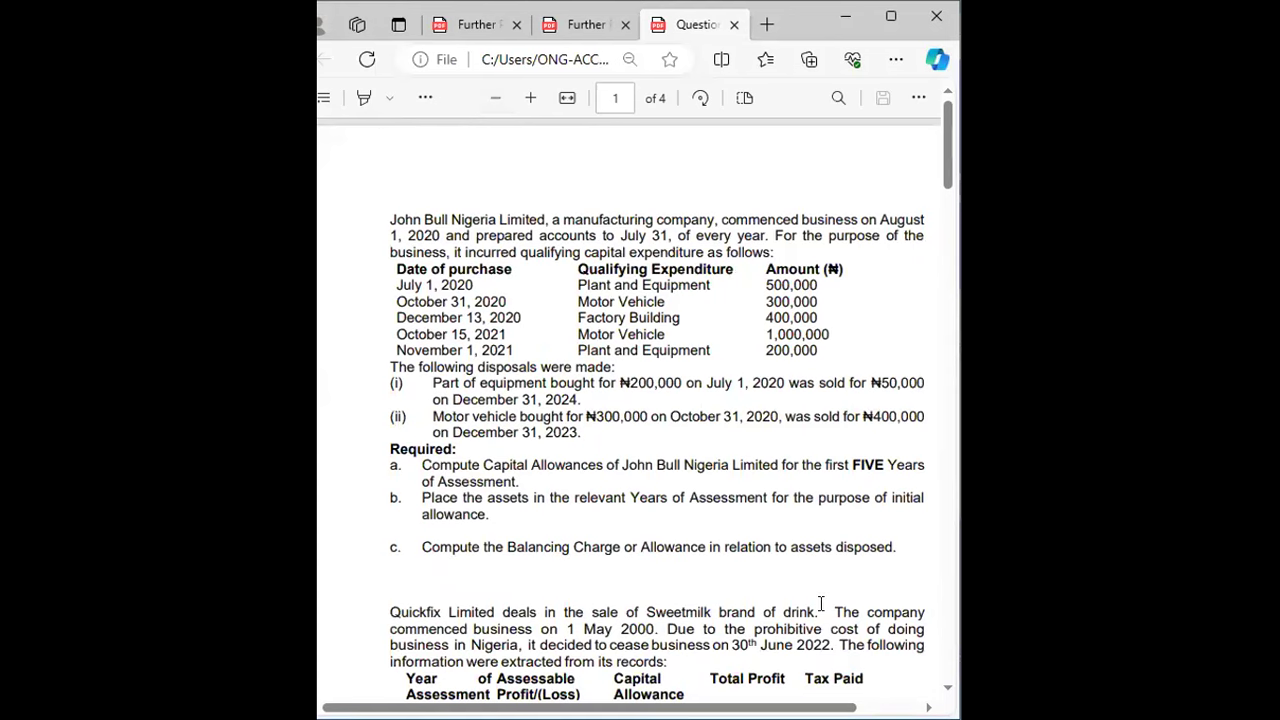
scroll(820, 603, "down", 2)
scroll(820, 605, "up", 1)
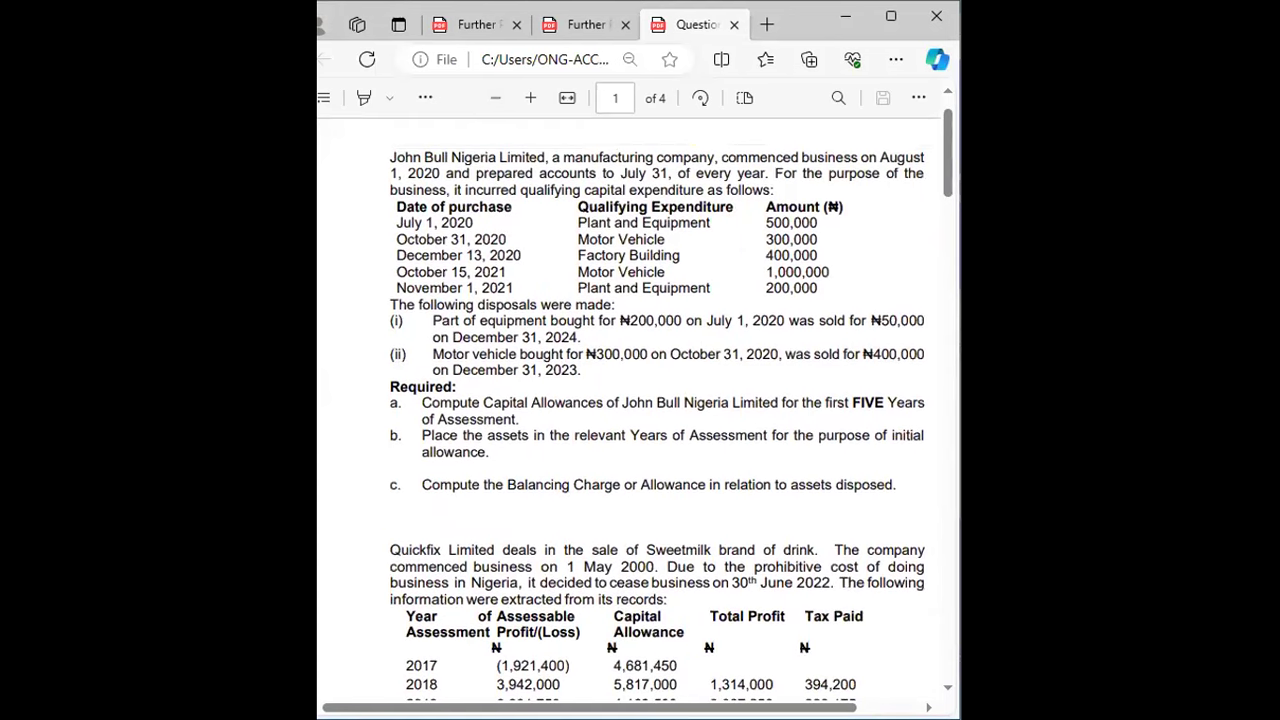
left_click_drag(707, 519, 783, 334)
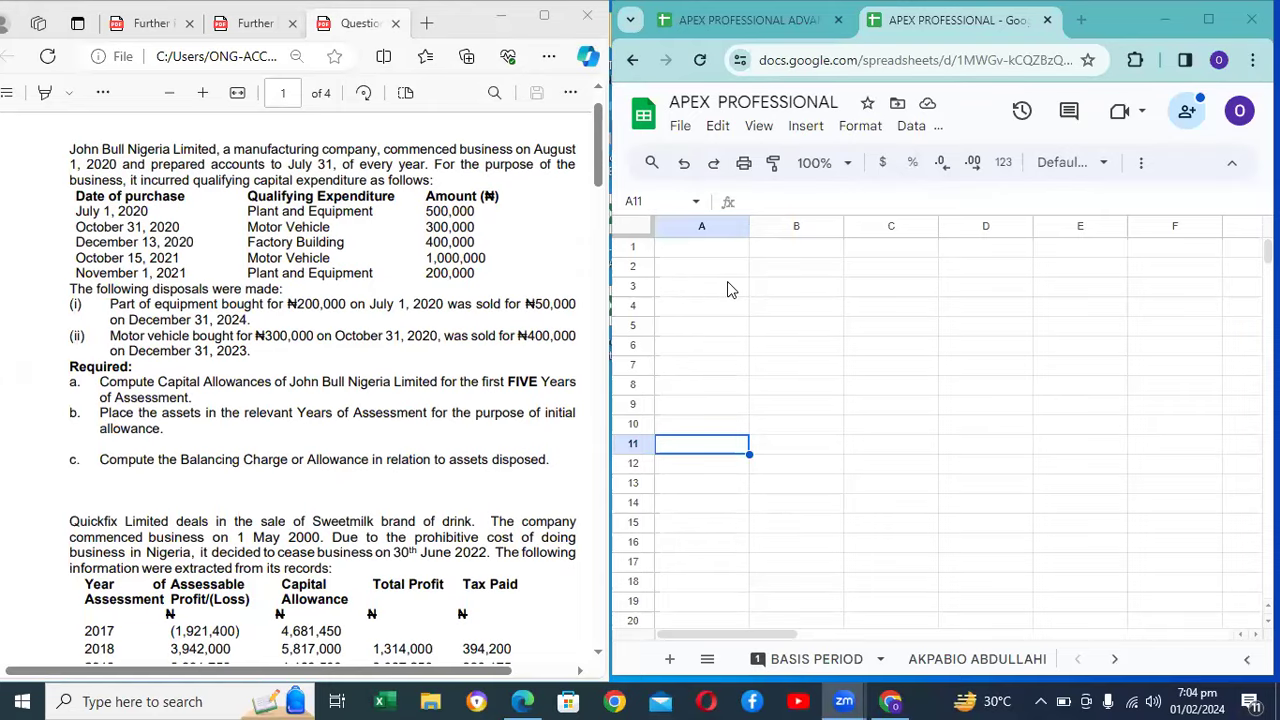
Step: Switch to the JOHNBULL sheet in Google Sheets and enter the title "JOHNBULL NIGERIA LIMITED" in cell B1
left_click(819, 256)
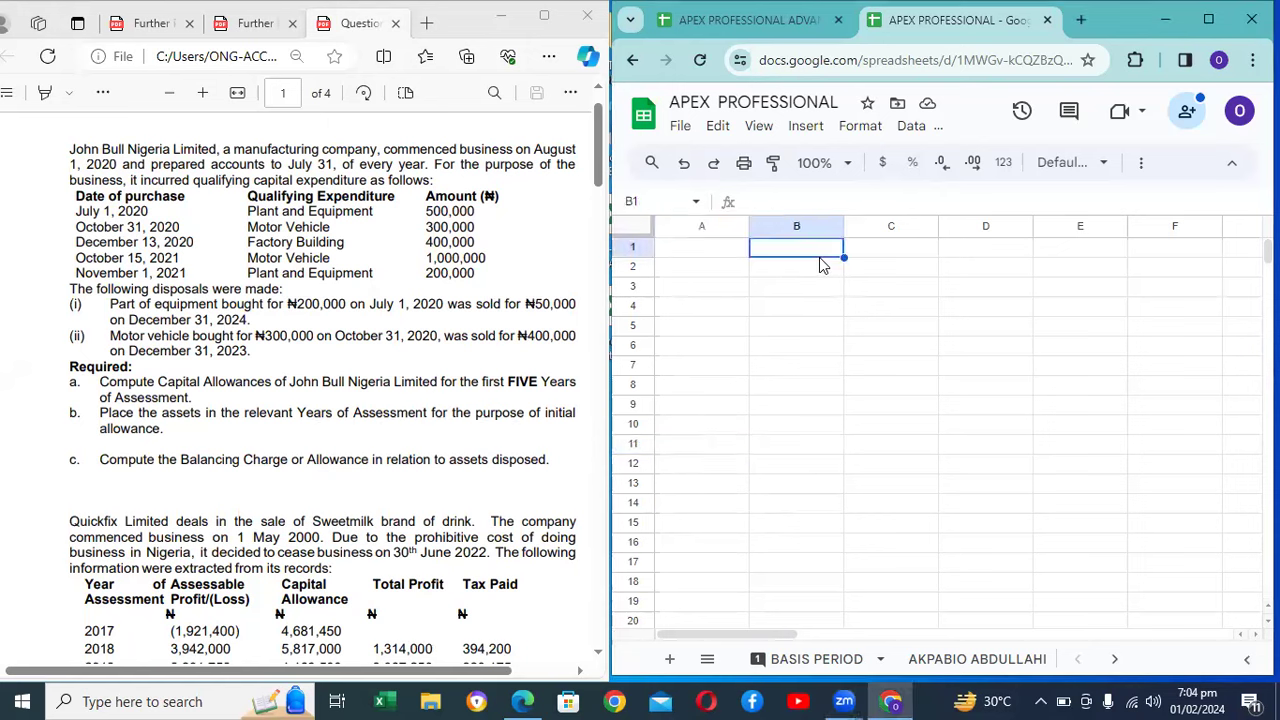
left_click(1117, 660)
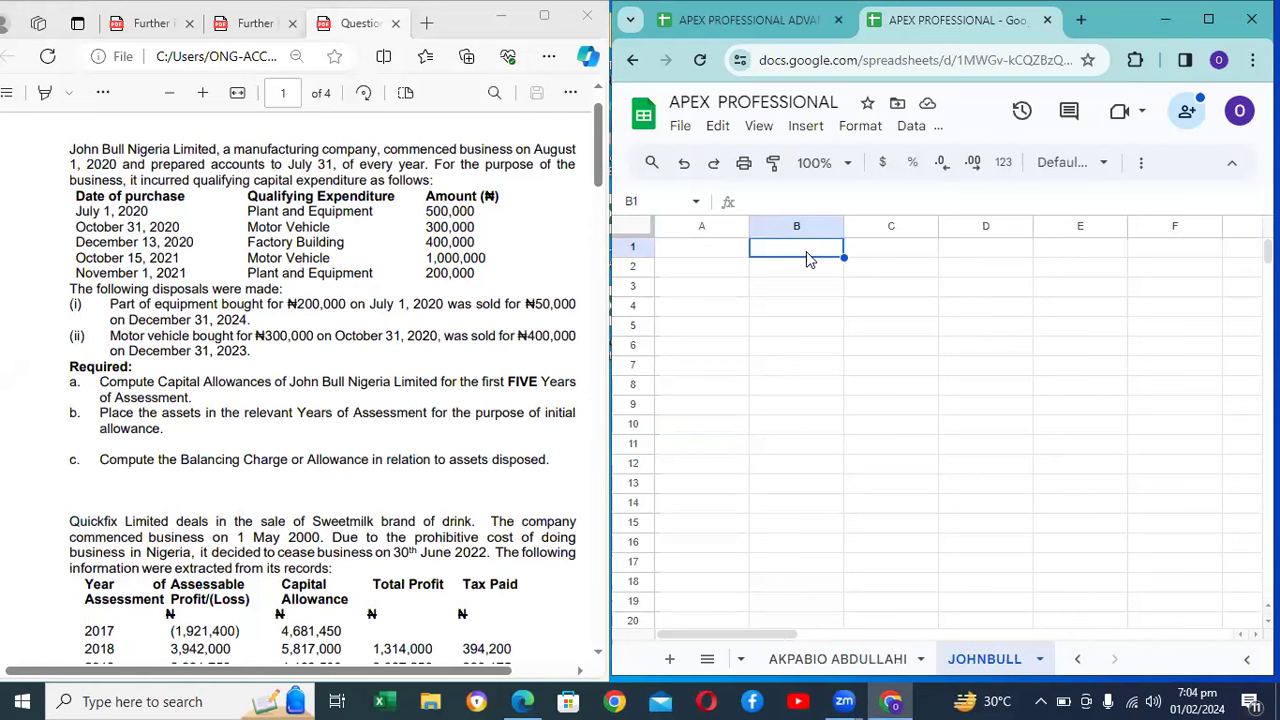
type("JOHN")
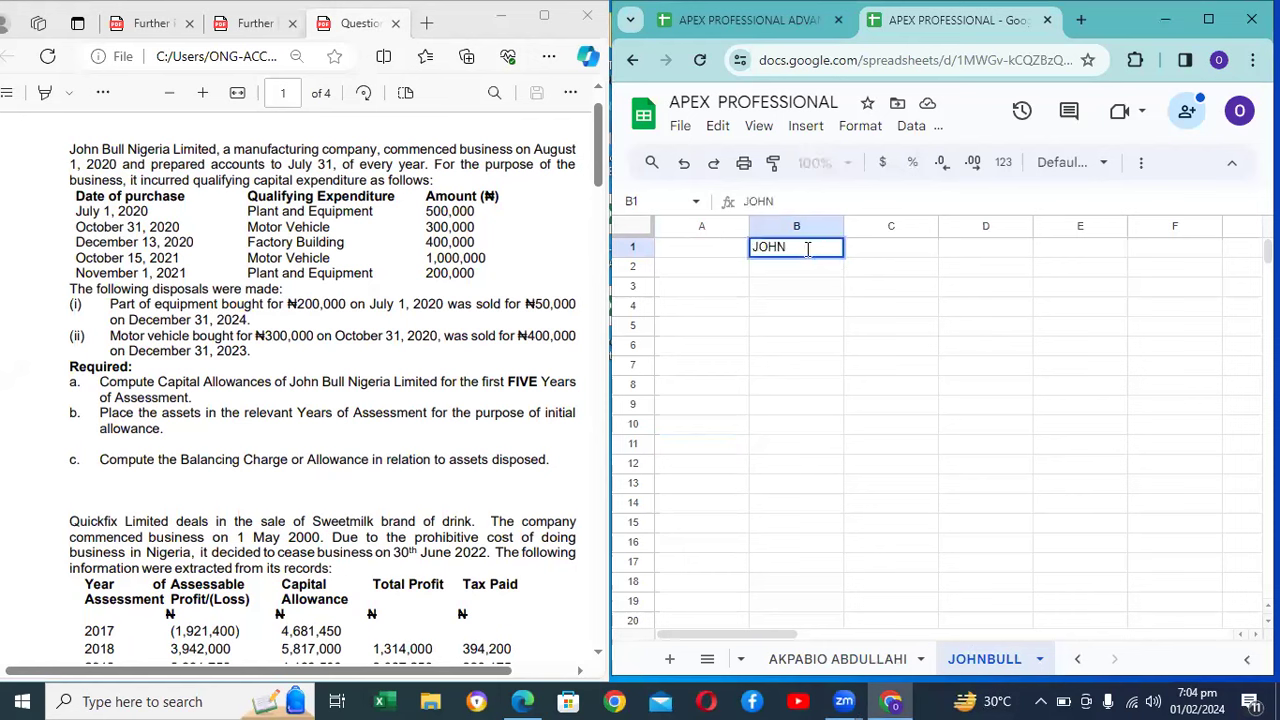
type("BULL NIGERI")
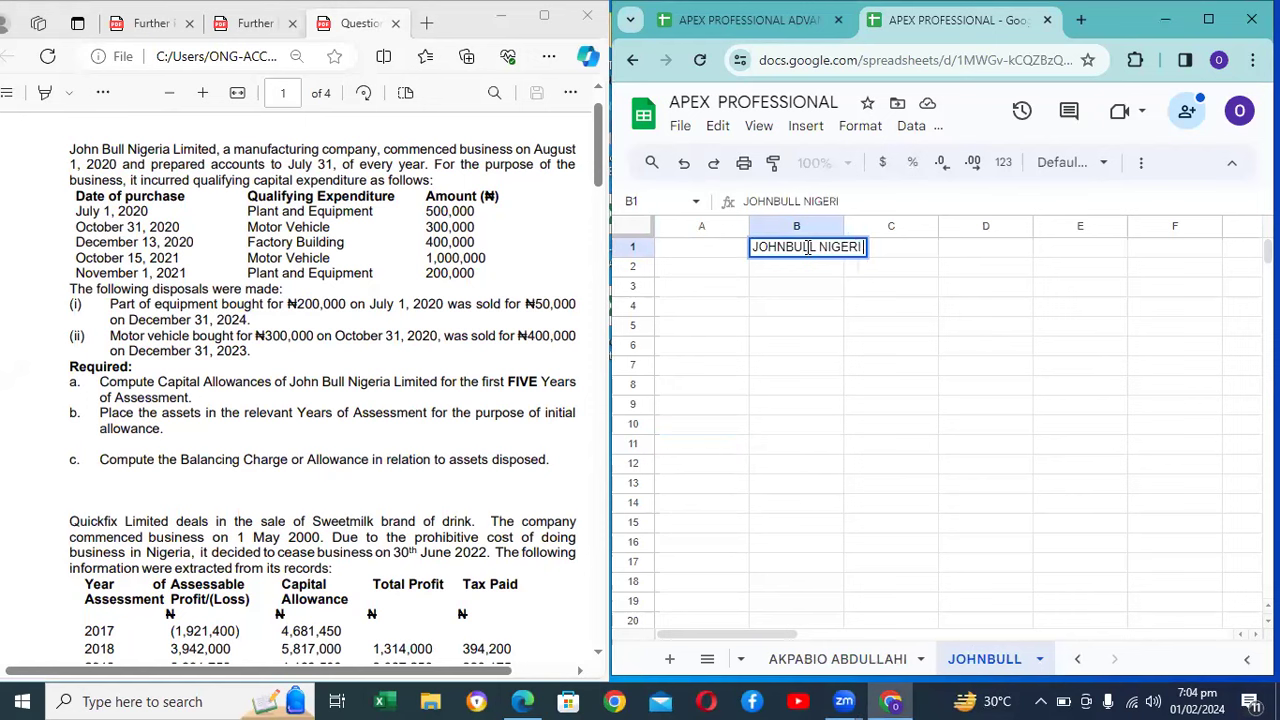
type("A LIMITED")
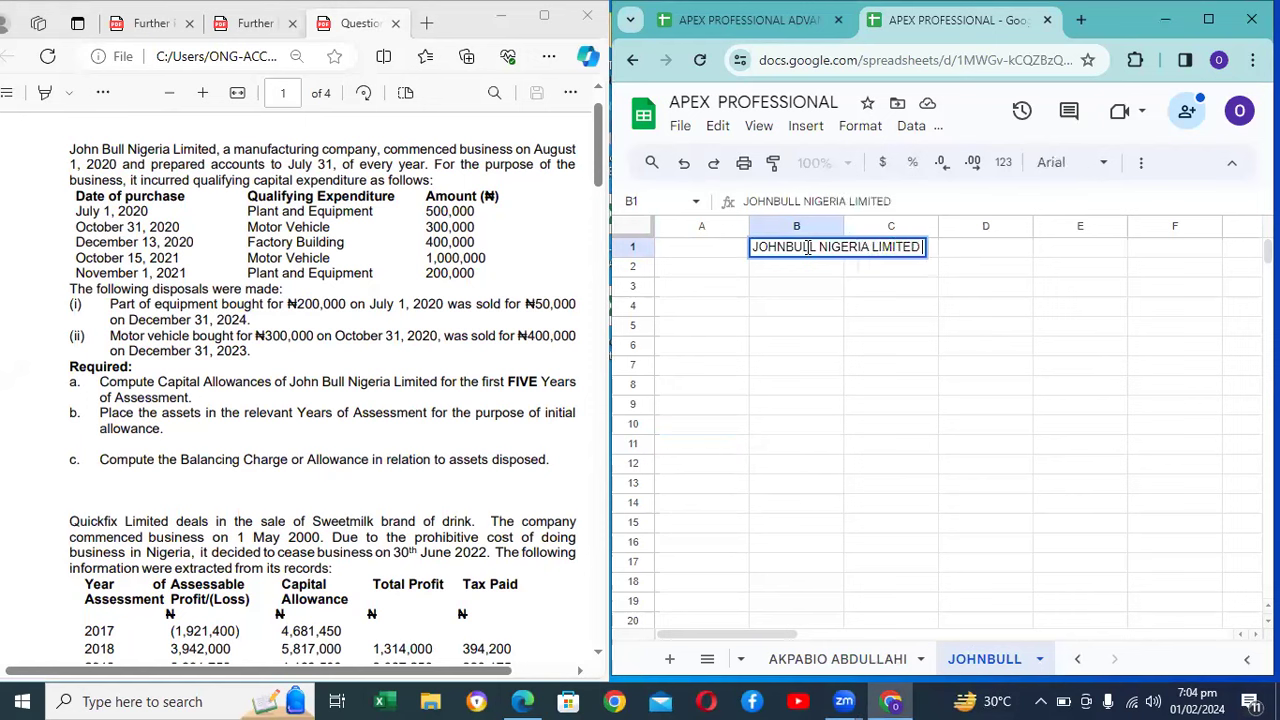
key("Return")
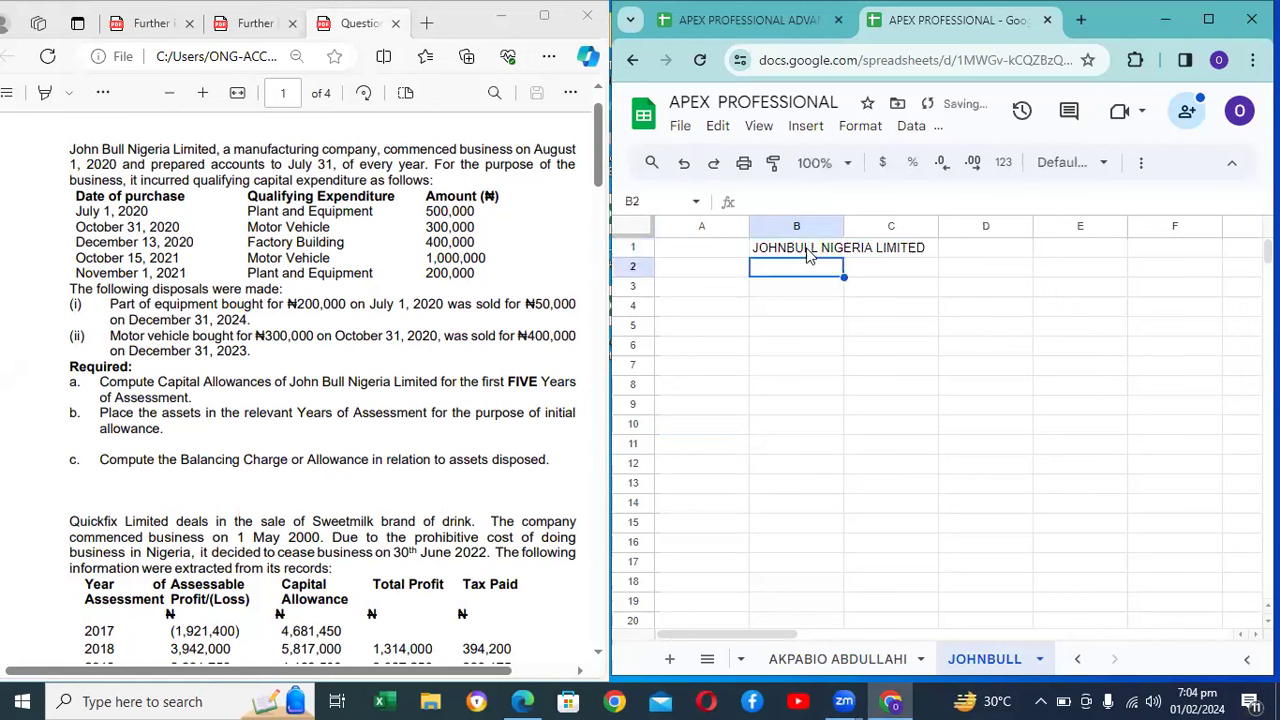
Step: Enter the subtitle "Computation of Capital Allowances for" in cell A2
key("Left")
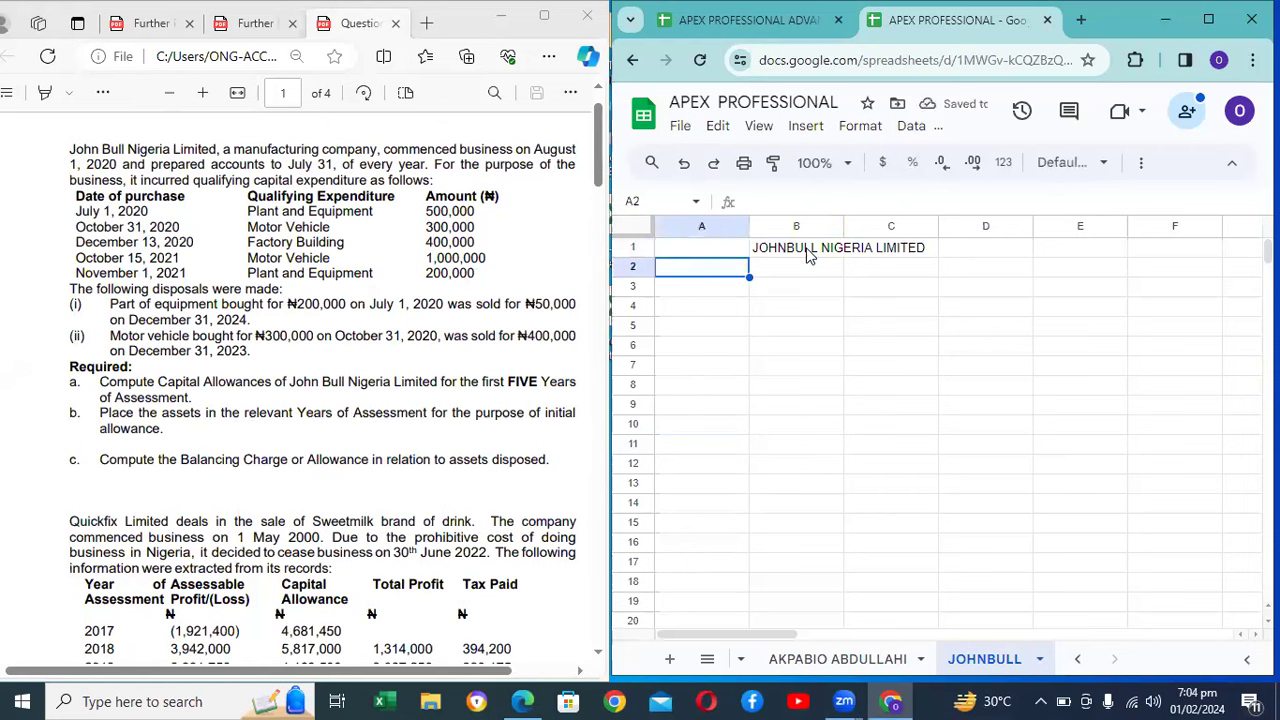
type("C")
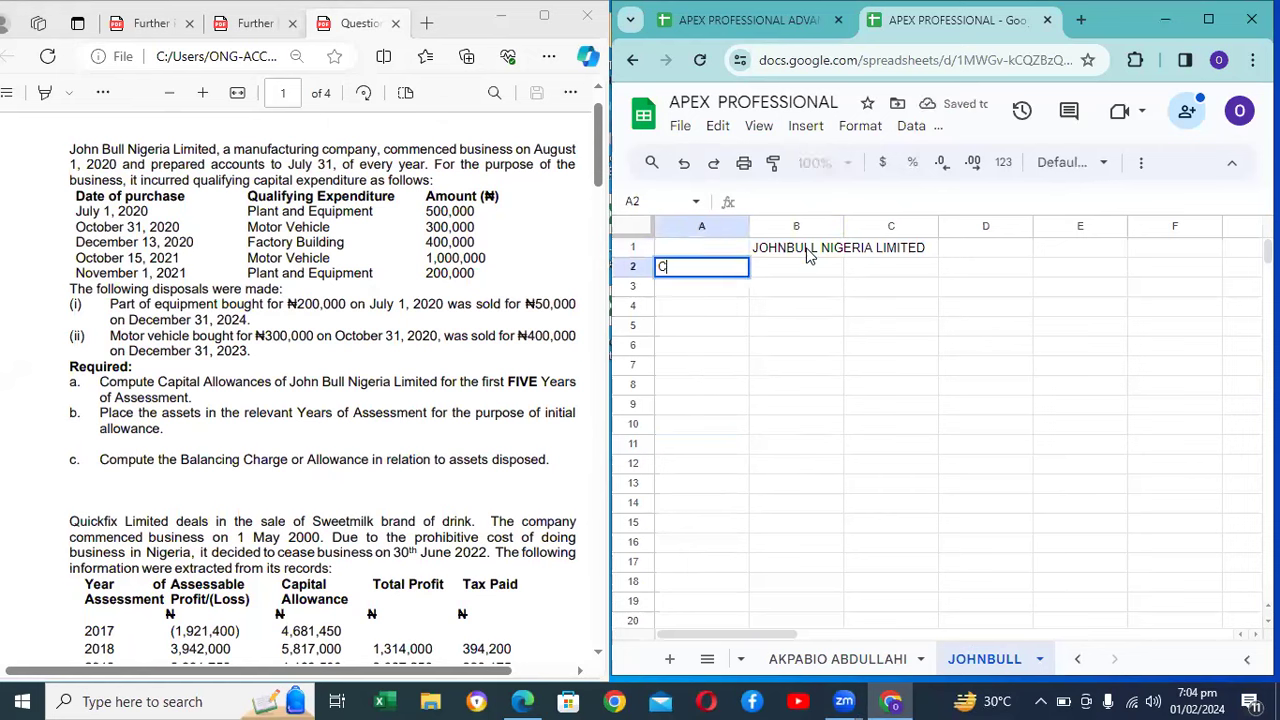
type("omputation")
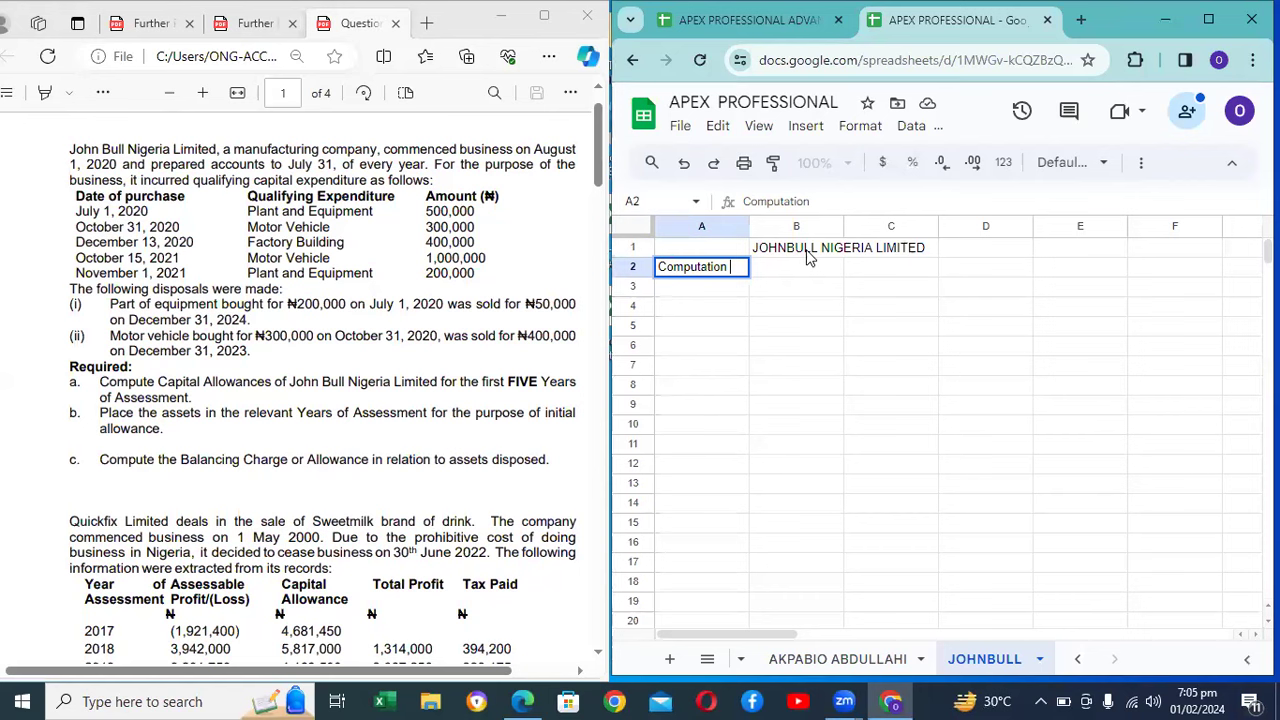
left_click(831, 203)
type("of Capit")
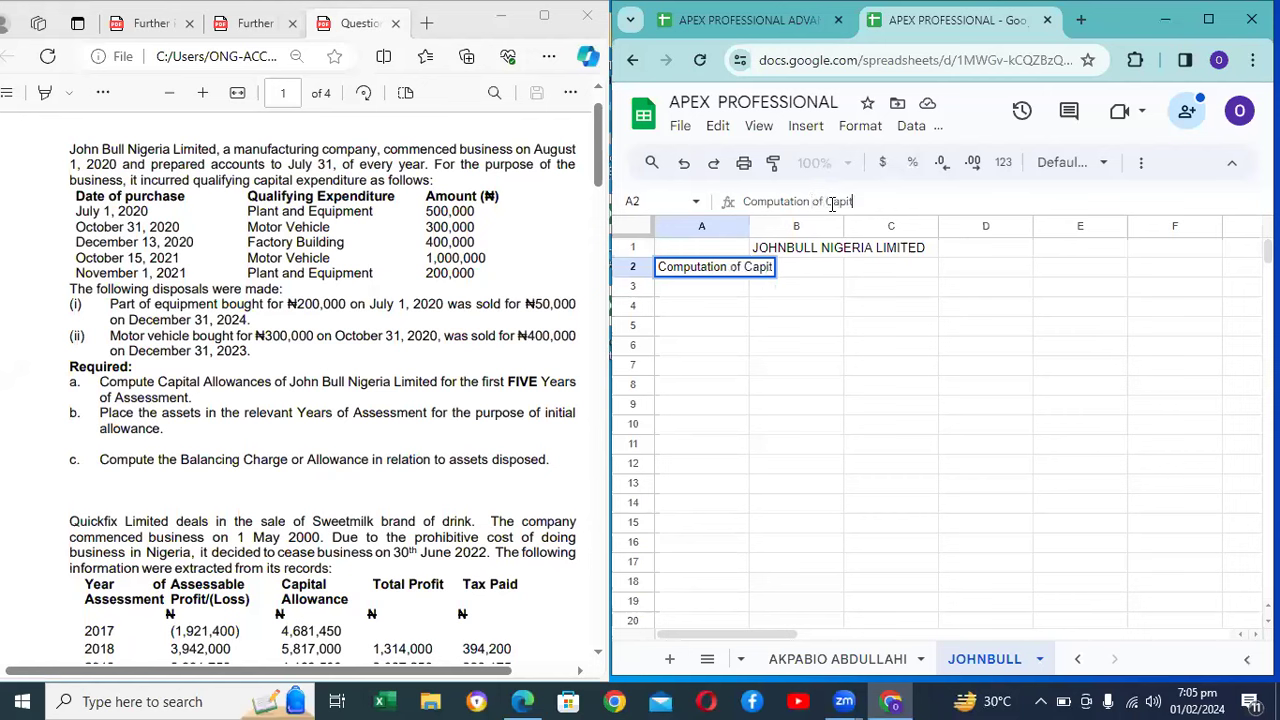
type("al Allowanc")
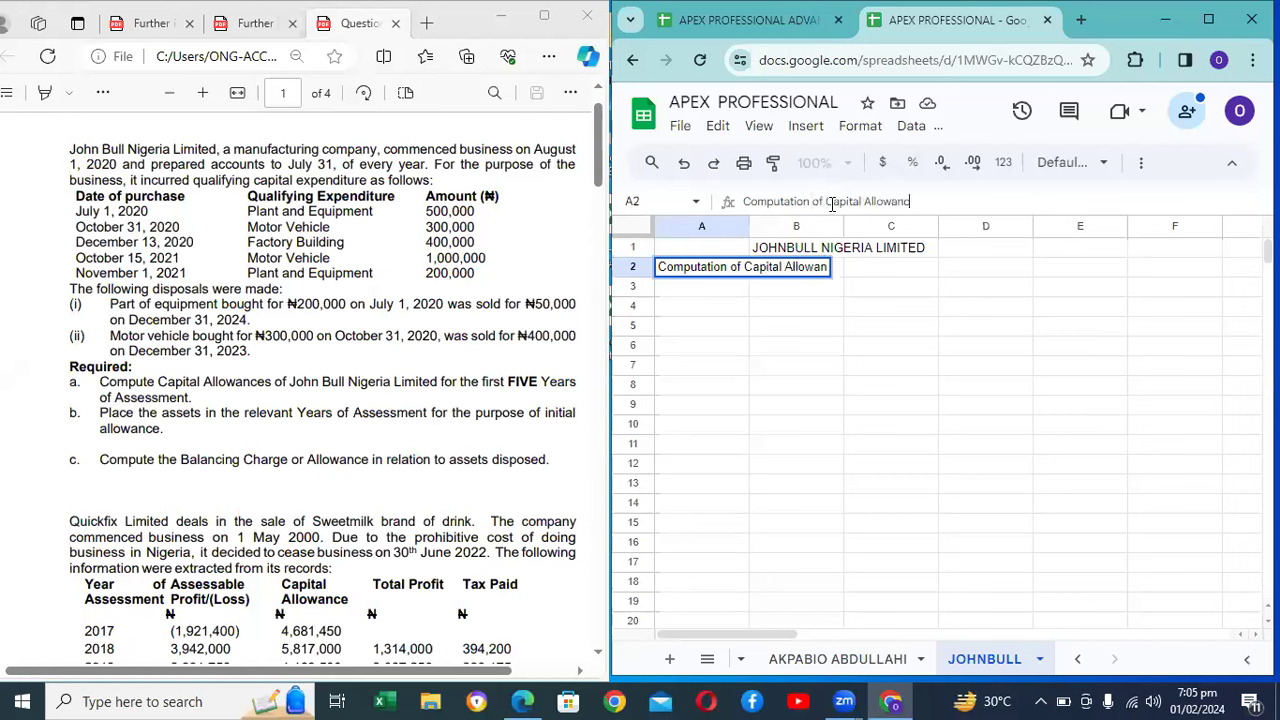
type("es for")
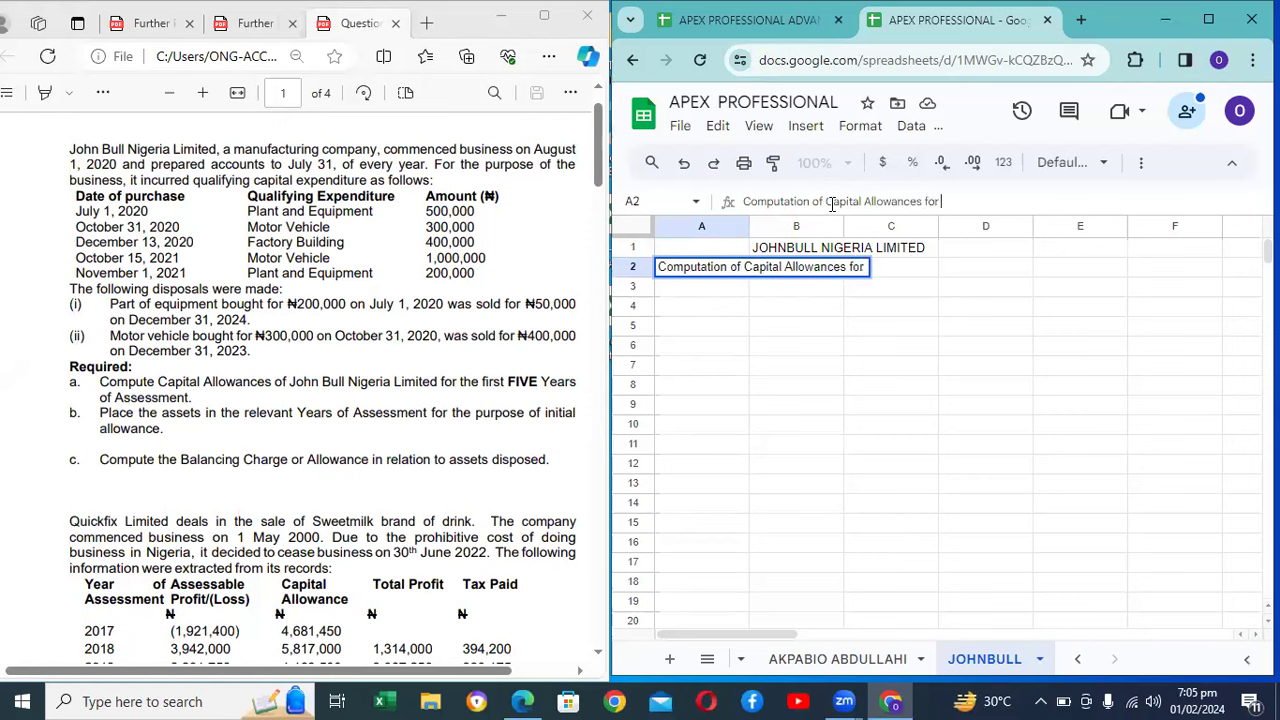
key("Return")
Step: Enter the section heading "Working" in cell A50, well below the main computation area
key("Return")
key("Return")
key("Return")
key("Return")
key("Return")
key("Return")
key("Return")
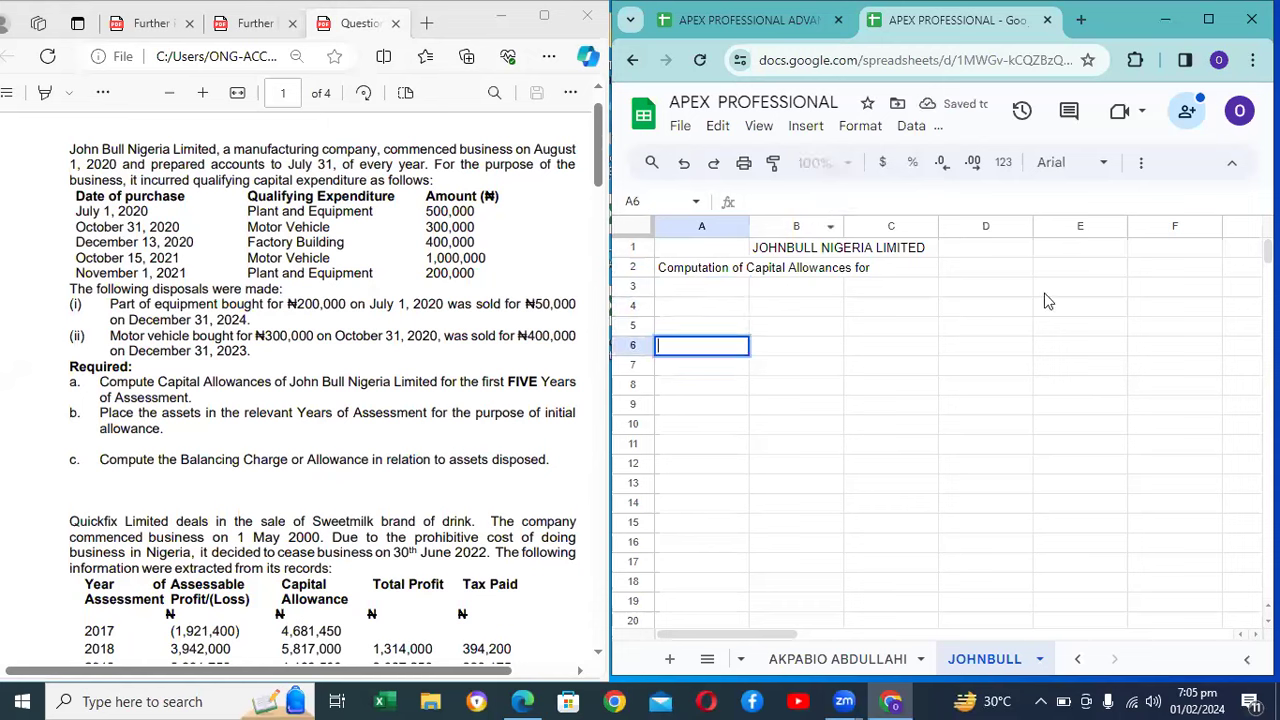
left_click(722, 550)
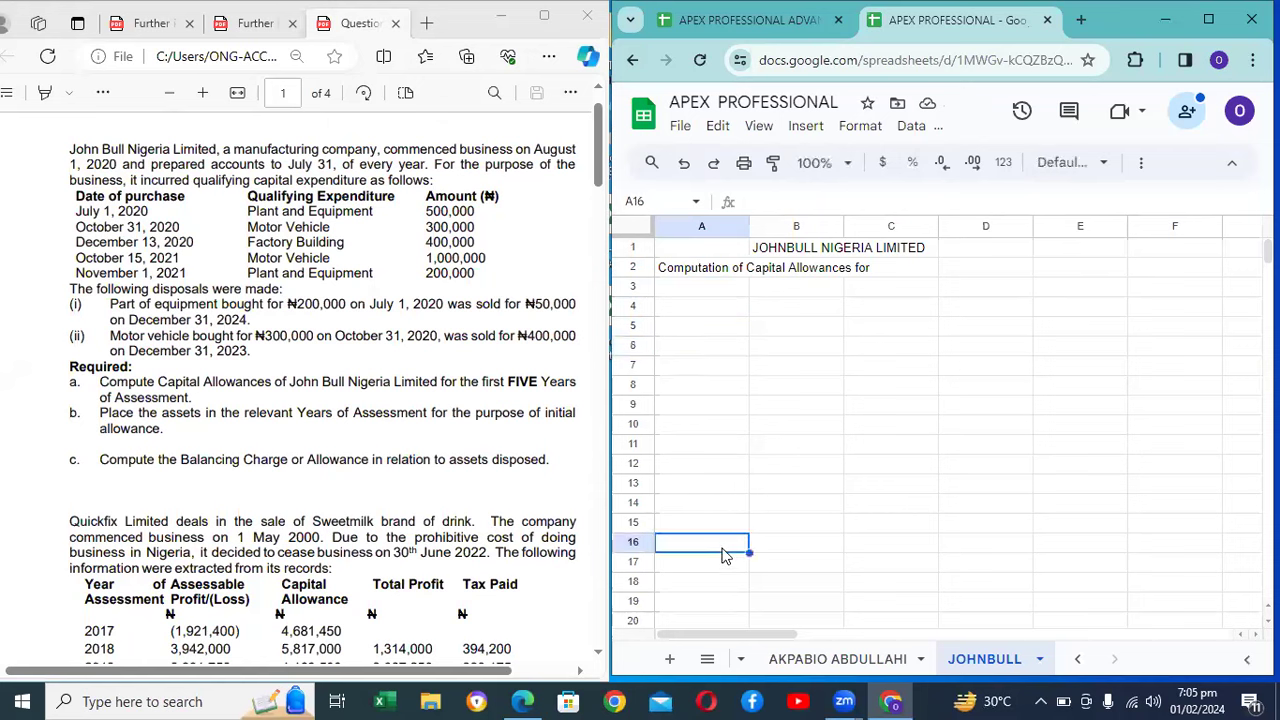
key("Down")
key("Down")
key("Down")
key("Down")
key("Down")
key("Down")
key("Down")
key("Down")
key("Down")
key("Down")
key("Down")
key("Down")
key("Down")
key("Down")
key("Down")
key("Down")
key("Down")
key("Down")
key("Down")
key("Down")
key("Down")
key("Down")
key("Down")
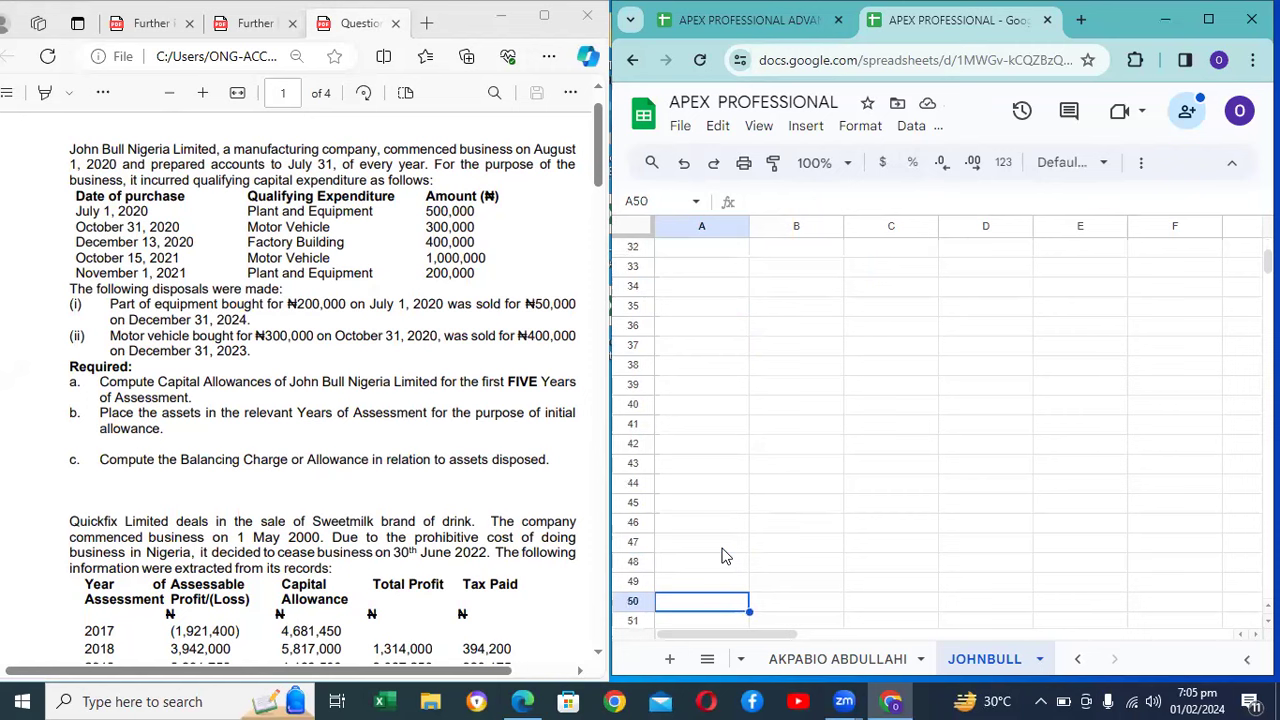
type("Workin")
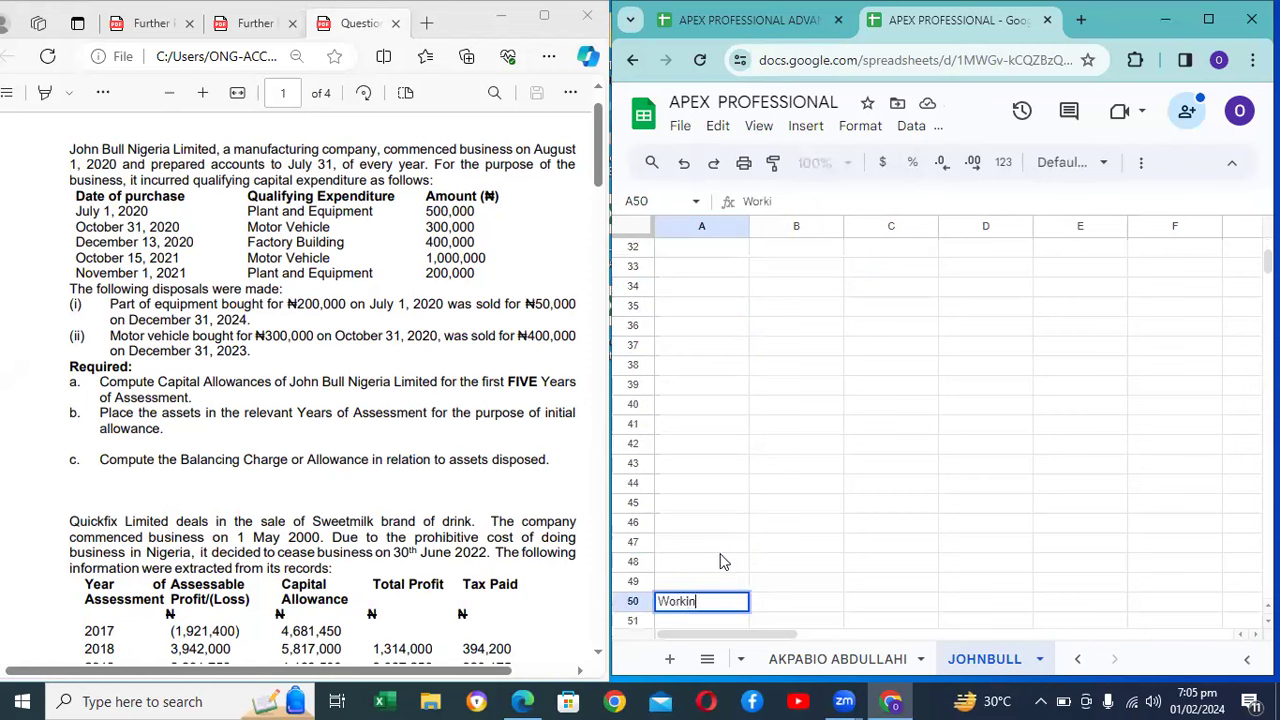
type("g")
key("Return")
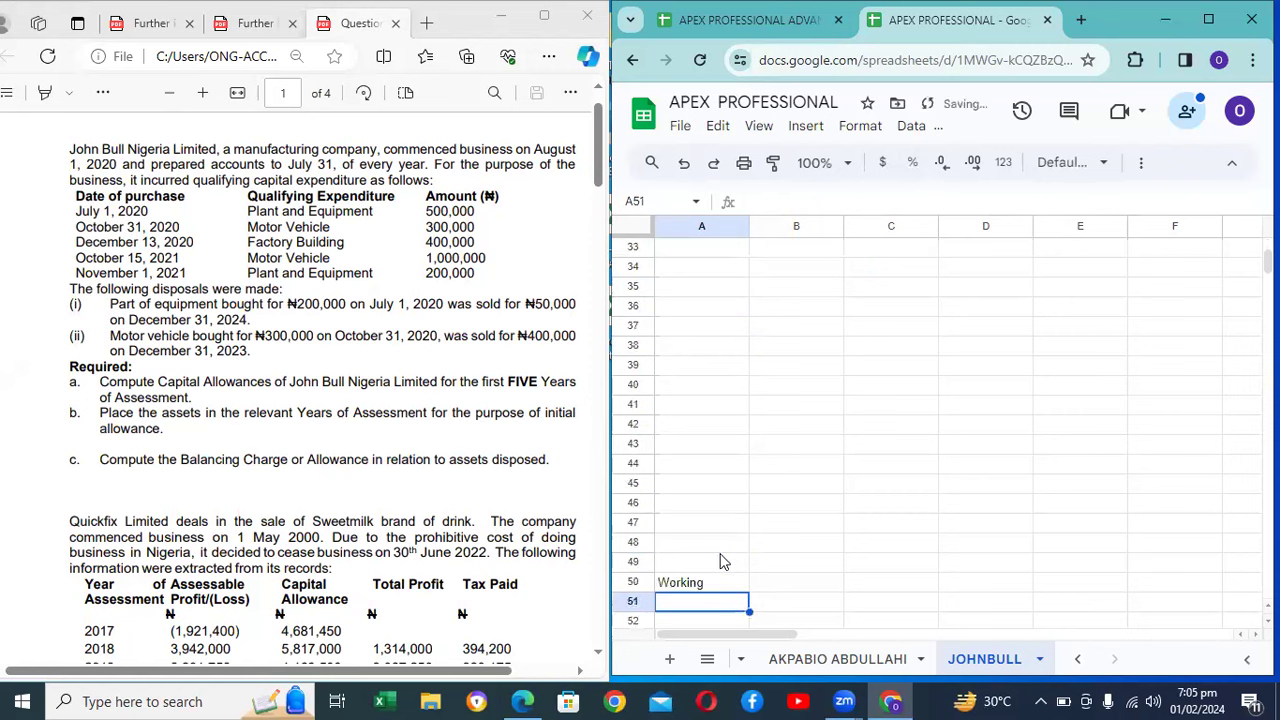
Step: Enter "Determination of Basis Period of Assessable Profit, Capital Allowance and Allocation of QCE" in cell A51 as the working's title
type("Determination of Basis")
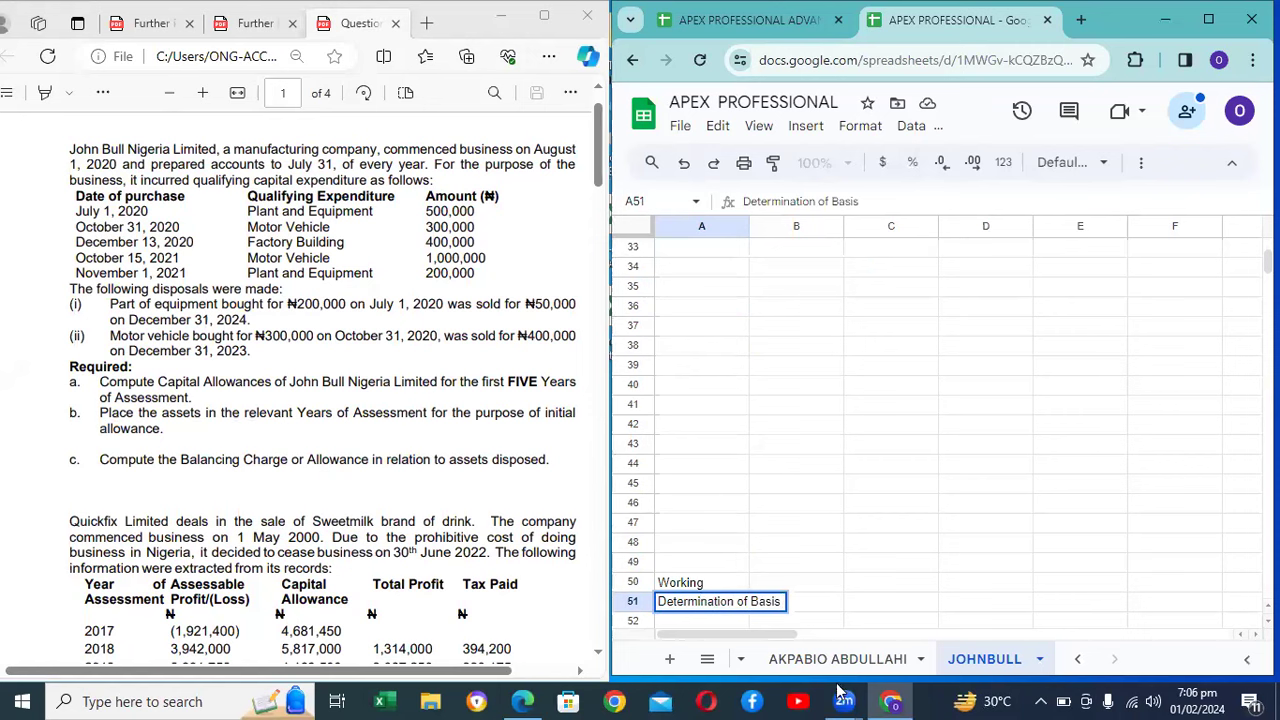
mouse_move(843, 698)
type("Period")
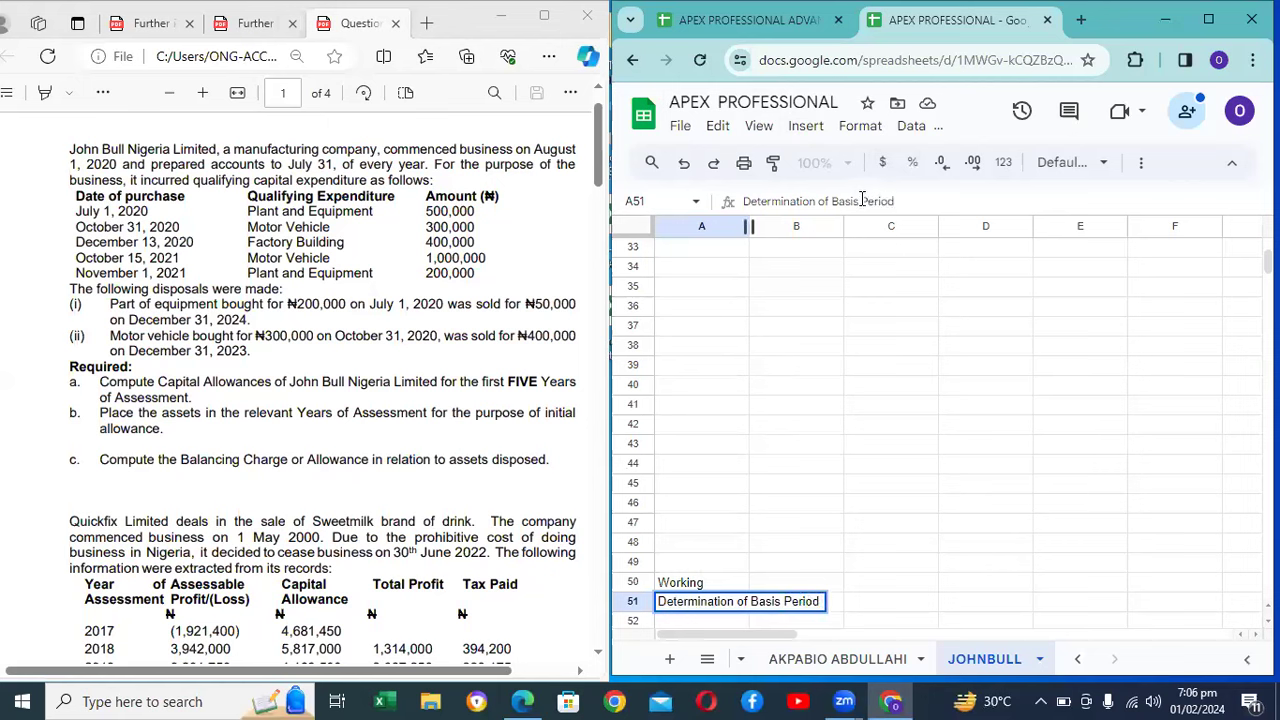
type(" of Assessable")
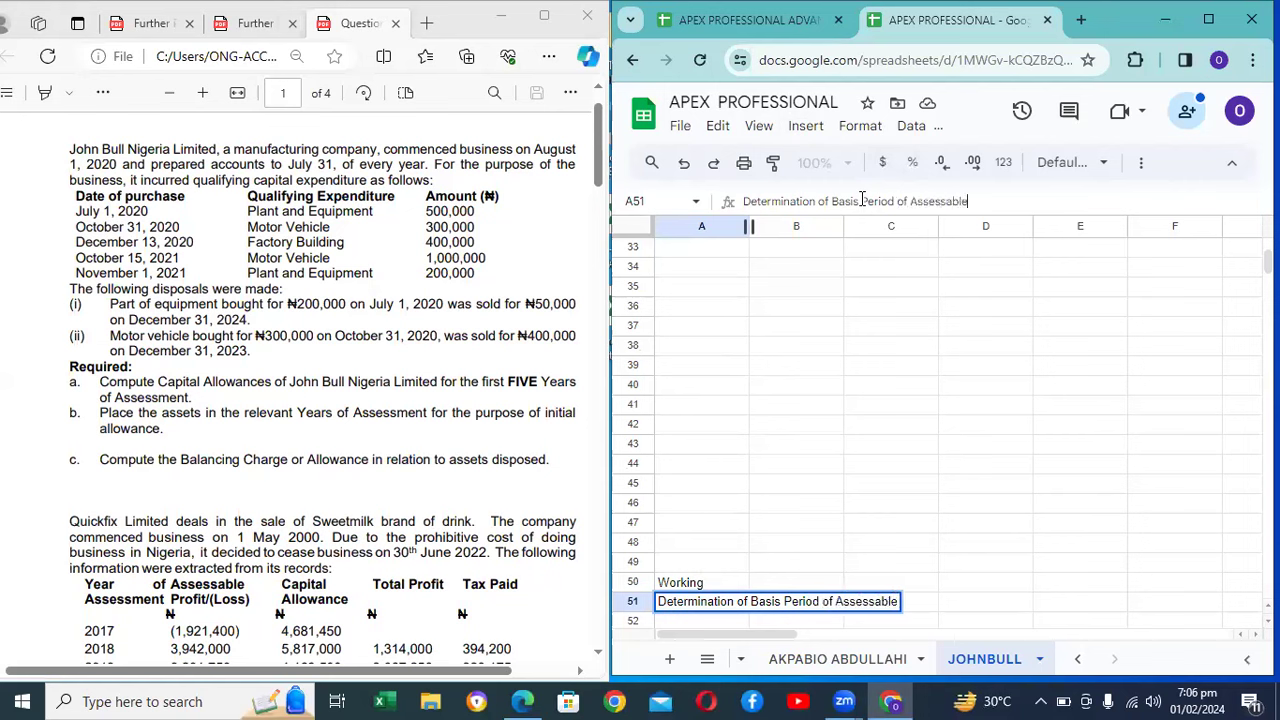
type(" Profit")
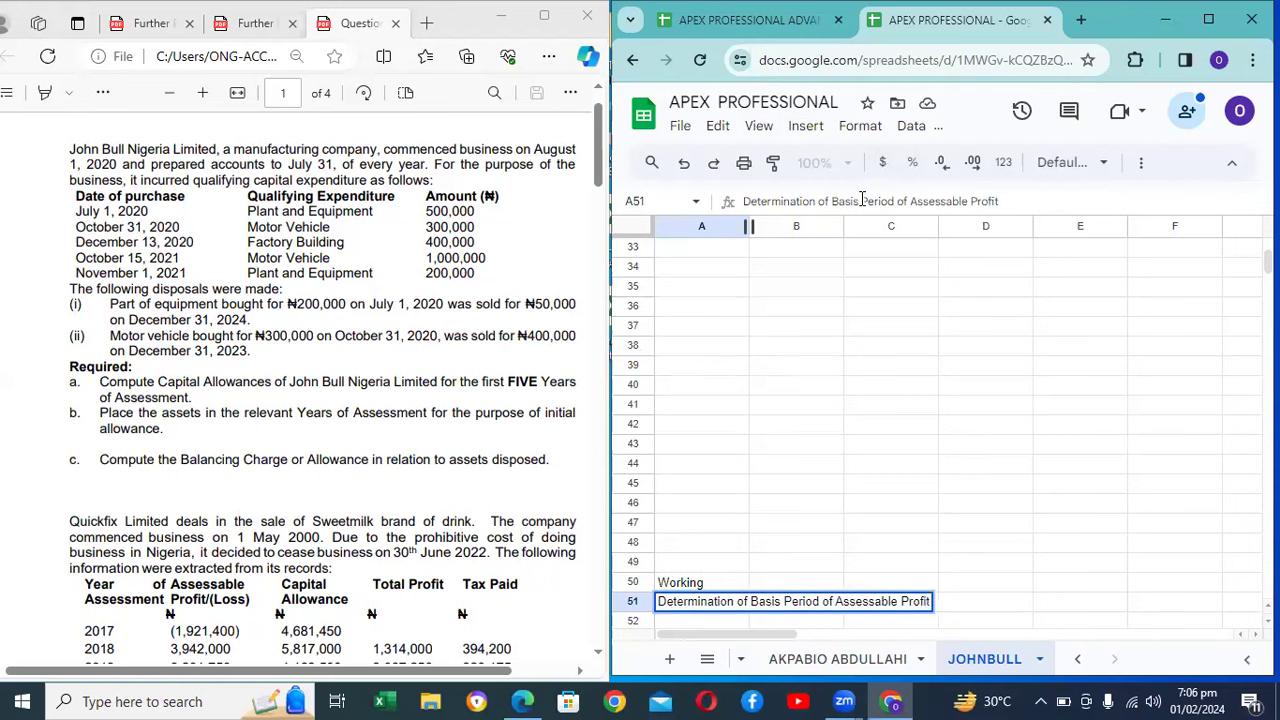
type(", Capita")
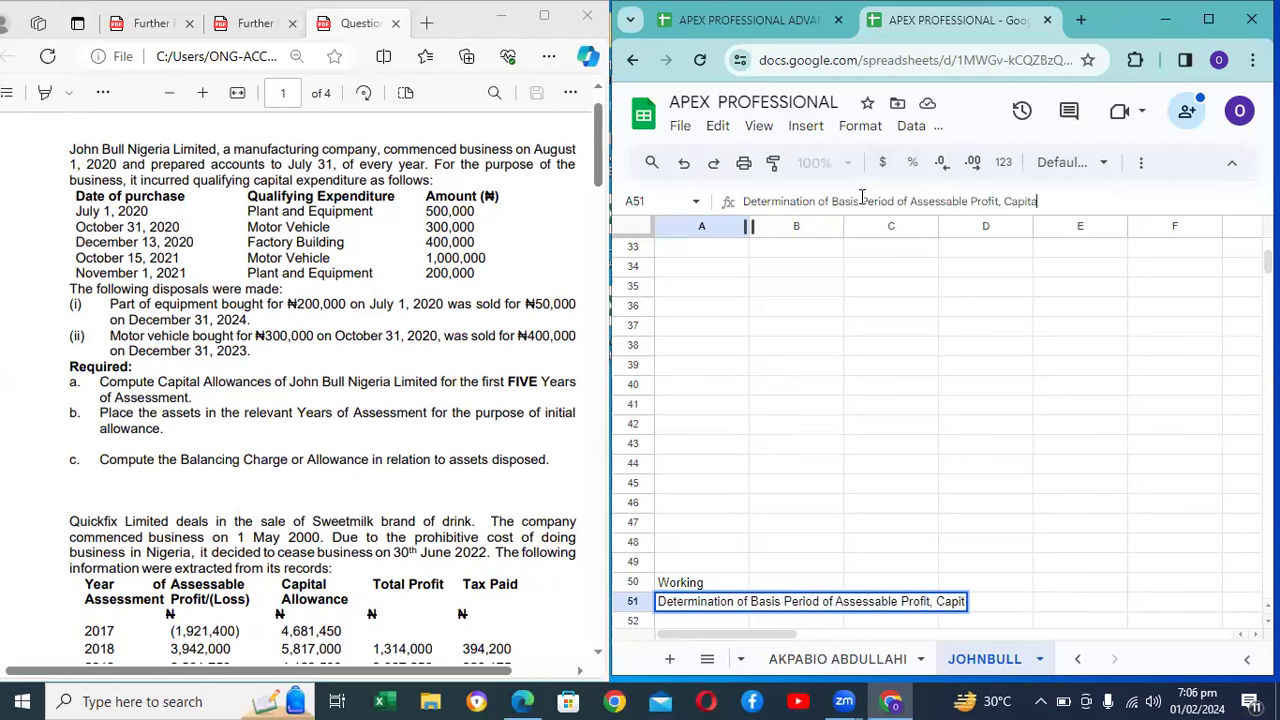
type("l Allowan")
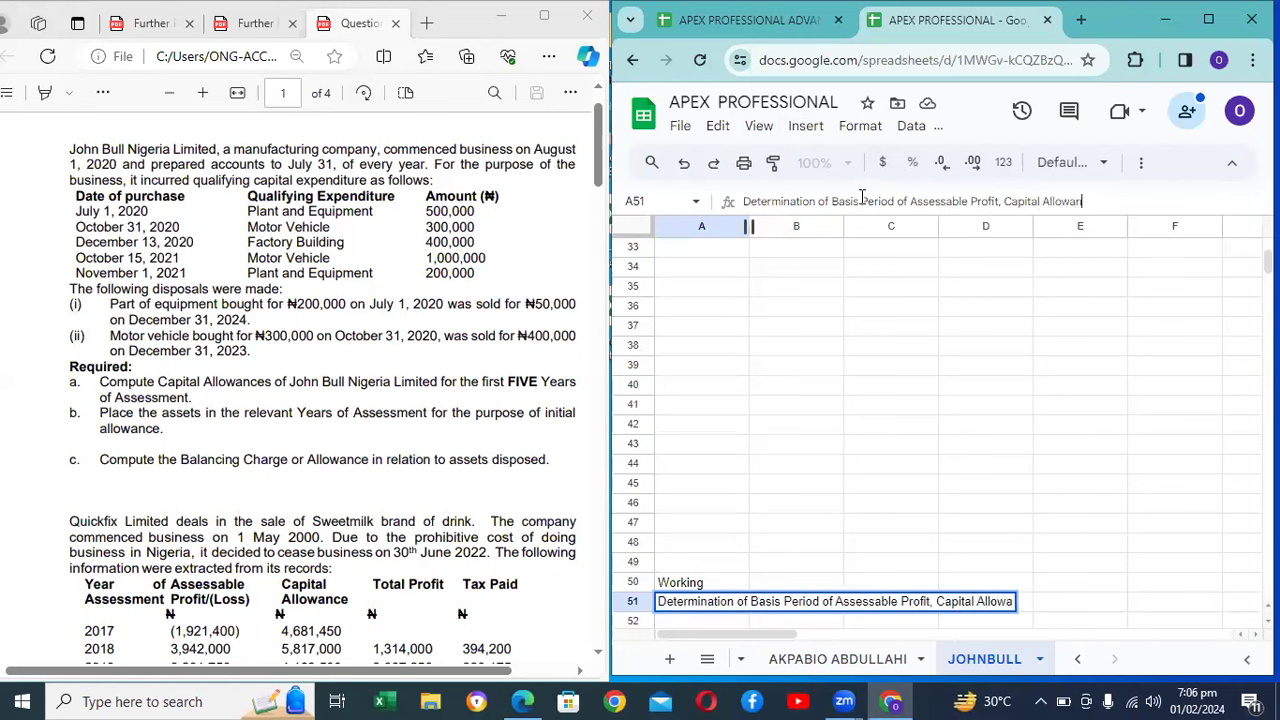
type("ce and Com")
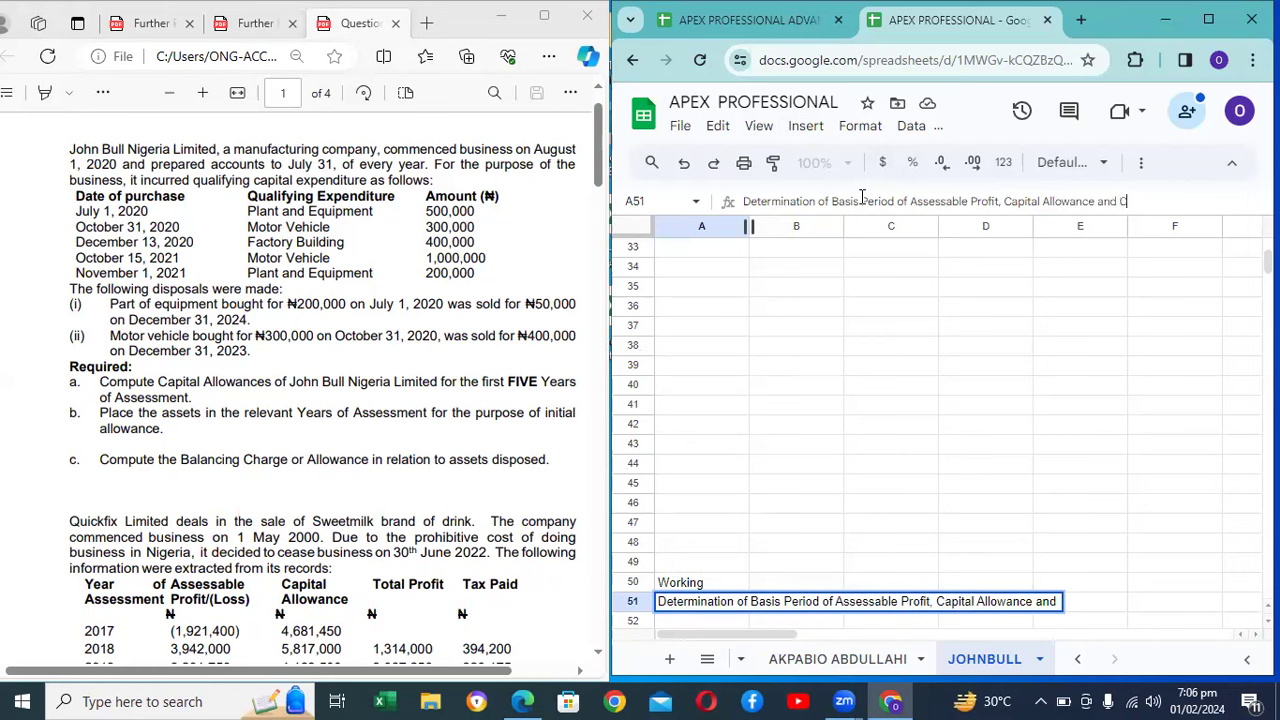
key("BackSpace")
key("BackSpace")
key("BackSpace")
key("BackSpace")
type("Allowan")
key("BackSpace")
key("BackSpace")
key("BackSpace")
type("cation of W")
key("BackSpace")
type("QCE")
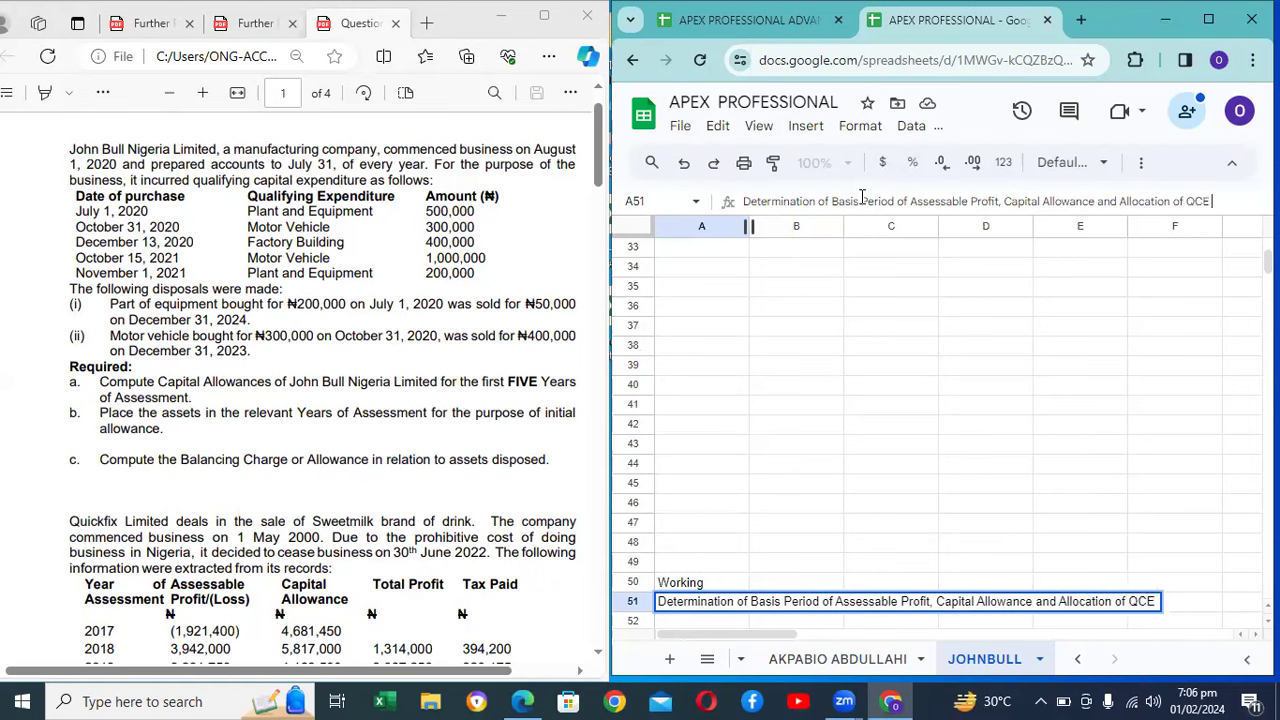
key("Return")
Step: Enter the column headers "YOA" in cell A52 and "Basis Period of Assessable Profit" in cell B52
type("YOA")
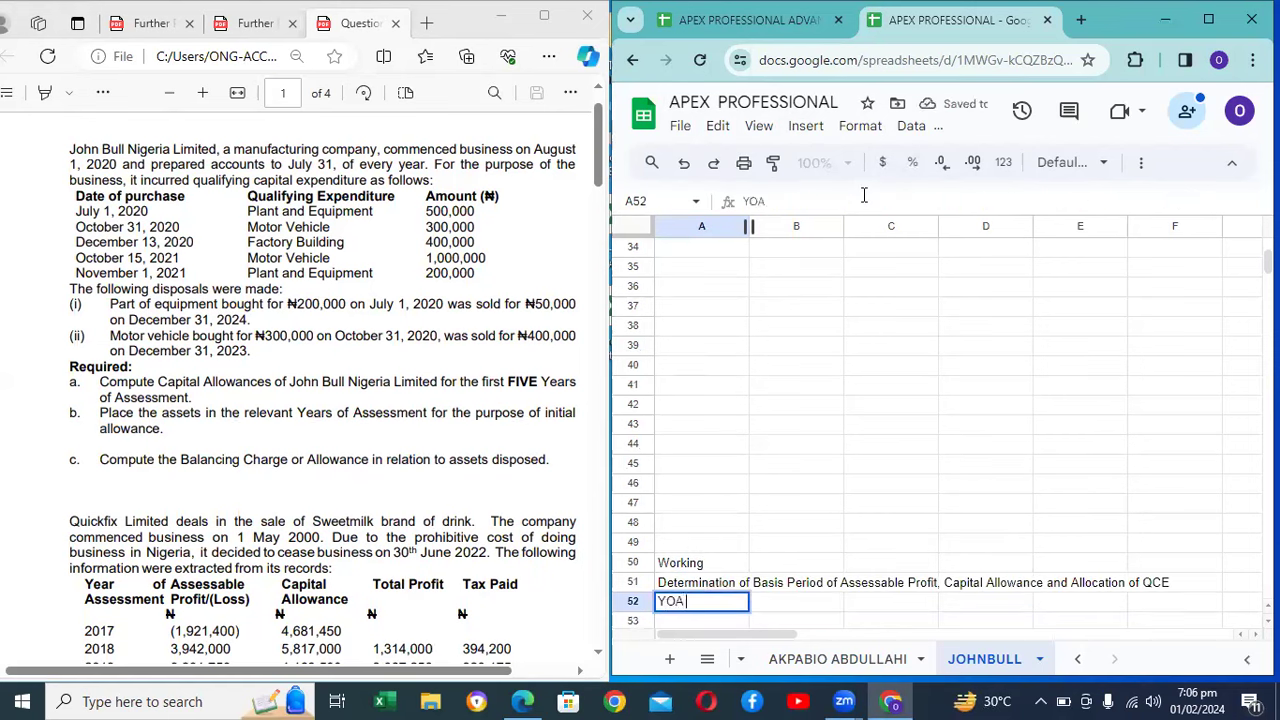
key("Tab")
type("Bas")
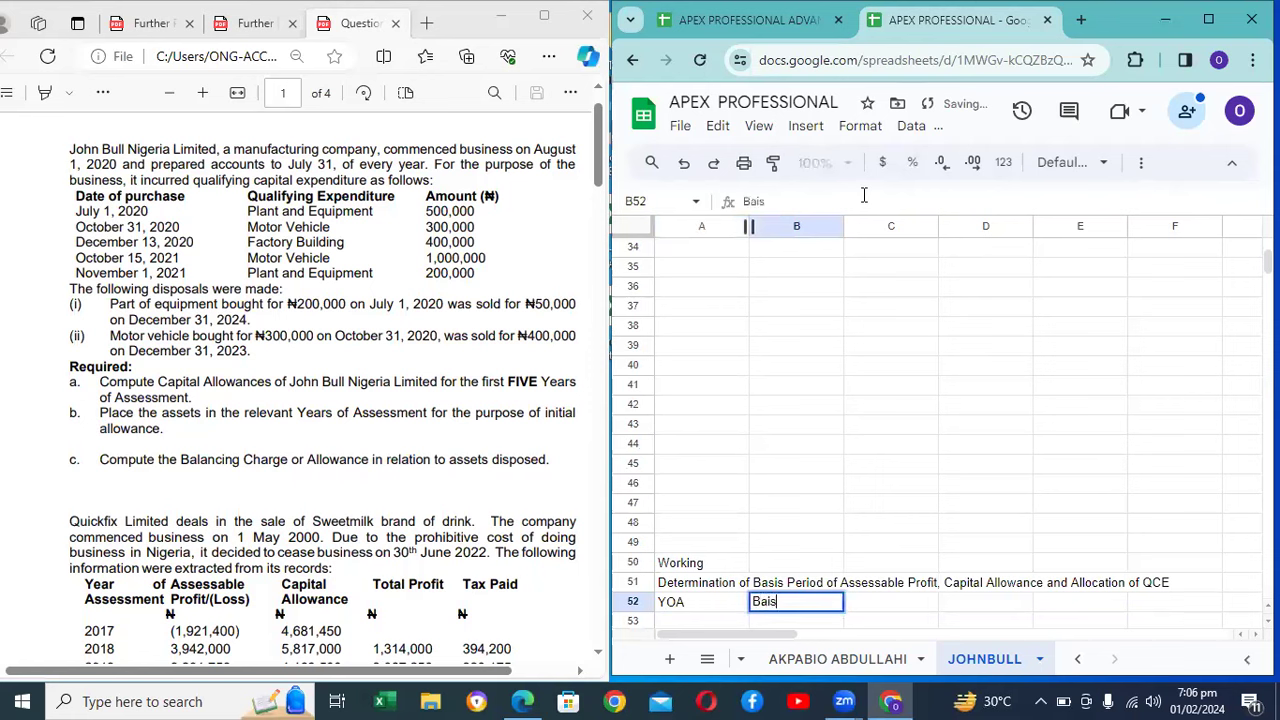
type("is")
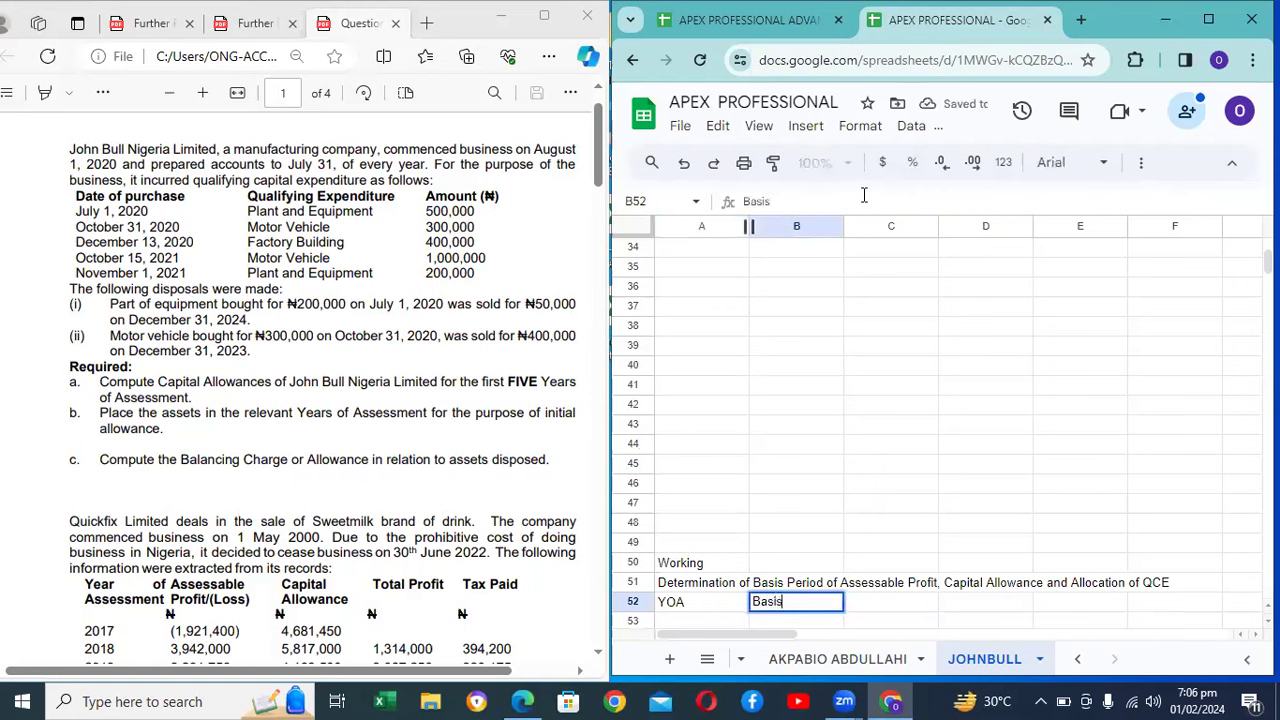
type(" Period of Asses")
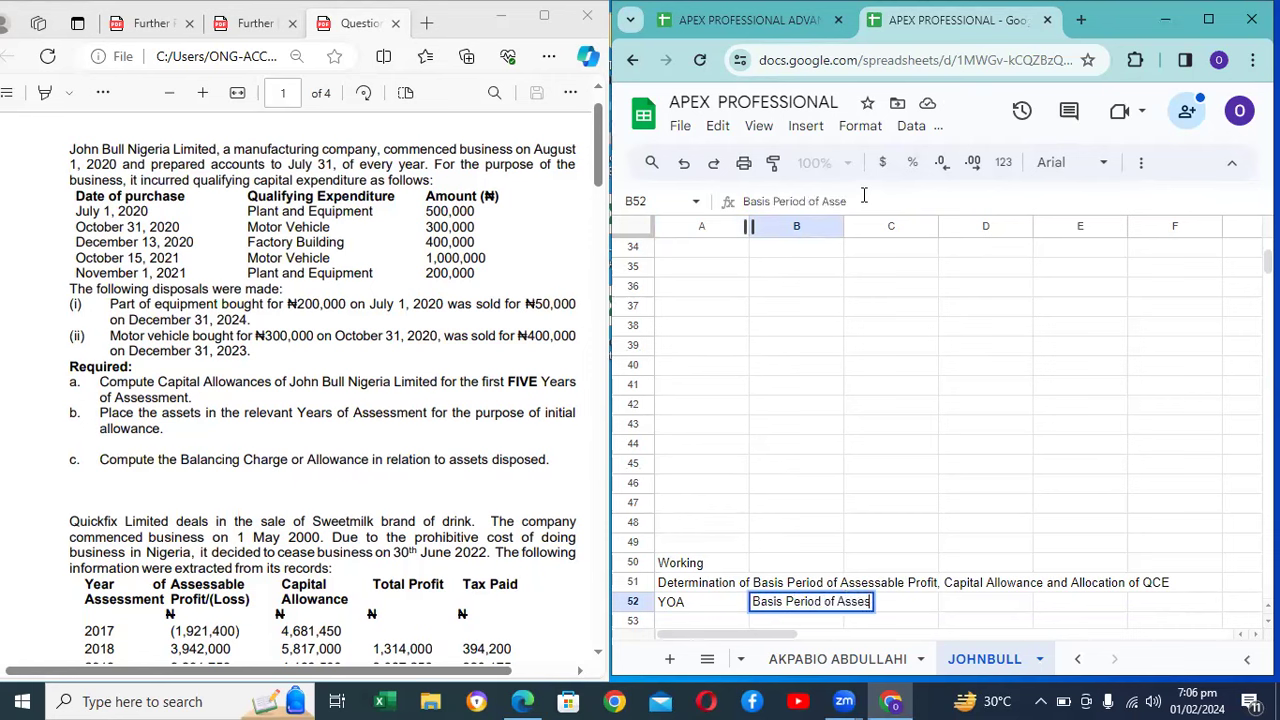
type("sable")
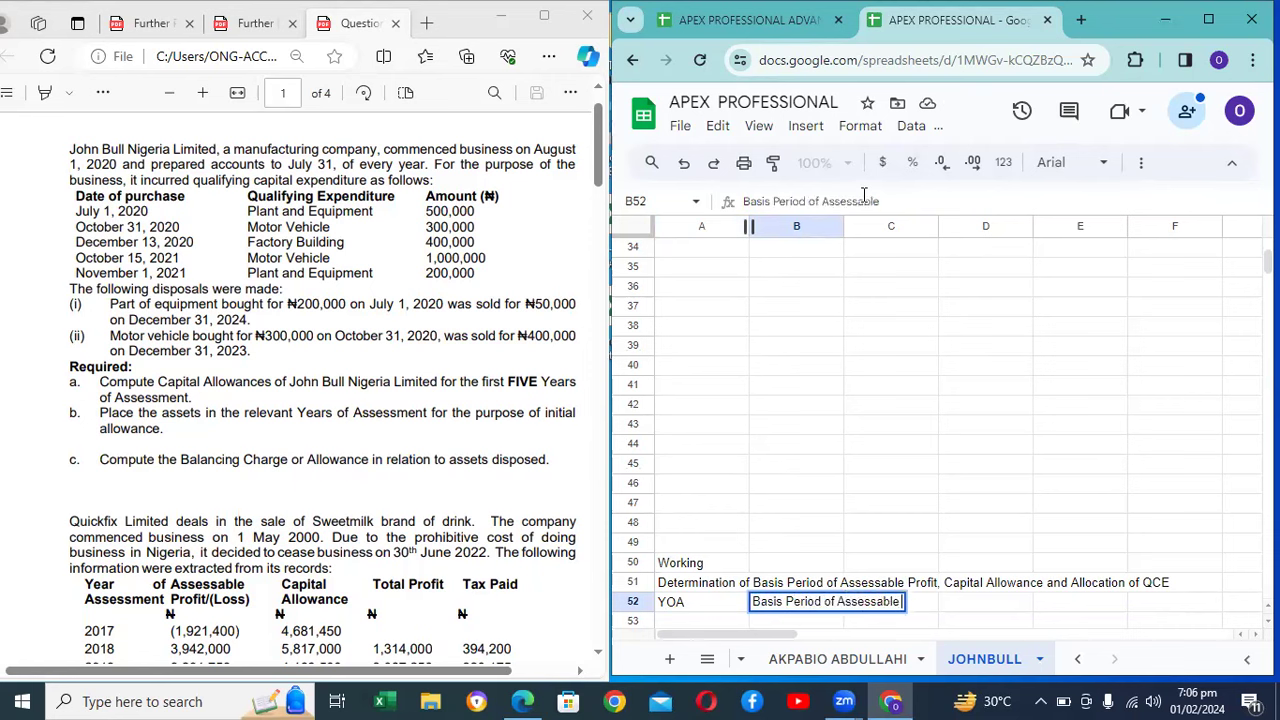
type(" Profit")
key("Tab")
key("Tab")
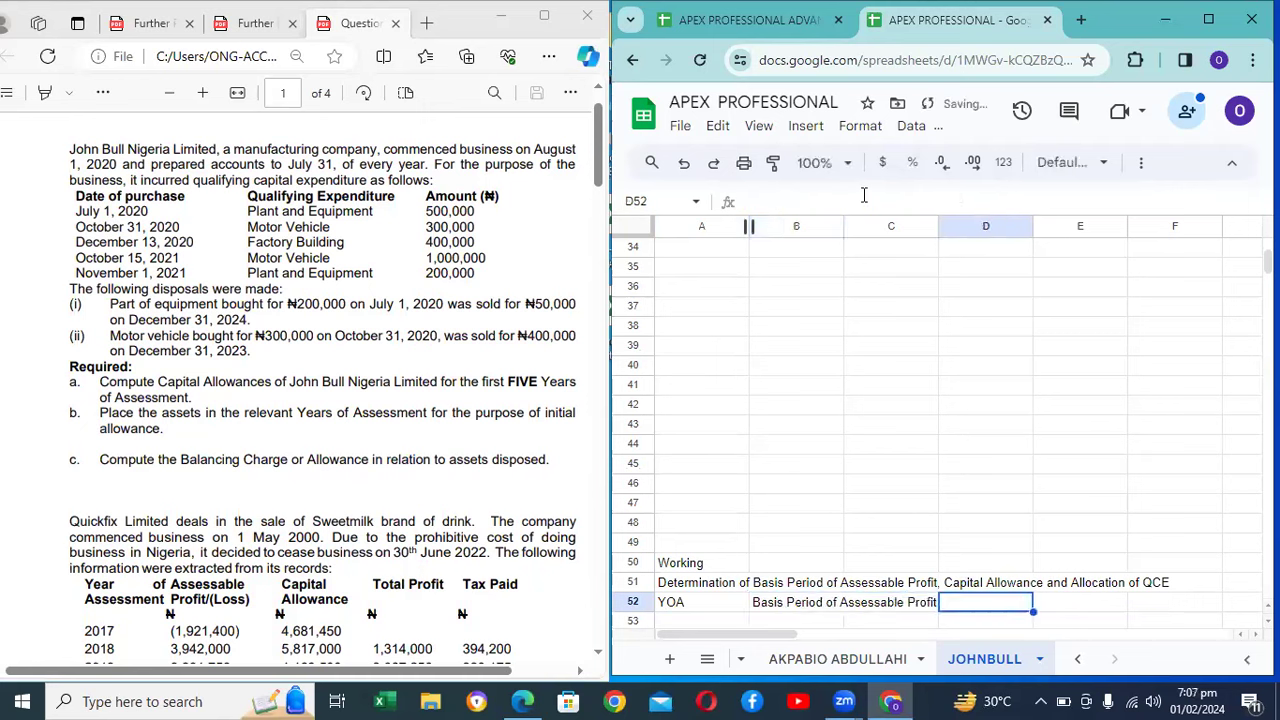
Step: Enter the column header "Basis Period for Capital Allowance" in cell D52
type("Basis ")
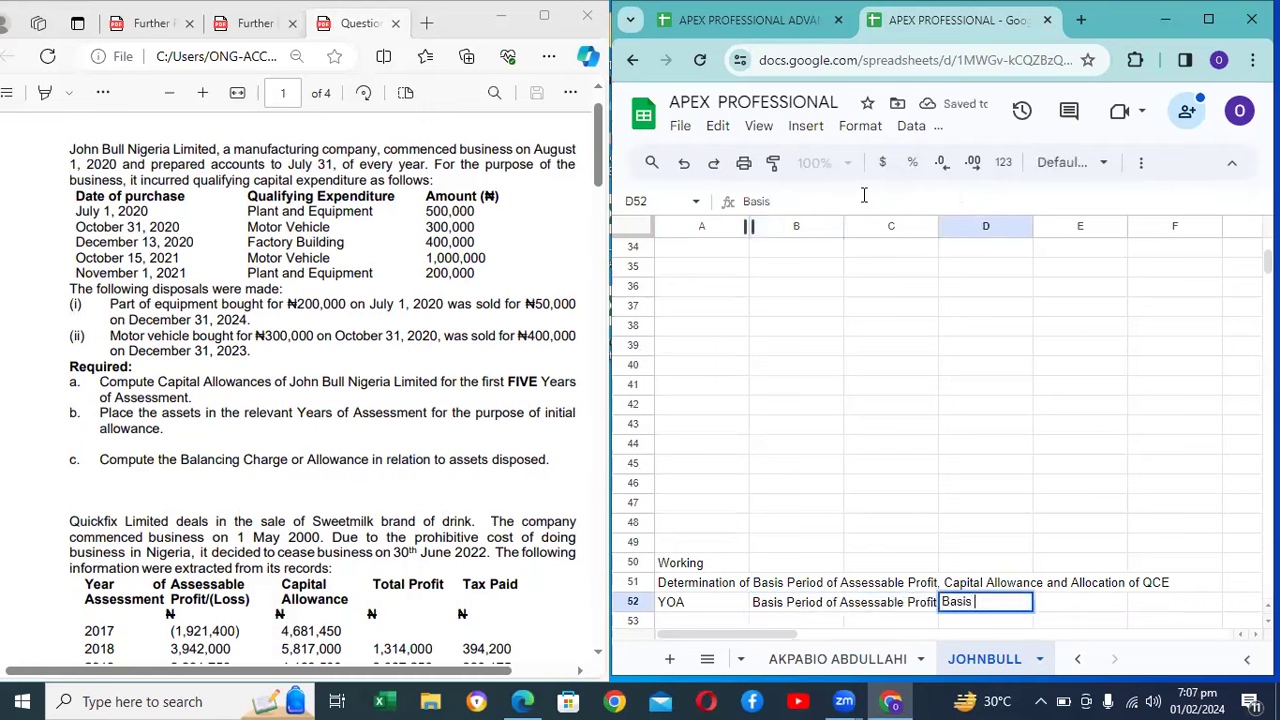
type("Period for Q")
type("apita")
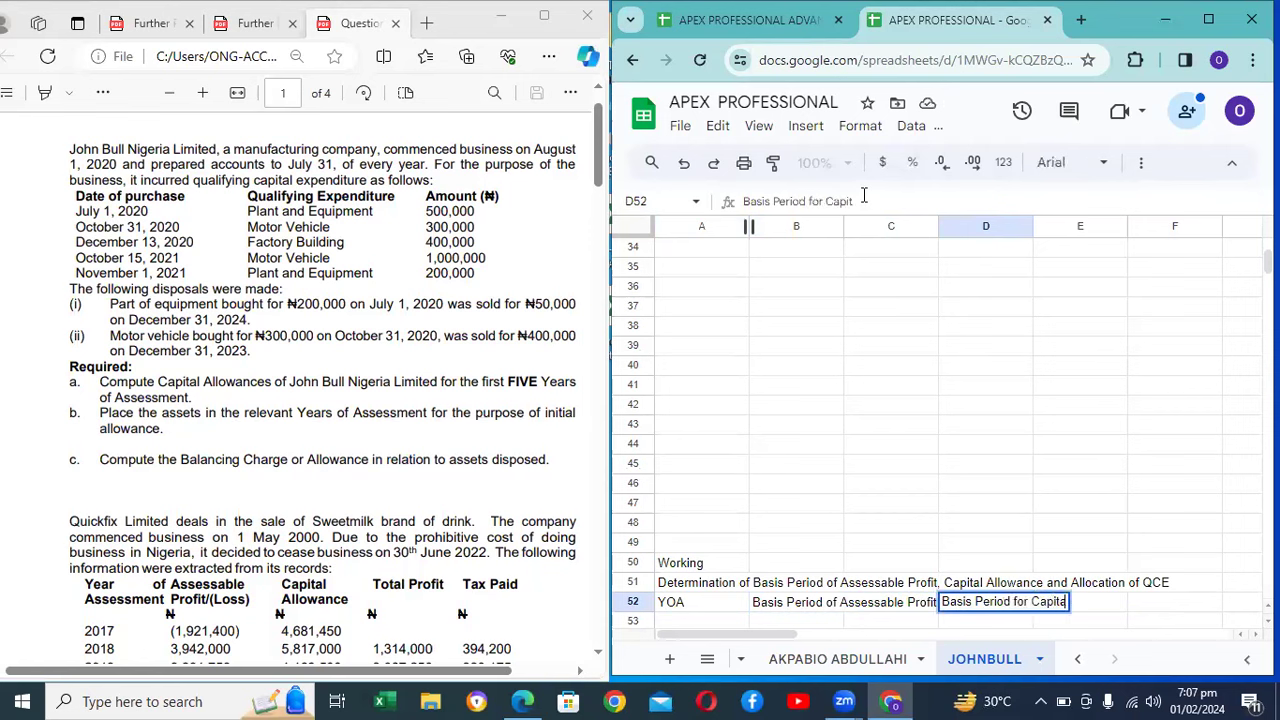
type("l Allowance")
key("Tab")
key("Tab")
key("Tab")
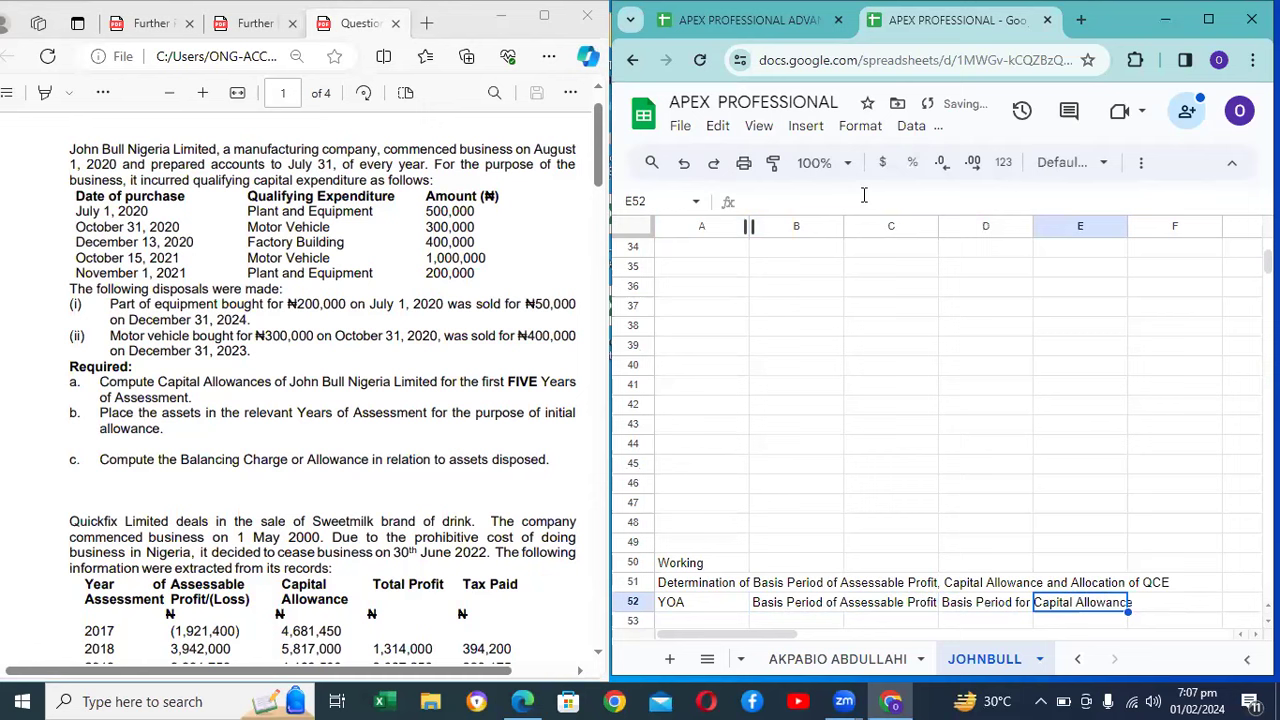
Step: Enter the column header "Allocation of QCE" in cell F52 and return to the first column of row 53
key("Left")
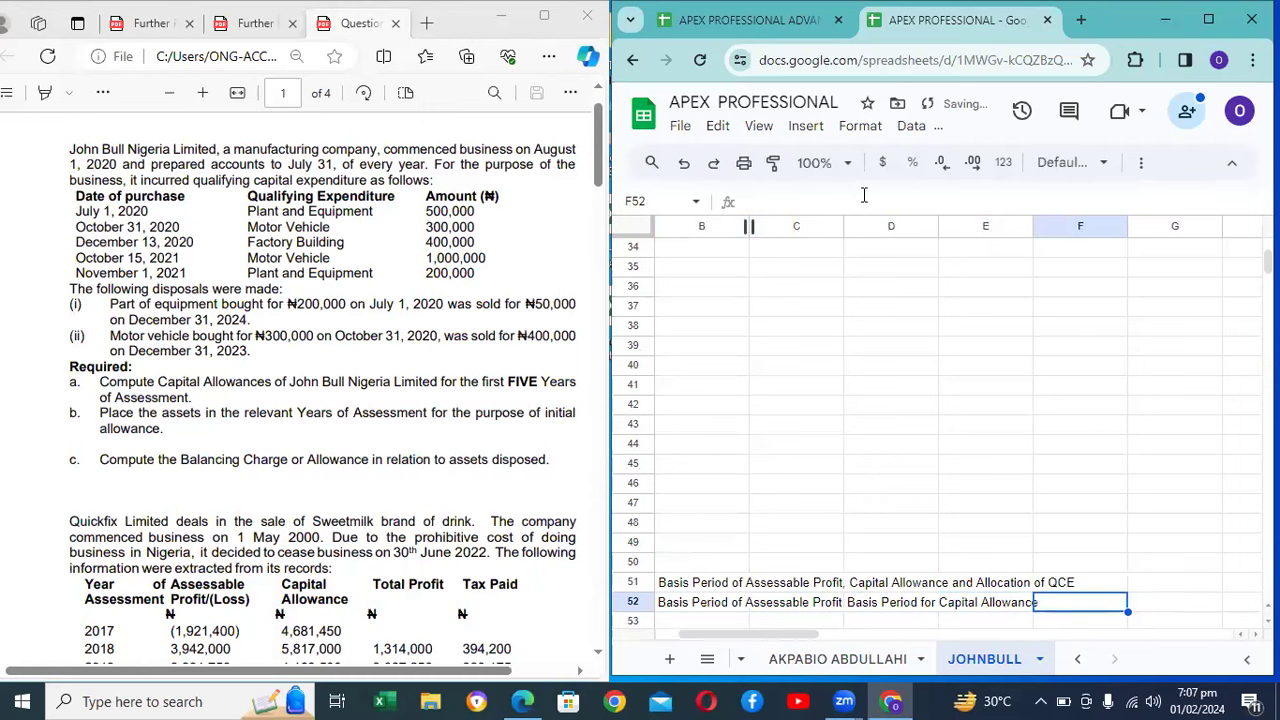
type("A")
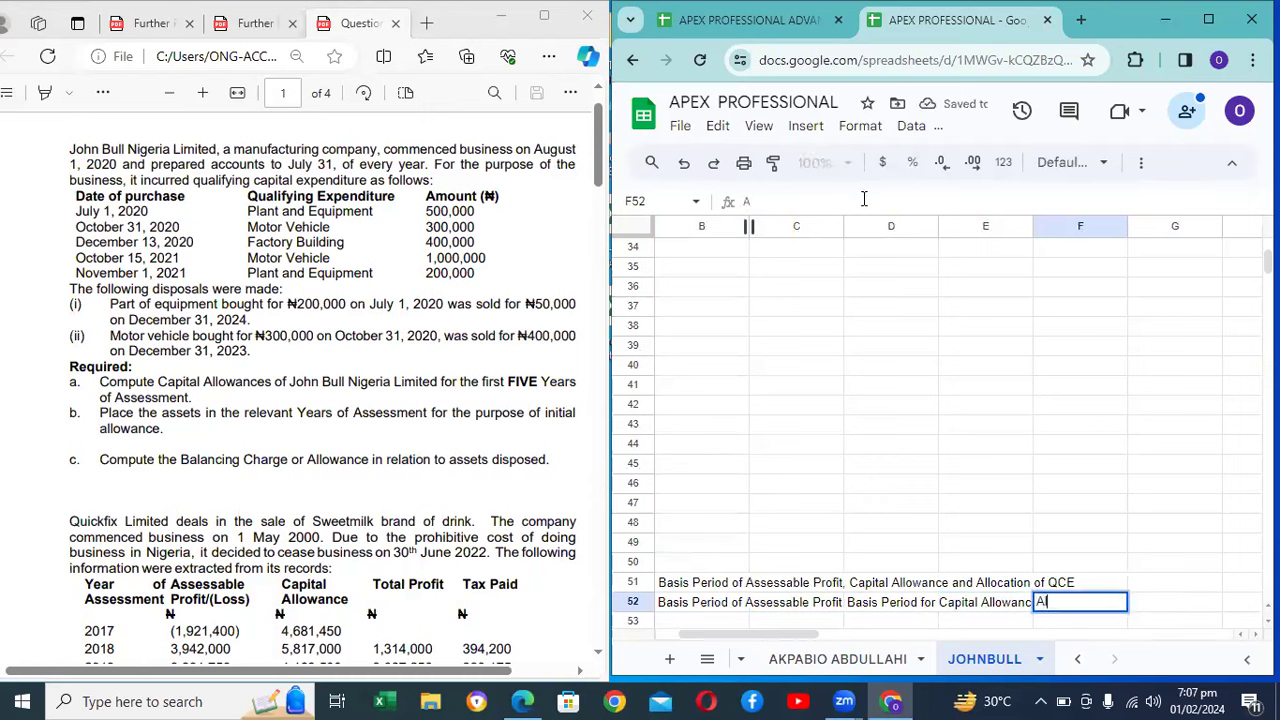
type("llocation og")
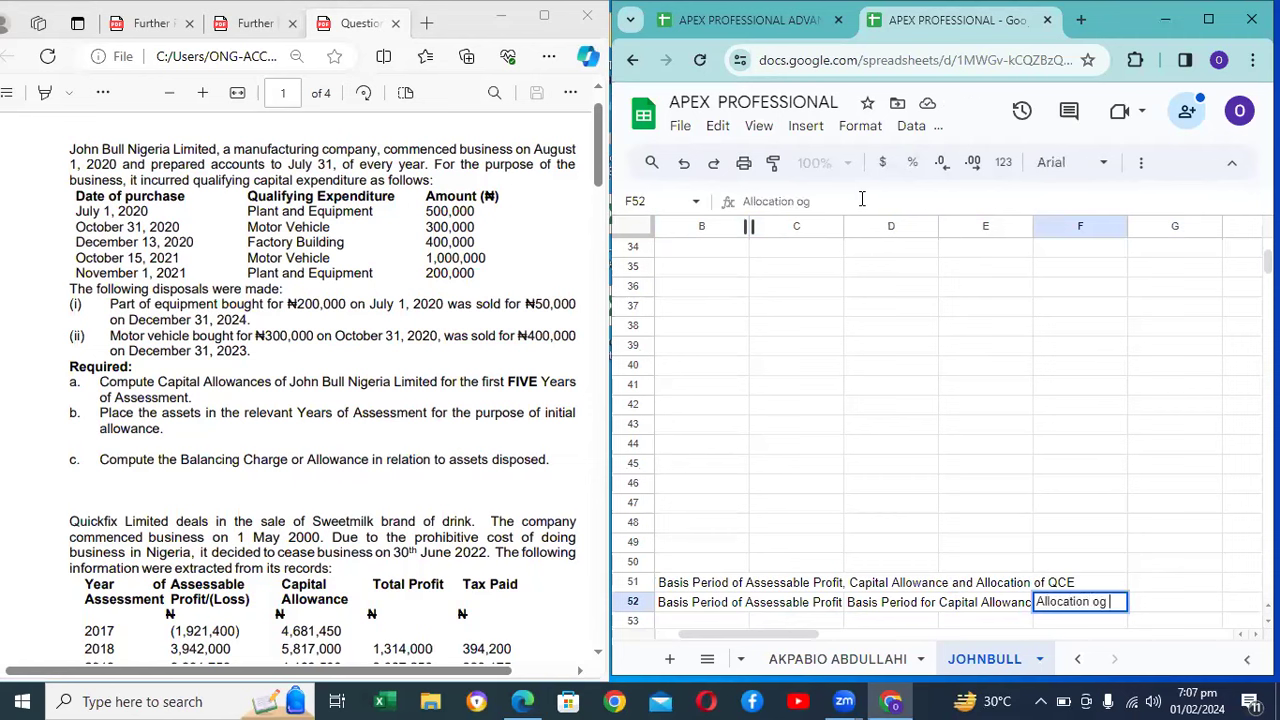
key("BackSpace")
key("BackSpace")
type("f QCE")
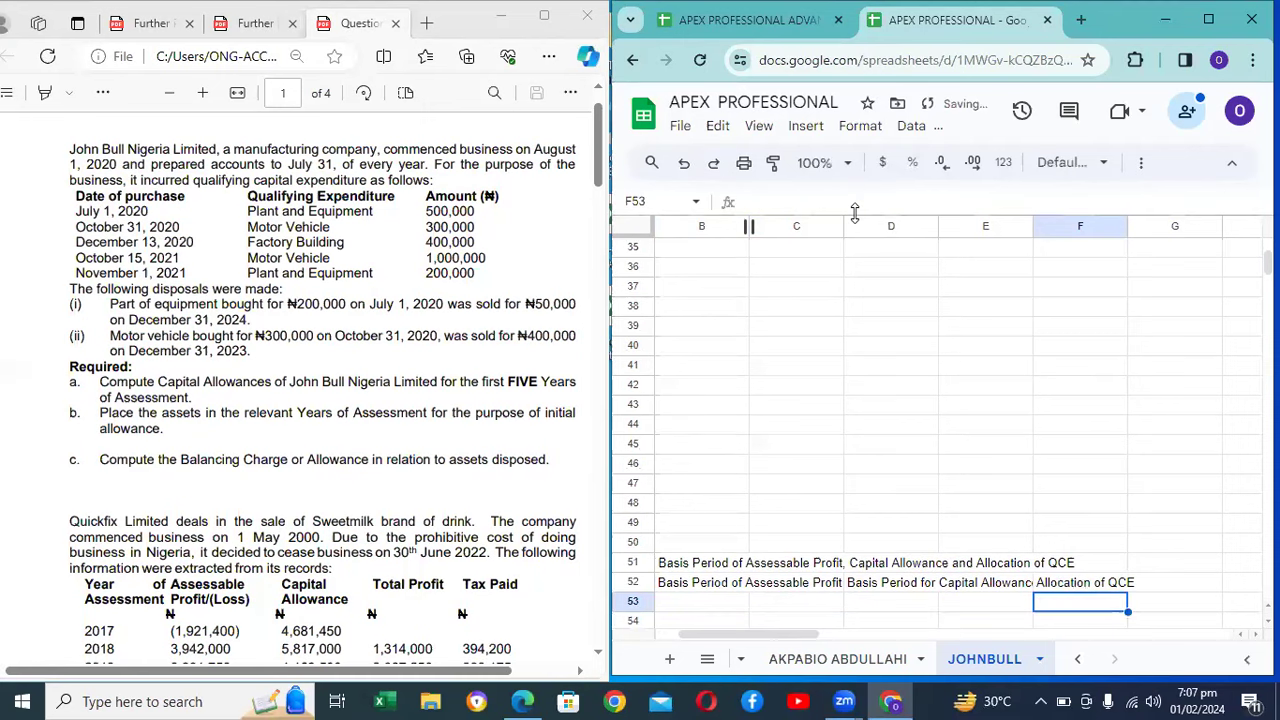
key("Left")
key("Left")
key("Left")
key("Left")
key("Left")
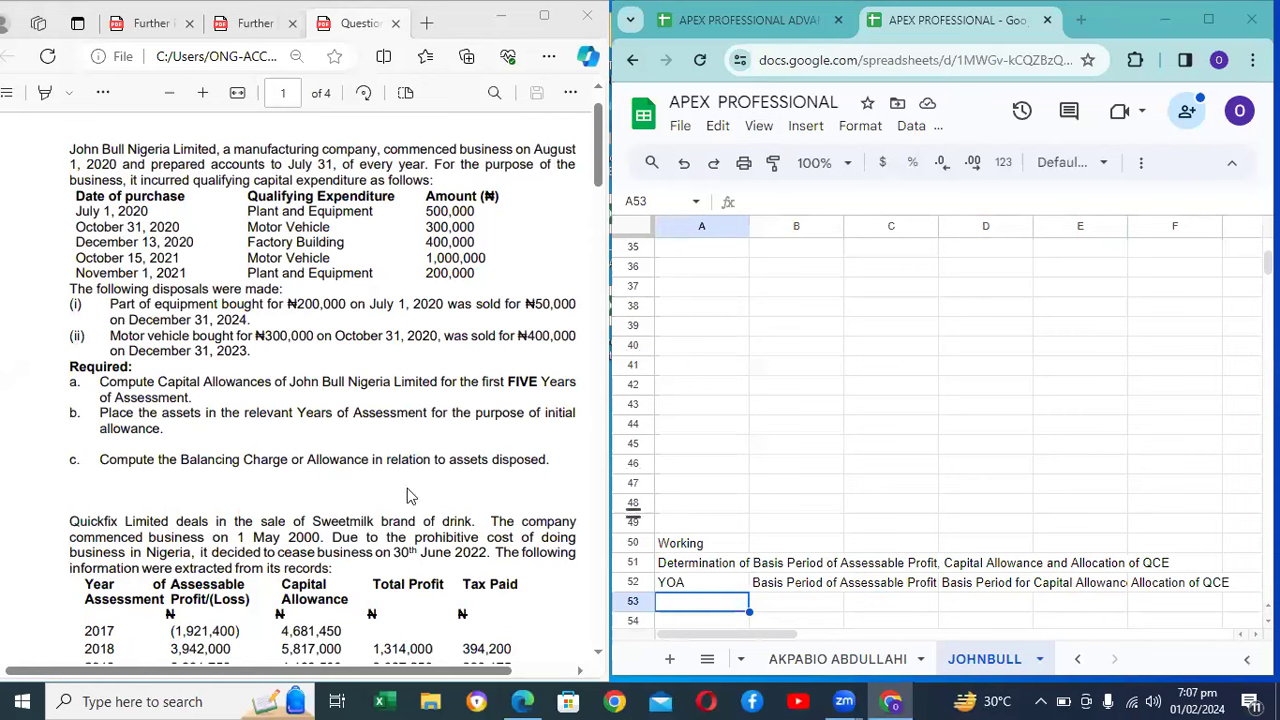
Step: Add the comment "Commencement rule applies" to "commenced business on August 1, 2020 and prepared accounts to July 31" in the question PDF
left_click(366, 483)
scroll(366, 483, "up", 1)
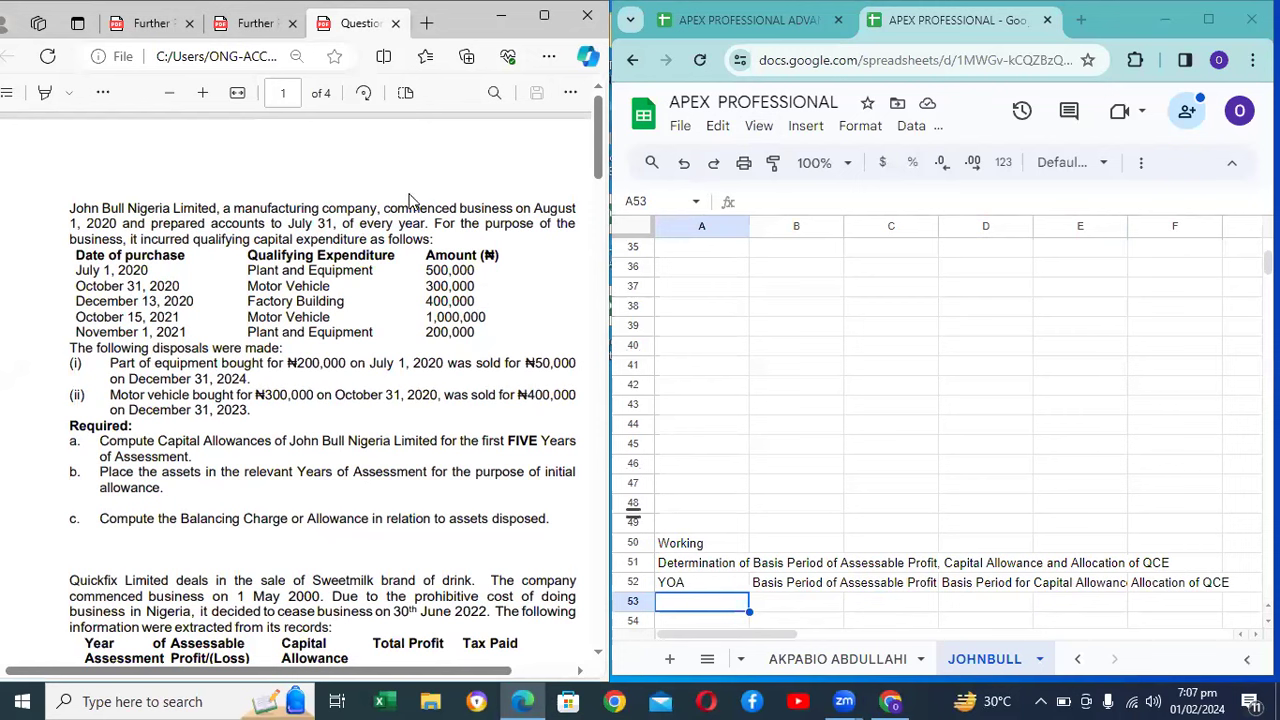
left_click_drag(383, 209, 330, 222)
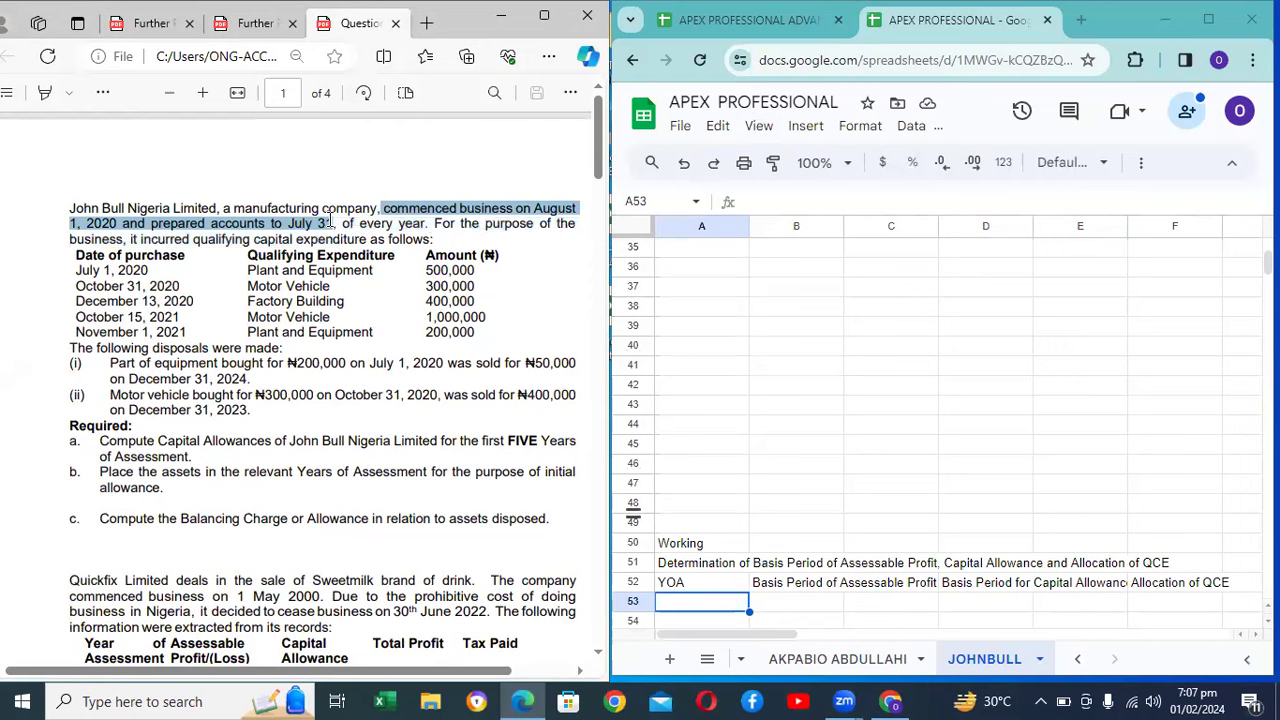
right_click(330, 222)
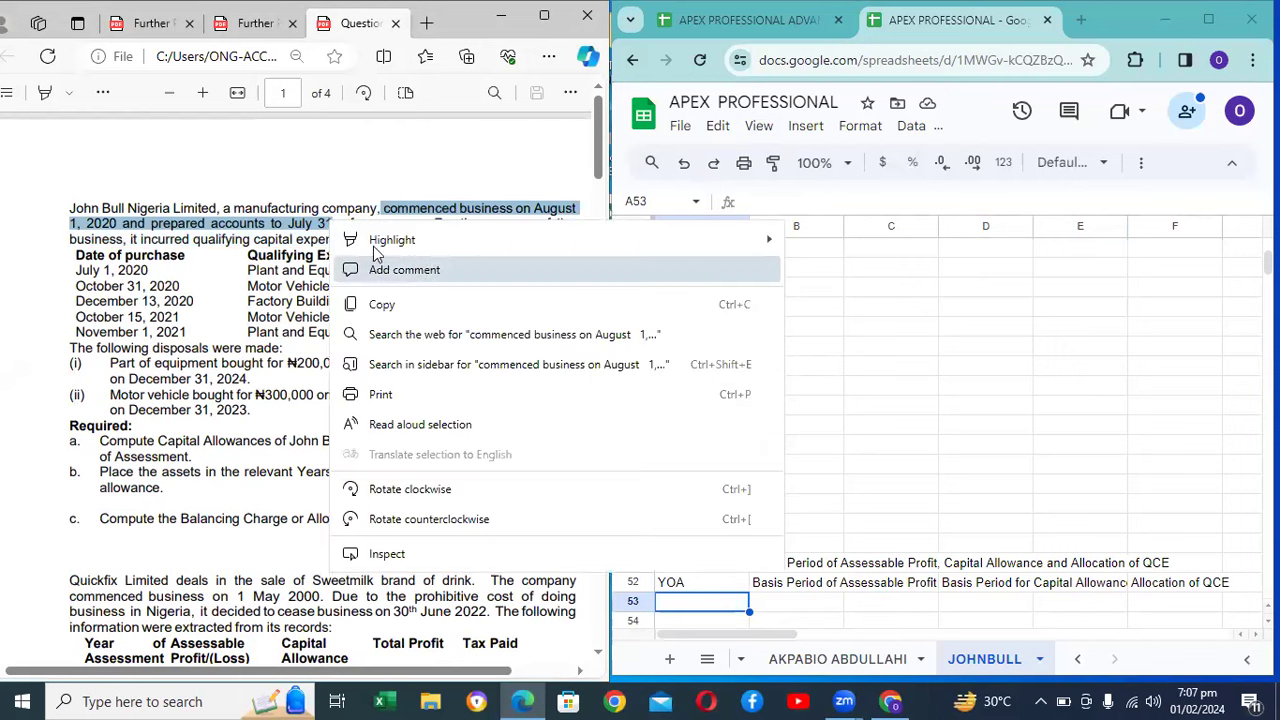
key("Escape")
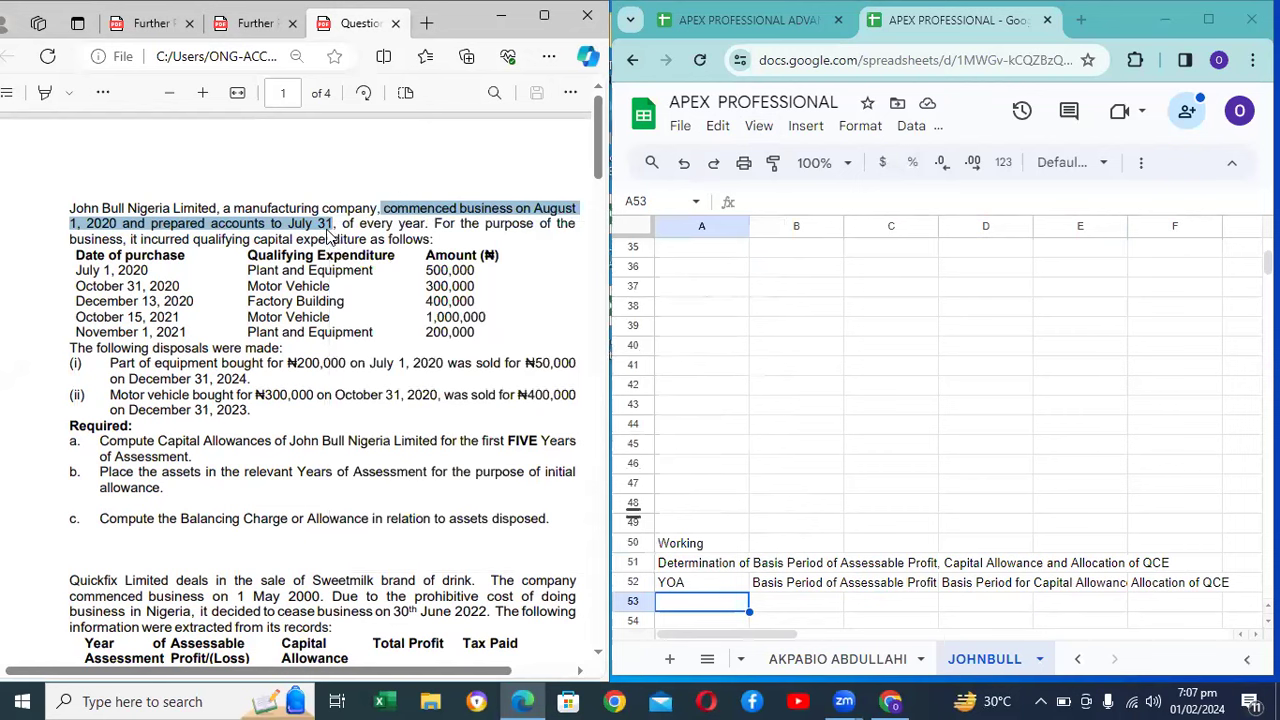
key("ctrl+alt+c")
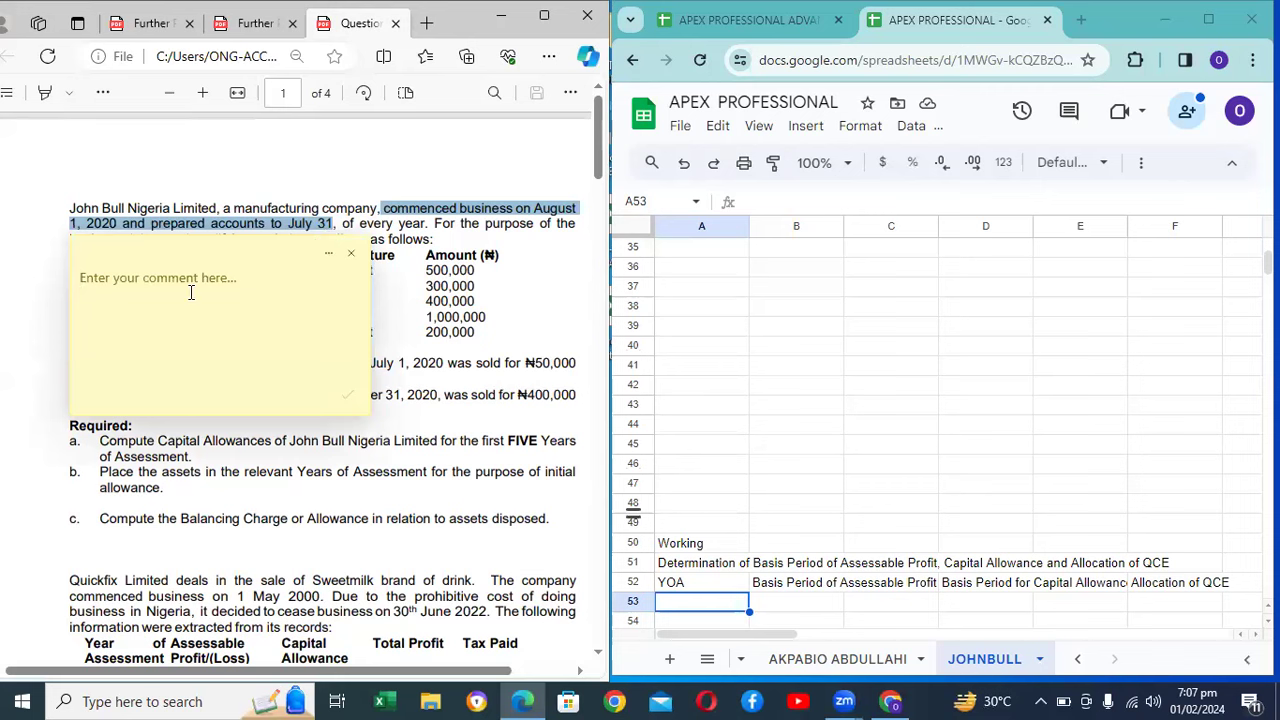
type("Commencement rul")
key("BackSpace")
type("le appliues")
key("BackSpace")
key("BackSpace")
key("BackSpace")
type("es")
left_click(348, 395)
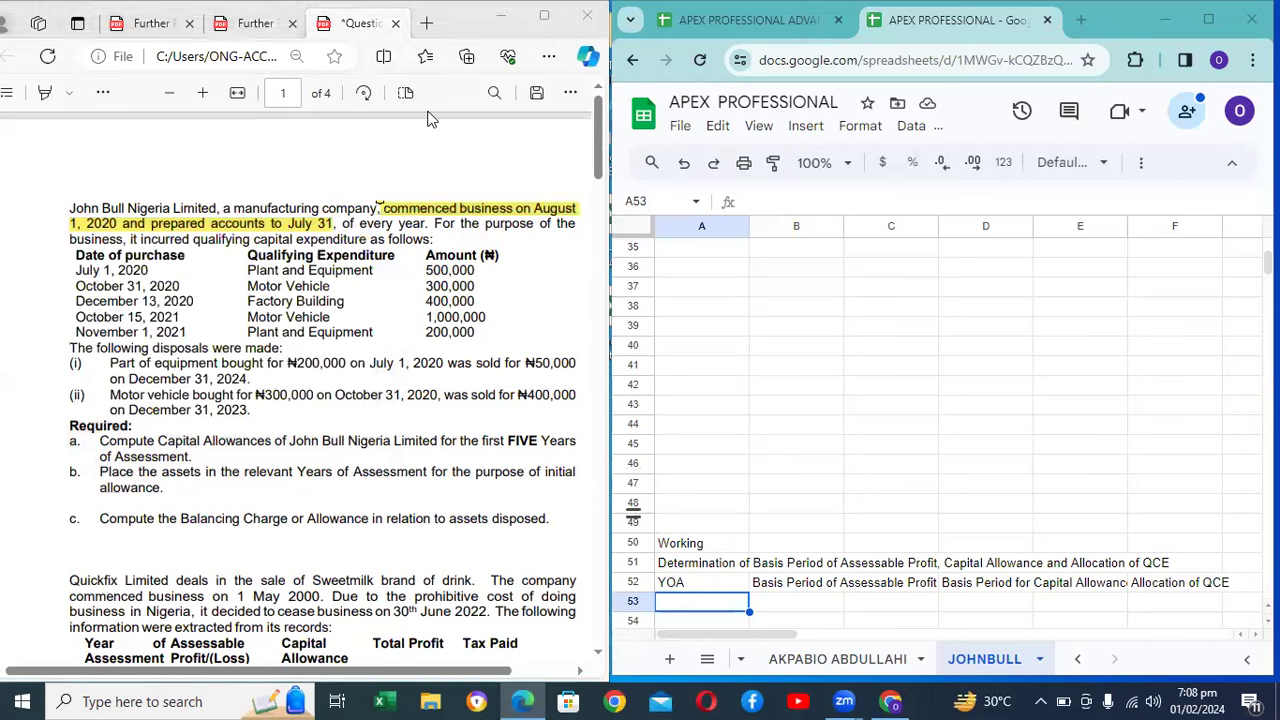
Step: Enter the first basis period of assessable profit, 1/8/2020-31/7/2021, in cell B53 of the spreadsheet
left_click(783, 605)
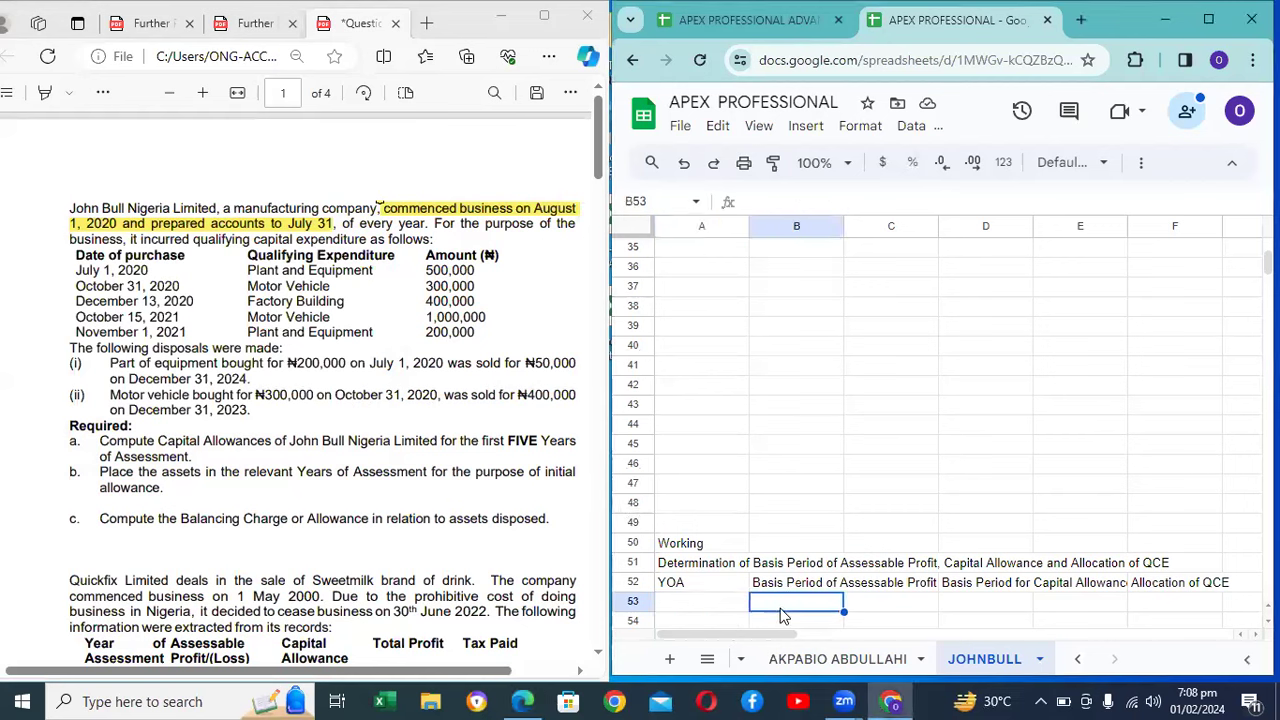
left_click(770, 200)
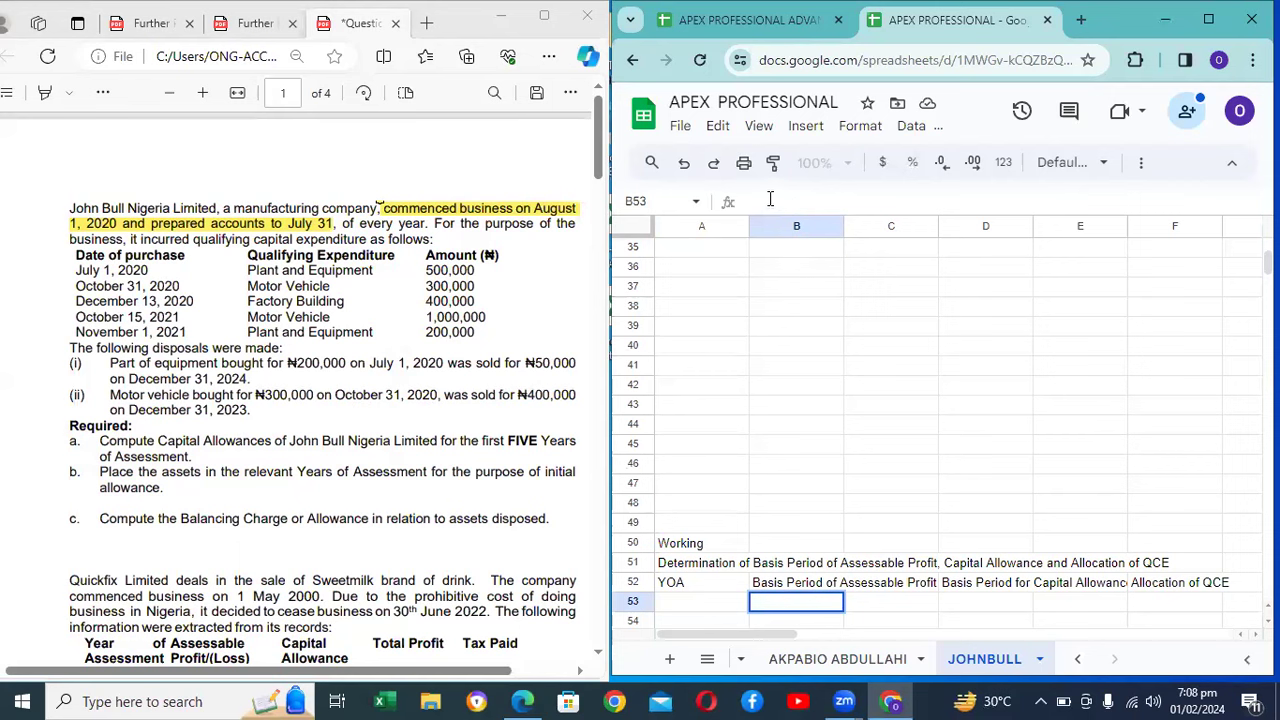
type("1/8/2020-31/7/2021")
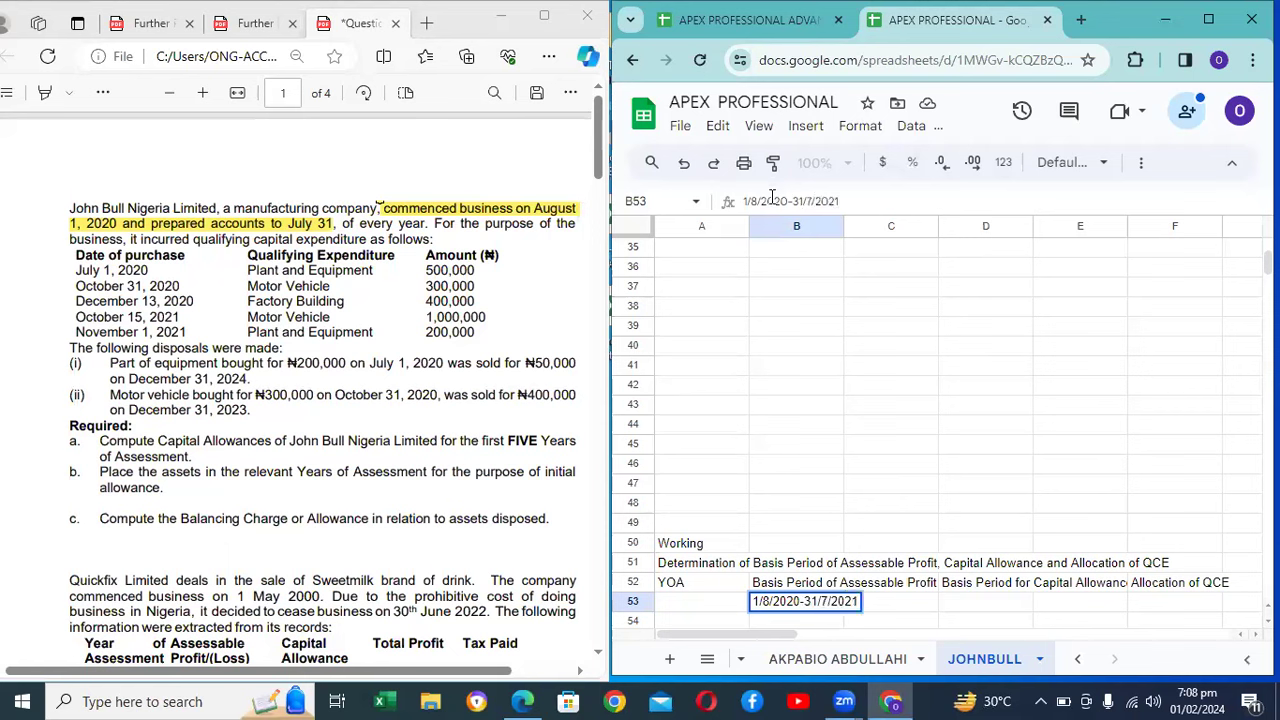
key("Left")
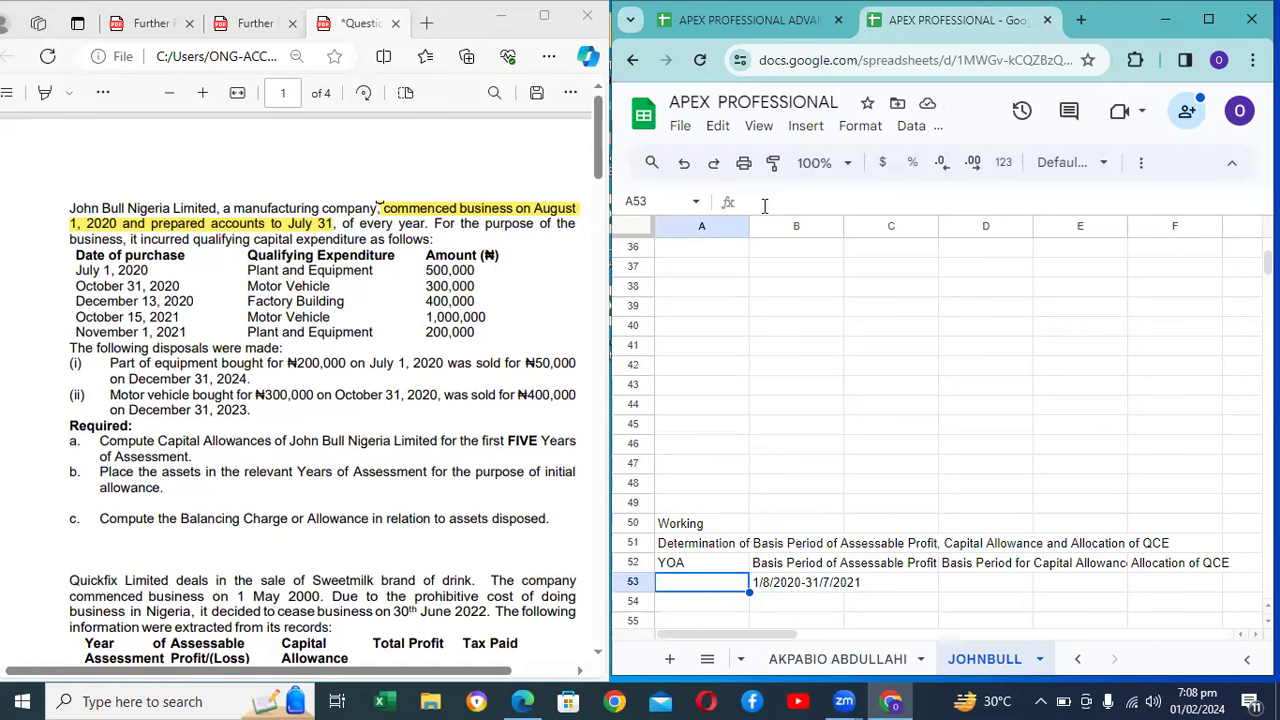
Step: Enter 2020 as the year of assessment in cell A53
type("2020")
key("Return")
key("Up")
key("Right")
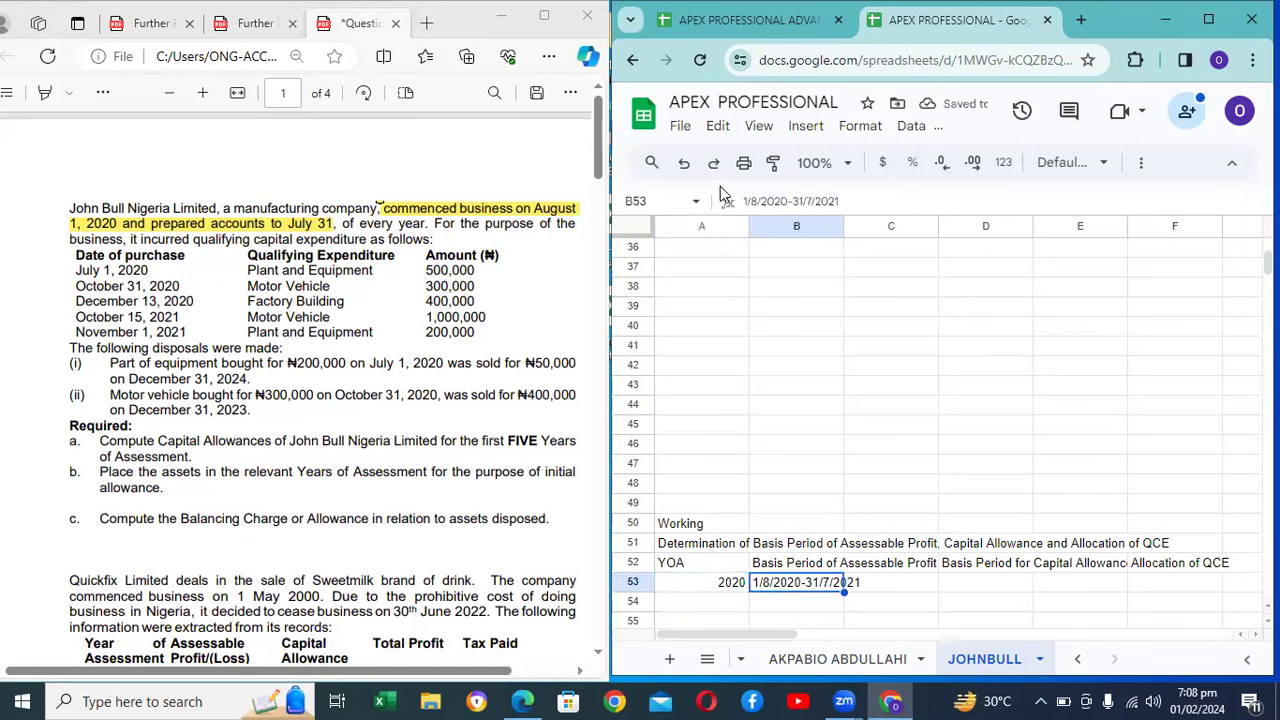
key("Return")
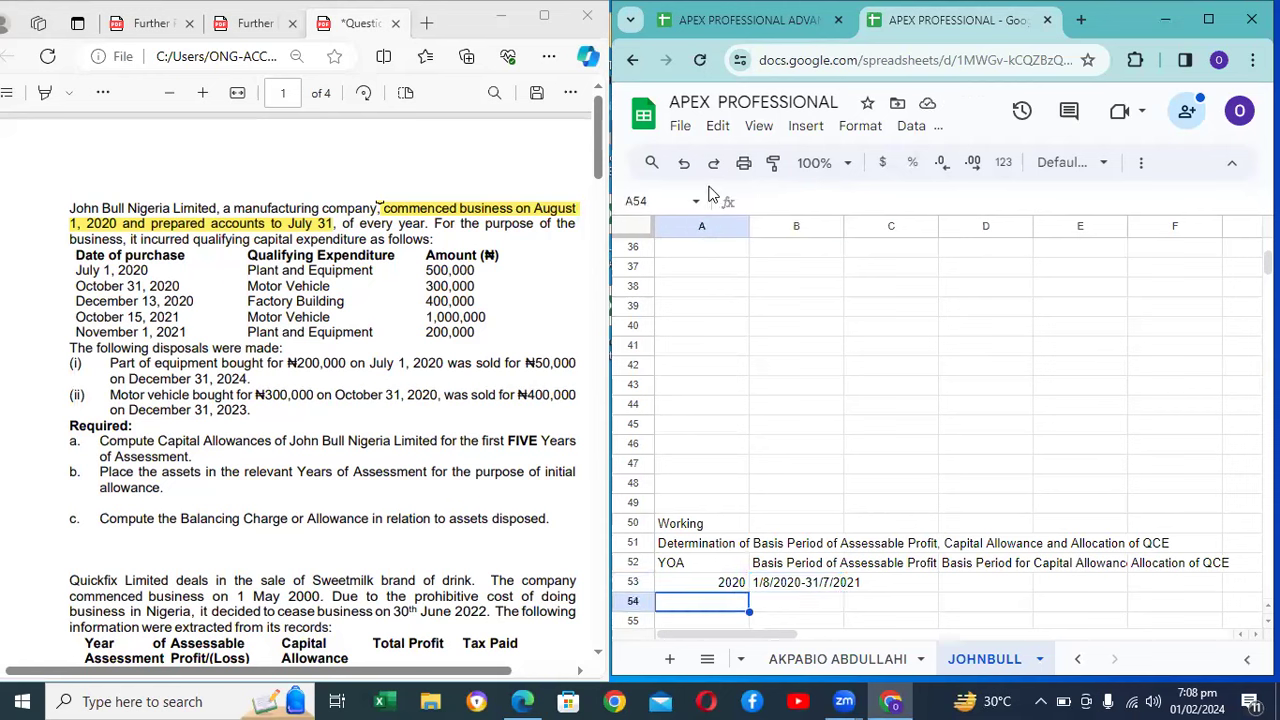
Step: Change the year of assessment in cell A53 to 2022
key("Up")
key("Delete")
type("2022")
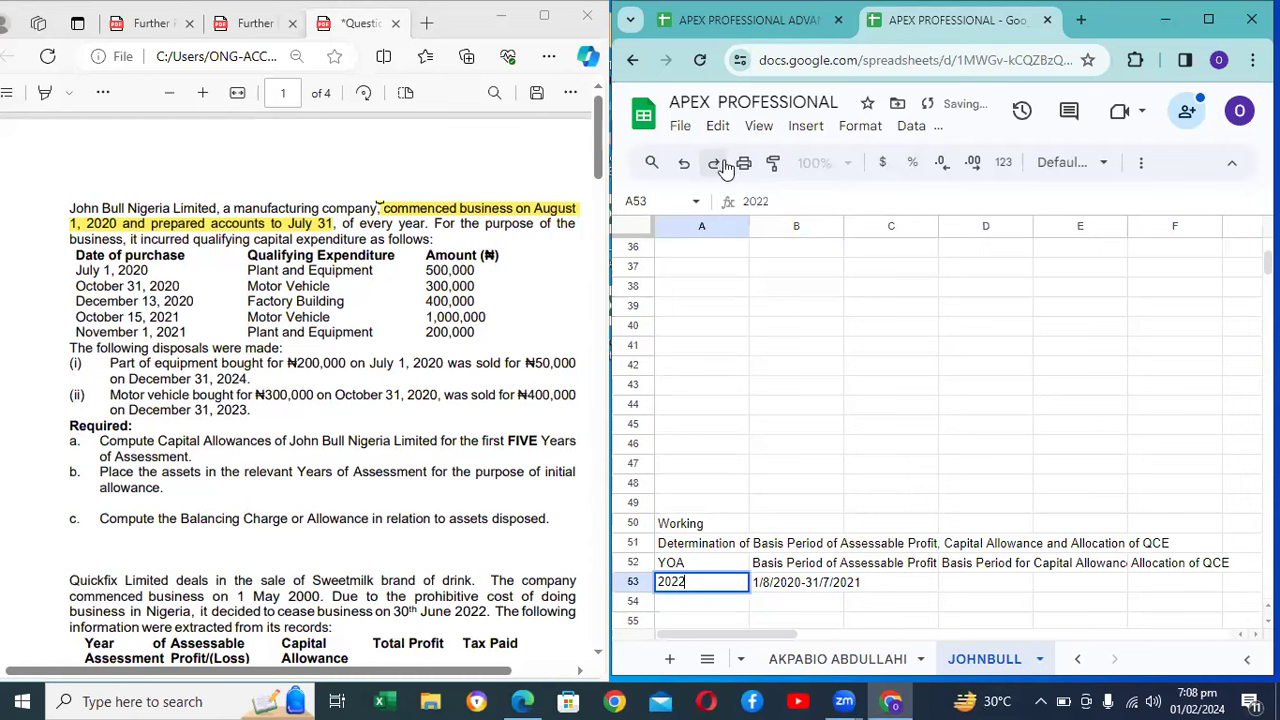
key("Return")
key("Right")
key("Up")
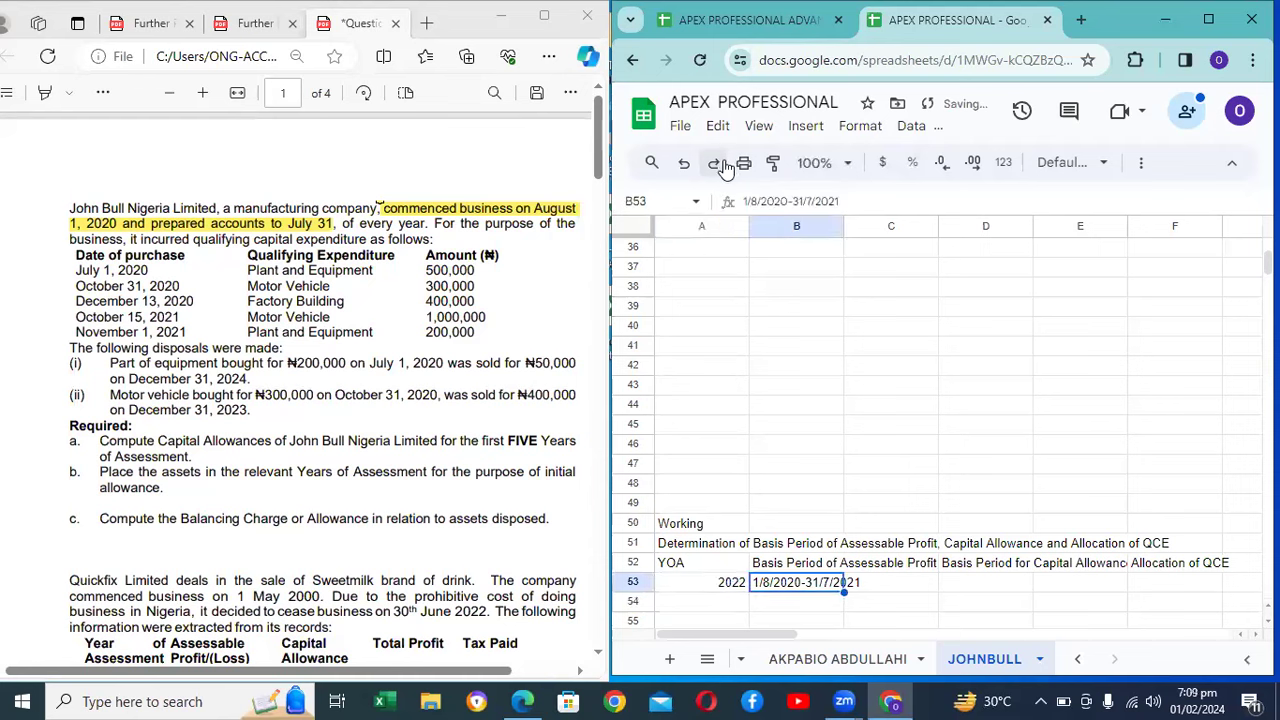
Step: Enter the second basis period of assessable profit, 1/8/2021-31/7/2022, in cell B54
key("Down")
type("1/8")
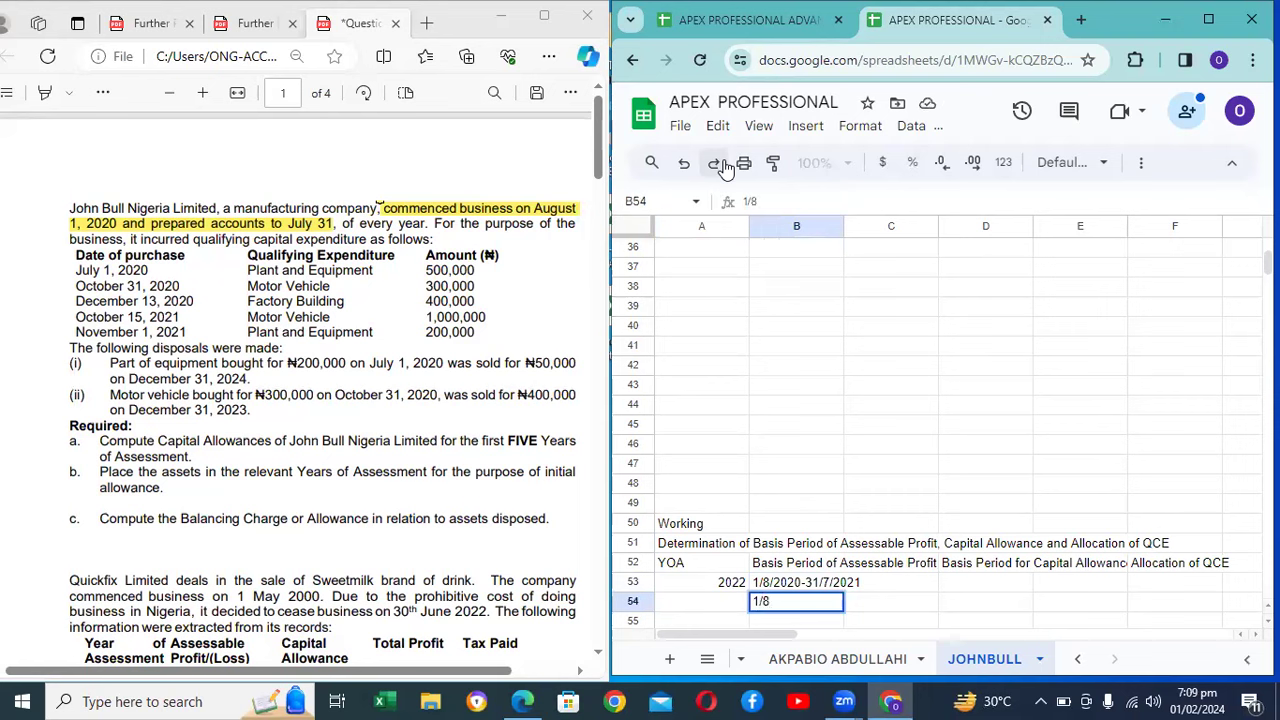
type("/2021-31/7")
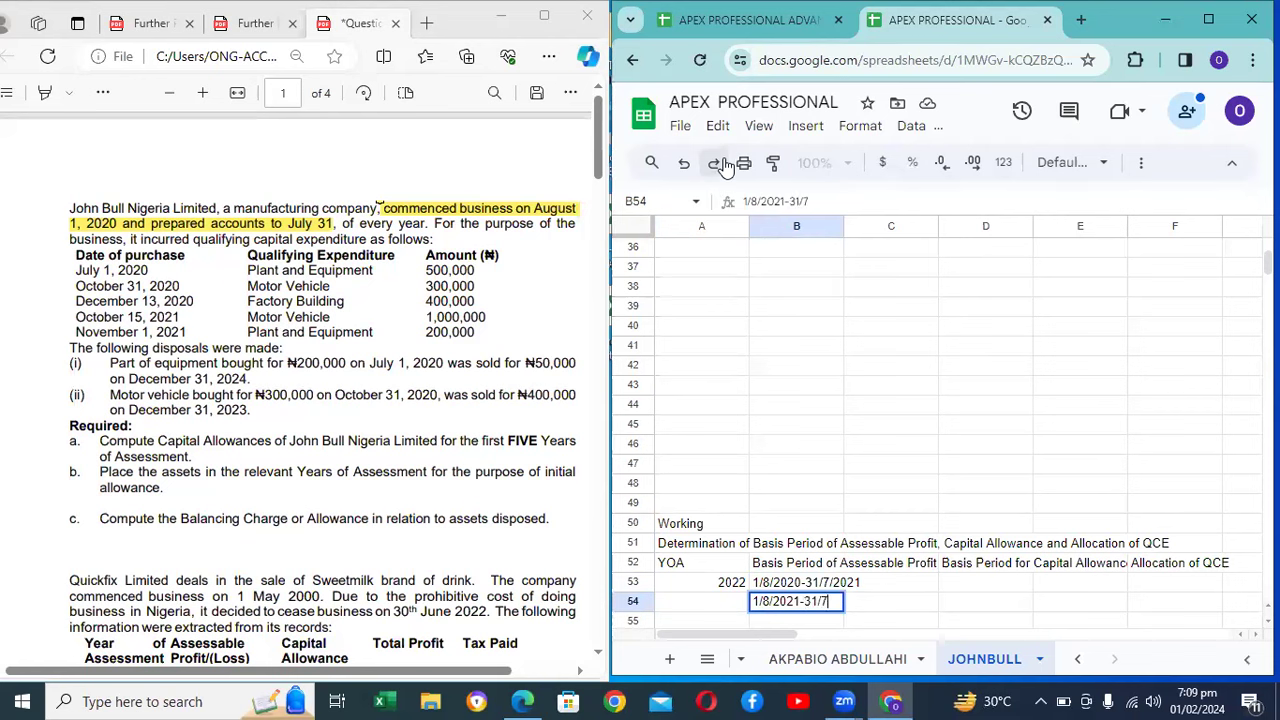
type("/2022")
key("Return")
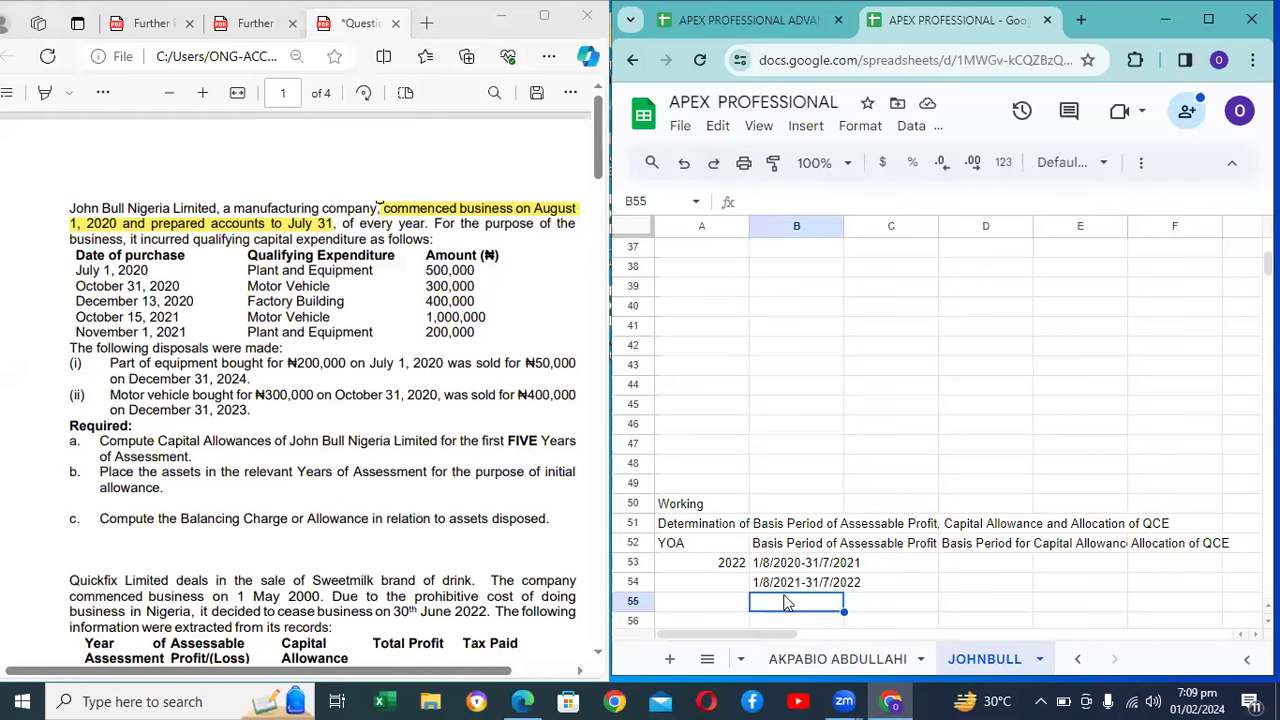
Step: Enter the third basis period of assessable profit, 1/8/2022-31/7/2023, in cell B55
type("3/1")
key("BackSpace")
key("BackSpace")
key("BackSpace")
type("1/8/2-22")
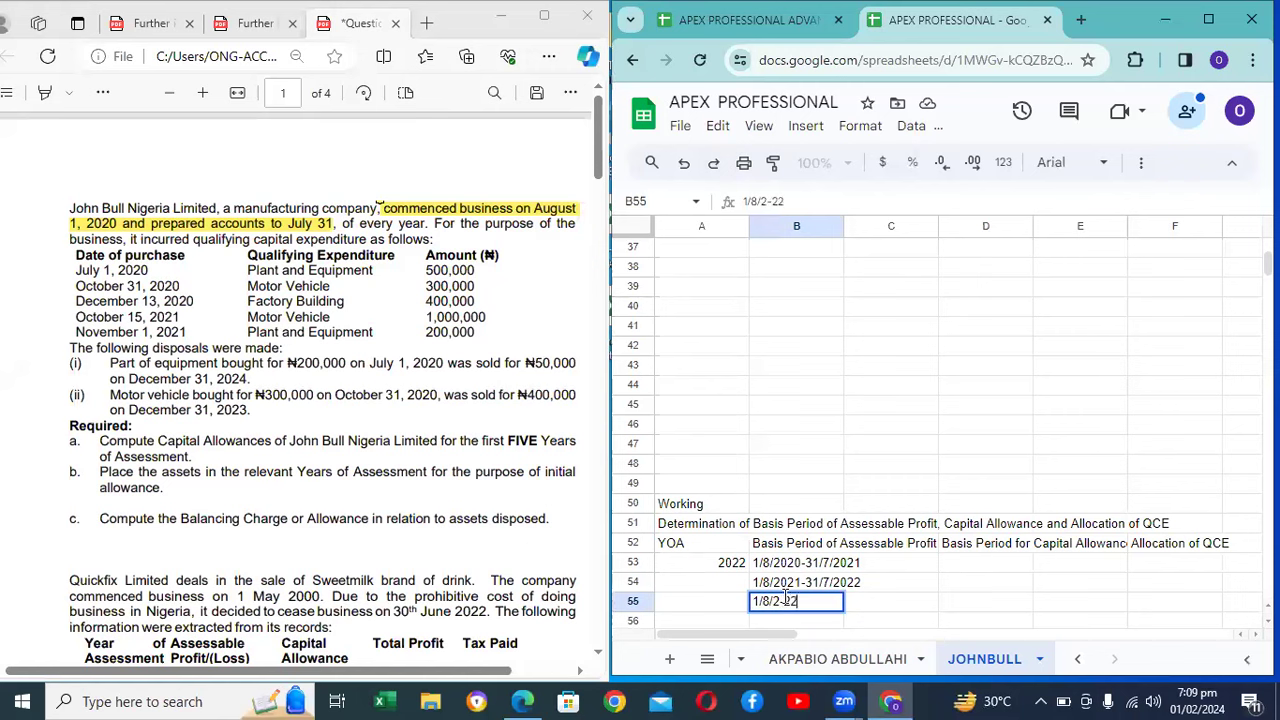
key("BackSpace")
type("022-31/7/2023")
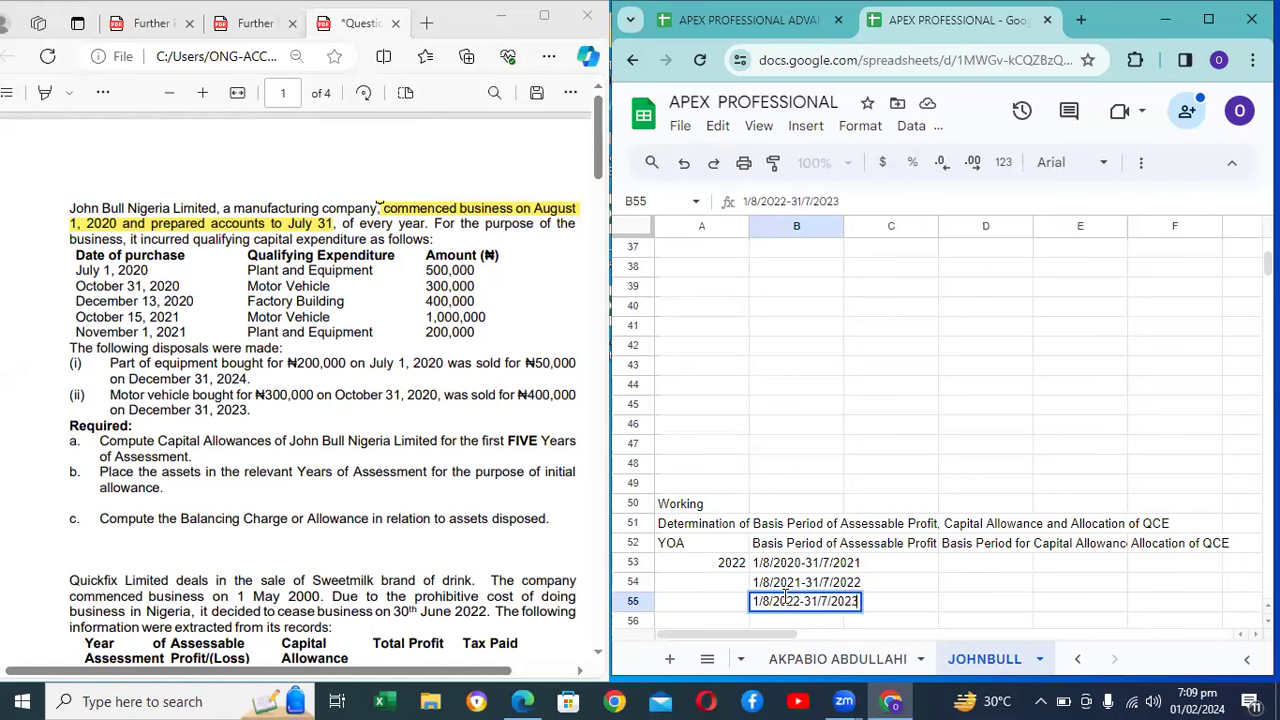
key("Return")
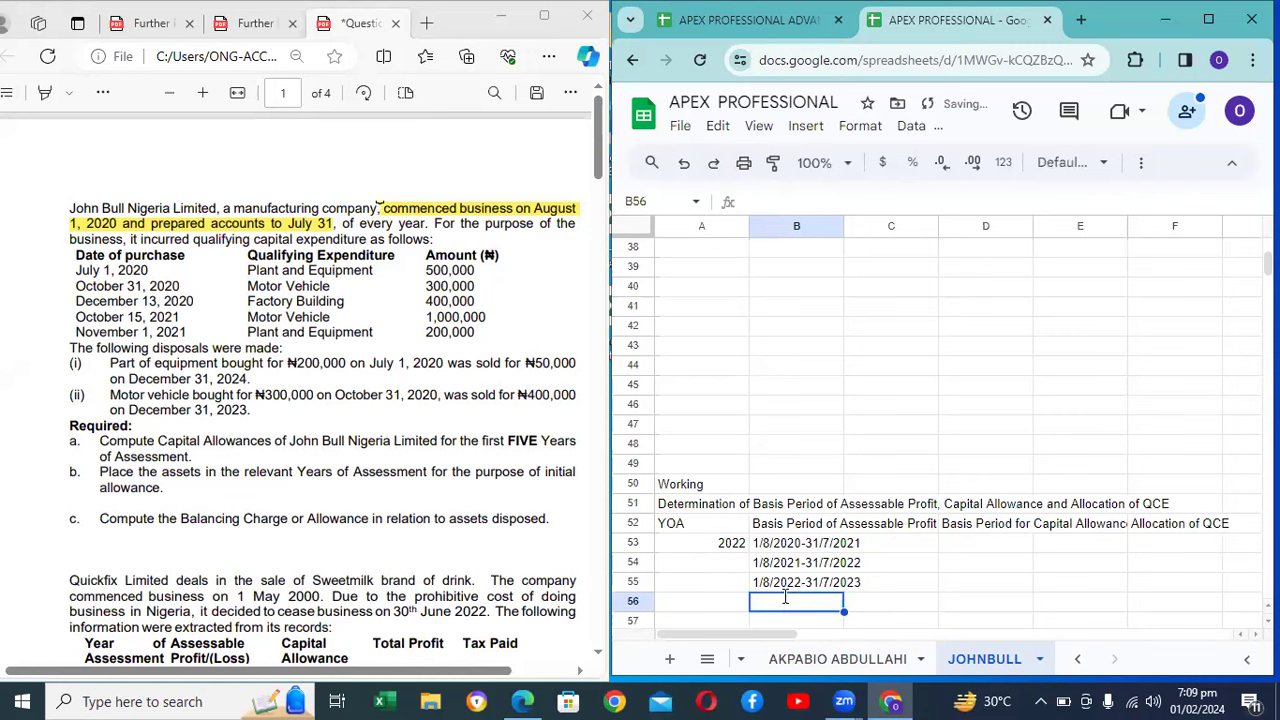
Step: Enter the fourth basis period of assessable profit, 1/8/2023-31/7/2024, in cell B56
type("1/8/20")
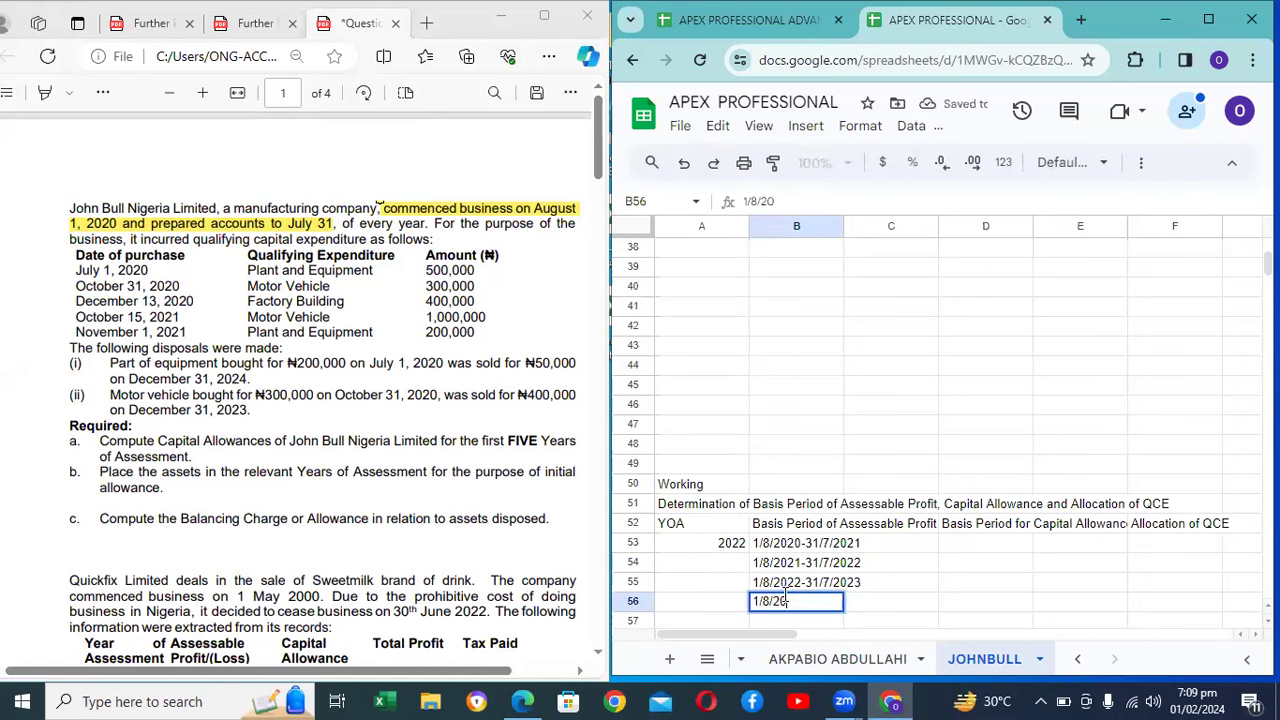
type("23-31/7/2024")
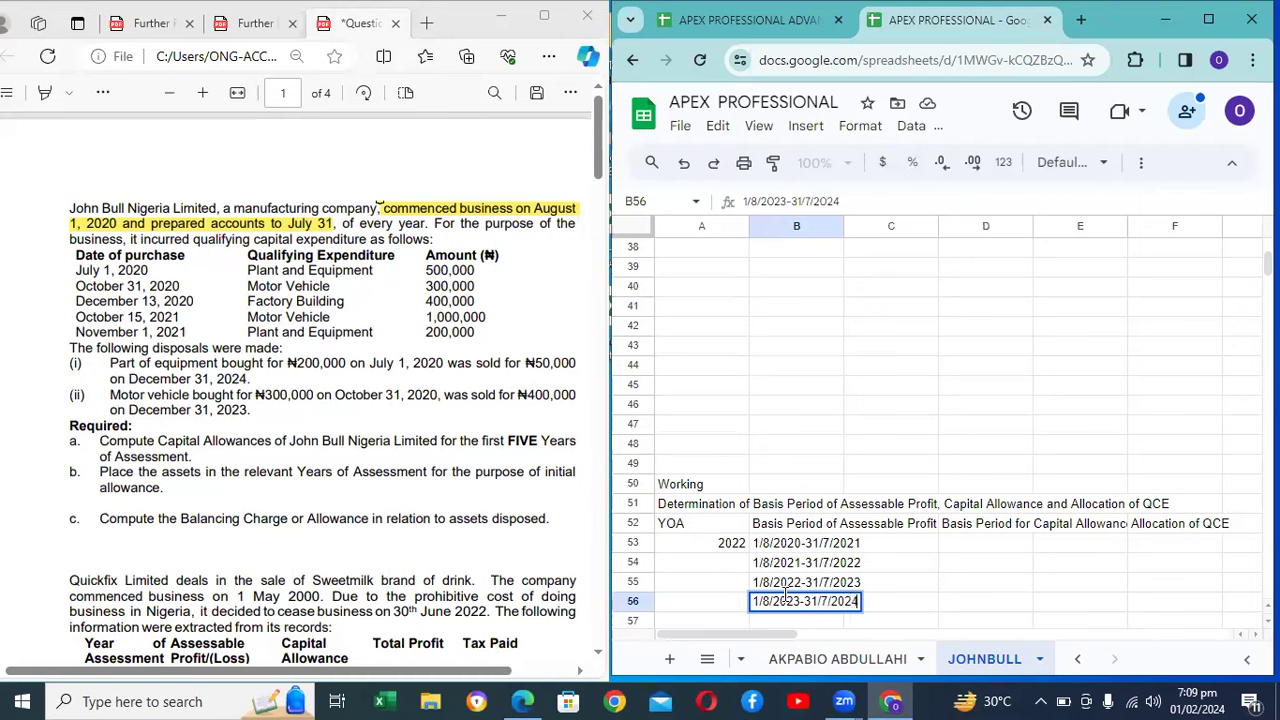
key("Return")
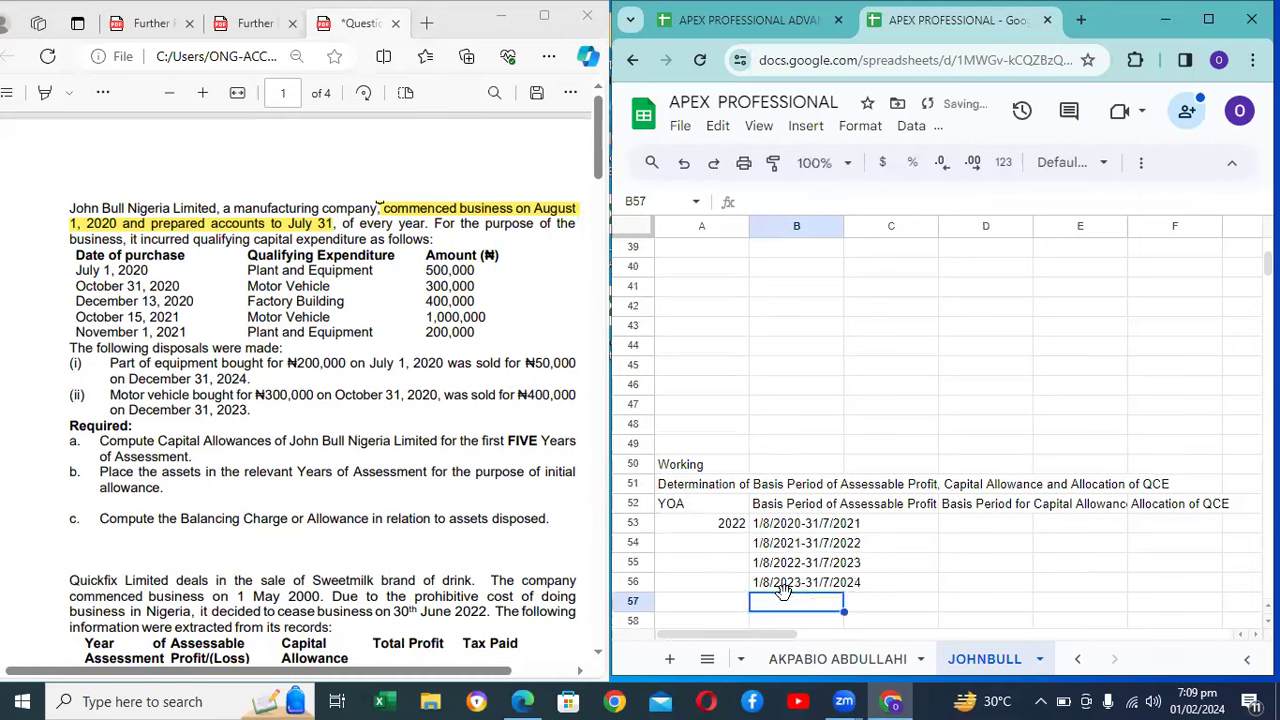
Step: Enter the fifth basis period of assessable profit, 1/8/2024-31/8/2025, in cell B57
type("1/8/2-2")
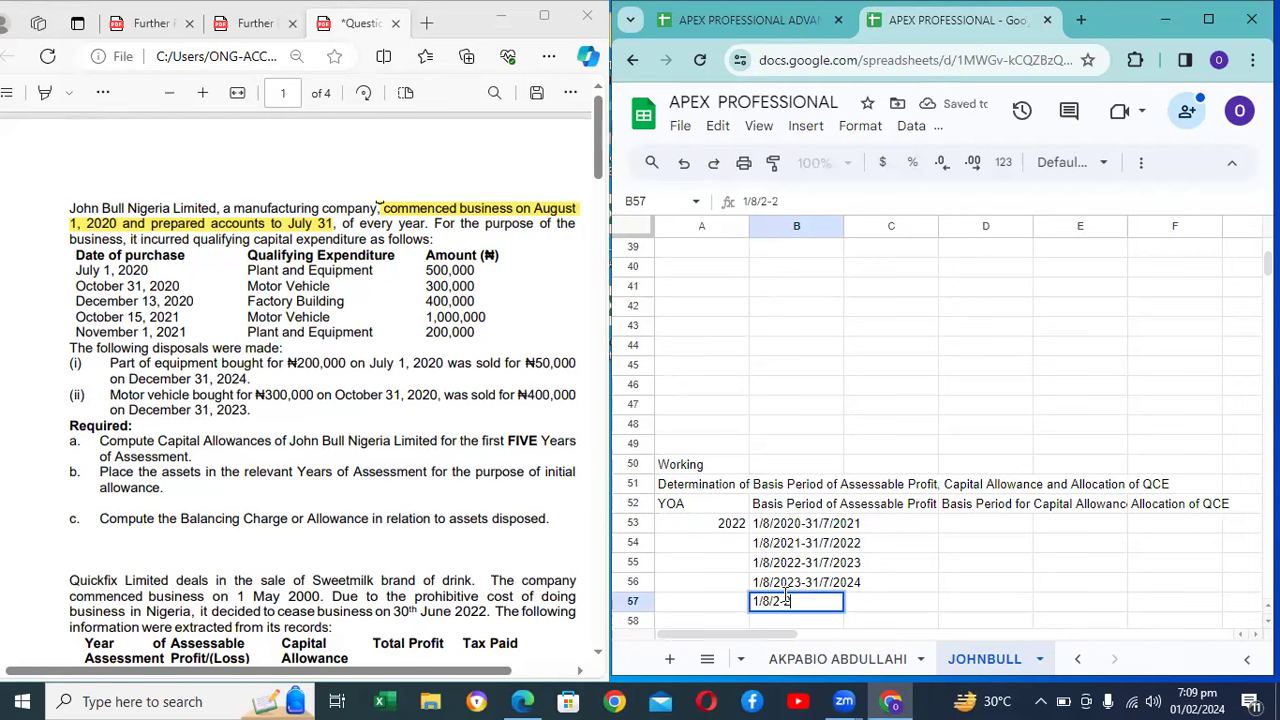
key("BackSpace")
key("BackSpace")
type("02")
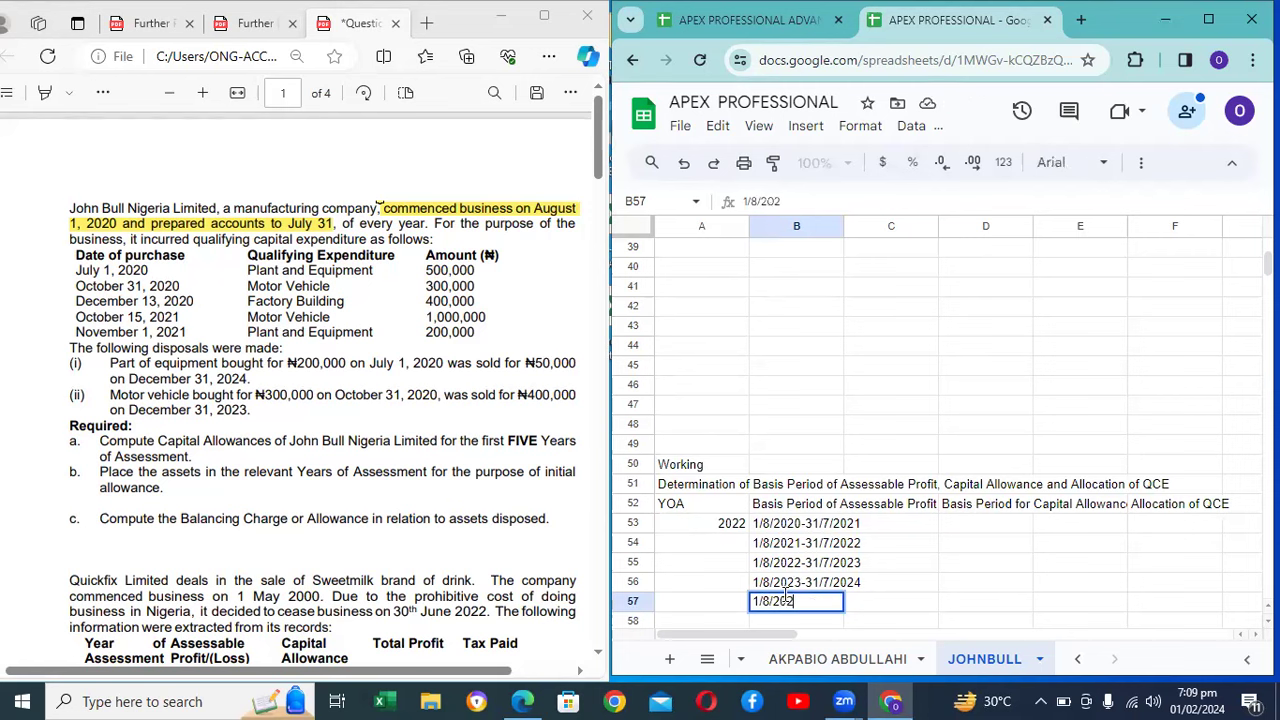
type("4-31/8/2023")
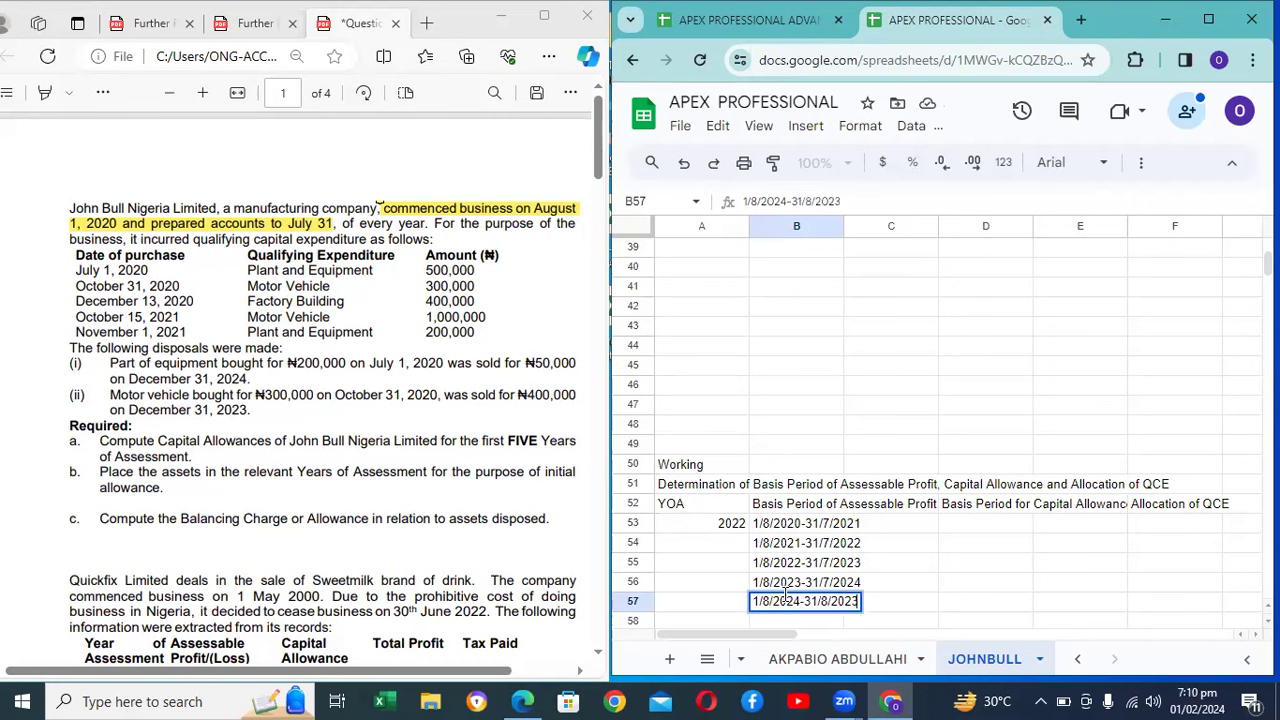
key("BackSpace")
type("4")
key("BackSpace")
type("5")
key("Return")
key("Left")
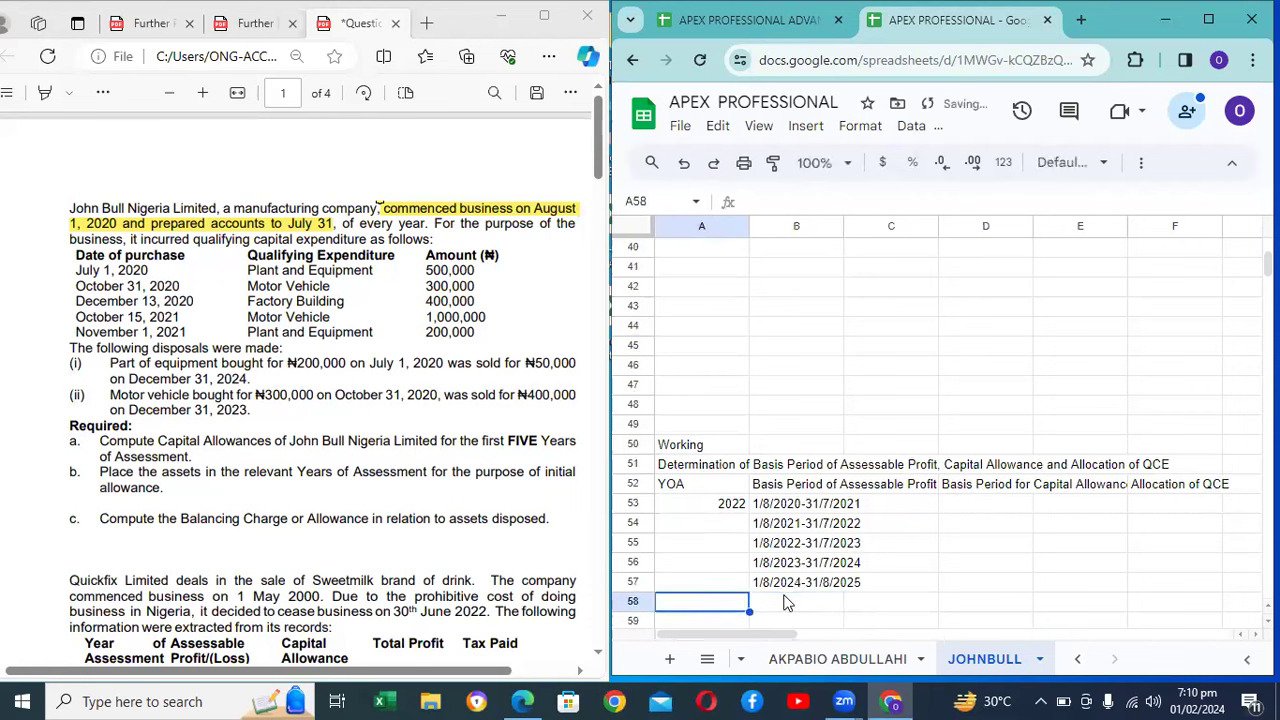
Step: Enter the remaining years of assessment, 2023, 2024, 2025 and 2026, in cells A54 to A57
key("Up")
key("Up")
key("Up")
key("Up")
type("2023")
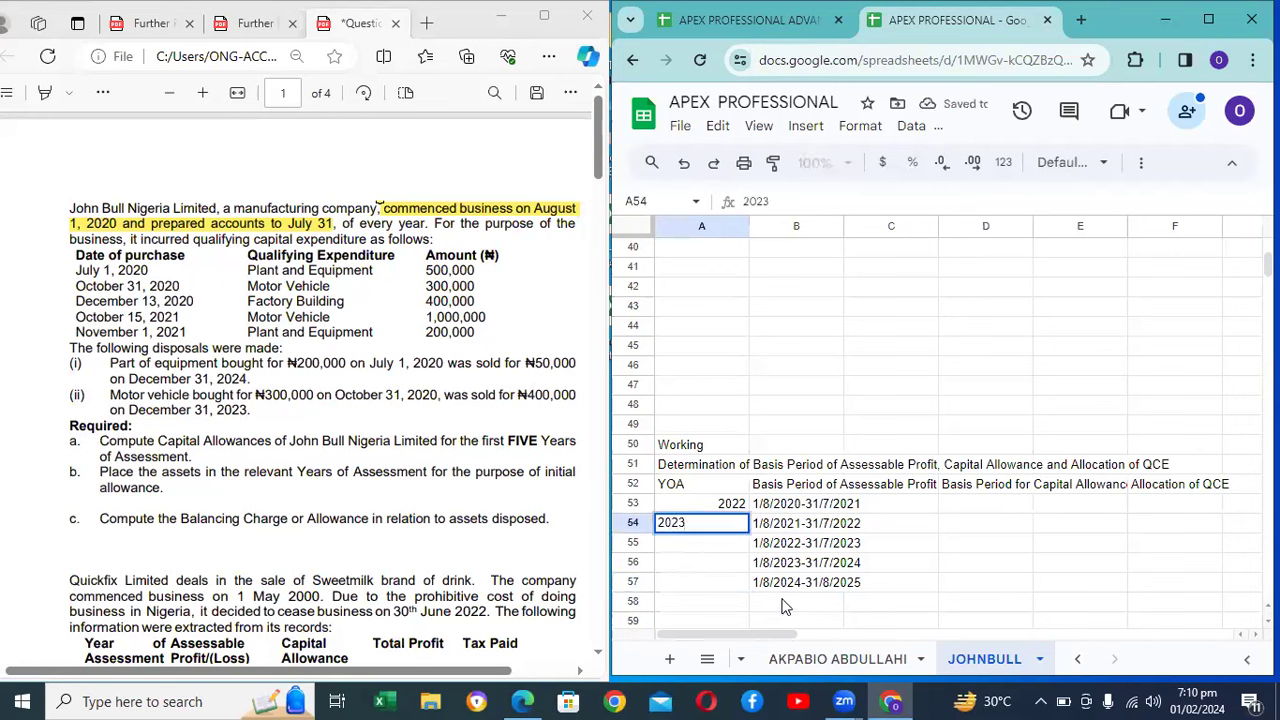
key("Return")
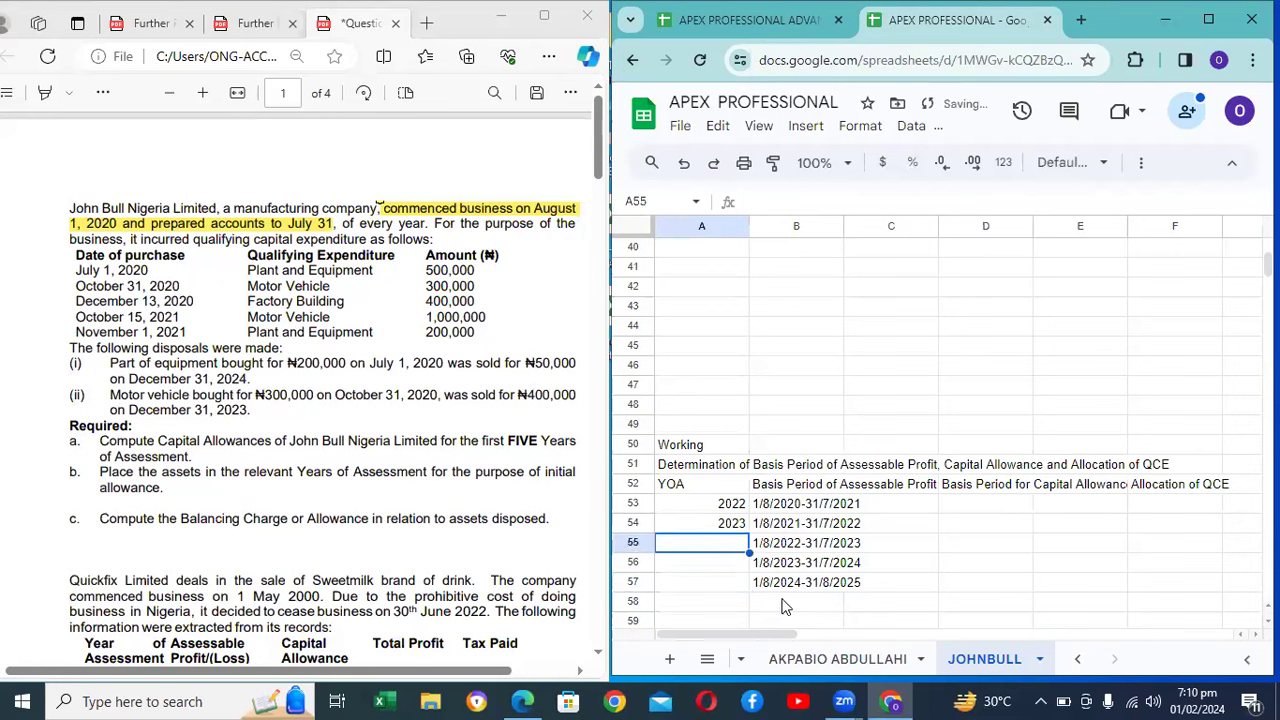
type("2024")
key("Return")
type("2025")
key("Return")
type("2026")
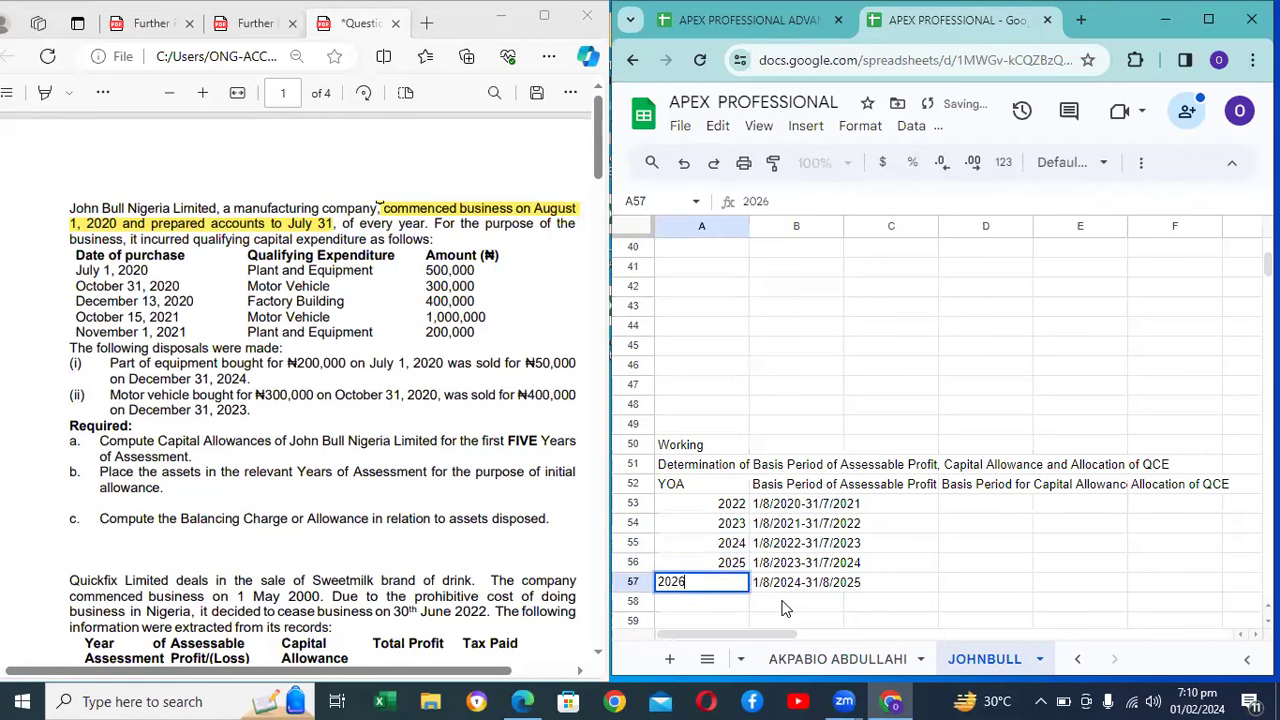
key("Return")
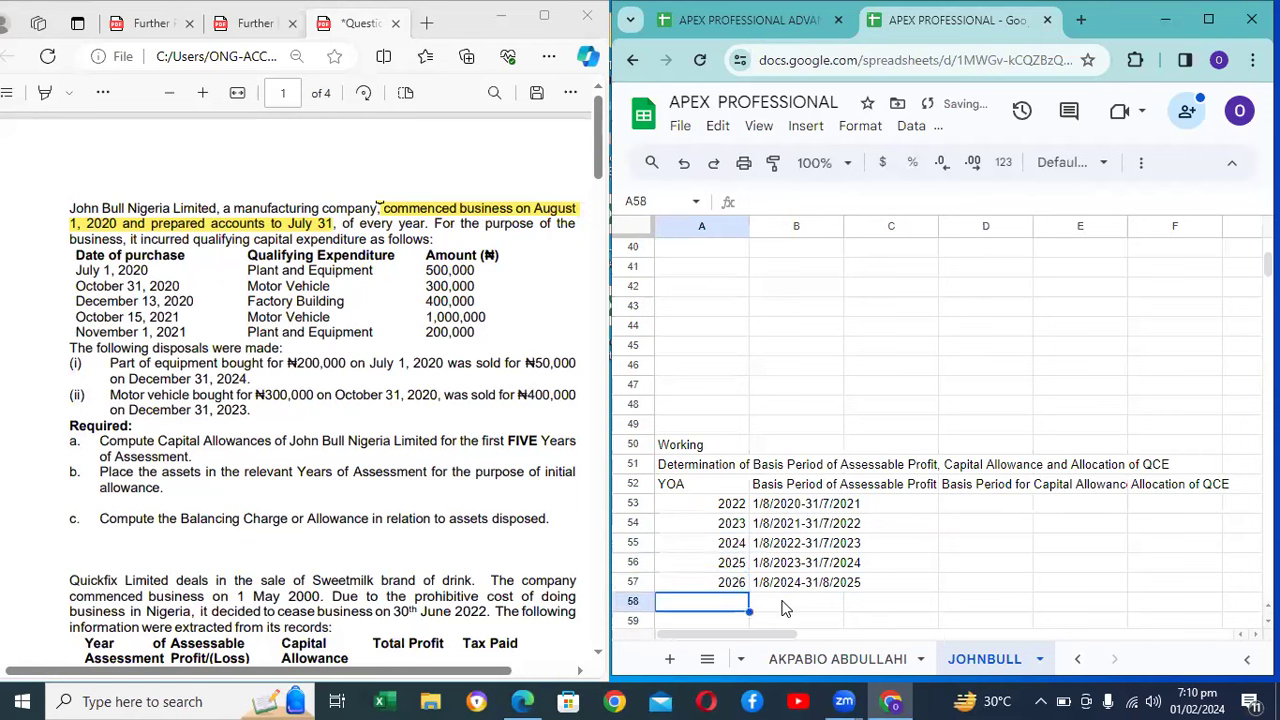
key("Up")
key("Up")
key("Up")
key("Up")
key("Up")
key("Up")
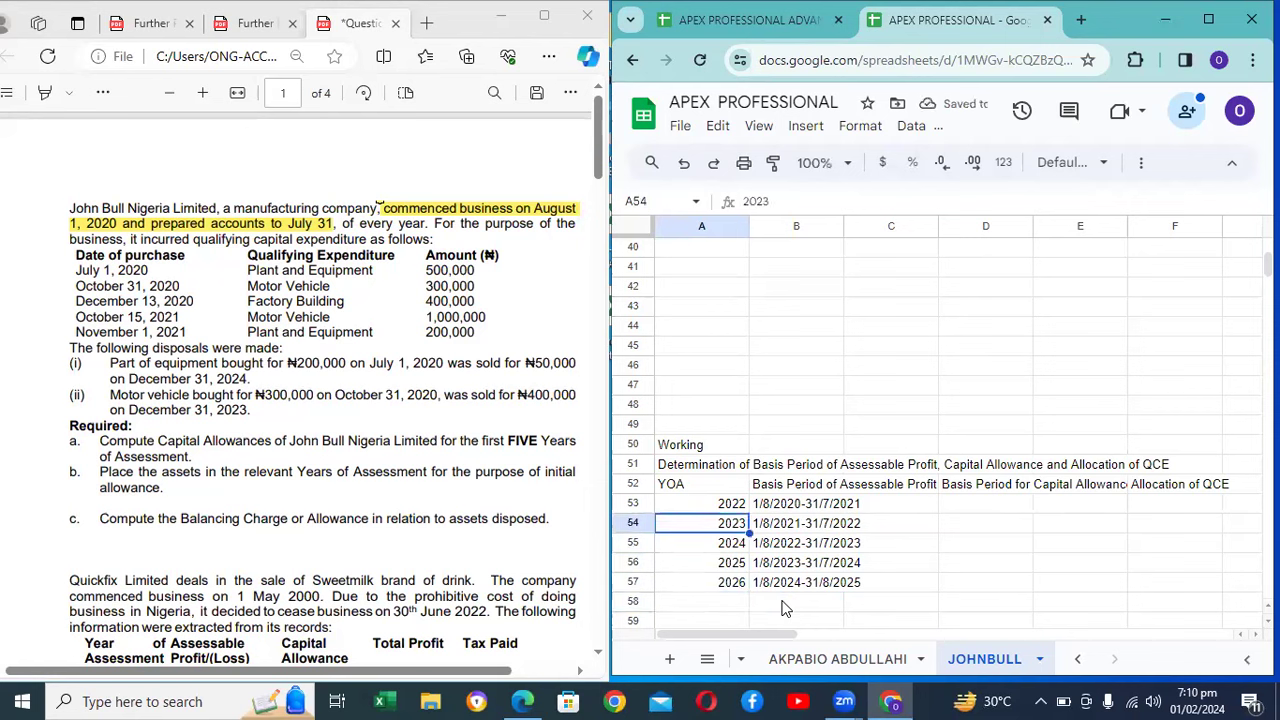
key("Right")
key("Down")
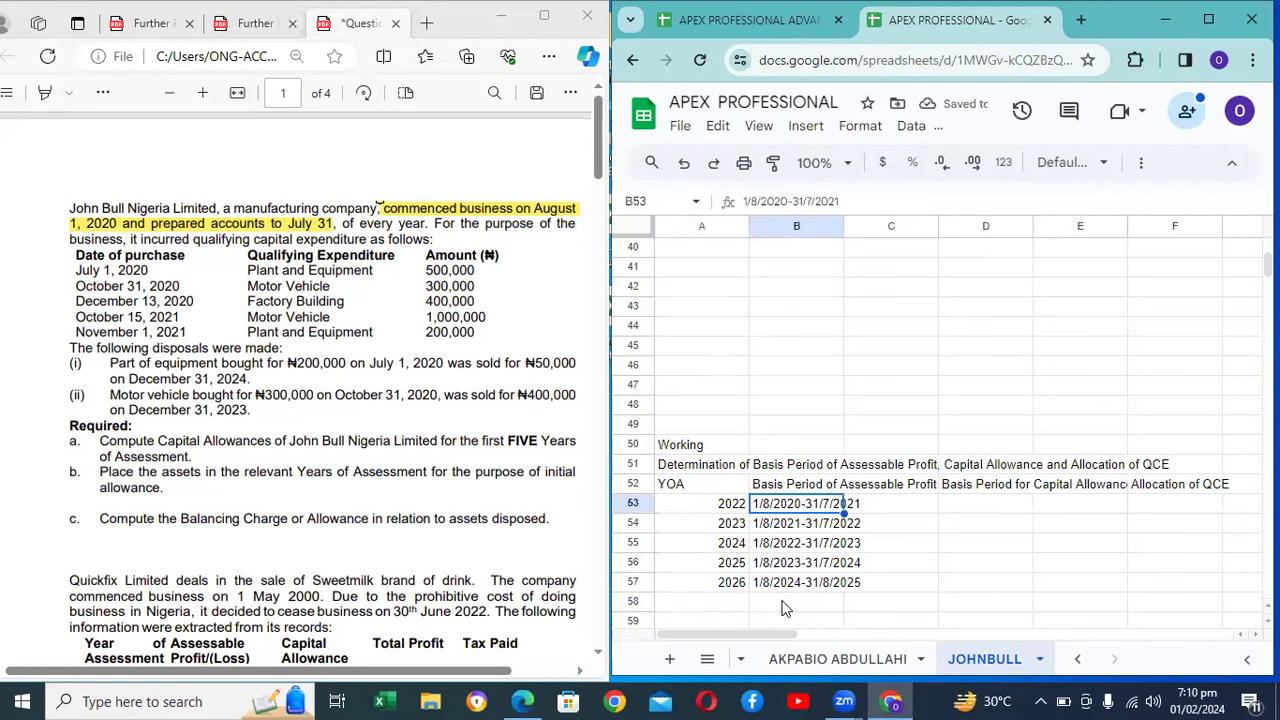
key("Right")
key("Right")
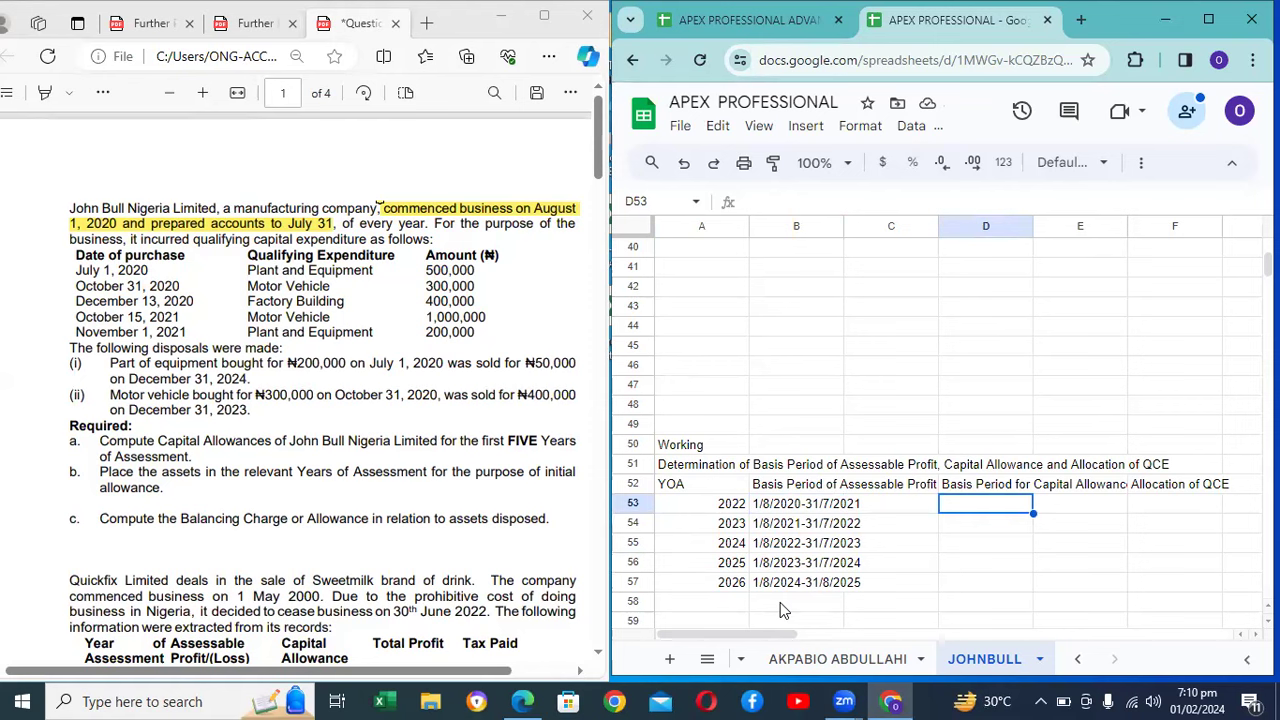
Step: Correct the fifth basis period of assessable profit in cell B57 to 1/8/2024-31/7/2025
key("Down")
key("Down")
key("Down")
key("Left")
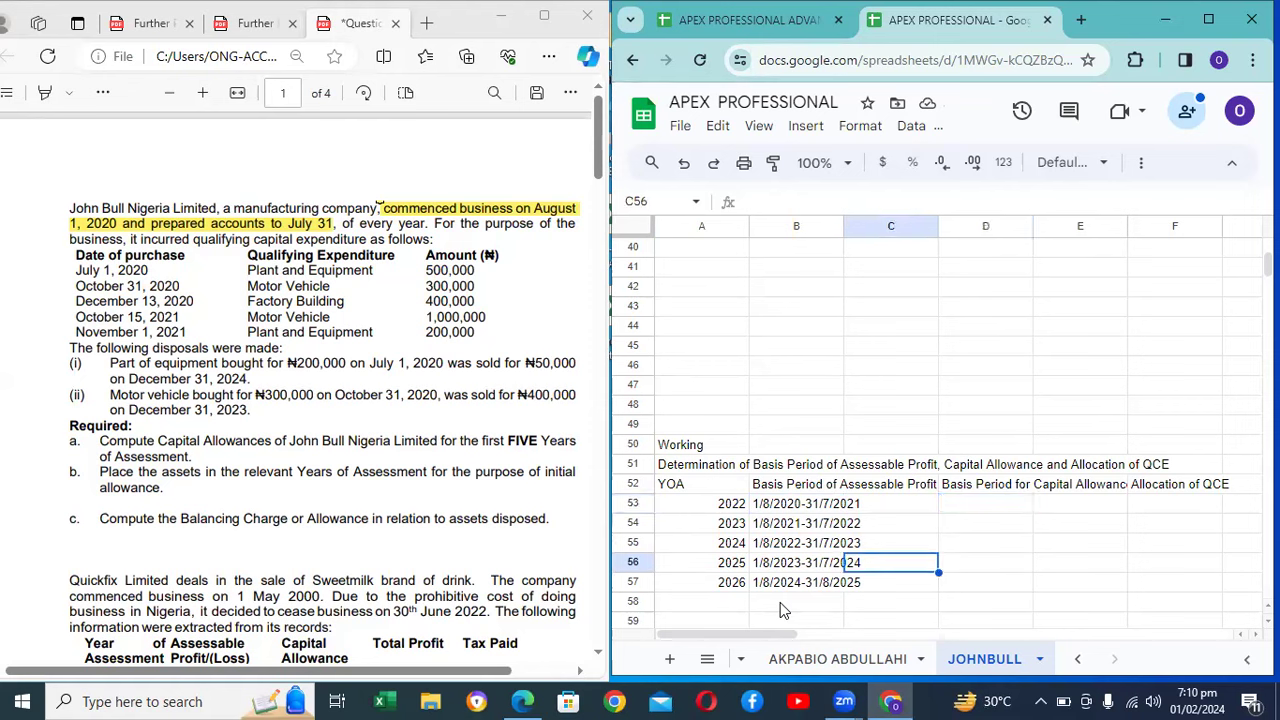
key("Left")
key("Down")
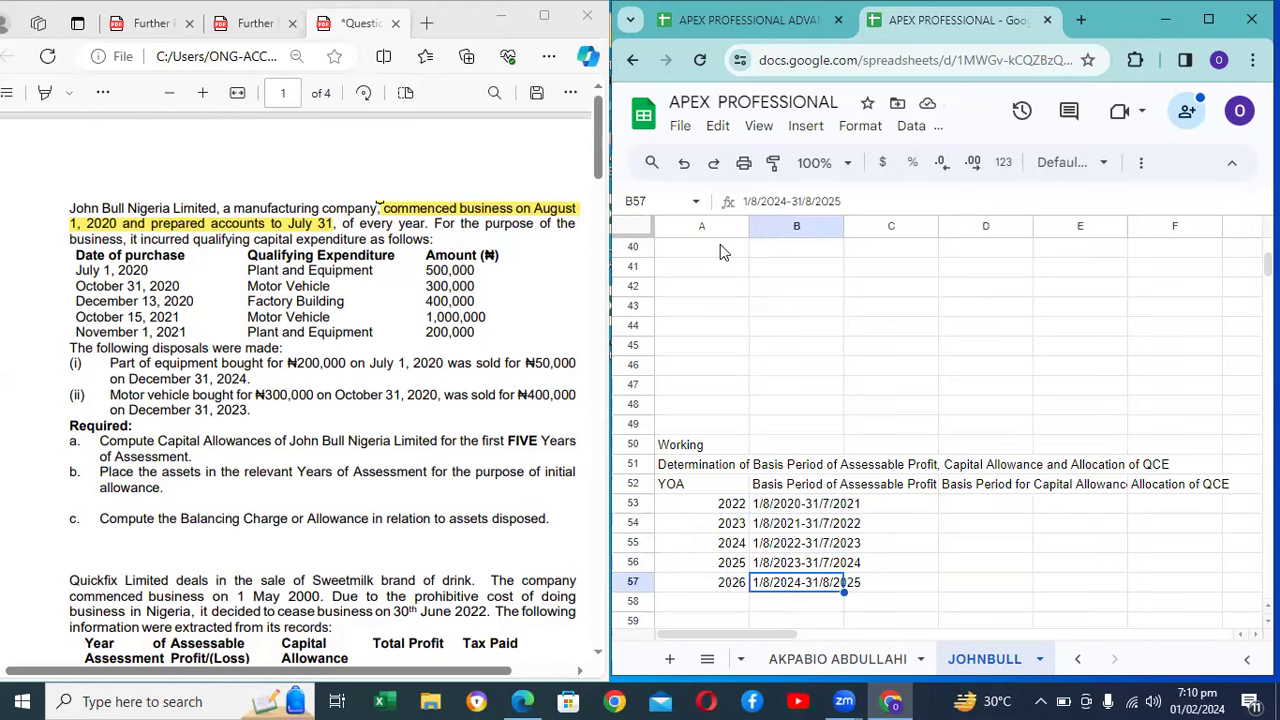
left_click(818, 200)
key("Delete")
type("7")
key("Return")
Step: Enter the first basis period for capital allowance, 1/8/2020-31/7/2021, in cell D53
key("Up")
key("Up")
key("Up")
key("Up")
key("Up")
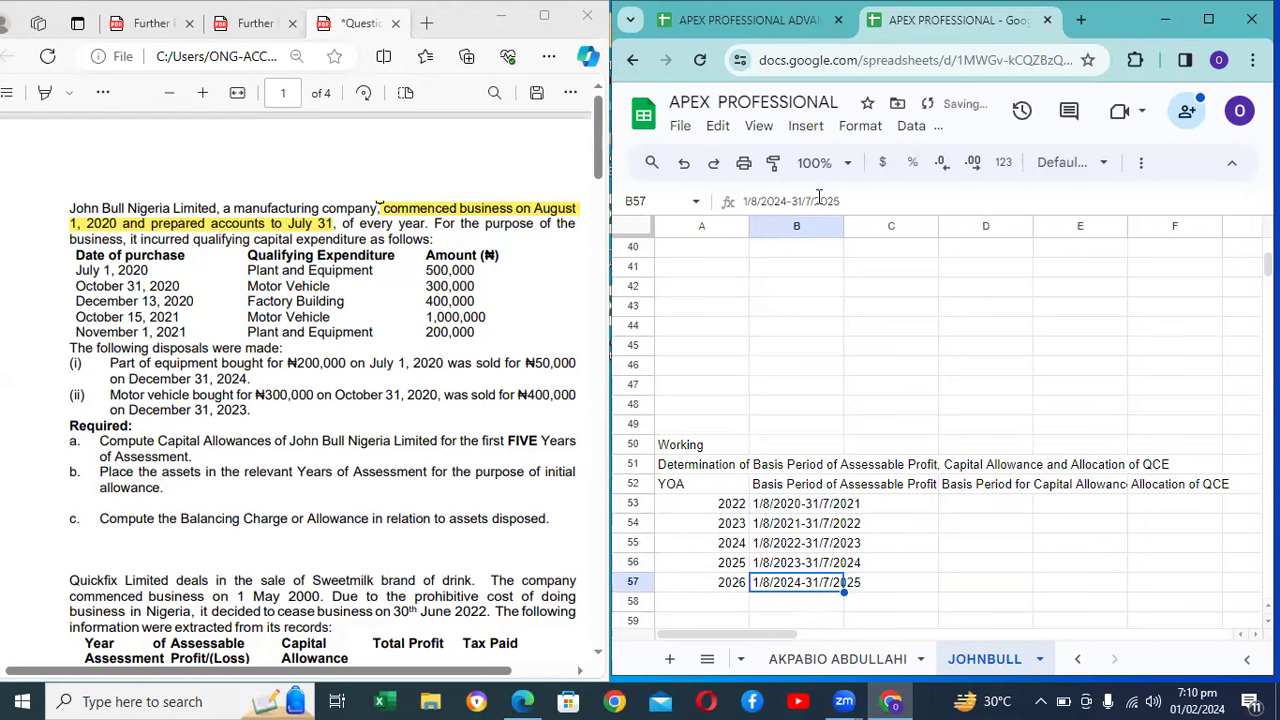
key("Right")
key("Right")
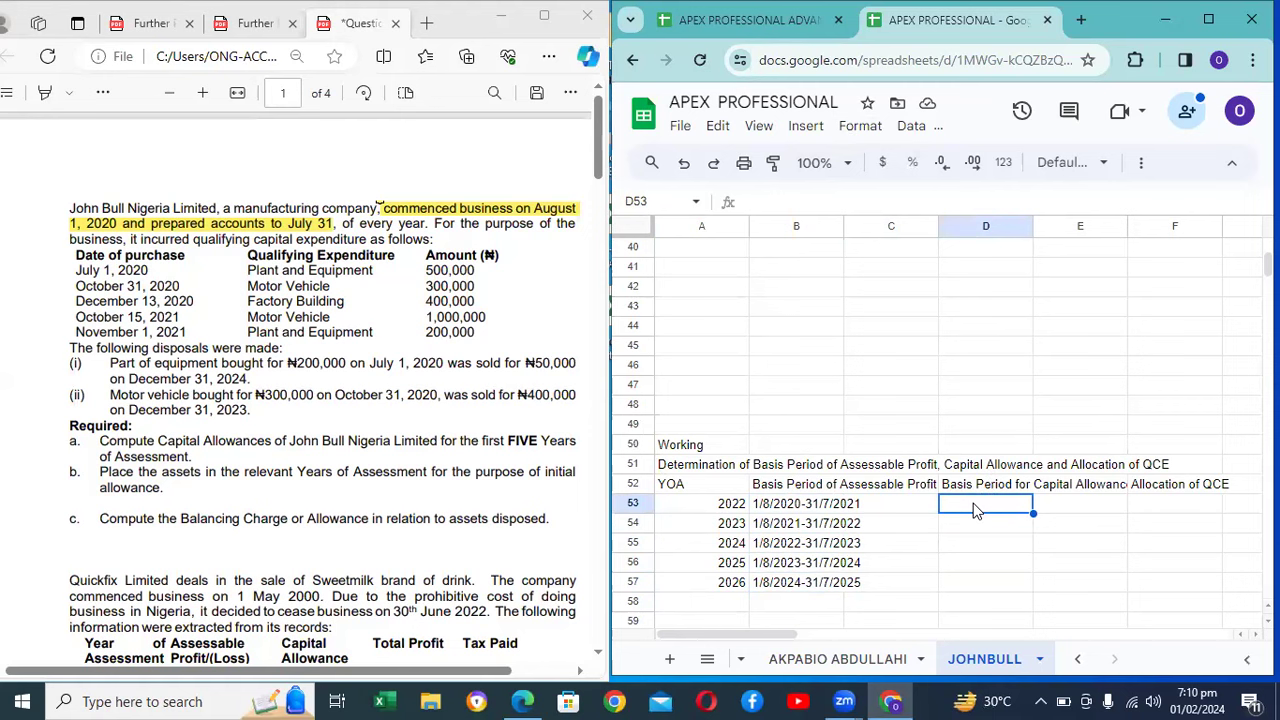
type("1")
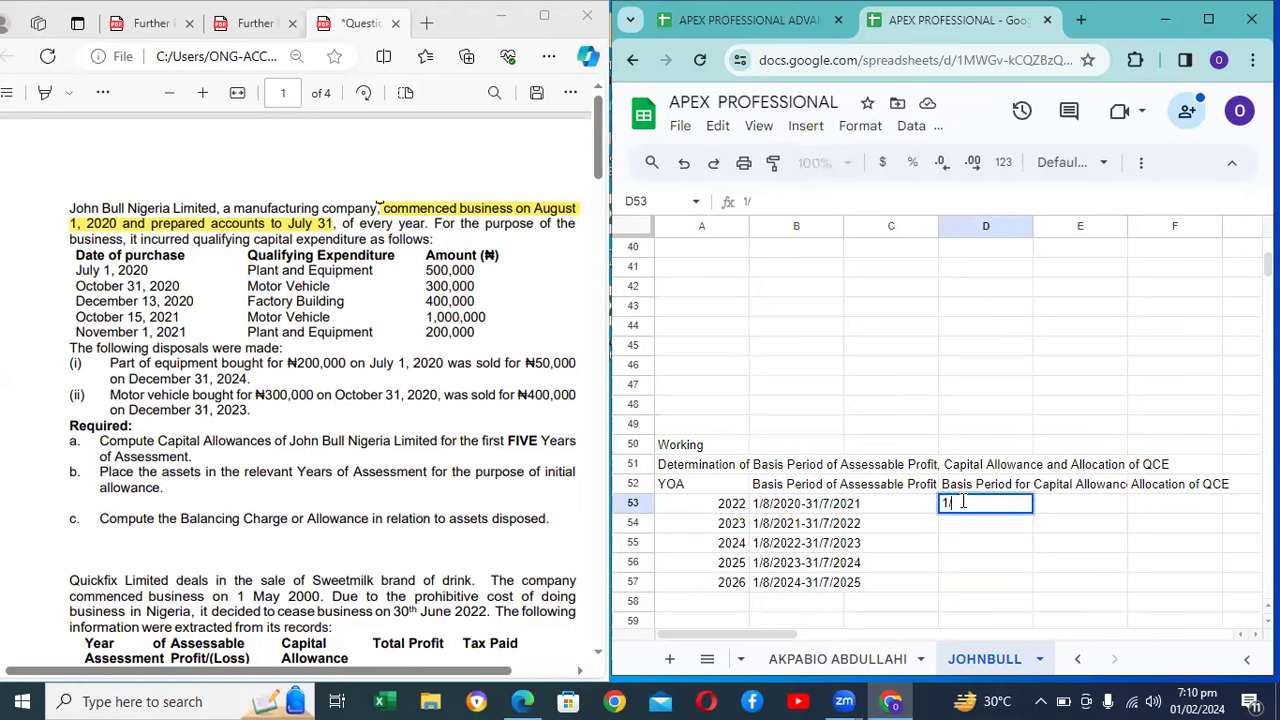
type("/8/0")
key("BackSpace")
type("2020")
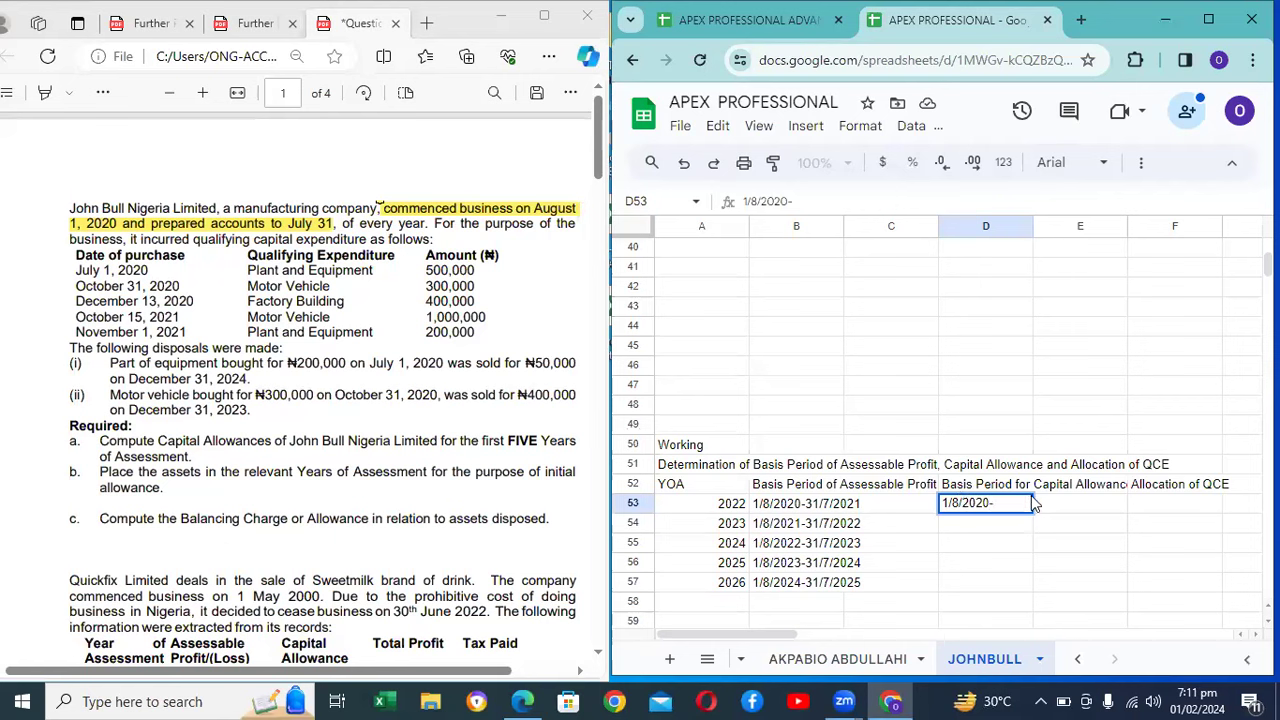
type("-31/7/2021")
key("Return")
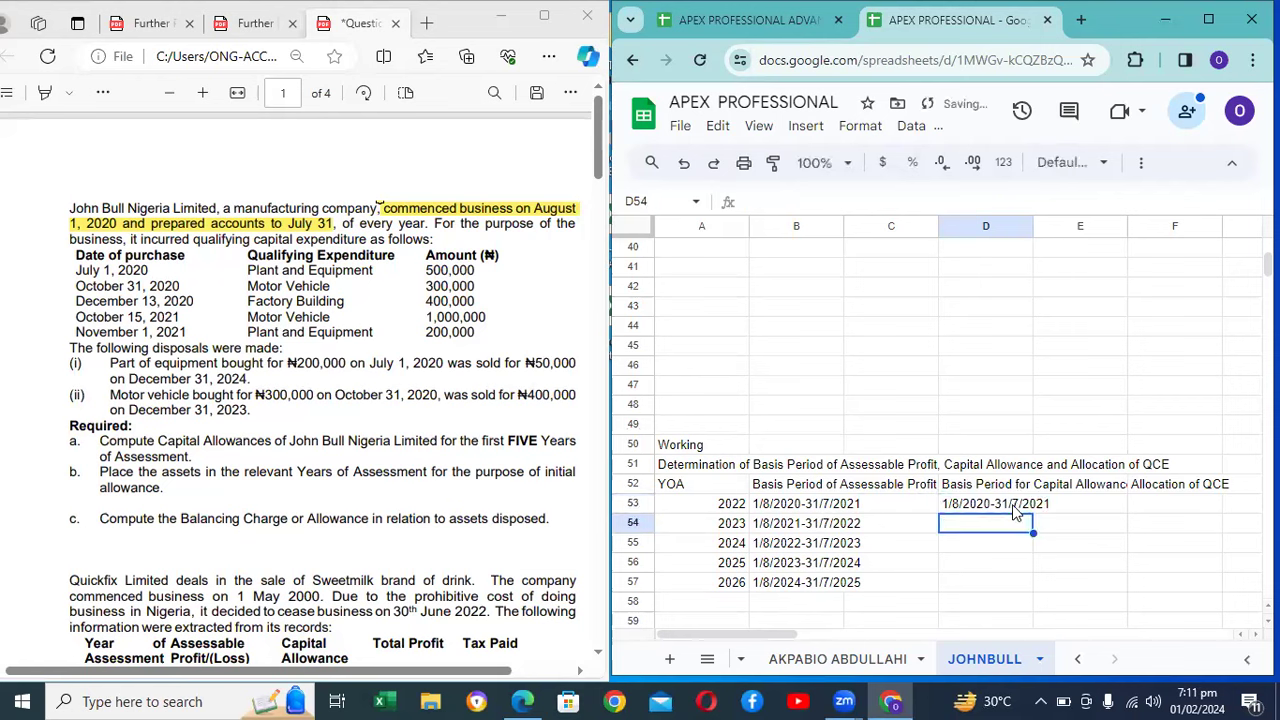
left_click(1014, 510)
key("Left")
key("Left")
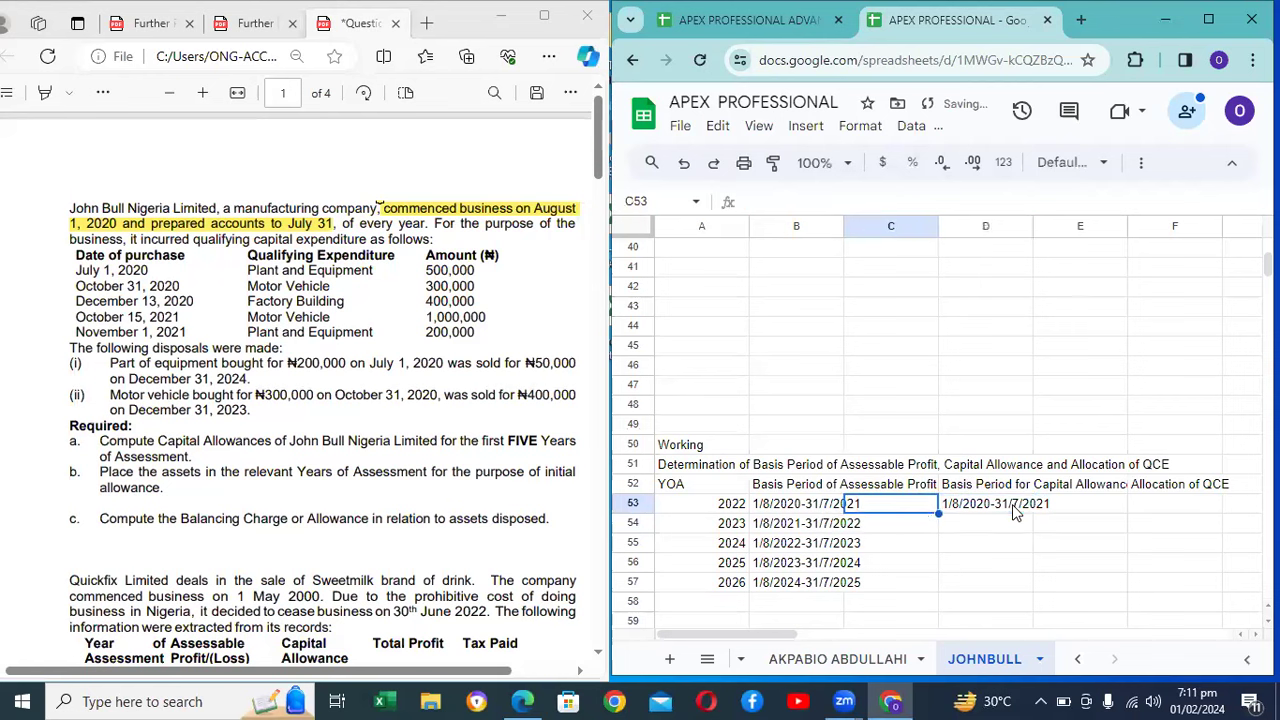
key("Right")
key("Right")
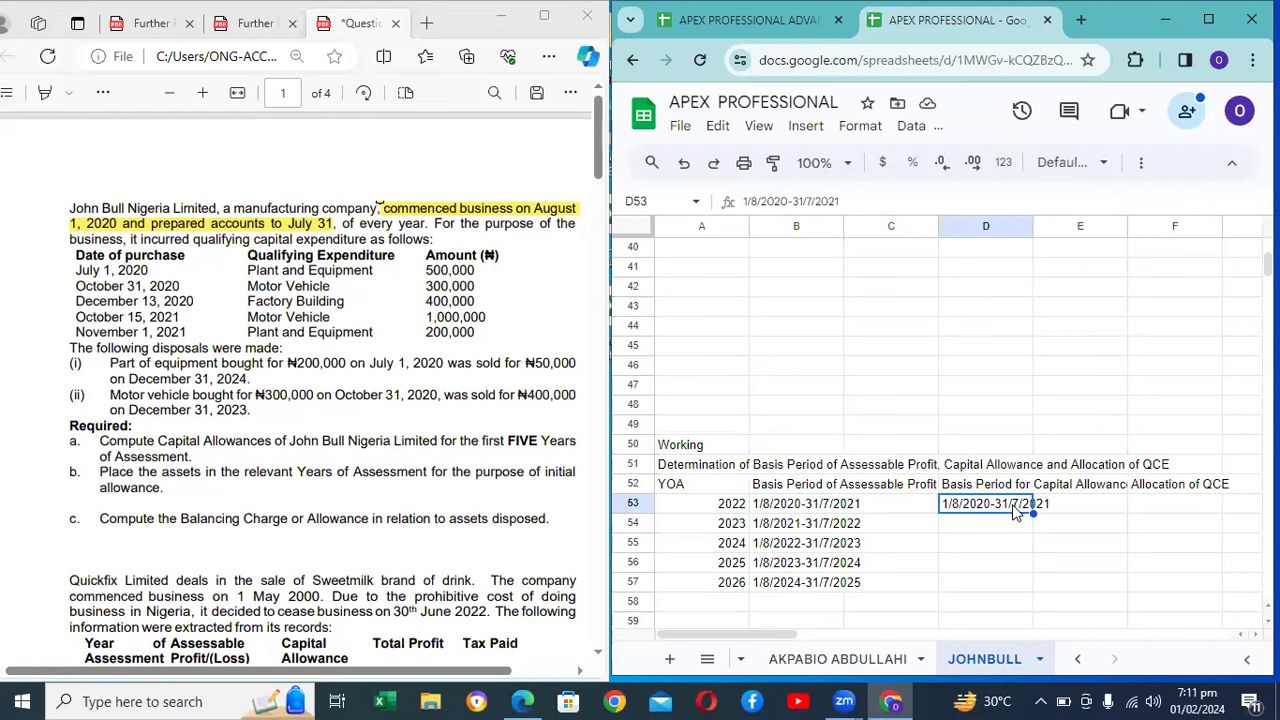
key("Left")
key("Left")
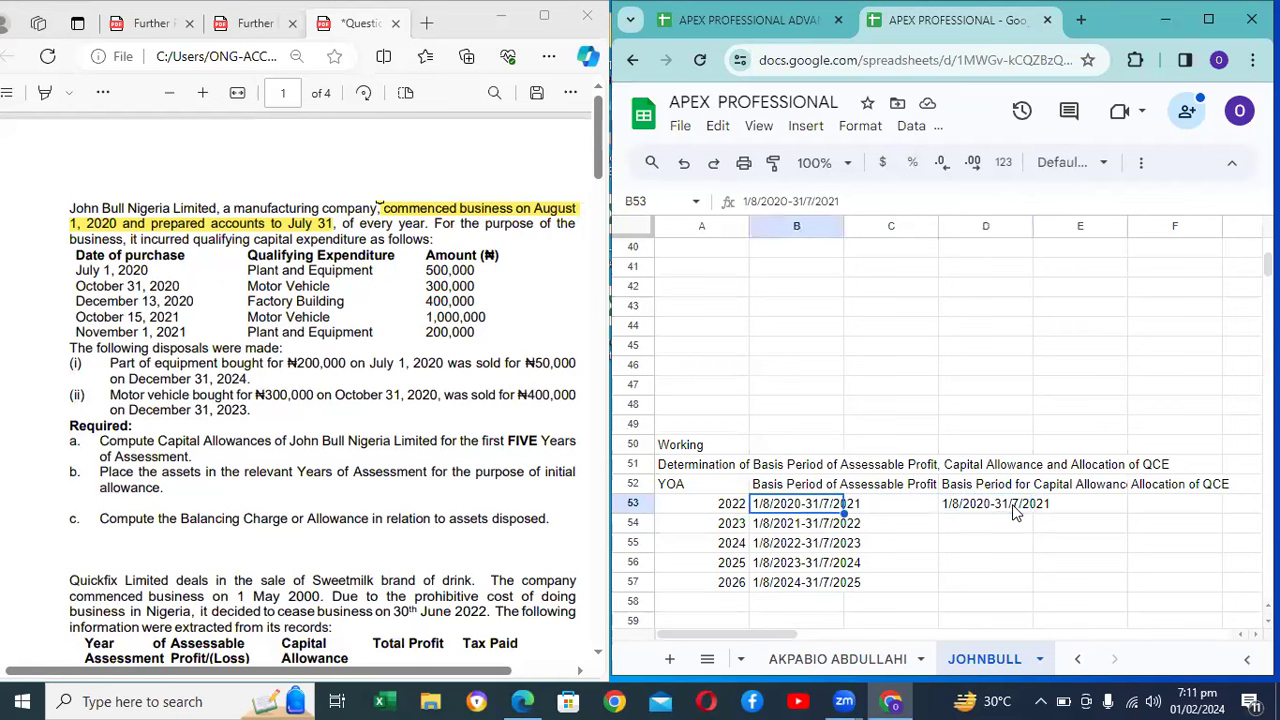
key("ctrl+shift+Down")
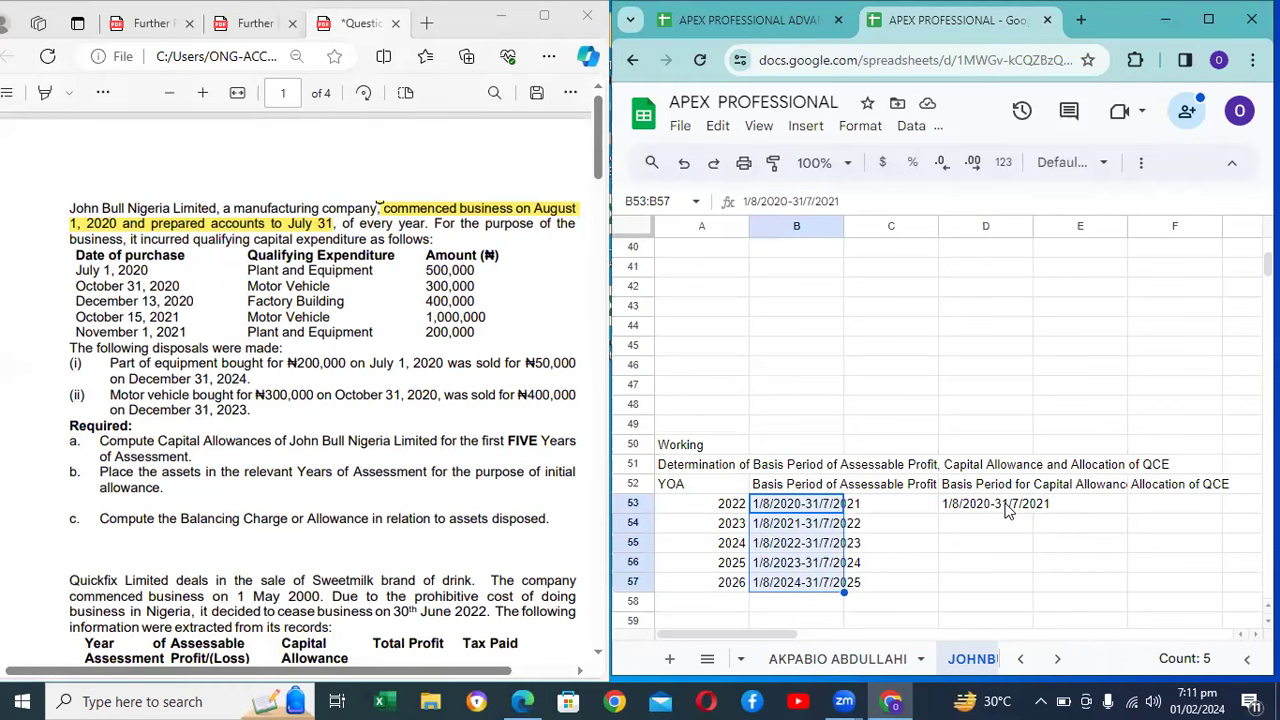
double_click(1006, 504)
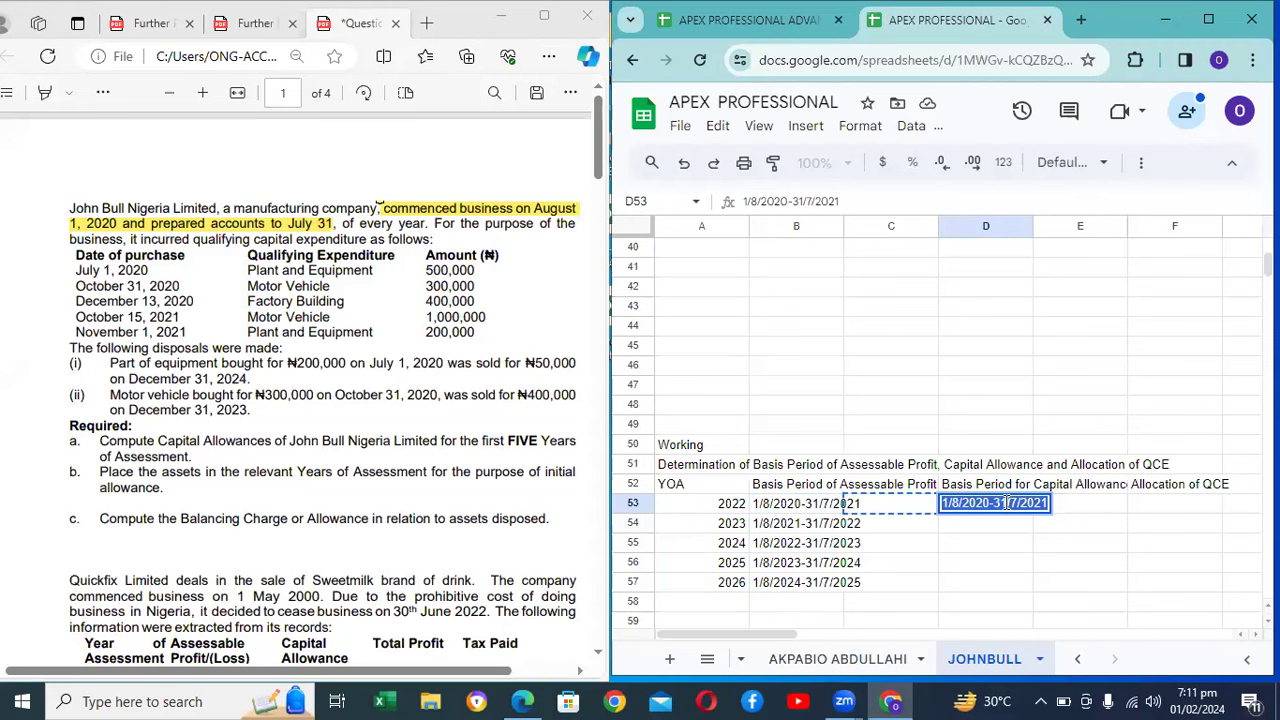
key("Right")
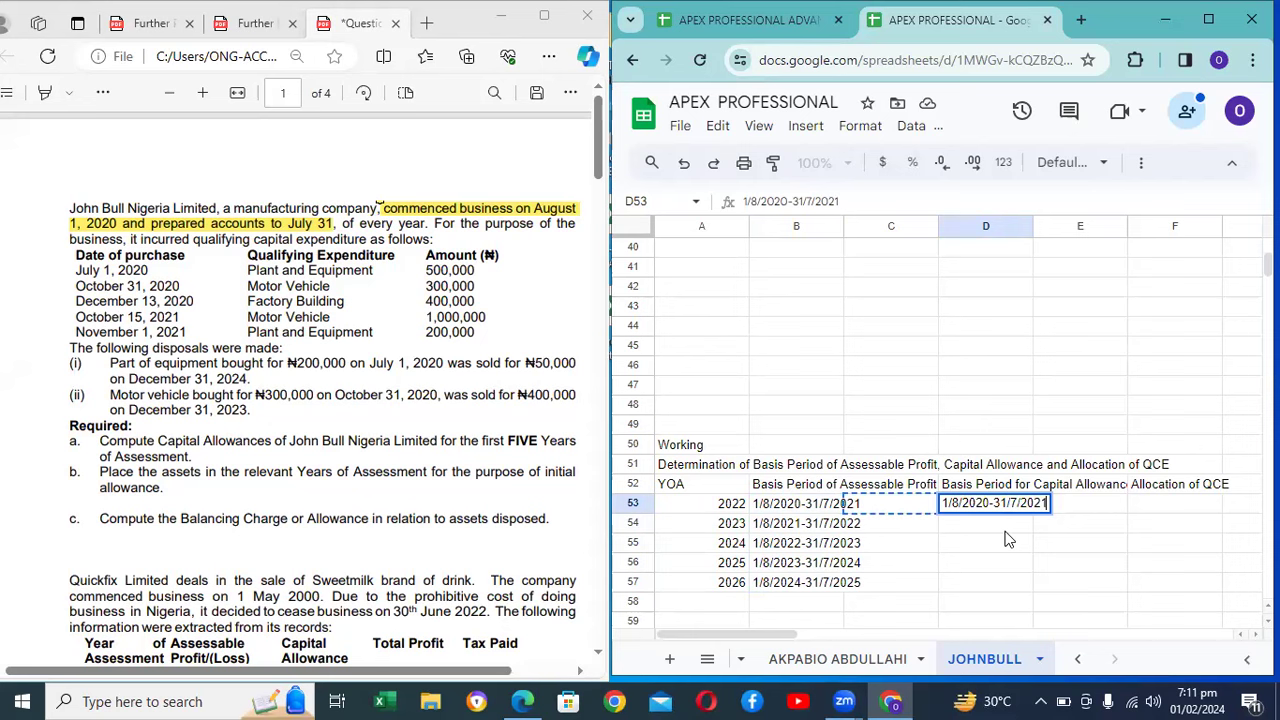
key("Return")
key("Left")
key("Left")
key("Right")
key("Right")
key("ctrl+v")
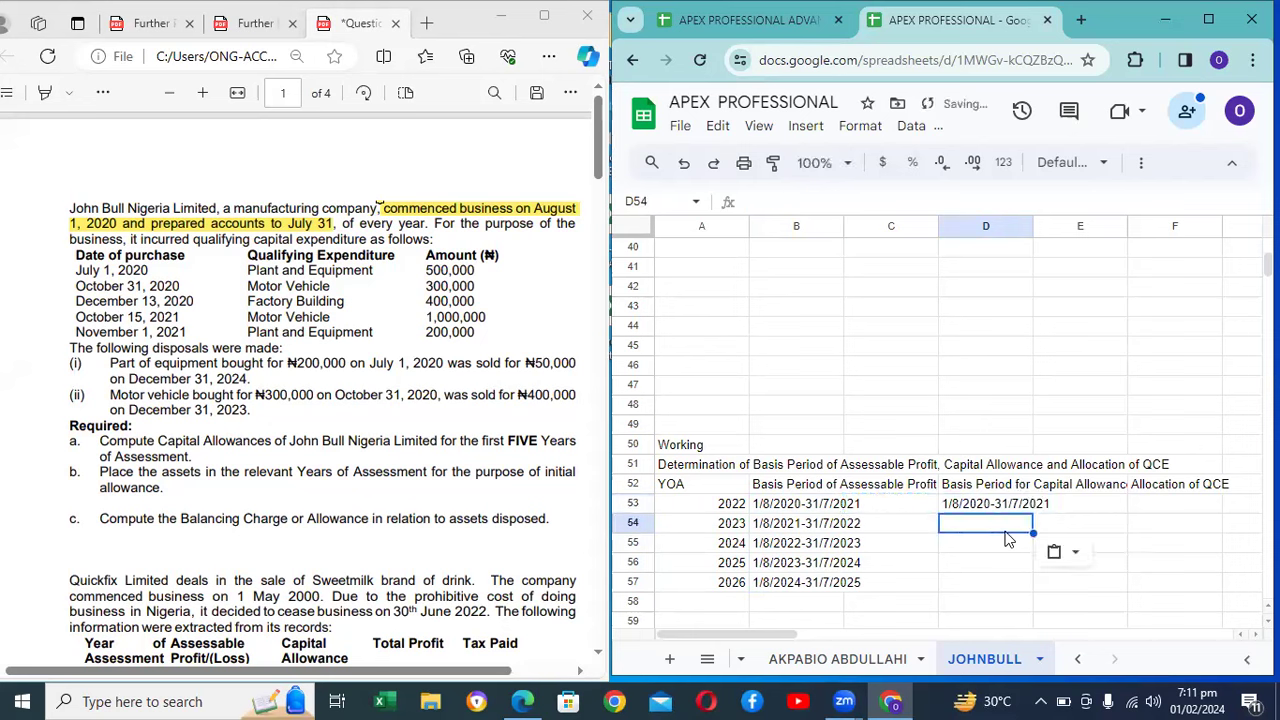
Step: Copy the second to fifth assessable profit basis periods from B54:B57 into the capital allowance column at D54:D57
key("Left")
key("Left")
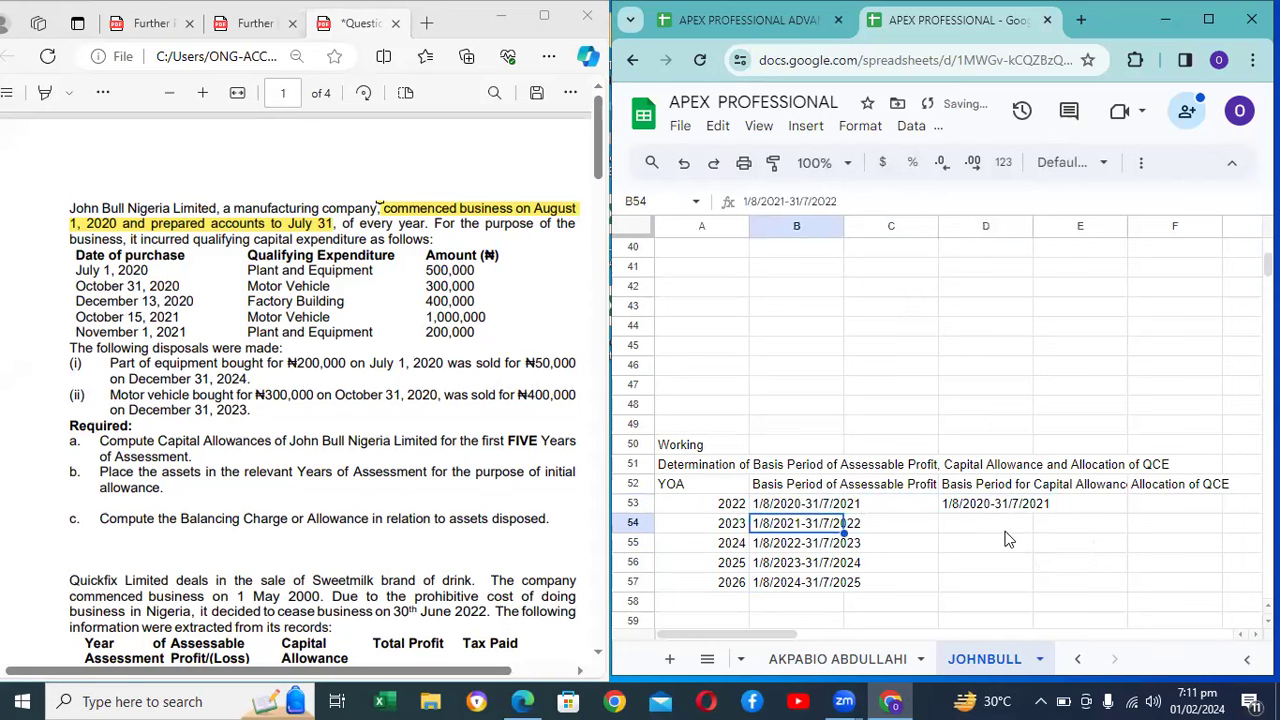
key("shift+Down")
key("shift+Down")
key("shift+Down")
key("ctrl+c")
key("Right")
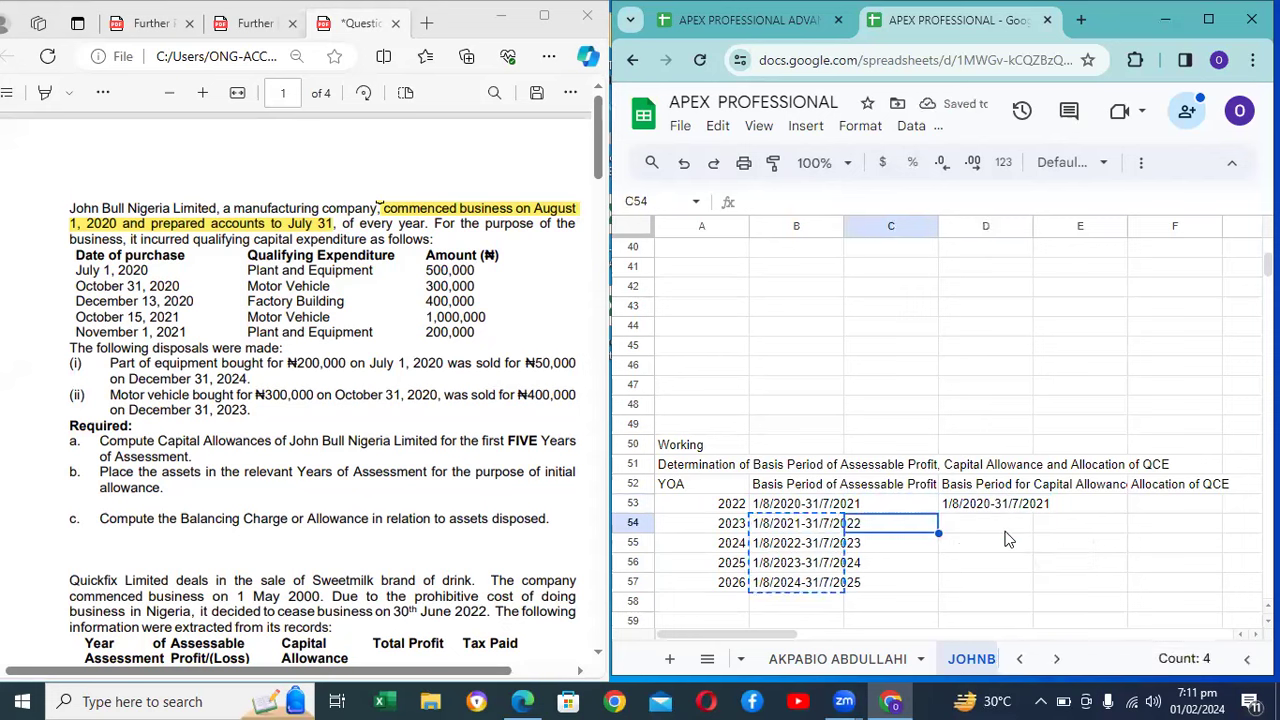
key("Right")
key("ctrl+v")
key("Right")
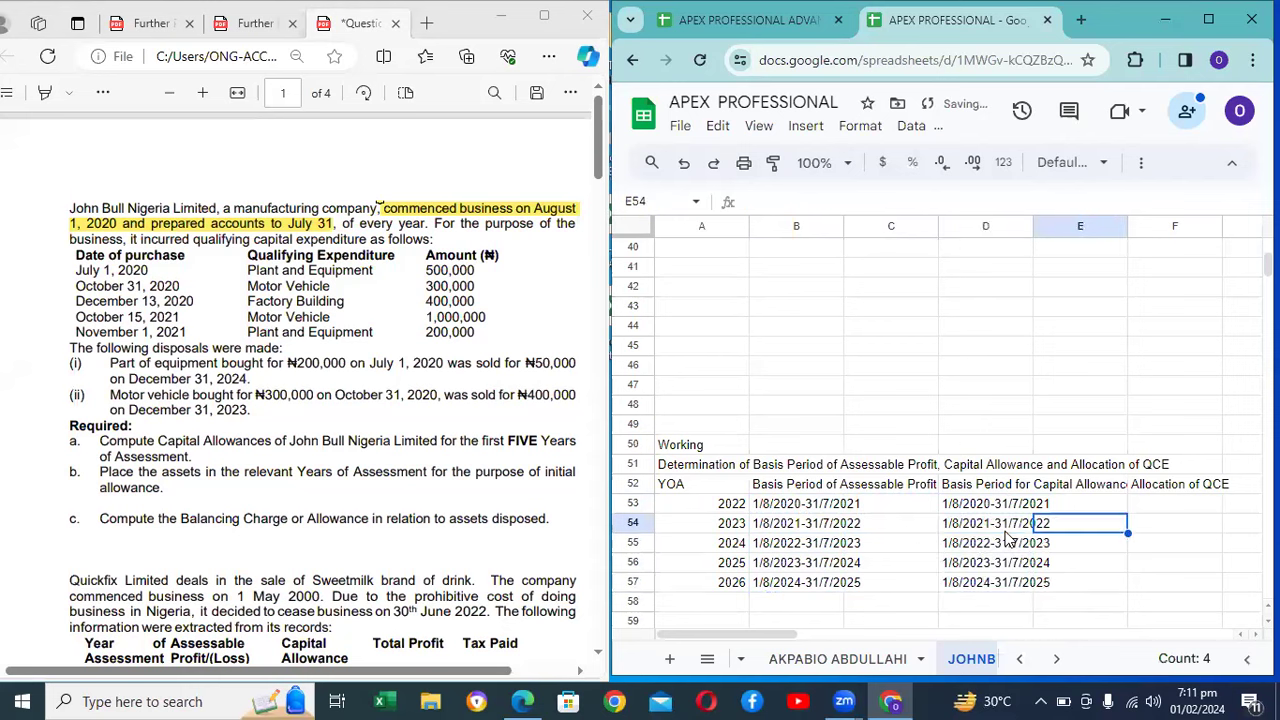
key("Up")
key("Up")
key("Right")
key("Down")
key("Left")
key("Left")
key("Left")
key("Right")
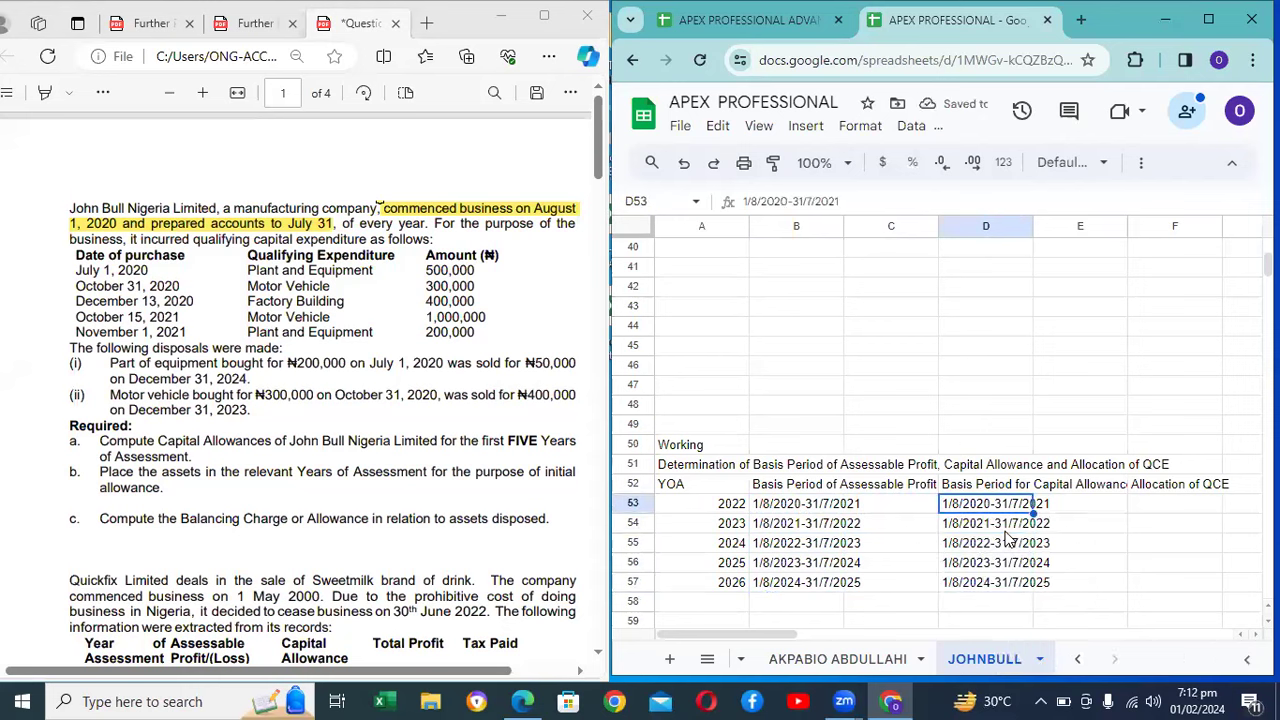
Step: Allocate the 2022 qualifying expenditure from the question's purchase list by entering "P&E; M.V; F.B" in cell F53
key("Right")
key("Right")
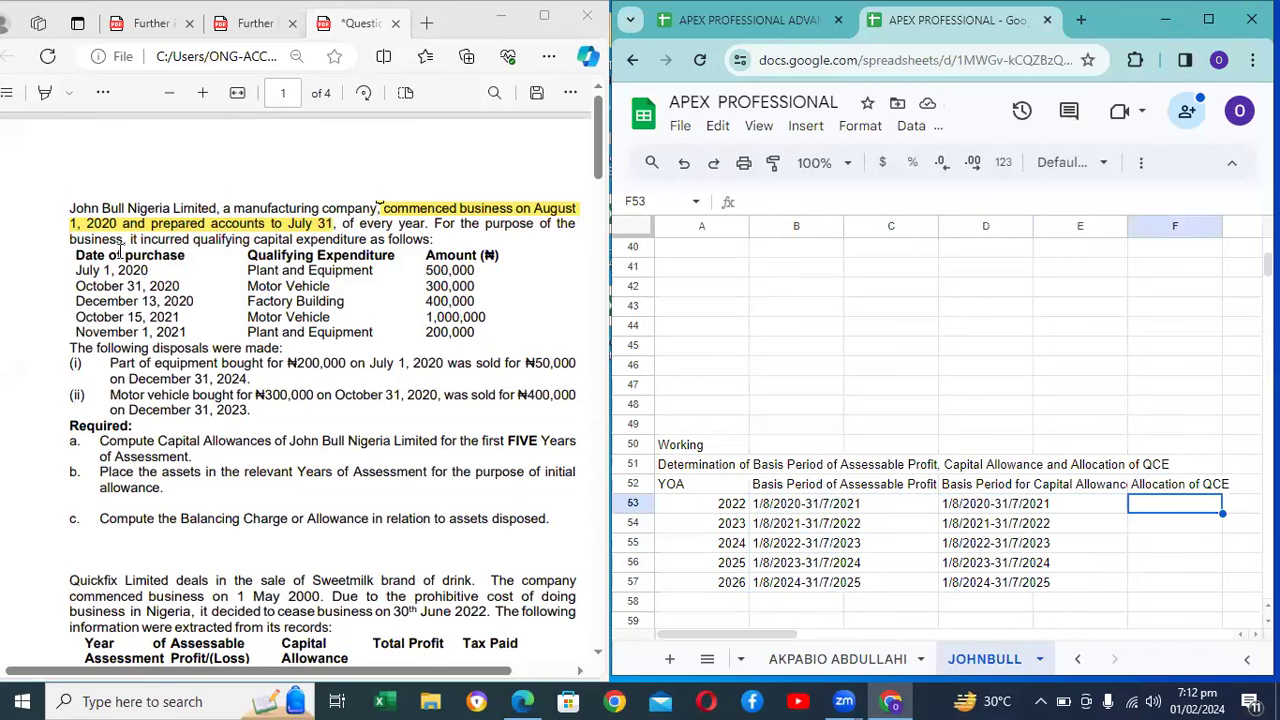
left_click_drag(78, 264, 488, 336)
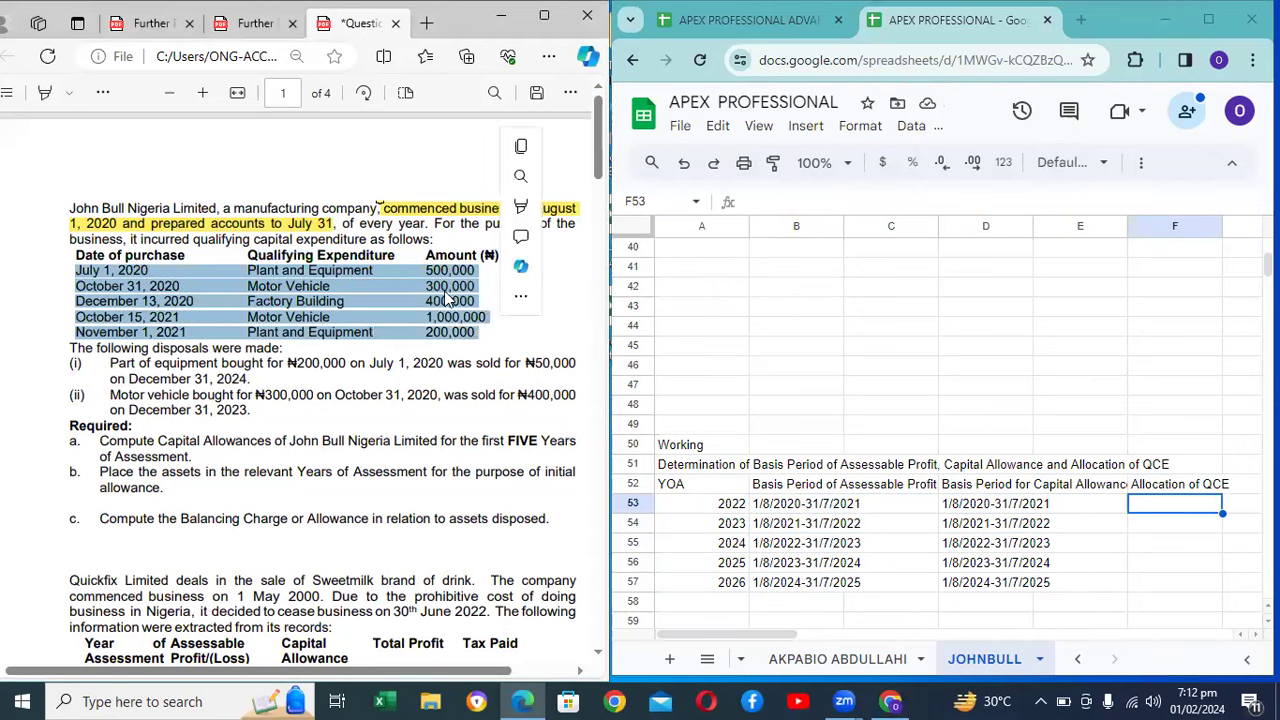
left_click(390, 298)
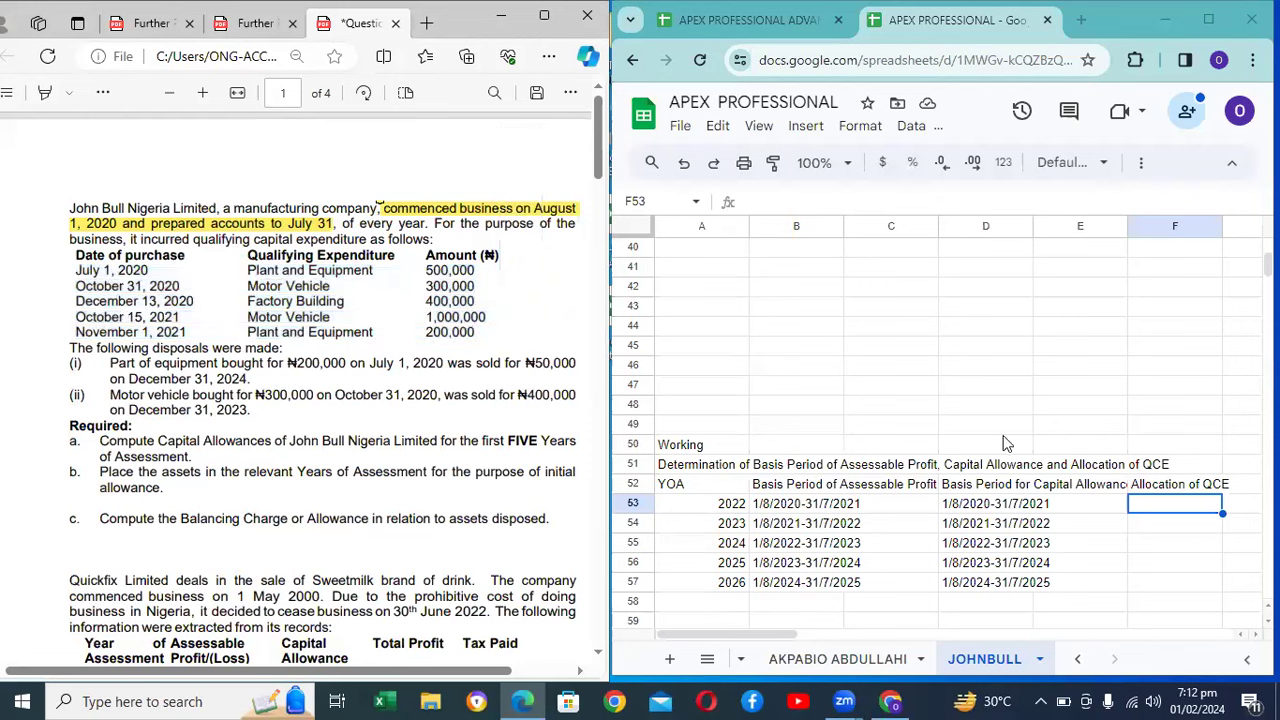
left_click(1152, 511)
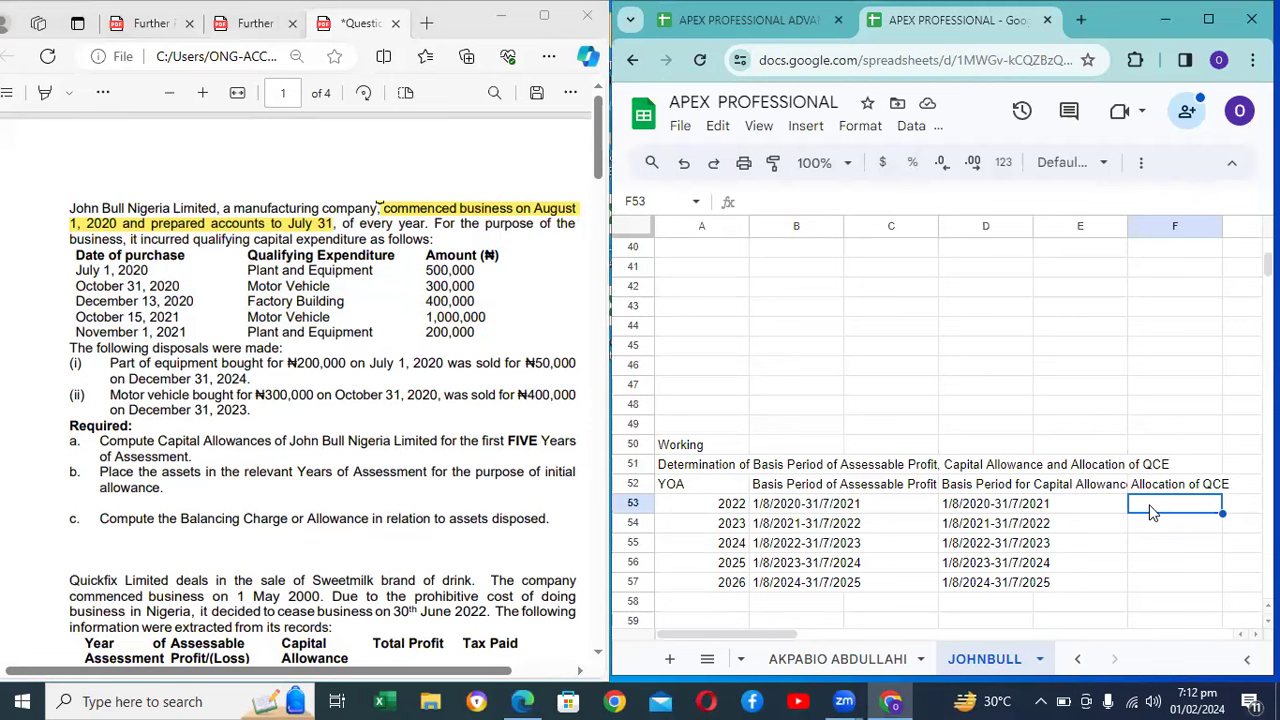
type("P7")
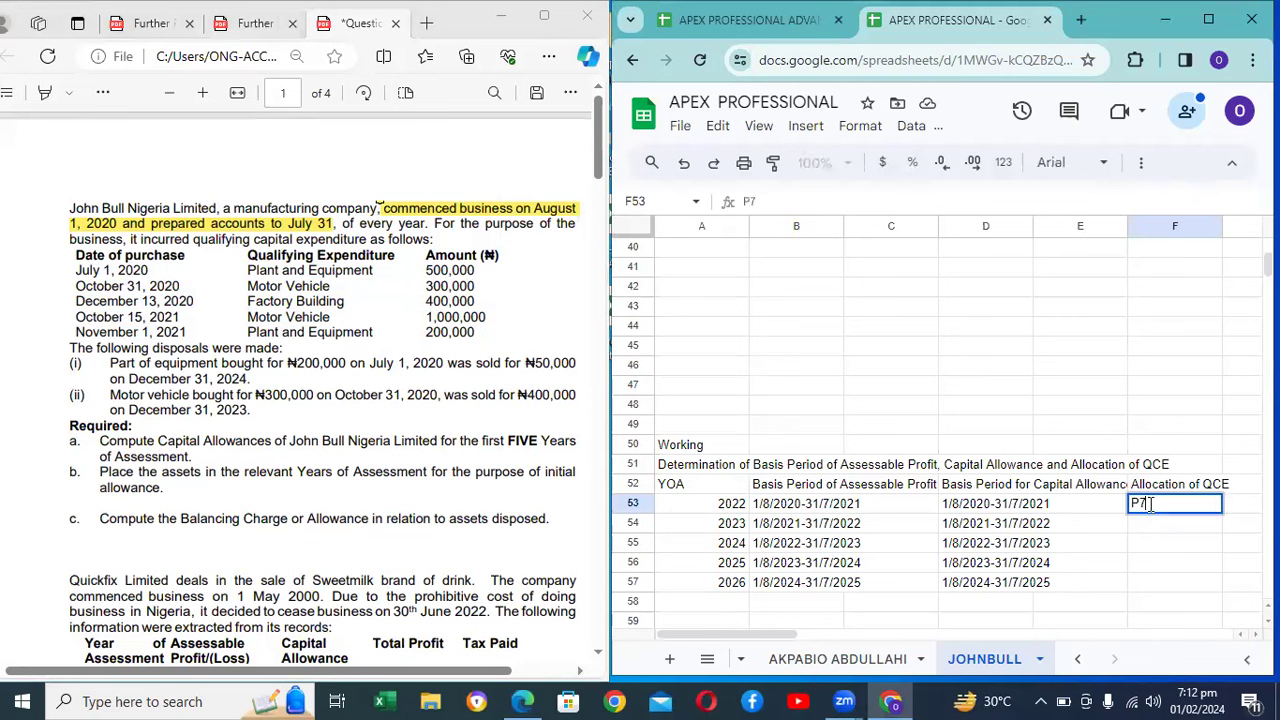
type("&E;")
type("M.V")
type("Fac")
key("BackSpace")
key("BackSpace")
type(".B")
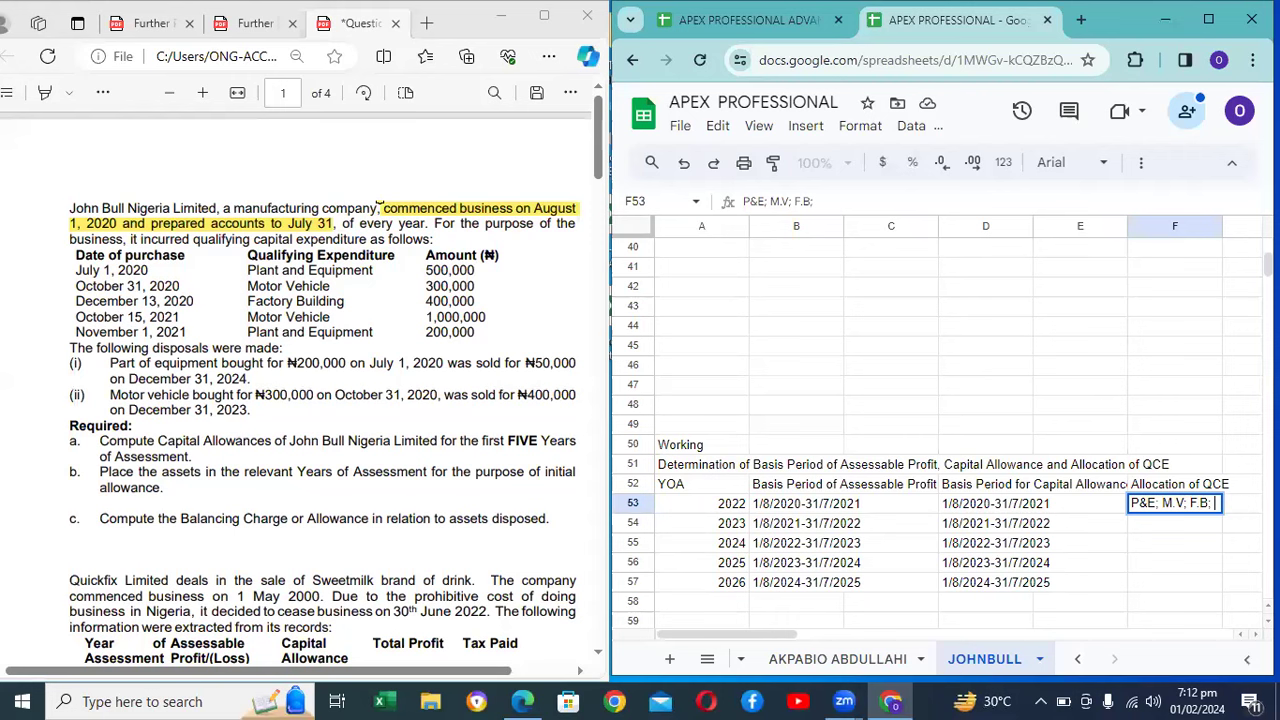
key("Return")
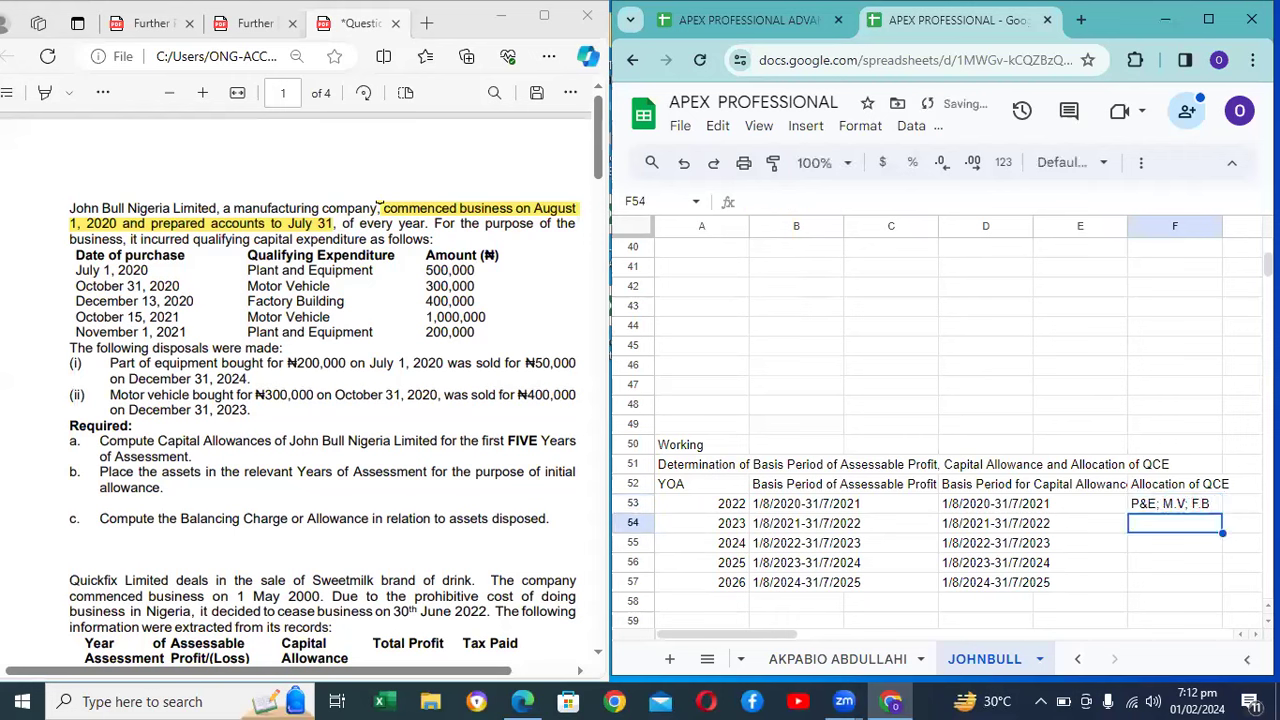
Step: Allocate the 2023 qualifying expenditure by entering "M.V; P&E" in cell F54
type("M.")
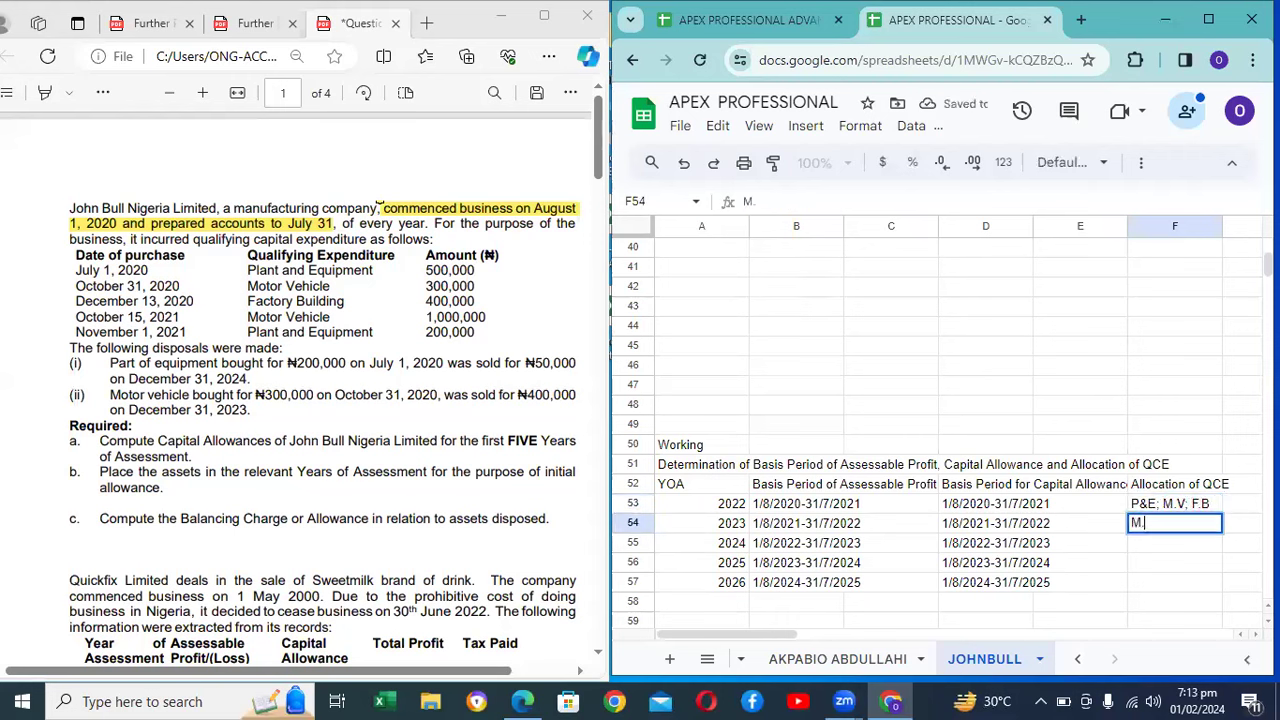
type("V;")
type("P&E")
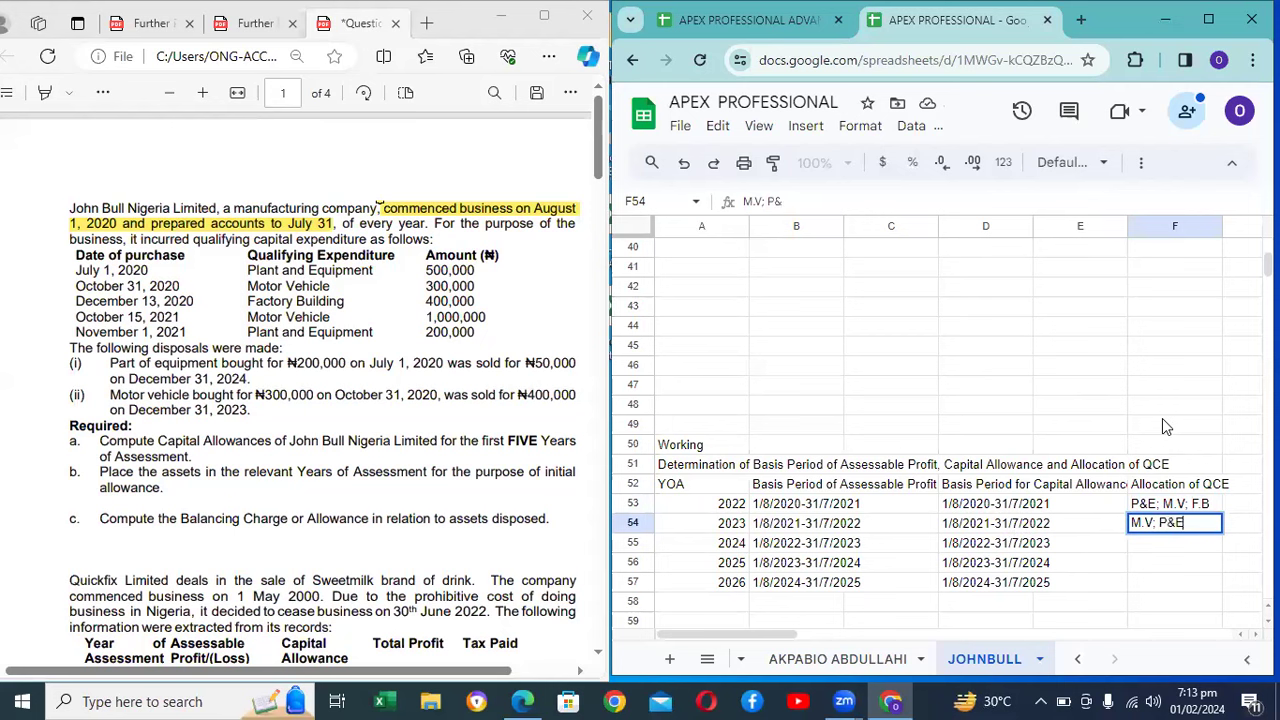
key("Return")
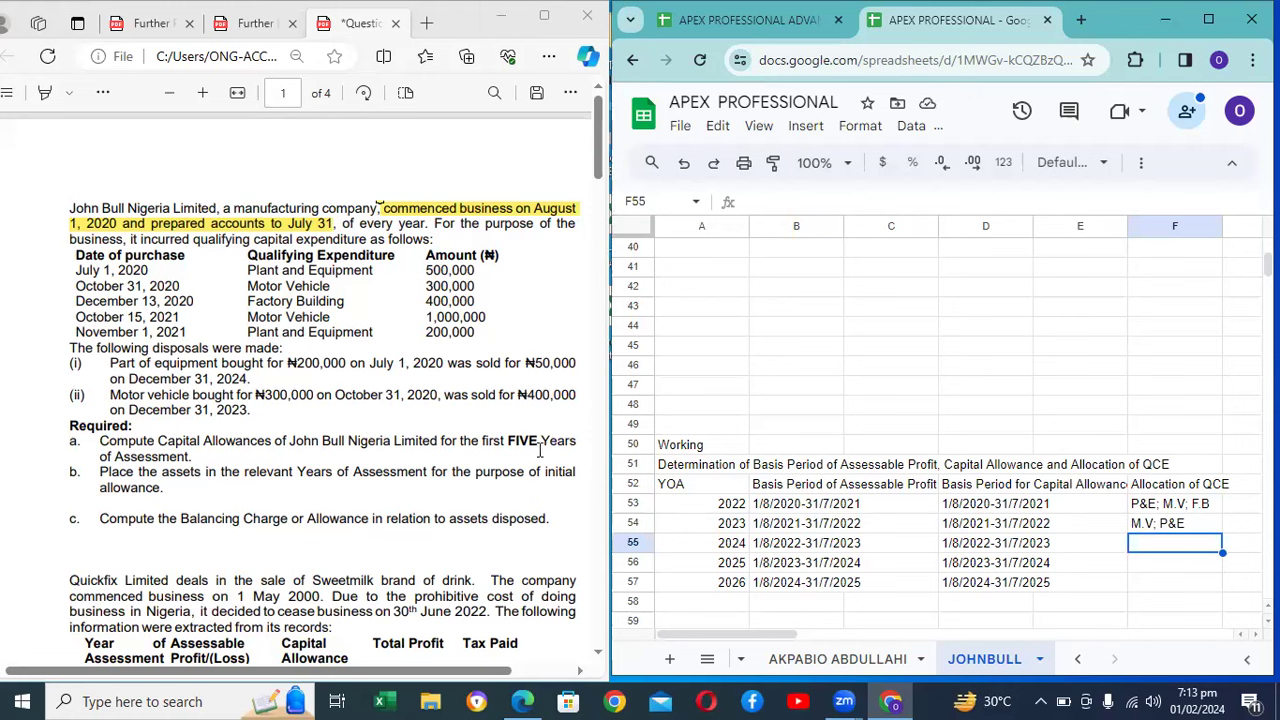
Step: Record the question's equipment disposal against the 2026 year of assessment by entering "Eq(Disp)" in cell F57
left_click(114, 364)
left_click_drag(114, 364, 249, 378)
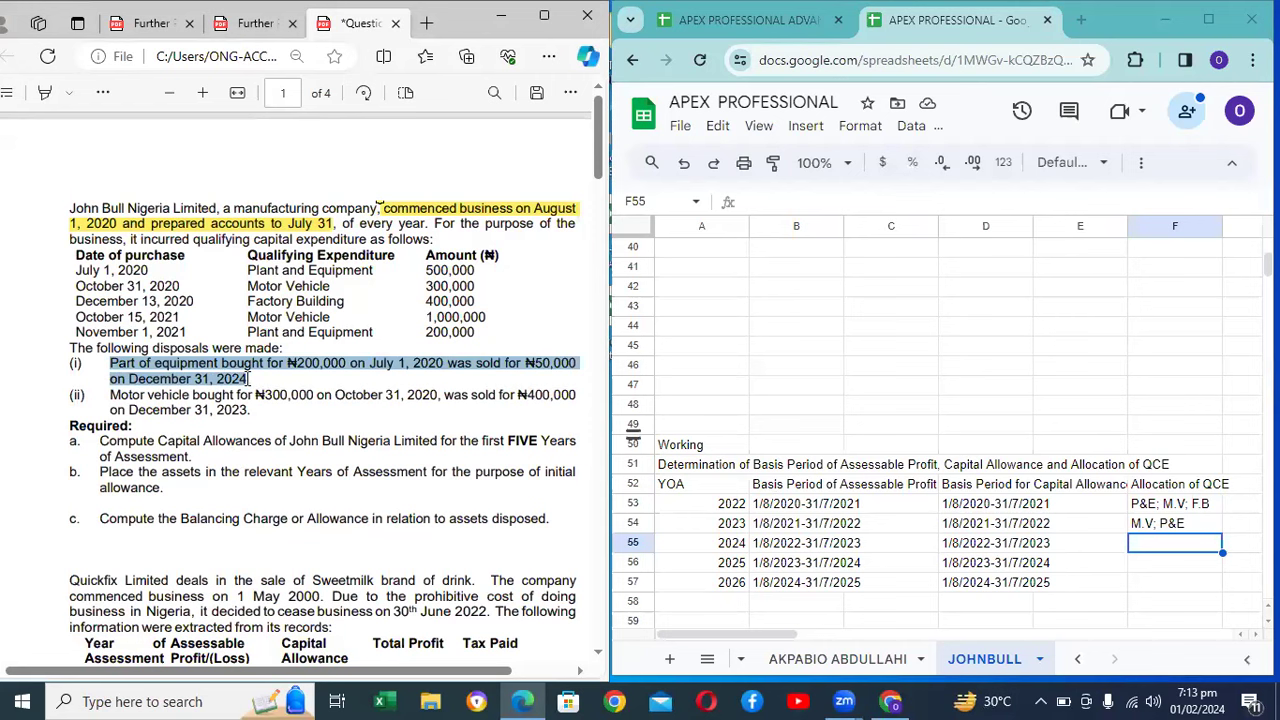
left_click_drag(248, 378, 248, 378)
left_click(803, 592)
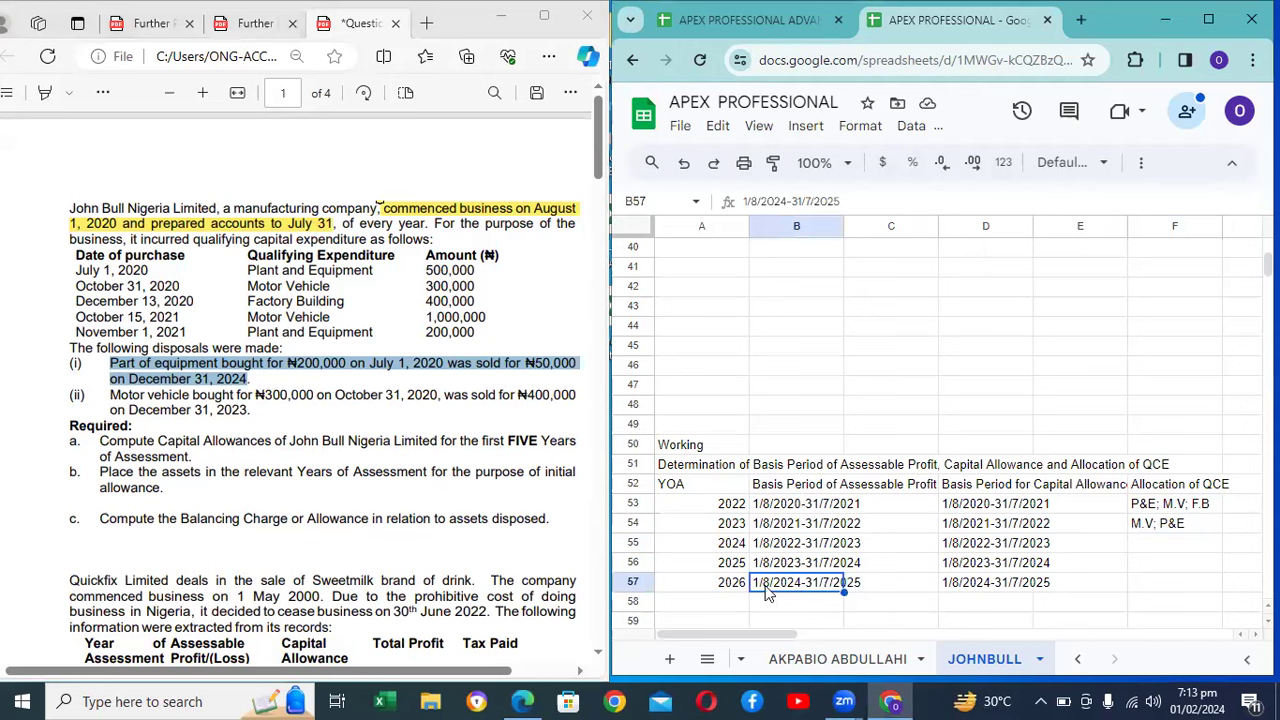
left_click(740, 592)
key("Right")
key("Down")
key("Up")
key("Right")
key("Right")
key("Right")
key("Right")
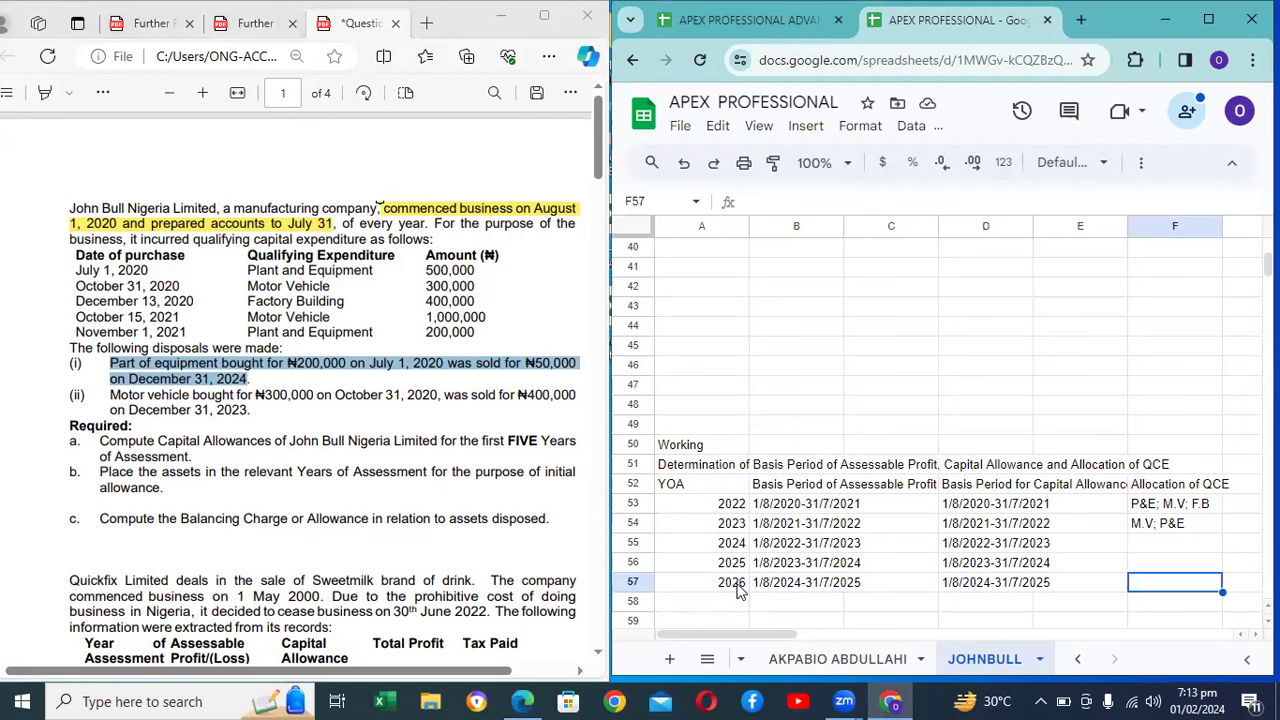
type("Eq(Disp")
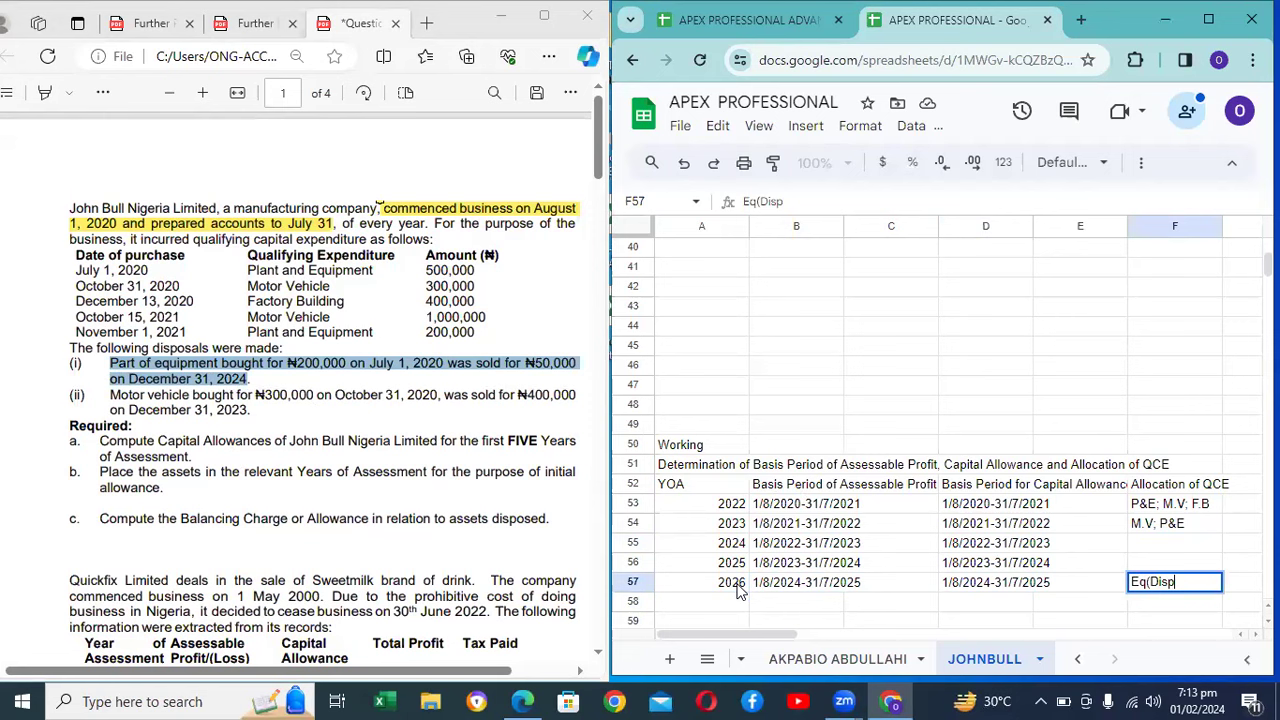
type(");")
key("BackSpace")
key("BackSpace")
key("BackSpace")
type(")")
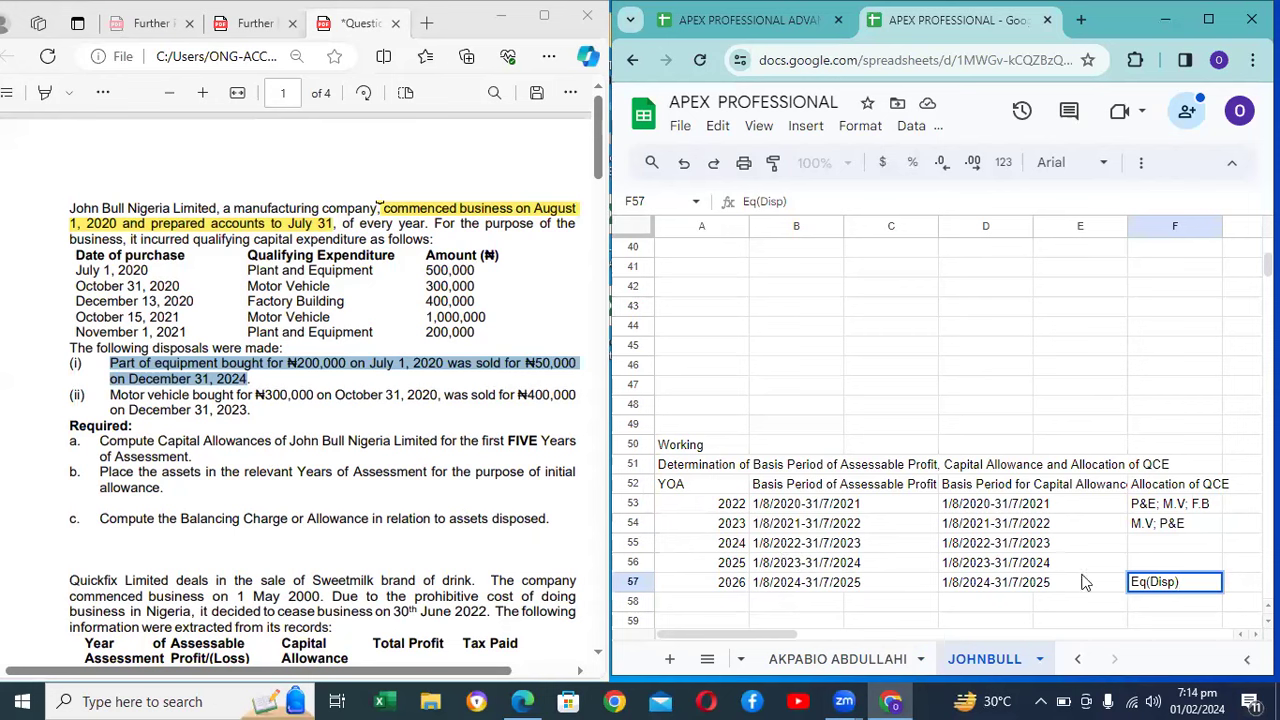
Step: Record the motor vehicle disposal against the 2025 year of assessment by entering "M.V (Disposal)" in cell F56
left_click(1154, 560)
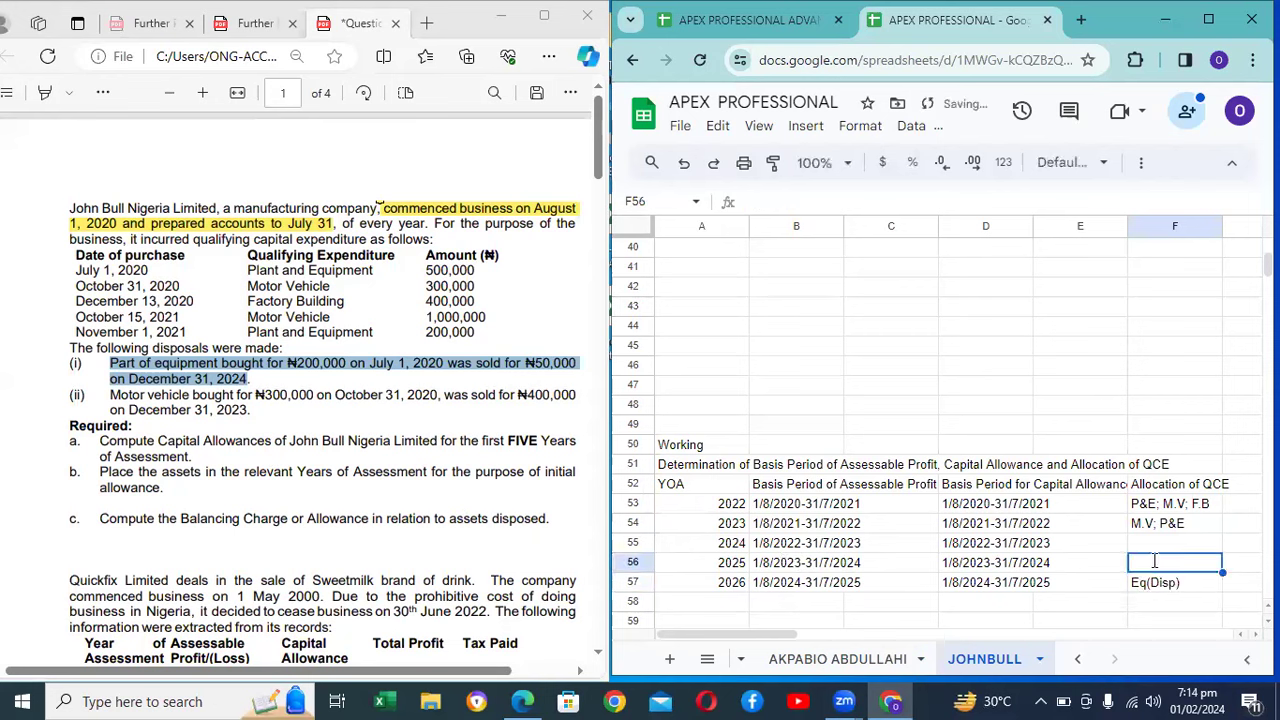
type("M.V (")
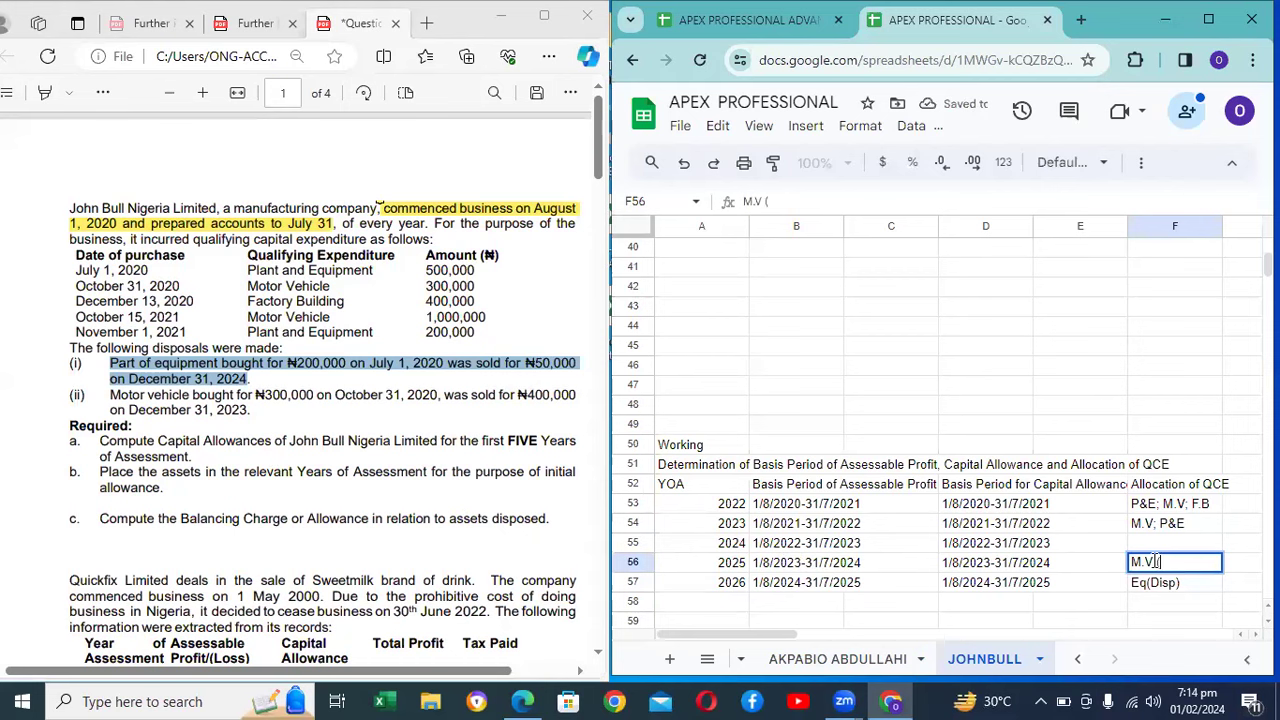
type("Disposal)")
key("Return")
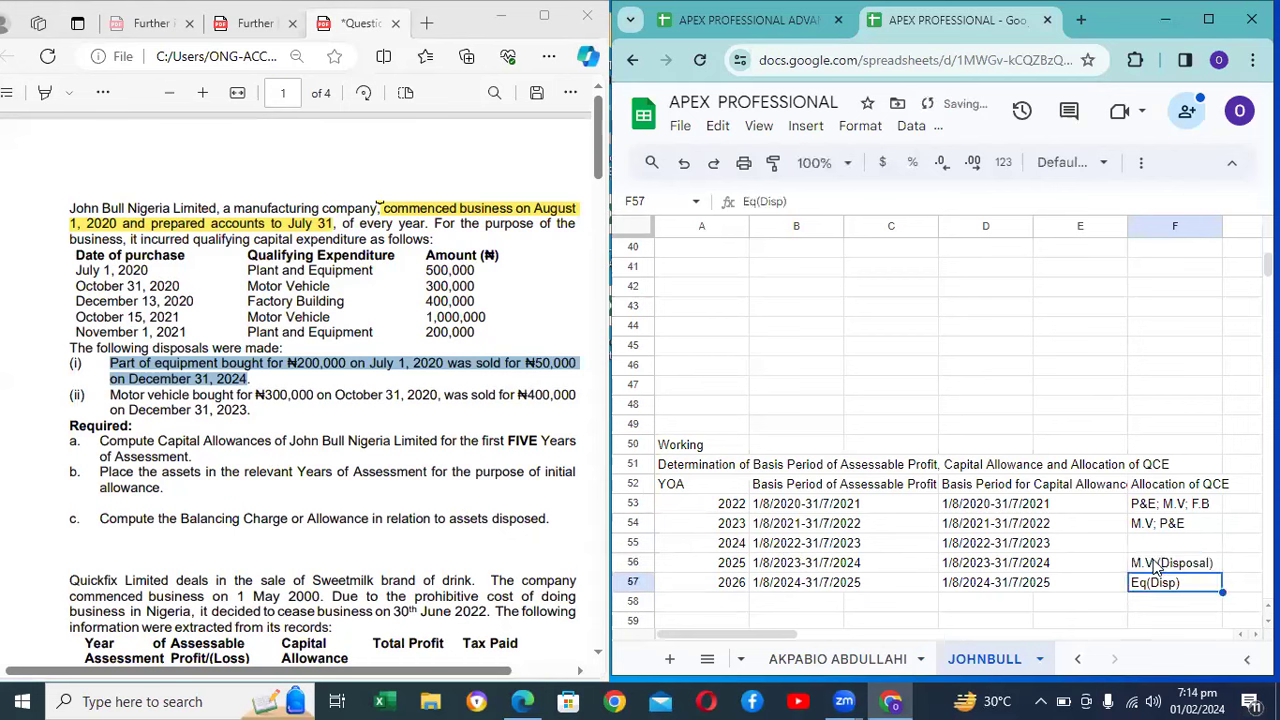
Step: Compare the incomplete capital allowances title in row 2 with the years of assessment in the working table
left_click(1152, 570)
key("Down")
key("Down")
key("Down")
key("Down")
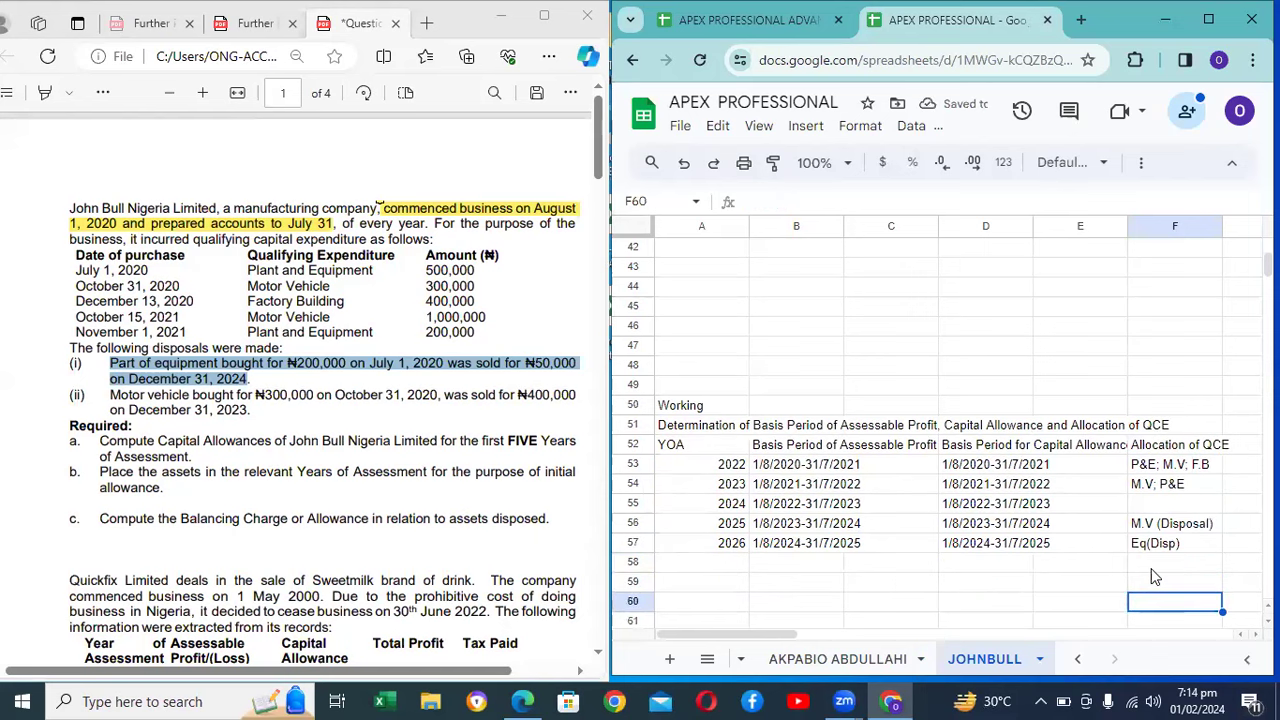
key("Up")
key("Up")
key("Up")
key("Up")
key("Up")
key("Up")
key("Up")
key("Up")
key("Up")
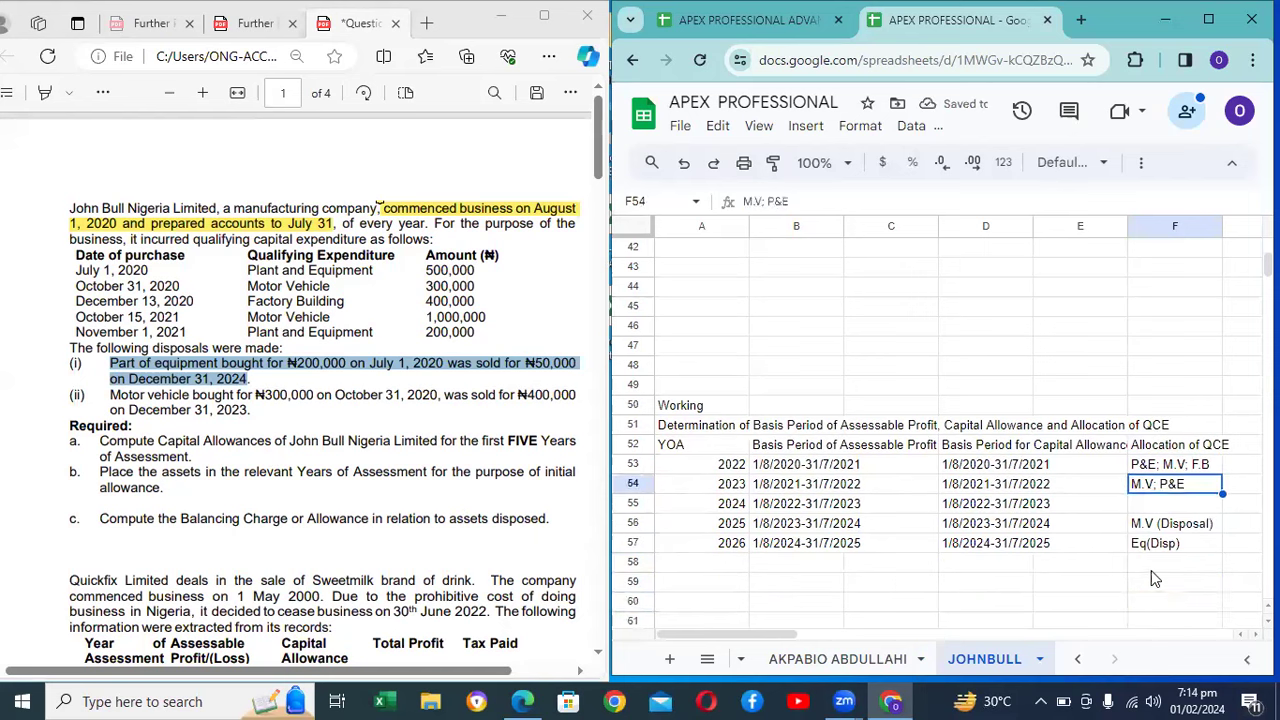
key("Up")
key("Up")
key("Up")
key("Up")
key("Up")
key("Up")
key("Up")
key("Up")
key("Up")
key("Up")
key("Up")
key("Up")
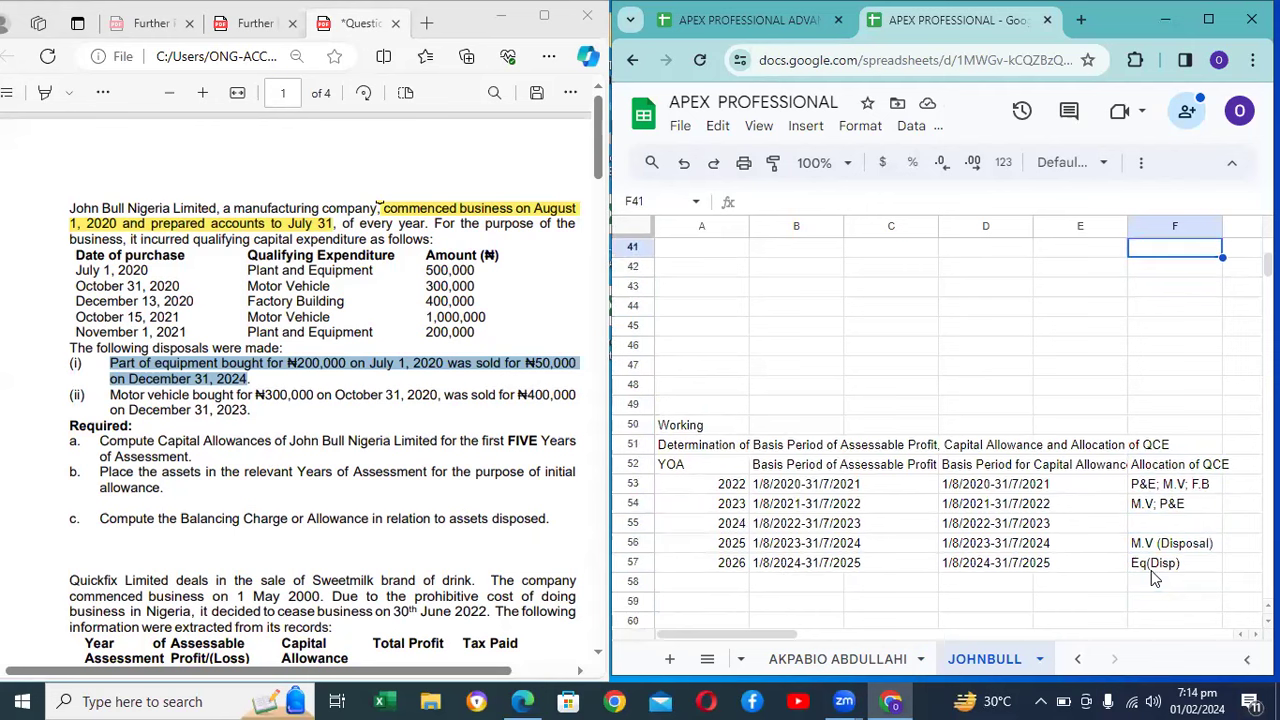
key("Left")
key("Left")
key("Left")
key("Left")
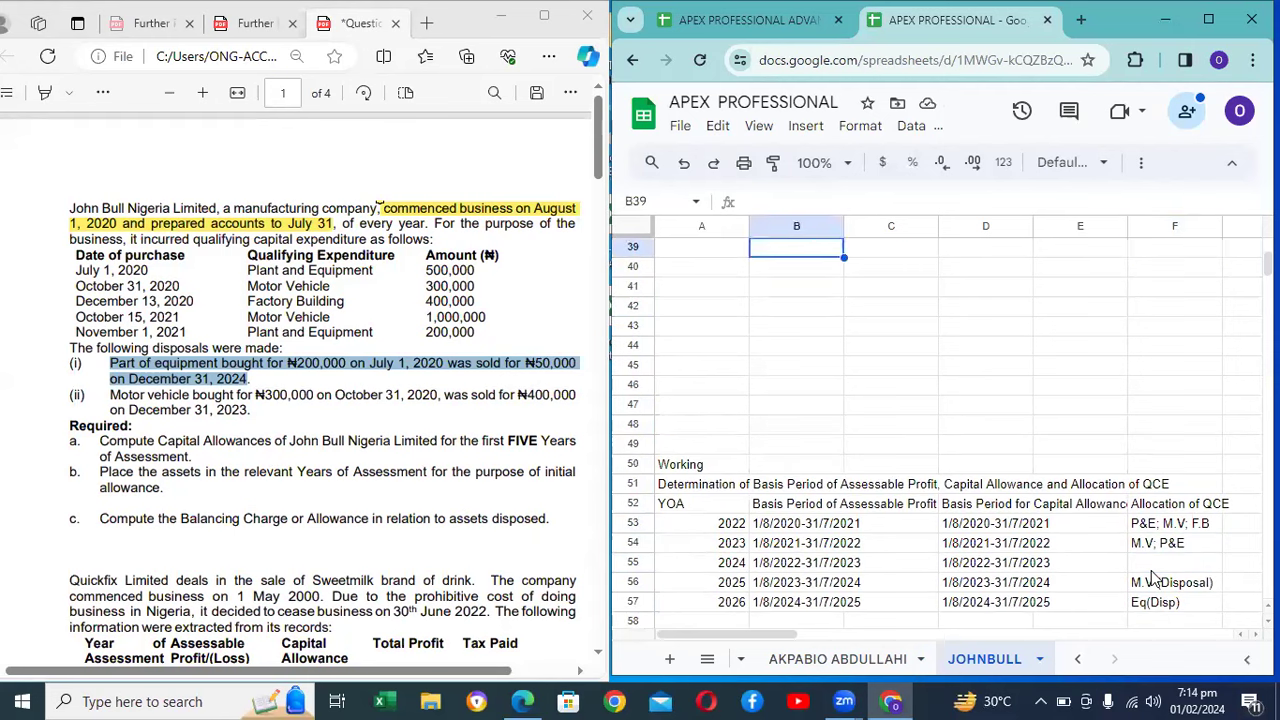
key("Up")
key("Up")
key("Up")
key("Up")
key("Up")
key("Up")
key("Up")
key("Up")
key("Up")
key("Up")
key("Up")
key("Up")
key("Up")
key("Up")
key("Up")
key("Up")
key("Up")
key("Up")
key("Up")
key("Up")
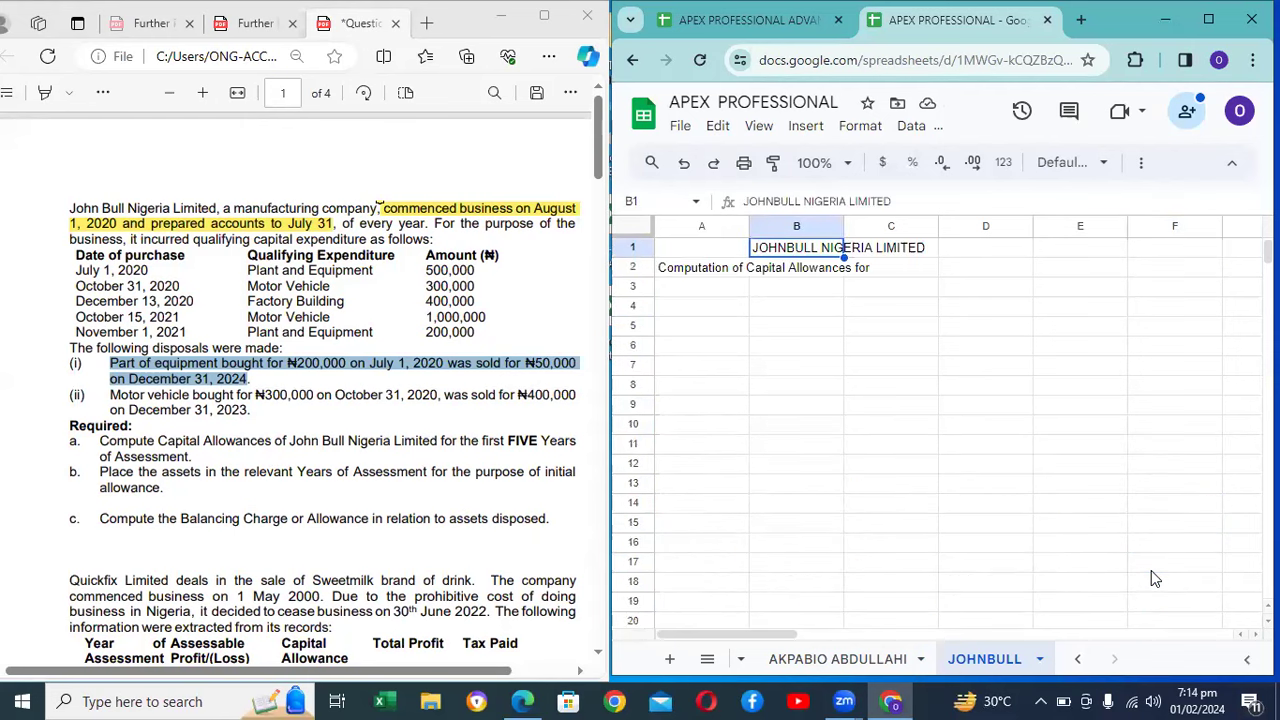
key("Down")
key("Down")
key("Left")
key("Up")
key("Up")
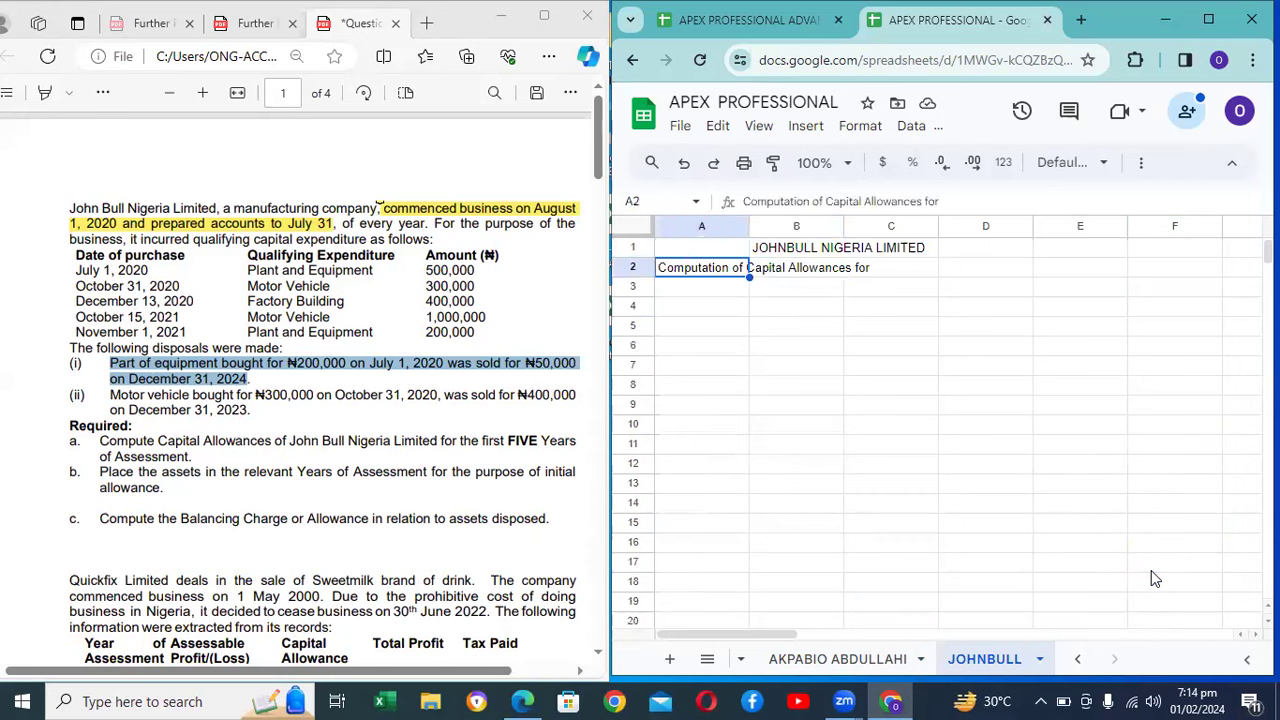
key("Down")
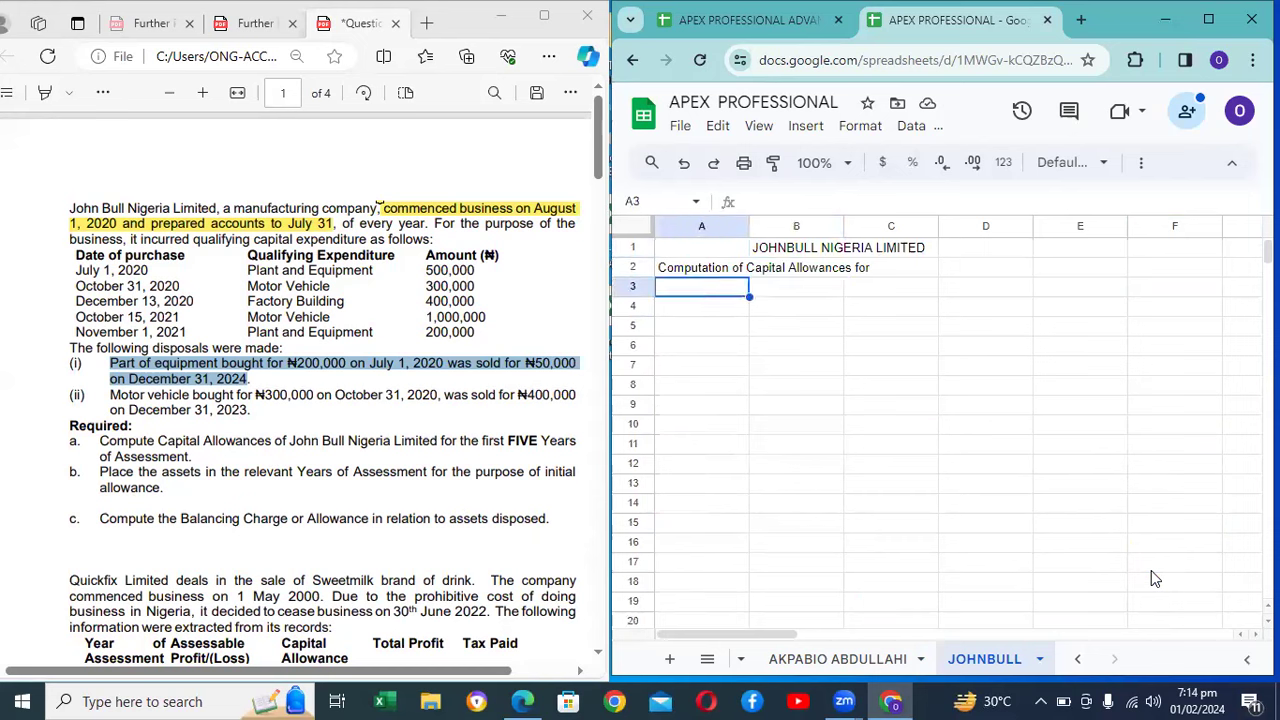
key("ctrl+Down")
key("Down")
key("Down")
key("Down")
key("Down")
key("Down")
key("Down")
key("Down")
key("Down")
key("Down")
key("Down")
key("Down")
key("Down")
key("Down")
key("Down")
key("Down")
key("Down")
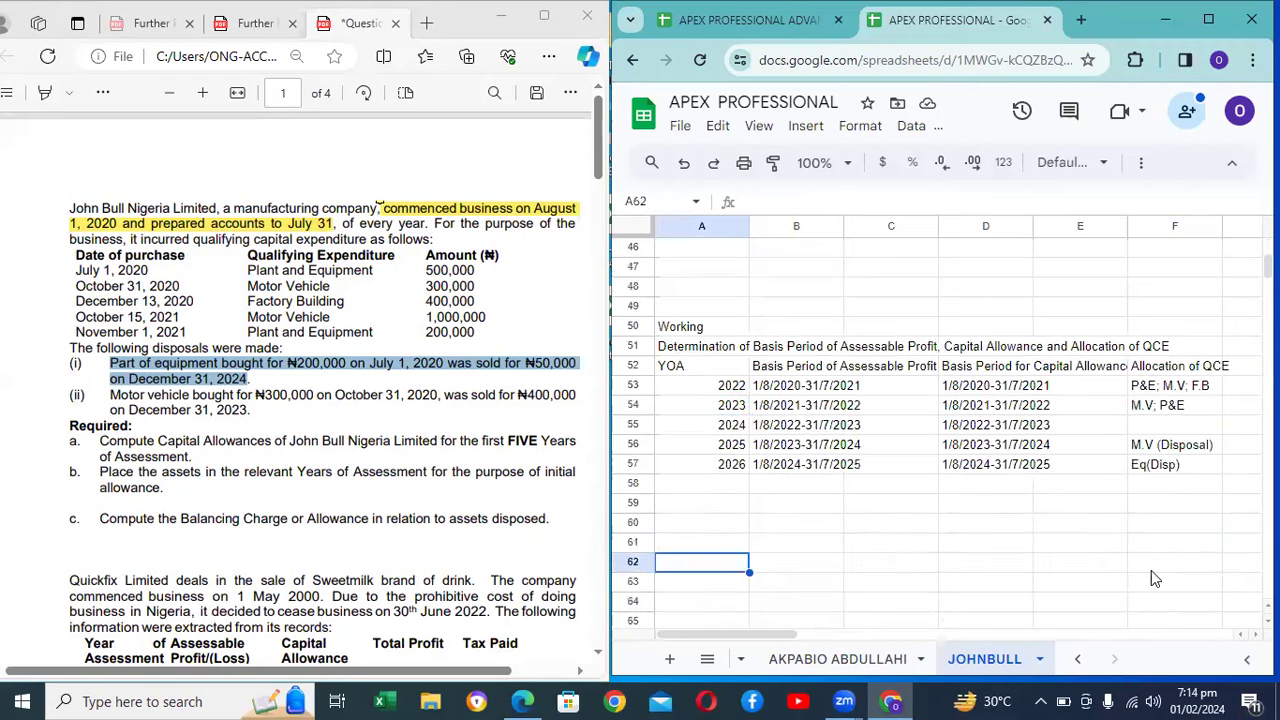
Step: Complete the title in cell A2 so it reads "Computation of Capital Allowances for 2022-2026 YOA"
key("ctrl+Home")
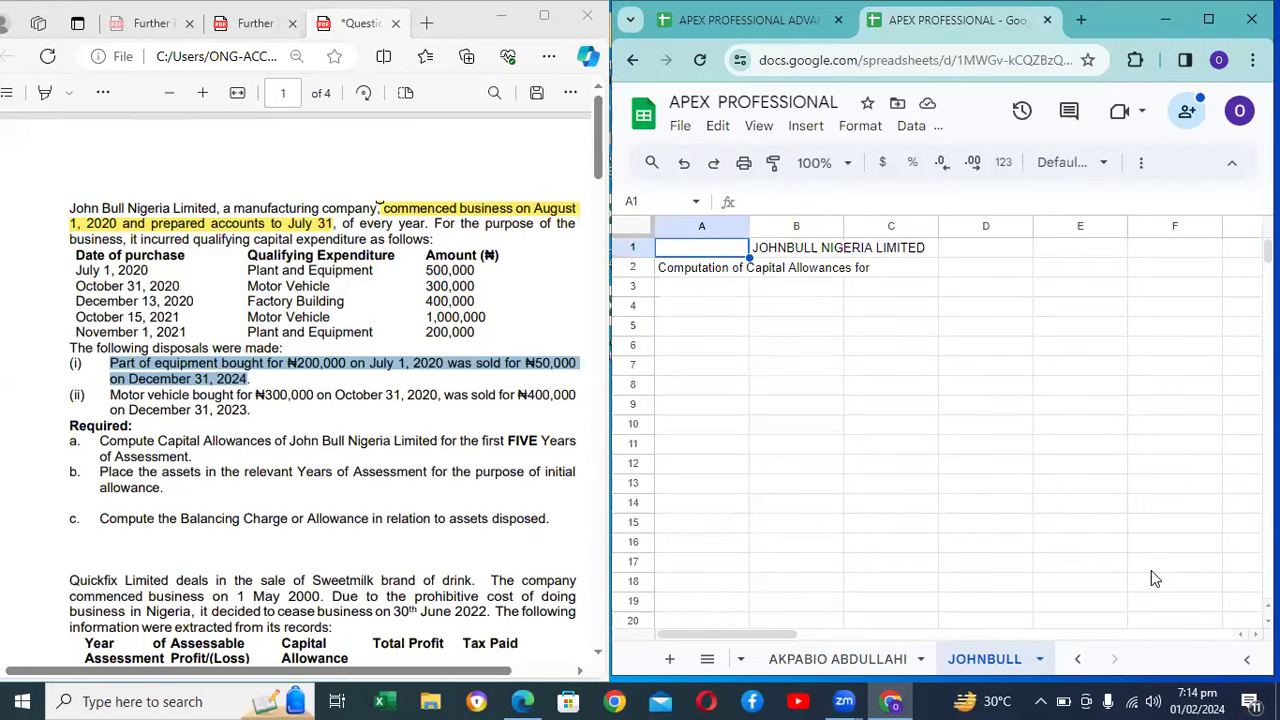
key("Down")
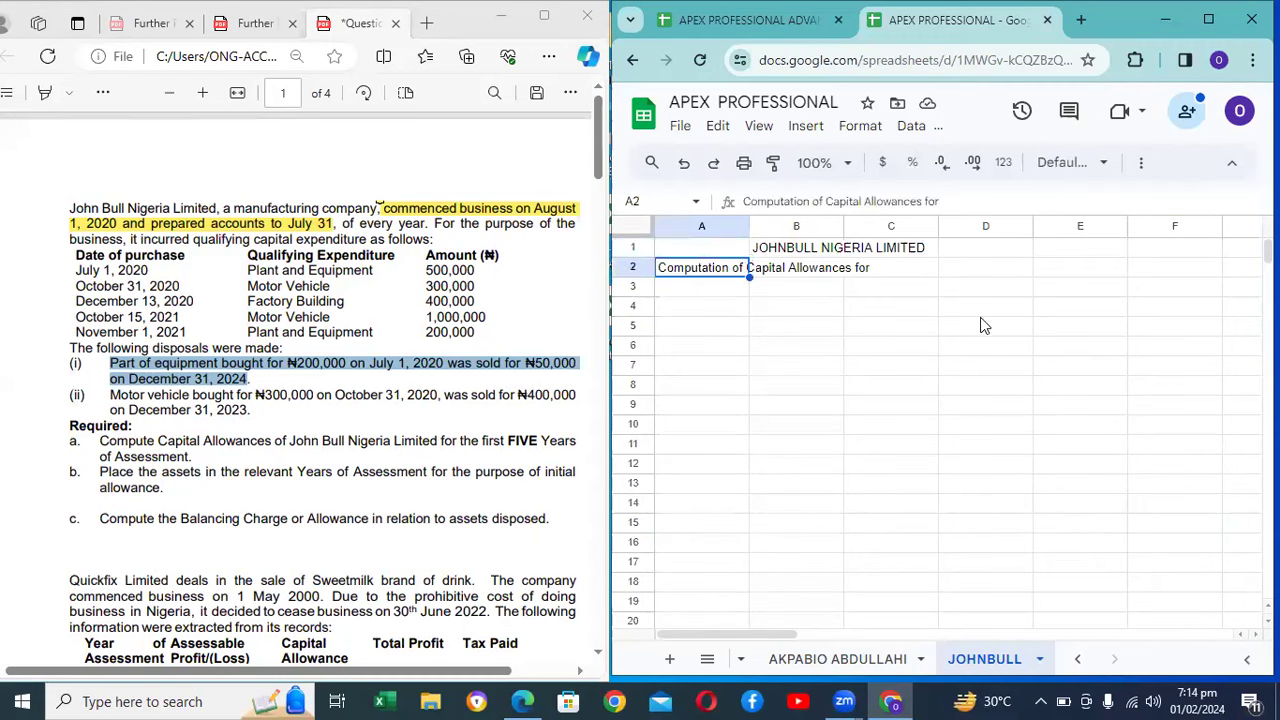
left_click(940, 198)
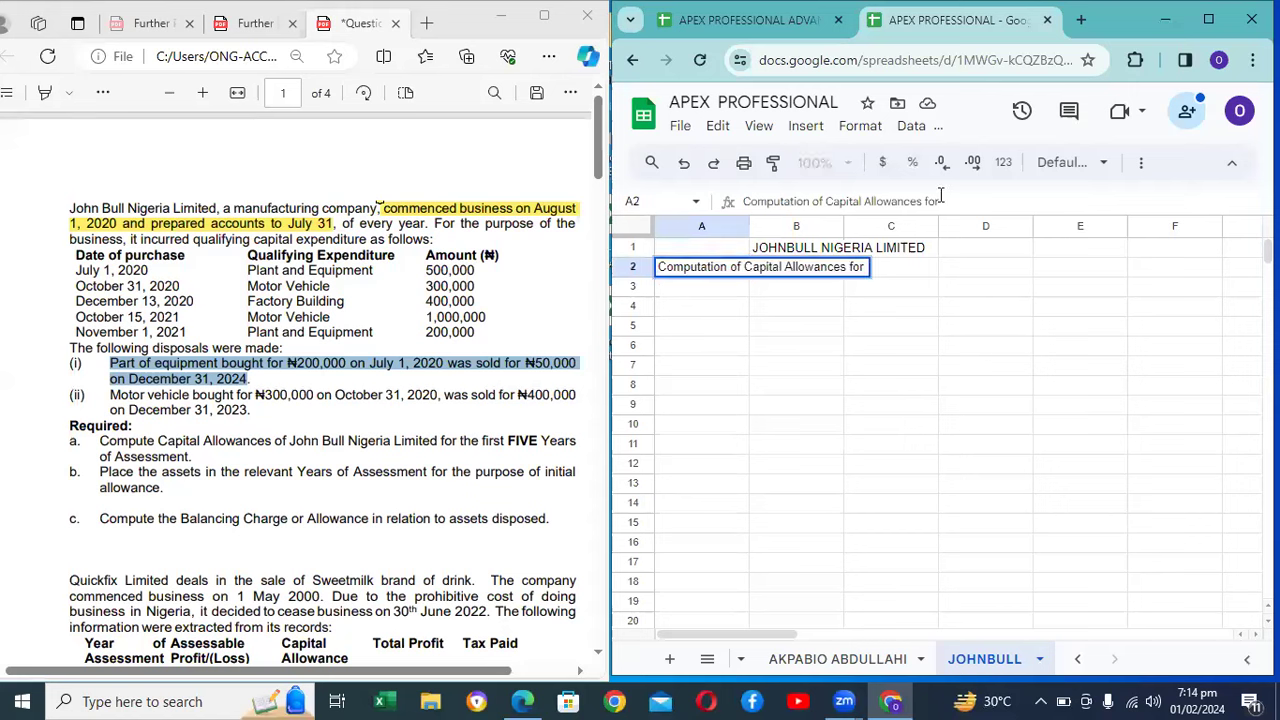
type("5")
type("022")
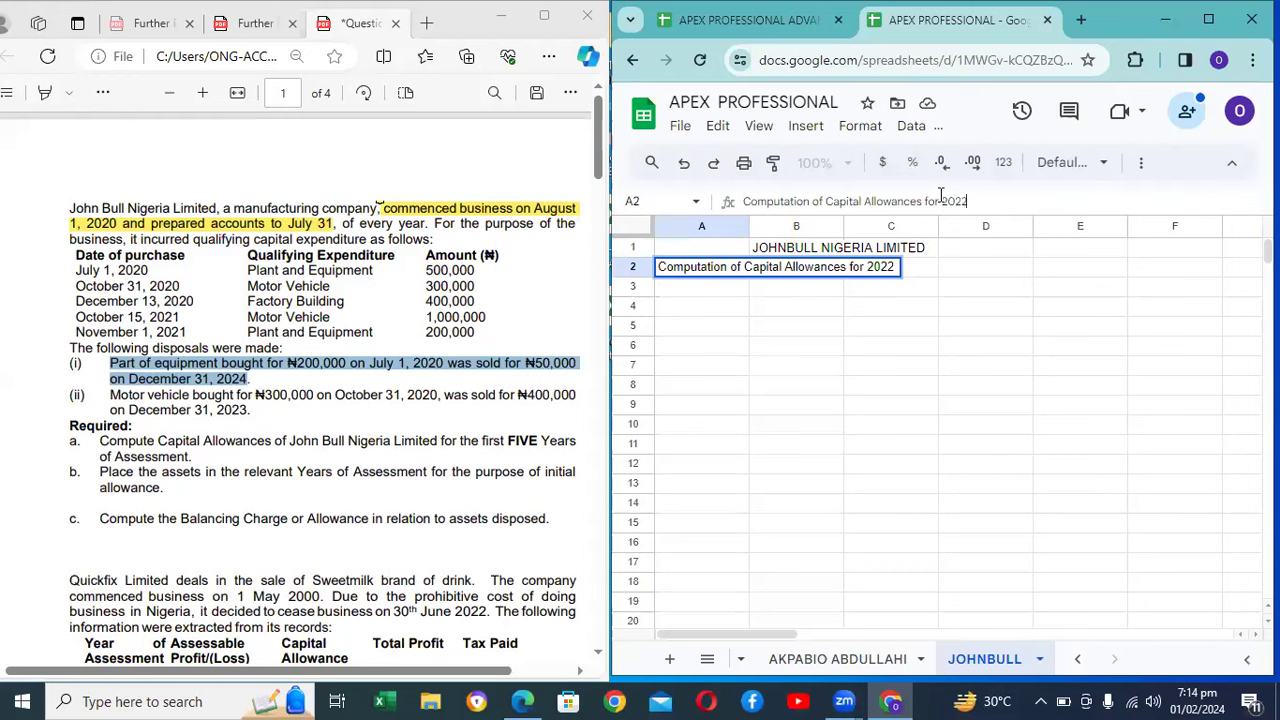
type("-2026")
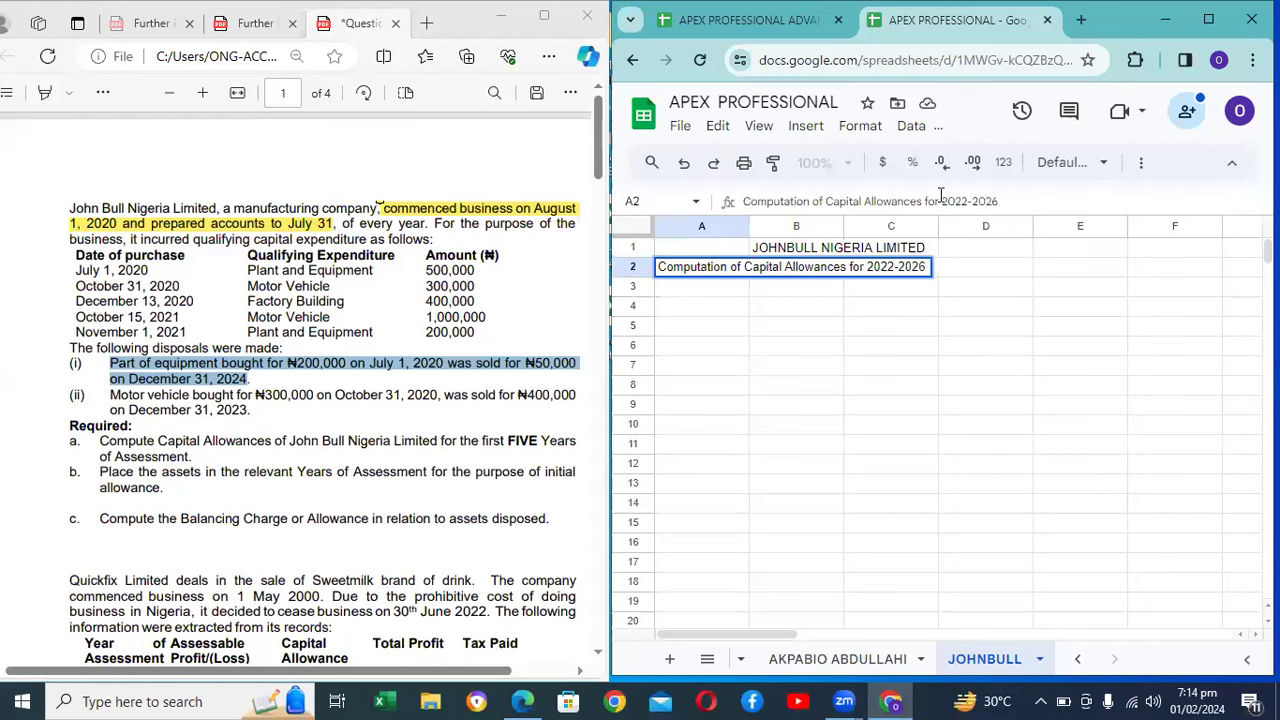
type(" YOA")
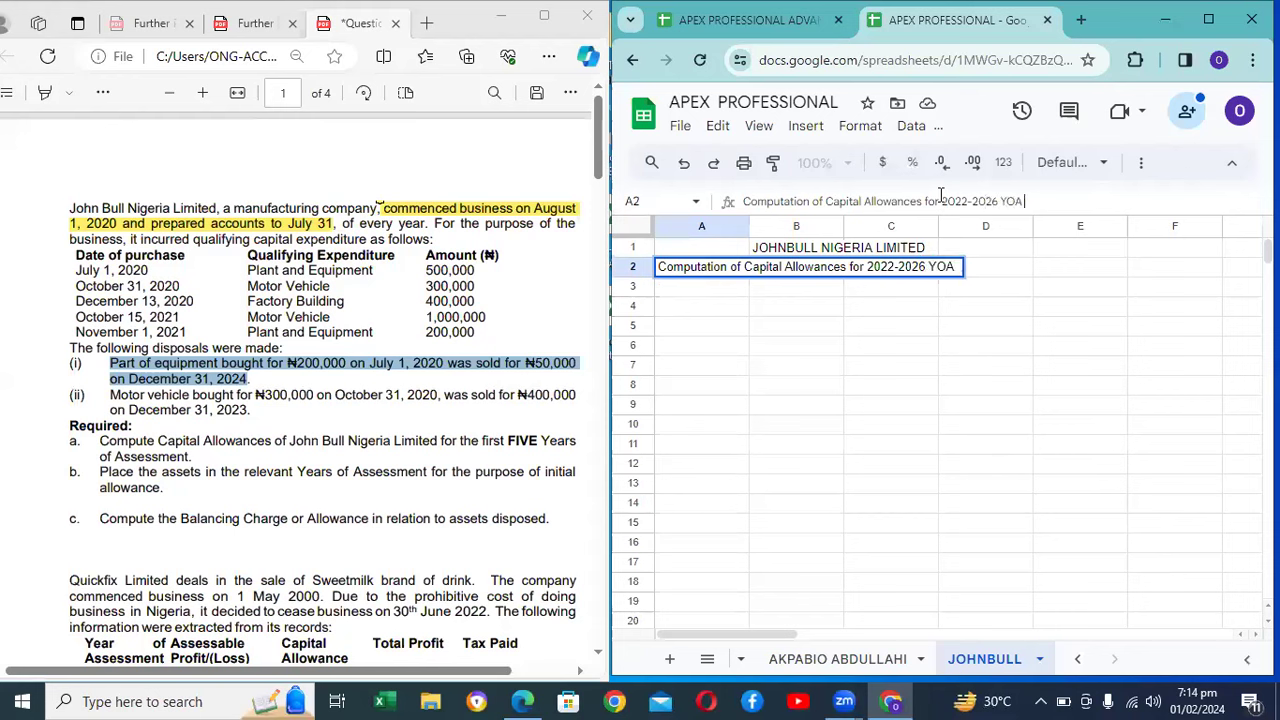
key("Return")
Step: Review the basis periods, years of assessment and QCE allocation in the working table starting at row 50
key("Down")
key("Down")
key("Down")
key("Down")
key("Down")
key("Down")
key("Down")
key("Down")
key("Down")
key("Down")
key("Down")
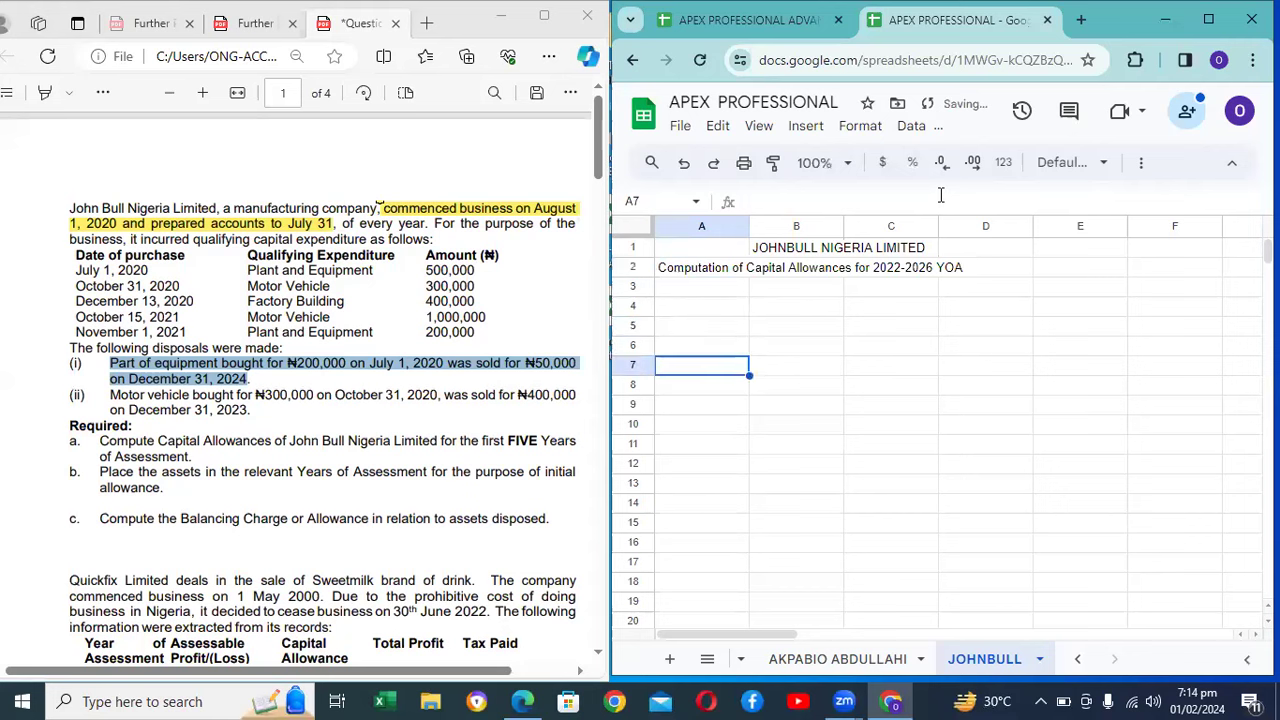
key("Down")
key("Down")
key("Down")
key("Down")
key("Down")
key("Down")
key("Down")
key("Down")
key("Down")
key("Down")
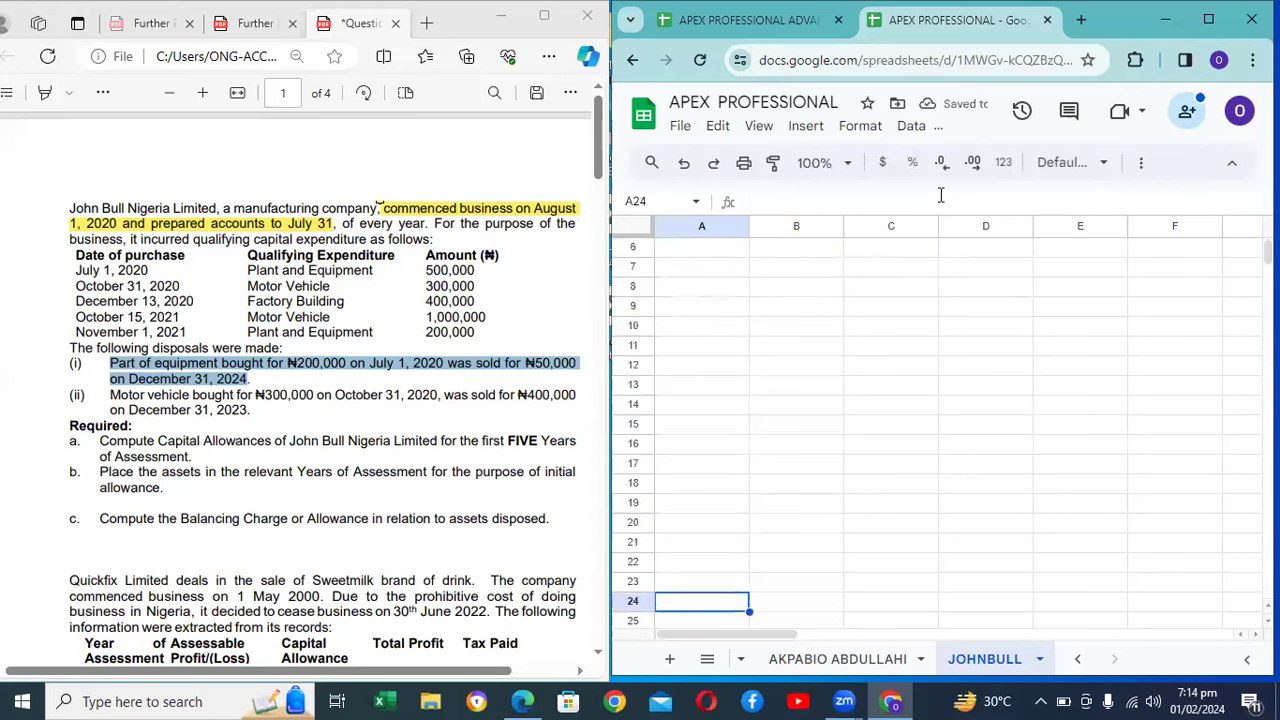
key("Down")
key("Down")
key("Down")
key("Down")
key("Down")
key("Down")
key("Down")
key("Down")
key("Down")
key("Down")
key("Down")
key("Down")
key("Down")
key("Down")
key("Down")
key("Down")
key("Down")
key("Down")
key("Down")
key("Down")
key("Right")
key("Right")
key("Right")
key("Down")
key("Down")
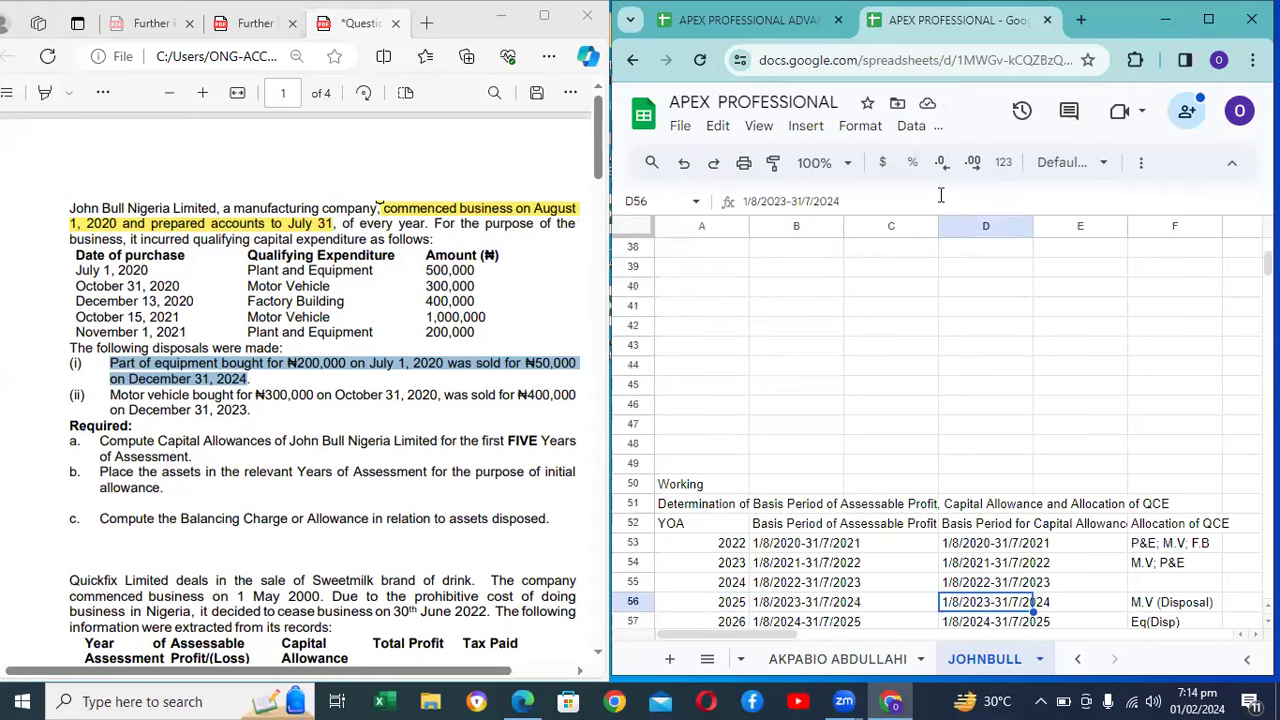
Step: Enter the column headings "P&E", "M.V", "F.B" and "Total" in cells B3 to E3, beneath the computation title
key("Up")
key("Up")
key("Up")
key("Up")
key("Up")
key("Up")
key("Up")
key("Up")
key("Up")
key("Up")
key("Up")
key("Up")
key("Up")
key("Up")
key("Up")
key("Up")
key("Up")
key("Up")
key("Up")
key("Up")
key("Up")
key("Up")
key("Up")
key("Up")
key("Up")
key("Up")
key("Up")
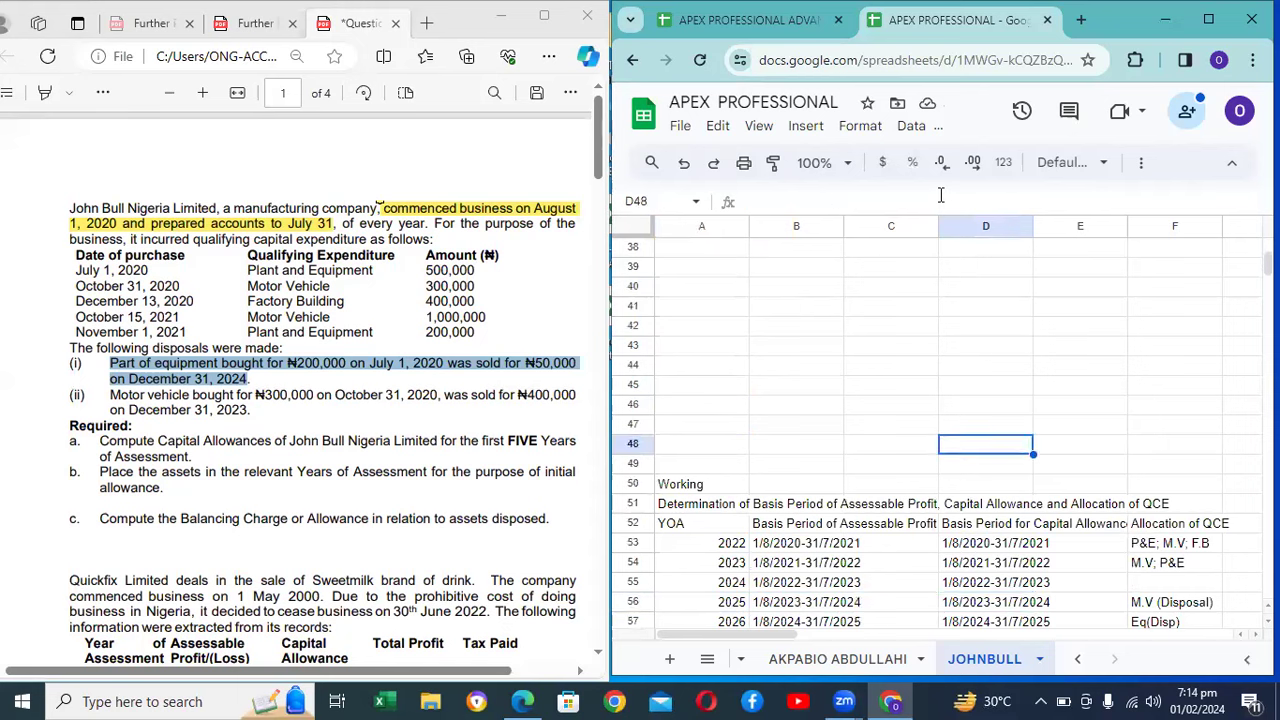
key("Up")
key("Up")
key("Left")
key("Left")
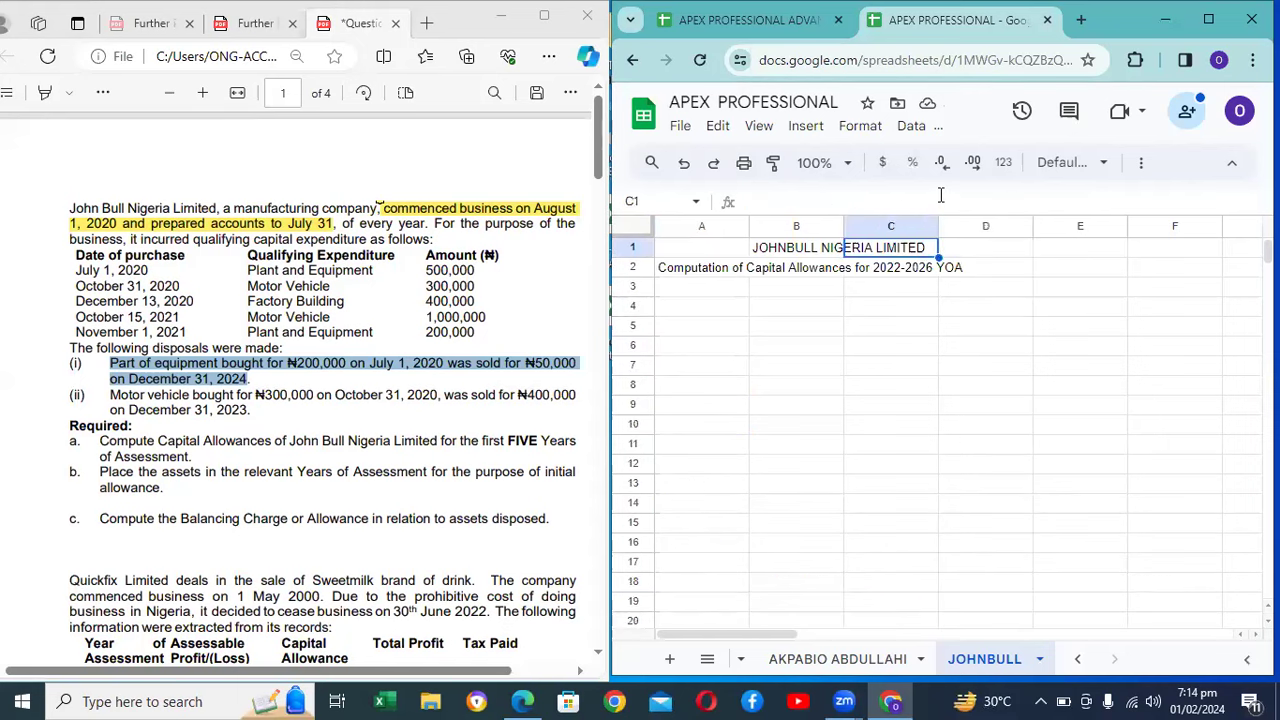
key("Down")
key("Down")
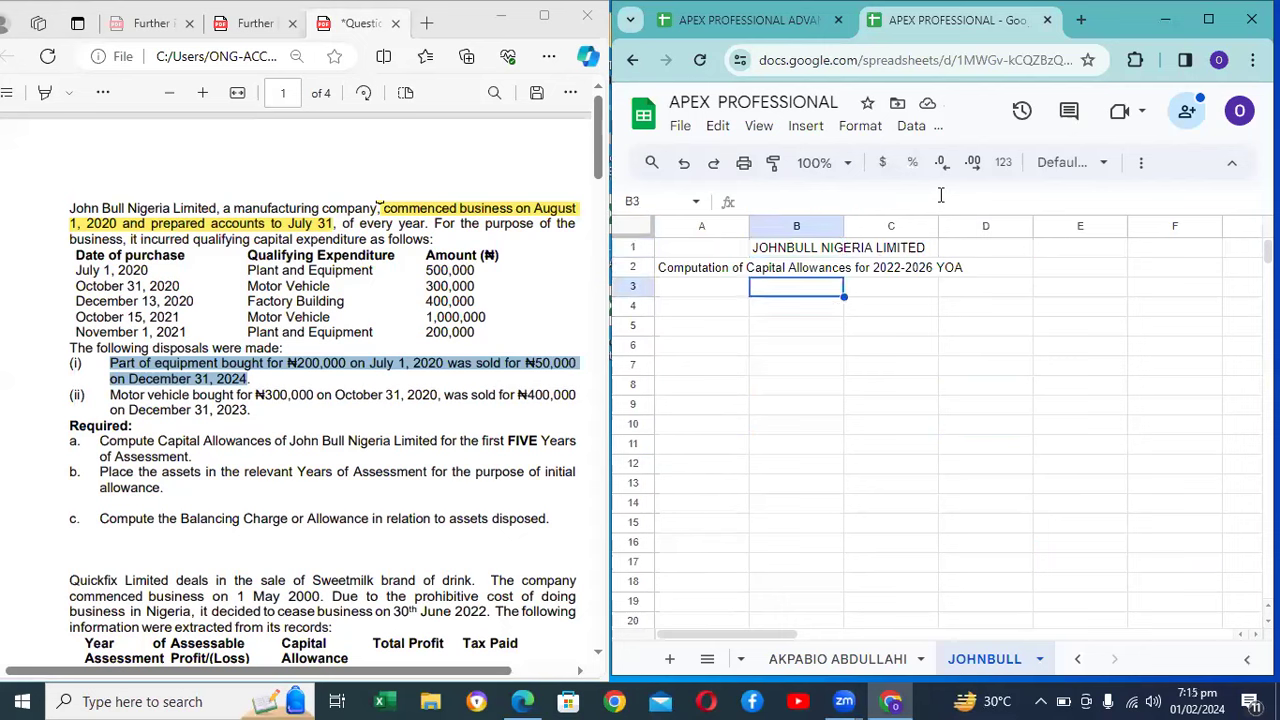
type("P")
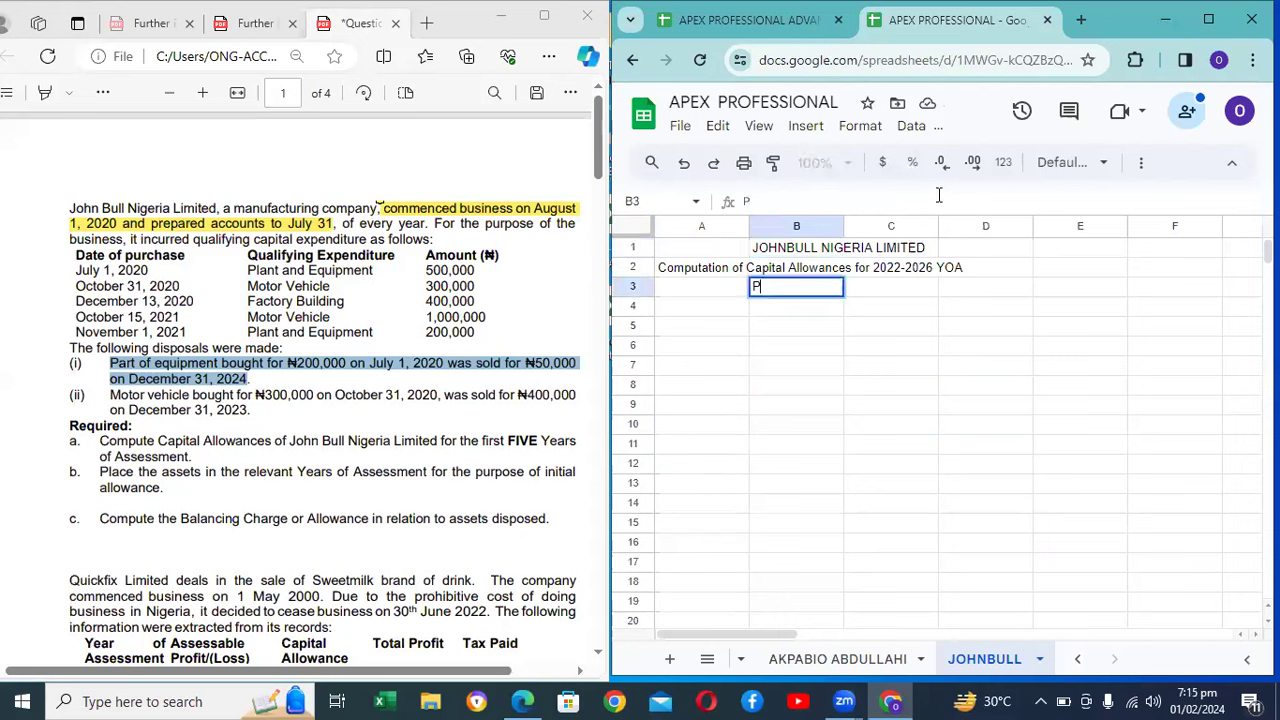
type("&E")
key("Tab")
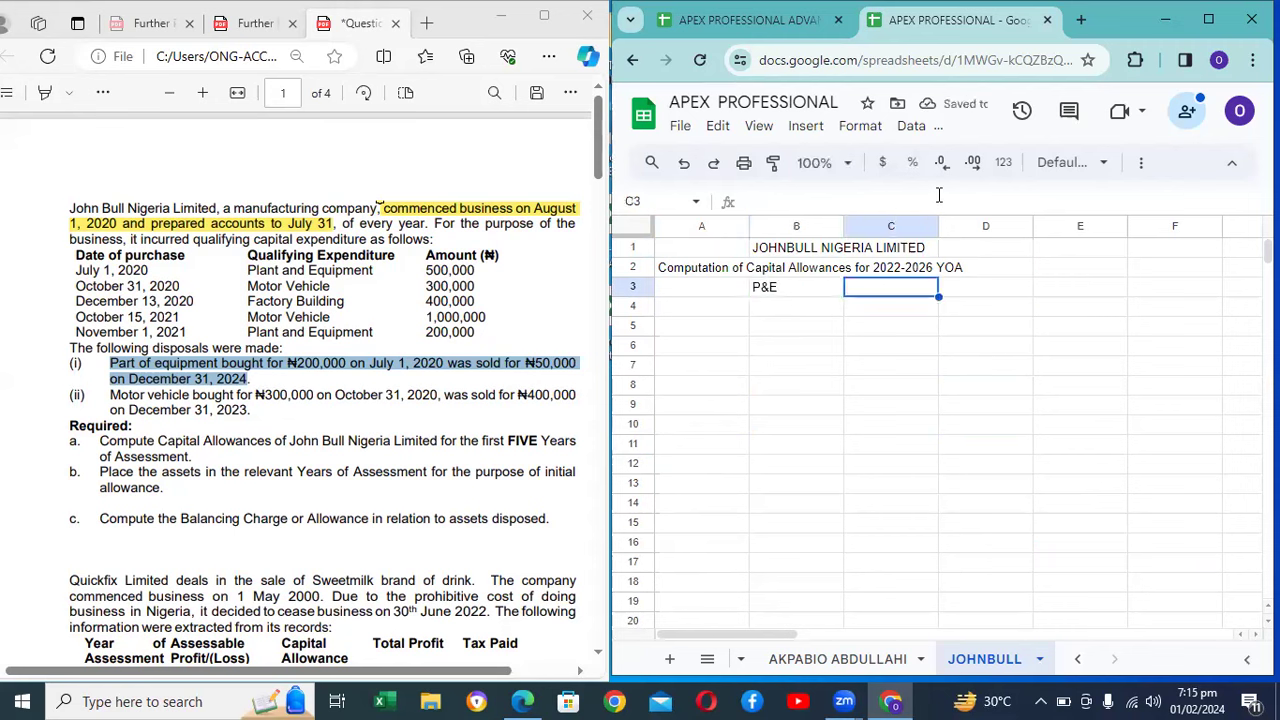
type("M.V")
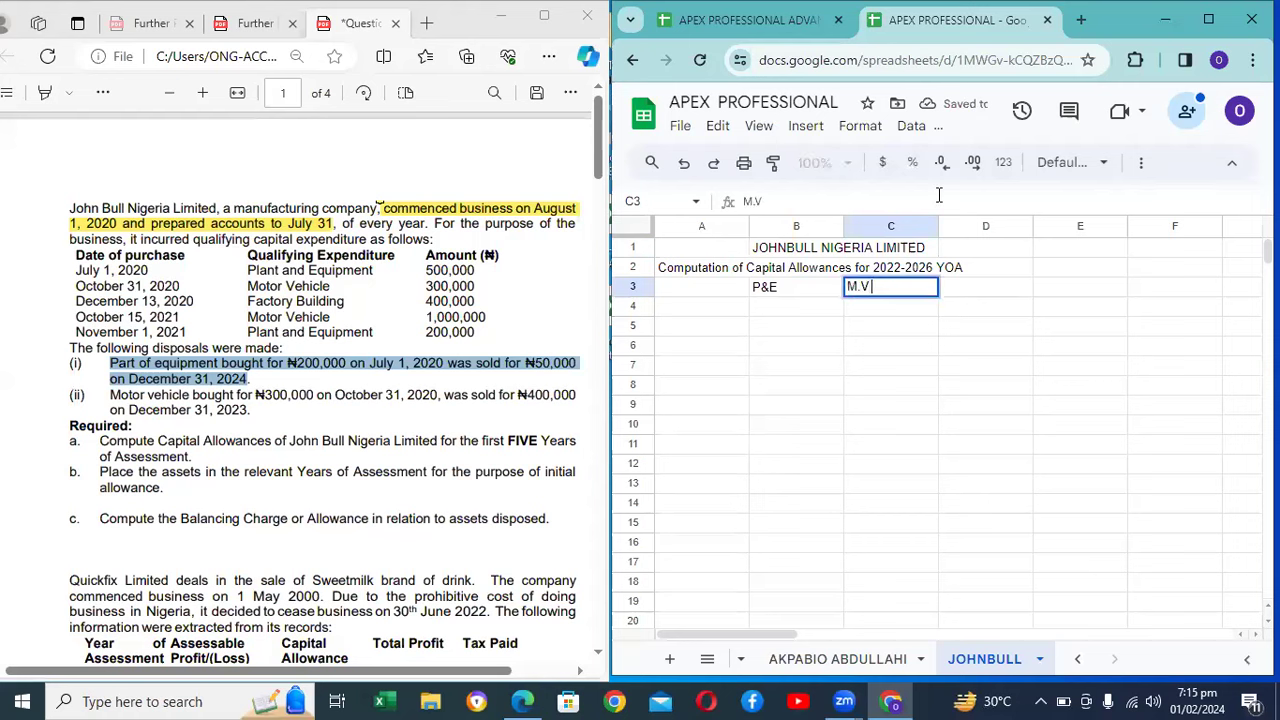
key("Tab")
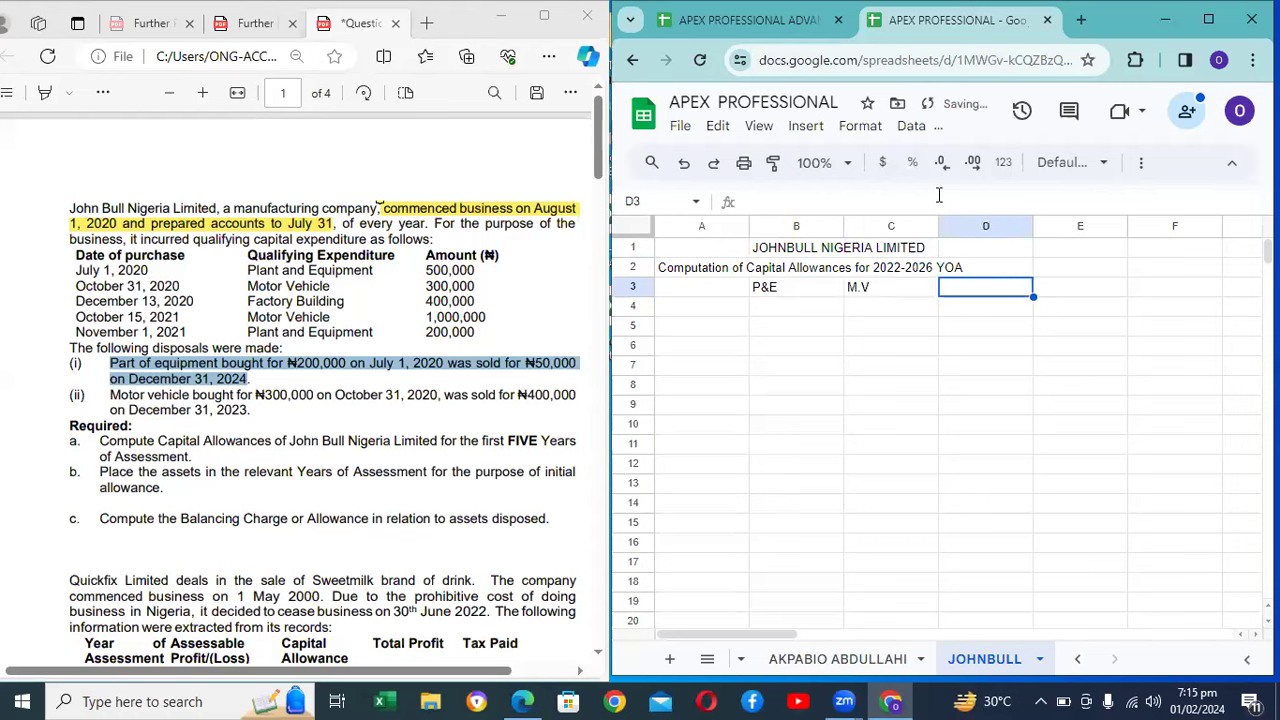
type("F.B")
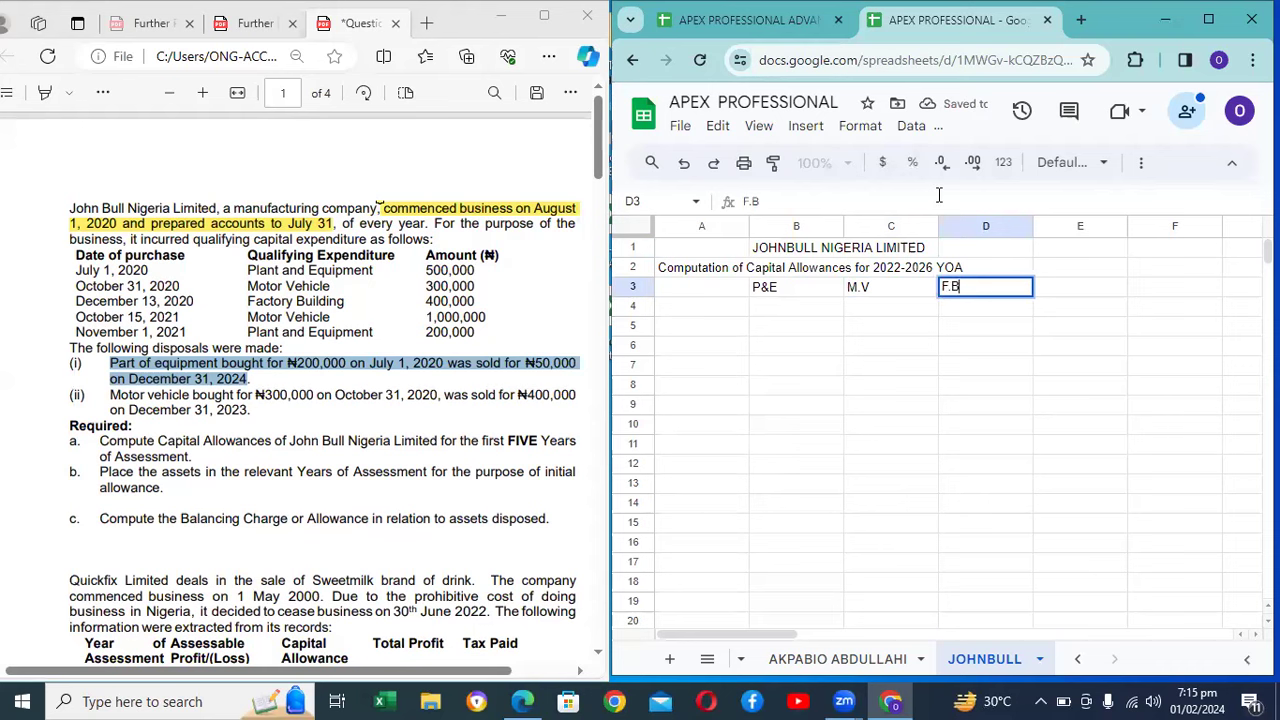
key("Tab")
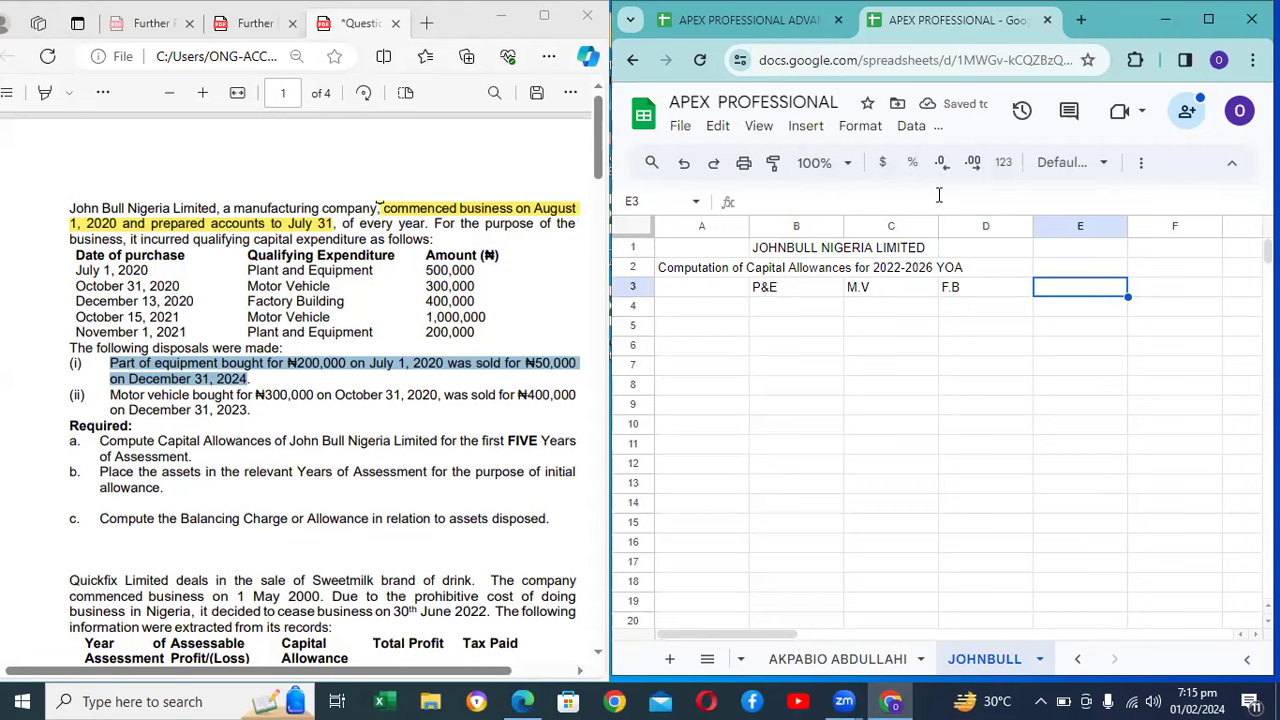
type("T")
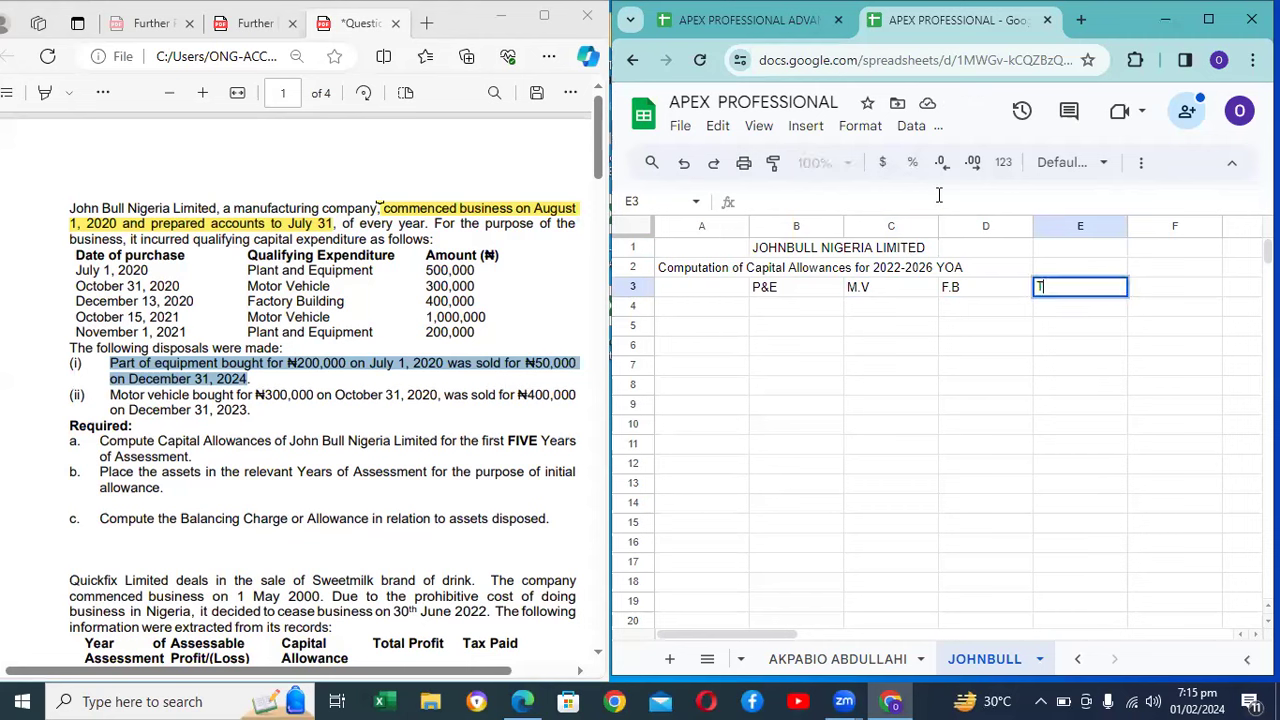
type("otal")
Step: Label the investment allowance row by entering "Inv. All." in cell A4
key("Left")
key("Left")
key("Left")
key("Down")
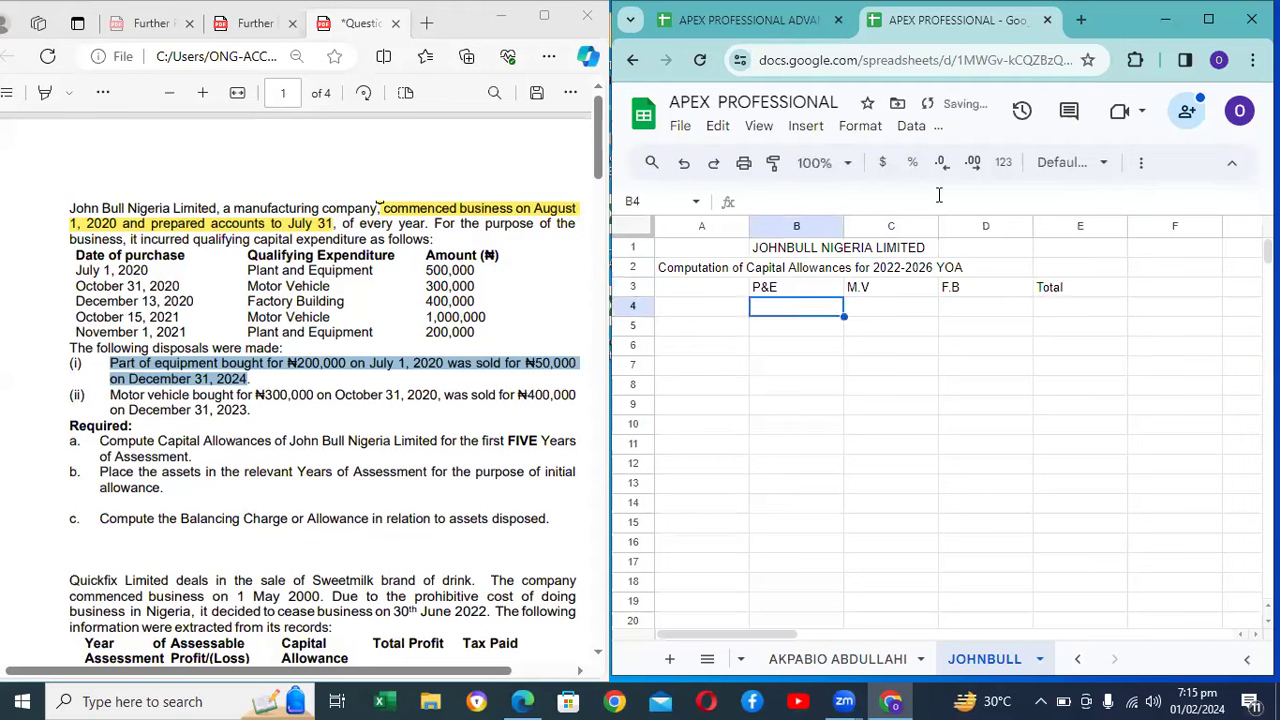
key("Left")
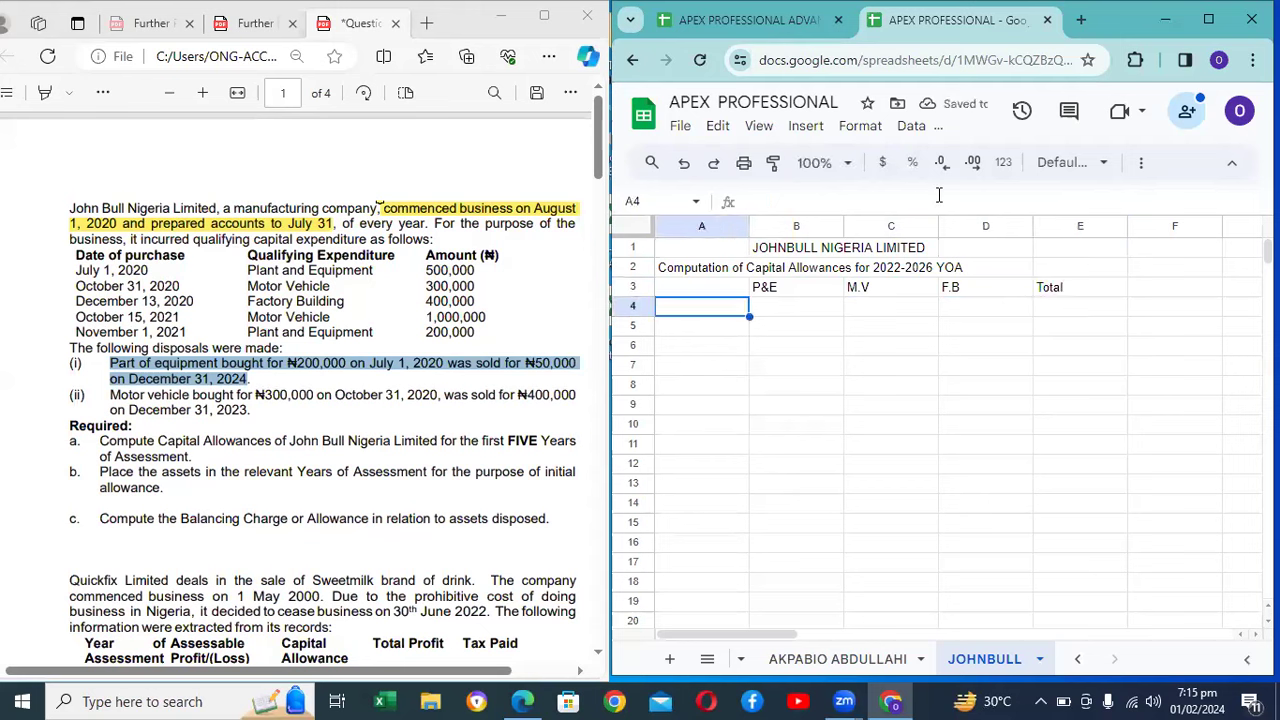
type("Inv")
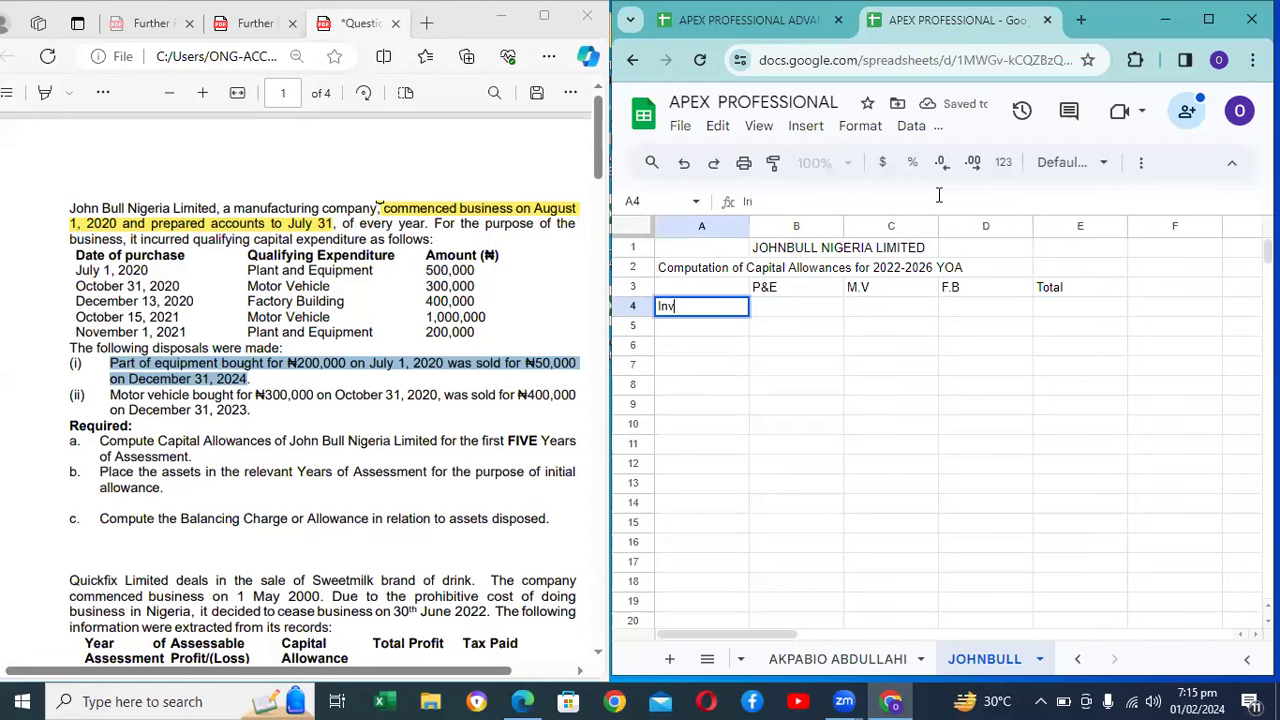
type(". All.")
key("Return")
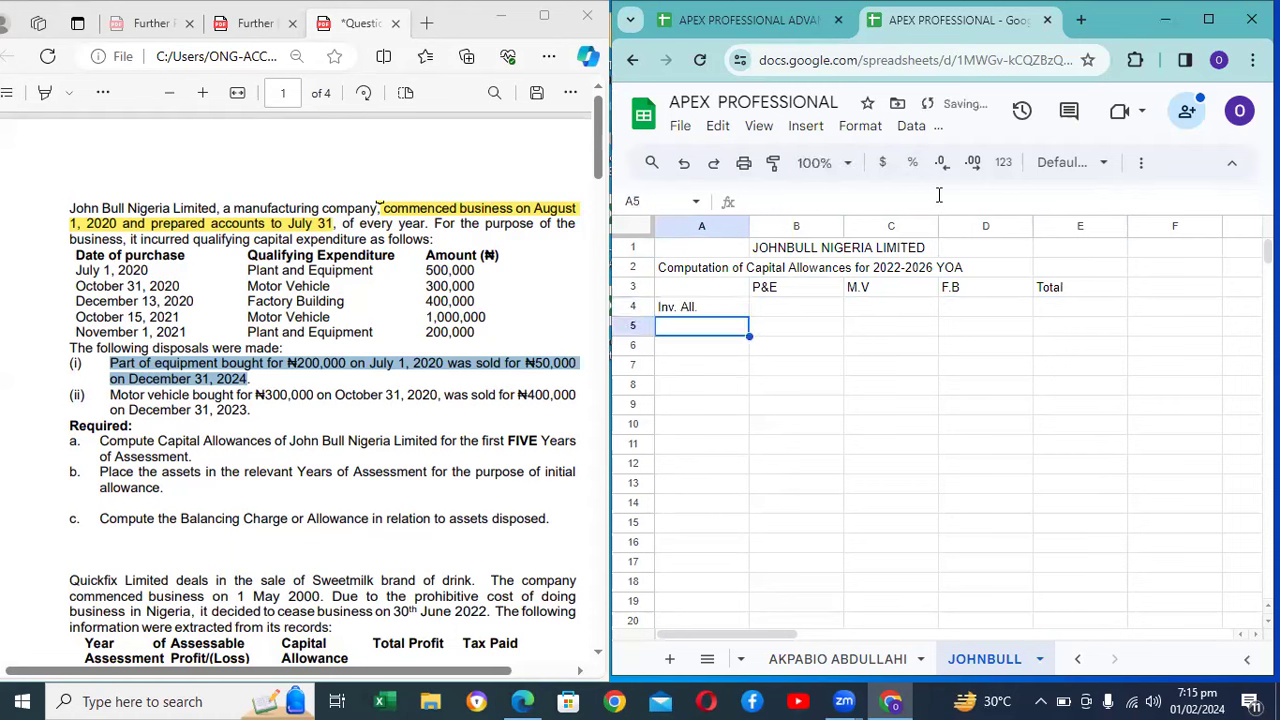
Step: Label the initial allowance row by entering "Ini. Allowance" in cell A5
type("Initia")
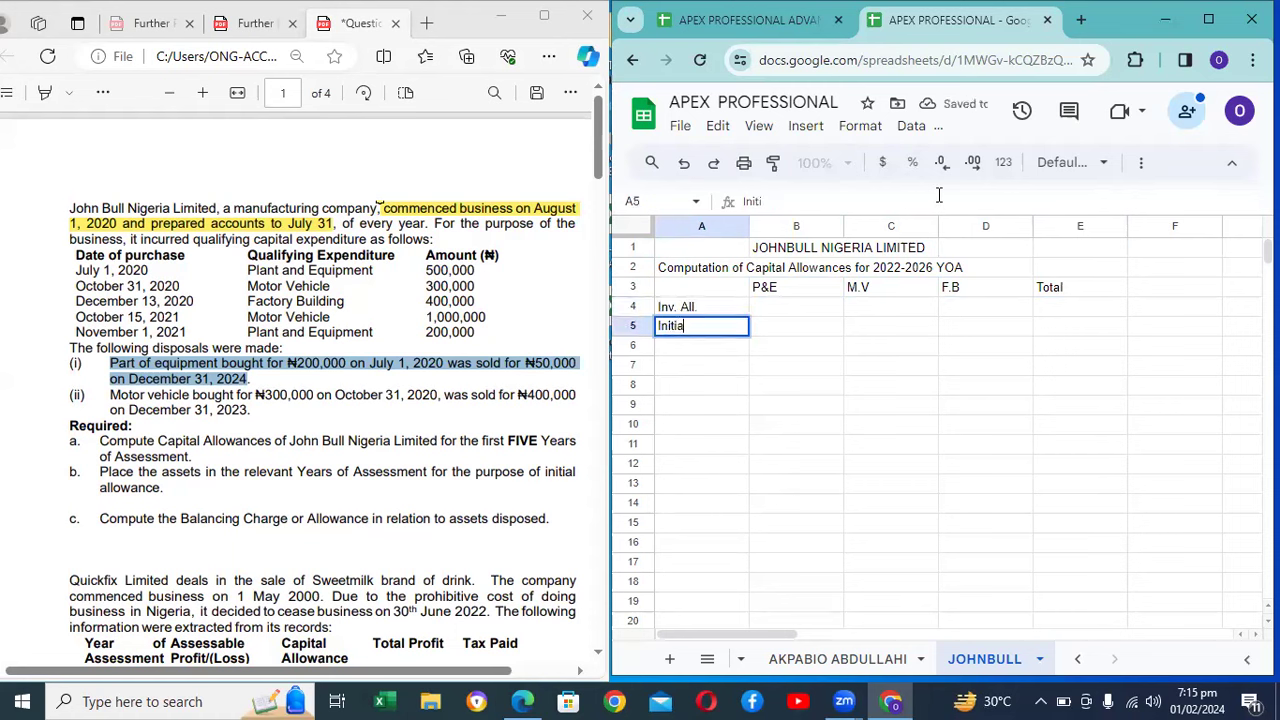
key("BackSpace")
key("BackSpace")
key("BackSpace")
type(". Allow")
key("BackSpace")
key("BackSpace")
key("BackSpace")
type("lowance")
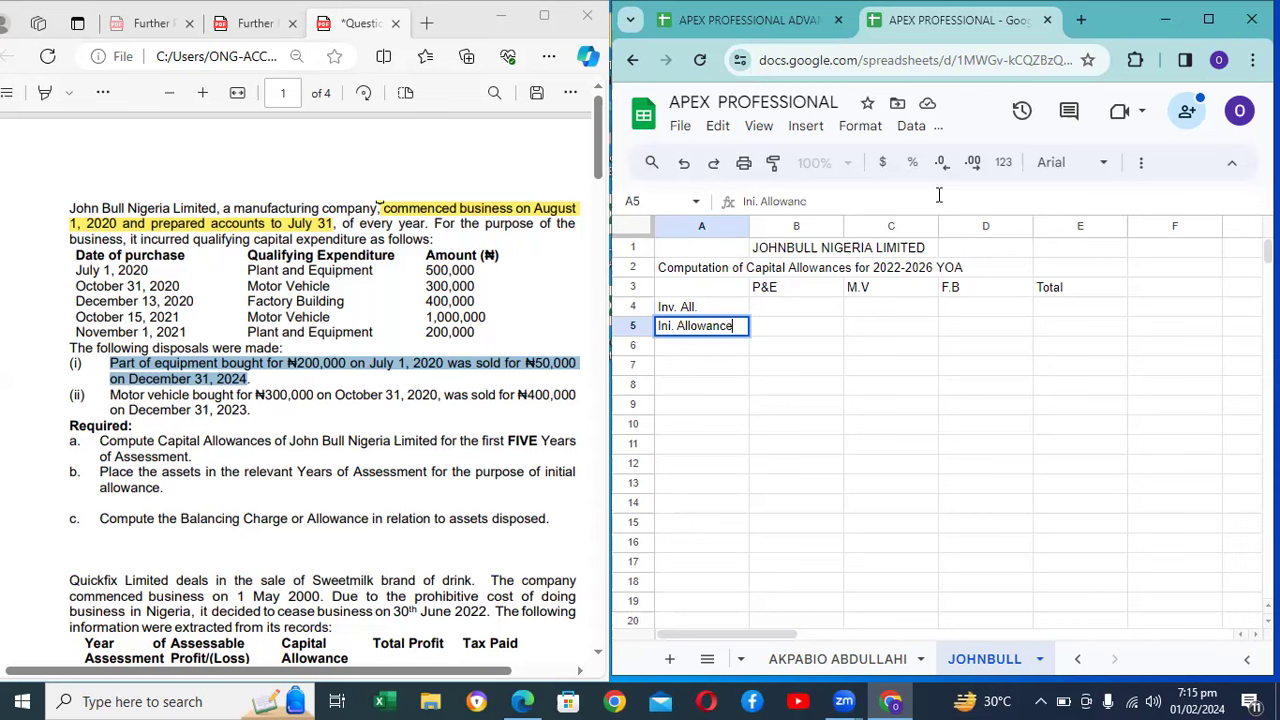
key("Return")
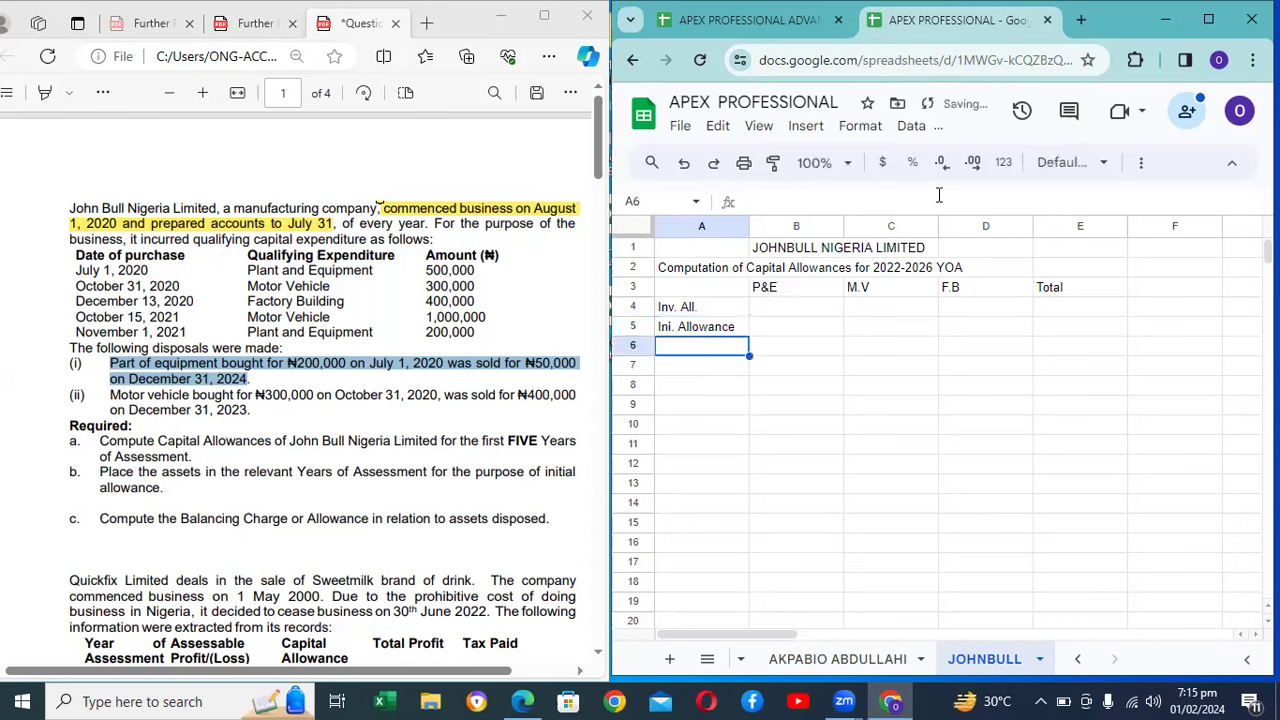
Step: Label the annual allowance row by entering "Annual All." in cell A6
type("Annual ")
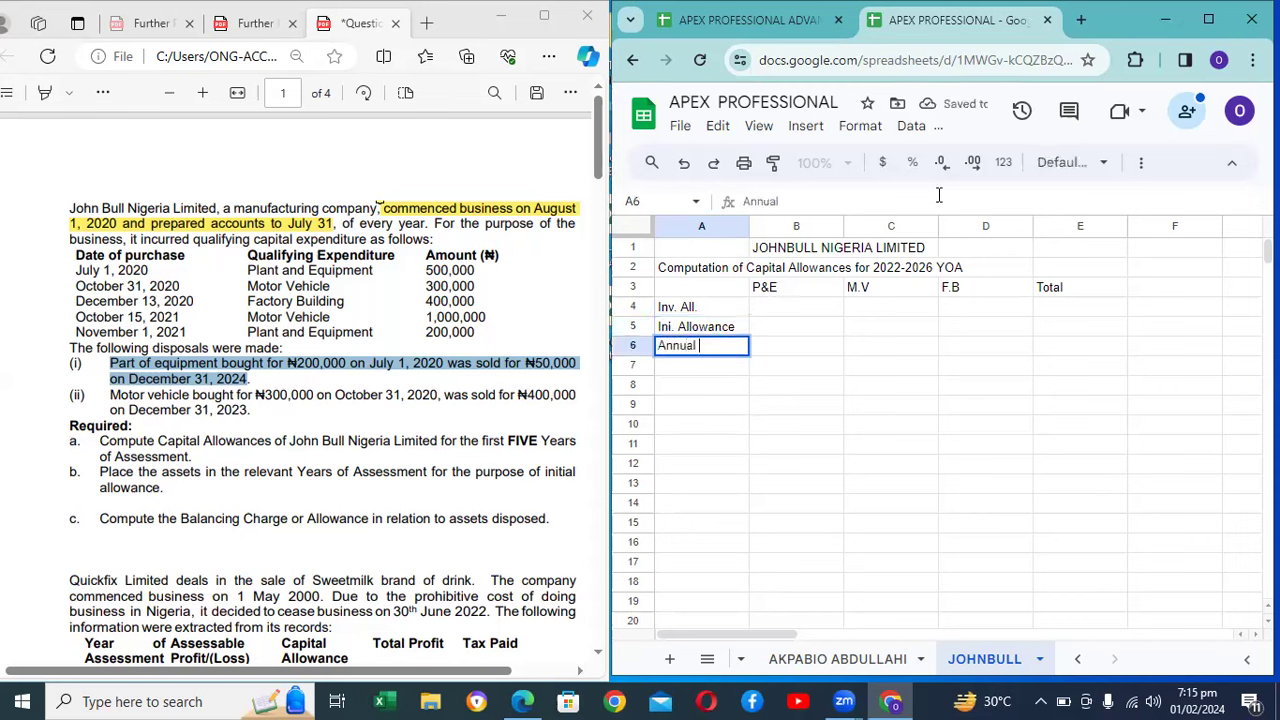
type("Allowa")
key("BackSpace")
key("BackSpace")
key("BackSpace")
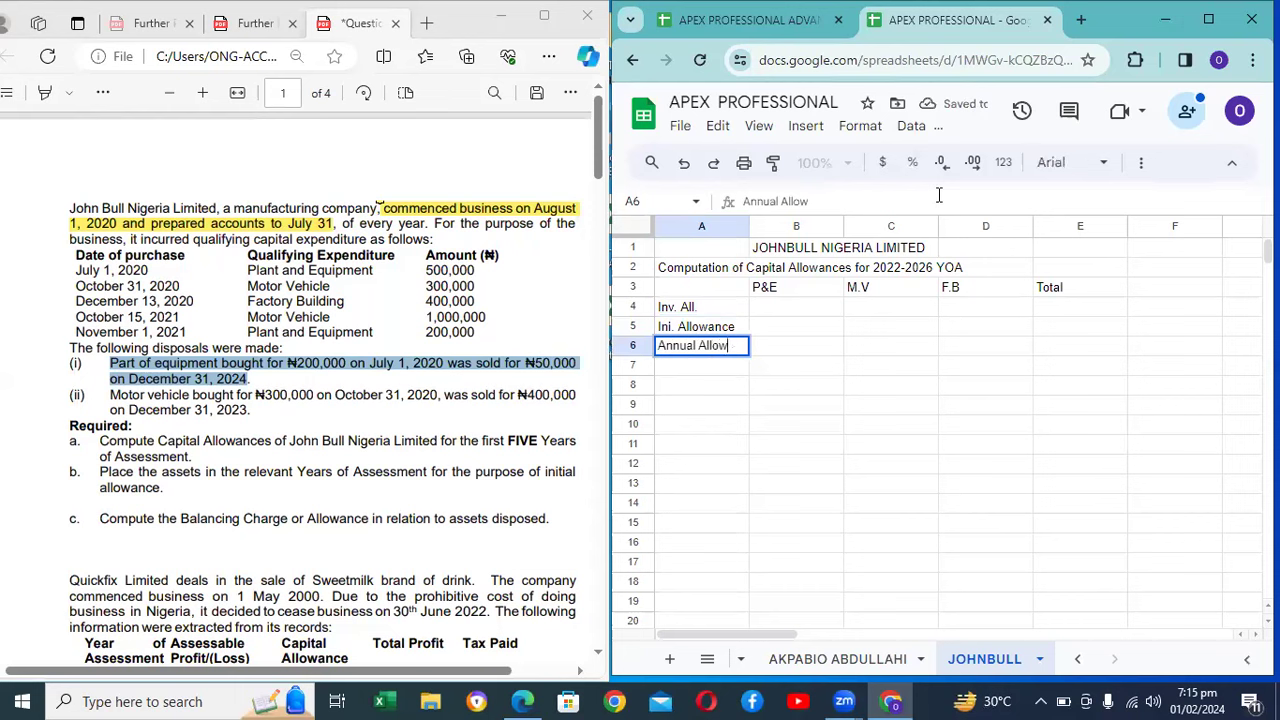
type(".")
key("Return")
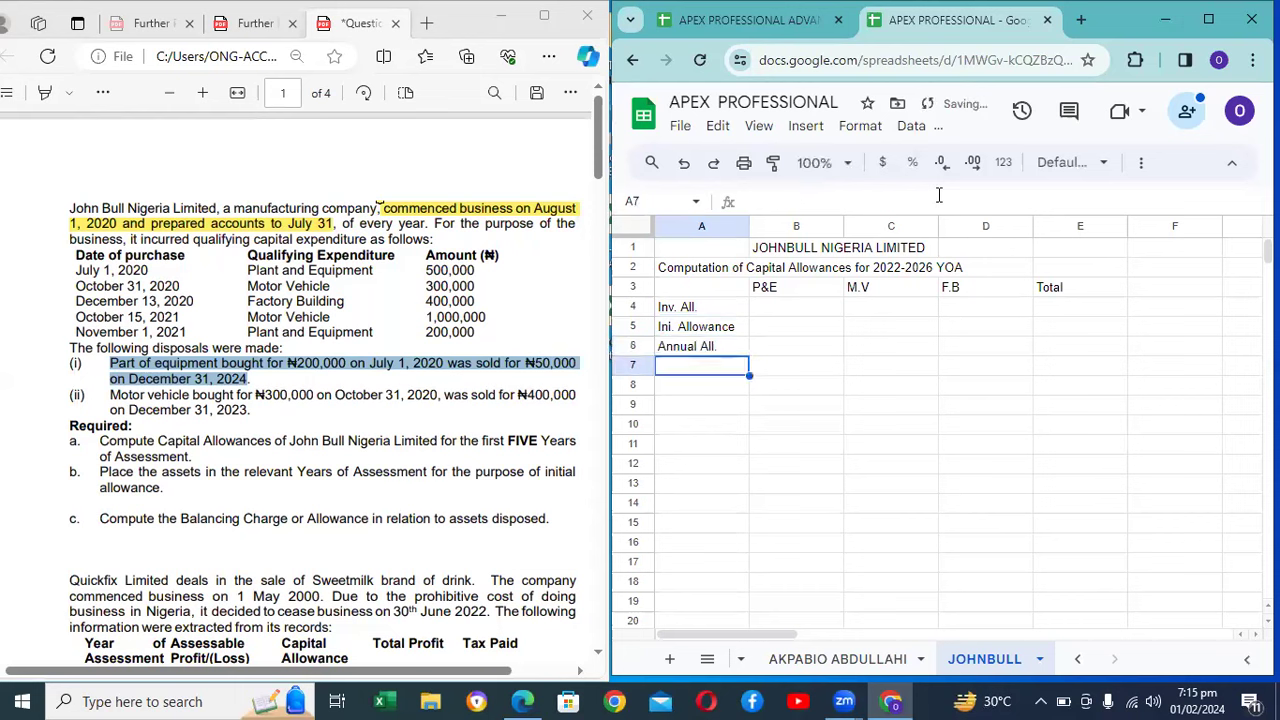
Step: Enter the currency heading "N'0000" in cell B7 and copy it across to cells C7, D7 and E7
key("Right")
type("N")
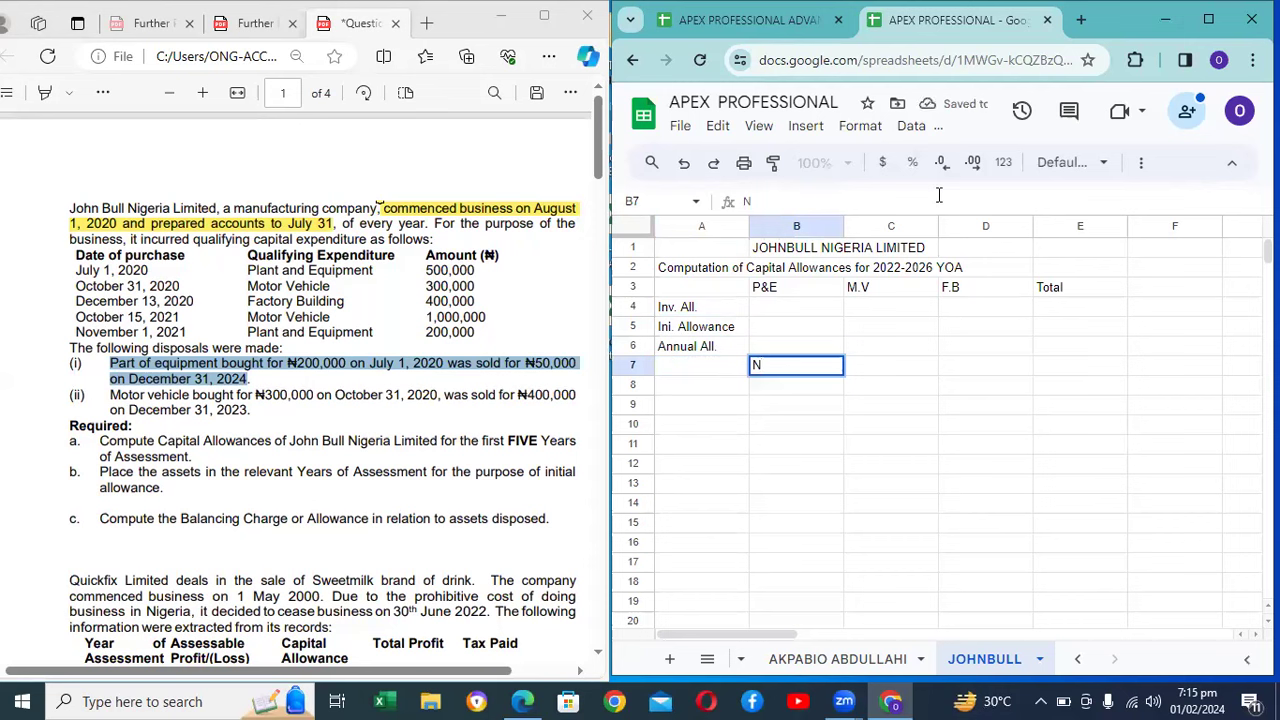
type("'0000")
key("Tab")
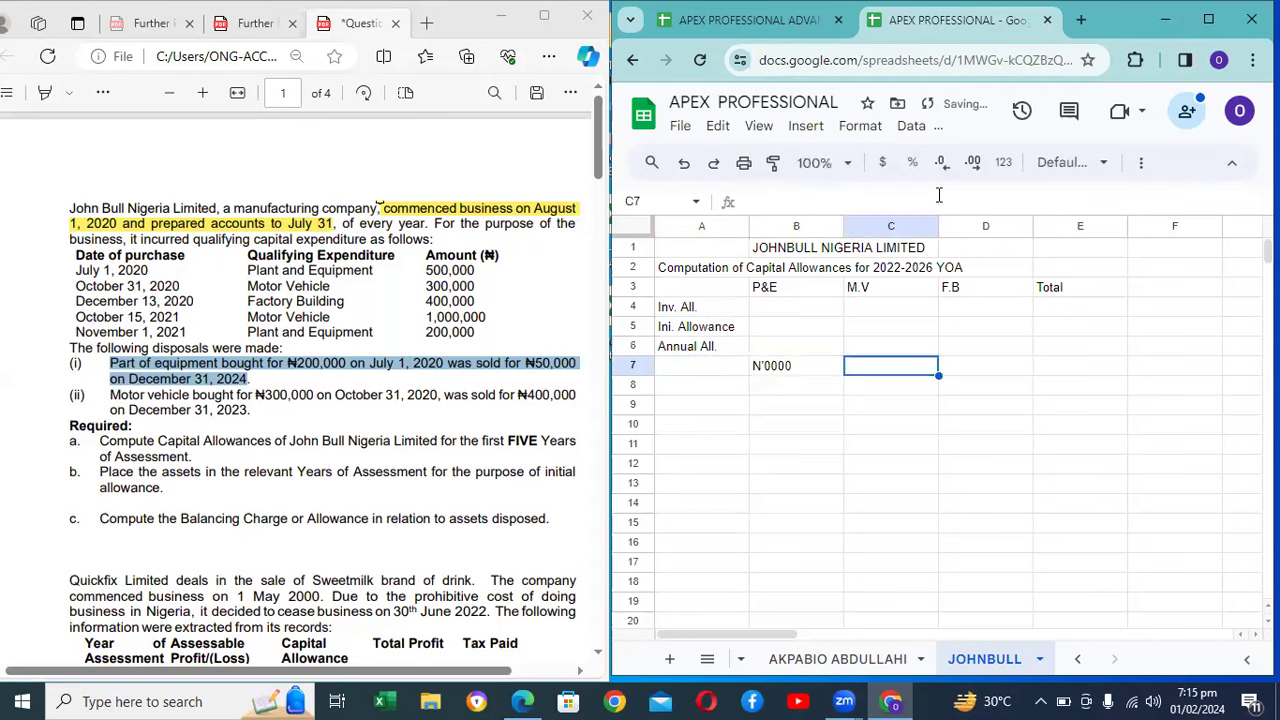
key("Left")
key("ctrl+c")
key("Right")
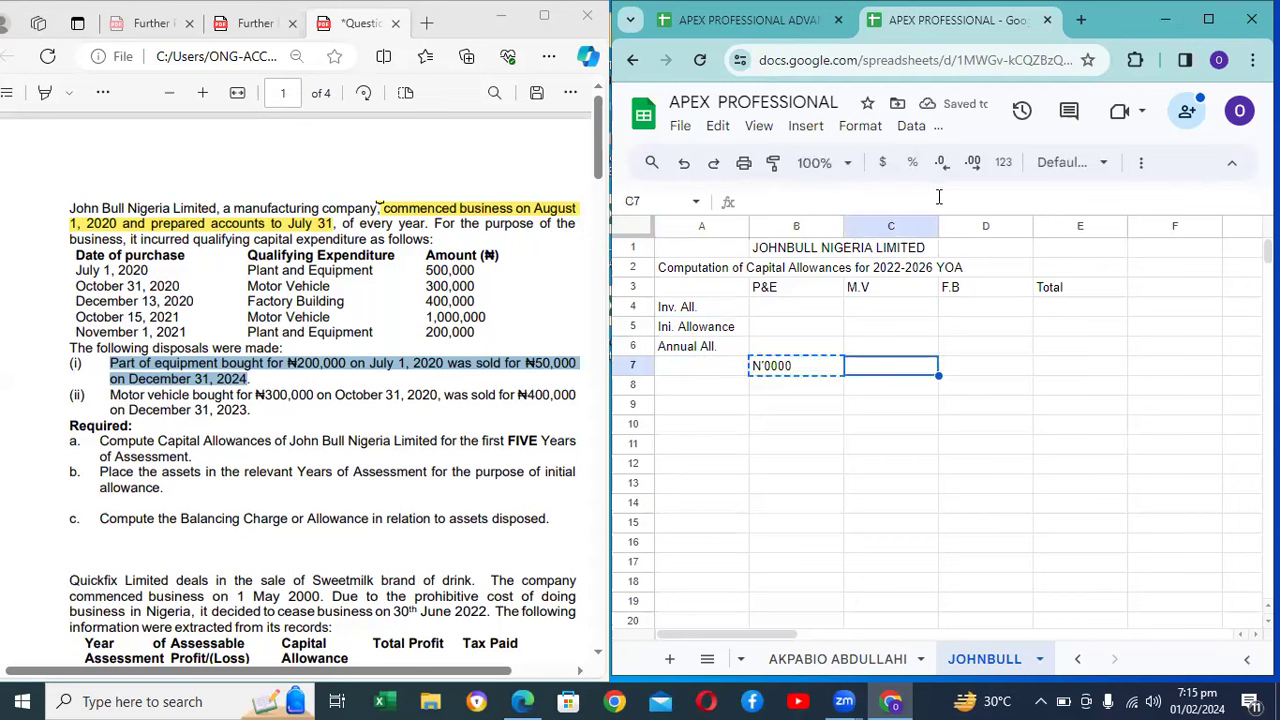
key("ctrl+v")
key("Right")
key("ctrl+v")
key("Right")
key("ctrl+v")
Step: Enter the P&E rates in B4 to B6: 10% investment, 50% initial and 25% annual allowance
key("Left")
key("Left")
key("Left")
key("Left")
key("Up")
key("Up")
key("Up")
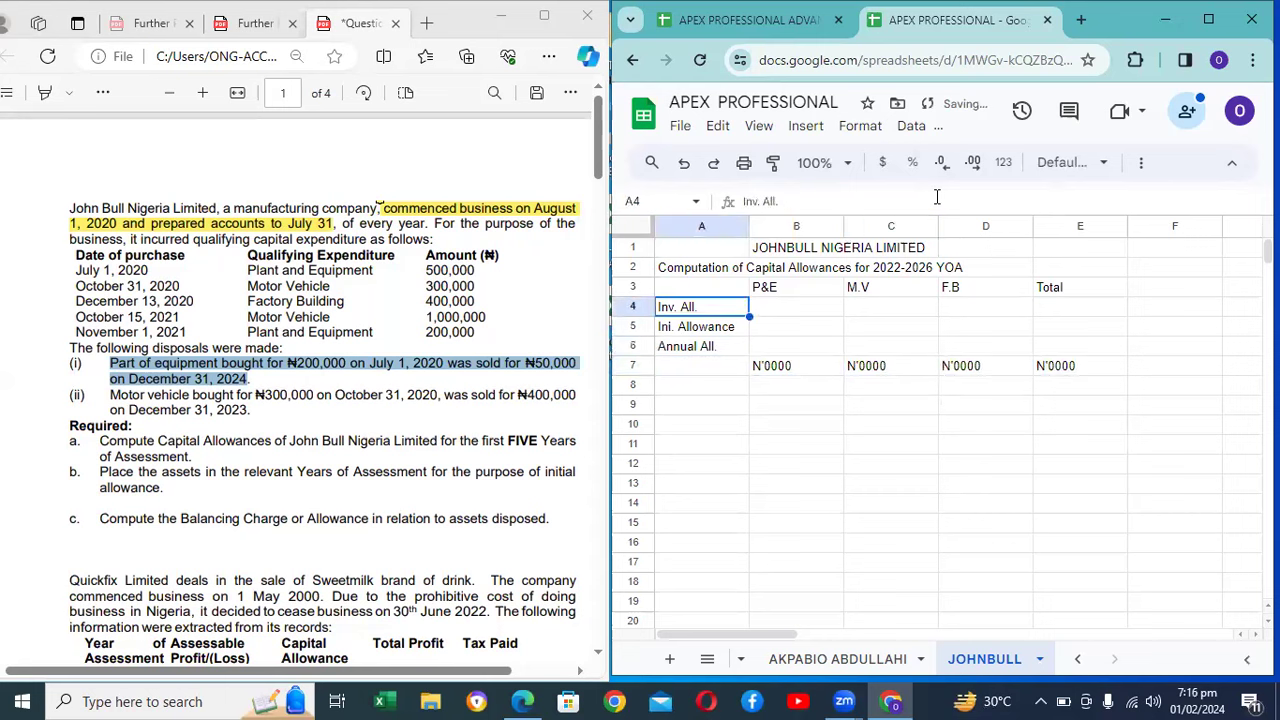
key("Right")
type("10%")
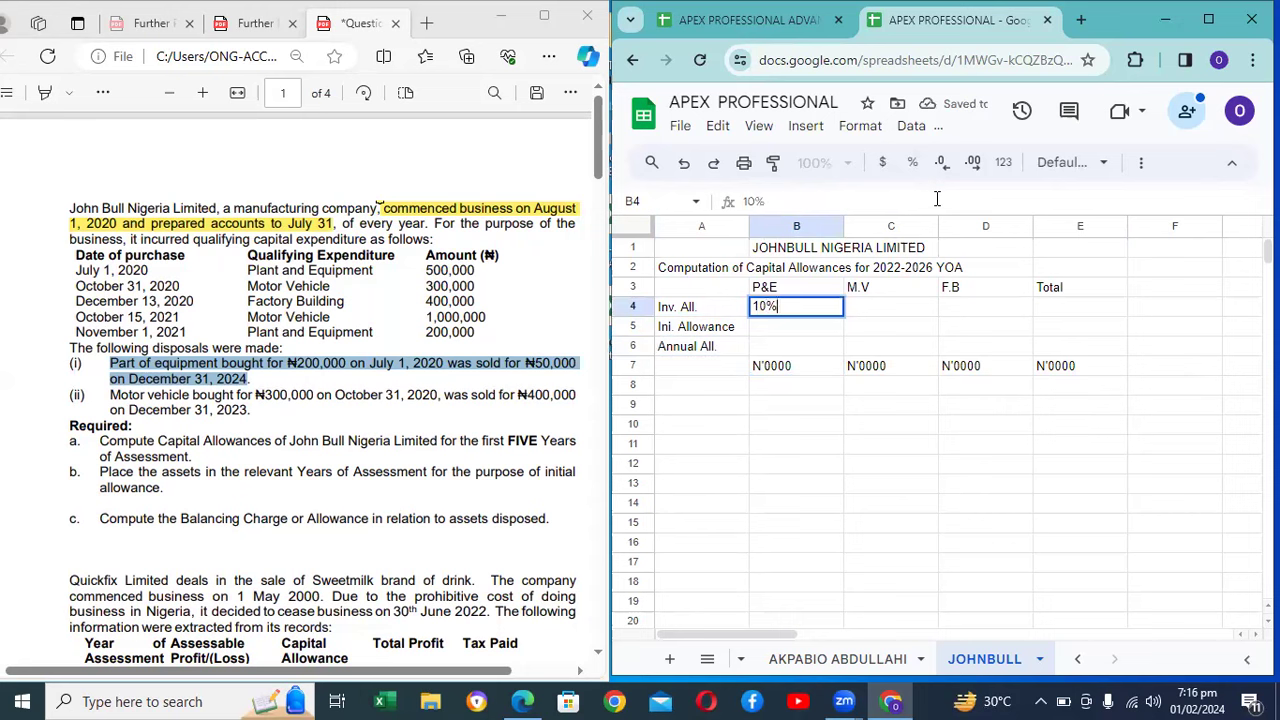
key("Return")
type("50%")
key("Return")
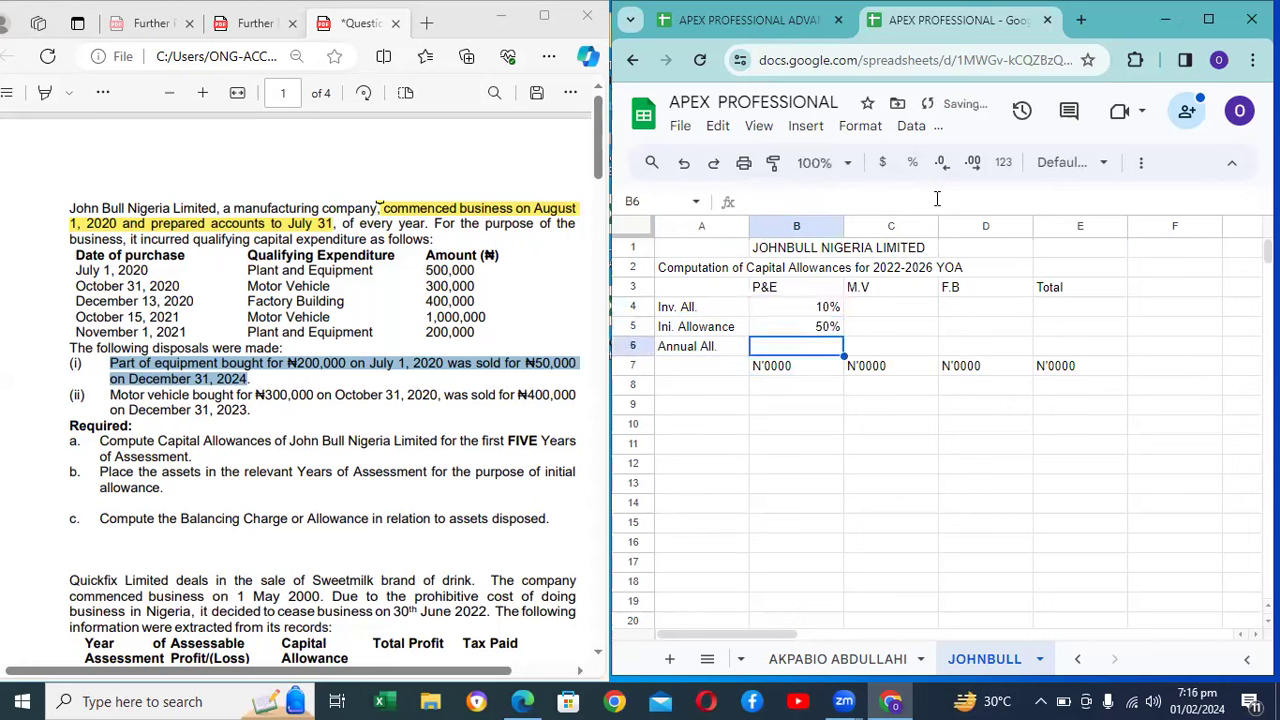
type("25%")
key("Tab")
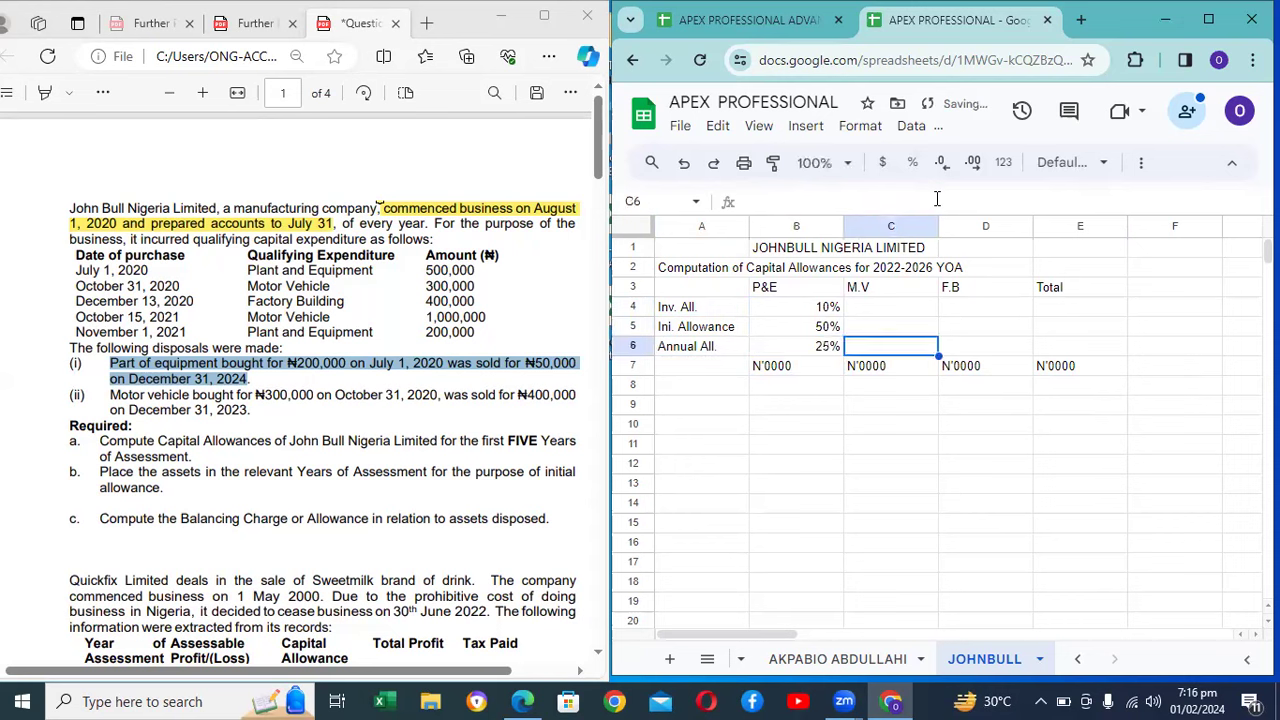
Step: Copy the P&E initial and annual allowance rates into the M.V column, cells C5 and C6
key("Left")
key("shift+Up")
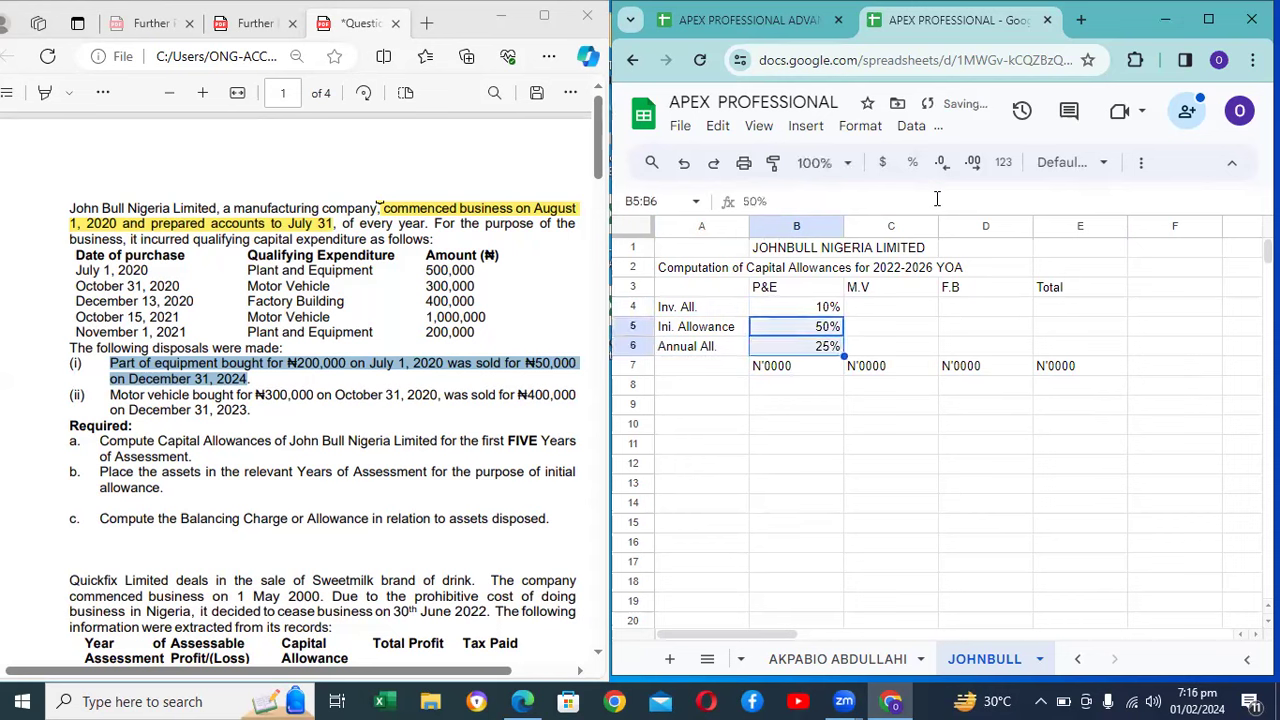
key("ctrl+c")
key("Right")
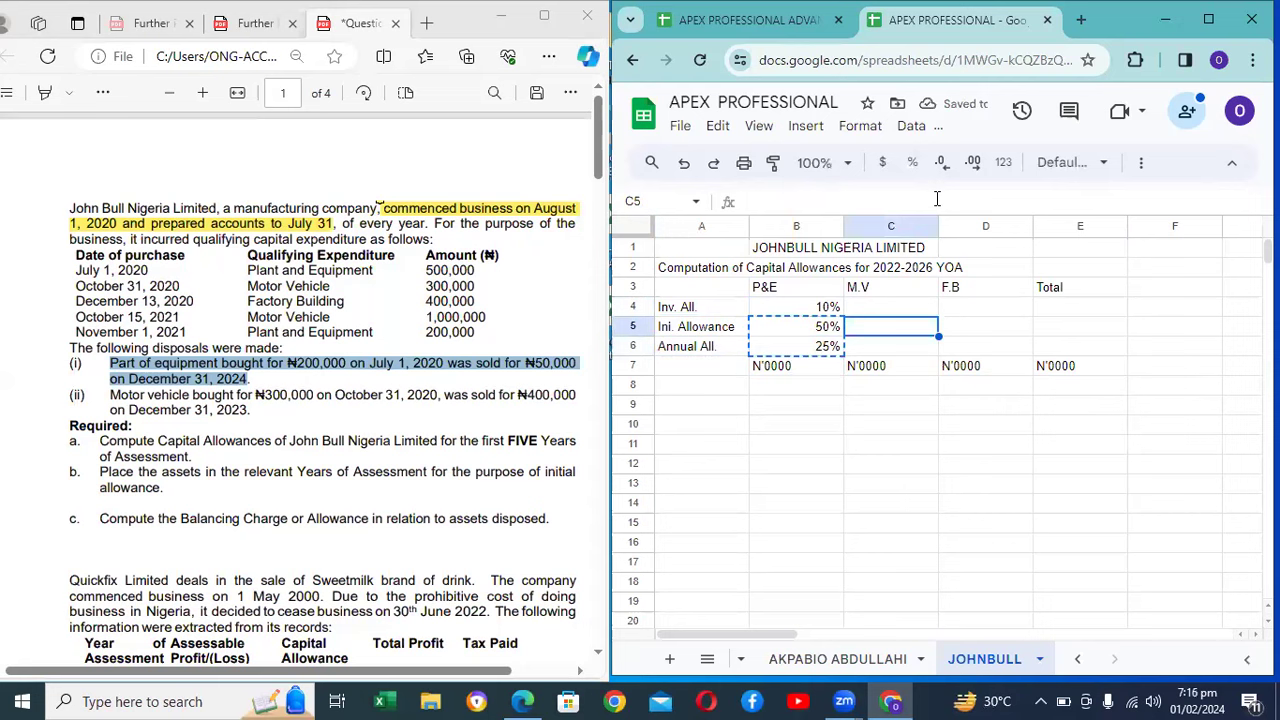
key("ctrl+v")
Step: Enter the F.B rates of 15% initial allowance in D5 and 10% annual allowance in D6
key("Right")
type("15%")
key("Return")
type("10%")
key("Return")
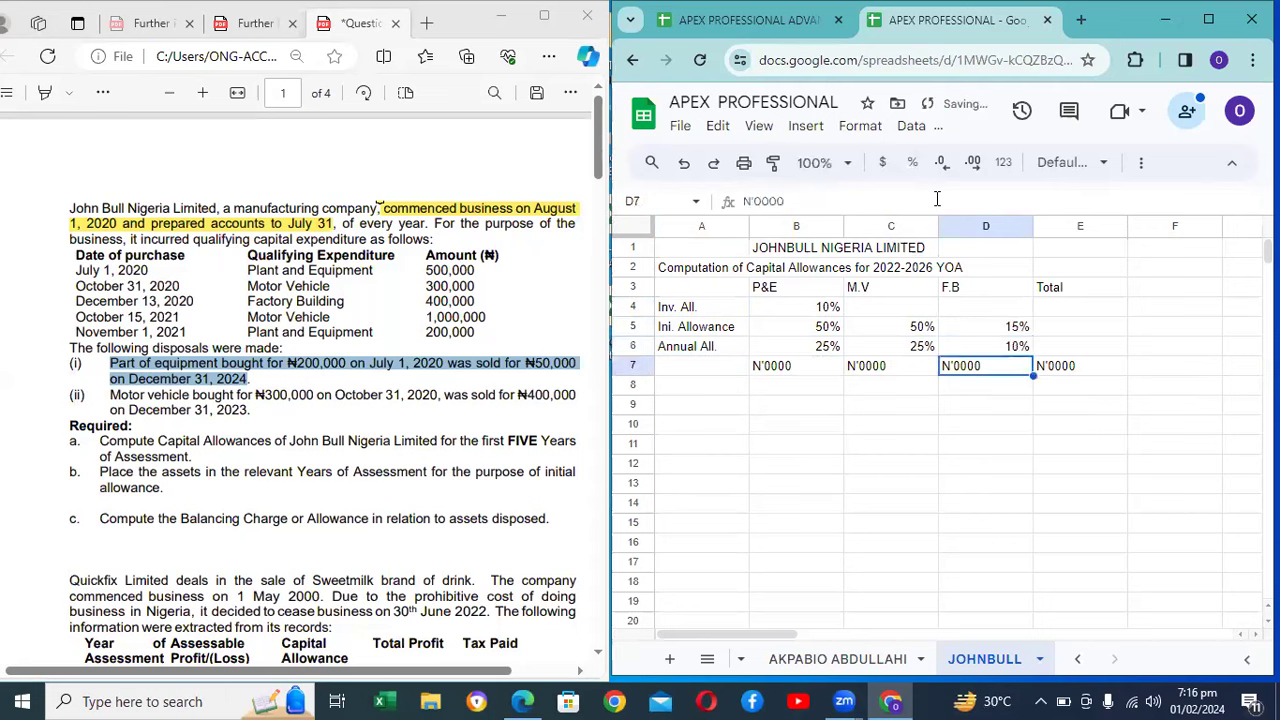
Step: Enter the row label "Cost" in cell A8, beneath the allowance rates
key("Left")
key("Left")
key("Left")
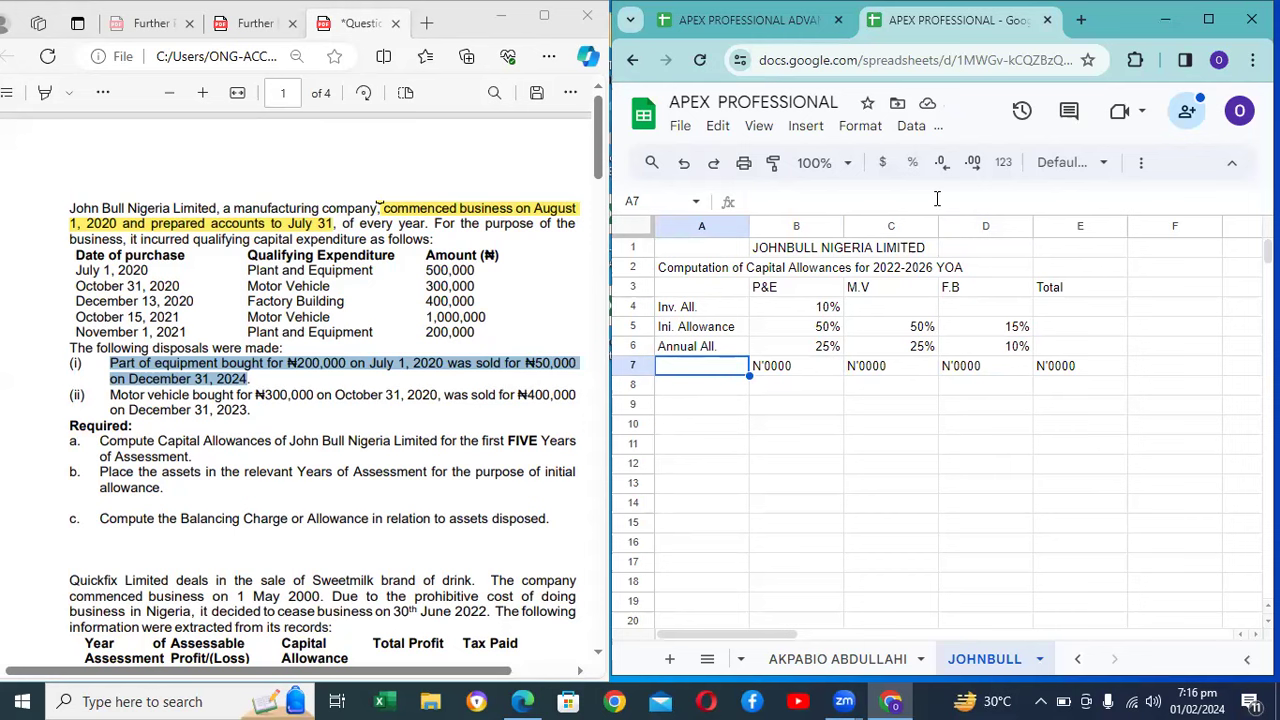
key("Down")
type("Cost")
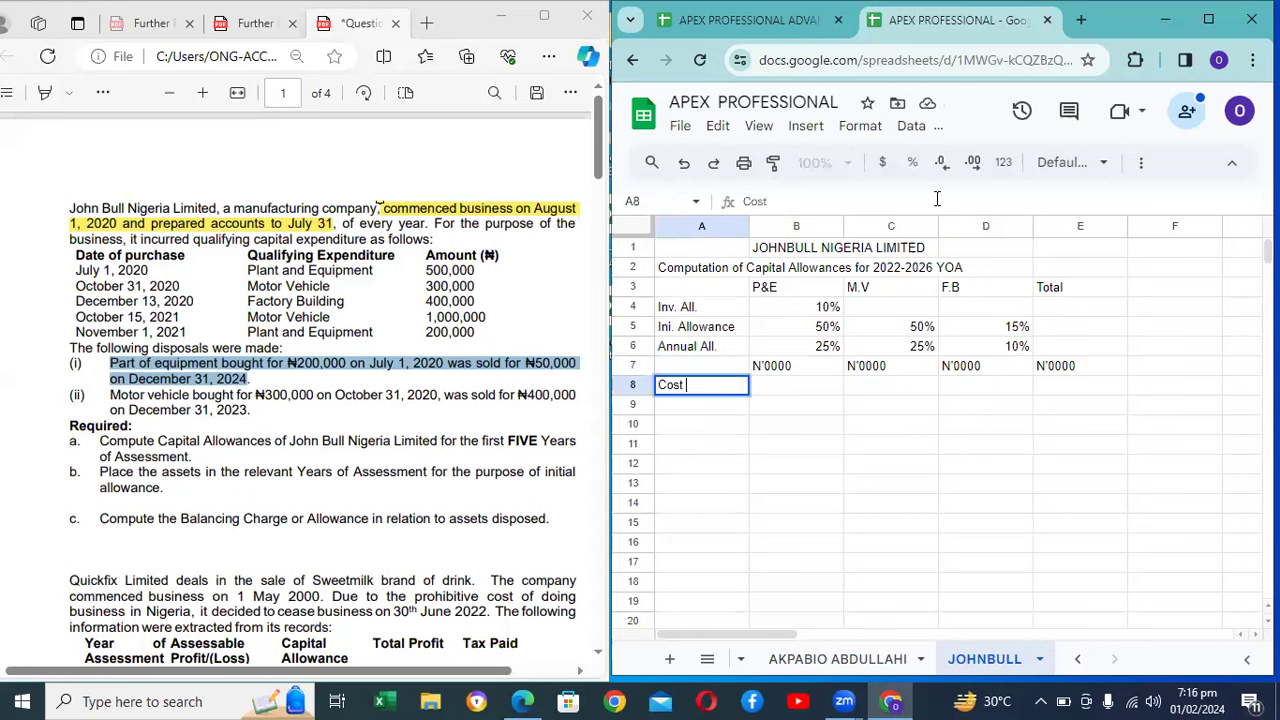
key("Tab")
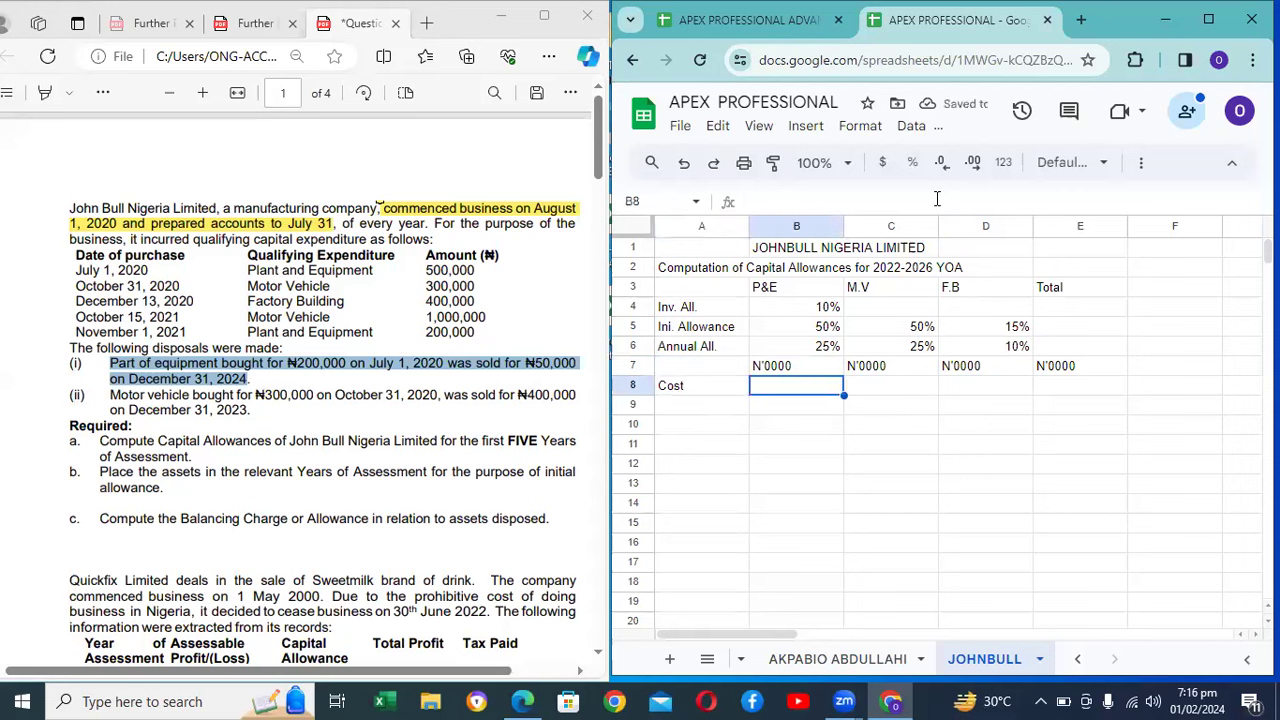
Step: Correct the currency headings in cells B7, C7, D7 and E7 to read N'000
key("Up")
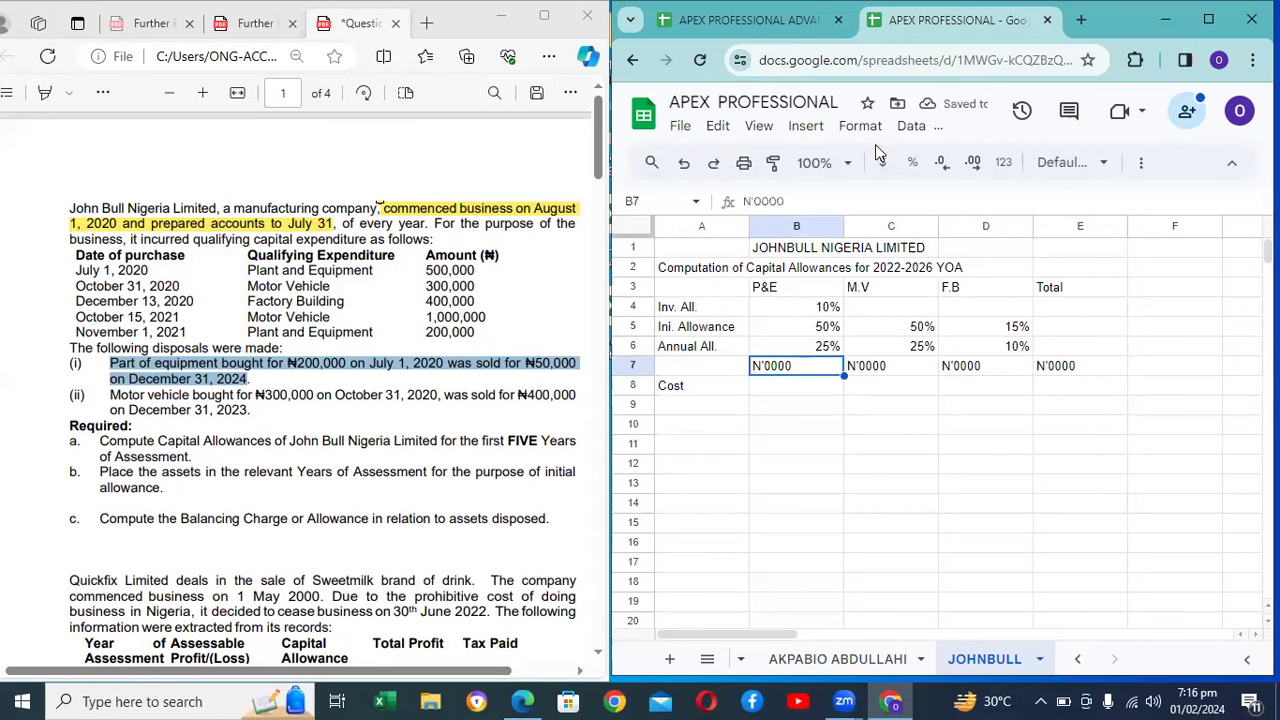
left_click(813, 193)
key("BackSpace")
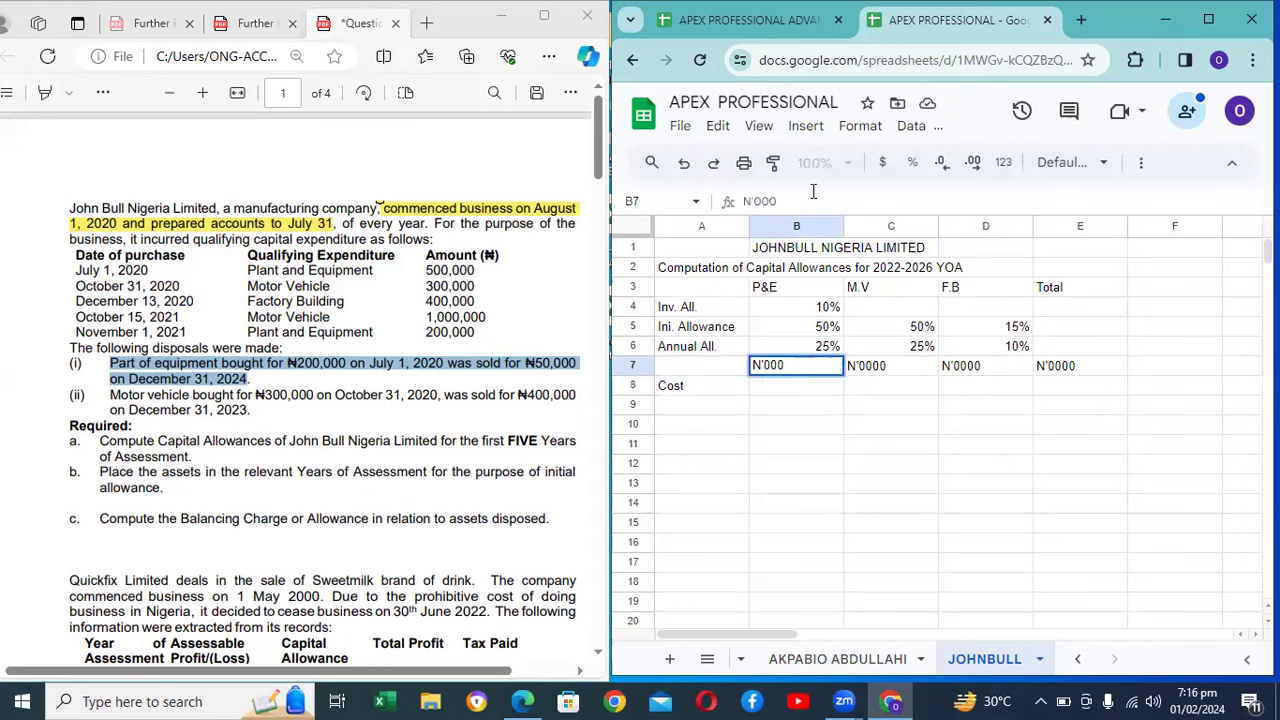
key("Tab")
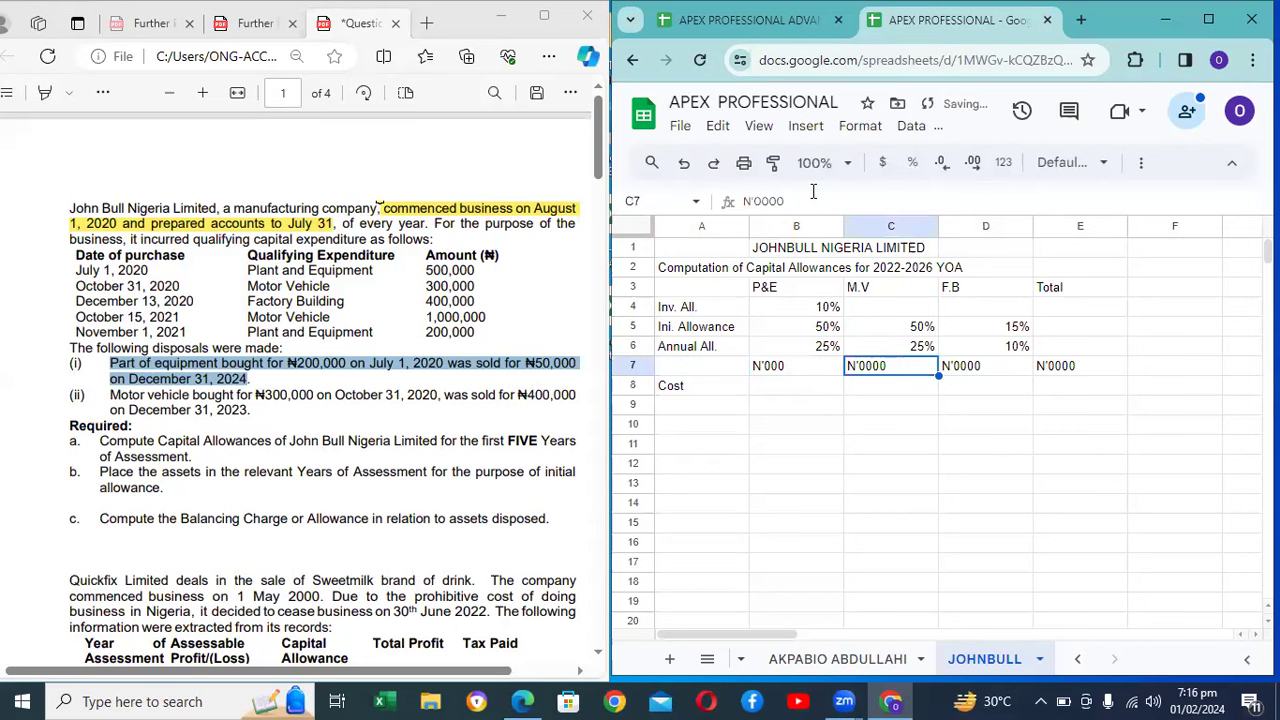
left_click(813, 193)
key("BackSpace")
key("Tab")
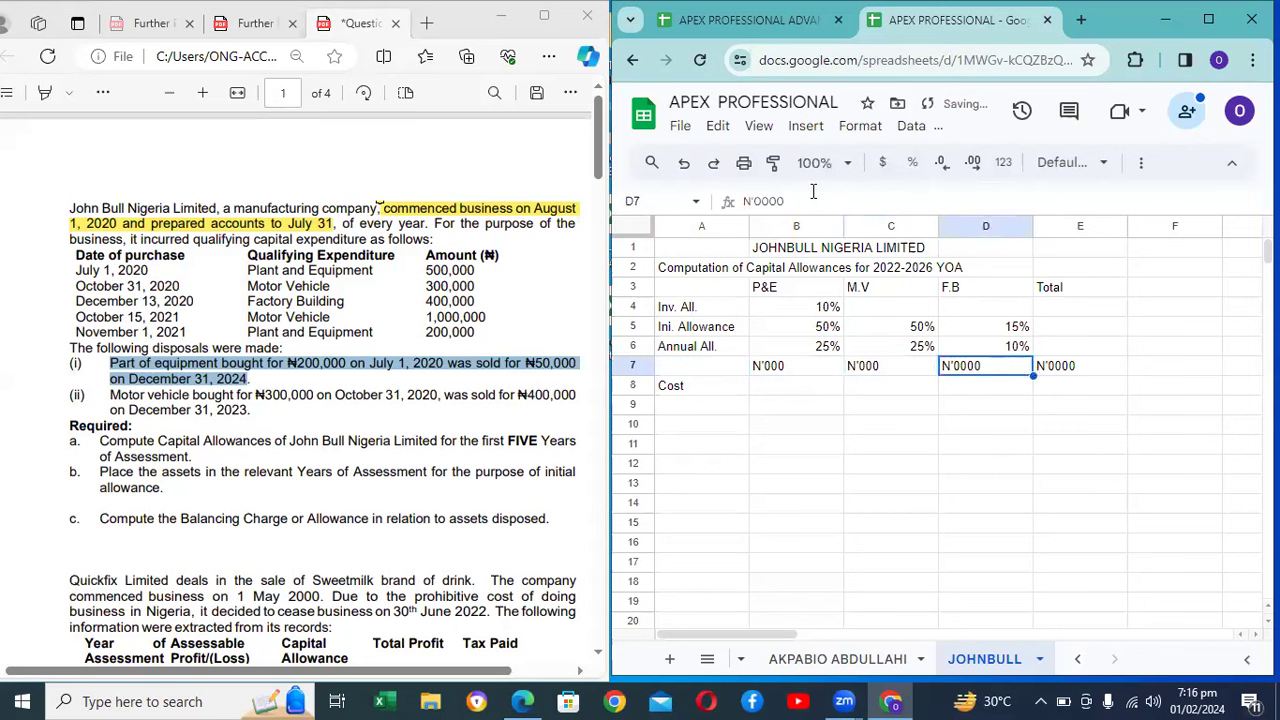
left_click(800, 199)
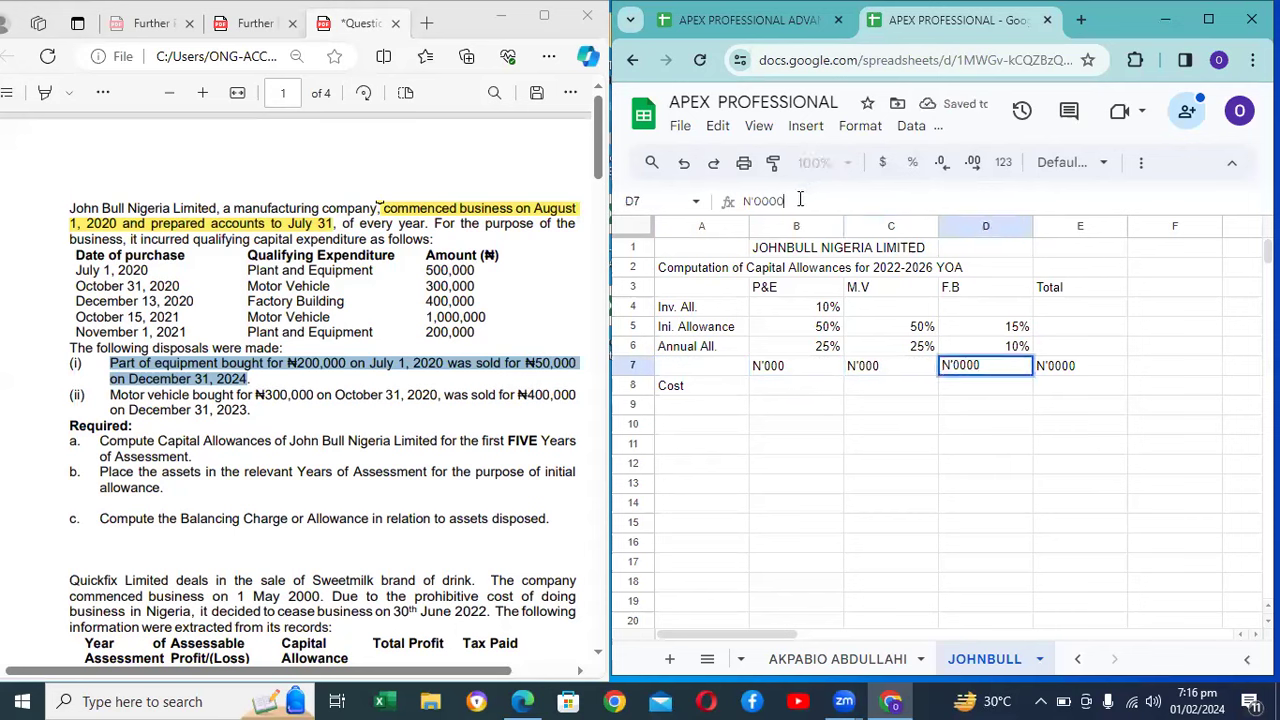
key("BackSpace")
key("Tab")
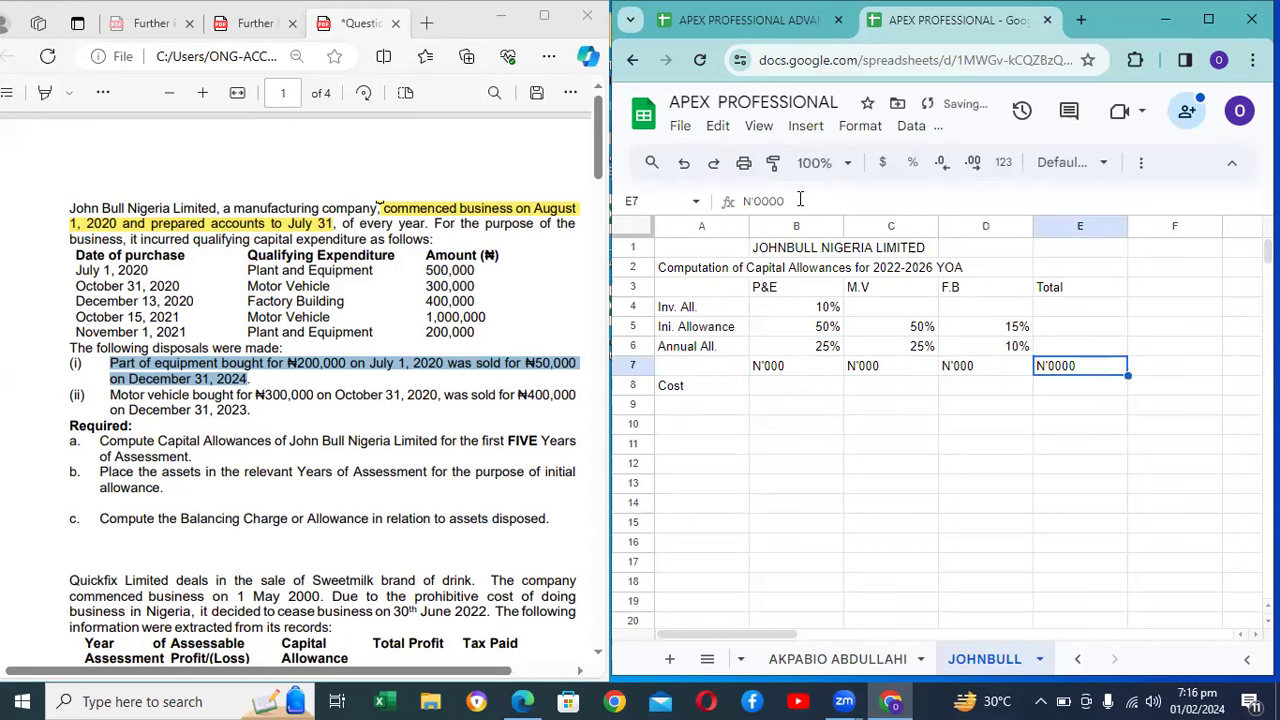
left_click(800, 199)
key("BackSpace")
key("Return")
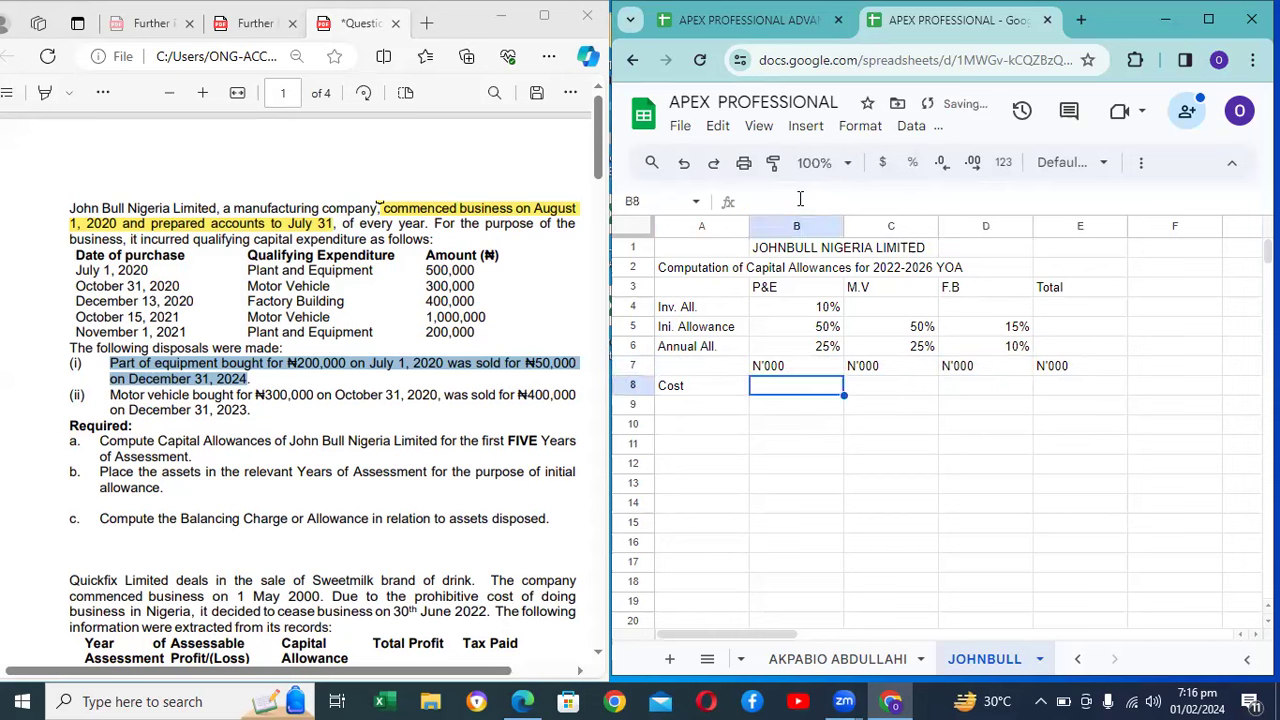
Step: Enter the year heading "2022YOA" in cell A7, above the Cost label
key("Left")
key("Up")
type("2")
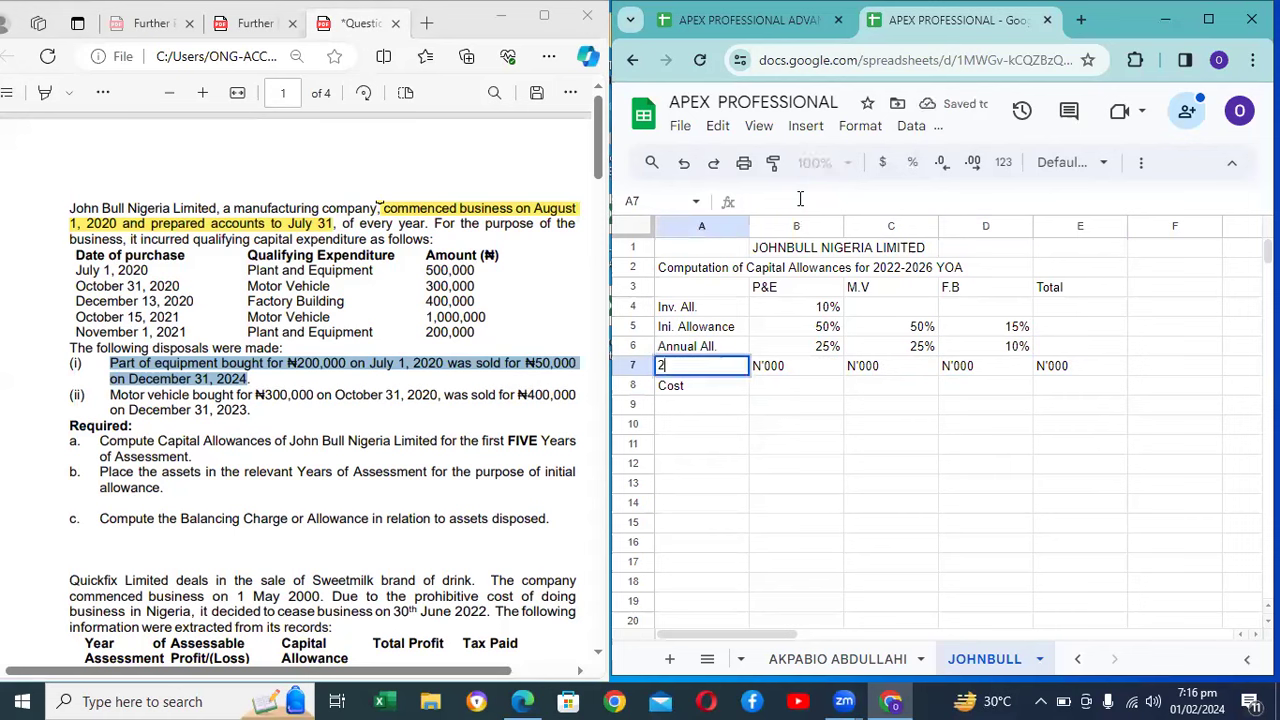
type("022YOA")
key("Return")
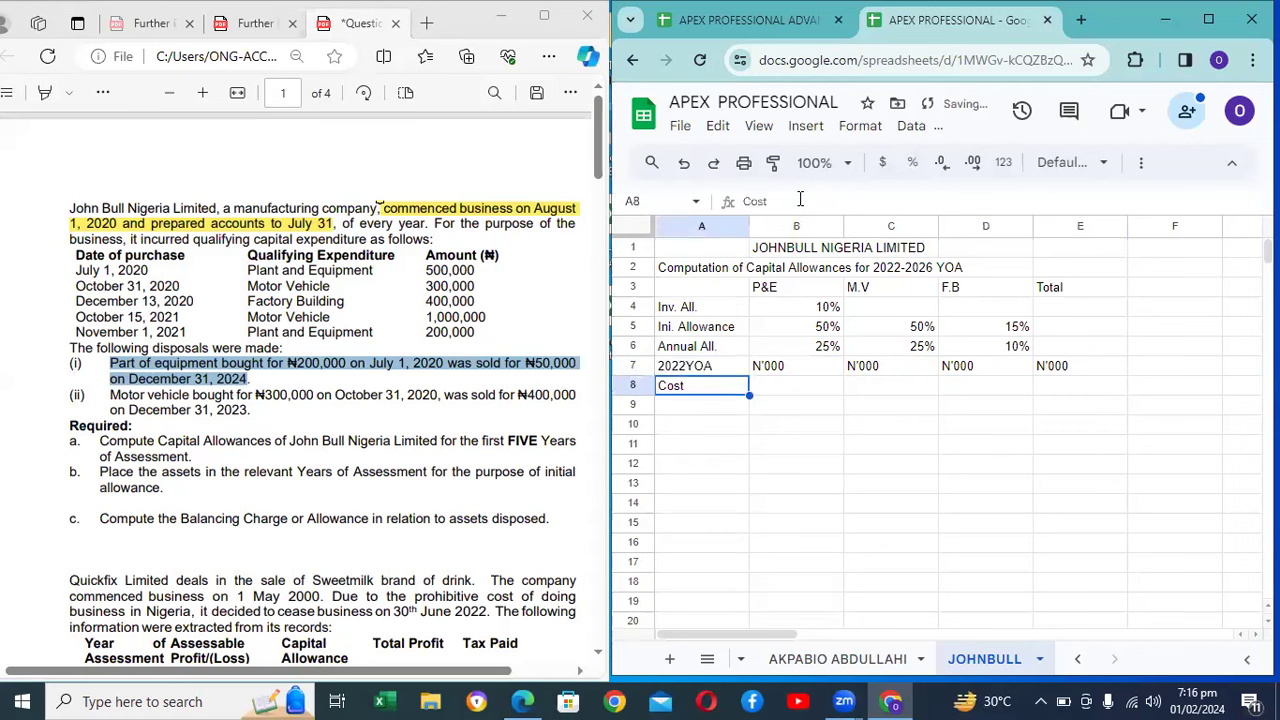
Step: Review the basis-period and QCE allocation working in rows 50 to 57 for the assets allocated to 2022, and return to cell B8
key("Up")
key("Right")
key("Down")
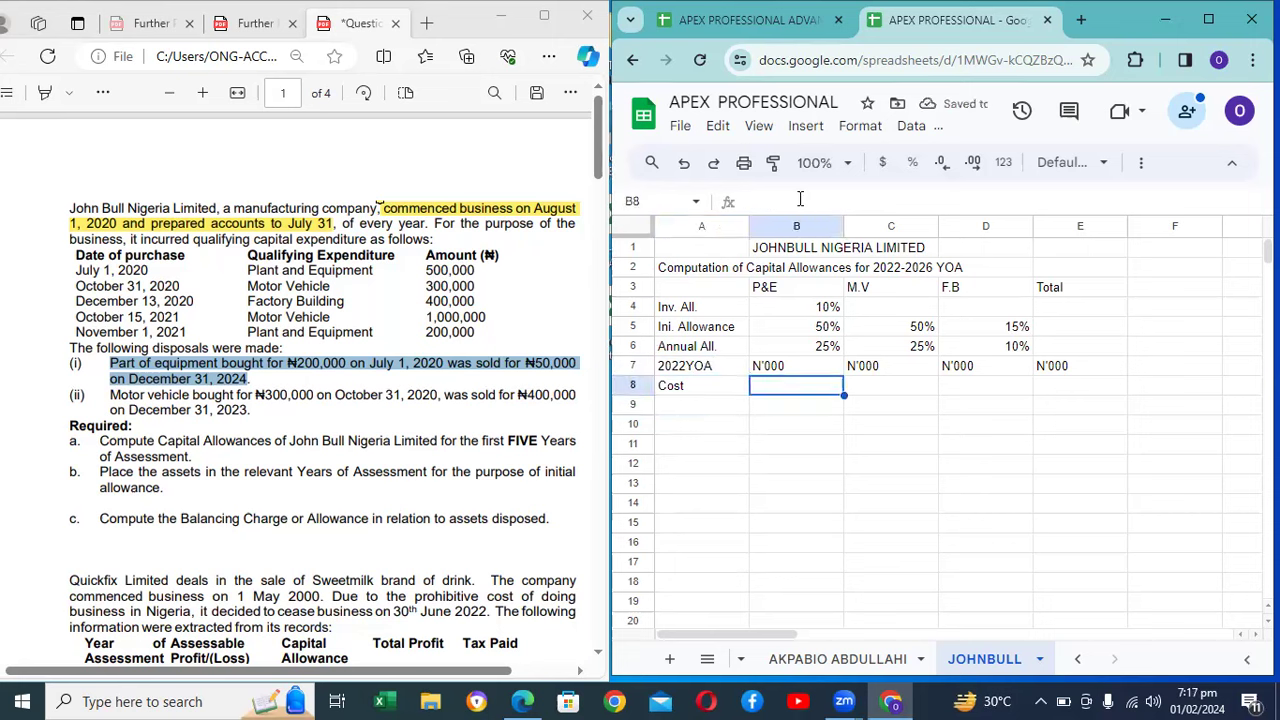
key("Down")
key("Down")
key("Down")
key("Down")
key("Down")
key("Down")
key("Down")
key("Down")
key("Down")
key("Down")
key("Down")
key("Down")
key("Down")
key("Down")
key("Down")
key("Down")
key("Down")
key("Down")
key("Down")
key("Down")
key("Up")
key("Up")
key("Up")
key("Up")
key("Up")
key("Up")
key("Up")
key("Up")
key("Up")
key("Up")
key("Up")
key("Up")
key("Up")
key("Up")
key("Up")
key("Up")
key("Up")
key("Up")
key("Up")
key("Up")
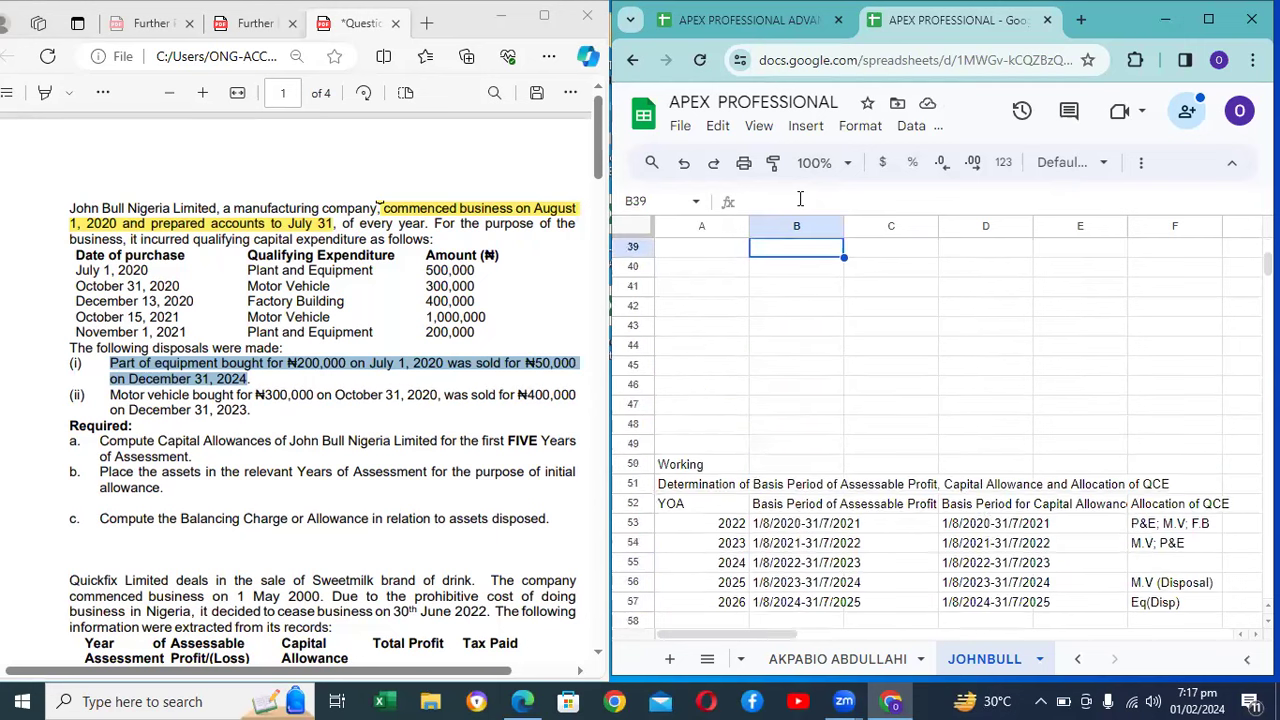
key("Up")
key("Up")
key("Up")
key("Up")
key("Up")
key("Up")
key("Up")
key("Up")
key("Up")
key("Down")
key("Down")
key("Down")
key("Down")
key("Down")
key("Down")
key("Down")
key("Down")
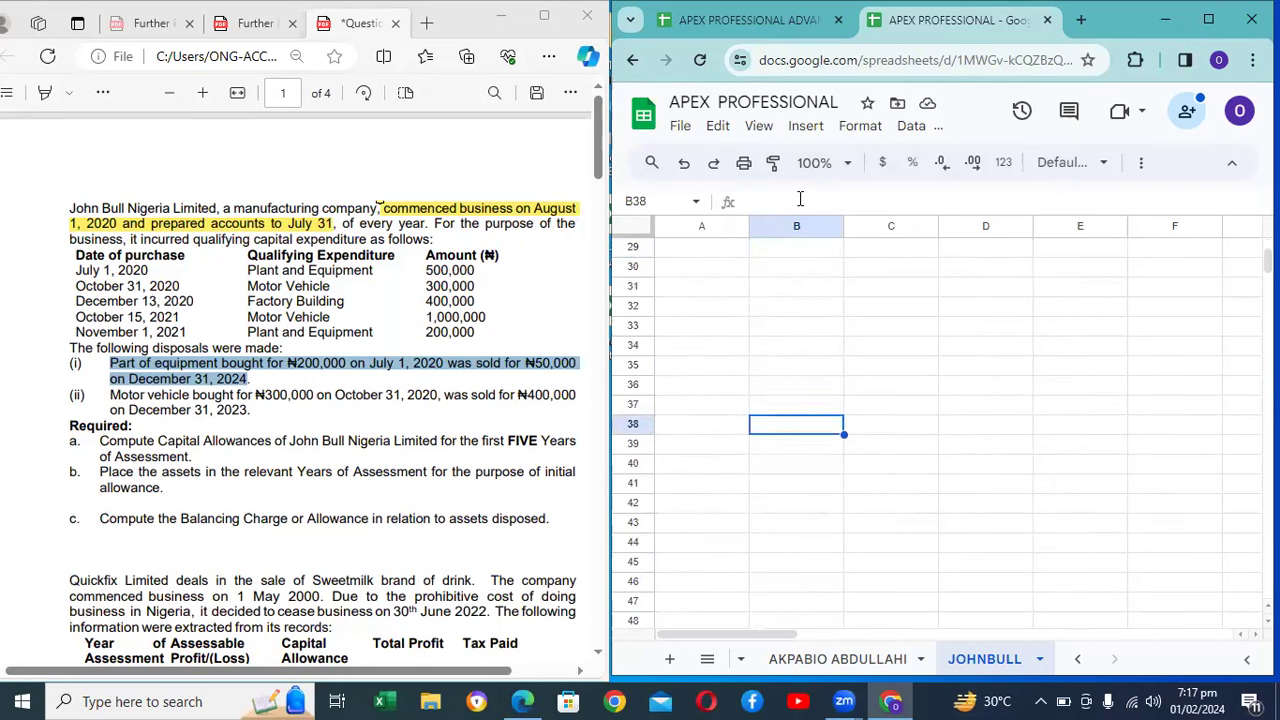
key("Down")
key("Down")
key("Down")
key("Down")
key("Down")
key("Down")
key("Down")
key("Down")
key("Down")
key("Down")
key("Down")
key("Down")
key("Down")
key("Down")
key("Down")
key("Down")
key("Down")
key("Down")
key("Down")
key("Down")
key("Up")
key("Up")
key("Up")
key("Up")
key("Up")
key("Up")
key("Up")
key("Up")
key("Up")
key("Up")
key("Up")
key("Up")
key("Up")
key("Up")
key("Up")
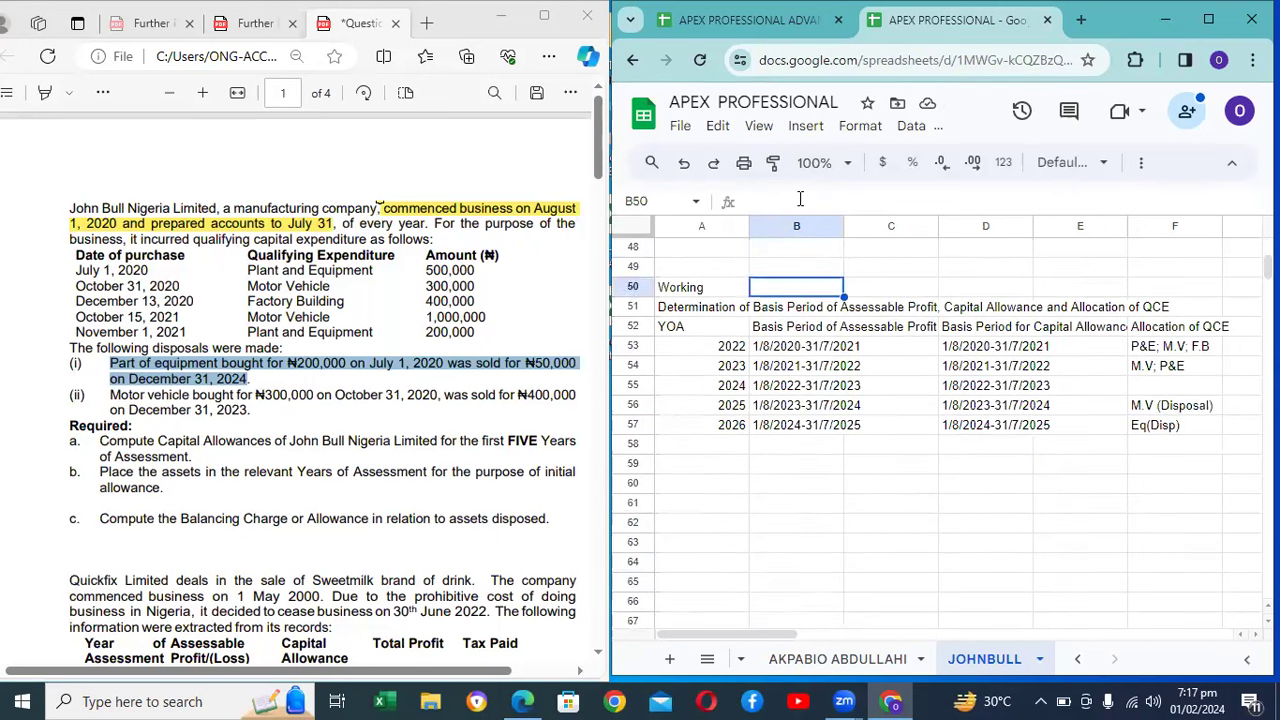
key("Up")
key("Up")
key("Up")
key("Up")
key("Up")
key("Up")
key("Up")
key("Up")
key("Up")
key("Up")
key("Up")
key("Up")
key("Up")
key("Up")
key("Up")
key("Up")
key("Up")
key("Up")
key("Up")
key("Up")
key("Down")
key("Down")
key("Down")
key("Down")
key("Down")
key("Down")
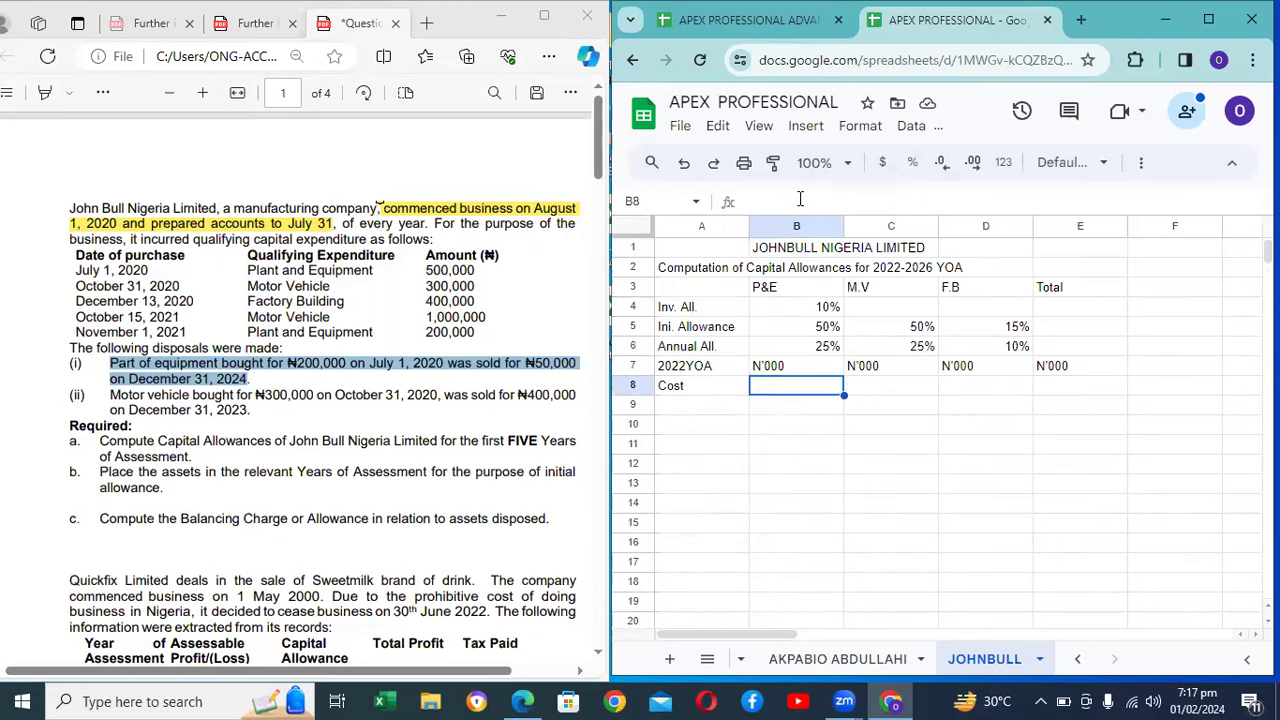
Step: Enter the 2022 costs in row 8: 500 for P&E, 300 for M.V and 400 for F.B
type("500")
key("Tab")
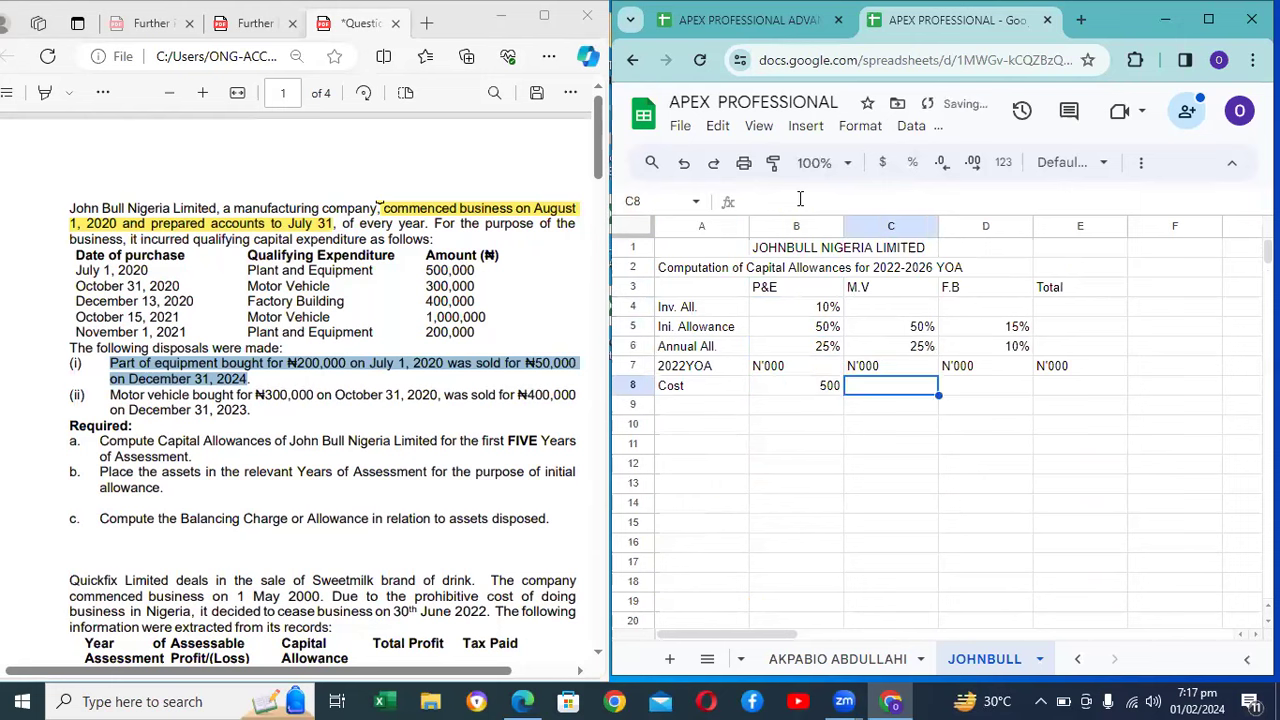
type("300")
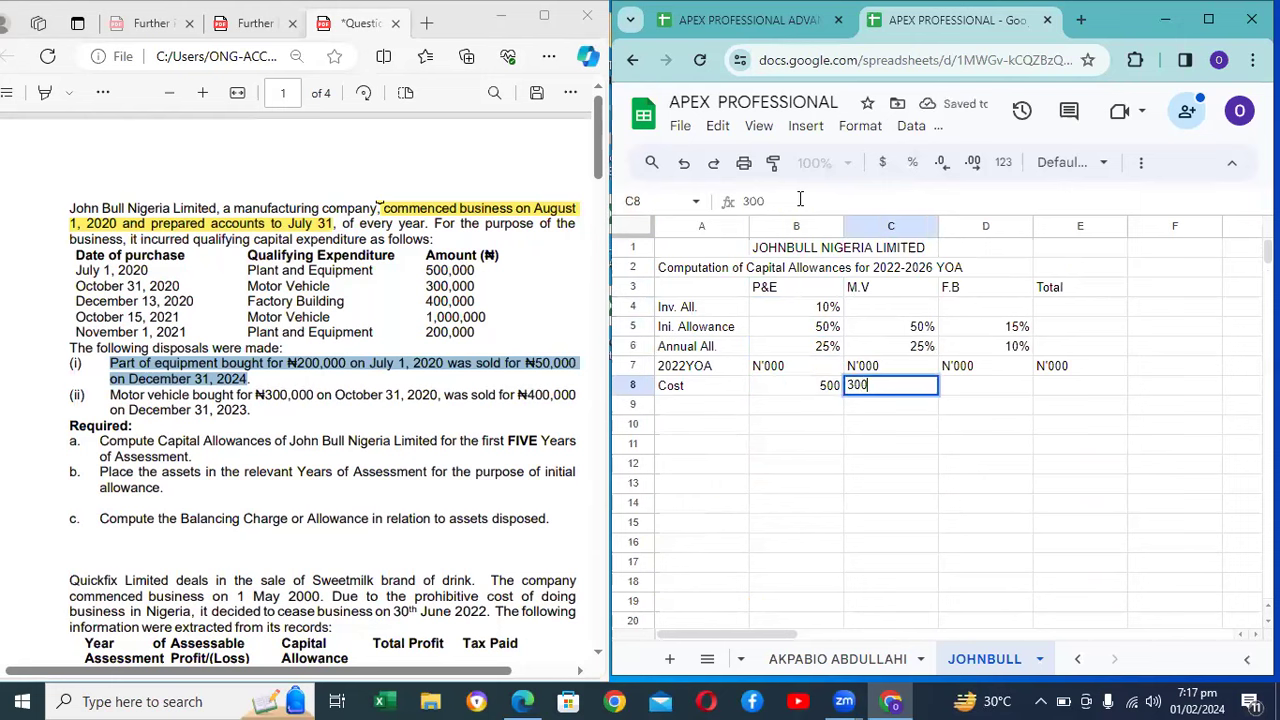
key("Tab")
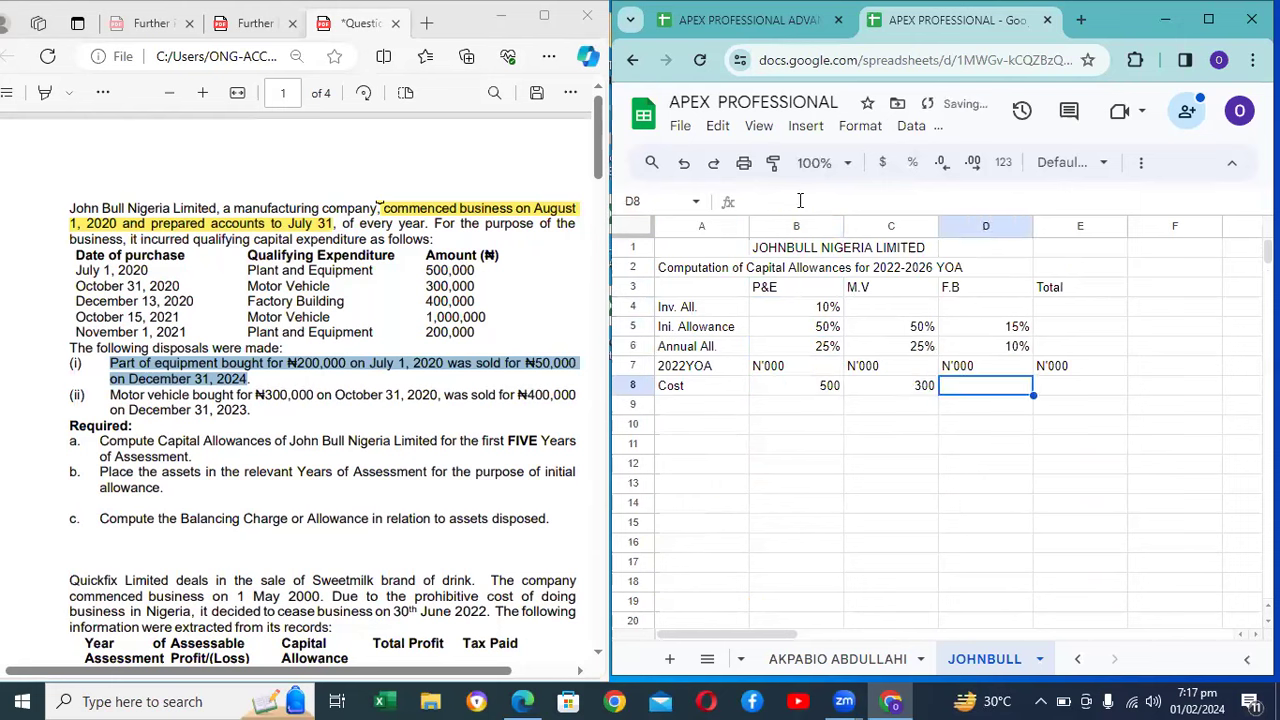
type("400")
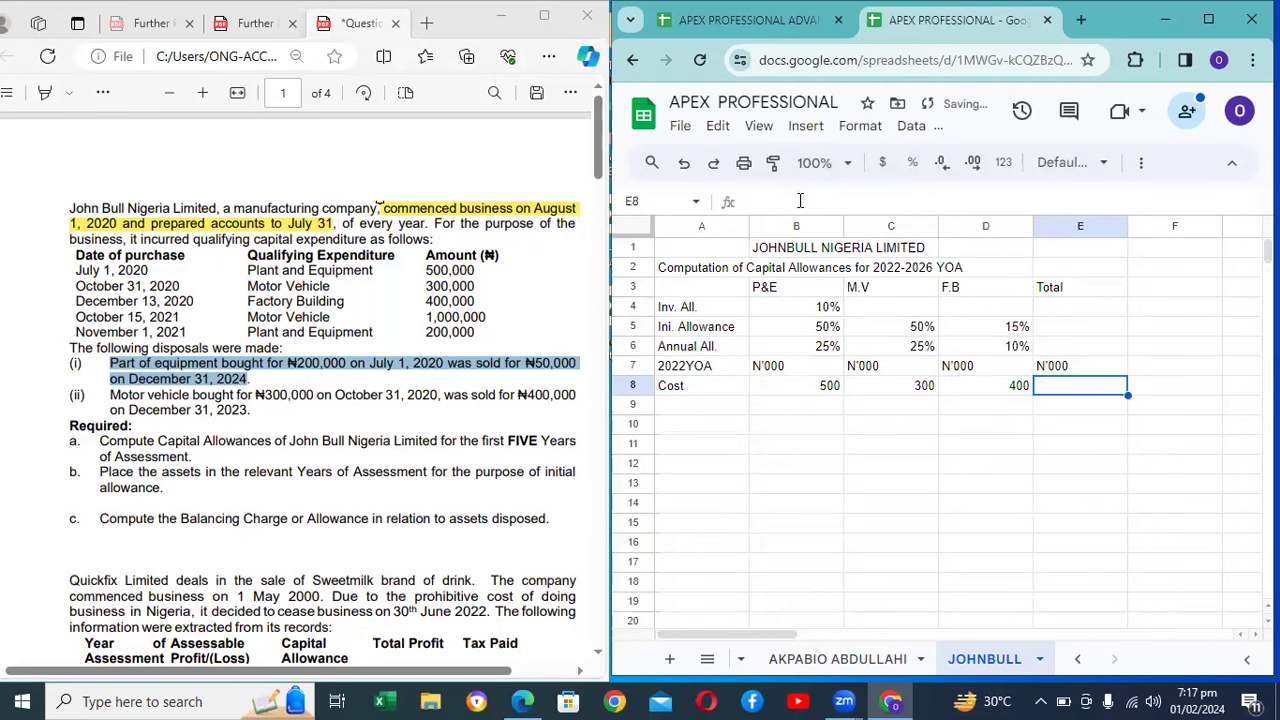
key("Return")
Step: Label cell A9, below the Cost label, as "Inv. All"
key("Left")
key("Left")
key("Left")
key("Left")
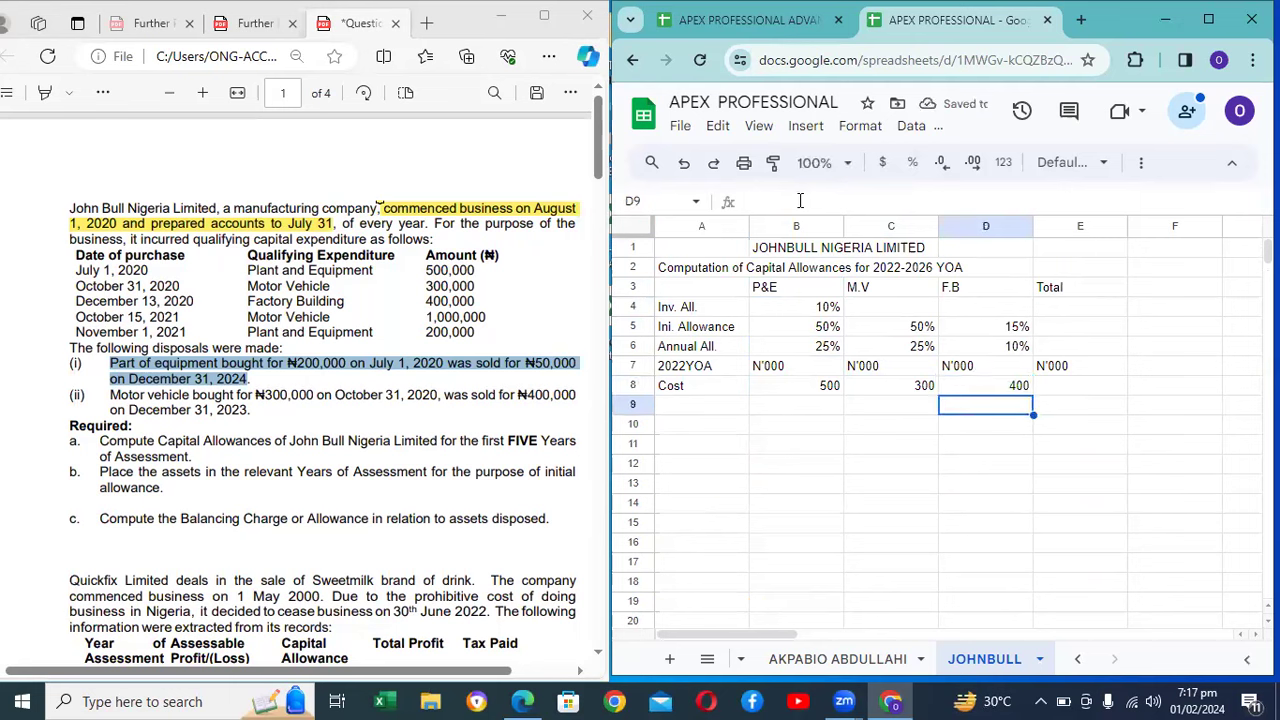
type("IA")
key("BackSpace")
key("BackSpace")
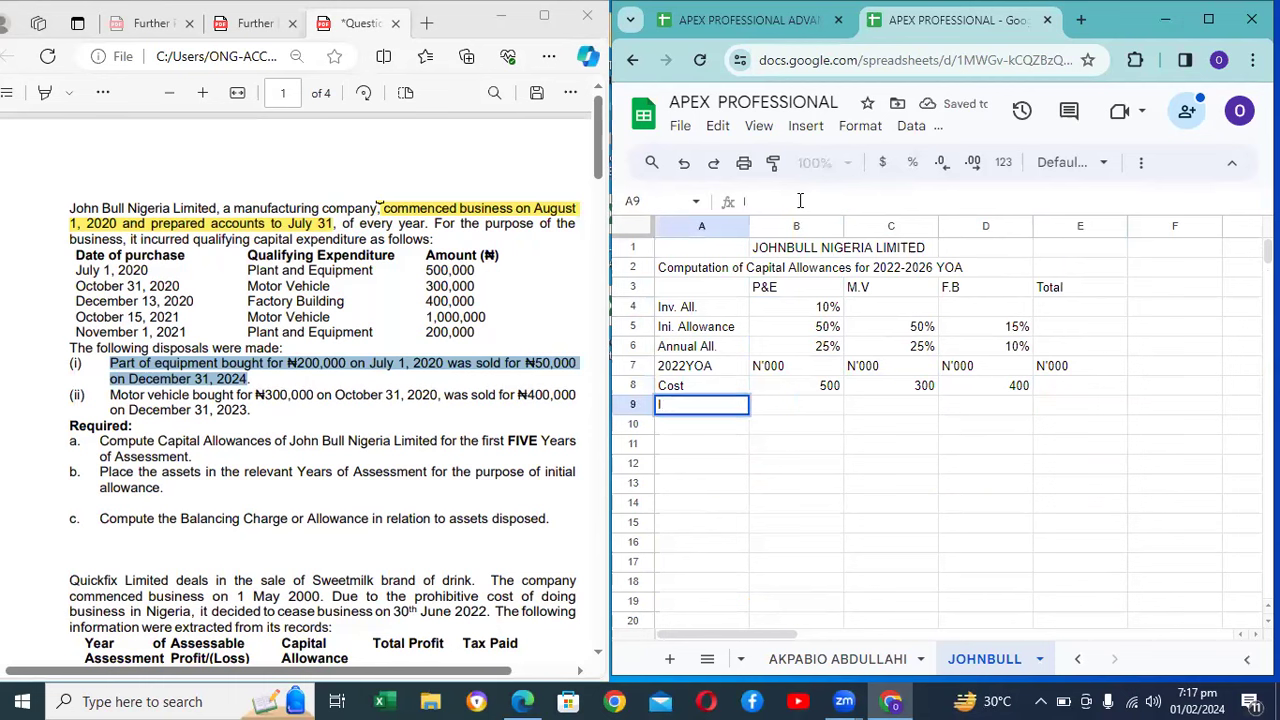
type("Inv. Allo")
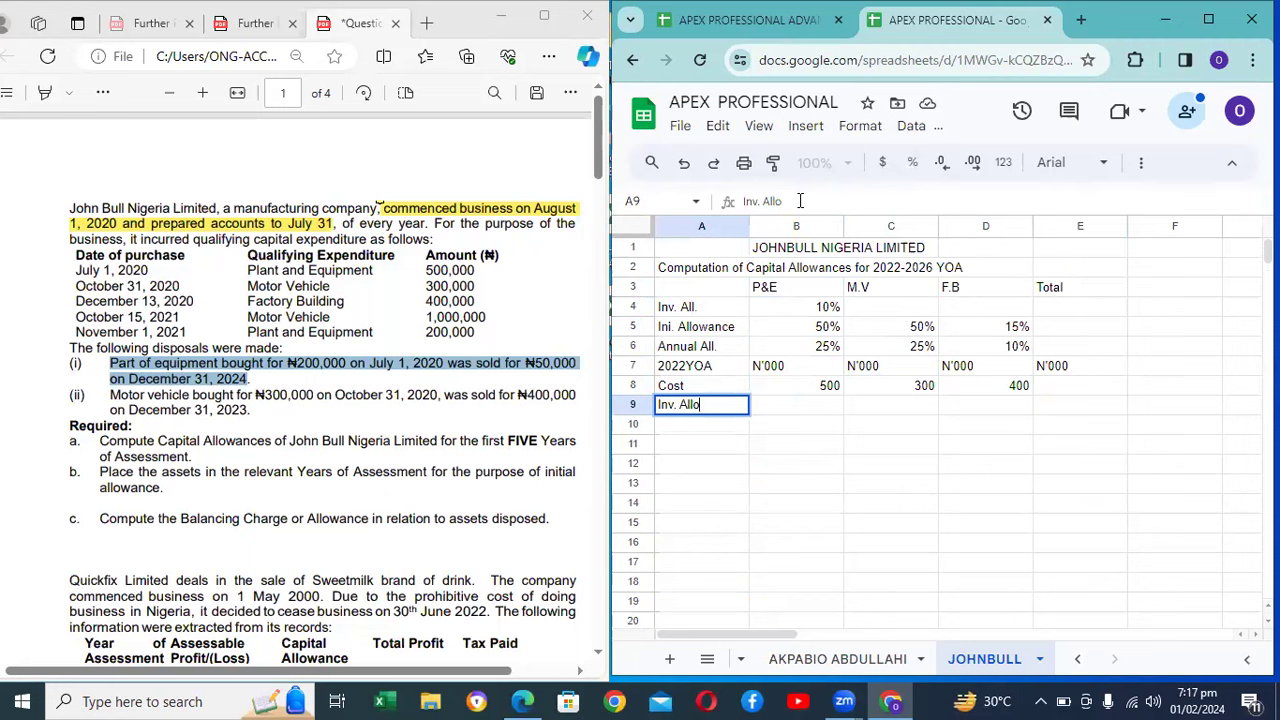
key("Tab")
Step: Compute the P&E investment allowance in the Total column, cell E9, with the formula =B8*-10%
key("Tab")
key("Tab")
key("Tab")
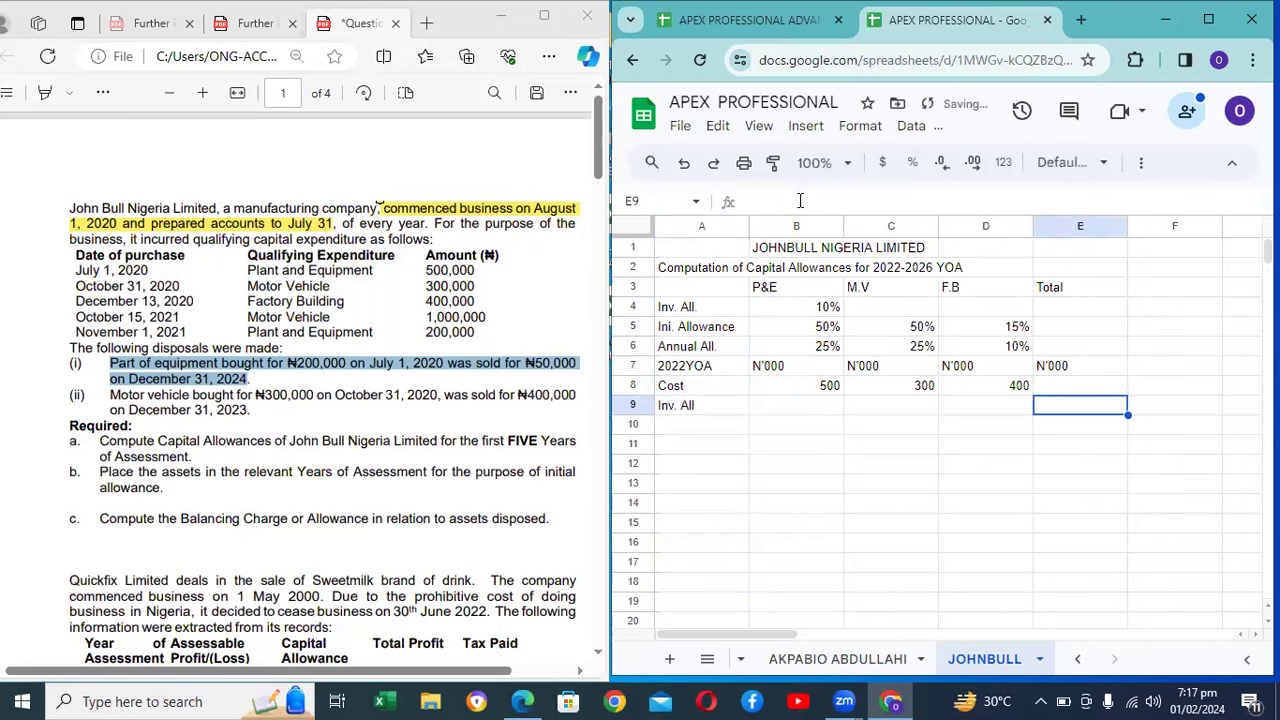
type("-50")
key("BackSpace")
key("BackSpace")
key("BackSpace")
type("=")
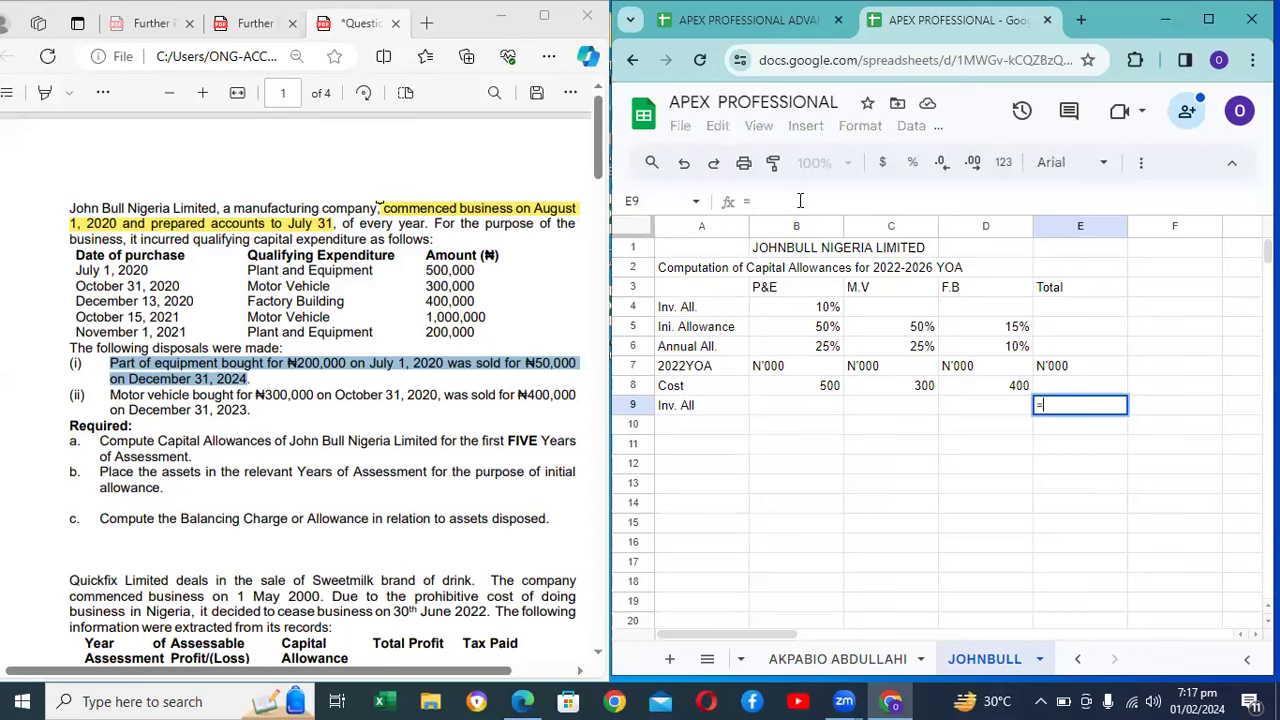
key("Left")
key("Left")
key("Left")
key("Left")
key("Right")
key("Up")
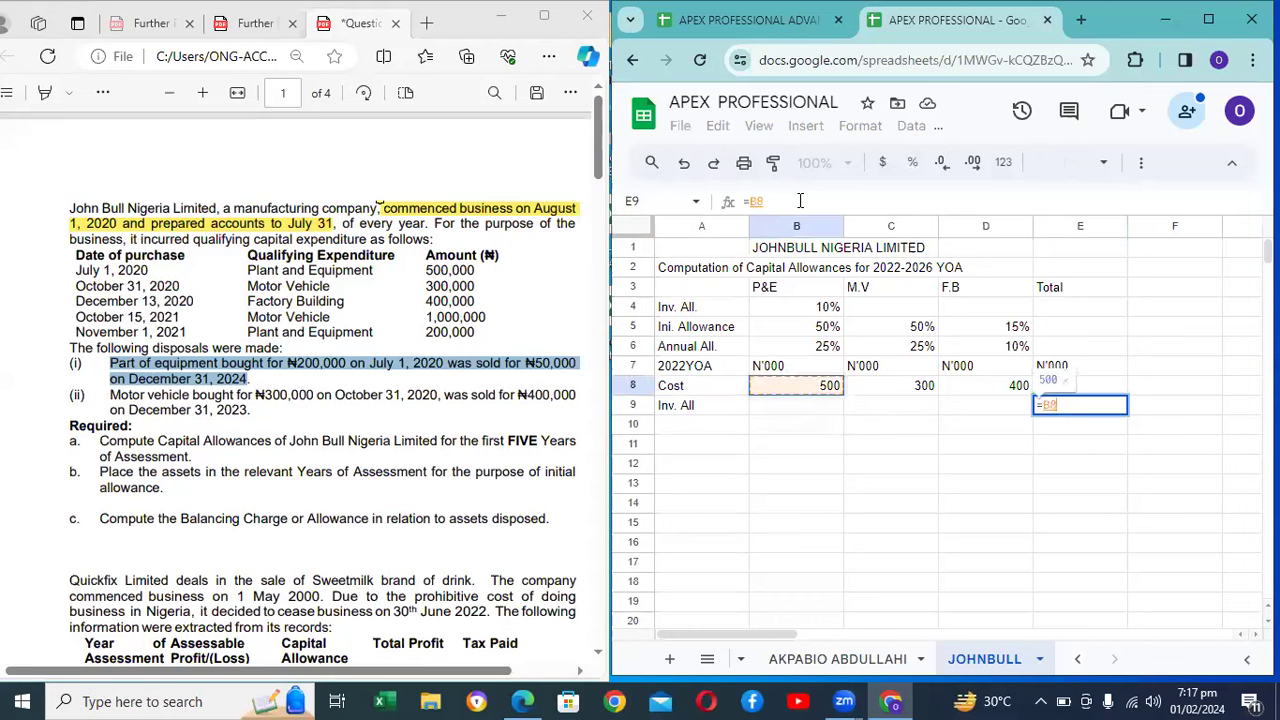
type("*")
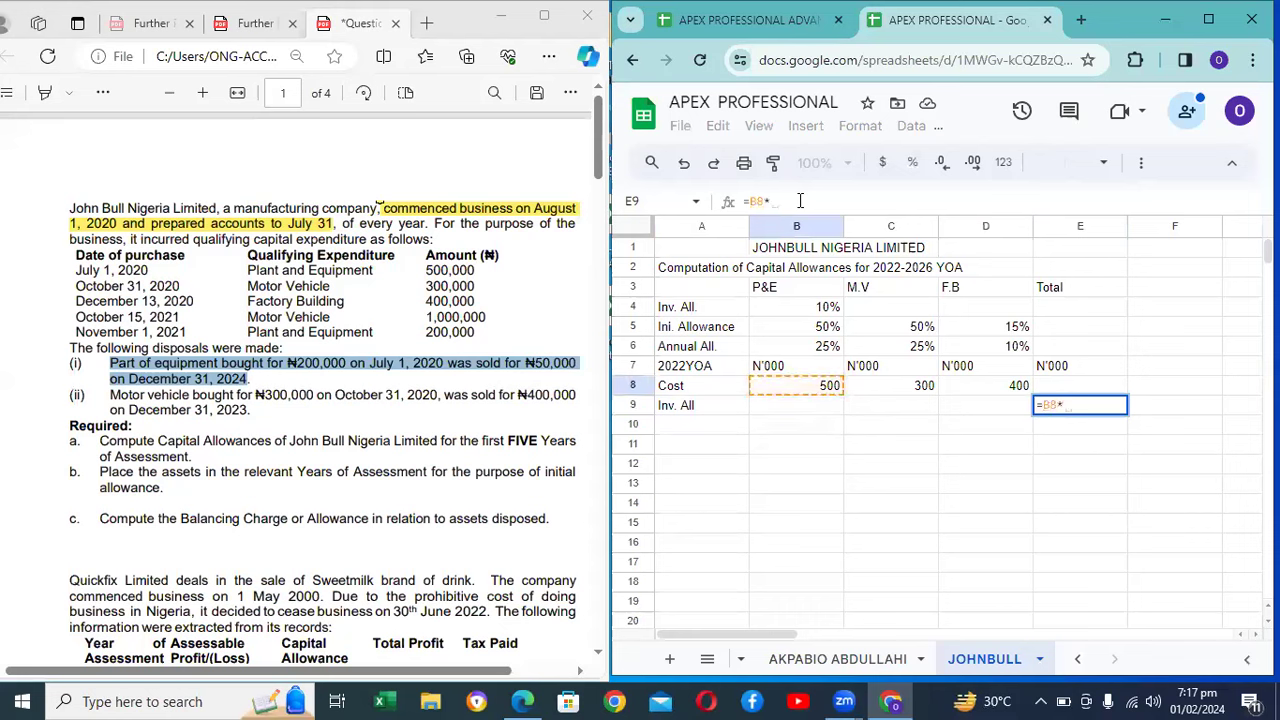
type("-10%")
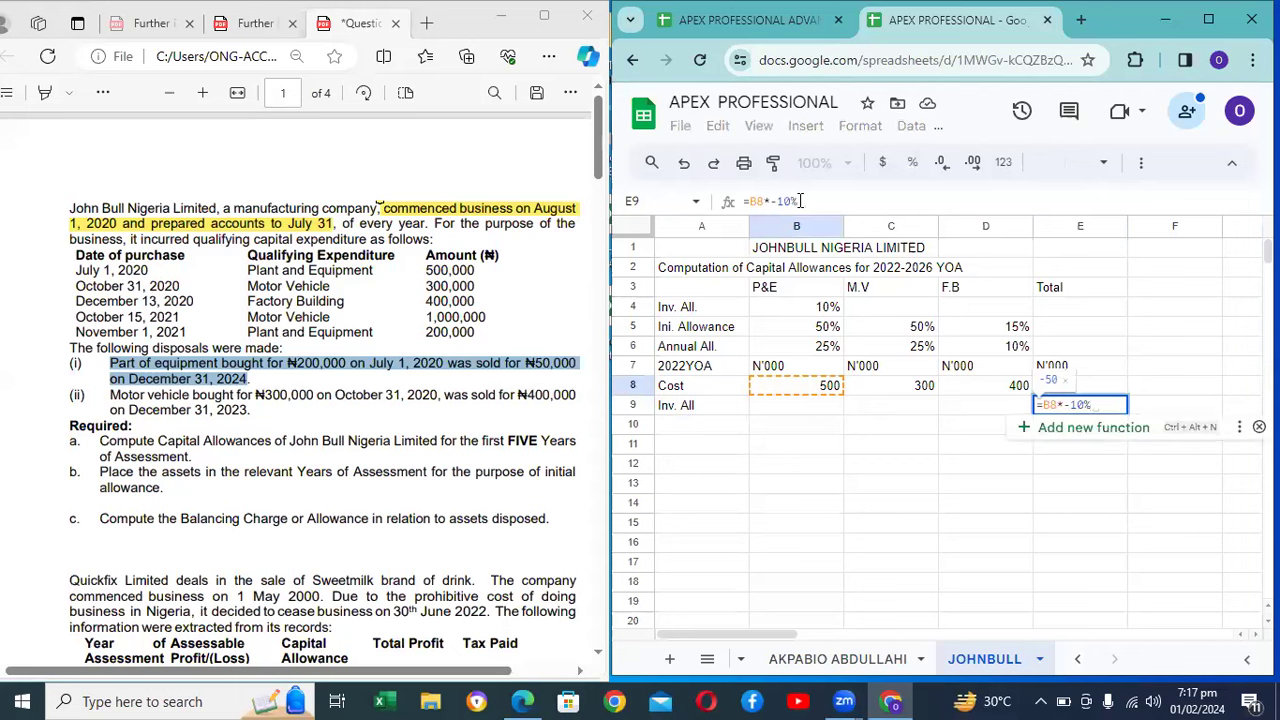
key("Return")
Step: Apply the Financial number format to the range B8:F49
key("Up")
key("Up")
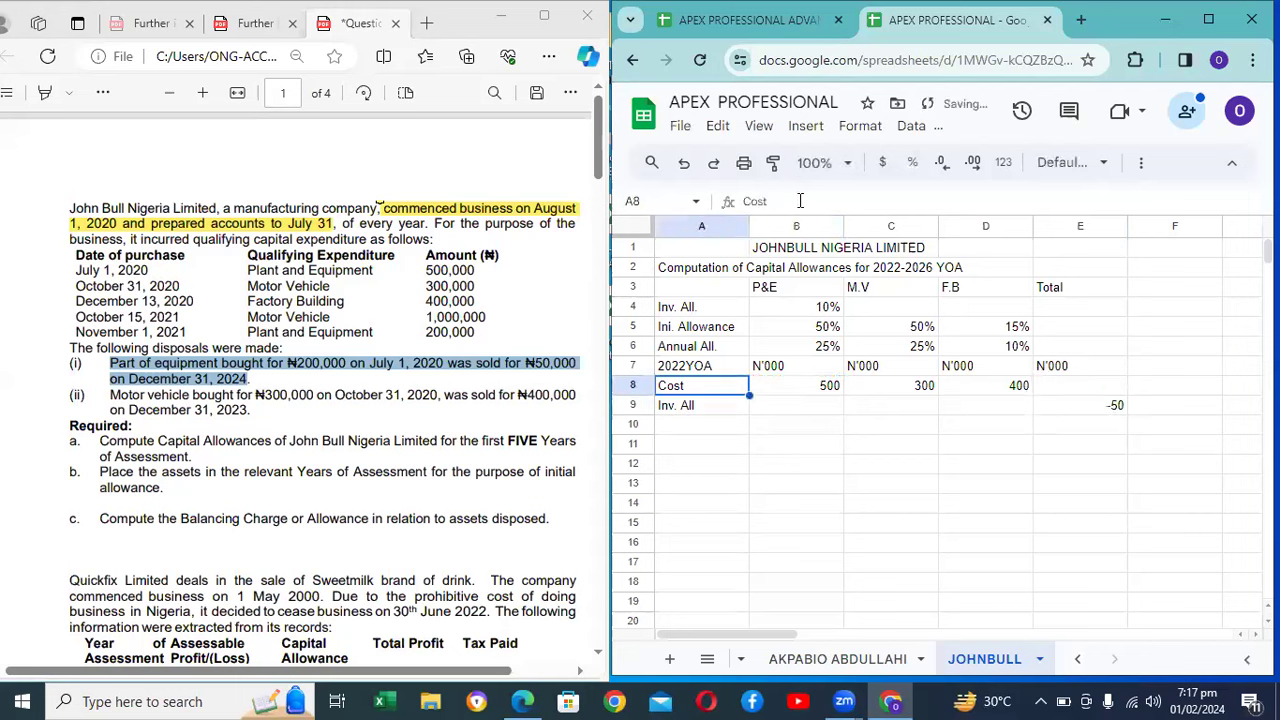
key("Right")
key("shift+Down")
key("shift+Right")
key("shift+Right")
key("shift+Right")
key("shift+Right")
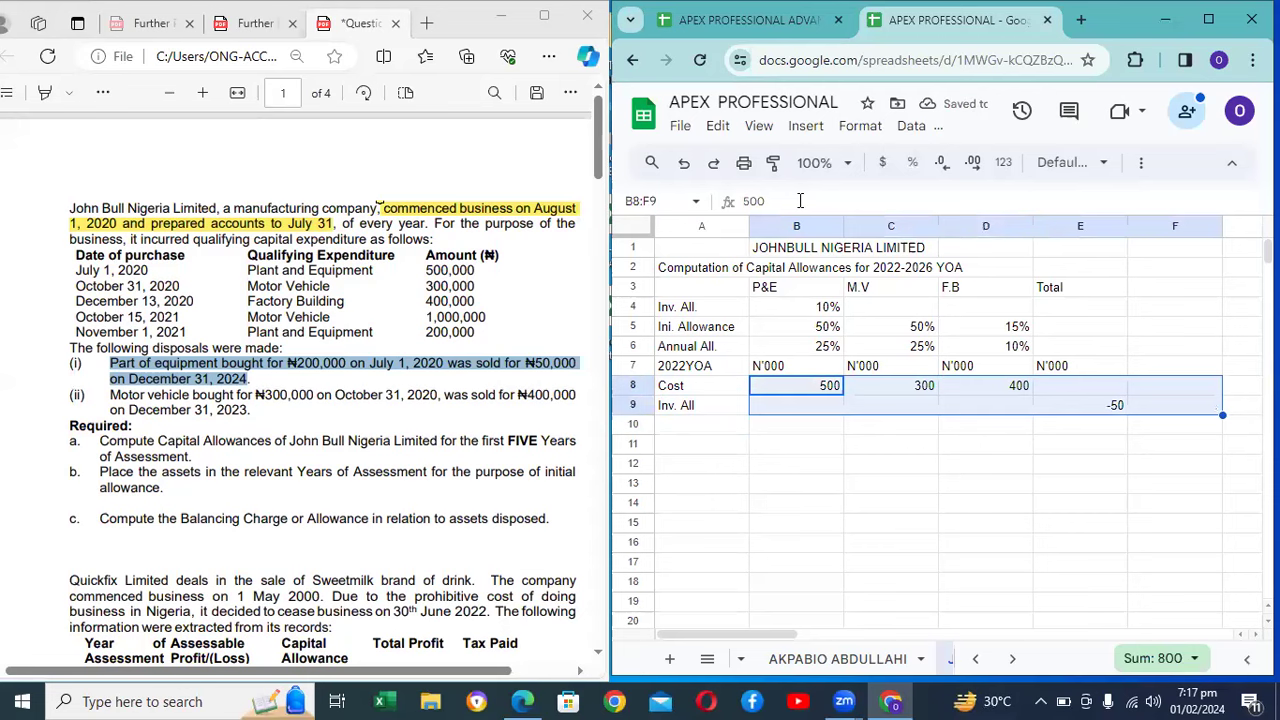
key("shift+Down")
key("shift+Down")
key("shift+Down")
key("shift+Down")
key("shift+Down")
key("shift+Down")
key("shift+Down")
key("shift+Down")
key("shift+Down")
key("shift+Down")
key("shift+Down")
key("shift+Down")
key("shift+Down")
key("shift+Down")
key("shift+Down")
key("shift+Down")
key("shift+Down")
key("shift+Down")
key("shift+Down")
key("shift+Down")
key("shift+Down")
key("shift+Down")
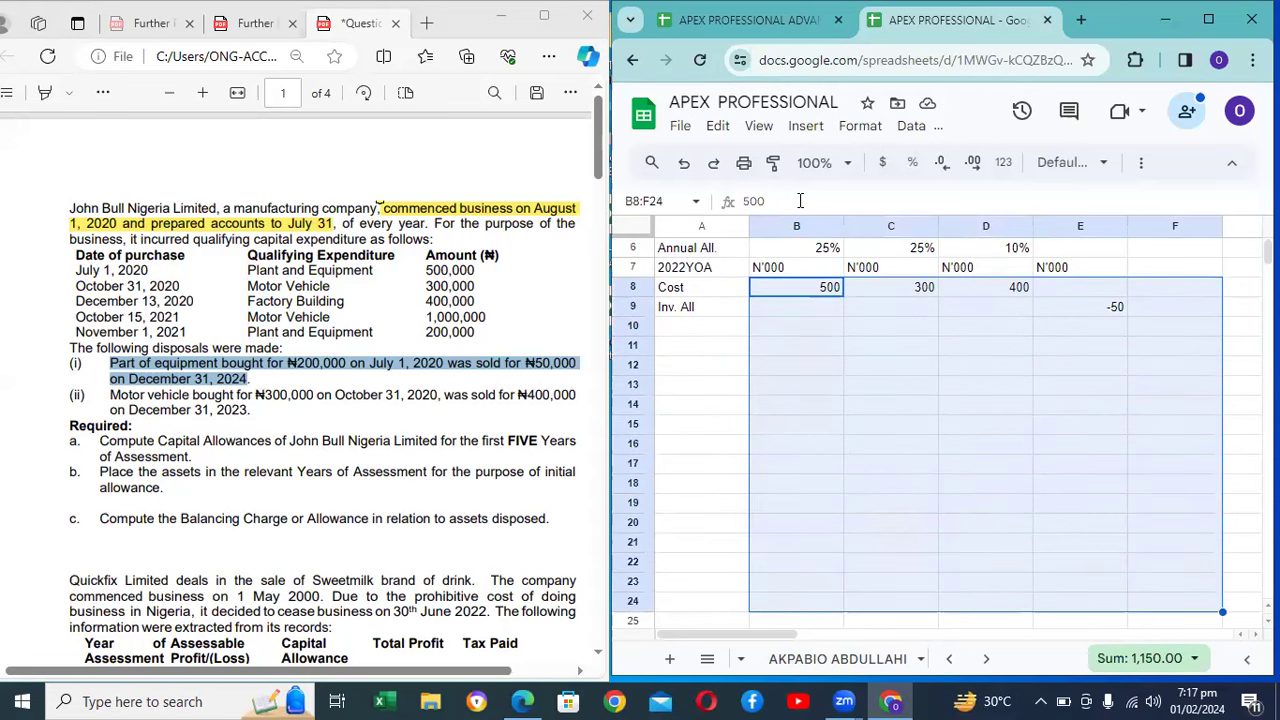
key("shift+Down")
key("shift+Down")
key("shift+Down")
key("shift+Down")
key("shift+Down")
key("shift+Down")
key("shift+Down")
key("shift+Down")
key("shift+Down")
key("shift+Down")
key("shift+Down")
key("shift+Down")
key("shift+Down")
key("shift+Down")
key("shift+Down")
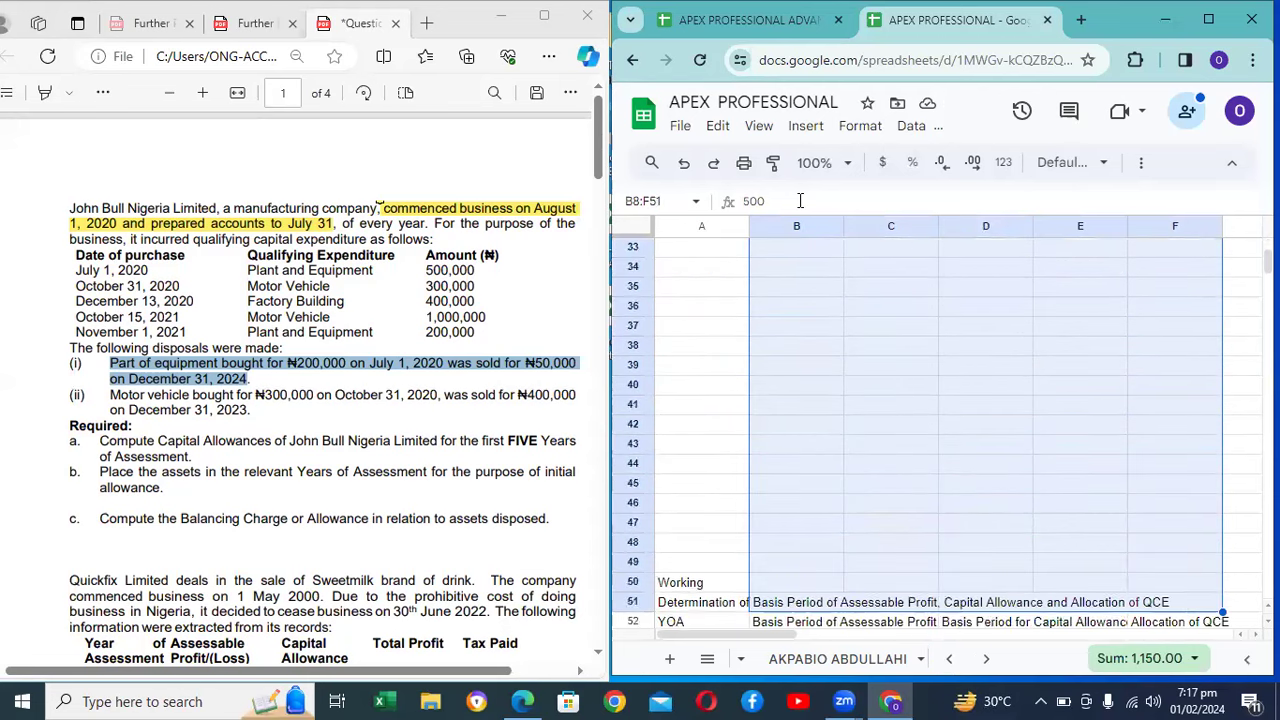
key("shift+Up")
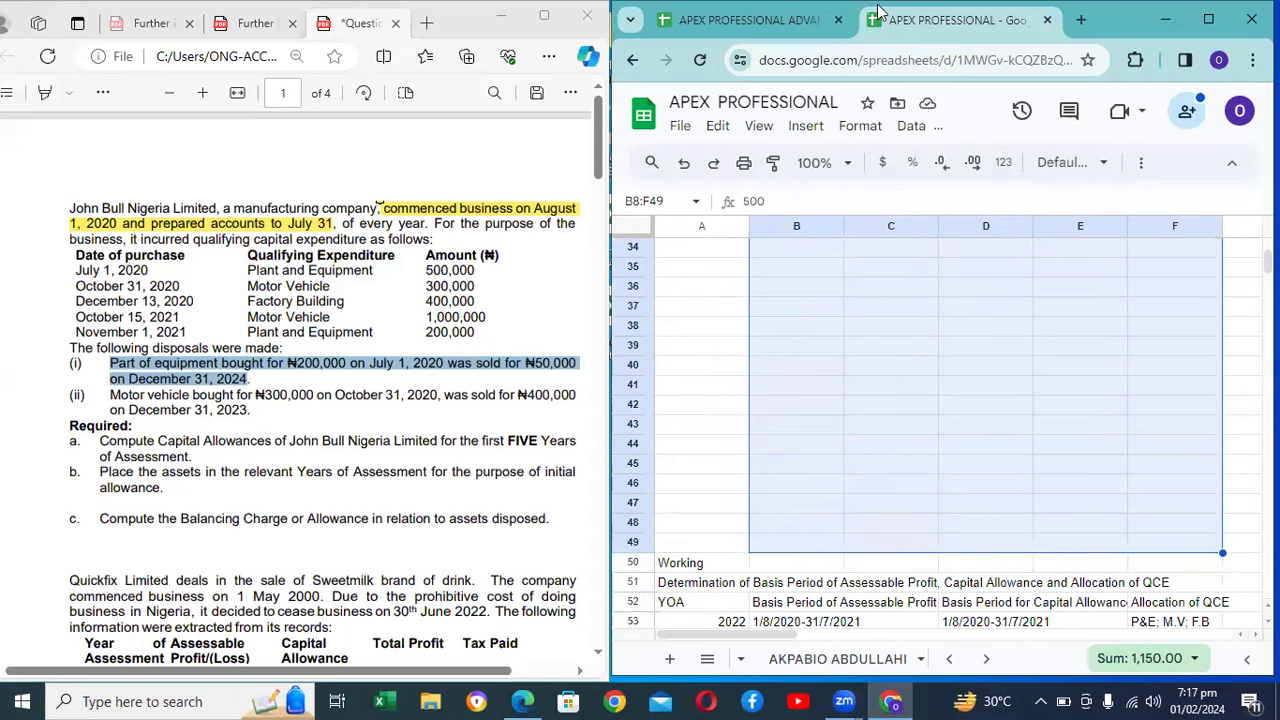
left_click(1092, 172)
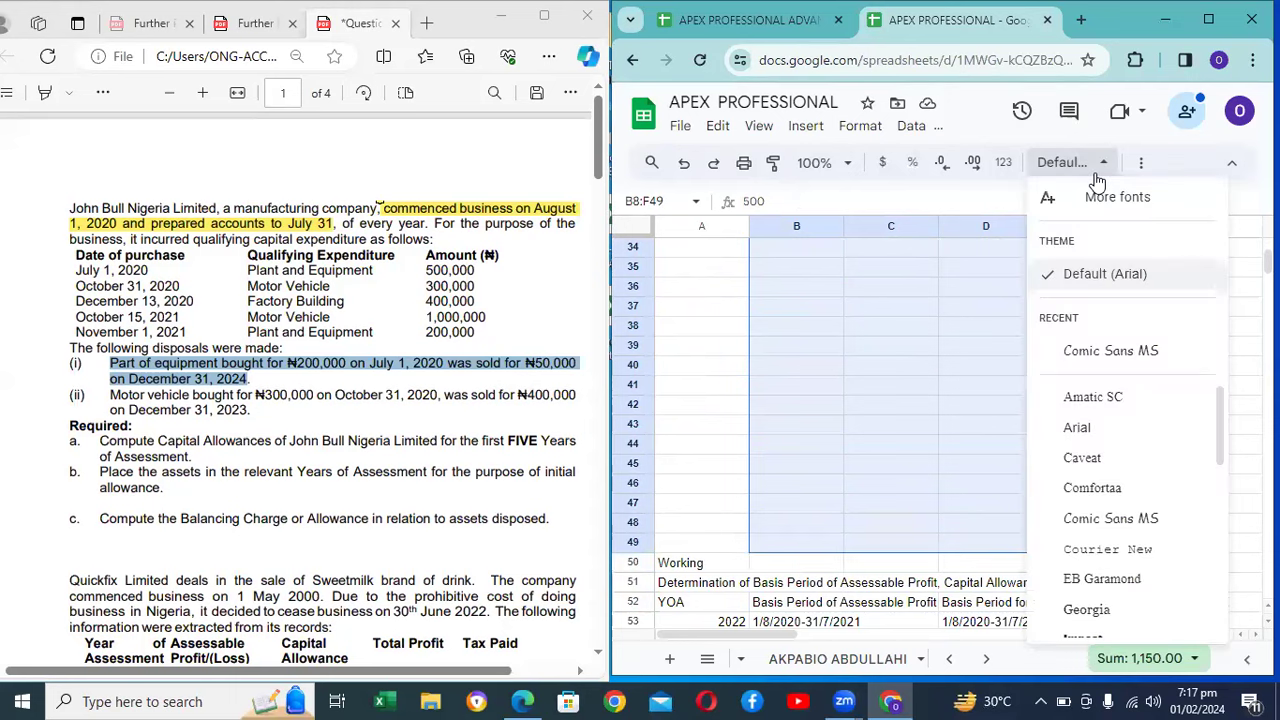
left_click(1008, 167)
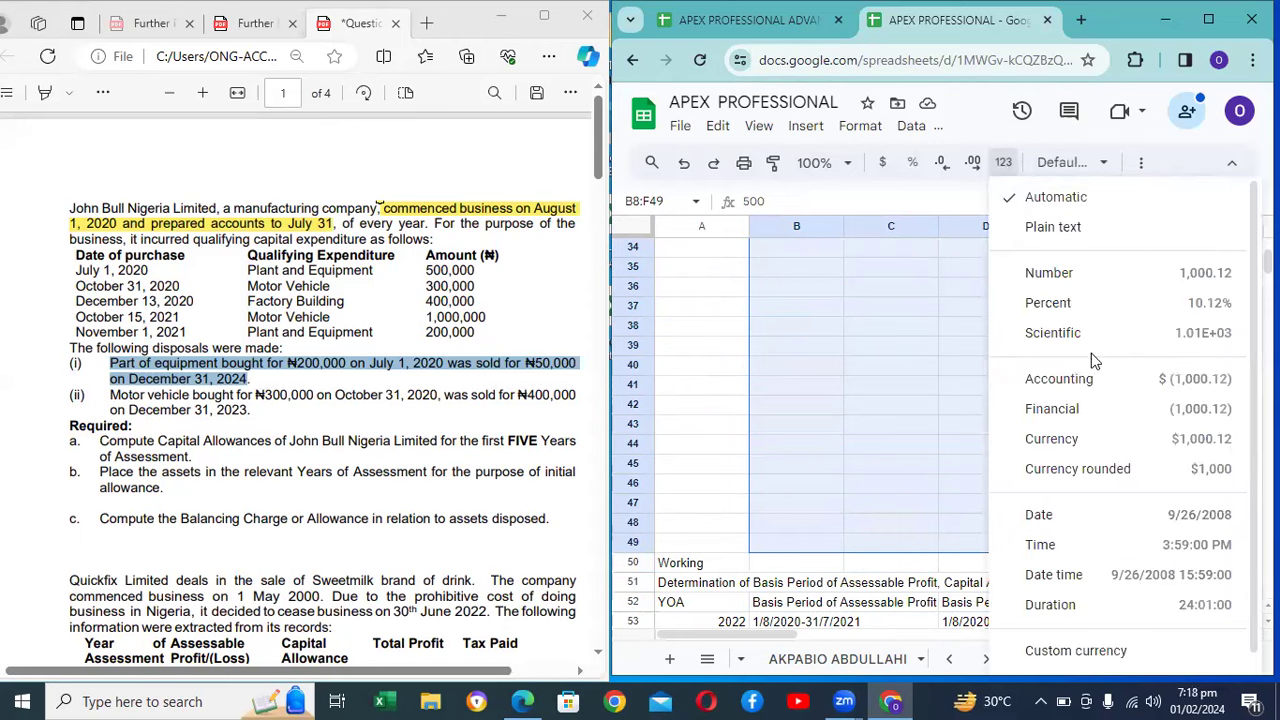
left_click(1107, 418)
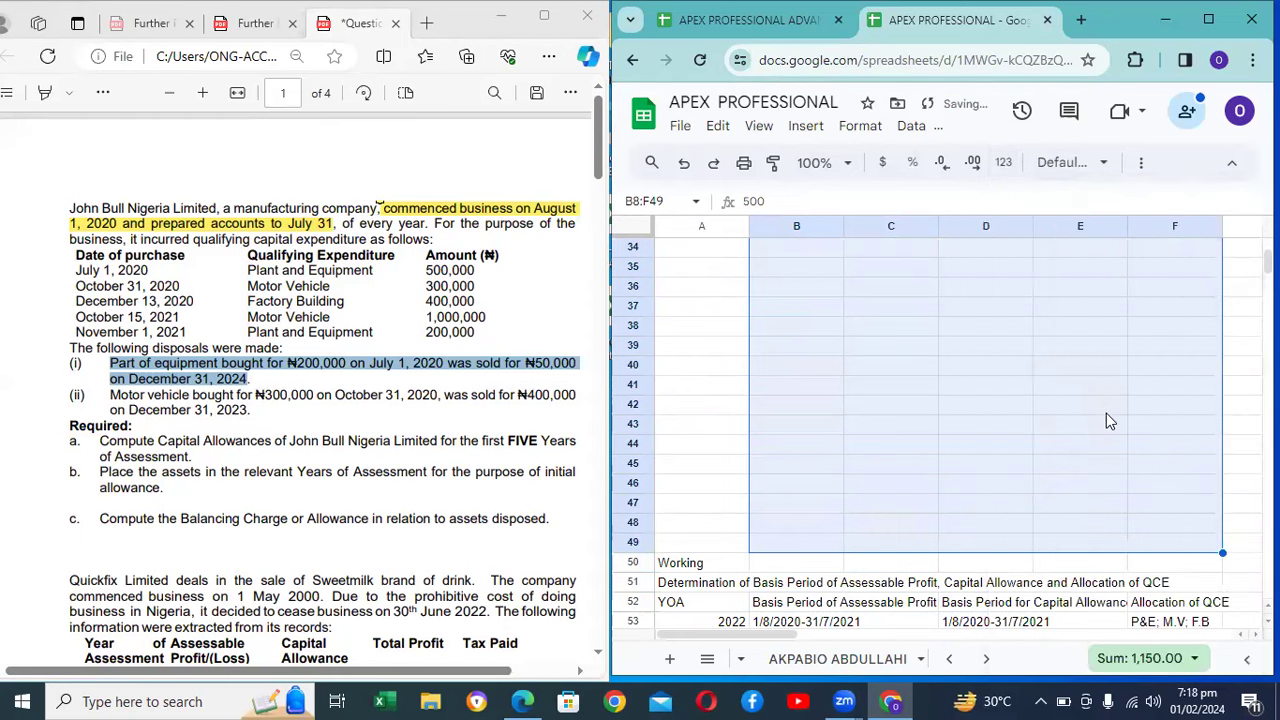
key("Up")
scroll(995, 421, "up", 2)
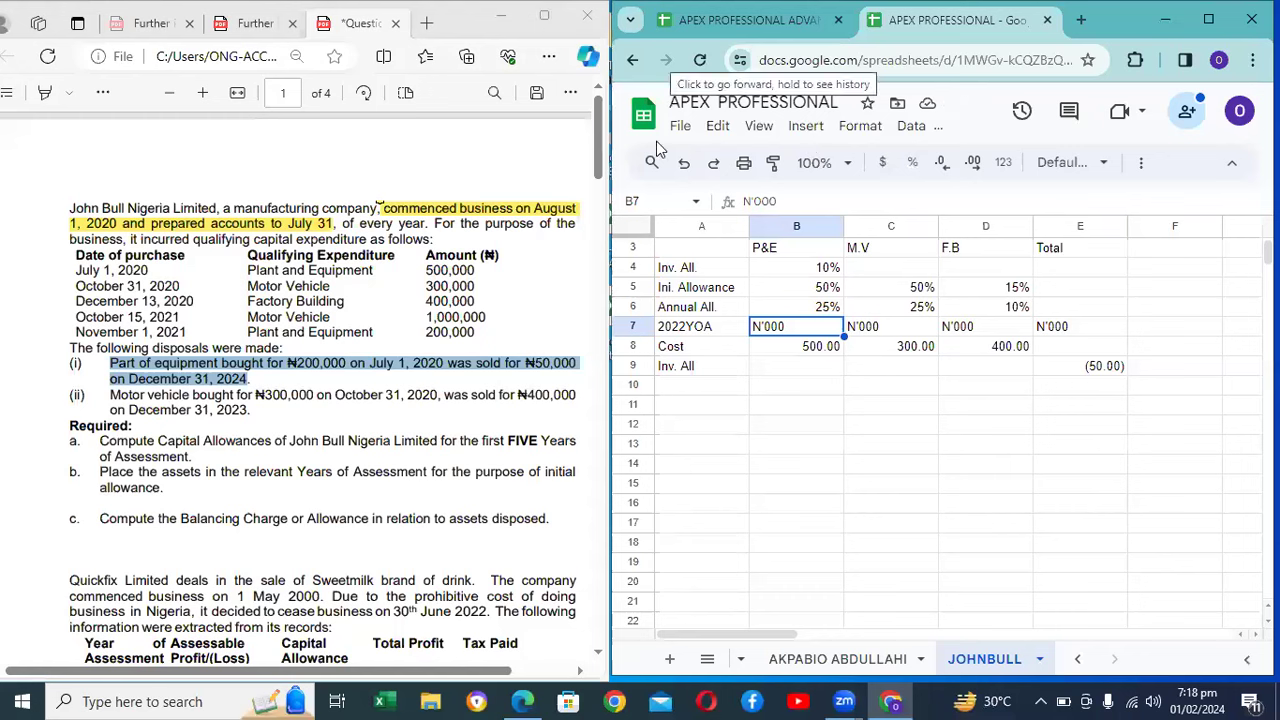
Step: Label cell A10 as "Initial Allowance"
left_click(697, 392)
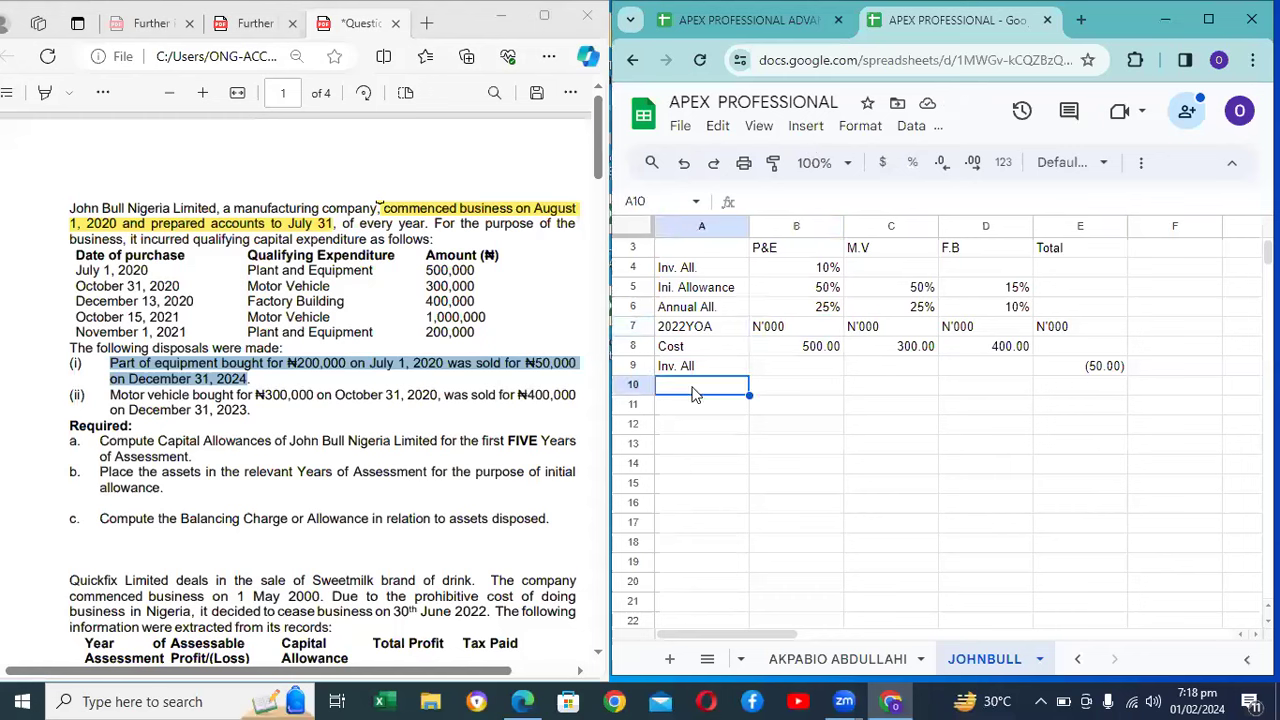
type("Inital")
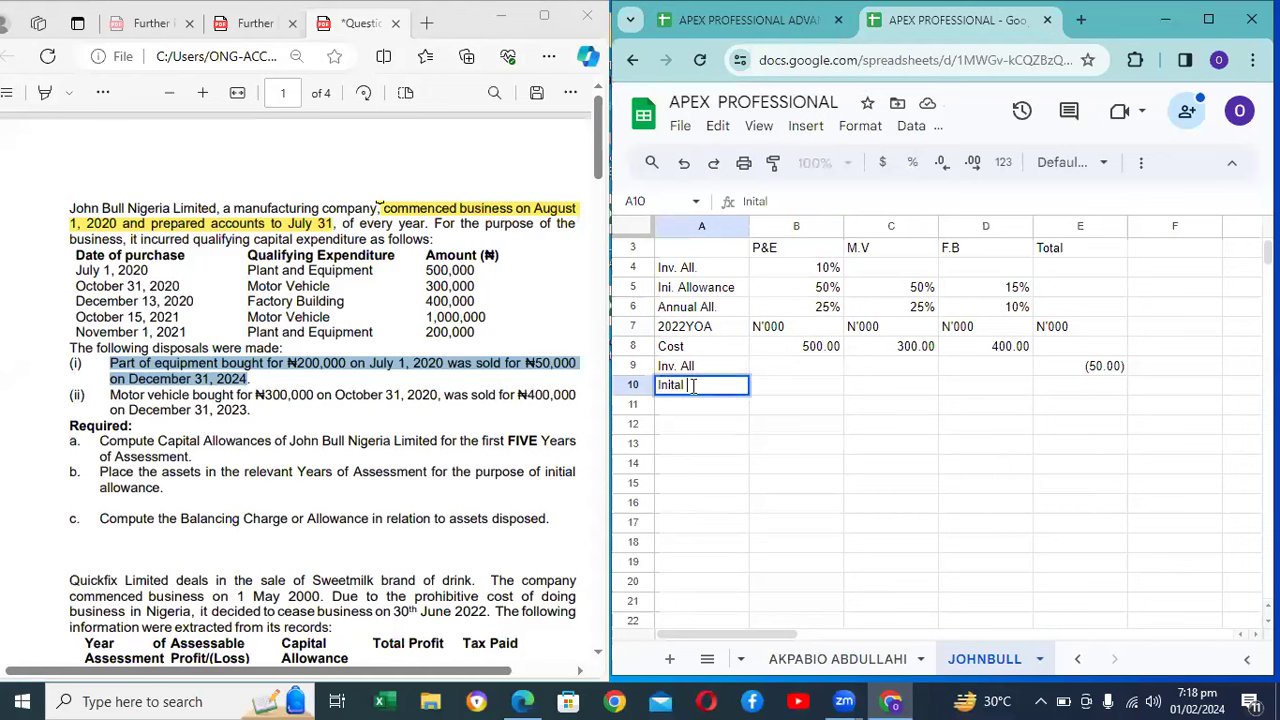
key("BackSpace")
key("BackSpace")
key("BackSpace")
type("ial All")
type("owance")
key("BackSpace")
key("BackSpace")
key("BackSpace")
key("BackSpace")
key("BackSpace")
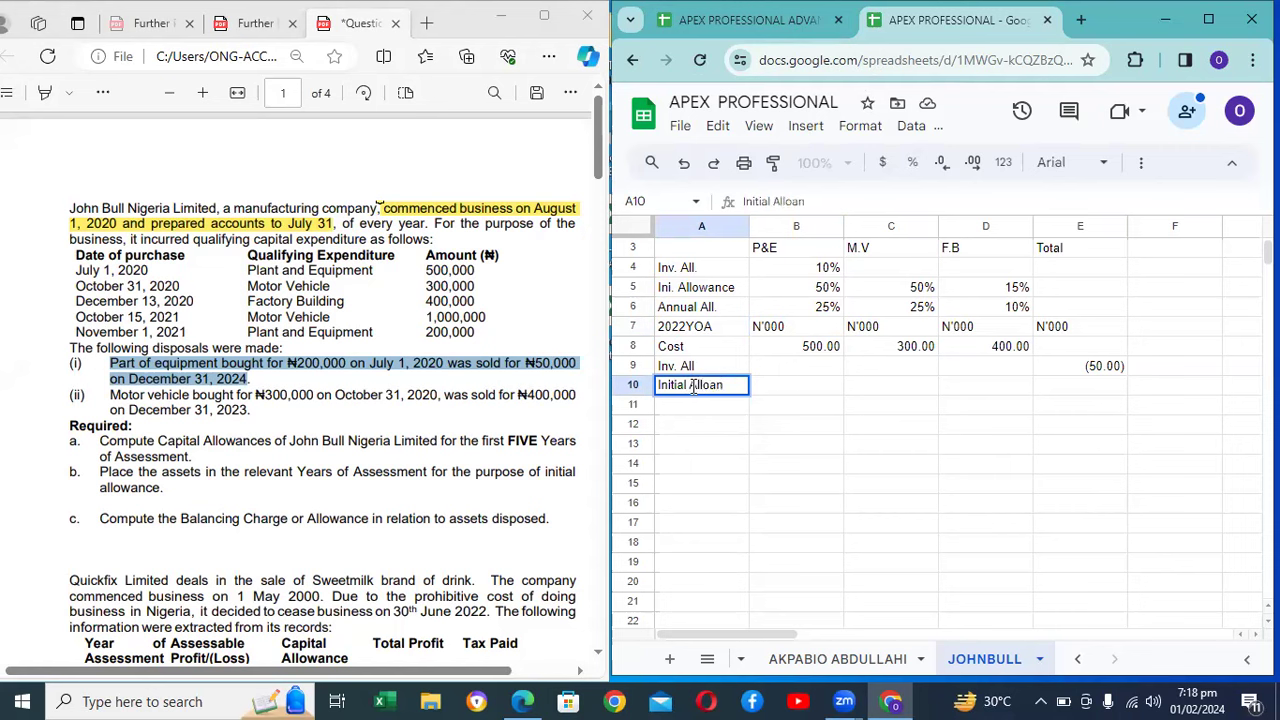
type("wance")
key("Tab")
Step: Compute the P&E initial allowance in cell B10 with the formula =B5*-B8
type("=")
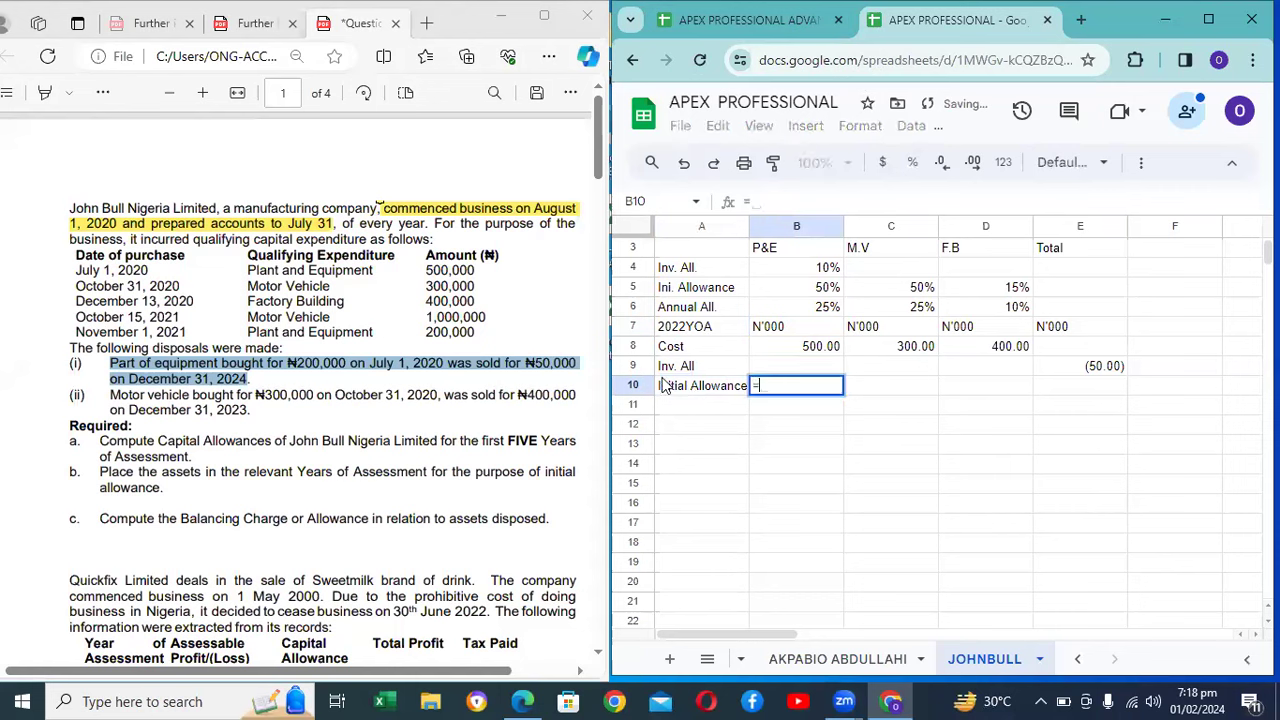
key("Up")
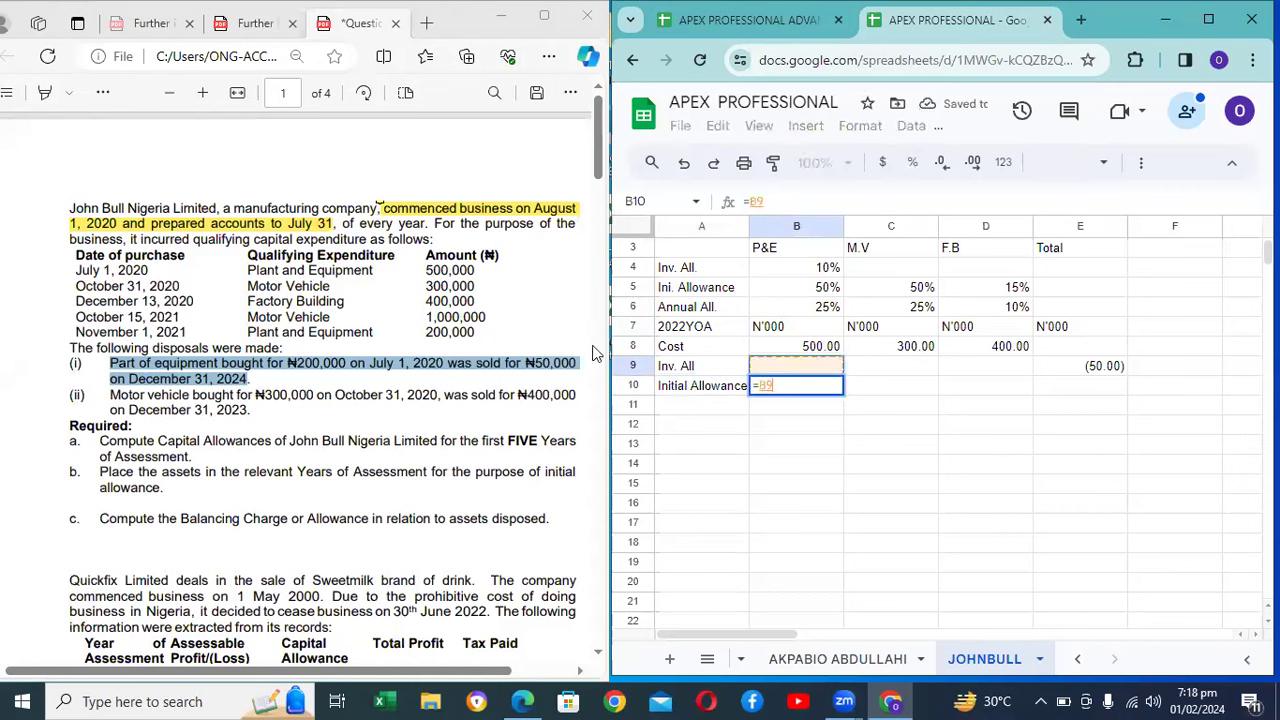
key("Up")
key("Up")
key("Up")
key("Up")
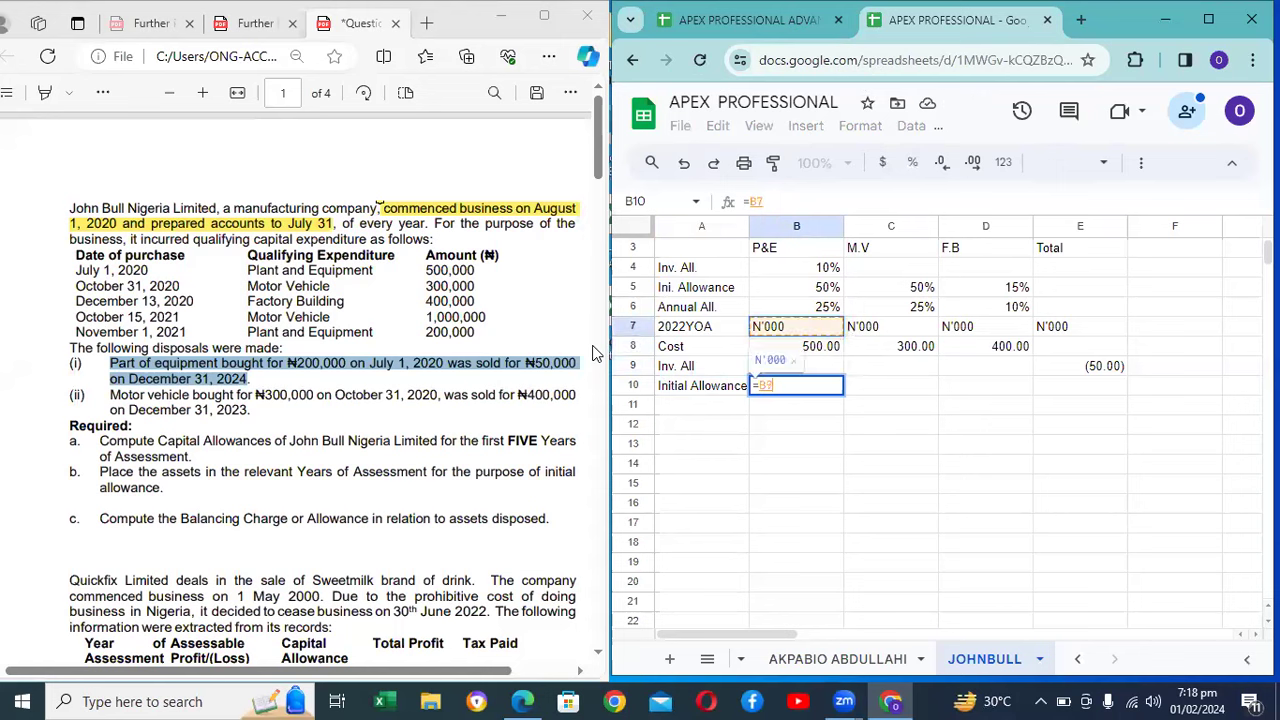
type("*-")
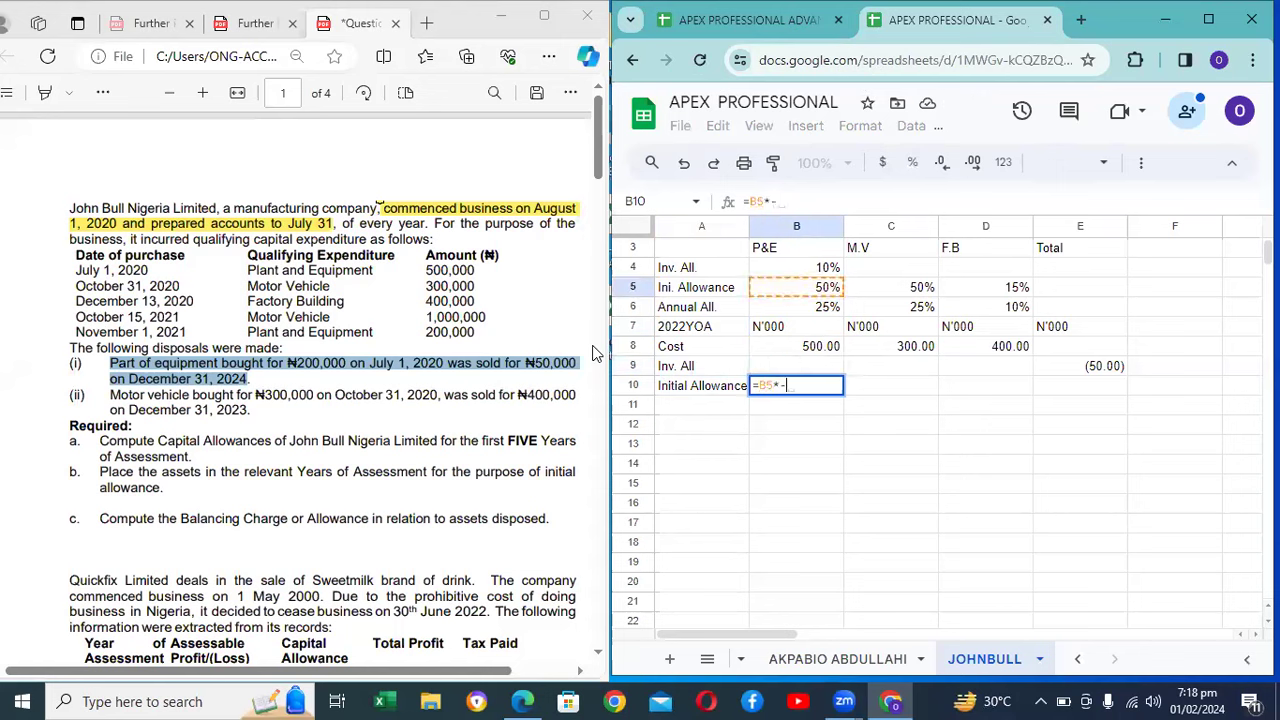
key("Up")
key("Up")
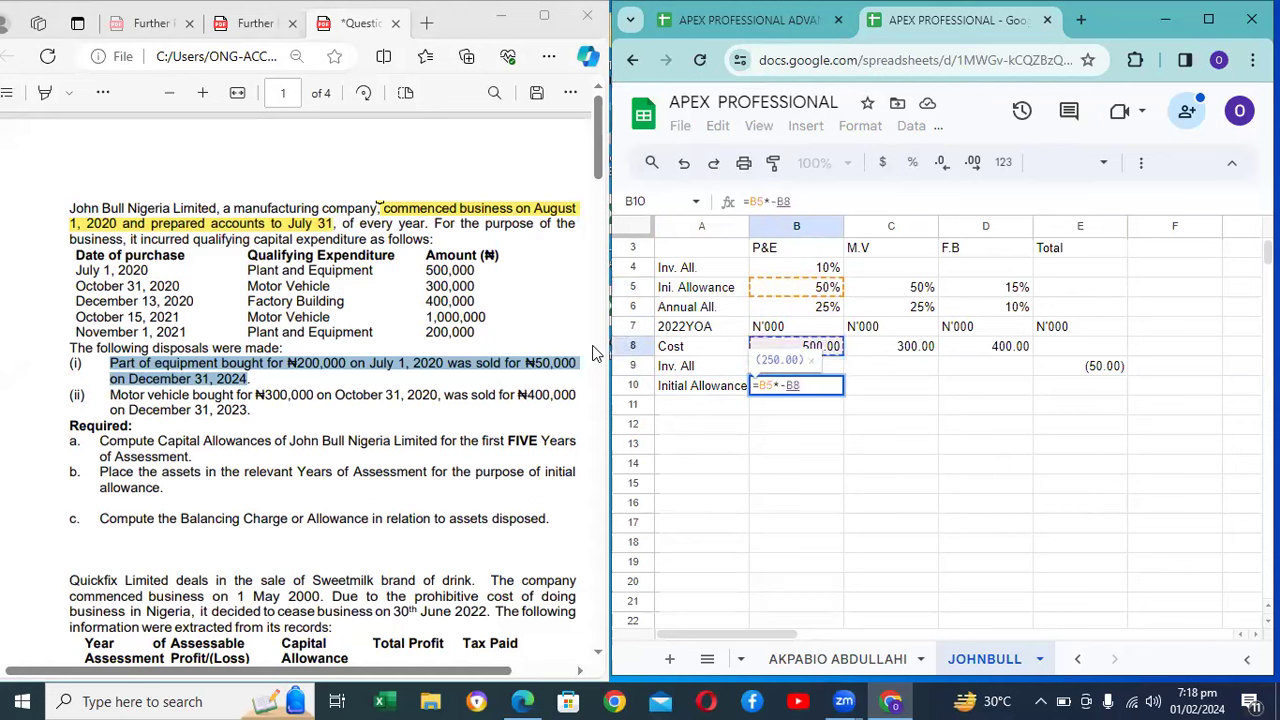
key("Return")
Step: Copy the initial allowance formula from B10 into C10 and D10 for M.V and F.B
key("Up")
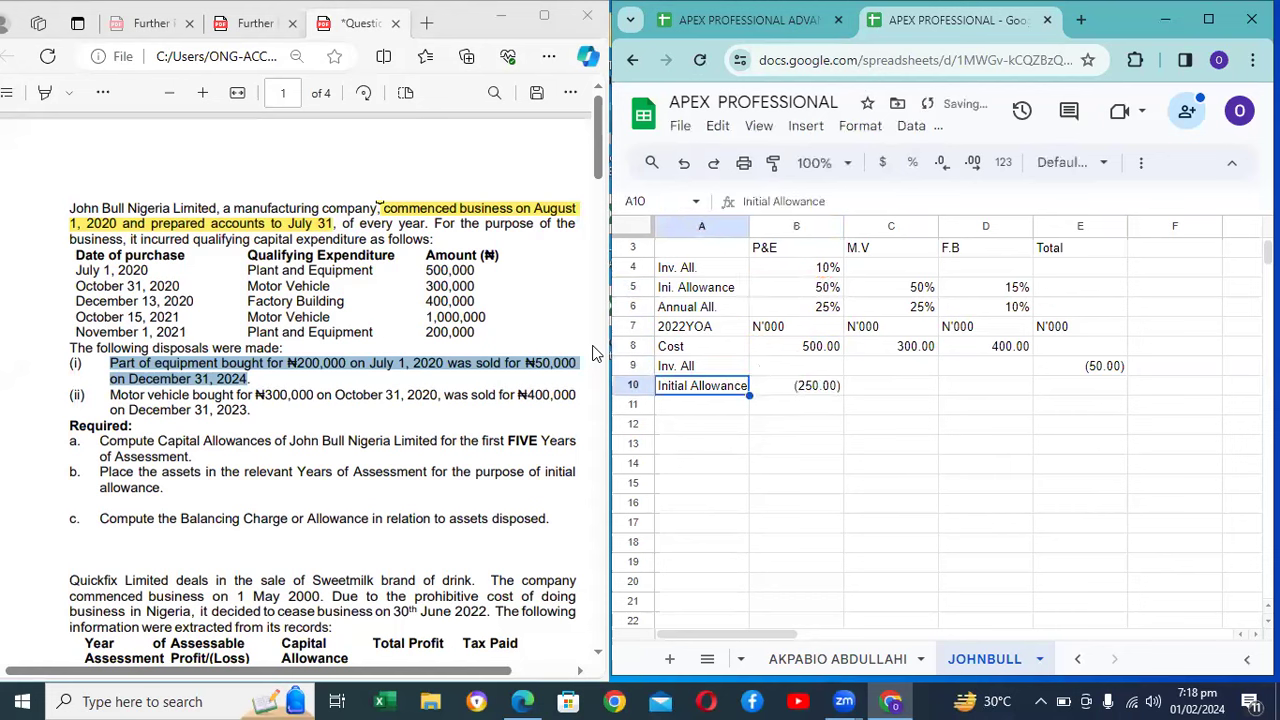
key("Right")
key("ctrl+c")
key("Right")
key("ctrl+v")
key("Right")
key("ctrl+v")
key("Right")
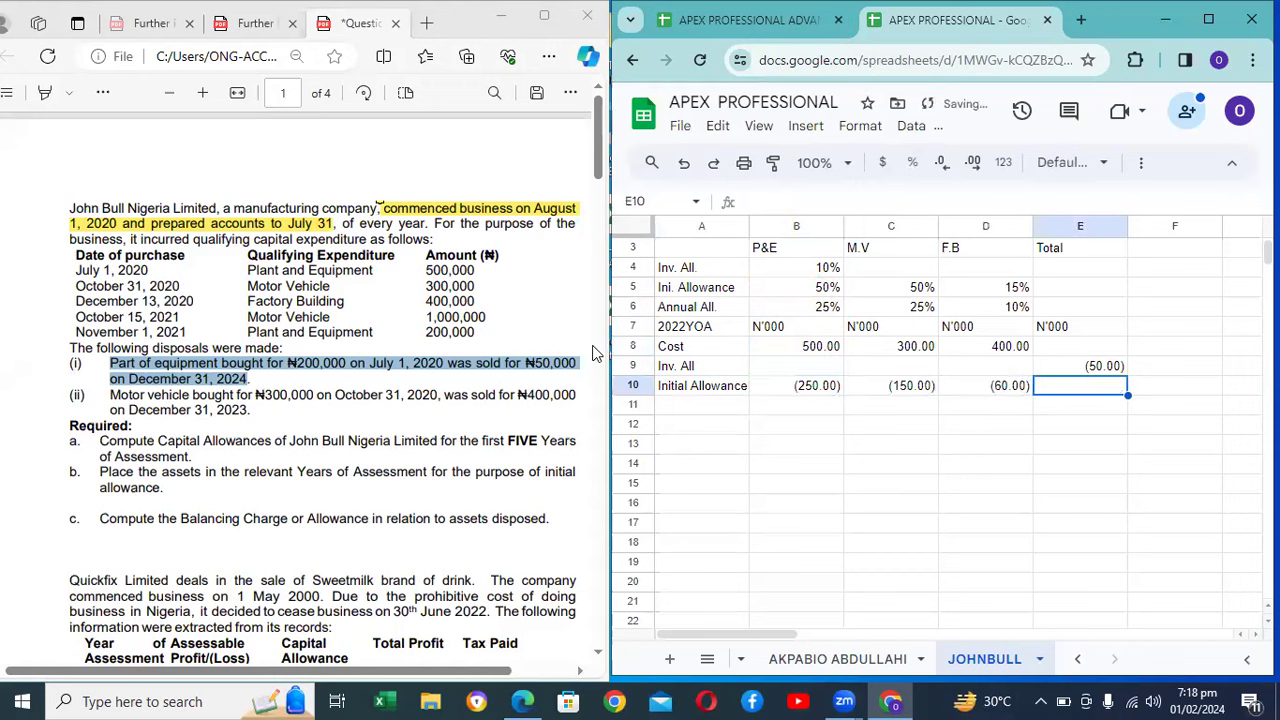
Step: Total the initial allowances in cell E10 with a SUM of B10:D10
key("Up")
key("Down")
type("=s")
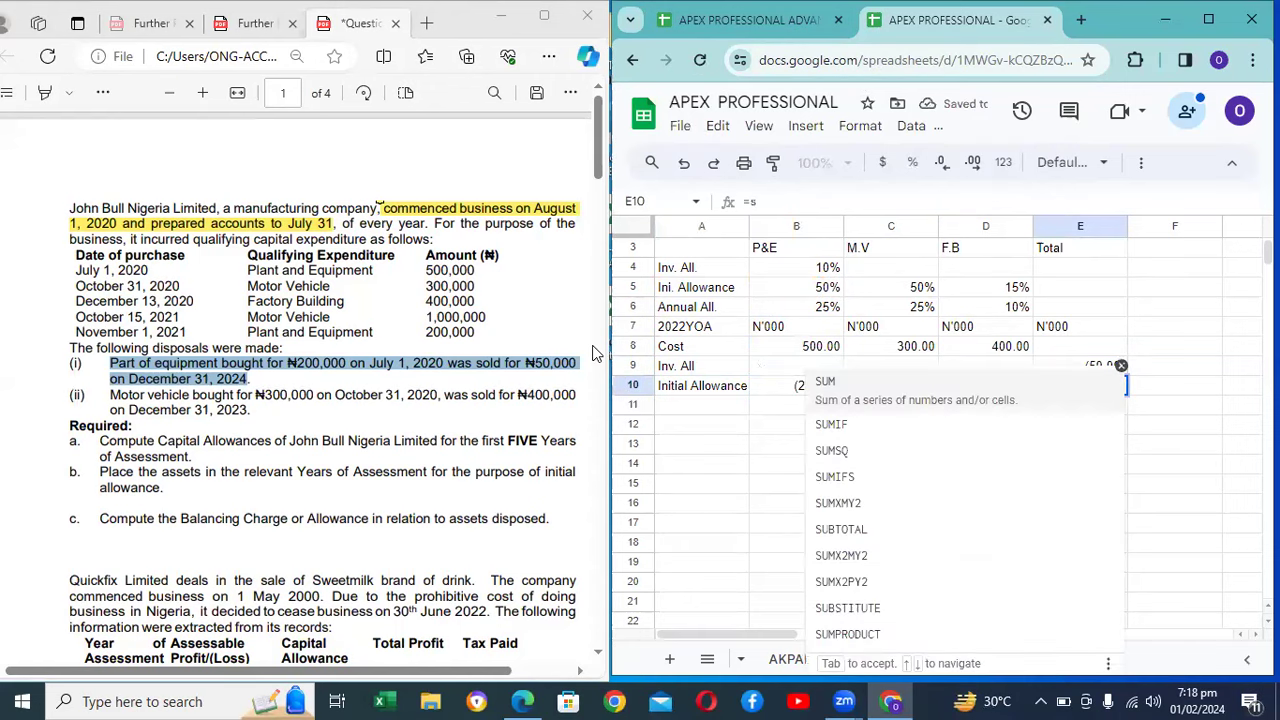
type("um(")
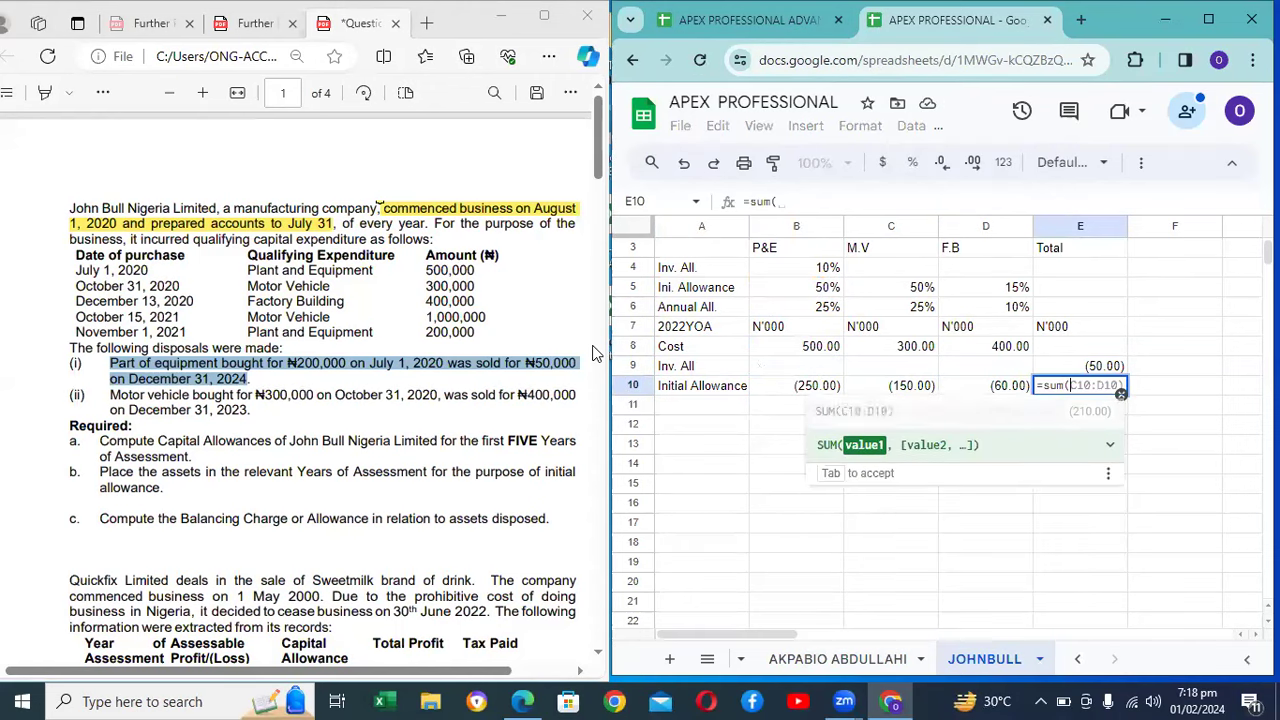
left_click(818, 388)
key("shift+Right")
key("shift+Right")
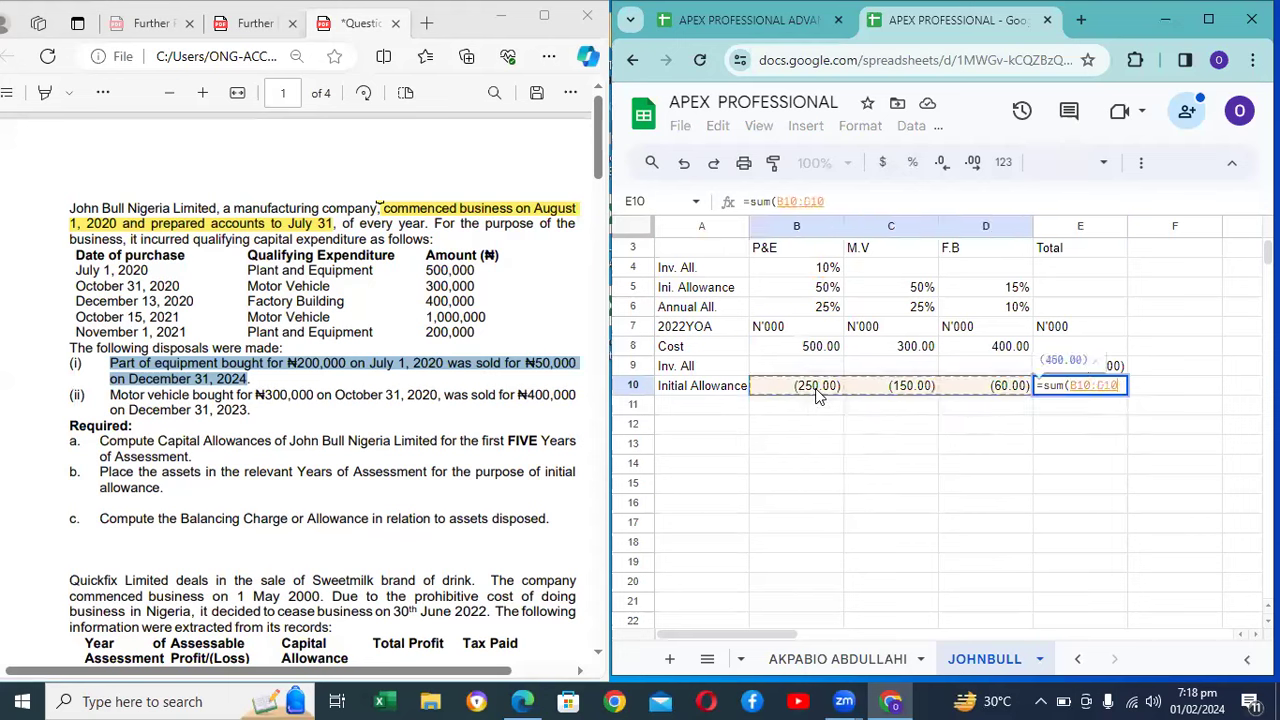
key("Return")
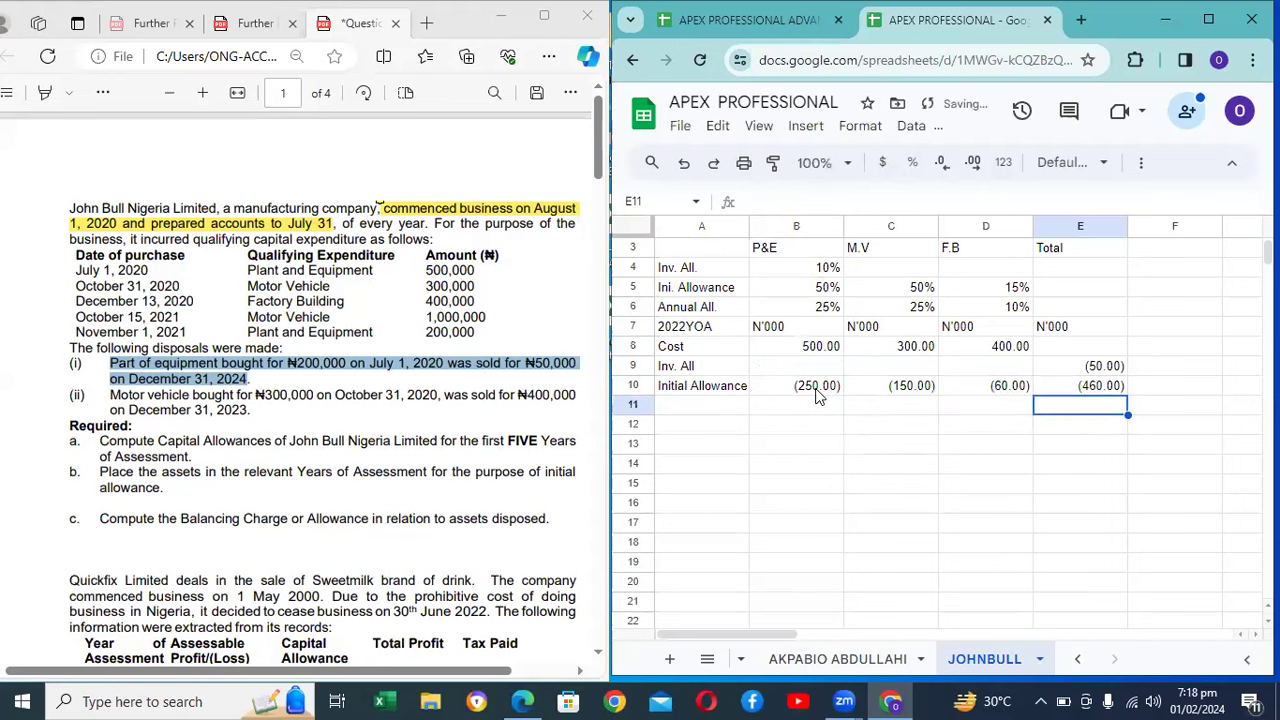
Step: Label cell A11 as "Annual Allowance" and move to cell B11
key("Left")
key("Left")
key("Left")
key("Left")
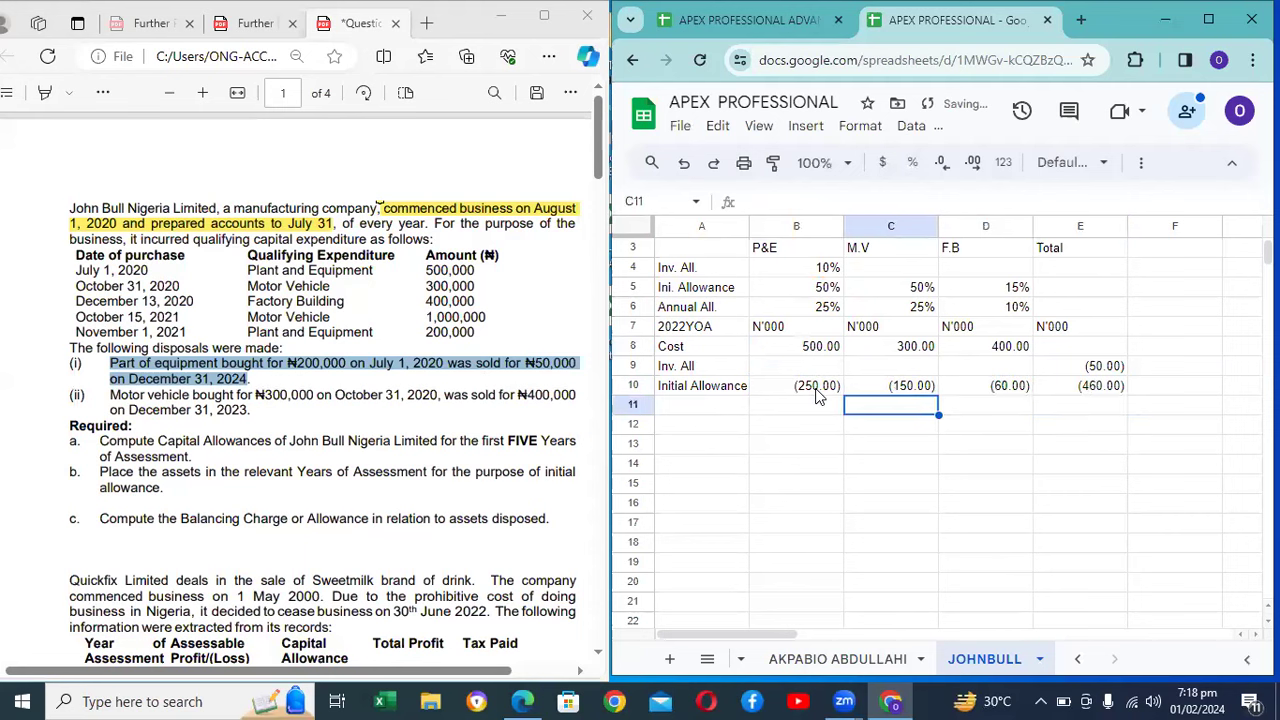
type("Annual ")
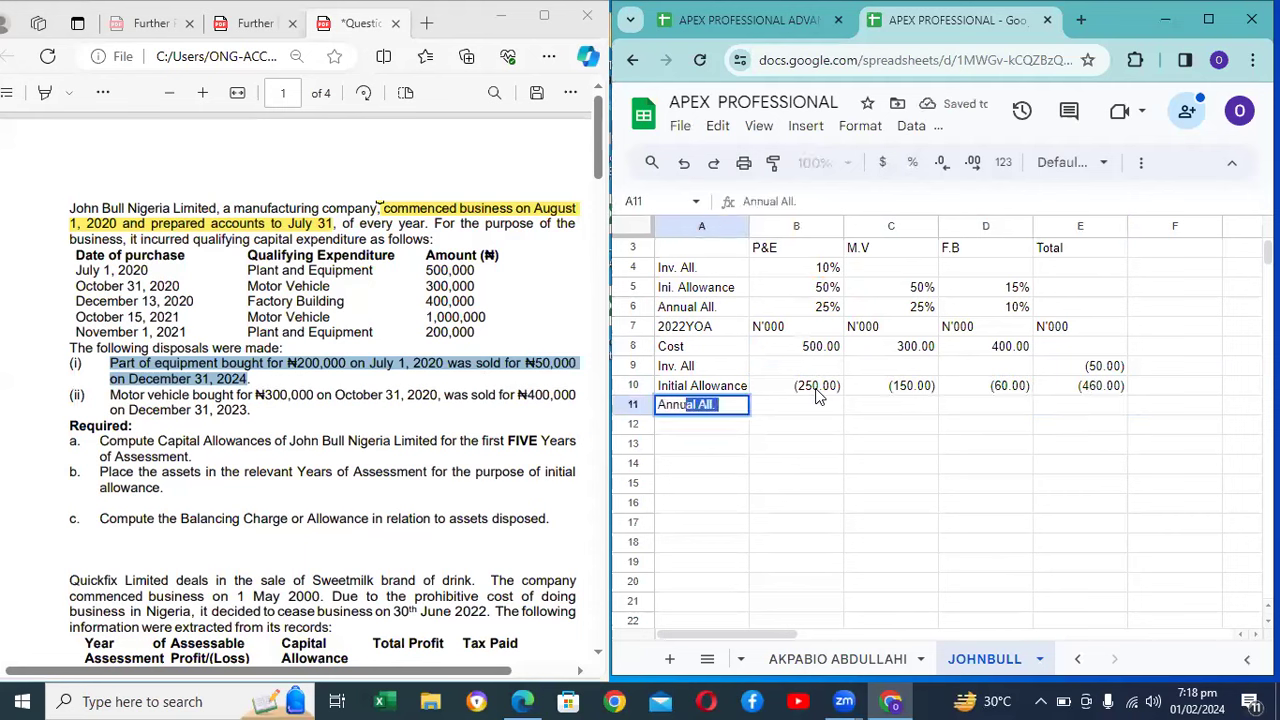
type("Allowance")
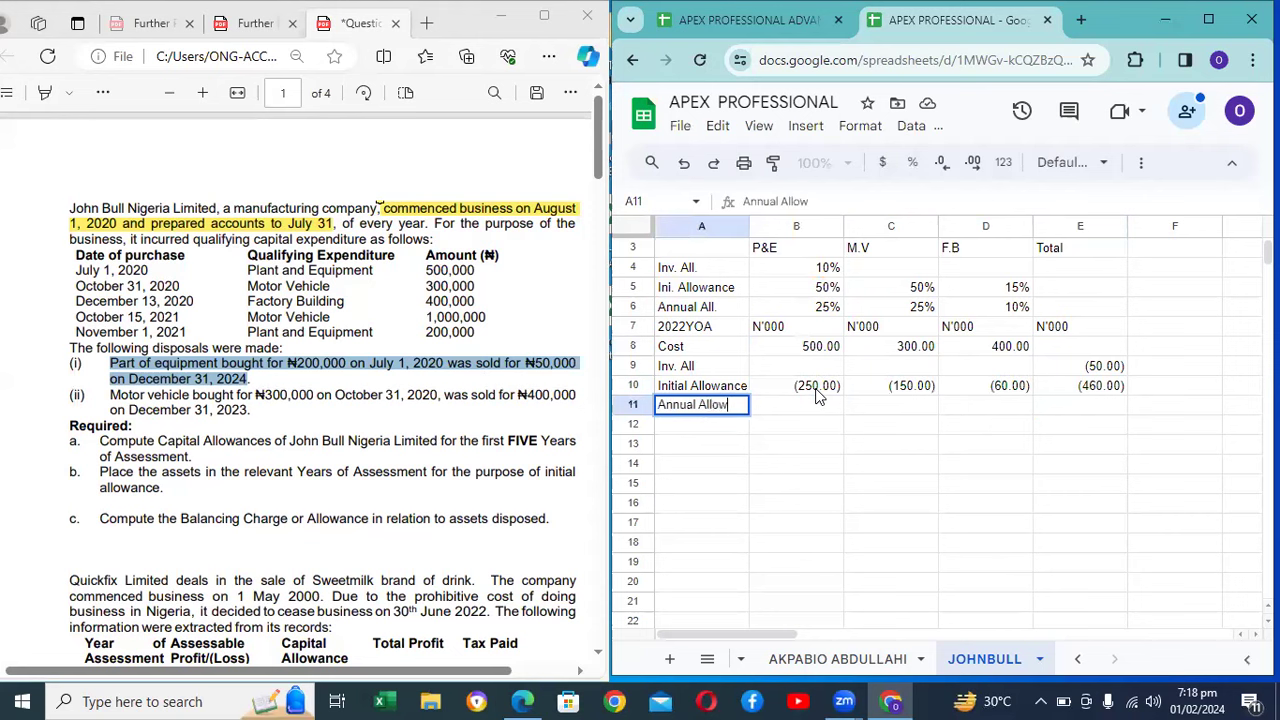
key("Tab")
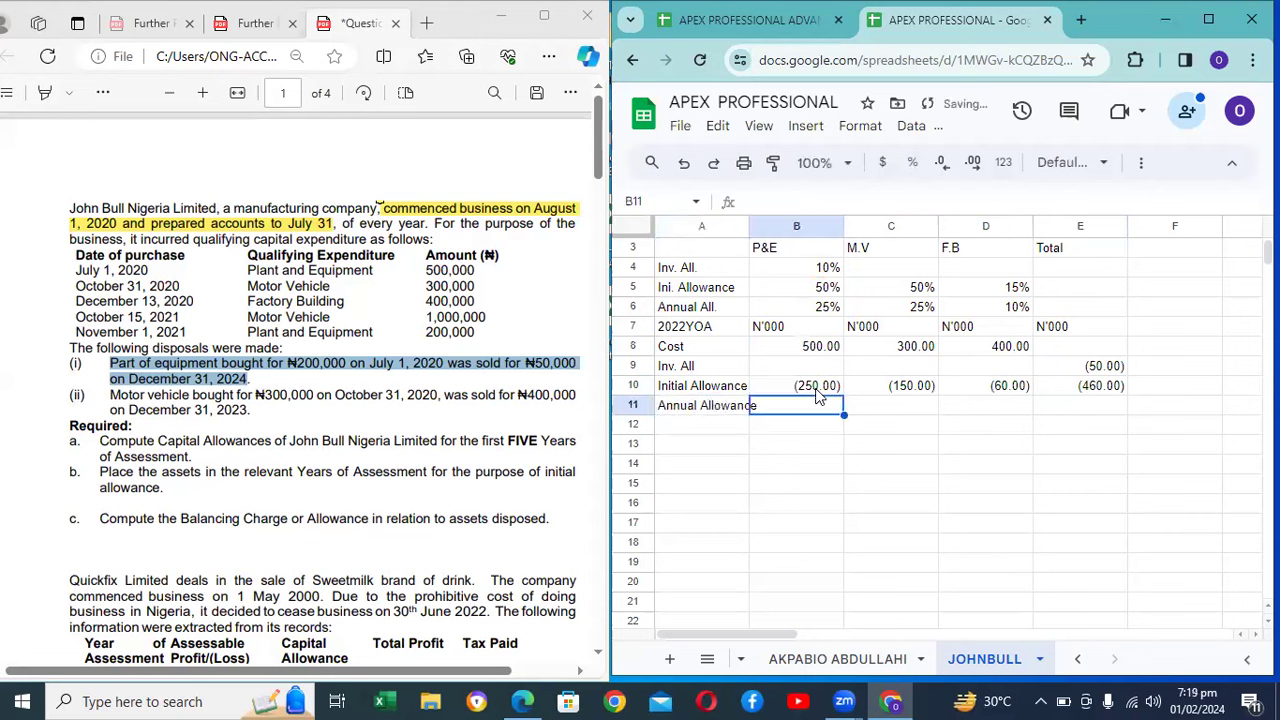
Step: Compute the P&E annual allowance in cell B11 with the formula =(B8+B10)*B6*12/12
type("=")
key("Up")
key("Up")
key("Up")
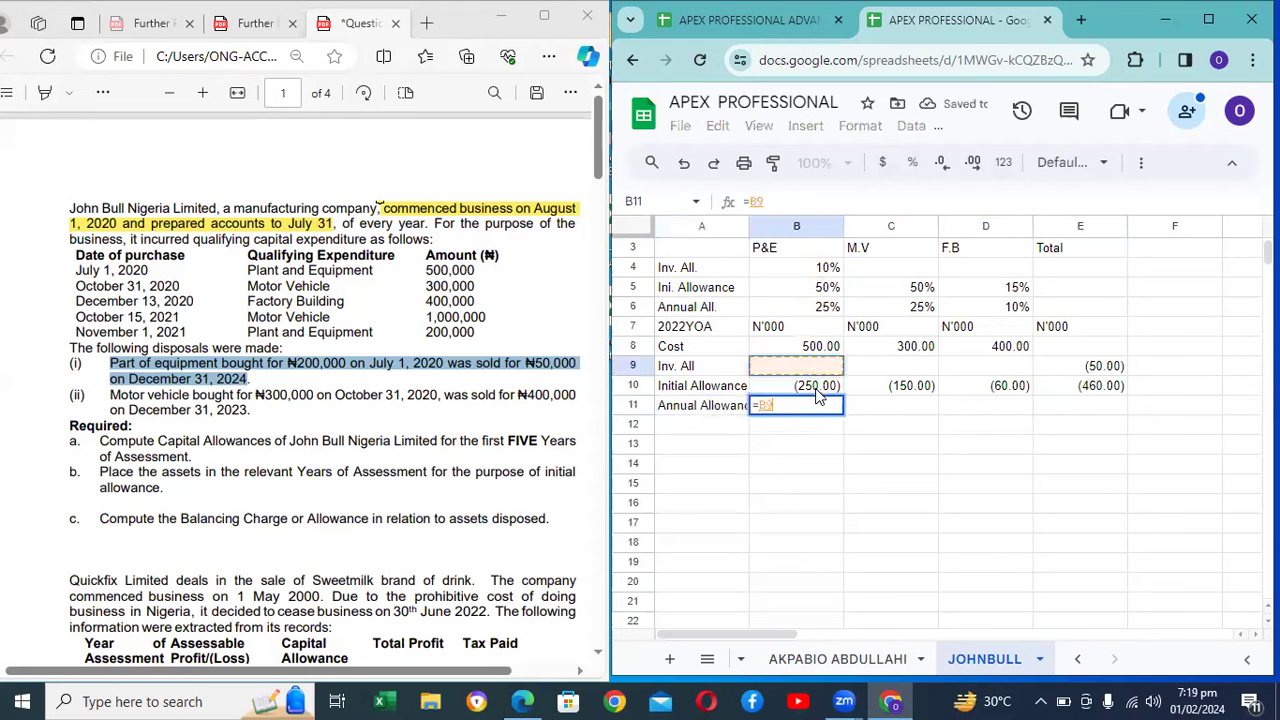
type("+")
left_click(818, 396)
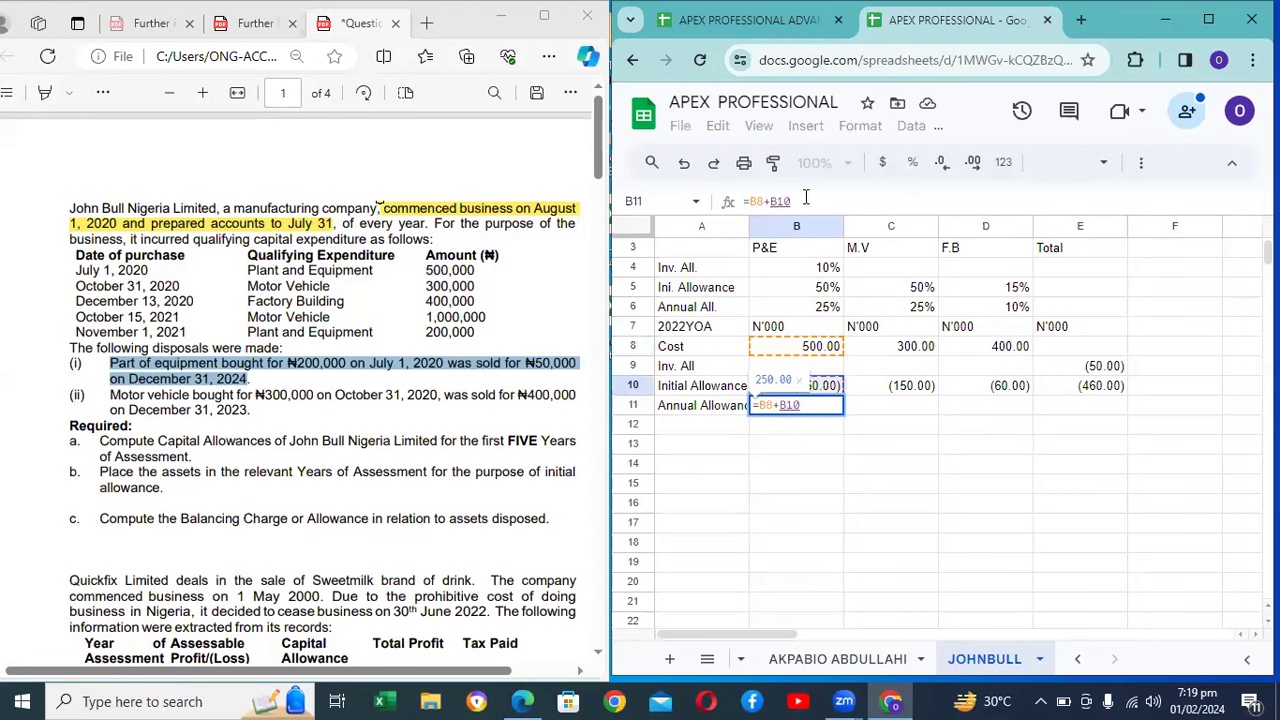
type(")")
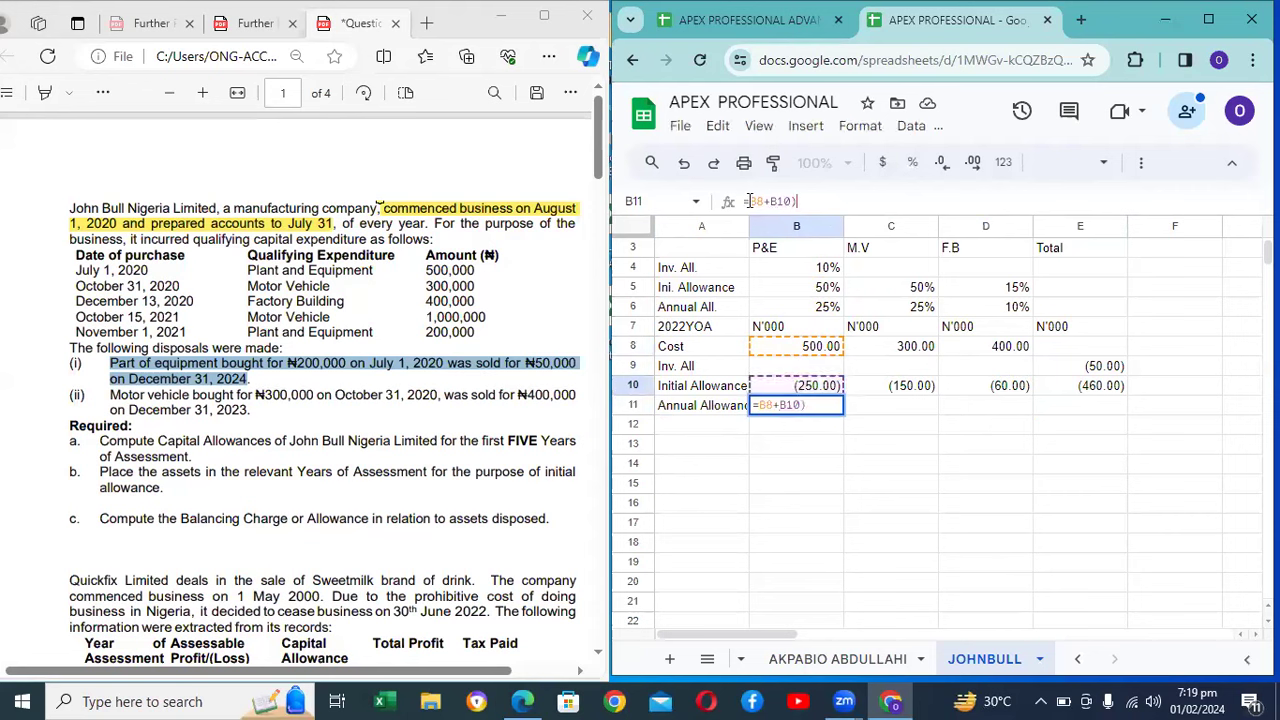
left_click(748, 201)
type("(")
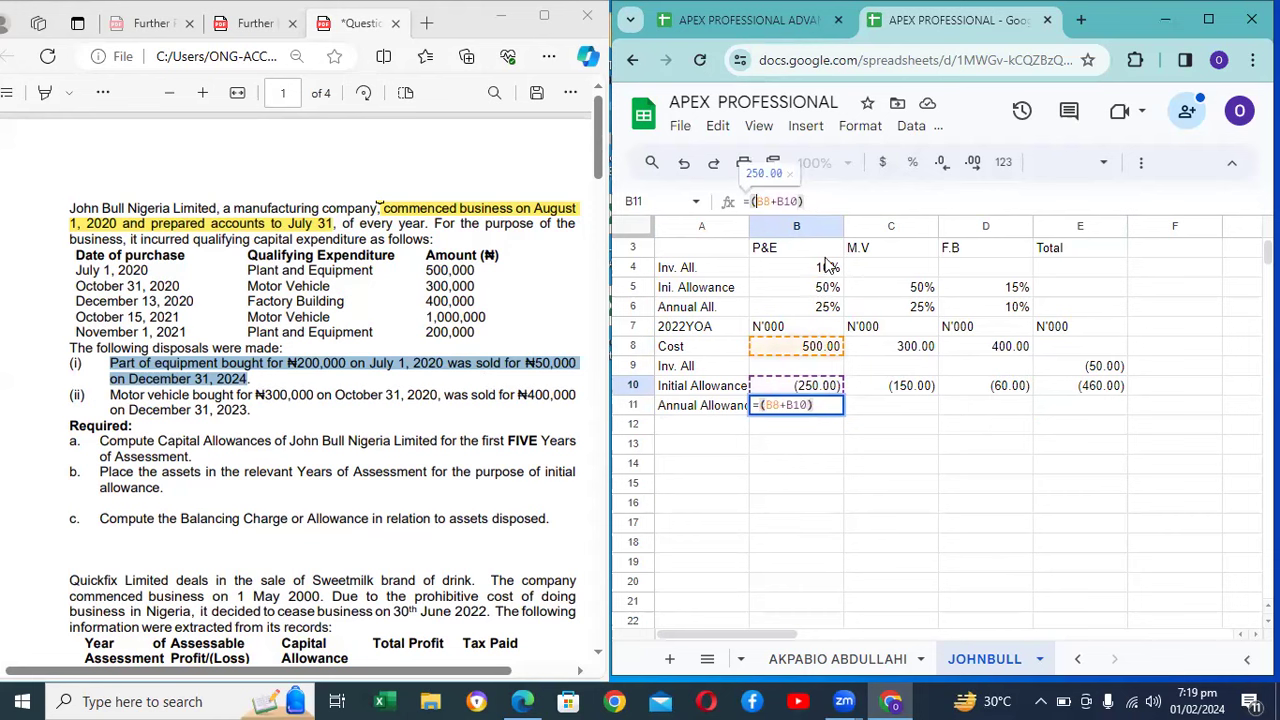
type("*")
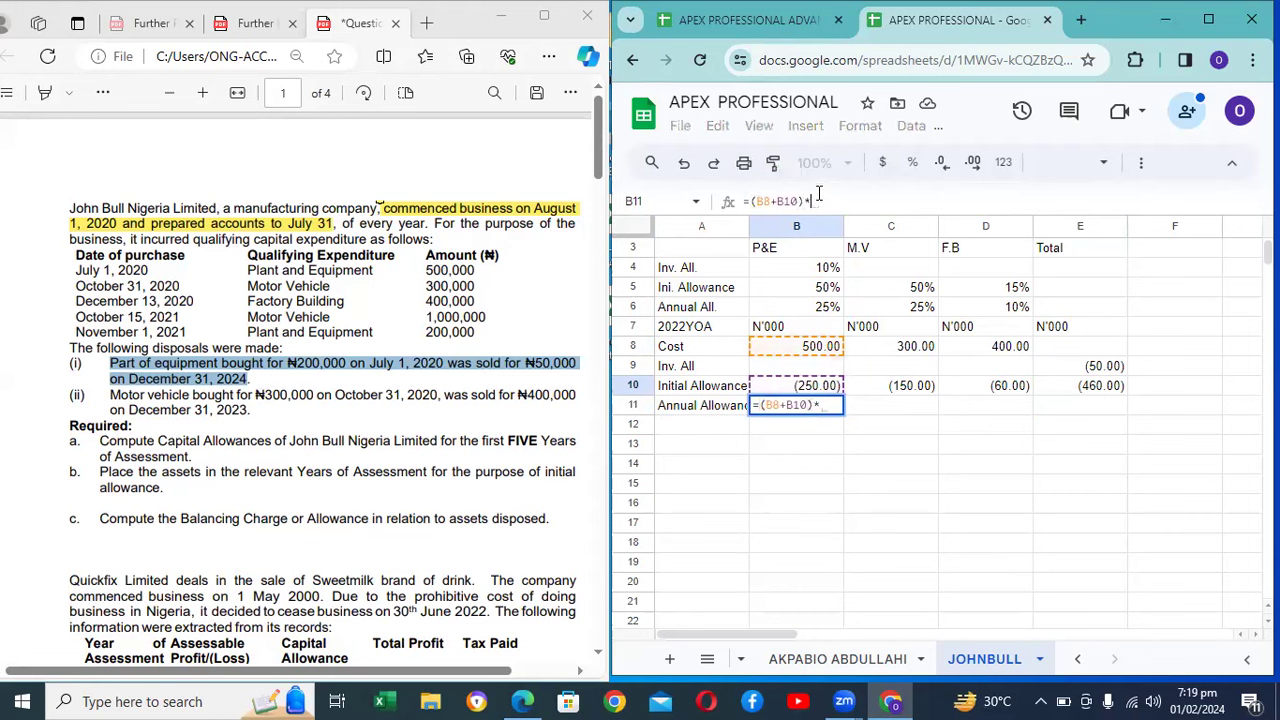
left_click(820, 313)
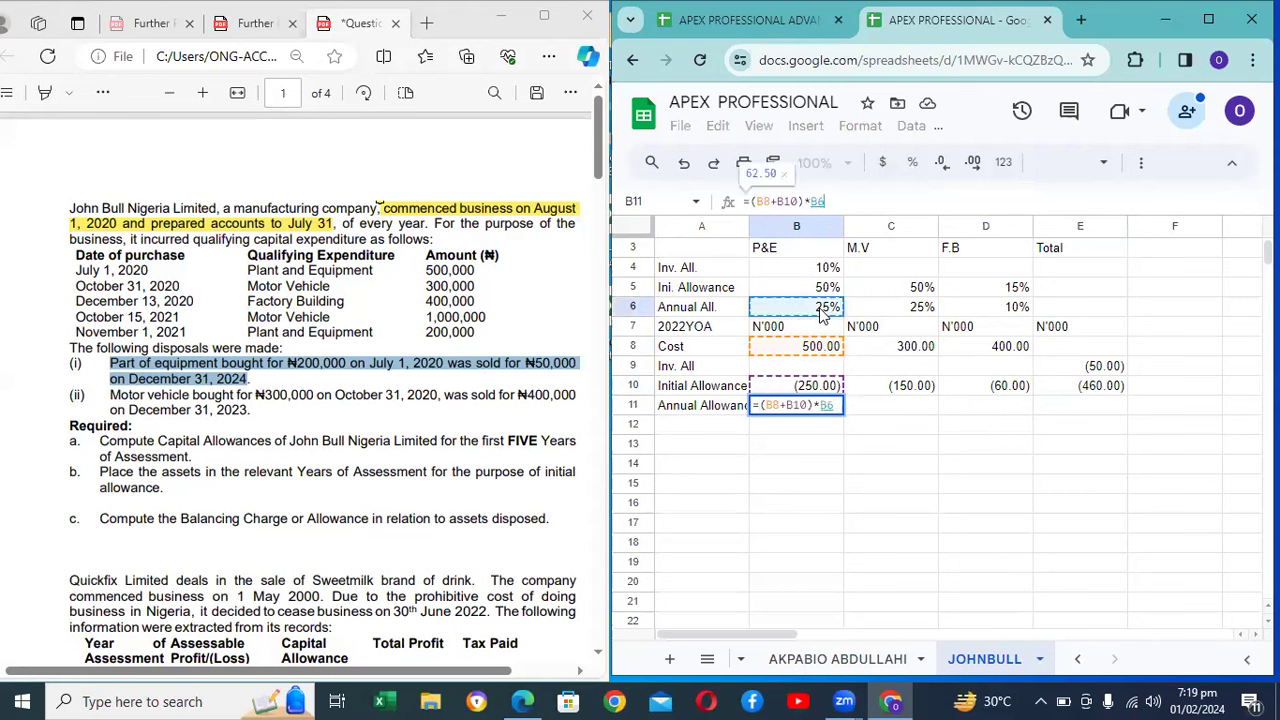
type("*")
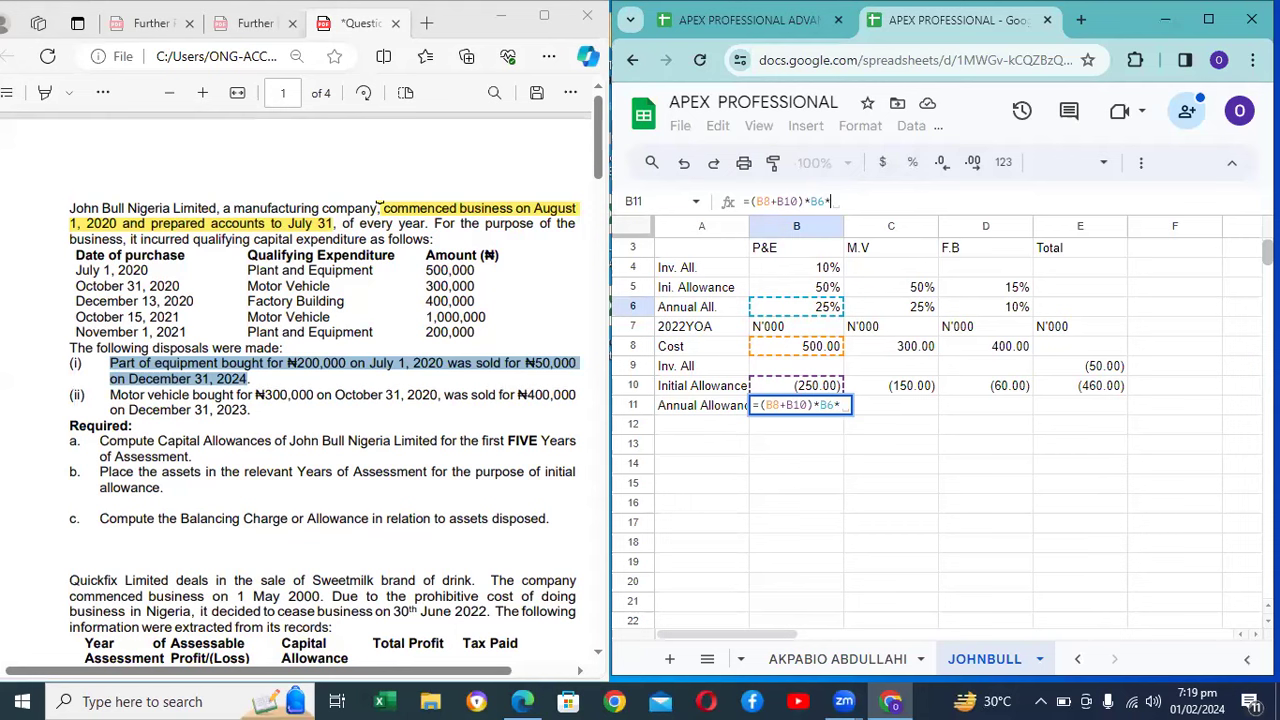
type("12")
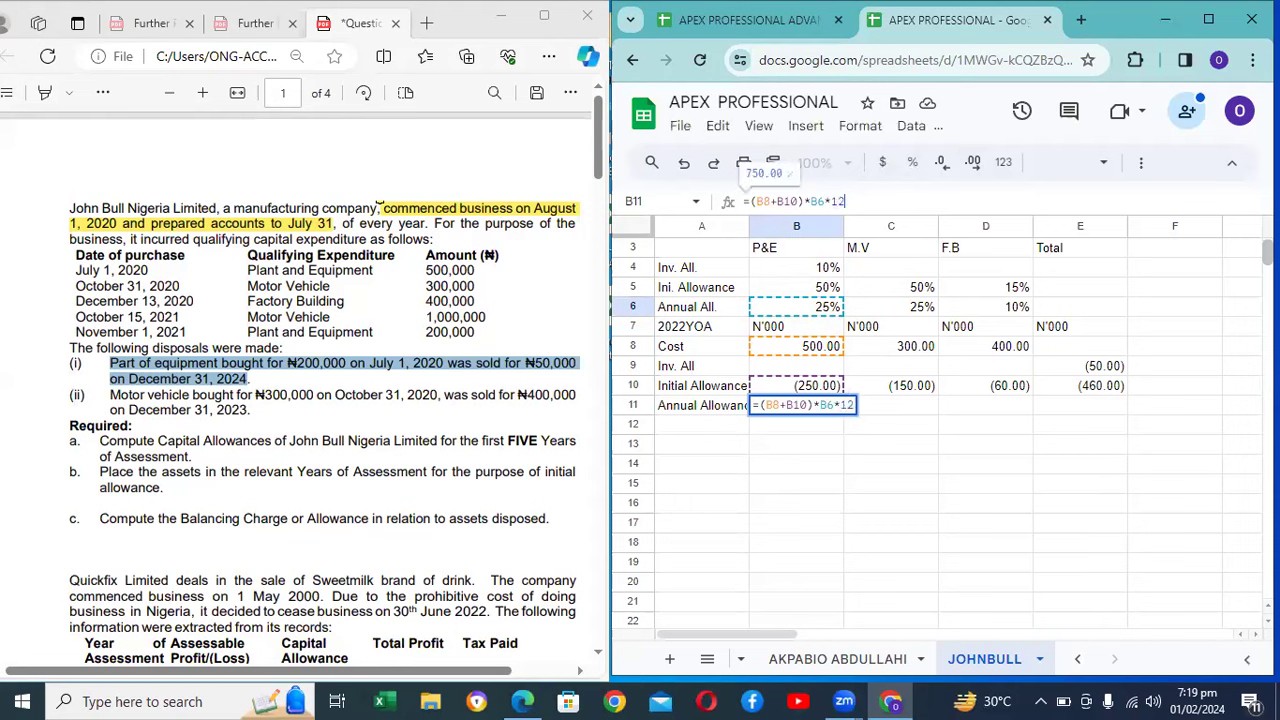
type("/12")
key("Return")
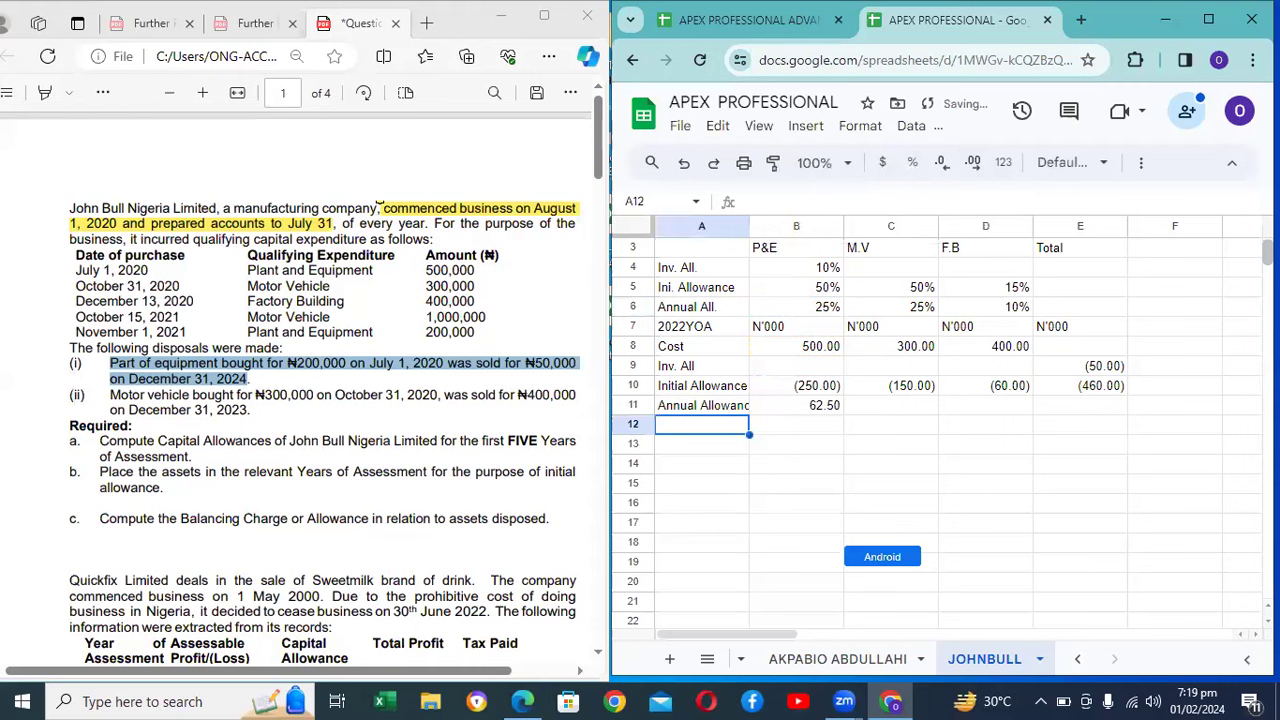
Step: Make the P&E annual allowance in B11 a deduction by changing its formula to =(B8+B10)*-B6*12/12
key("Up")
key("Right")
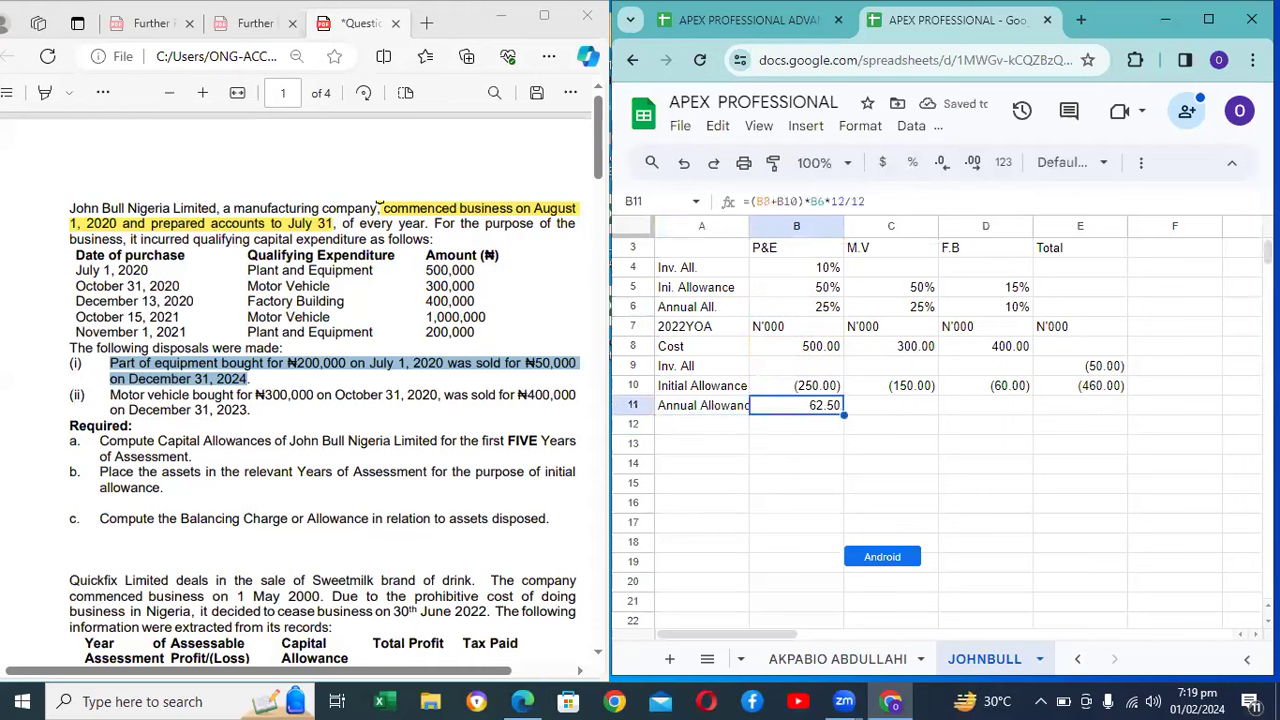
left_click(810, 202)
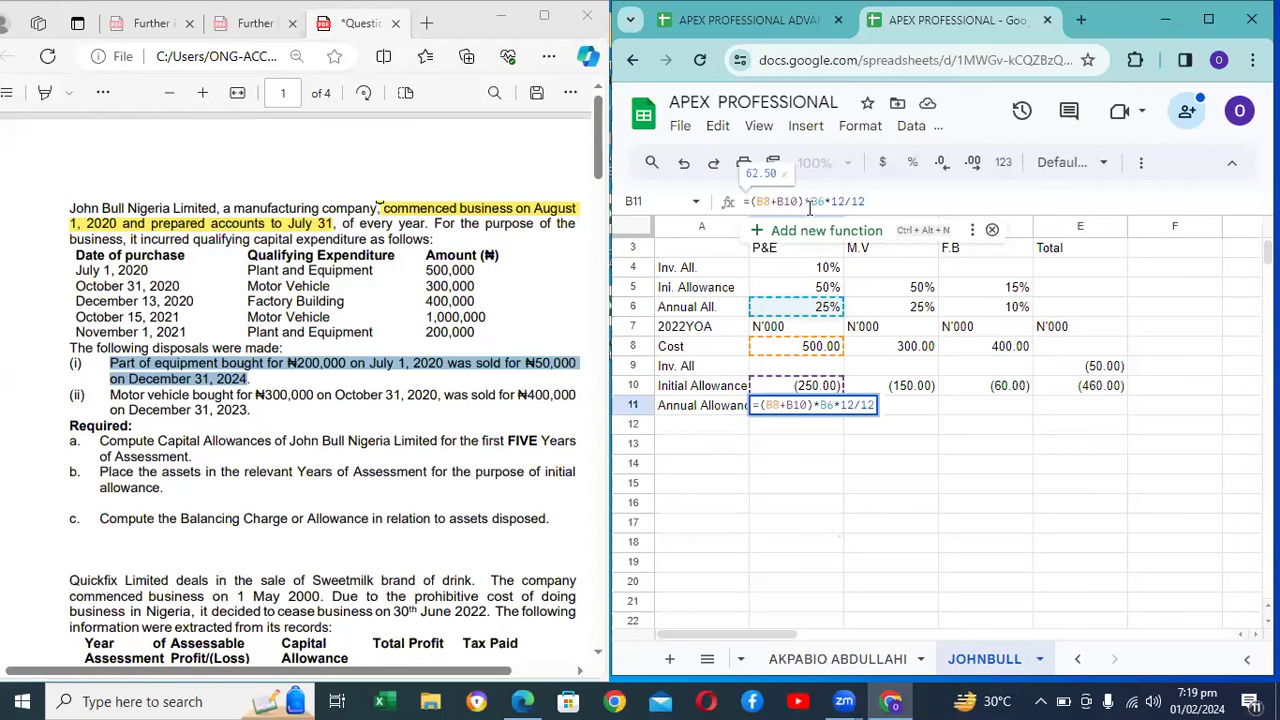
key("Return")
key("Down")
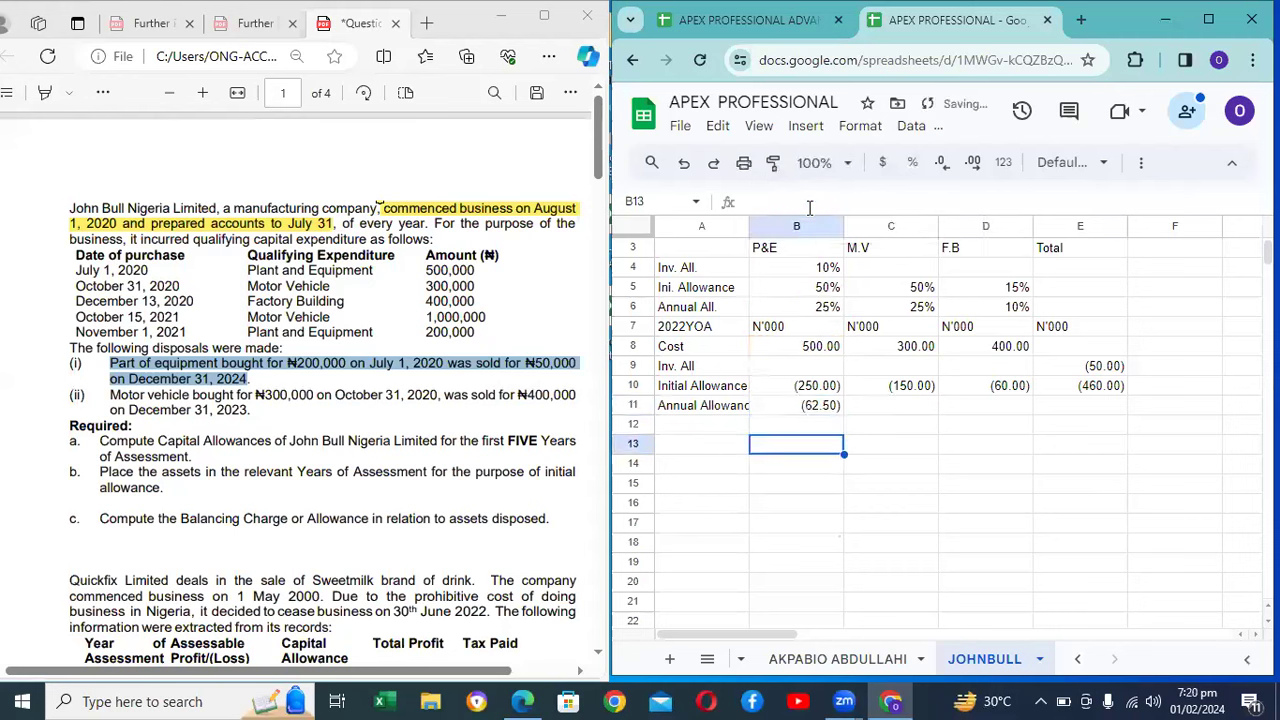
Step: Copy the annual allowance formula from B11 into C11 and D11 for M.V and F.B
key("Up")
key("Up")
key("ctrl+c")
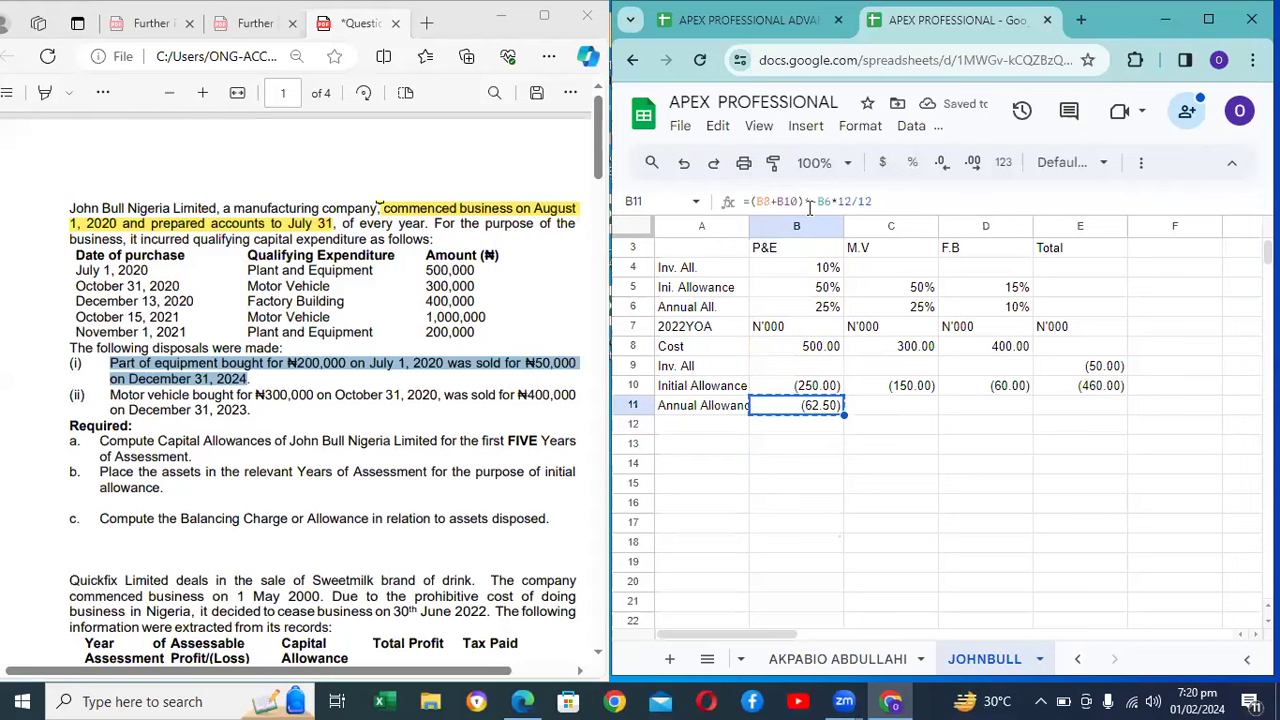
key("Right")
key("ctrl+v")
key("Right")
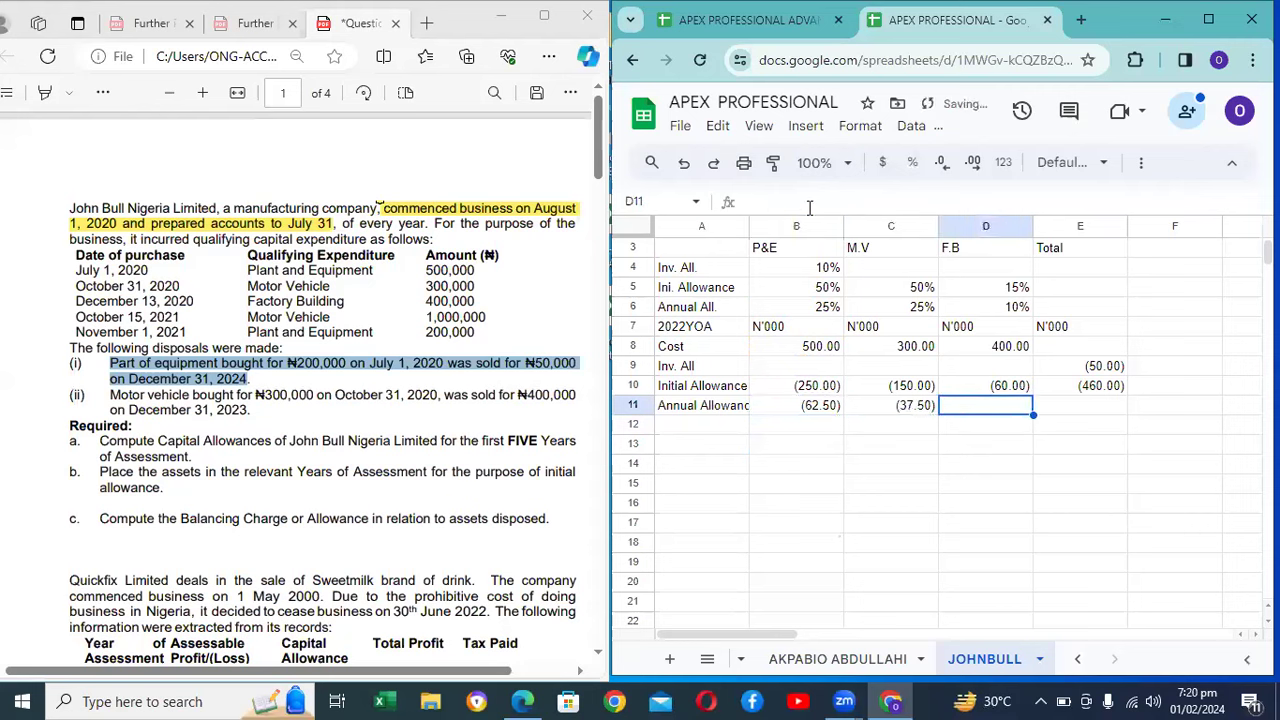
key("ctrl+v")
Step: Total the annual allowances in cell E11 by copying the SUM formula from E10
key("Right")
key("Up")
key("ctrl+c")
key("Down")
key("ctrl+v")
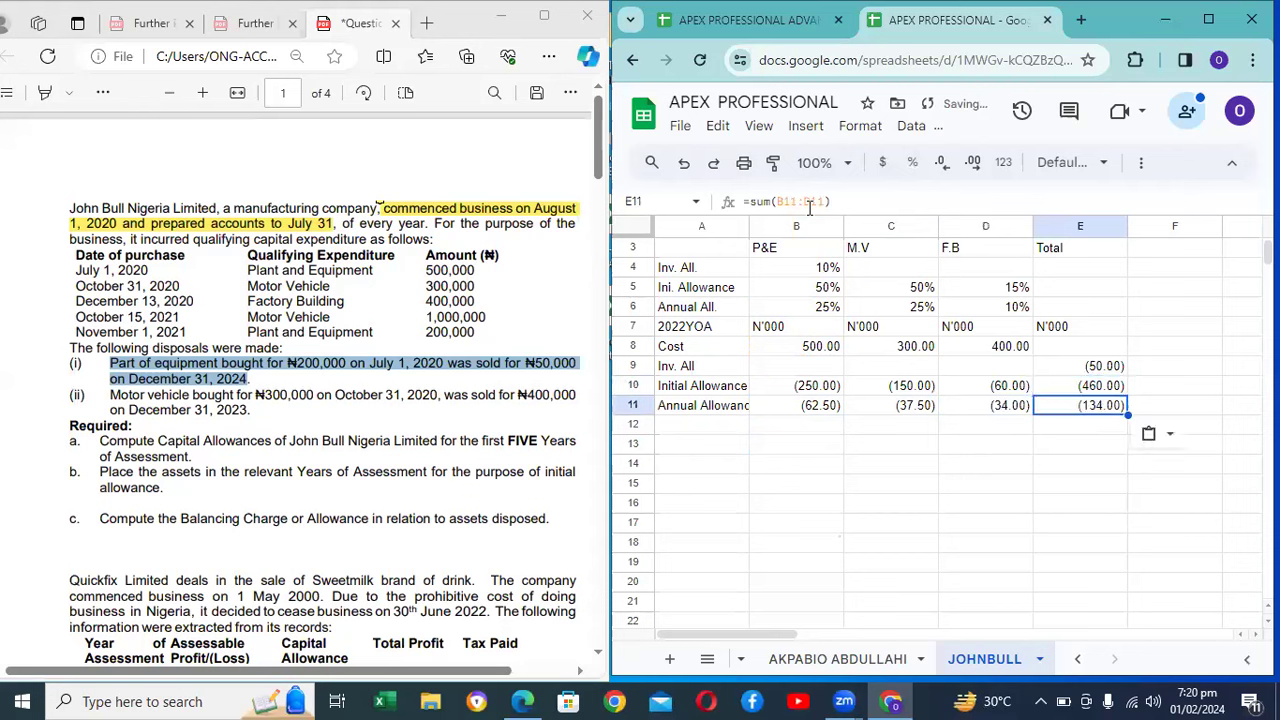
Step: Label cell A12 as "TWDV" and move to cell B12
key("Down")
key("Left")
key("Left")
key("Left")
key("Left")
type("TWDV")
key("Tab")
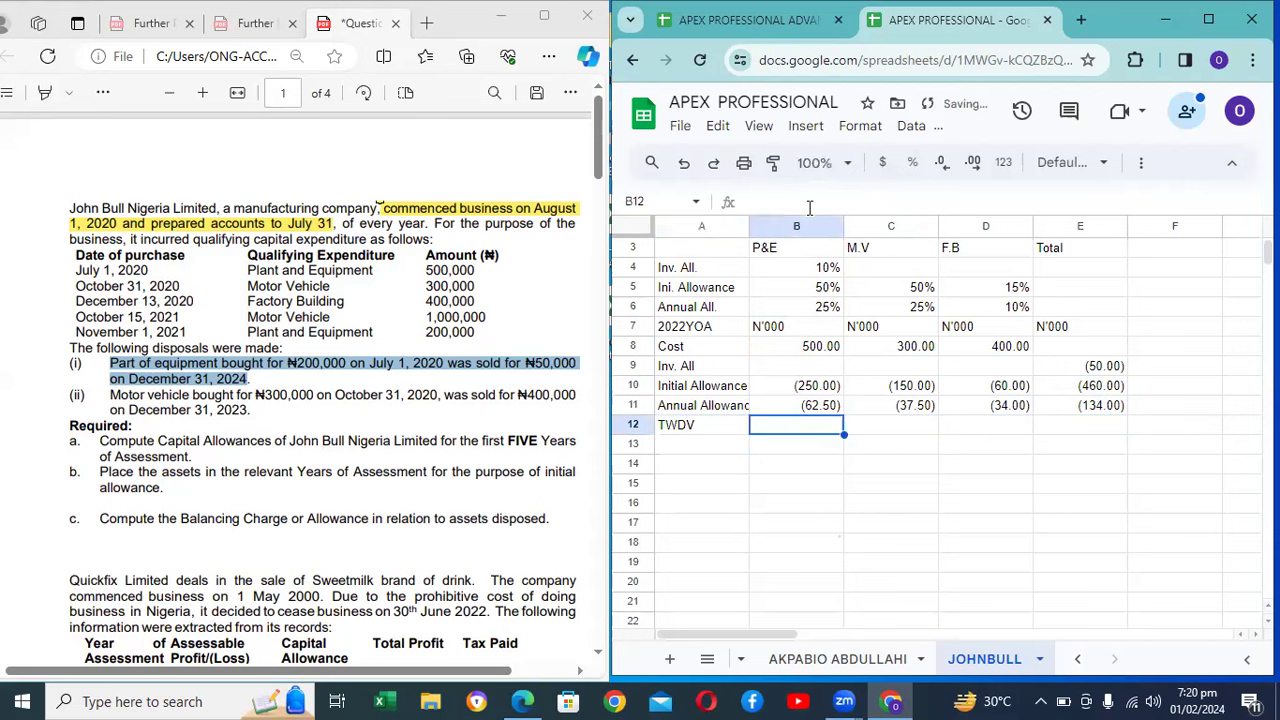
Step: Compute the P&E tax written down value in cell B12 with a SUM of B8:B11
type("=s")
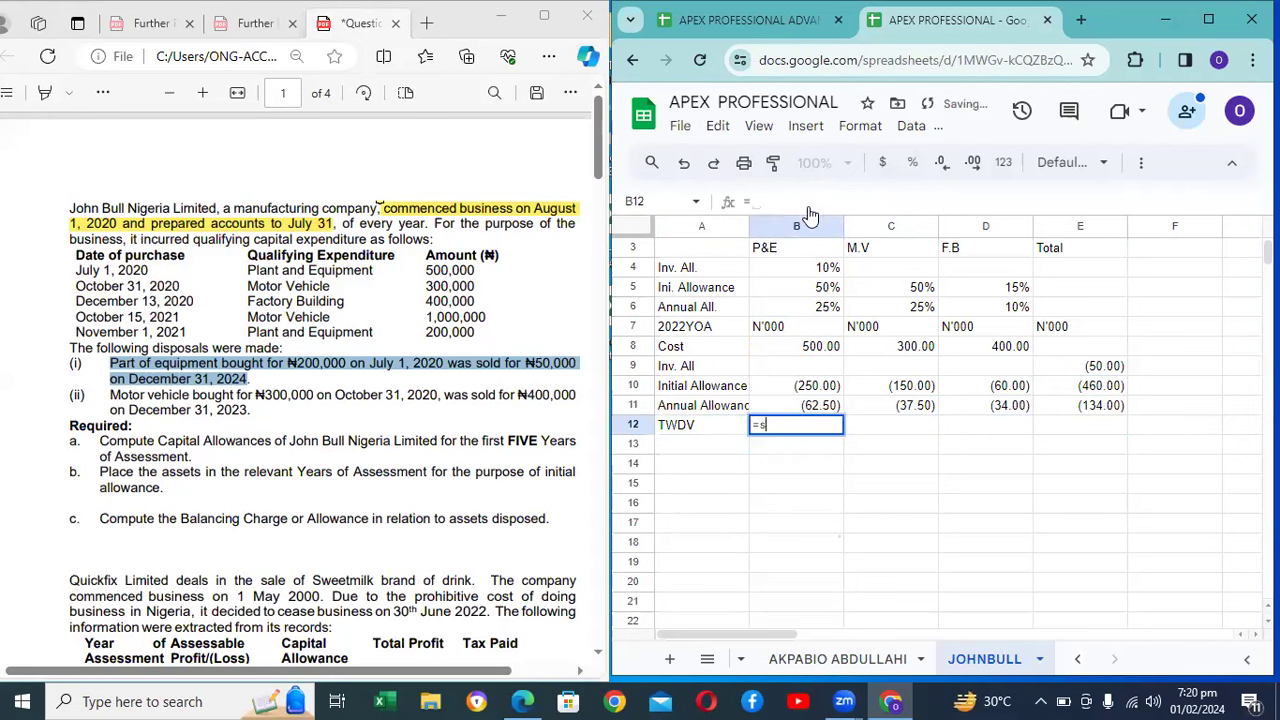
type("um(")
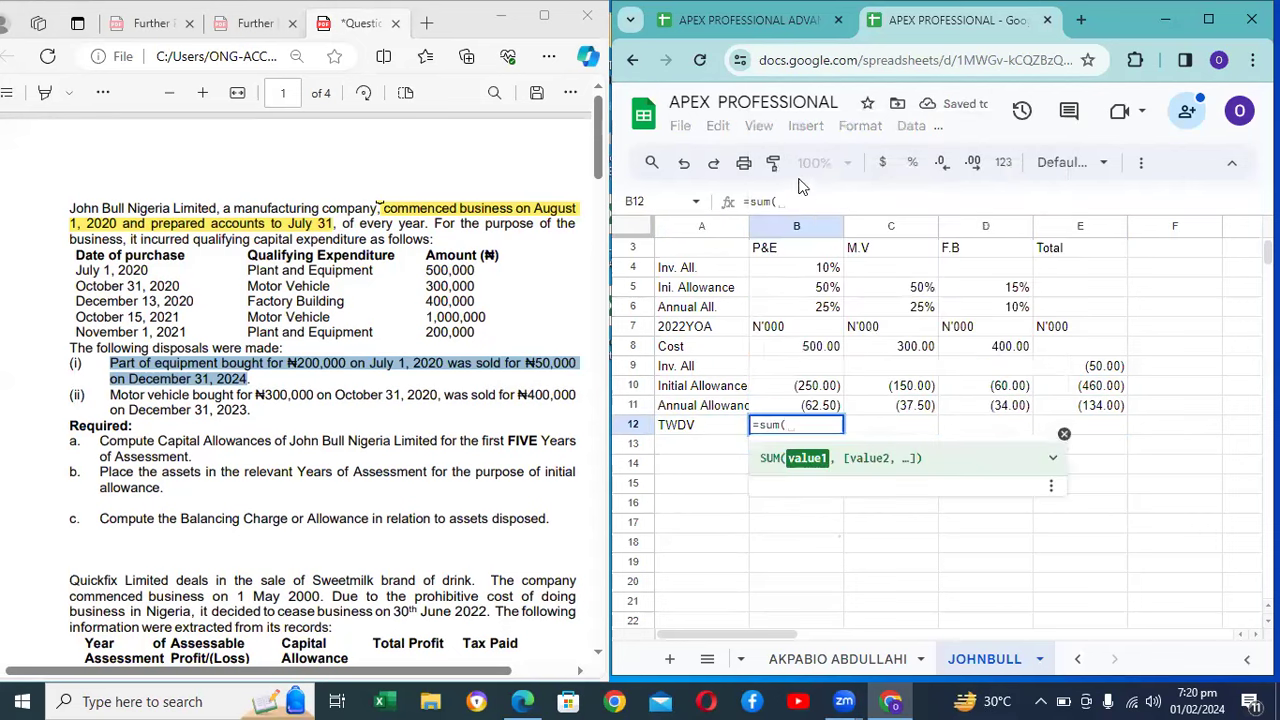
left_click(808, 355)
key("shift+Down")
key("shift+Down")
key("shift+Down")
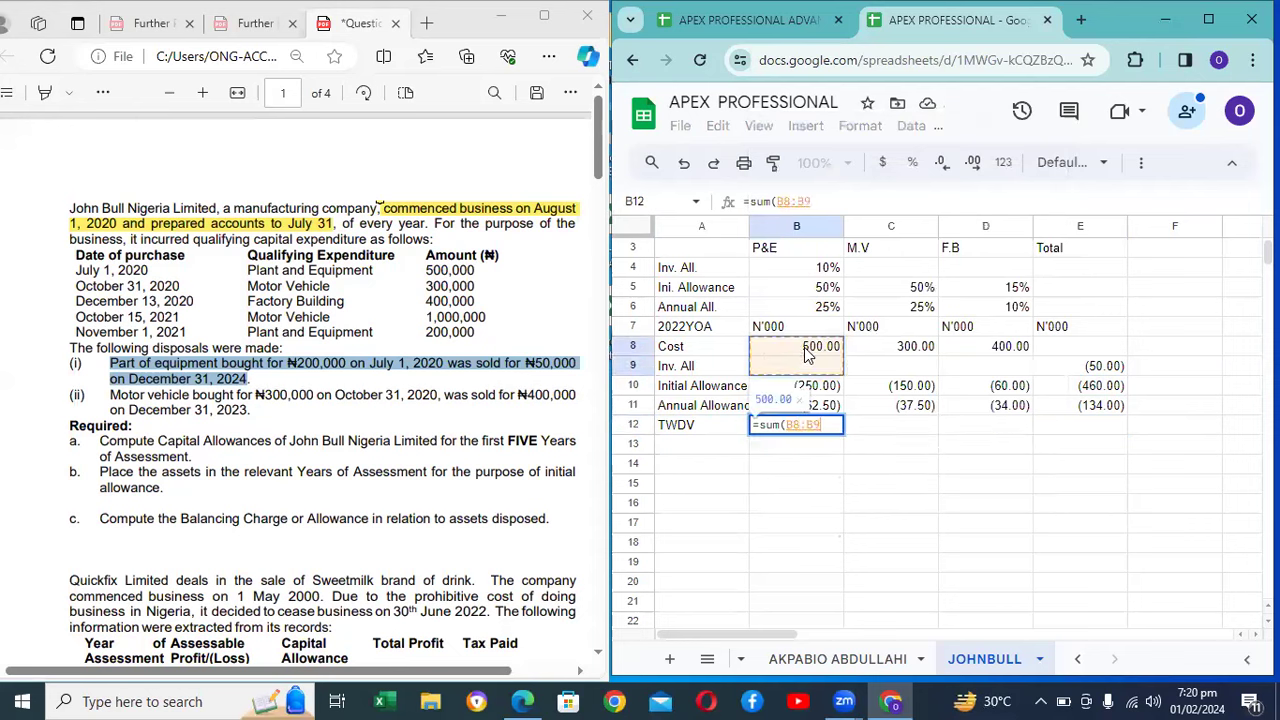
key("Return")
Step: Copy the TWDV formula from B12 into C12, D12 and the Total cell E12
key("Up")
key("Right")
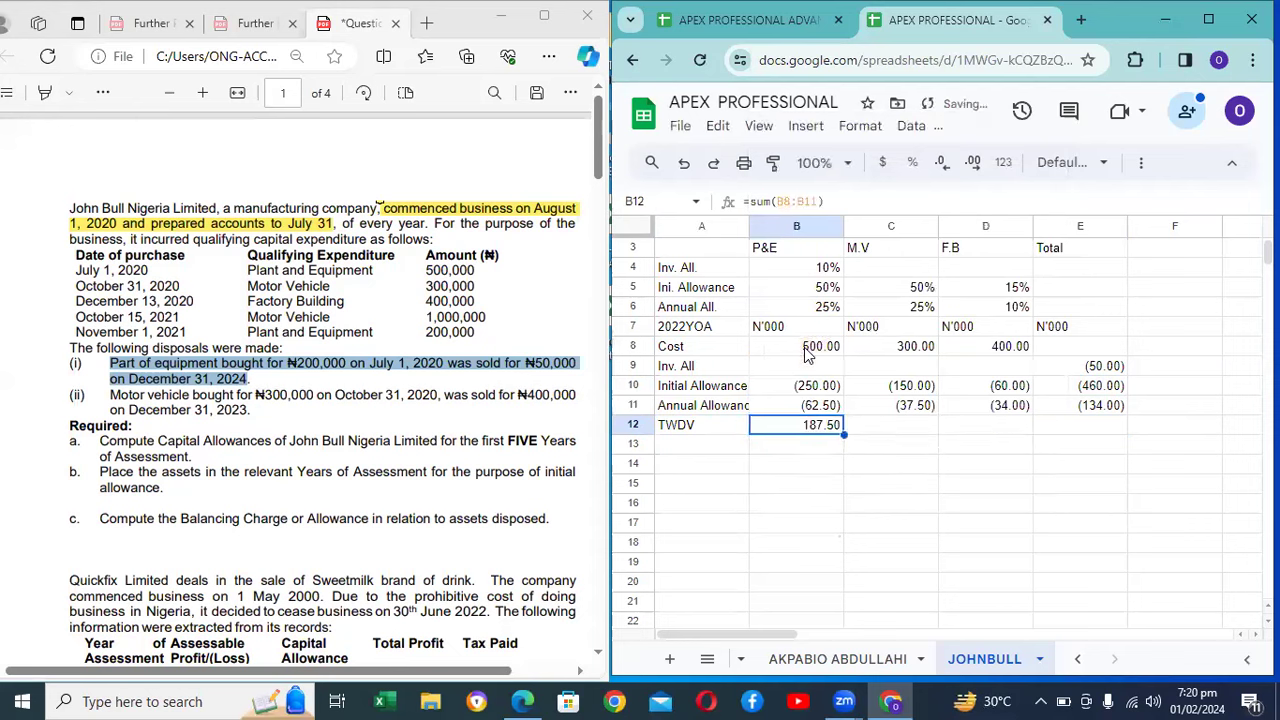
key("ctrl+c")
key("Right")
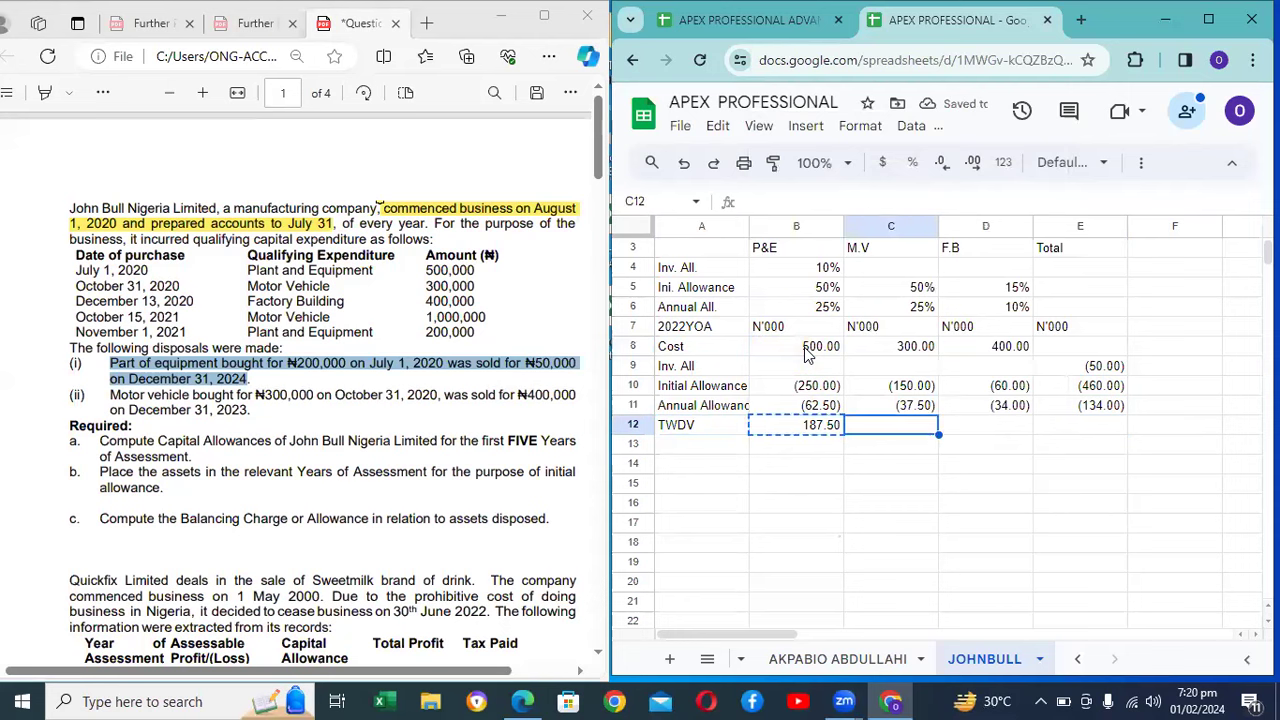
key("ctrl+v")
key("Right")
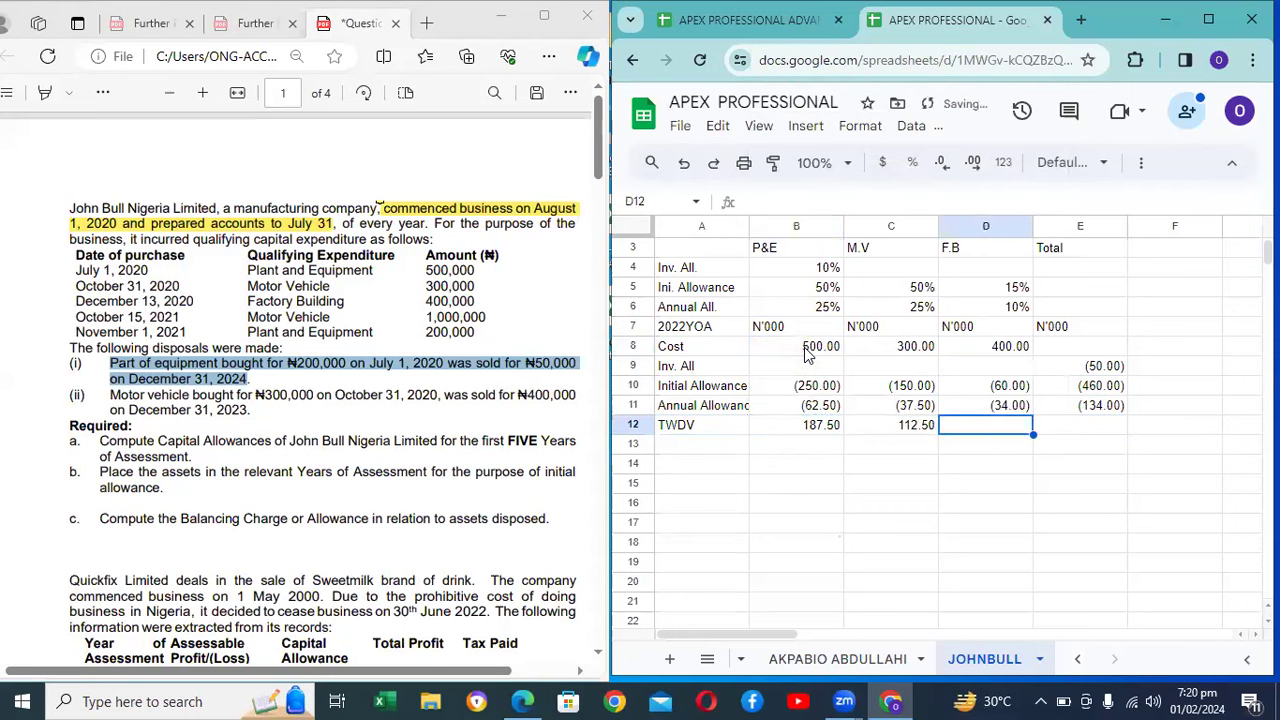
key("ctrl+v")
key("Right")
key("ctrl+v")
Step: Label cell A13 as "2024 YOA" below the TWDV row
key("Down")
key("Up")
key("Left")
key("Left")
key("Left")
key("Left")
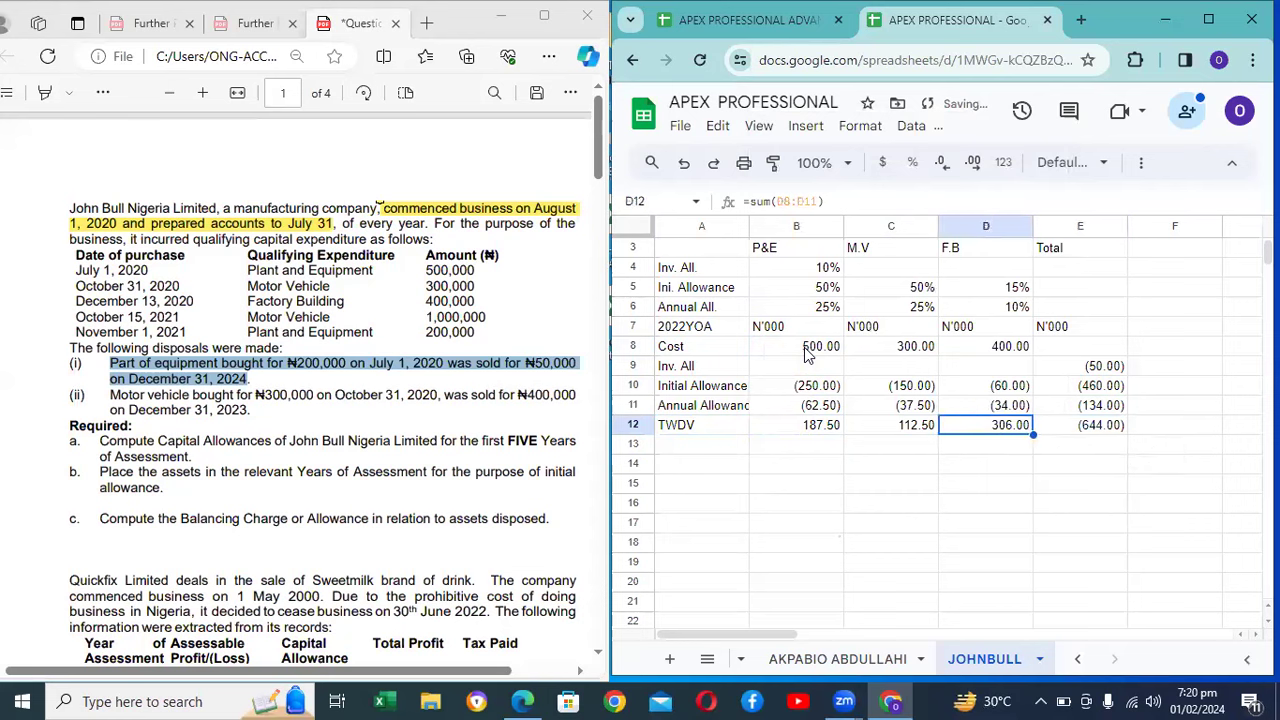
key("Down")
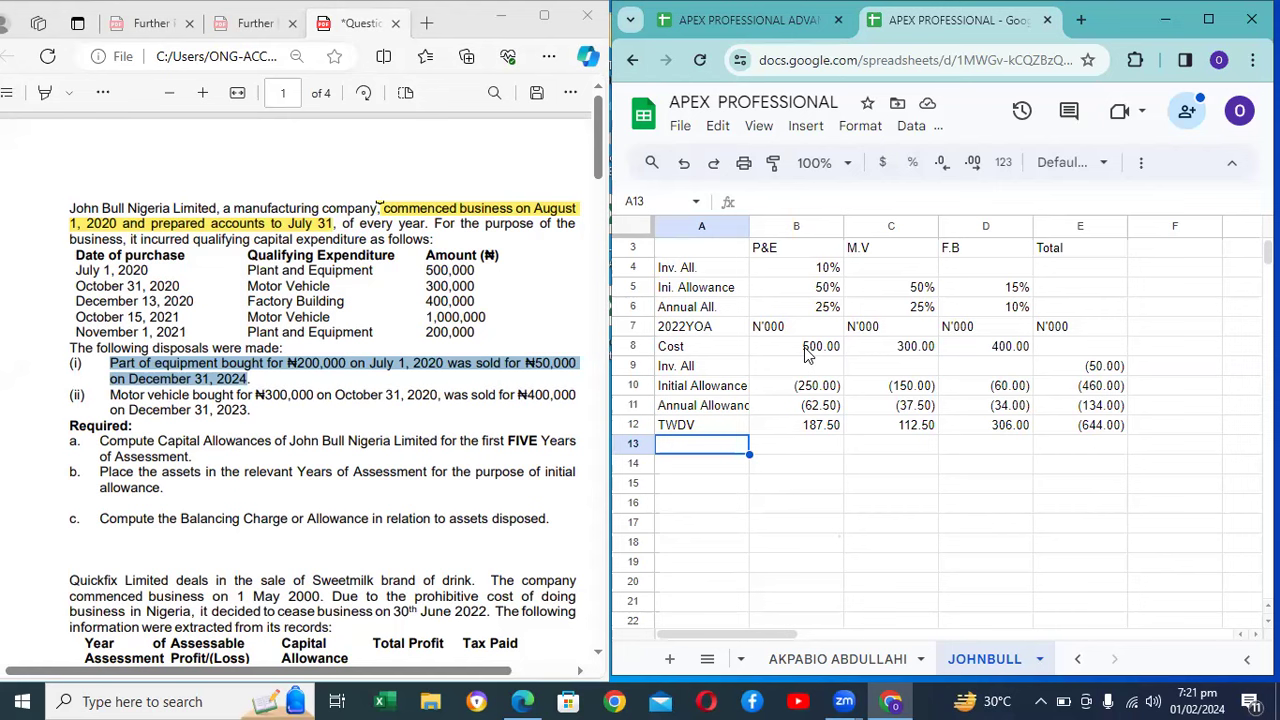
type("2024")
key("Return")
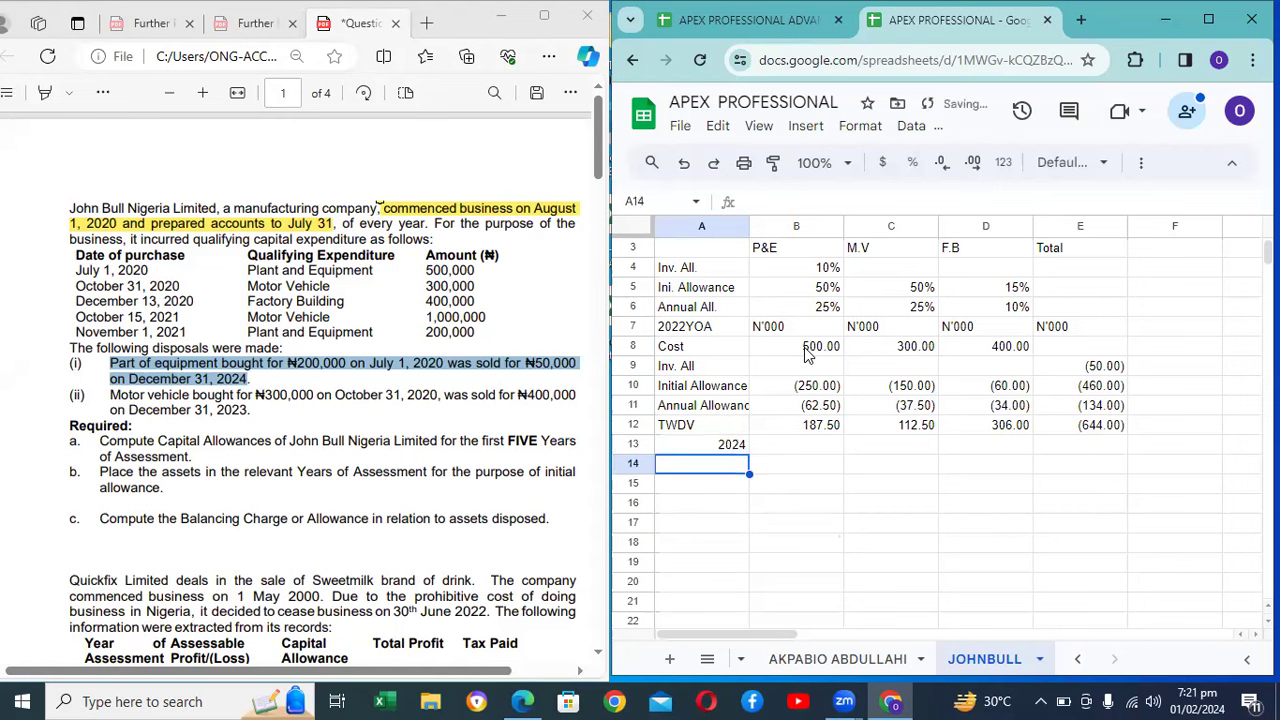
key("Up")
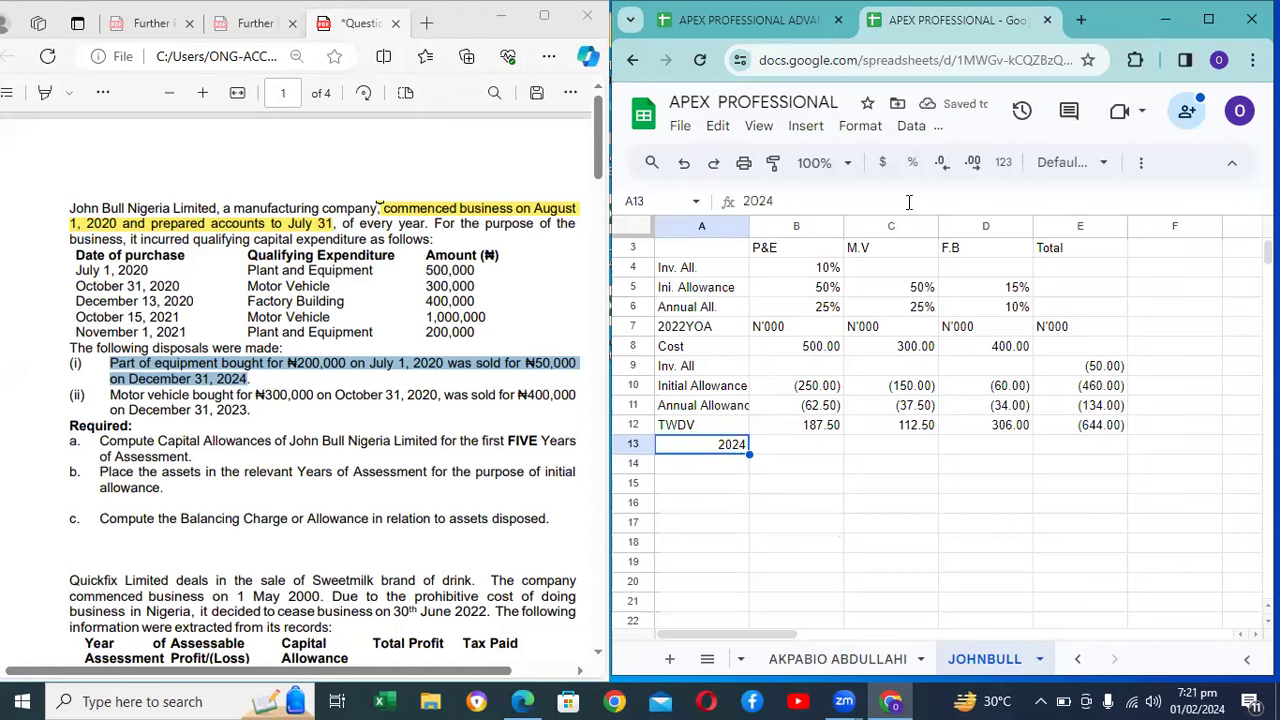
left_click(882, 203)
type("YOA")
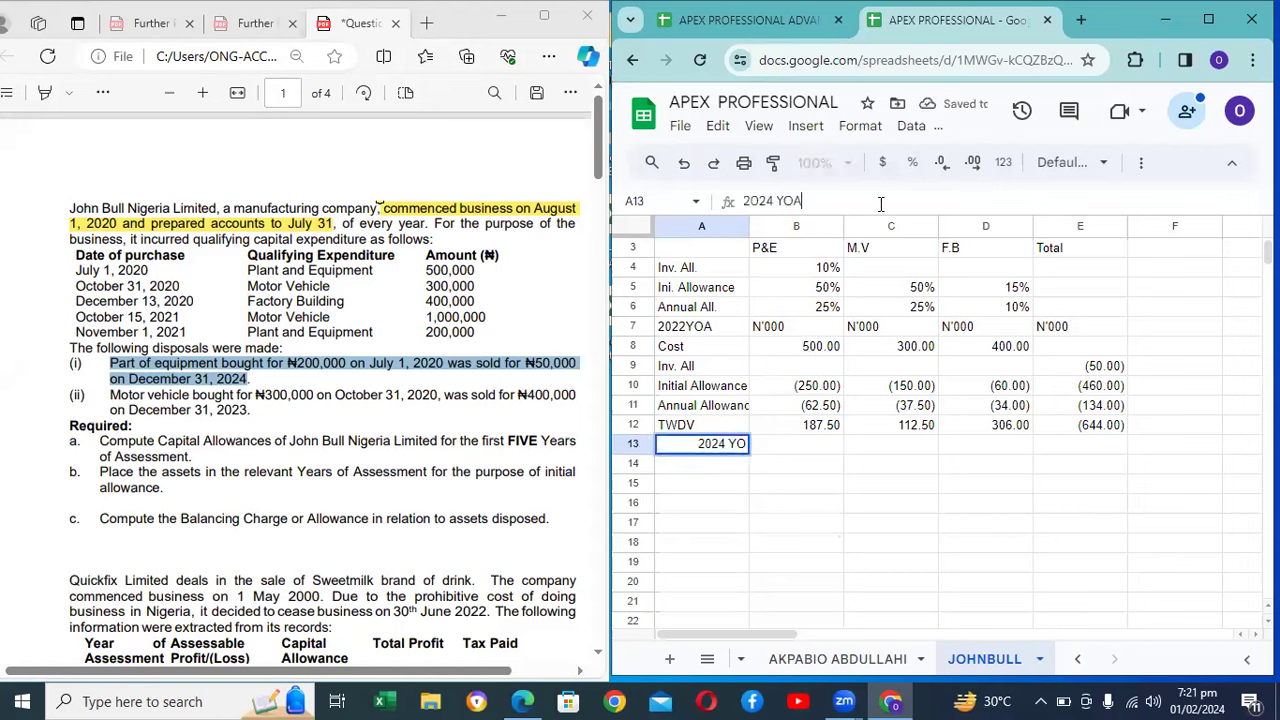
key("Return")
Step: Bold the year headings "2024 YOA" in A13 and "2022YOA" in A7
key("Up")
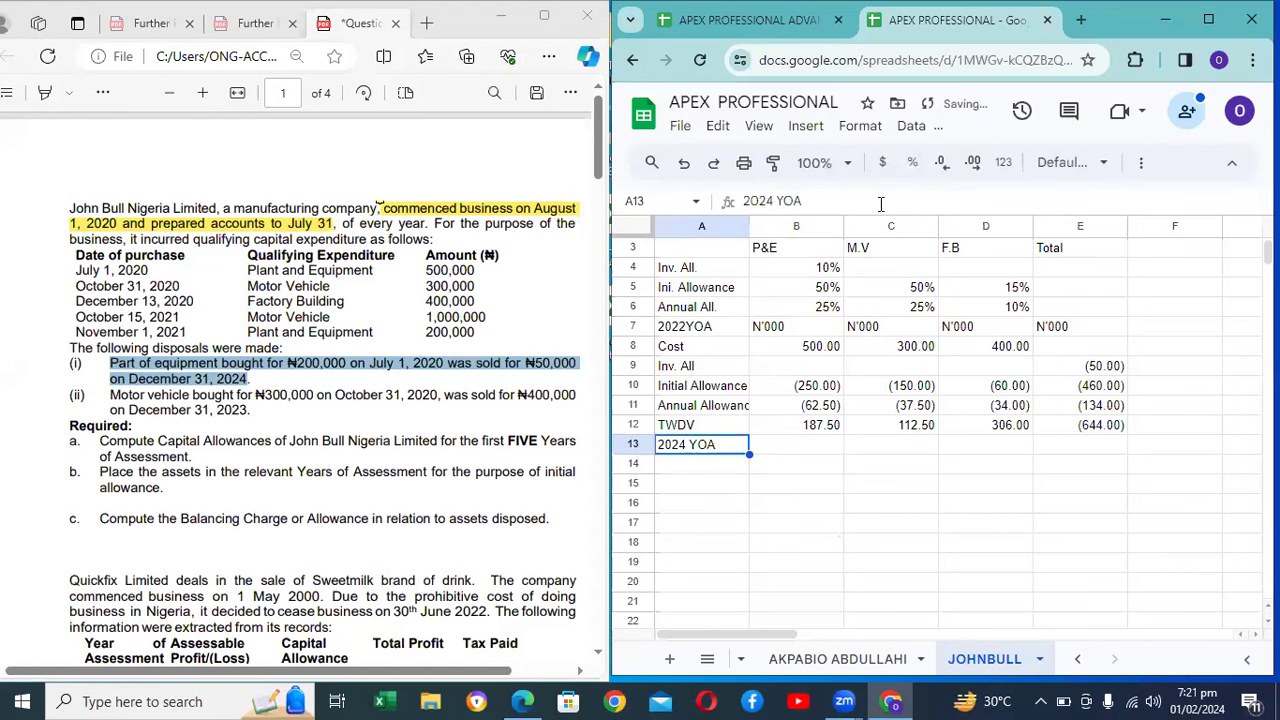
key("ctrl+b")
key("Up")
key("Up")
key("Up")
key("Up")
key("Up")
key("Up")
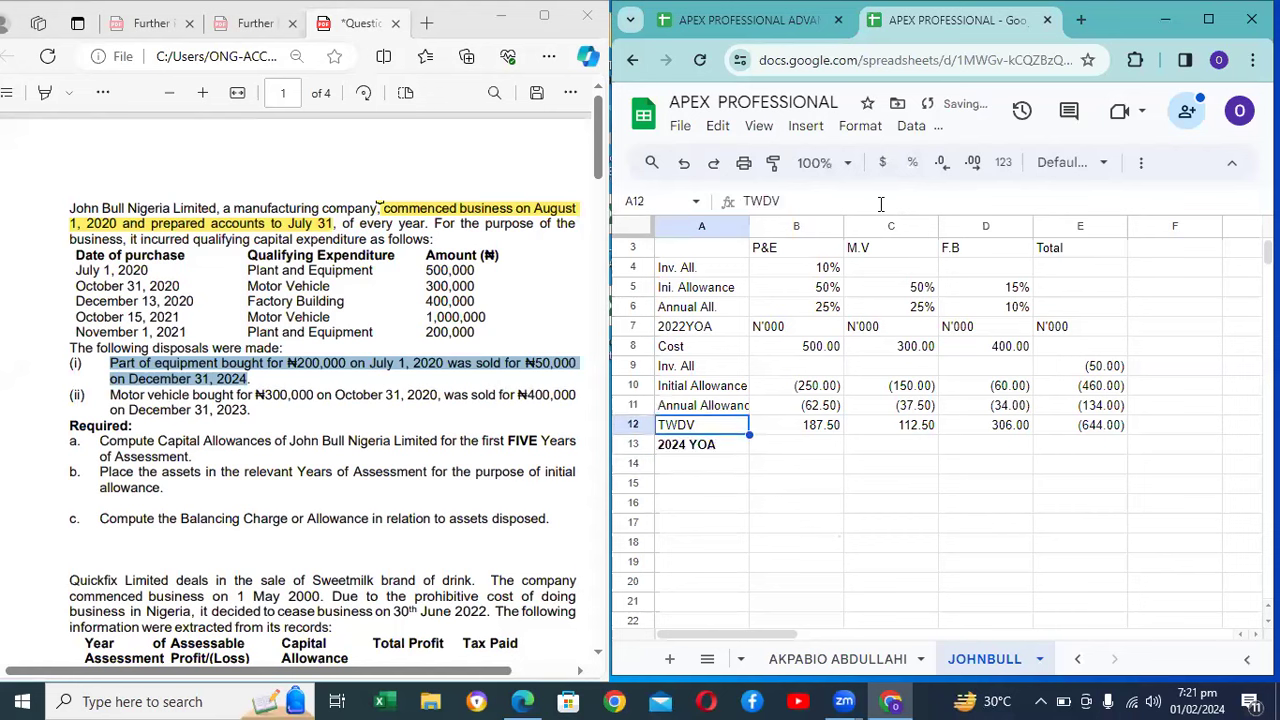
key("ctrl+b")
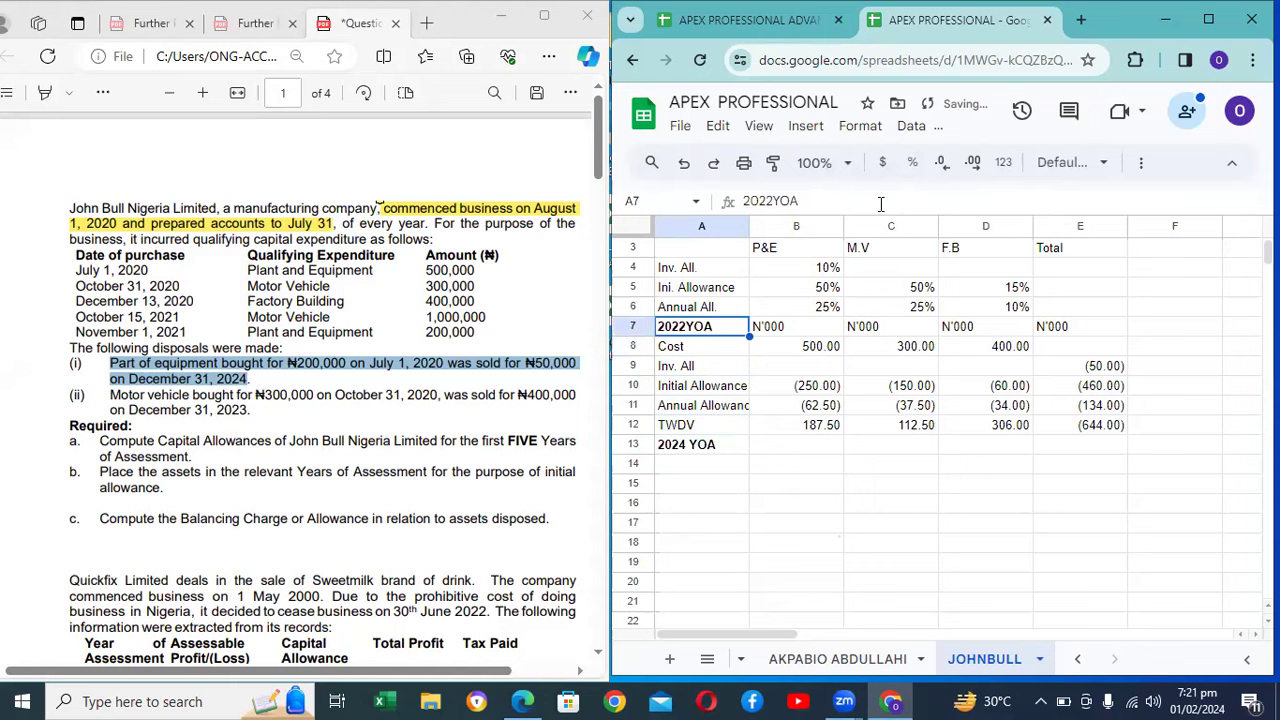
Step: Review the P&E column's 2022 YOA cost, initial allowance, annual allowance and TWDV formulas in cells B8 to B12
key("Down")
key("Down")
key("Down")
key("Down")
key("Down")
key("Down")
key("Down")
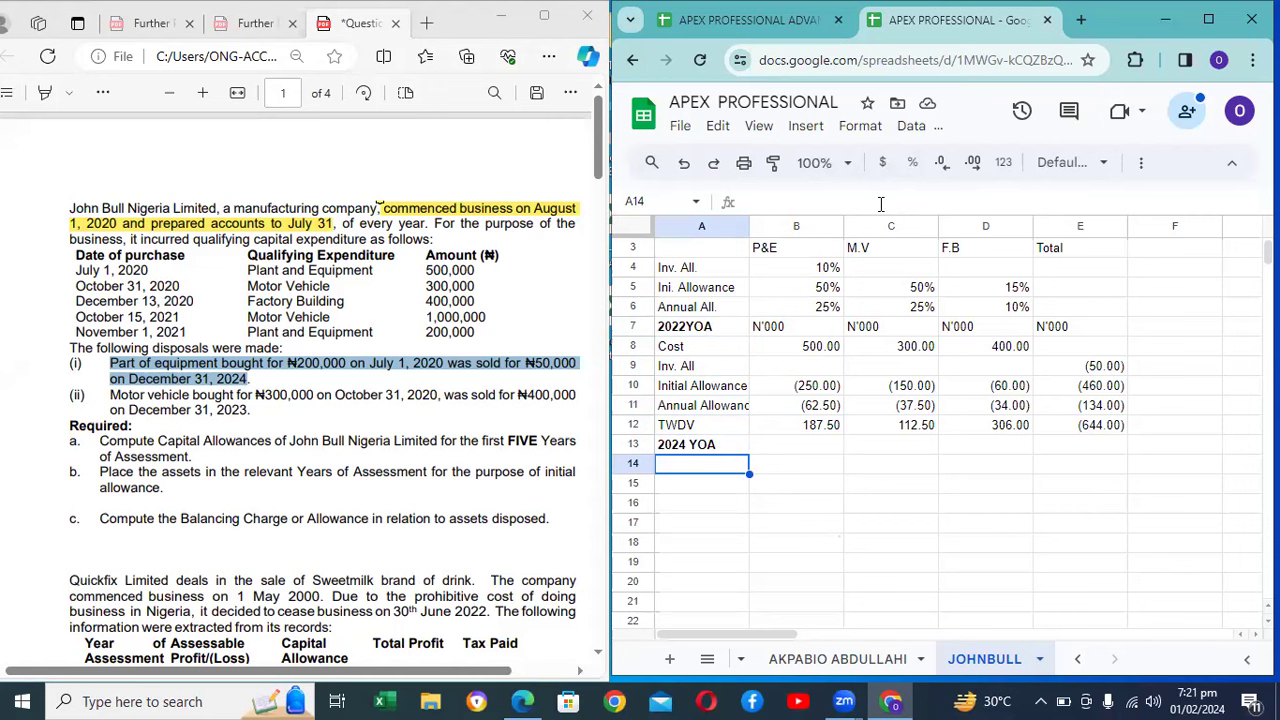
key("Up")
key("Up")
key("Right")
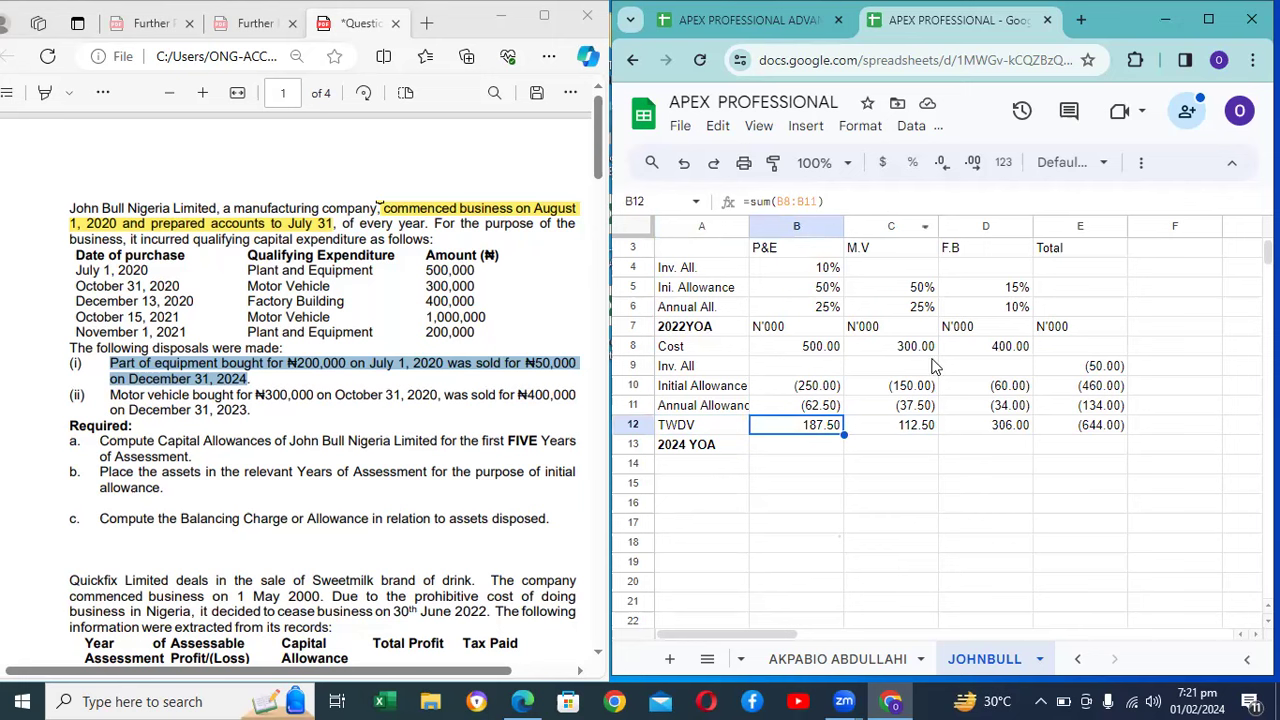
key("Up")
key("Up")
key("Up")
key("Up")
key("Down")
key("Down")
key("Down")
key("Down")
key("Up")
key("Up")
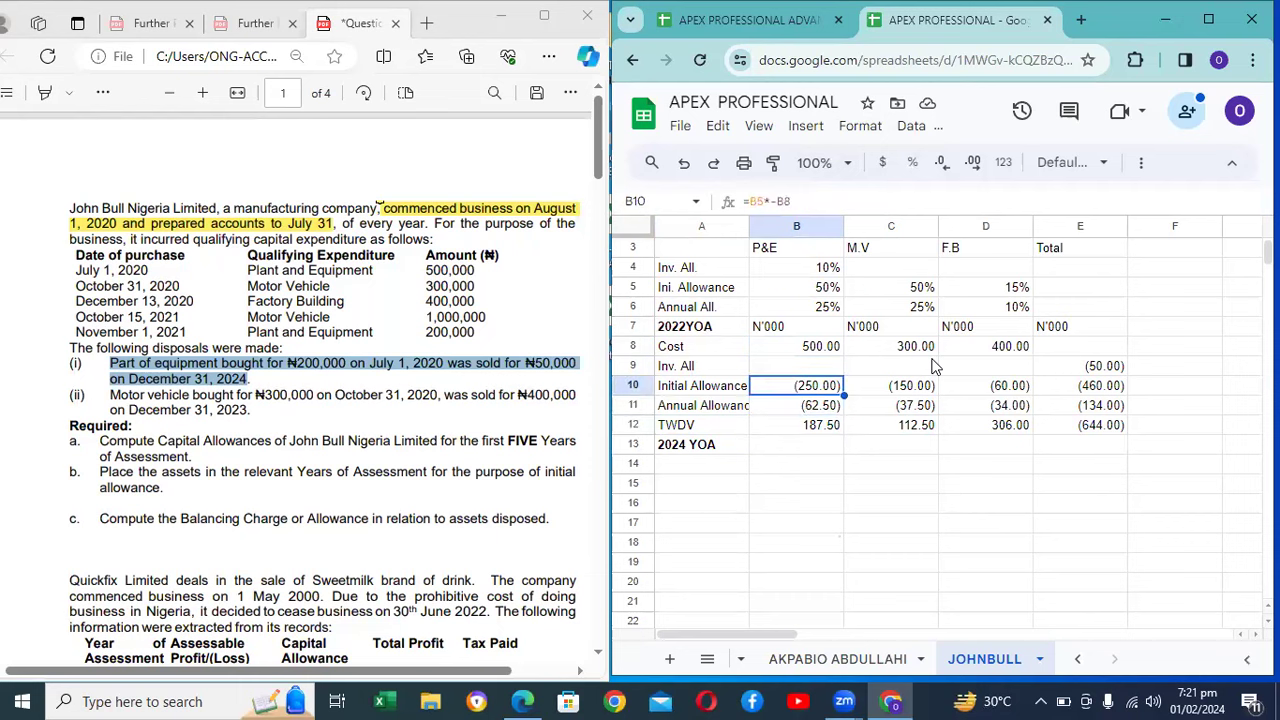
key("Down")
key("Down")
key("Up")
key("Up")
key("Down")
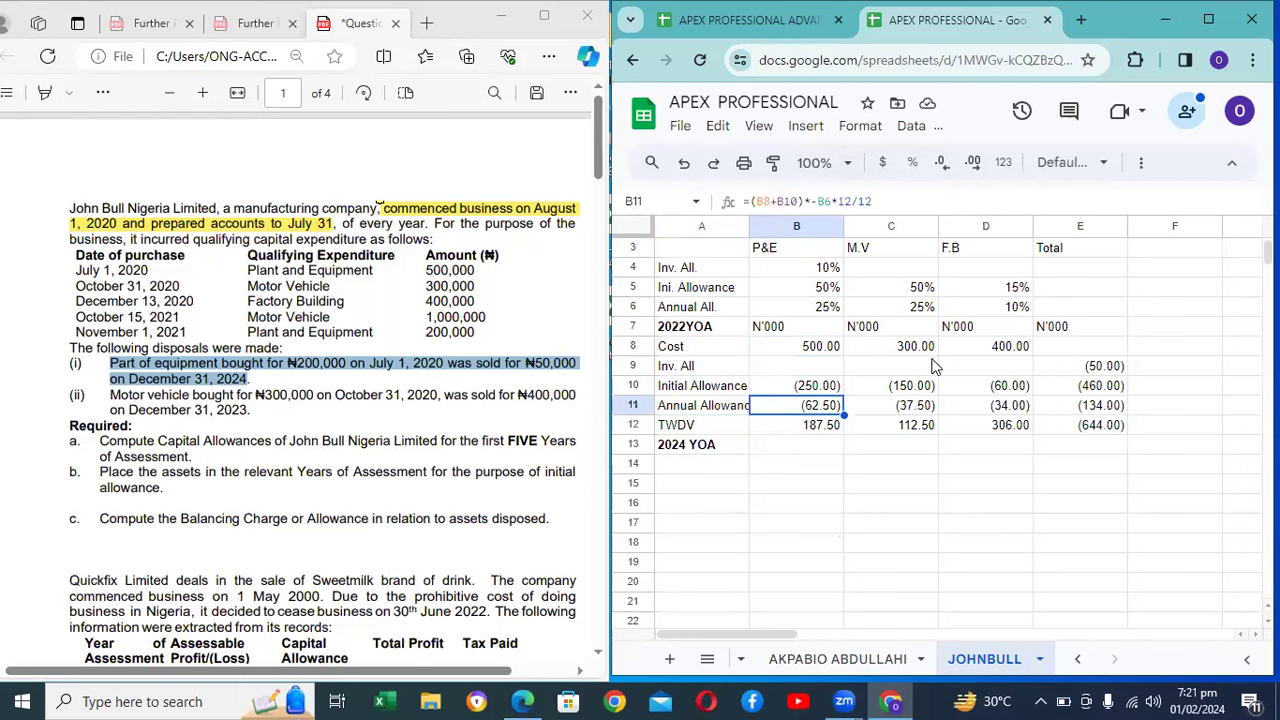
key("Down")
key("Down")
key("Up")
key("Up")
key("Up")
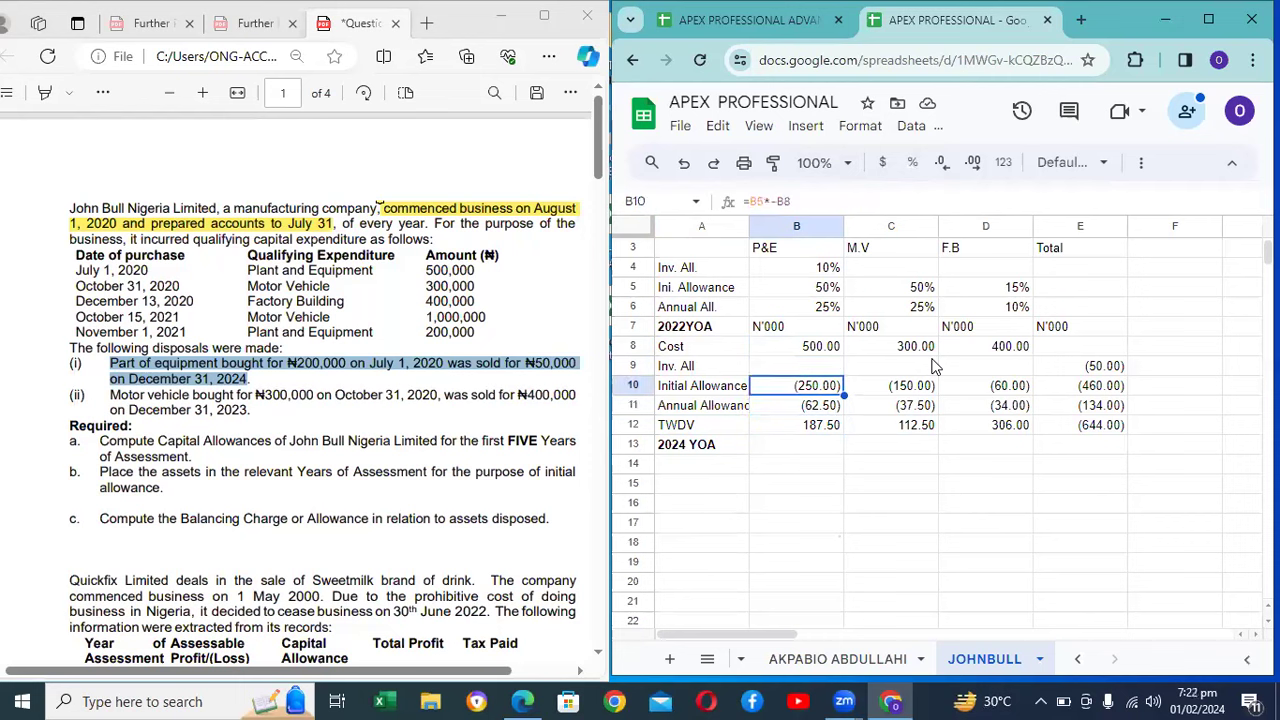
Step: Label cell A14 as "Additions" below the 2024 YOA heading
key("Down")
key("Down")
key("Down")
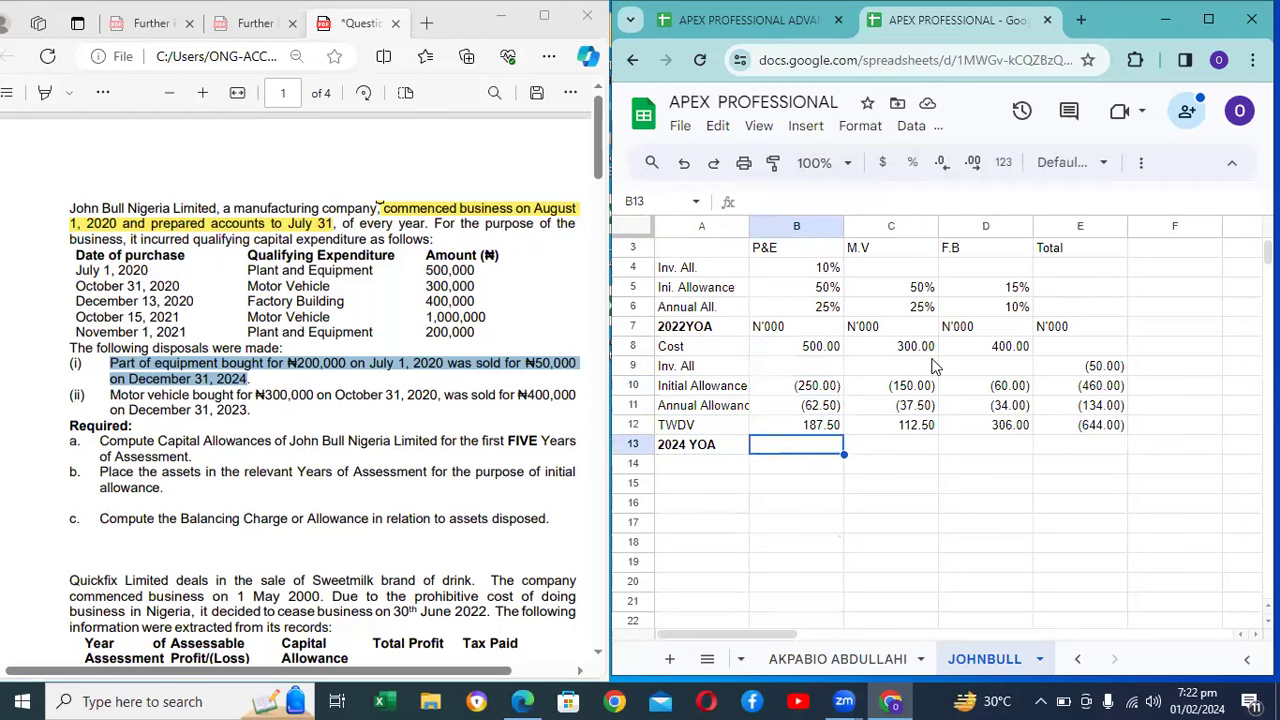
key("Left")
key("Down")
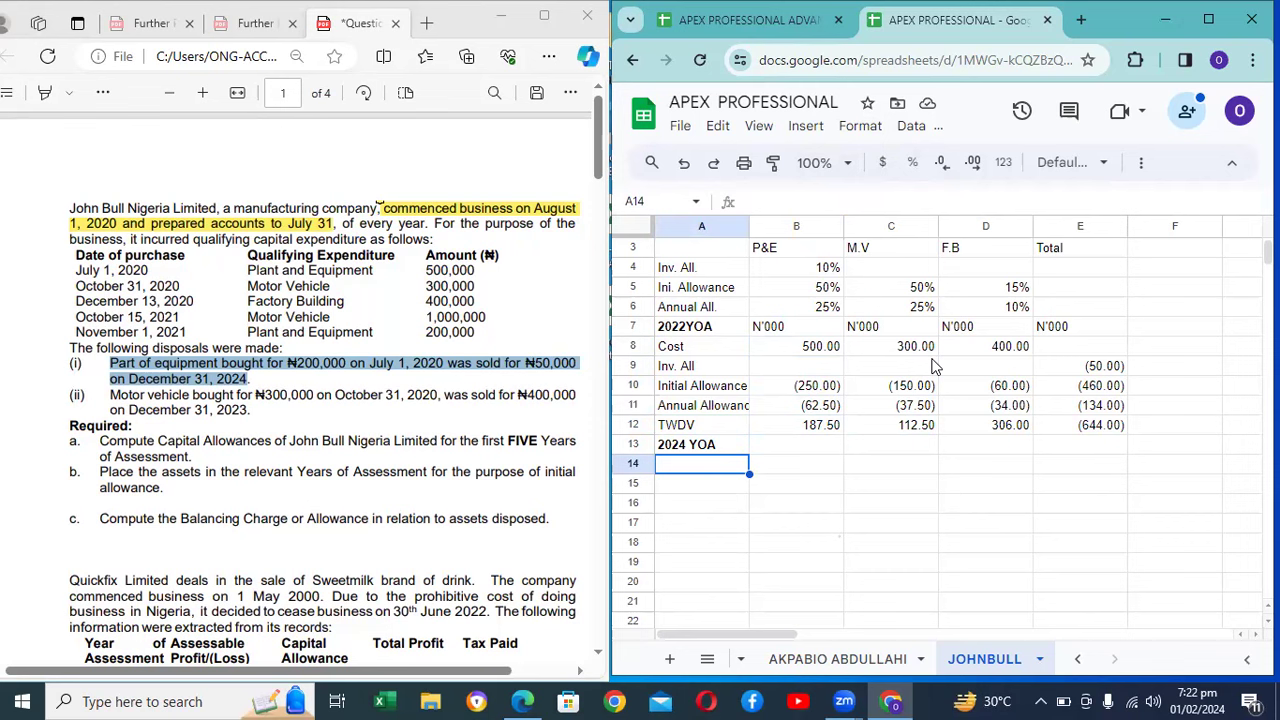
type("Add")
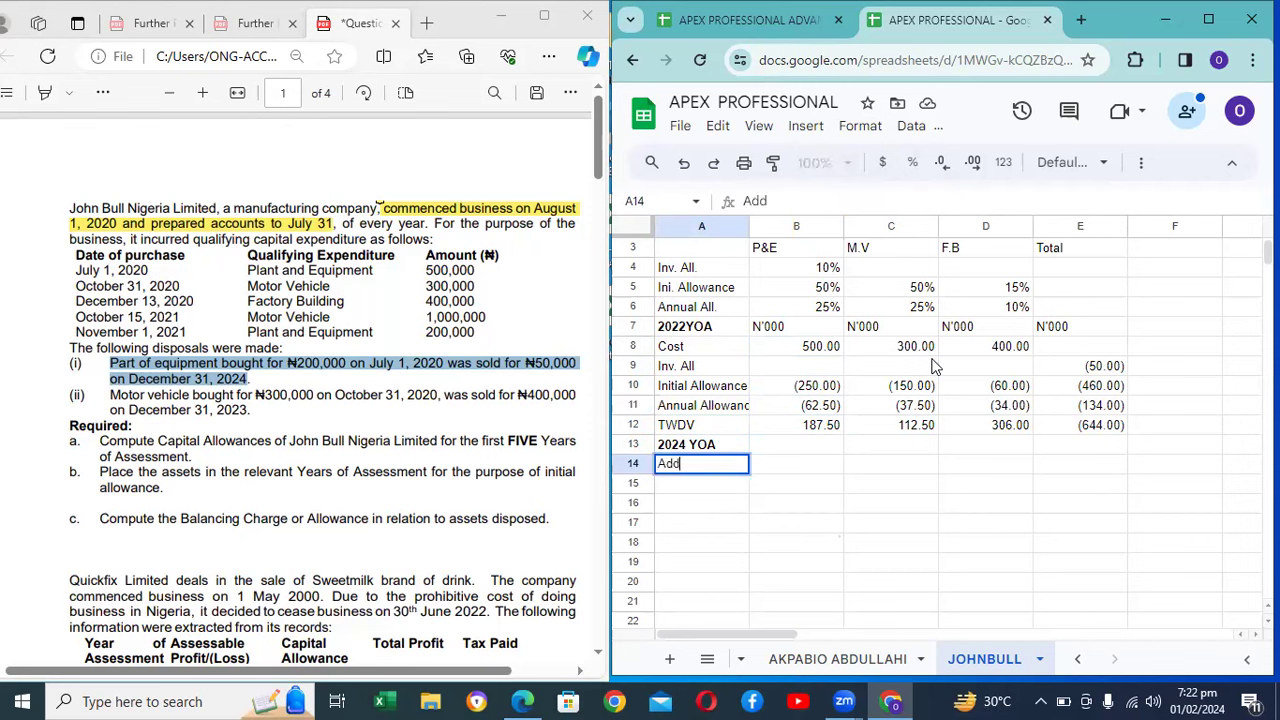
type("itina")
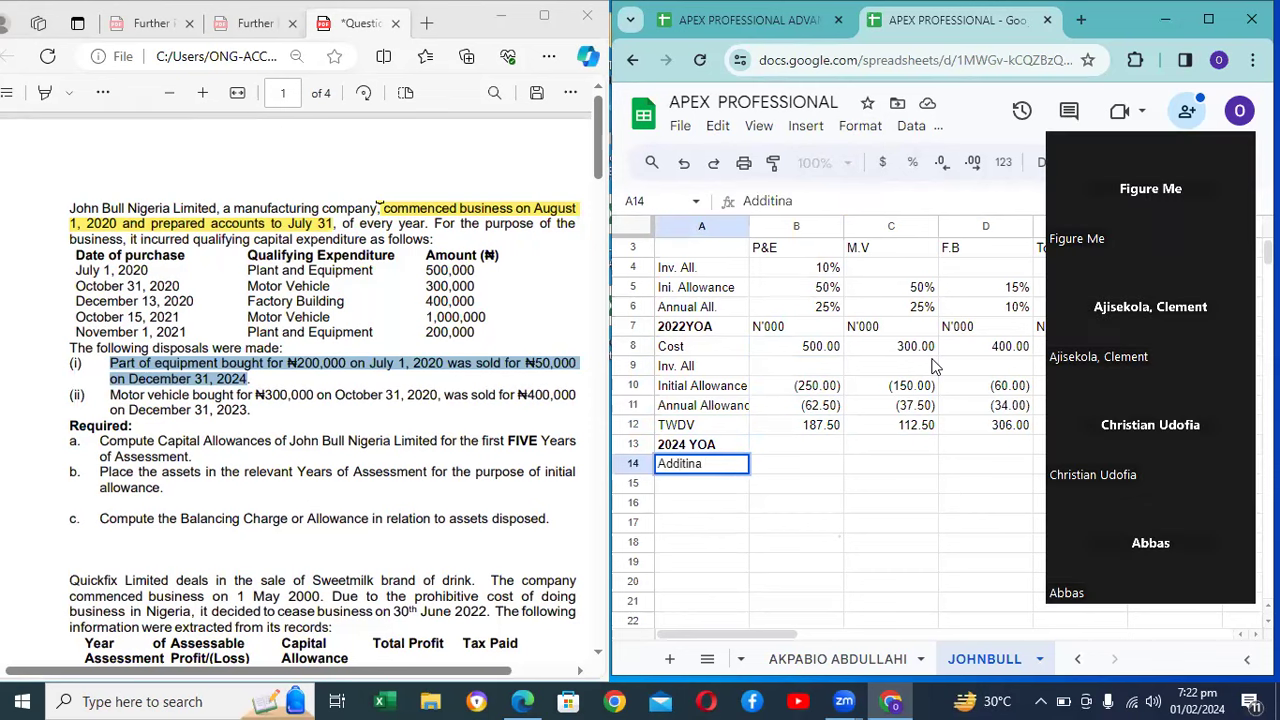
key("BackSpace")
key("BackSpace")
key("BackSpace")
type("ons")
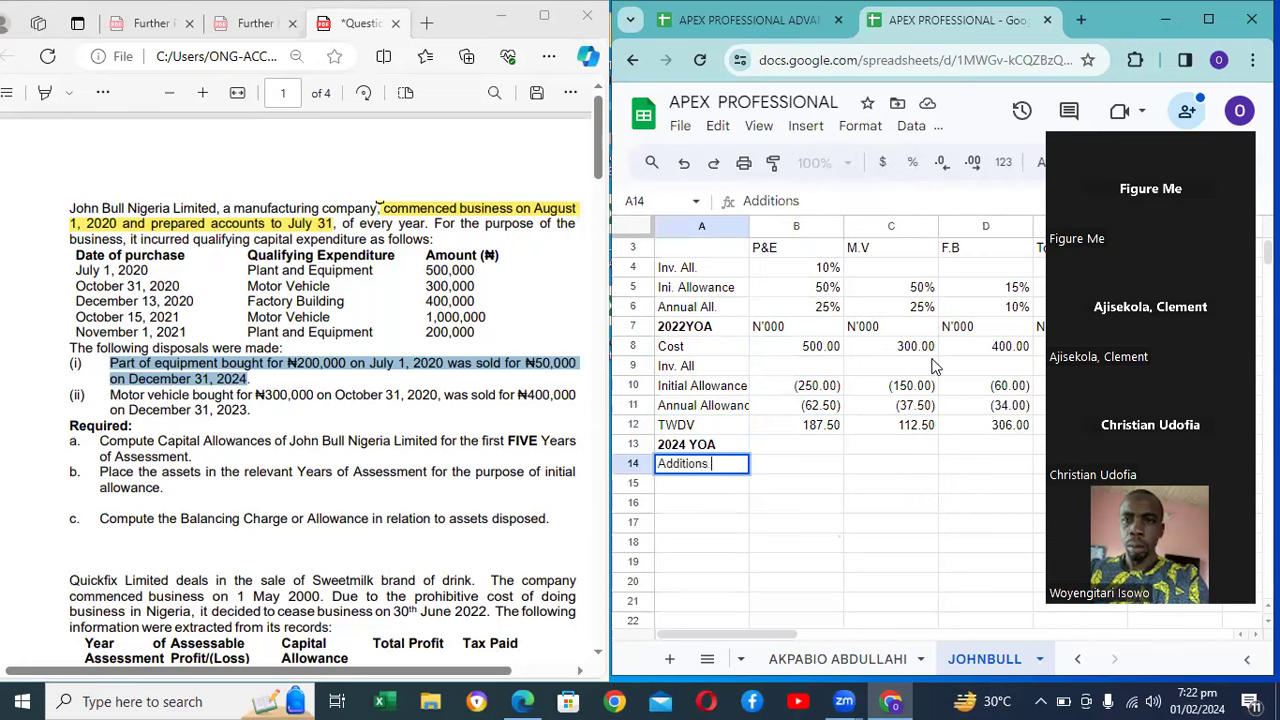
key("Return")
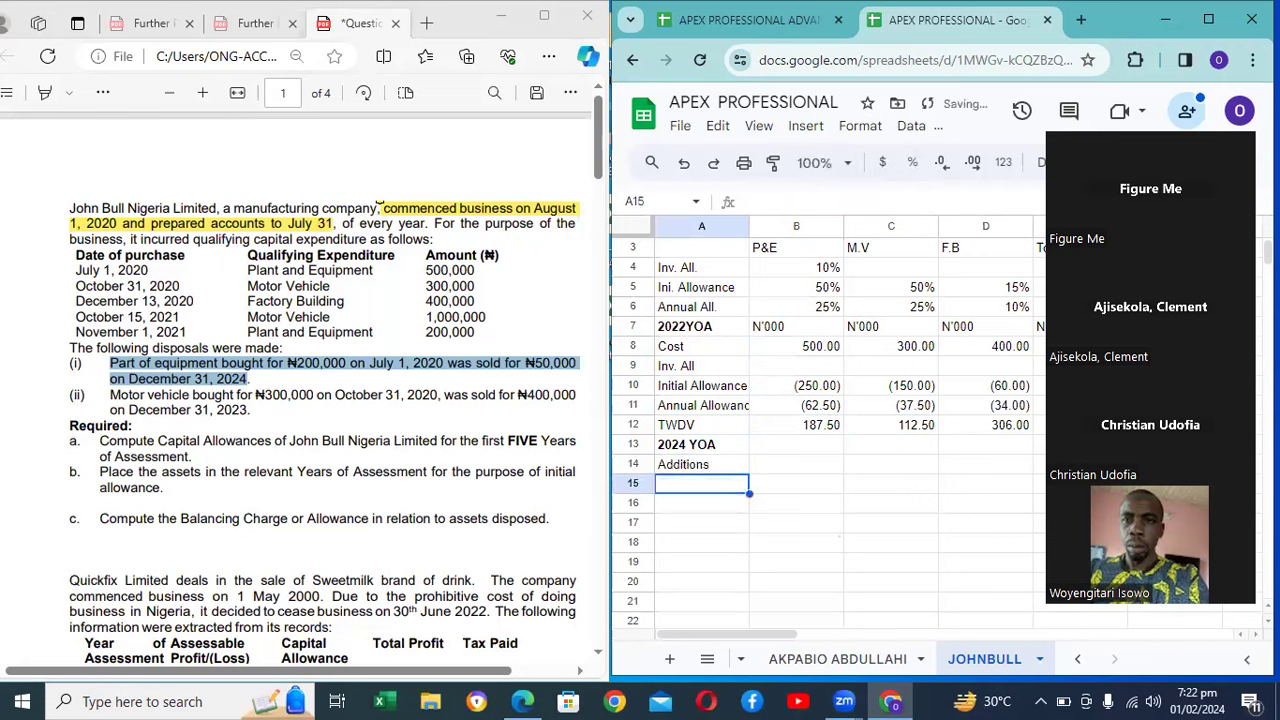
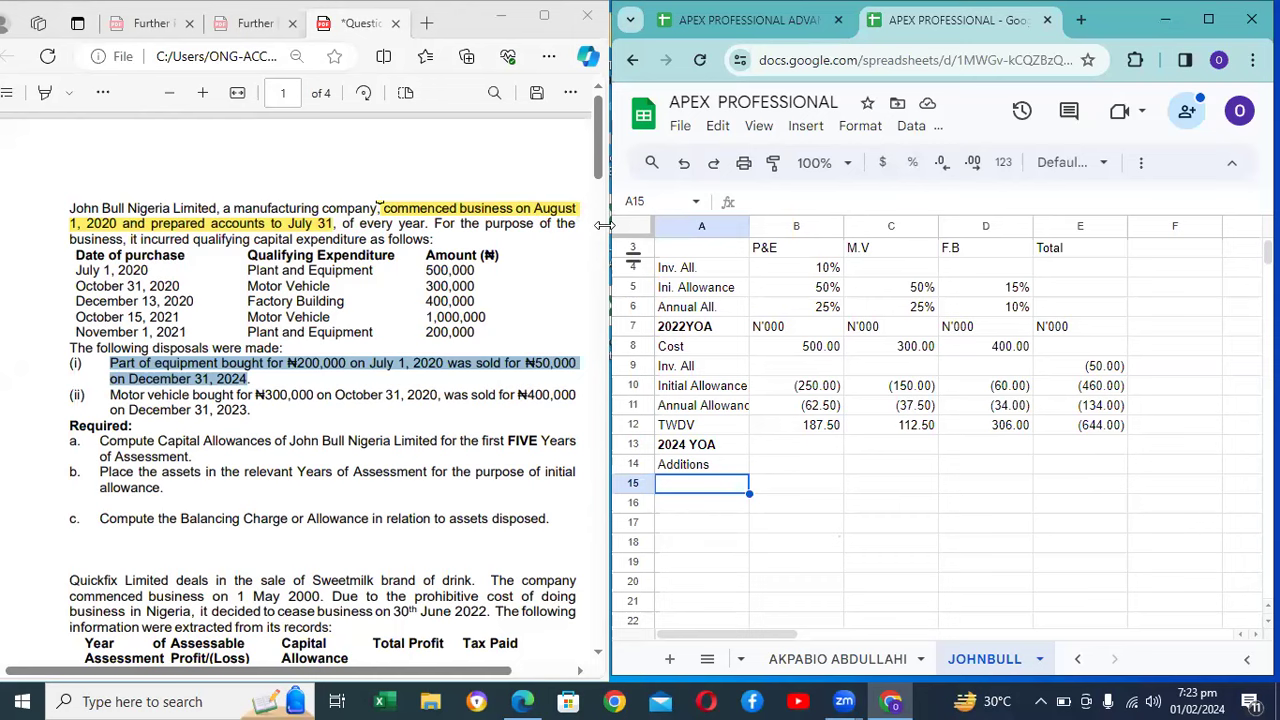
Step: Widen the spreadsheet window slightly and review the P&E TWDV and annual allowance formulas in B12 and B11
left_click_drag(604, 225, 597, 225)
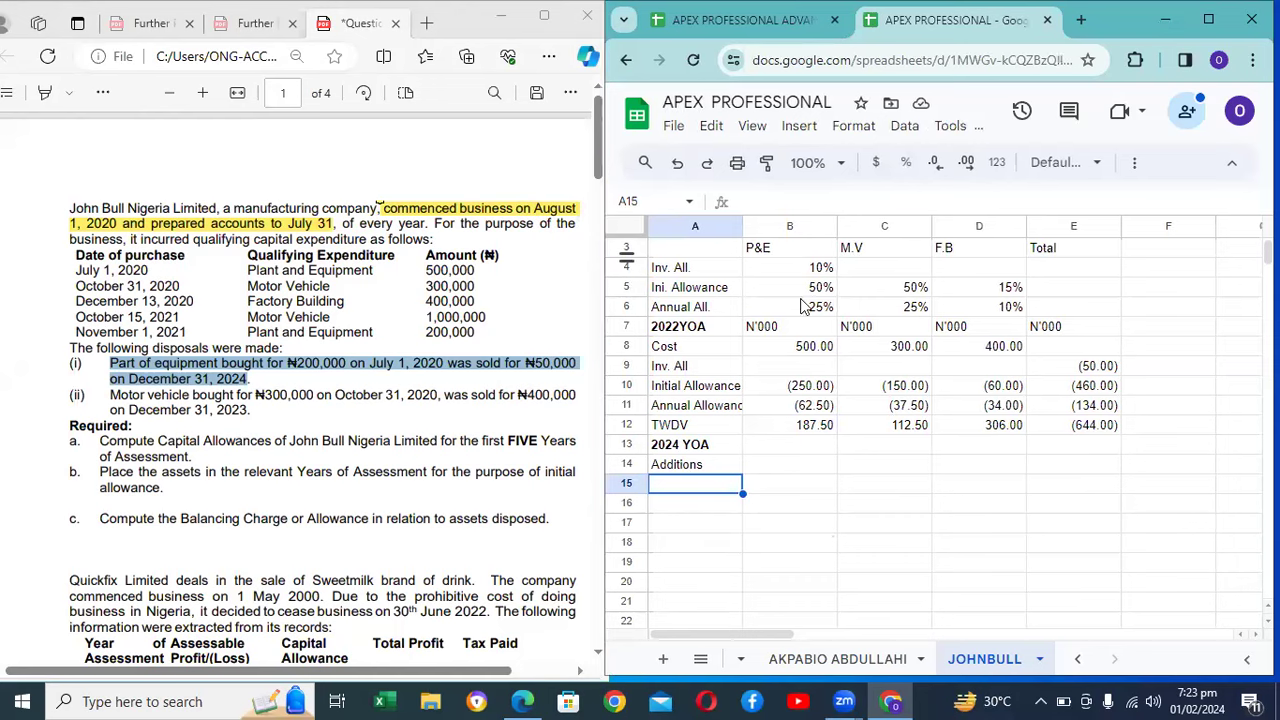
left_click(889, 509)
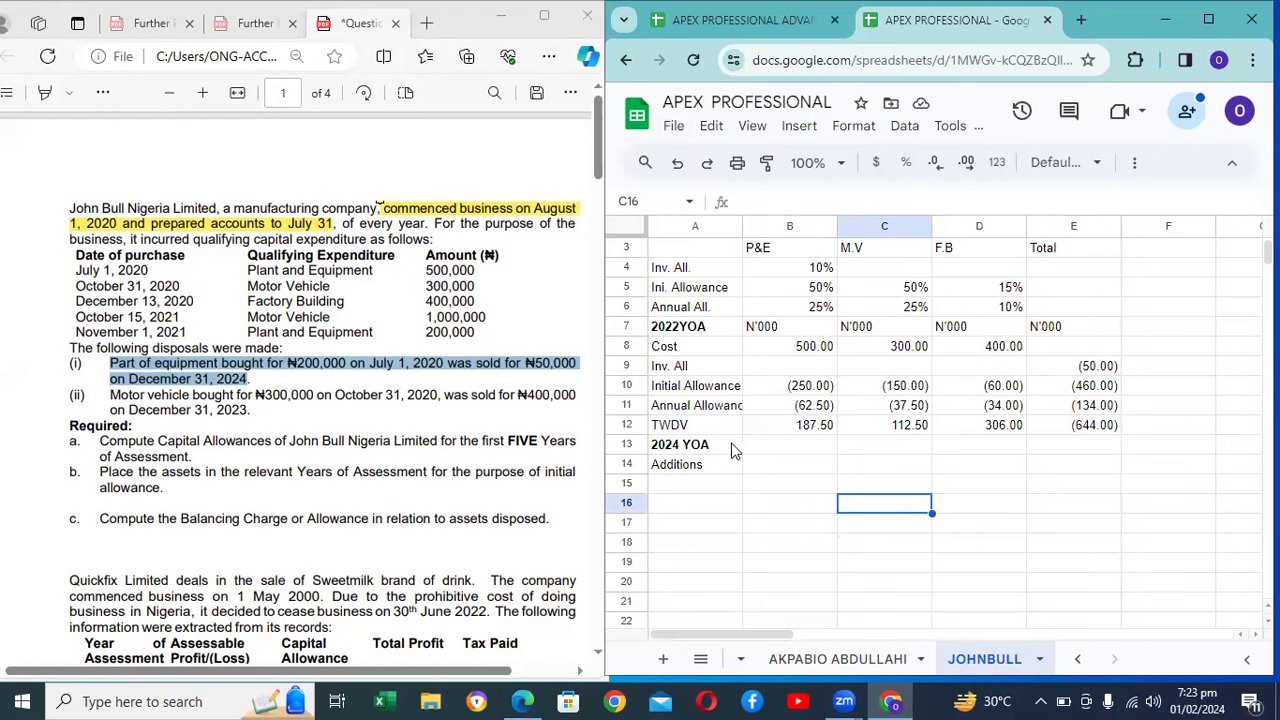
left_click(711, 467)
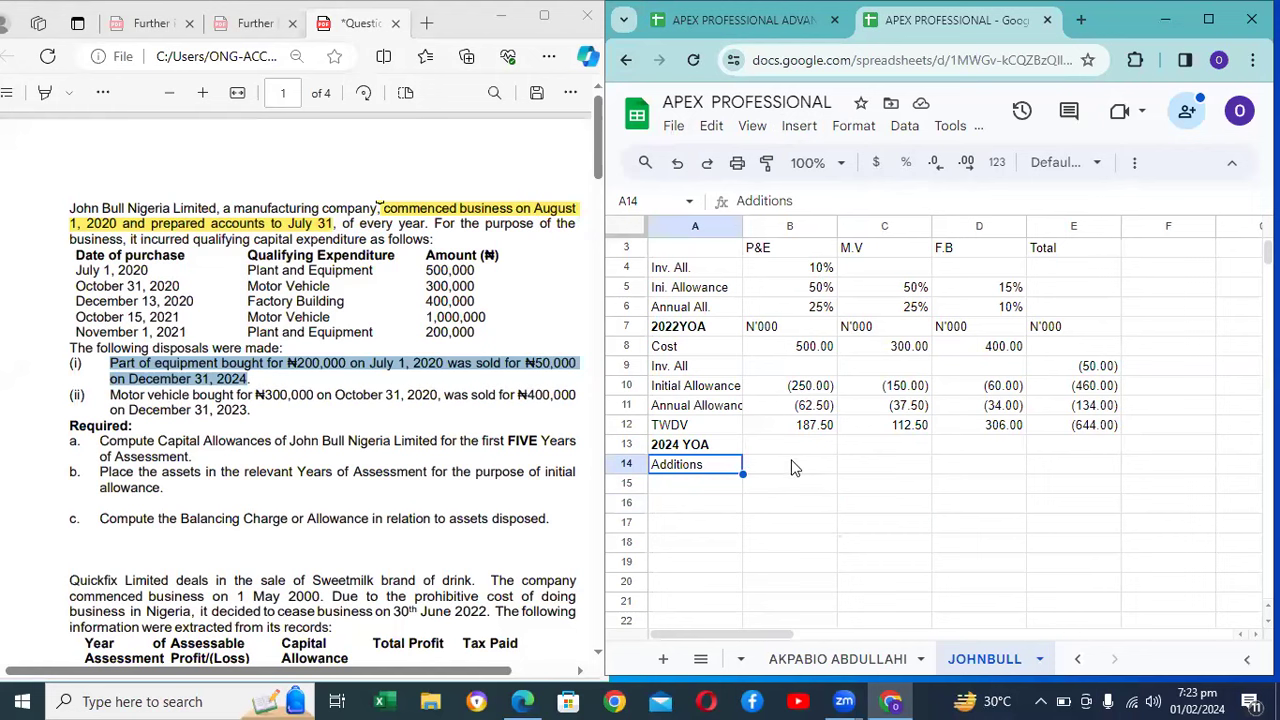
left_click(815, 430)
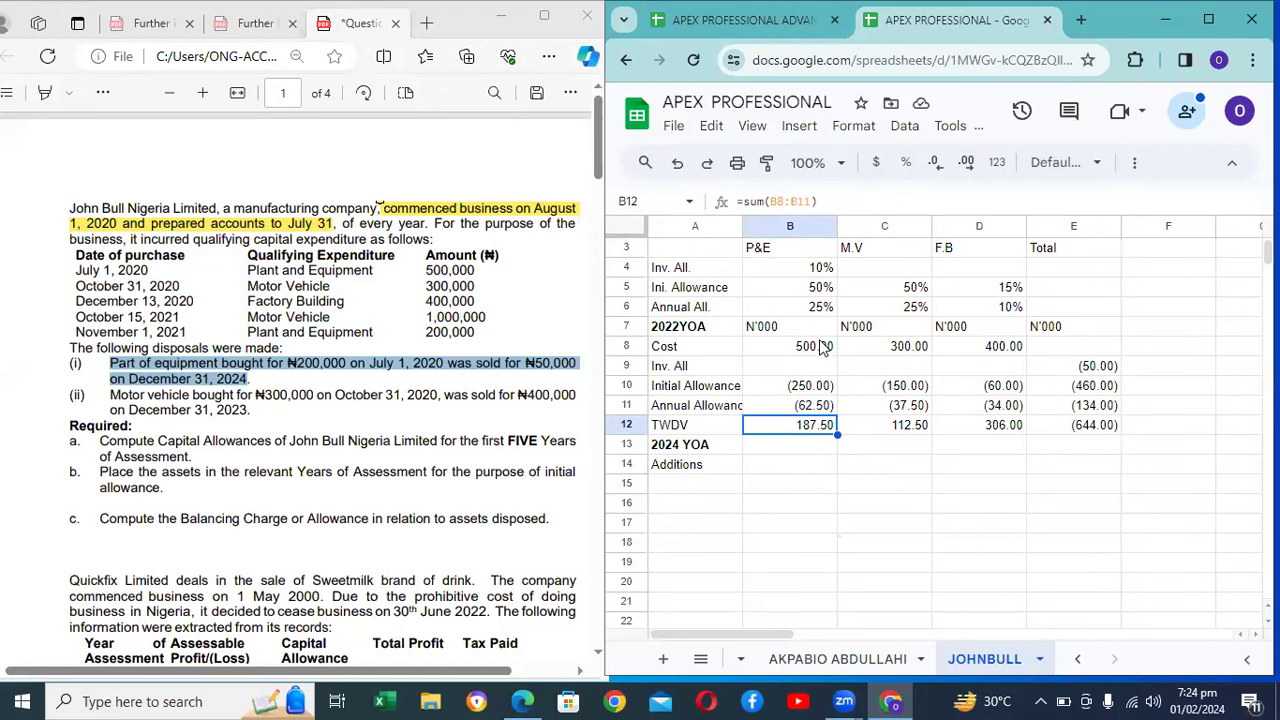
left_click(813, 410)
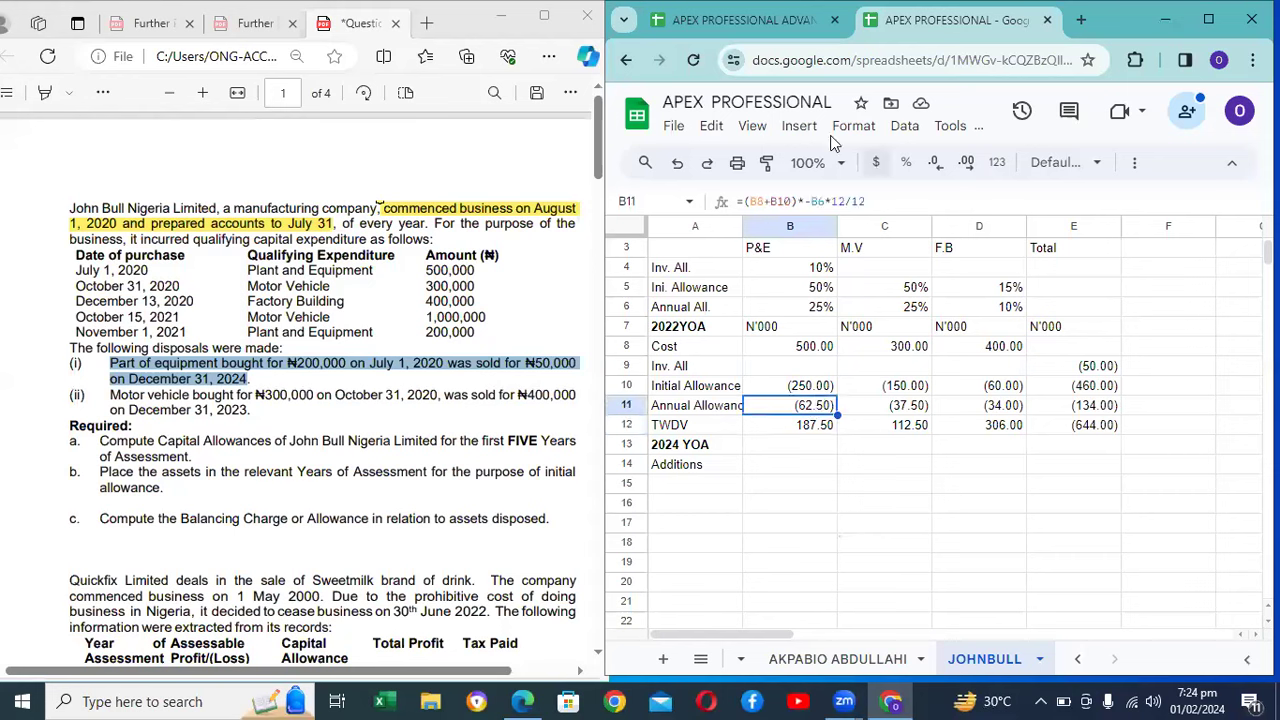
left_click(770, 464)
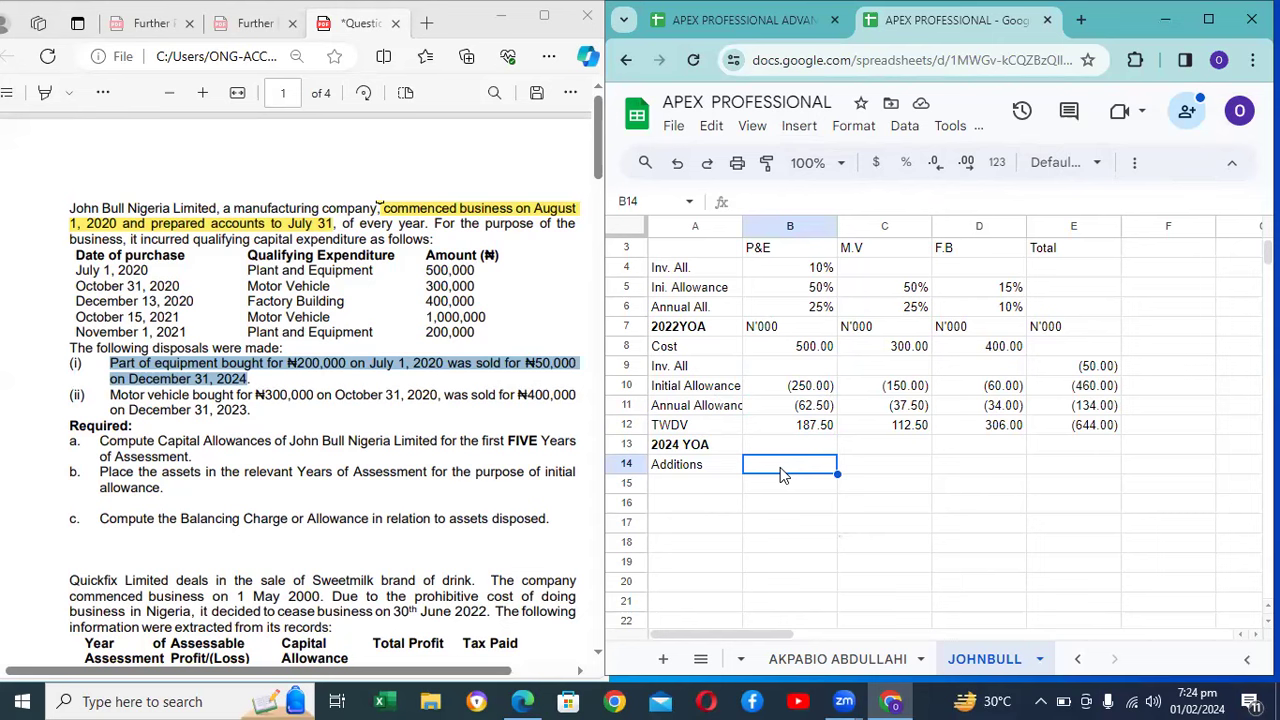
Step: Check the basis period and QCE allocation working from row 50 down, returning to the P&E Additions cell B14
key("Down")
key("Down")
key("Down")
key("Down")
key("Down")
key("Down")
key("Down")
key("Down")
key("Down")
key("Down")
key("Down")
key("Down")
key("Down")
key("Down")
key("Down")
key("Down")
key("Down")
key("Down")
key("Down")
key("Down")
key("Down")
key("Down")
key("Down")
key("Down")
key("Down")
key("Down")
key("Down")
key("Down")
key("Down")
key("Down")
key("Down")
key("Down")
key("Down")
key("Down")
key("Down")
key("Down")
key("Down")
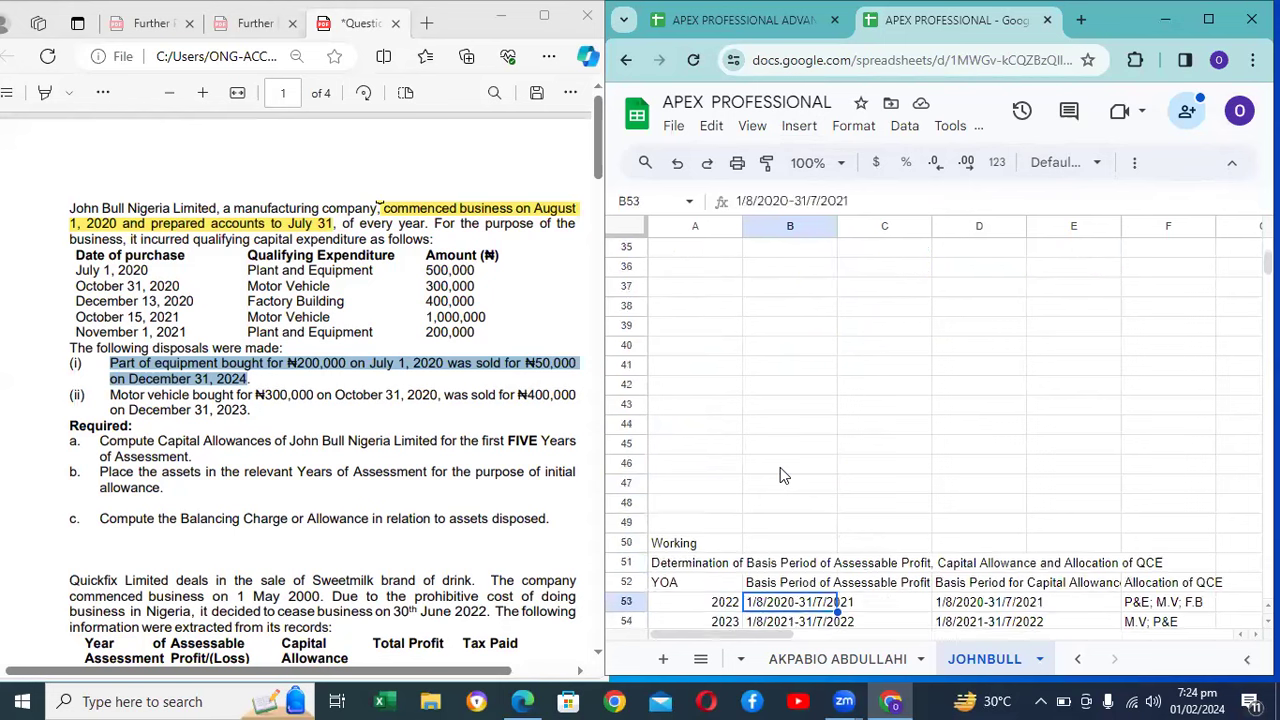
key("Down")
key("Down")
key("Down")
key("Down")
key("Down")
key("Up")
key("Up")
key("Up")
key("Up")
key("Up")
key("Up")
key("Up")
key("Up")
key("Up")
key("Up")
key("Up")
key("Up")
key("Up")
key("Up")
key("Up")
key("Up")
key("Up")
key("Up")
key("Up")
key("Up")
key("Up")
key("Up")
key("Up")
key("Up")
key("Up")
key("Up")
key("Up")
key("Down")
key("Down")
key("Down")
key("Down")
key("Down")
key("Down")
key("Down")
key("Down")
key("Down")
key("Down")
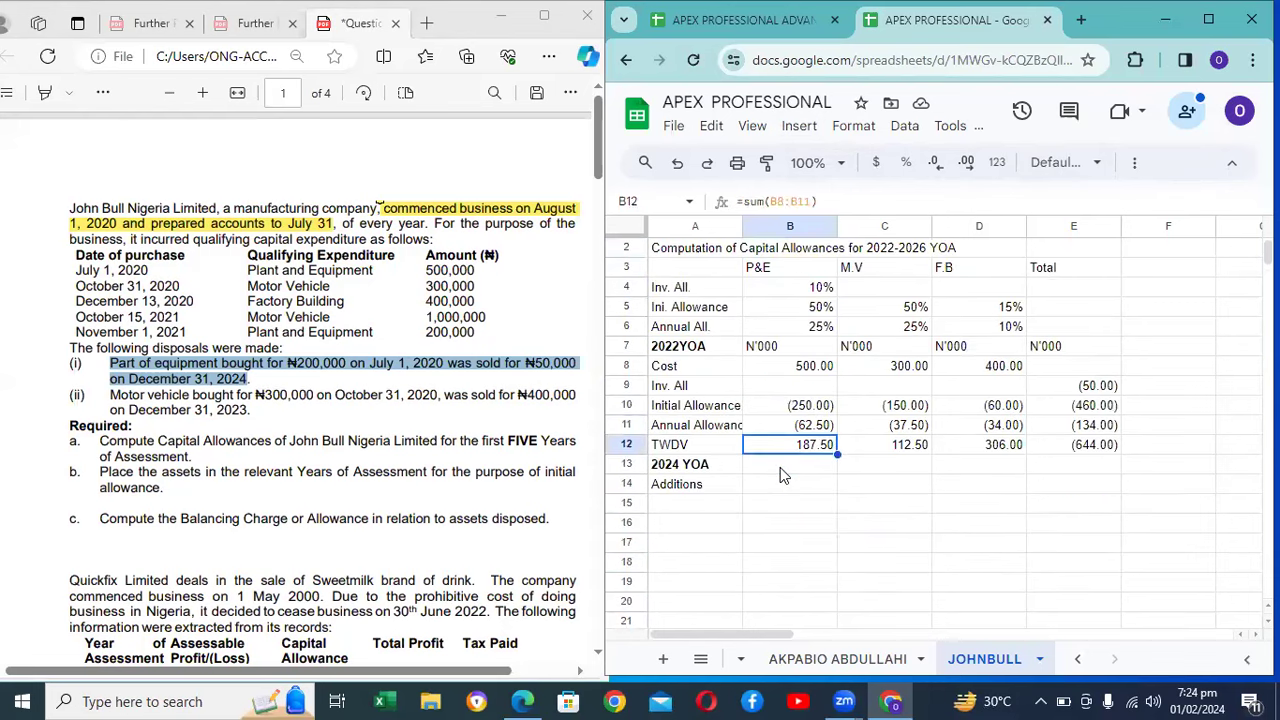
key("Down")
key("Down")
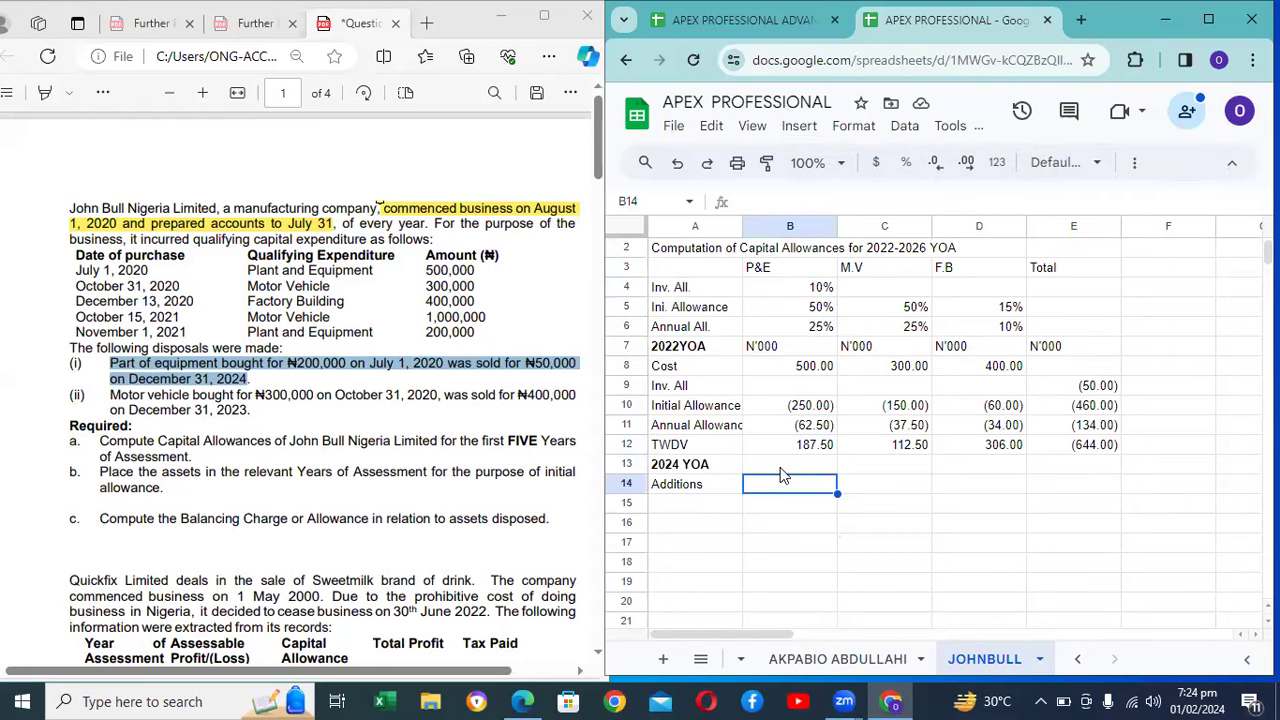
Step: Bold the title "Computation of Capital Allowances for 2022-2026 YOA" in A2
key("Up")
key("Up")
key("Up")
key("Up")
key("Up")
key("Up")
key("Up")
key("Up")
key("Up")
key("Up")
key("Up")
key("Up")
key("Left")
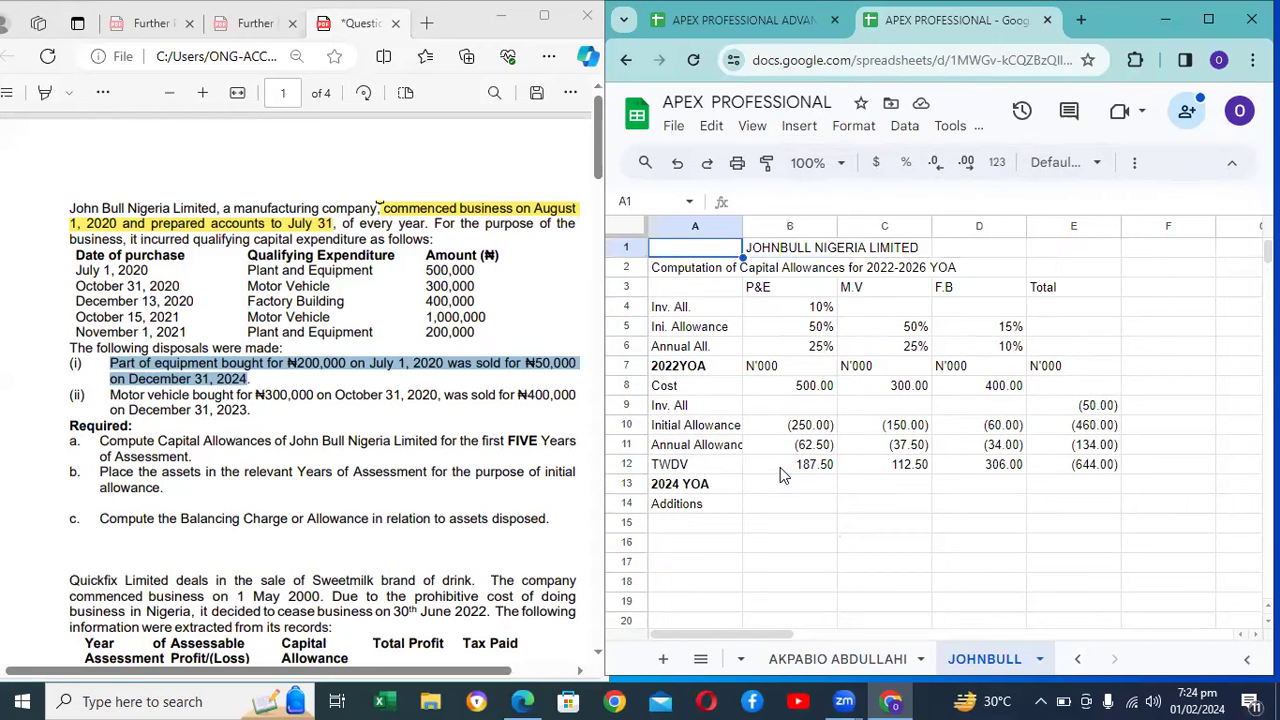
key("ctrl+b")
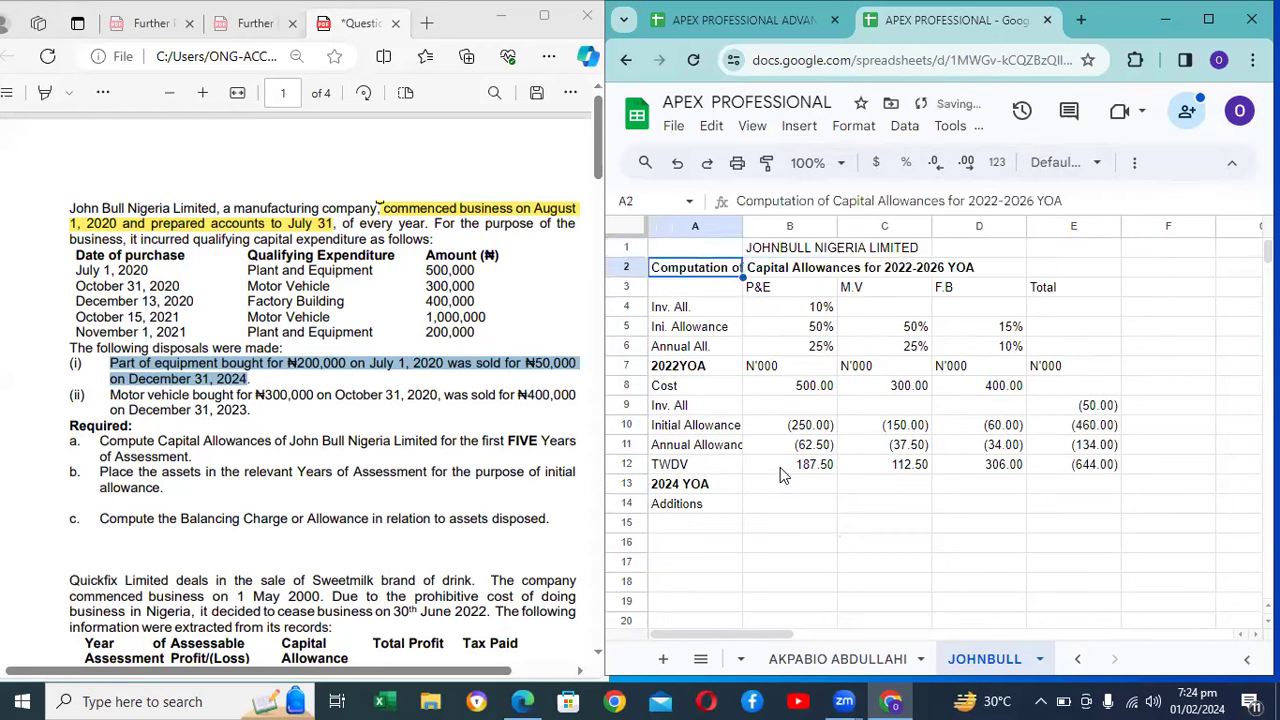
Step: Select the P&E Additions cell B14 and clear the text selection on disposal (i) in the question PDF
key("Down")
key("Down")
key("Down")
key("Down")
key("Down")
key("Down")
key("Down")
key("Down")
key("Down")
key("Down")
key("Down")
key("Down")
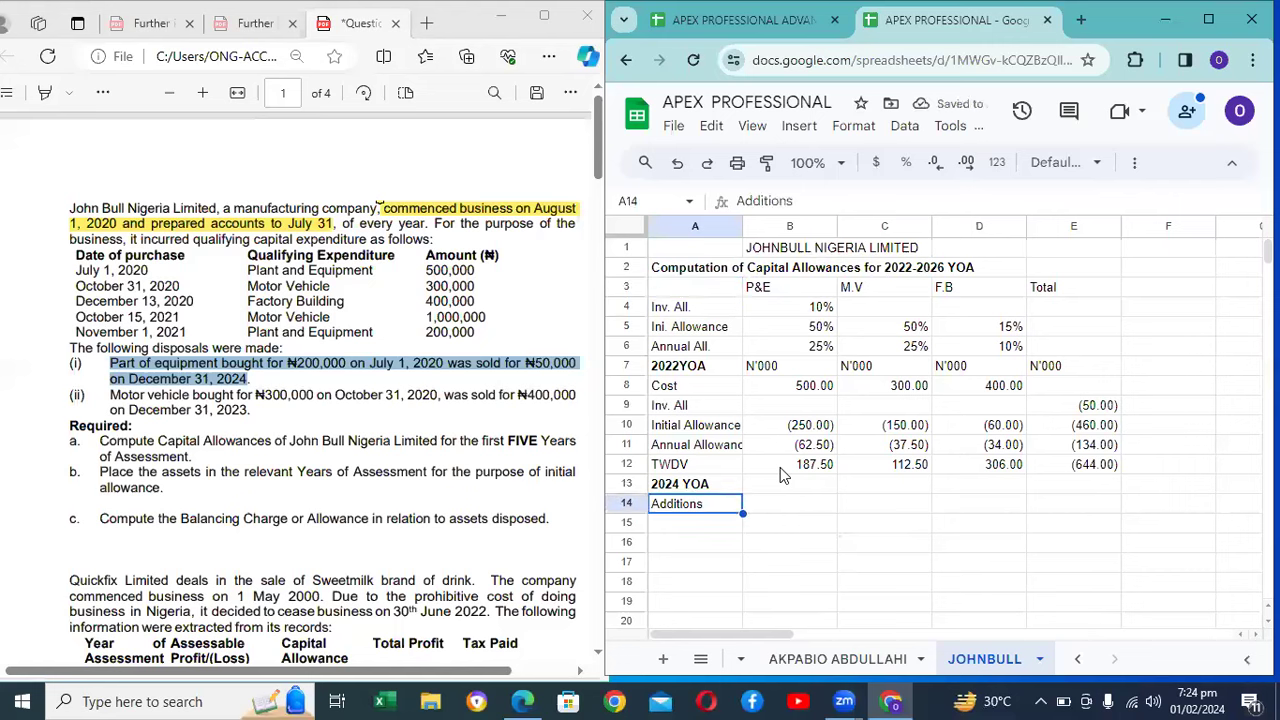
key("Right")
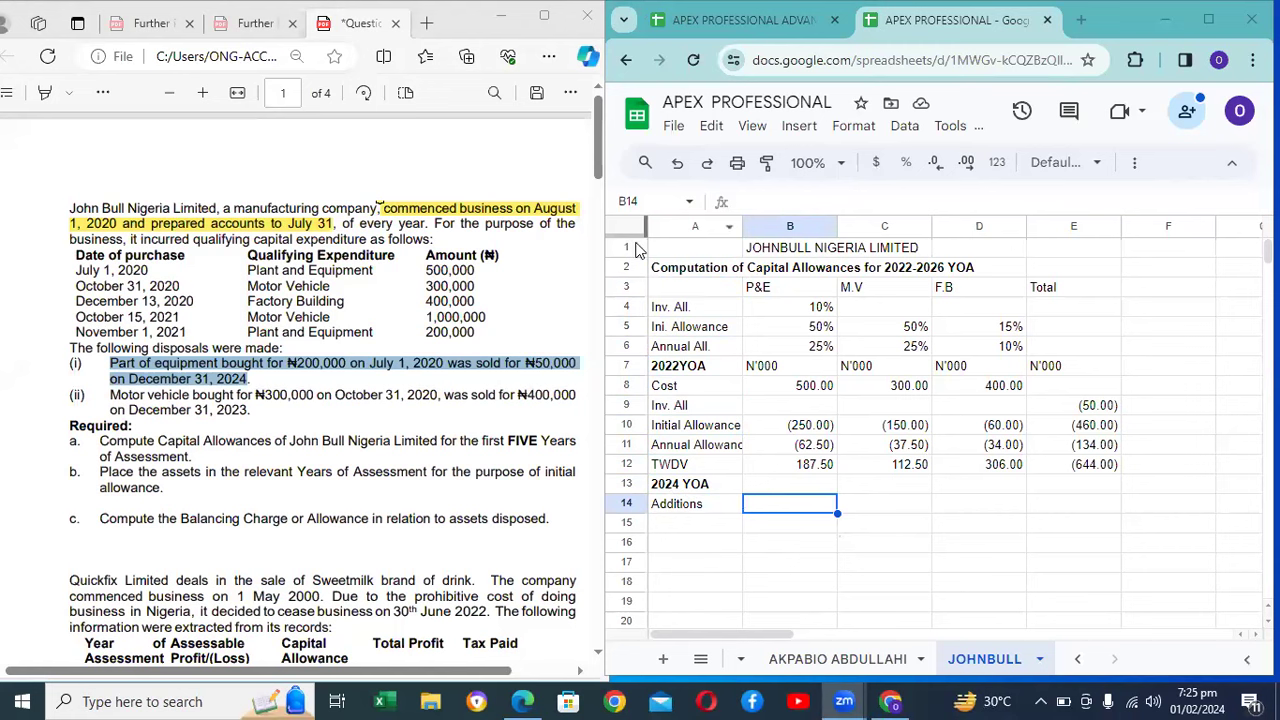
left_click(287, 441)
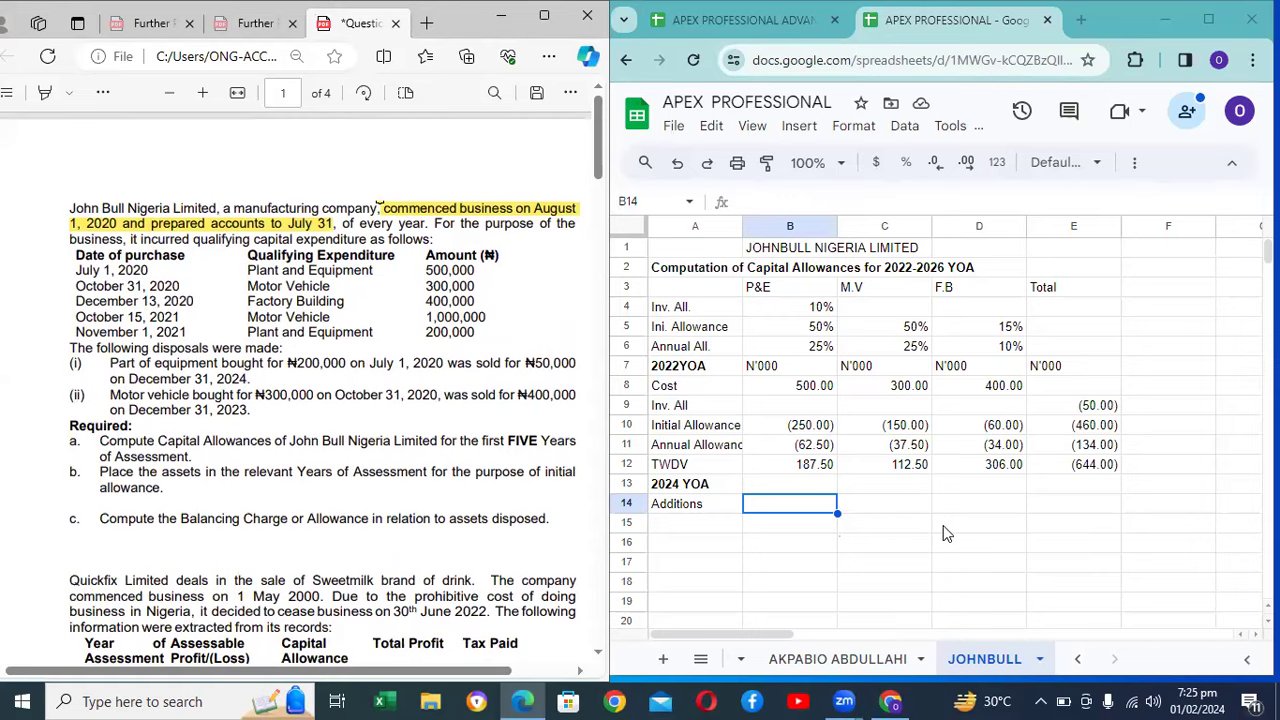
Step: Correct the second year's heading in A13 to "2023 YOA"
left_click(943, 525)
left_click(706, 484)
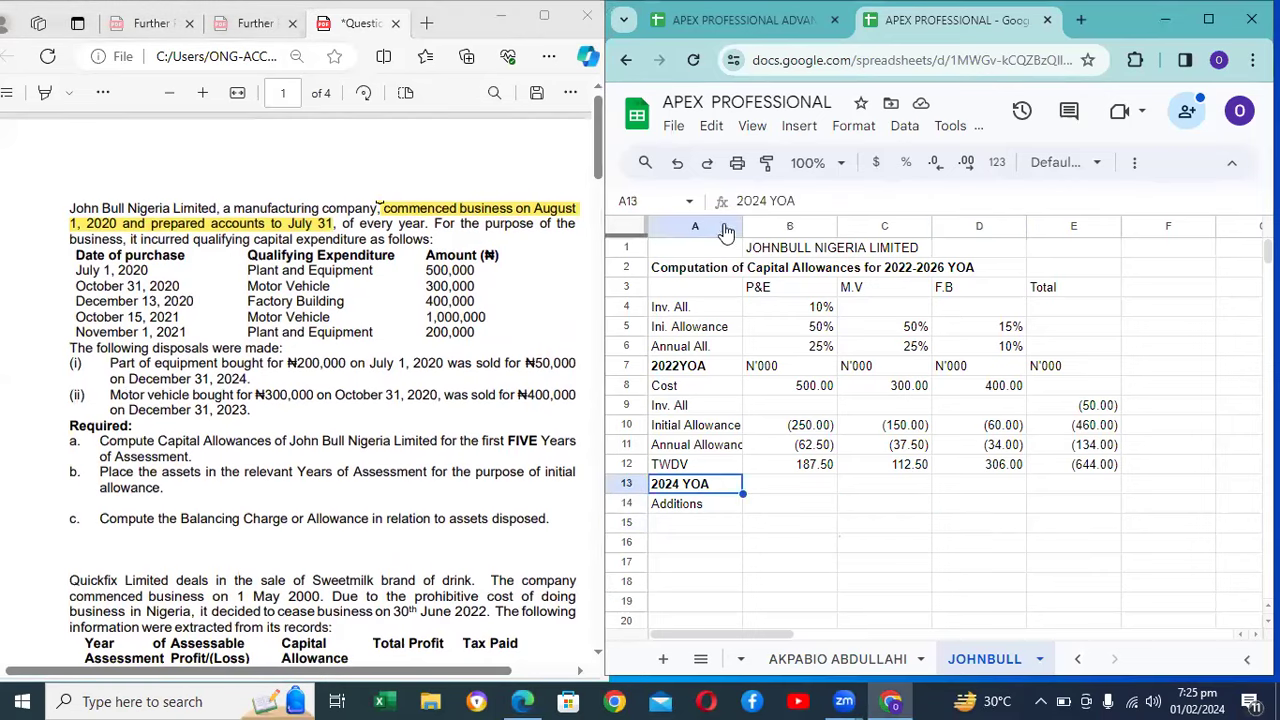
left_click(768, 203)
key("BackSpace")
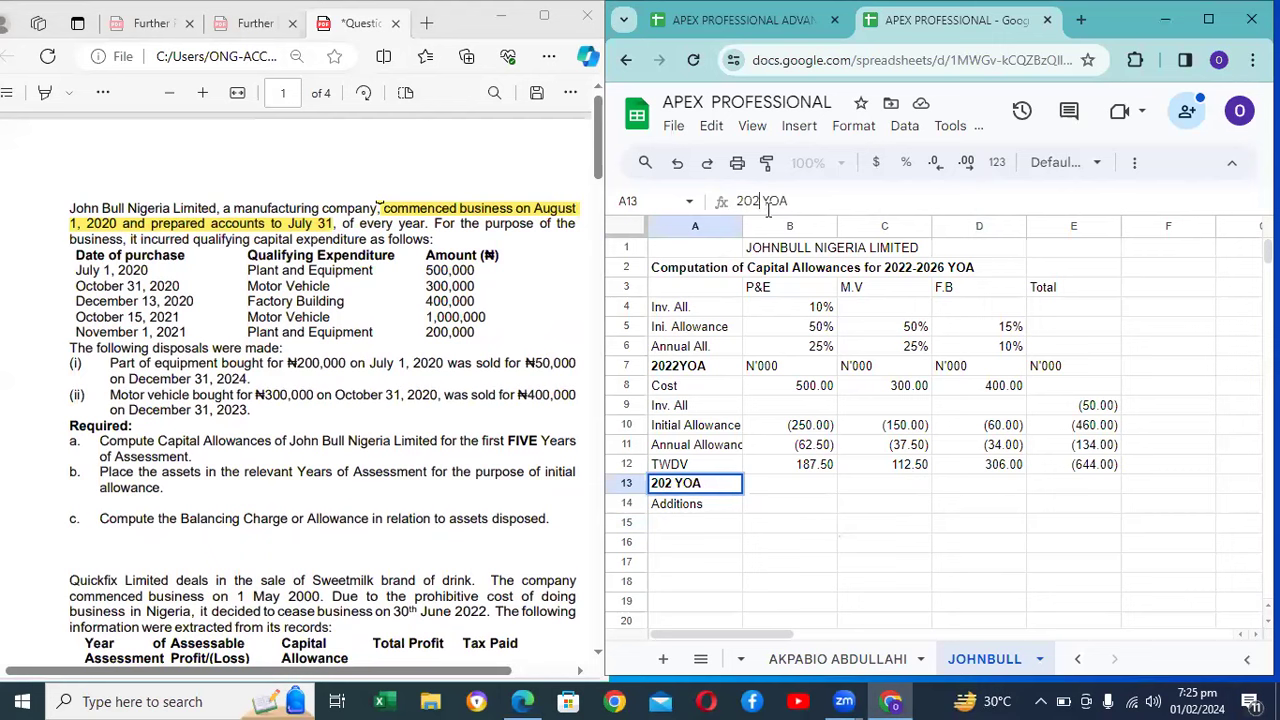
type("3")
key("Return")
Step: Check the Allocation of QCE column in the basis period working, rows 53 to 57, for the 2023 assets
key("Down")
key("Down")
key("Down")
key("Down")
key("Down")
key("Down")
key("Down")
key("Down")
key("Down")
key("Down")
key("Down")
key("Down")
key("Down")
key("Down")
key("Down")
key("Down")
key("Down")
key("Down")
key("Down")
key("Down")
key("Down")
key("Down")
key("Down")
key("Down")
key("Down")
key("Down")
key("Down")
key("Down")
key("Down")
key("Down")
key("Down")
key("Down")
key("Down")
key("Down")
key("Down")
key("Down")
key("Down")
key("Down")
key("Down")
key("Down")
key("Right")
key("Right")
key("Right")
key("Up")
key("Up")
key("Up")
key("Up")
key("Up")
key("Up")
key("Up")
key("Up")
key("Right")
key("Right")
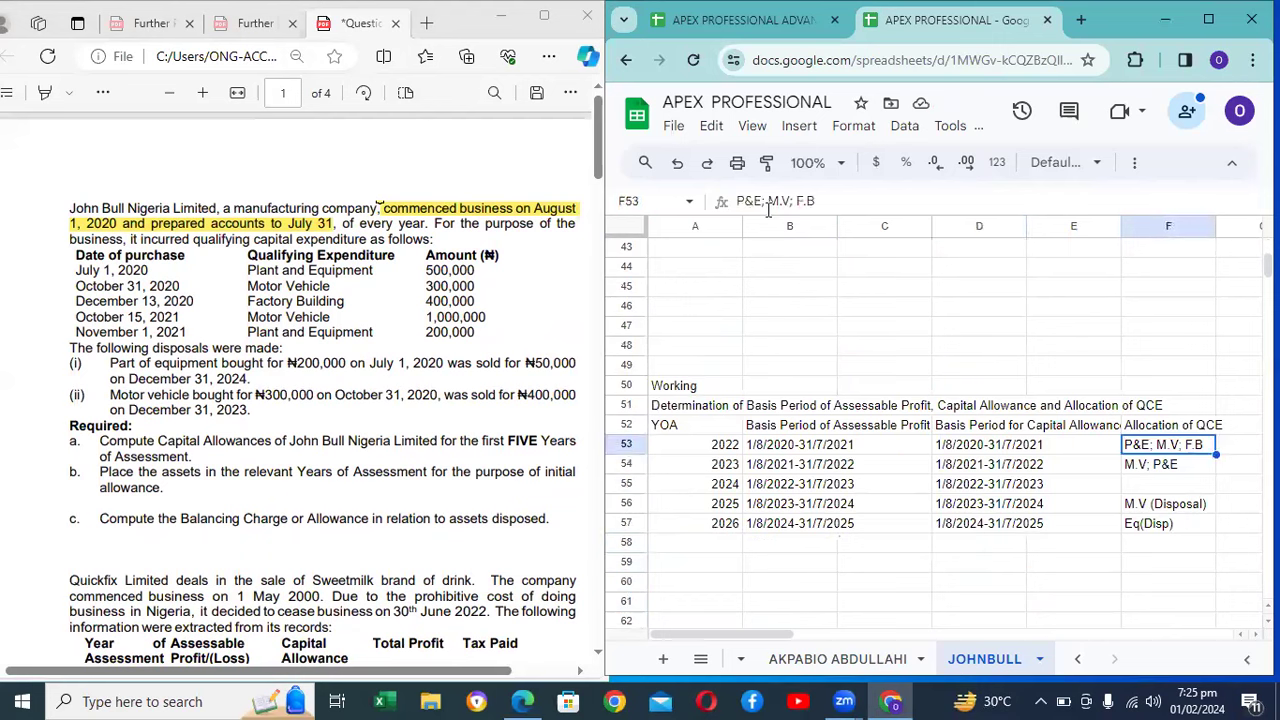
key("Up")
key("Up")
key("Up")
key("Up")
key("Up")
key("Up")
key("Up")
key("Up")
key("Up")
key("Up")
key("Up")
key("Up")
key("Up")
key("Up")
key("Up")
key("Up")
key("Up")
key("Up")
key("Up")
key("Up")
key("Down")
key("Down")
key("Down")
key("Down")
key("Down")
key("Down")
key("Down")
key("Down")
key("Down")
key("Down")
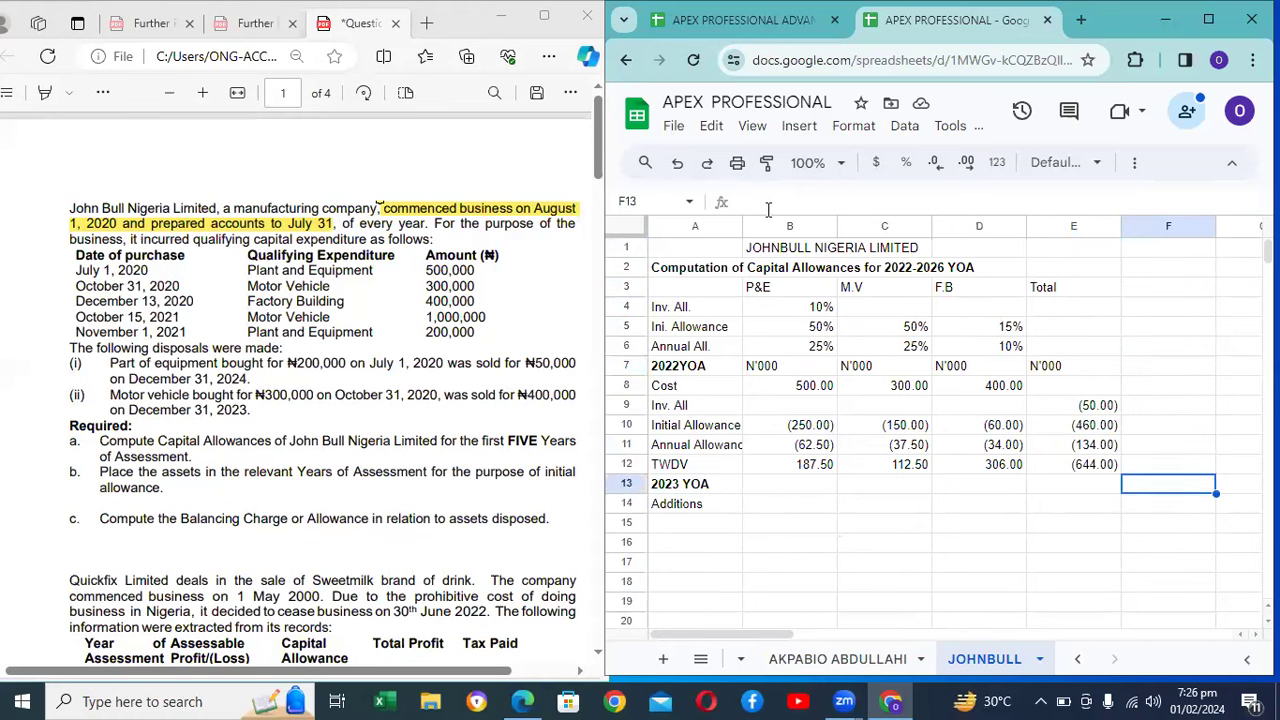
Step: Enter the 2023 YOA additions in row 14: 200 for P&E and 1000 for M.V
key("Down")
key("Left")
key("Left")
key("Left")
key("Left")
type("200")
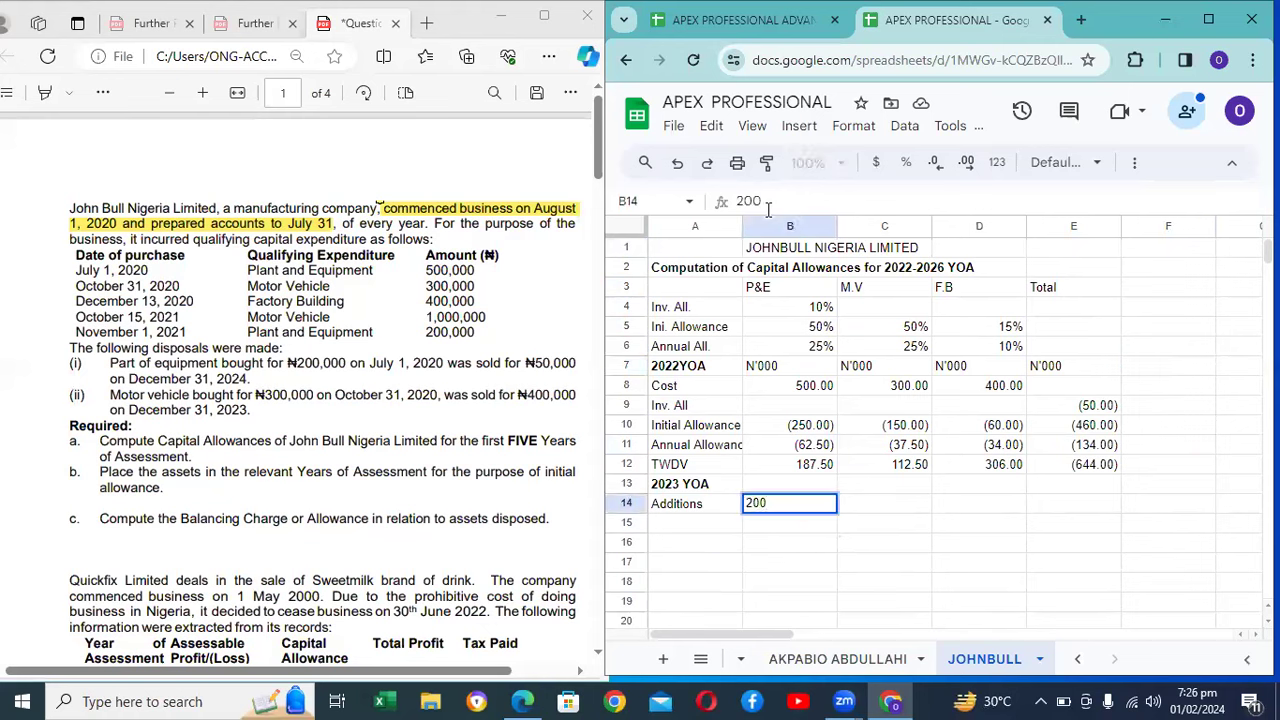
key("Tab")
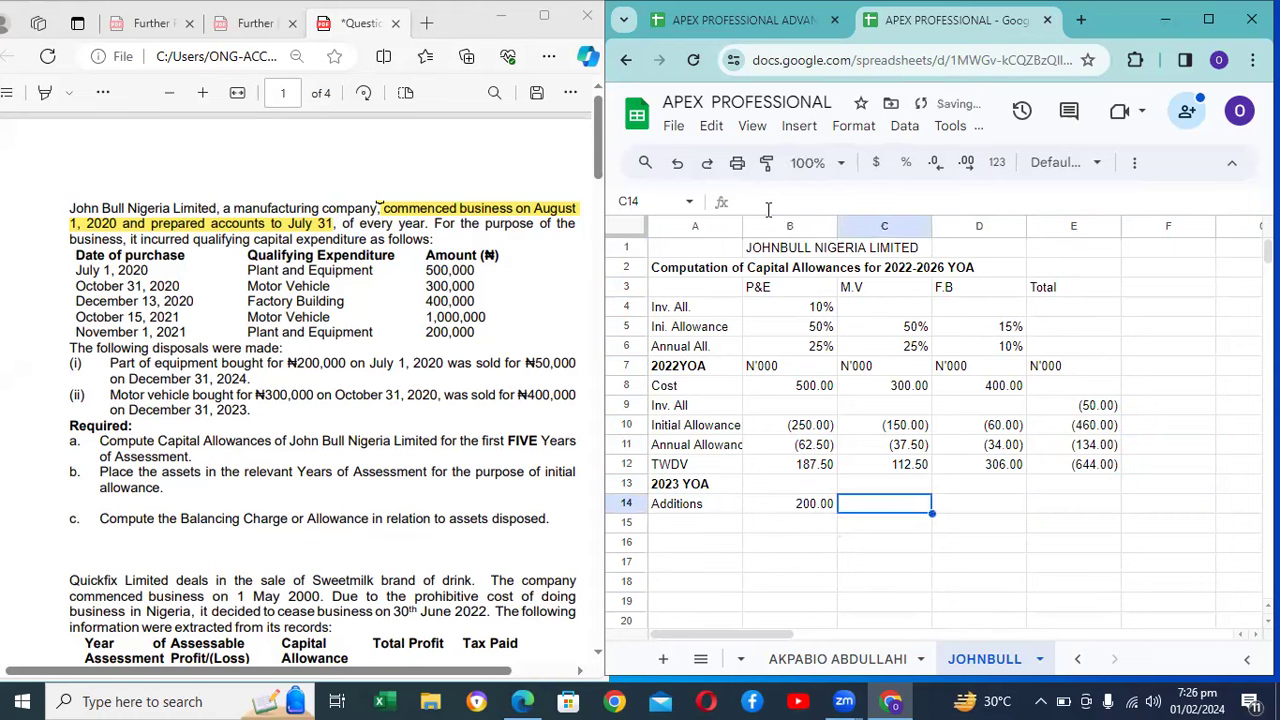
type("10000")
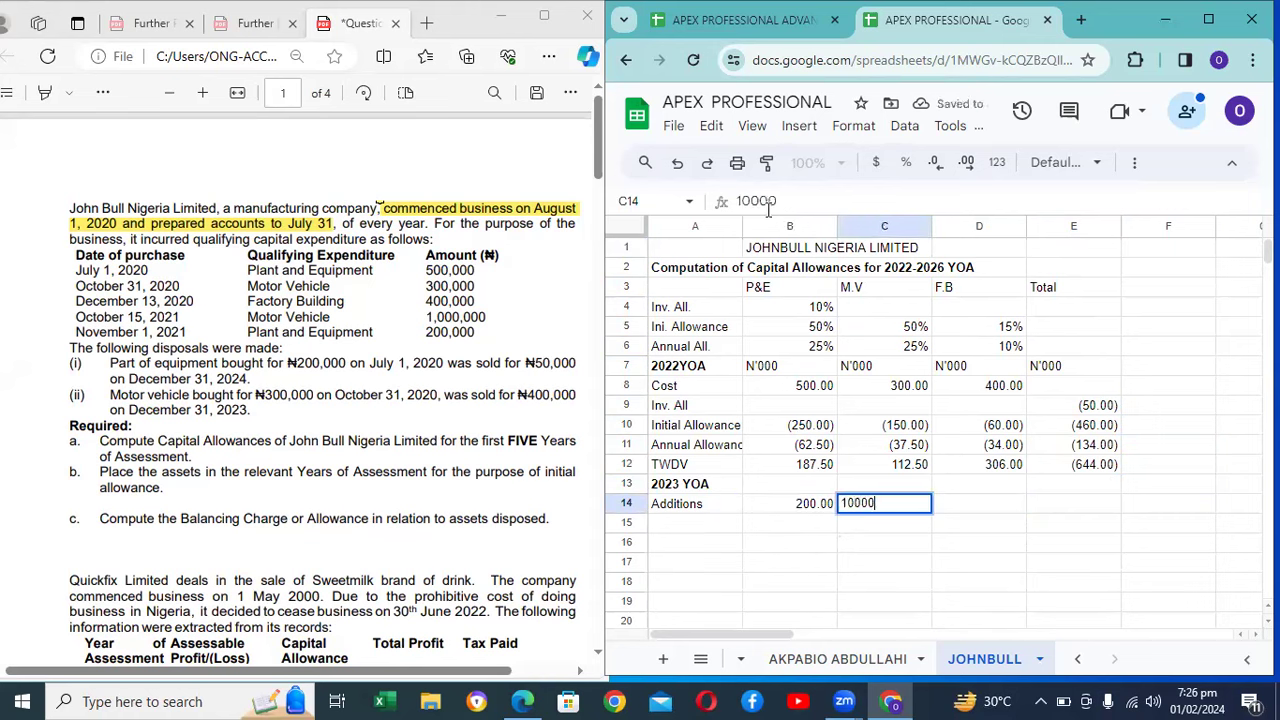
key("Tab")
key("Tab")
key("Tab")
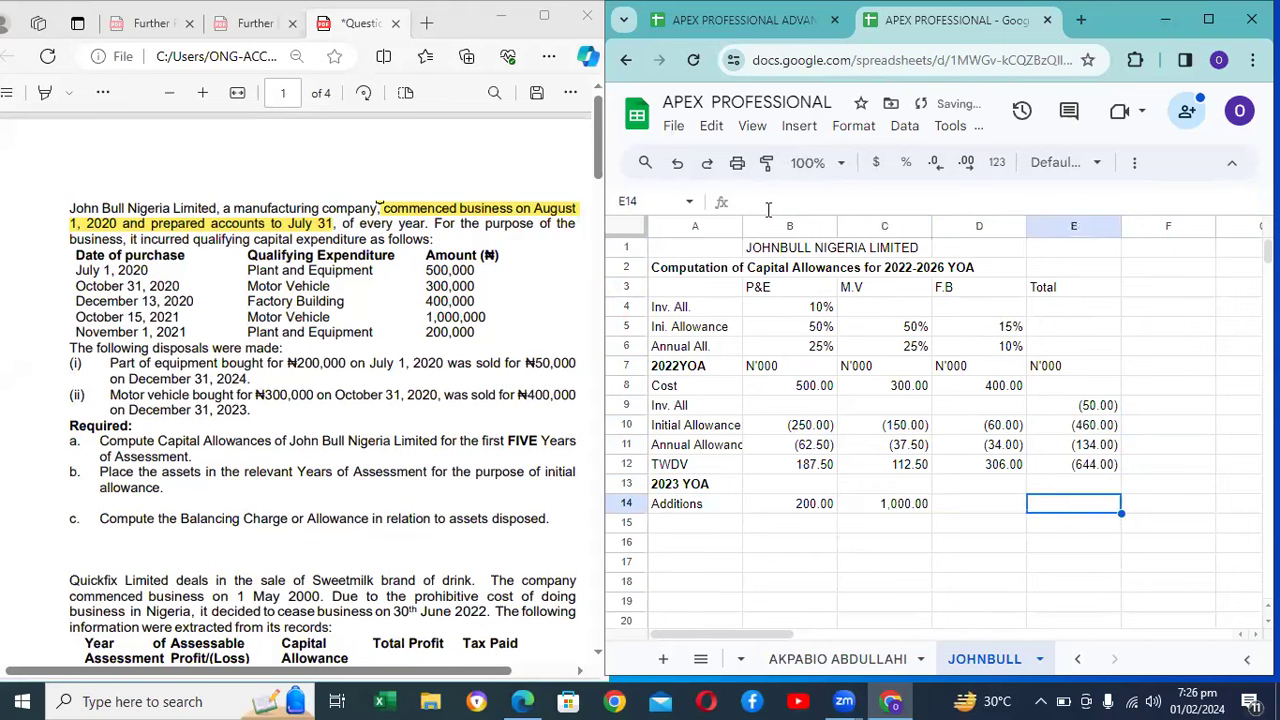
Step: Bold the 2022 YOA TWDV figures in B12:E12
key("Left")
key("Left")
key("Left")
key("Left")
key("Left")
key("Right")
key("Right")
key("Right")
key("Right")
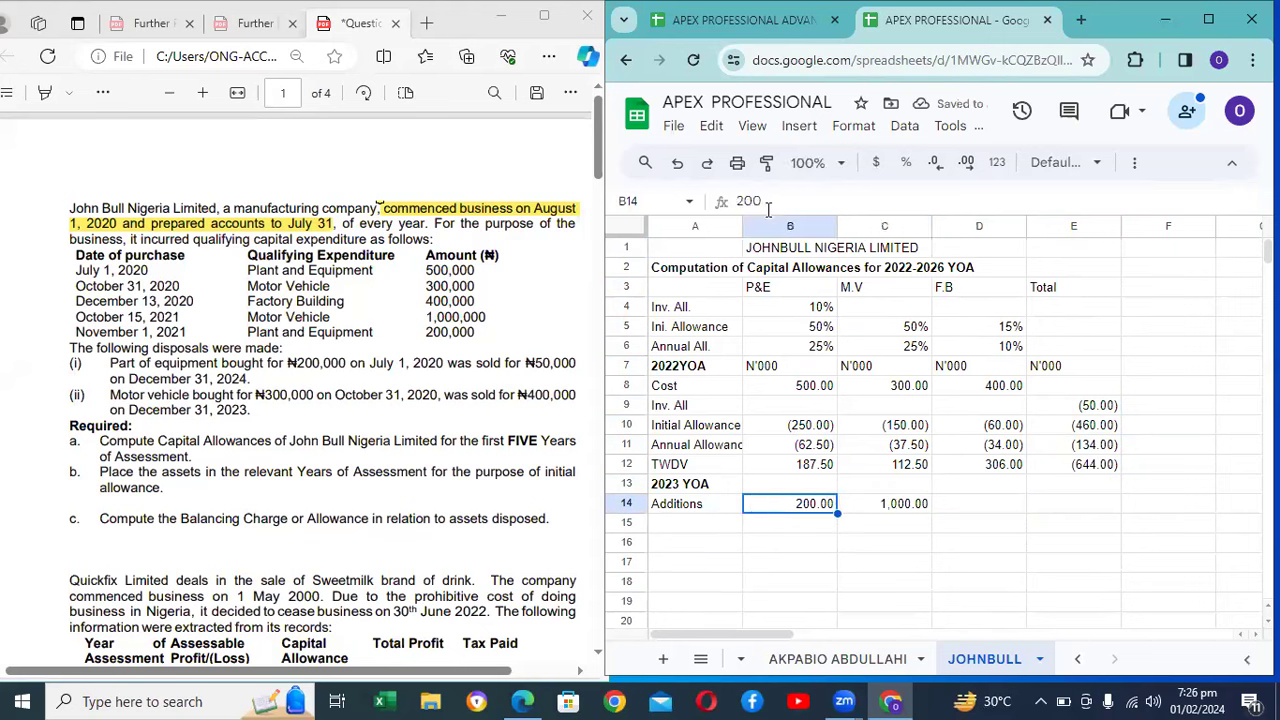
key("Left")
key("Left")
key("Left")
key("Left")
key("Up")
key("Up")
key("Right")
key("shift+Right")
key("shift+Right")
key("shift+Right")
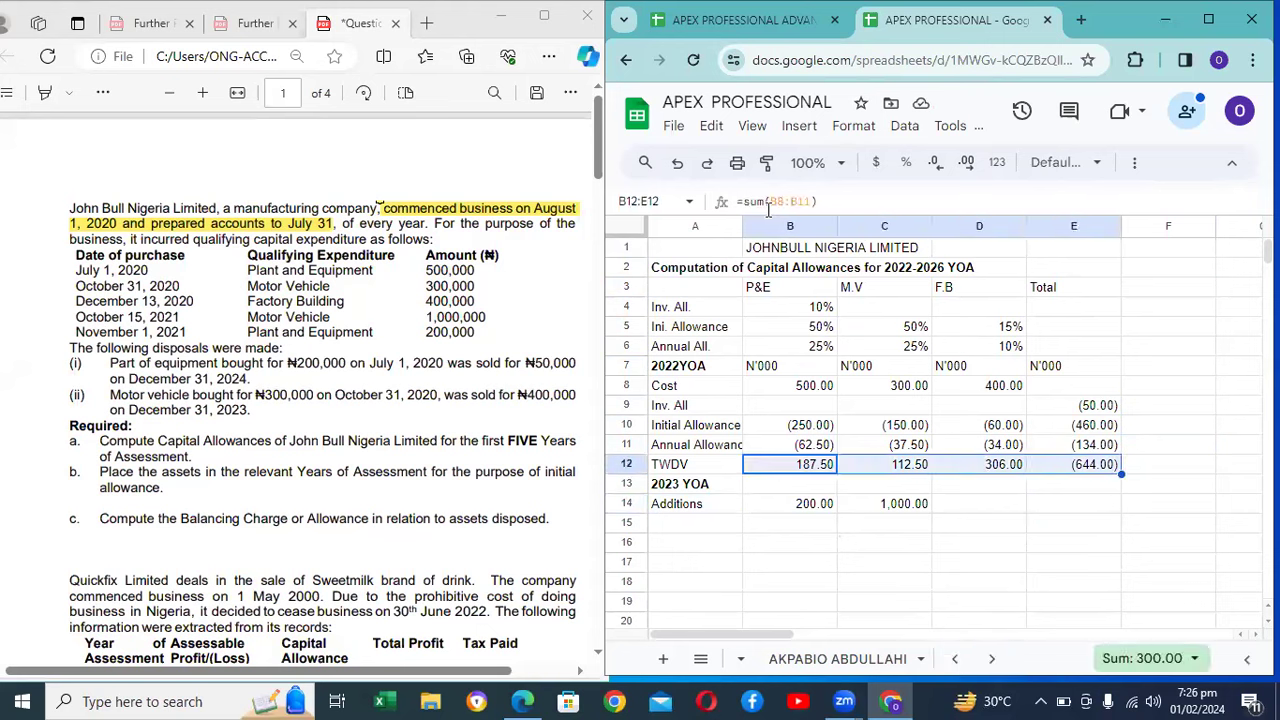
key("Down")
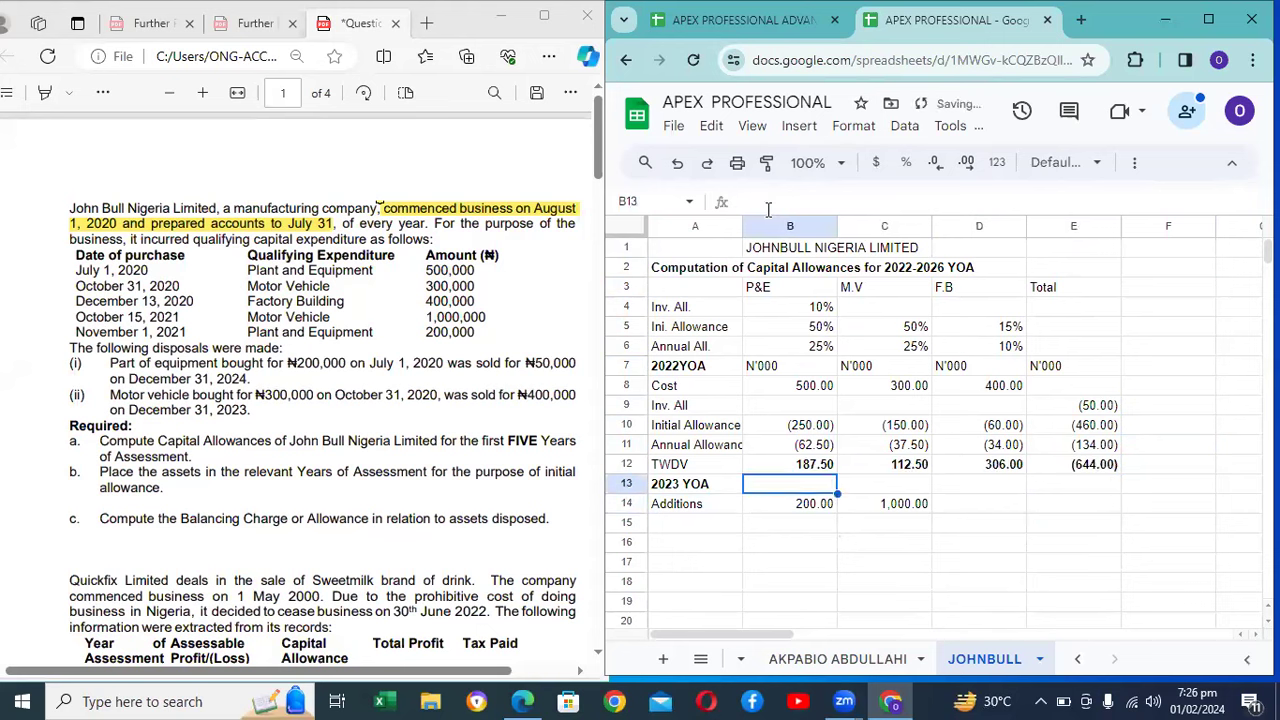
Step: Label the row below Additions in A15 as "Initial Allowance"
key("Left")
key("Down")
key("Down")
type("Initi")
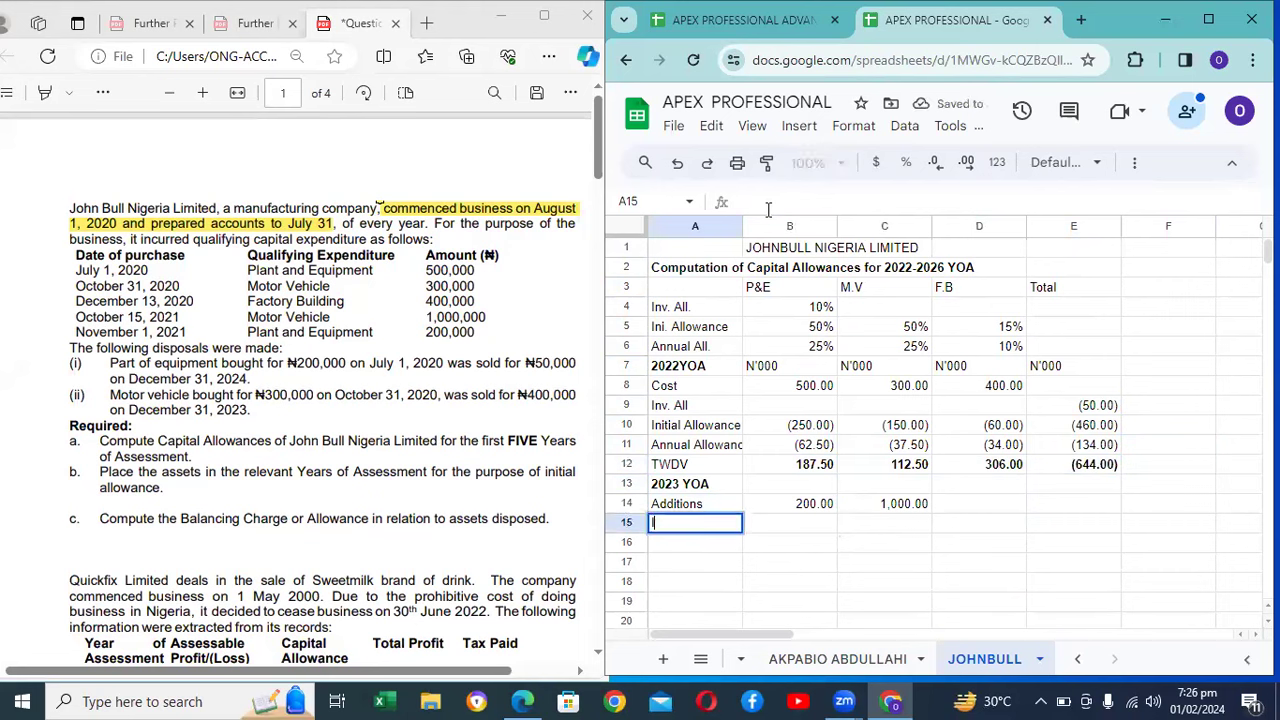
type("al Allo")
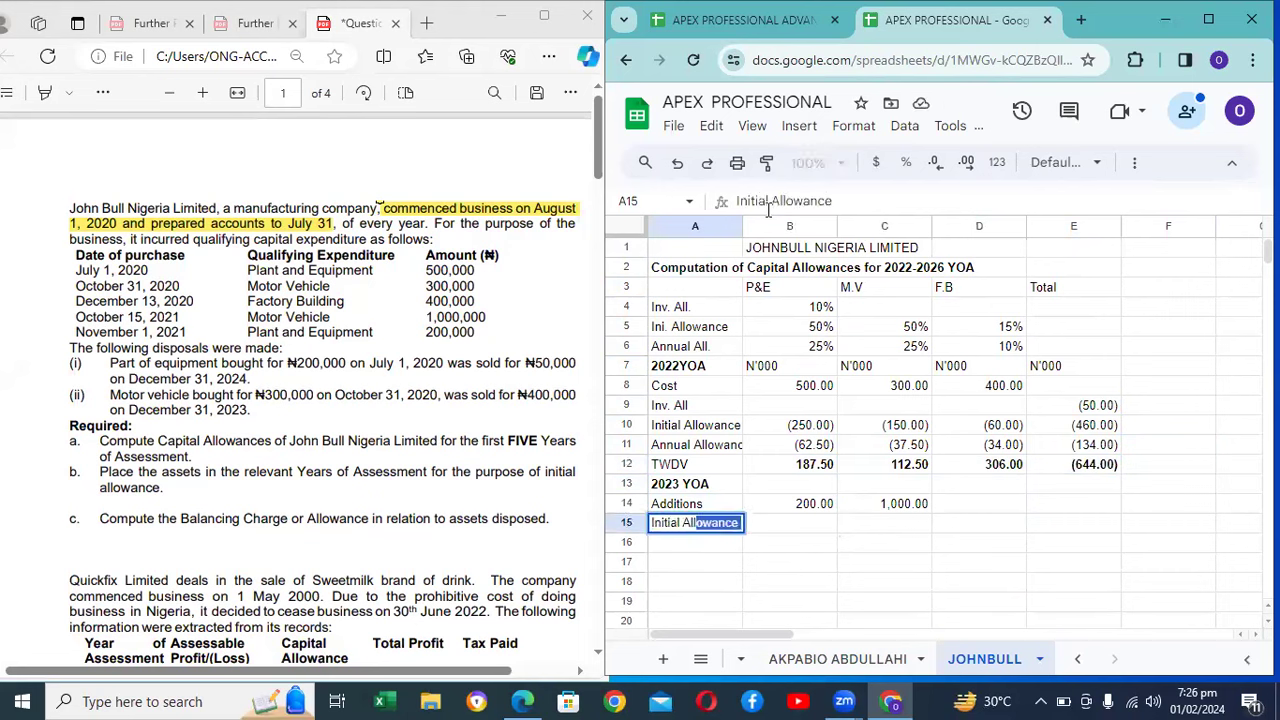
key("Tab")
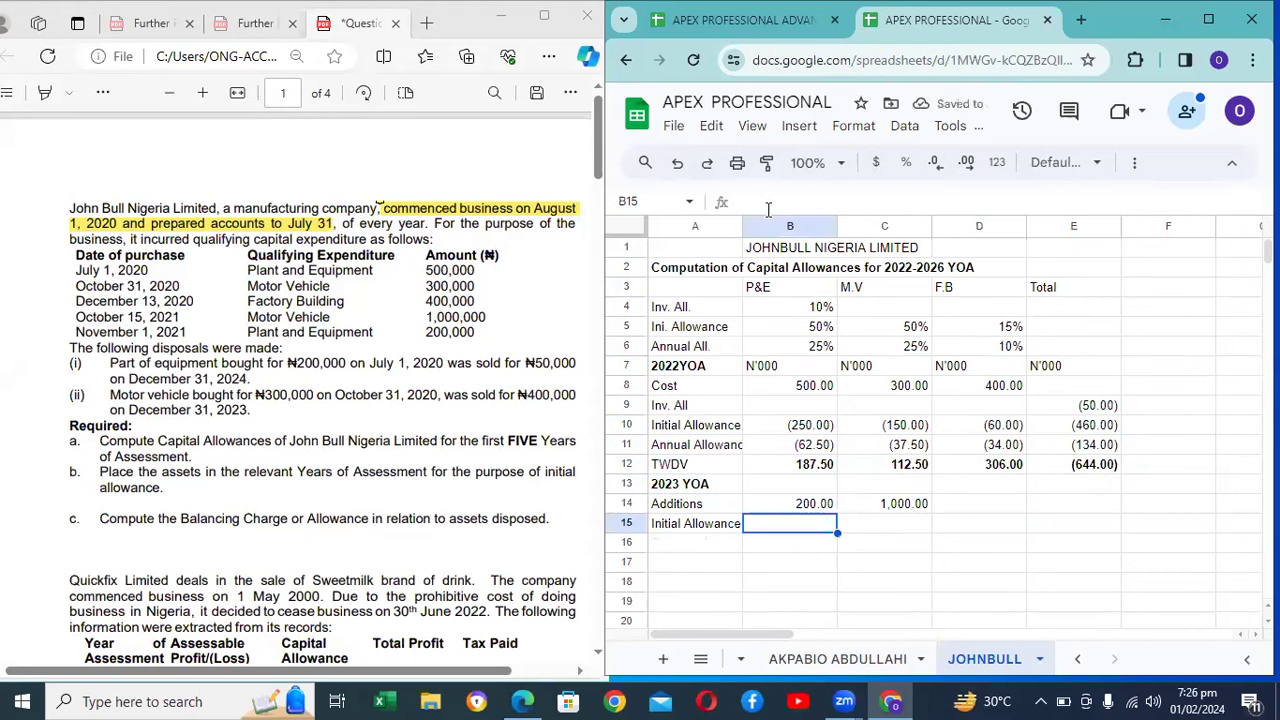
Step: Calculate the 2023 P&E initial allowance in B15 with the formula =-B5*B14
type("=-")
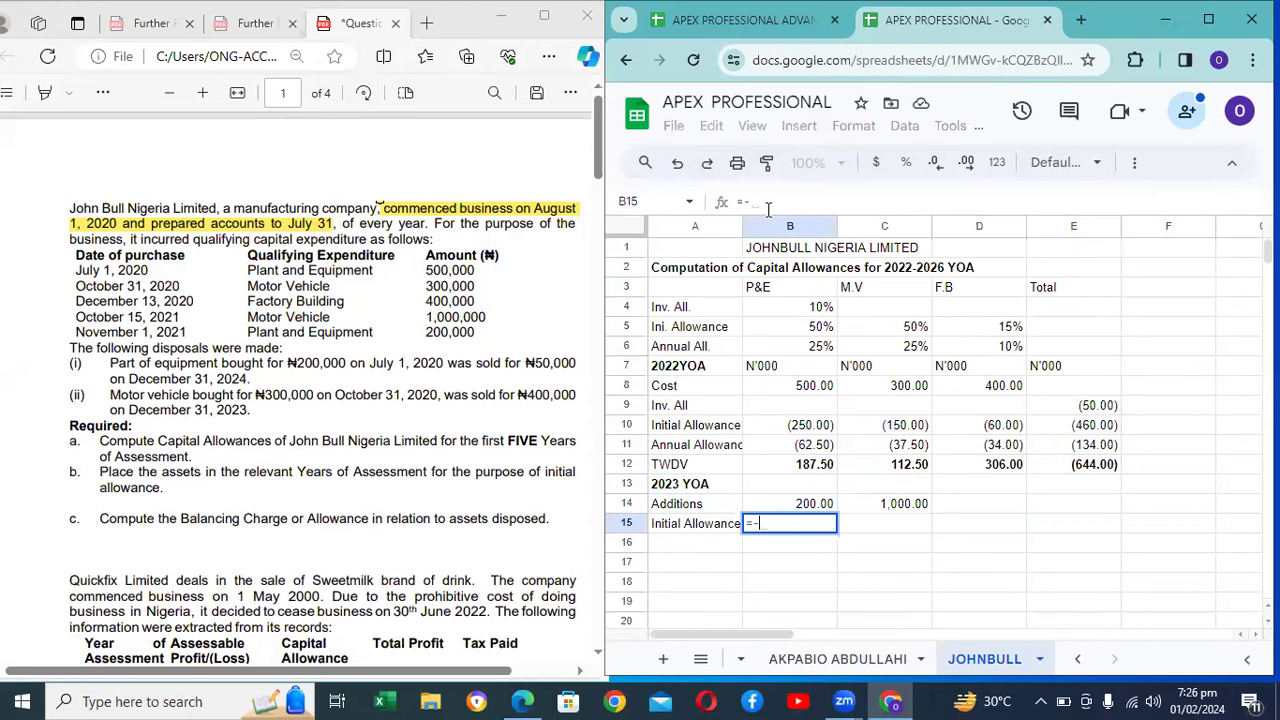
key("Up")
key("Up")
key("Up")
key("Up")
key("Up")
key("Up")
key("Up")
key("Up")
key("Up")
key("Up")
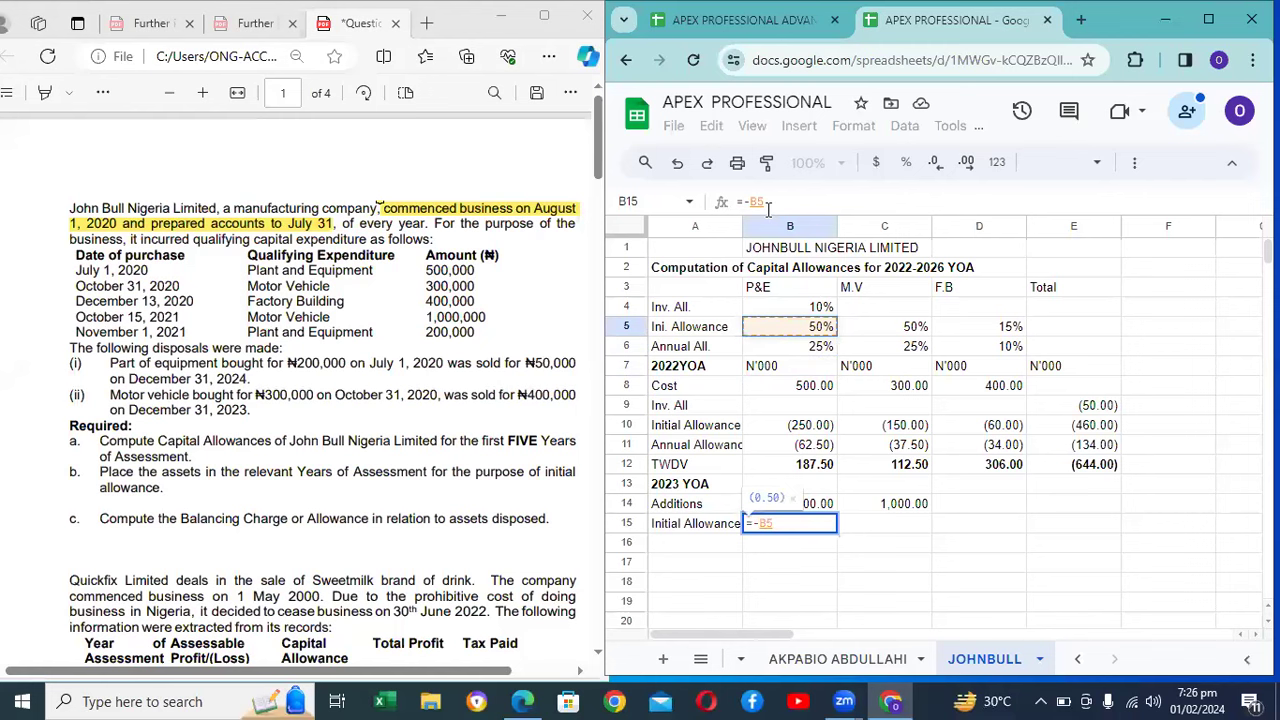
type("*")
key("Up")
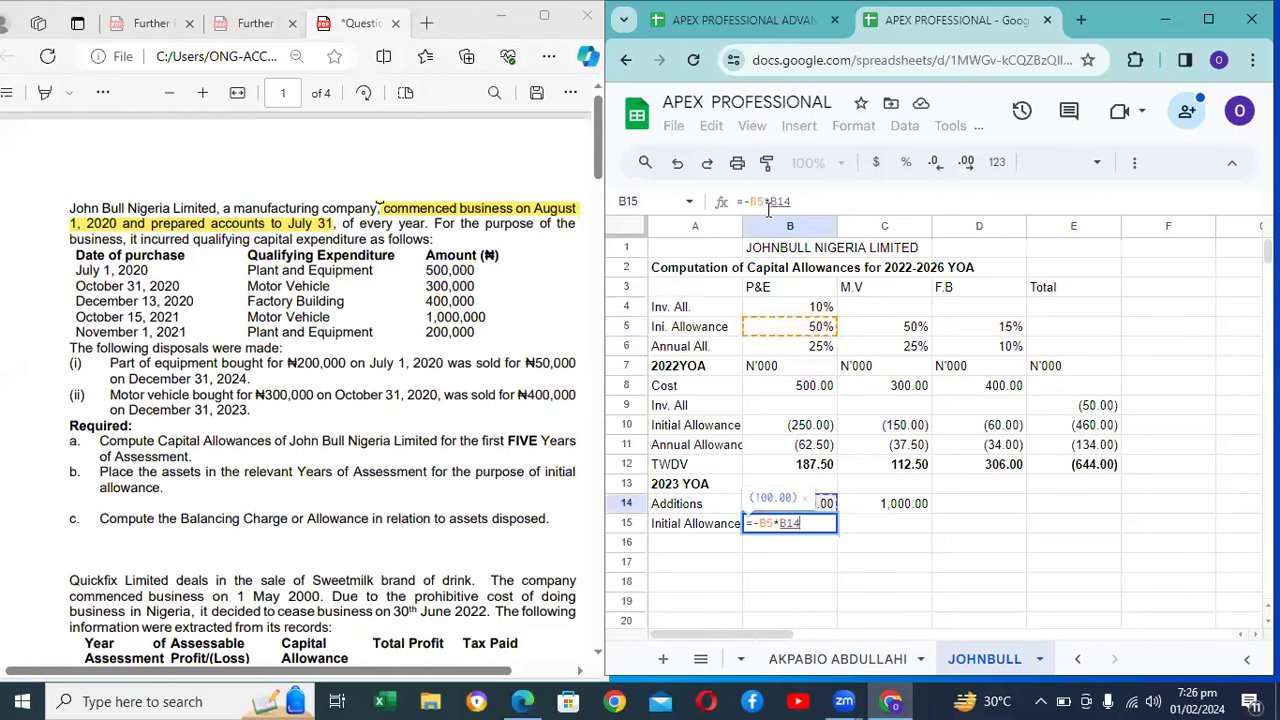
key("Return")
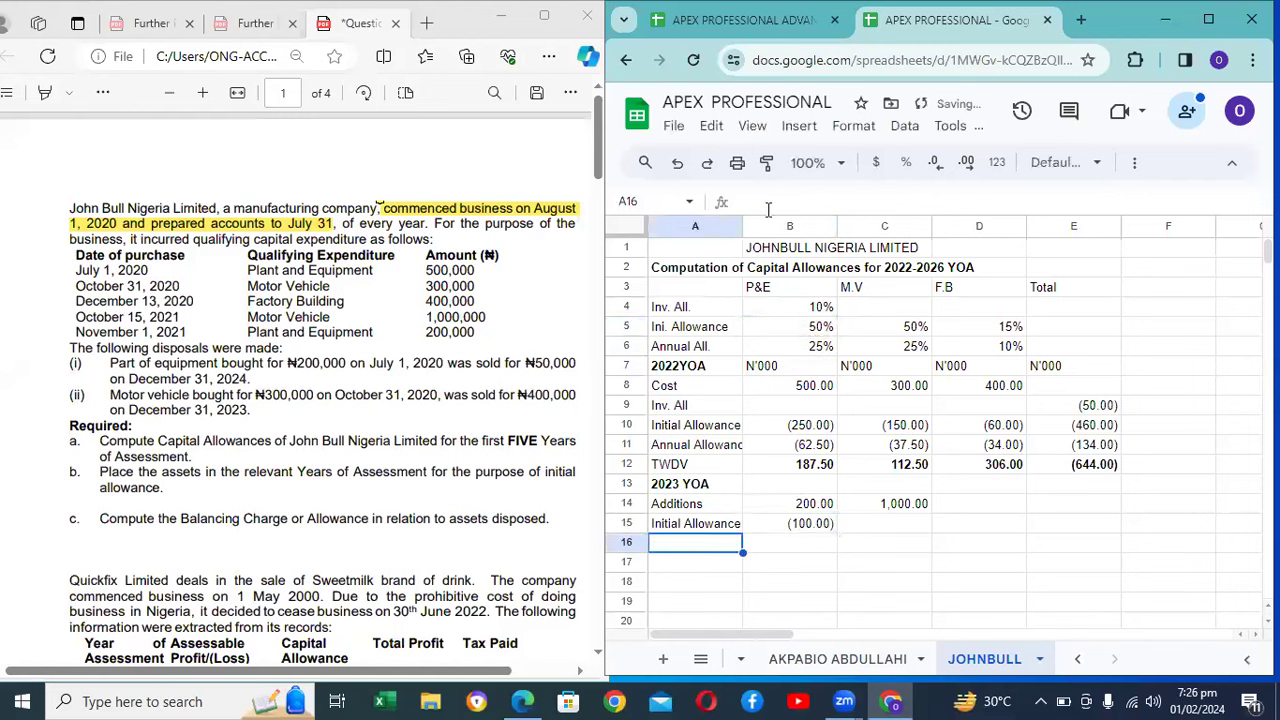
Step: Copy the P&E initial allowance formula from B15 to the M.V cell C15
key("Right")
key("Up")
key("ctrl+c")
key("Right")
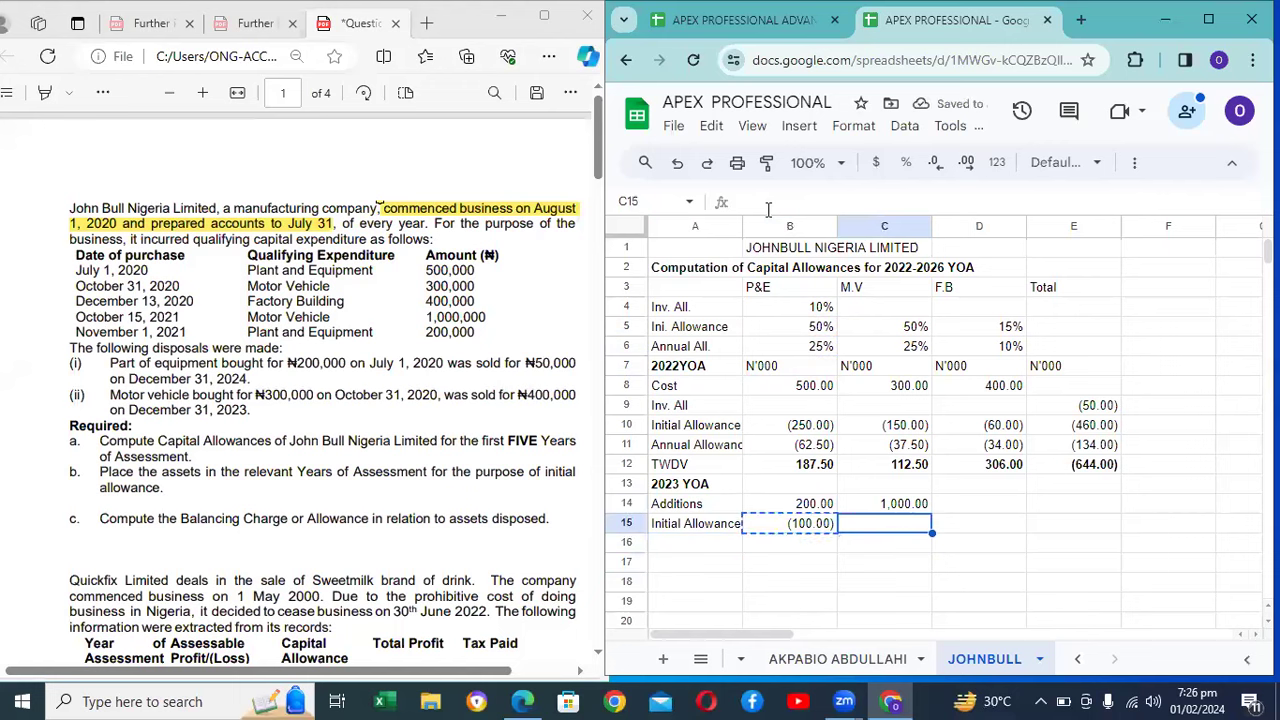
Step: Paste the copied initial allowance formula into the M.V cell C15 and insert one row above row 15
key("ctrl+v")
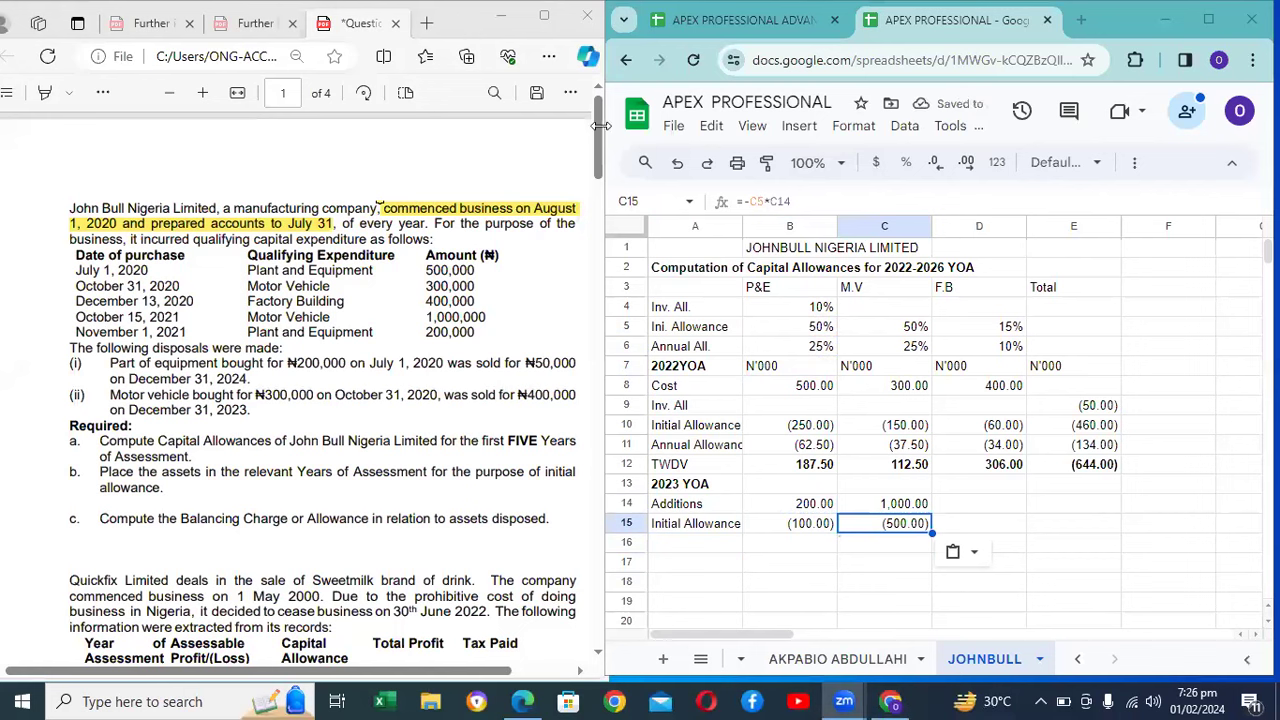
left_click(638, 525)
right_click(630, 530)
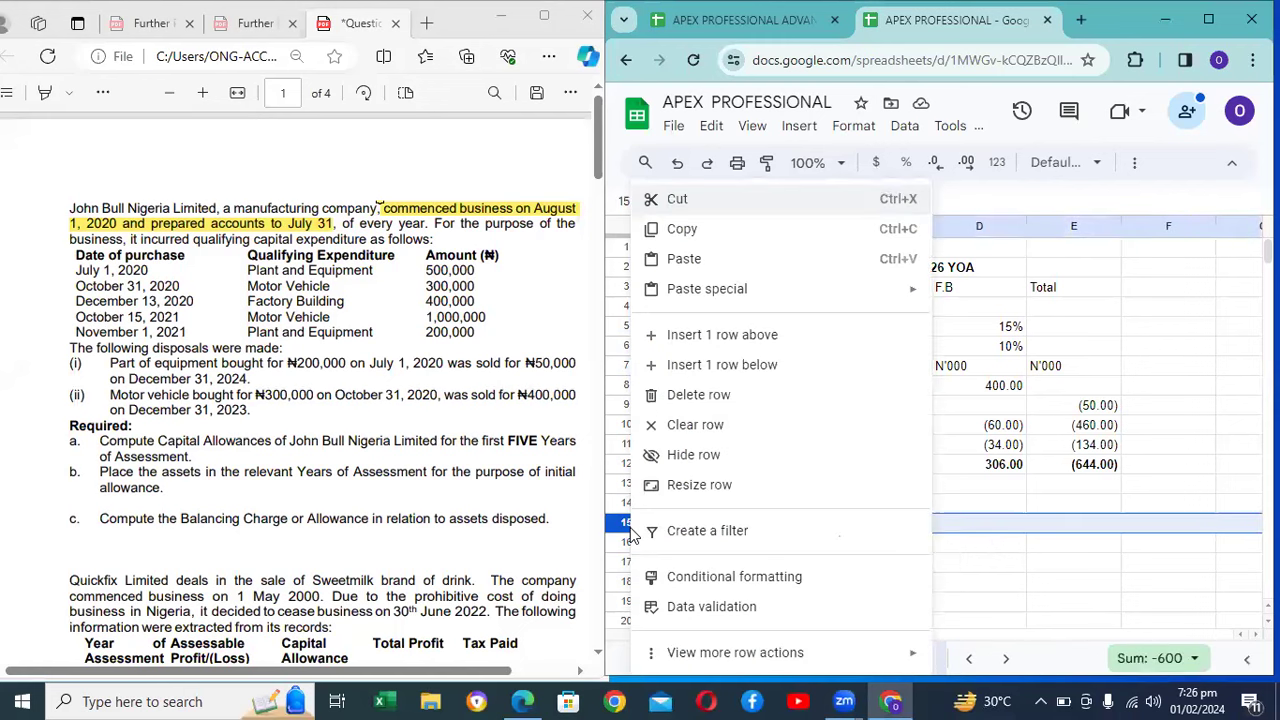
left_click(713, 334)
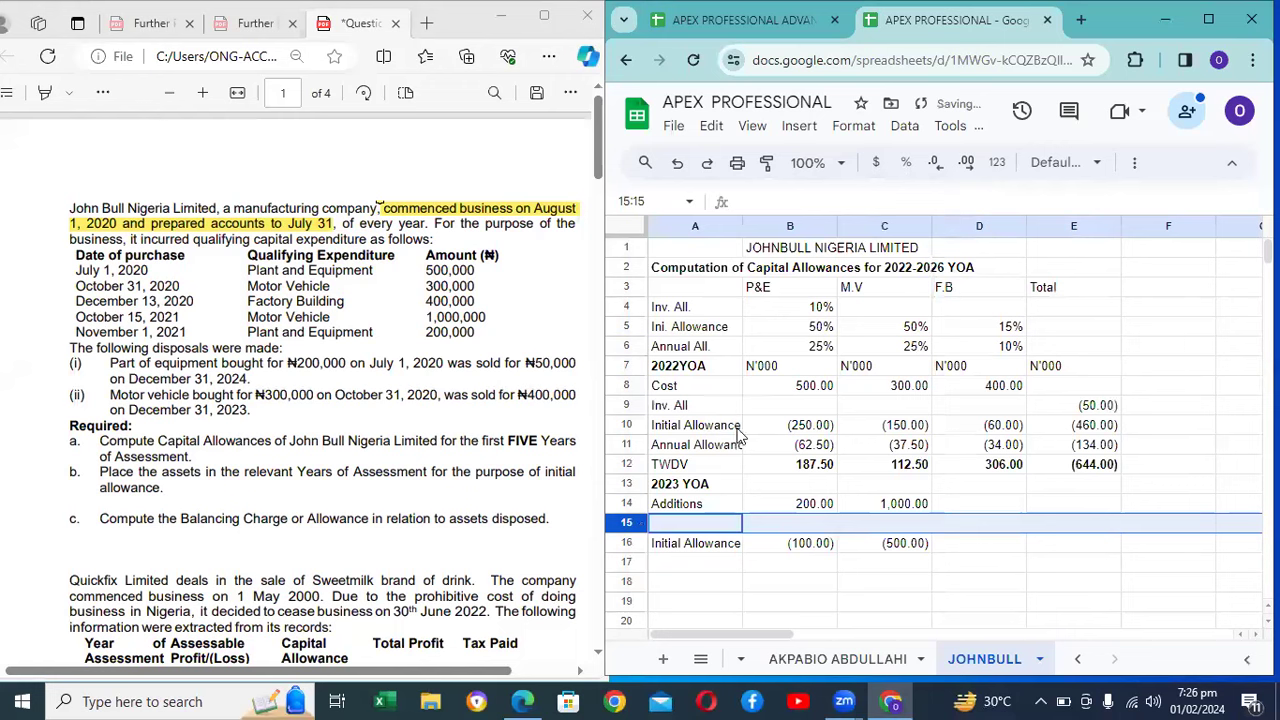
Step: Label the new row 15 under 2023 YOA as "Inv. Allowance" in column A
left_click(688, 527)
type("Initia")
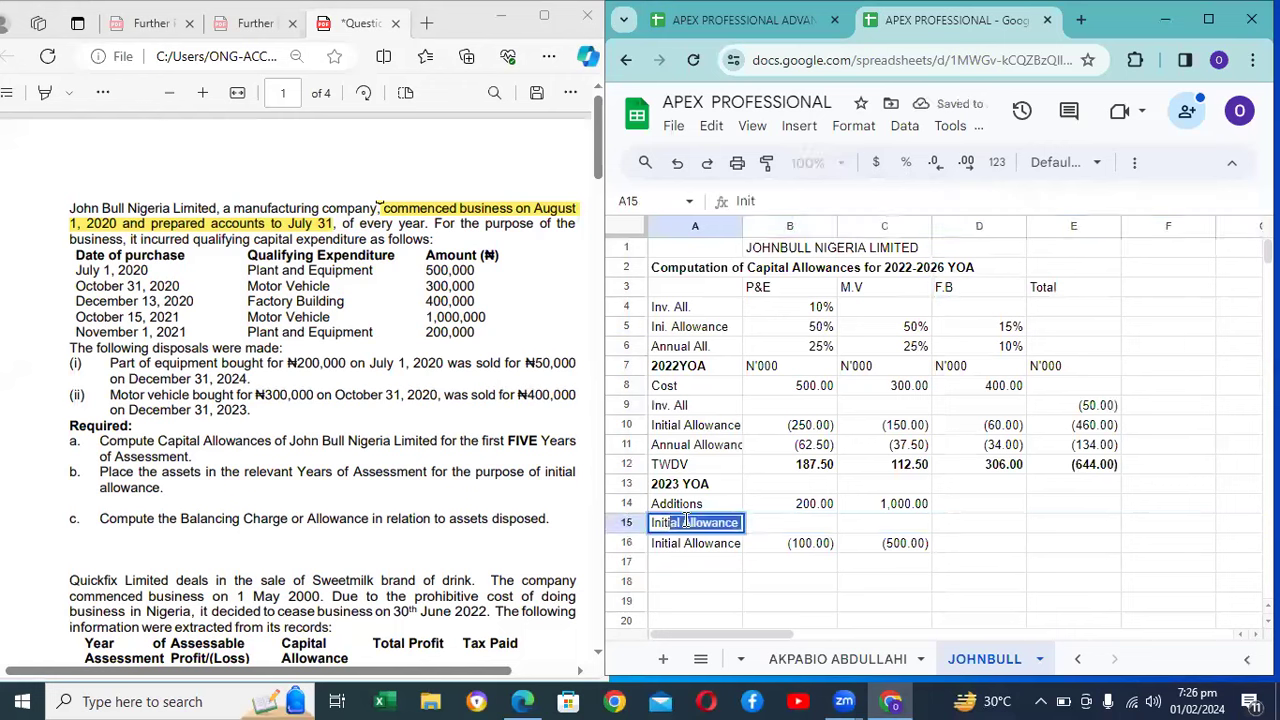
key("BackSpace")
key("BackSpace")
key("BackSpace")
key("BackSpace")
type("v")
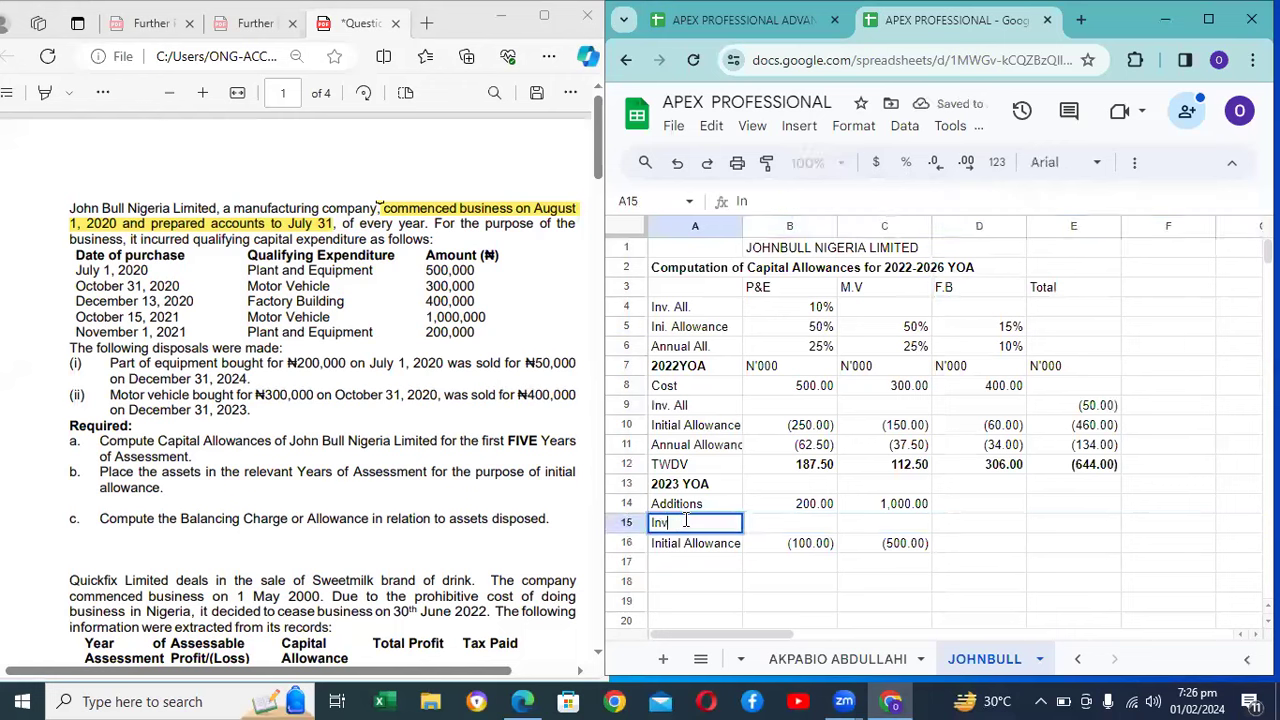
type(". Allowance")
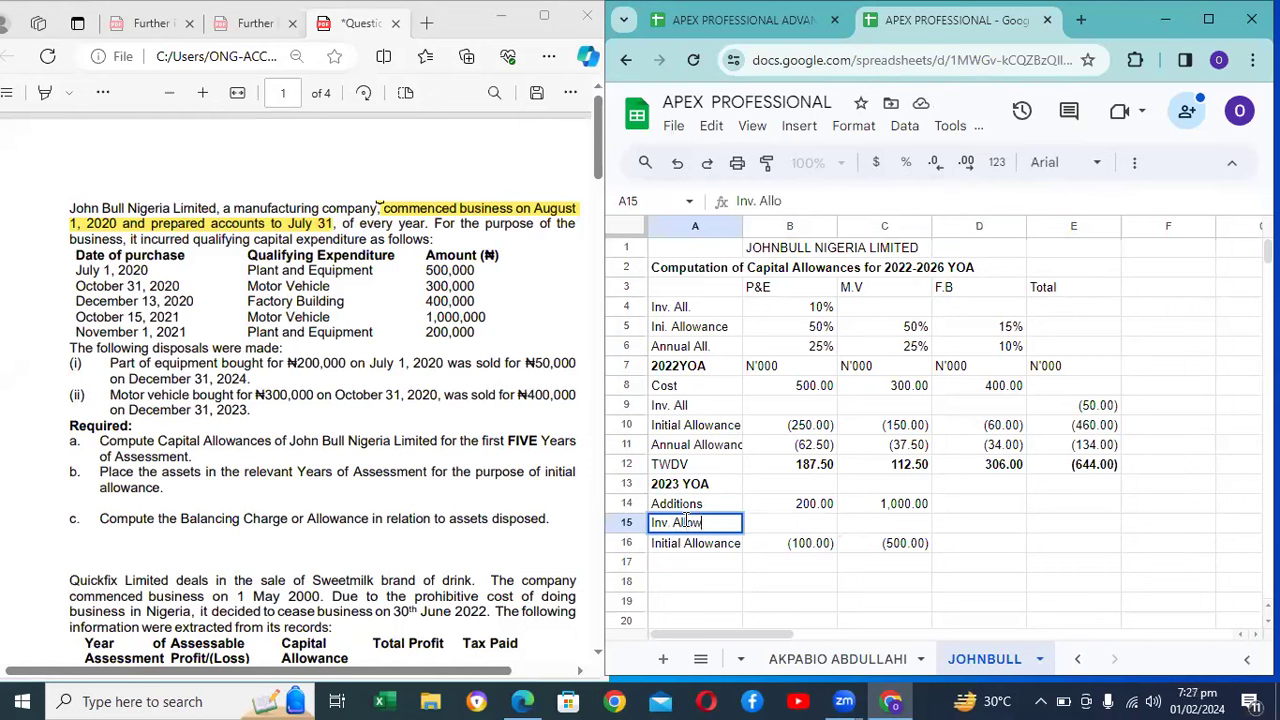
key("Tab")
Step: Compute the 2023 investment allowance in the Total column, cell E15, with the formula =B4*-B14
key("Right")
key("Right")
key("Right")
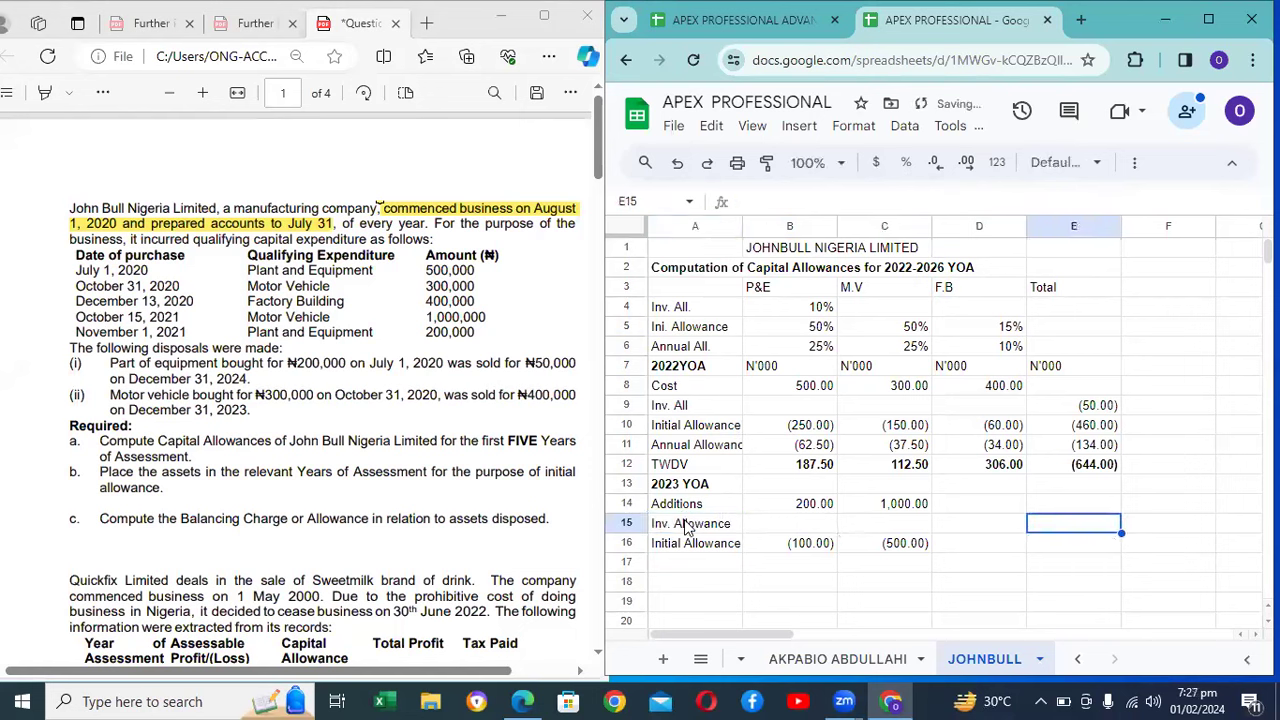
type("=")
key("Left")
key("Left")
key("Left")
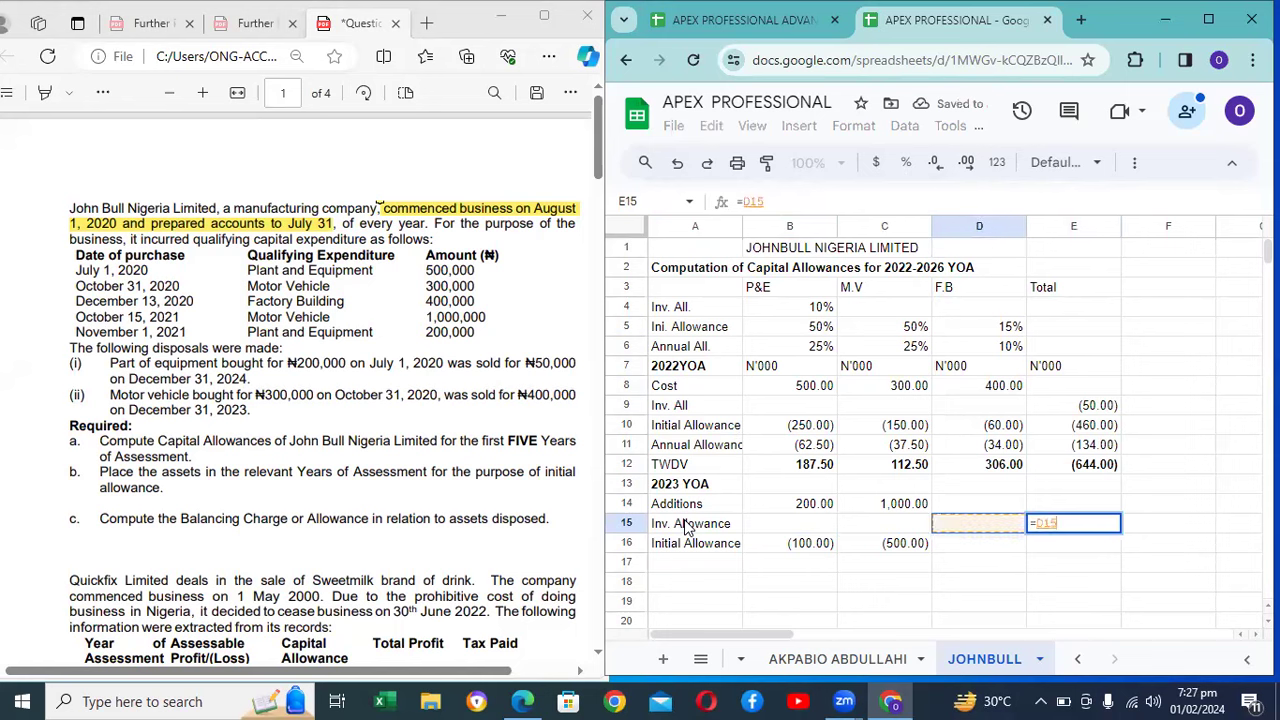
key("Up")
key("Up")
key("Up")
key("Up")
key("Up")
key("Up")
key("Up")
key("Up")
key("Up")
key("Up")
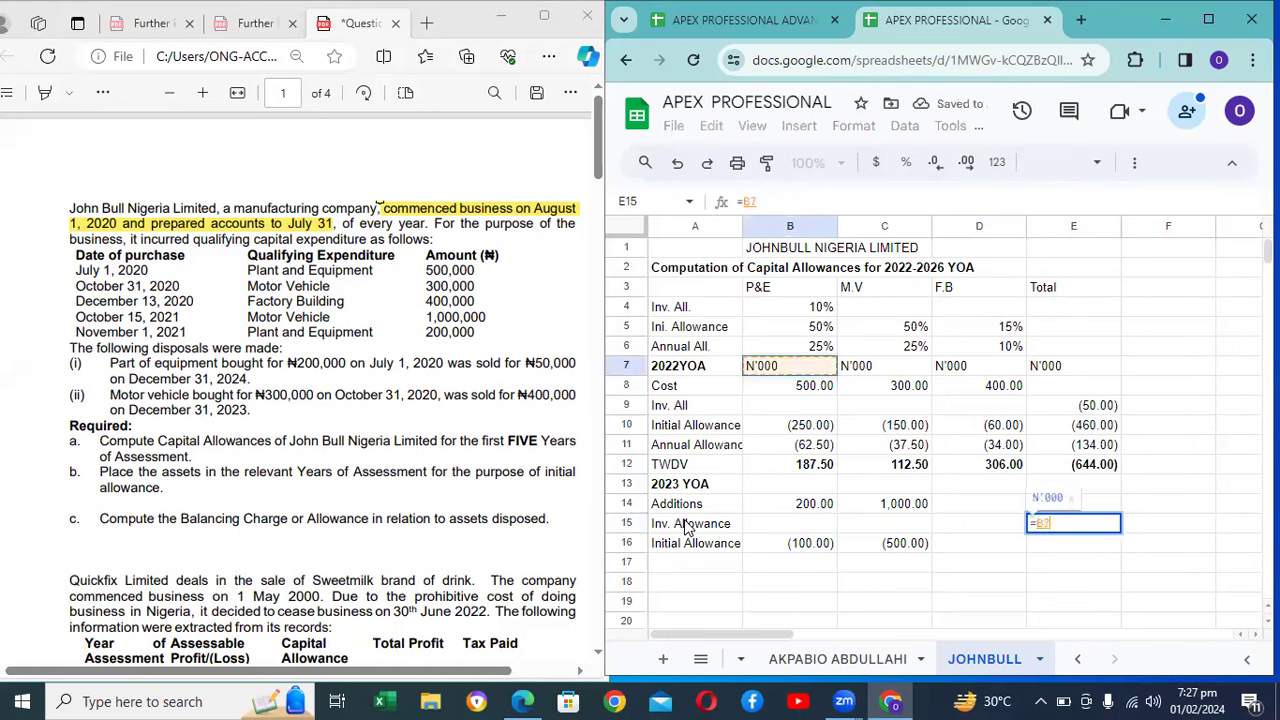
key("Up")
type("*-")
key("Left")
key("Left")
key("Left")
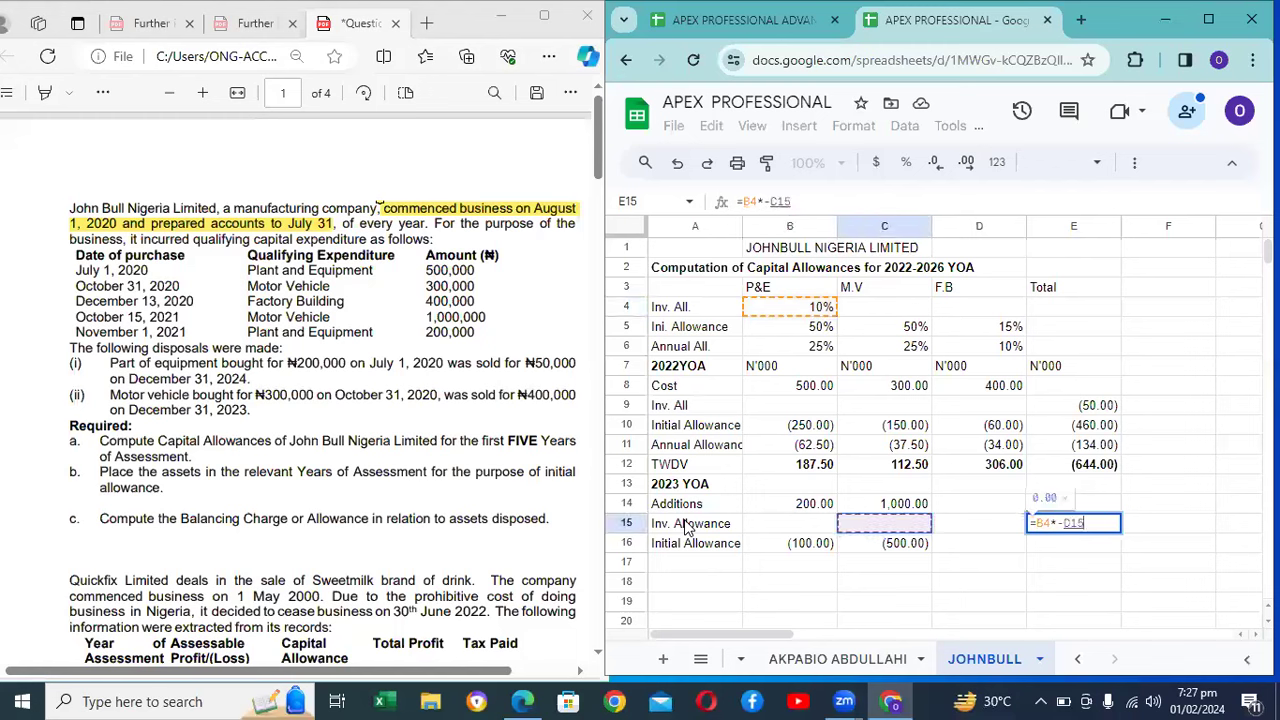
key("Up")
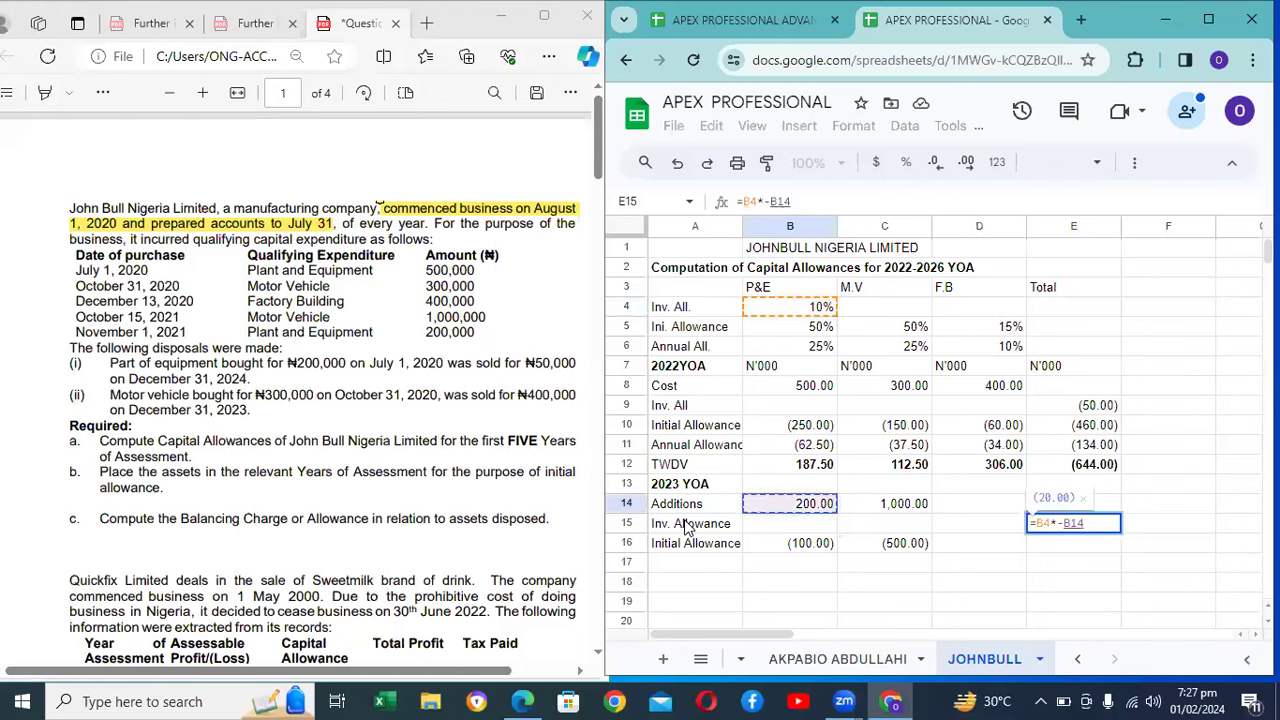
key("Return")
key("Right")
key("Right")
key("Right")
key("Right")
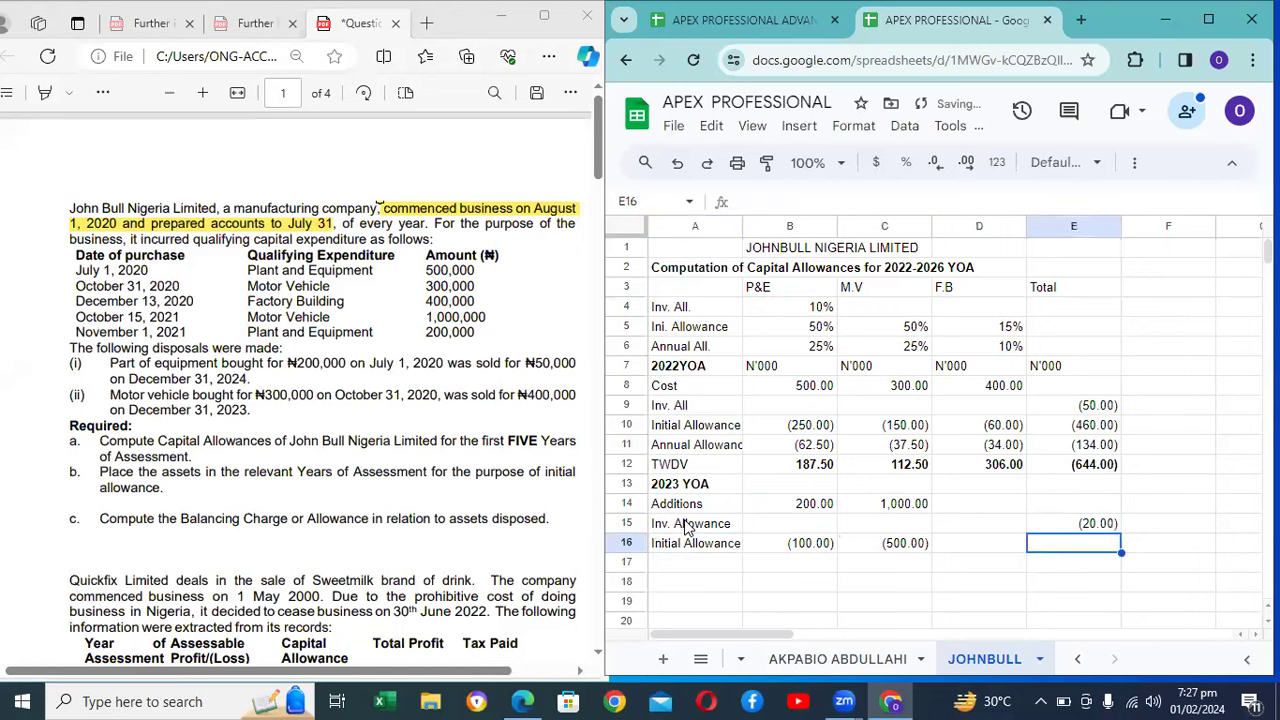
type("=")
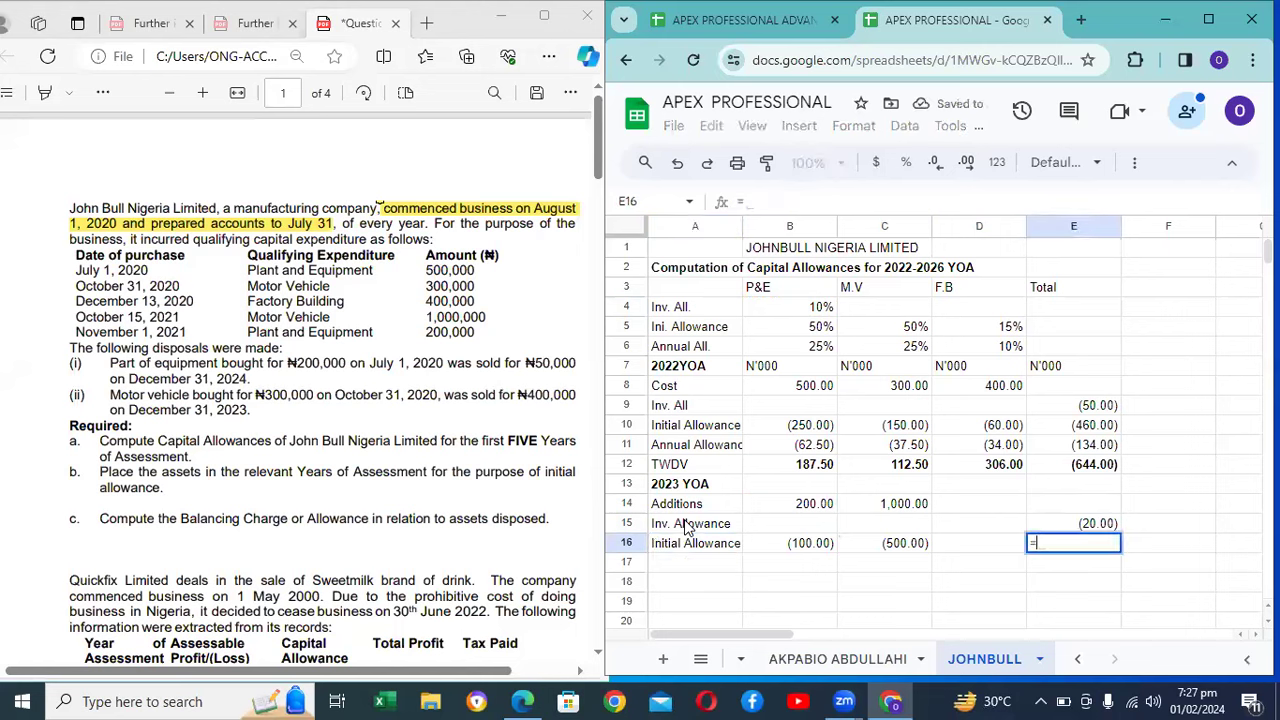
key("Up")
key("Up")
key("Up")
key("BackSpace")
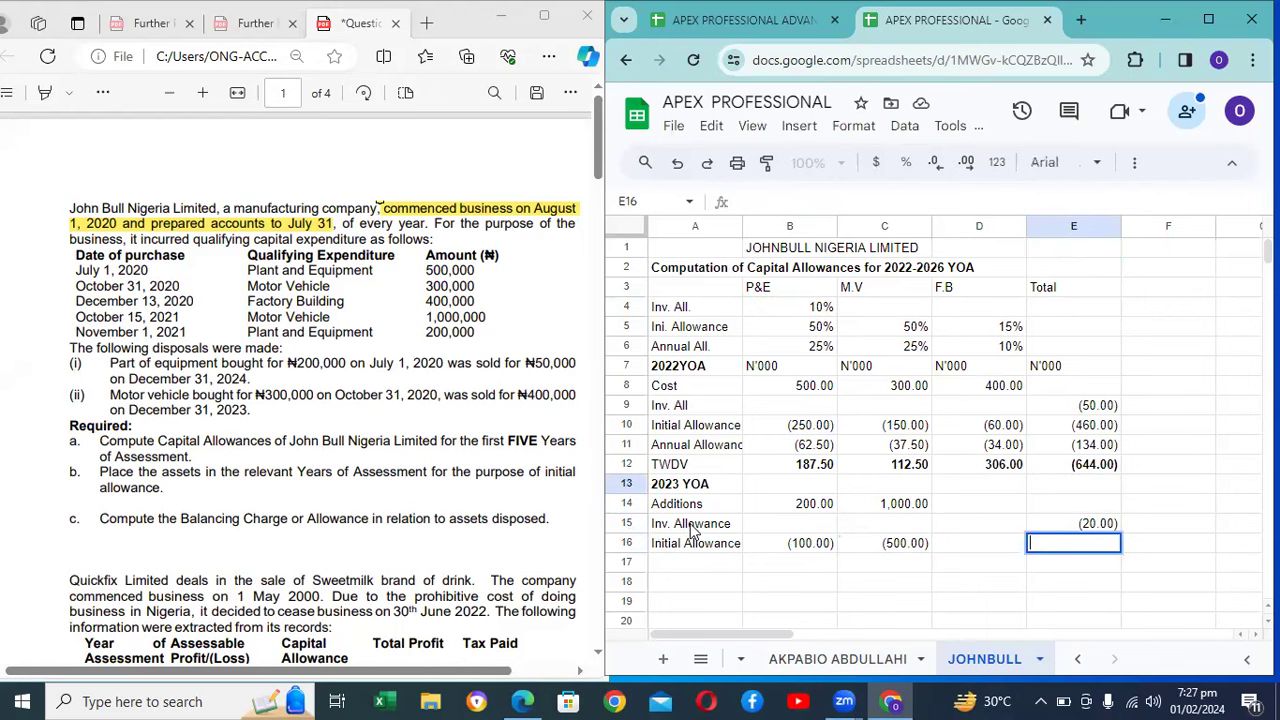
Step: Copy the 2022 initial allowance total formula from E10 into E16 for the 2023 initial allowance
key("Up")
key("Up")
key("Up")
key("Up")
key("Up")
key("Up")
key("ctrl+c")
key("Down")
key("Down")
key("Down")
key("Down")
key("Down")
key("Down")
key("ctrl+v")
Step: Enter the label "Annual Allowance (Old)" in cell A17 below Initial Allowance
key("Down")
key("Left")
key("Left")
key("Left")
key("Left")
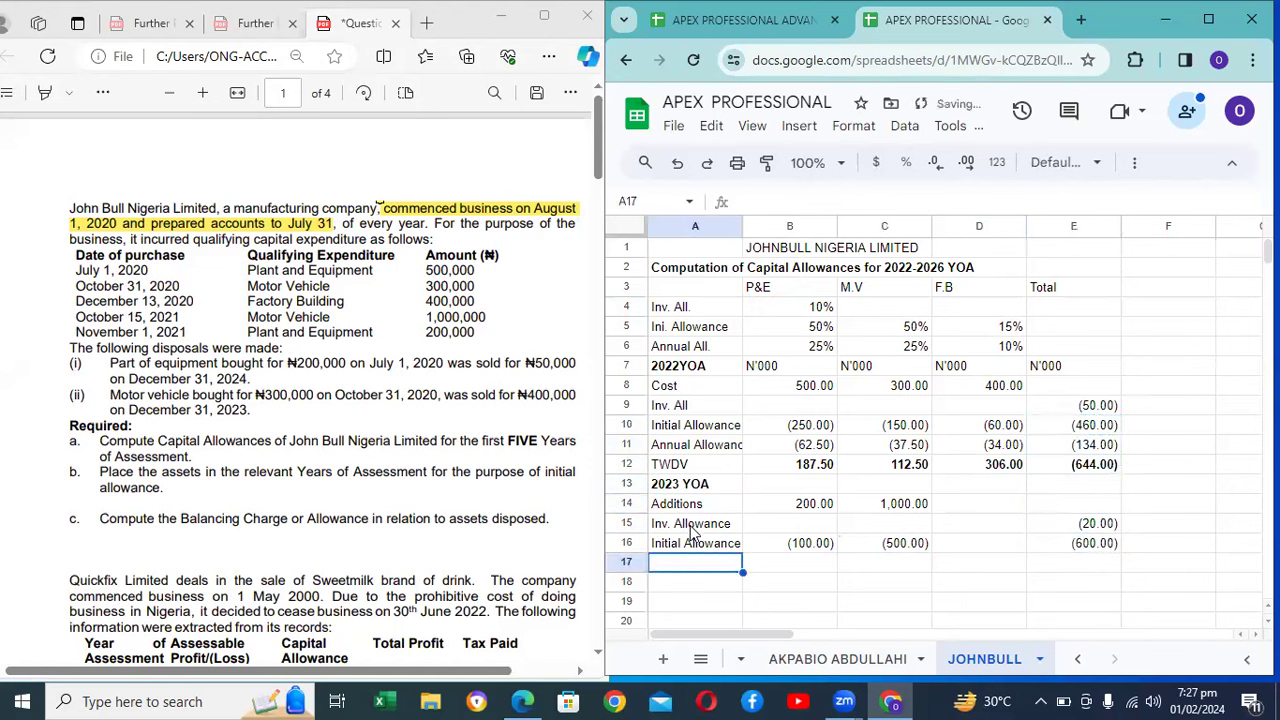
type("Ann")
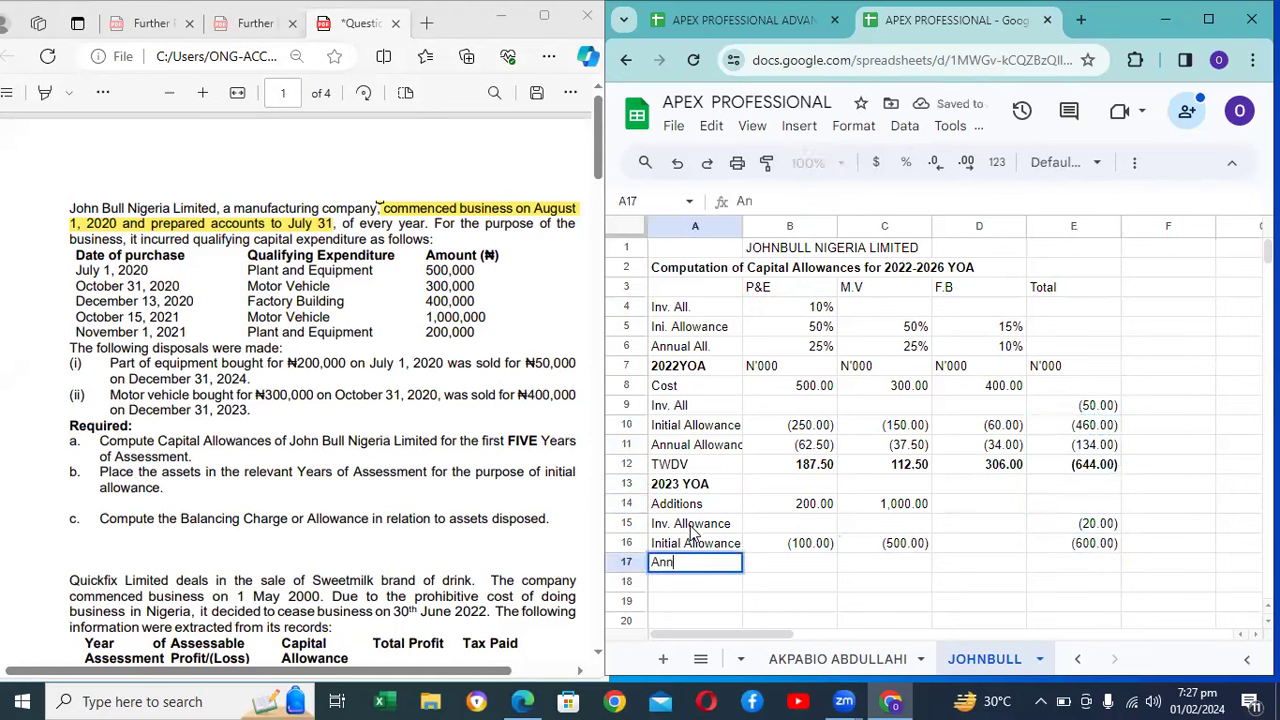
type("ual Allowan")
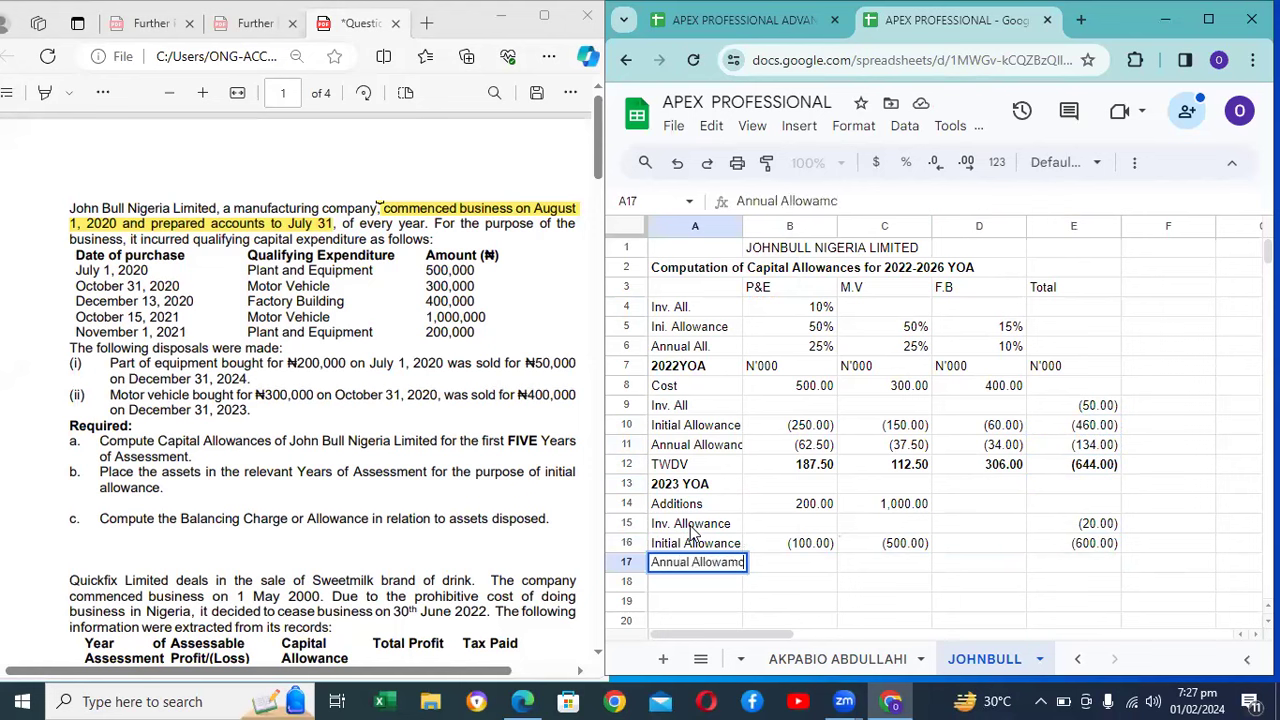
type("ce (")
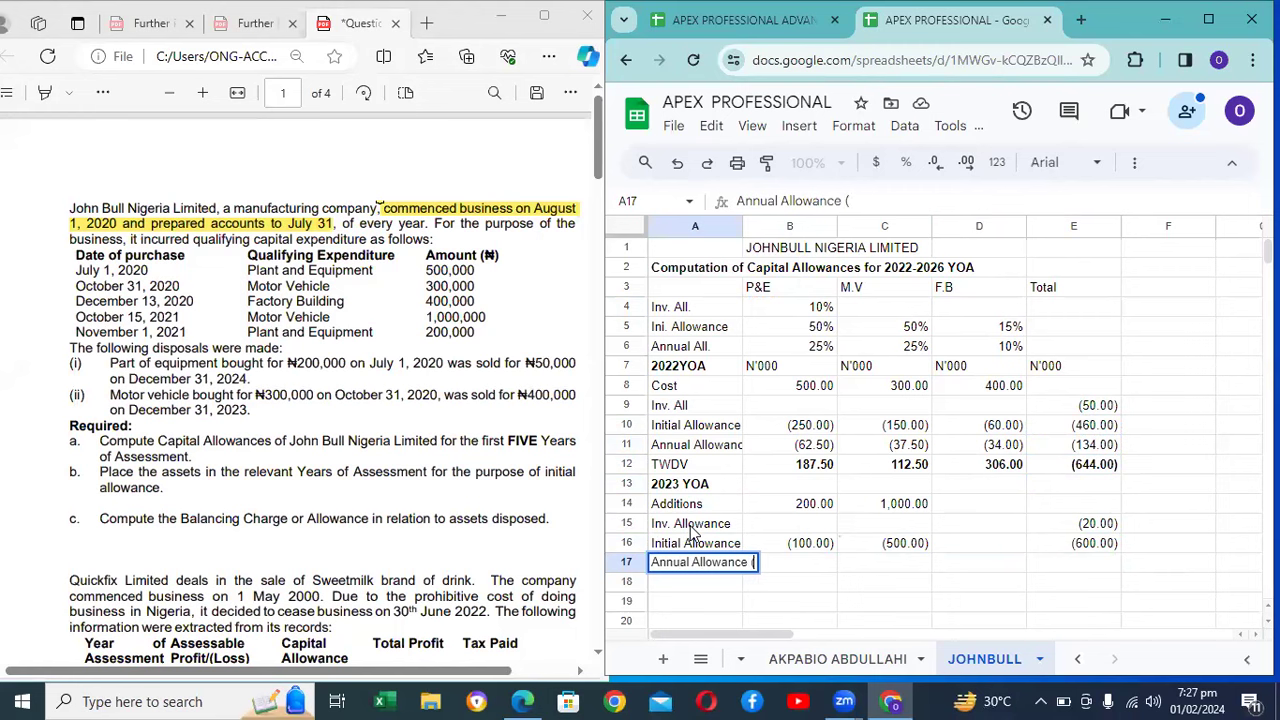
type("Old)")
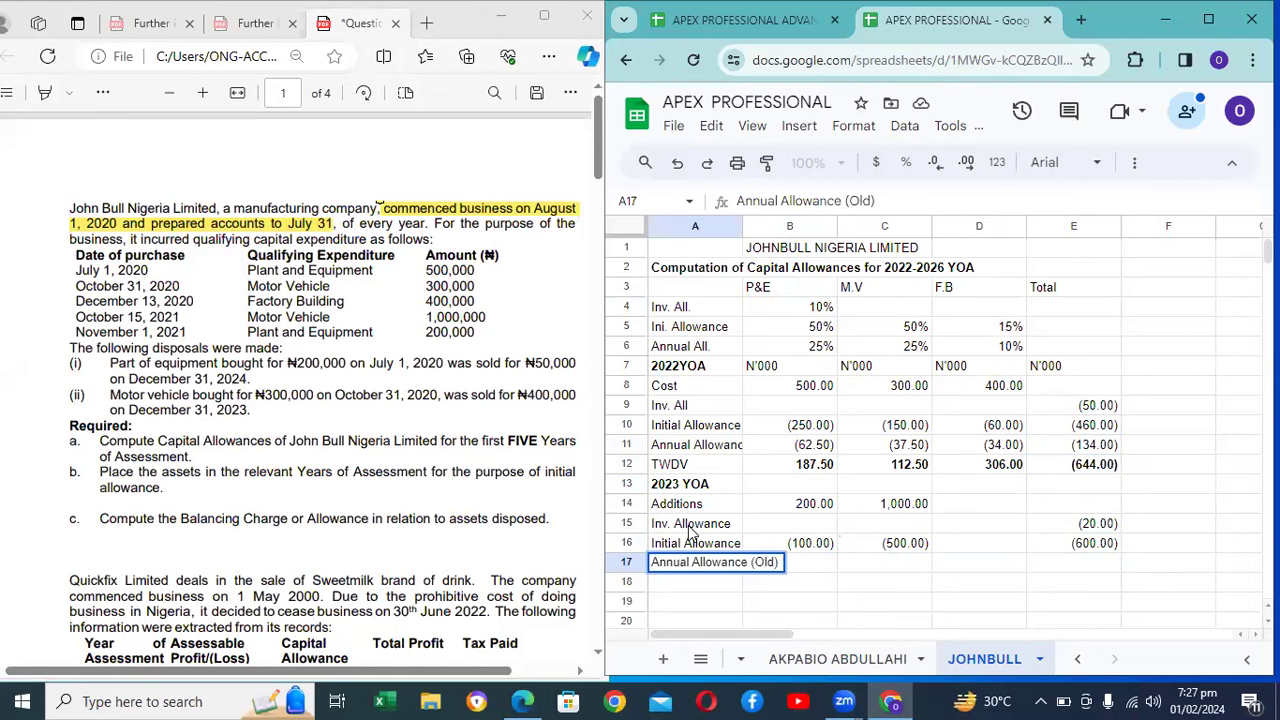
key("Return")
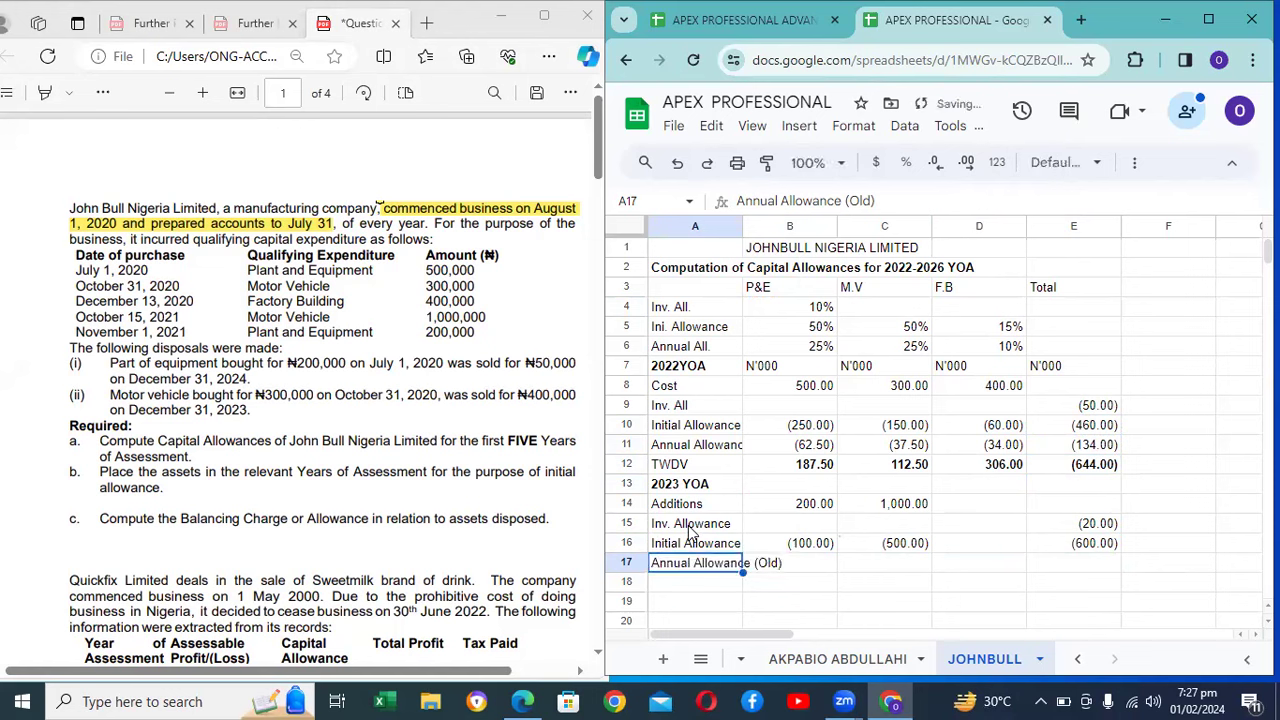
Step: Shorten the label in A17 to "Annual All. (Old)"
left_click(838, 203)
key("BackSpace")
key("BackSpace")
key("BackSpace")
key("BackSpace")
key("BackSpace")
key("BackSpace")
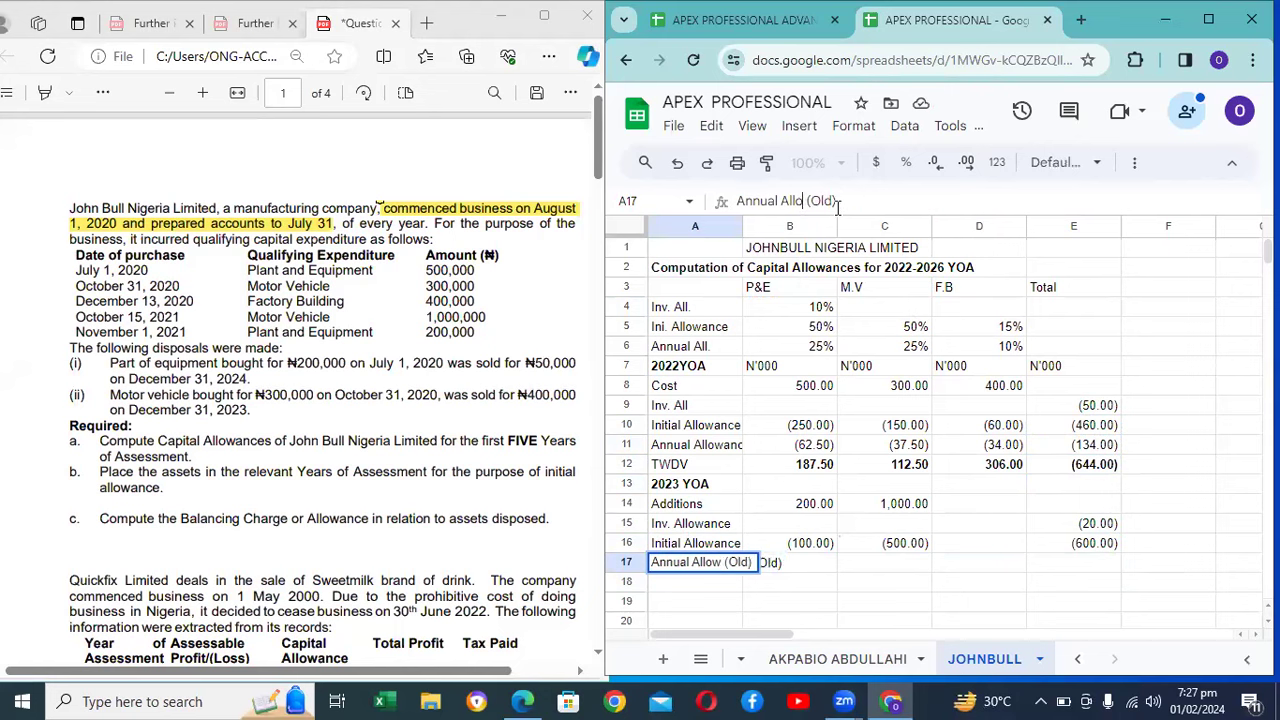
type(".")
key("Return")
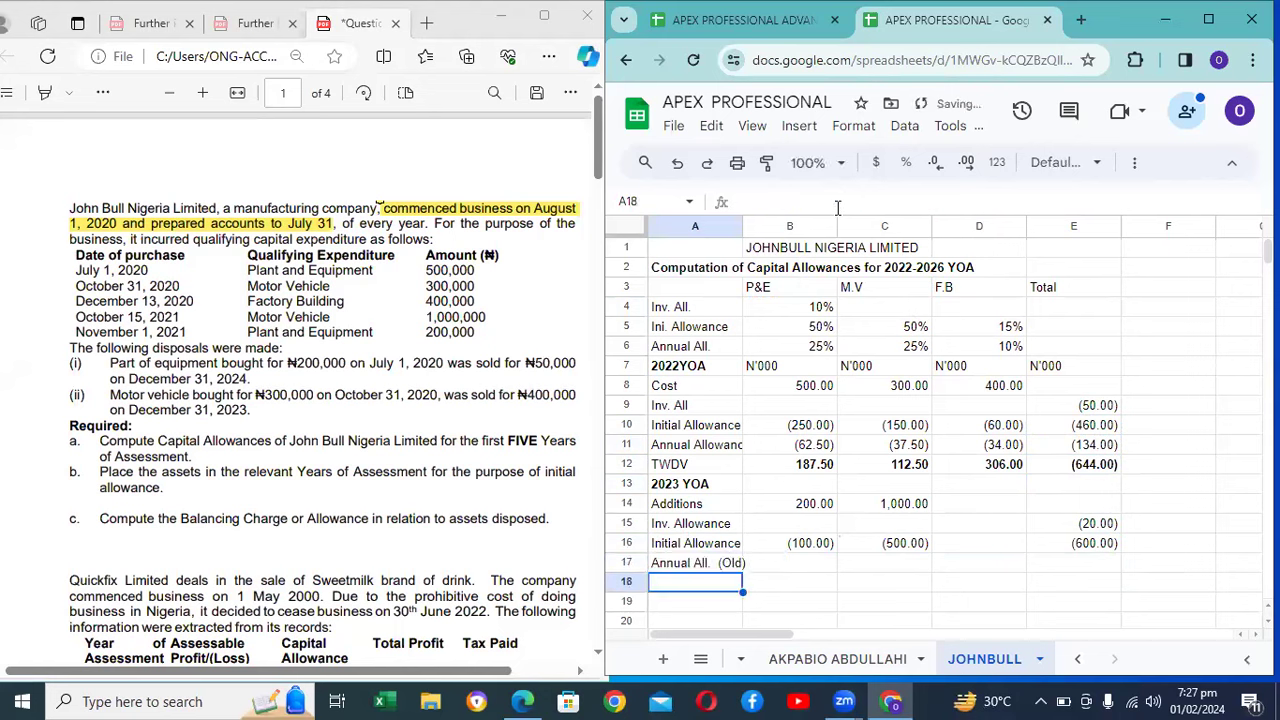
Step: Examine the formula behind the 2022 YOA annual allowance for P&E in cell B11
key("Down")
key("Down")
key("Up")
key("Up")
key("Up")
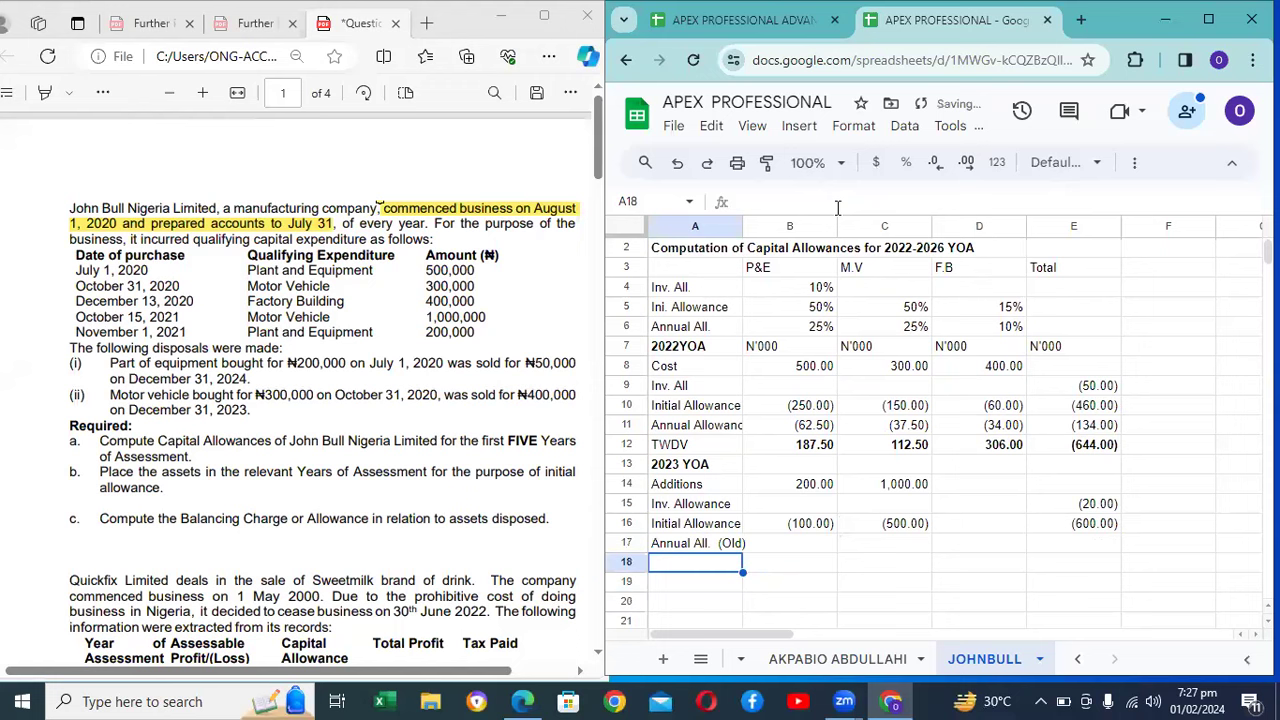
key("Right")
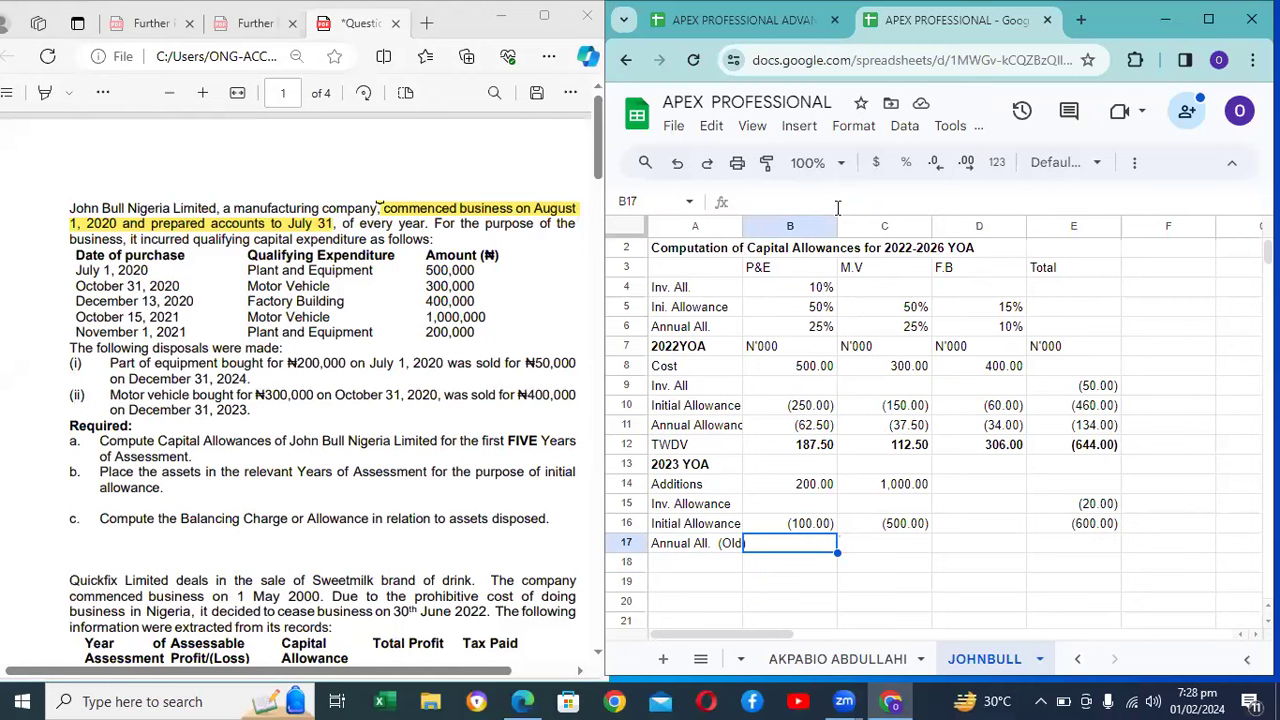
key("Up")
key("Down")
key("Up")
key("Up")
key("Up")
key("Up")
key("Up")
key("Up")
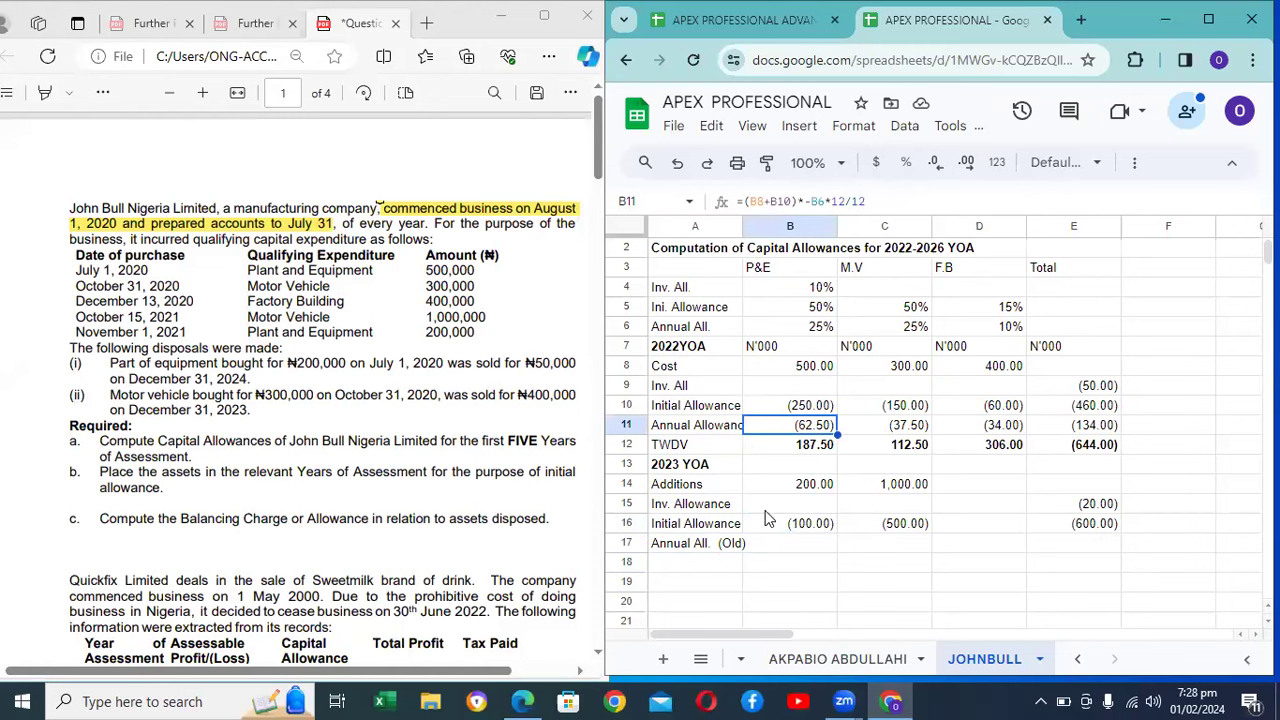
left_click(791, 542)
type("=")
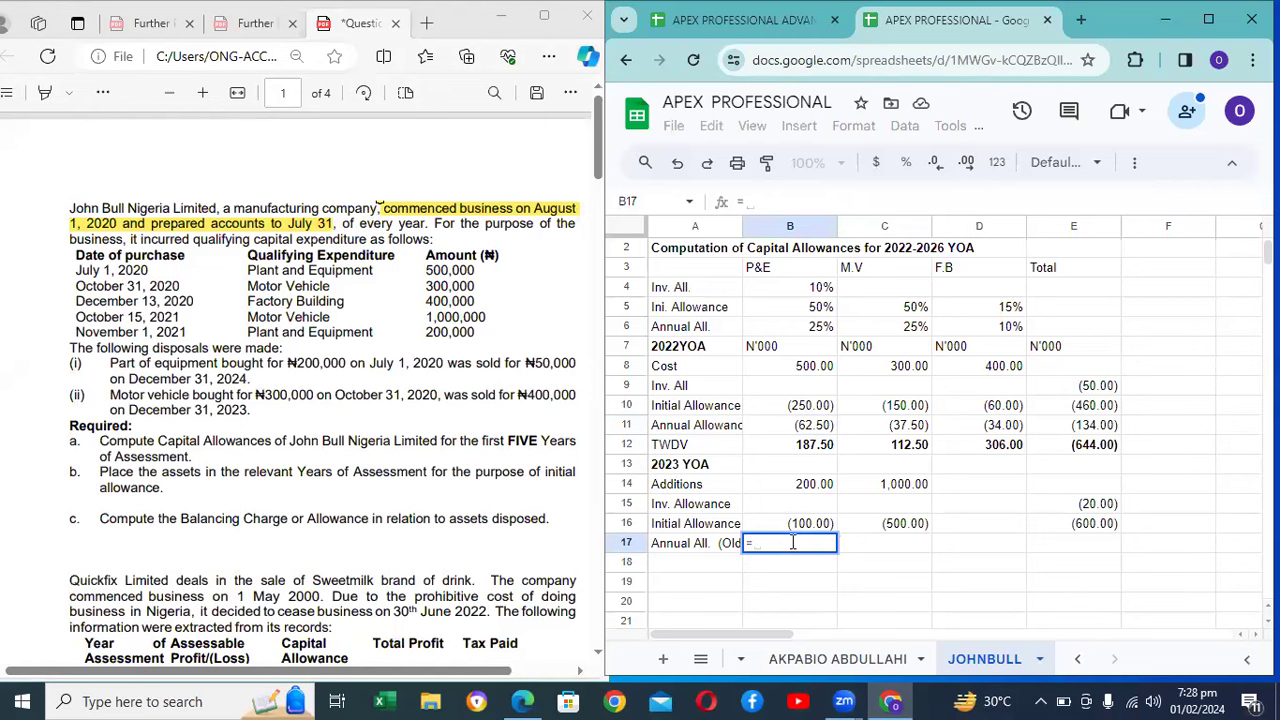
key("BackSpace")
Step: Calculate the asset life from the 25% annual allowance rate in cell F17 with =100/25
key("Tab")
key("Tab")
key("Tab")
key("Tab")
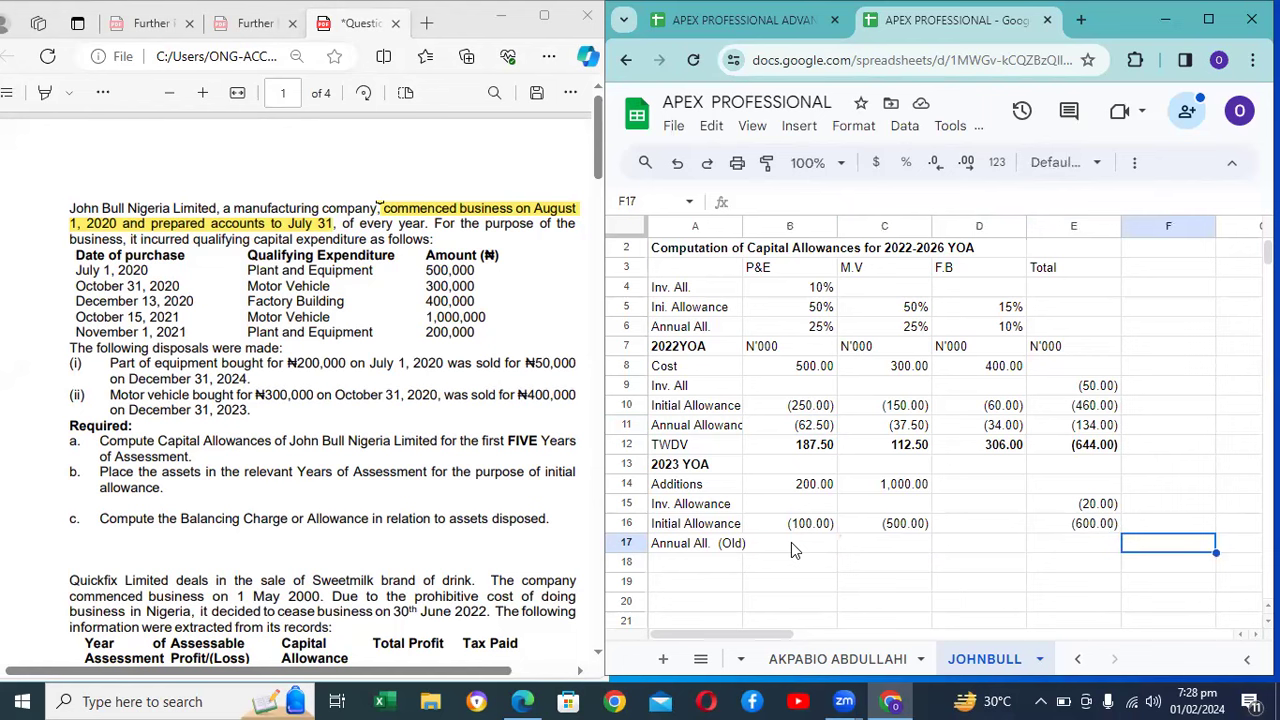
type("=")
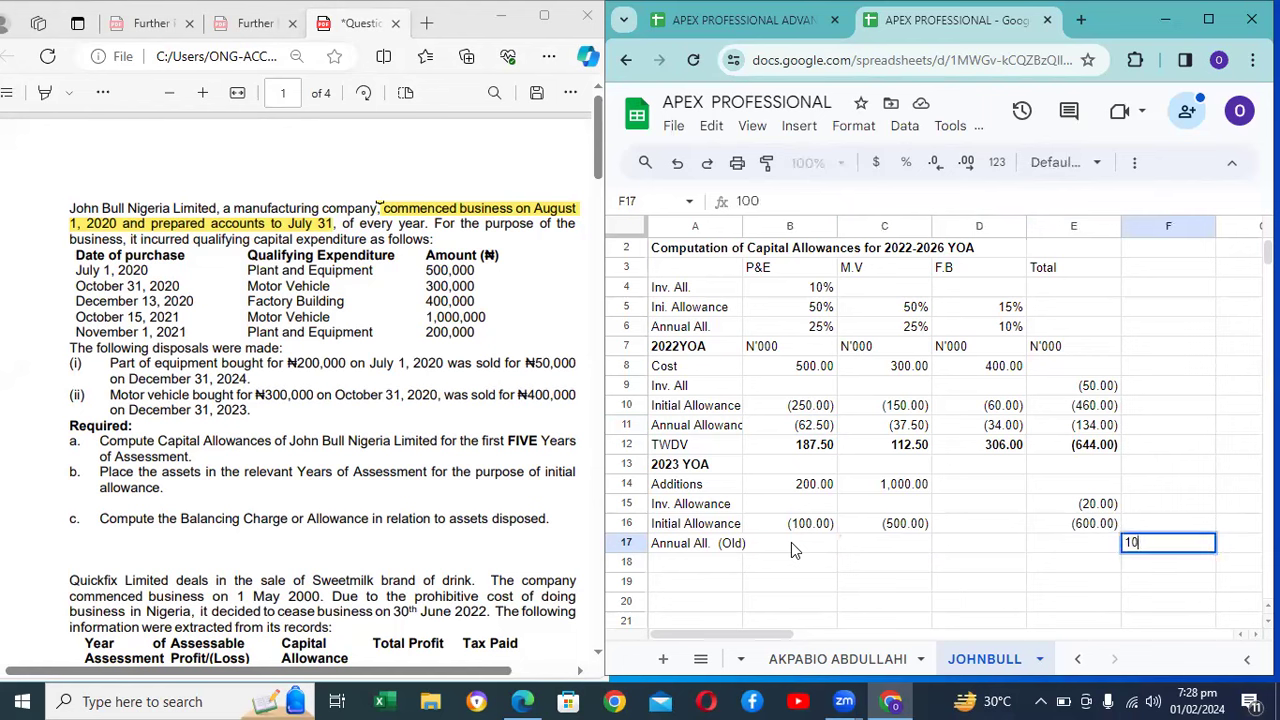
type("100/")
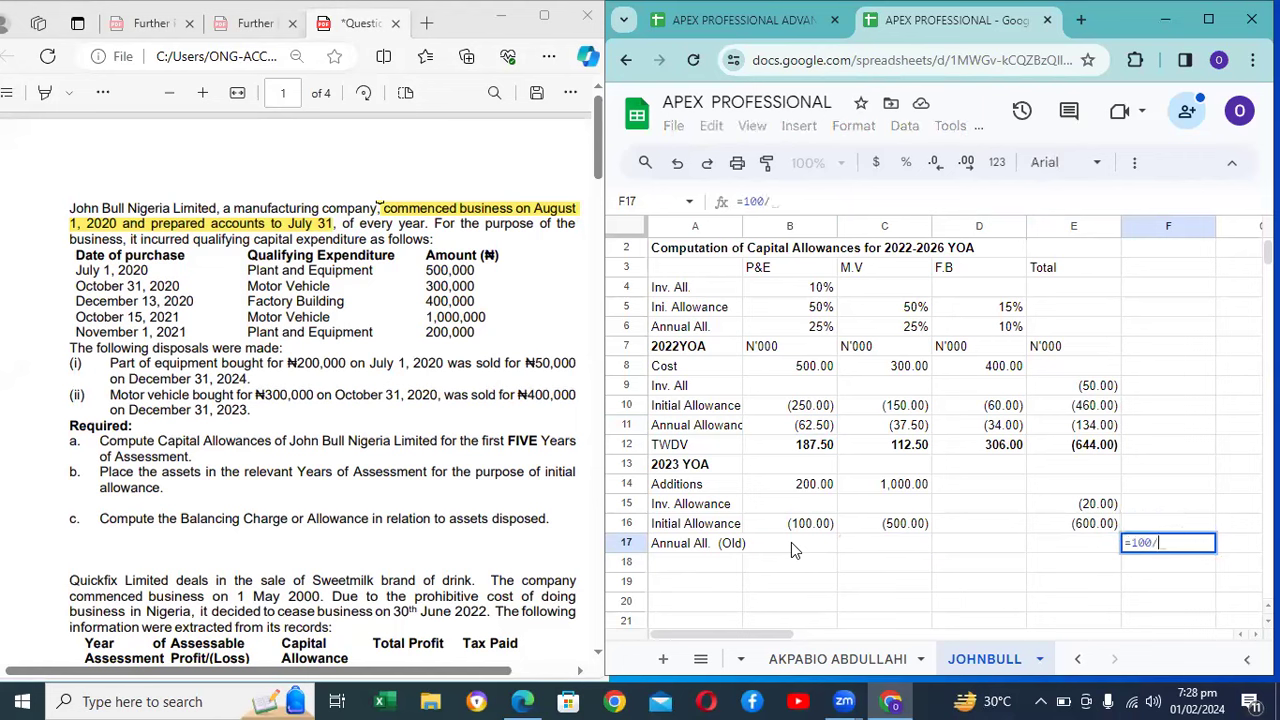
type("25")
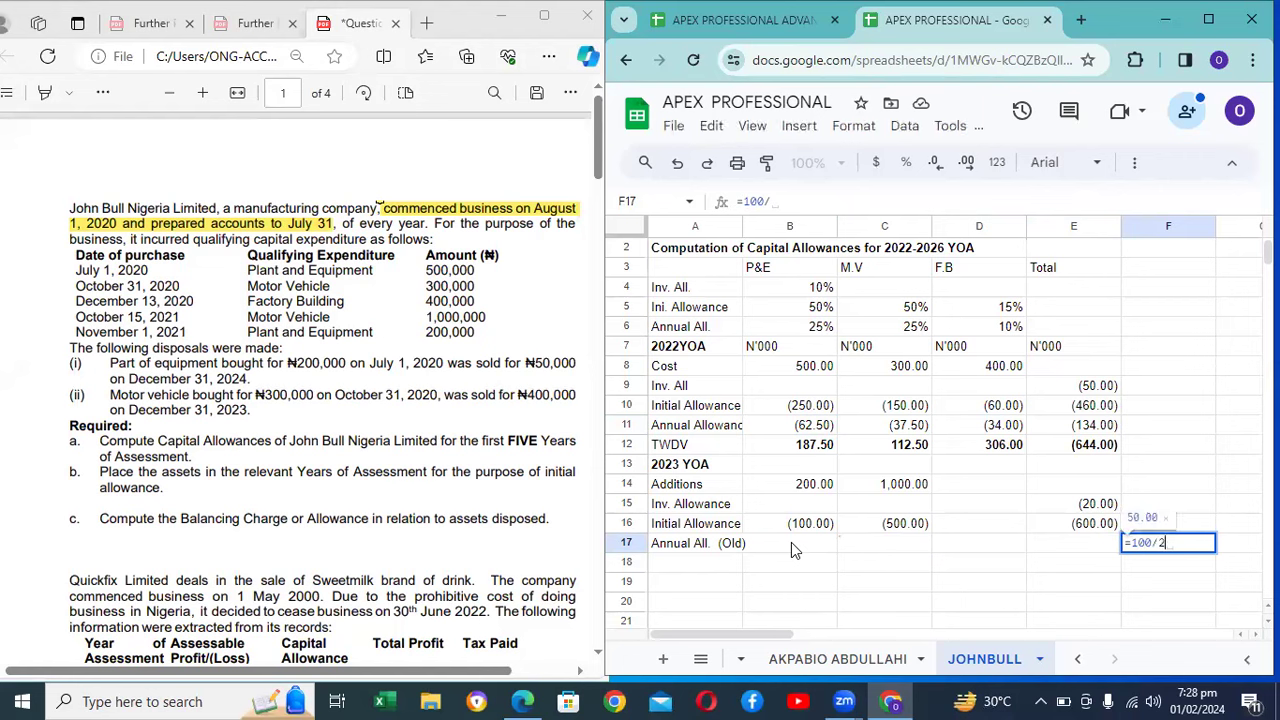
key("Return")
Step: Compute the 2023 annual allowance on the old P&E in cell B17 with the formula =B12/(4-1)
key("Up")
key("Up")
key("Down")
key("Left")
key("Left")
key("Left")
key("Left")
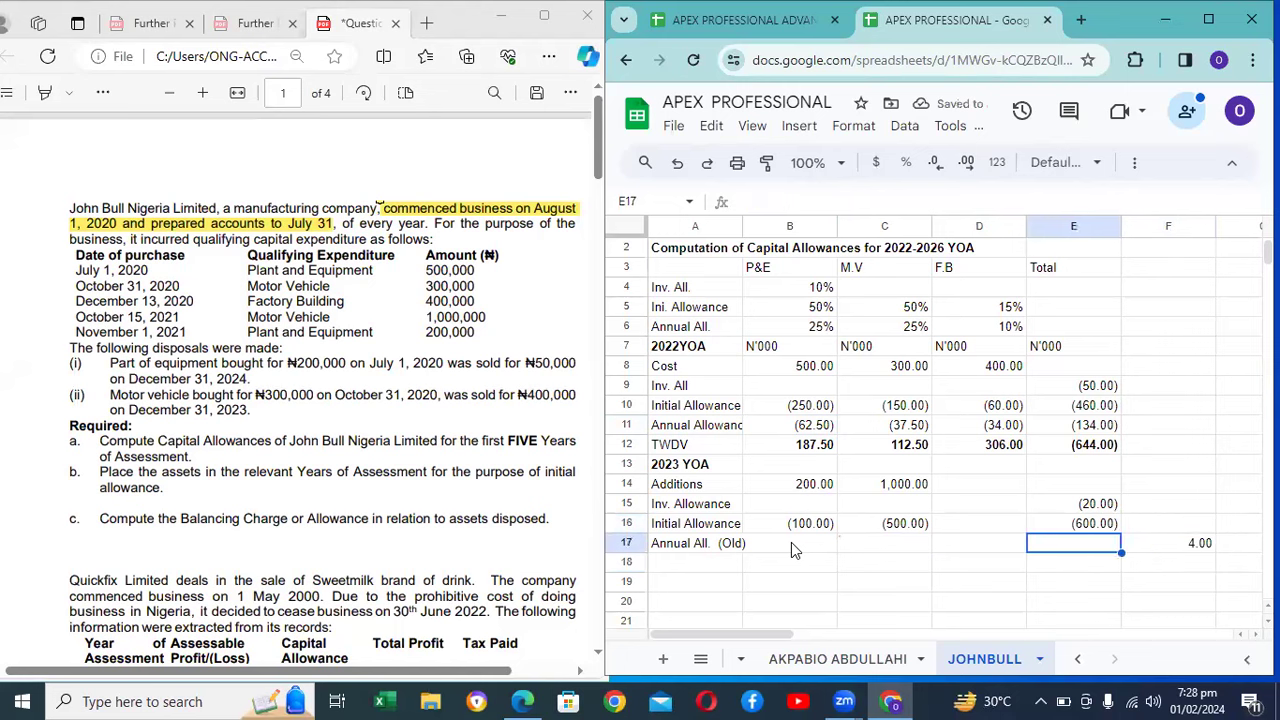
type("=B14")
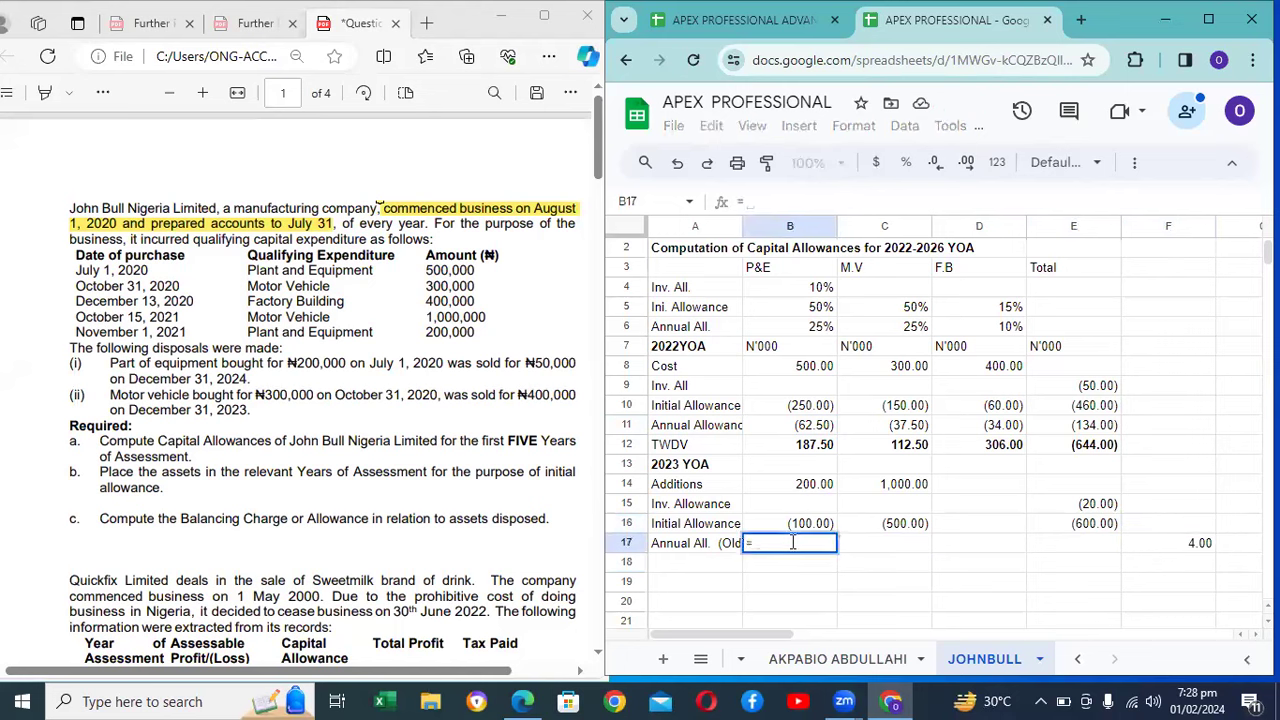
key("Up")
key("Up")
type("/")
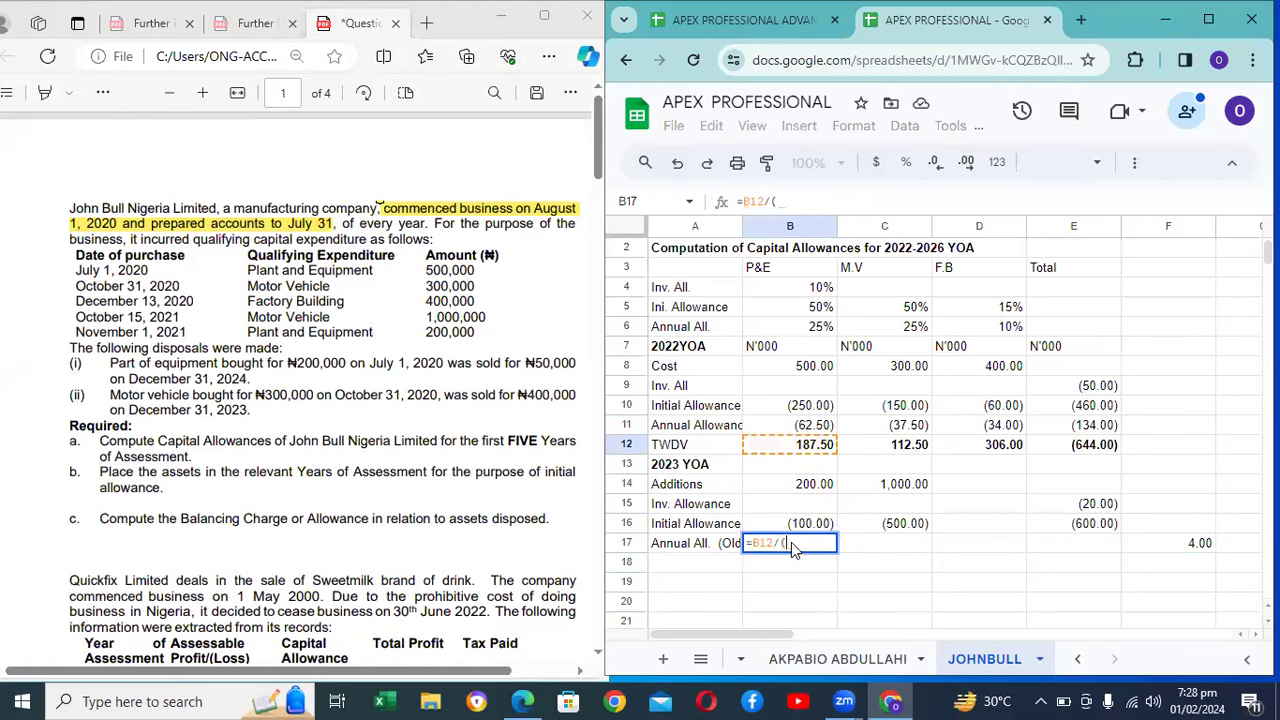
type("(4-1")
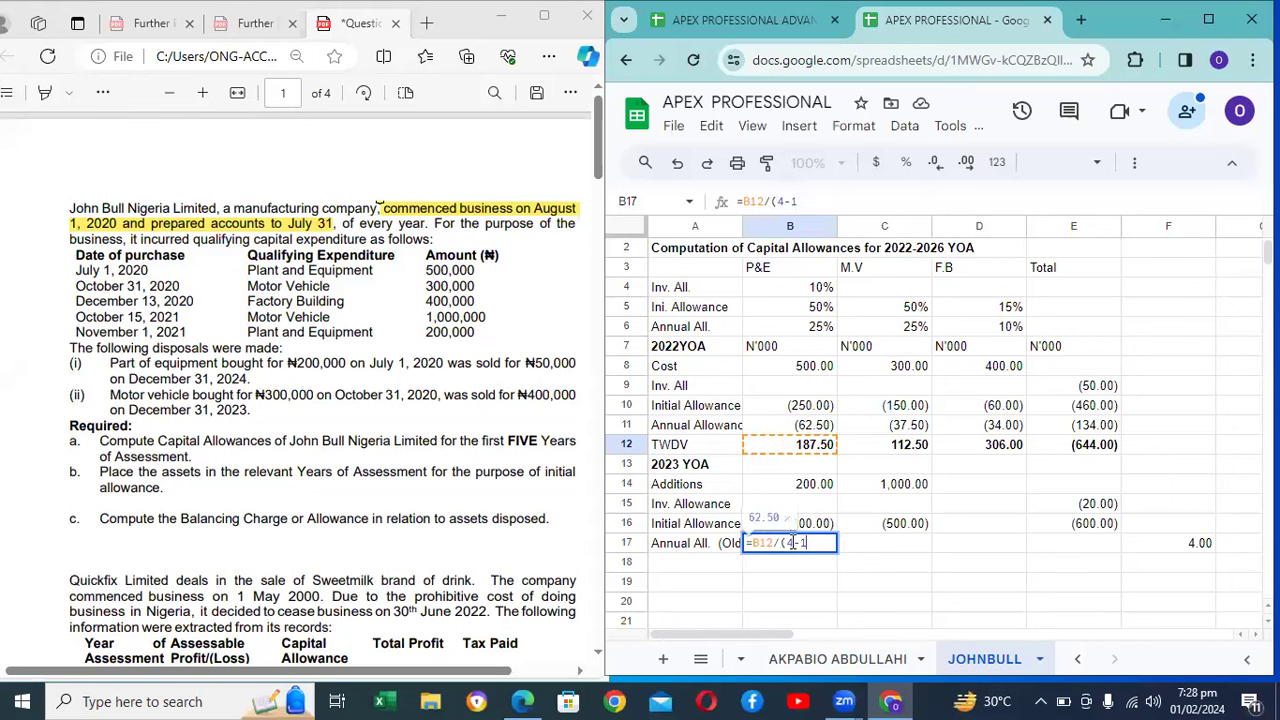
type(")")
key("Return")
left_click(791, 542)
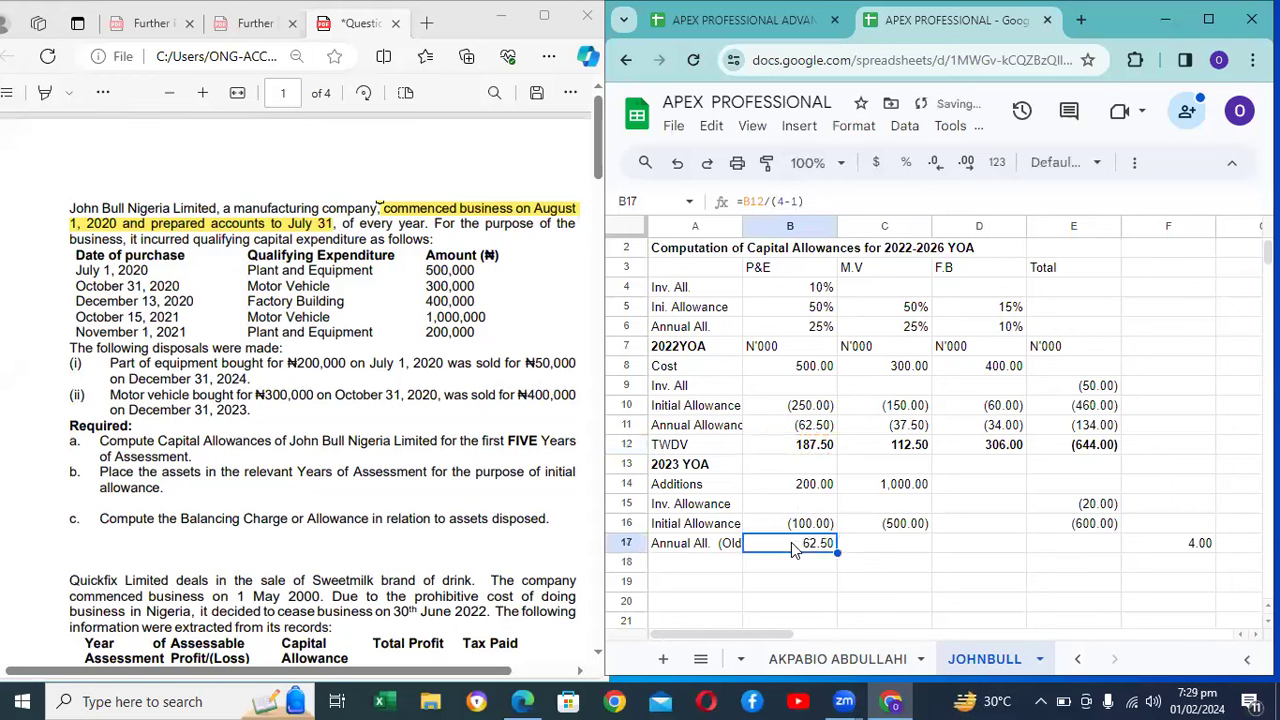
Step: Make the old P&E annual allowance in B17 negative by changing the formula to =-B12/(4-1)
left_click(744, 201)
type("-")
key("Return")
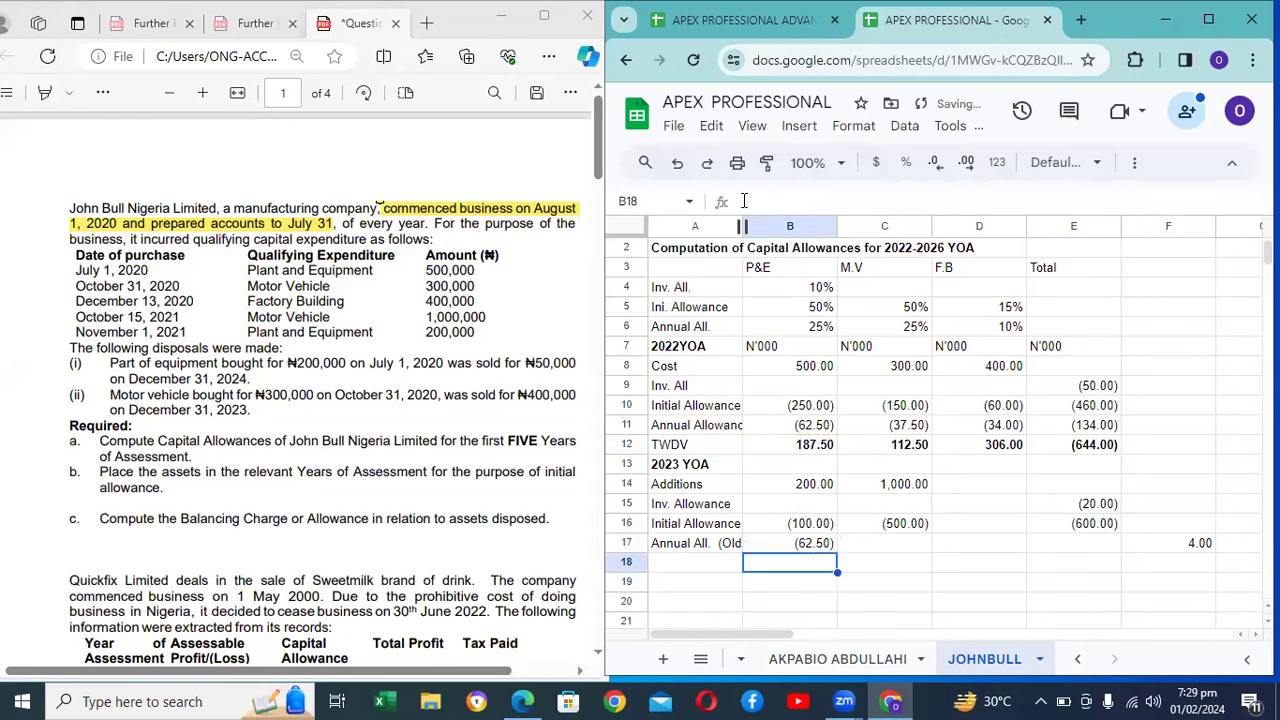
Step: Clear the asset life calculation from cell F17
key("Up")
key("Right")
key("Right")
key("Right")
key("Right")
key("Delete")
Step: Copy the old annual allowance formula from B17 to the M.V and F.B columns in C17 and D17
key("Left")
key("Left")
key("Left")
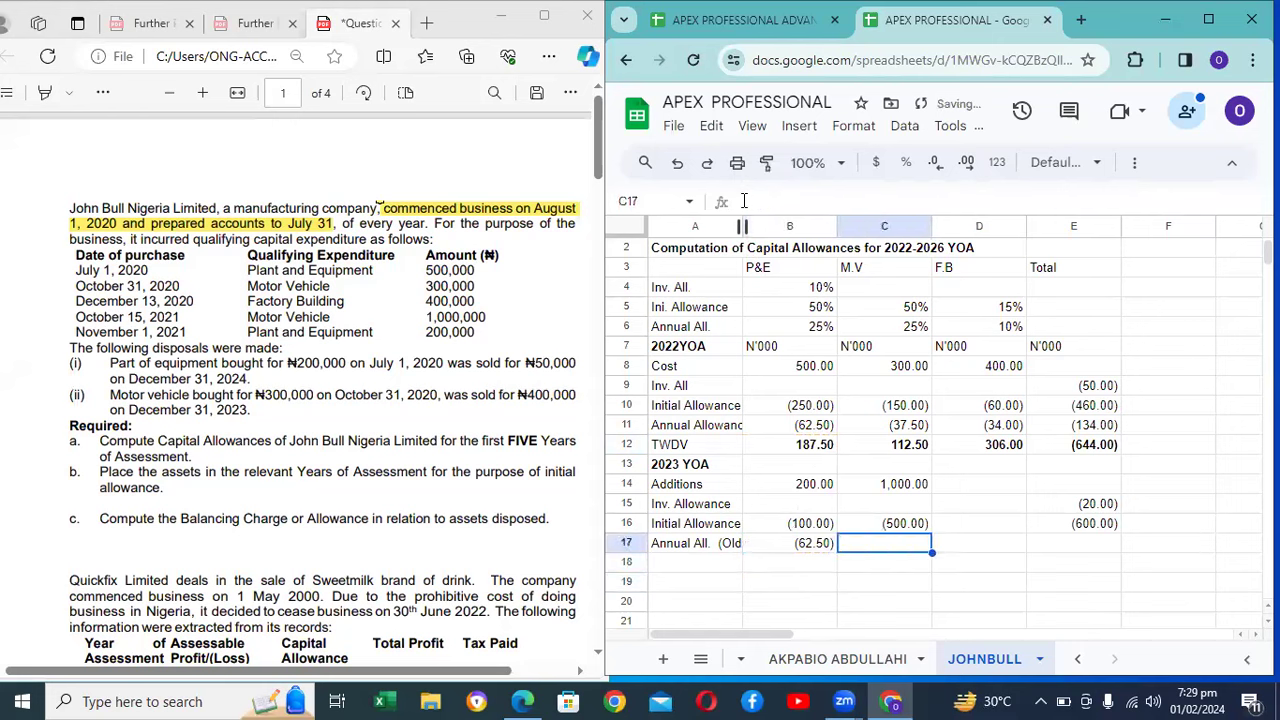
key("Left")
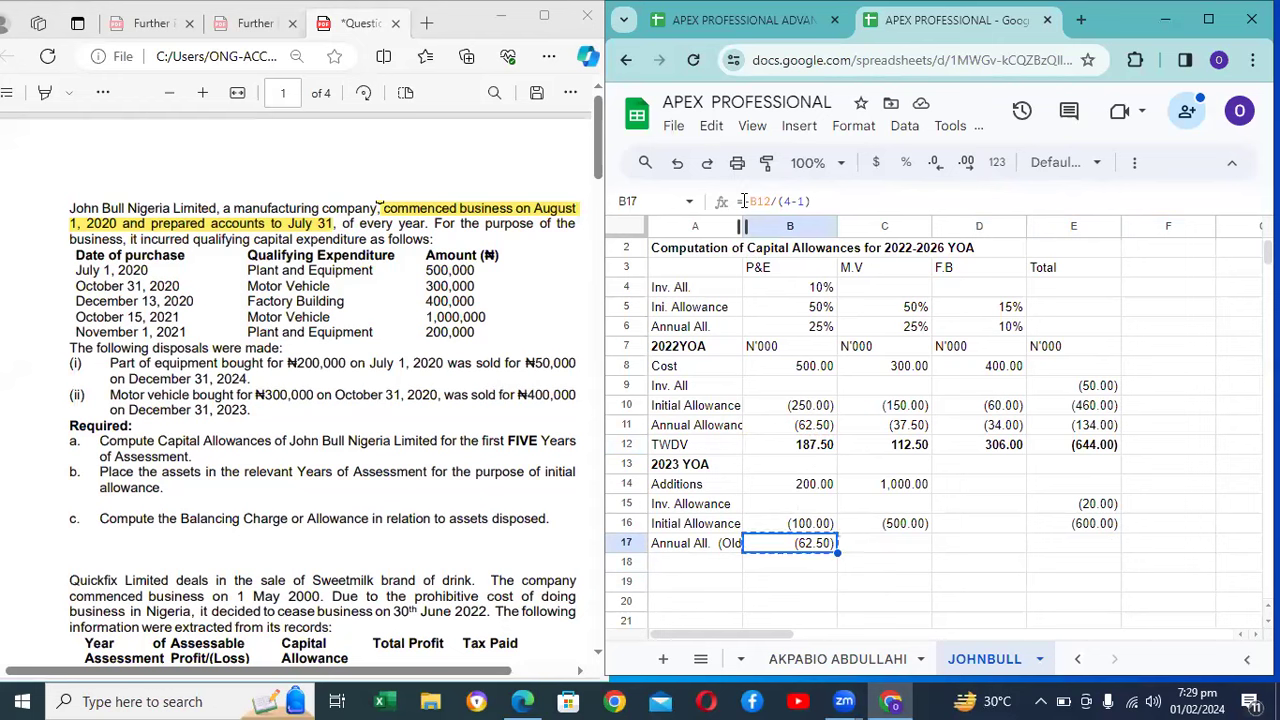
key("Right")
key("ctrl+v")
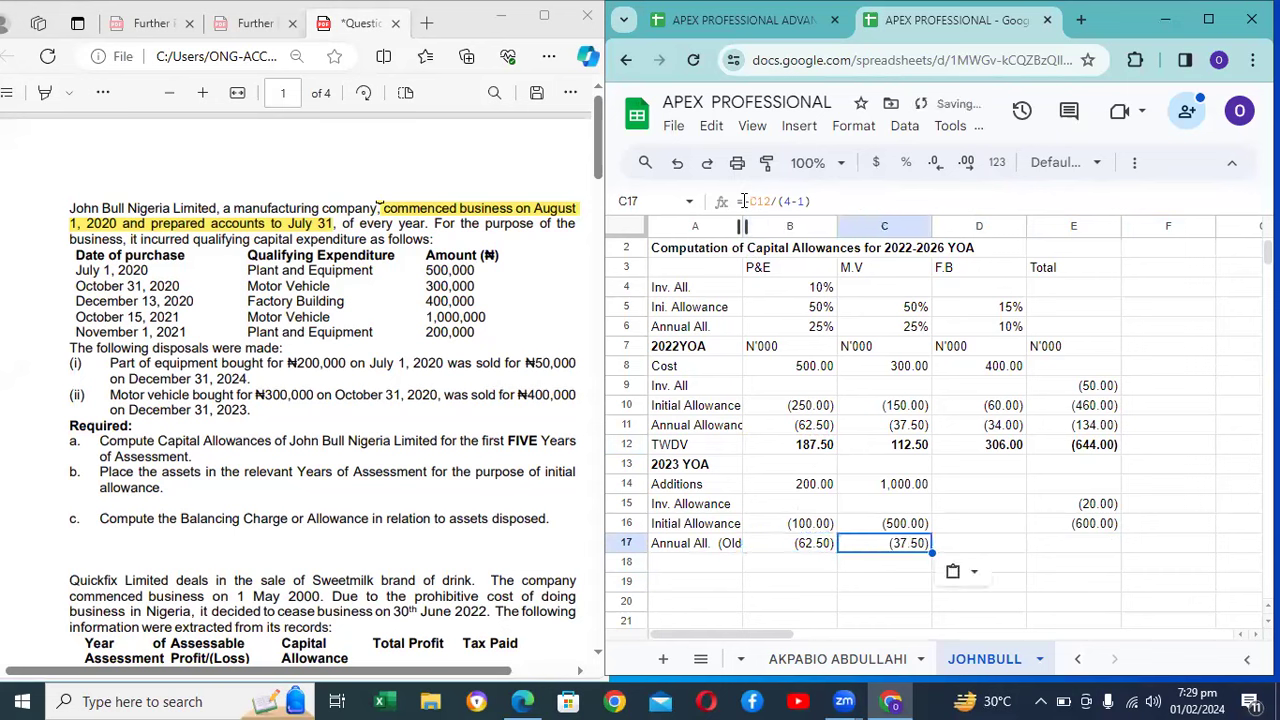
key("Right")
key("ctrl+v")
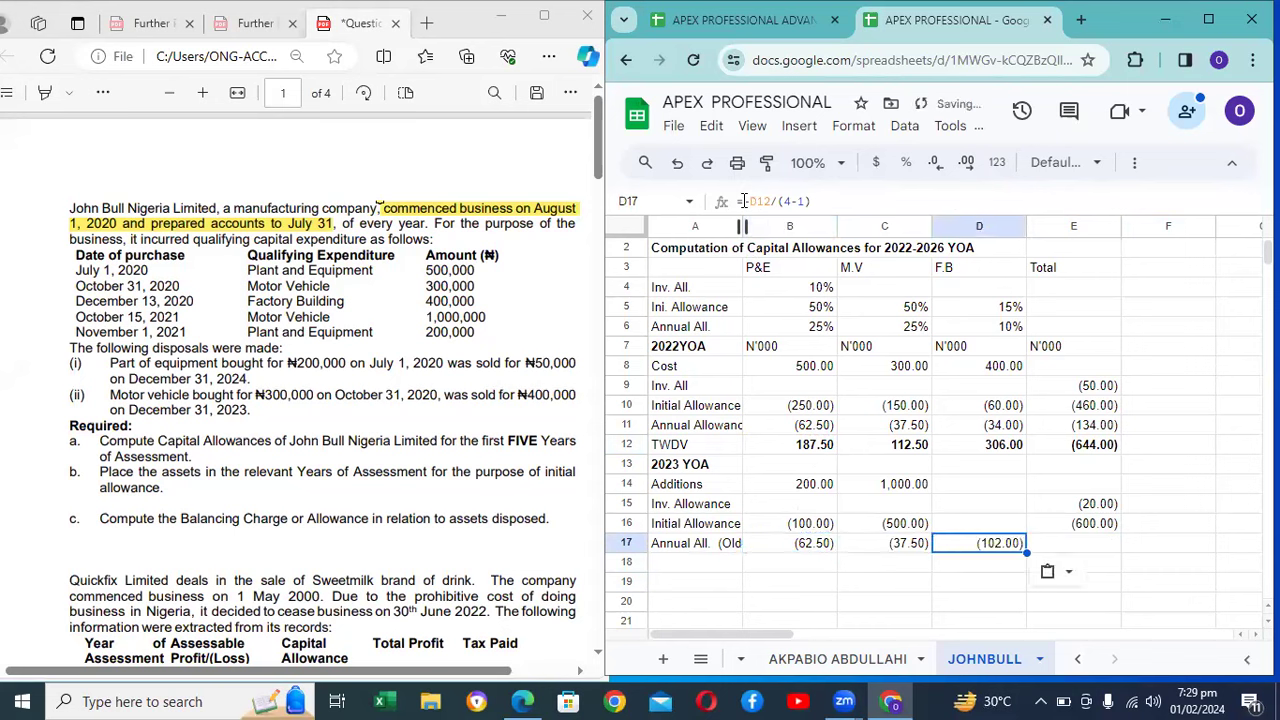
Step: Change the F.B annual allowance formula in D17 to =-D12/(10-1)
left_click(790, 202)
key("BackSpace")
type("-")
double_click(788, 202)
type("10")
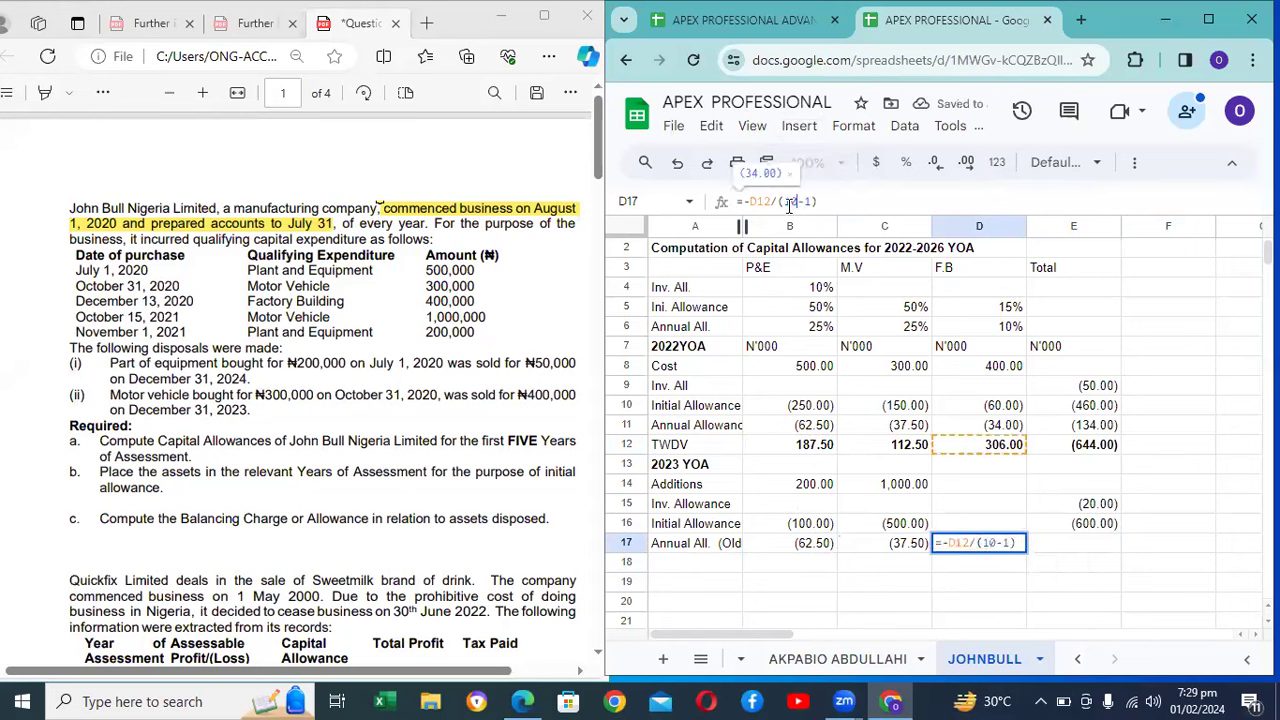
key("Return")
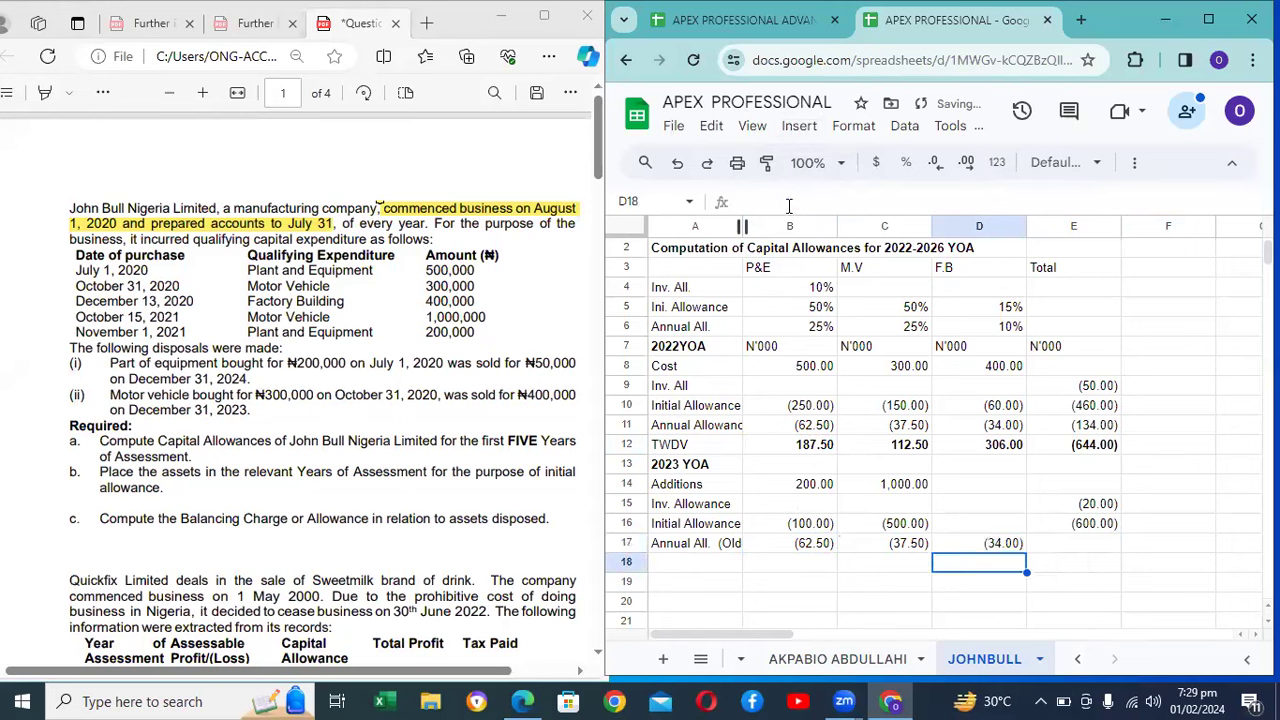
Step: Total the 2023 old annual allowances in E17 by copying the sum formula from E16
key("Up")
key("Up")
key("Right")
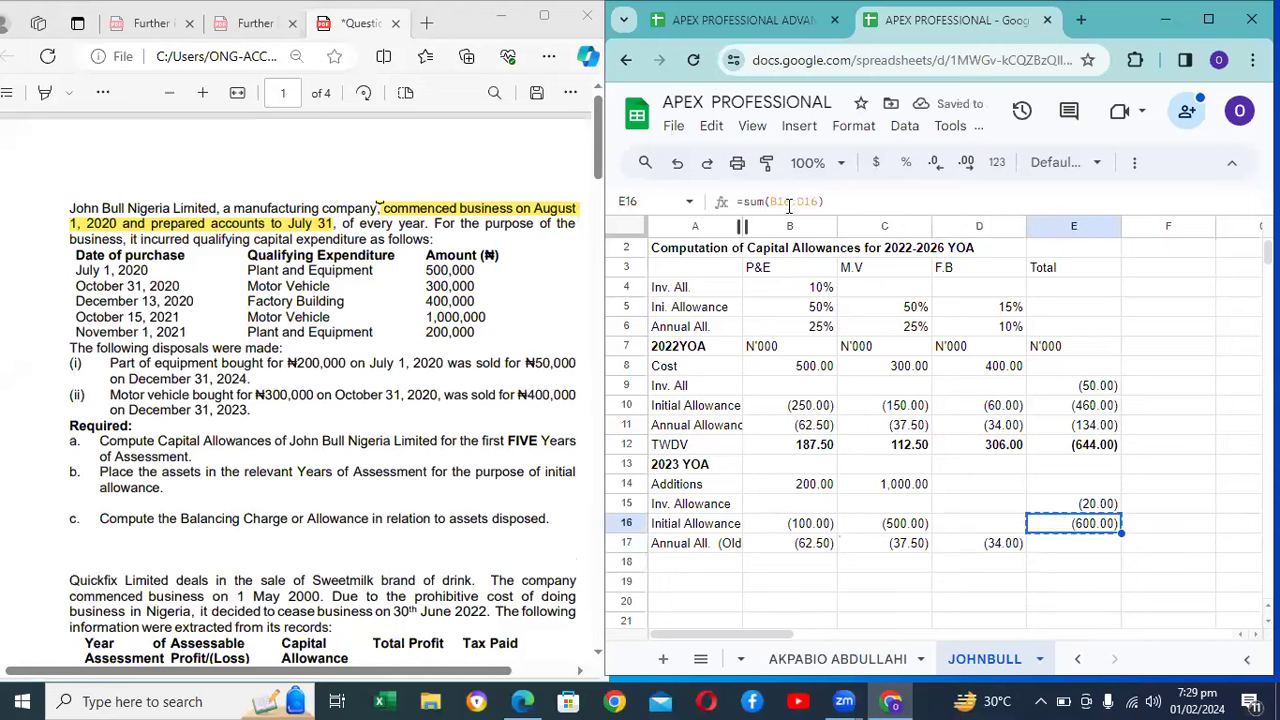
key("Down")
key("ctrl+v")
key("Down")
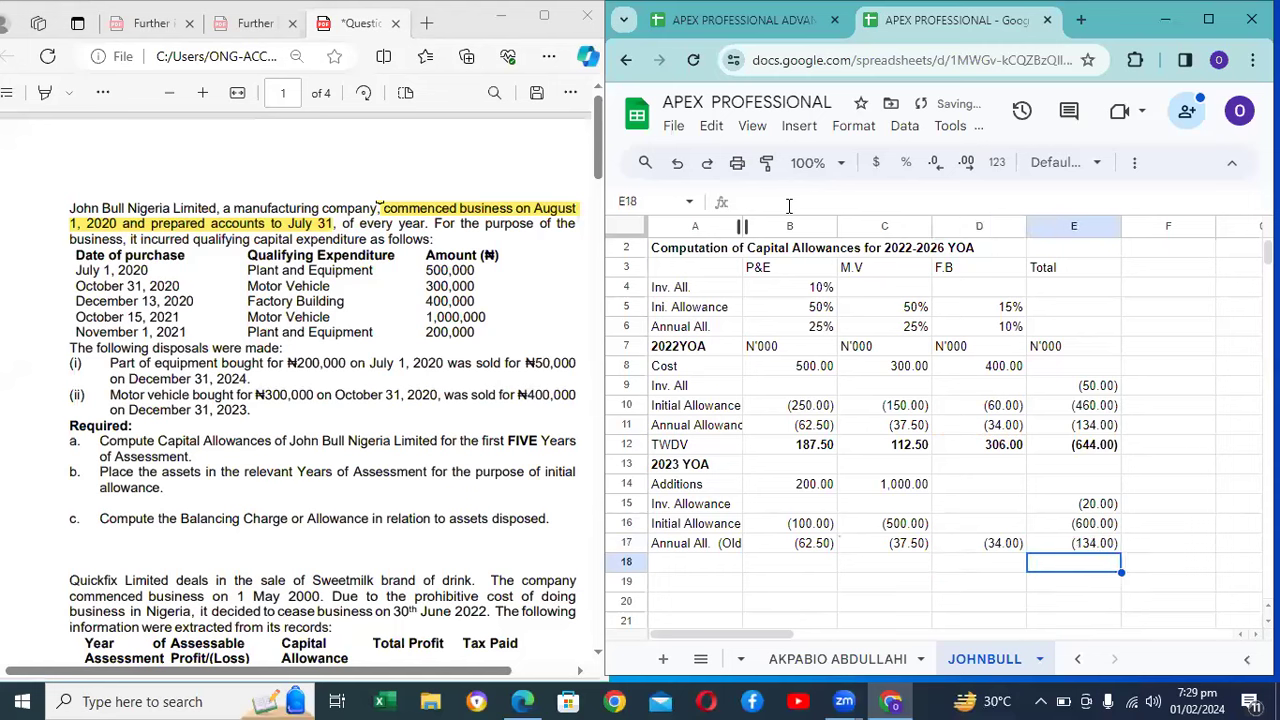
Step: Review the column A rows from the 2022 TWDV through the 2023 old annual allowance
key("Left")
key("Left")
key("Left")
key("Left")
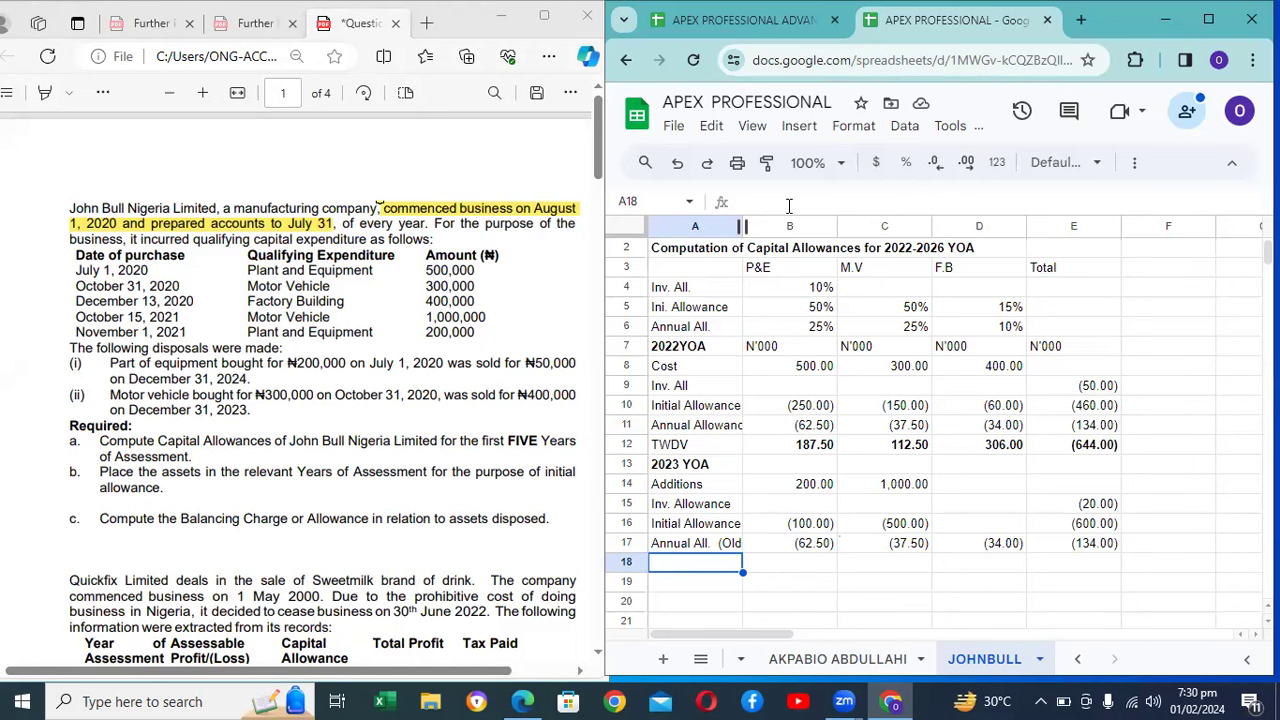
key("Up")
key("Up")
key("Up")
key("Up")
key("Up")
key("Up")
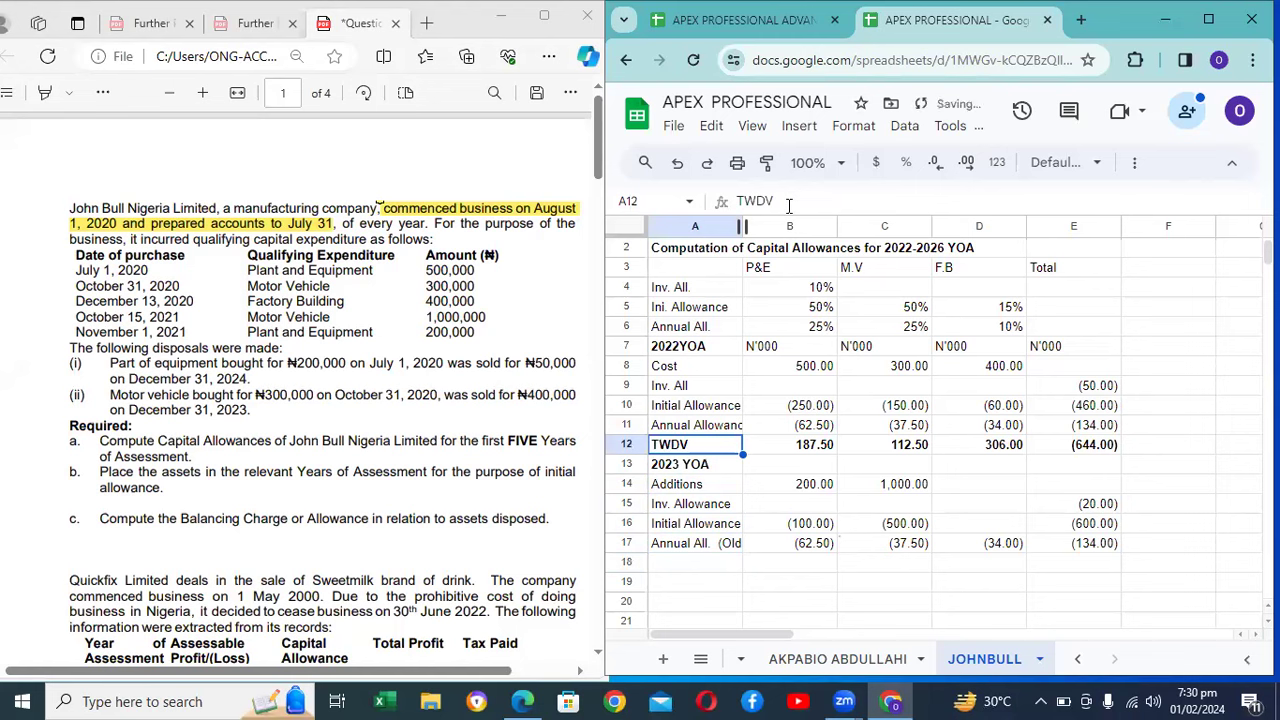
key("Down")
key("Down")
key("Down")
key("Down")
key("Down")
key("Down")
key("Down")
key("Up")
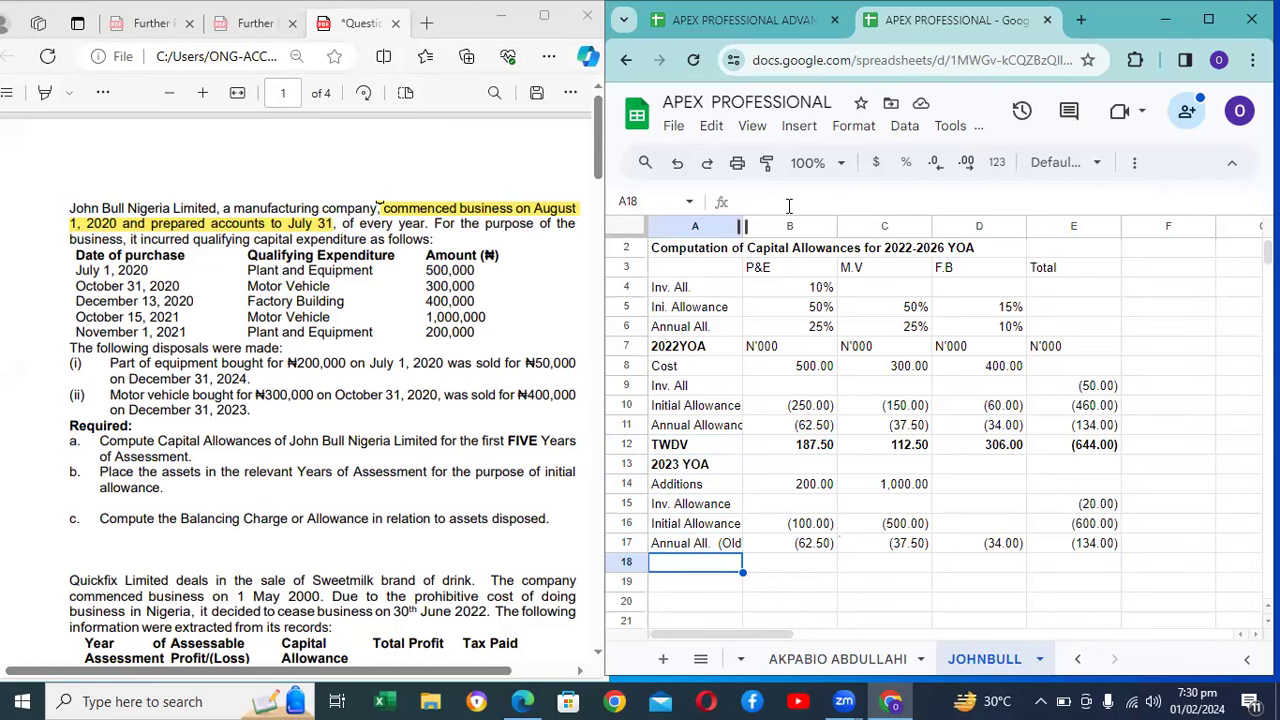
key("Up")
key("Down")
key("Up")
key("Up")
key("Up")
key("Up")
key("Up")
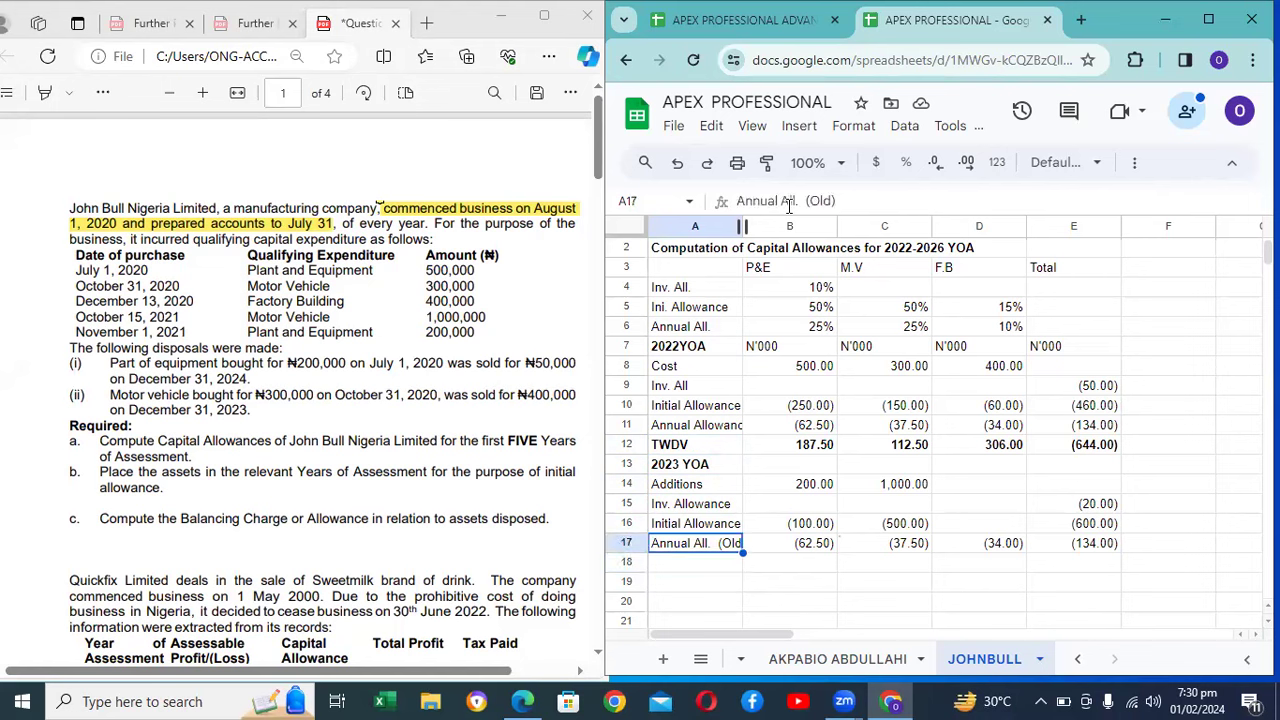
key("Up")
key("Up")
key("Up")
key("Down")
key("Down")
key("Down")
key("Down")
key("Down")
key("Up")
key("Up")
key("Down")
key("Down")
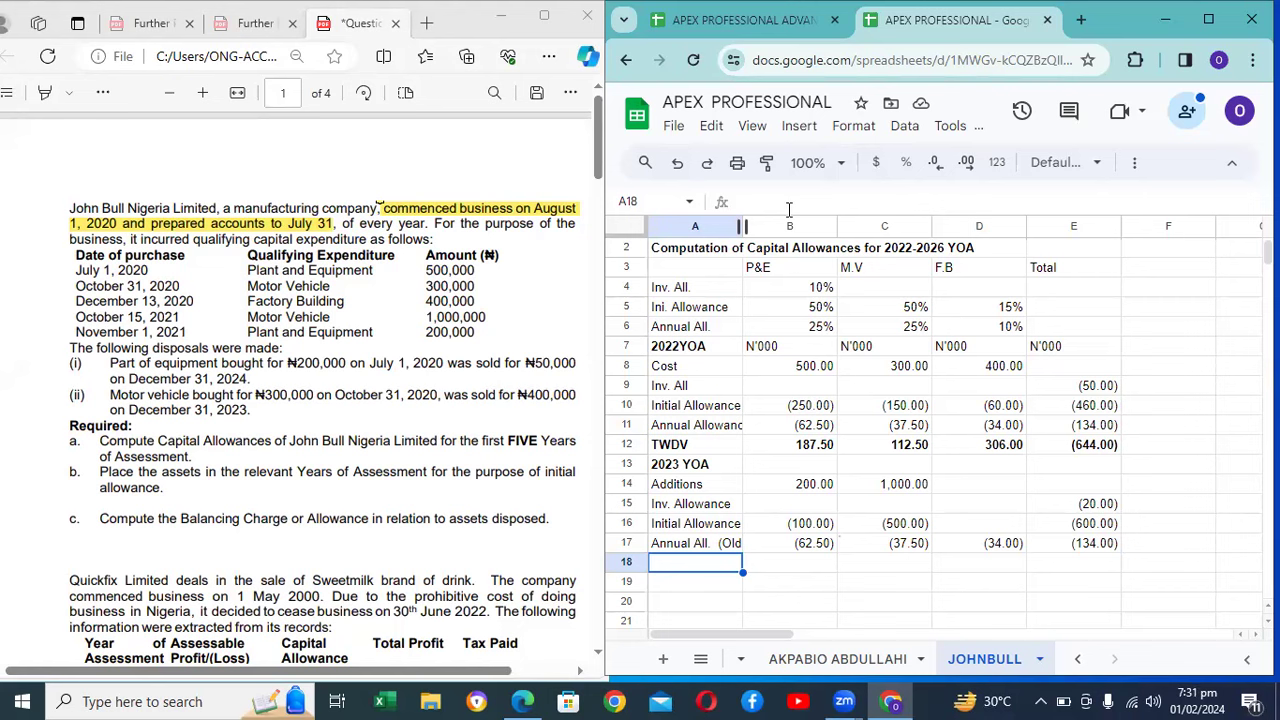
Step: Label cell A18 "Annual All. (New)"
type("Annual")
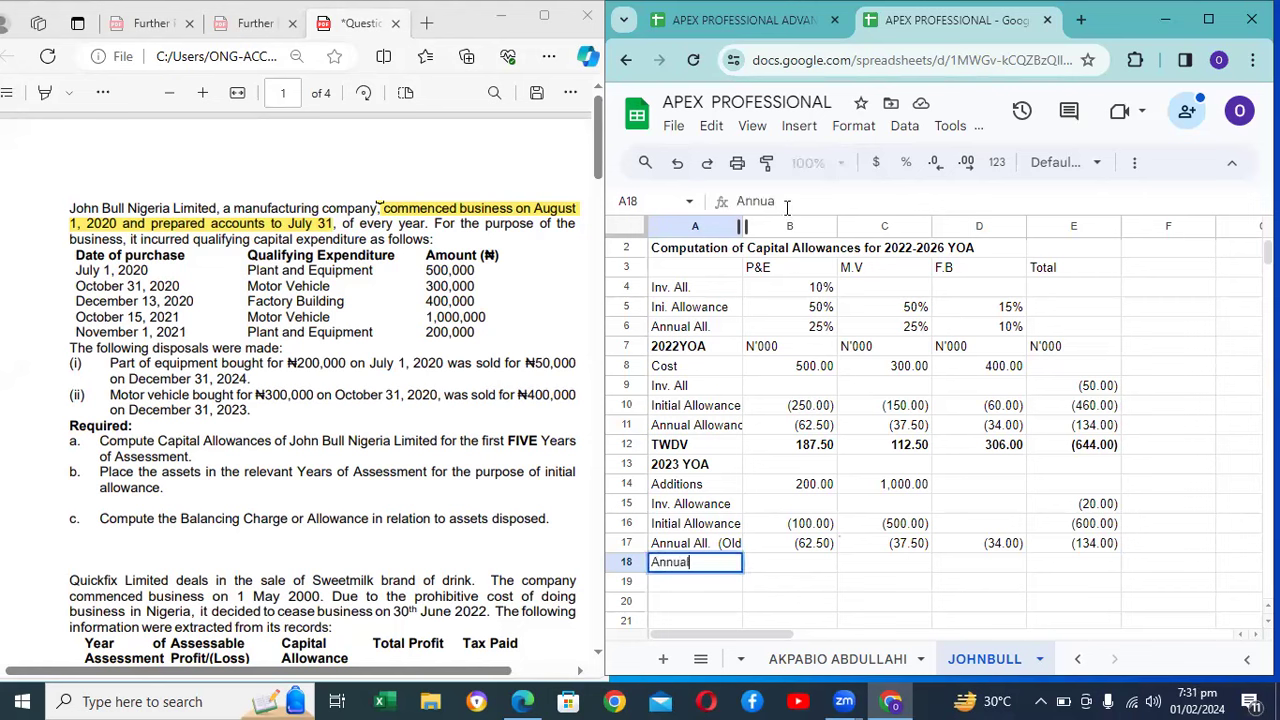
type(" Allo")
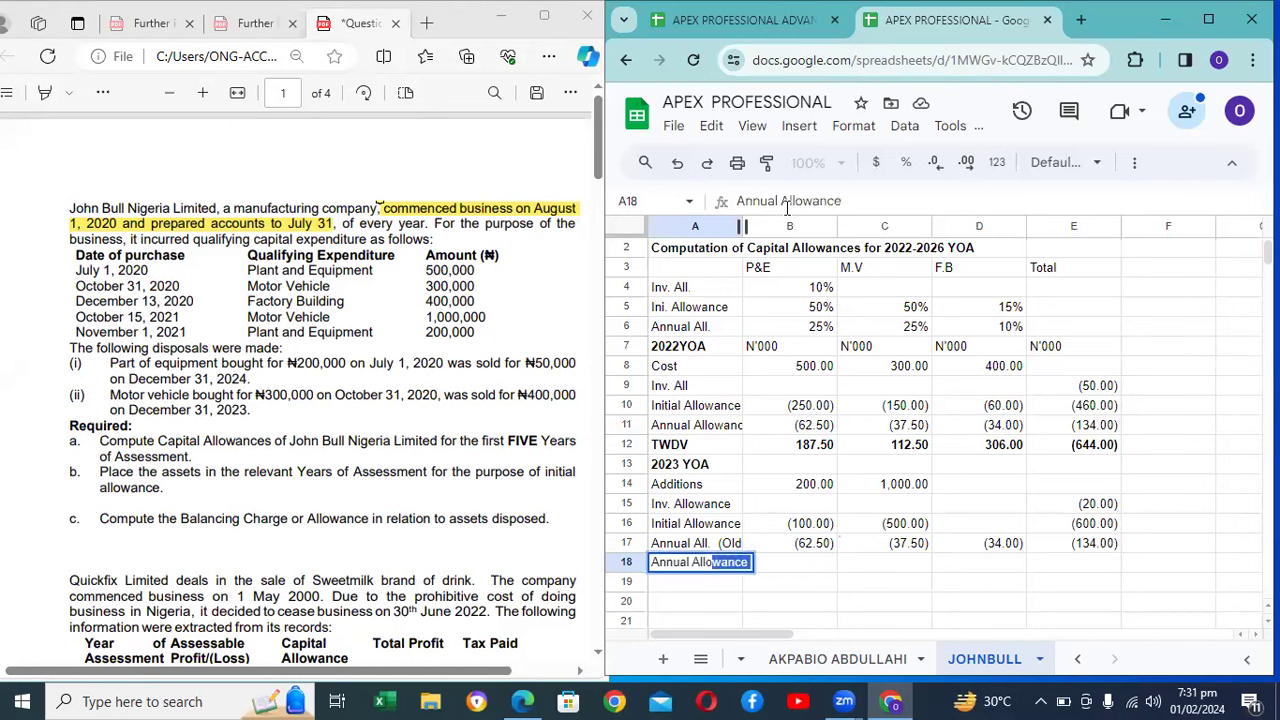
key("BackSpace")
key("BackSpace")
type(". (")
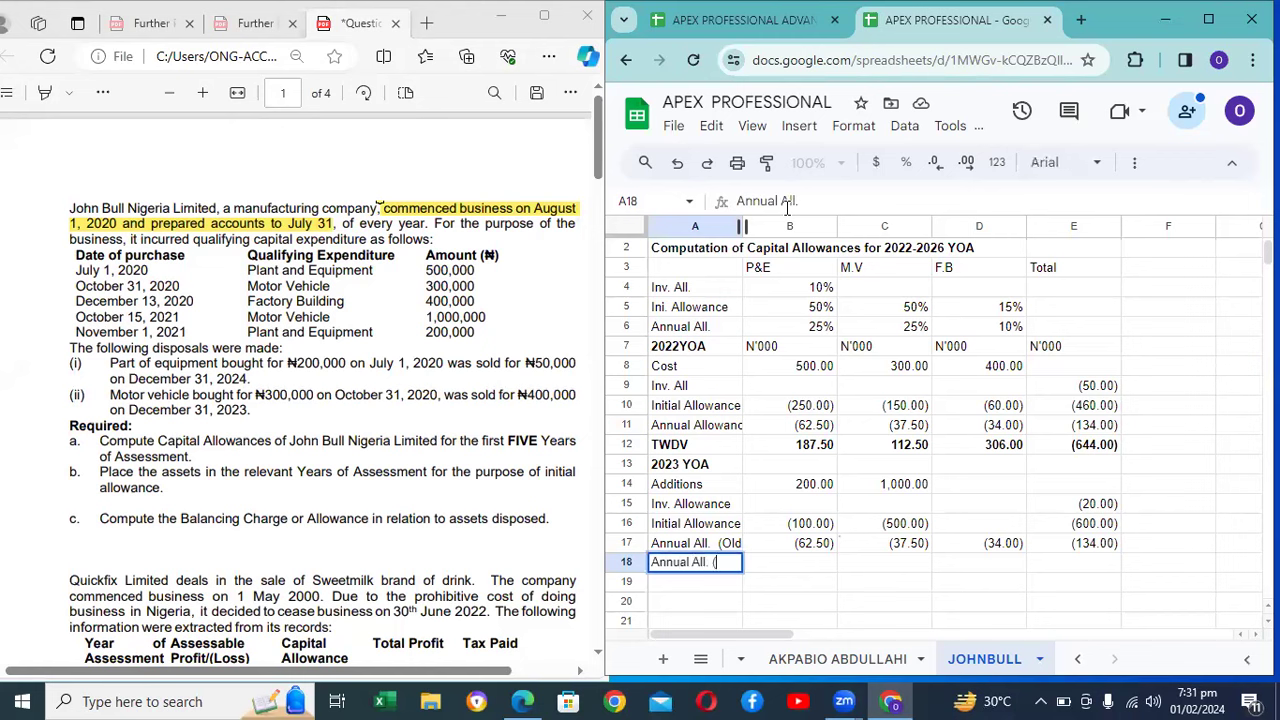
type("New)")
key("Return")
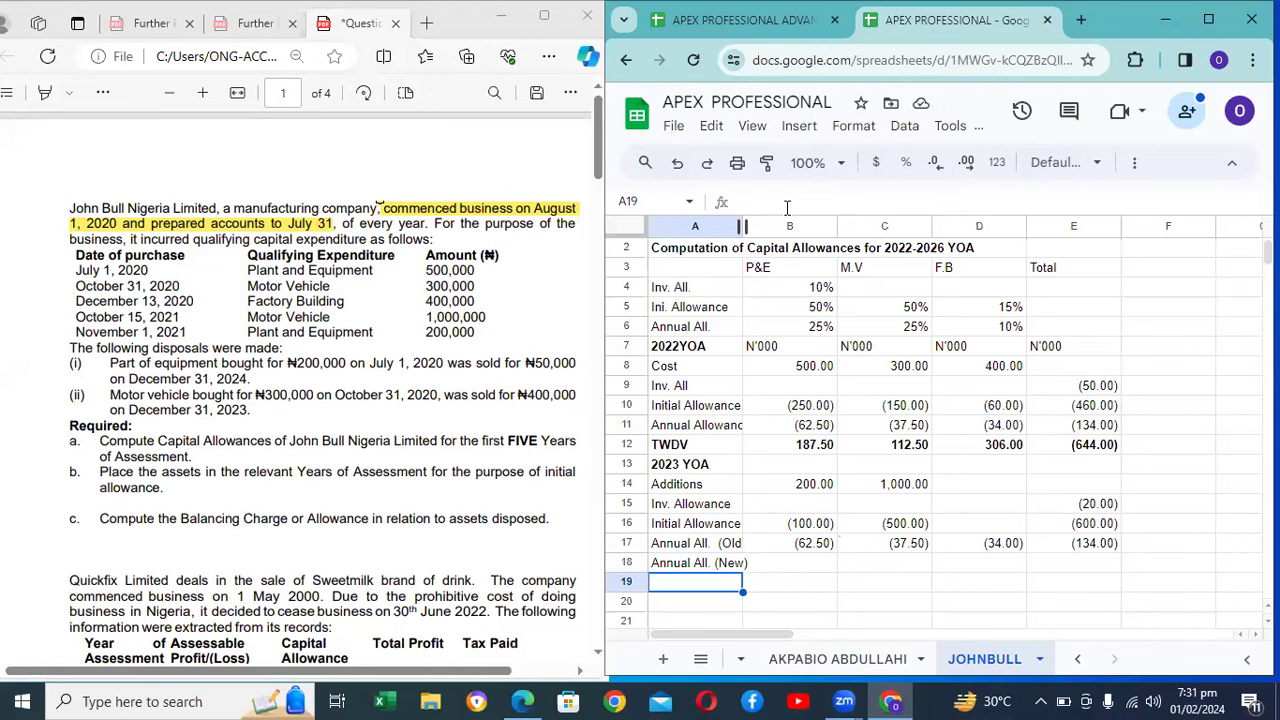
Step: Examine the 2022 P&E annual allowance formula in B11 as a reference for the new additions in B18
key("Up")
key("Right")
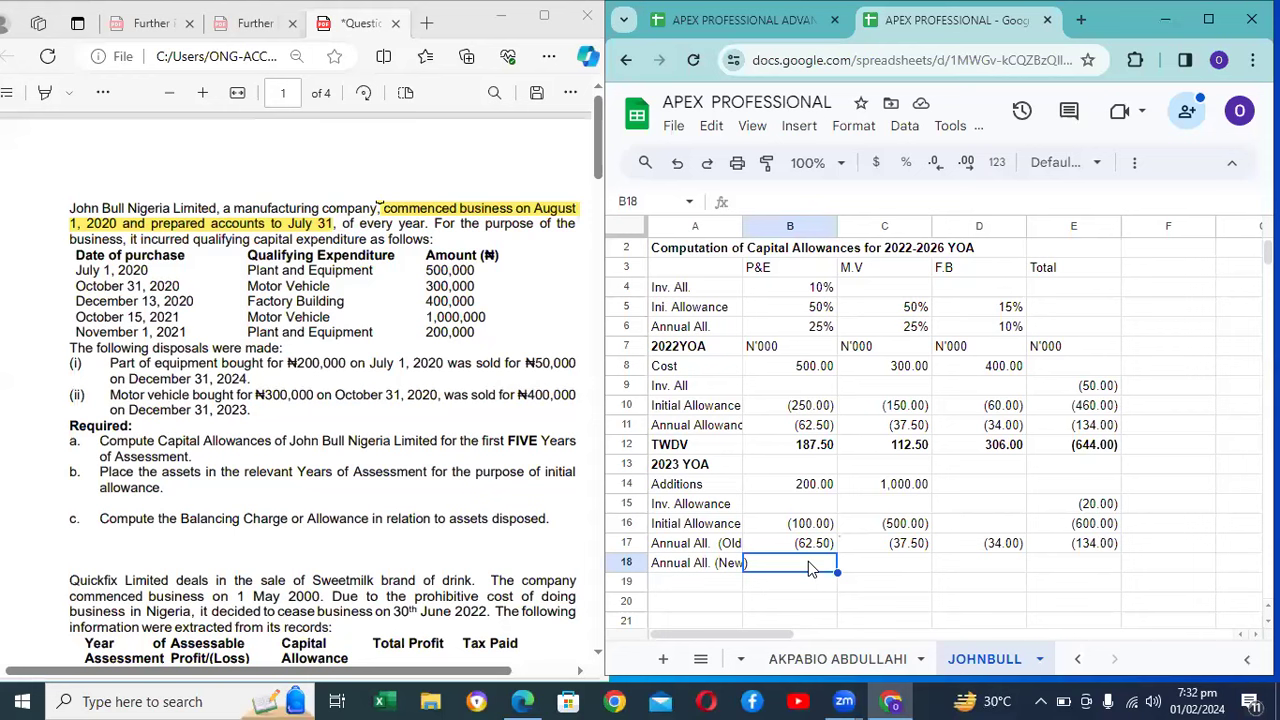
key("Up")
key("Up")
key("Up")
key("Up")
key("Up")
key("Up")
key("Up")
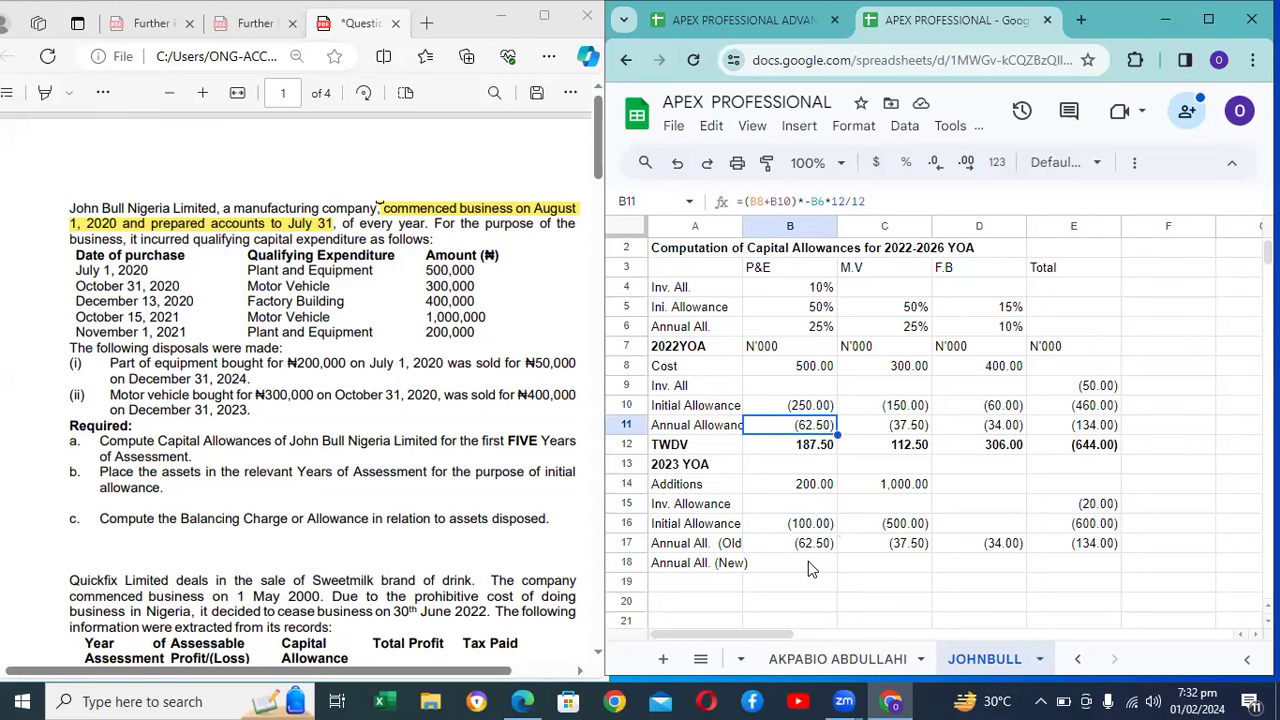
key("Down")
key("Down")
key("Down")
key("Down")
key("Down")
key("Down")
key("Down")
key("Down")
key("Down")
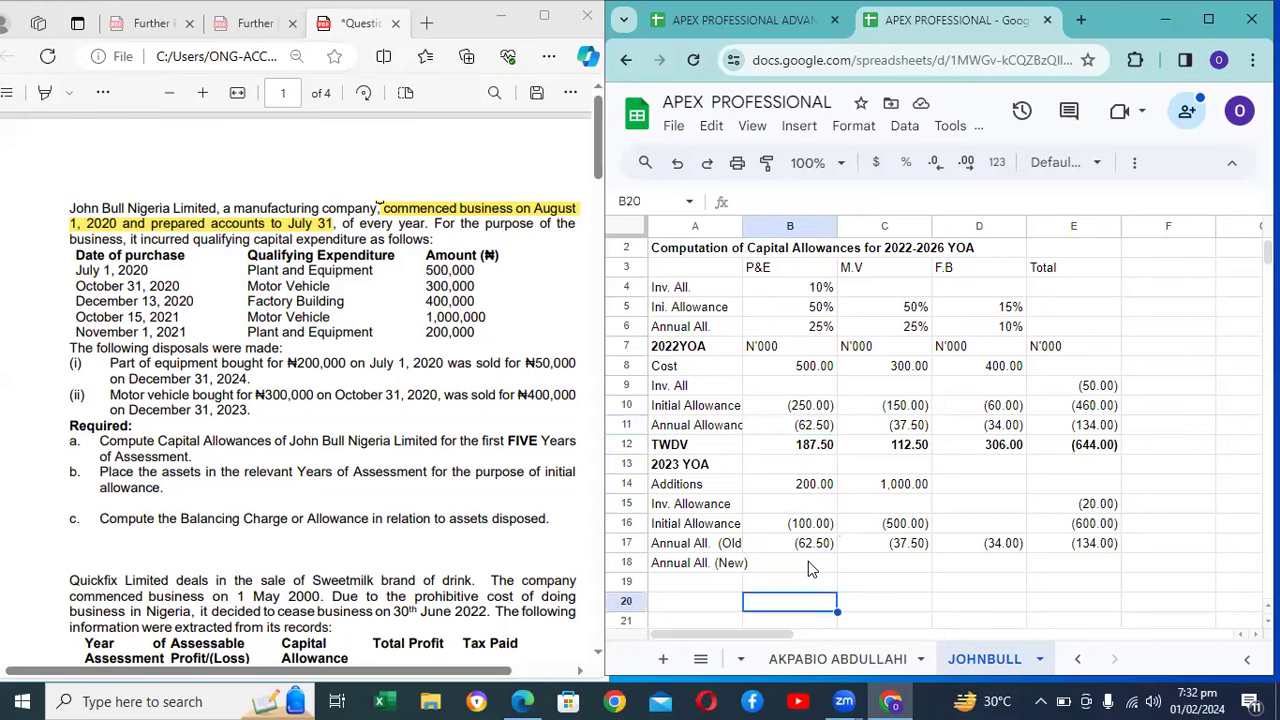
key("Up")
key("Up")
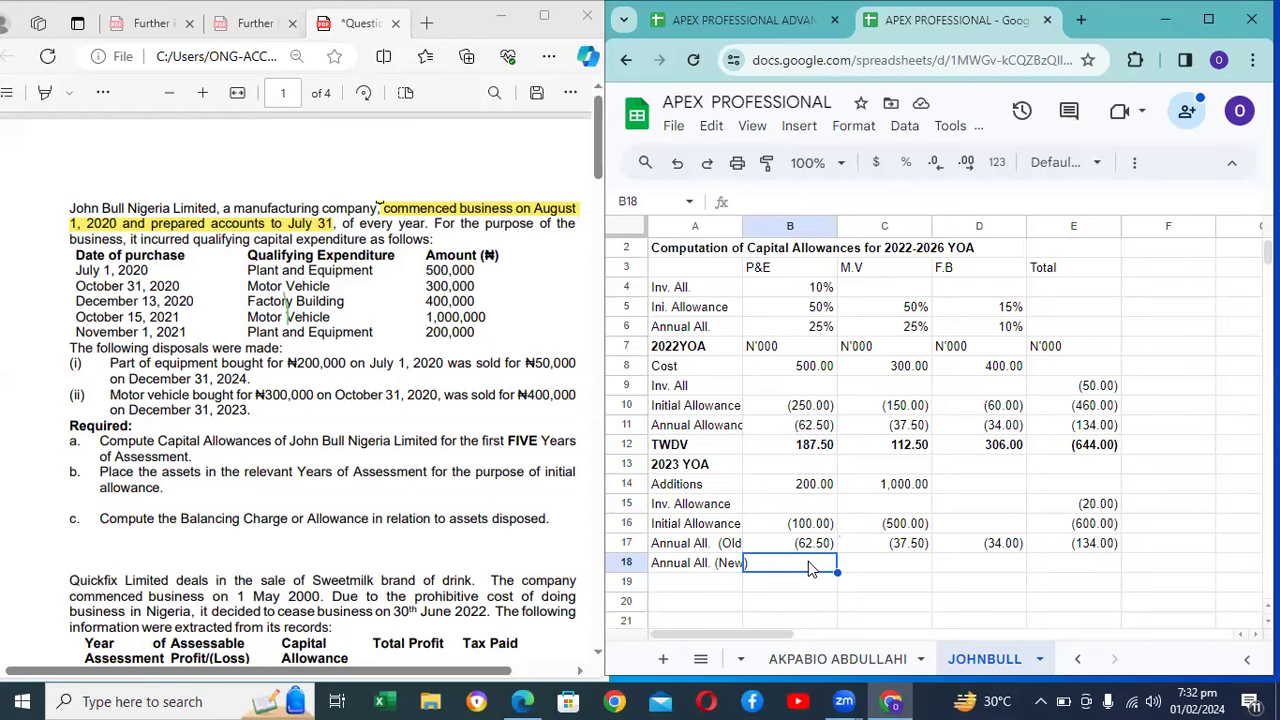
Step: Compute the 2023 annual allowance on the new P&E in B18 with the formula =(B14+B16)*B6
type("=")
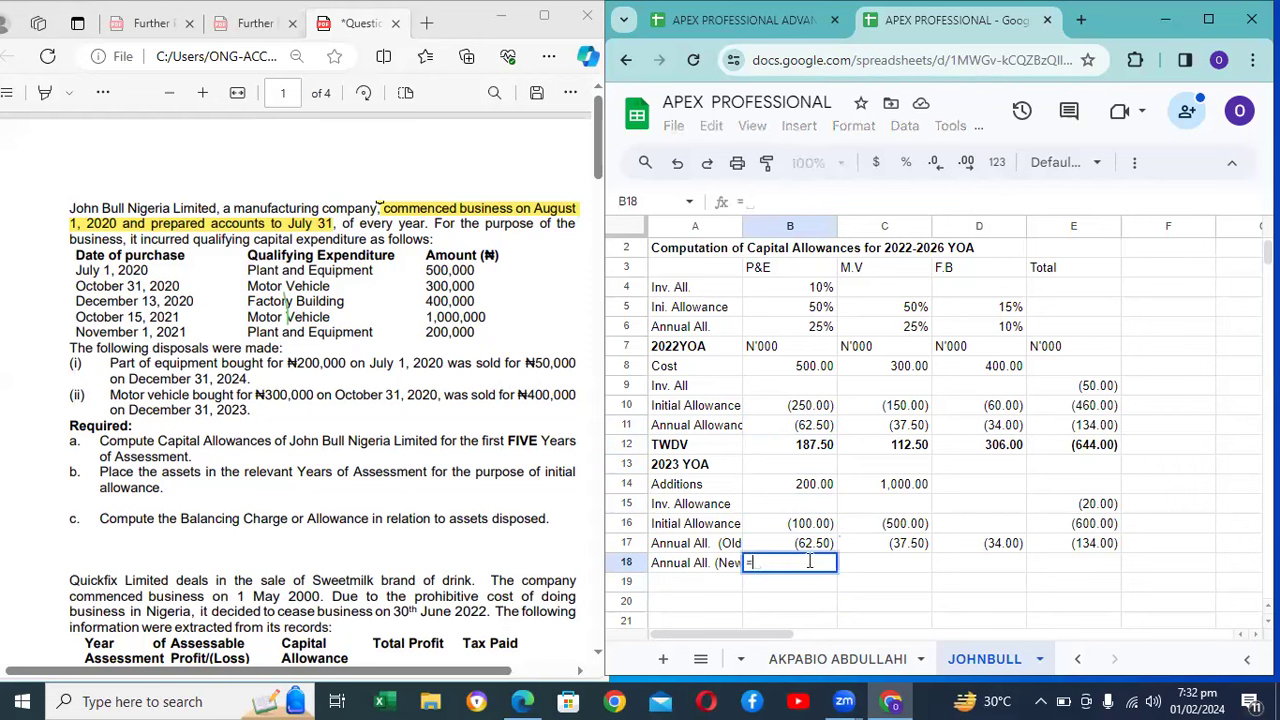
key("Up")
key("Up")
key("Up")
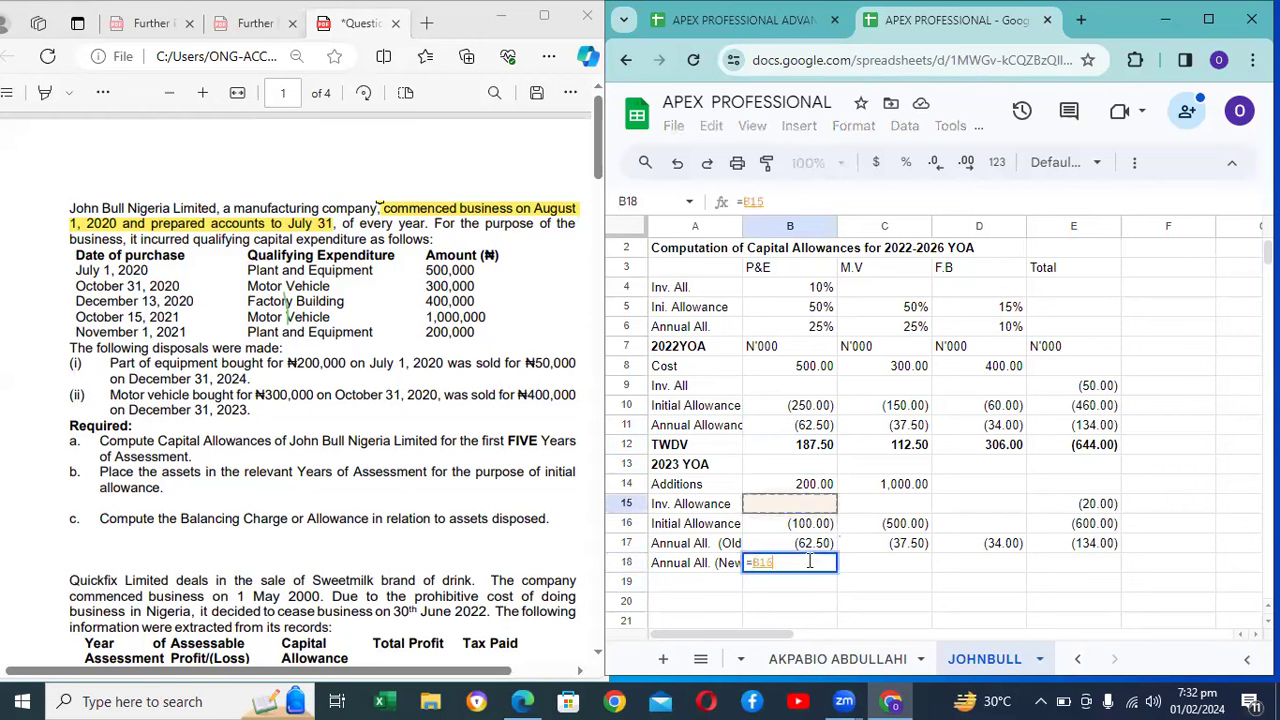
key("BackSpace")
key("BackSpace")
key("BackSpace")
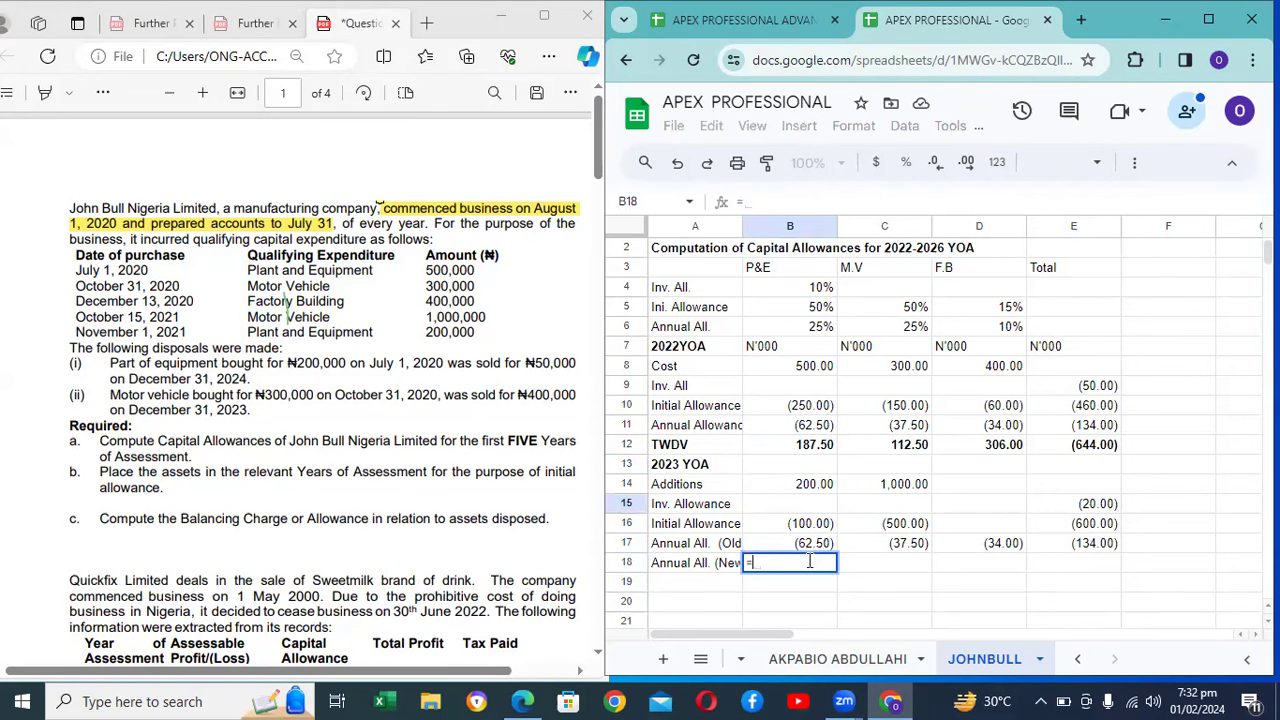
key("Up")
key("Up")
key("Up")
key("Up")
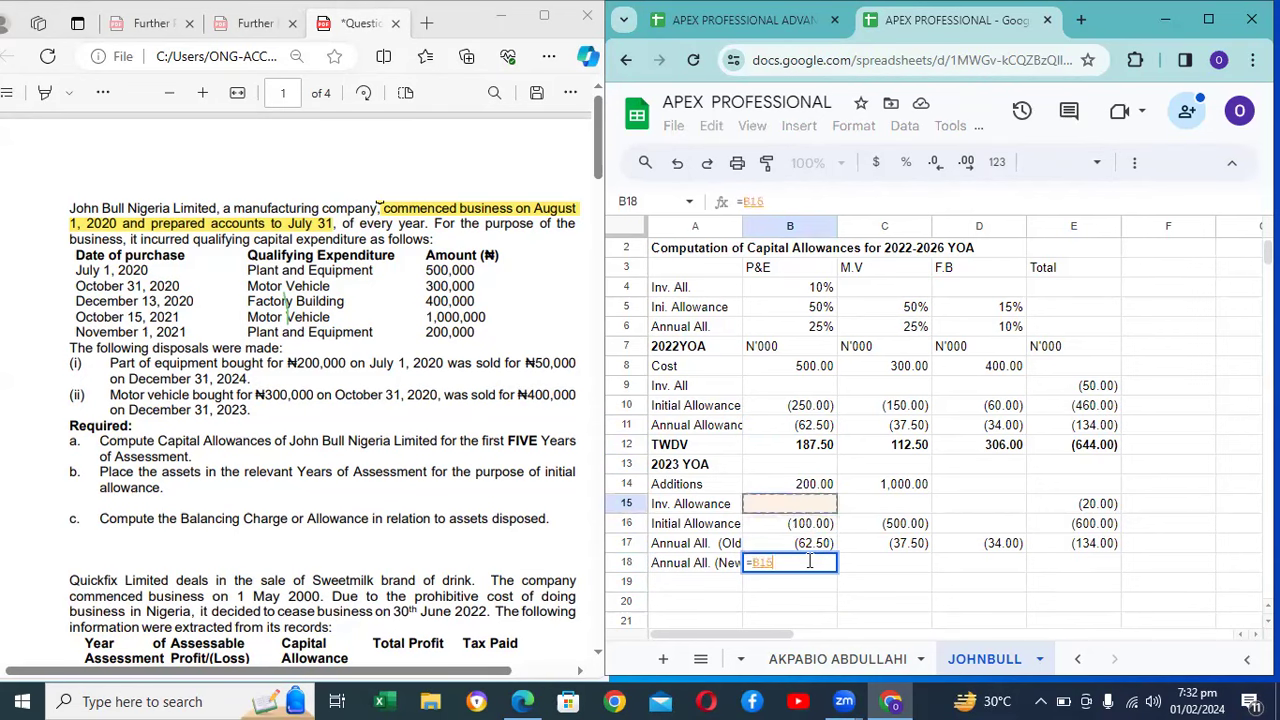
key("BackSpace")
key("BackSpace")
key("BackSpace")
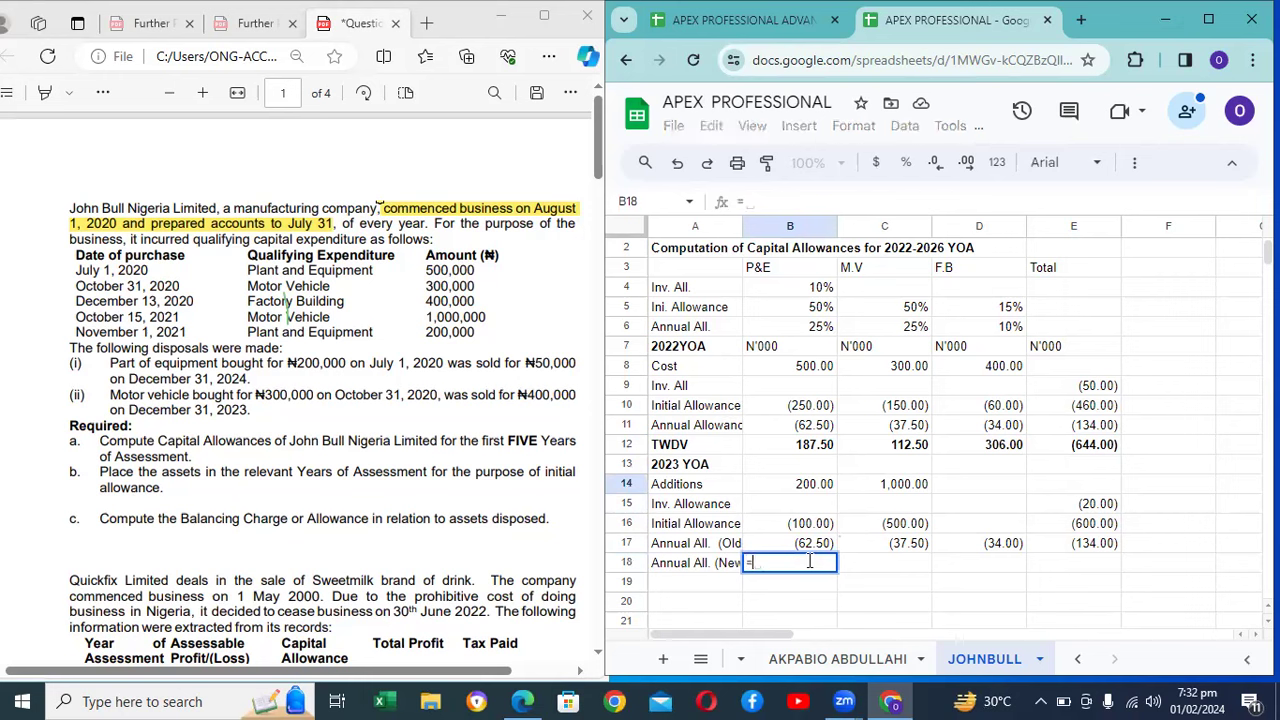
key("Up")
key("Up")
key("Up")
key("Up")
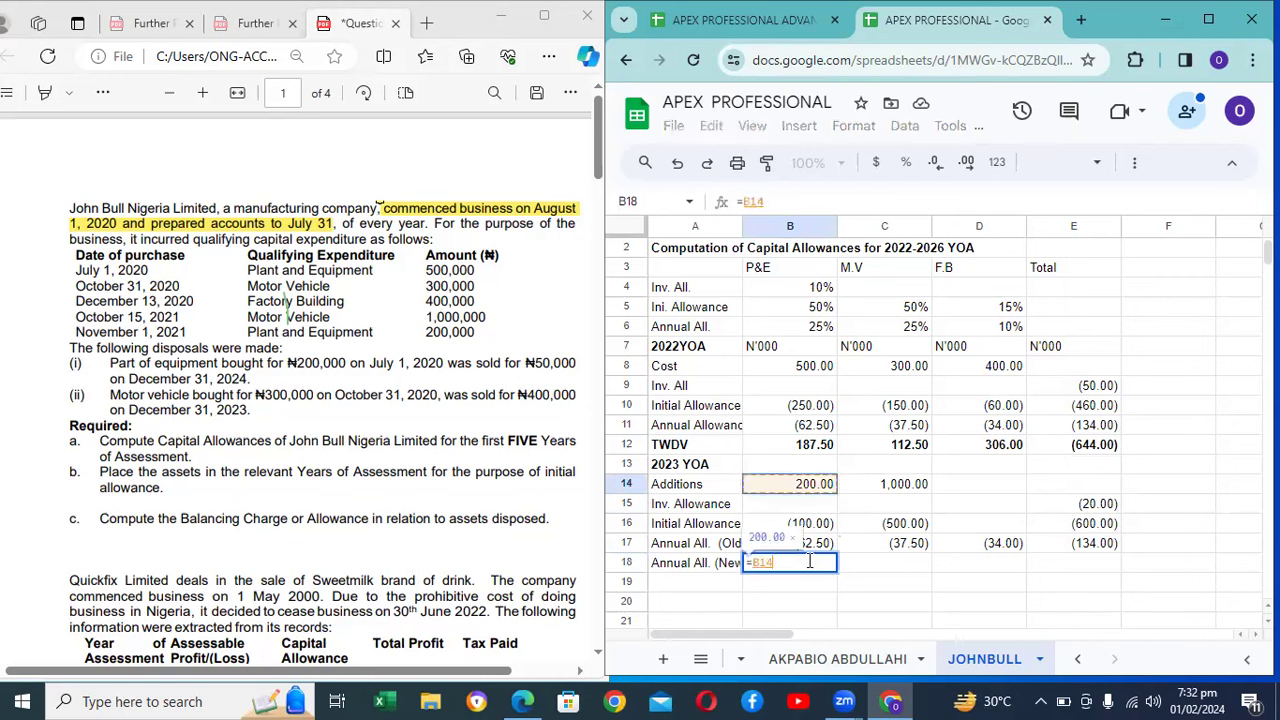
type("+")
key("Up")
key("Up")
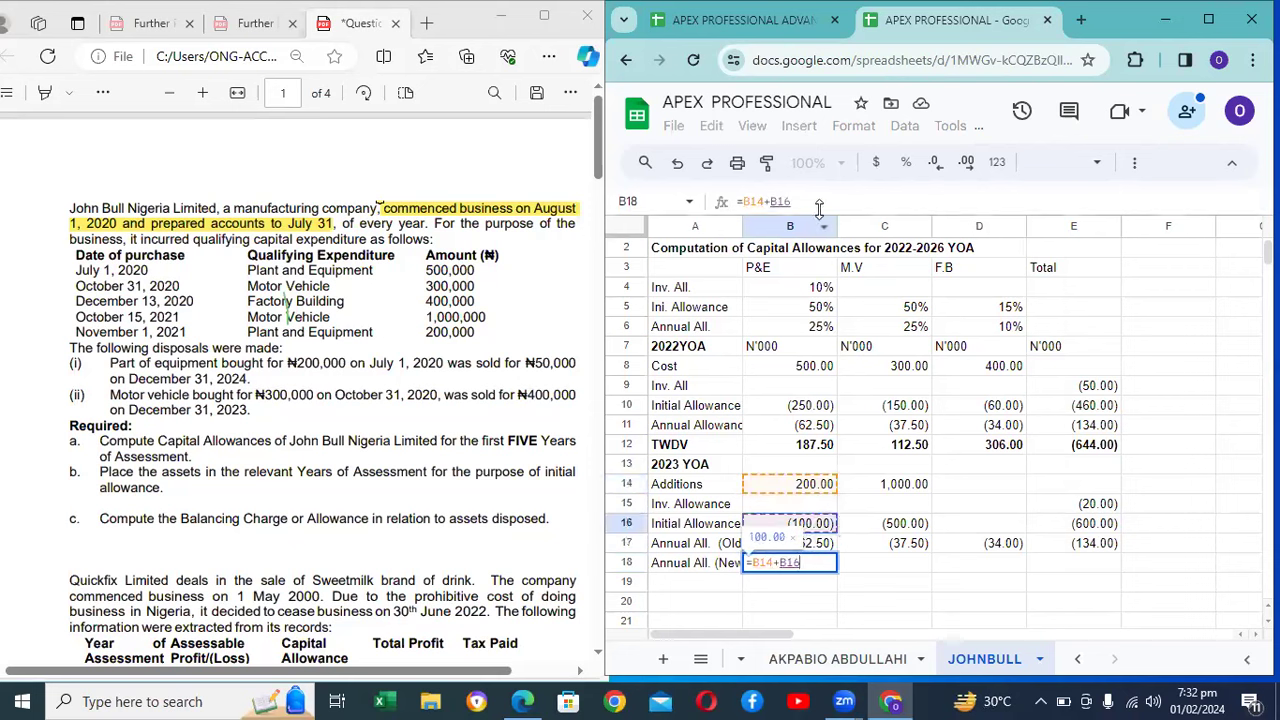
type(")")
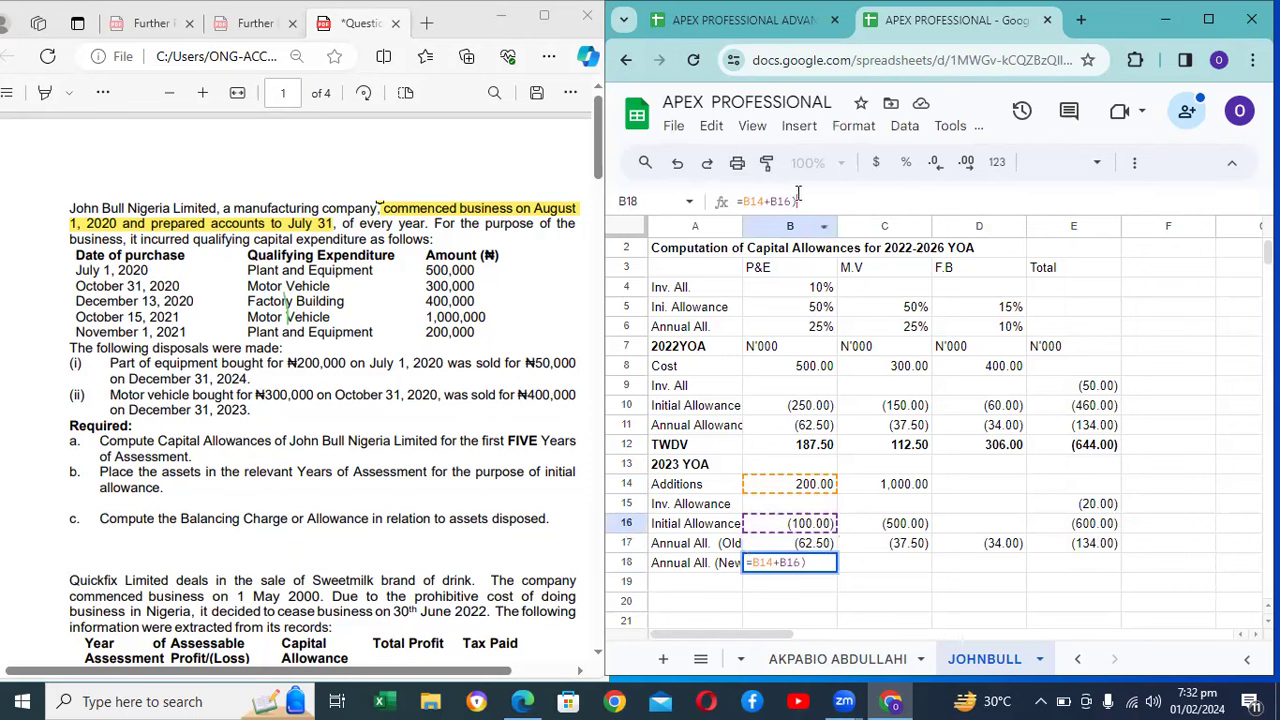
left_click(747, 203)
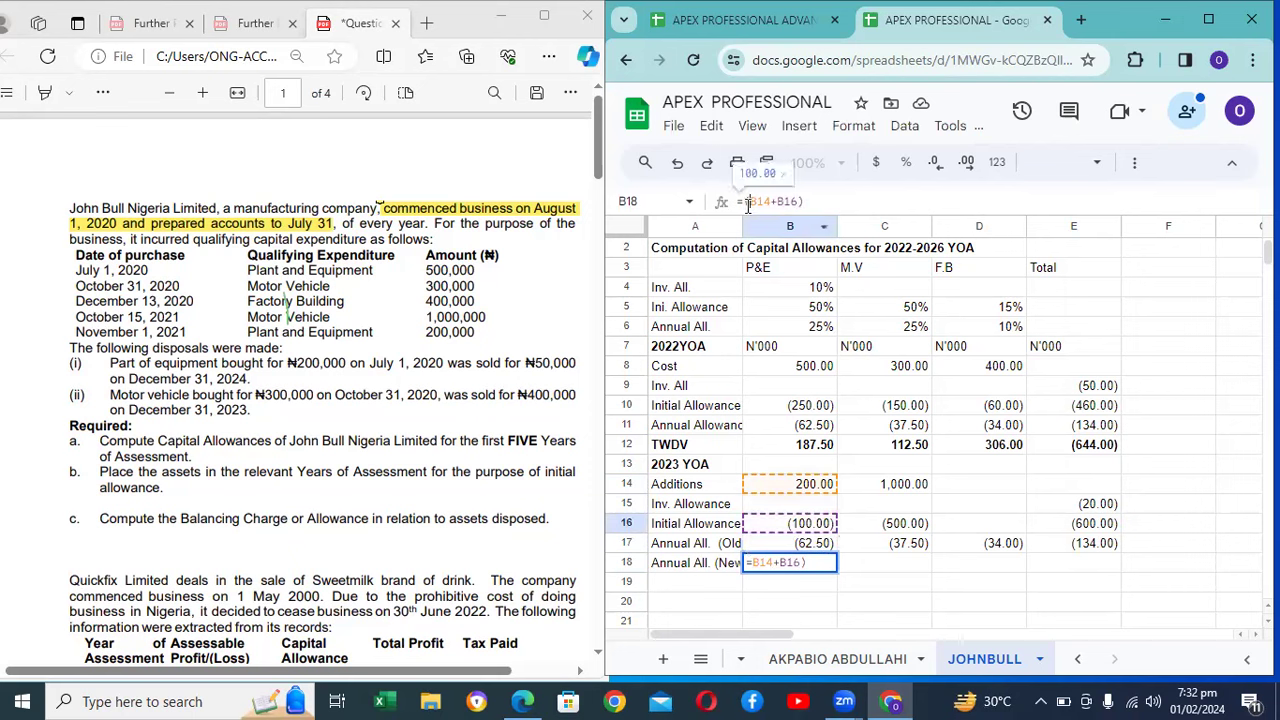
type("(")
key("End")
type("*")
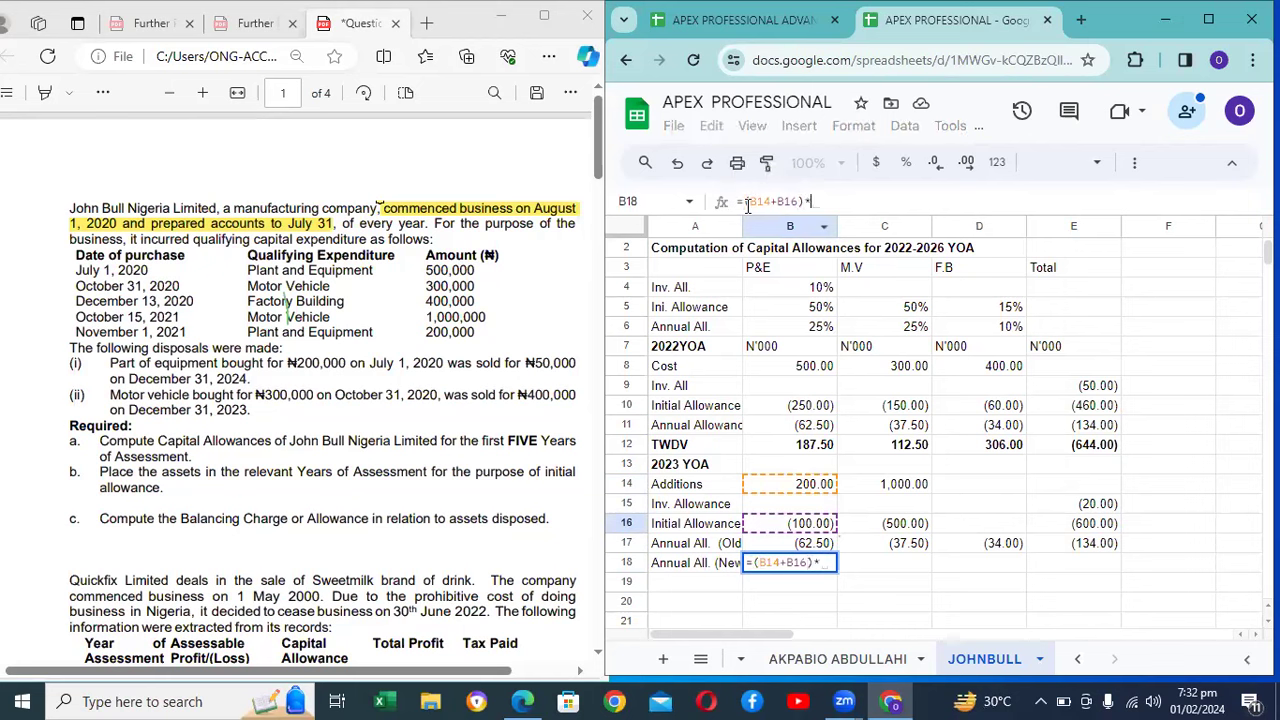
left_click(803, 327)
key("Return")
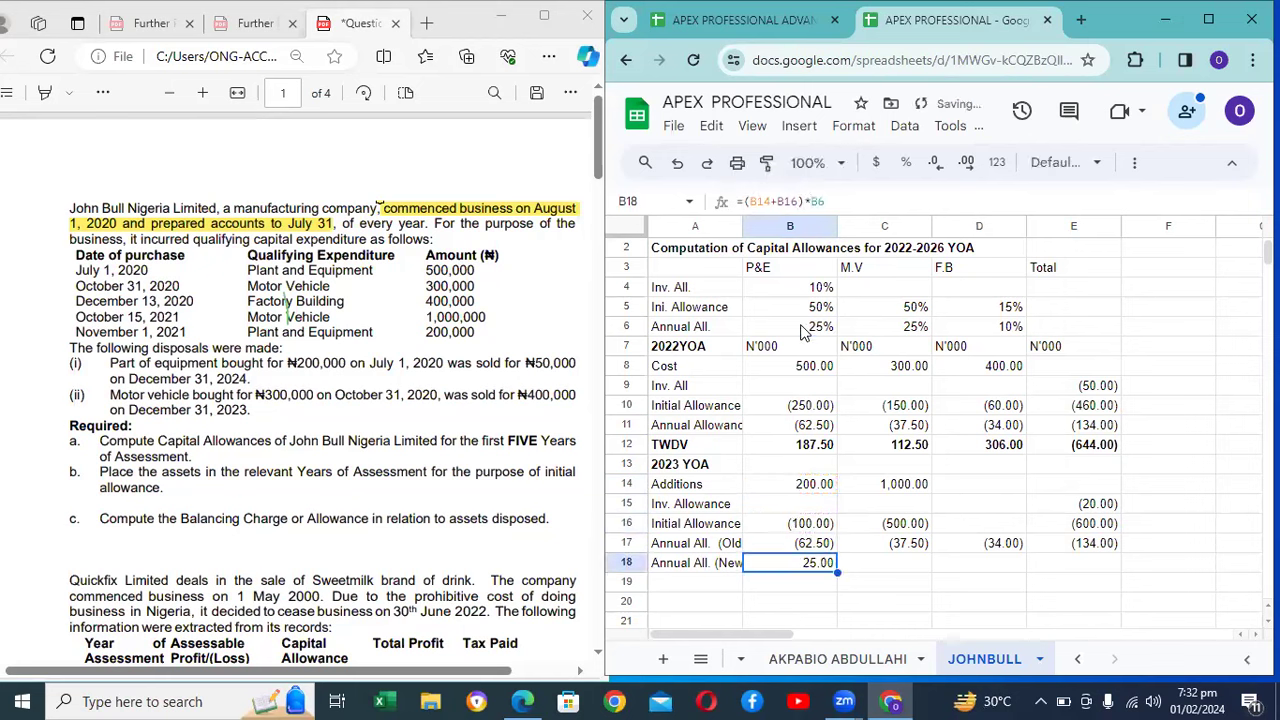
Step: Make the new P&E annual allowance in B18 negative by changing the formula to =(B14+B16)*-B6
left_click(812, 204)
type("-")
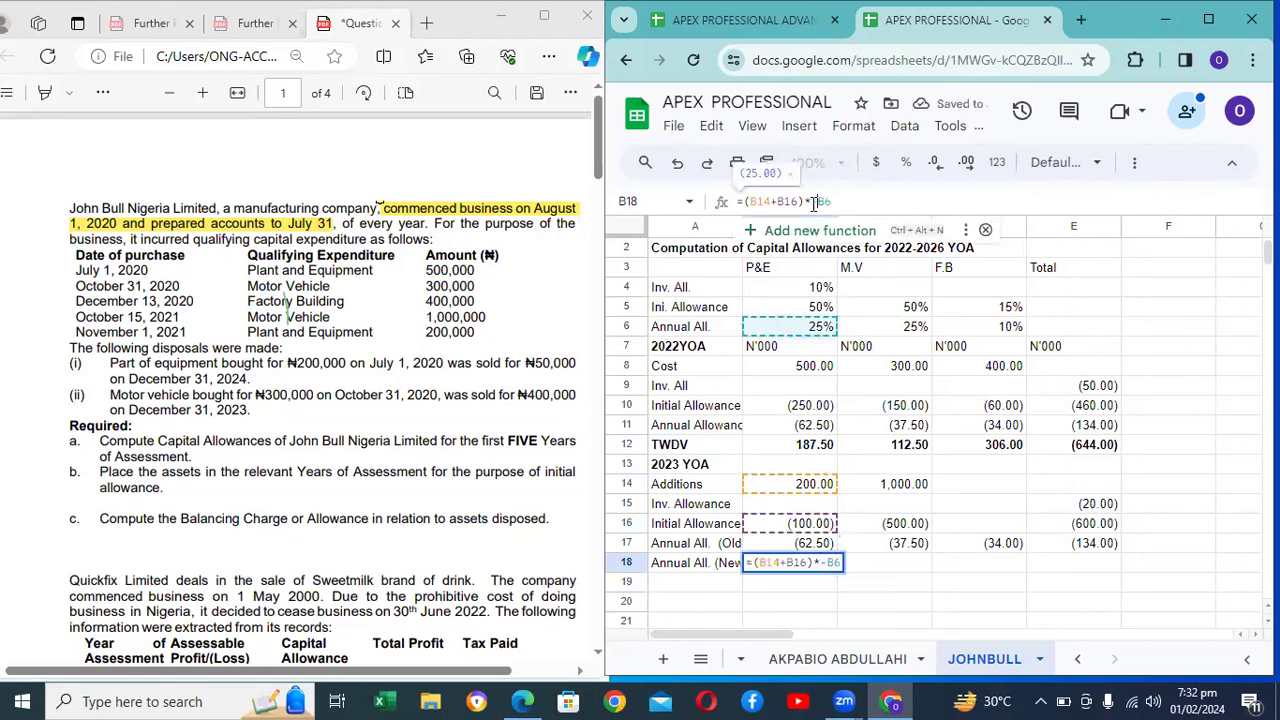
key("Return")
Step: Copy the new-asset annual allowance formula from B18 into C18 and D18
key("ctrl+c")
key("Right")
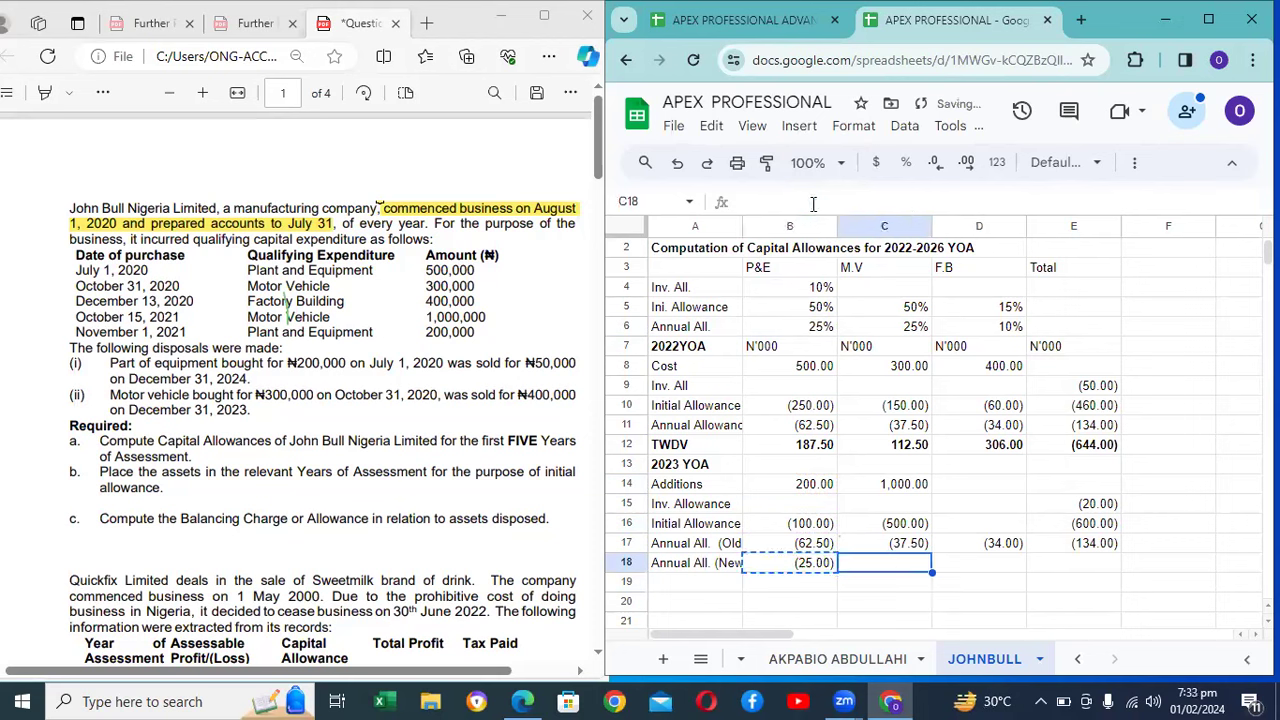
key("ctrl+v")
key("Right")
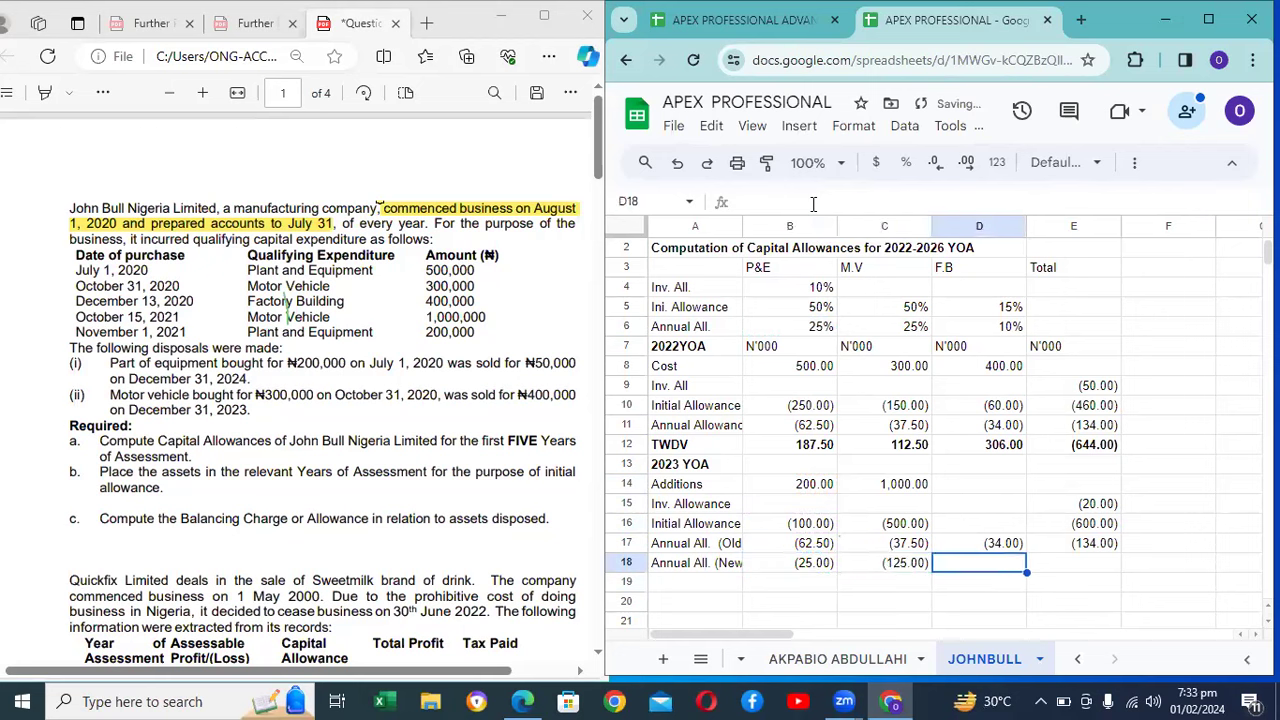
key("ctrl+v")
key("Right")
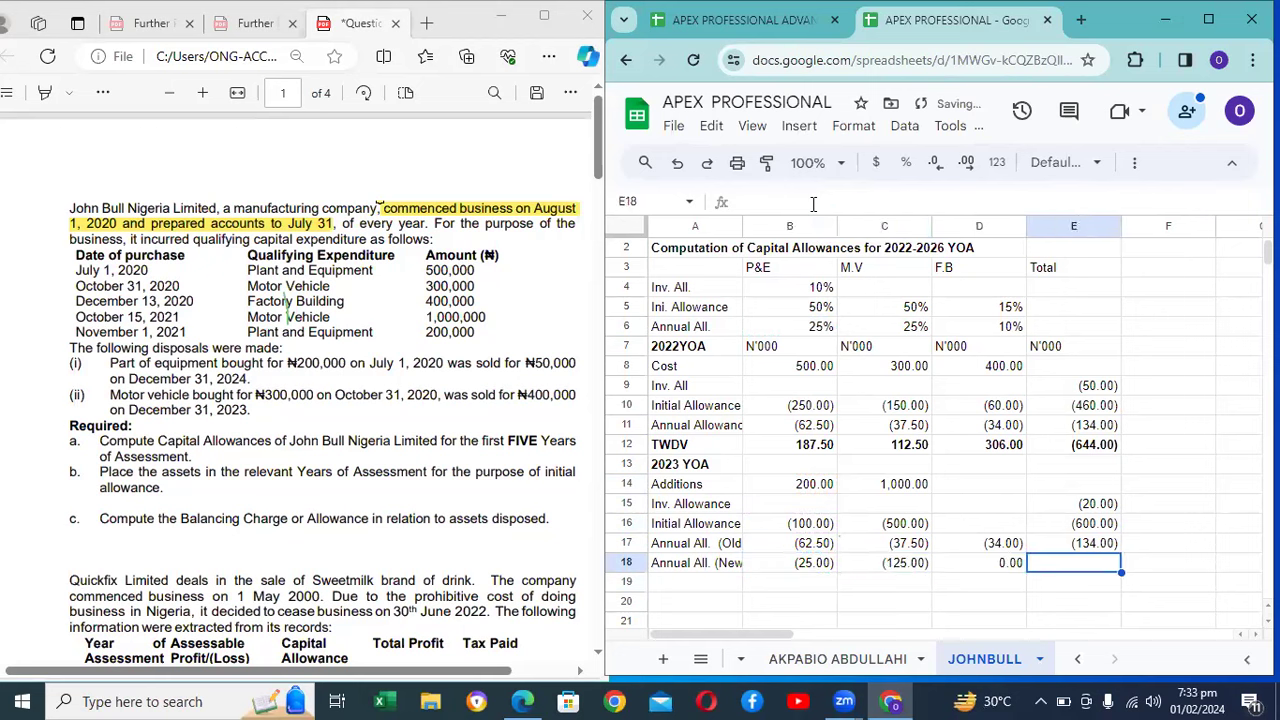
Step: Copy the row total formula from E17 into E18
key("Up")
key("ctrl+c")
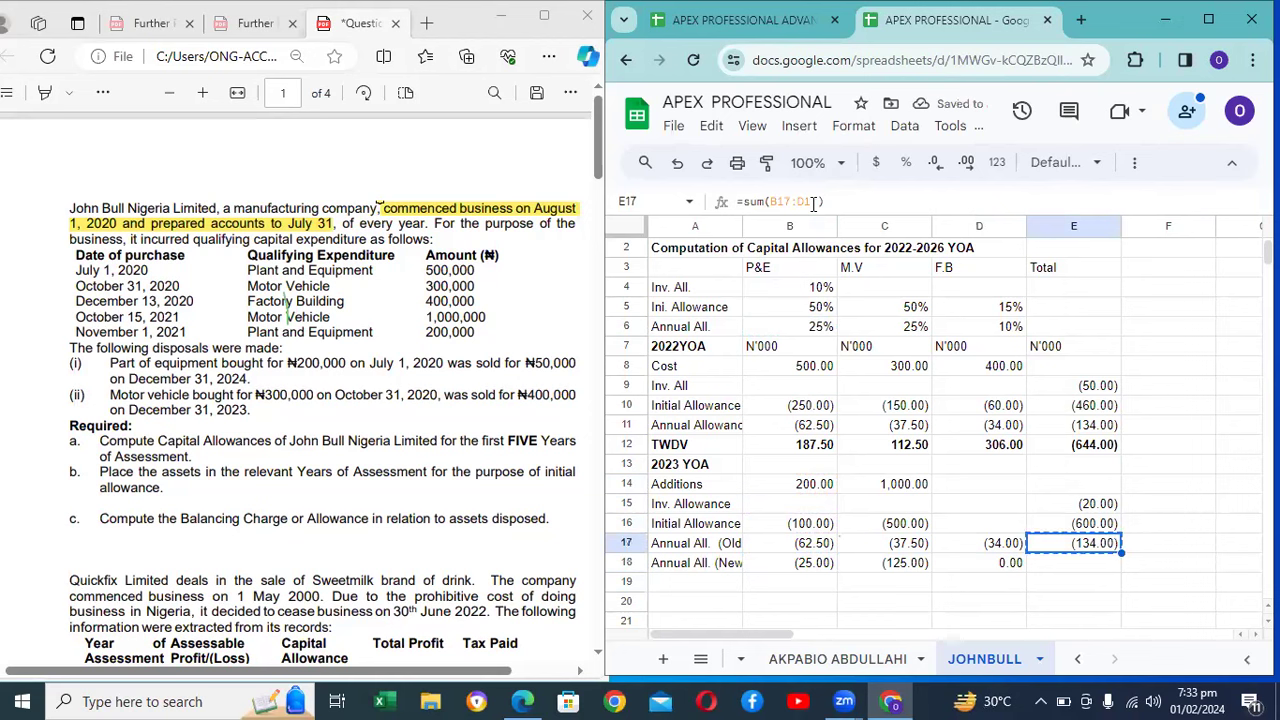
key("Down")
key("ctrl+v")
Step: Label cell A19 "TWDV"
key("Down")
key("Left")
key("Left")
key("Left")
key("Left")
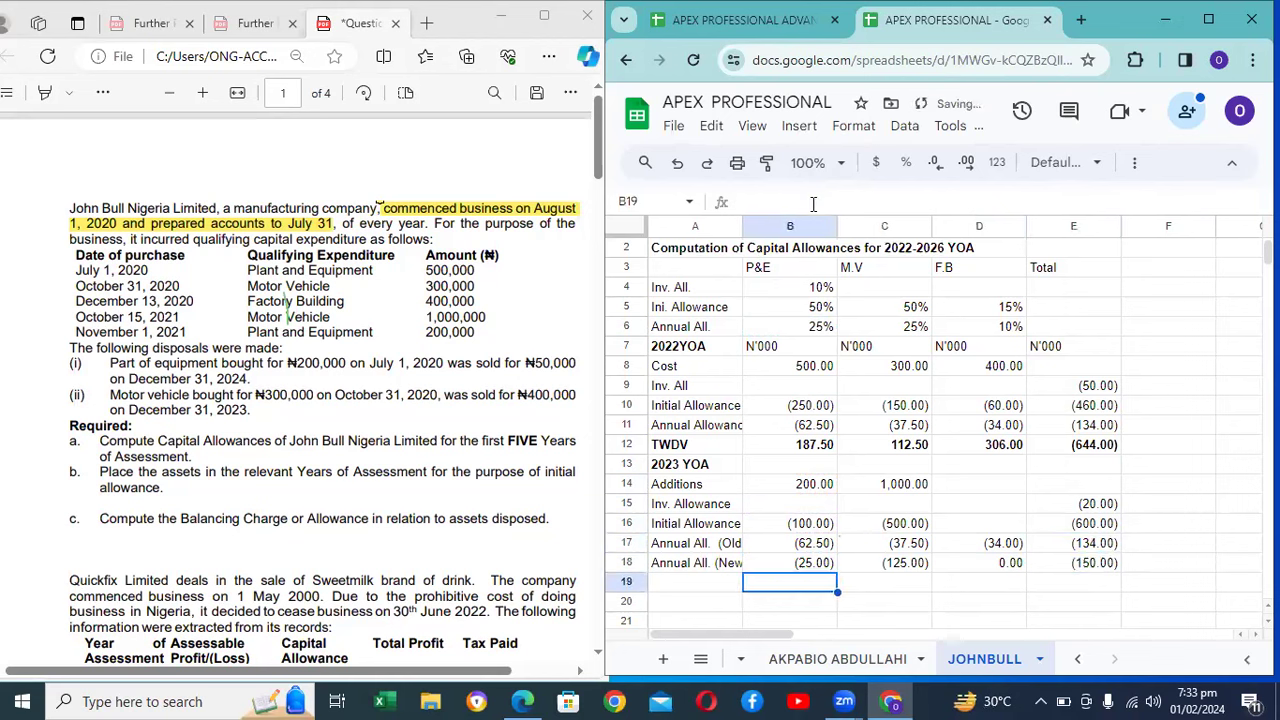
type("TWDV")
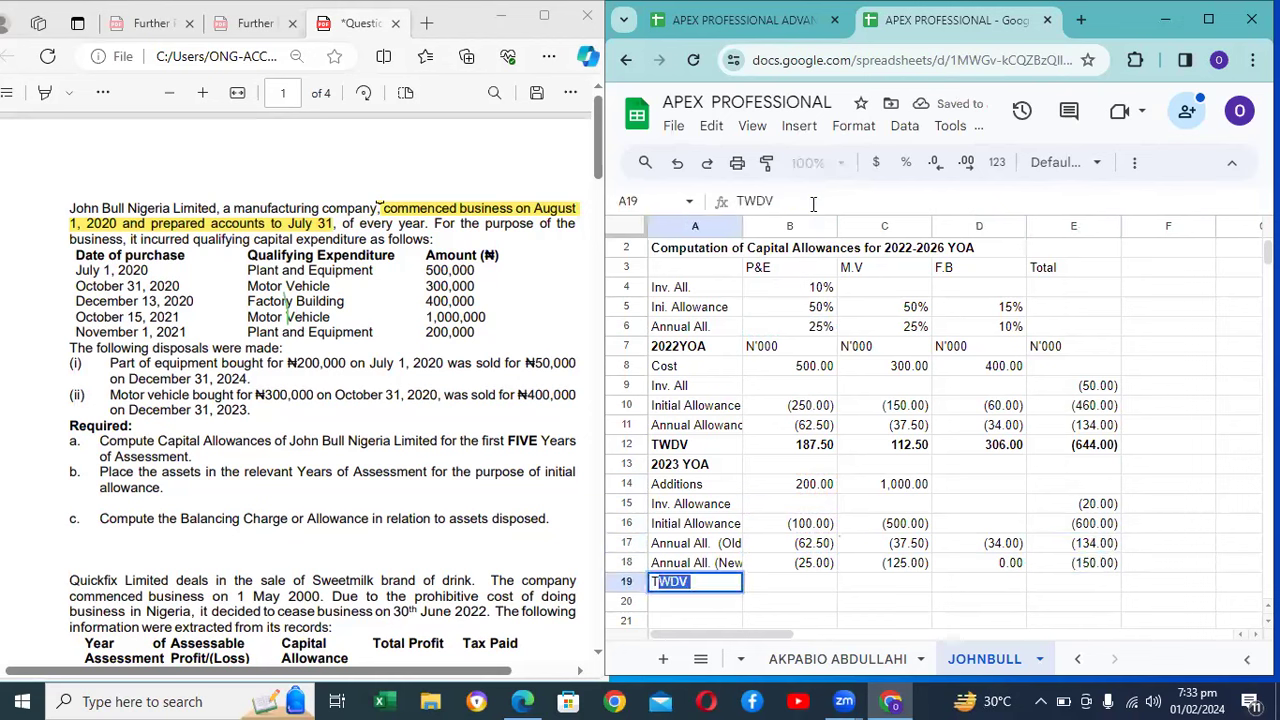
key("Tab")
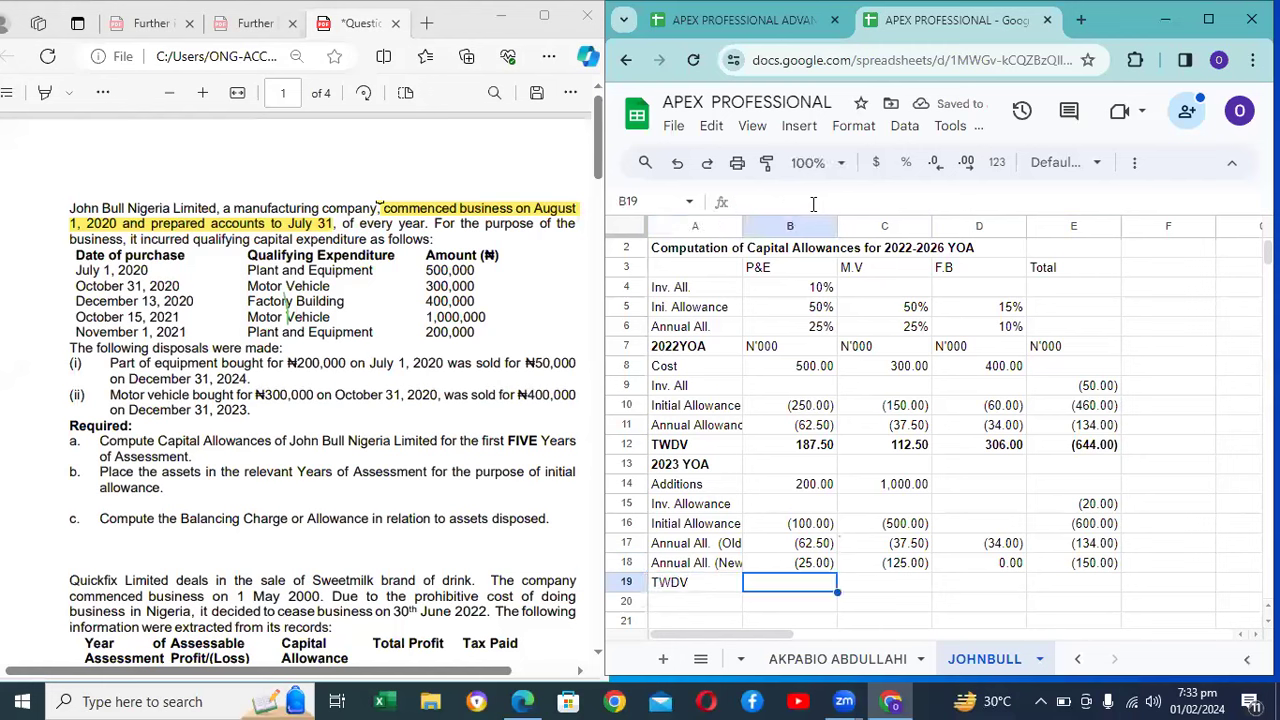
type("=")
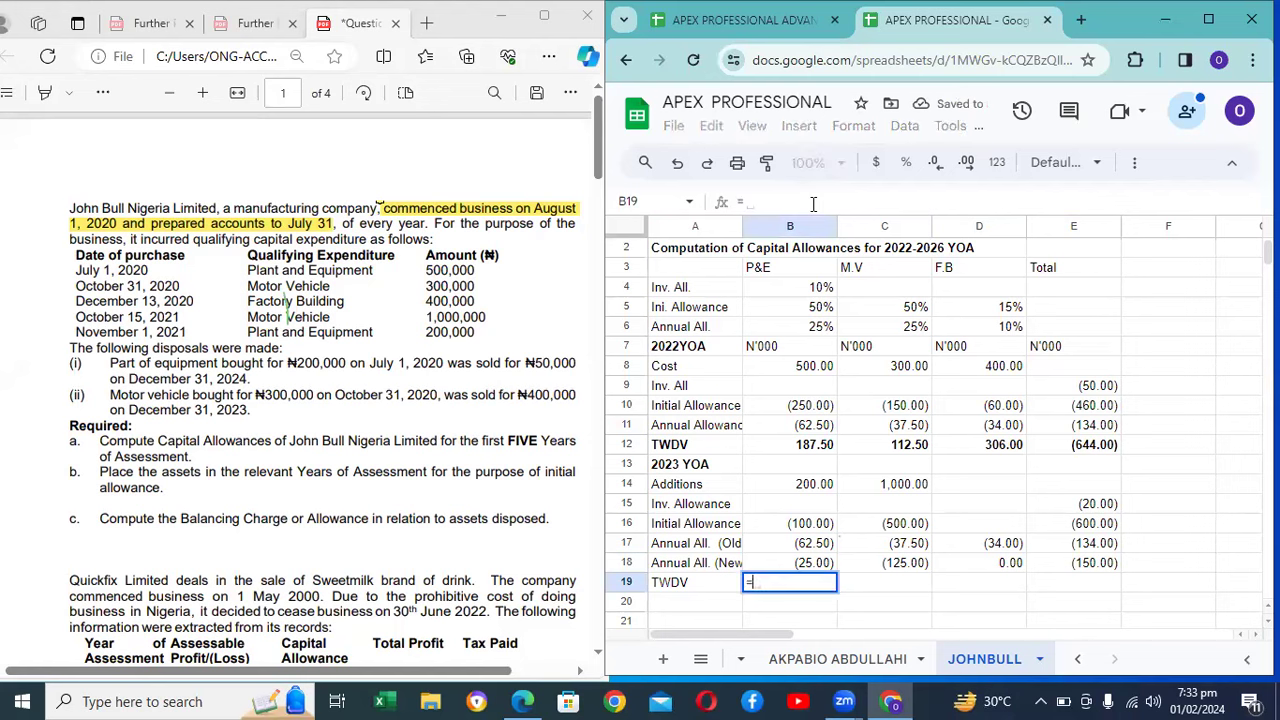
key("Up")
key("Up")
key("Up")
key("Up")
key("Up")
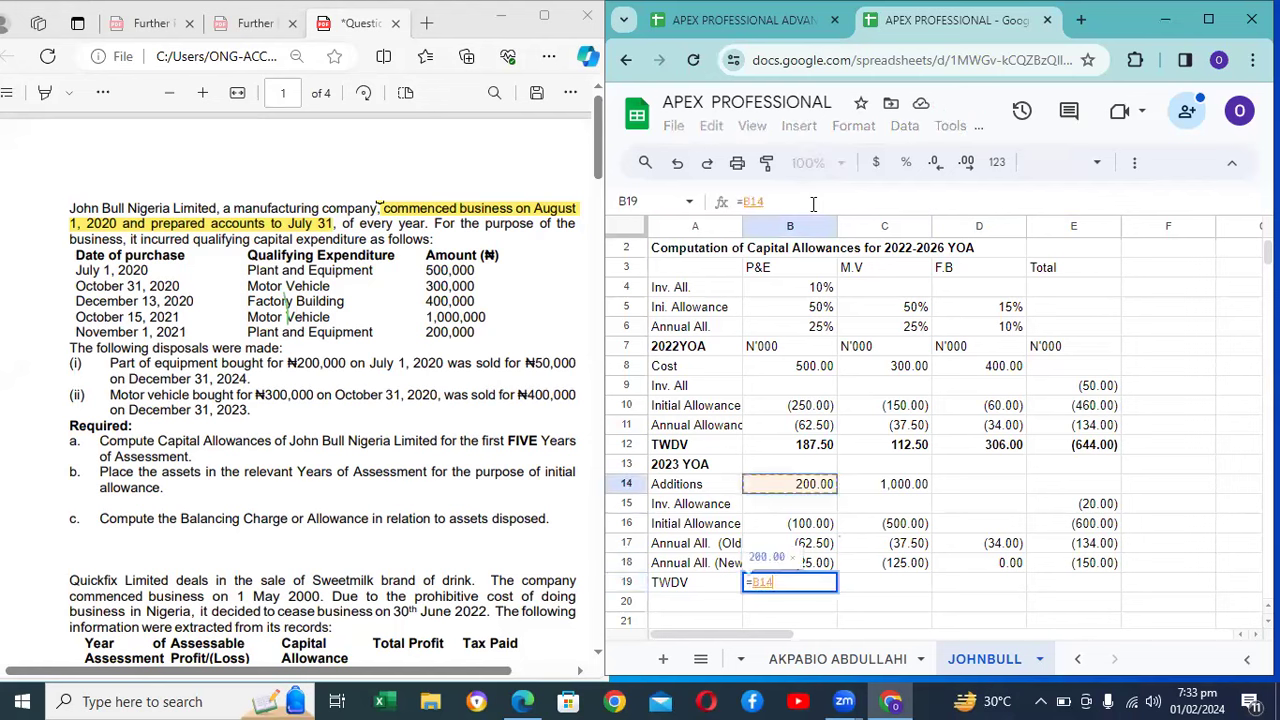
type("-")
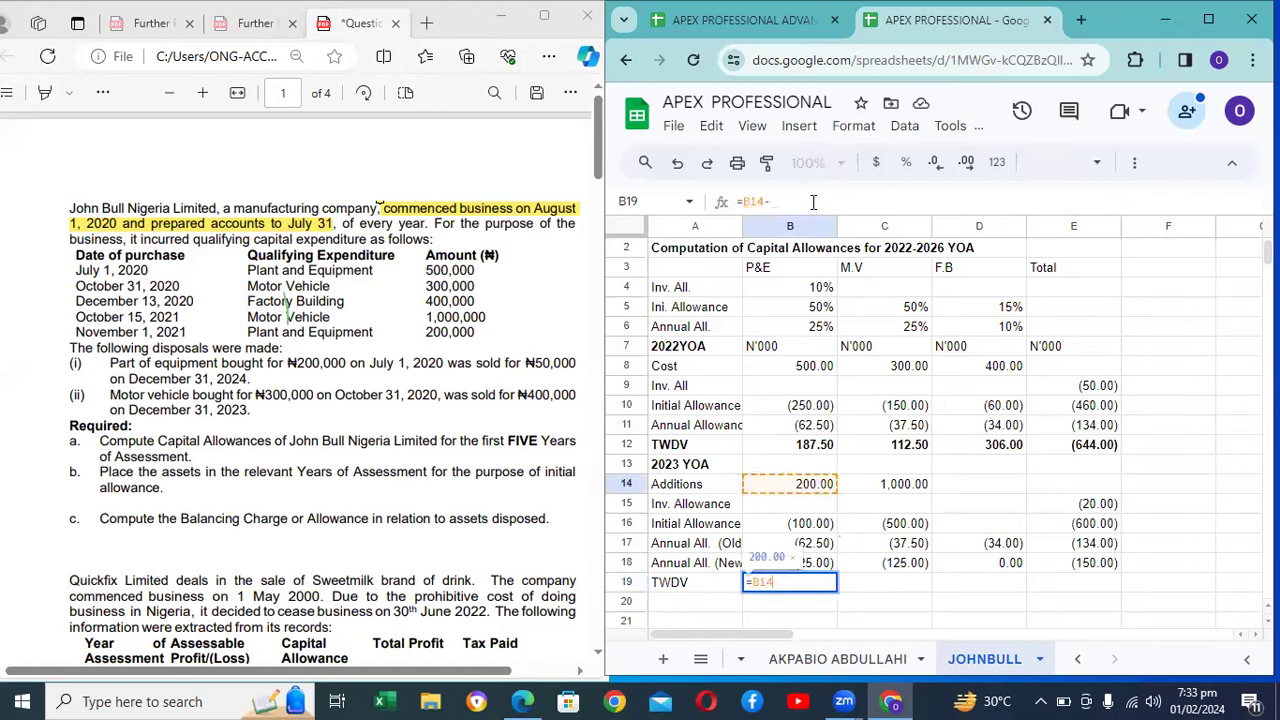
type("+")
key("Up")
key("Up")
key("Up")
key("Up")
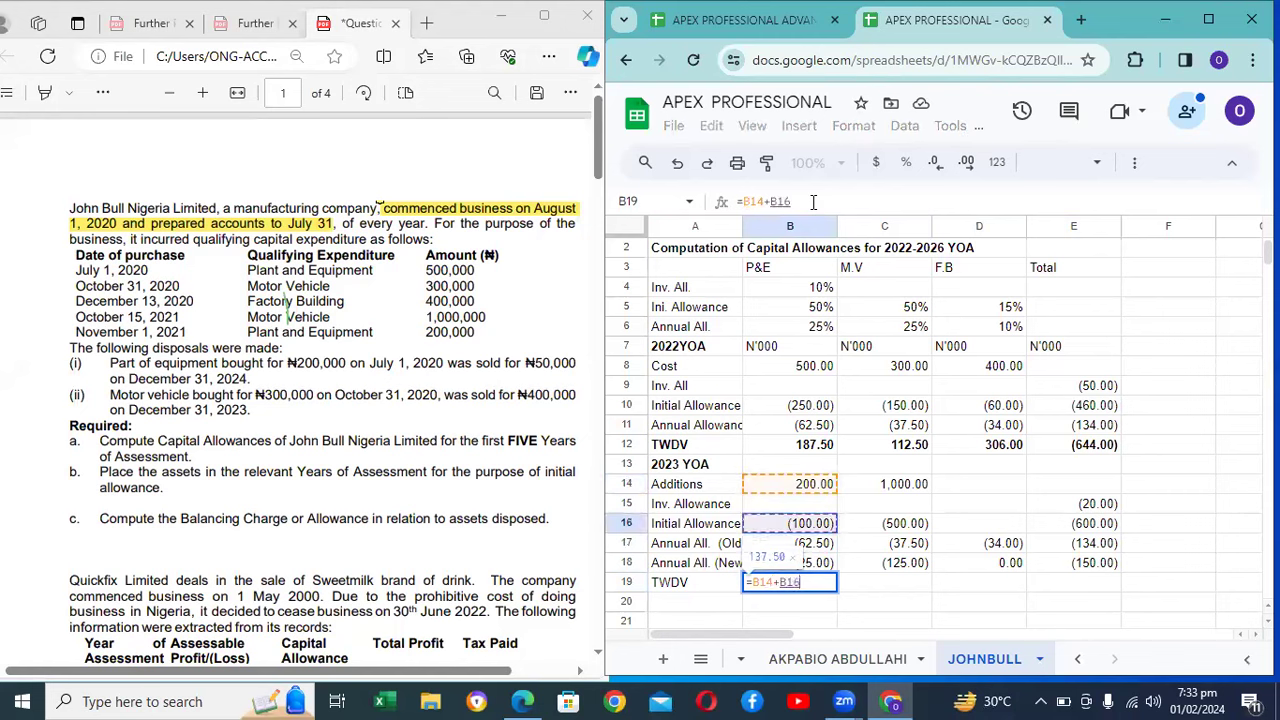
key("Down")
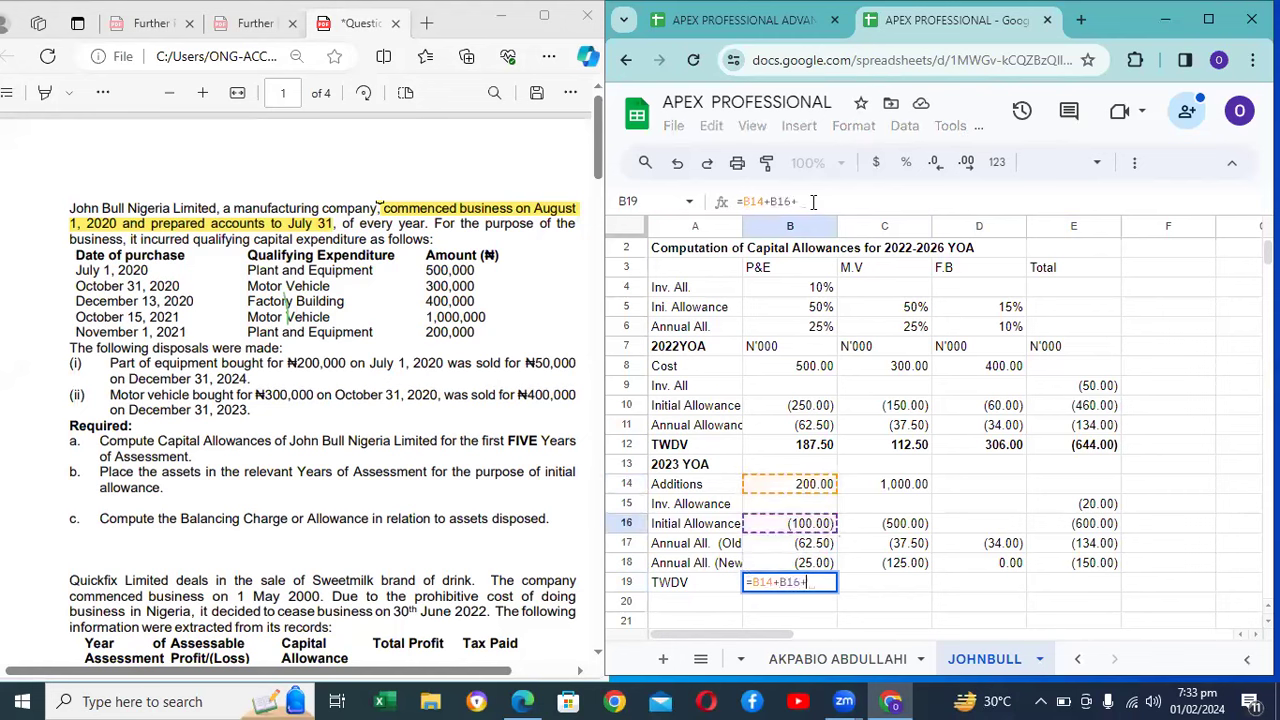
key("BackSpace")
key("BackSpace")
key("BackSpace")
key("BackSpace")
key("BackSpace")
key("BackSpace")
key("BackSpace")
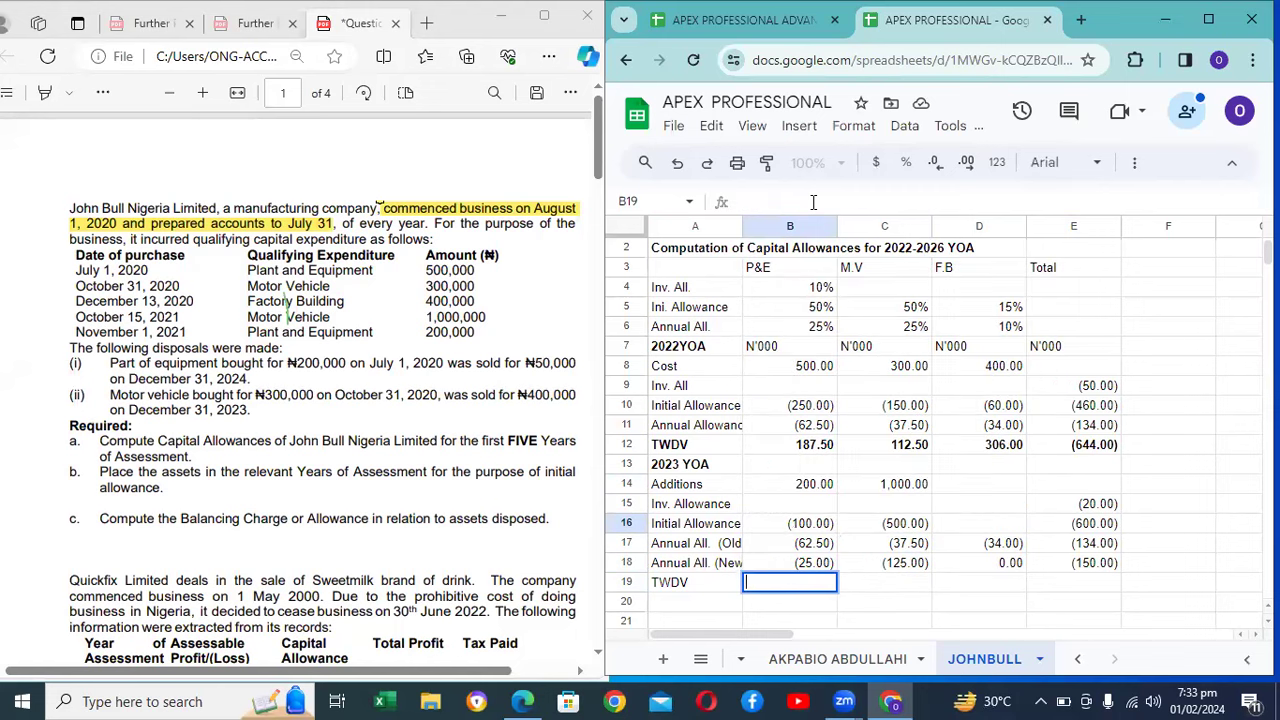
Step: Compute the 2023 P&E tax written down value in B19 with the formula =B12+B14+B16+B17+B18
key("Up")
key("Up")
key("Up")
key("Up")
key("Up")
key("Up")
key("Up")
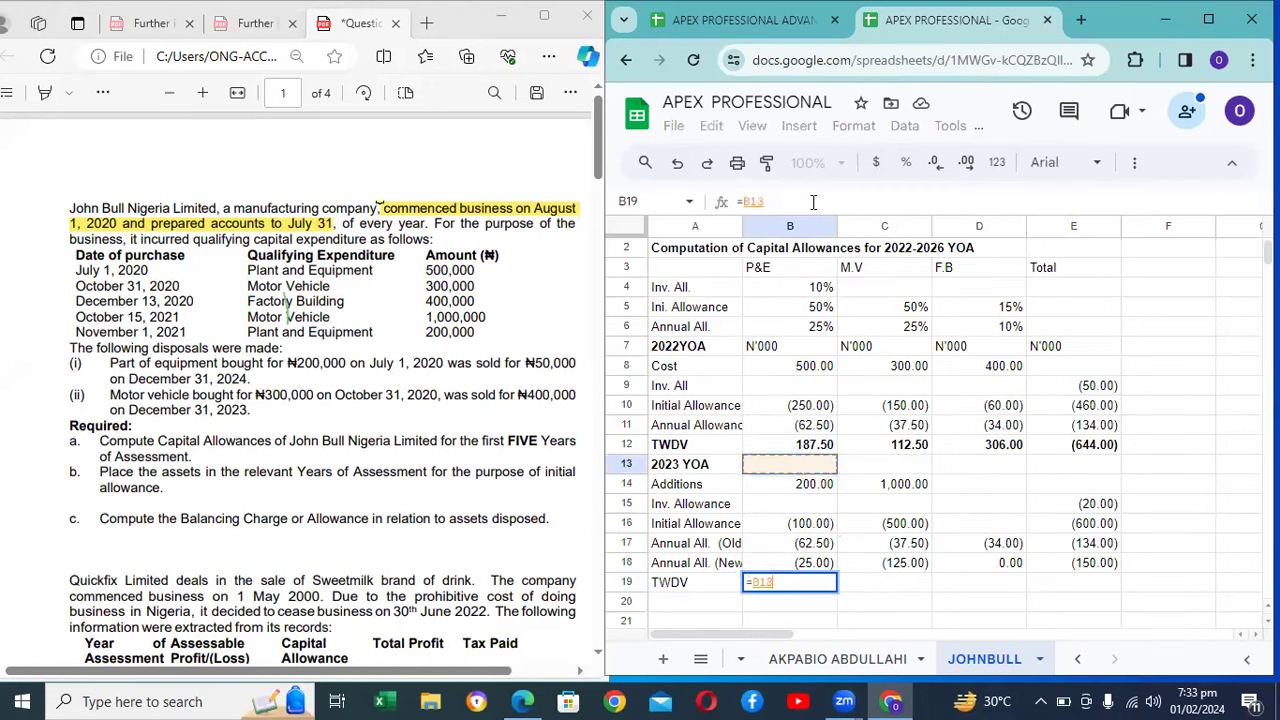
type("+")
key("Up")
key("Up")
key("Up")
key("Up")
key("Up")
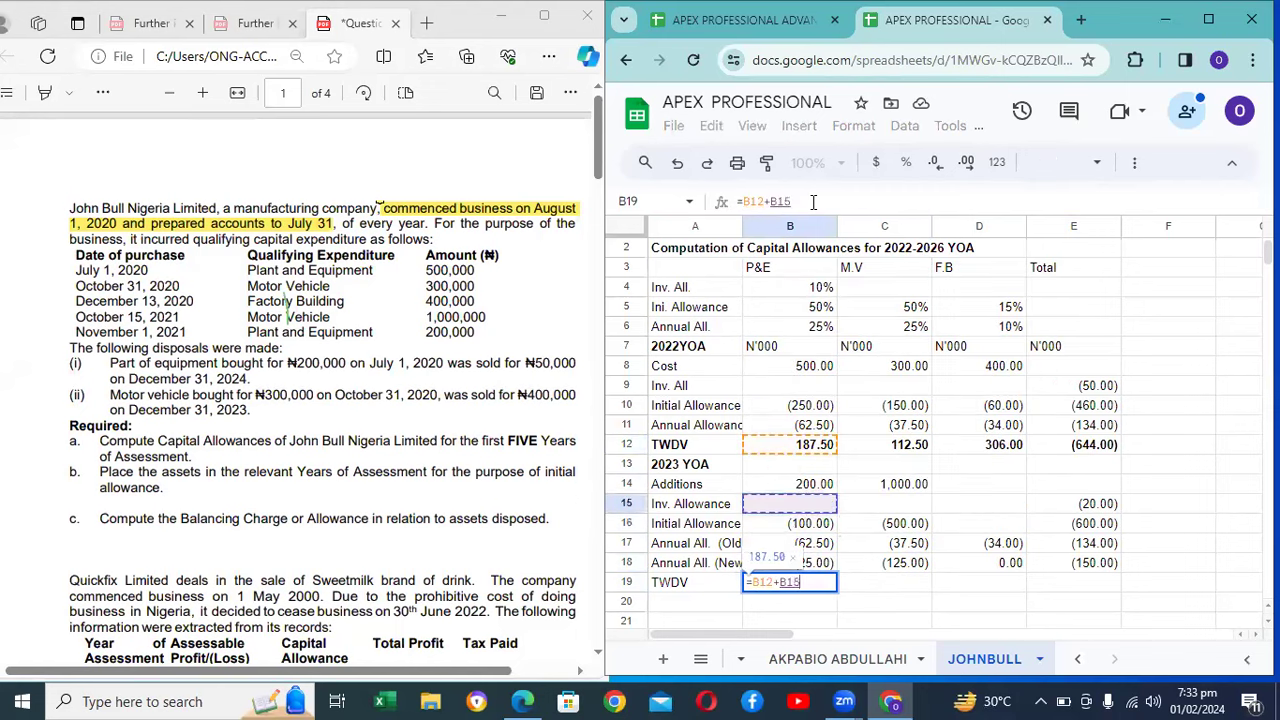
type("+")
key("Up")
key("Up")
key("Up")
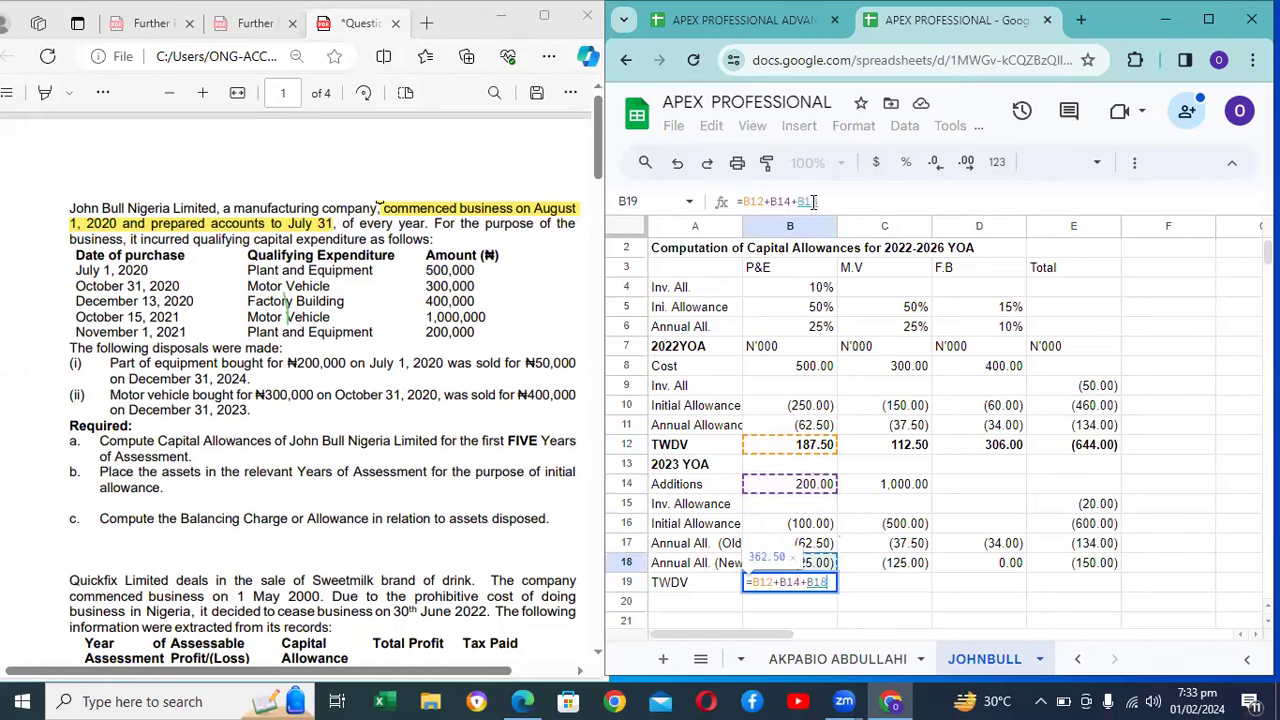
type("+")
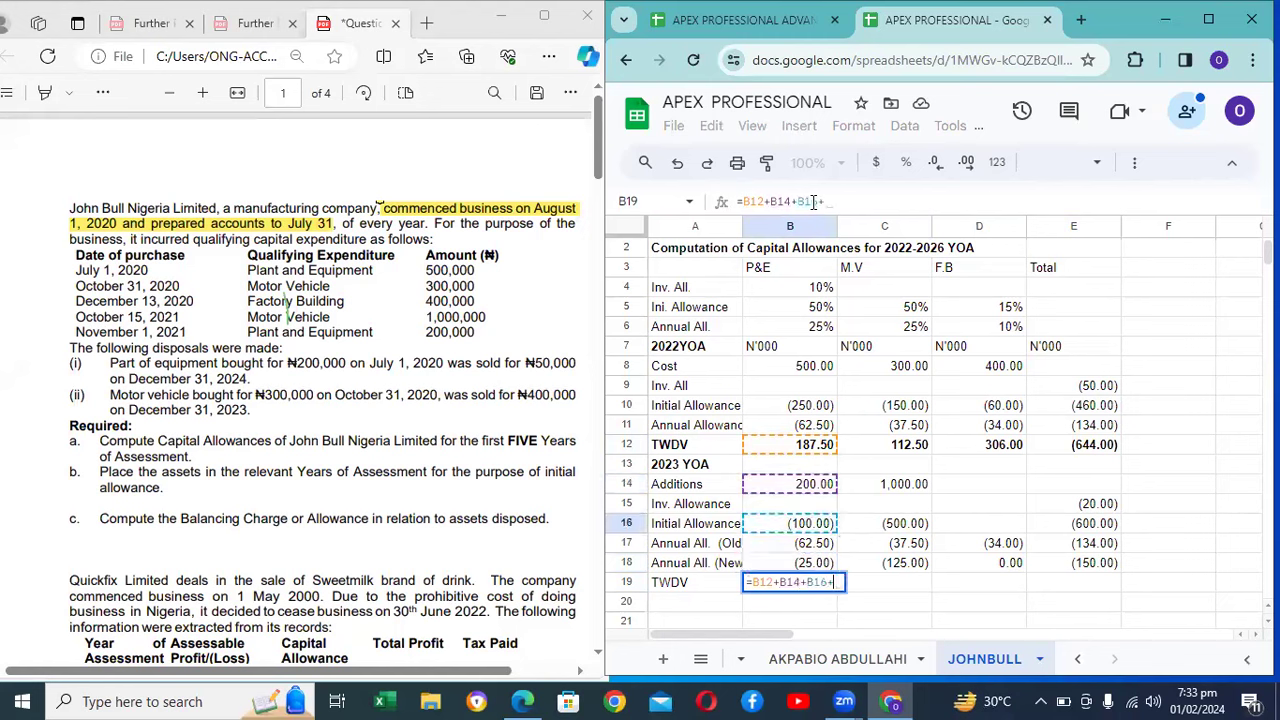
key("Up")
key("Up")
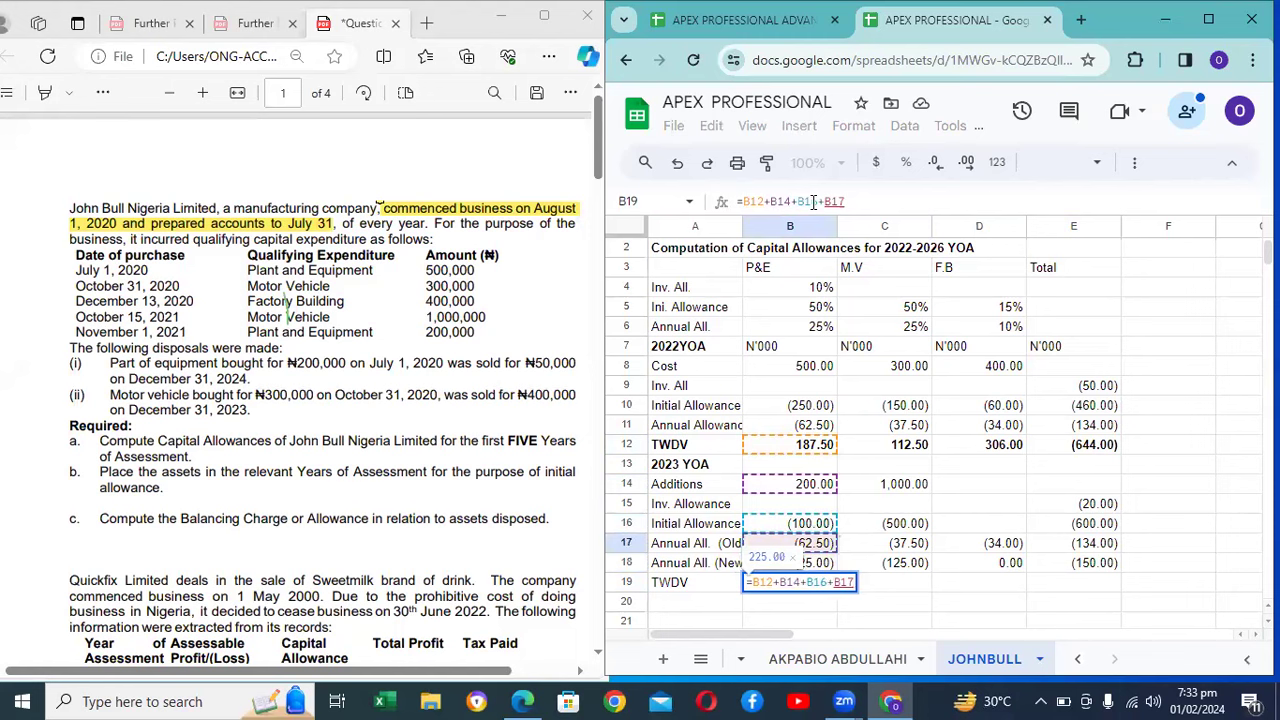
type("+")
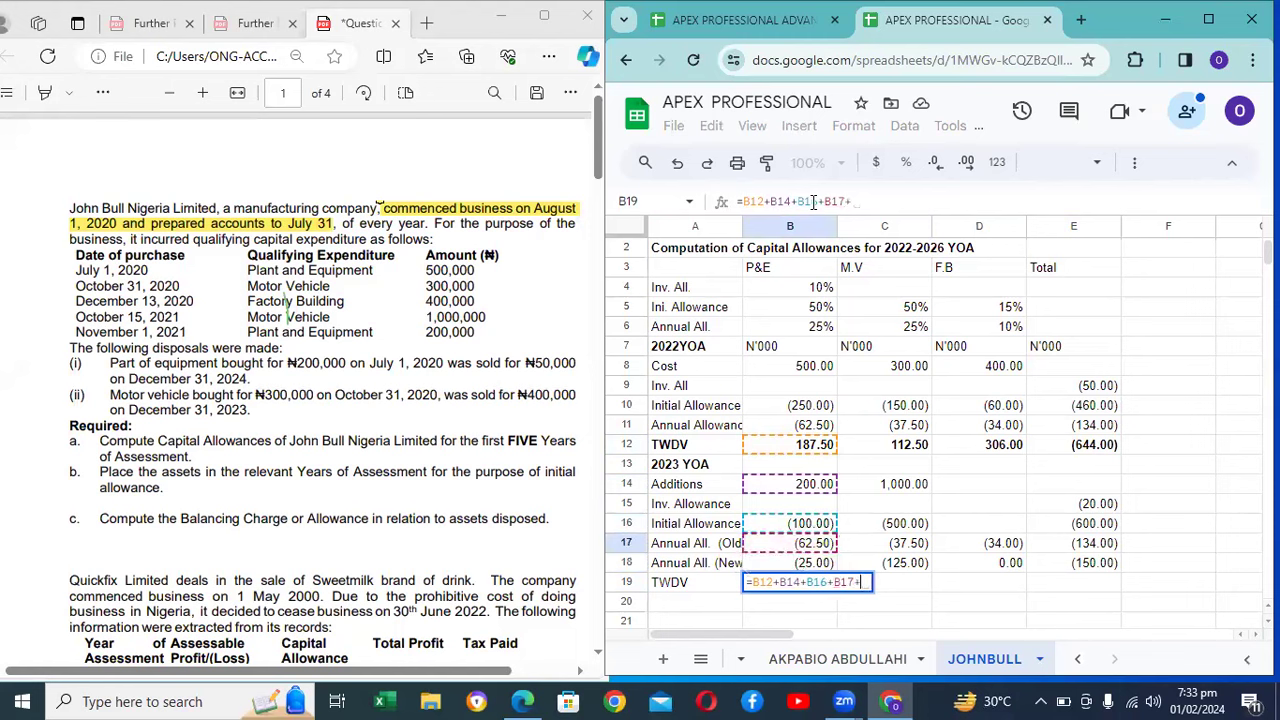
key("Up")
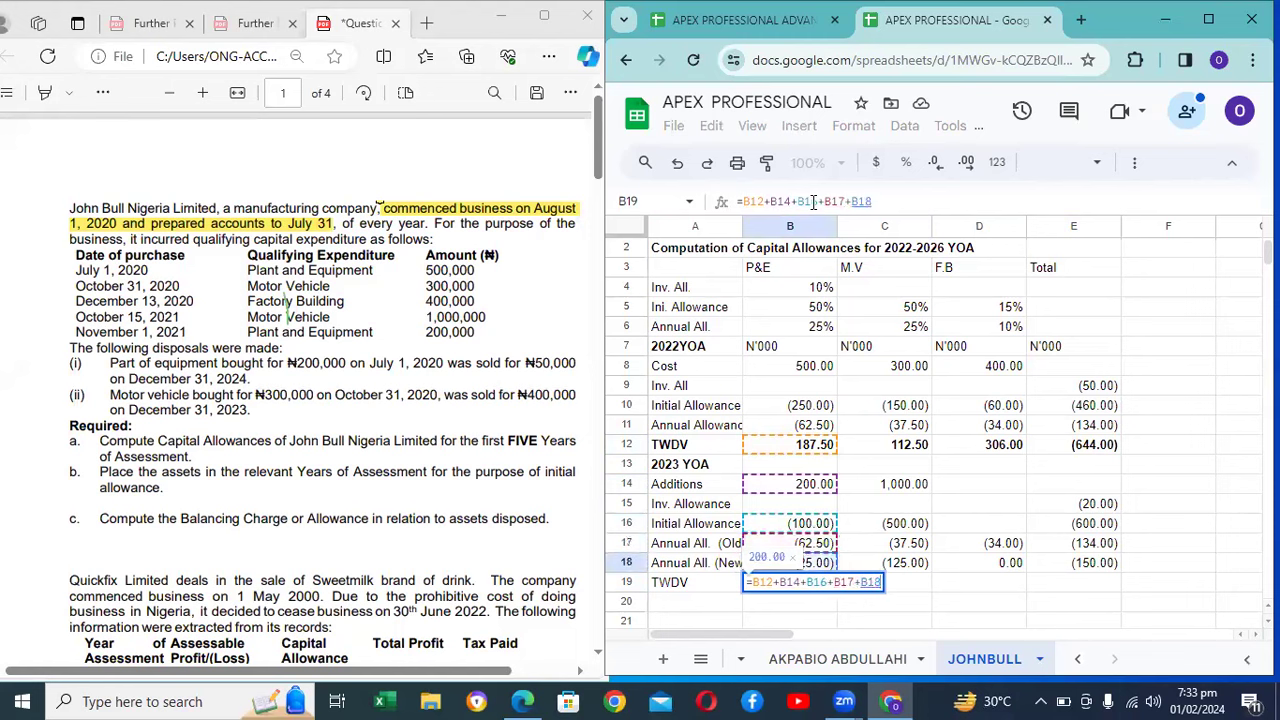
key("Return")
Step: Copy the TWDV formula from B19 into C19 and D19 for motor vehicles and factory building
key("Up")
key("Right")
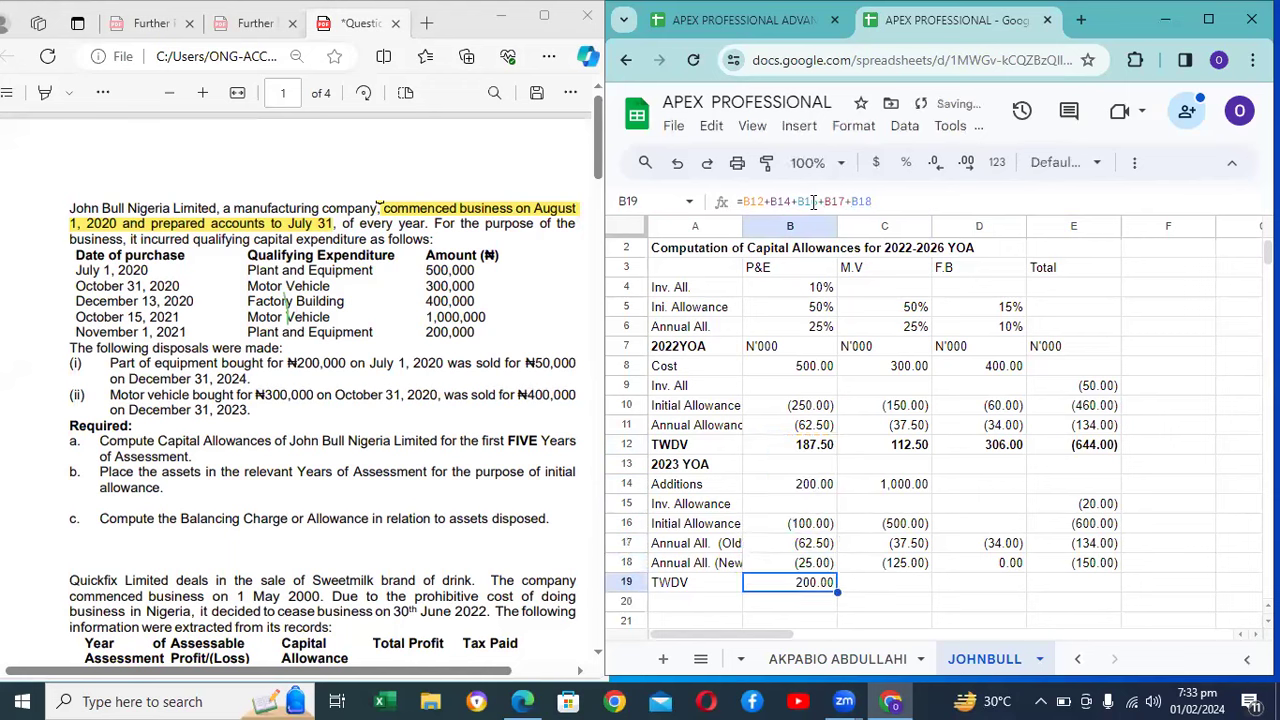
key("ctrl+c")
key("Right")
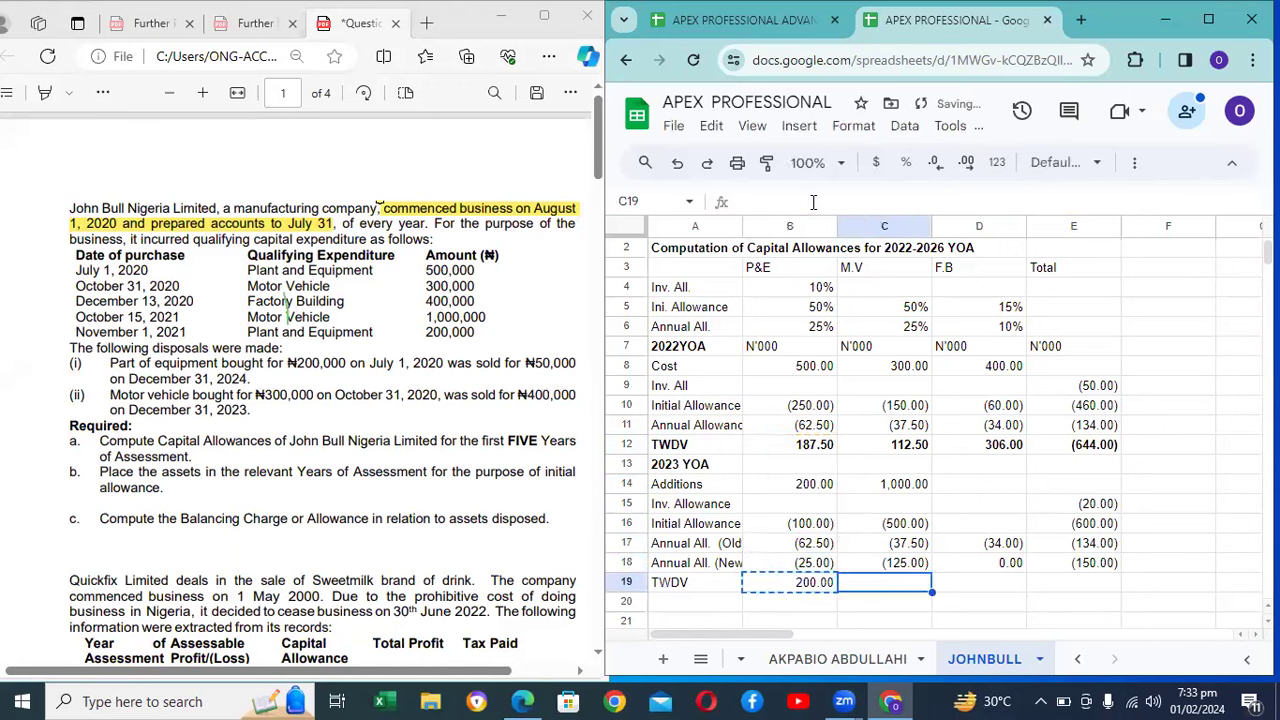
key("ctrl+v")
key("Right")
key("ctrl+v")
key("Right")
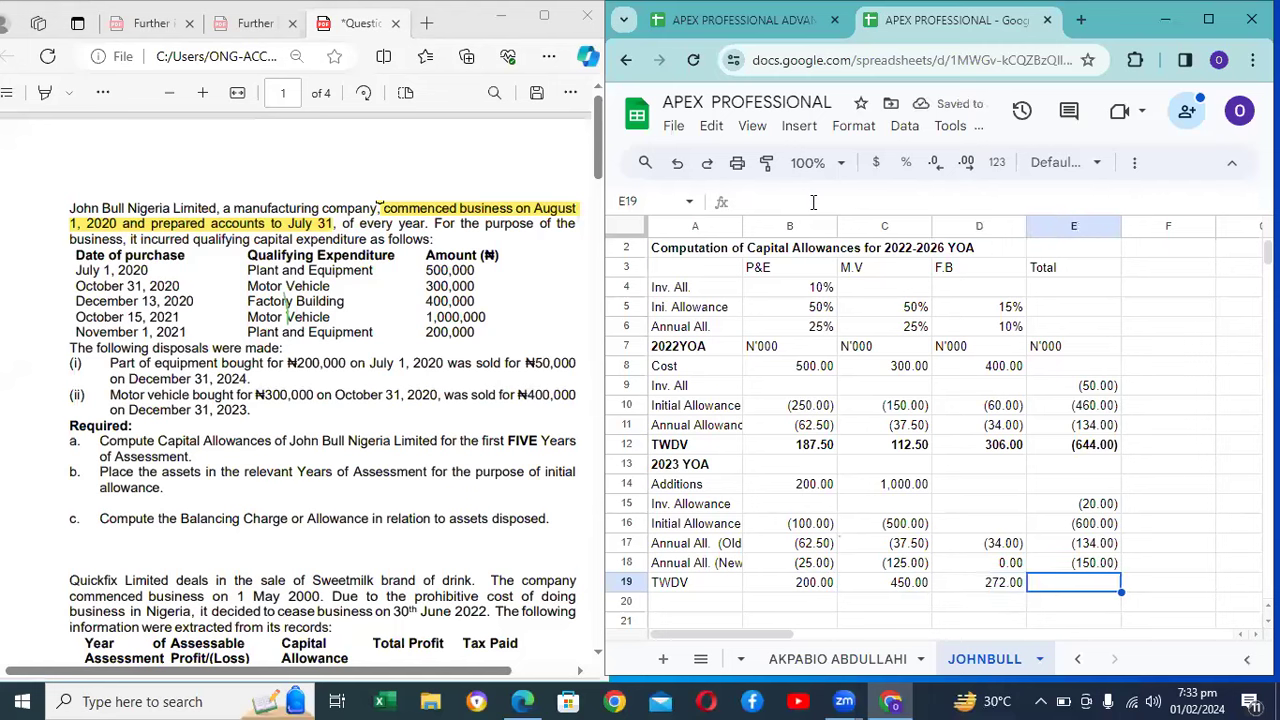
Step: Total the 2023 allowances in E19 with the formula =SUM(E14:E18)
type("=SUM(B19:D19)")
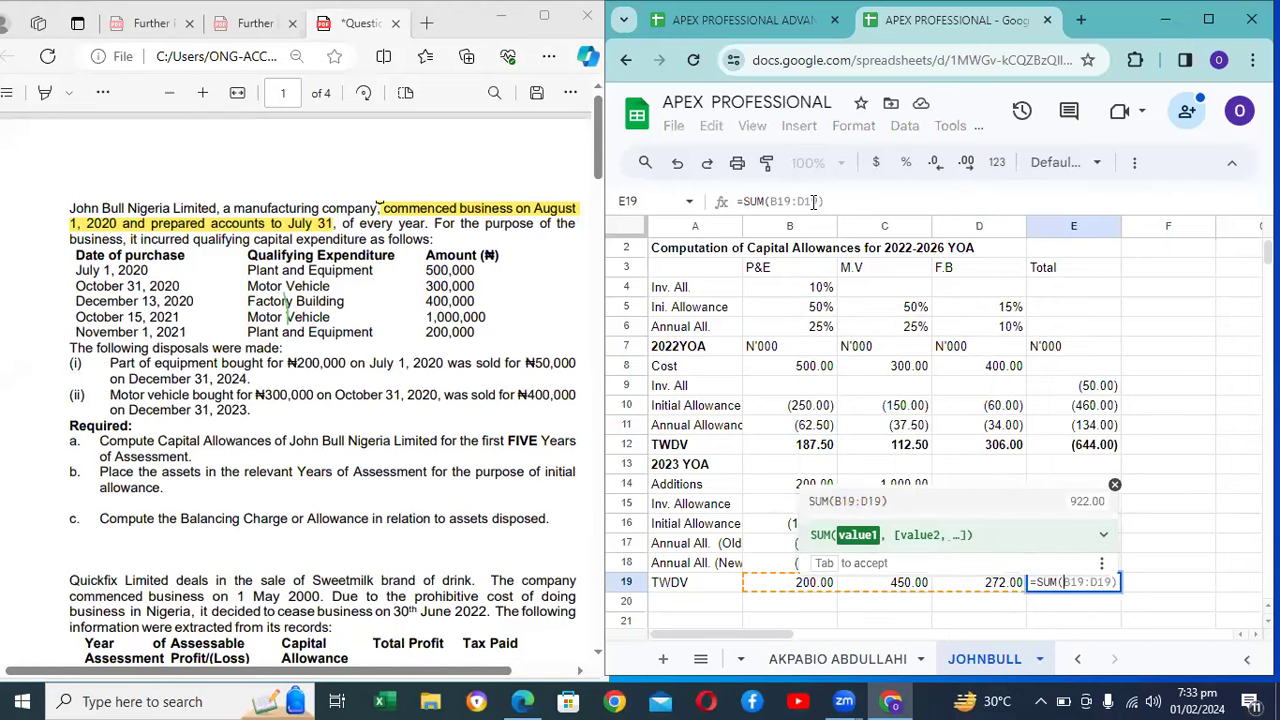
key("BackSpace")
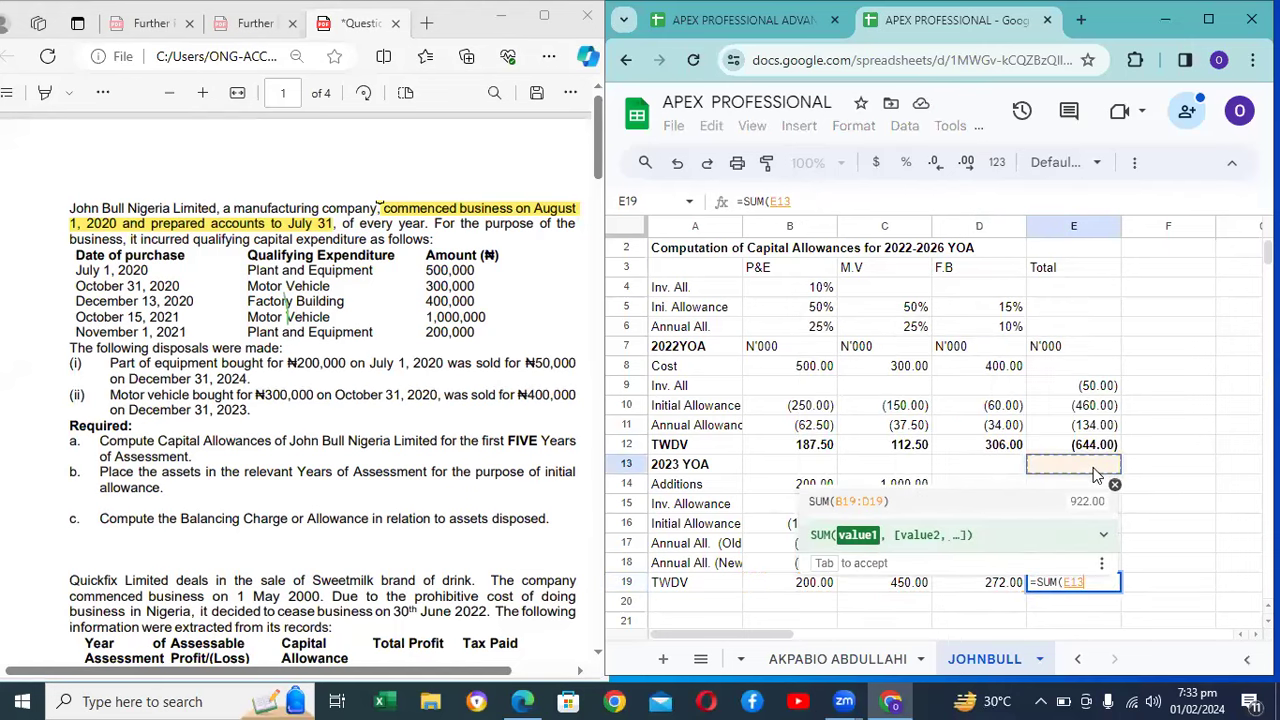
left_click(1110, 481)
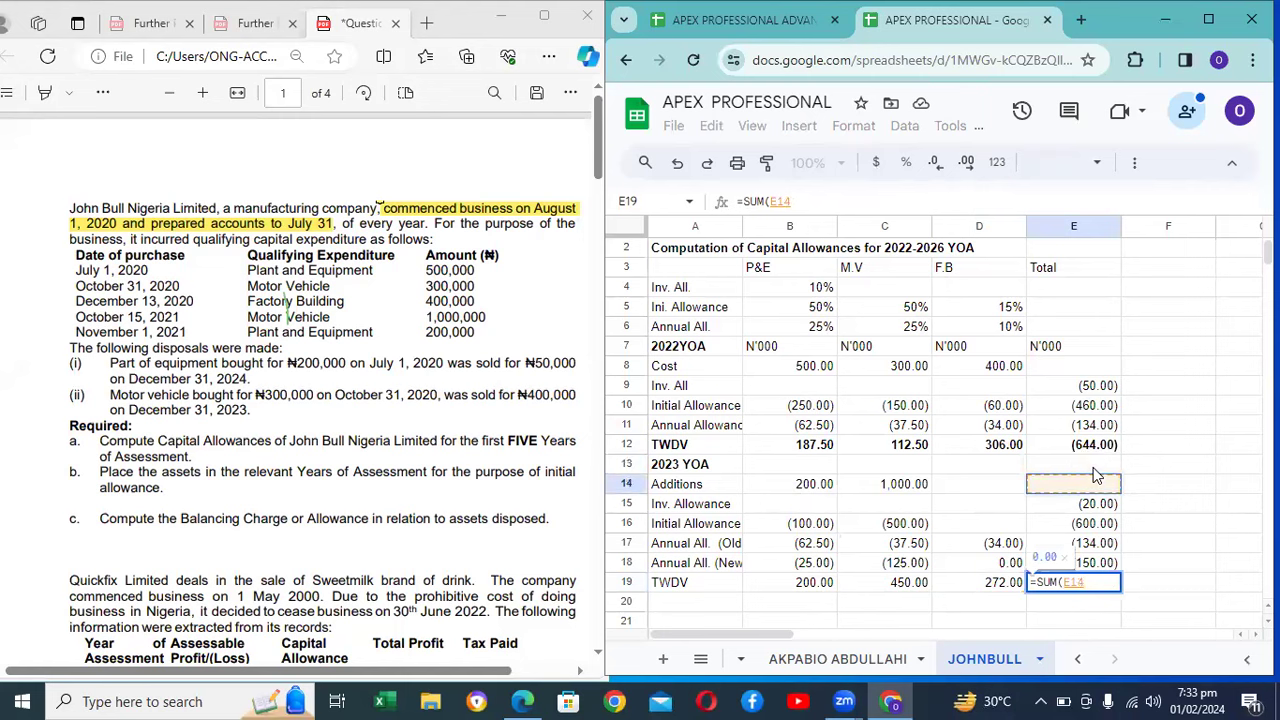
key("shift+Down")
key("shift+Down")
key("shift+Down")
key("shift+Down")
key("Return")
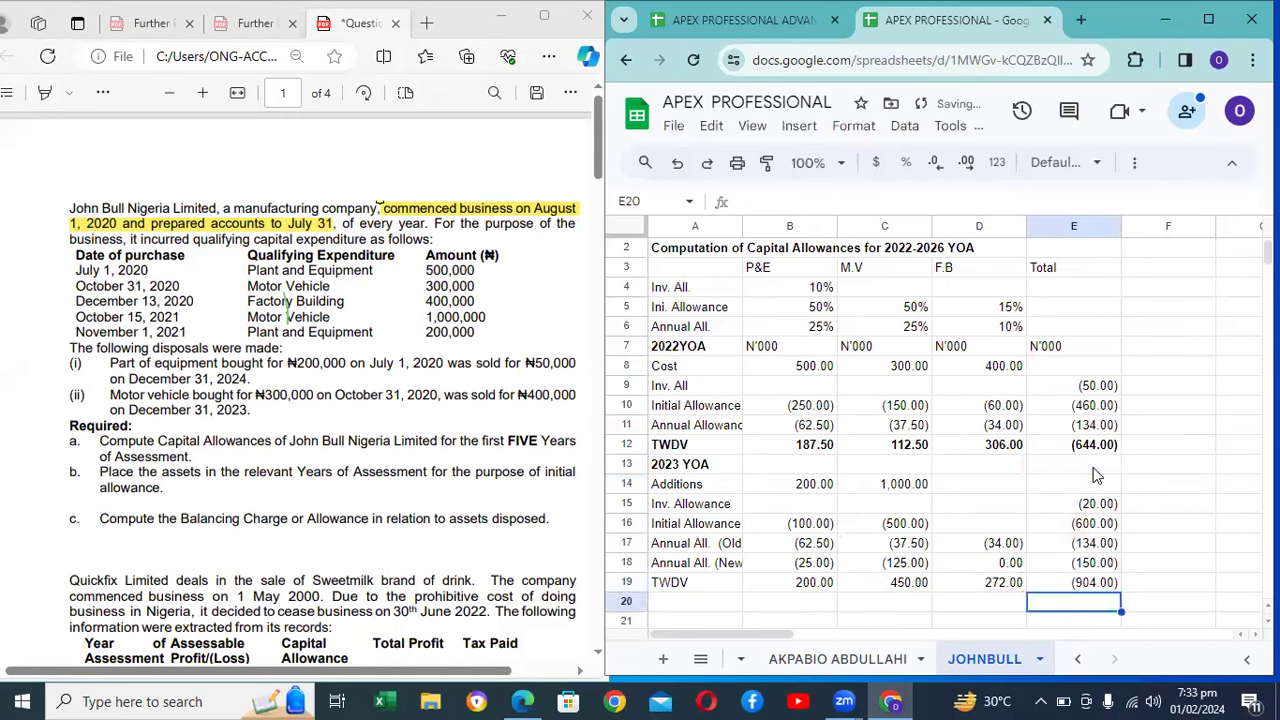
Step: Make the 2023 TWDV figures in B19:E19 bold
key("Up")
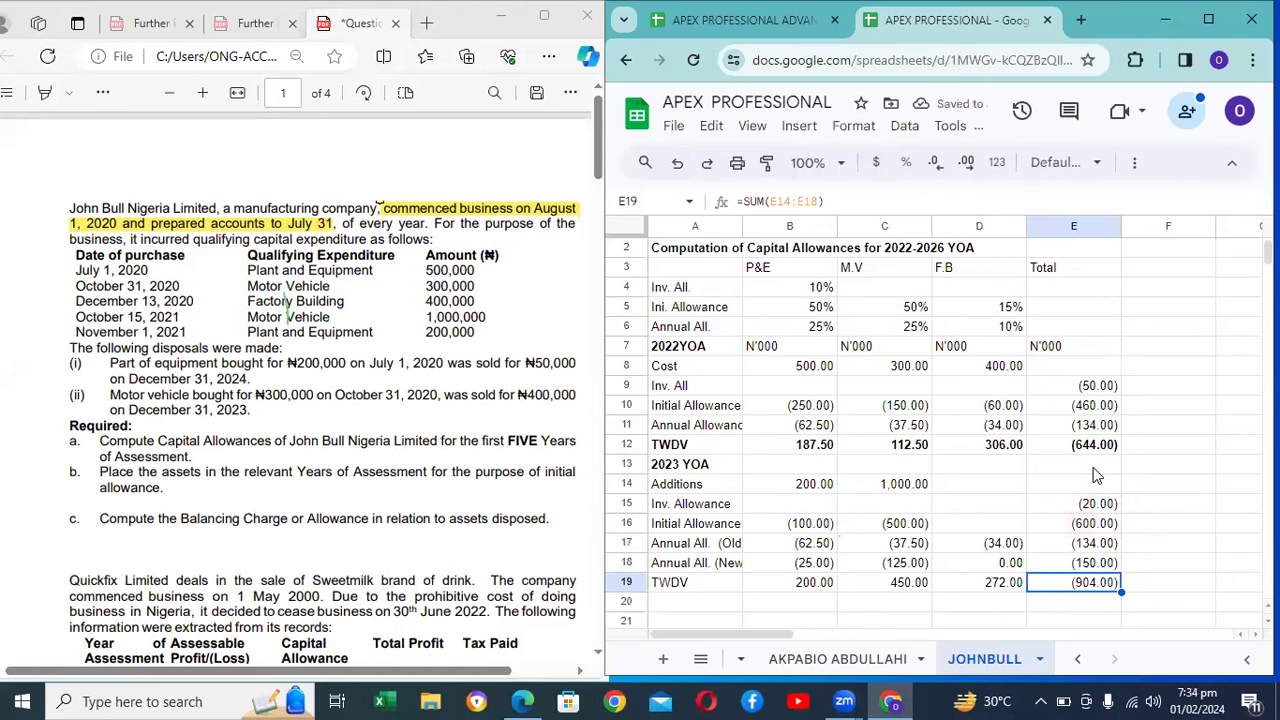
key("Left")
key("Left")
key("Left")
key("shift+Right")
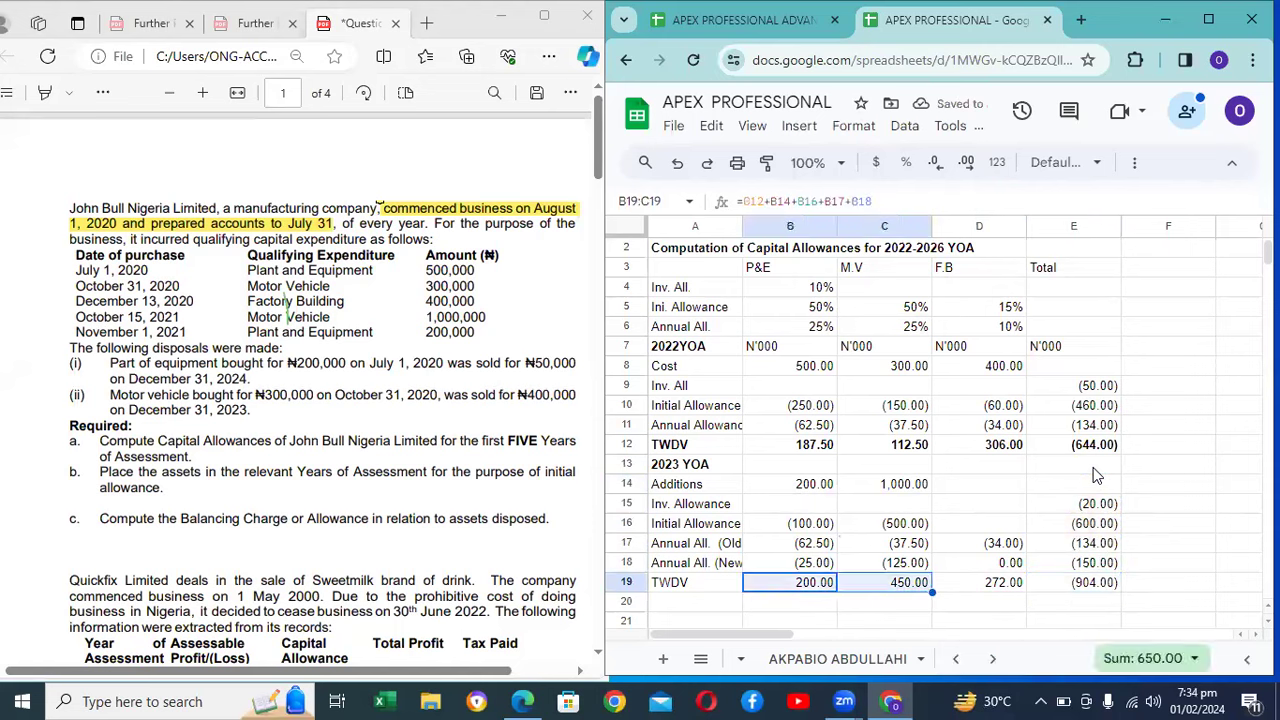
key("shift+Right")
key("shift+Right")
key("ctrl+b")
Step: Enter the heading "2024 YOA" in cell A20
key("Down")
key("Home")
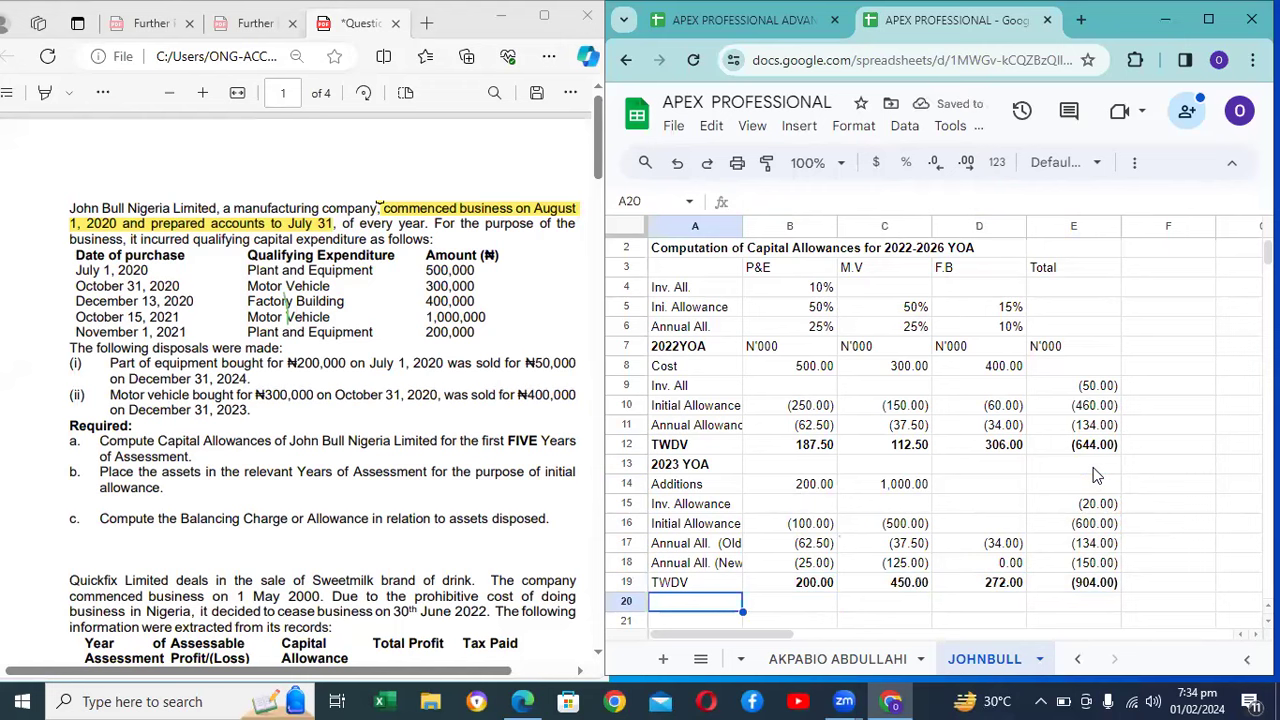
key("Down")
key("Down")
key("Down")
key("Down")
key("Down")
key("Down")
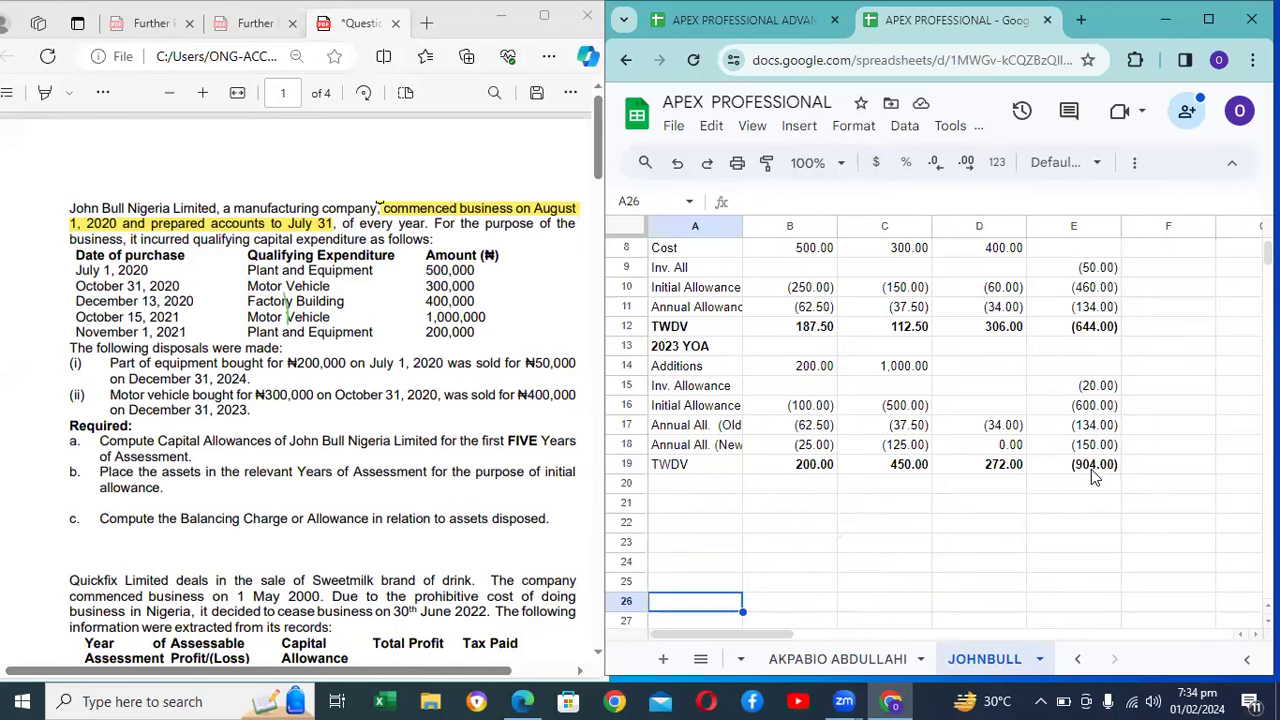
key("Up")
key("Up")
key("Up")
key("Up")
key("Up")
key("Up")
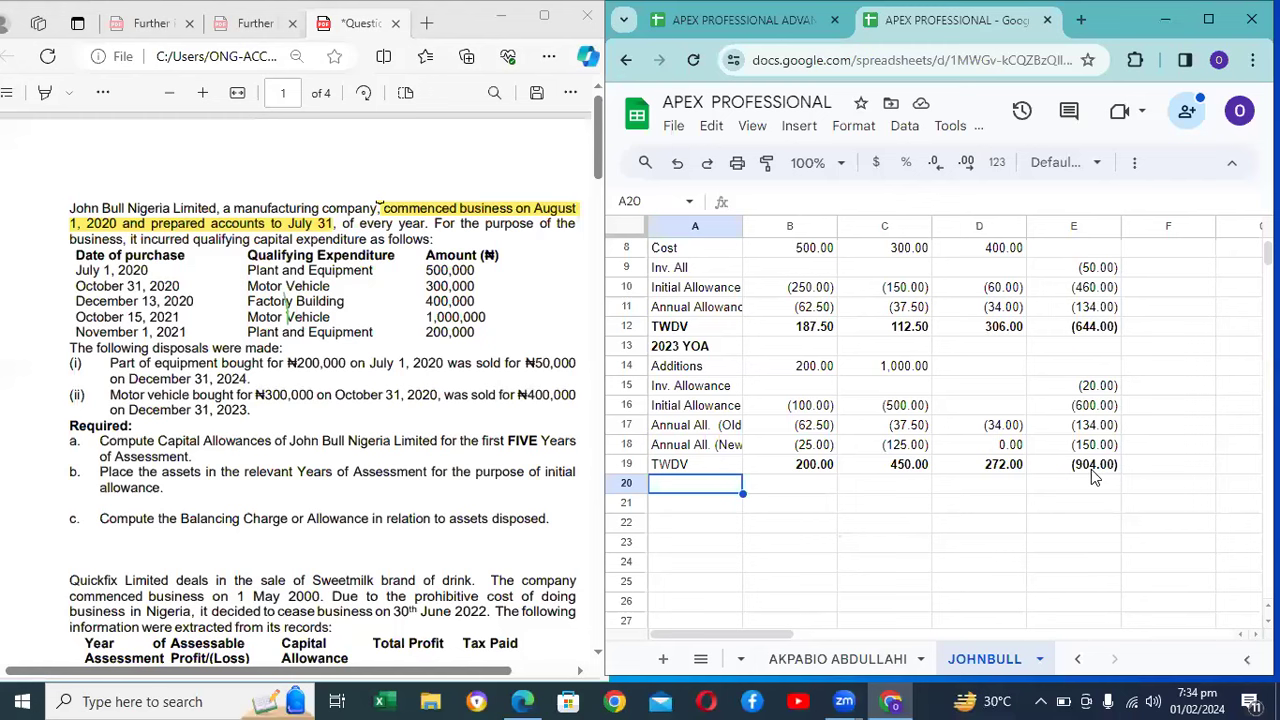
type("2020")
key("BackSpace")
type("1")
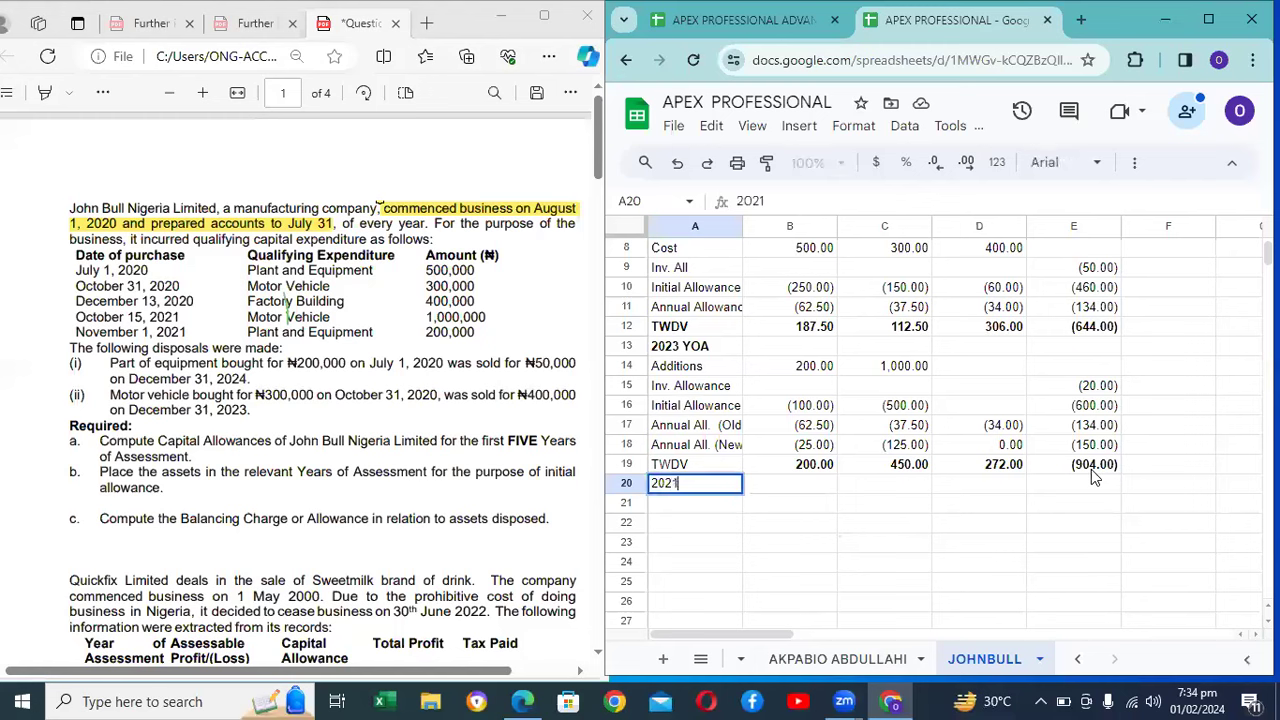
key("BackSpace")
type("4 yoa")
key("BackSpace")
key("BackSpace")
key("BackSpace")
key("BackSpace")
type("y")
key("BackSpace")
key("BackSpace")
type("yoa")
key("BackSpace")
key("BackSpace")
key("BackSpace")
key("BackSpace")
type("YOA")
key("Return")
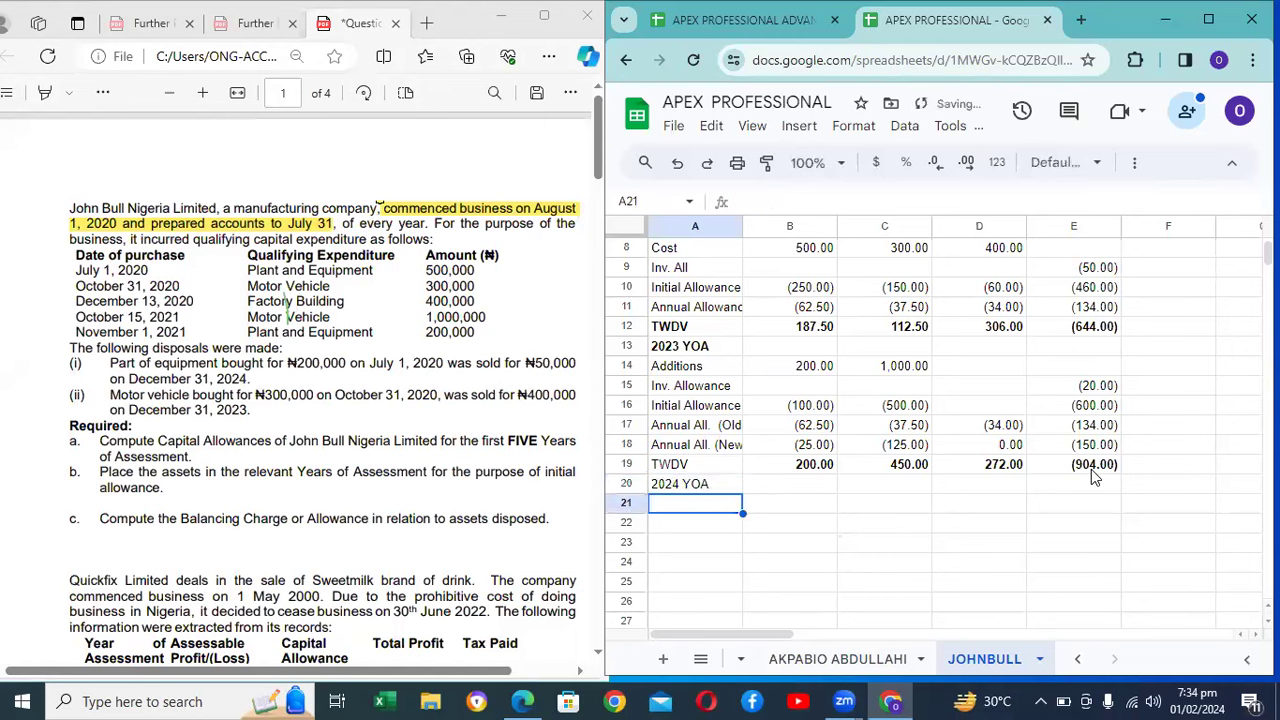
key("Down")
key("Down")
key("Down")
key("Down")
key("Down")
key("Down")
key("Down")
key("Down")
key("Down")
key("Down")
key("Down")
key("Down")
key("Down")
key("Down")
key("Down")
key("Down")
key("Down")
key("Down")
key("Down")
key("Down")
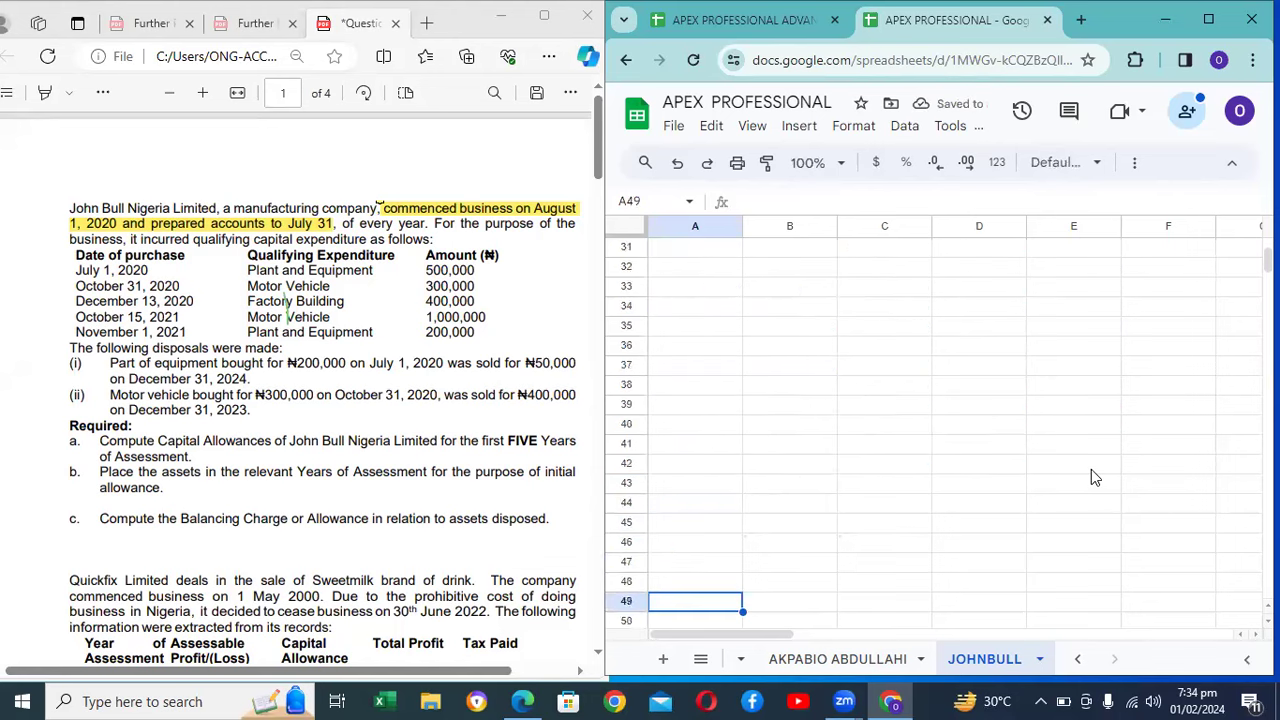
Step: Review the basis period and QCE allocation workings in rows 51 to 58 and the 2023 computation for the 2024 YOA
key("Down")
key("Down")
key("Down")
key("Down")
key("Down")
key("Down")
key("Down")
key("Down")
key("Down")
key("Down")
key("Down")
key("Down")
key("Up")
key("Up")
key("Up")
key("Up")
key("Right")
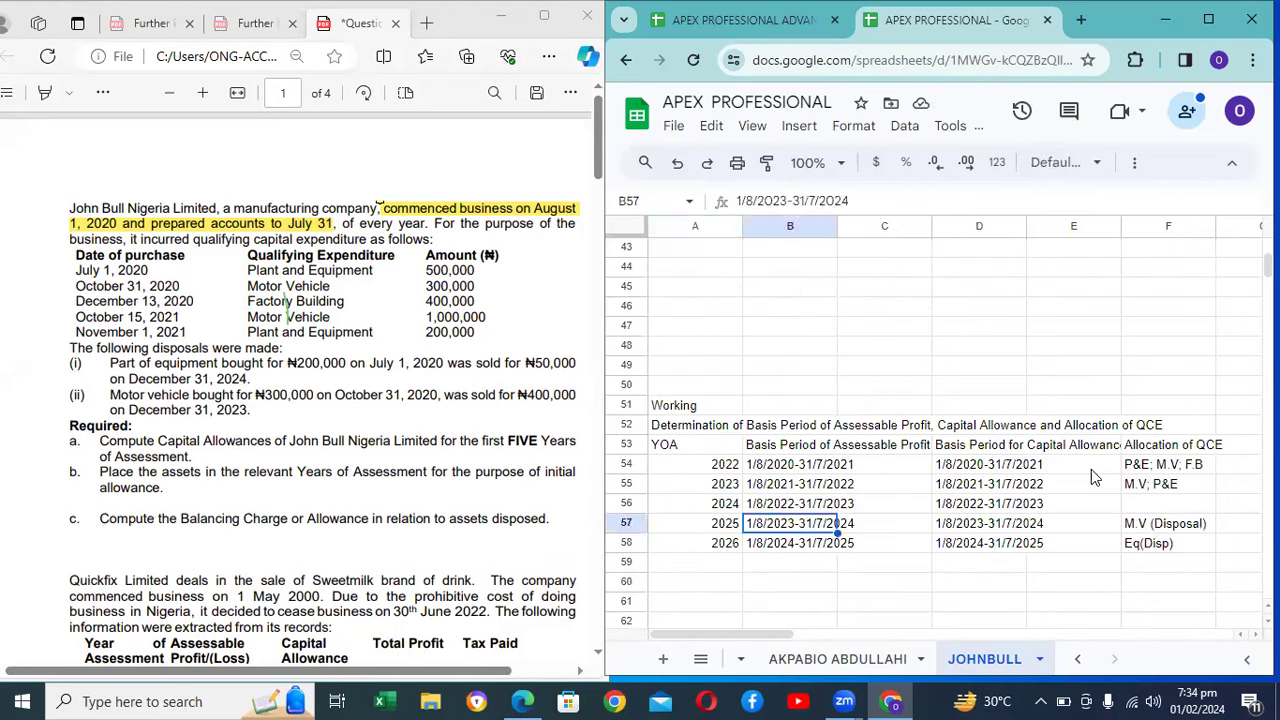
key("Right")
key("Up")
key("Up")
key("Up")
key("Up")
key("Up")
key("Up")
key("Up")
key("Up")
key("Up")
key("Up")
key("Up")
key("Up")
key("Up")
key("Up")
key("Up")
key("Up")
key("Up")
key("Up")
key("Up")
key("Up")
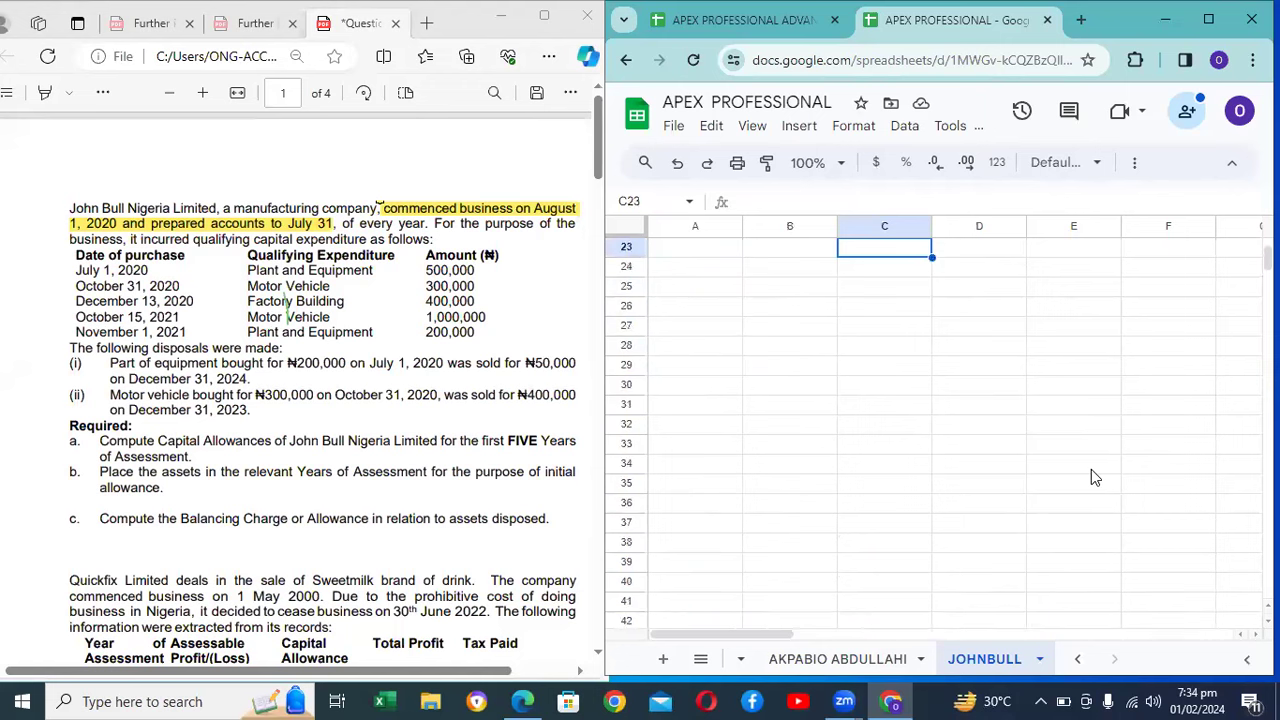
key("Up")
key("Up")
key("Up")
key("Up")
key("Up")
key("Up")
key("Up")
key("Up")
Step: Enter the label "Annual Allowance" in A21 under the 2024 YOA heading
key("Down")
key("Down")
key("Down")
key("Down")
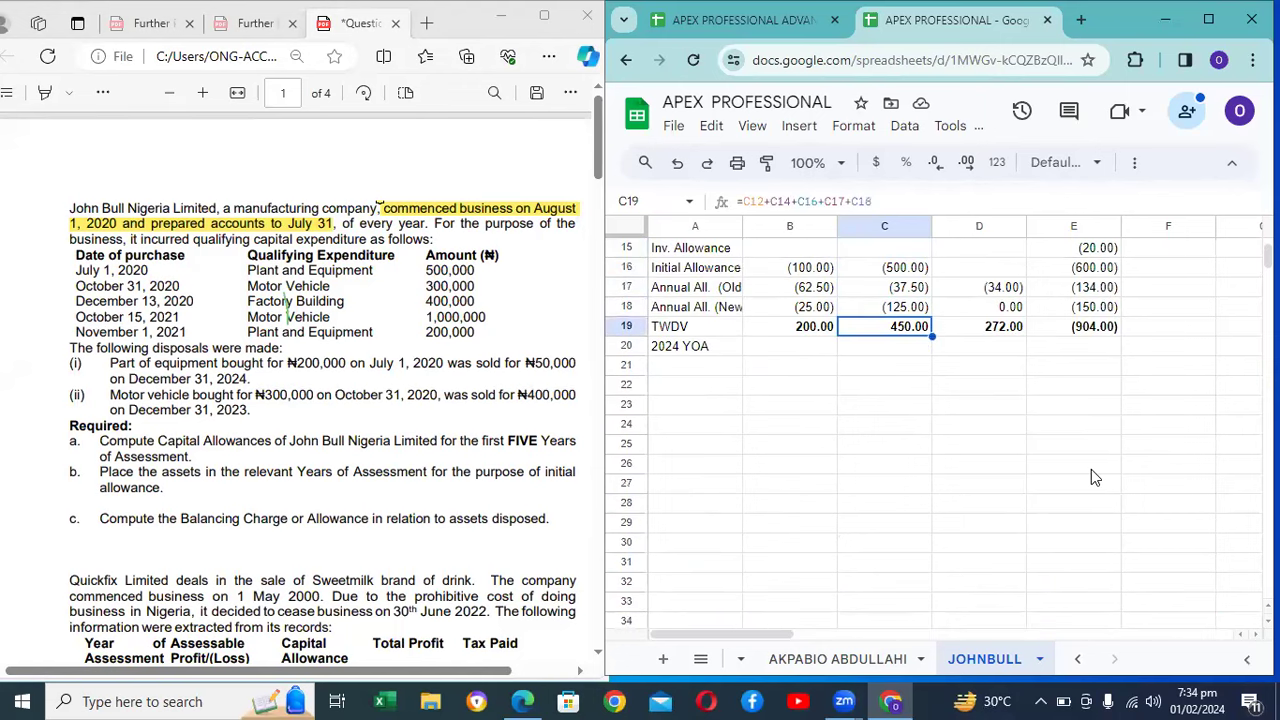
key("Down")
key("Down")
key("Left")
key("Left")
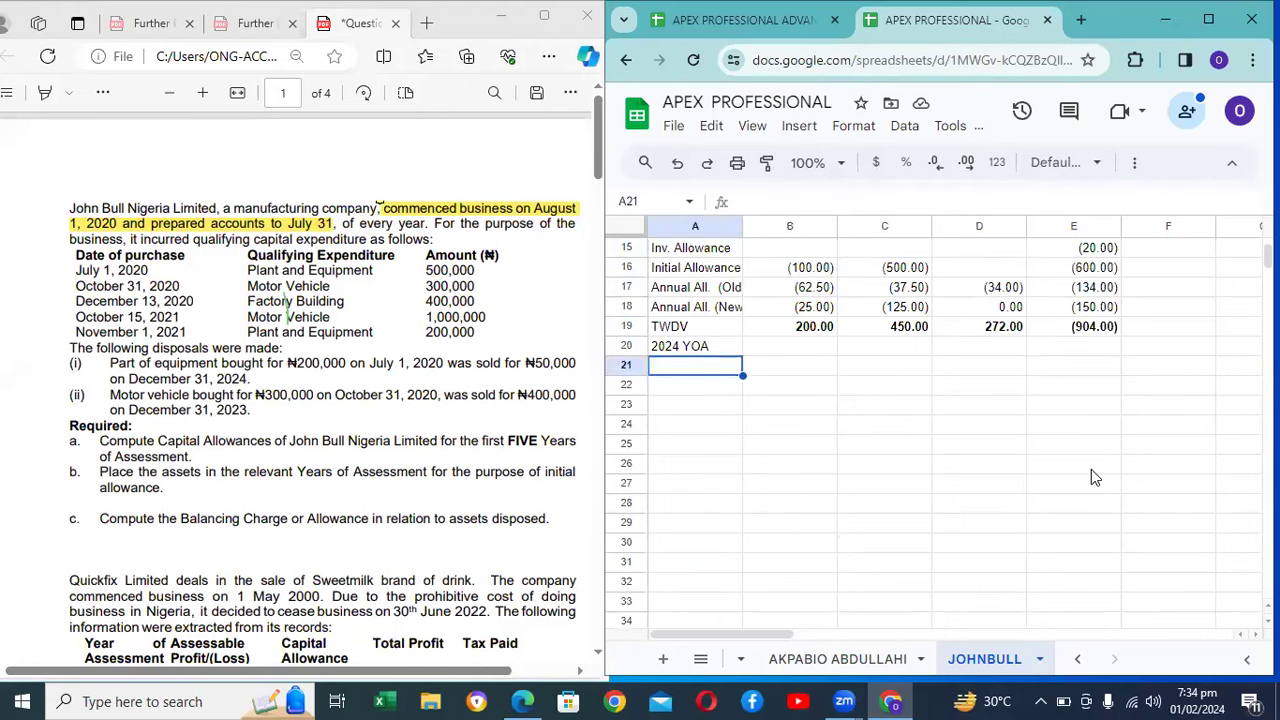
type("Annual Allow")
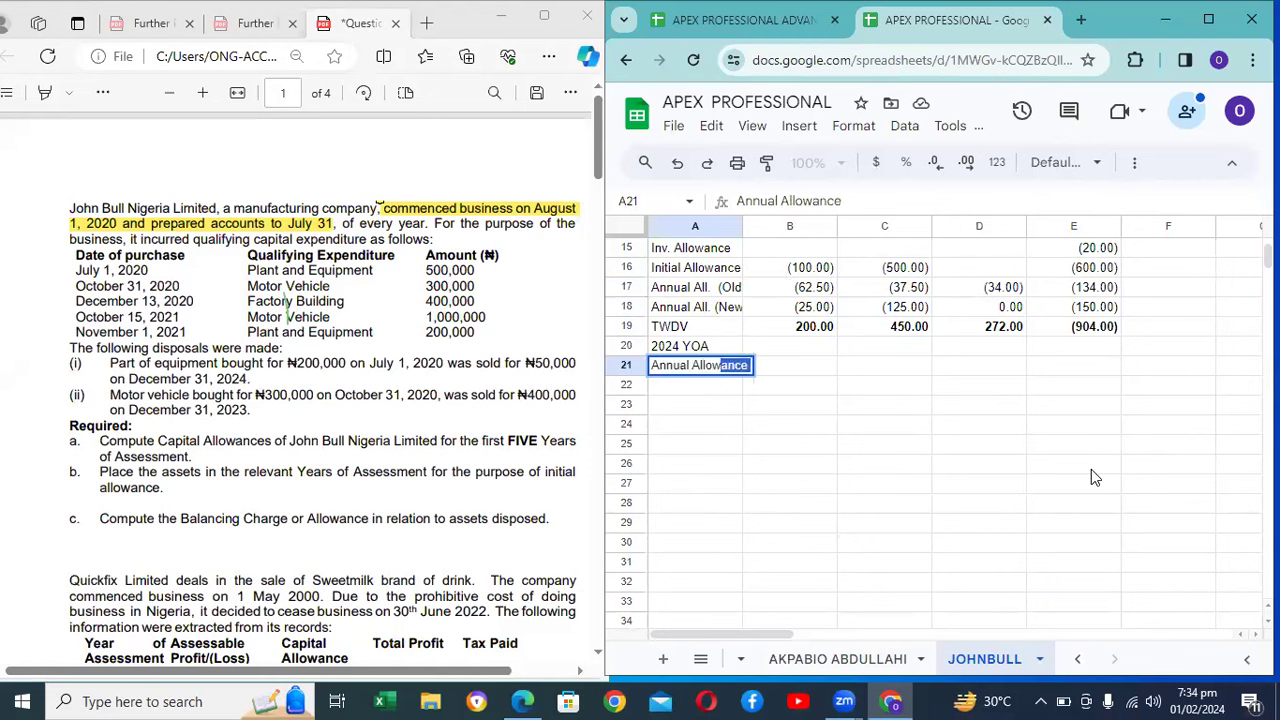
type("ance")
key("Tab")
type("=")
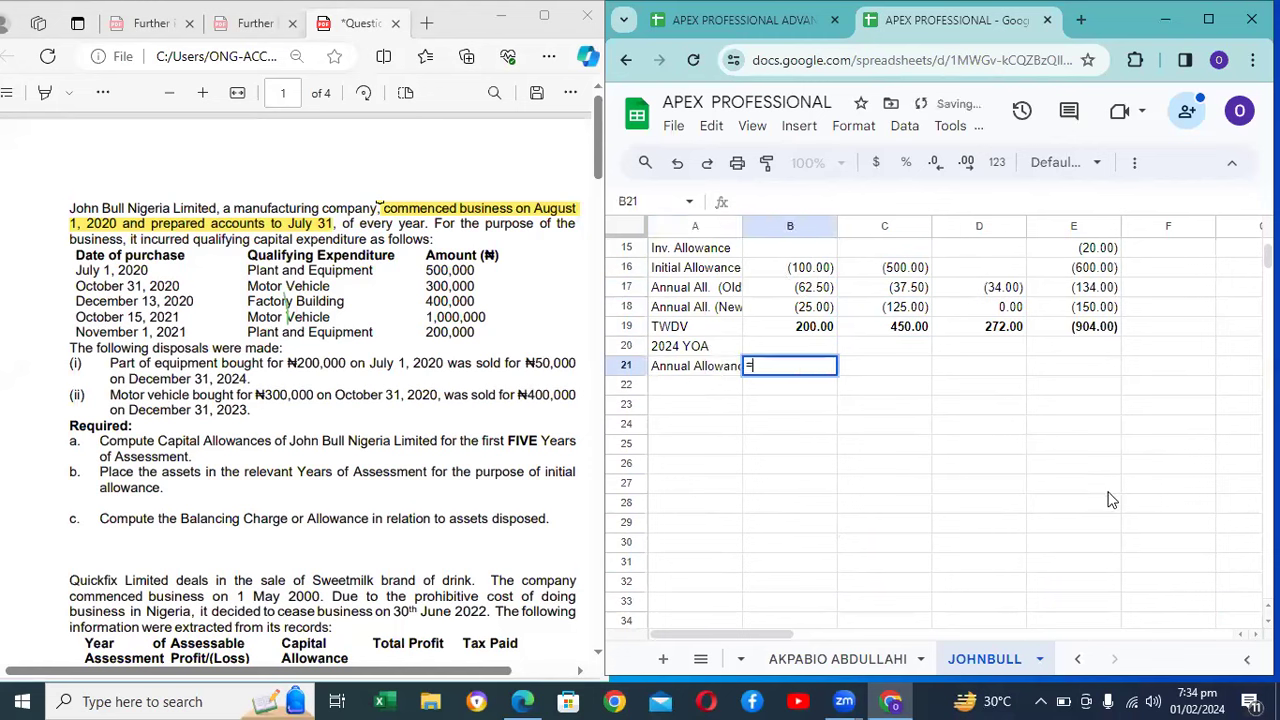
key("Up")
key("Up")
key("Up")
key("Up")
type("-")
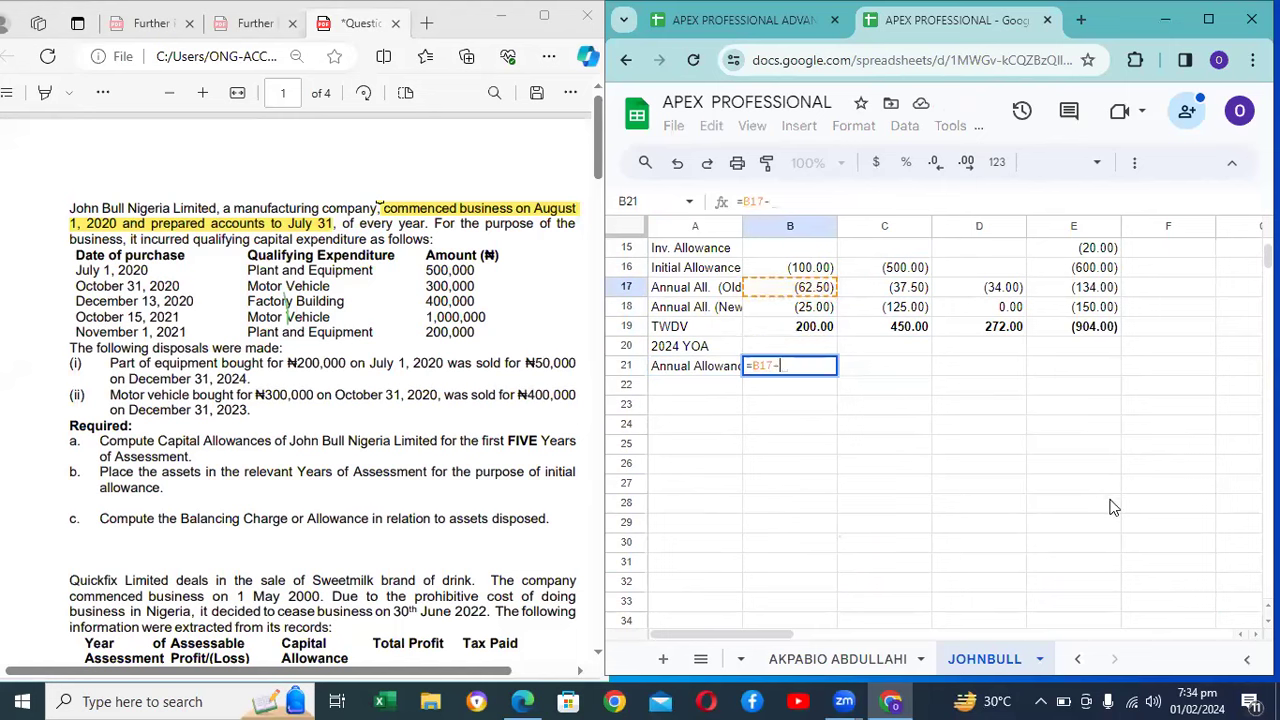
key("Down")
key("Down")
key("Down")
key("Down")
key("Down")
key("Down")
key("Down")
key("Down")
key("Down")
key("Down")
key("Down")
key("Down")
key("Down")
key("Down")
key("Down")
key("Down")
key("Down")
key("Down")
key("Down")
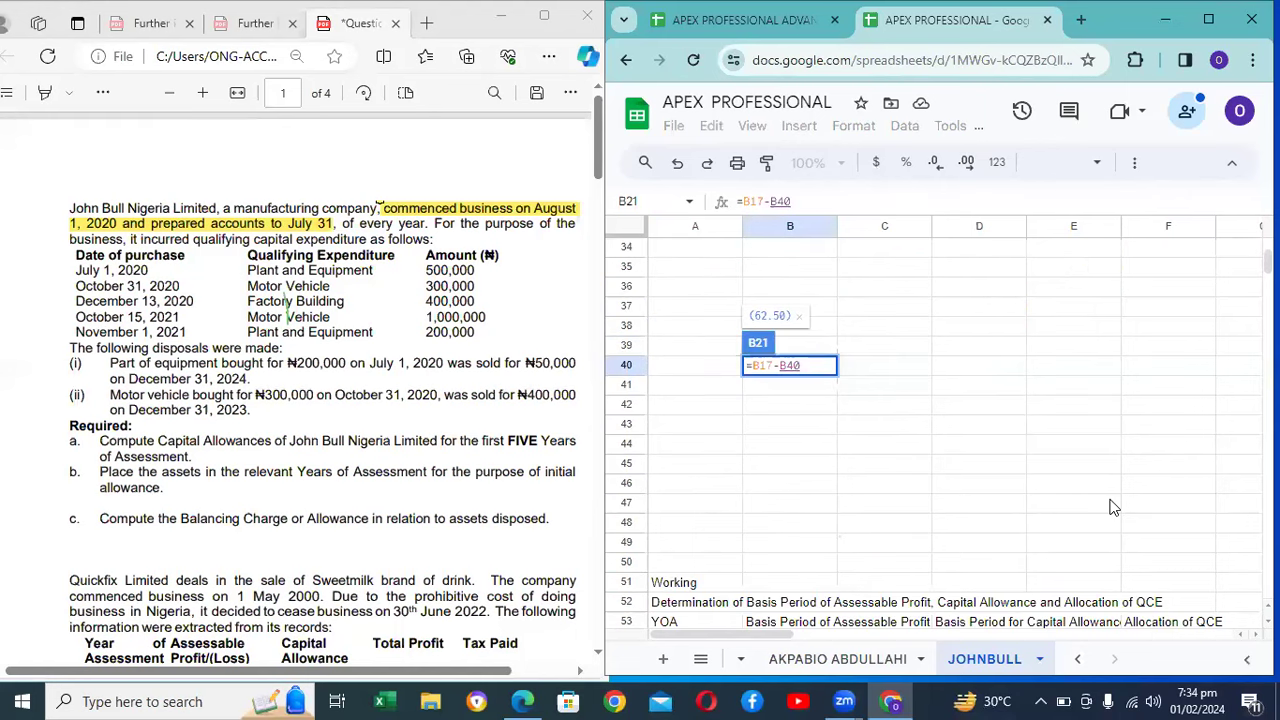
key("BackSpace")
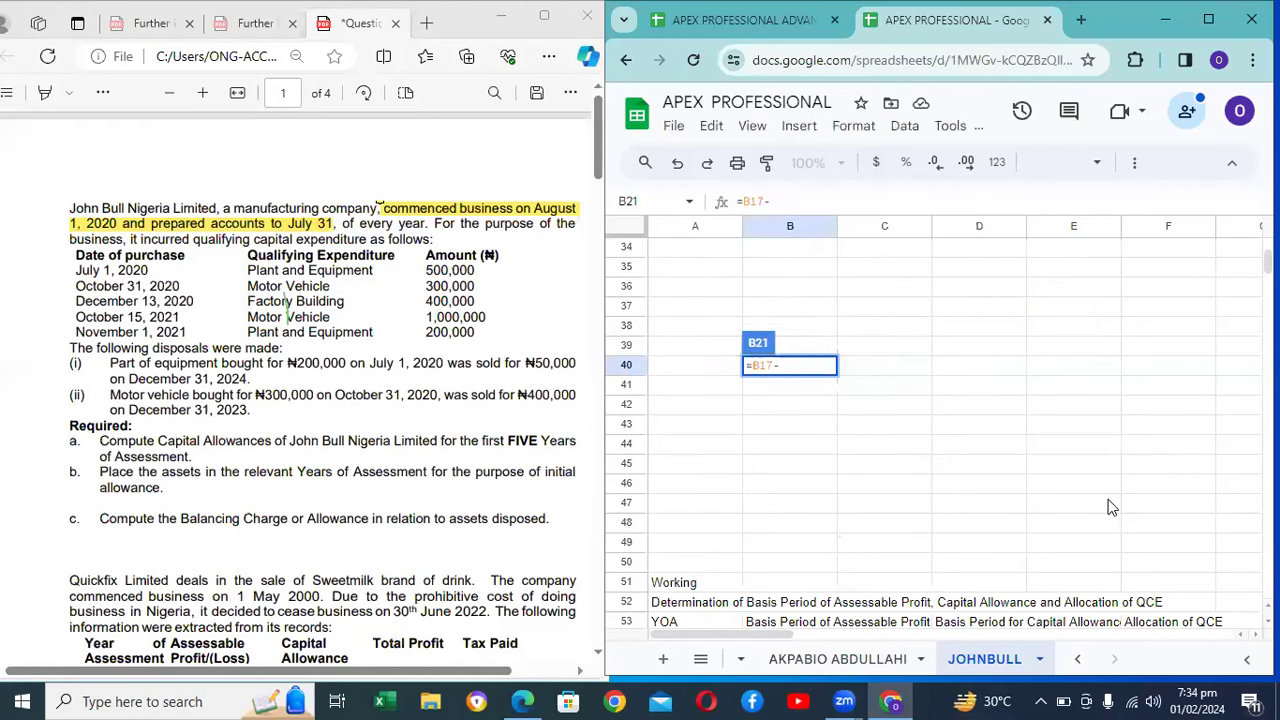
key("BackSpace")
key("BackSpace")
key("BackSpace")
key("BackSpace")
key("BackSpace")
key("Escape")
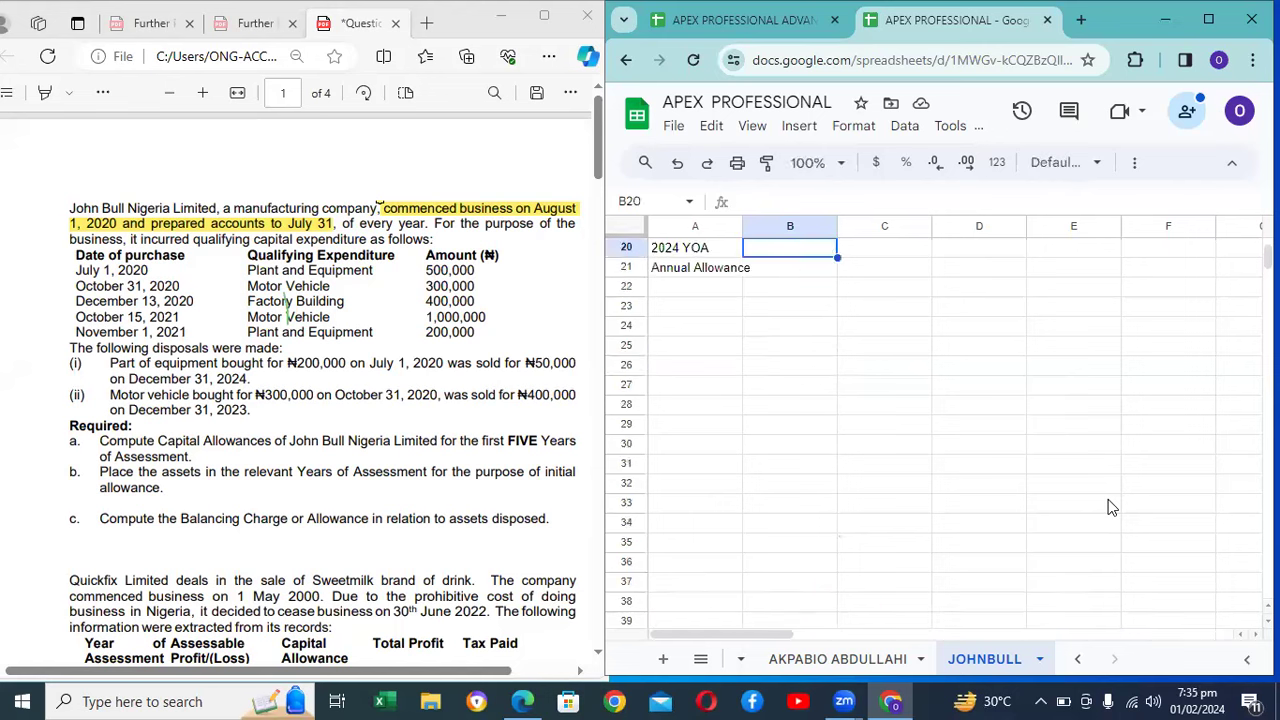
Step: Enter the formula =B17-B18 in B21 for the first asset column's 2024 annual allowance
key("Up")
key("Up")
key("Down")
key("Down")
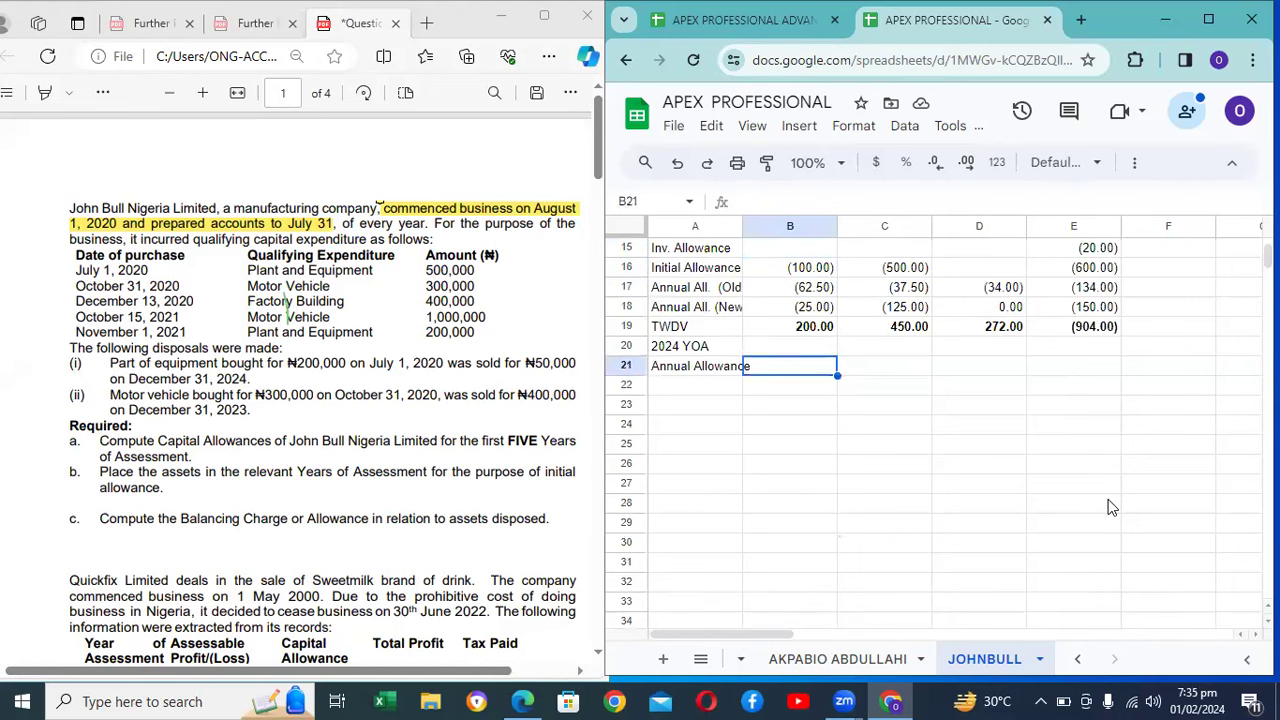
type("=")
key("Up")
key("Up")
key("Up")
key("Up")
key("Up")
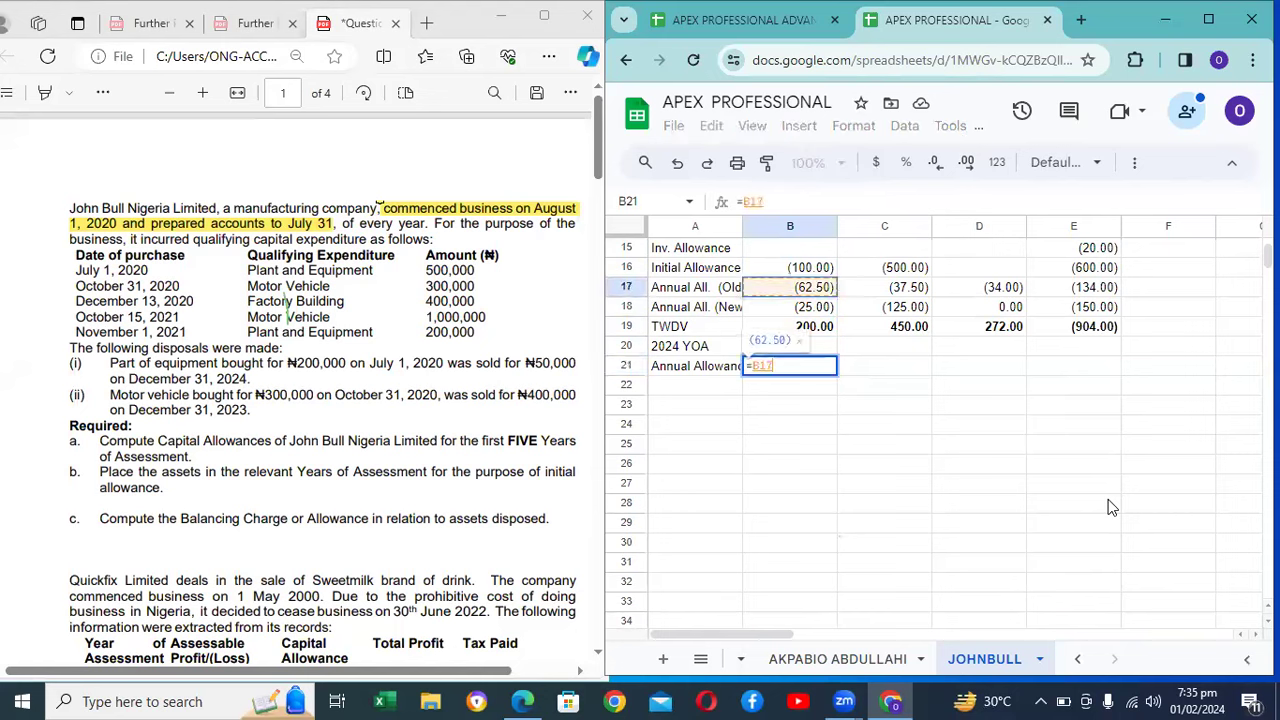
key("Down")
type("-")
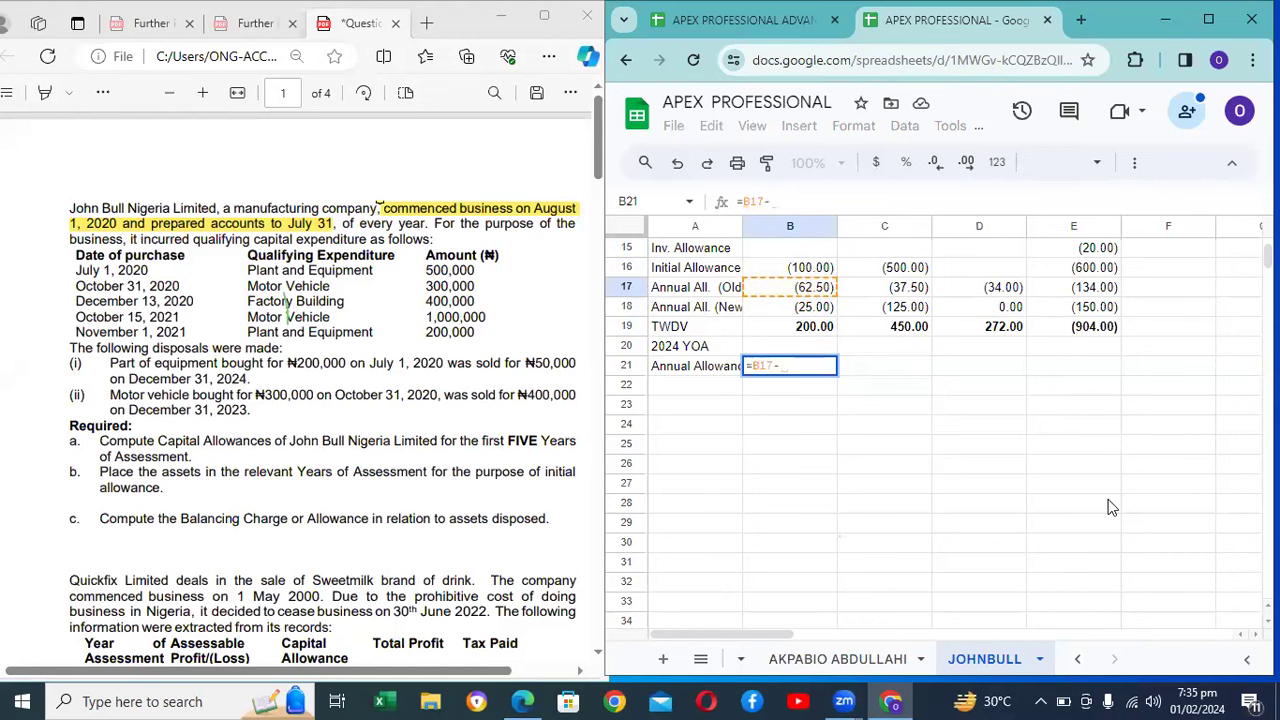
key("Up")
key("Up")
key("Up")
key("Return")
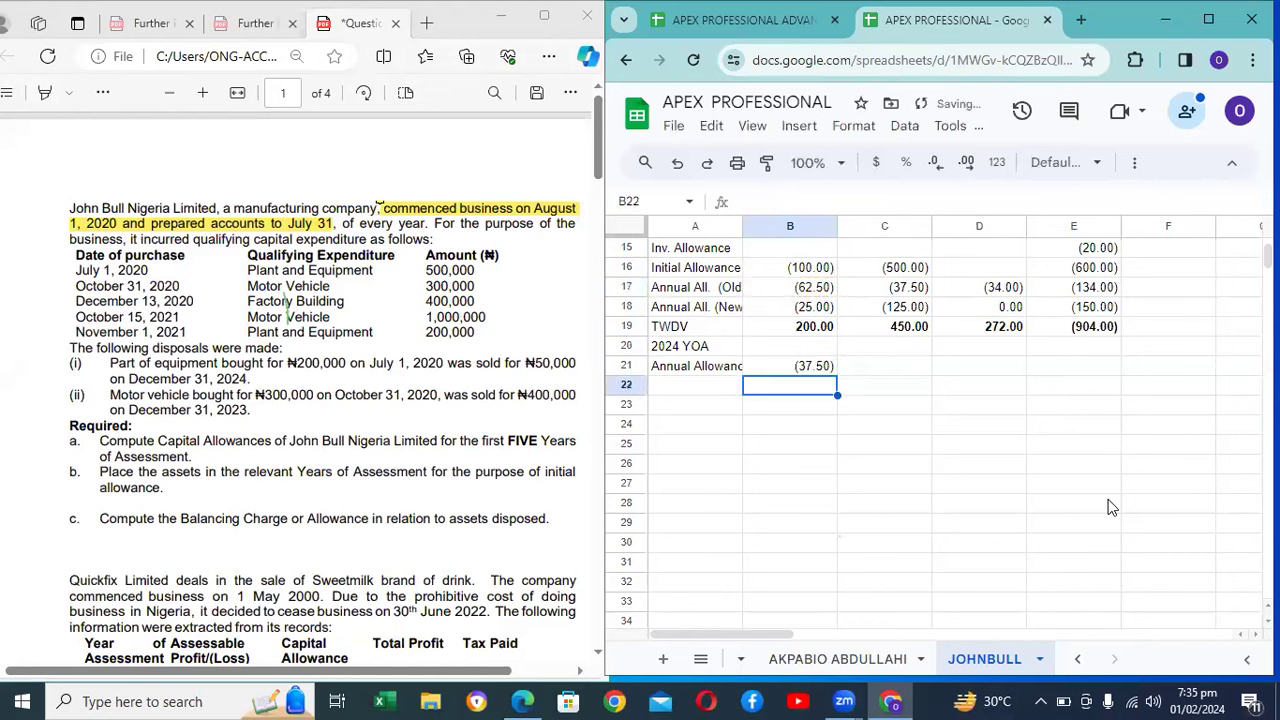
Step: Copy the annual allowance formula from B21 into C21
key("Up")
key("ctrl+c")
key("Right")
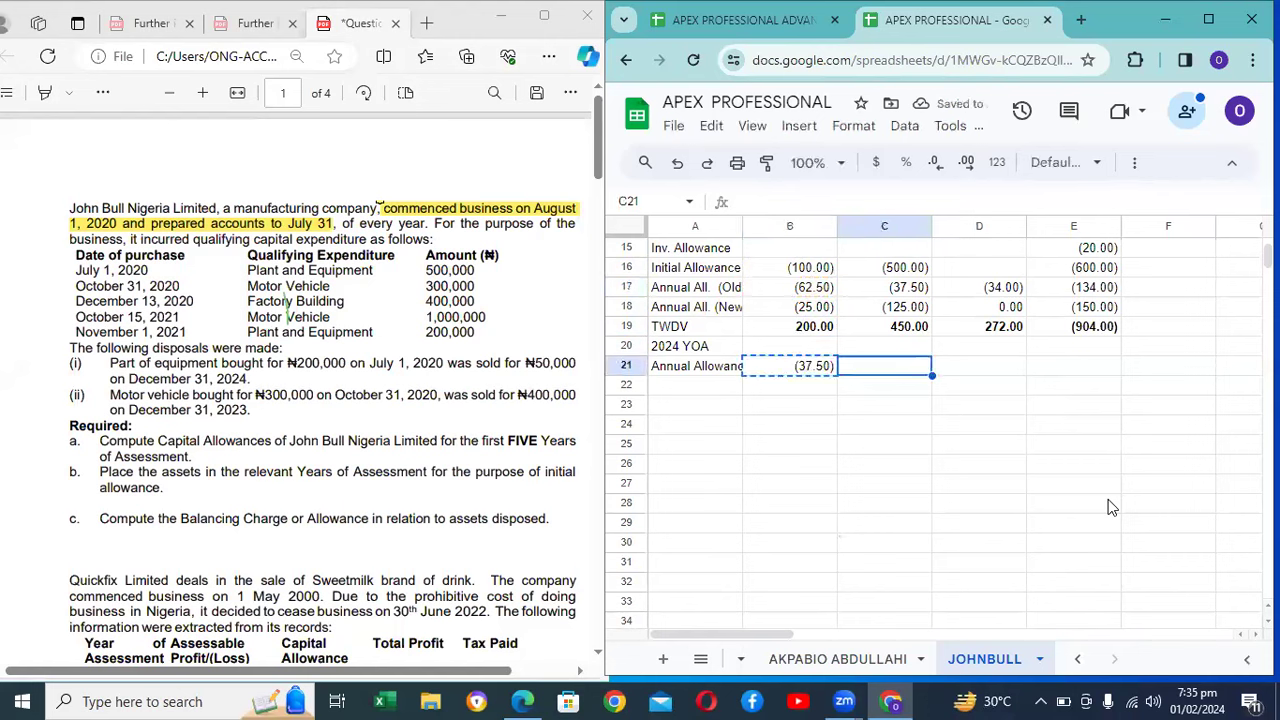
key("ctrl+v")
key("Right")
key("Left")
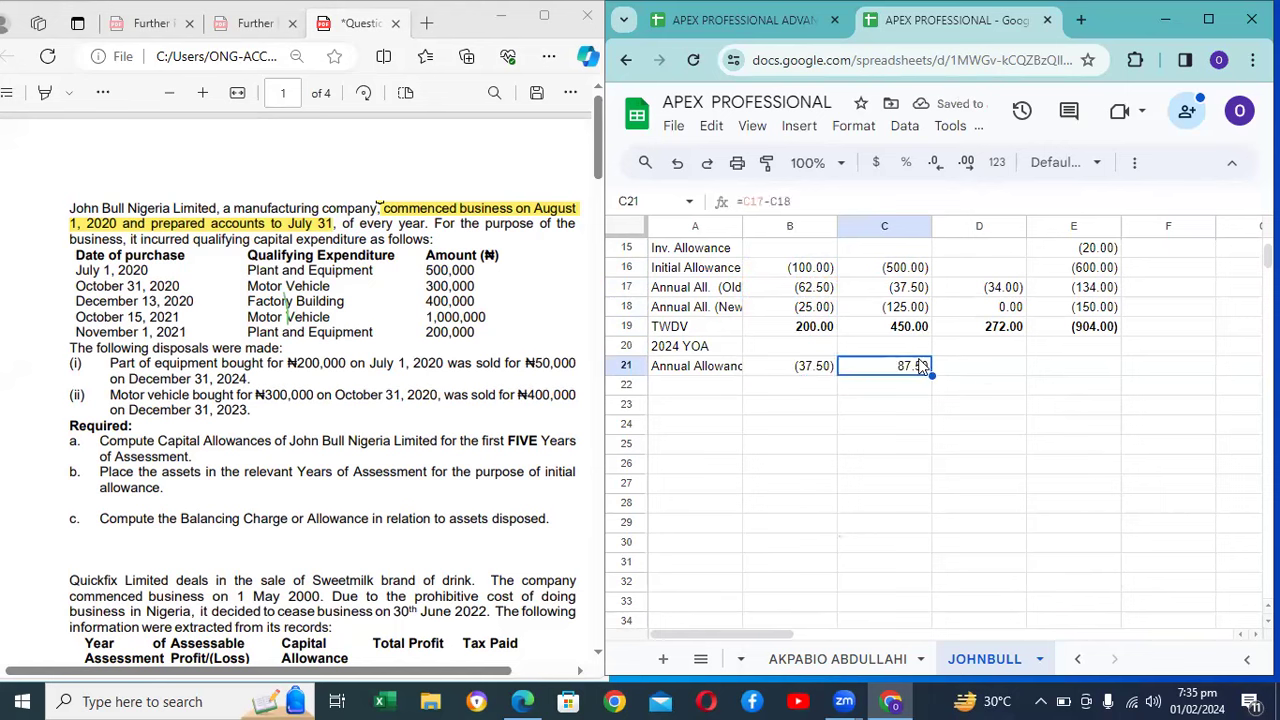
Step: Make the "2024 YOA" heading in A20 bold
left_click(706, 350)
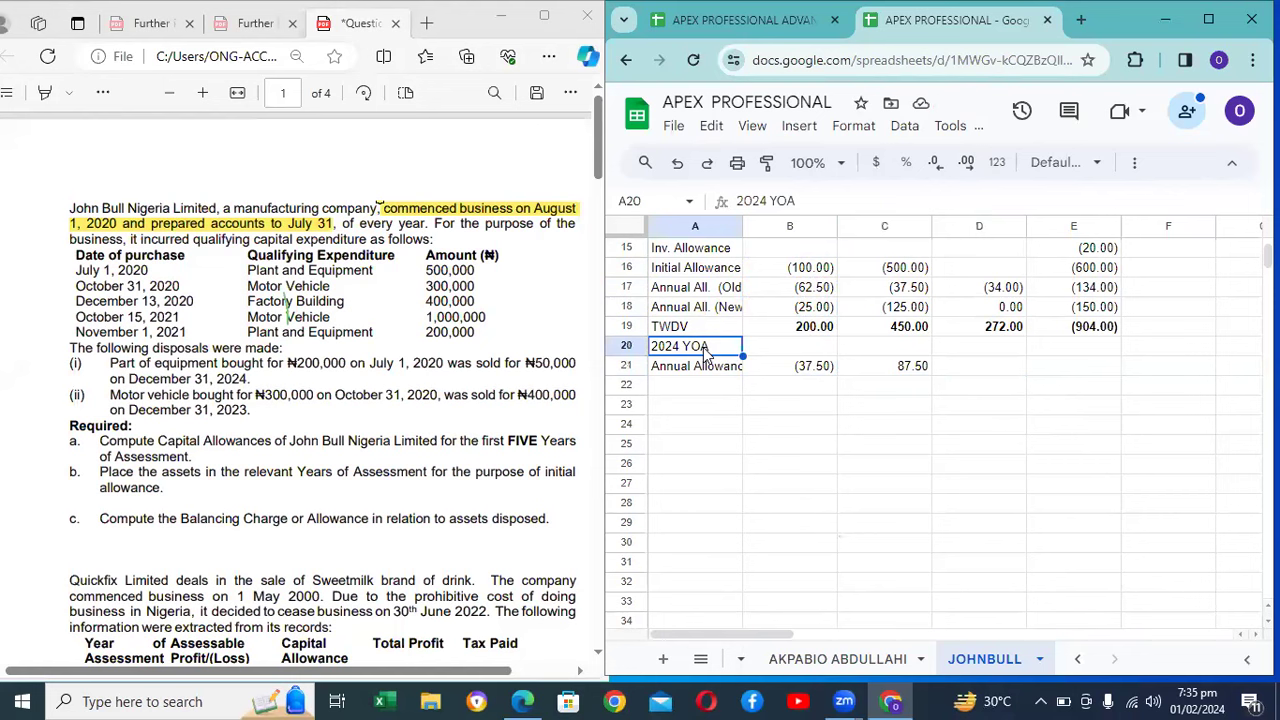
key("ctrl+b")
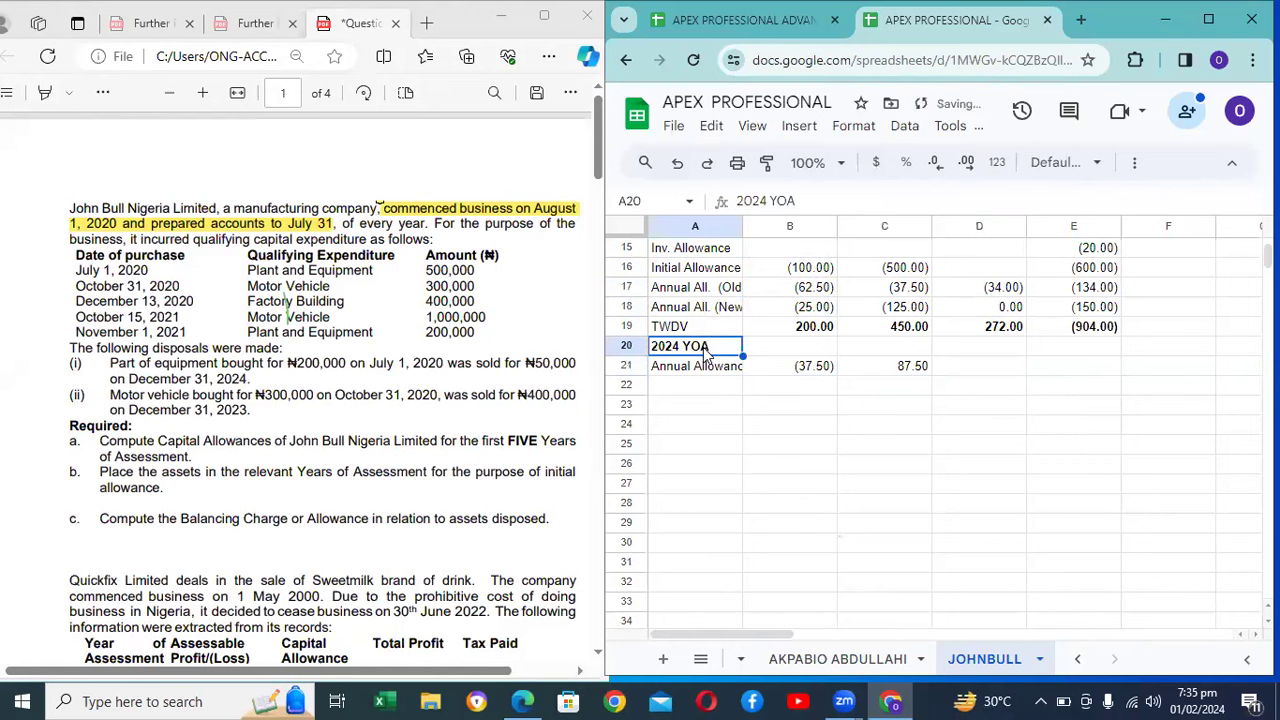
Step: Replace the 2024 annual allowance formula in C21 with =C17+C18
left_click(922, 372)
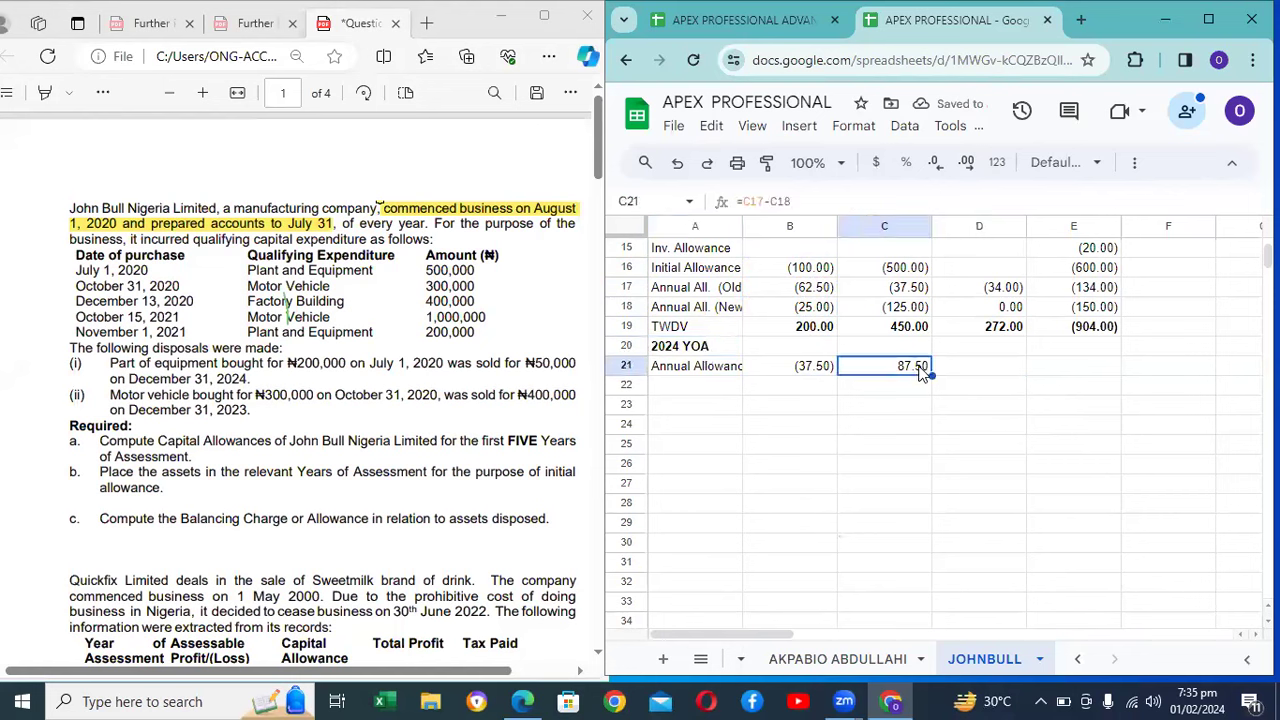
key("Delete")
type("=")
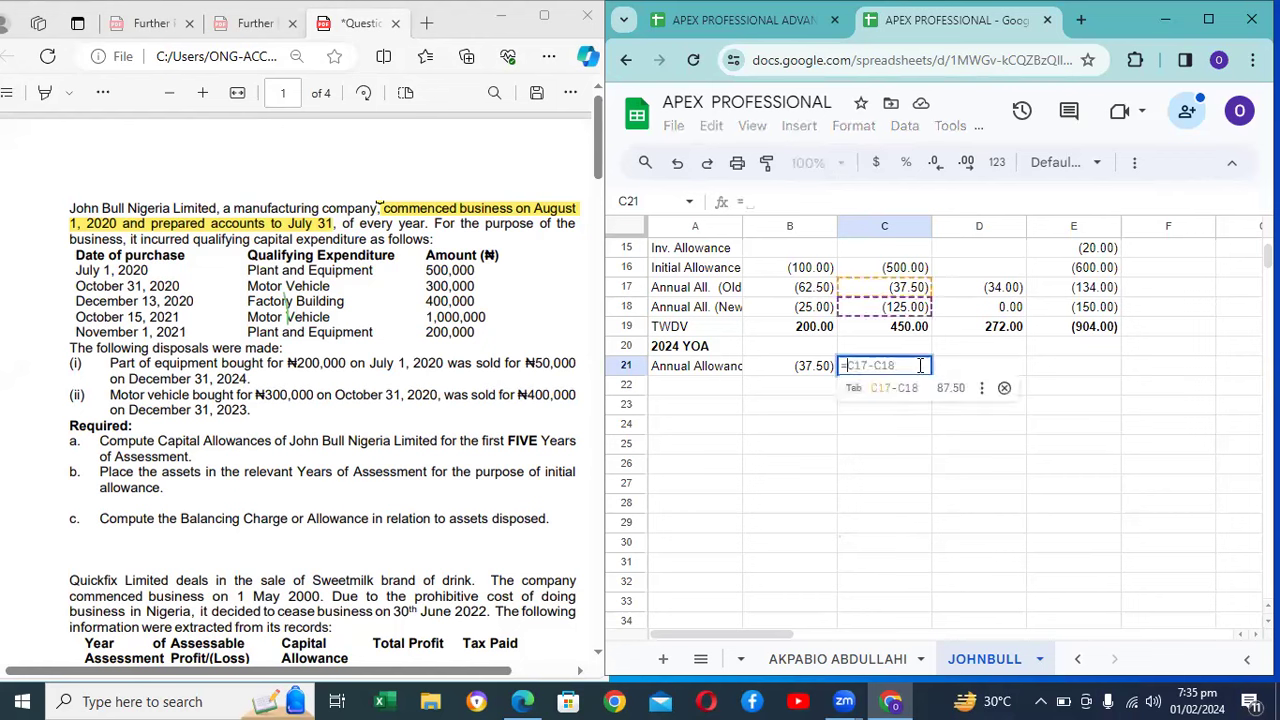
key("Tab")
key("Up")
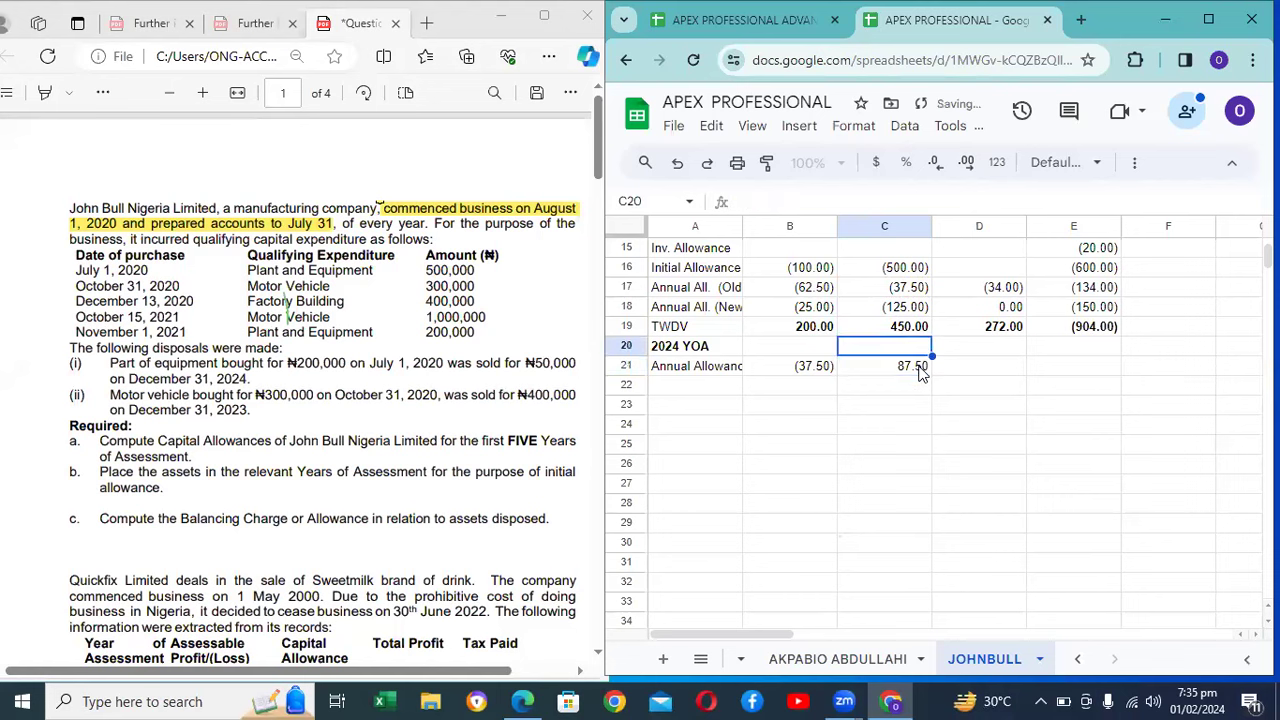
left_click(921, 368)
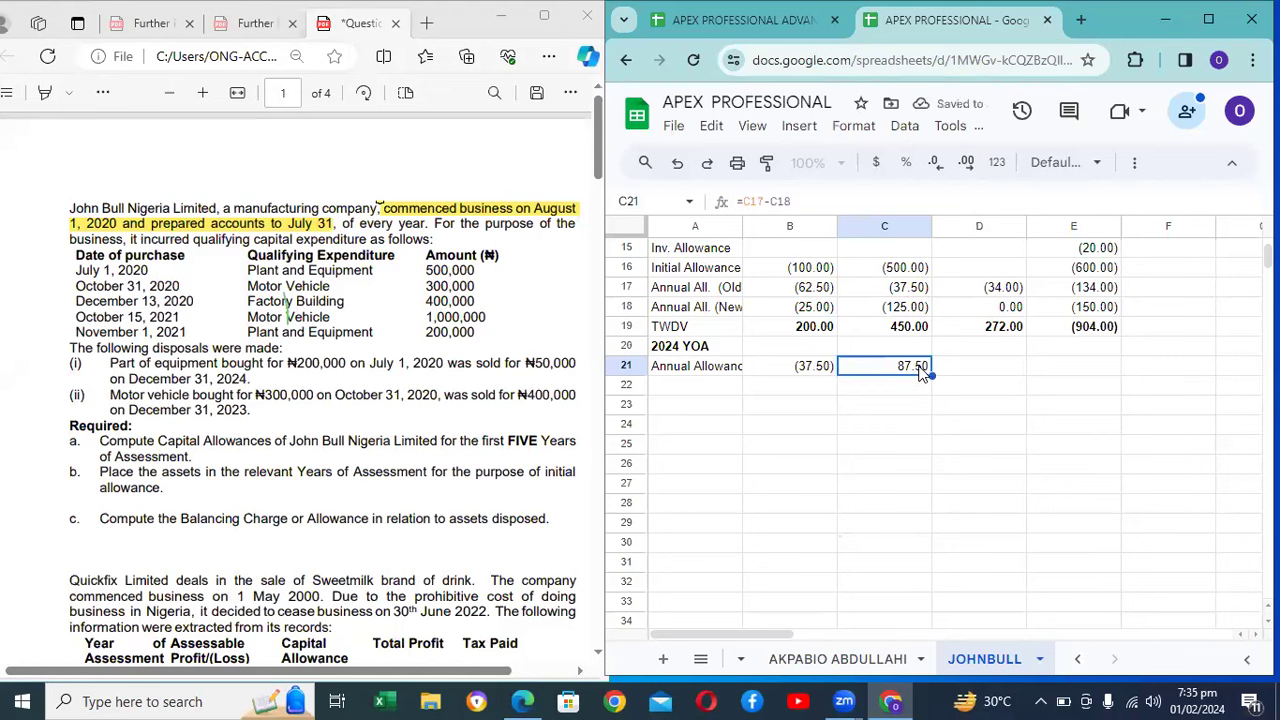
left_click(773, 200)
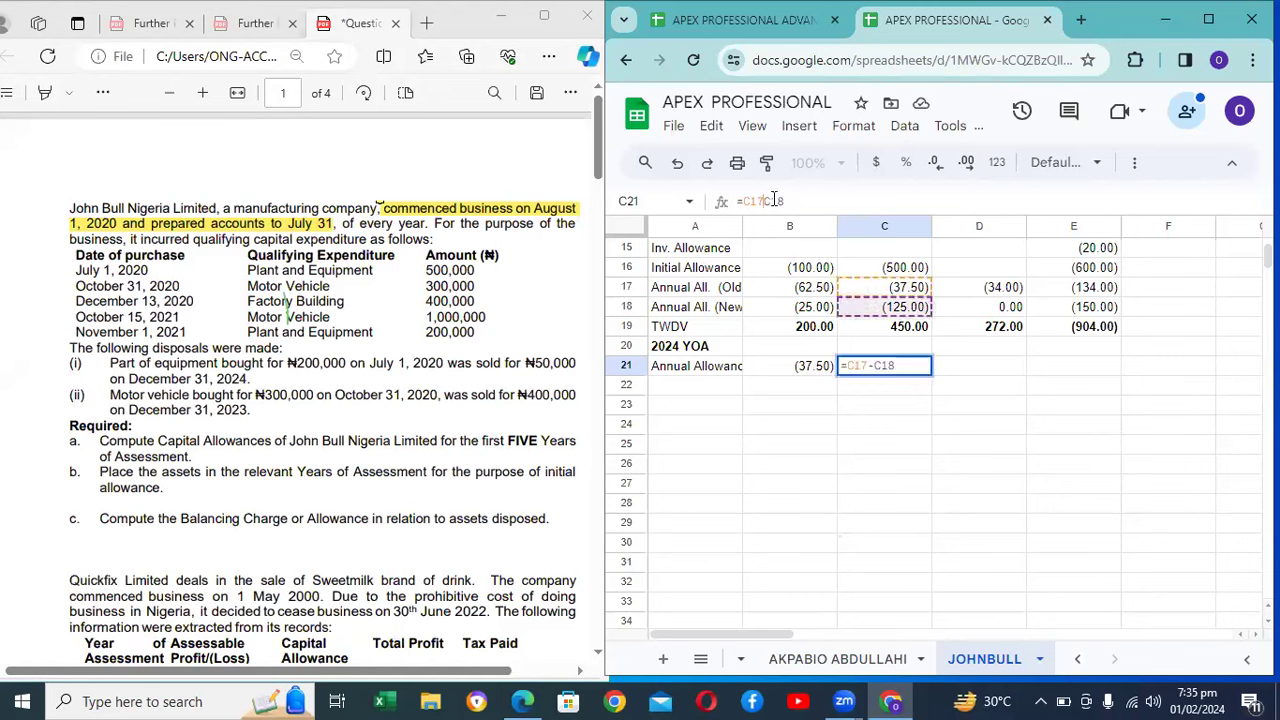
key("Return")
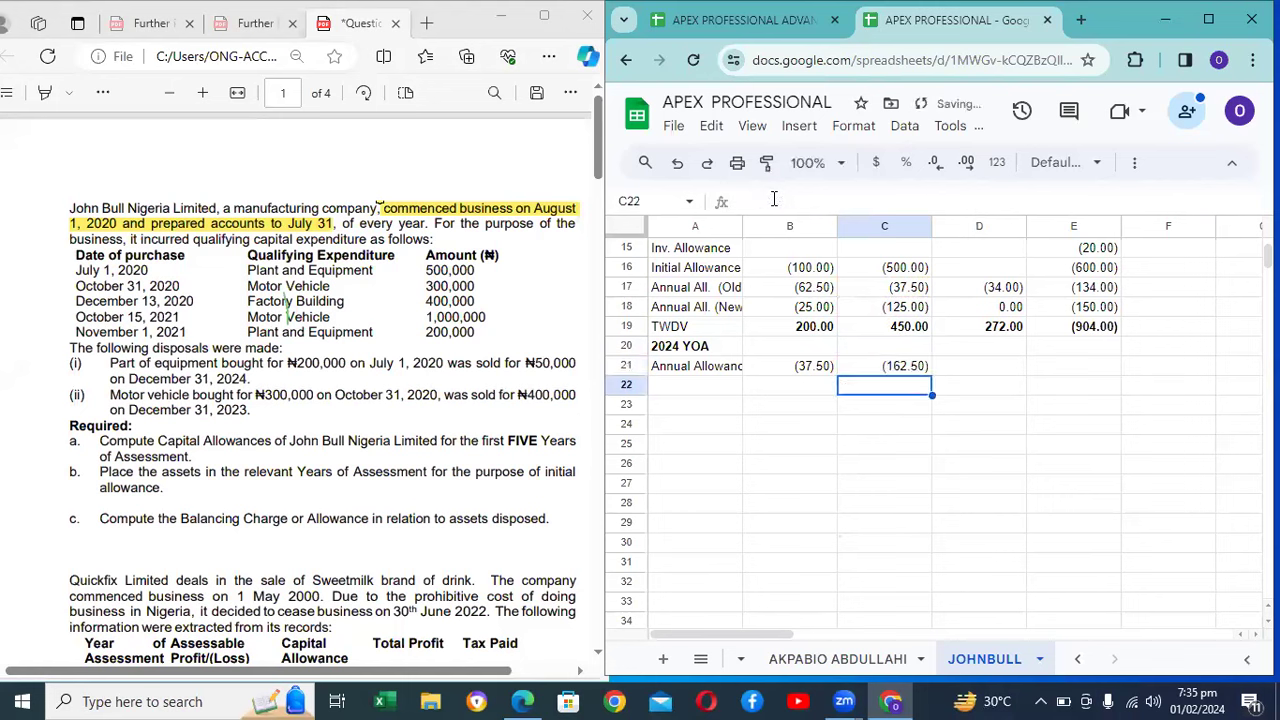
Step: Copy the annual allowance formula from C21 into D21 for factory building
key("Right")
key("Up")
key("Left")
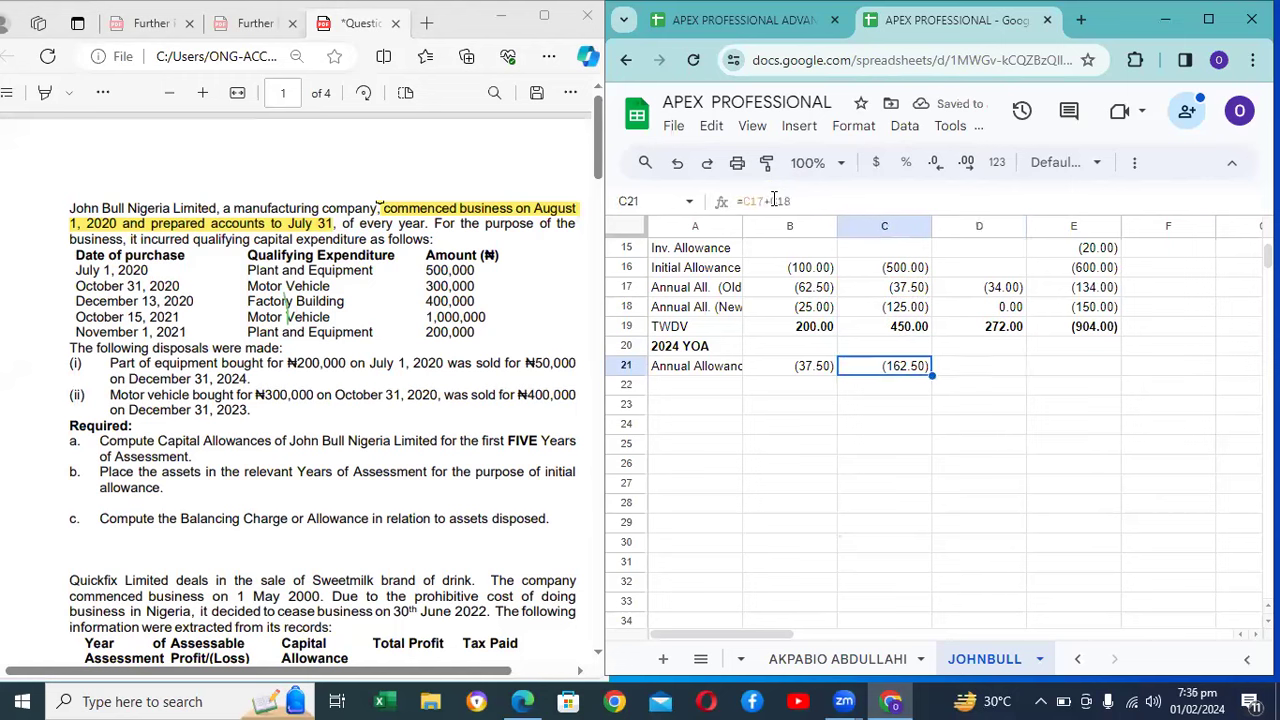
key("ctrl+c")
key("Right")
key("ctrl+v")
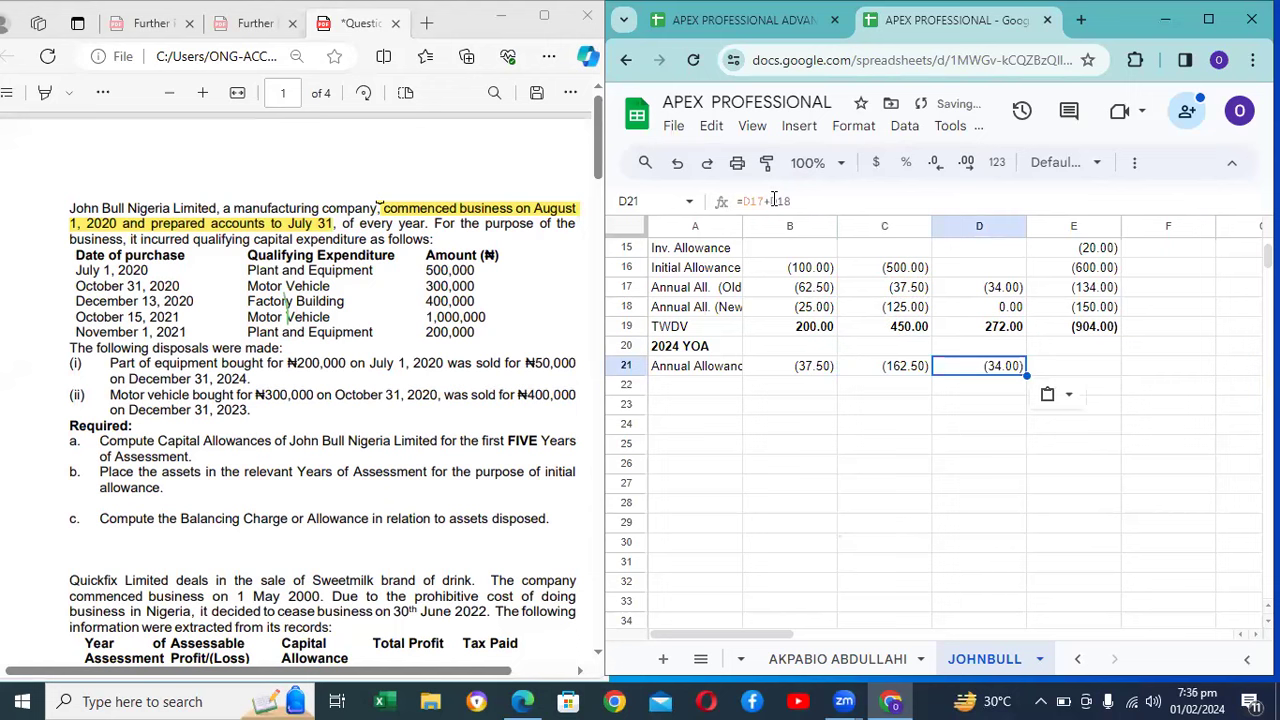
Step: Copy the row total formula from E18 into E21 to total the 2024 annual allowance
key("Down")
key("Down")
key("Down")
key("Down")
key("Up")
key("Up")
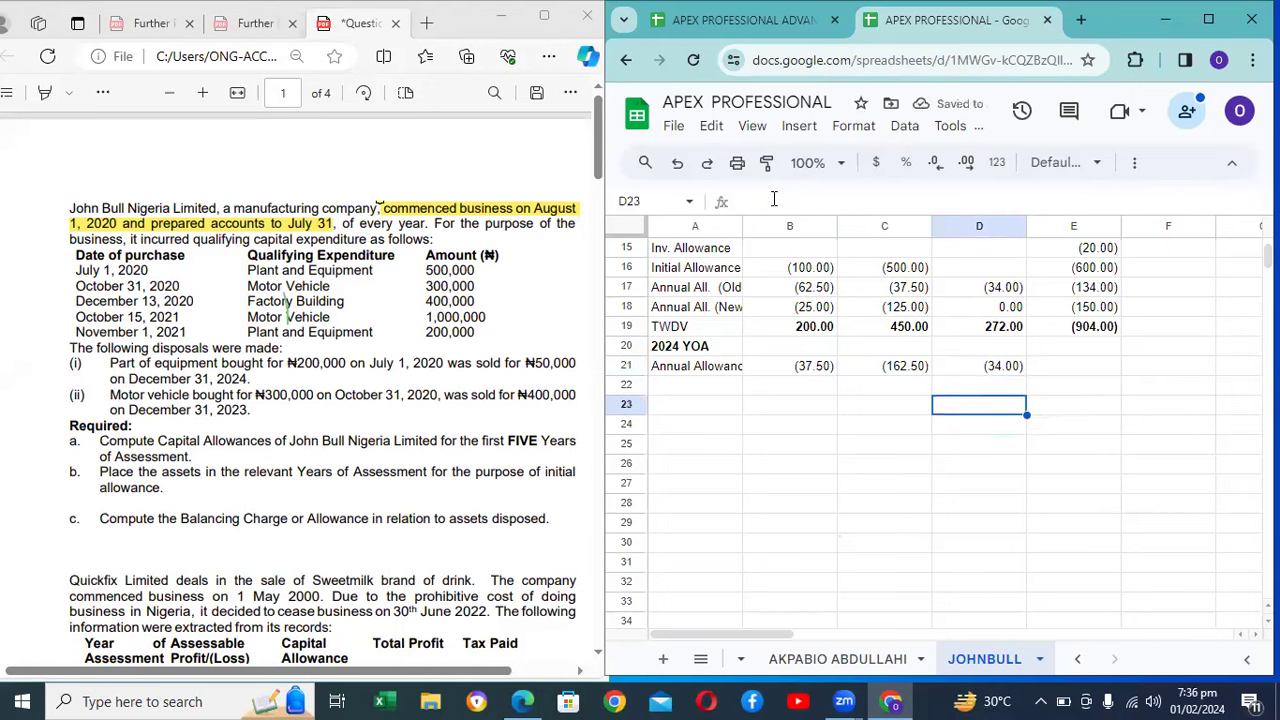
key("Up")
key("Up")
key("Up")
key("Up")
key("Up")
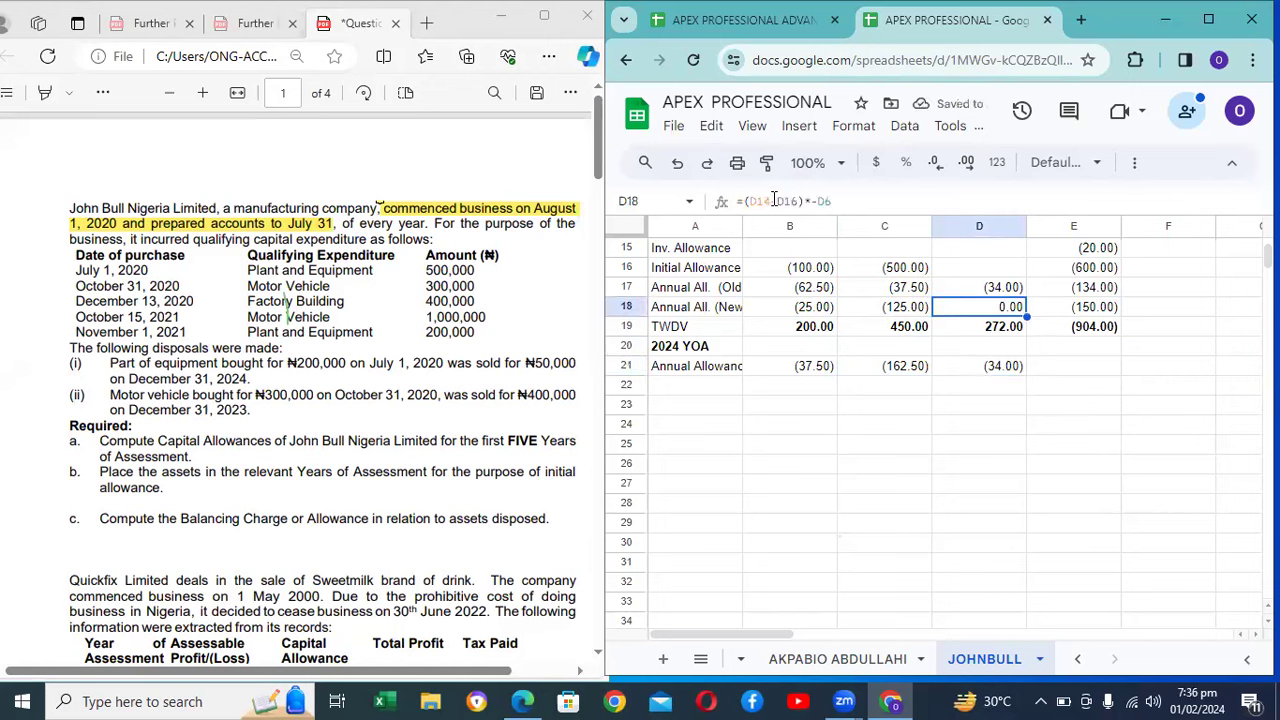
key("Right")
key("ctrl+c")
key("Down")
key("Down")
key("Down")
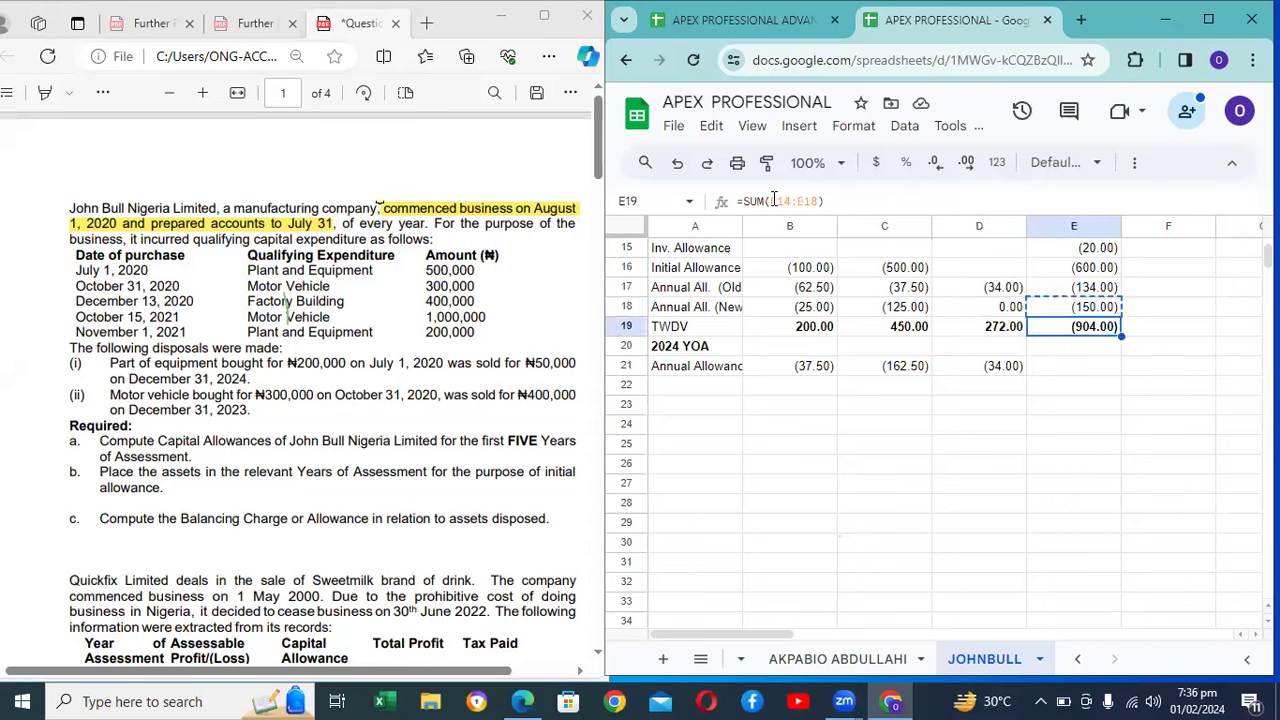
key("ctrl+v")
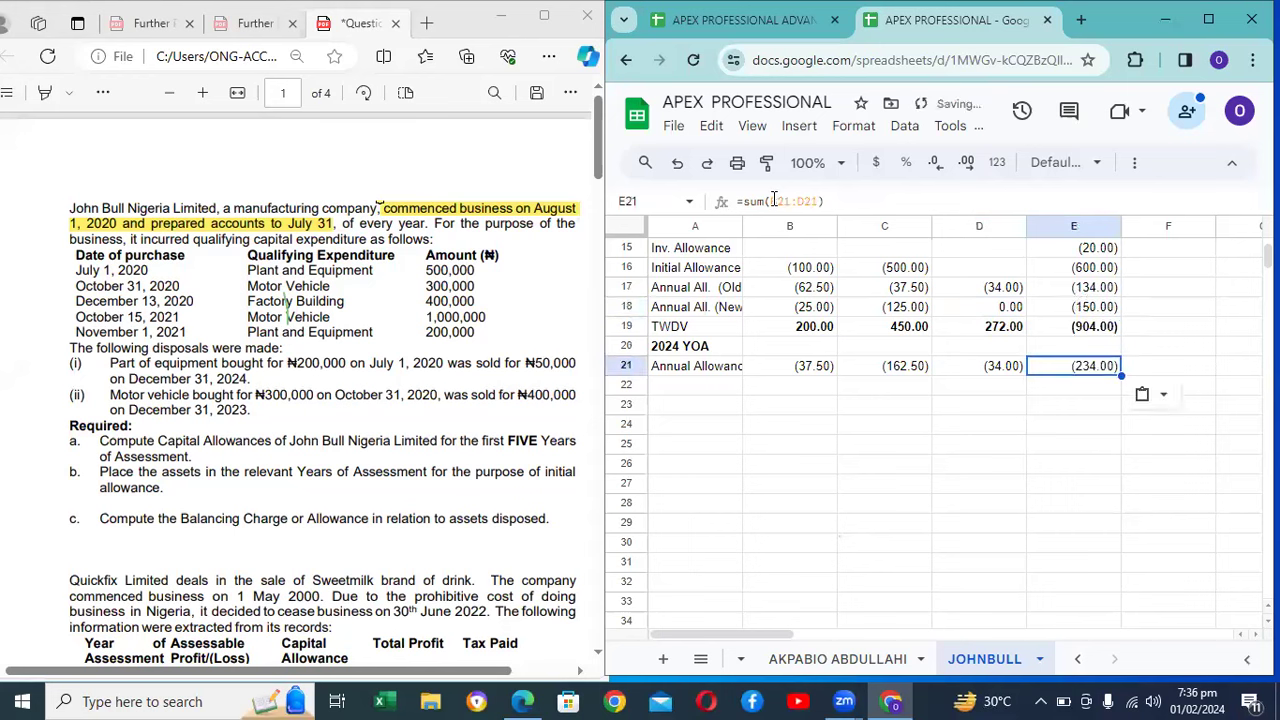
Step: Enter the label "TWDV" in A22 below the 2024 annual allowance row
key("Down")
key("Left")
key("Left")
key("Left")
key("Left")
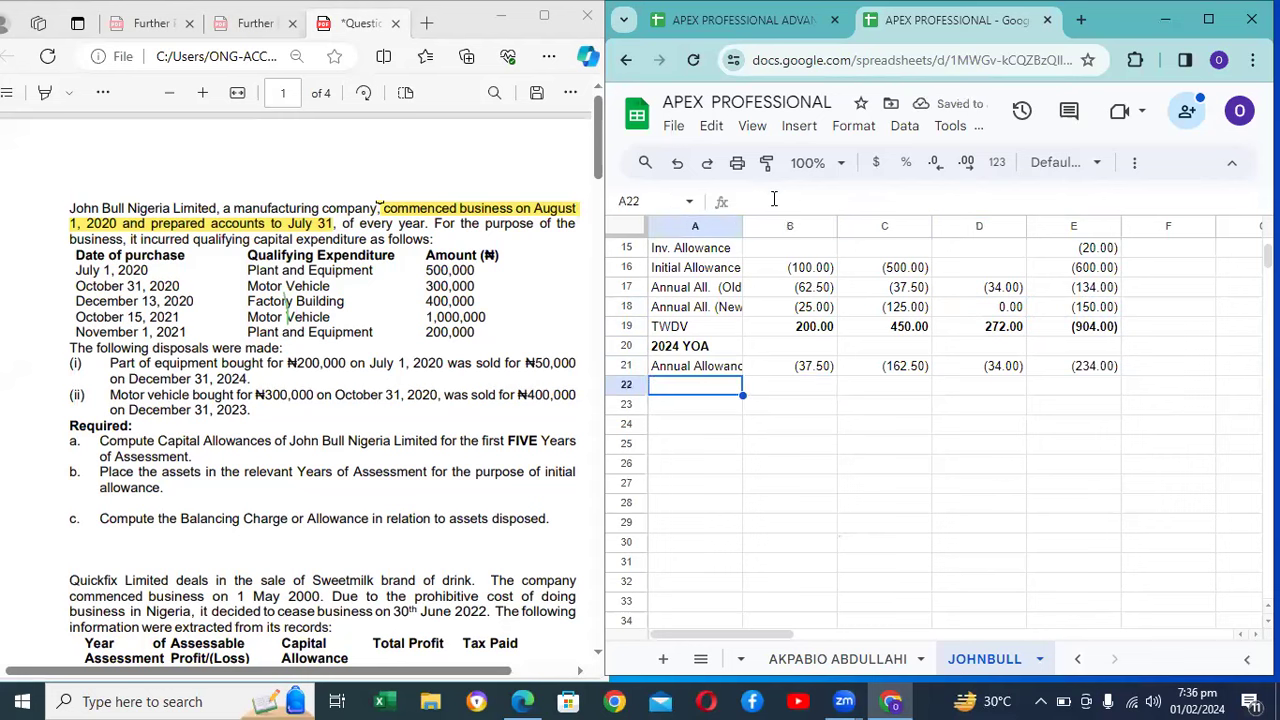
type("TWDV")
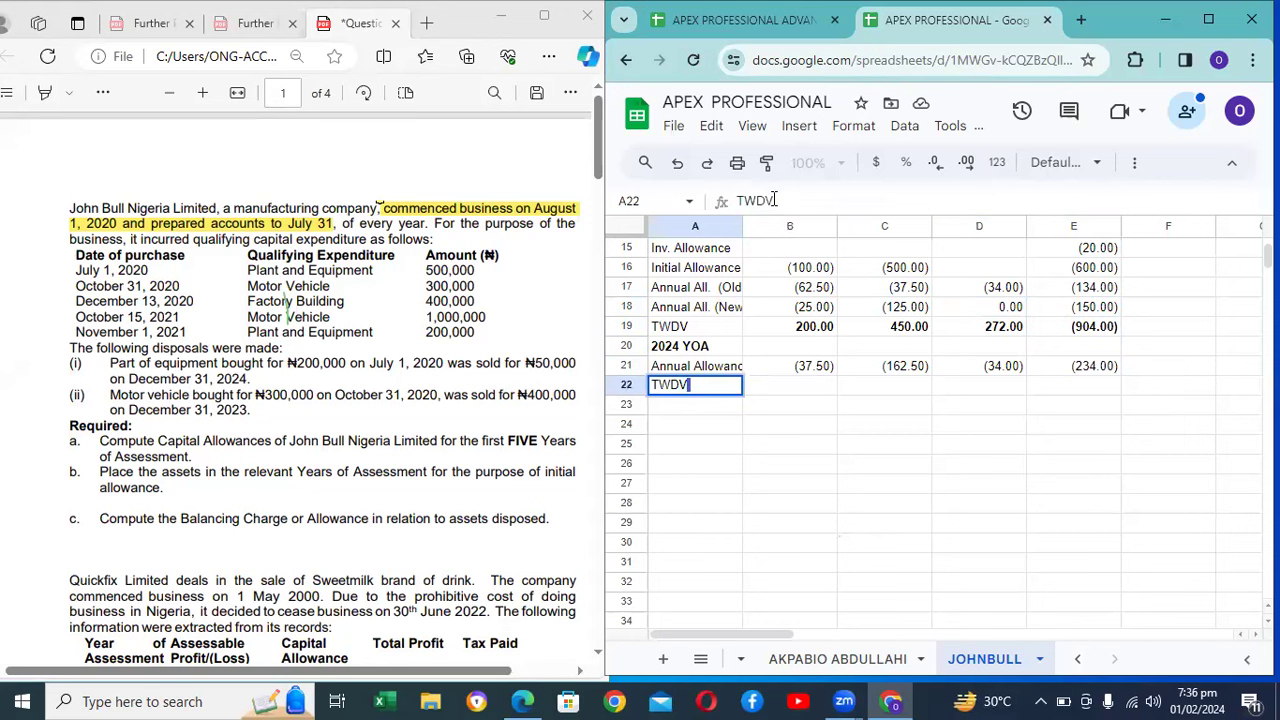
key("Return")
Step: Replace the 2024 annual allowance formula for plant and equipment in B21 with =B17+B18
key("Up")
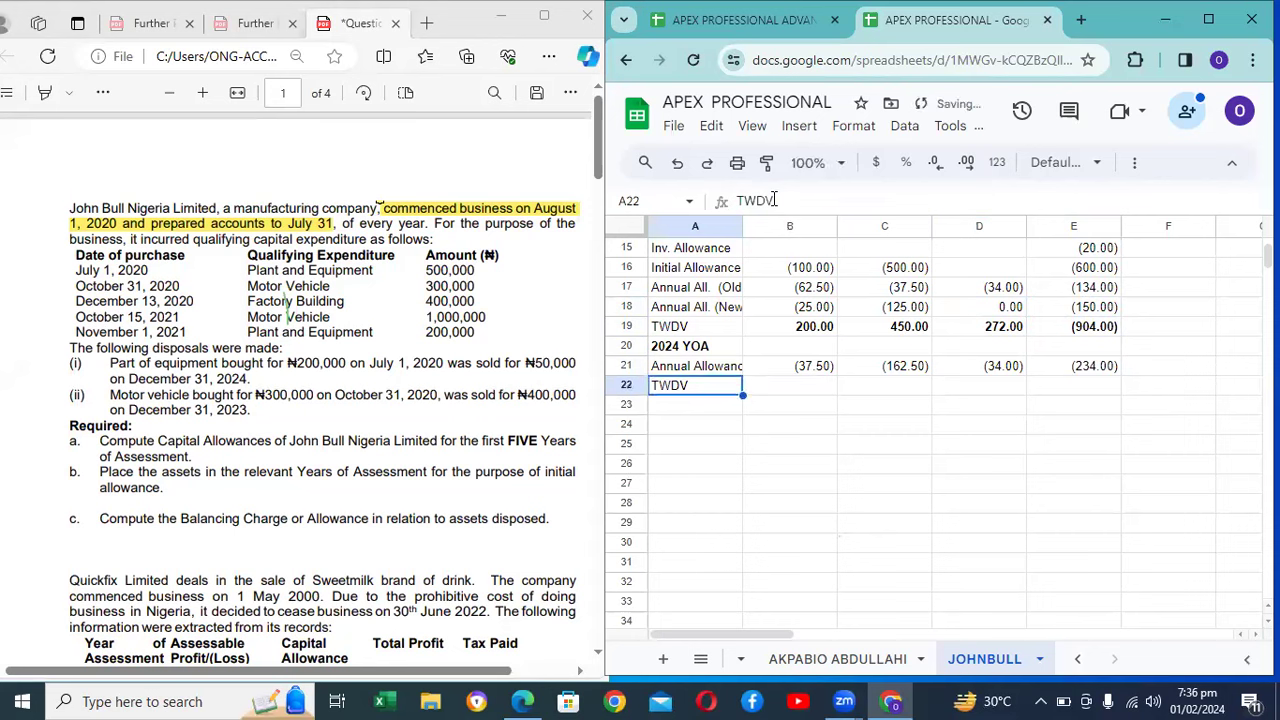
key("Up")
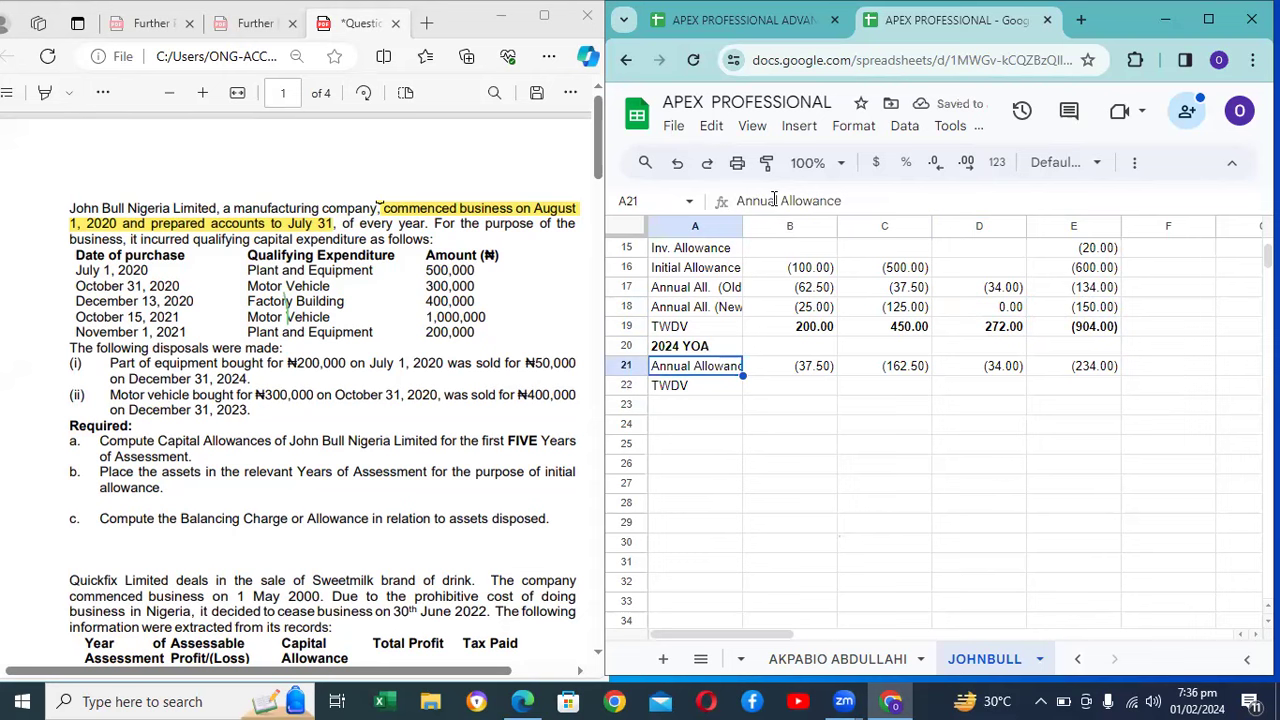
key("Right")
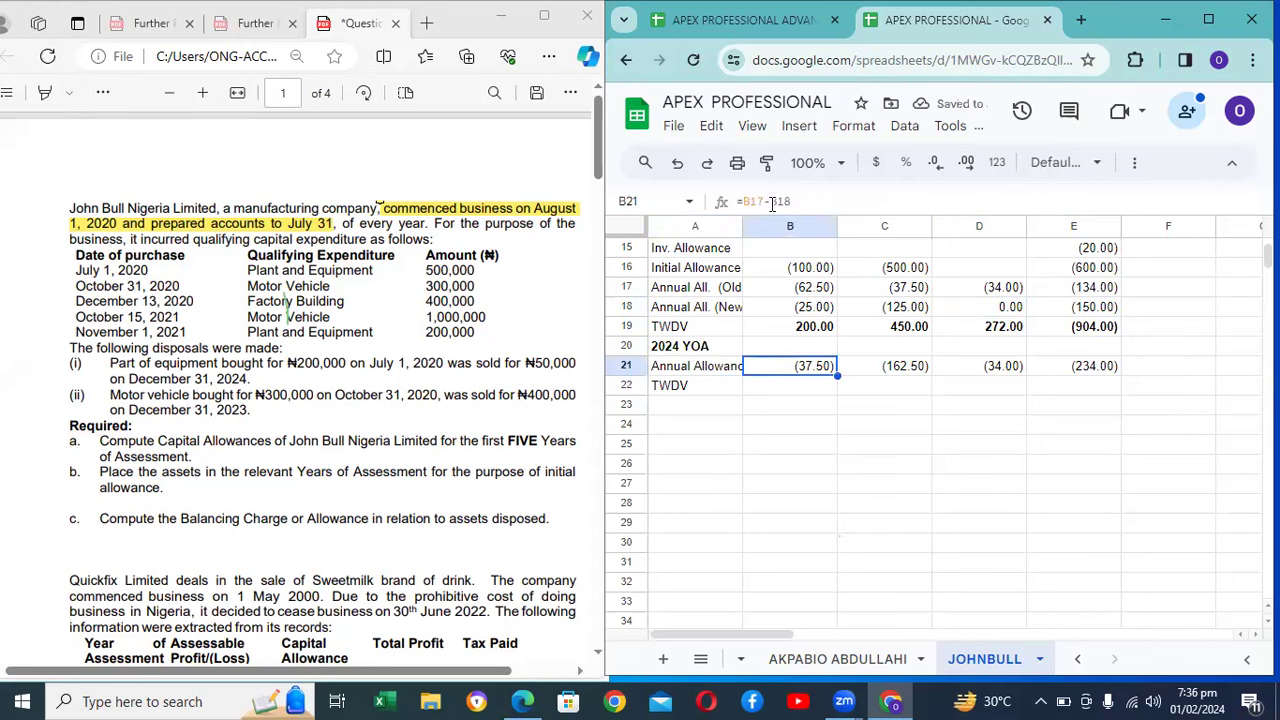
left_click(770, 201)
key("BackSpace")
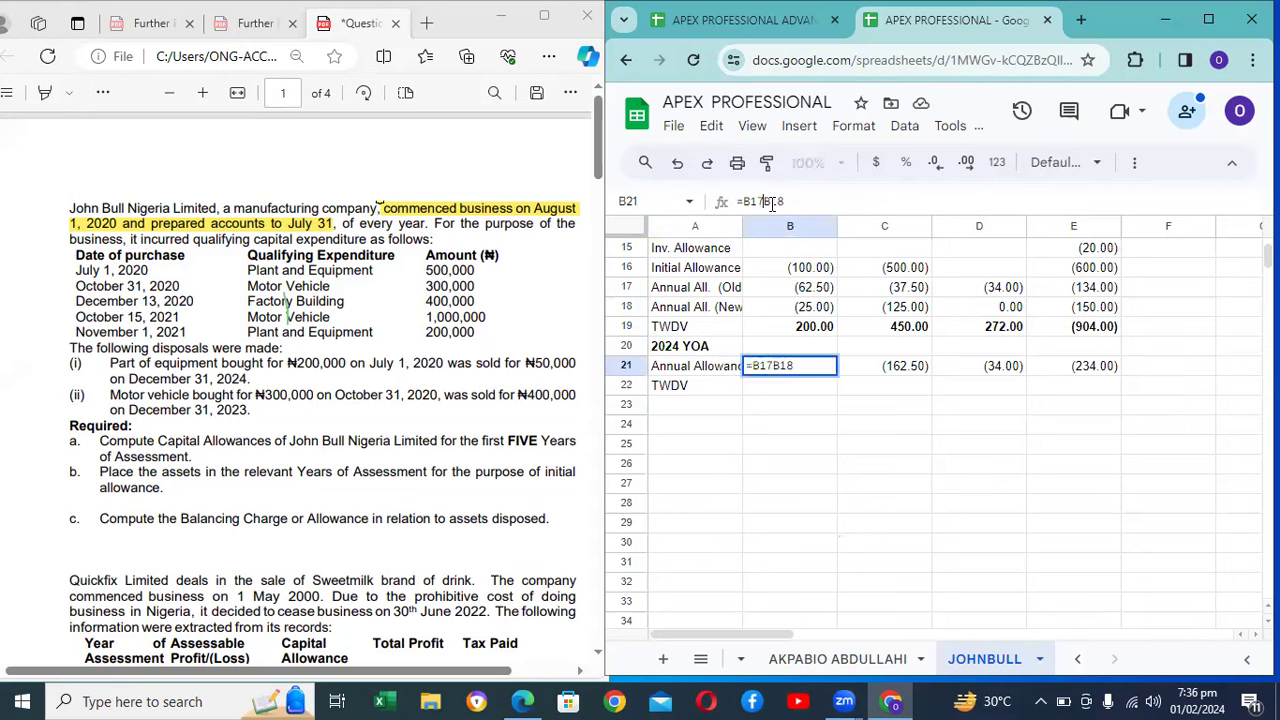
type("+")
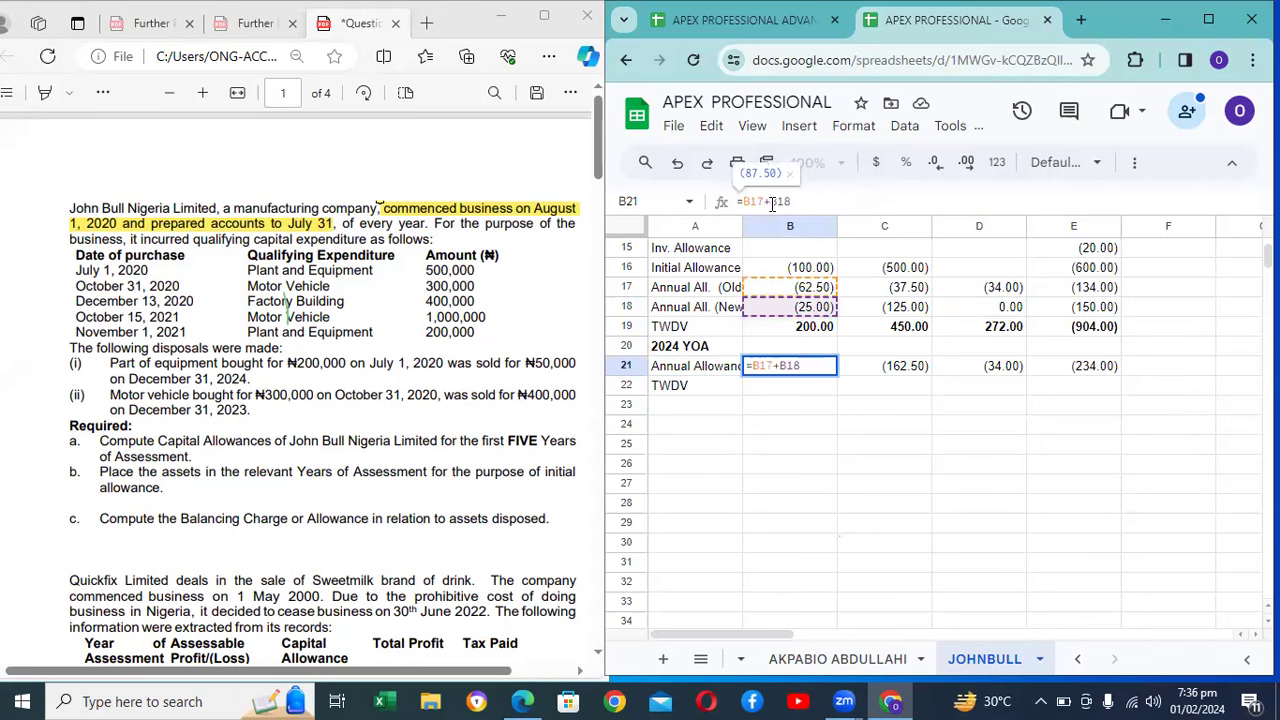
key("Return")
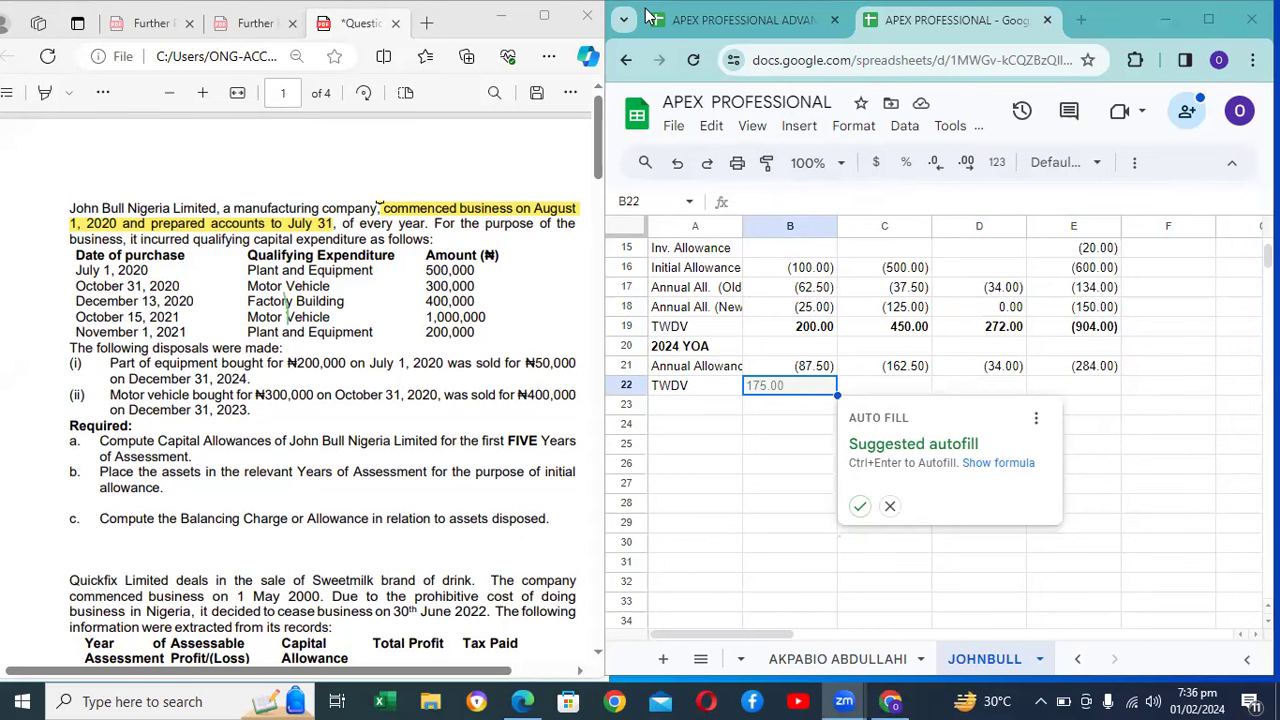
Step: Review the 2023 YOA rows from the 2023 heading in A13 down to the 2024 TWDV row
left_click(729, 346)
key("Up")
key("Up")
key("Up")
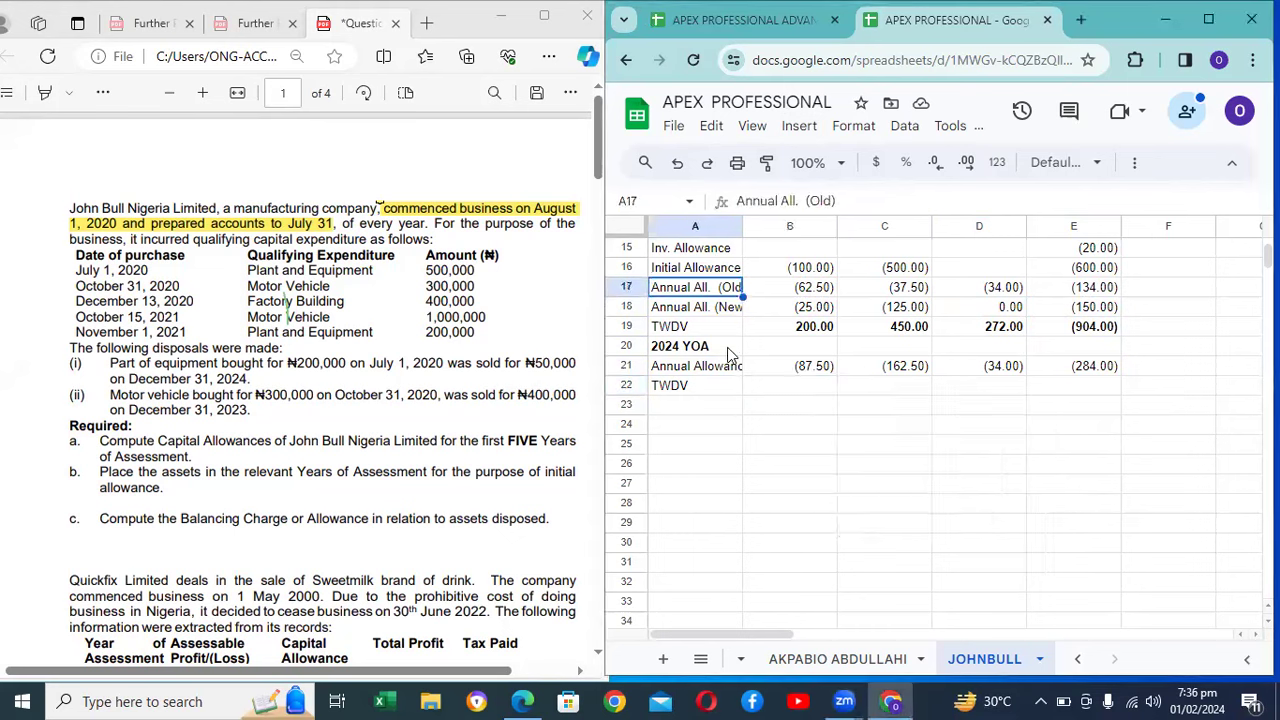
key("Up")
key("Up")
key("Up")
key("Up")
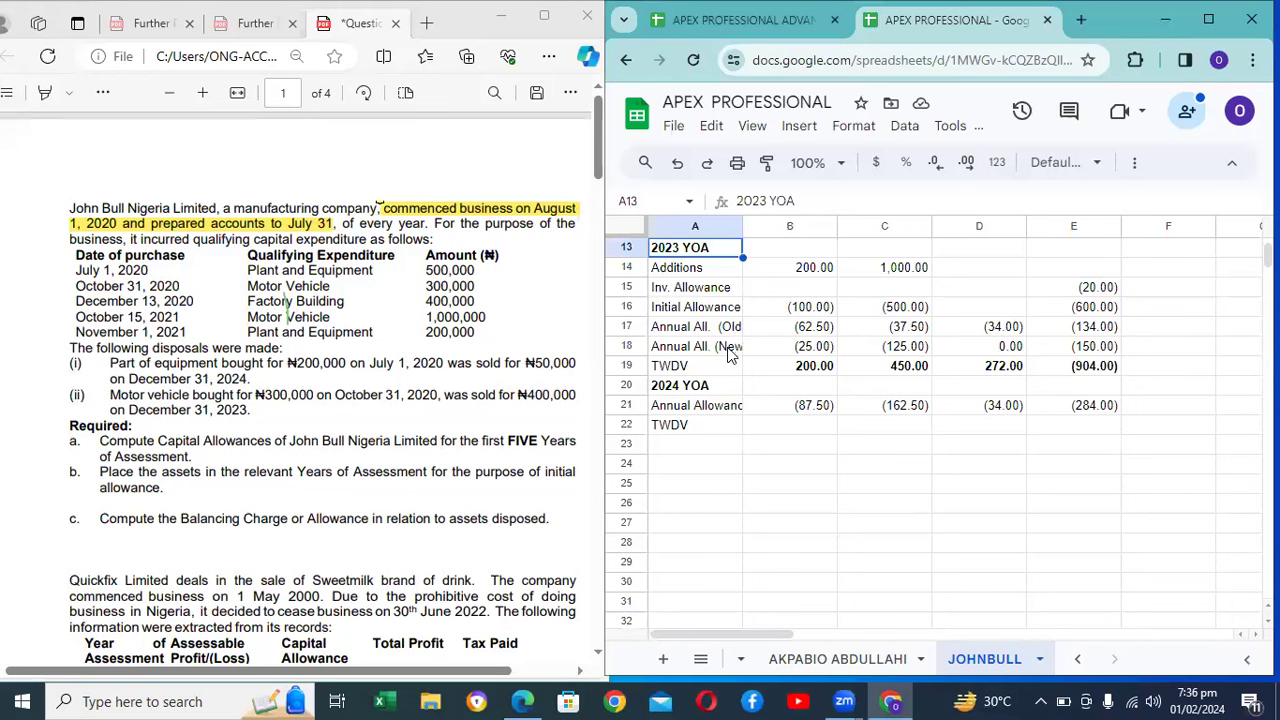
key("Down")
key("Down")
key("Down")
key("Down")
key("Down")
key("Down")
key("Down")
key("Down")
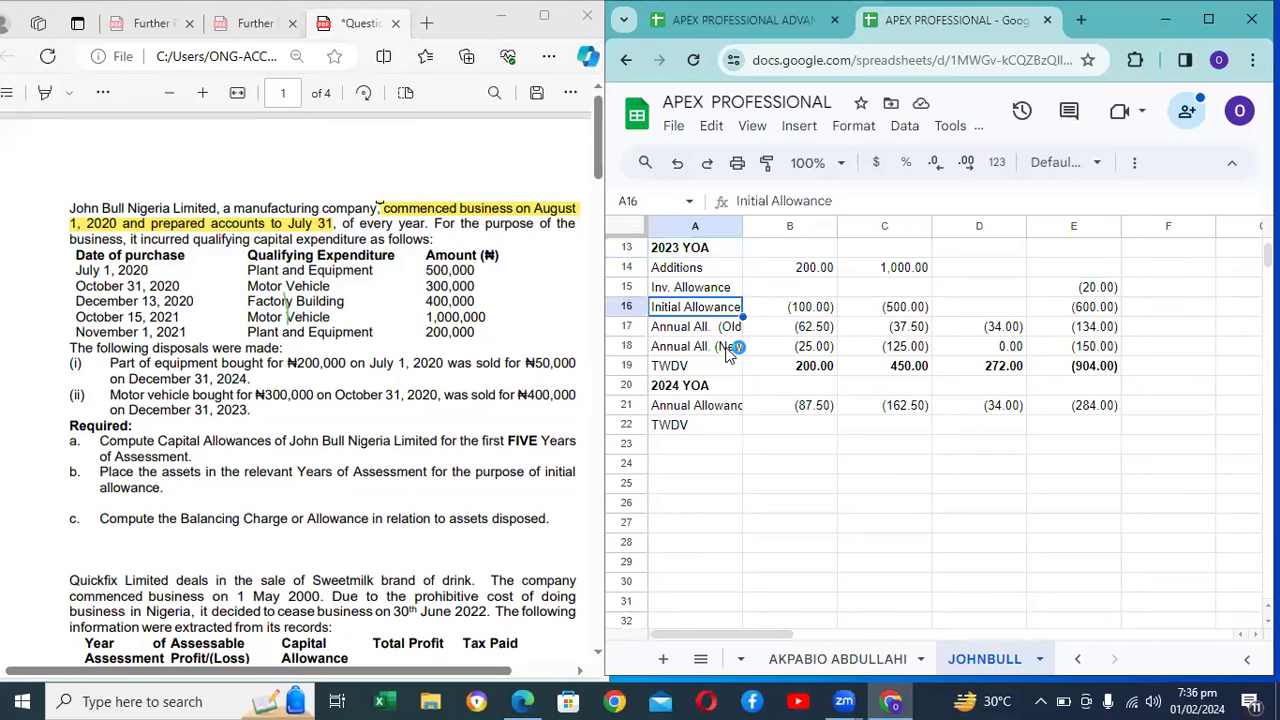
Step: Calculate the 2024 TWDV for plant and equipment in B22 with the formula =B19+B21
key("Down")
key("Right")
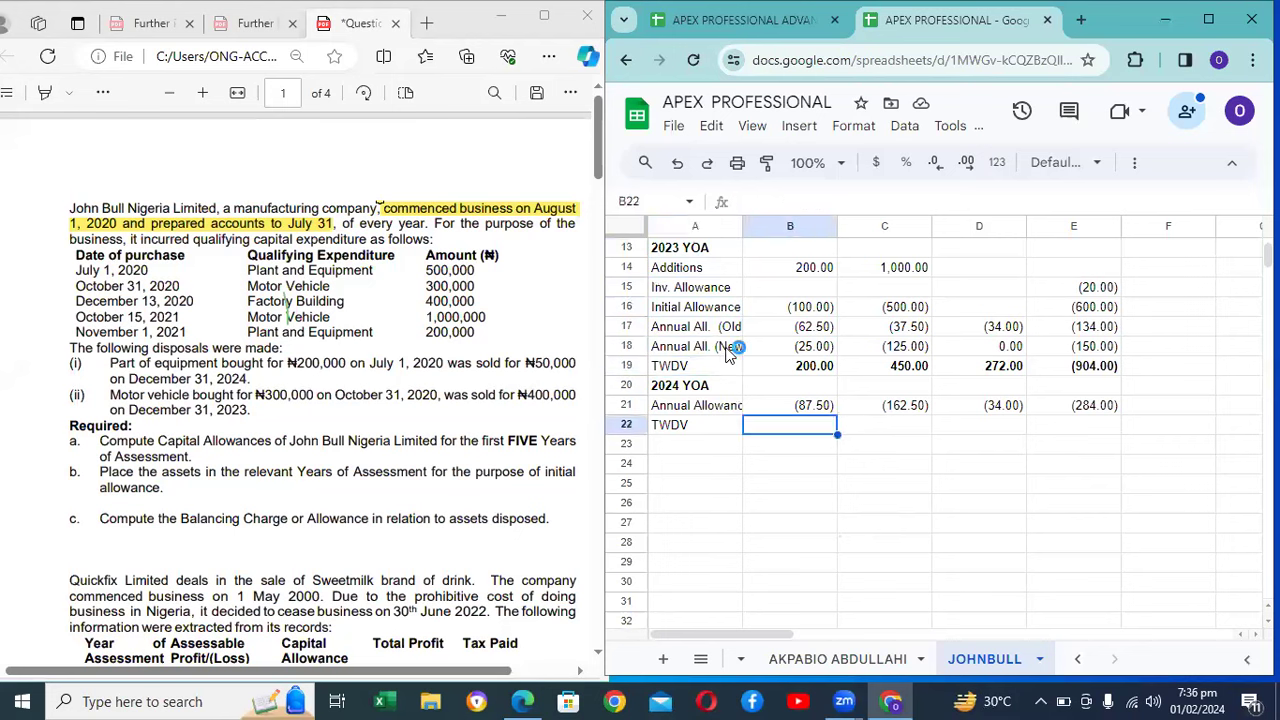
type("=")
key("Up")
key("Up")
key("Up")
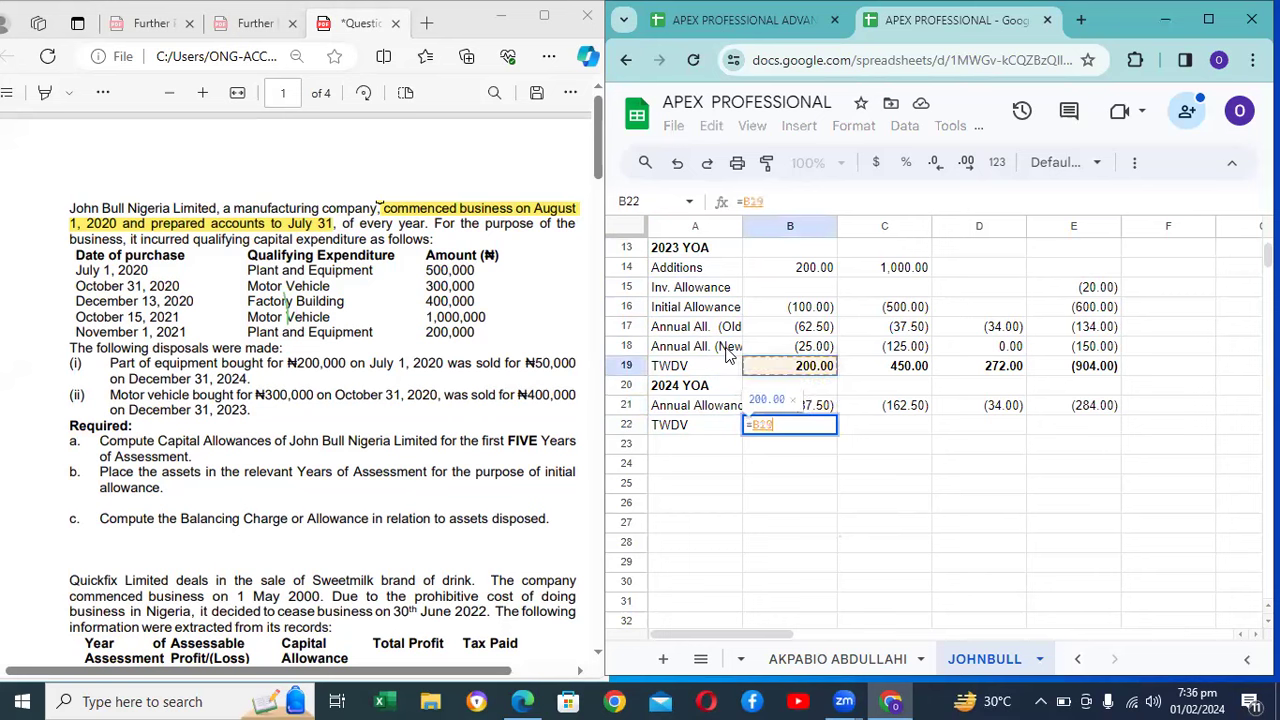
type("+")
key("Up")
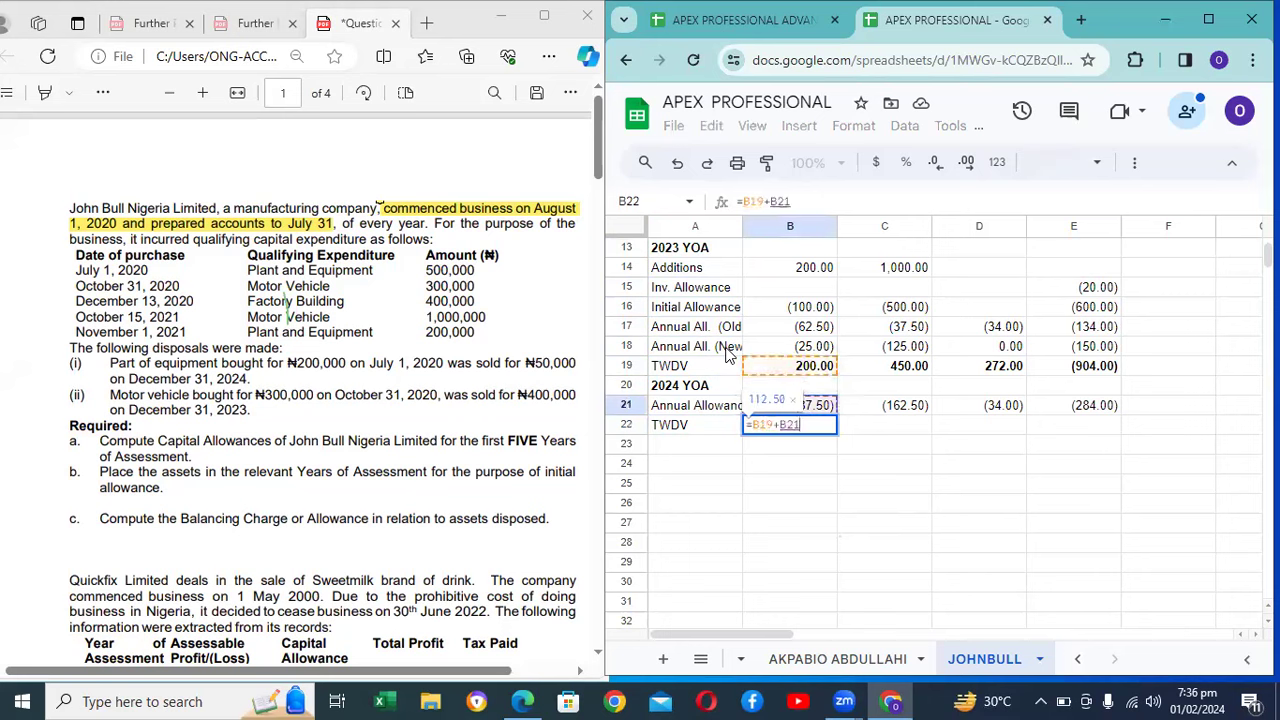
key("Return")
key("Up")
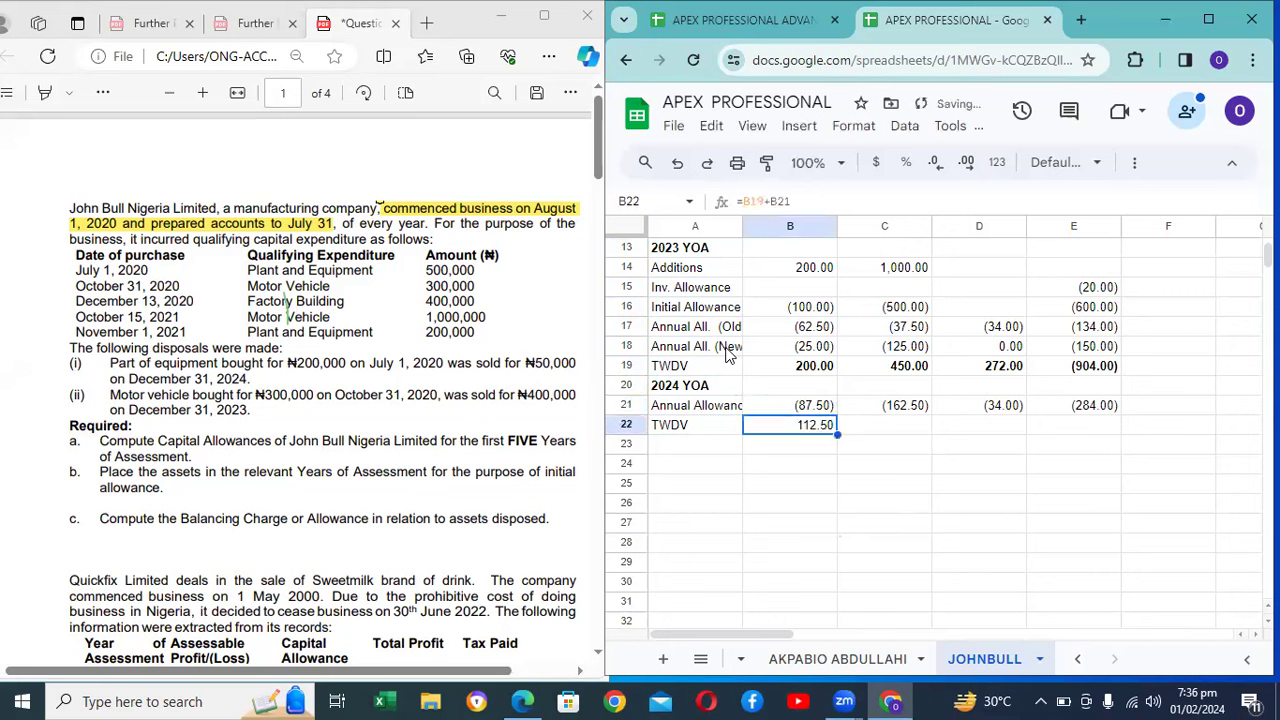
Step: Copy the 2024 TWDV formula from B22 into C22 and D22
key("ctrl+c")
key("Right")
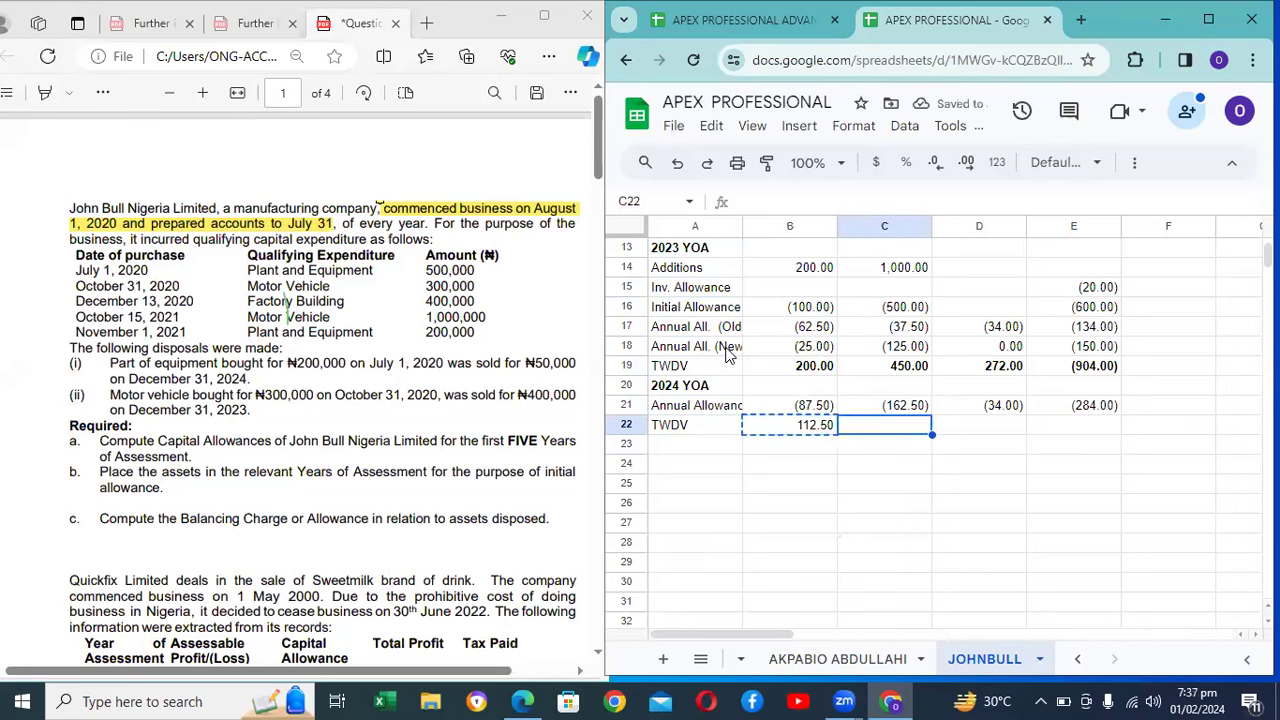
key("ctrl+v")
key("Right")
key("ctrl+v")
key("Right")
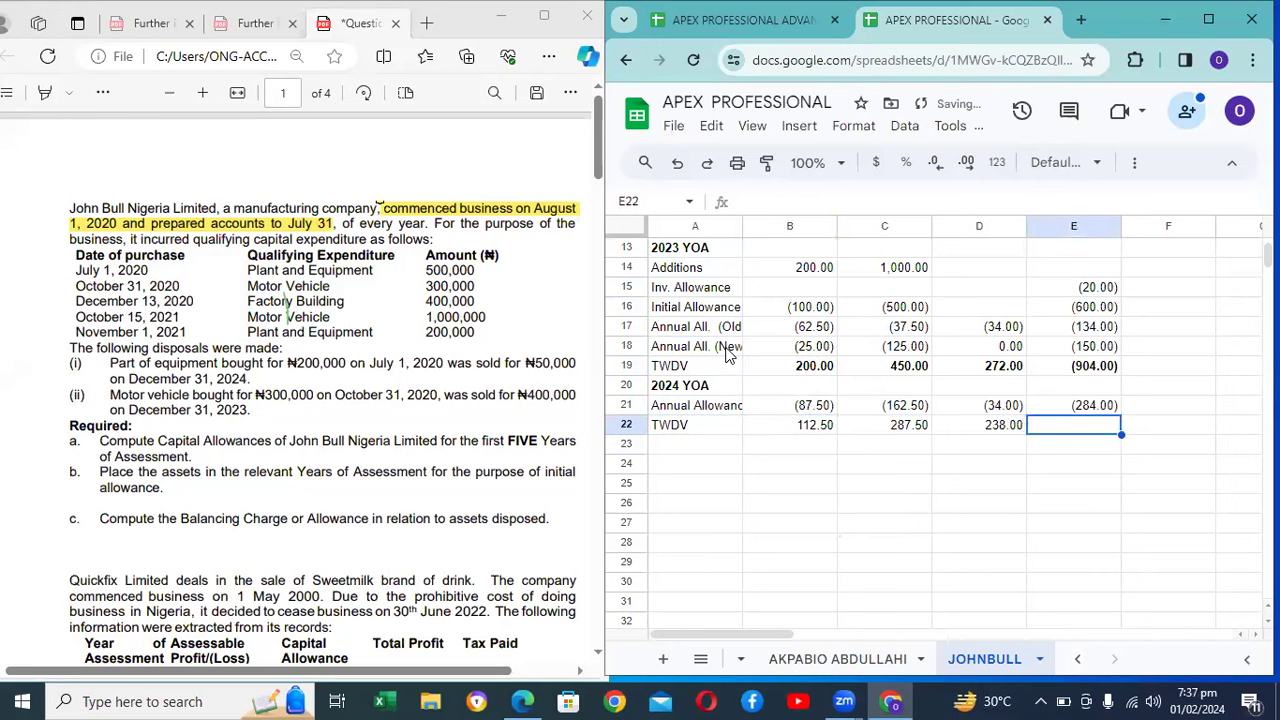
Step: Enter the formula =E21 in E22 to carry the 2024 capital allowance total into the TWDV row
key("Up")
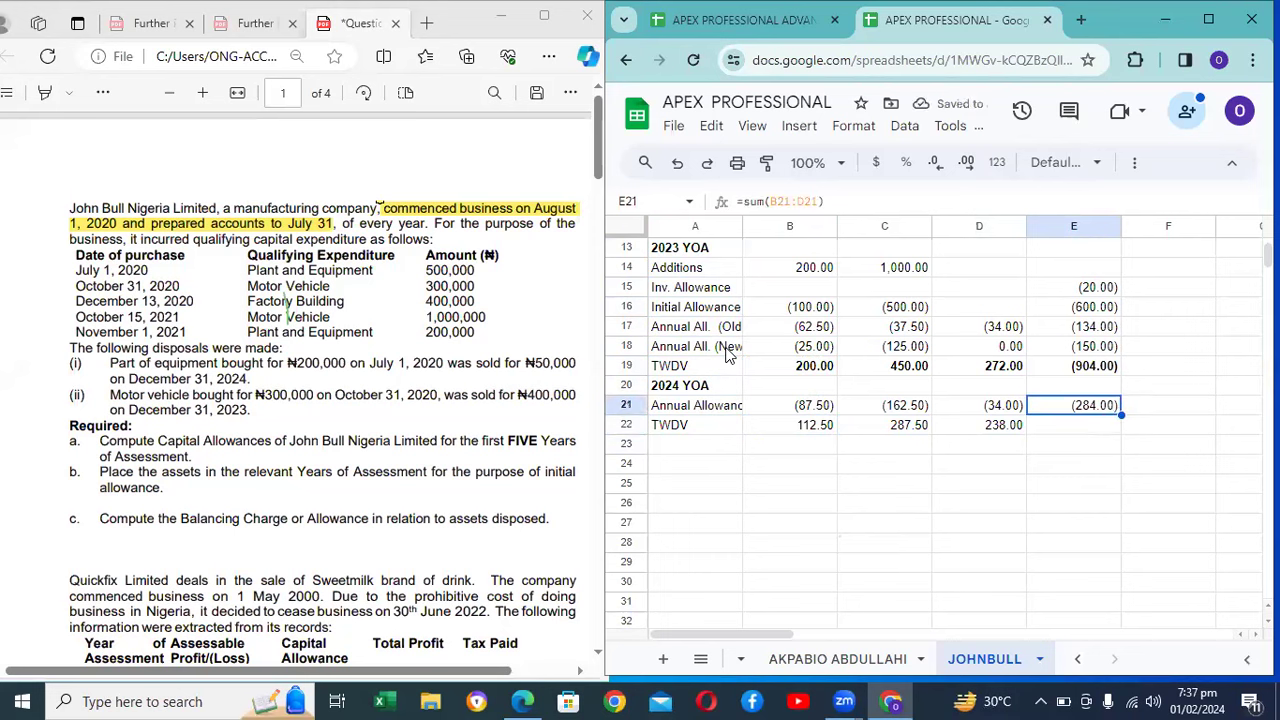
key("Down")
key("Up")
key("Down")
type("=e21")
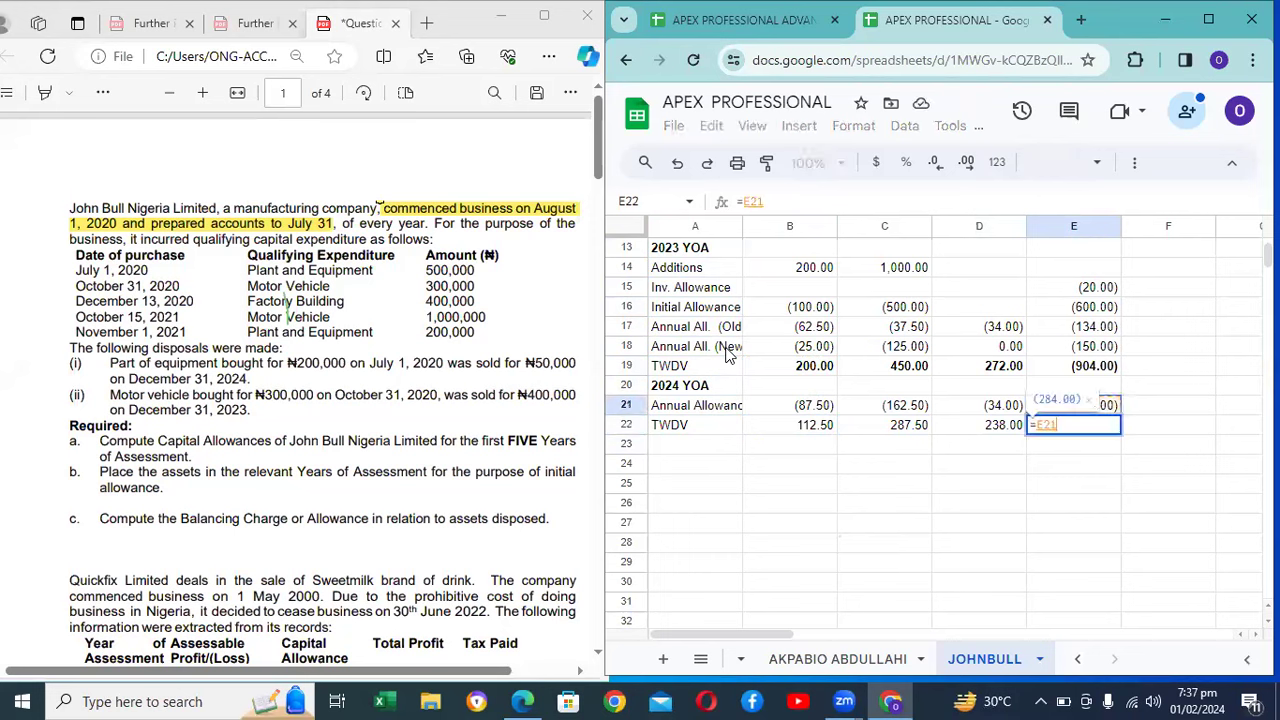
key("Return")
Step: Make the 2024 TWDV row figures in B22:E22 bold
key("Left")
key("Left")
key("Left")
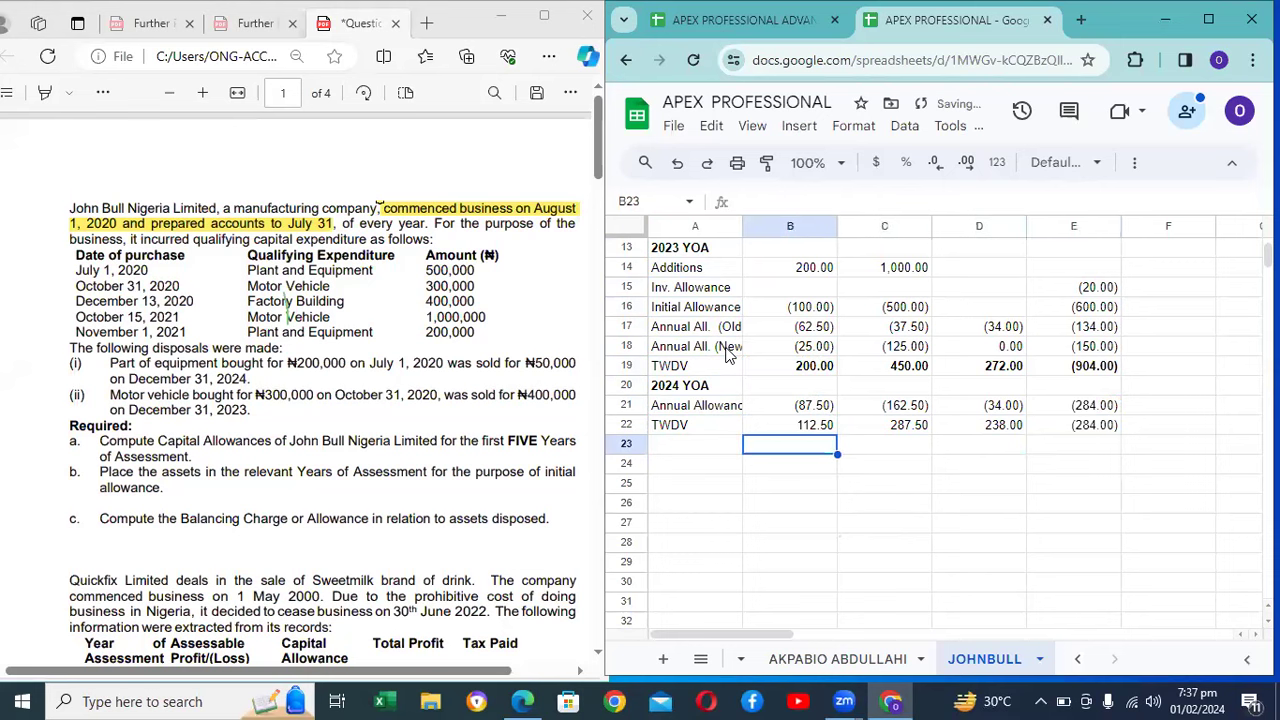
key("Up")
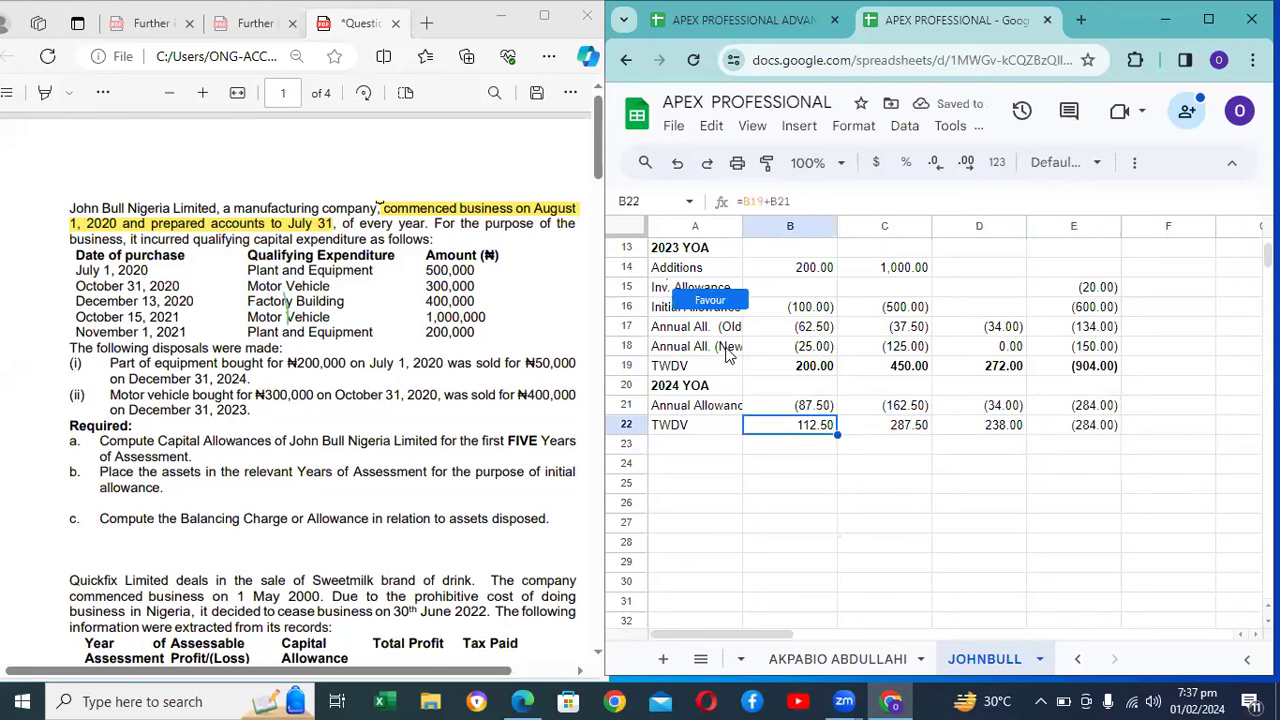
key("shift+Right")
key("shift+Right")
key("shift+Right")
key("ctrl+b")
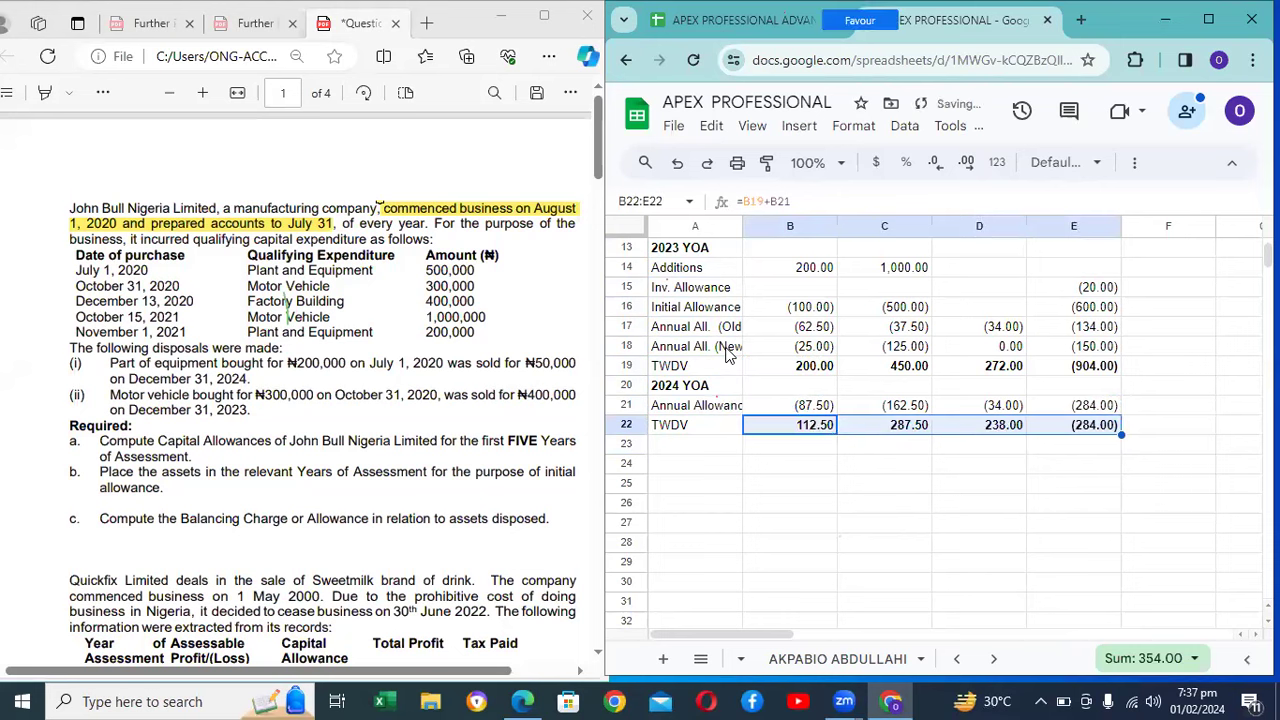
Step: Enter the heading "2025 YOA" in A23 and make it bold
key("Down")
key("Left")
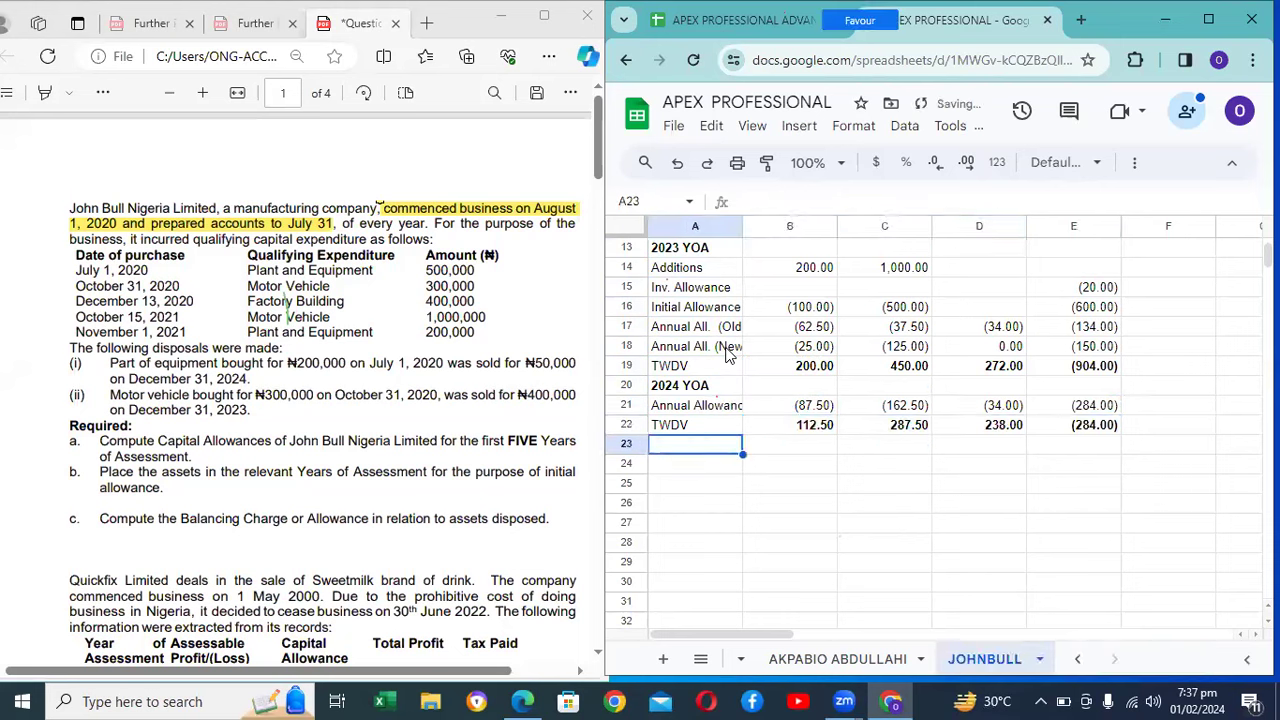
type("2025")
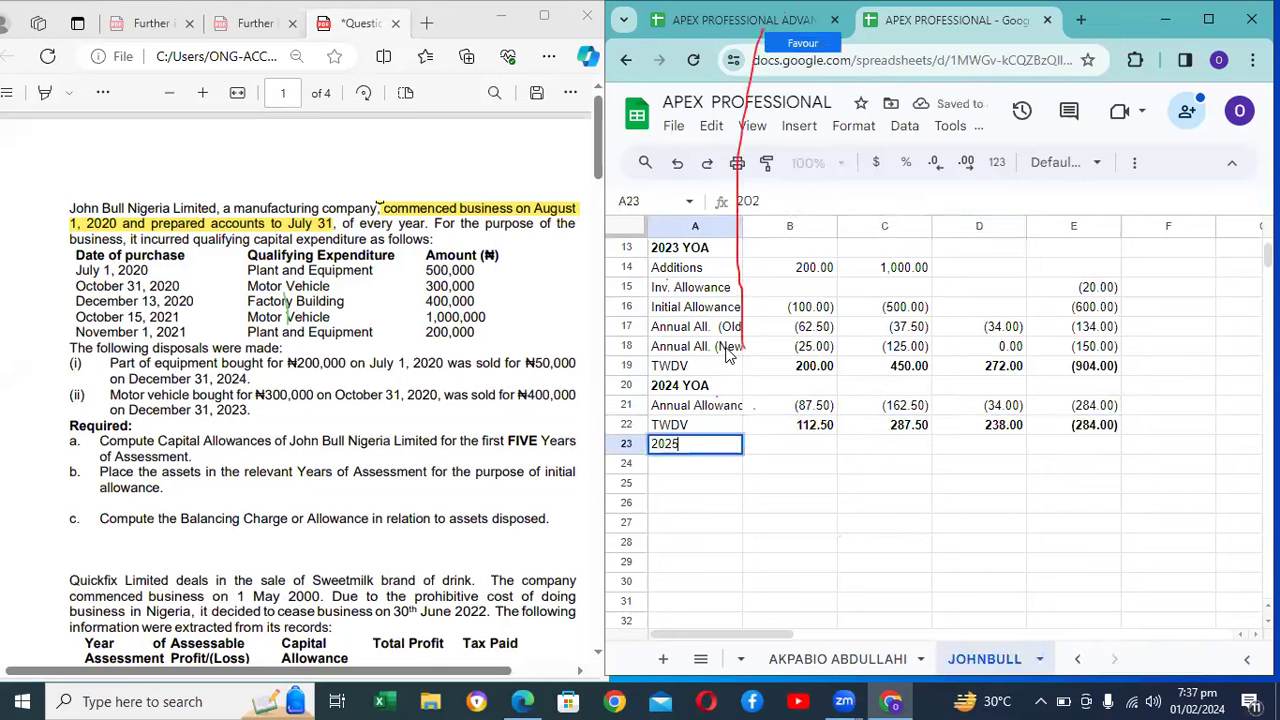
type(" YOA")
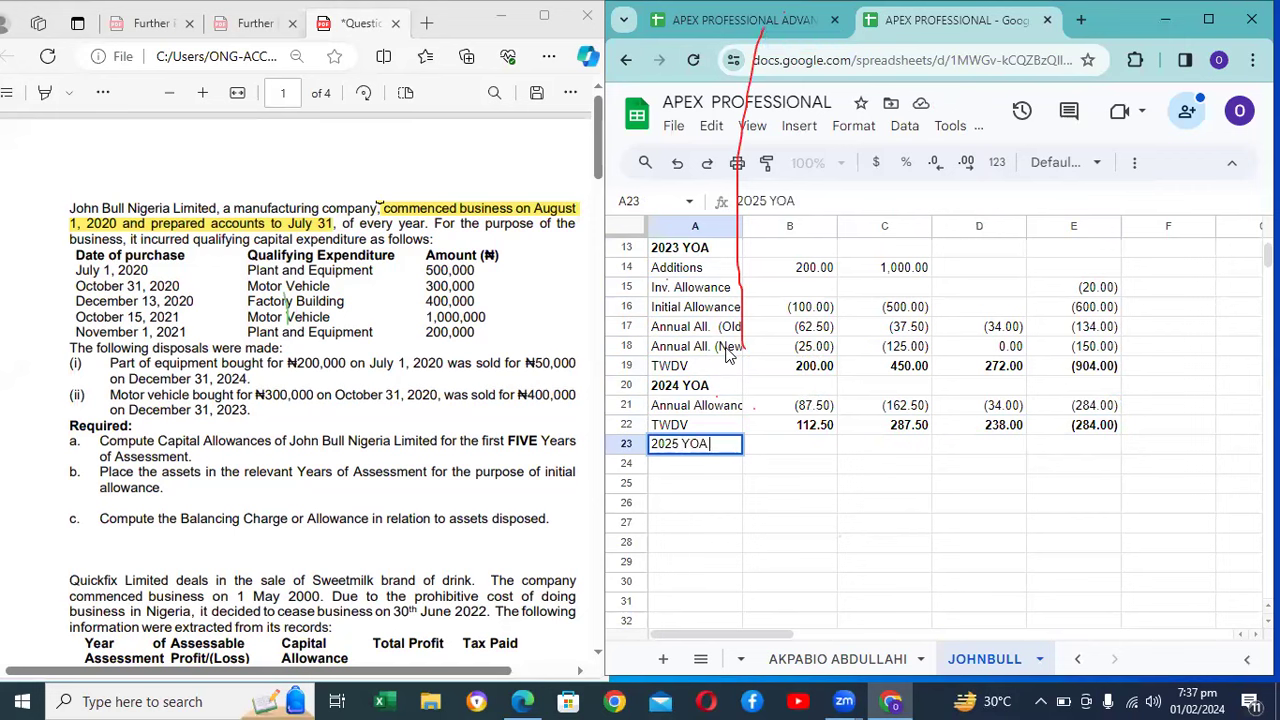
key("Return")
key("Up")
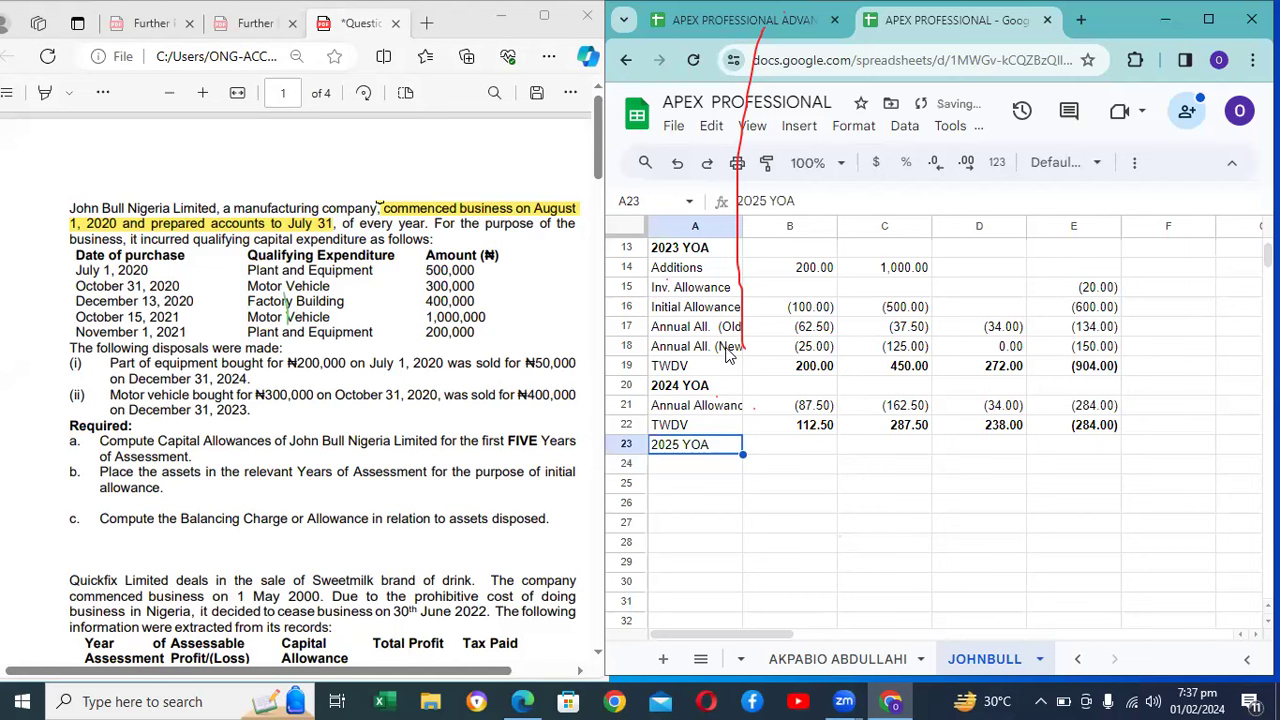
key("ctrl+b")
Step: Check the 2025 and 2026 rows of the basis period working for their allocated QCE and return towards the schedule
key("Down")
key("Down")
key("Down")
key("Down")
key("Down")
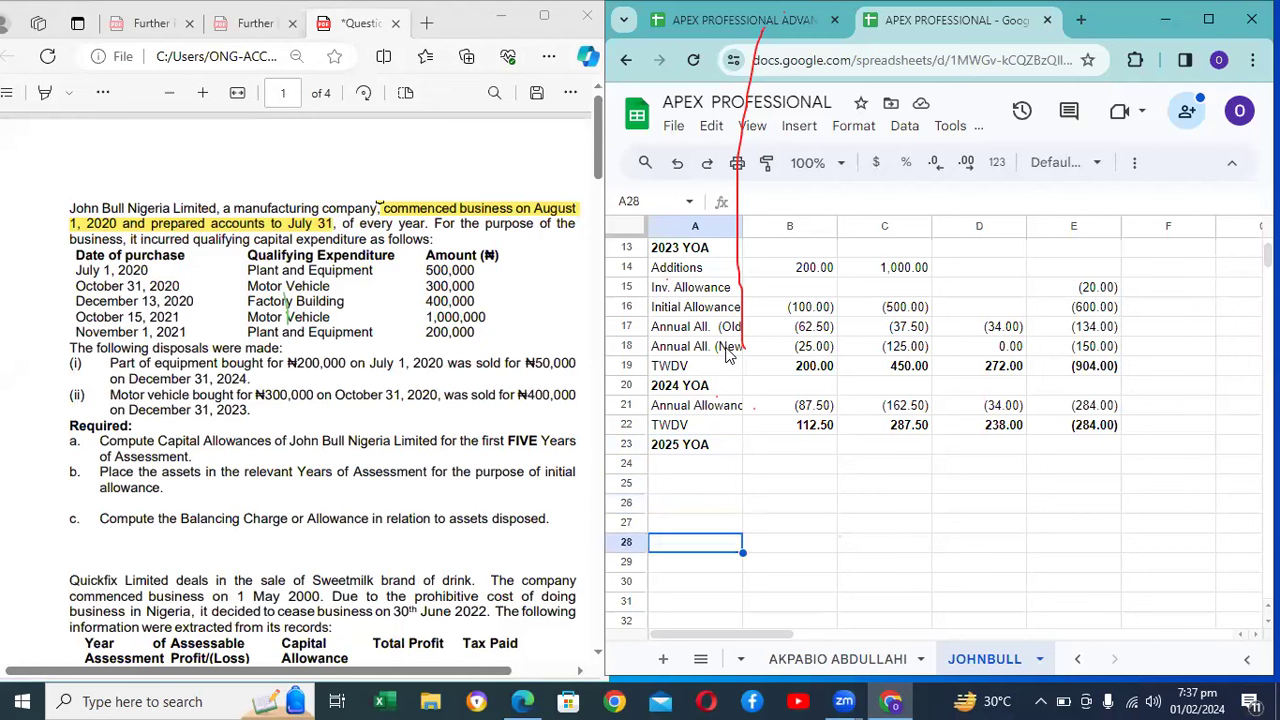
key("Down")
key("Down")
key("Down")
key("Down")
key("Down")
key("Down")
key("Down")
key("Down")
key("Down")
key("Down")
key("Down")
key("Down")
key("Down")
key("Down")
key("Down")
key("Down")
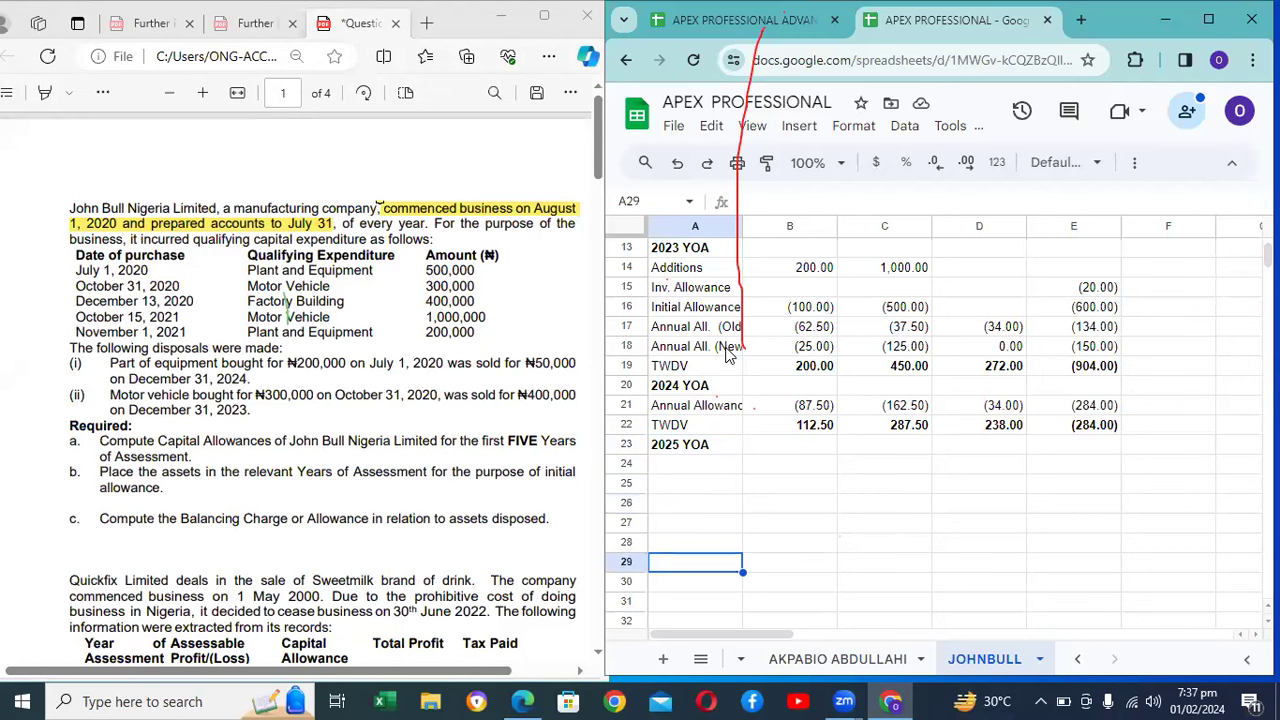
key("Down")
key("Down")
key("Down")
key("Down")
key("Down")
key("Down")
key("Down")
key("Down")
key("Down")
key("Down")
key("Down")
key("Down")
key("Down")
key("Down")
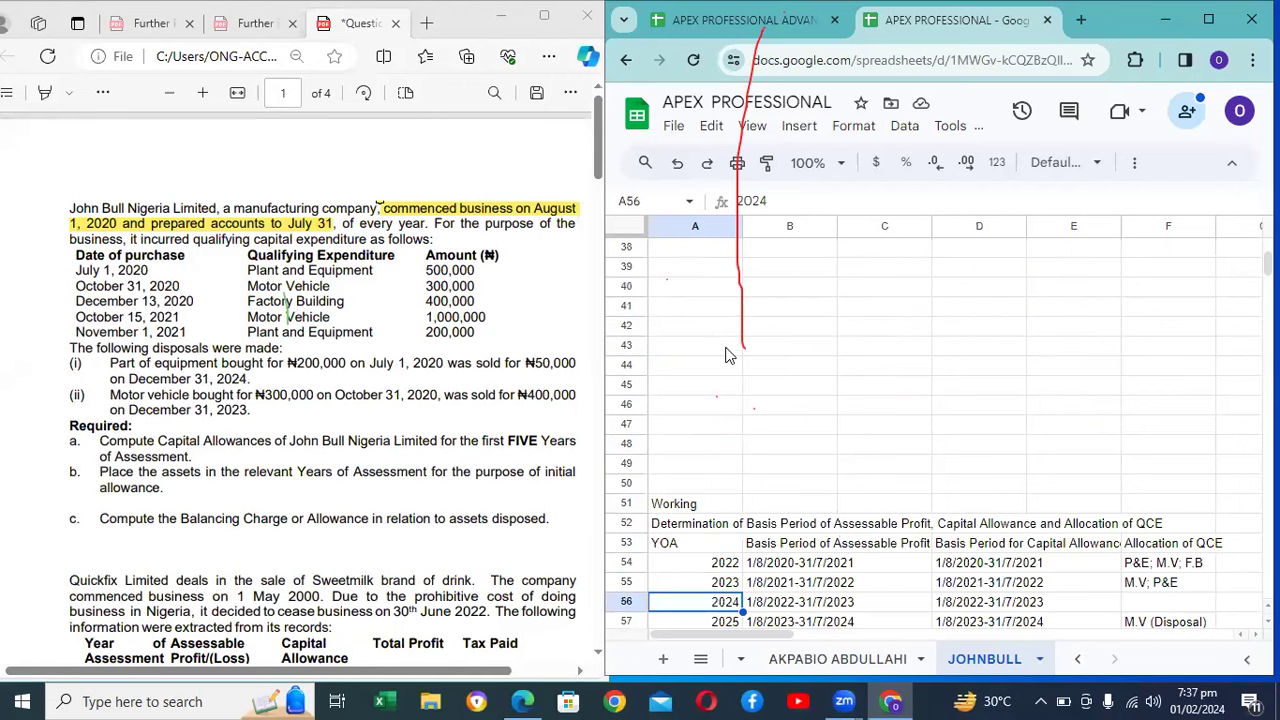
key("Up")
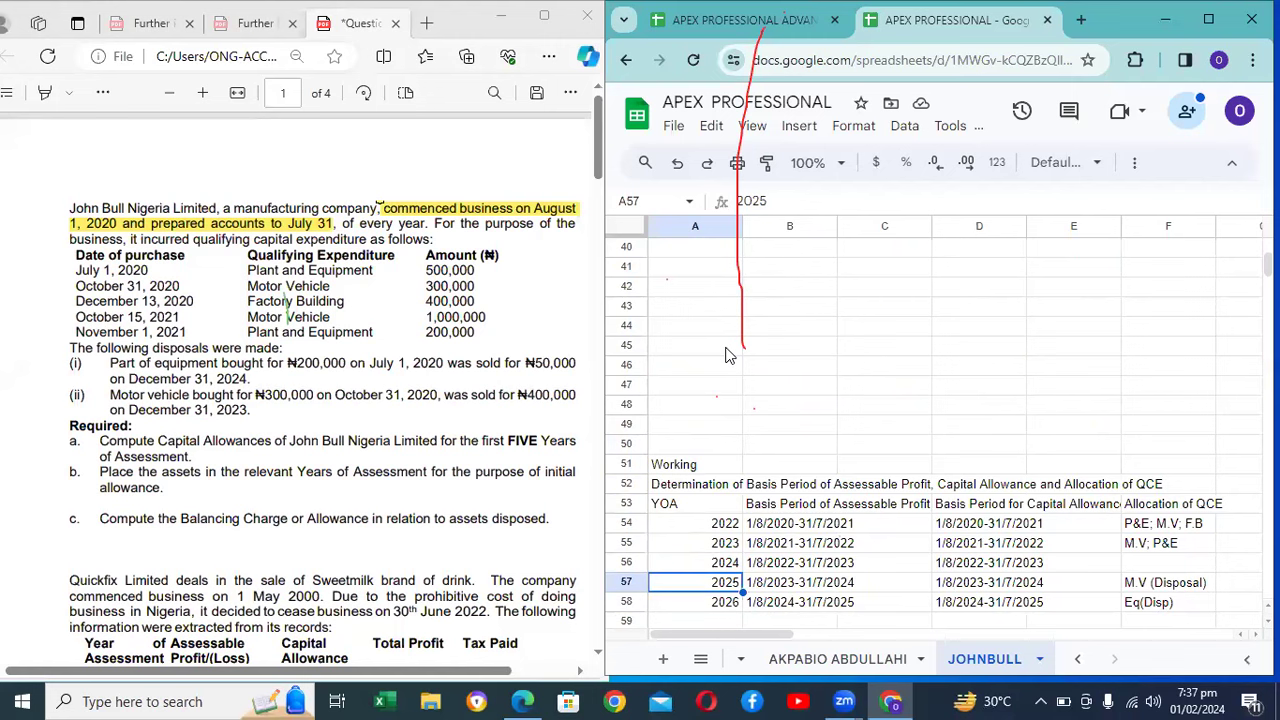
key("Right")
key("Right")
key("Right")
key("Right")
key("Right")
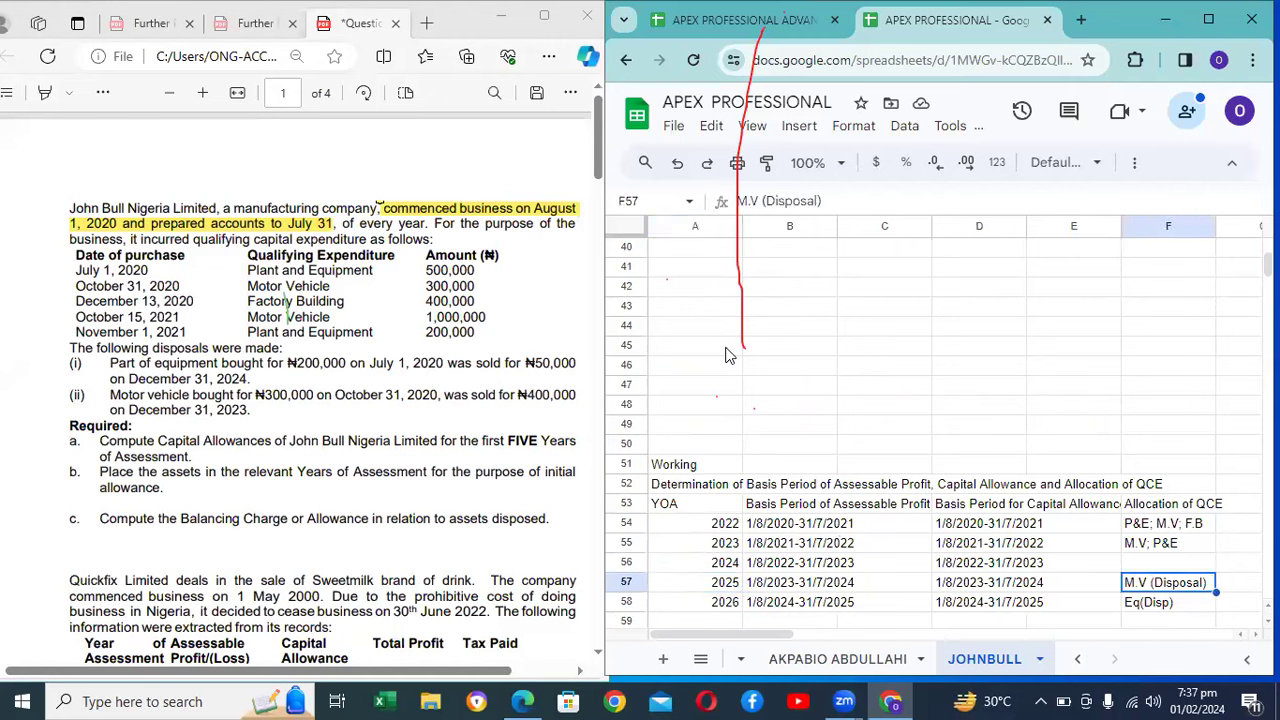
key("Left")
key("Left")
key("Left")
key("Left")
key("Left")
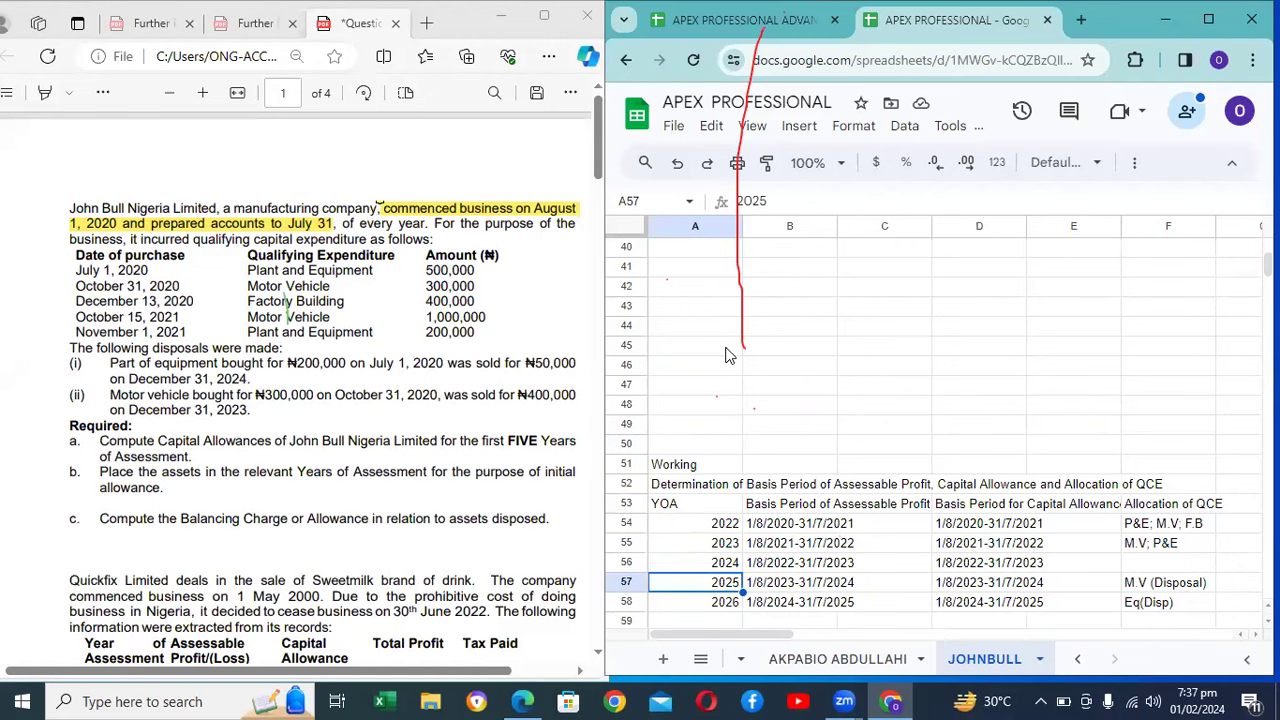
key("Right")
key("Left")
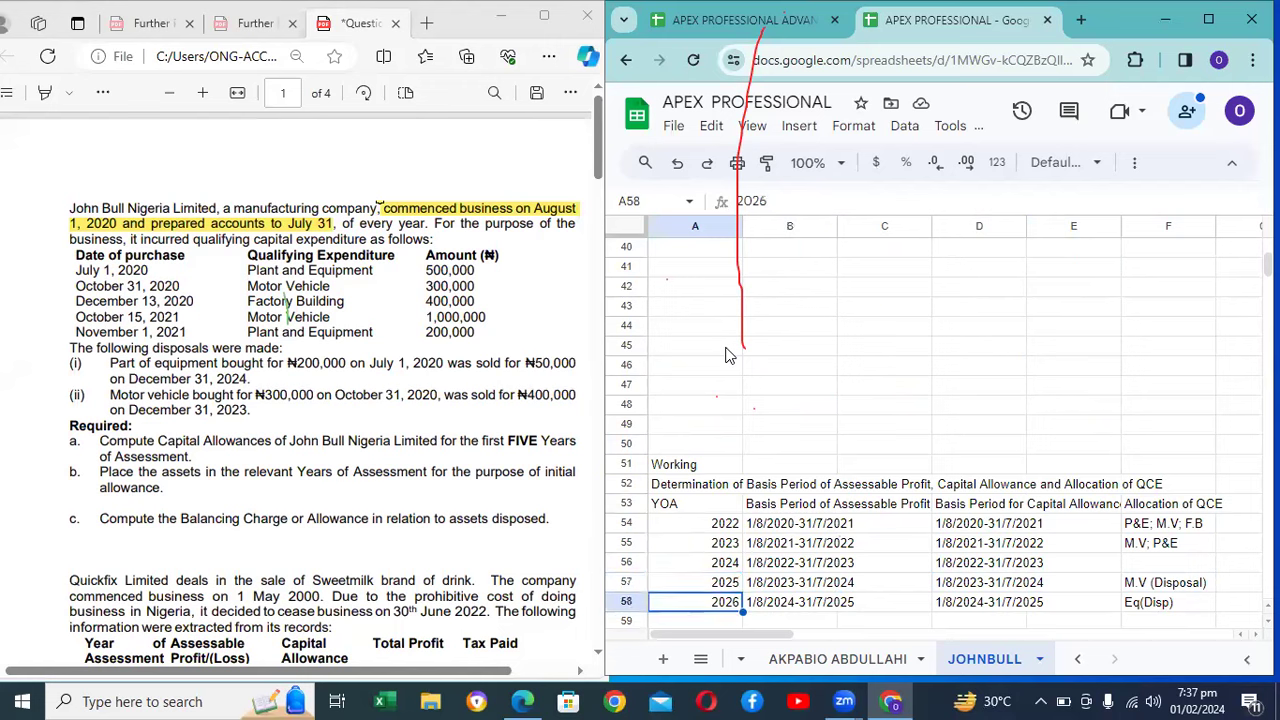
key("Down")
key("Down")
key("Up")
key("Up")
key("Up")
key("Up")
key("Up")
key("Up")
key("Up")
key("Up")
key("Up")
key("Up")
key("Up")
key("Up")
key("Up")
key("Up")
key("Up")
key("Up")
key("Up")
key("Up")
key("Up")
key("Up")
key("Up")
key("Up")
key("Up")
key("Up")
key("Up")
key("Up")
key("Up")
key("Up")
key("Up")
key("Up")
key("Up")
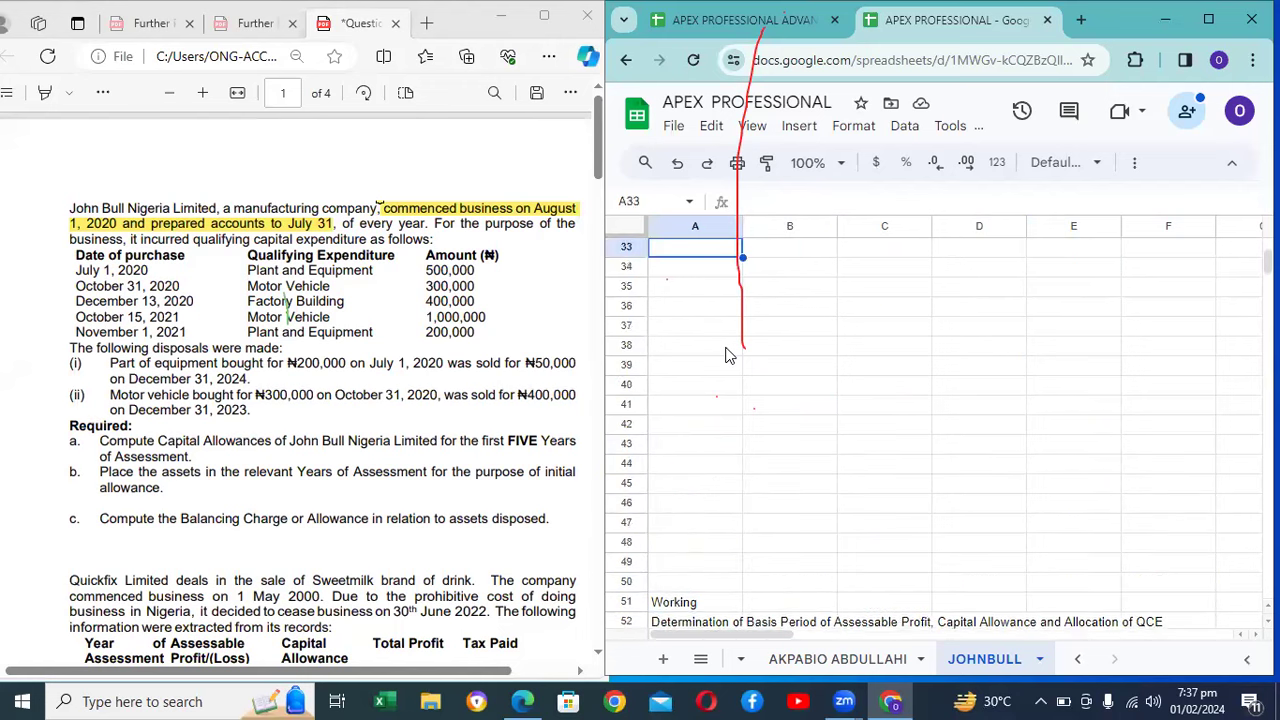
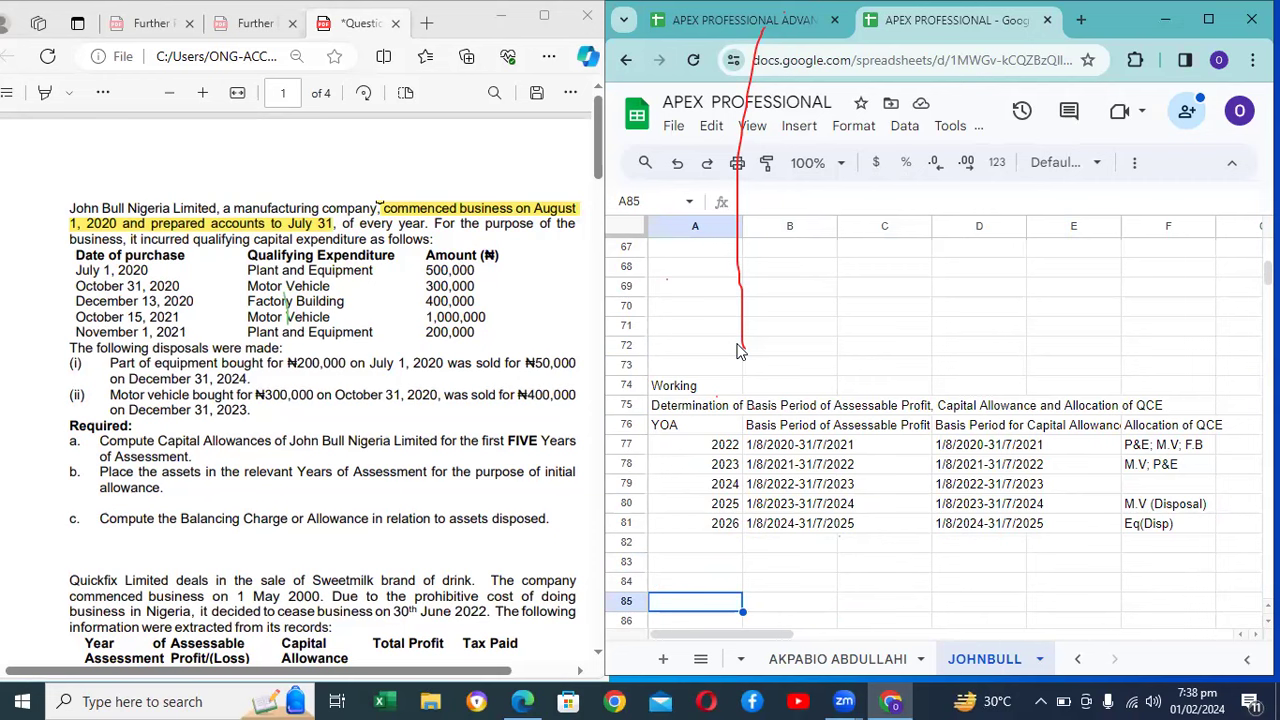
Step: Return to the "2025 YOA" heading in A23 and look through the empty rows beneath it as far as A48
key("Up")
key("Up")
key("Up")
key("Up")
key("Up")
key("Up")
key("Up")
key("Up")
key("Up")
key("Up")
key("Up")
key("Up")
key("Up")
key("Up")
key("Up")
key("Up")
key("Up")
key("Up")
key("Up")
key("Up")
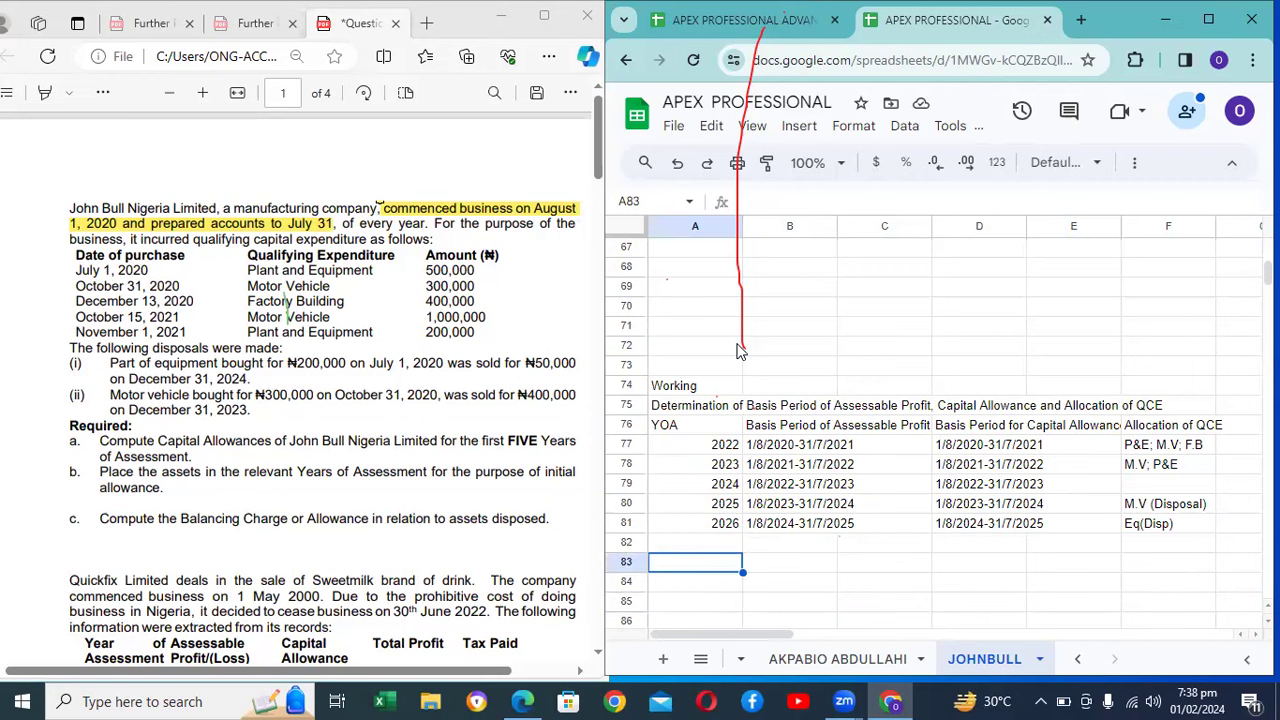
key("Up")
key("Up")
key("Up")
key("Up")
key("Up")
key("Up")
key("Up")
key("Up")
key("Up")
key("Up")
key("Up")
key("Up")
key("Up")
key("Up")
key("Up")
key("Up")
key("Up")
key("Up")
key("Up")
key("Up")
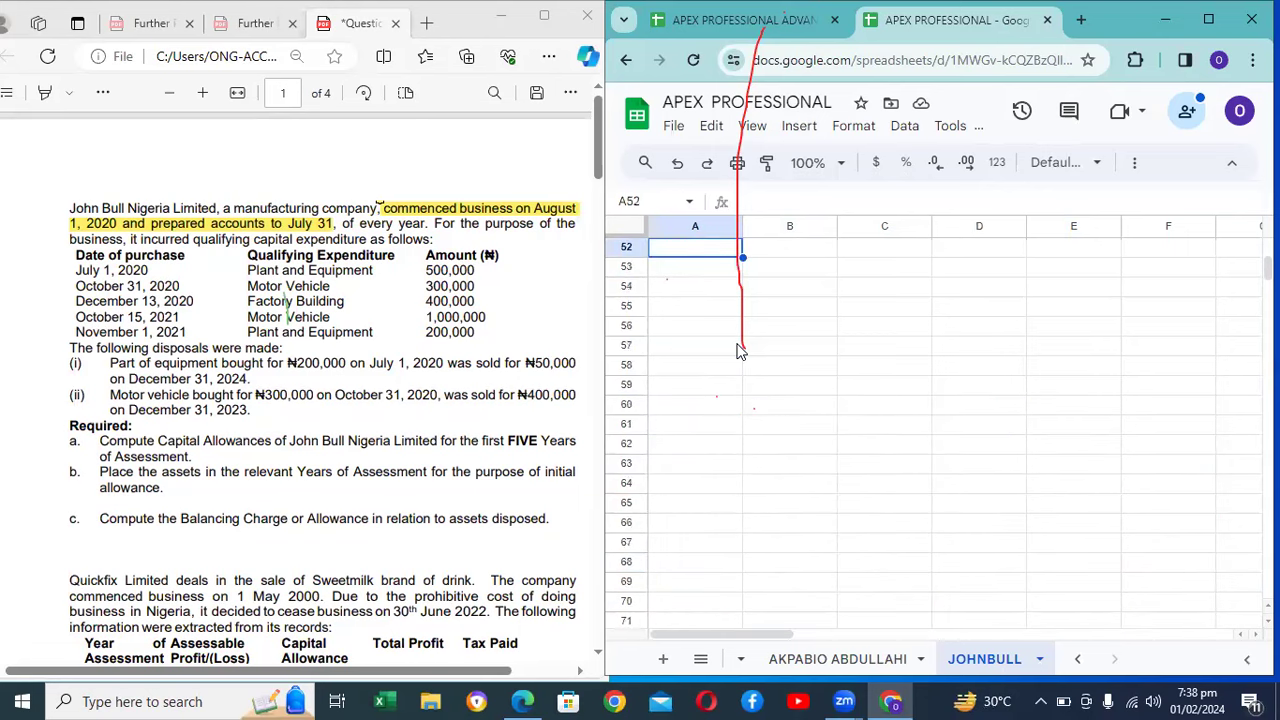
key("Up")
key("Up")
key("Up")
key("Up")
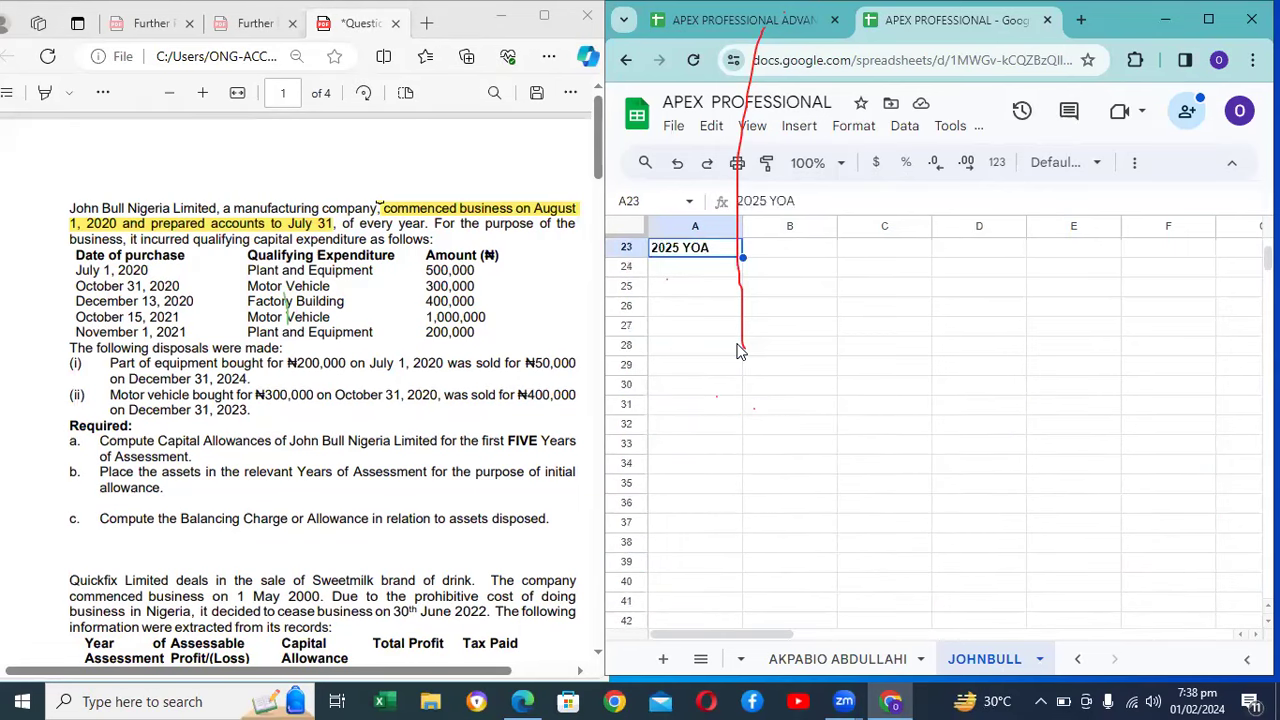
key("Down")
key("Down")
key("Down")
key("Down")
key("Down")
key("Down")
key("Down")
key("Down")
key("Down")
key("Down")
key("Down")
key("Down")
key("Down")
key("Down")
key("Down")
key("Down")
key("Down")
key("Down")
key("Down")
key("Down")
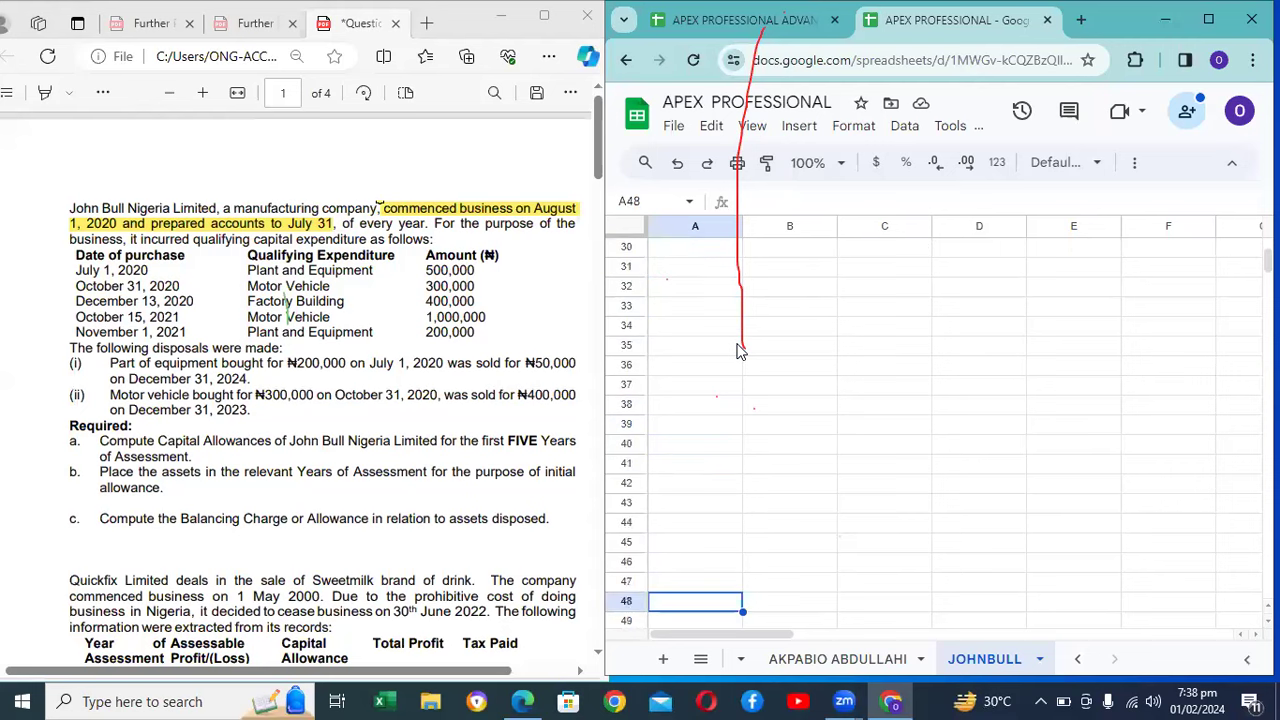
key("Up")
key("Up")
key("Up")
key("Up")
key("Up")
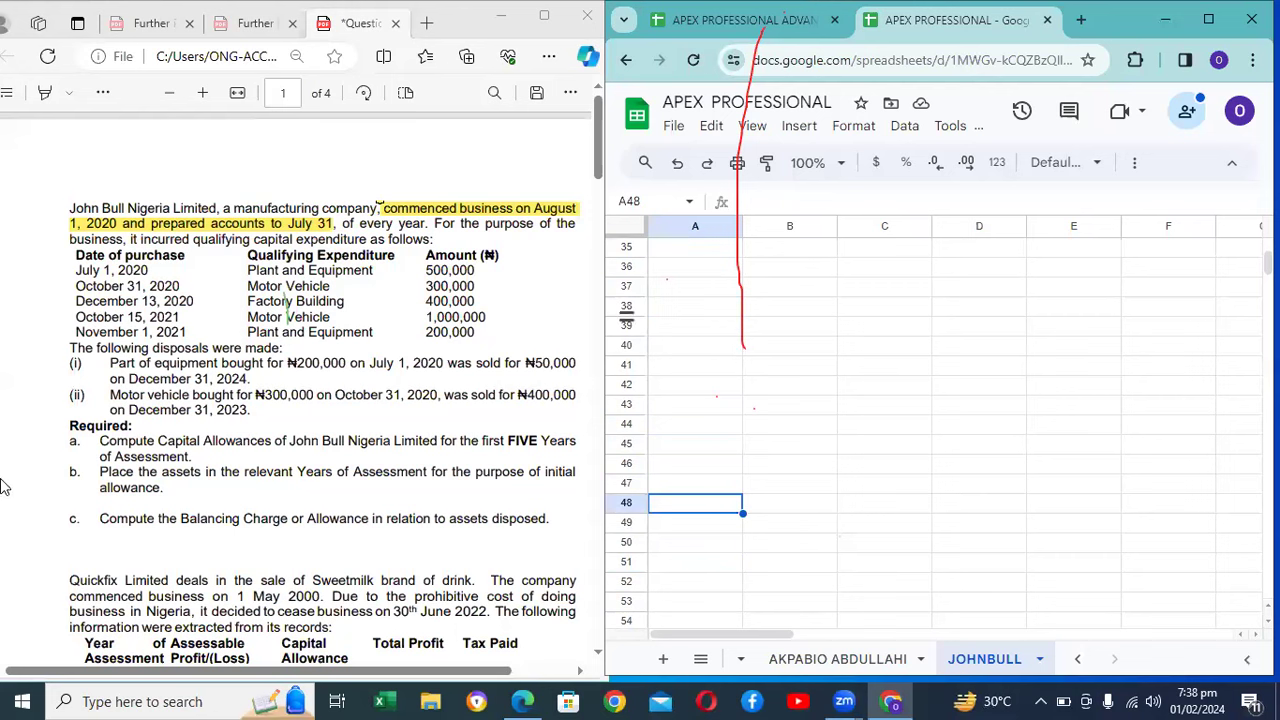
Step: Highlight requirement c, on computing the balancing charge or allowance for assets disposed, in yellow in the question PDF
left_click_drag(101, 521, 556, 540)
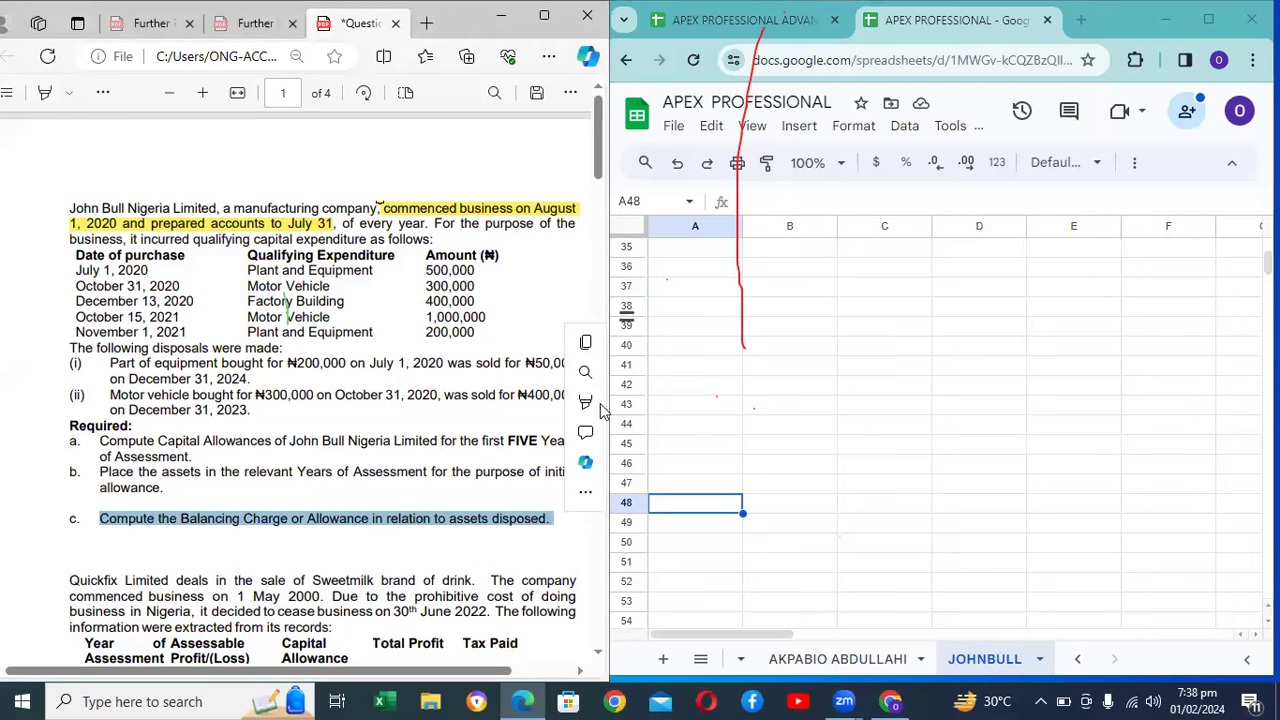
mouse_move(612, 398)
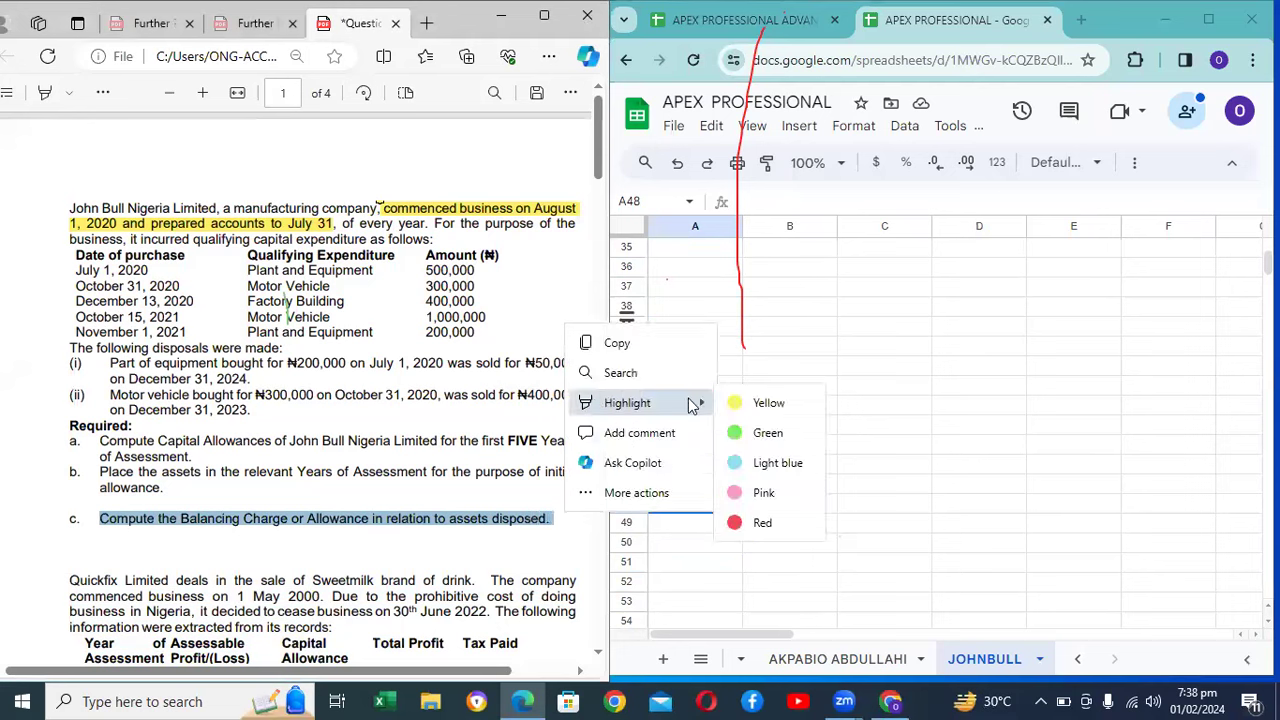
left_click(741, 408)
Step: Enter the heading "Computation of Balancing Adjustments" in A48 of the JOHNBULL sheet
left_click(674, 513)
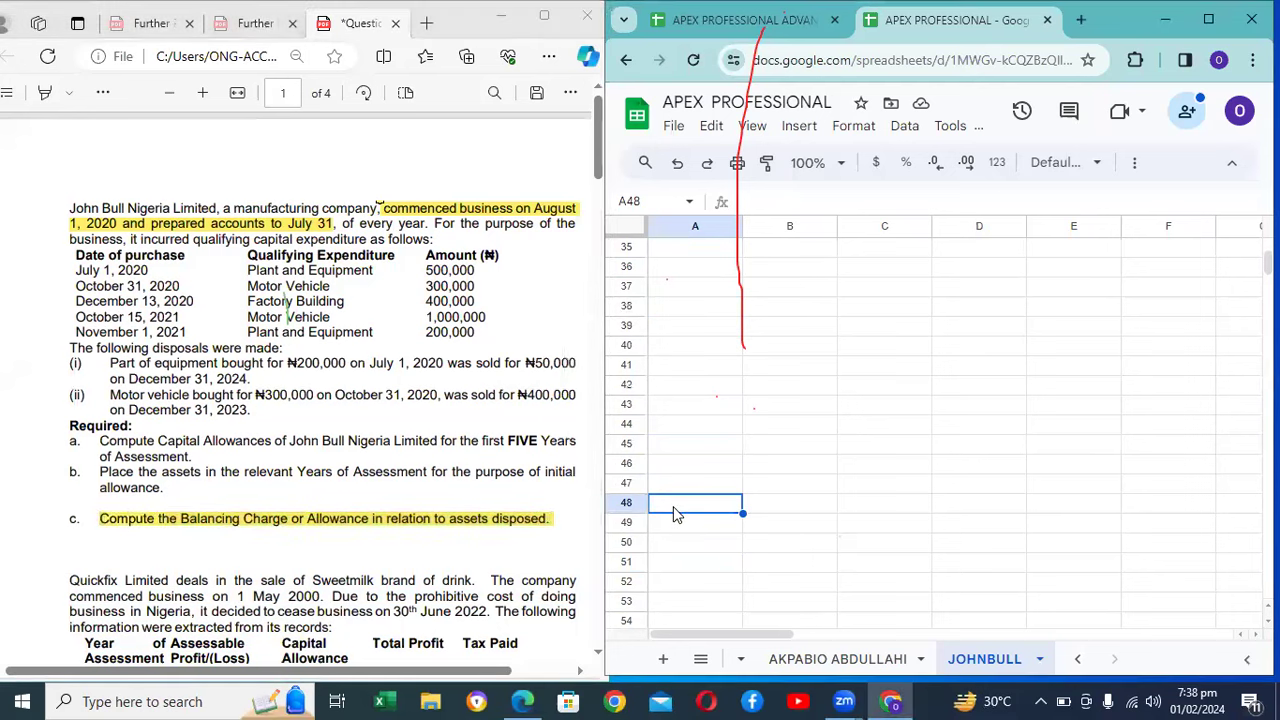
type("Com")
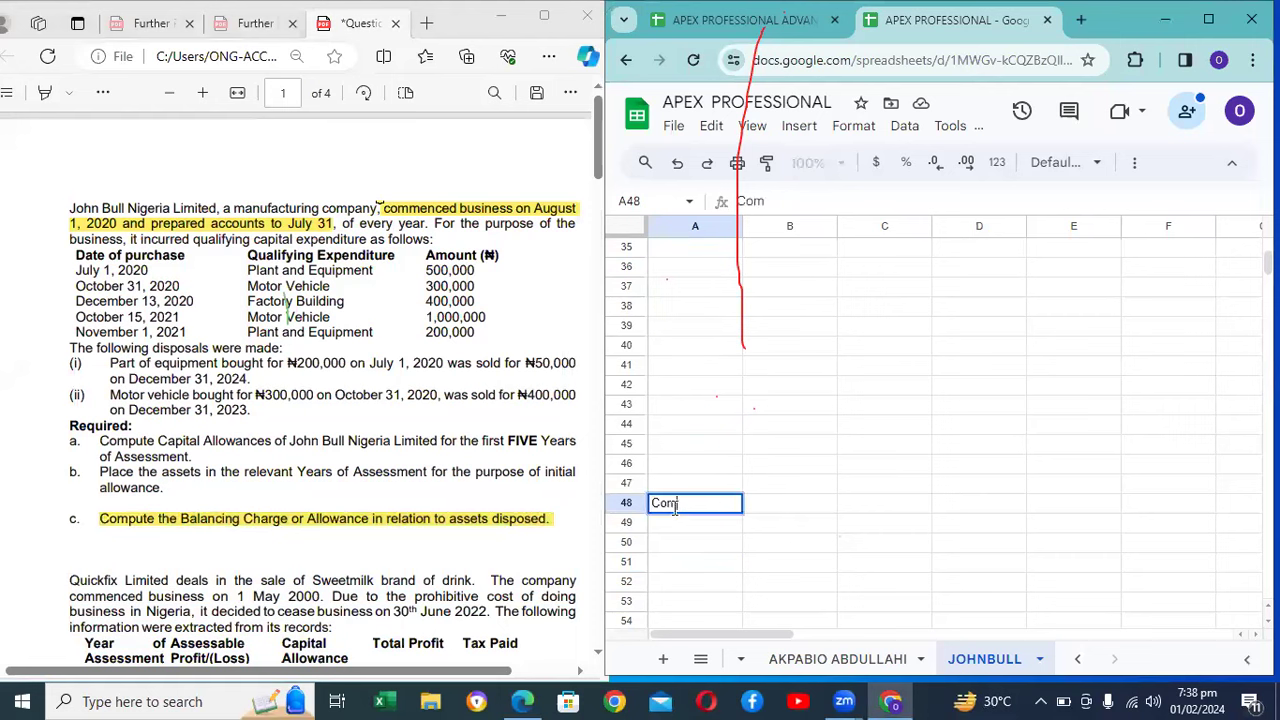
type("putation of ")
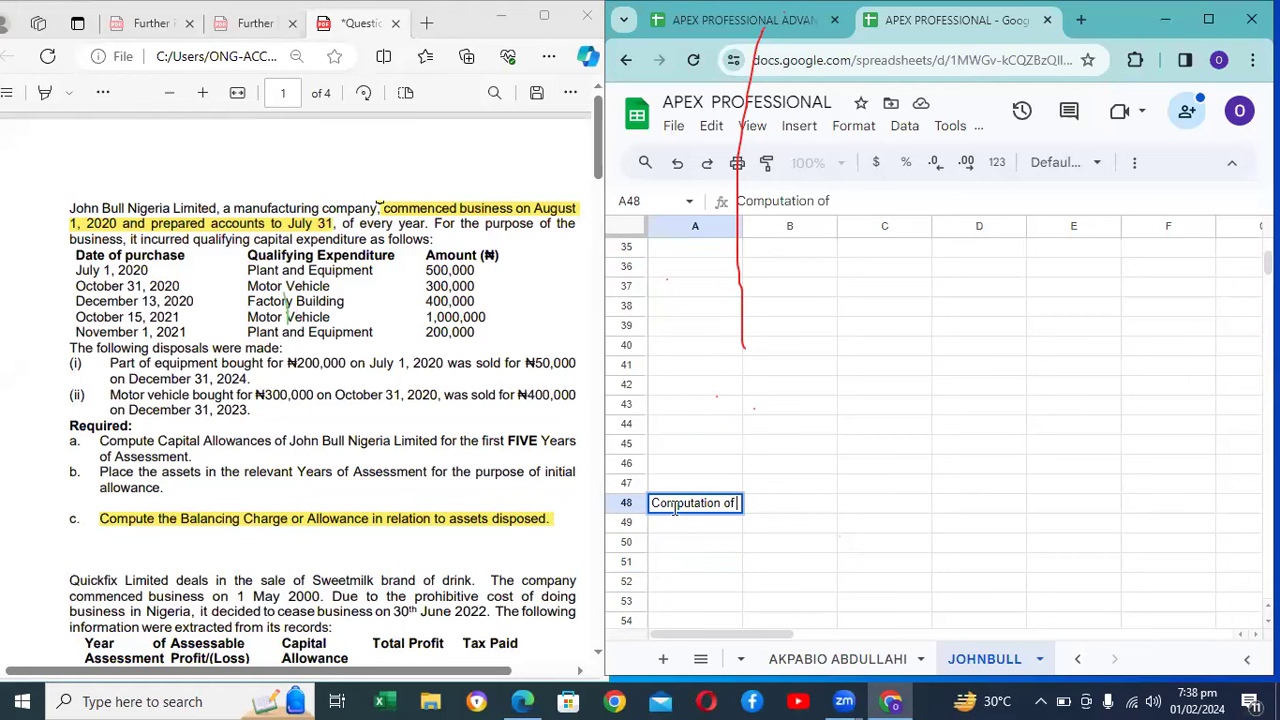
type(" Balac")
key("BackSpace")
type("ncing")
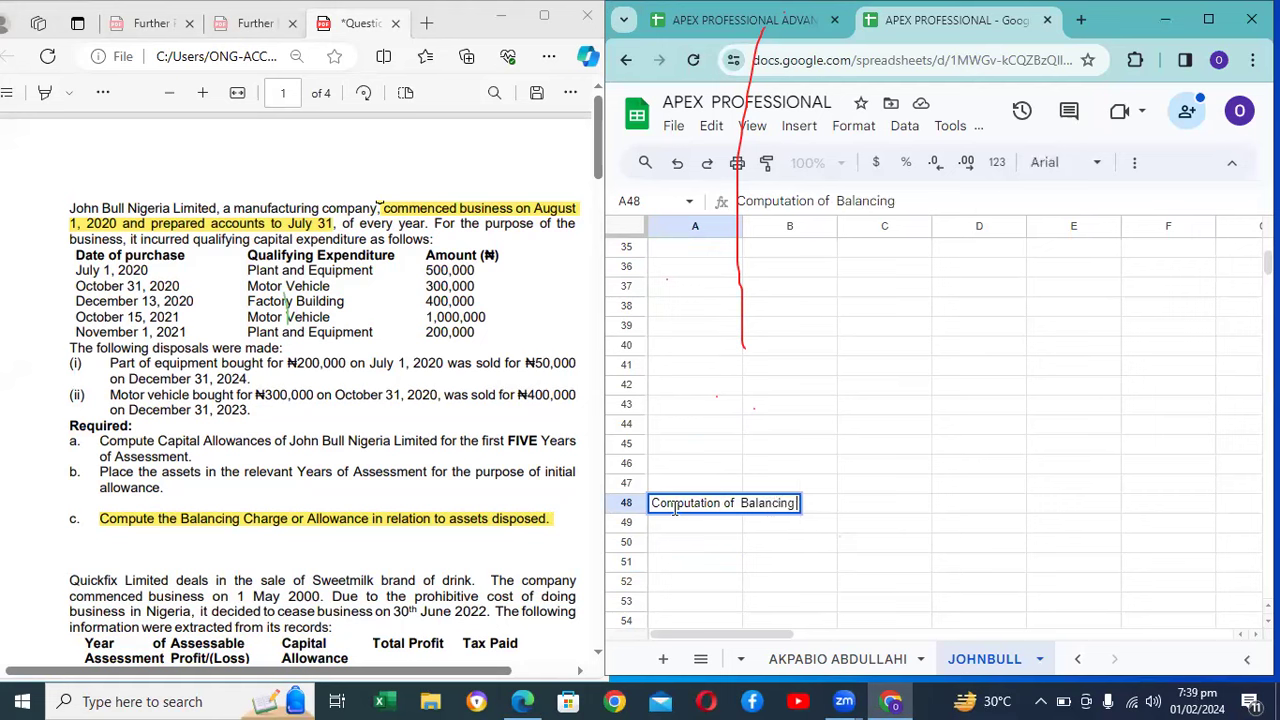
type(" Adjus")
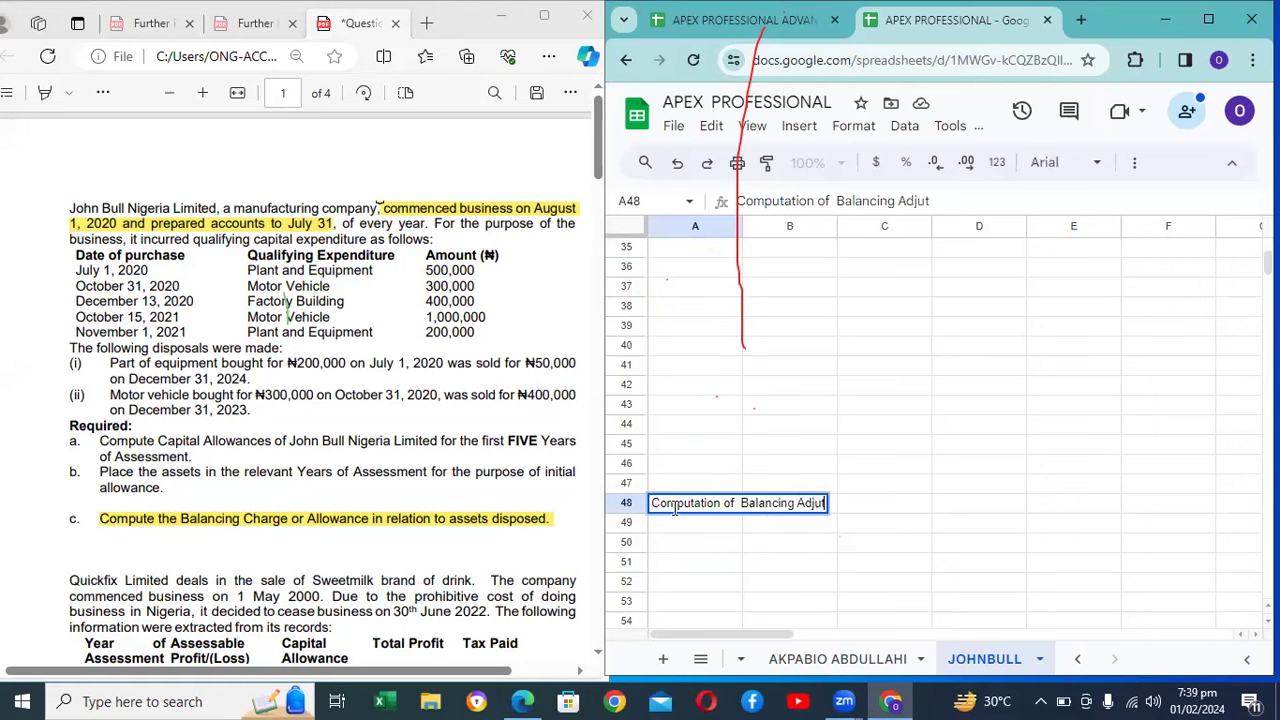
type("tments")
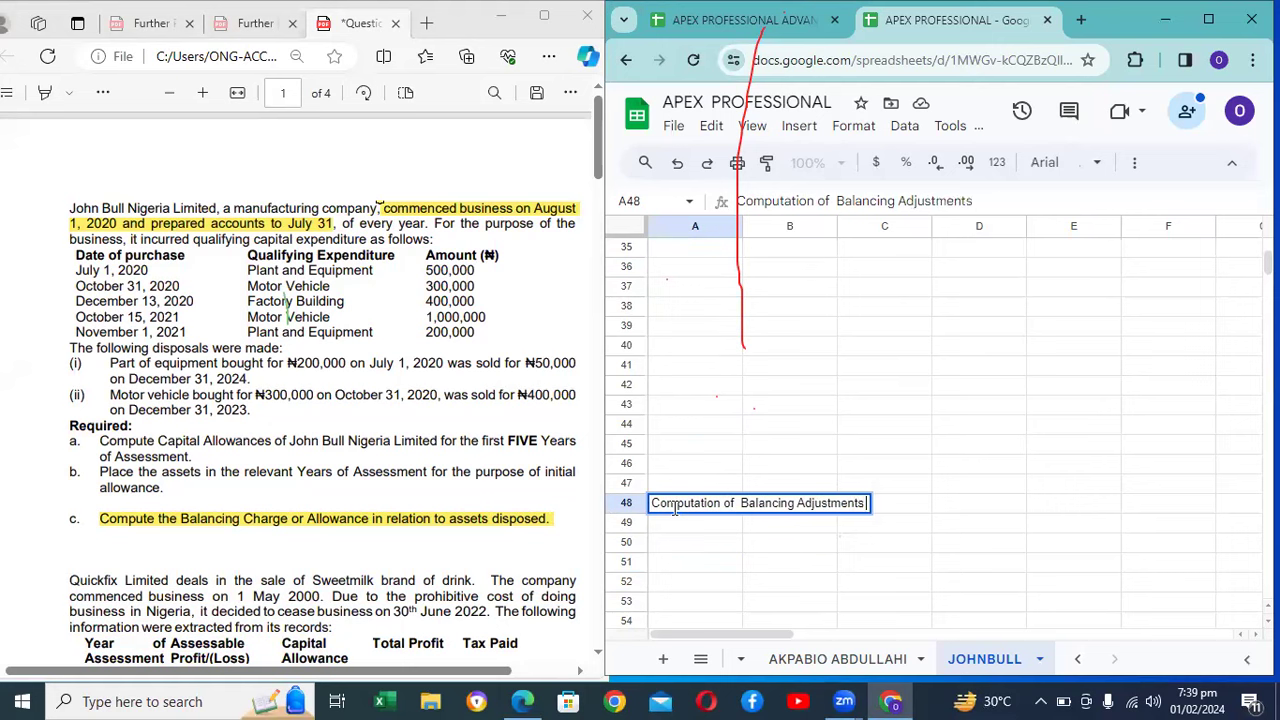
key("Return")
Step: Check the allocation of QCE in the basis period working for disposals and return to the balancing adjustments heading
key("Right")
key("Right")
key("Down")
key("Down")
key("Down")
key("Down")
key("Down")
key("Down")
key("Down")
key("Down")
key("Down")
key("Down")
key("Down")
key("Down")
key("Down")
key("Down")
key("Down")
key("Down")
key("Down")
key("Down")
key("Down")
key("Down")
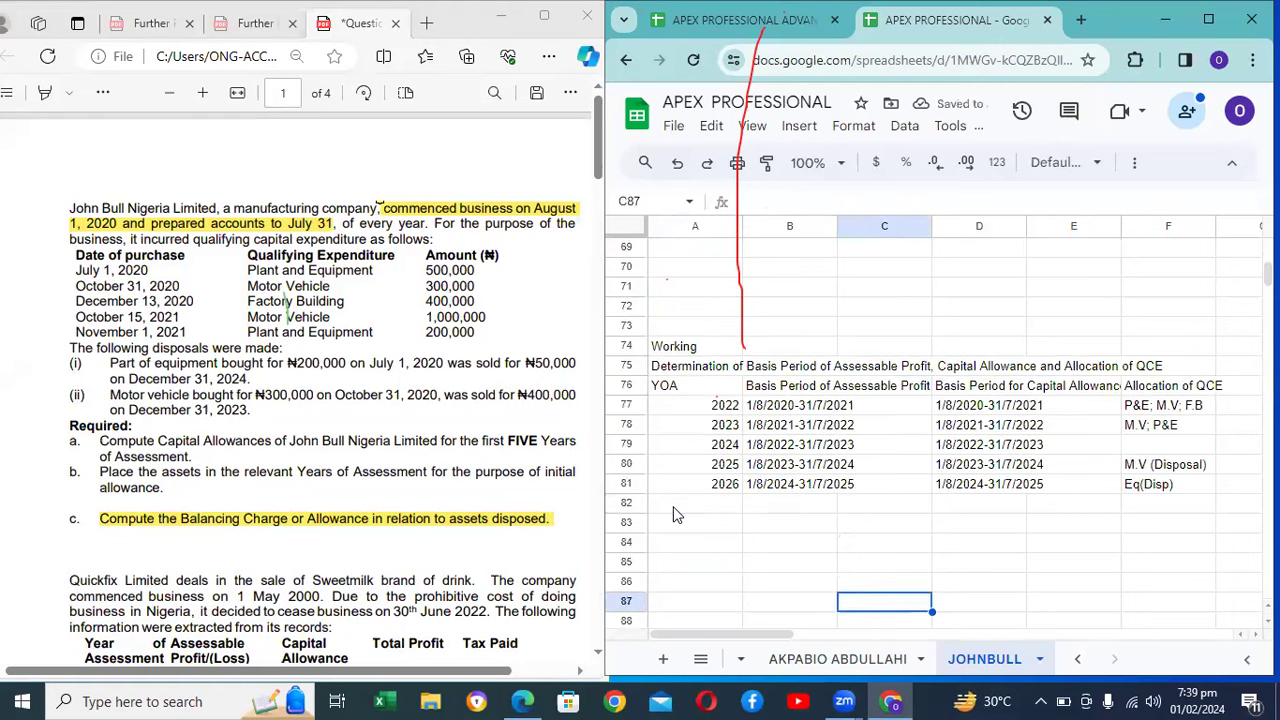
key("Up")
key("Up")
key("Up")
key("Up")
key("Up")
key("Up")
key("Up")
key("Up")
key("Up")
key("Up")
key("Up")
key("Up")
key("Up")
key("Up")
key("Up")
key("Up")
key("Up")
key("Up")
key("Up")
key("Up")
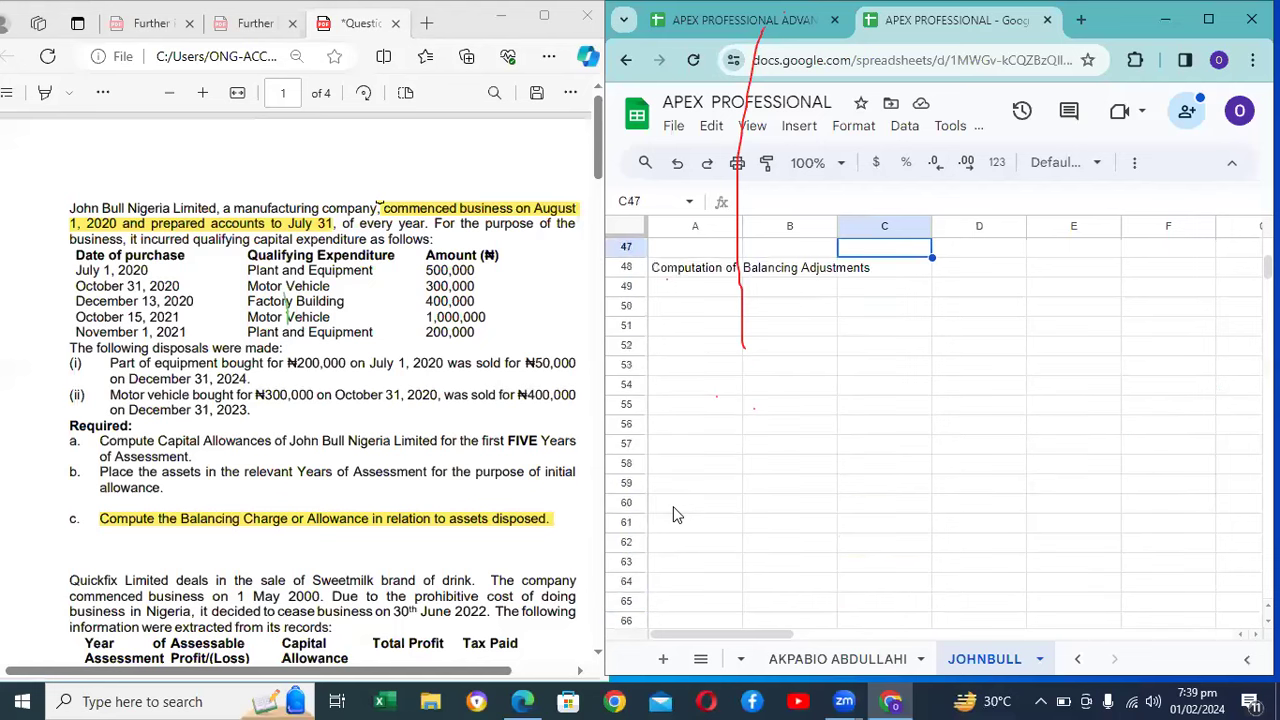
Step: Enter the column headings "M.V", "Eq." and "Total" in C49:E49 under the balancing adjustments heading
key("Up")
key("Up")
key("Up")
key("Up")
key("Up")
key("Up")
key("Up")
key("Down")
key("Down")
key("Down")
key("Down")
key("Down")
key("Down")
key("Down")
key("Down")
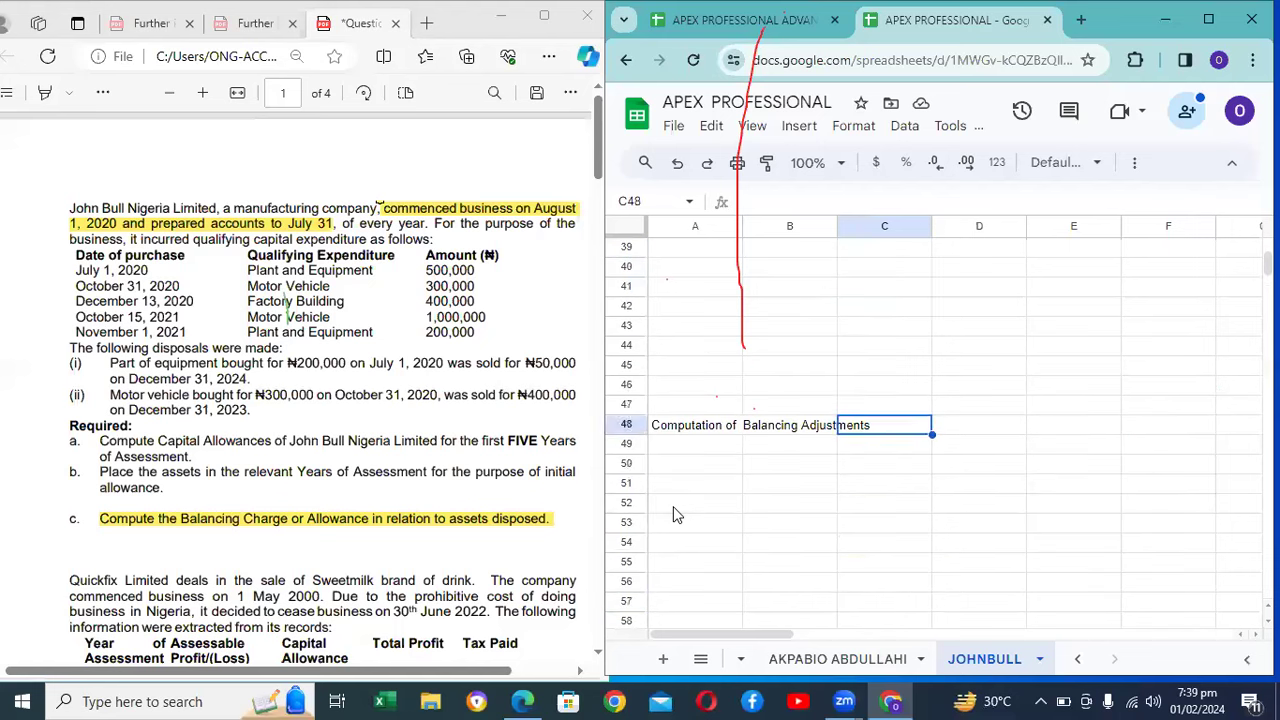
key("Down")
type("M.")
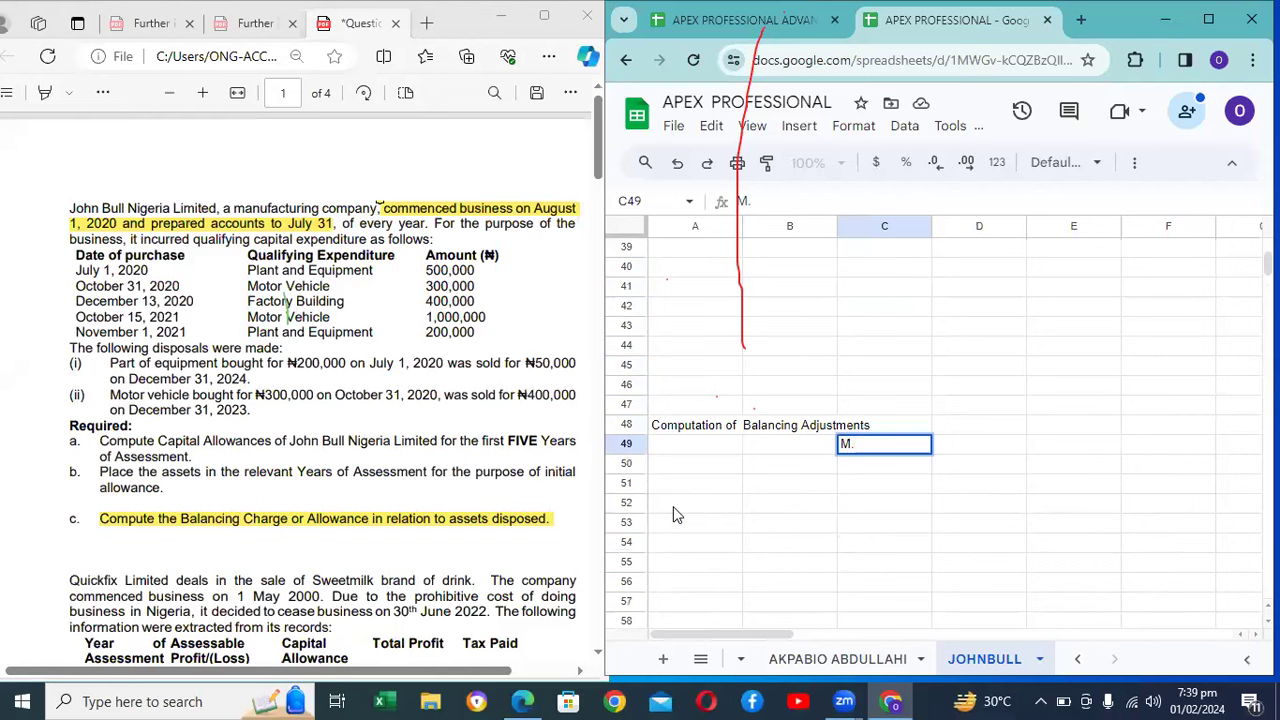
type("V")
key("Tab")
type("Eq")
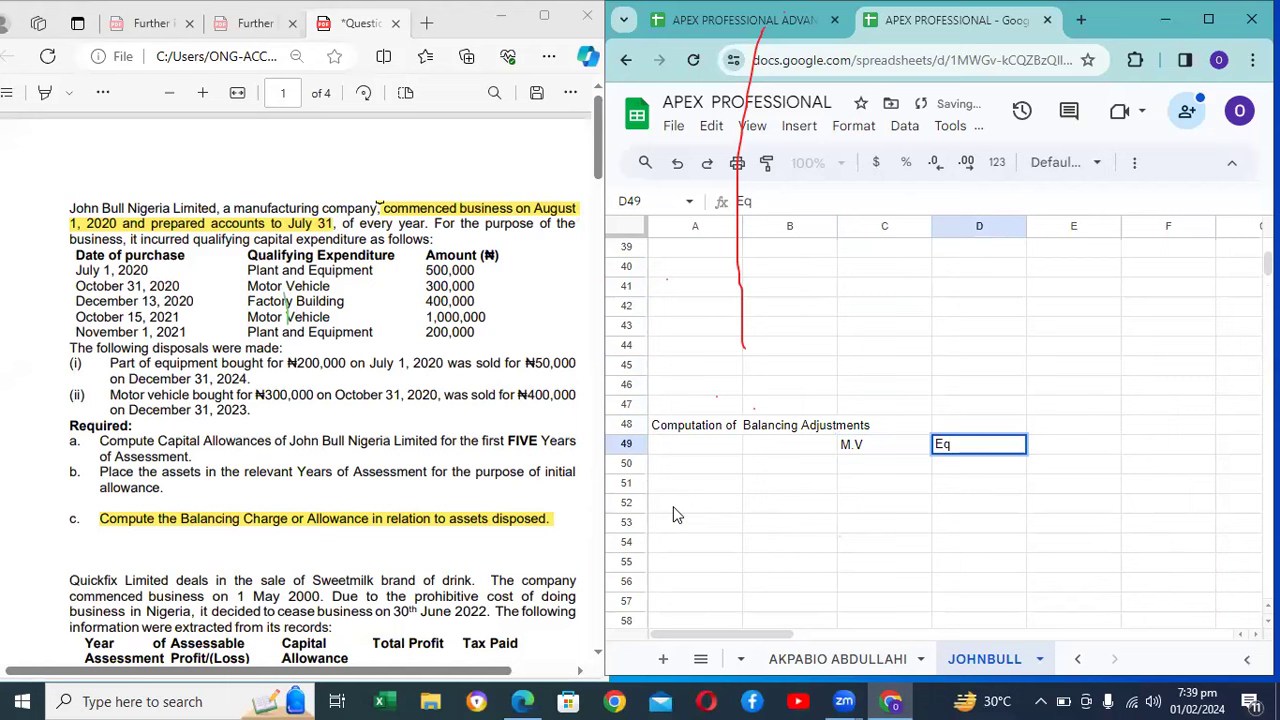
type(".")
key("Tab")
type("Total")
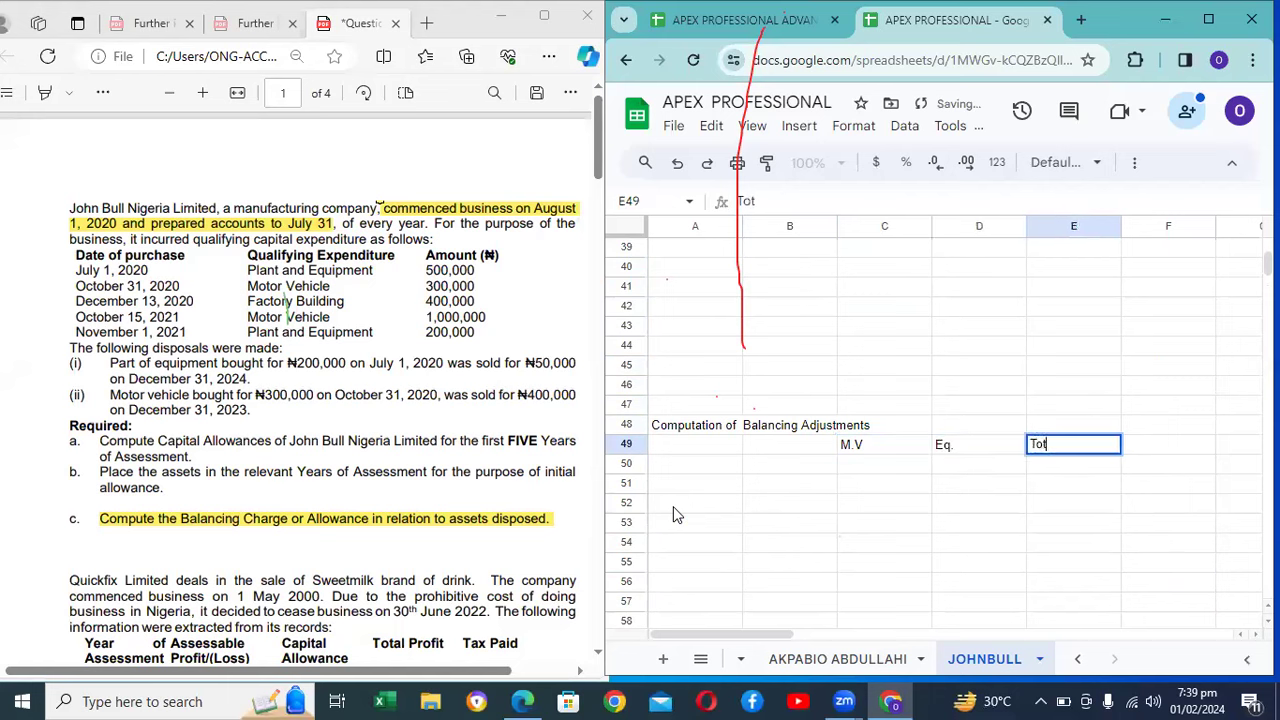
key("Return")
key("Left")
key("Left")
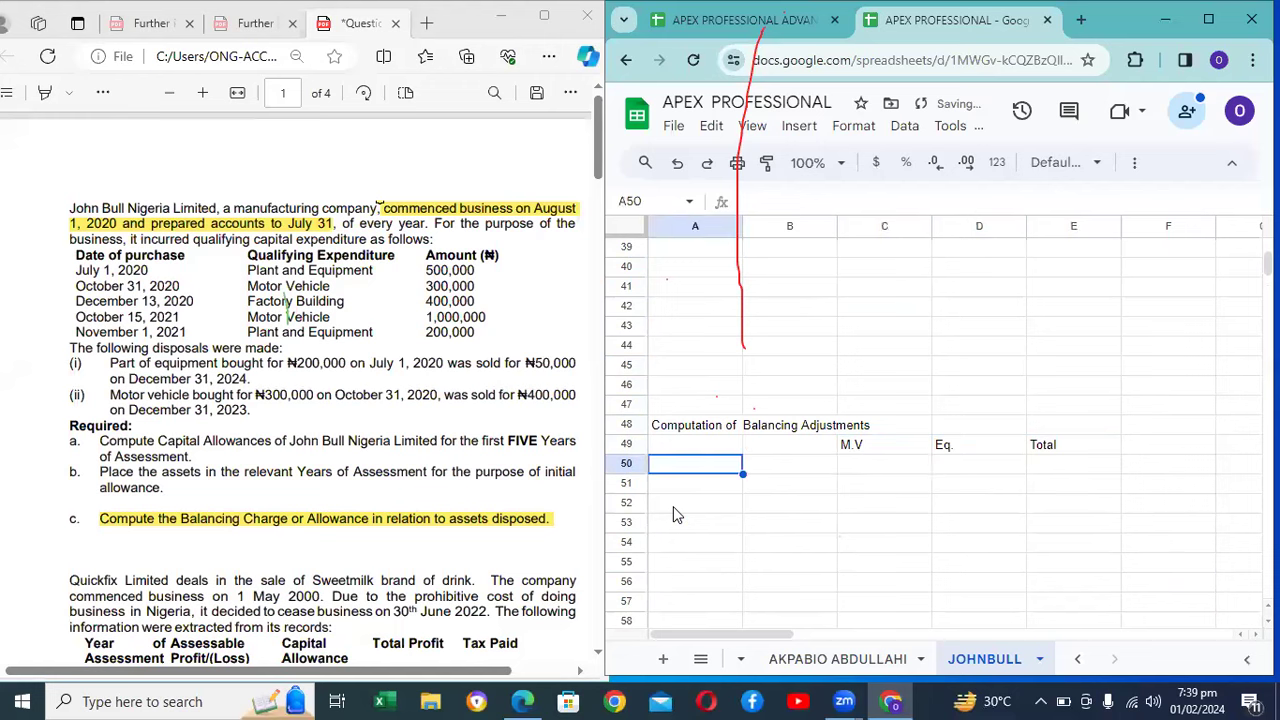
type("Cost")
key("BackSpace")
key("BackSpace")
key("BackSpace")
key("BackSpace")
type("N")
key("BackSpace")
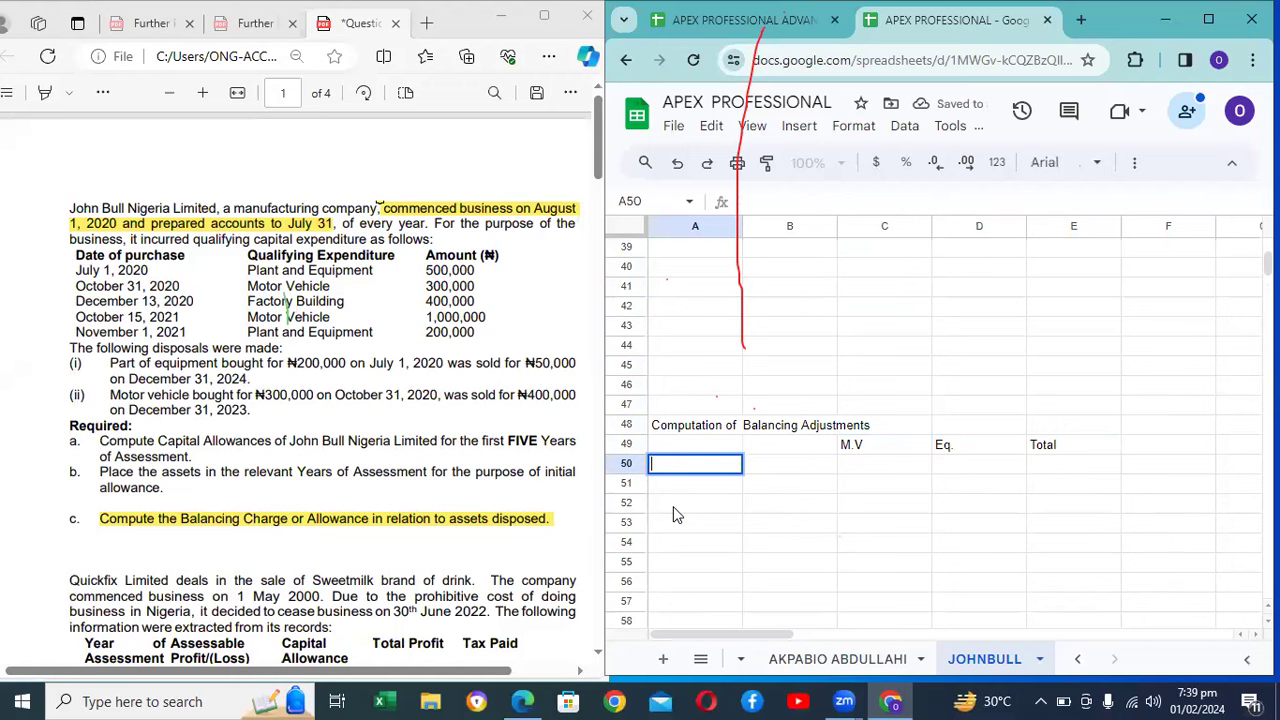
Step: Enter the row labels "Initial Allowance" in A50 and "Annual Allowance" in A51 under the balancing adjustments heading
key("Right")
key("Right")
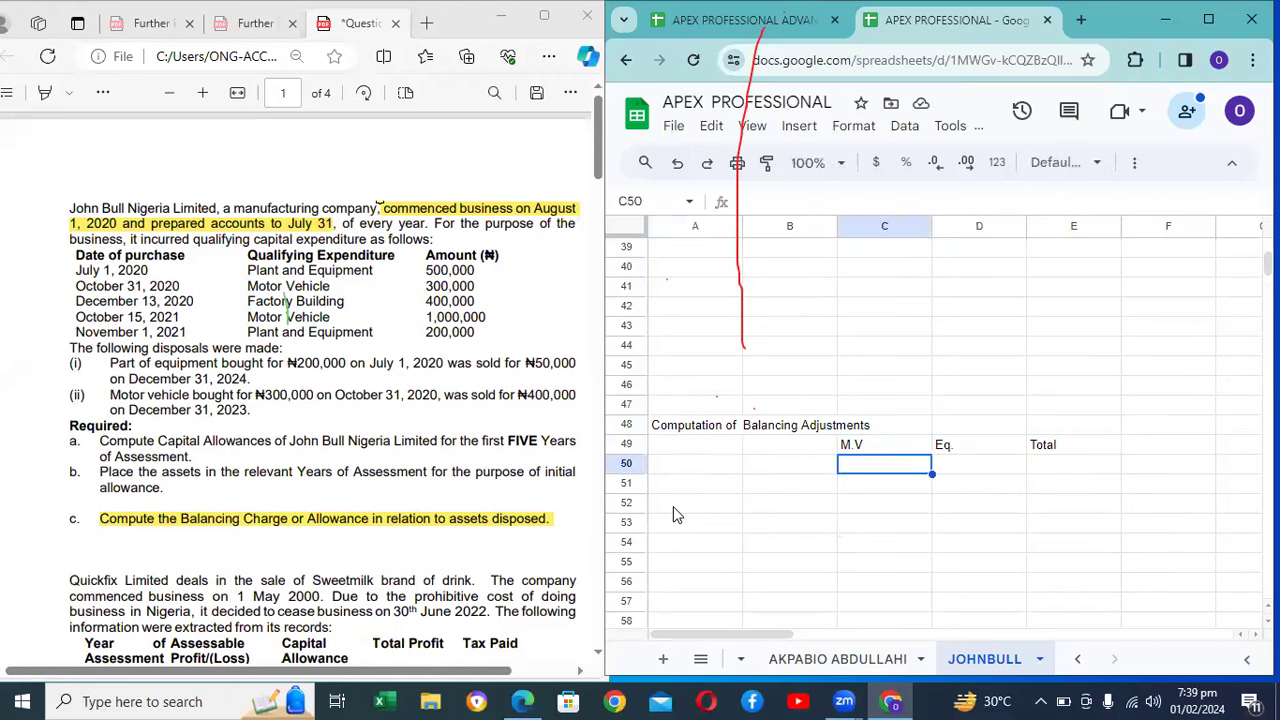
key("Return")
key("Escape")
key("Left")
key("Left")
key("Return")
type("Ini")
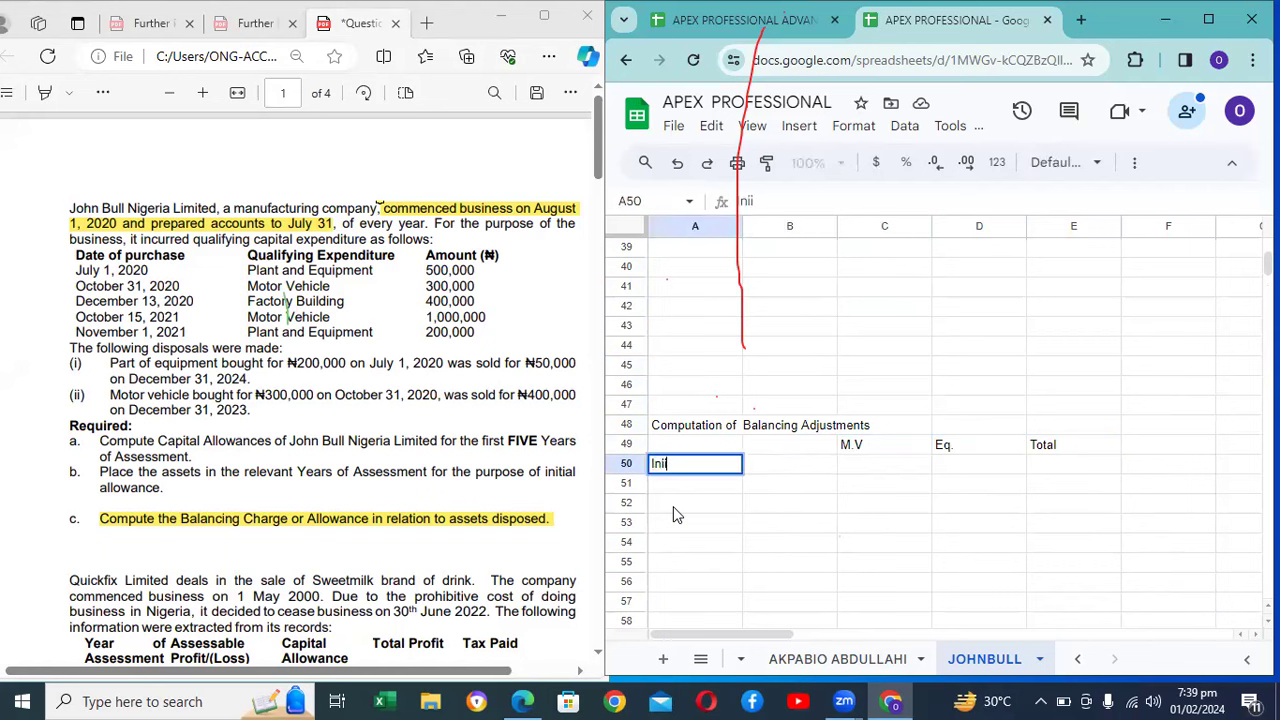
type("tial Allowance")
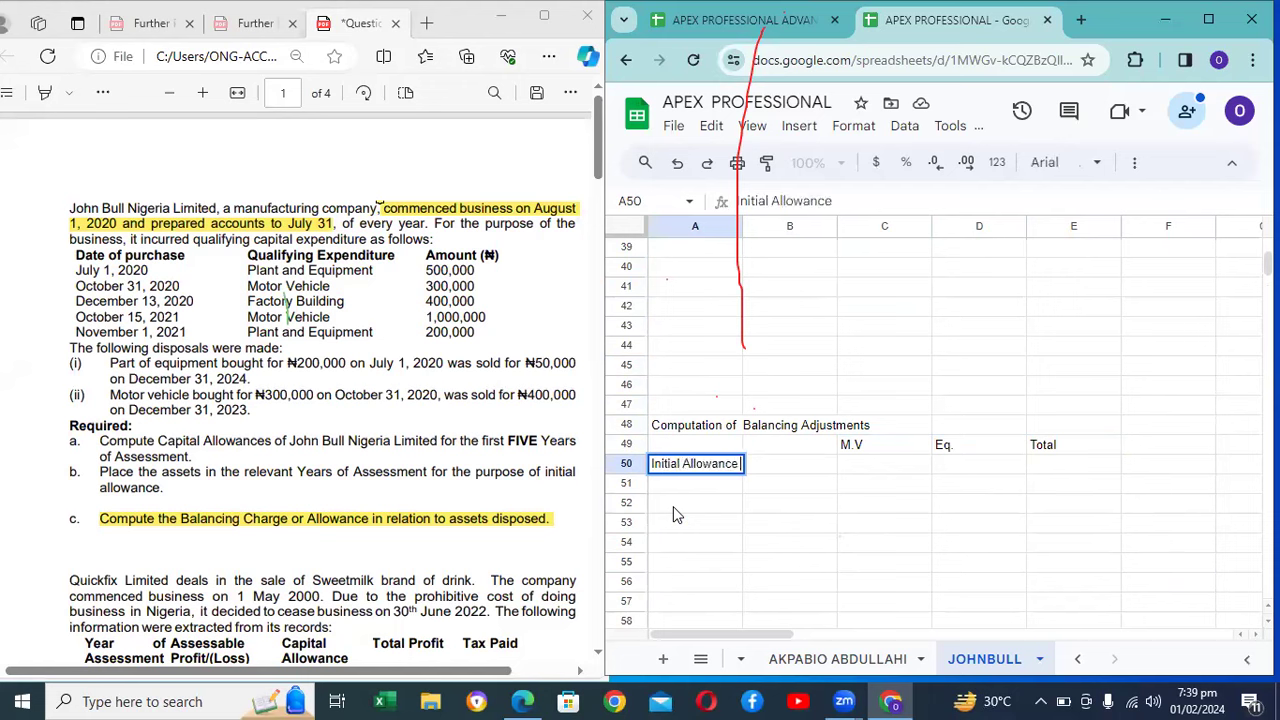
key("Return")
type("Ann")
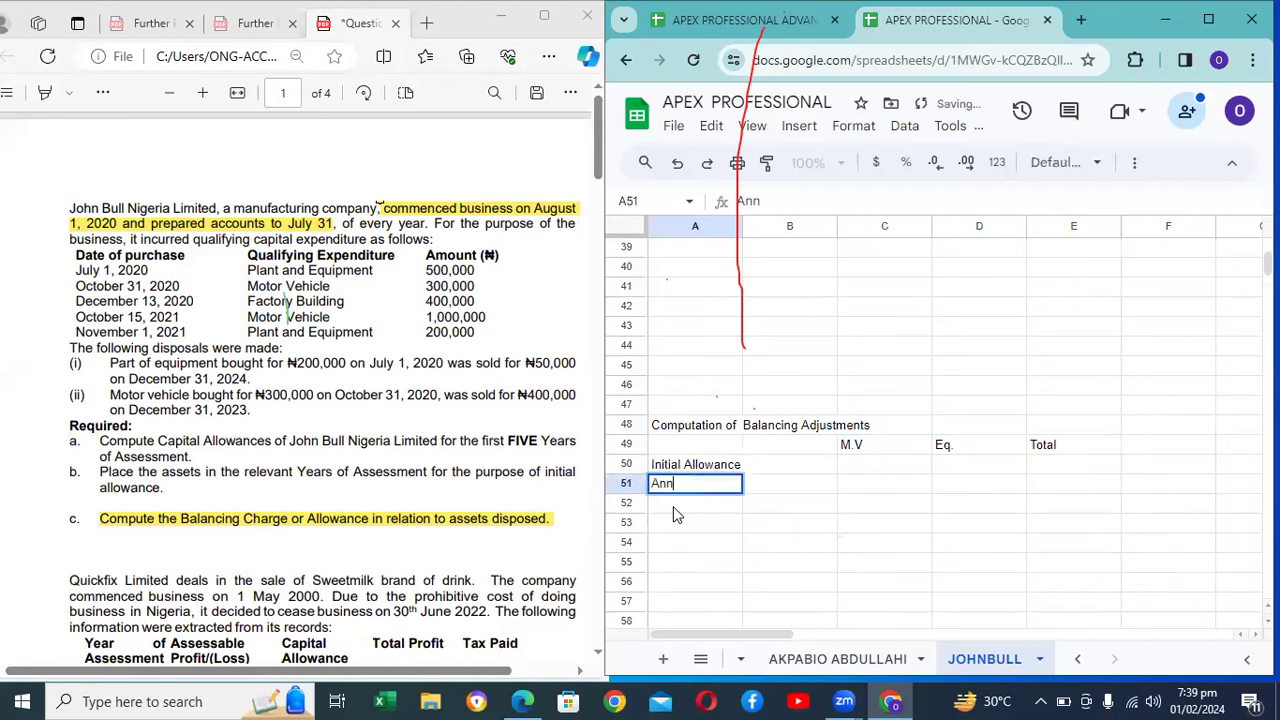
type("ual Allowance")
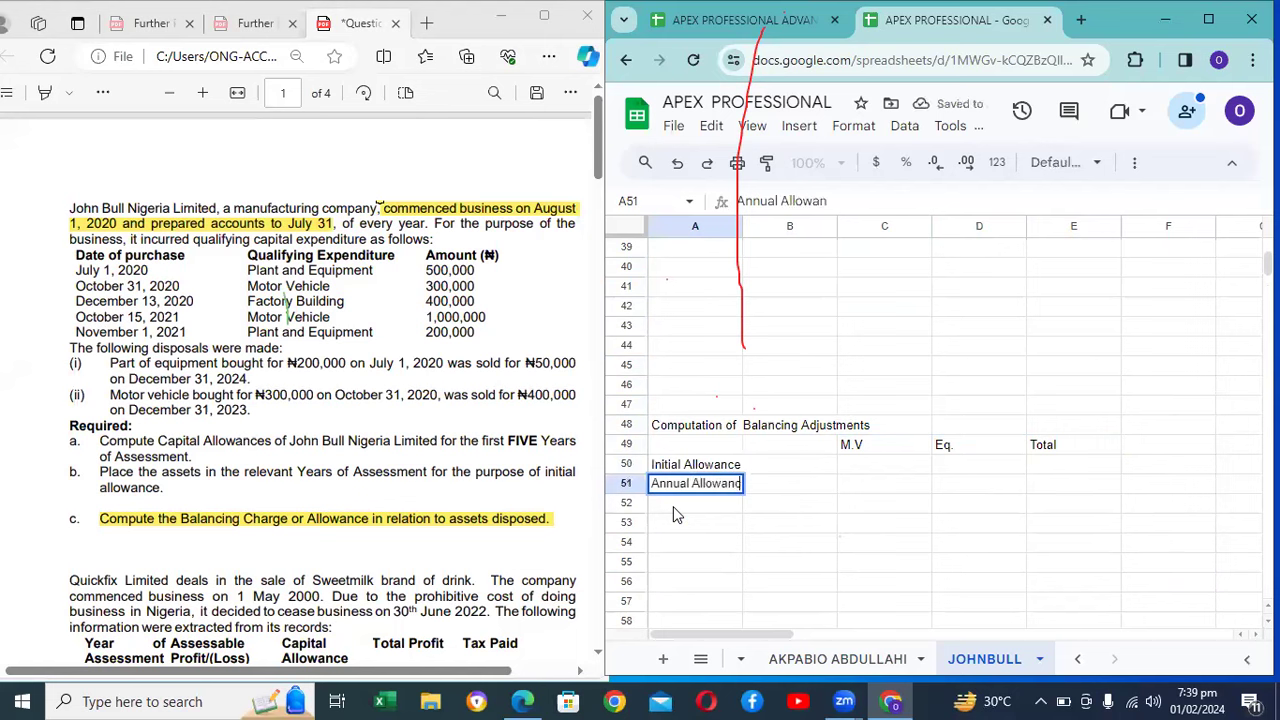
key("Tab")
Step: Enter an initial allowance rate of 50% for both motor vehicle and equipment in C50:D50
key("Tab")
key("Up")
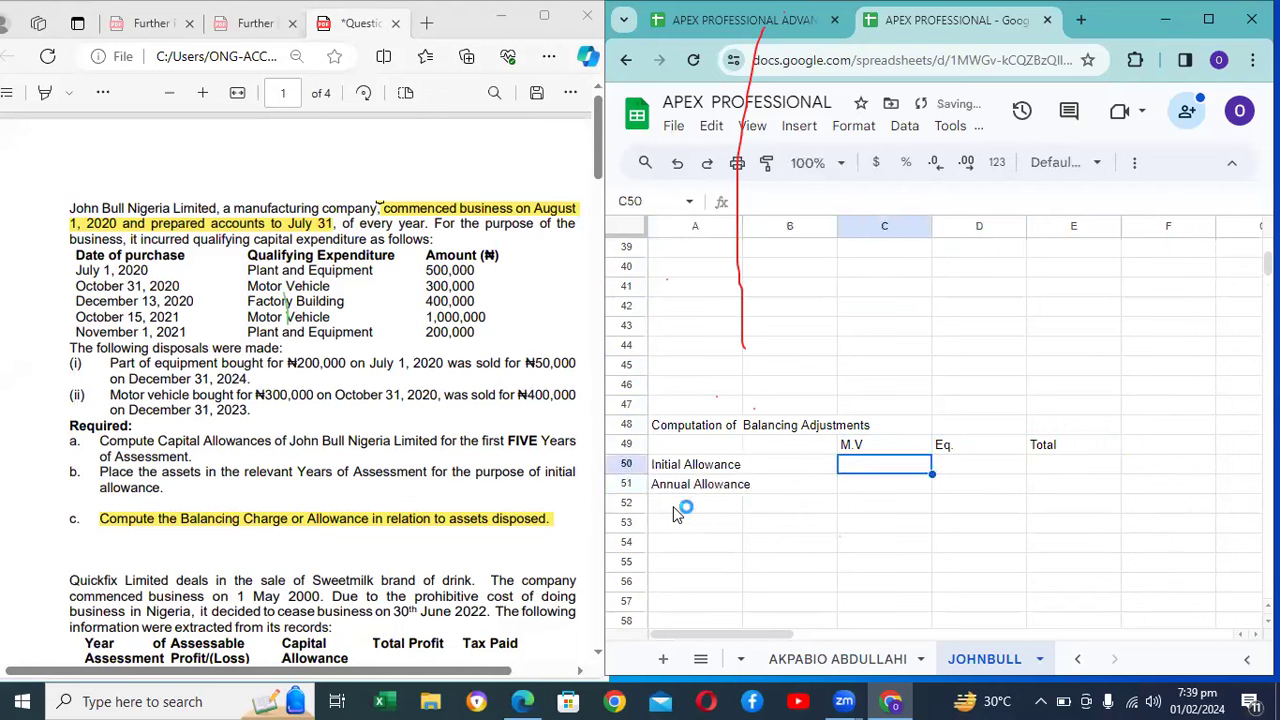
type("50%")
key("Tab")
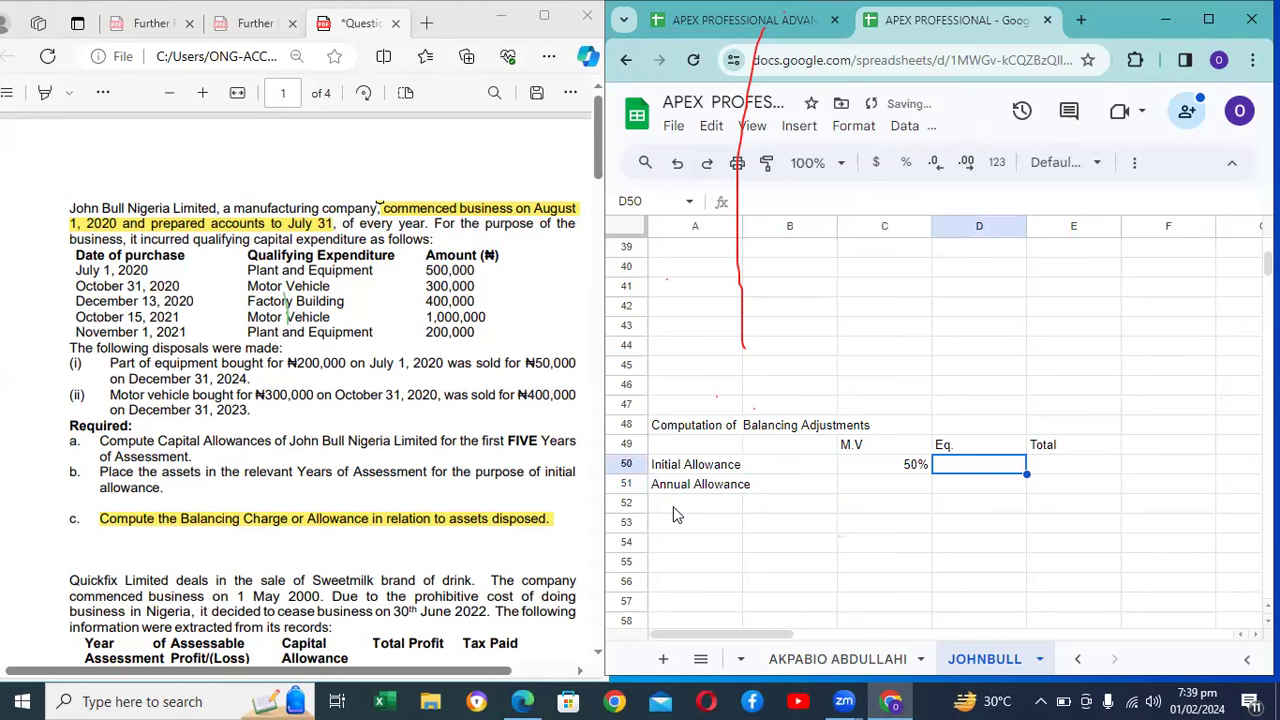
type("50%")
key("Tab")
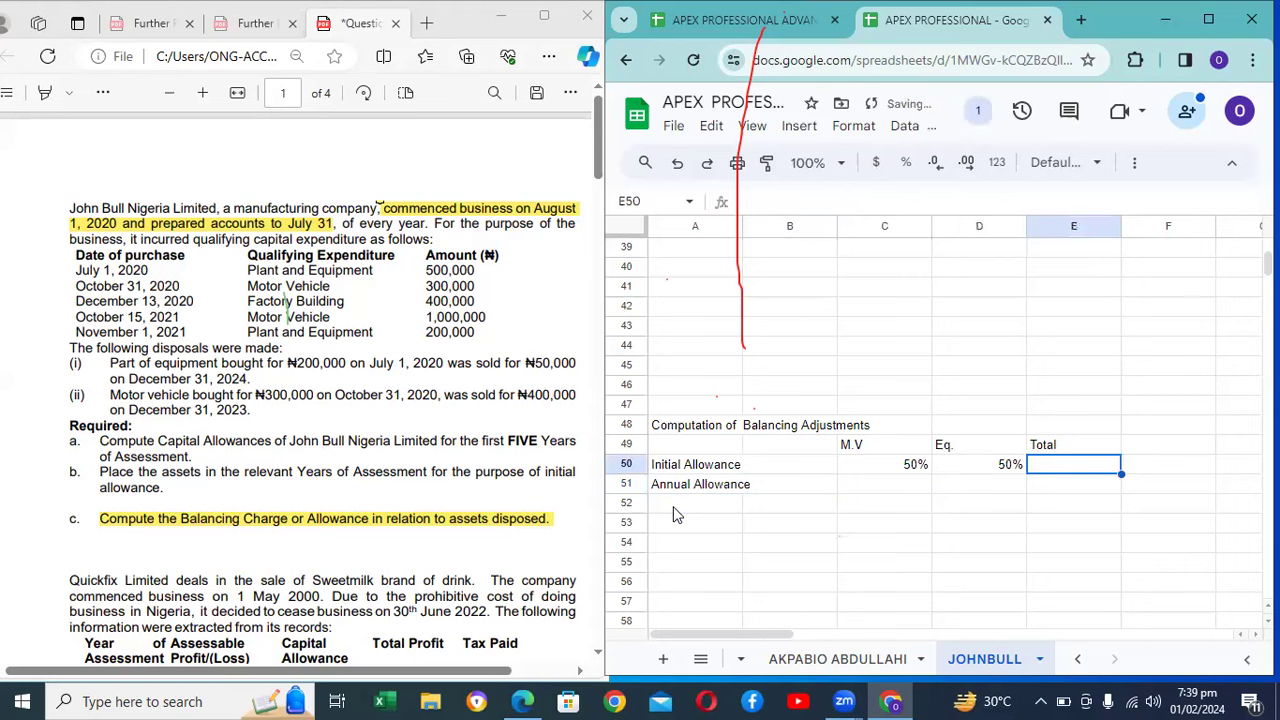
Step: Enter an annual allowance rate of 25% for both motor vehicle and equipment in C51:D51
key("Down")
key("Left")
key("Left")
type("2")
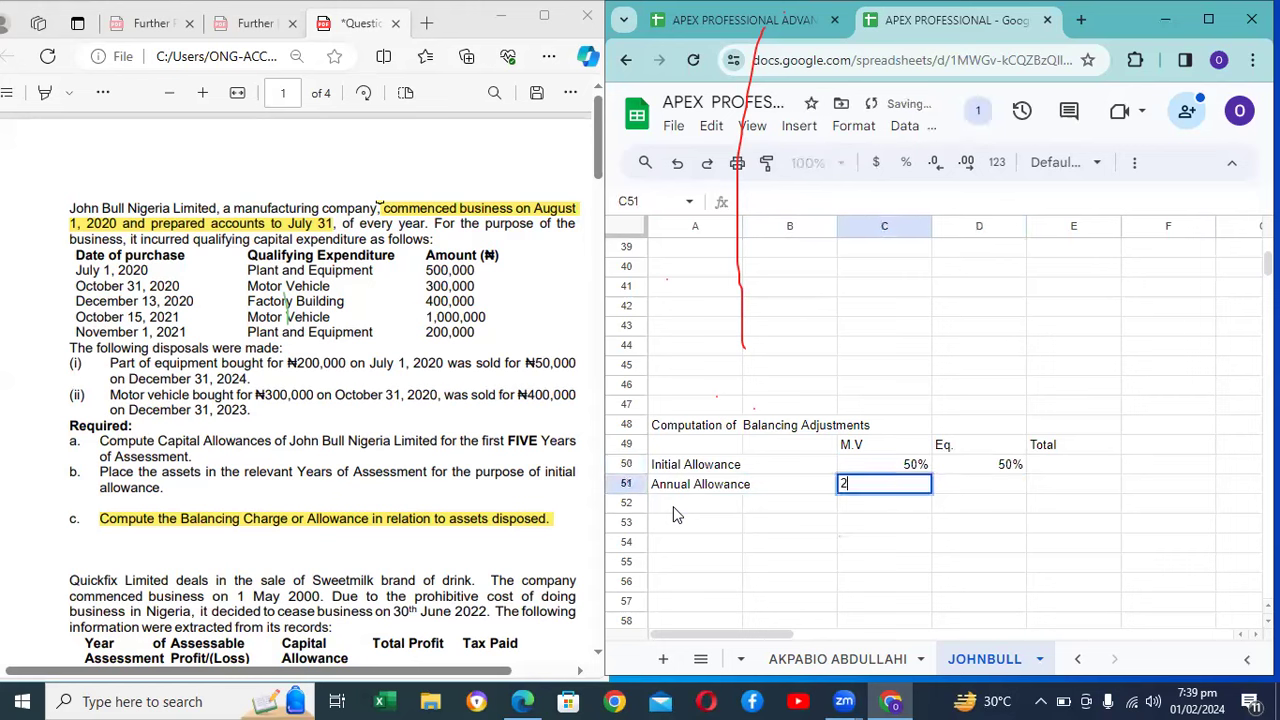
type("5%")
key("Tab")
type("25%")
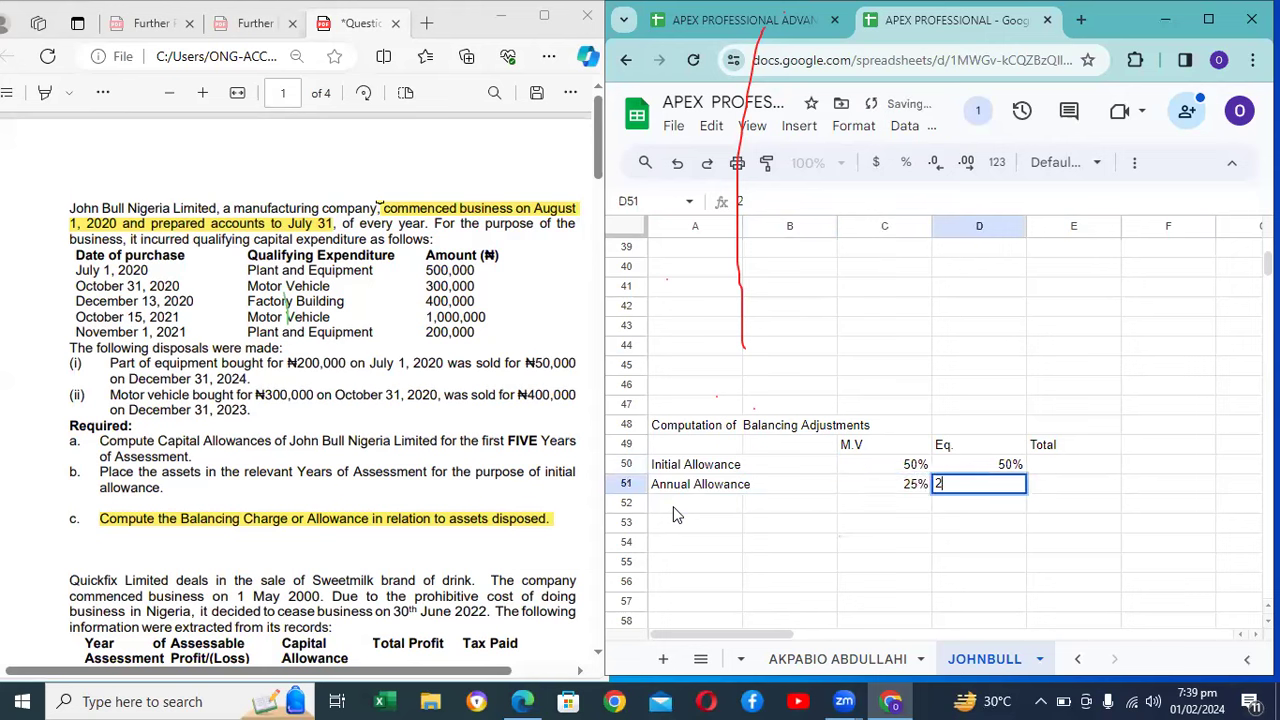
key("Return")
Step: Enter the currency heading "N'000" in C52:E52 beneath the motor vehicle, equipment and total columns
key("Left")
key("Left")
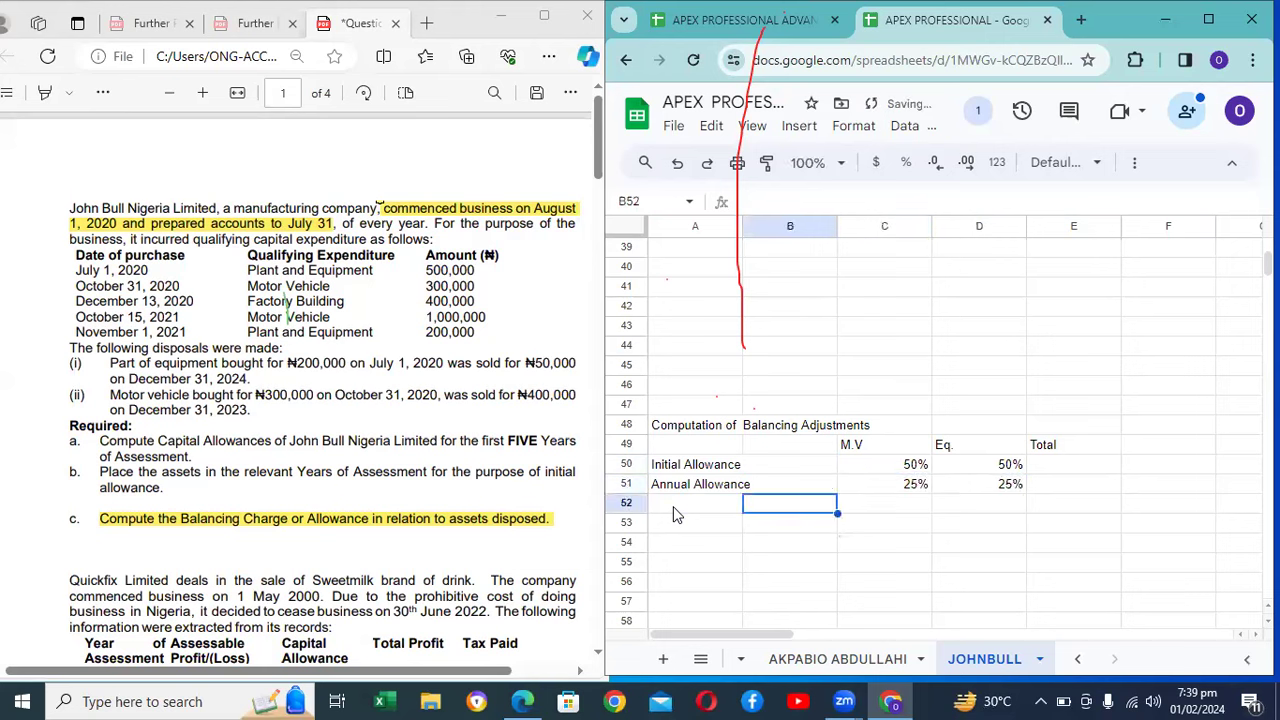
key("Right")
key("Right")
type("N'000")
key("Tab")
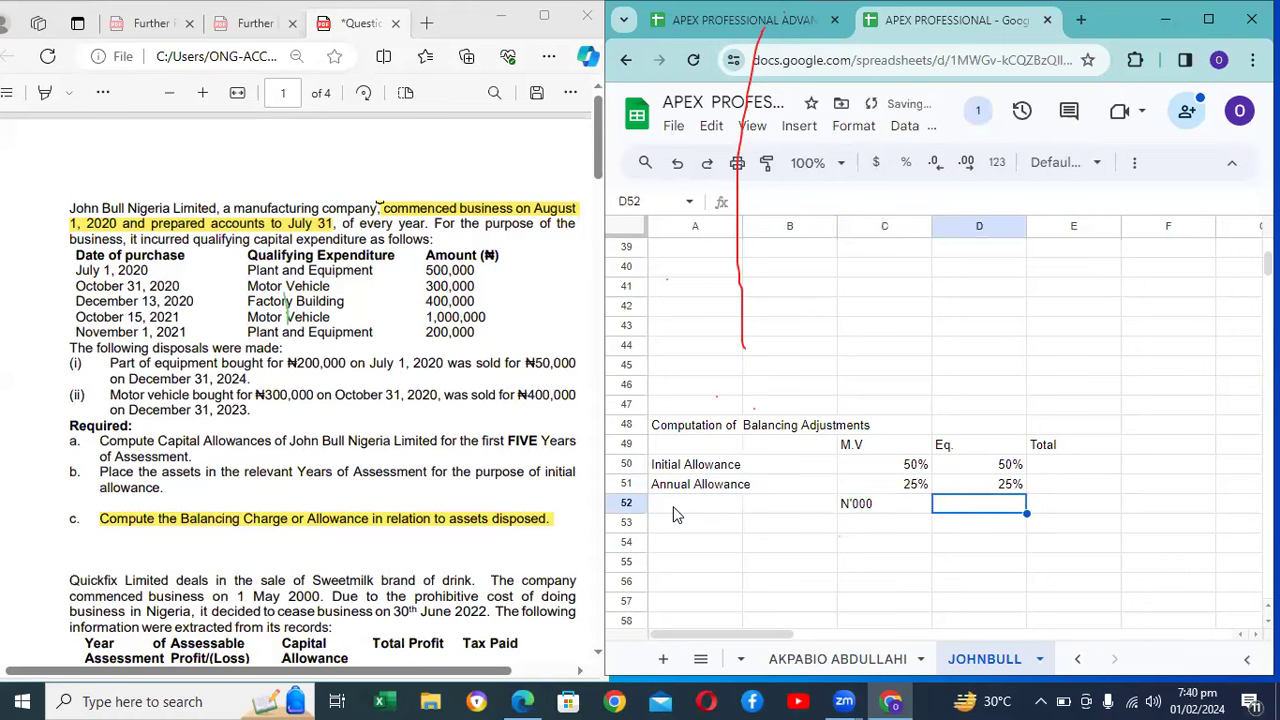
type("N'0")
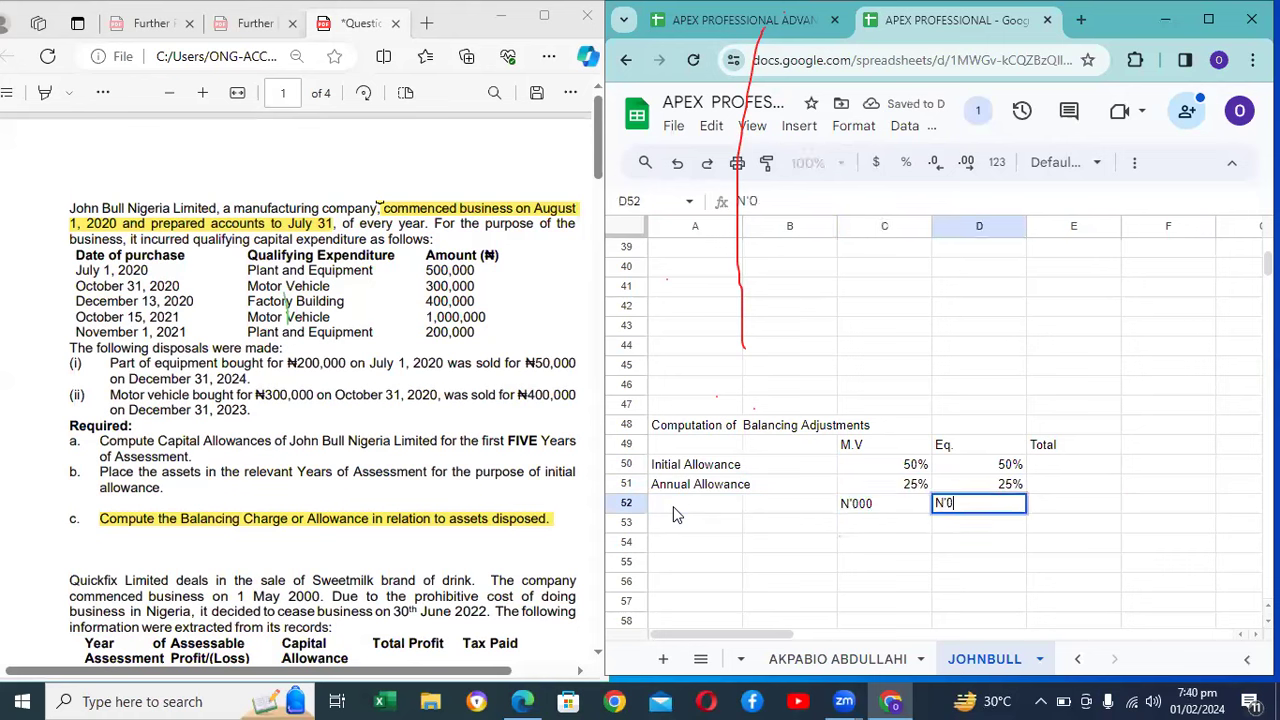
type("00")
key("Tab")
type("N")
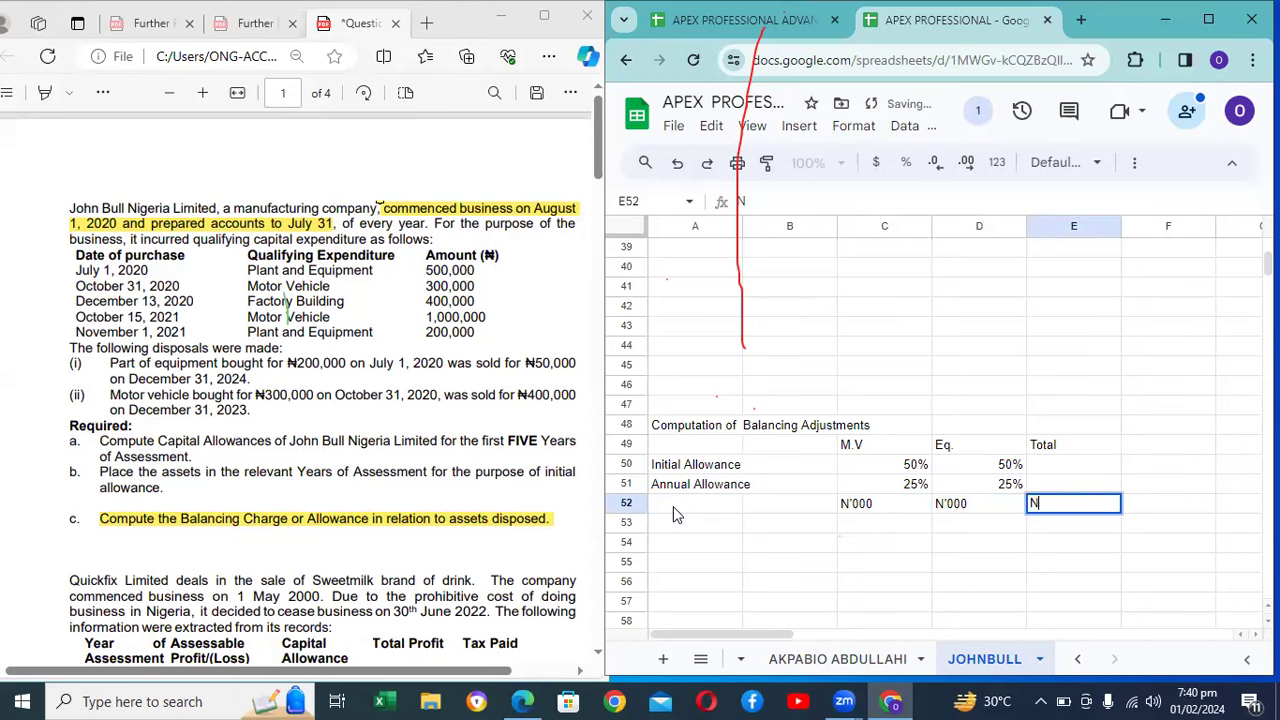
type("'000")
key("Return")
Step: Enter the year label "2022 YOA" in A52
left_click(673, 510)
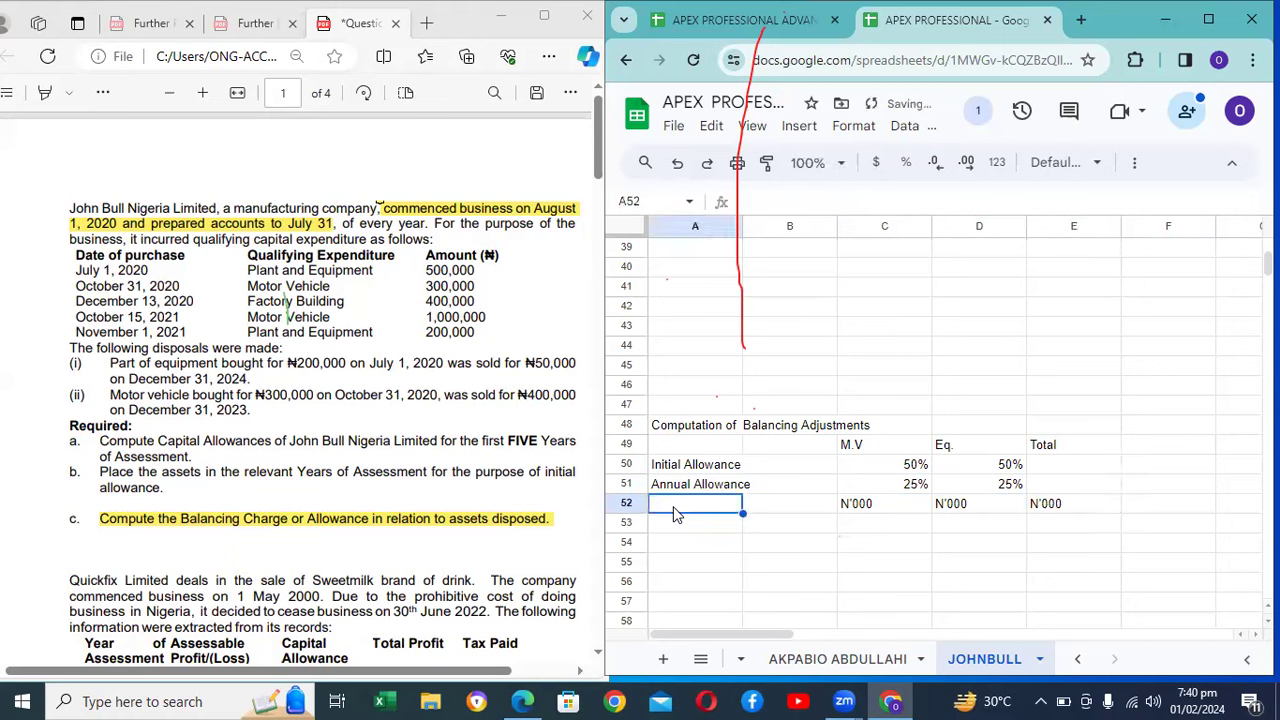
type("2022")
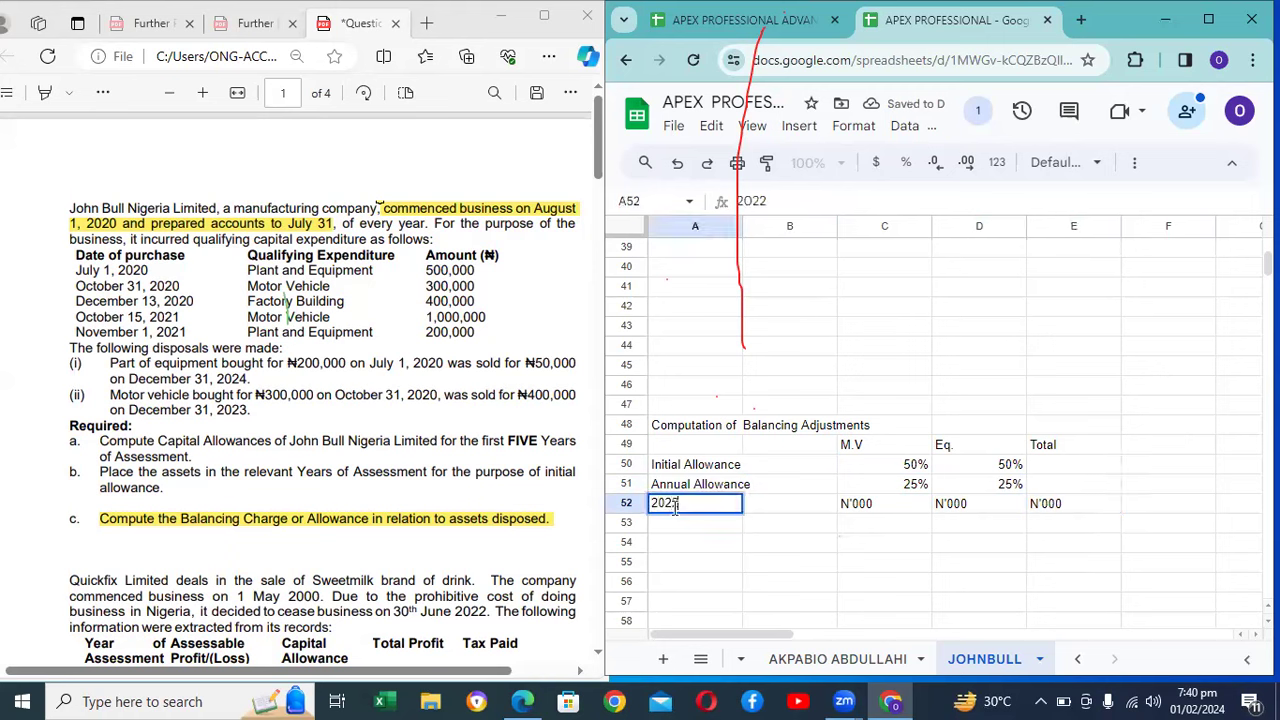
key("Return")
left_click(673, 510)
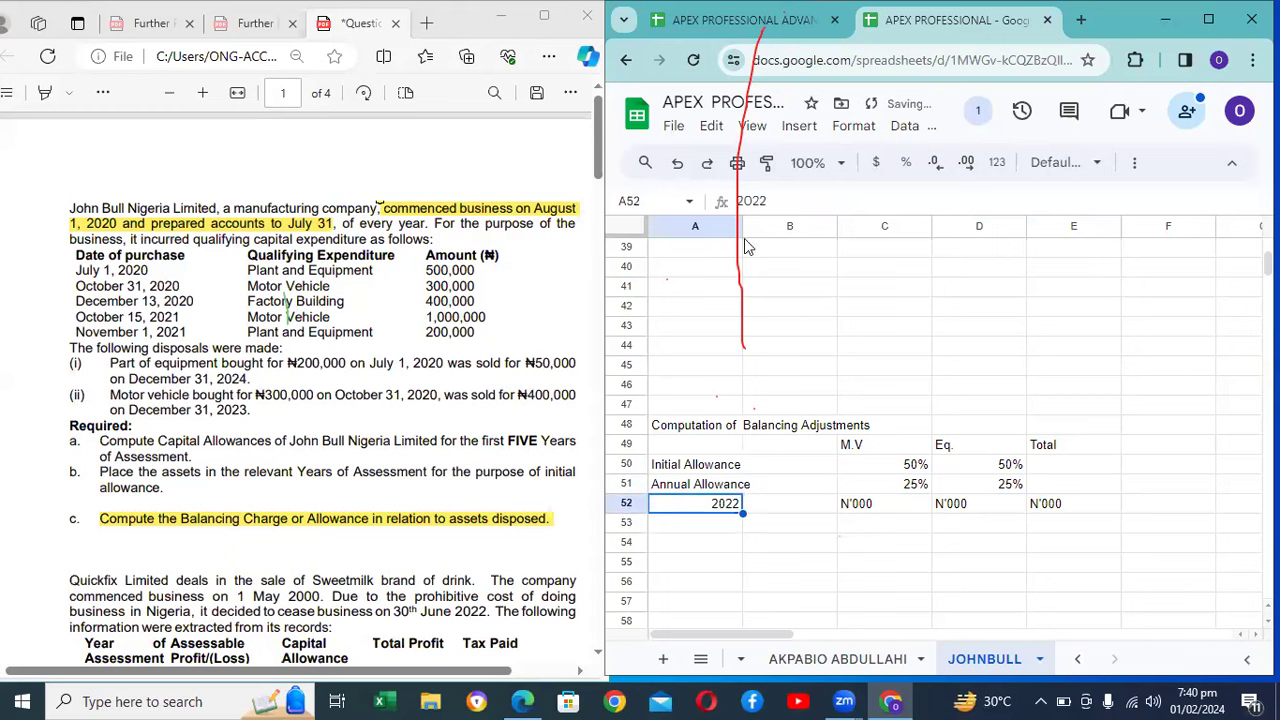
left_click(789, 204)
type("Y")
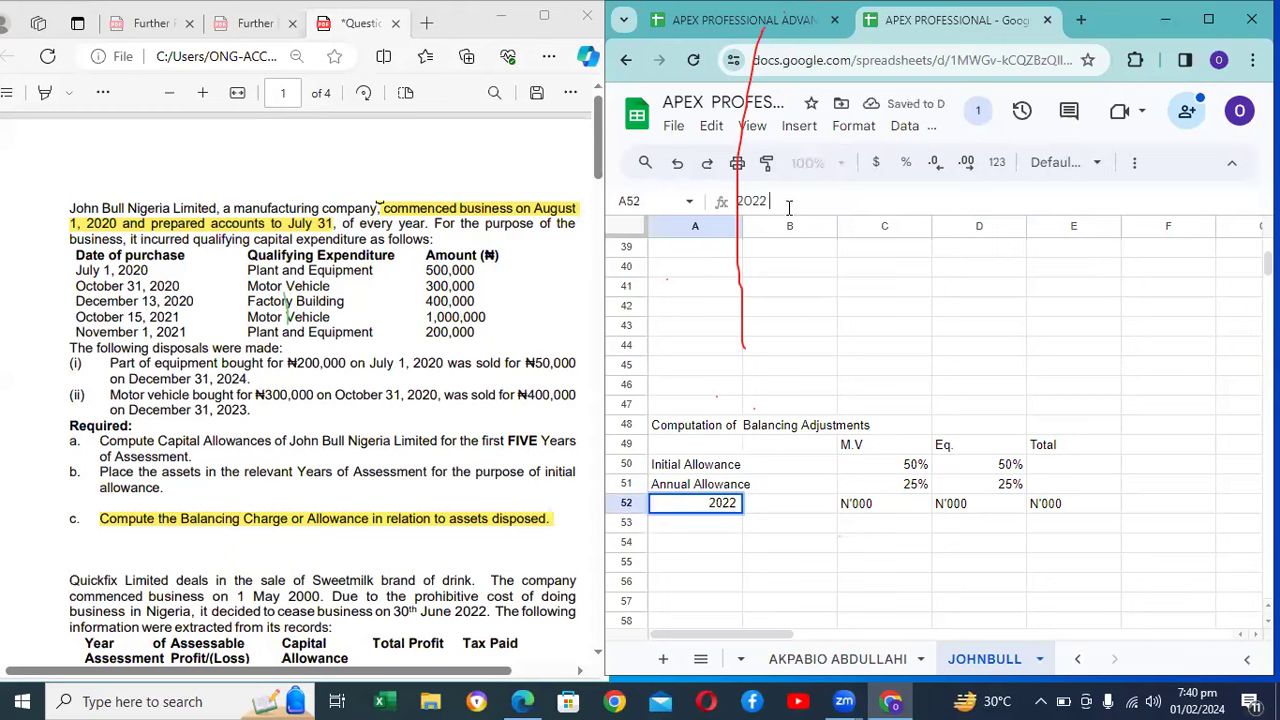
type("OA")
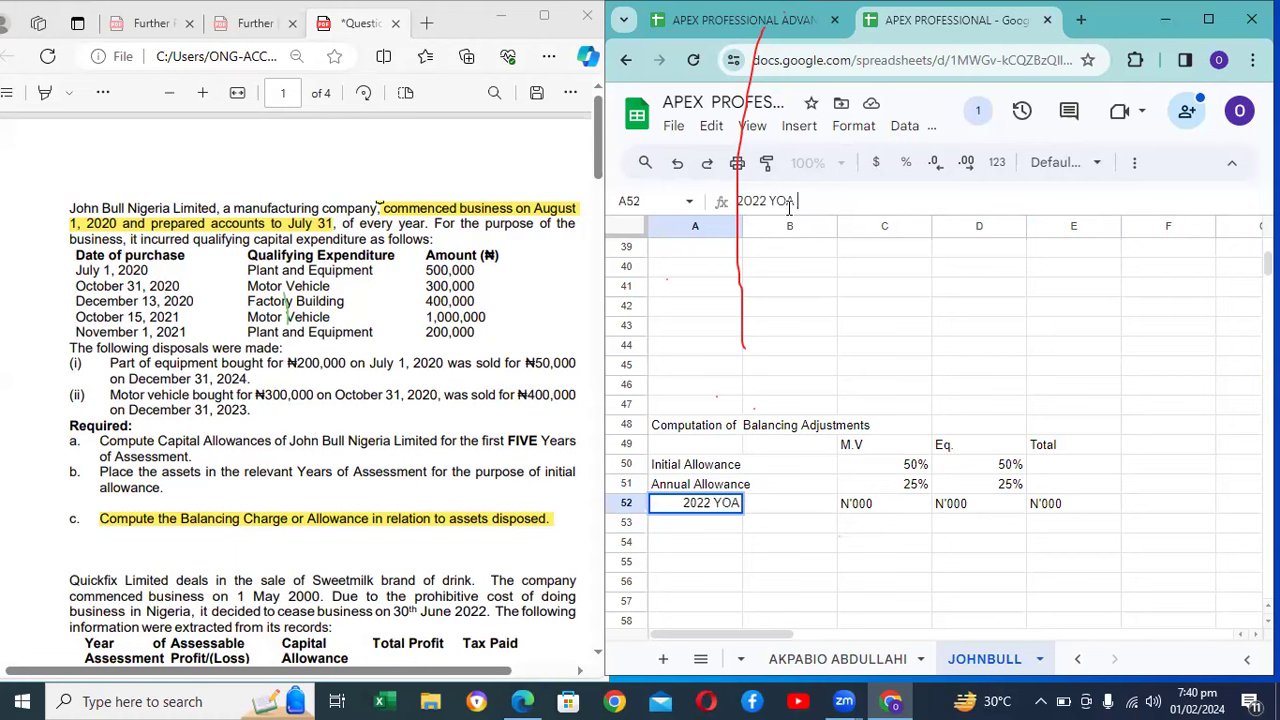
key("Return")
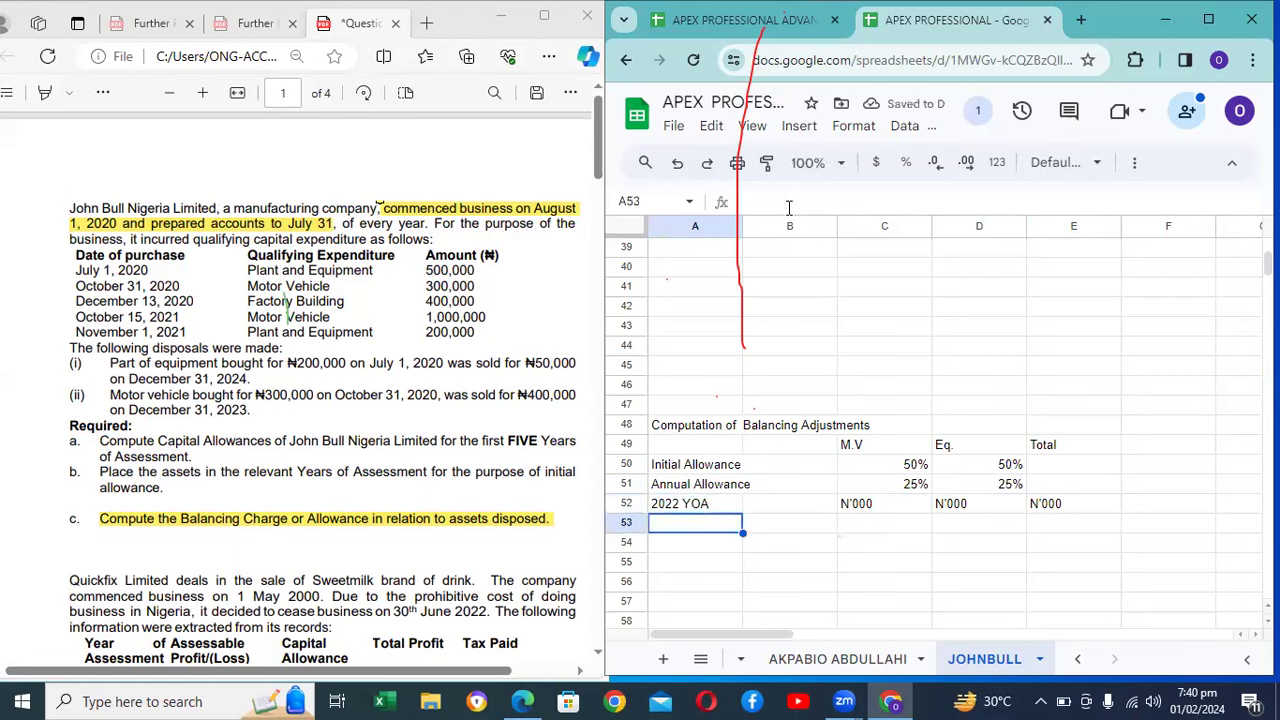
Step: Add a "Cost" row in row 53 with 400 for the motor vehicle and 200 for the equipment
type("c")
key("BackSpace")
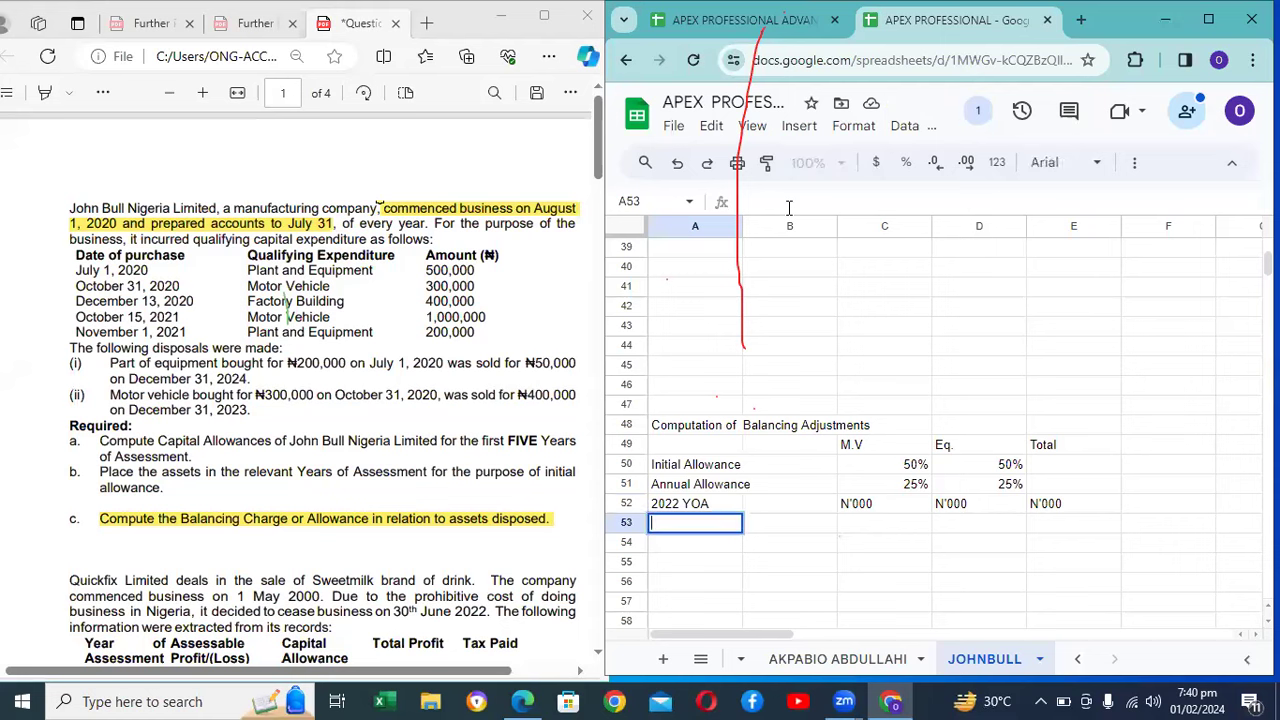
type("Cost")
key("Tab")
key("Tab")
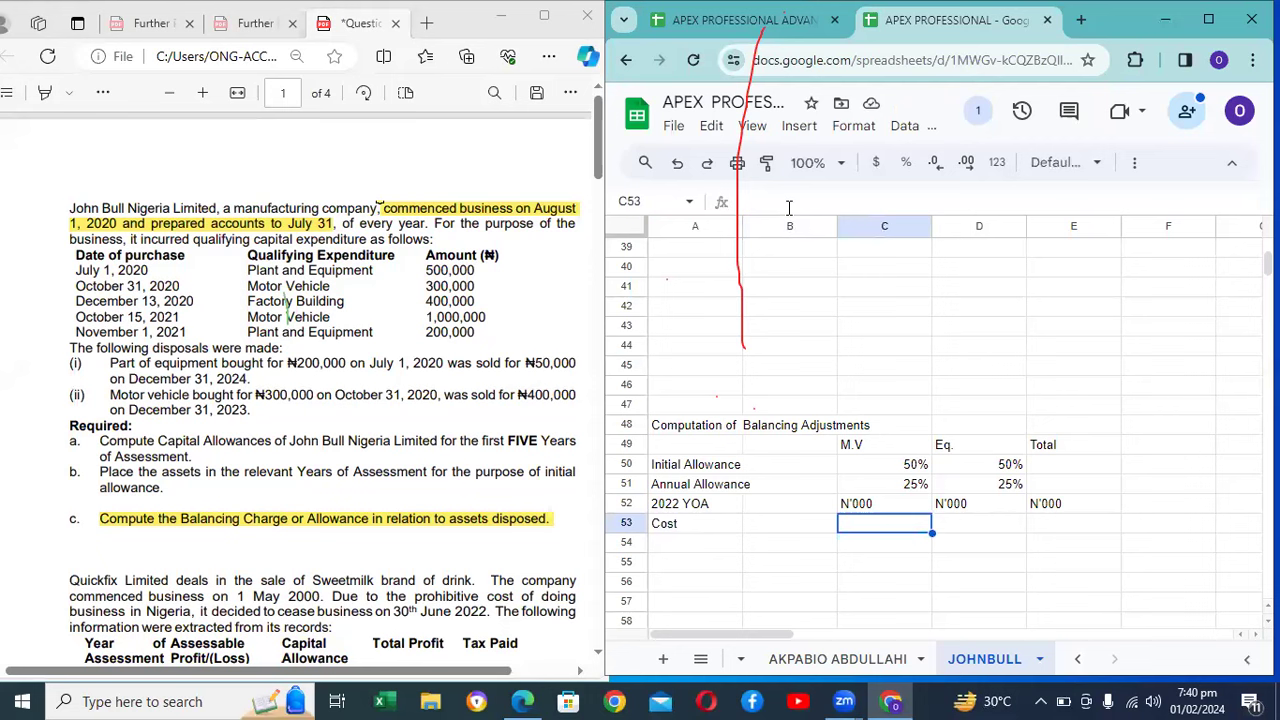
type("400")
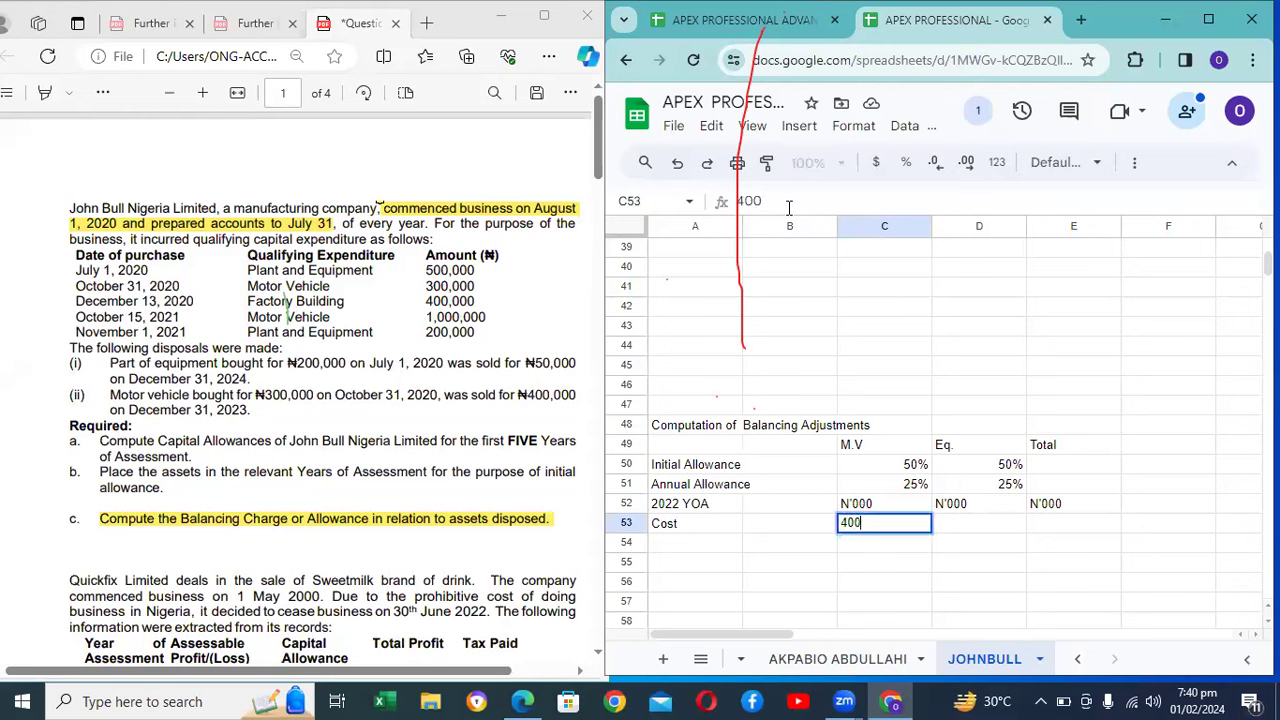
key("Tab")
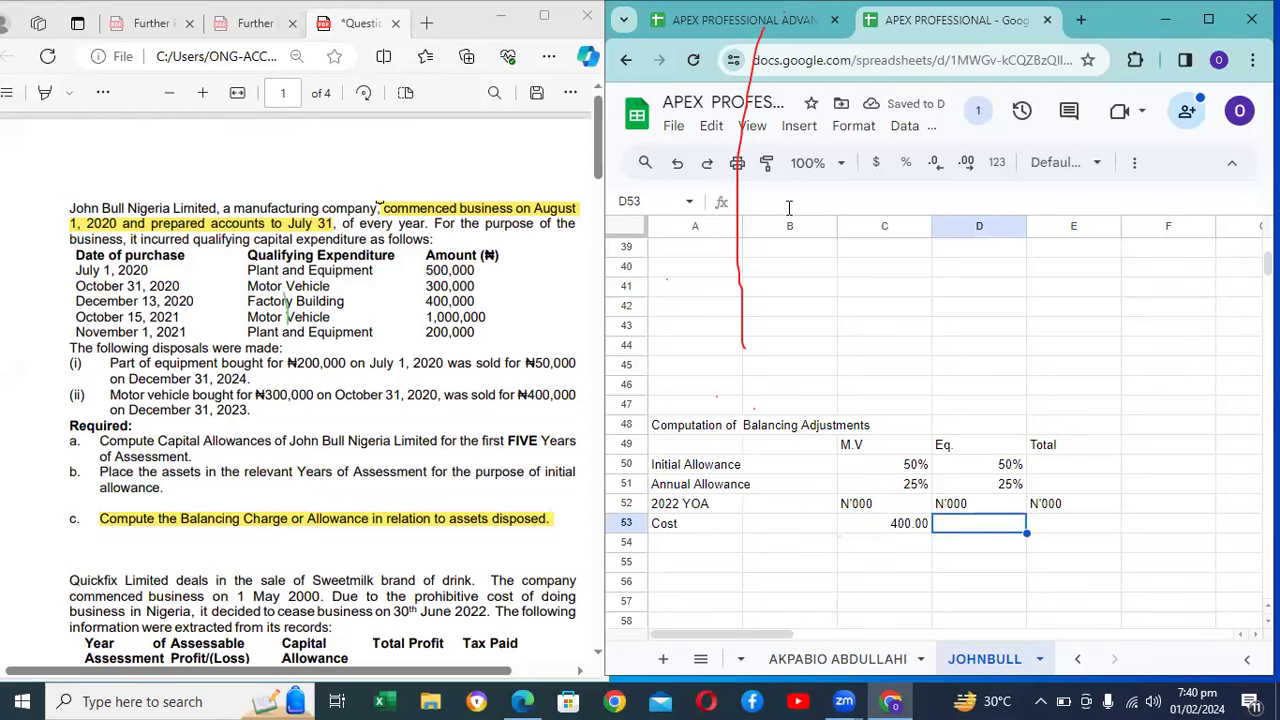
type("200")
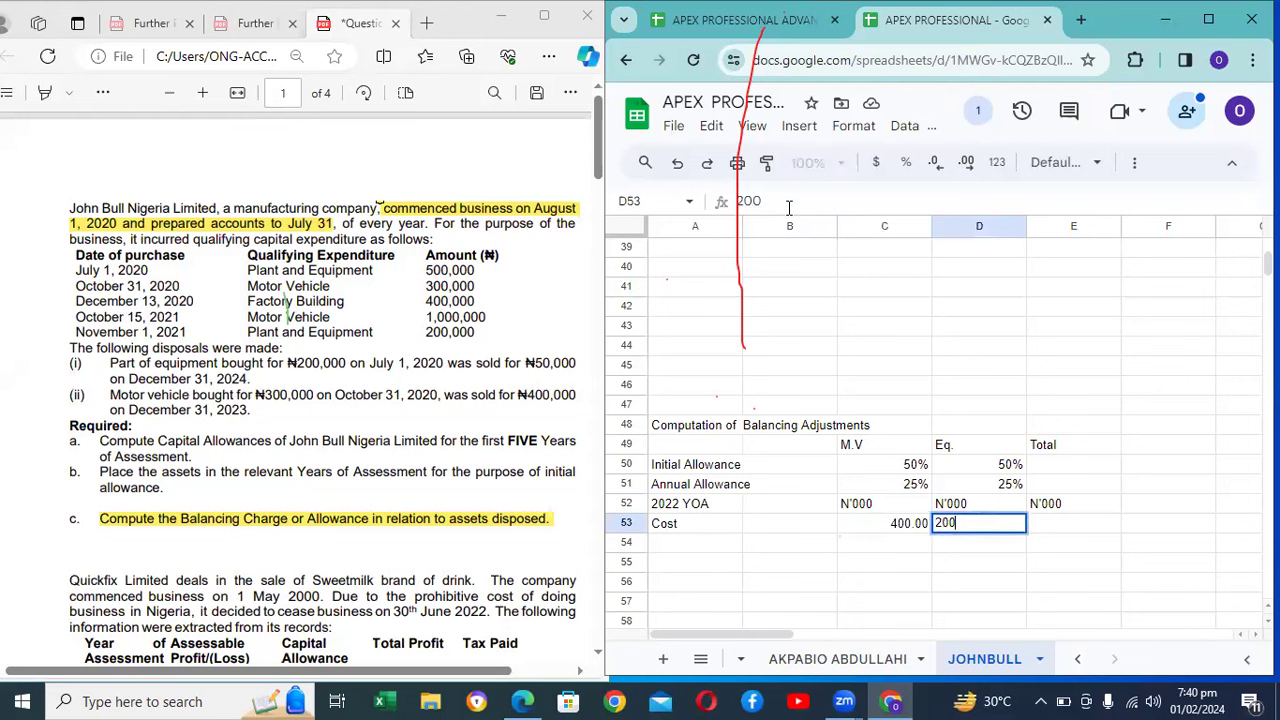
key("Return")
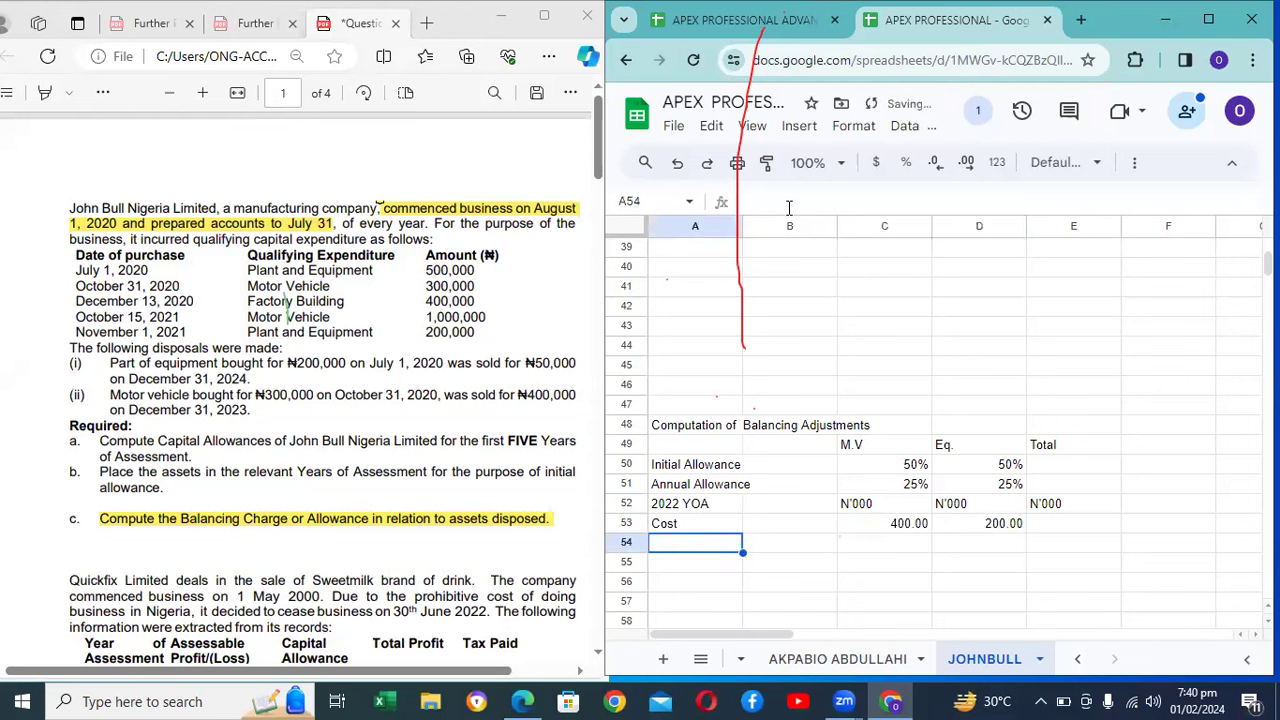
Step: Label A54 "Initial Allowance" and calculate the motor vehicle's 2022 initial allowance in C54 with =C50*-C53
type("Initial Allowance")
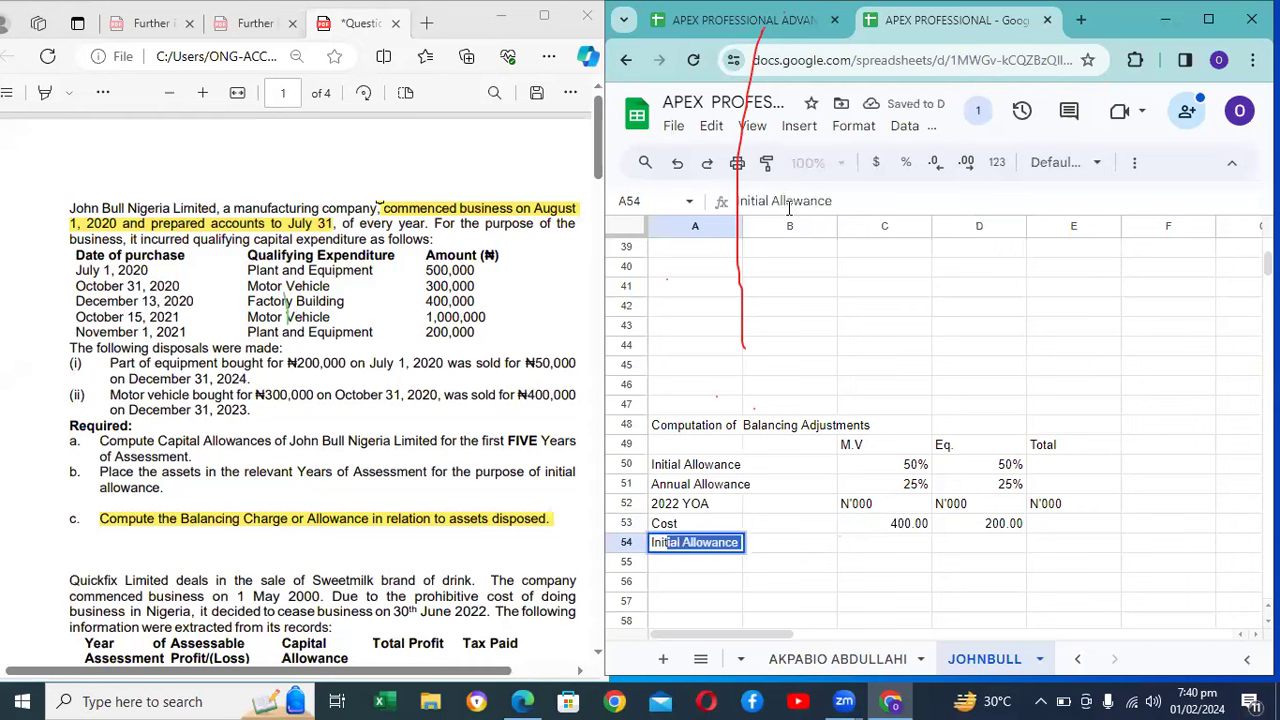
key("Tab")
key("Tab")
type("=")
key("Up")
key("Up")
key("Up")
key("Up")
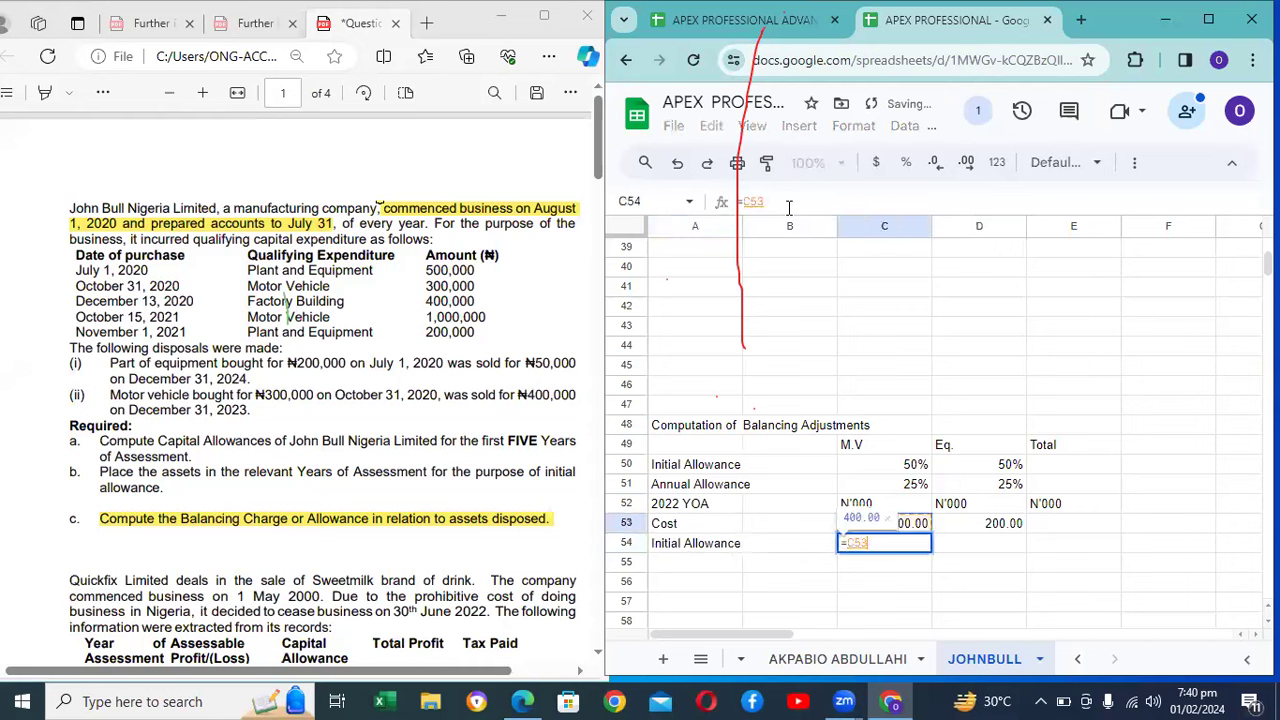
type("* -")
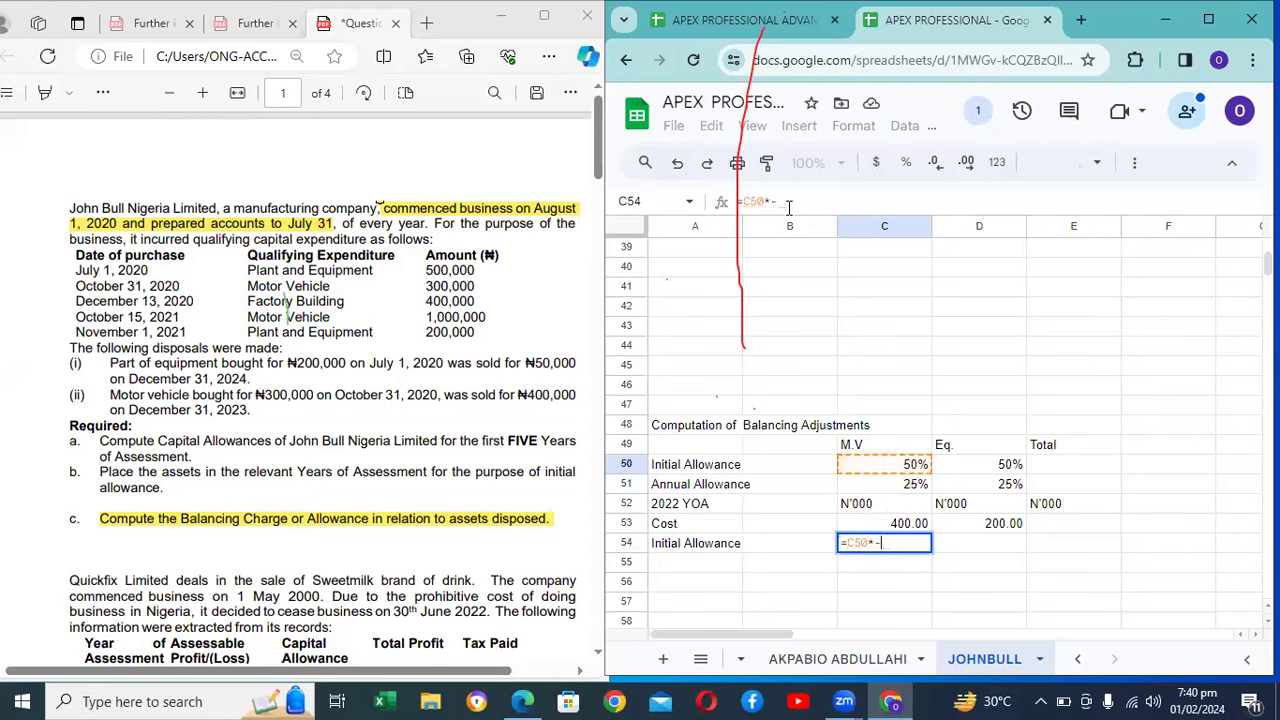
key("Up")
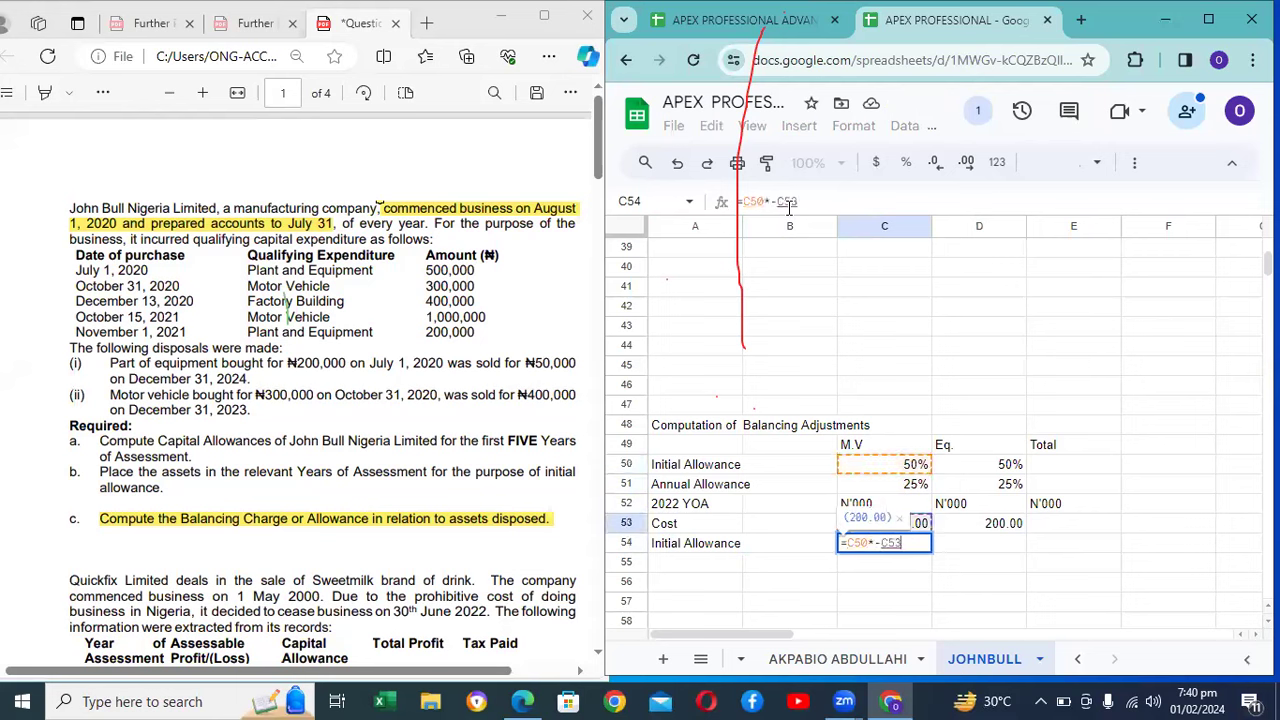
key("Return")
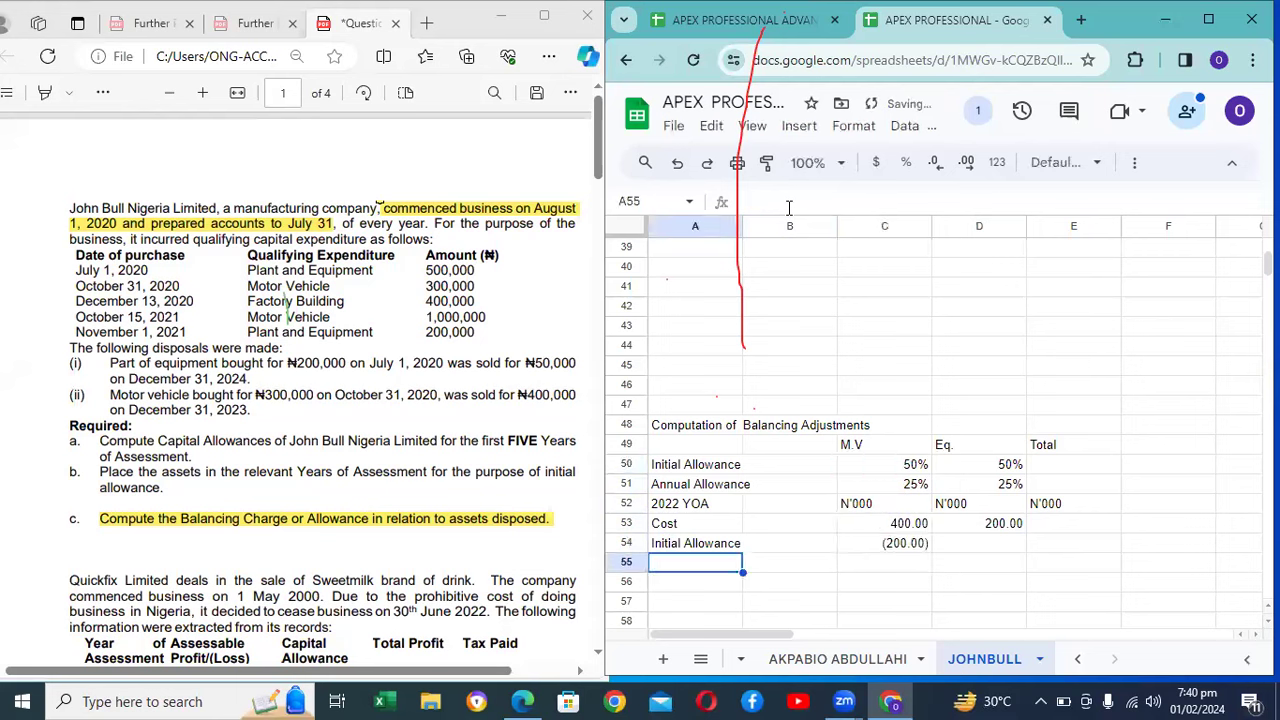
Step: Copy the initial allowance formula from C54 to the equipment column in D54
key("Right")
key("Up")
key("Right")
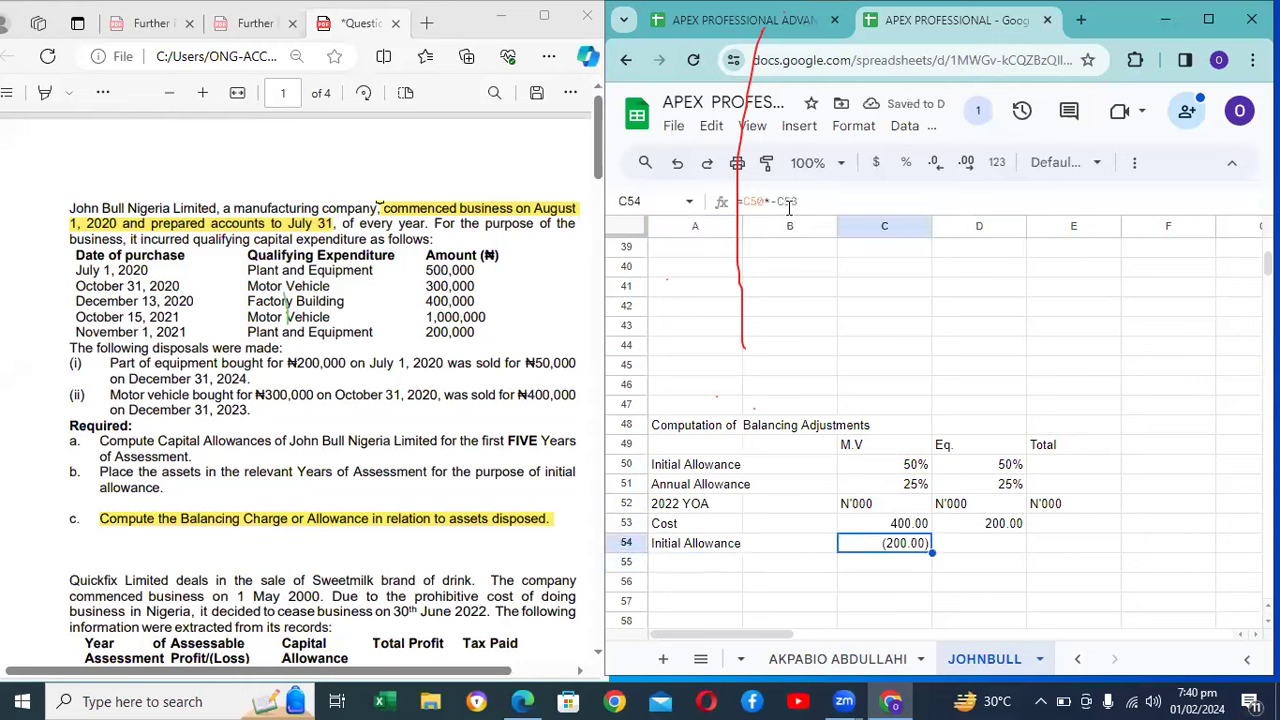
key("ctrl+c")
key("Right")
key("ctrl+v")
Step: Total the 2022 initial allowances in E54 by summing C54:D54, then return to A55
key("Right")
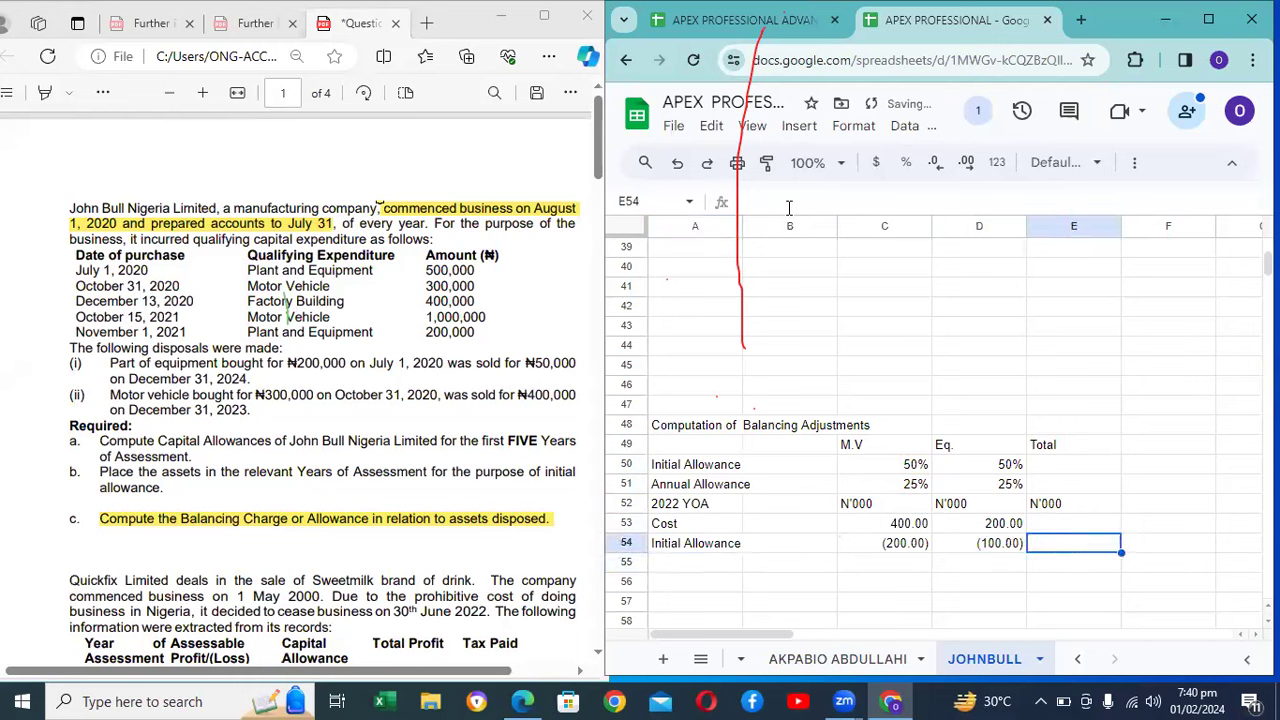
type("=sum(")
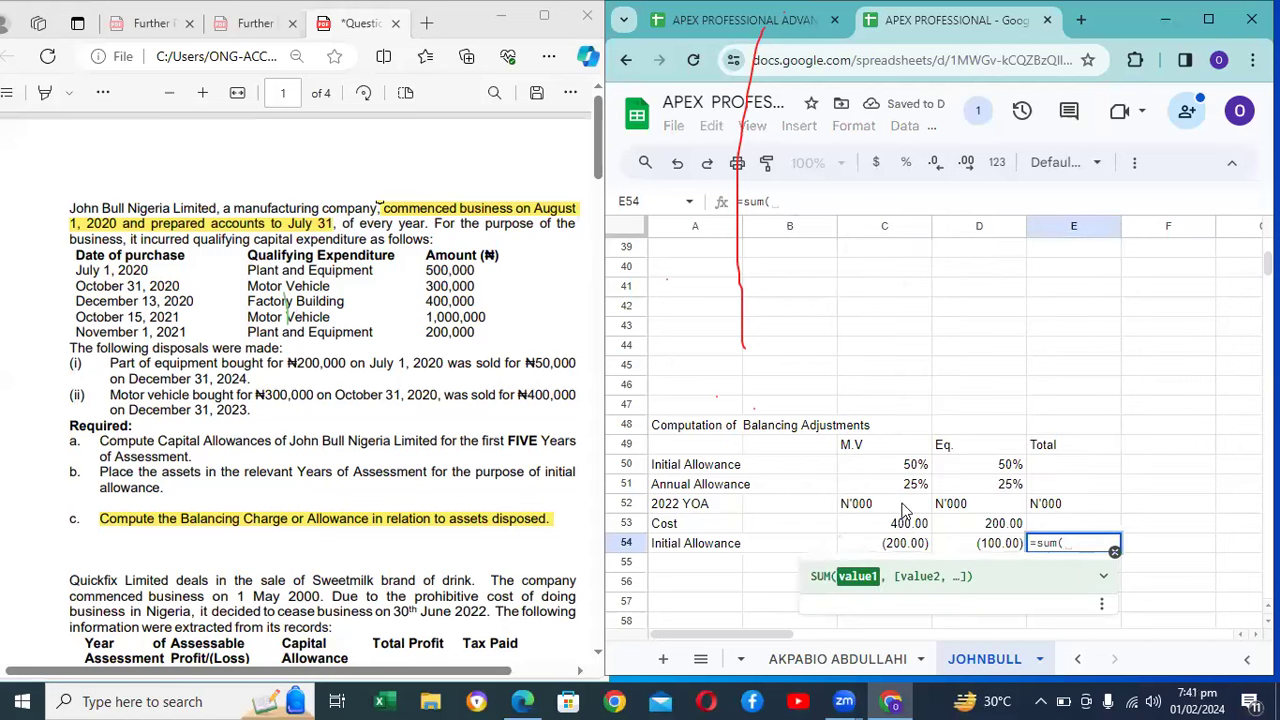
left_click(894, 549)
key("shift+Right")
key("Return")
key("Left")
key("Left")
key("Left")
key("Left")
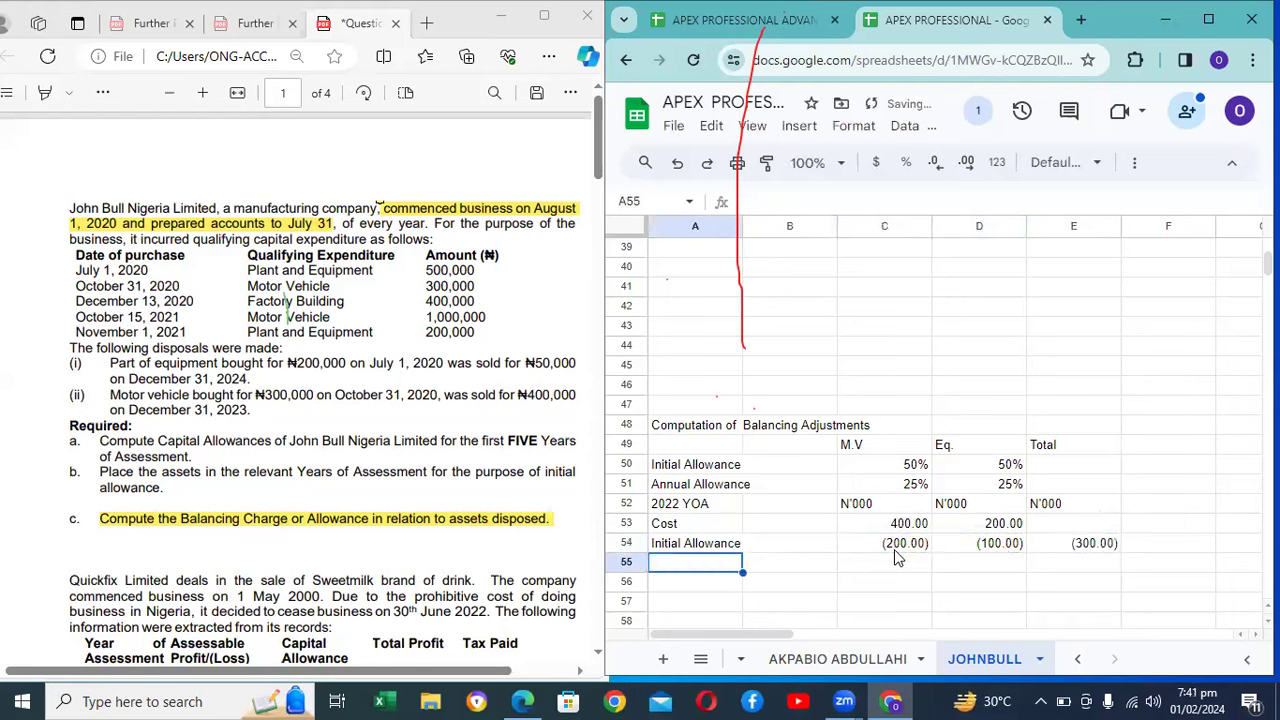
Step: Label A55 "Annual Allowance" below the initial allowance row
type("Annual allo")
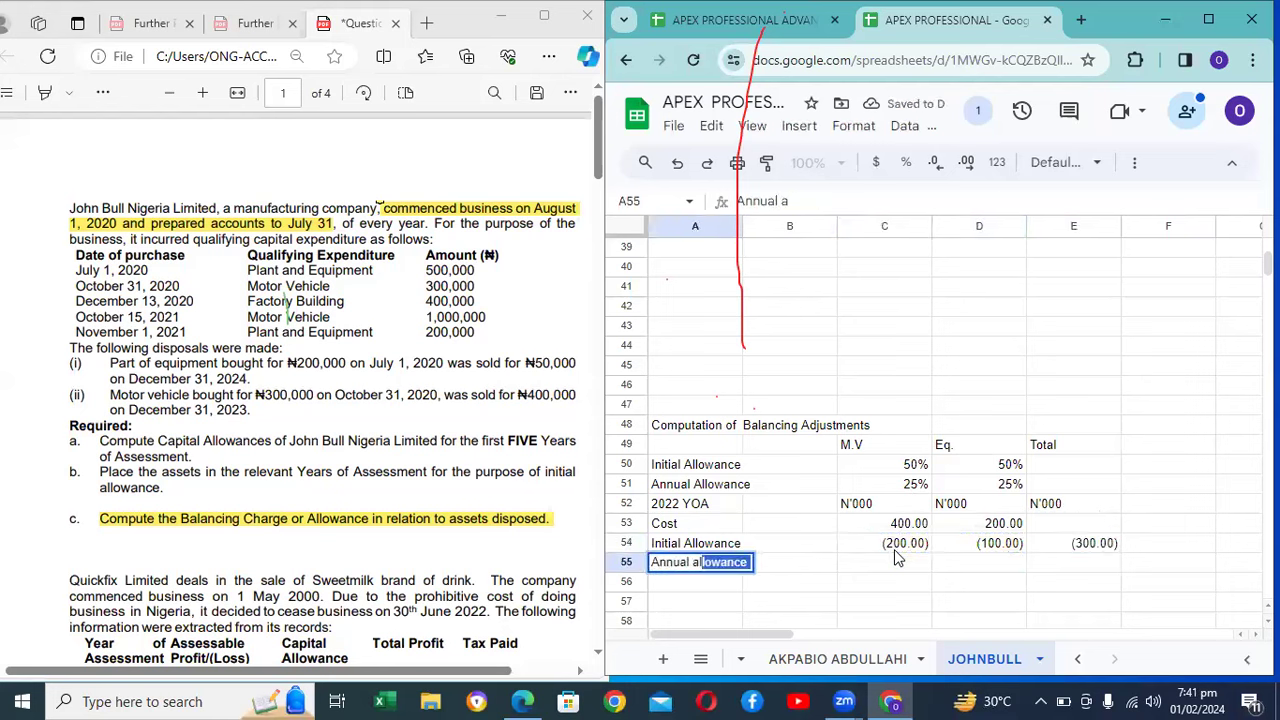
key("BackSpace")
key("BackSpace")
key("BackSpace")
key("BackSpace")
key("BackSpace")
type("Allowance")
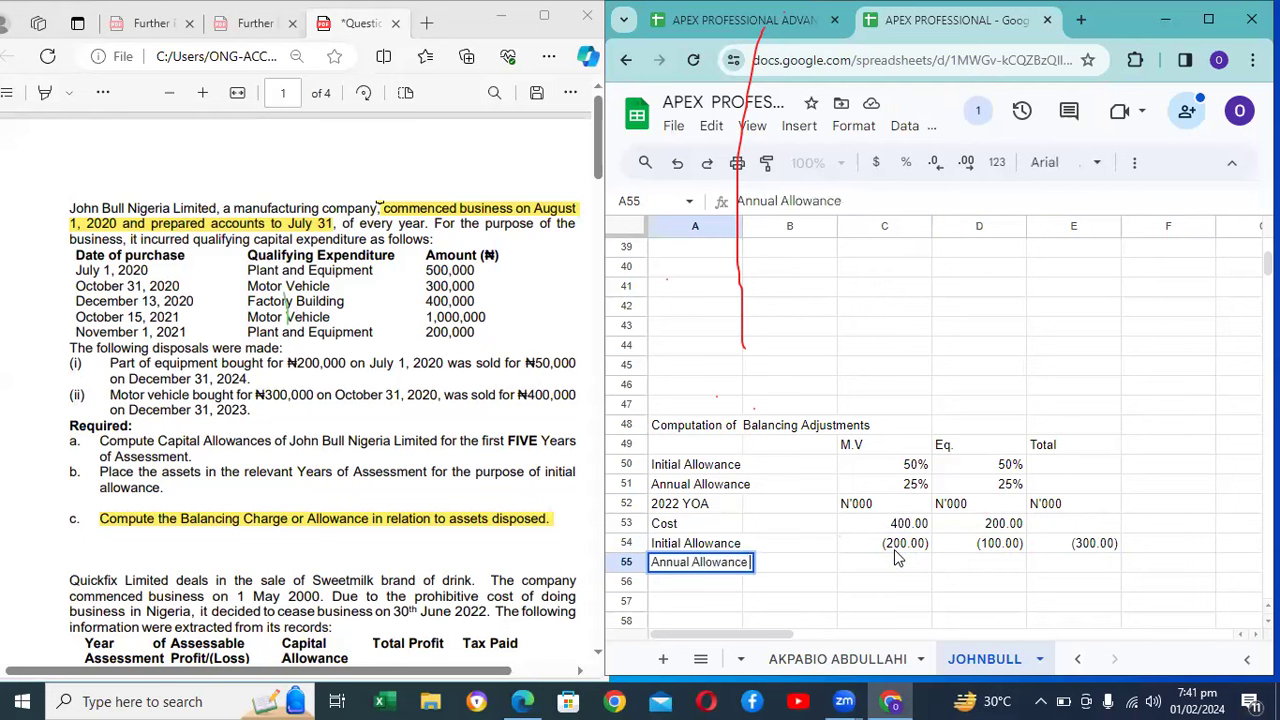
left_click(897, 560)
type("=C53")
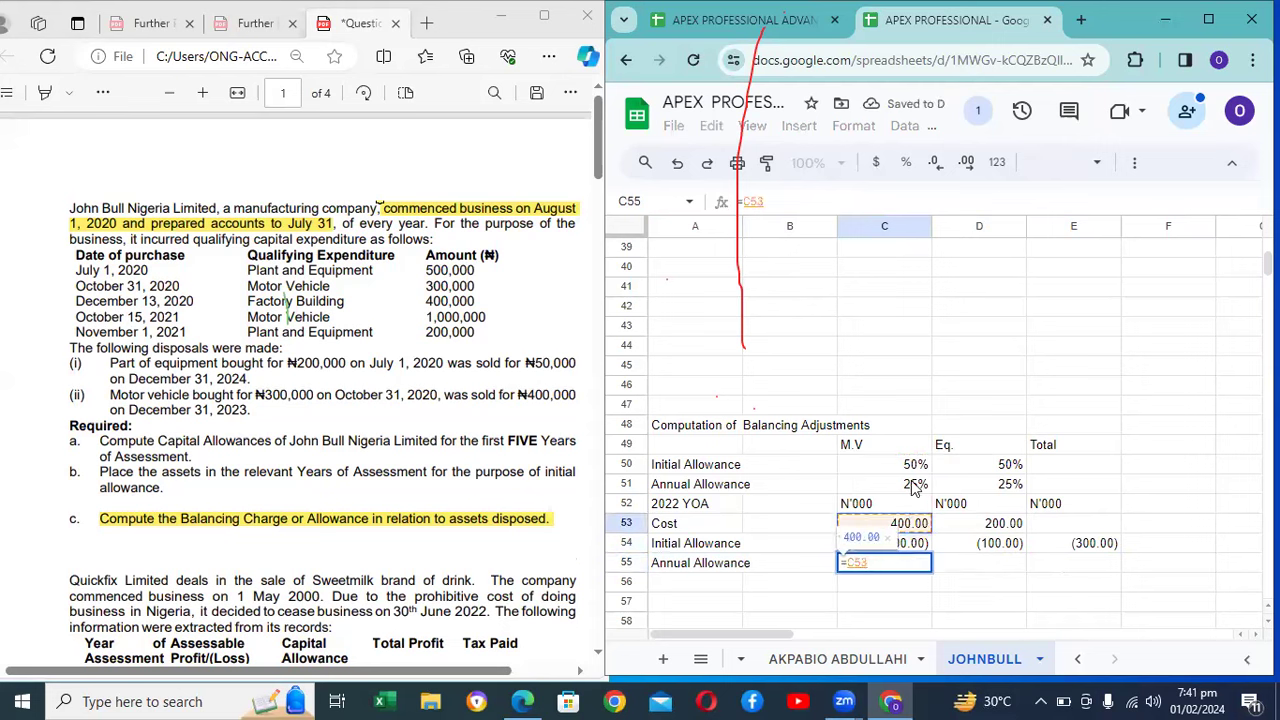
left_click(777, 199)
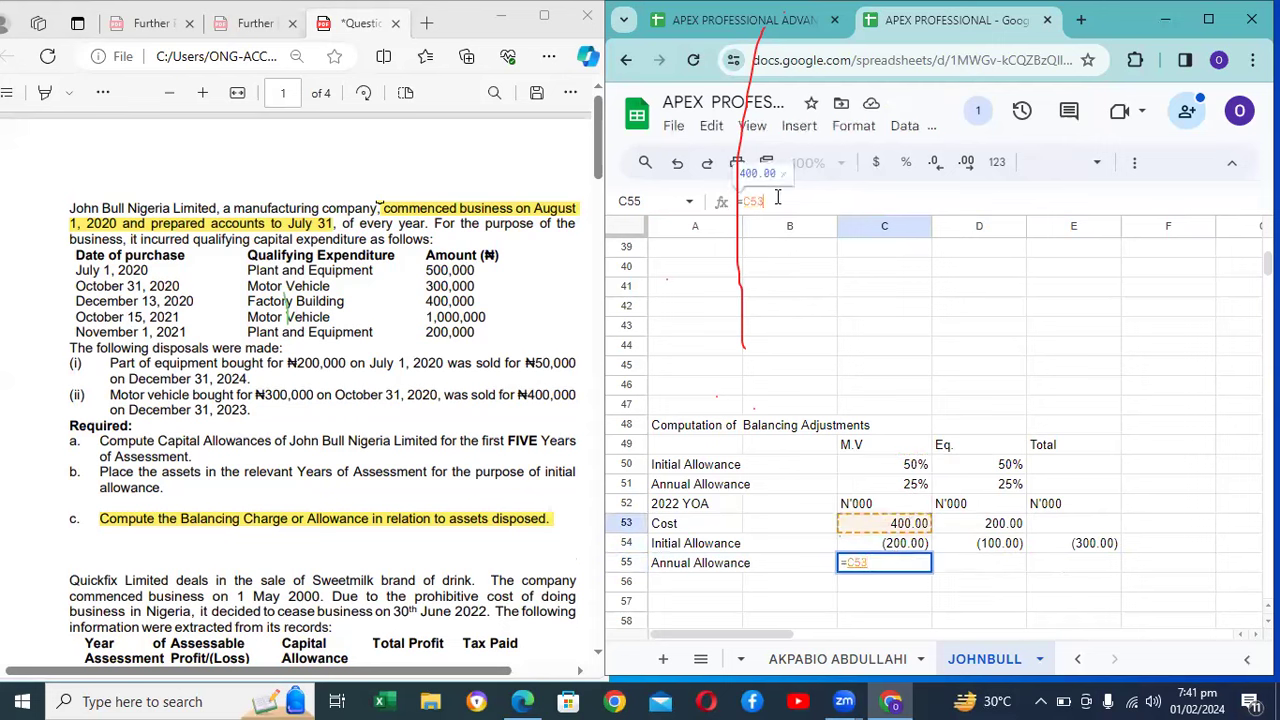
type("+")
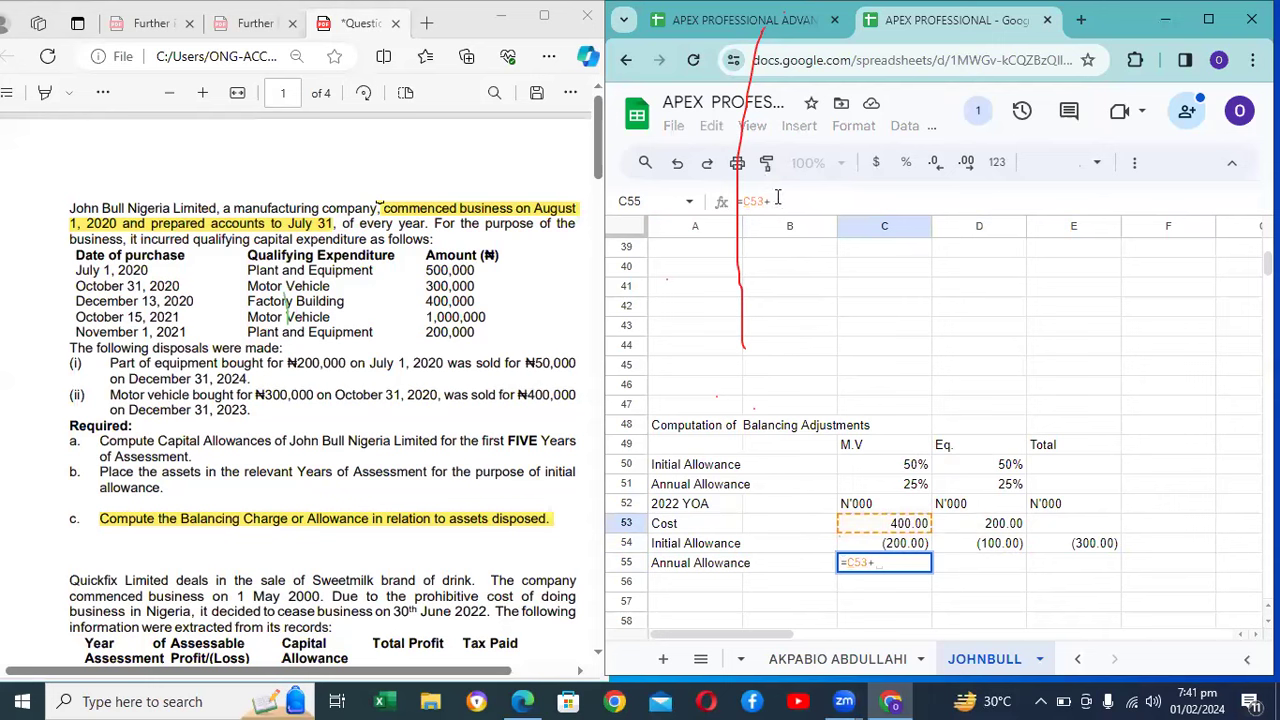
left_click(898, 551)
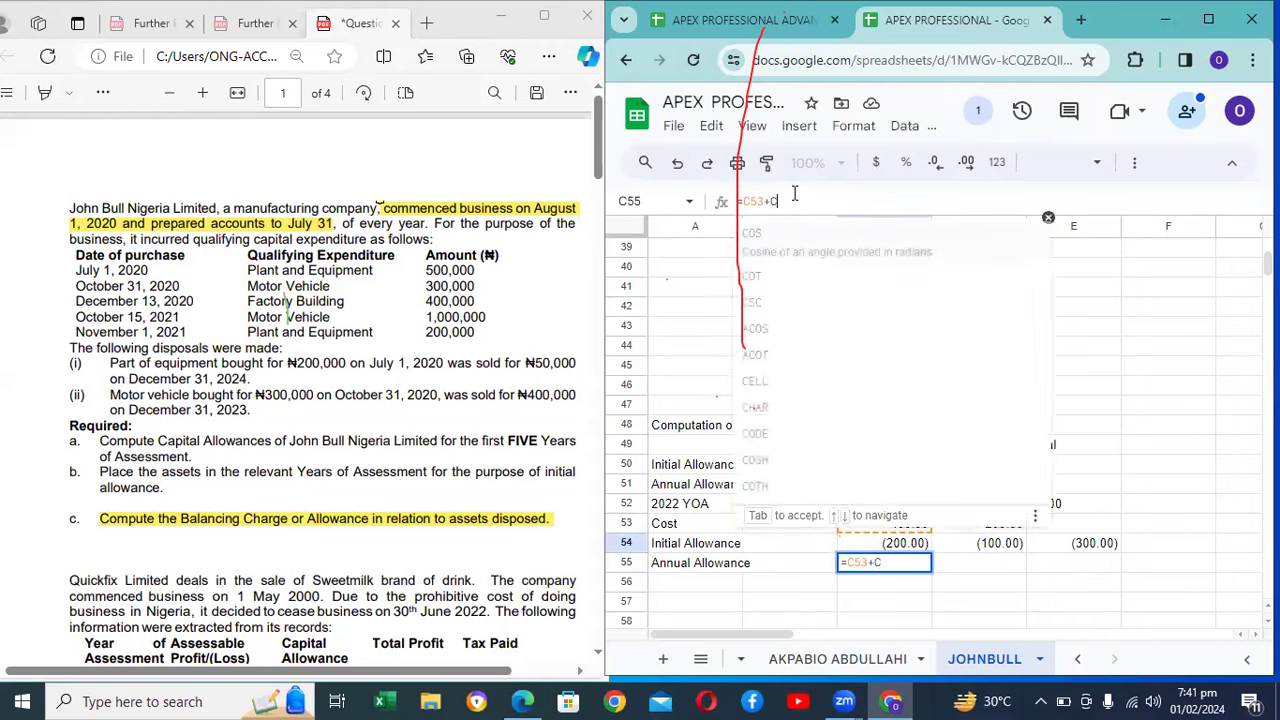
key("Escape")
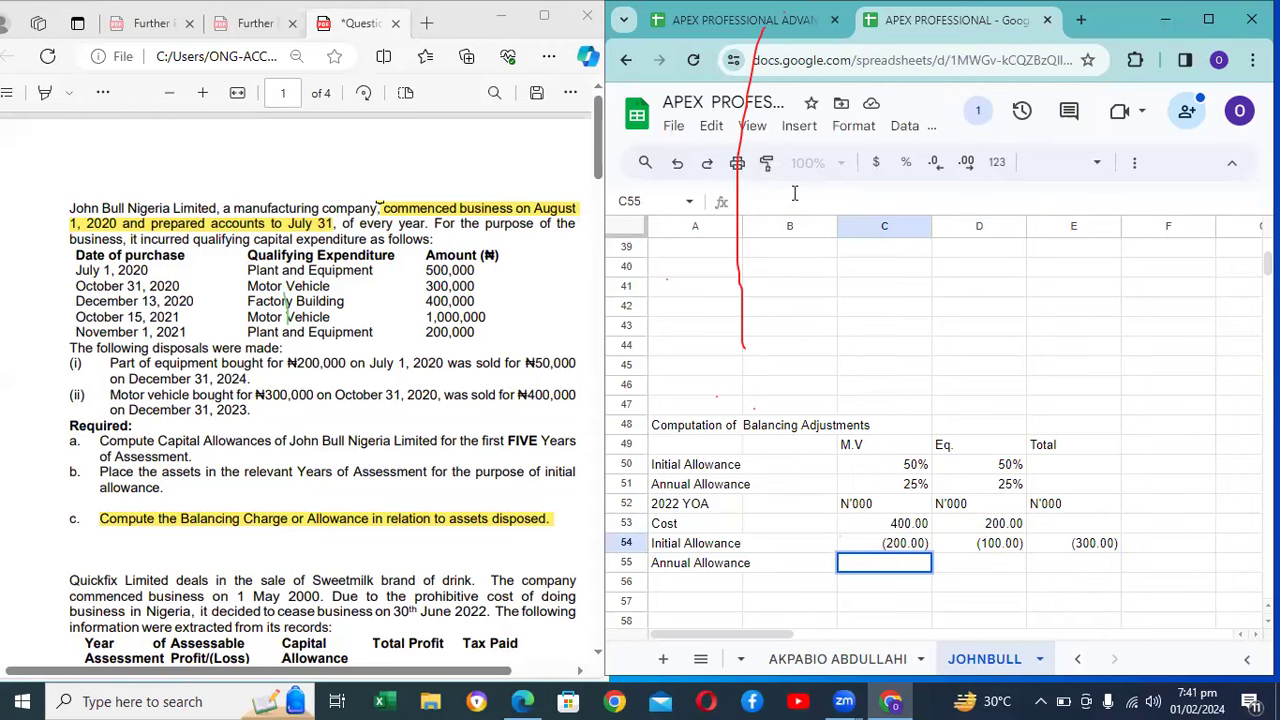
Step: Correct the motor vehicle's cost in C53 to 300
left_click(921, 523)
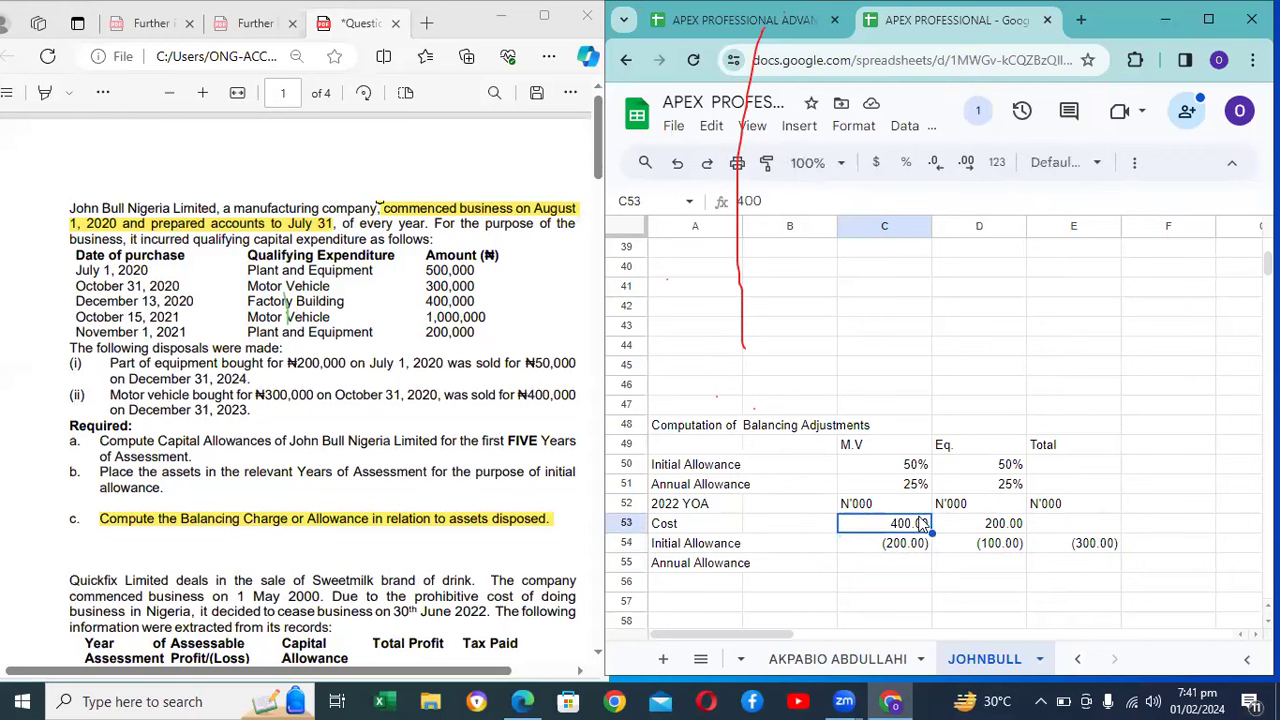
left_click(747, 203)
key("BackSpace")
type("3")
key("Return")
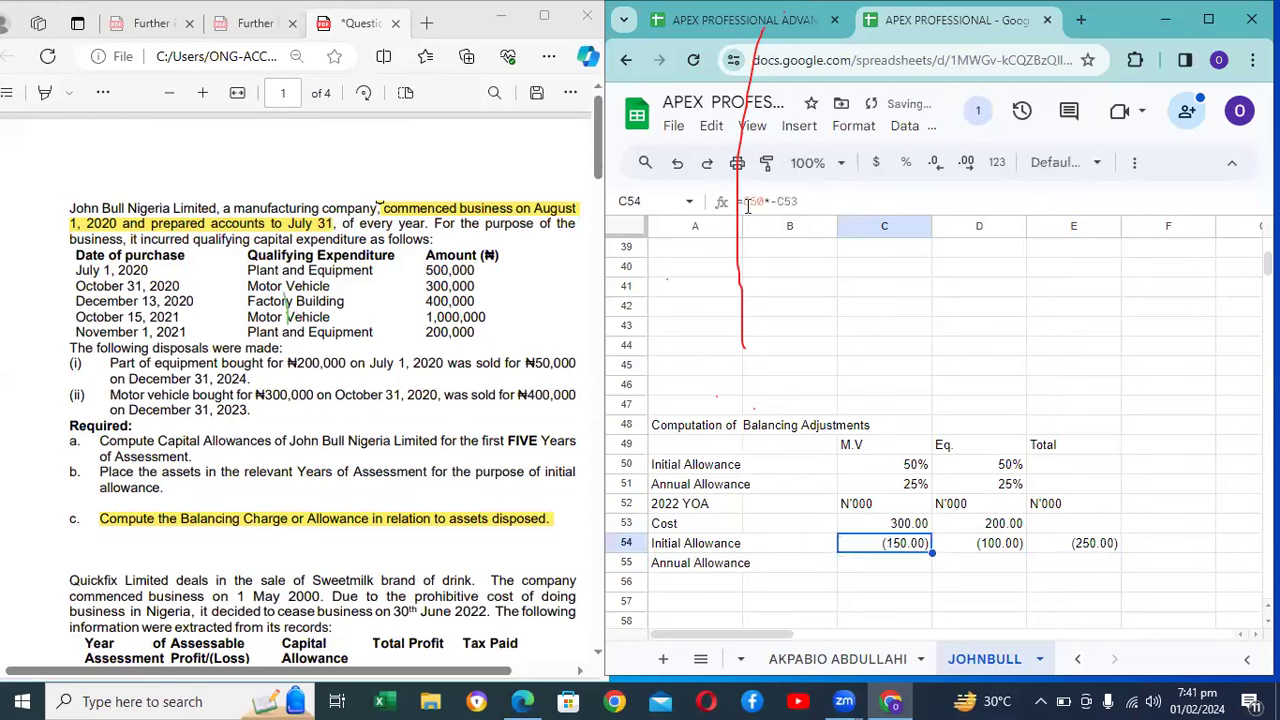
Step: Begin the motor vehicle's annual allowance formula in C55 with the bracketed cost less initial allowance, =(C53+C54)
key("Down")
type("=")
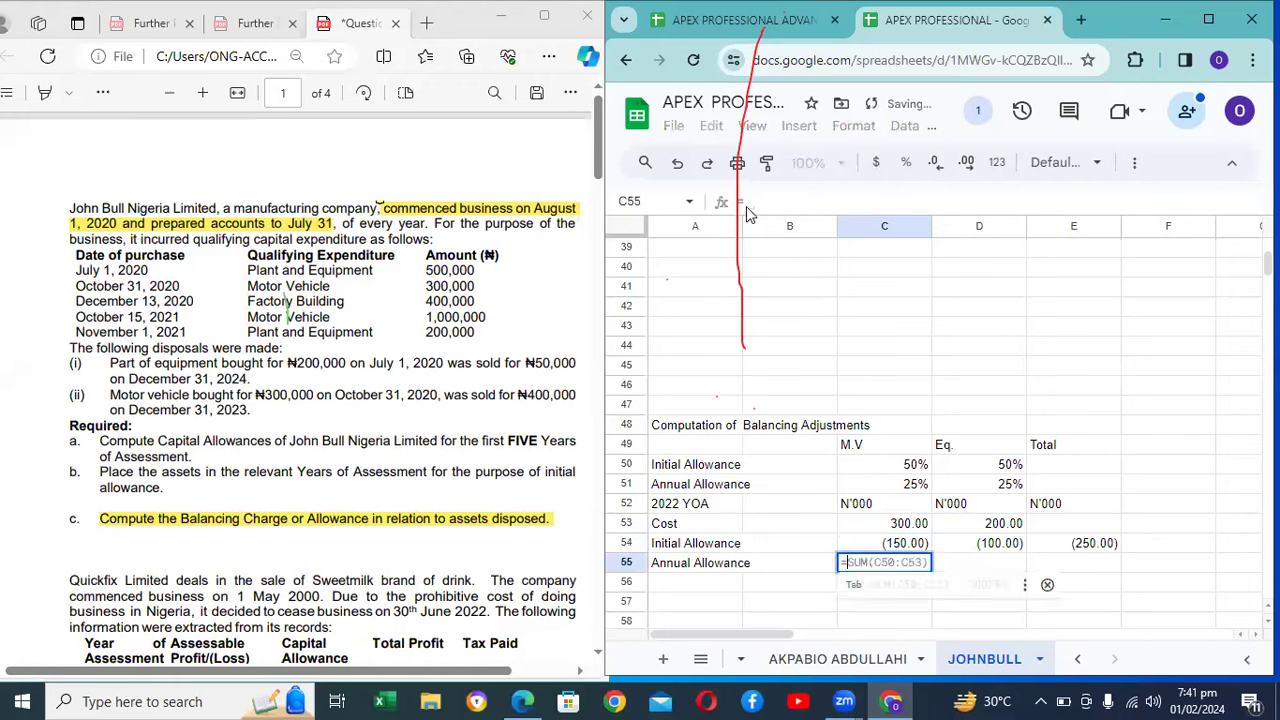
key("Up")
key("Up")
key("Up")
key("Down")
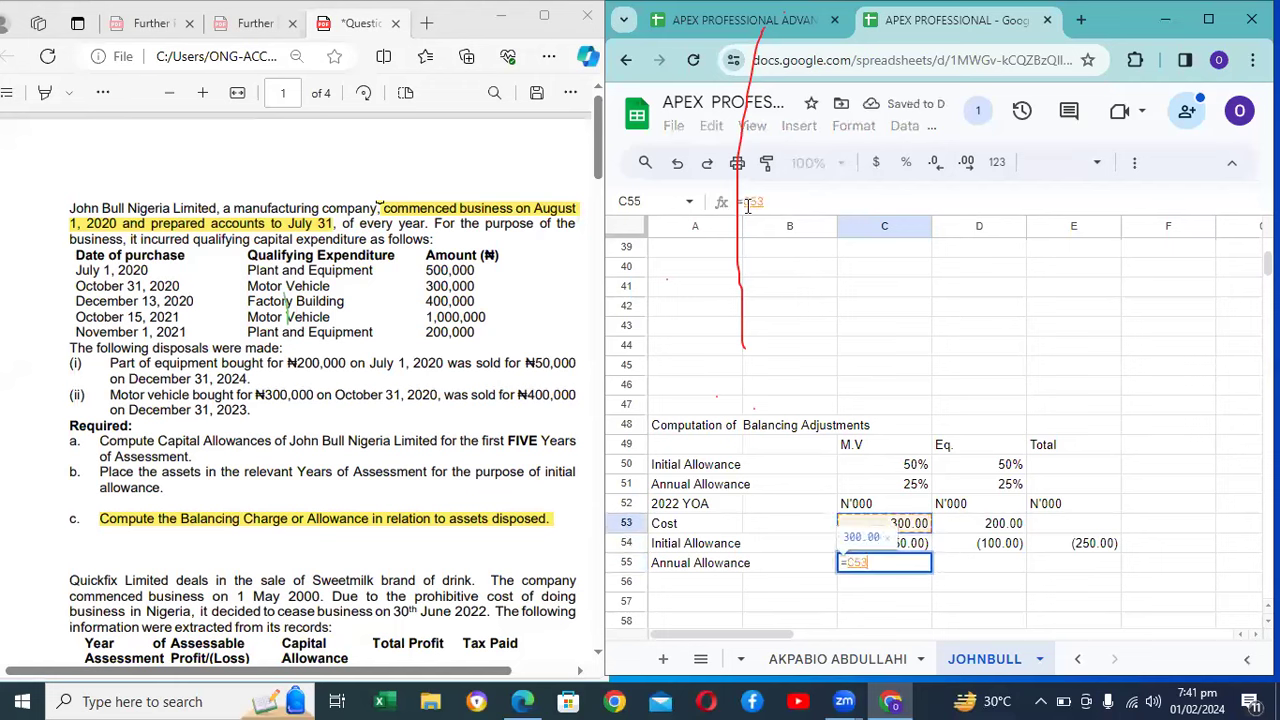
type("+")
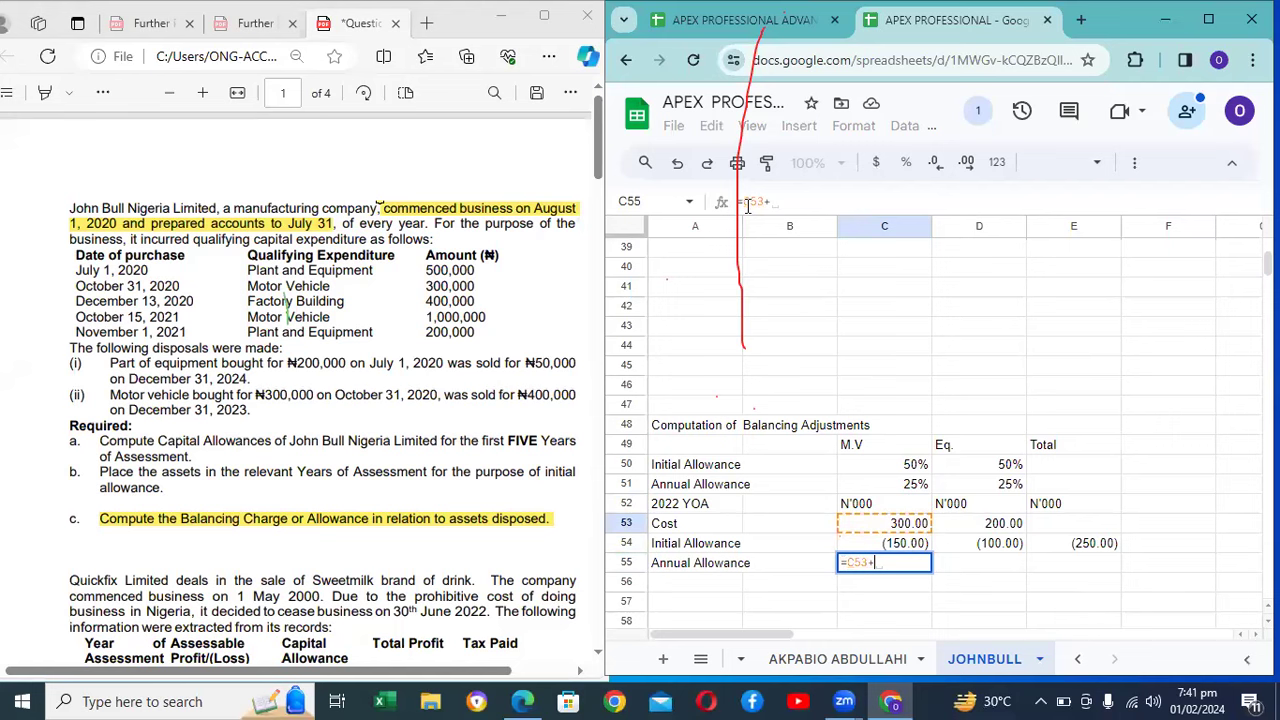
key("Up")
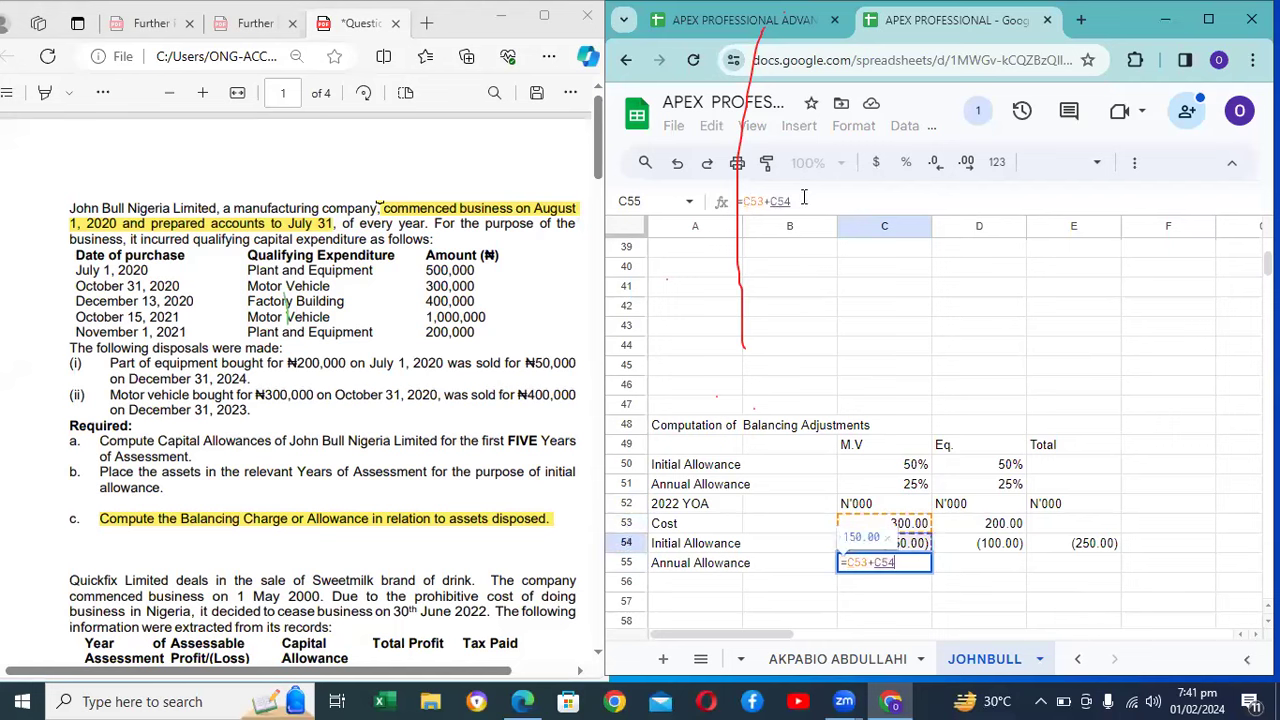
type(")")
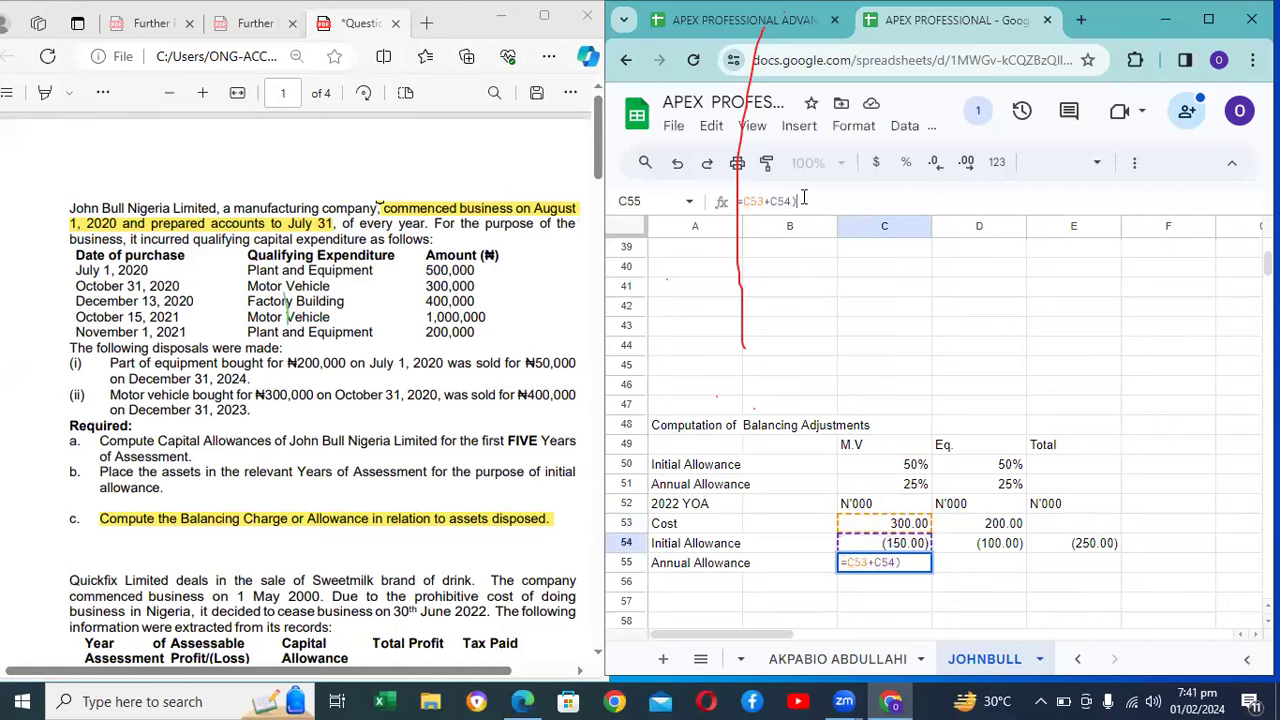
left_click(745, 201)
type("(")
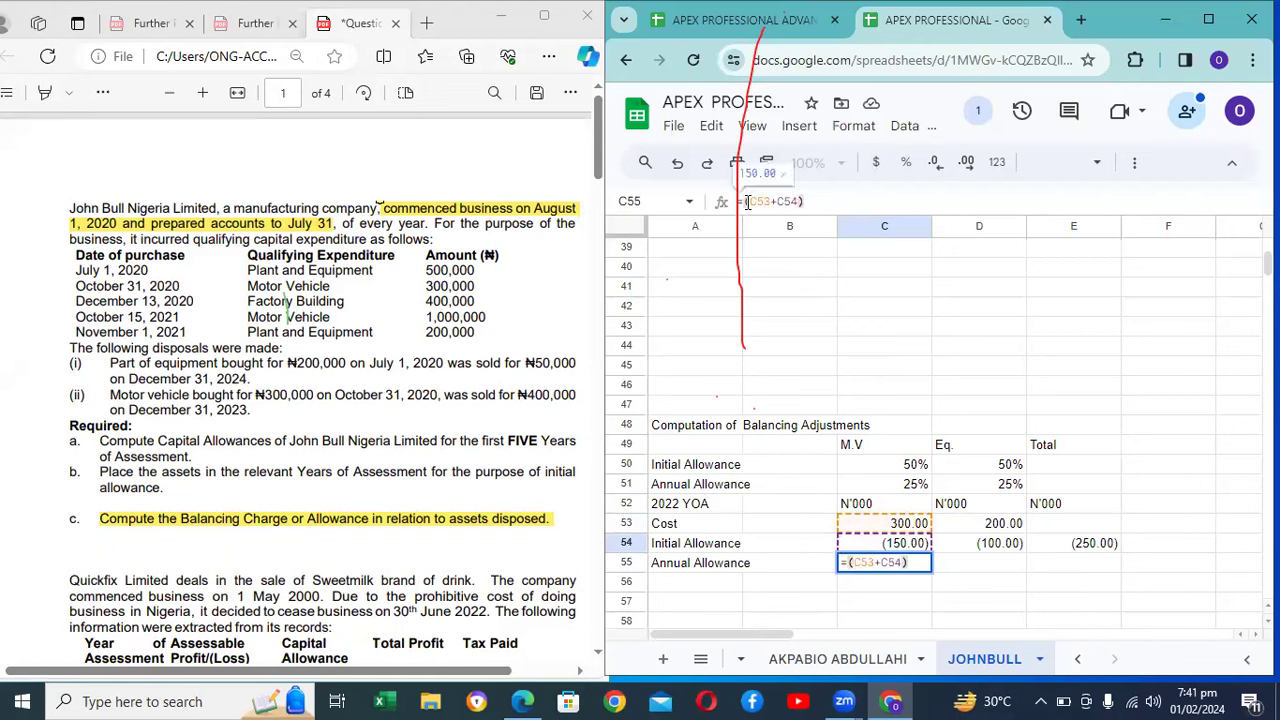
Step: Multiply the bracketed amount in C55 by the motor vehicle's annual allowance rate in C51 and enter the formula
type("*")
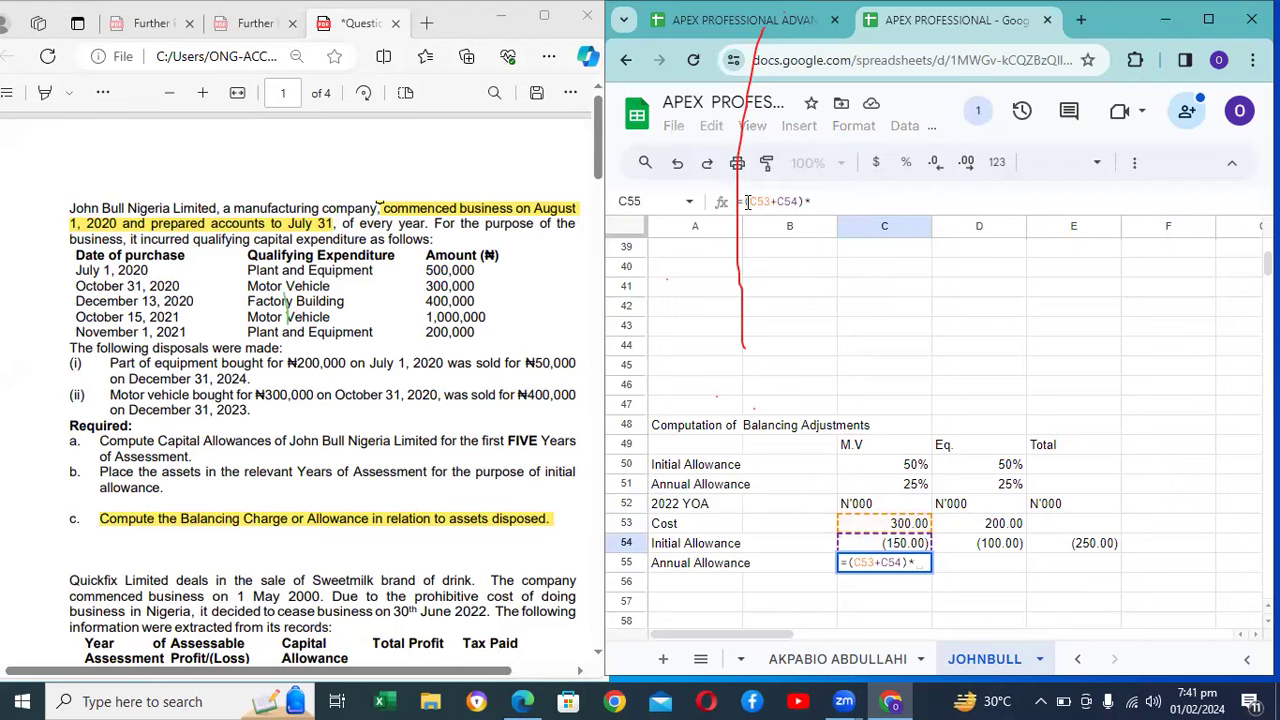
left_click(905, 472)
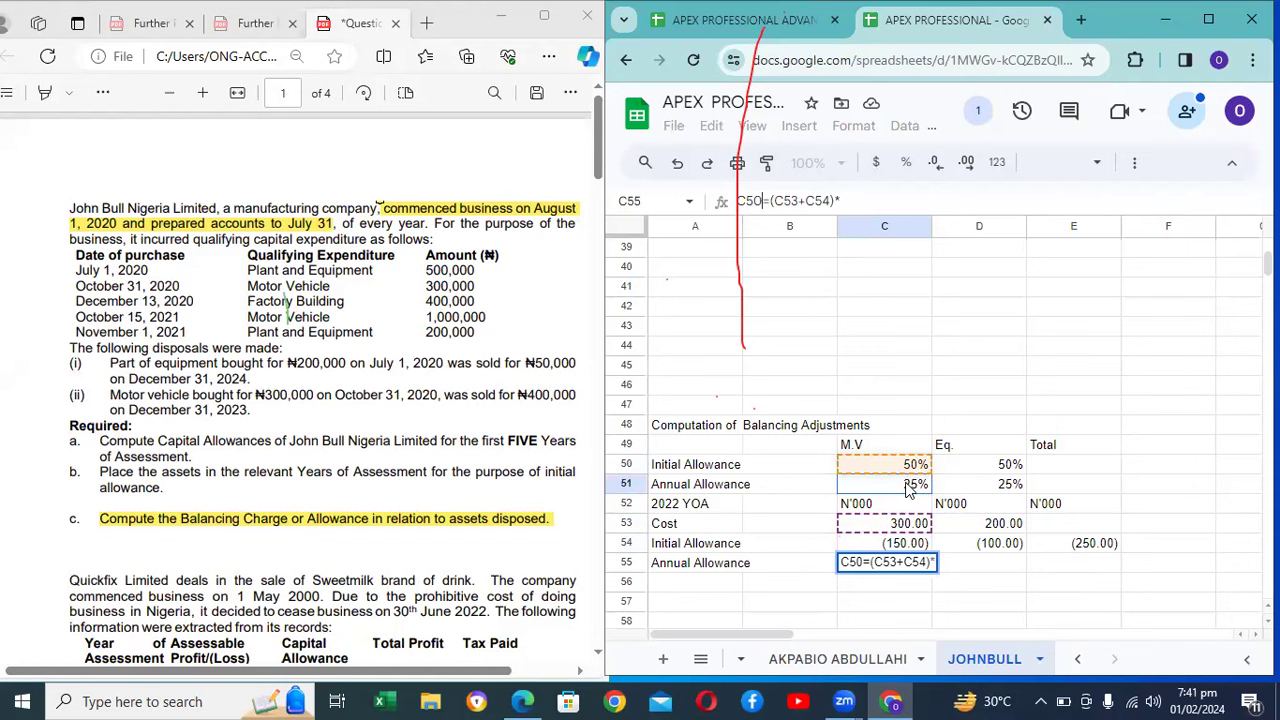
key("BackSpace")
key("BackSpace")
key("BackSpace")
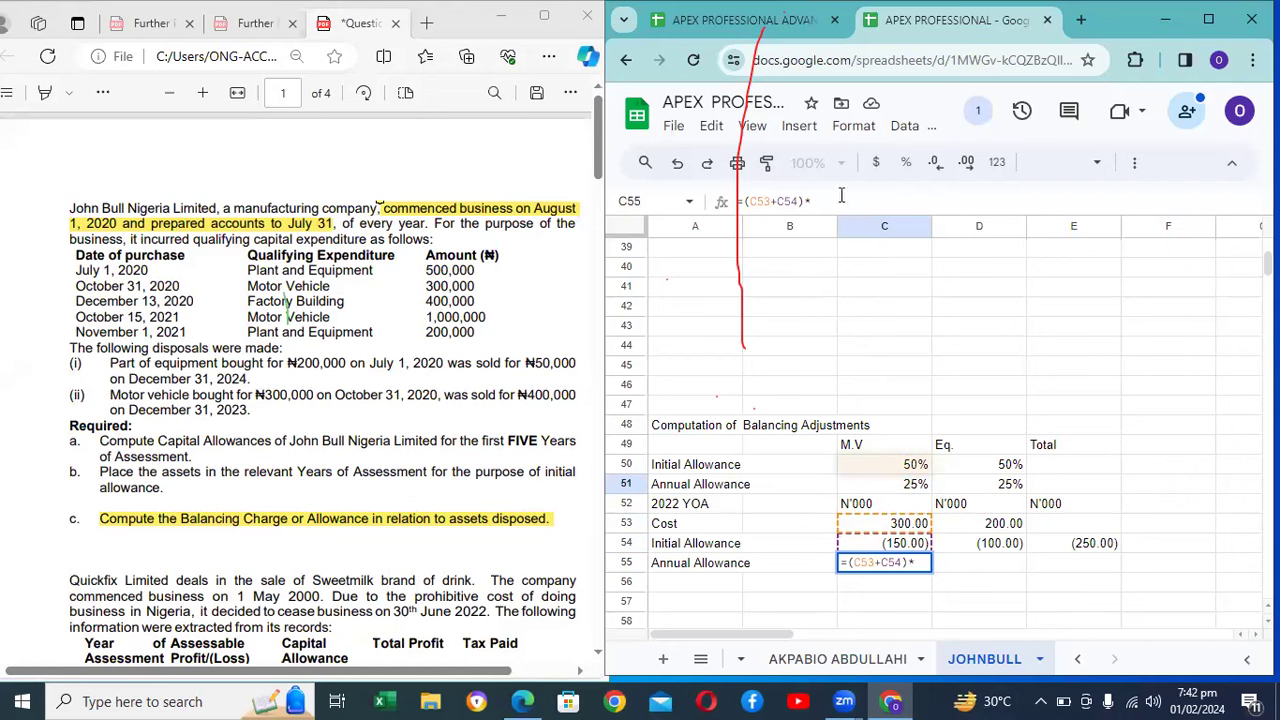
left_click(906, 484)
key("Return")
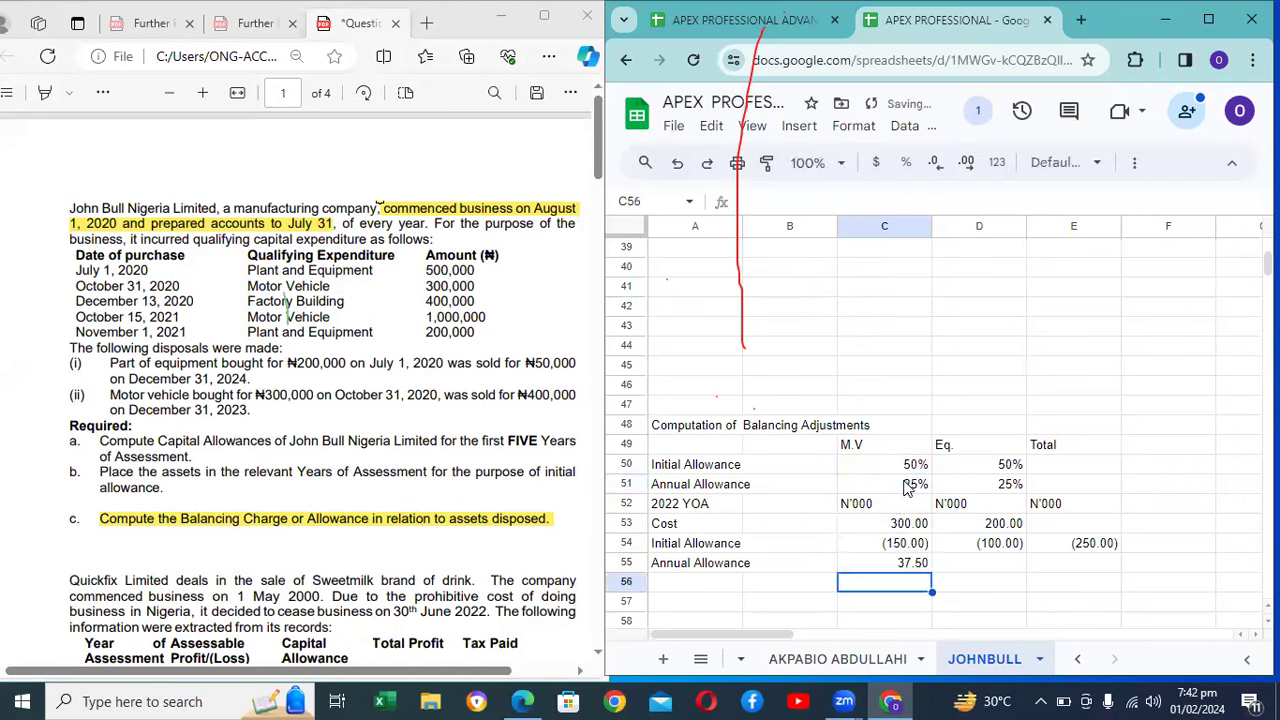
Step: Edit the C55 formula so that the motor vehicle's annual allowance is a negative amount
key("Down")
key("Down")
key("Down")
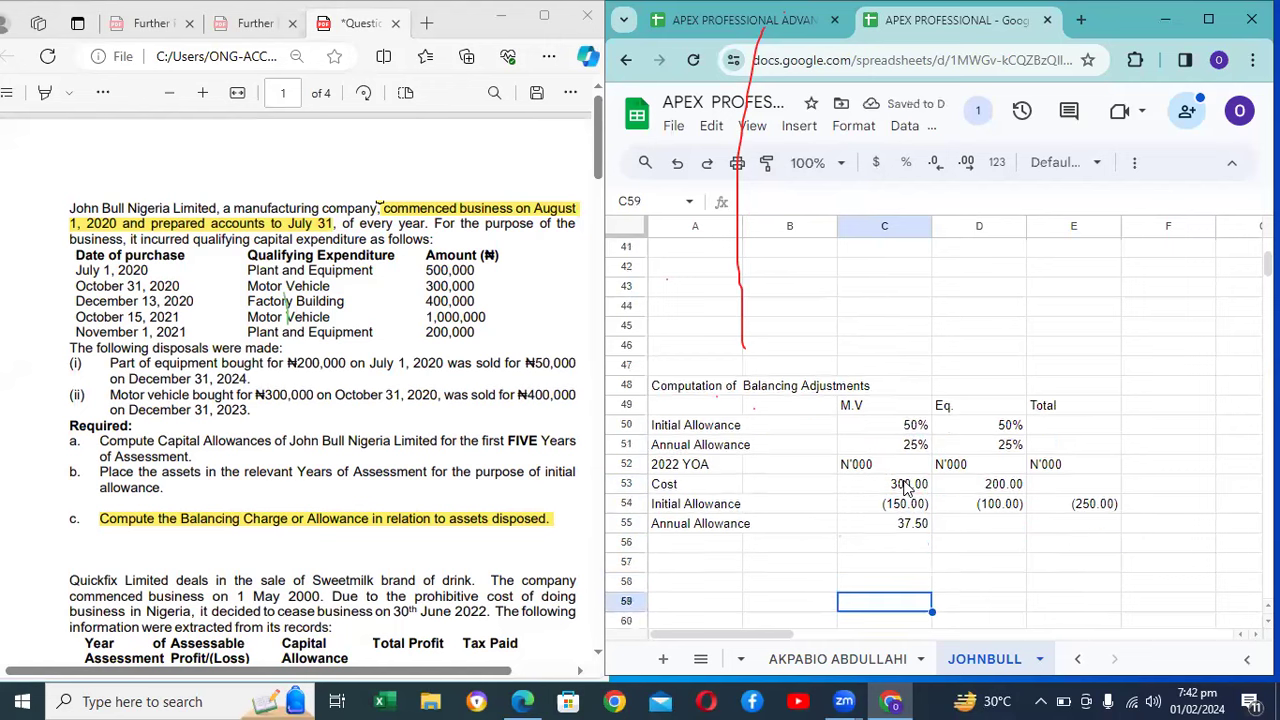
key("Up")
key("Up")
key("Up")
key("Up")
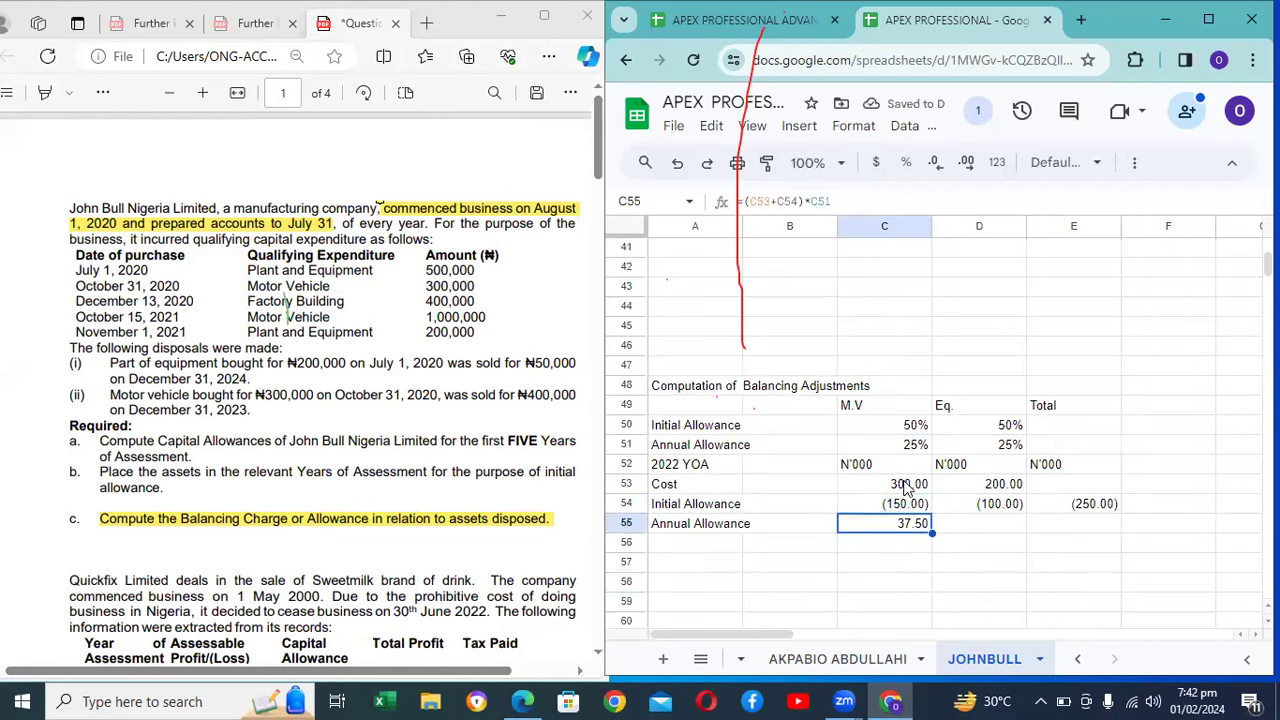
left_click(812, 201)
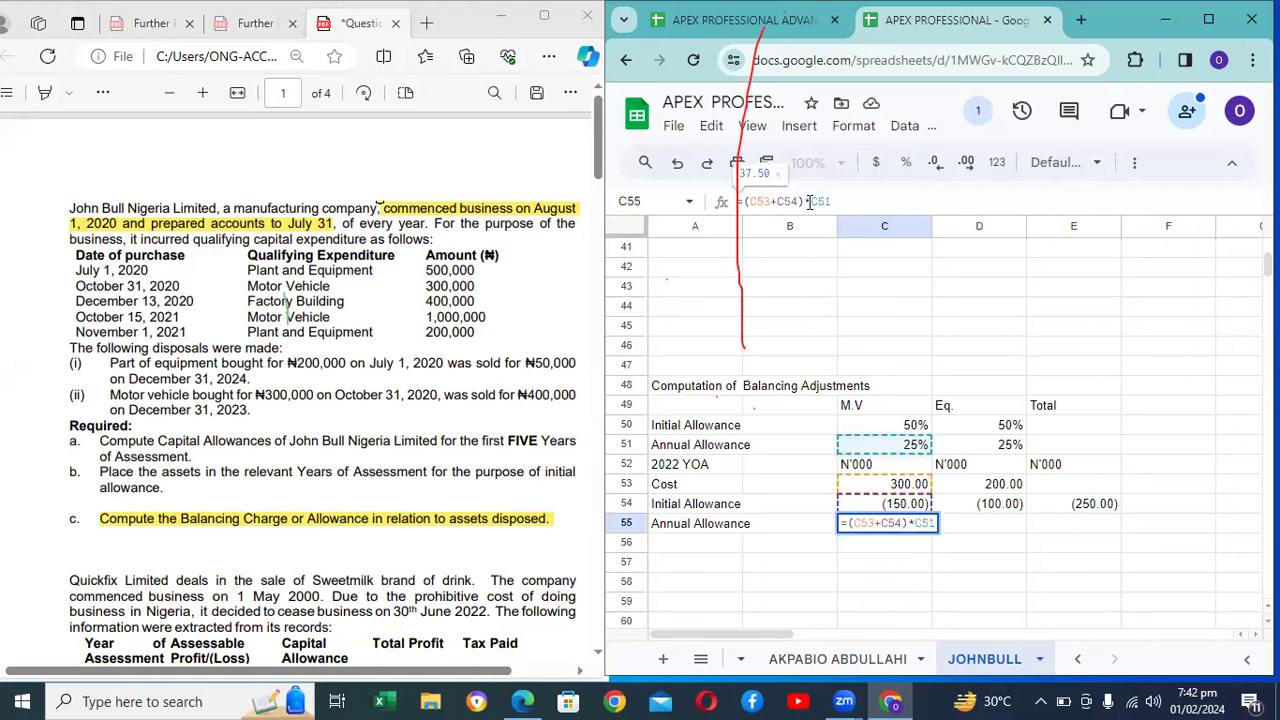
key("Return")
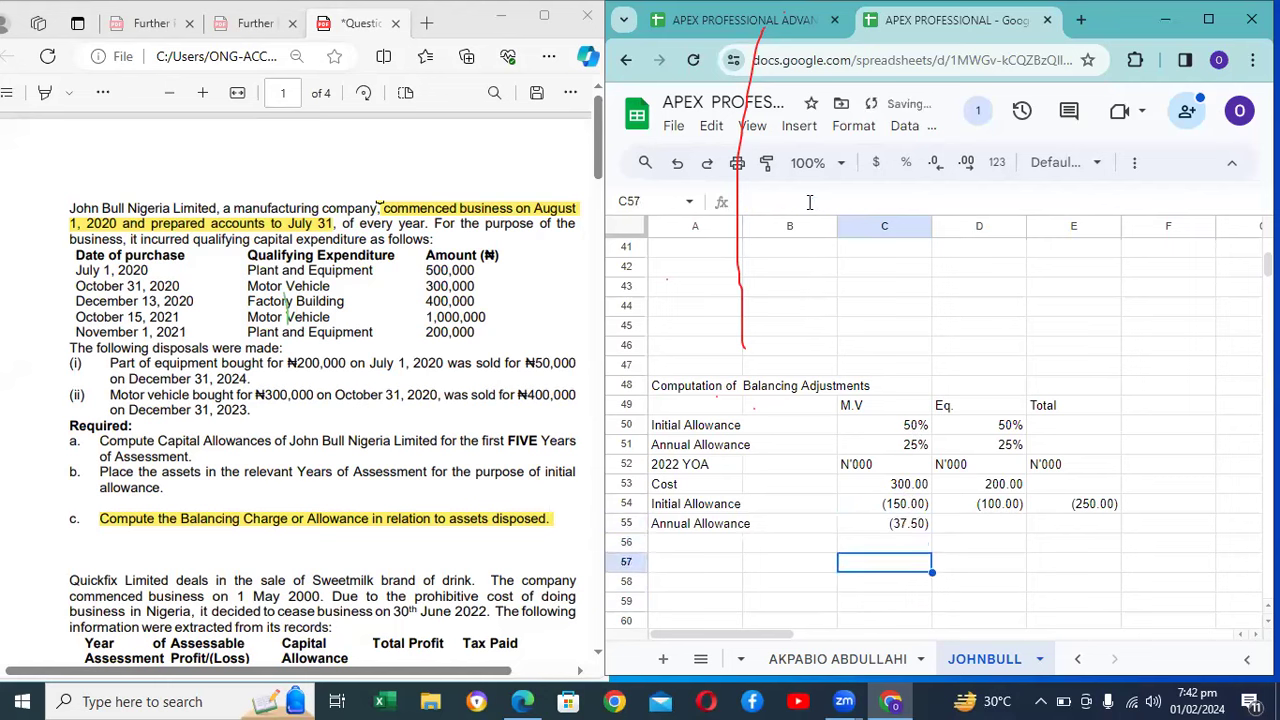
Step: Fill in the equipment's annual allowance of (25.00) in D55
key("Up")
key("Right")
type("(25.00)")
Step: Copy the total formula from E54 to E55 to sum the annual allowances
key("Right")
key("Up")
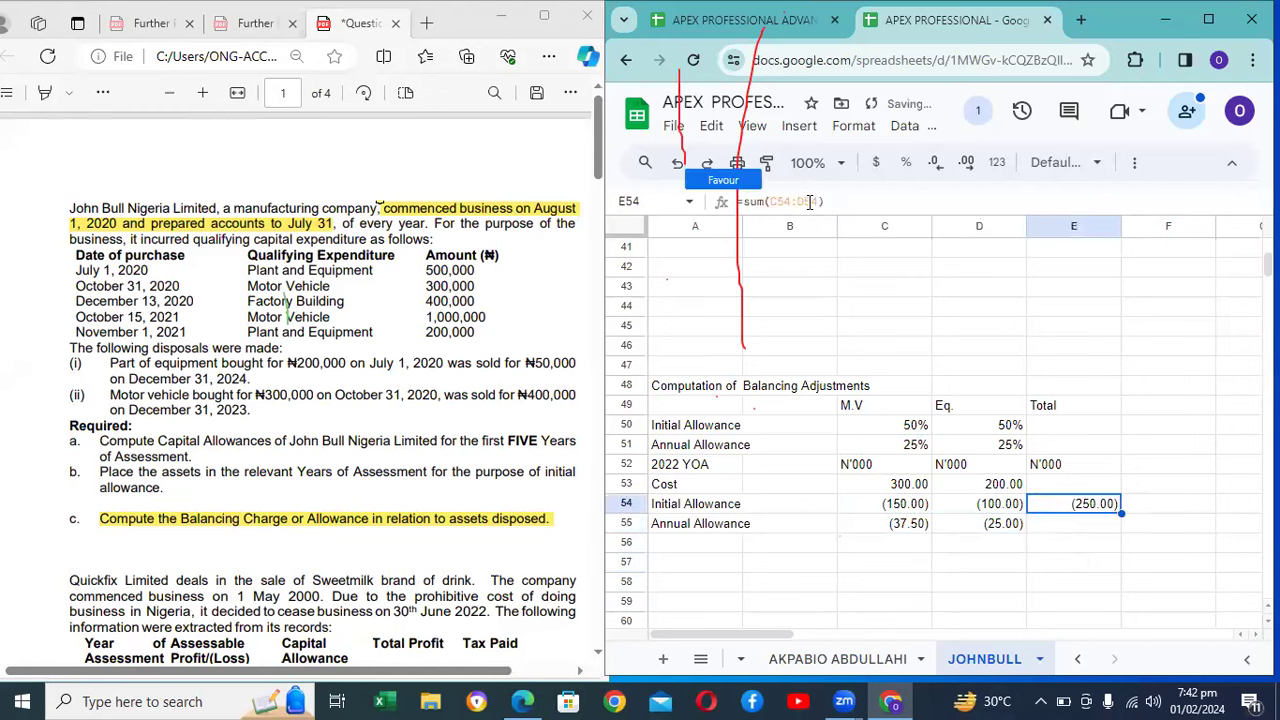
key("ctrl+c")
key("Down")
key("ctrl+v")
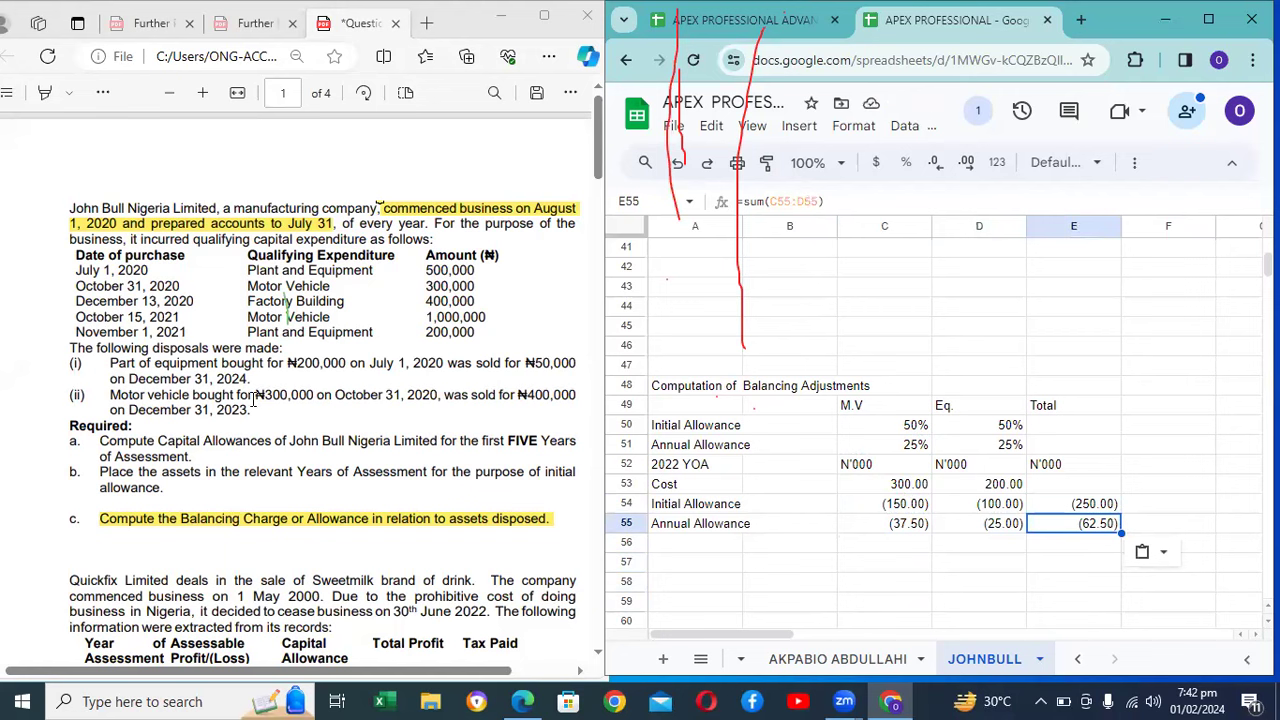
Step: Highlight "Motor vehicle bought for ₦300,000" in green in the question PDF's second disposal item
left_click_drag(111, 400, 316, 398)
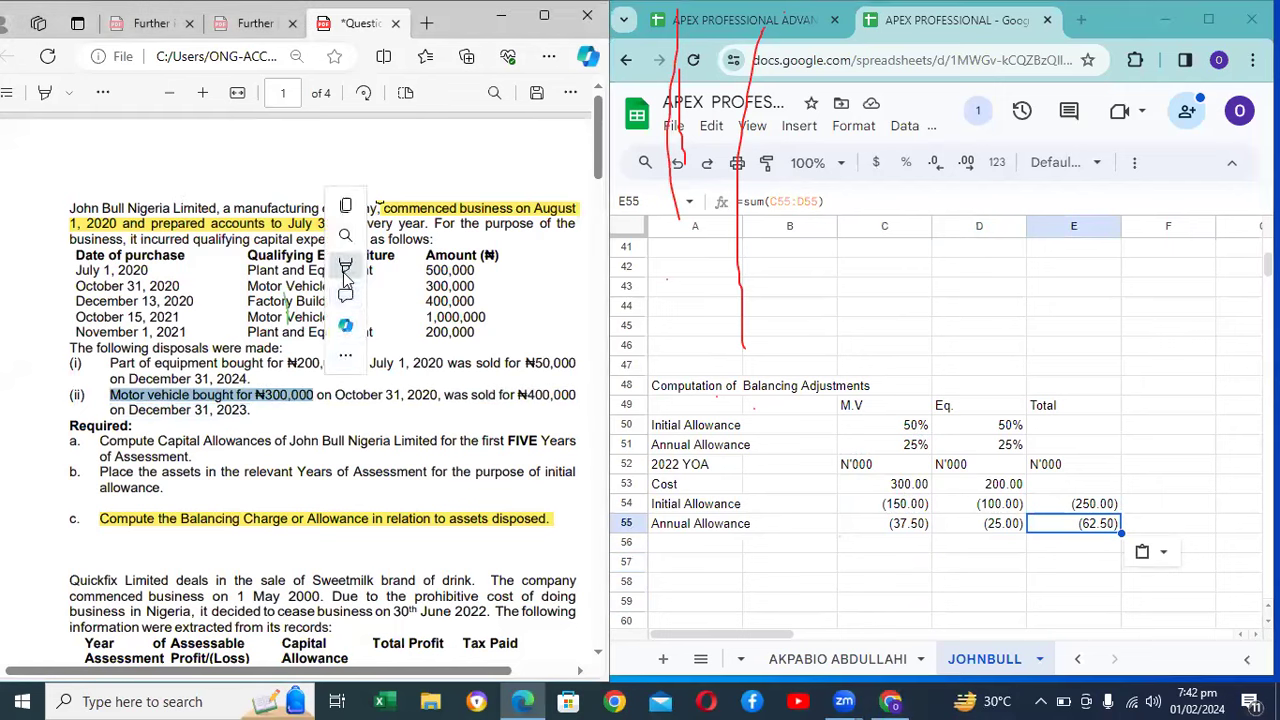
mouse_move(388, 264)
left_click(523, 294)
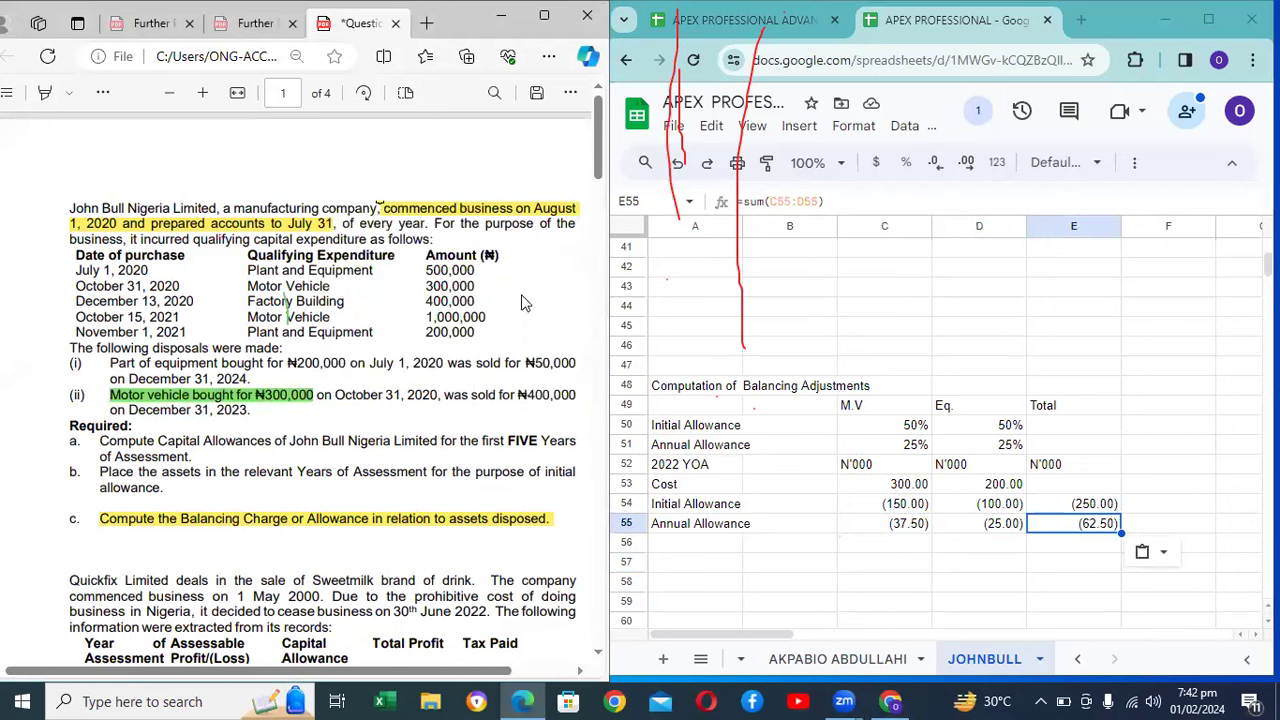
Step: Return to the spreadsheet and label A56 "TWDV" below the annual allowance row
left_click(692, 561)
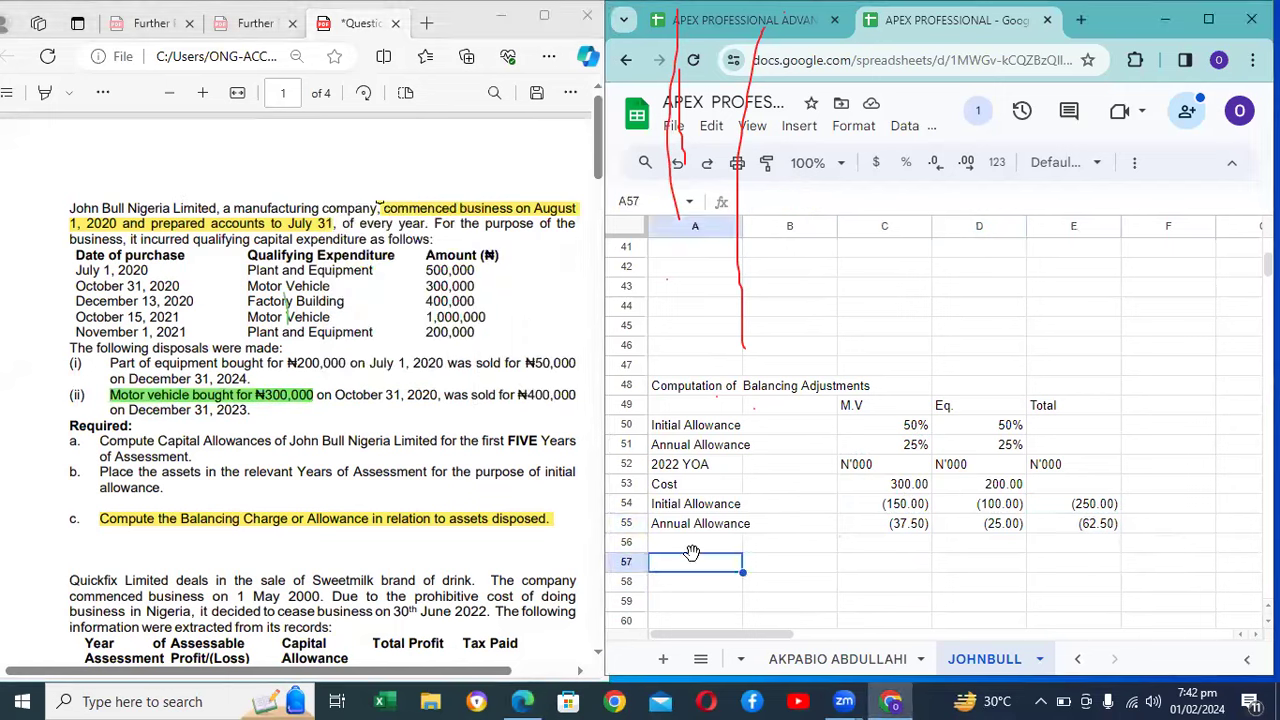
left_click(692, 546)
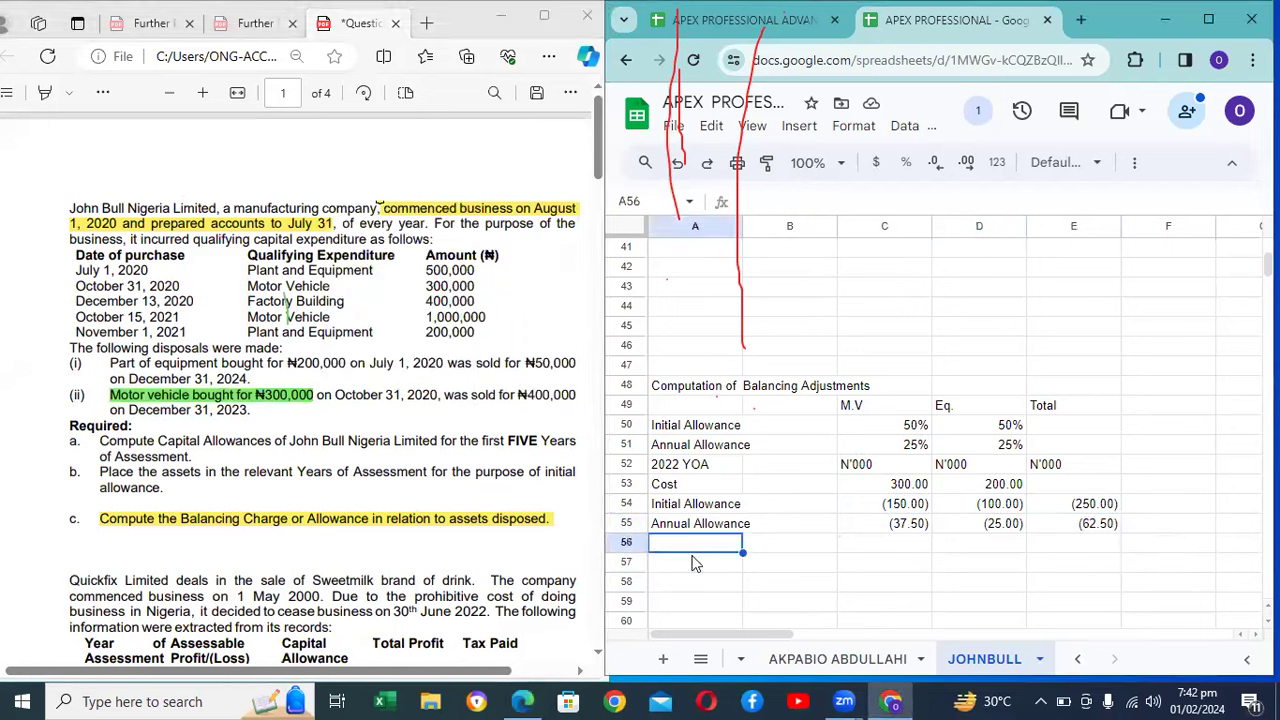
type("TWD")
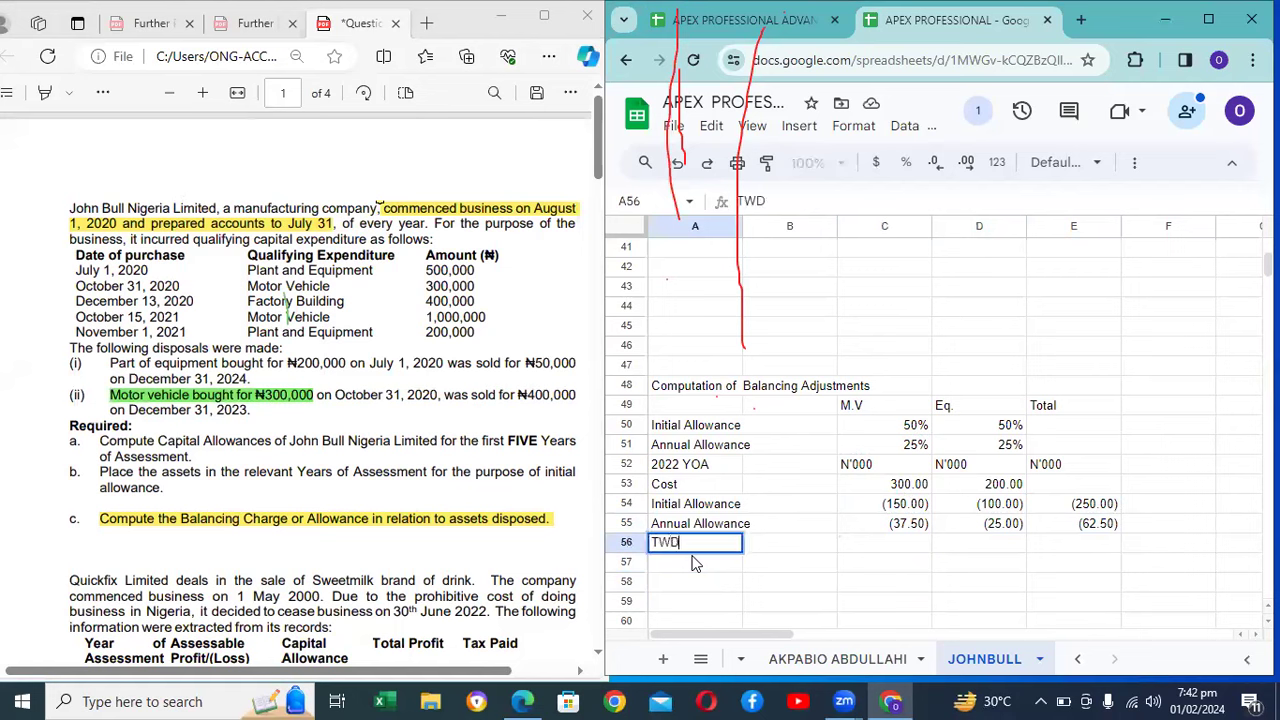
type("V")
Step: Enter the suggested formula =SUM(C50:C53) for the motor vehicle's TWDV in C56
key("Tab")
key("Tab")
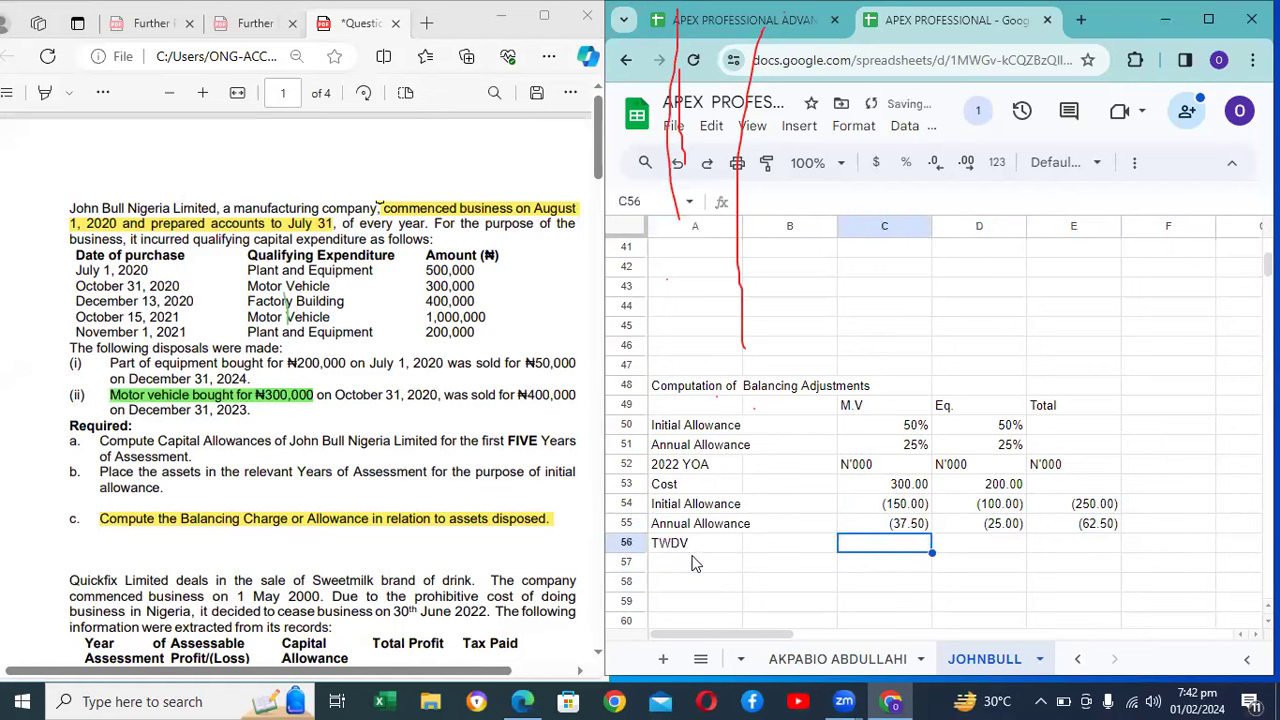
type("=SUM(C50:C53")
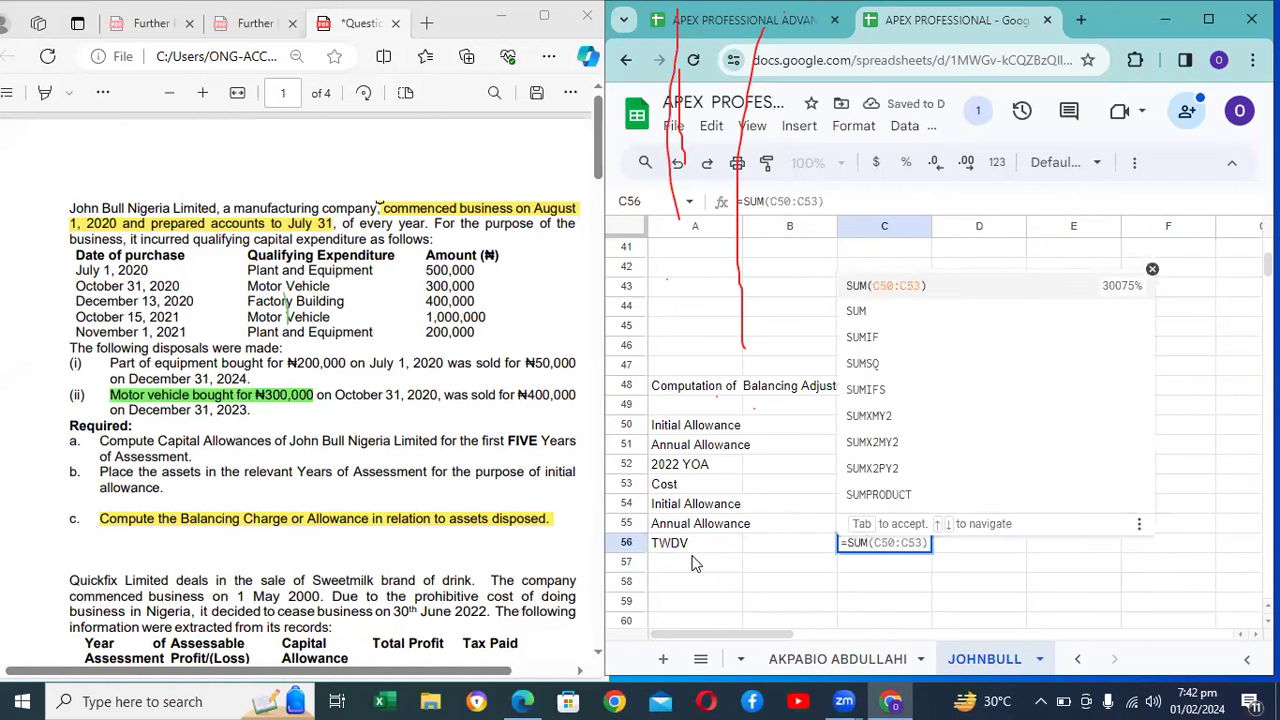
key("Tab")
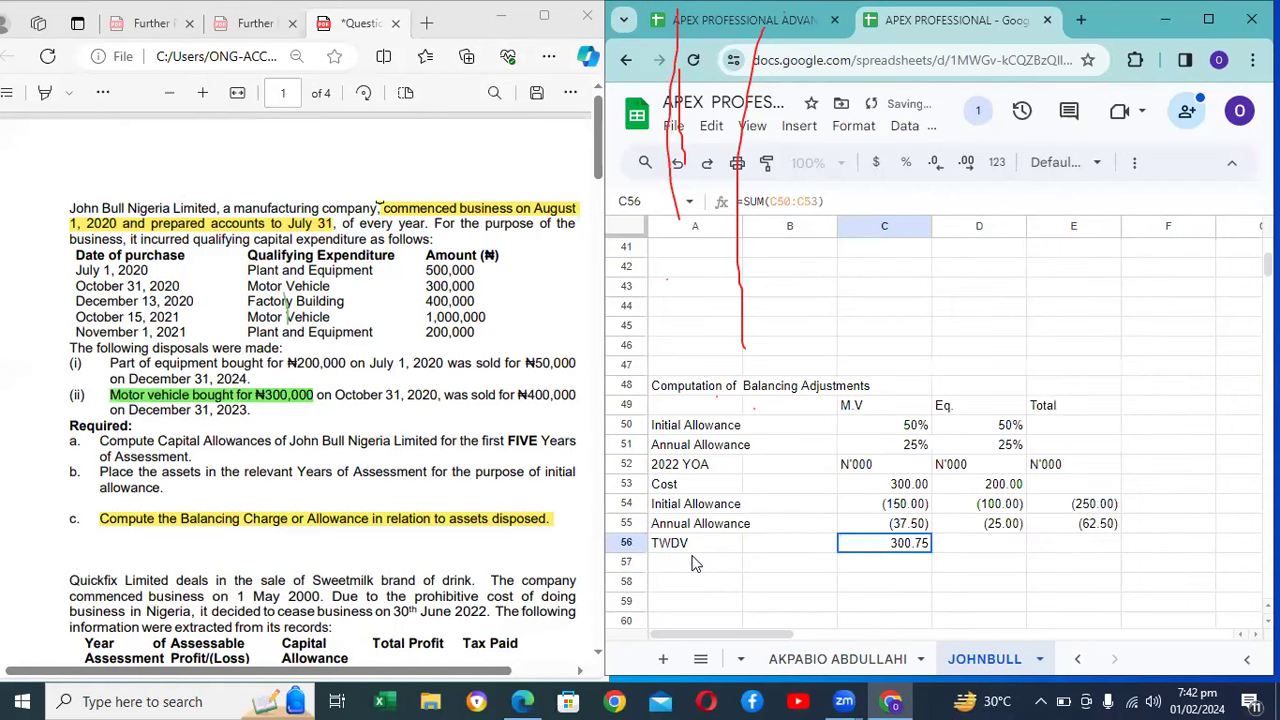
double_click(893, 550)
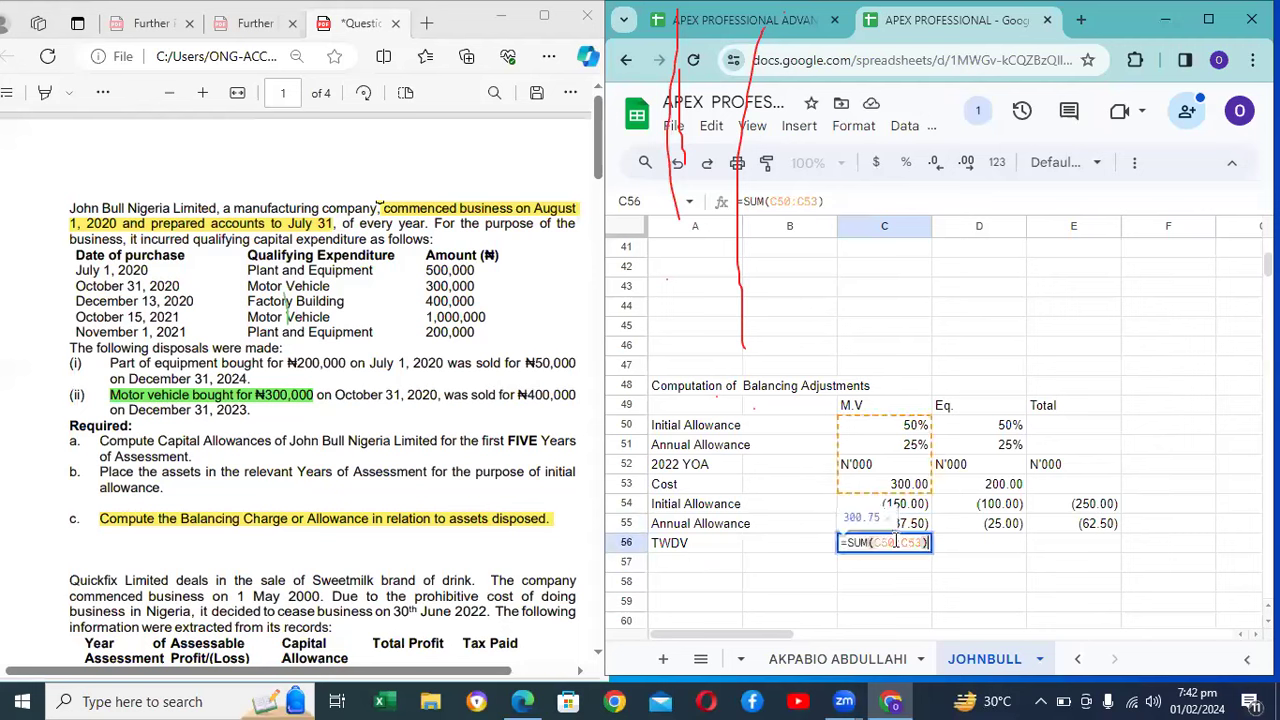
left_click(818, 204)
key("BackSpace")
key("BackSpace")
key("BackSpace")
key("BackSpace")
key("BackSpace")
key("BackSpace")
key("BackSpace")
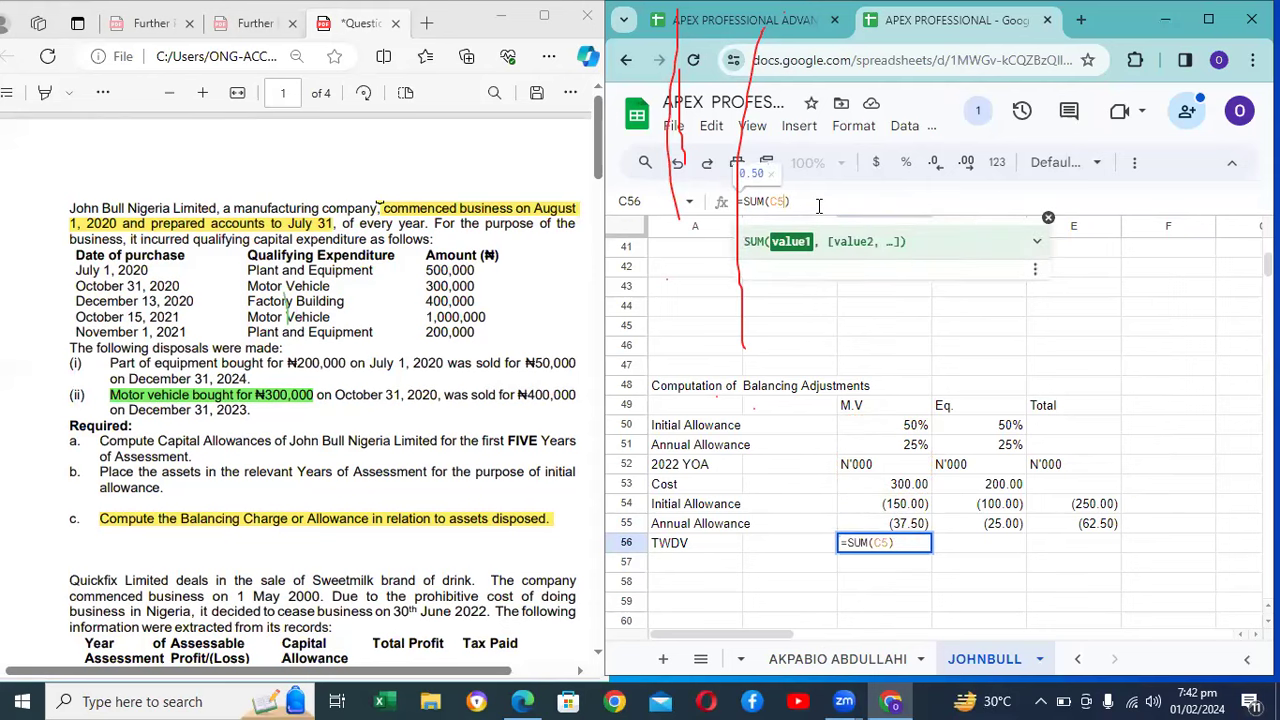
key("BackSpace")
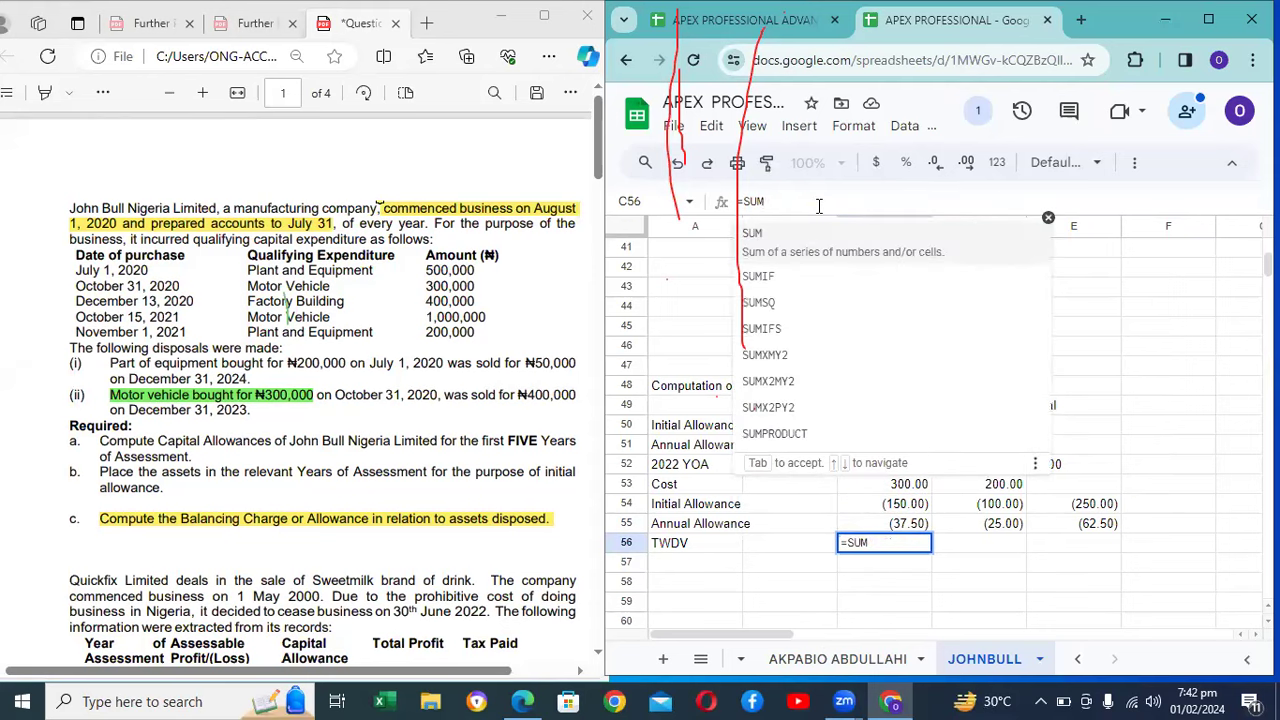
left_click(914, 487)
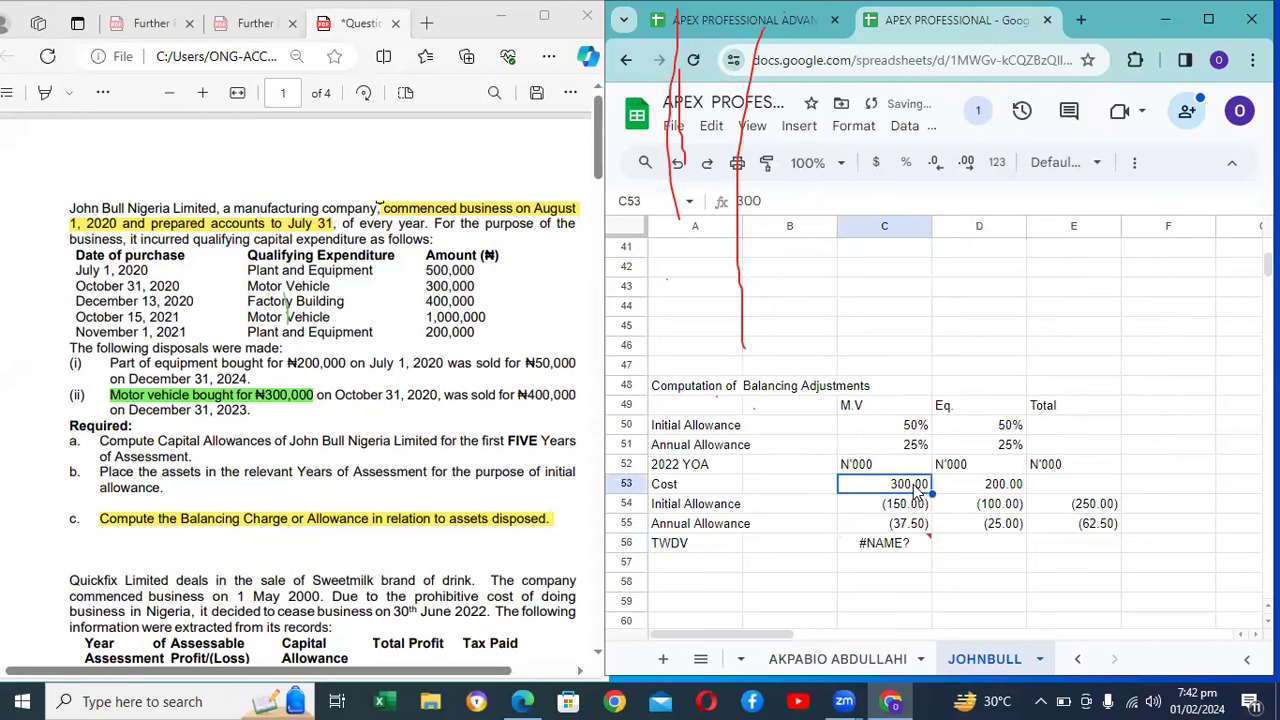
mouse_move(930, 545)
key("Delete")
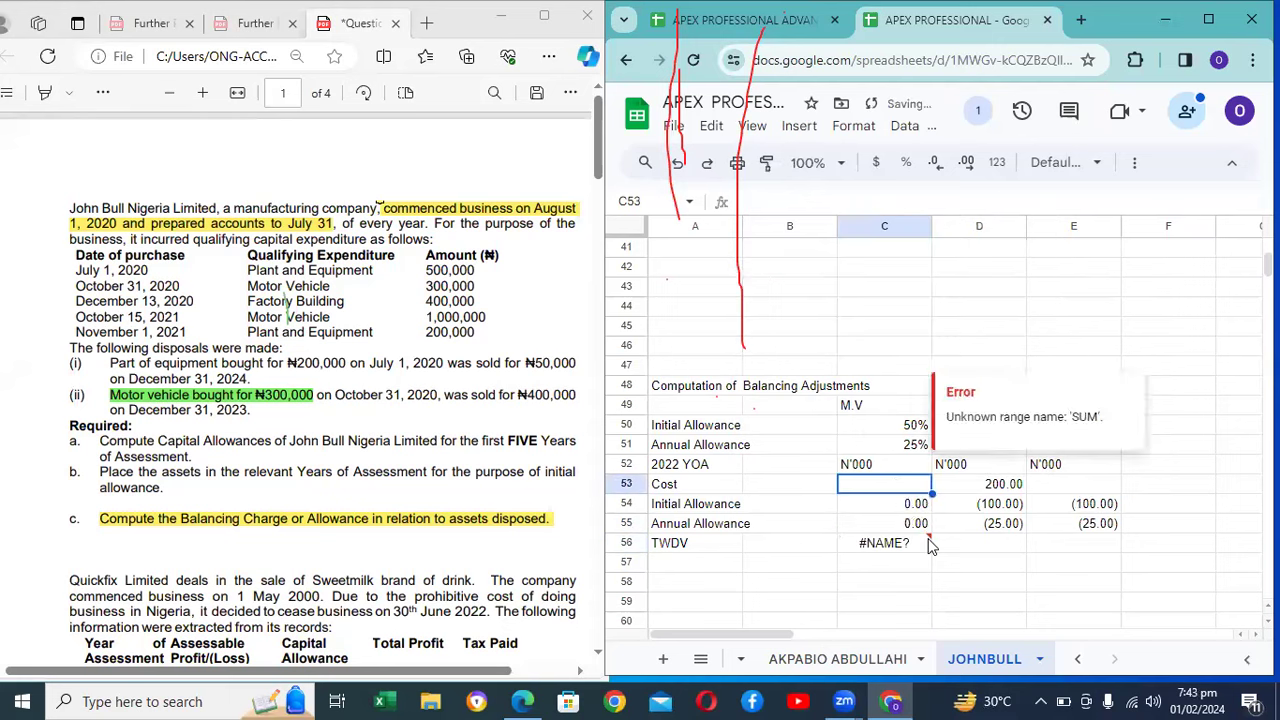
key("ctrl+z")
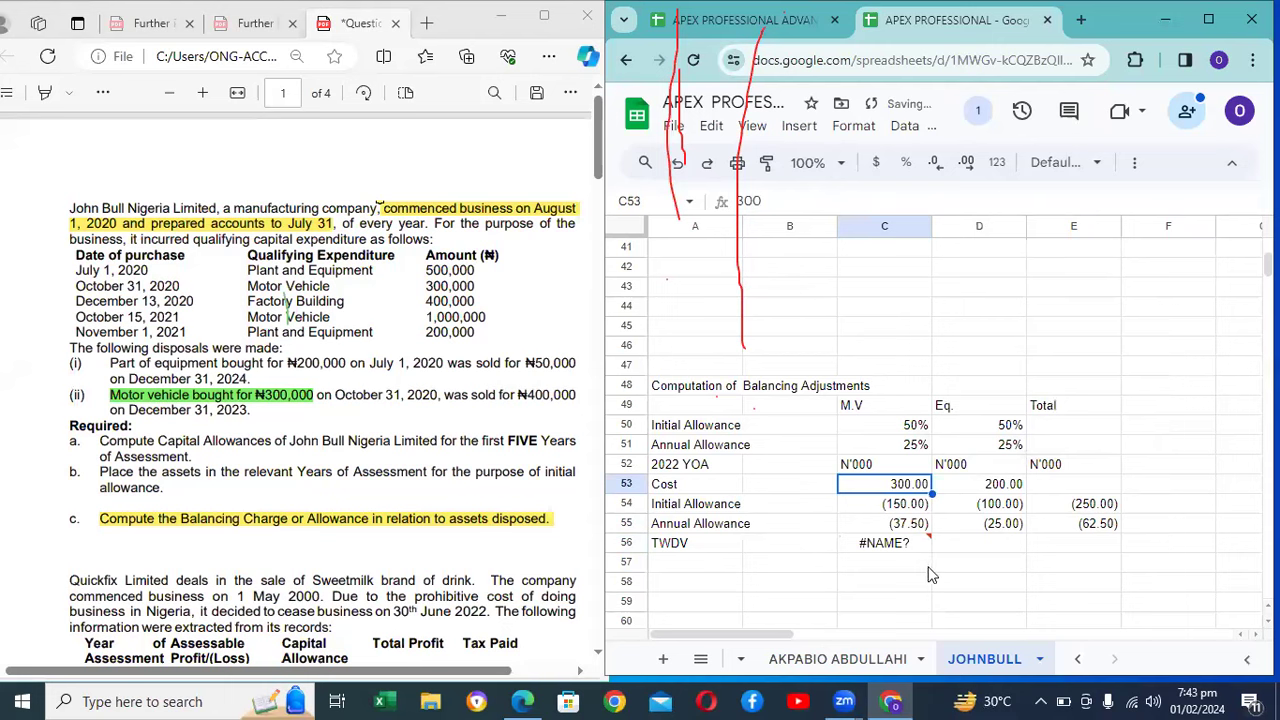
Step: Clear C56 and calculate the motor vehicle's TWDV there with =C53+C54+C55
left_click(903, 556)
key("Delete")
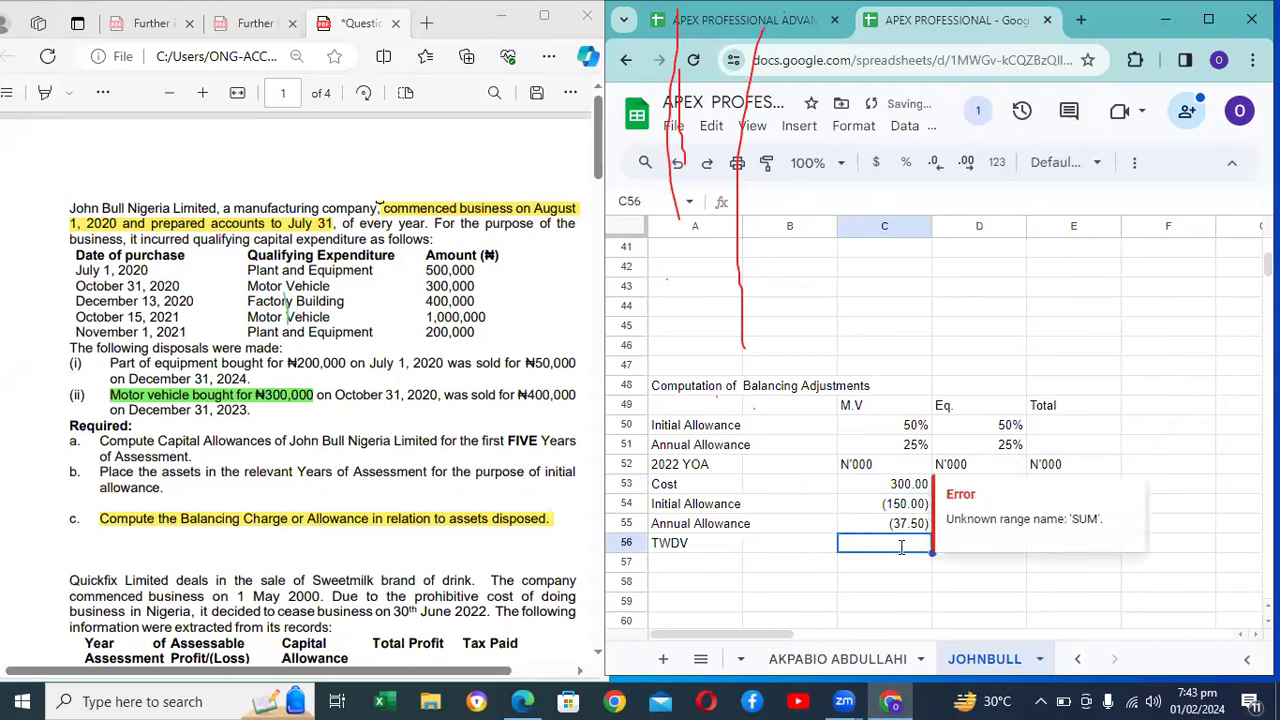
type("=")
key("Up")
key("Up")
key("Up")
type("+")
key("Up")
key("Up")
type("+")
key("Up")
key("Return")
Step: Copy the motor vehicle's TWDV formula from C56 to D56 for the equipment
left_click(900, 549)
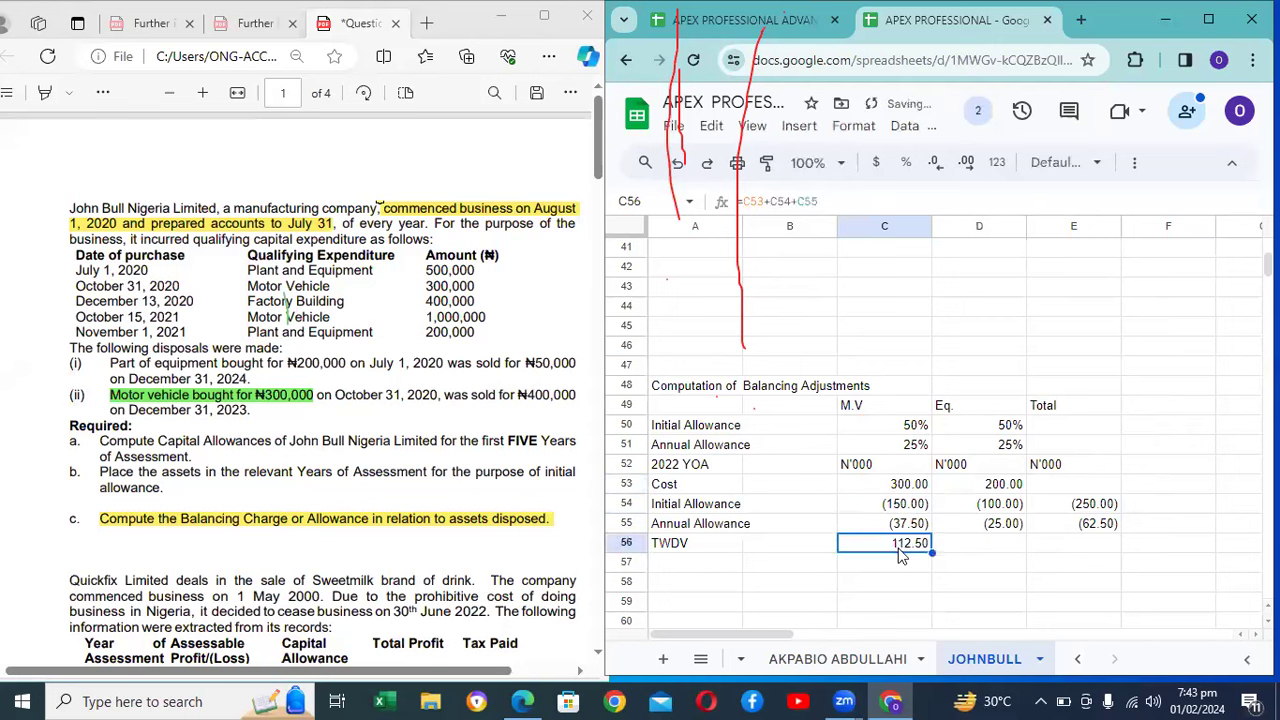
key("ctrl+c")
key("Right")
key("ctrl+v")
Step: Total the initial and annual allowances in E56 with =SUM(E54:E55)
key("Right")
type("=")
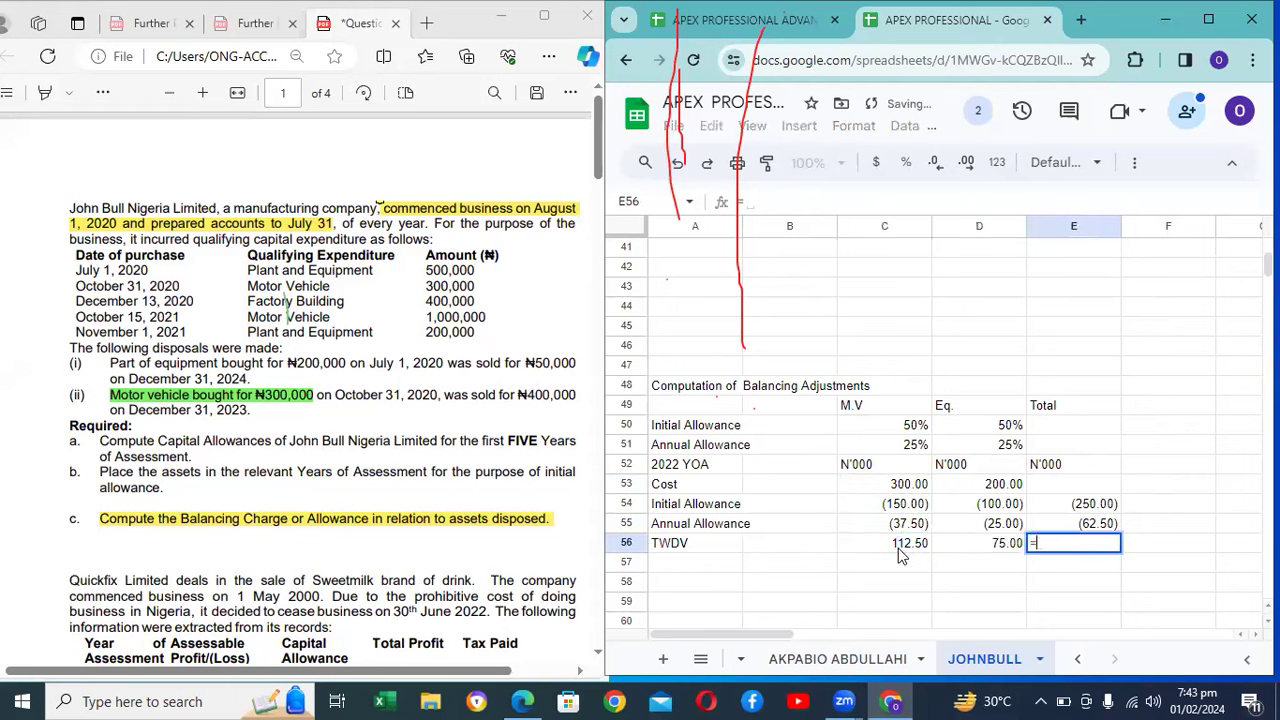
type("SUM(")
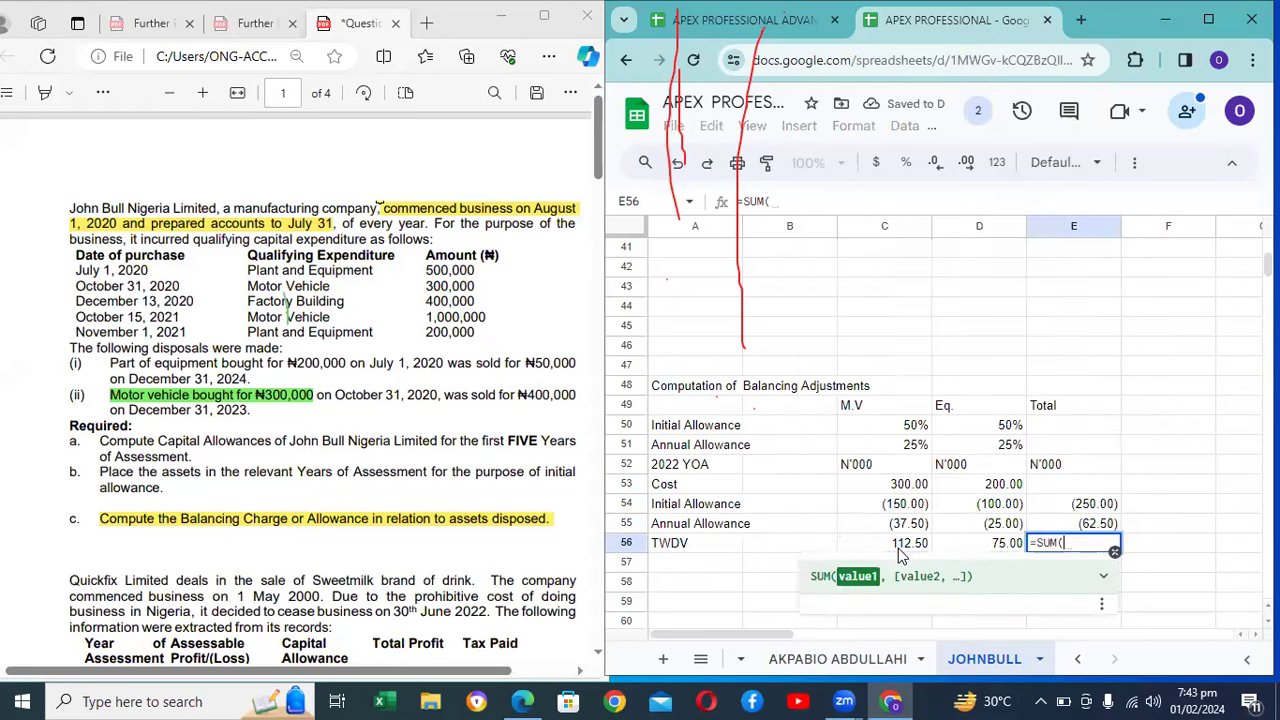
left_click(1102, 508)
key("shift+Down")
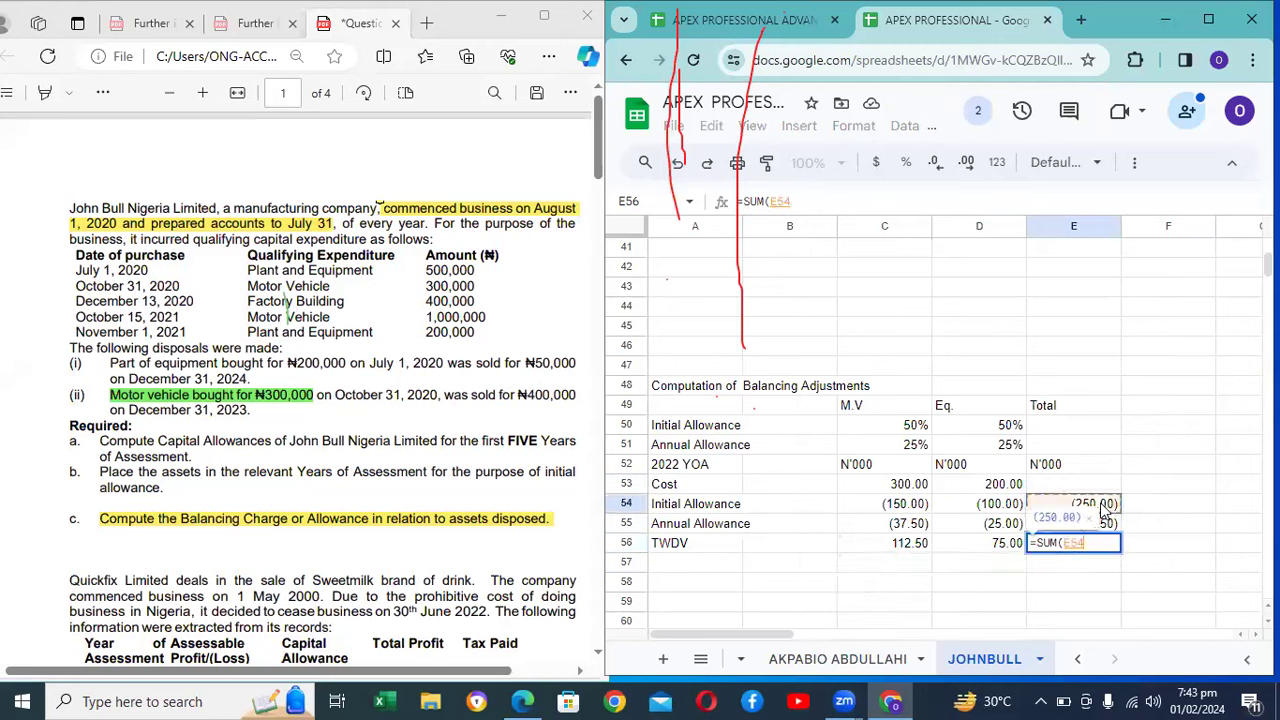
key("Return")
Step: Label A57 "Annual Allowance" below the TWDV row
key("Left")
key("Left")
key("Left")
key("Left")
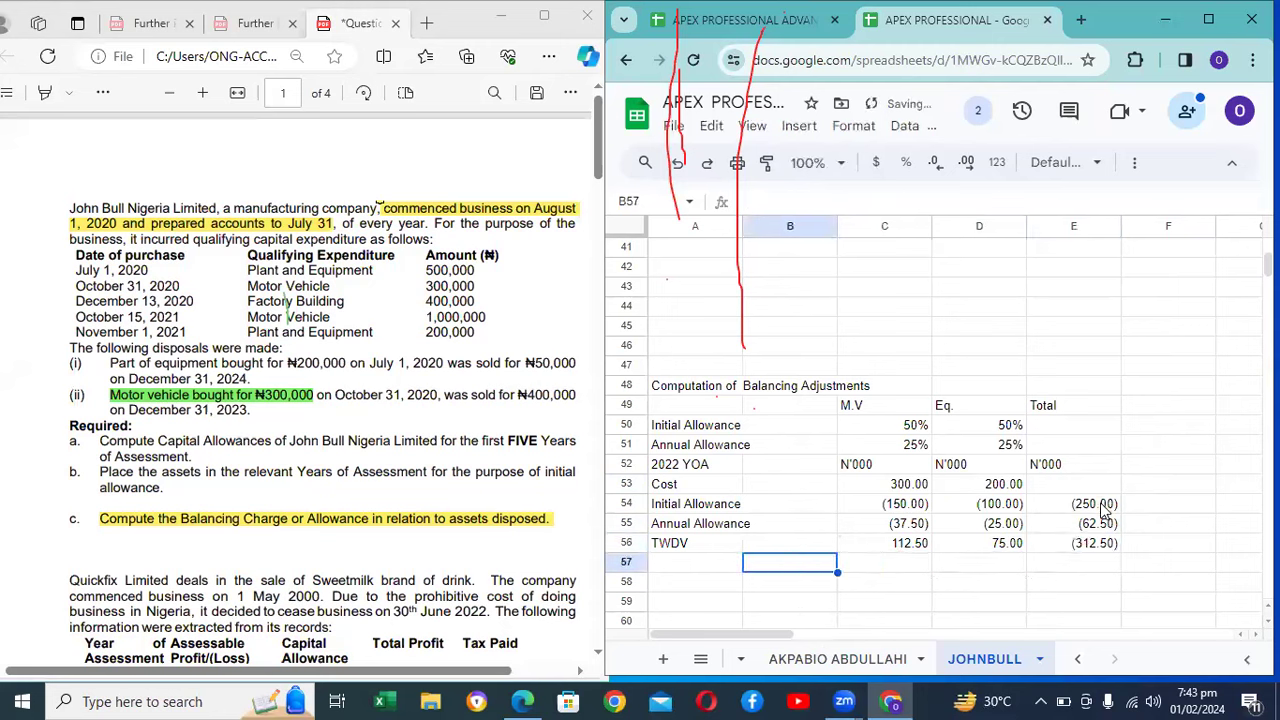
type("A")
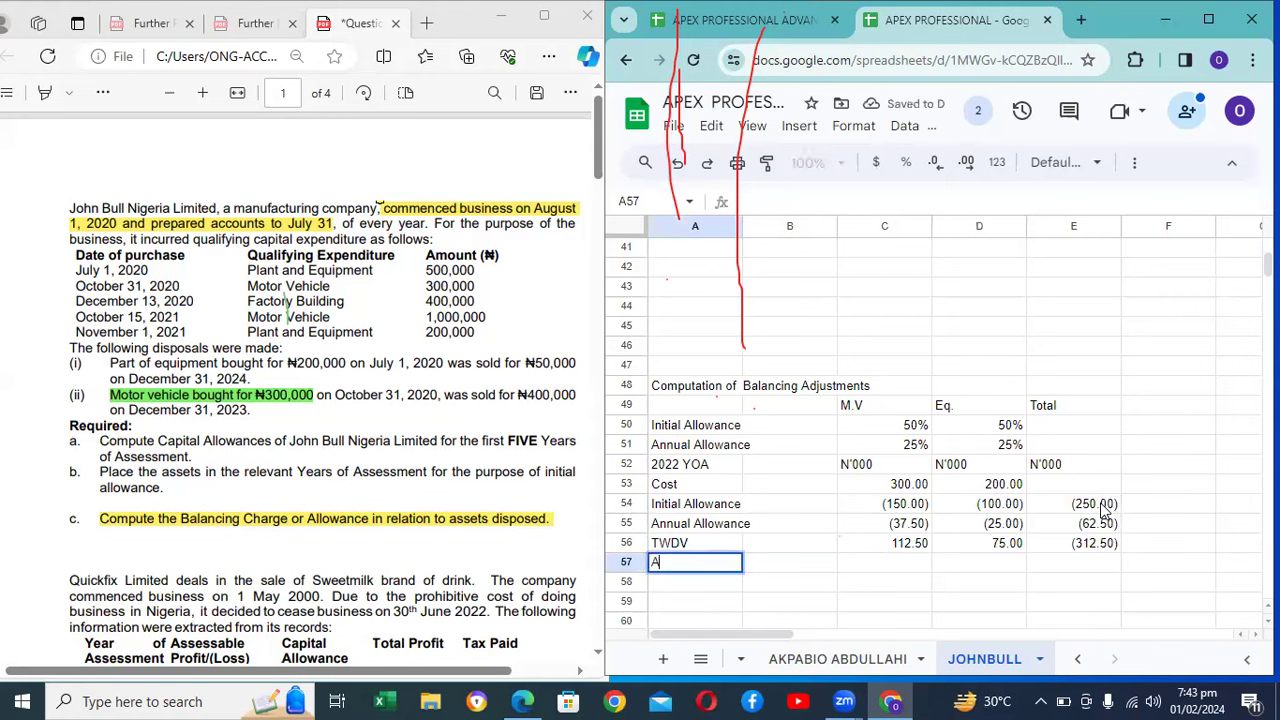
key("BackSpace")
key("BackSpace")
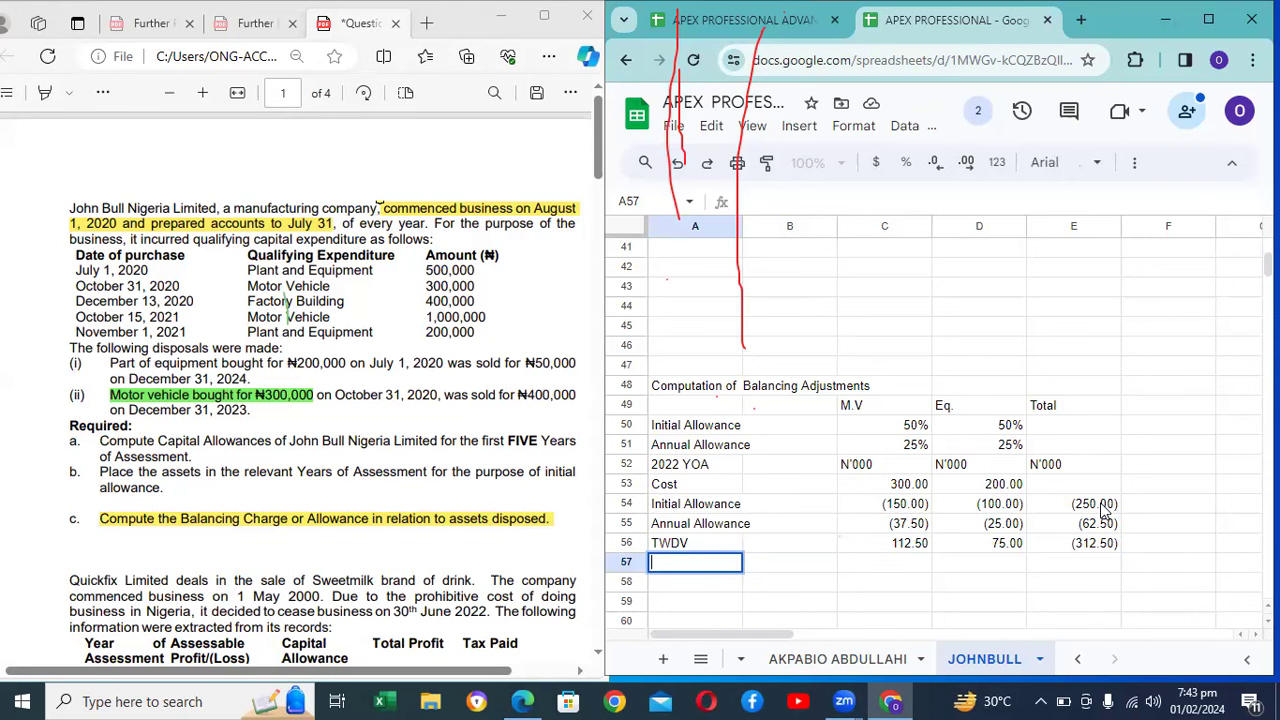
type("Annual A")
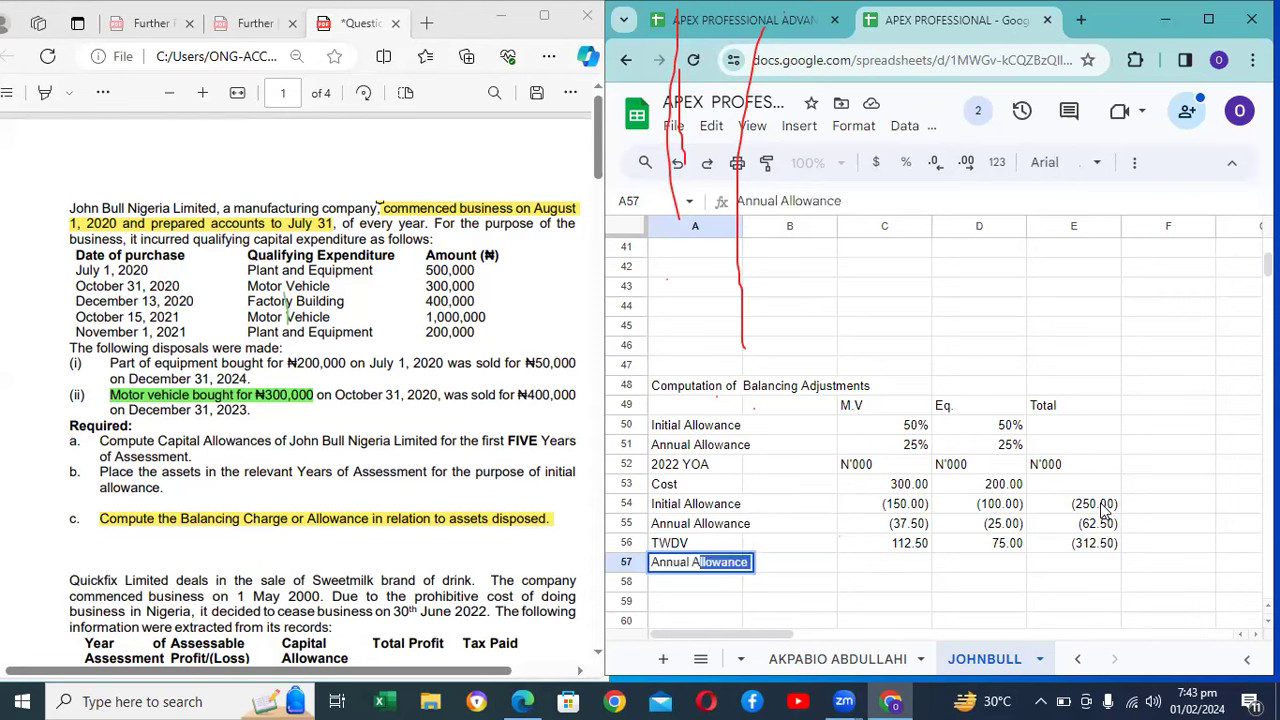
key("Tab")
Step: Link the motor vehicle's second annual allowance in C57 to the first one with =C55
key("Tab")
key("Tab")
key("shift+Tab")
type("=")
key("Up")
key("Up")
key("Return")
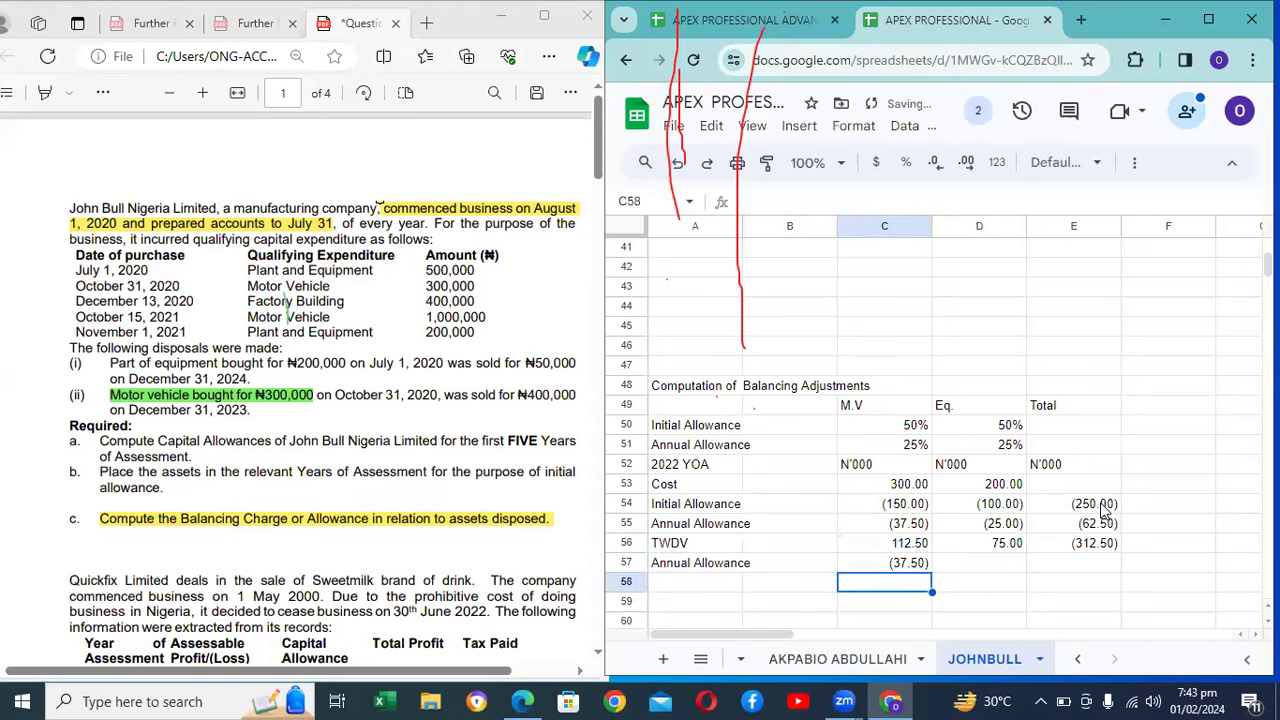
Step: Copy the annual allowance formula from C57 to the equipment and total cells D57 and E57
key("Up")
key("ctrl+c")
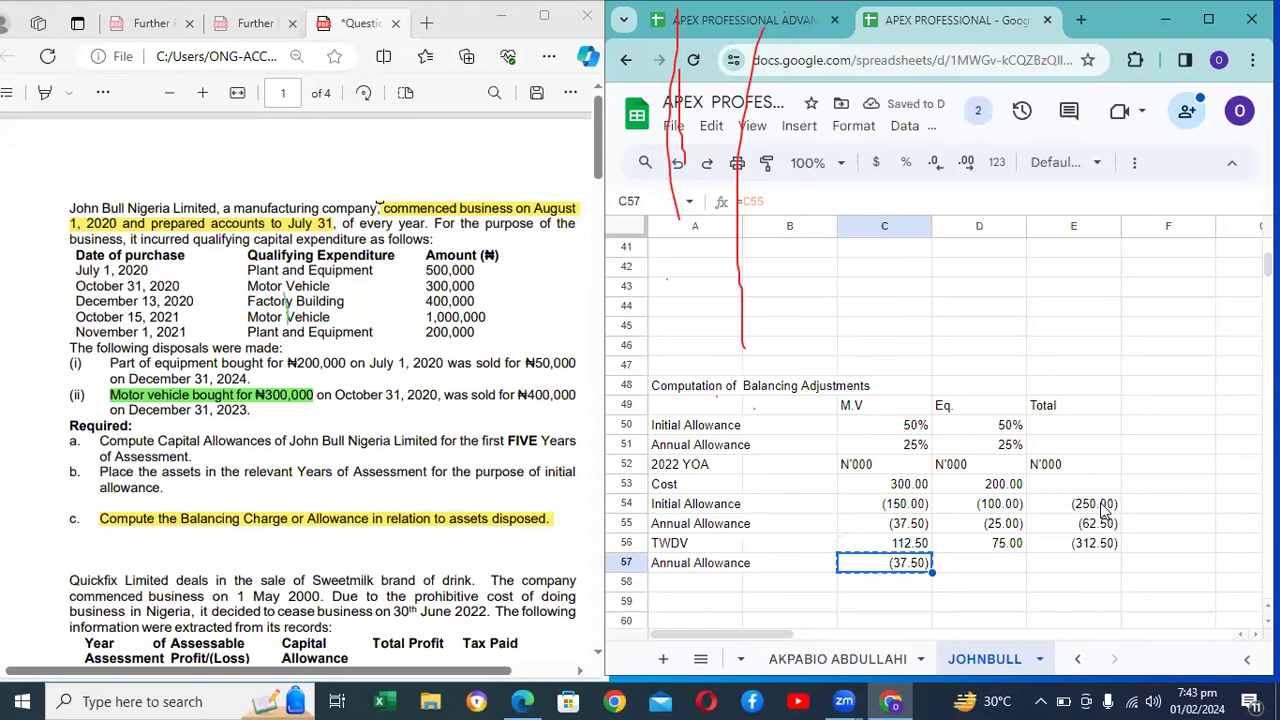
key("Right")
key("ctrl+v")
key("Right")
key("Up")
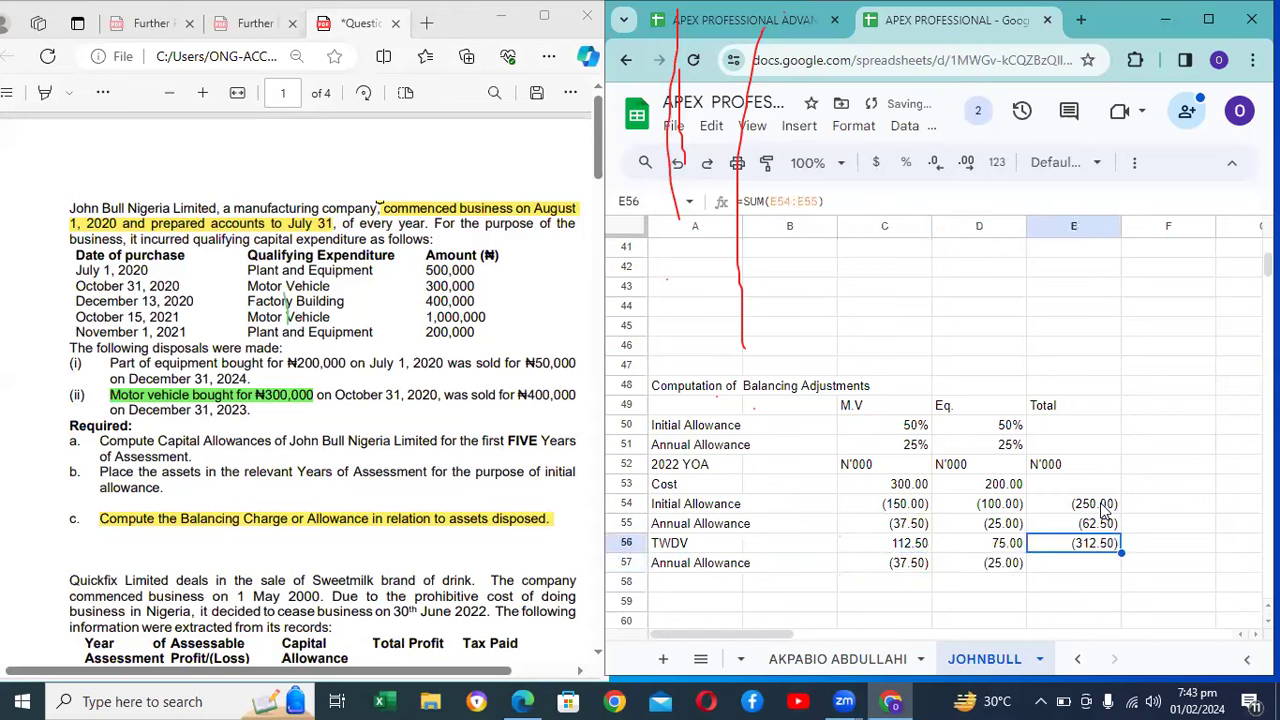
key("Up")
key("Down")
key("Down")
key("ctrl+v")
key("Down")
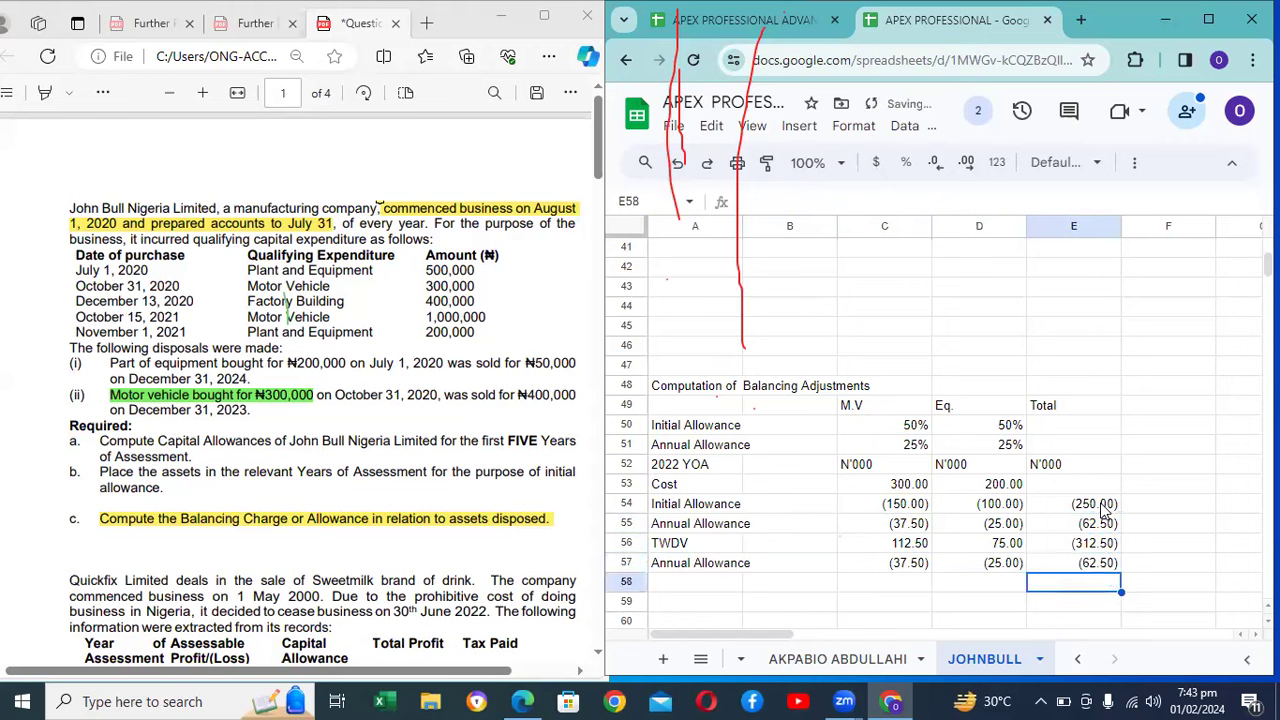
Step: Label A58 "TWDV" below the second annual allowance row
key("Left")
key("Left")
key("Left")
key("Left")
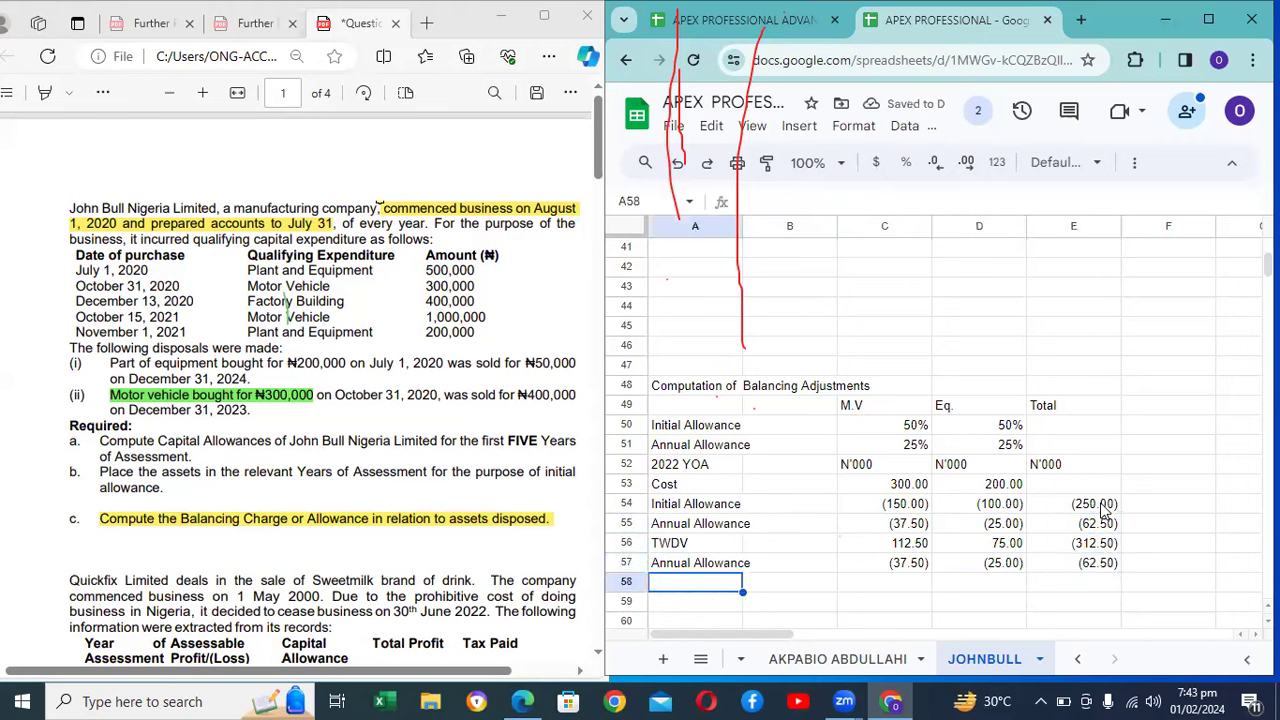
type("TWDV")
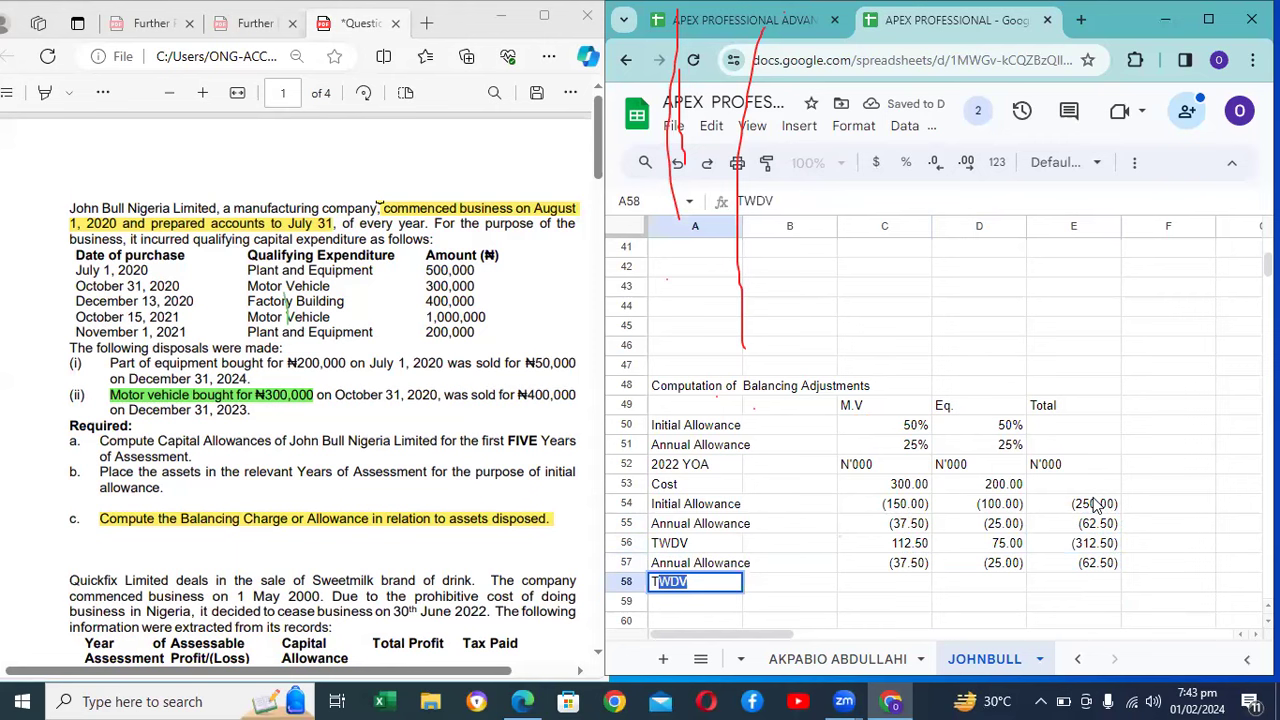
key("Tab")
Step: Calculate the motor vehicle's new TWDV in C58 with =C56+C57
key("Tab")
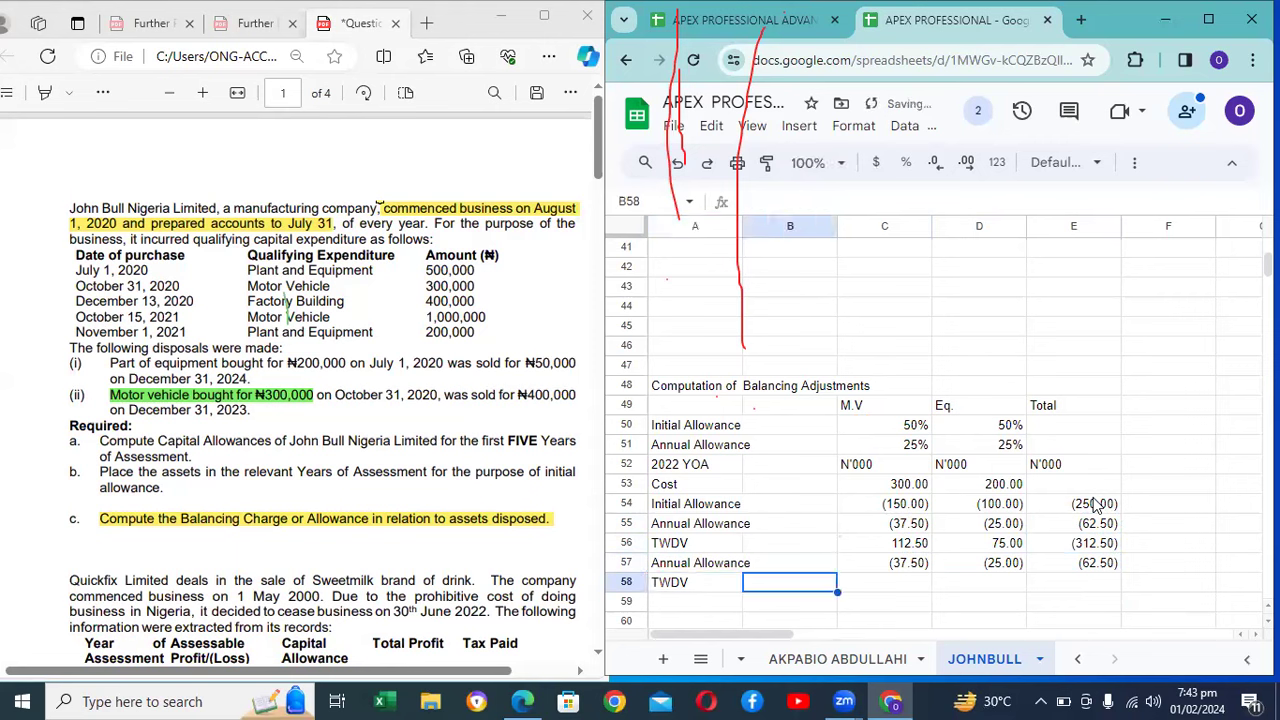
type("=C56")
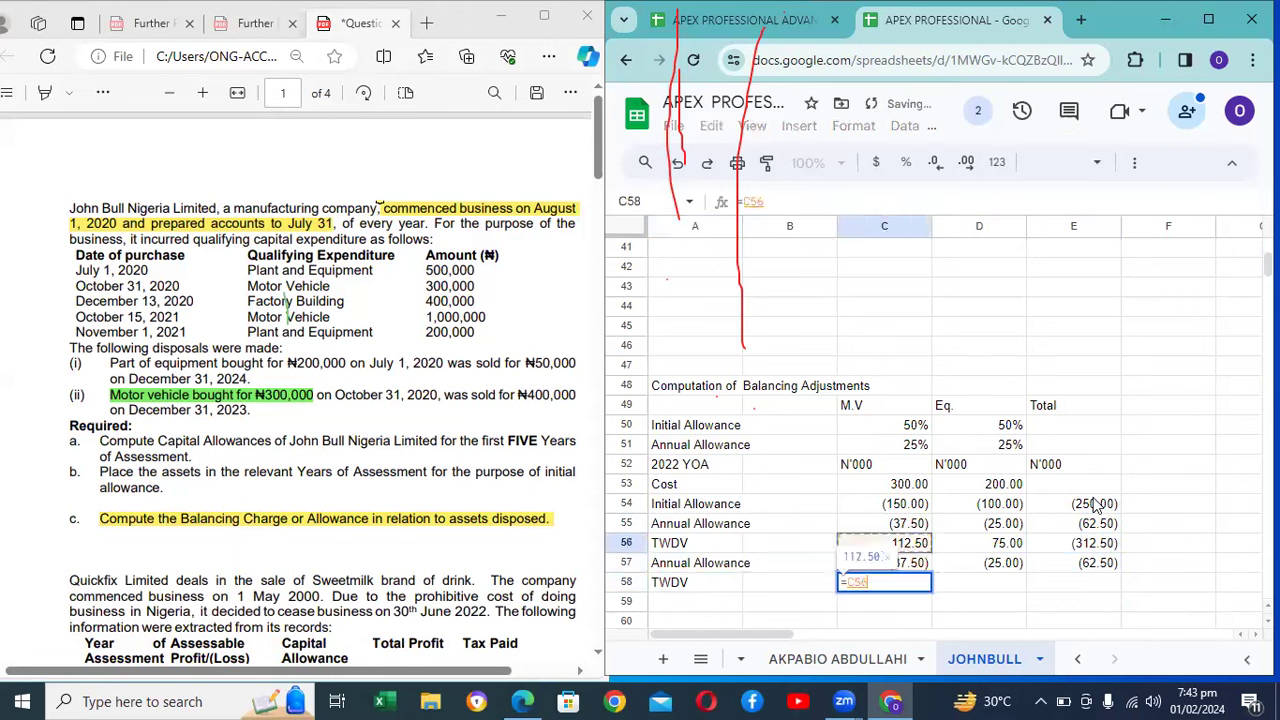
type("+C57")
key("Return")
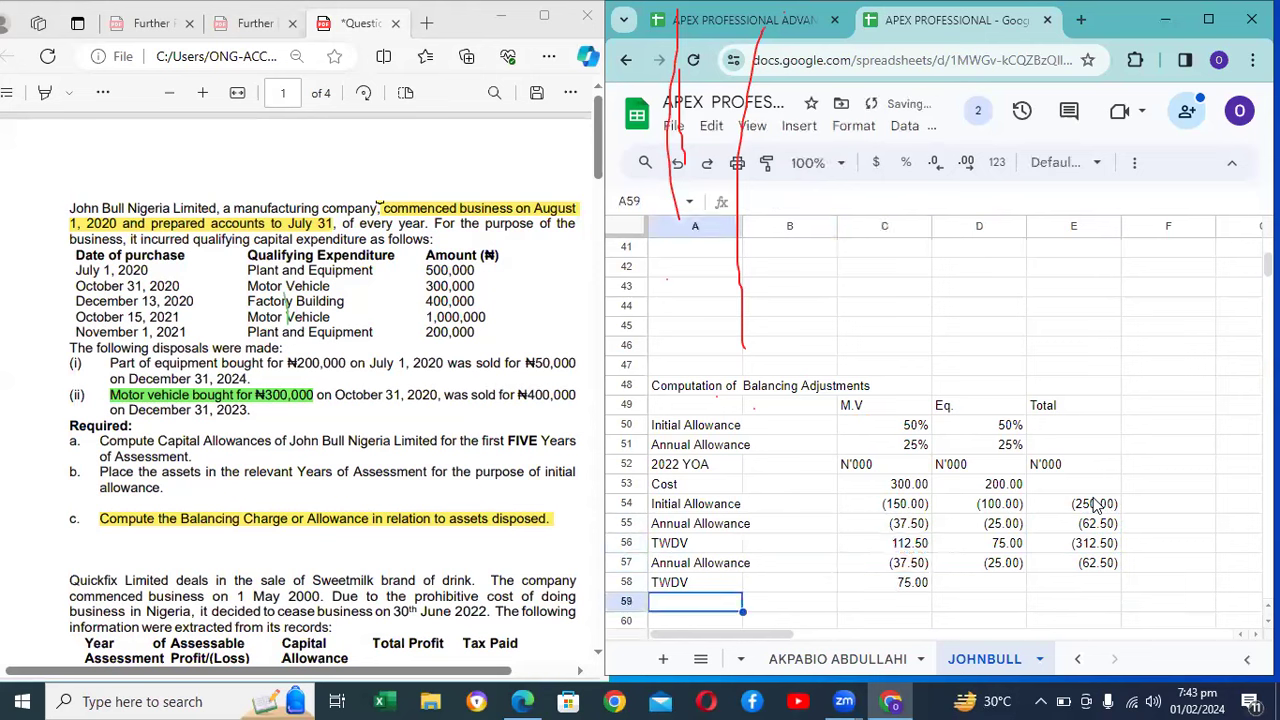
Step: Copy the TWDV formula from C58 to D58 for the equipment
key("Up")
key("Right")
key("Right")
key("ctrl+c")
key("Right")
key("ctrl+v")
key("Right")
key("ctrl+v")
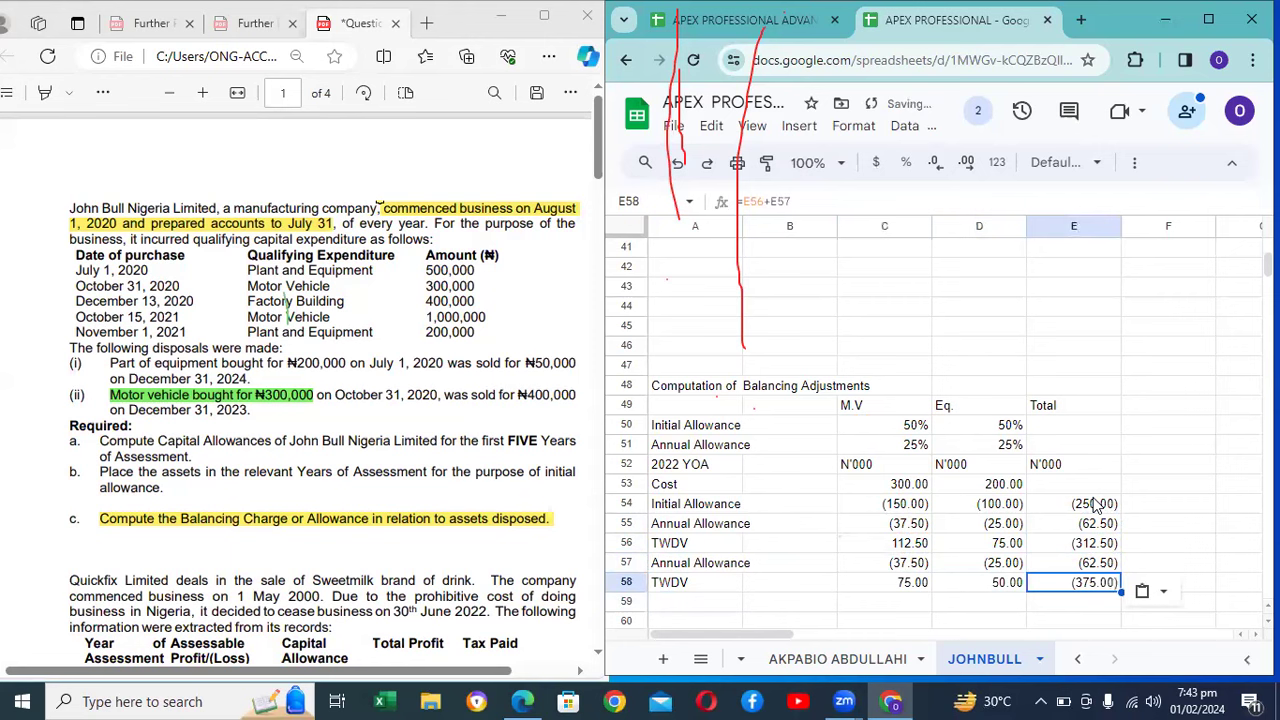
key("Delete")
key("Up")
key("ctrl+c")
key("Down")
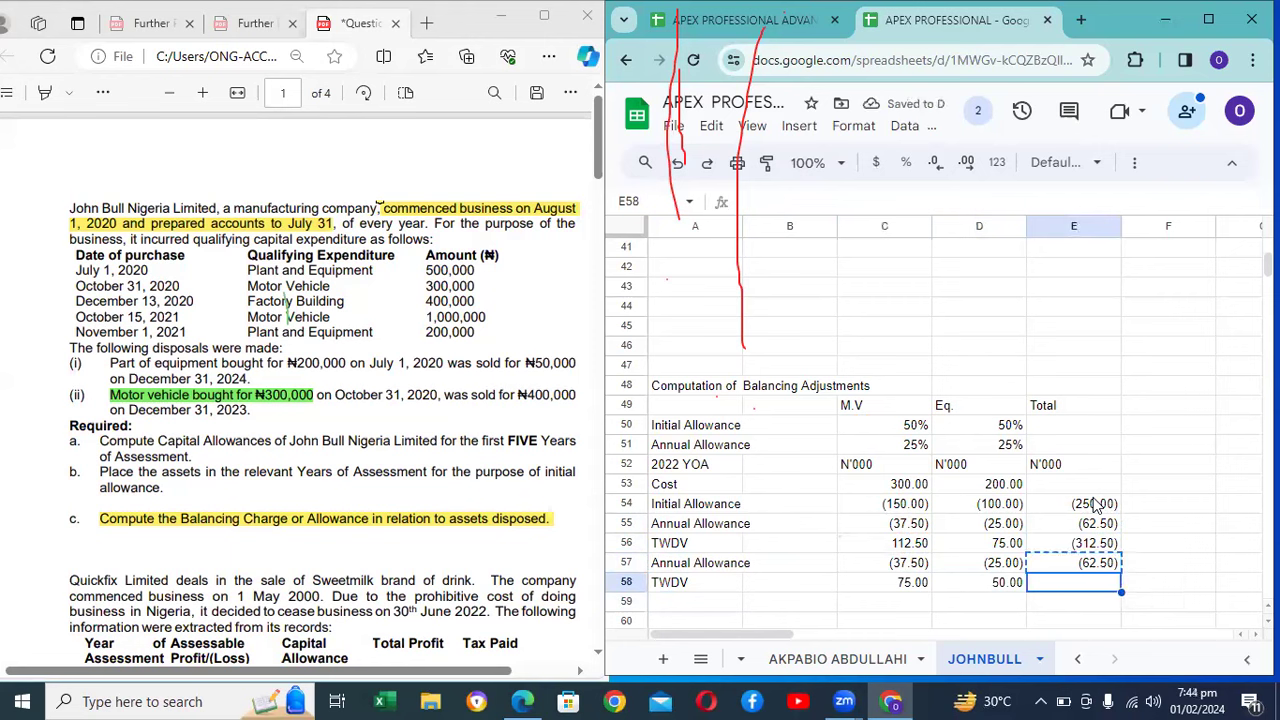
key("ctrl+v")
key("Delete")
Step: Carry the total annual allowance from the row above into E58 with =E57
type("=")
key("Up")
key("Return")
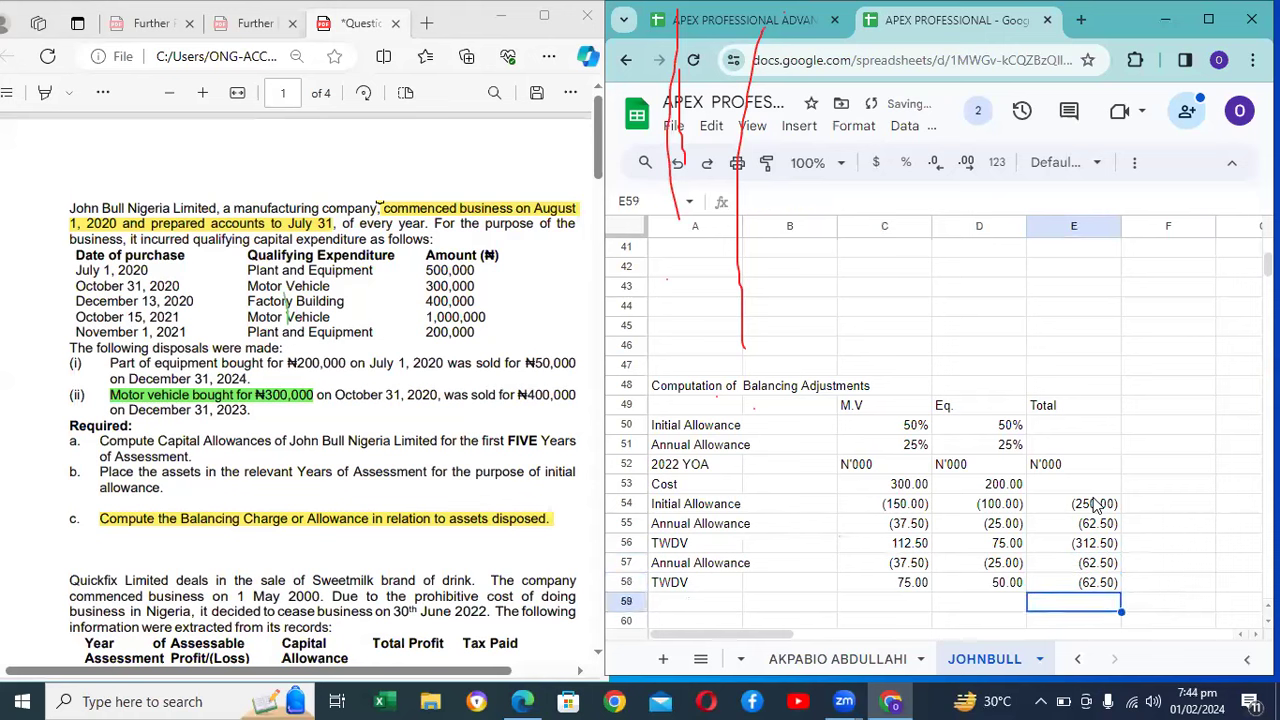
Step: Label A59 "2024YOA" to start the next year of assessment
key("Left")
key("Left")
key("Left")
key("Left")
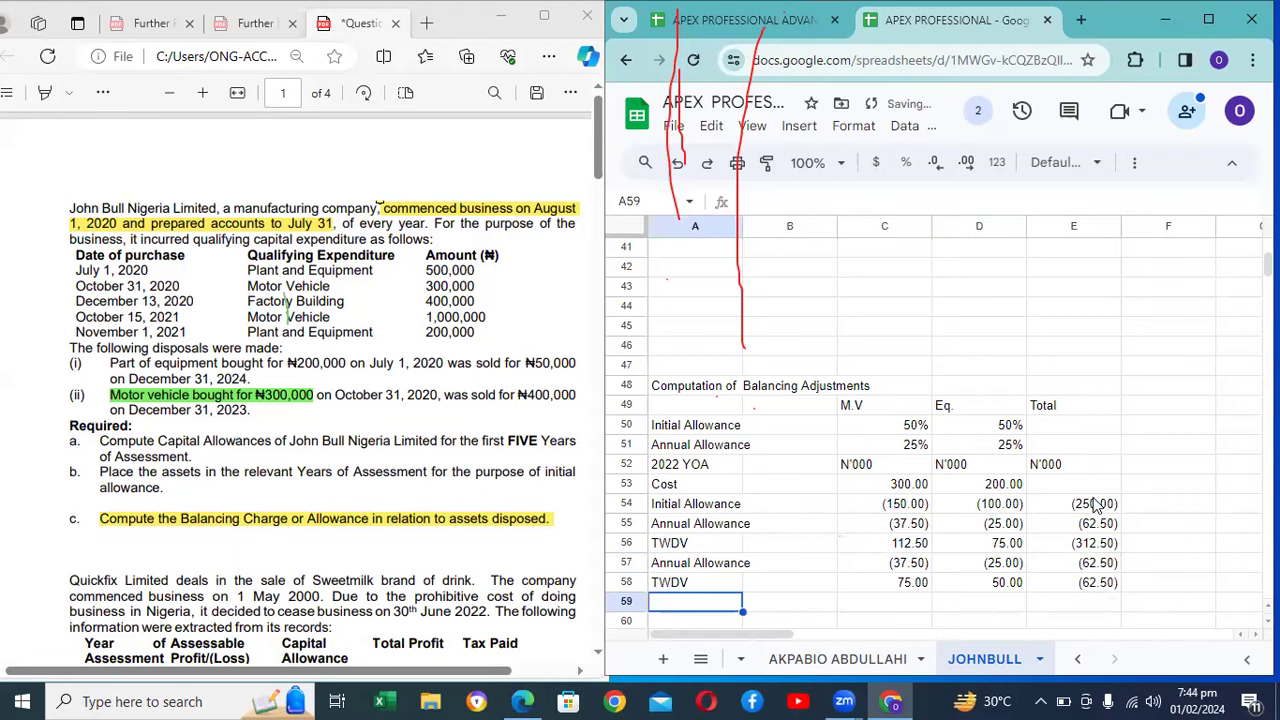
type("202")
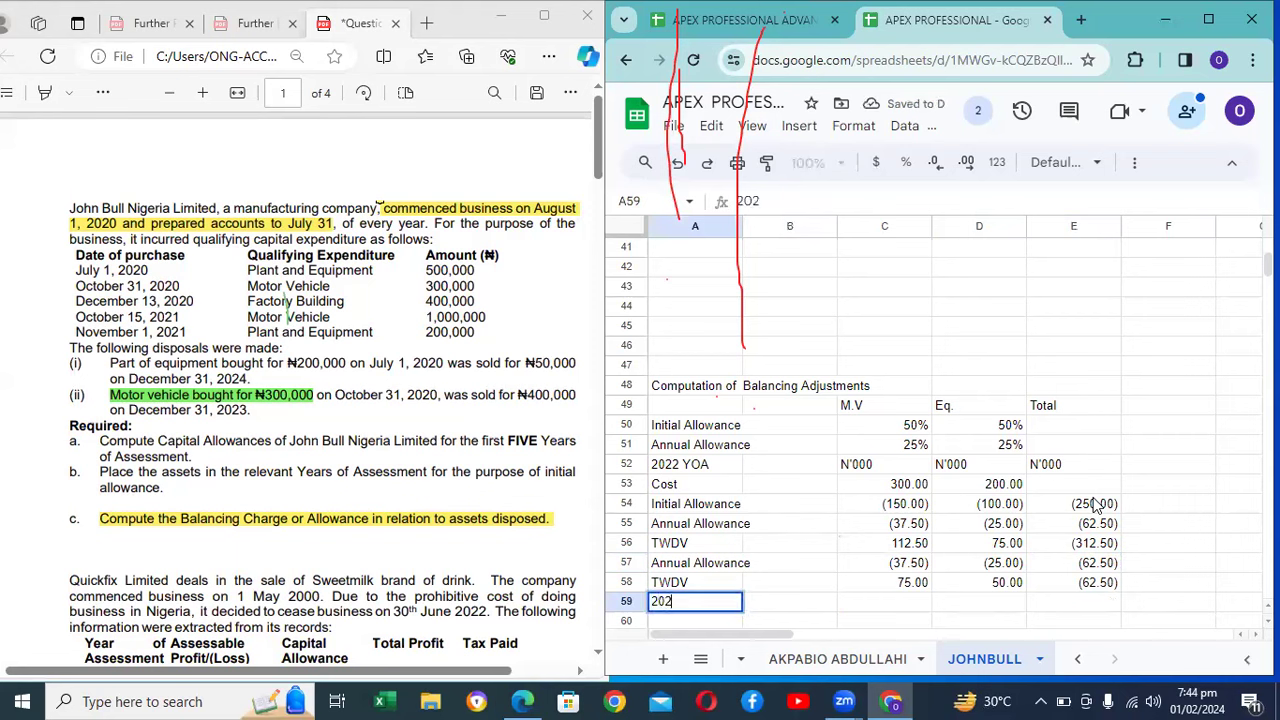
type("4YOA")
key("Return")
Step: Label A60 "Annual Allowance" below the 2024YOA heading
key("Down")
key("Down")
key("Down")
key("Down")
key("Down")
key("Down")
key("Down")
key("Down")
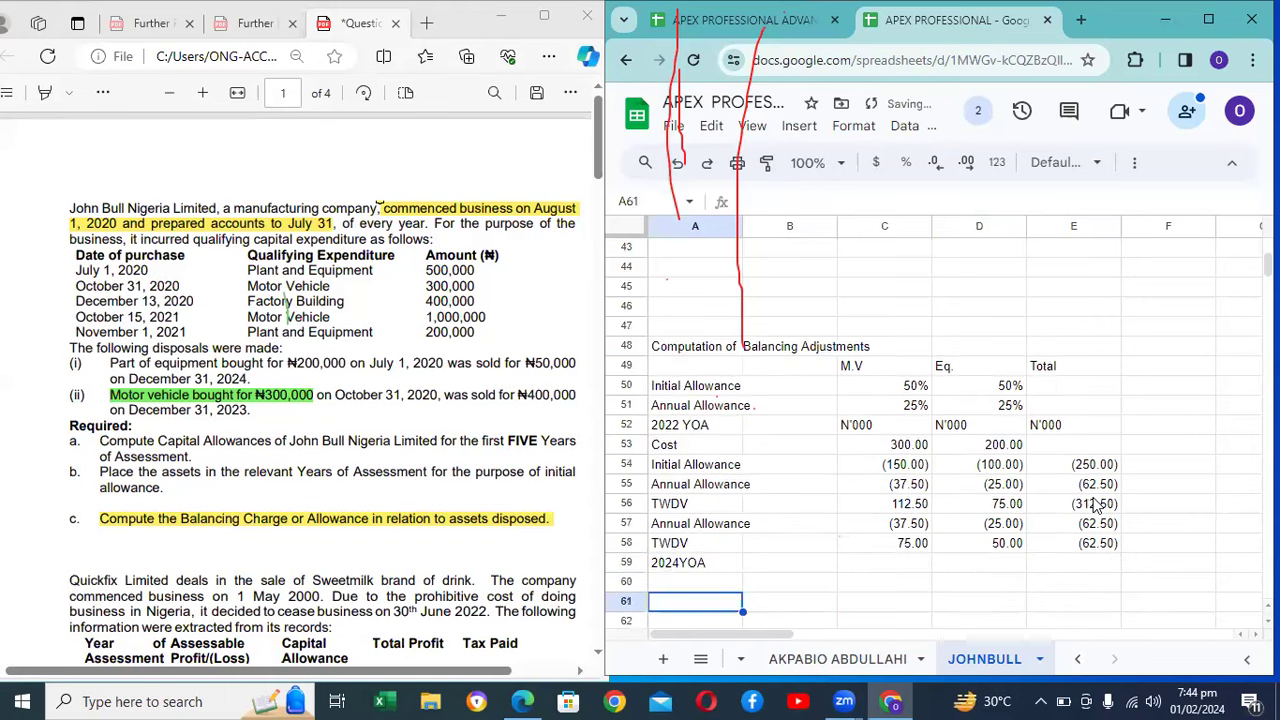
key("Up")
key("Up")
key("Up")
key("Up")
key("Up")
key("Up")
key("Up")
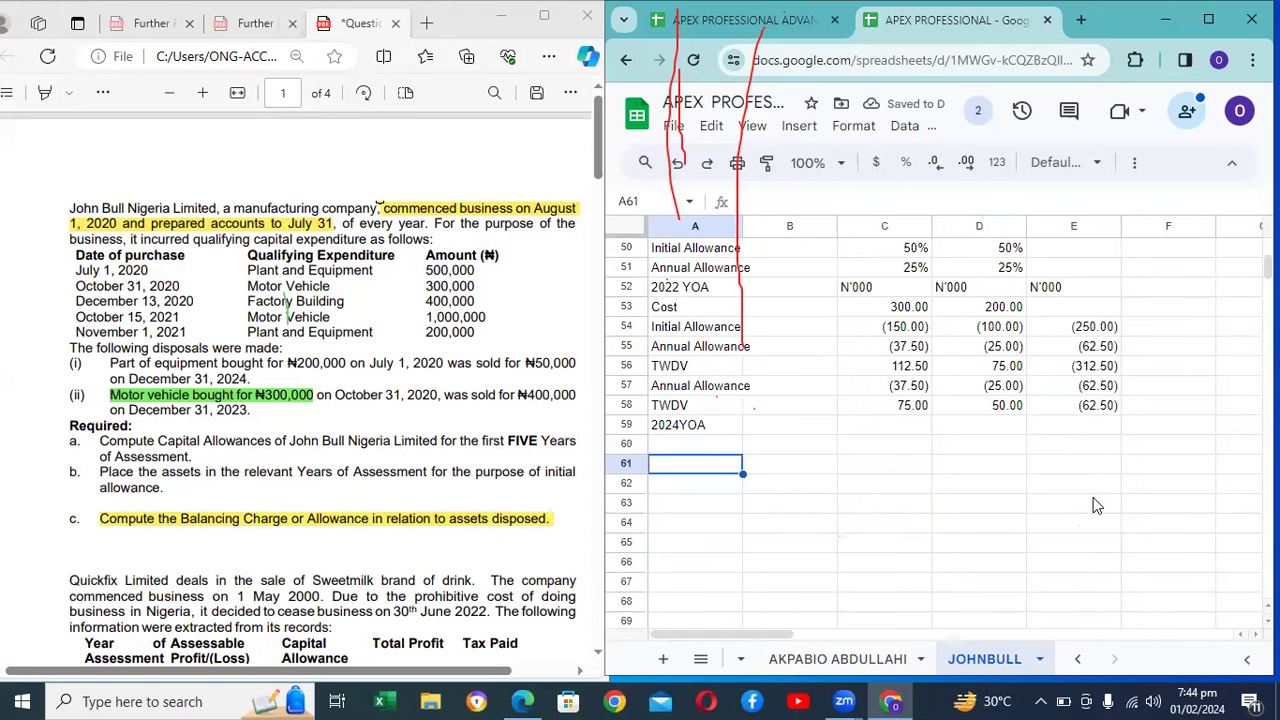
key("Up")
type("Annual all")
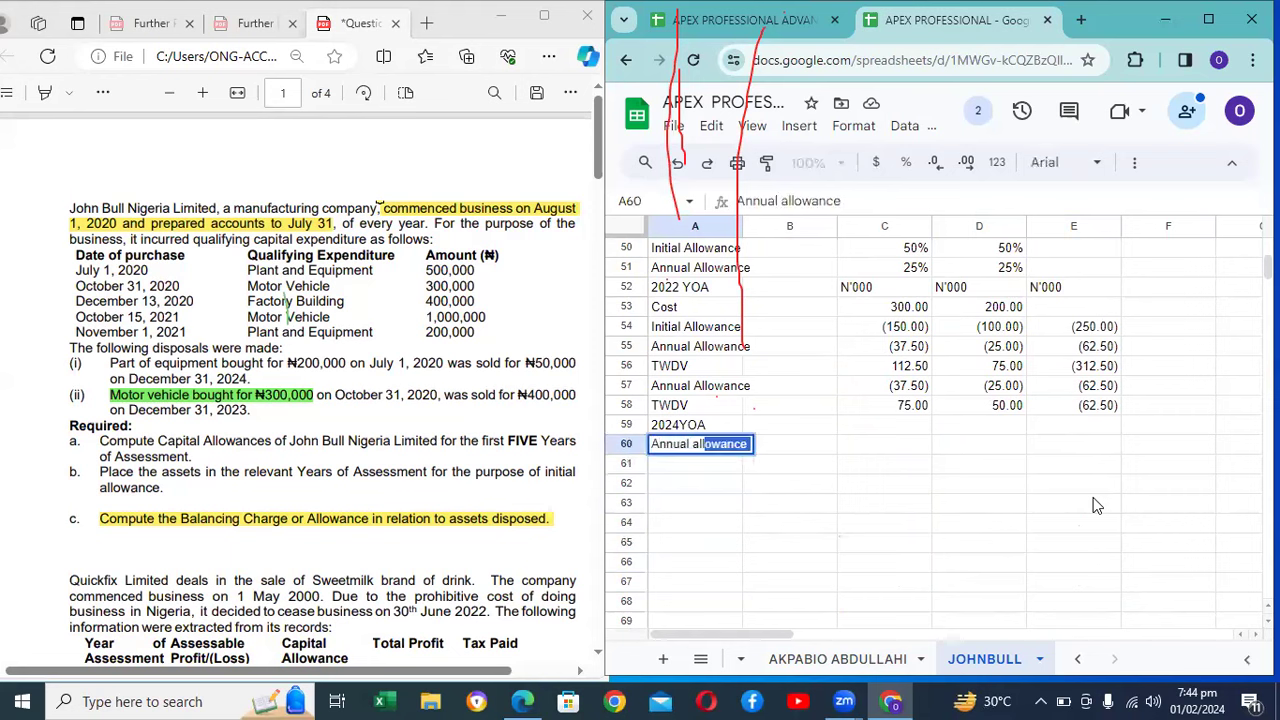
key("BackSpace")
key("BackSpace")
key("BackSpace")
key("BackSpace")
type("Allowance")
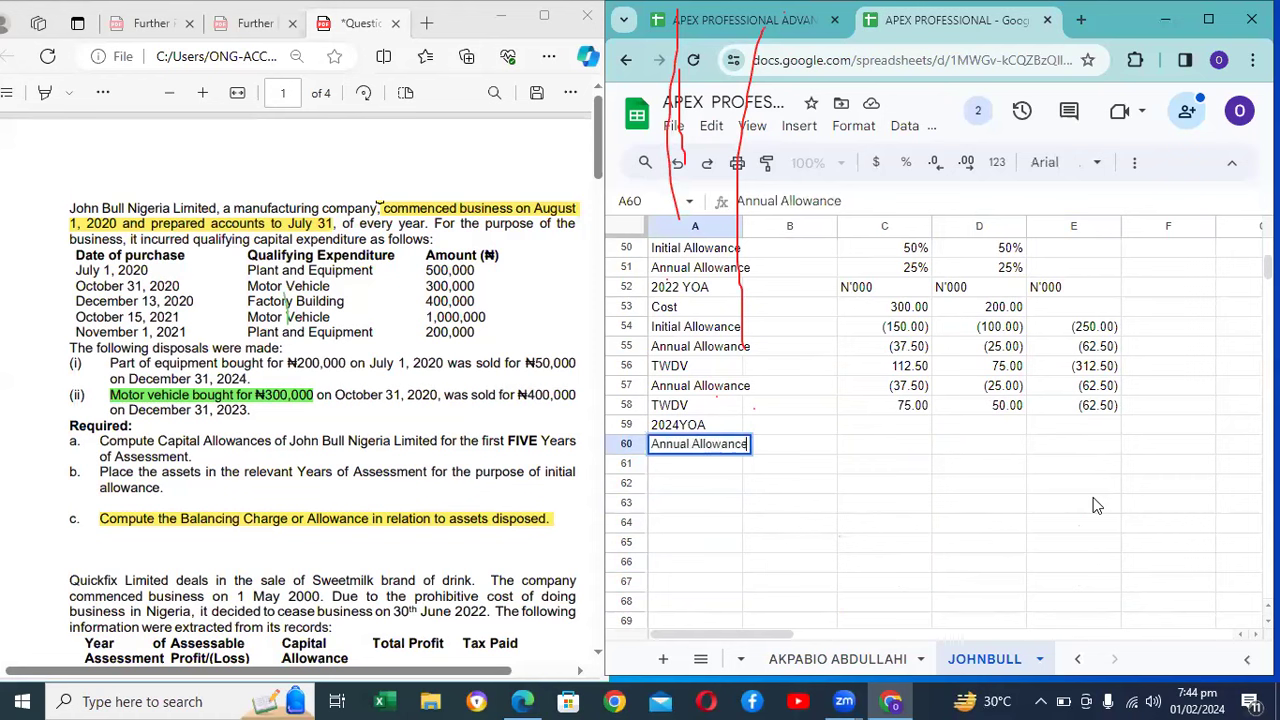
Step: Fill the first asset's 2024 annual allowance in C60 with the formula =C57
key("Tab")
key("Tab")
type("=")
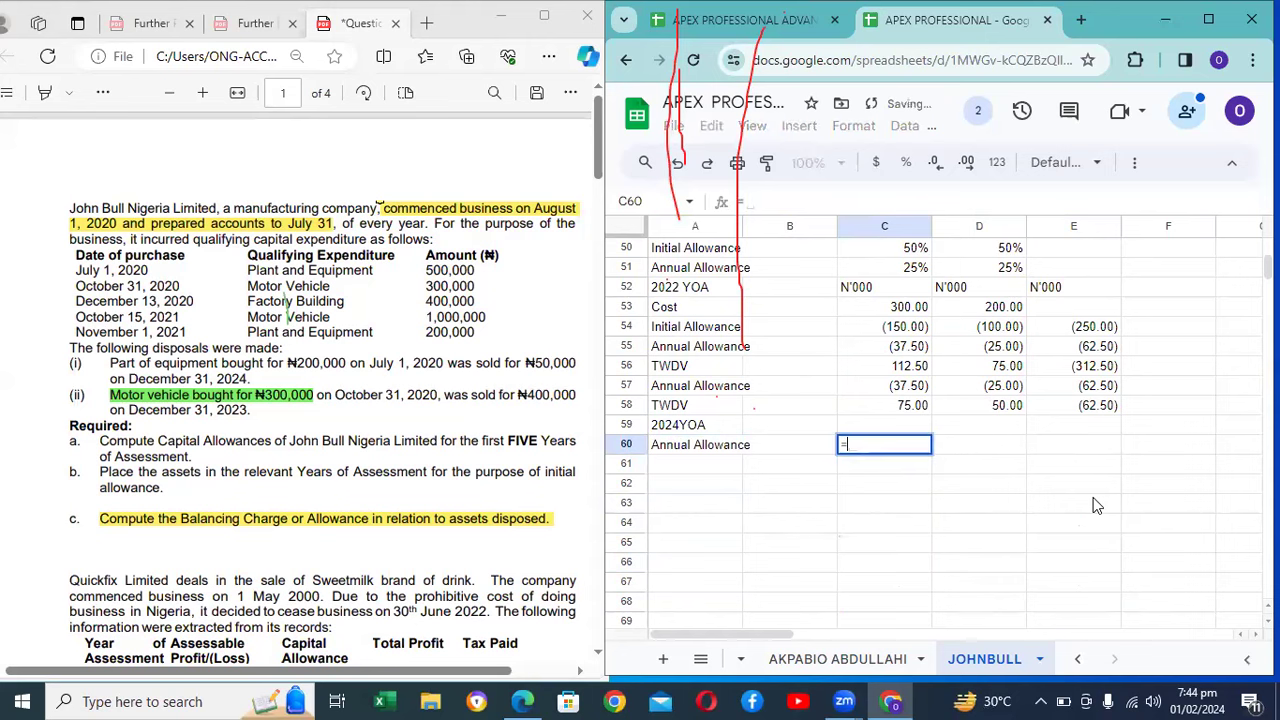
key("Down")
key("Up")
key("Up")
key("Up")
key("Up")
key("Up")
key("Down")
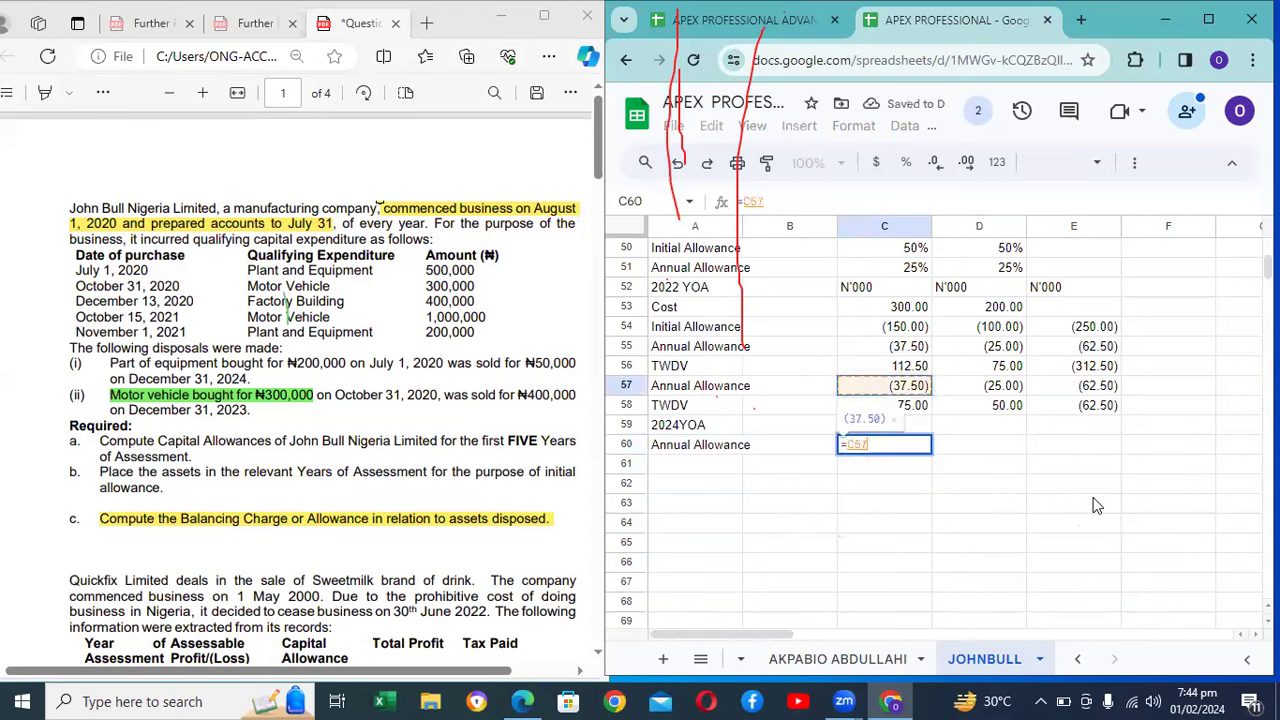
key("Return")
Step: Copy the annual allowance formula from C60 into D60
key("Up")
key("Right")
key("Right")
key("ctrl+c")
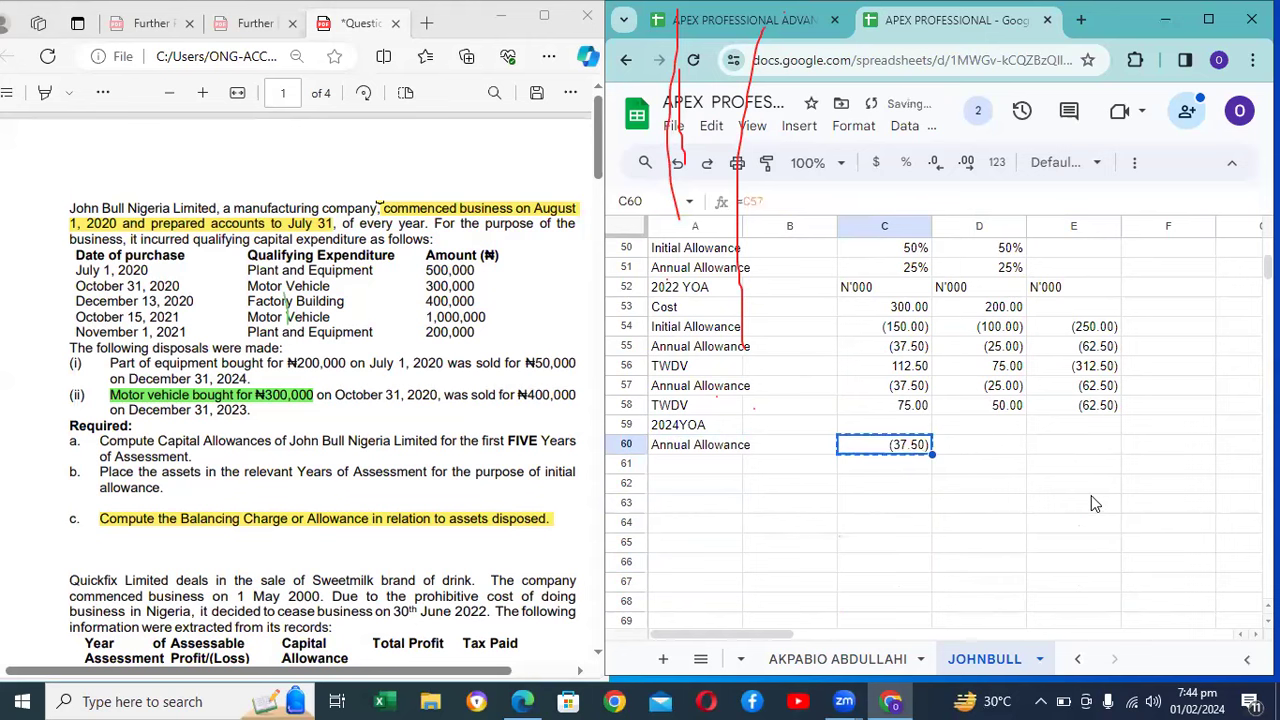
key("Right")
key("ctrl+v")
key("Right")
type("=")
key("Up")
key("Up")
key("Up")
key("Down")
key("Escape")
Step: Copy the total annual allowance formula from column E of the earlier Annual Allowance row into E60
key("Up")
key("Up")
key("Up")
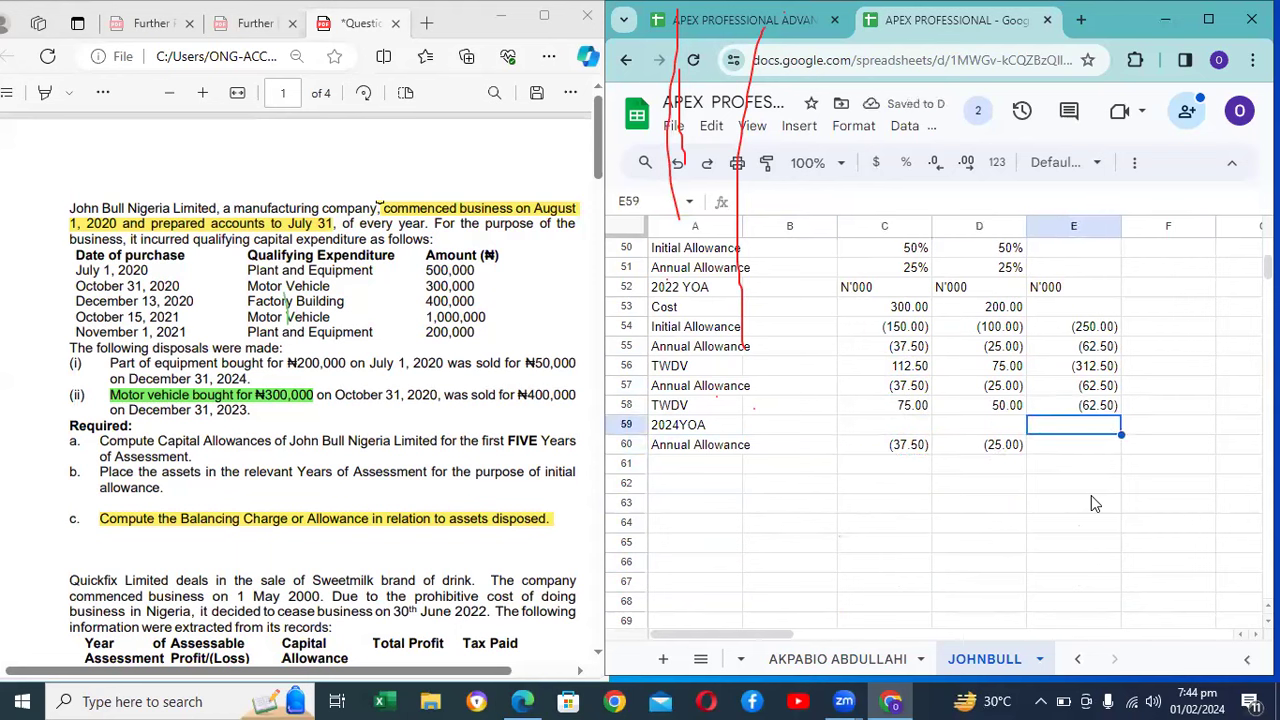
key("ctrl+c")
key("Down")
key("Down")
key("Down")
key("ctrl+v")
key("Left")
key("Left")
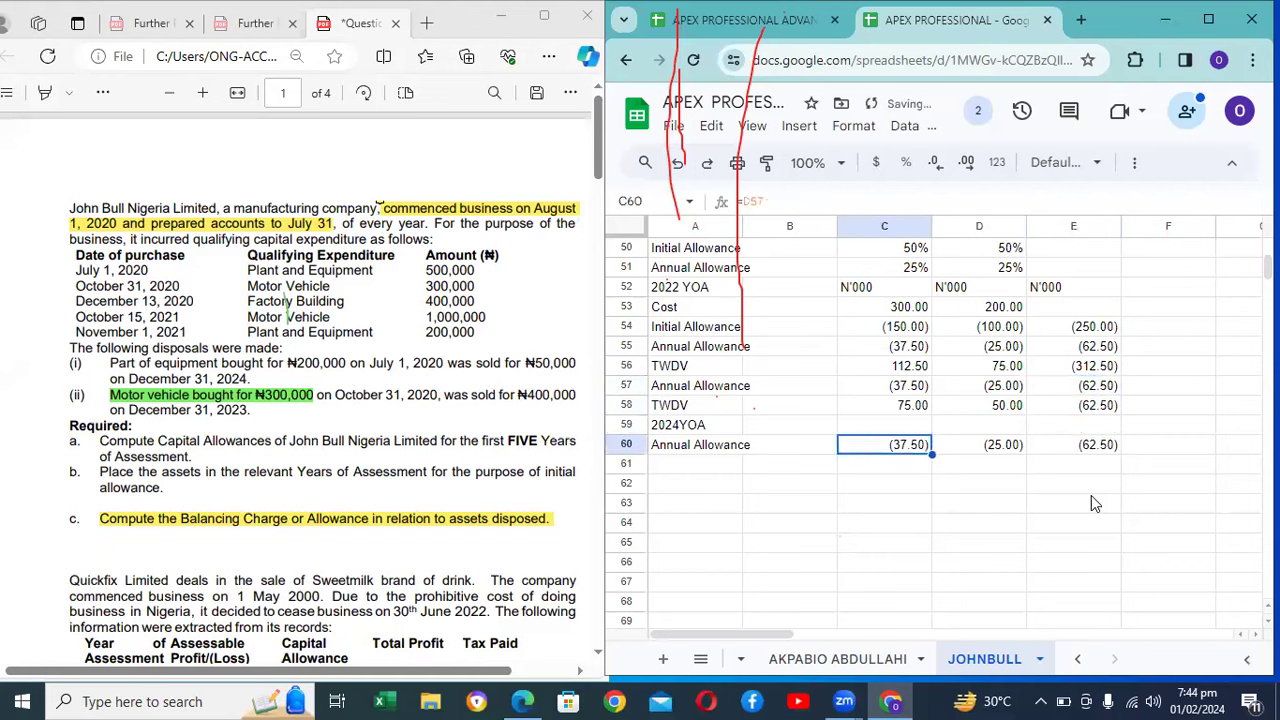
key("Up")
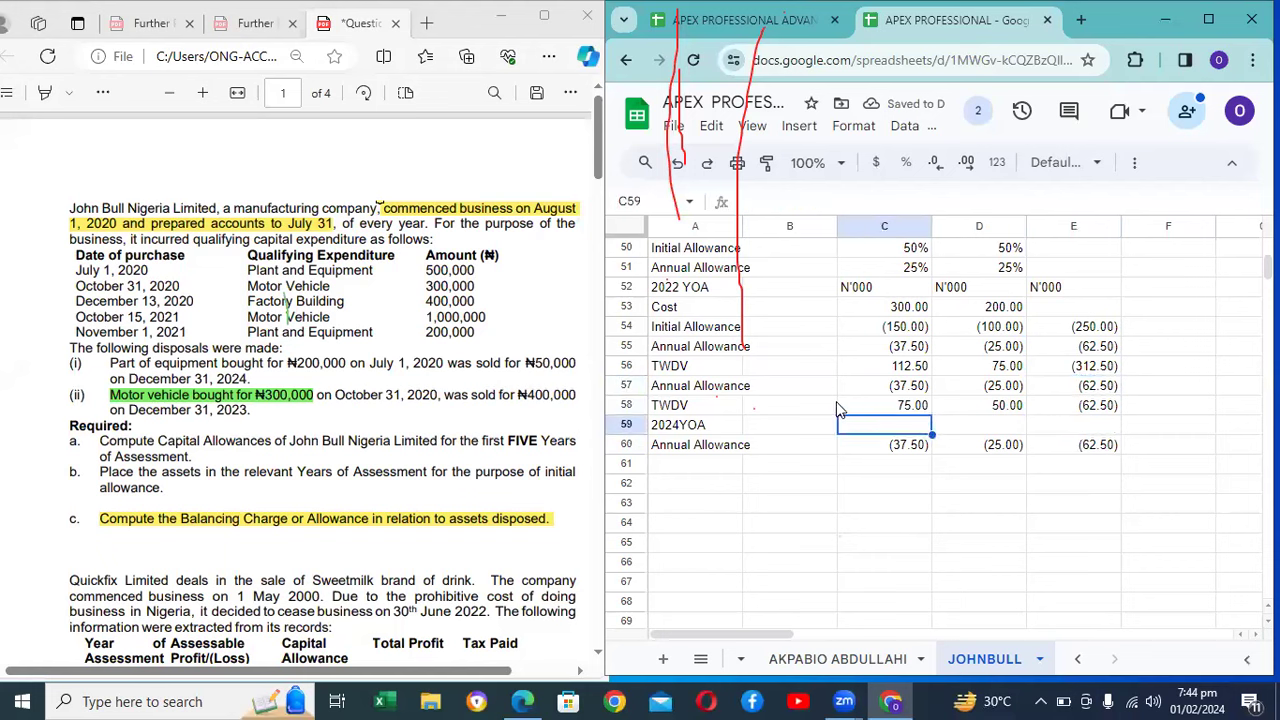
Step: Insert a row above the Annual Allowance entry in row 57 and label the new row 2023 YOA
left_click(630, 389)
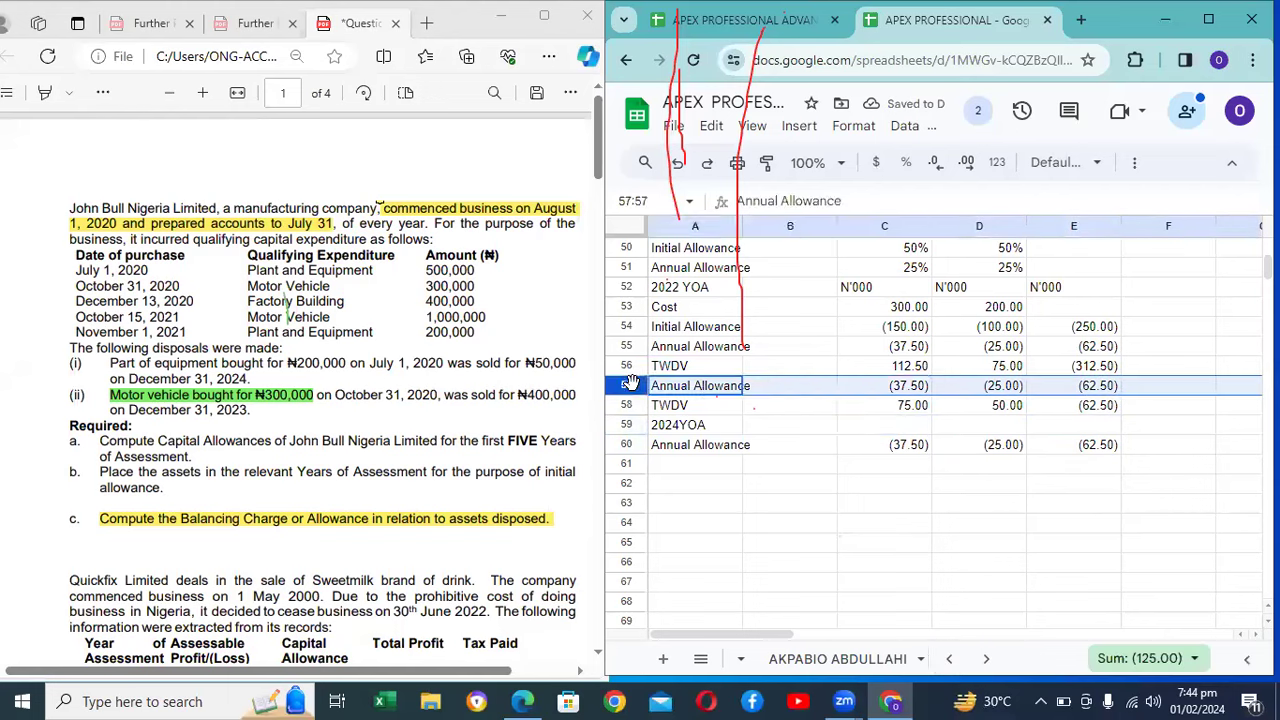
right_click(632, 391)
left_click(710, 336)
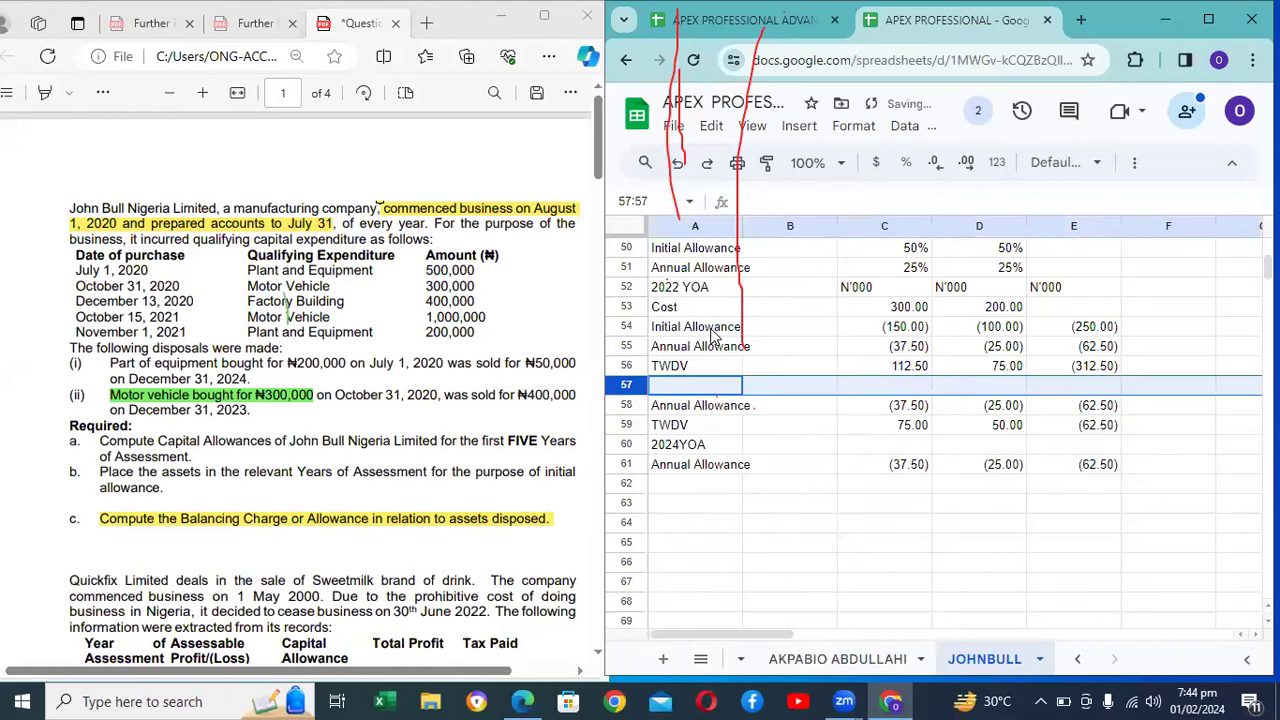
left_click(707, 390)
type("20")
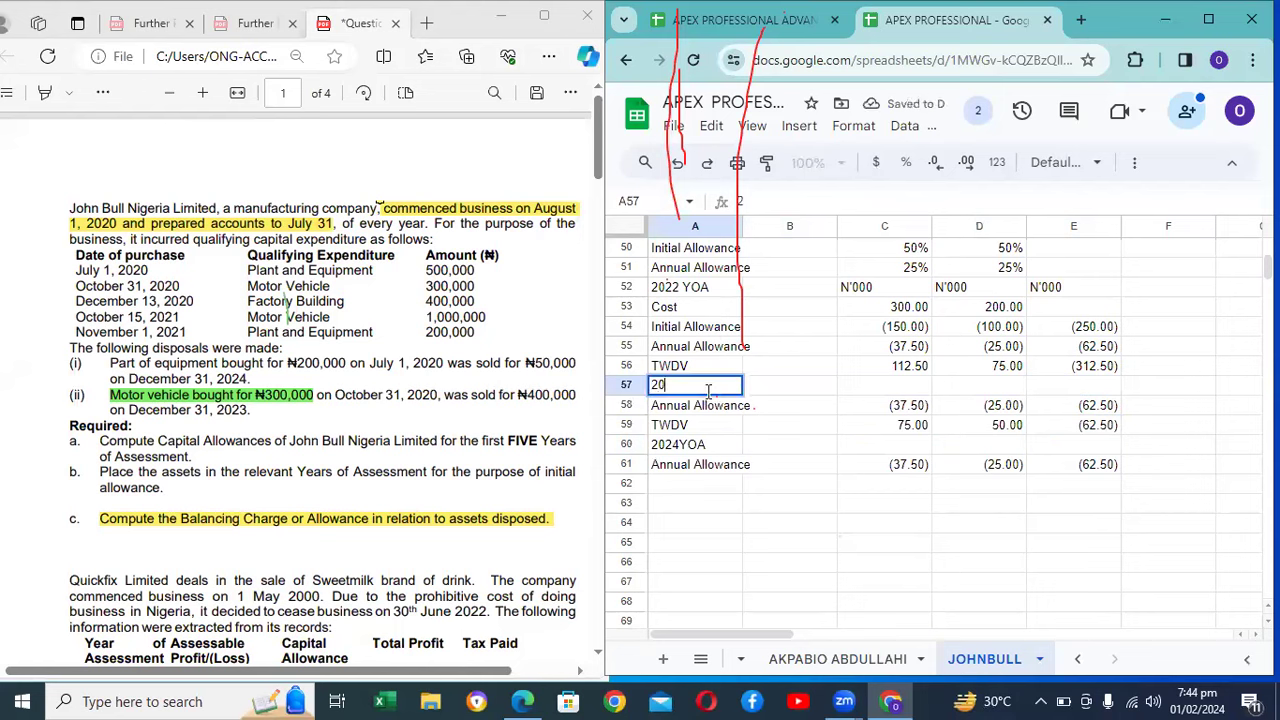
type("23 yoa")
key("BackSpace")
key("BackSpace")
key("BackSpace")
key("BackSpace")
type("YOA")
key("Return")
Step: Make the 2023 YOA and 2024YOA headings bold
left_click(708, 390)
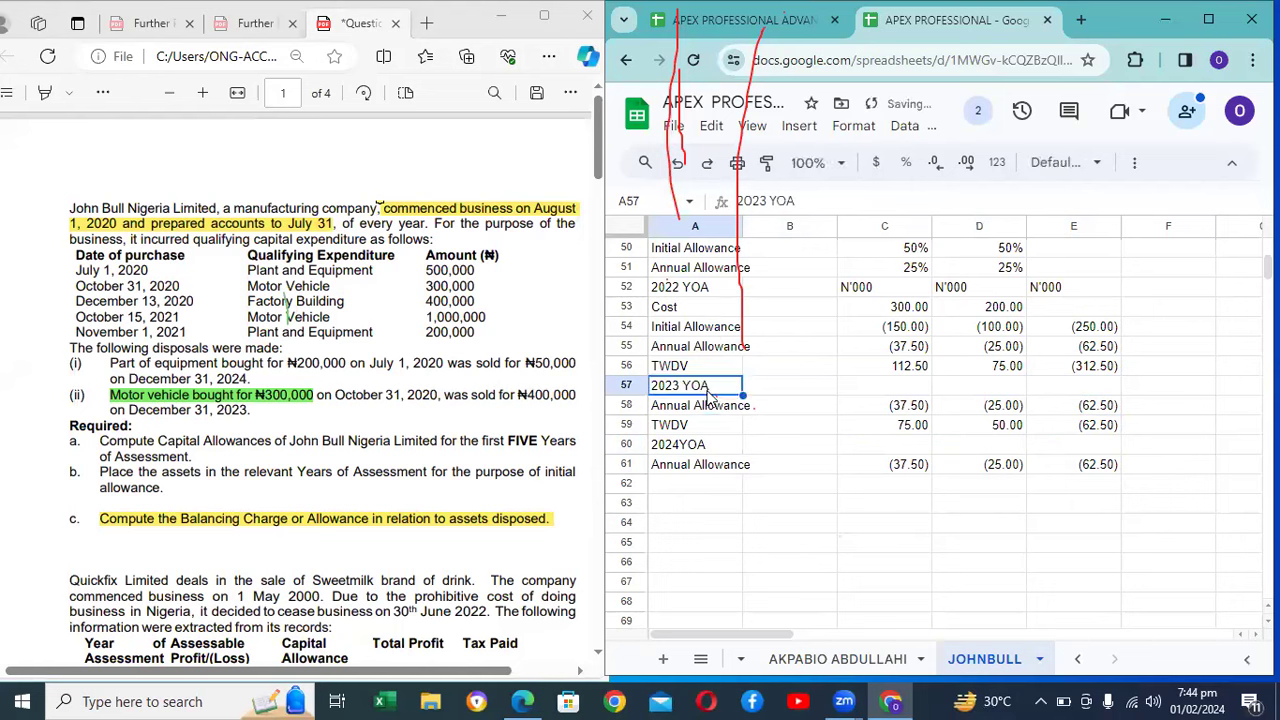
key("ctrl+b")
key("Down")
key("Down")
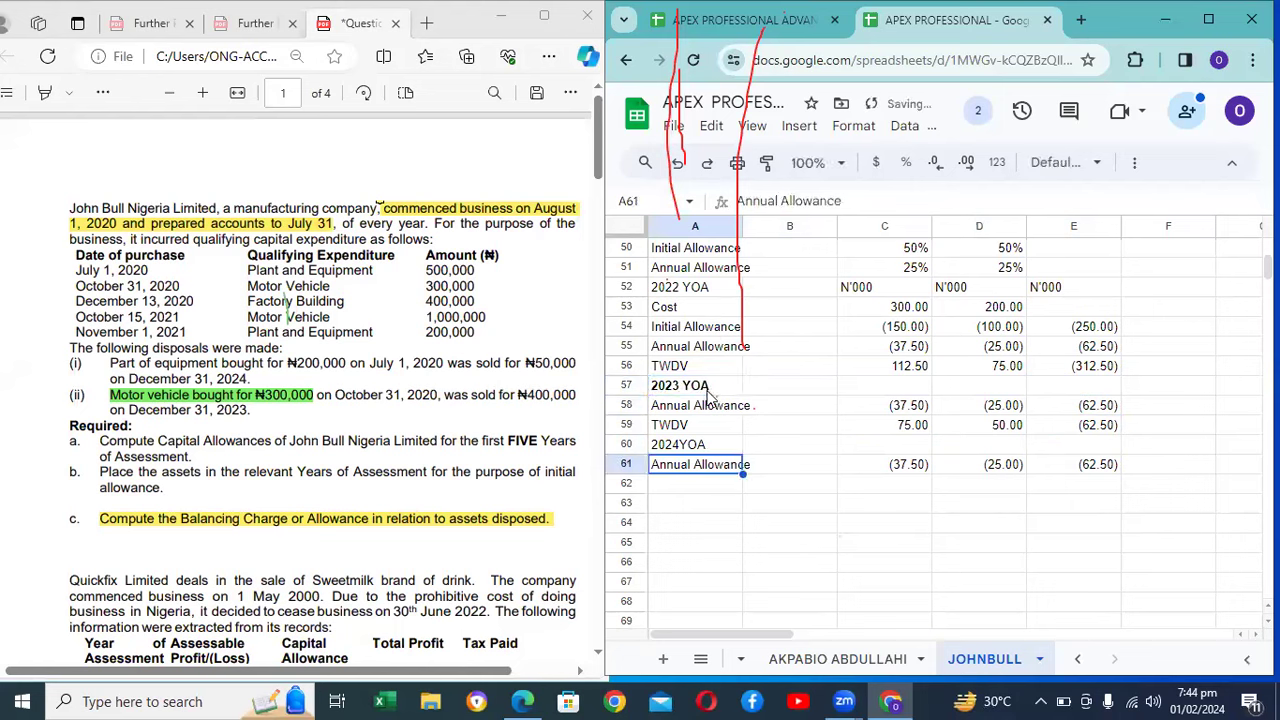
key("Up")
key("ctrl+b")
Step: Enter the heading 2025 YOA in A62, directly below the 2024 annual allowance row
key("Down")
key("Down")
type("2025 YOA")
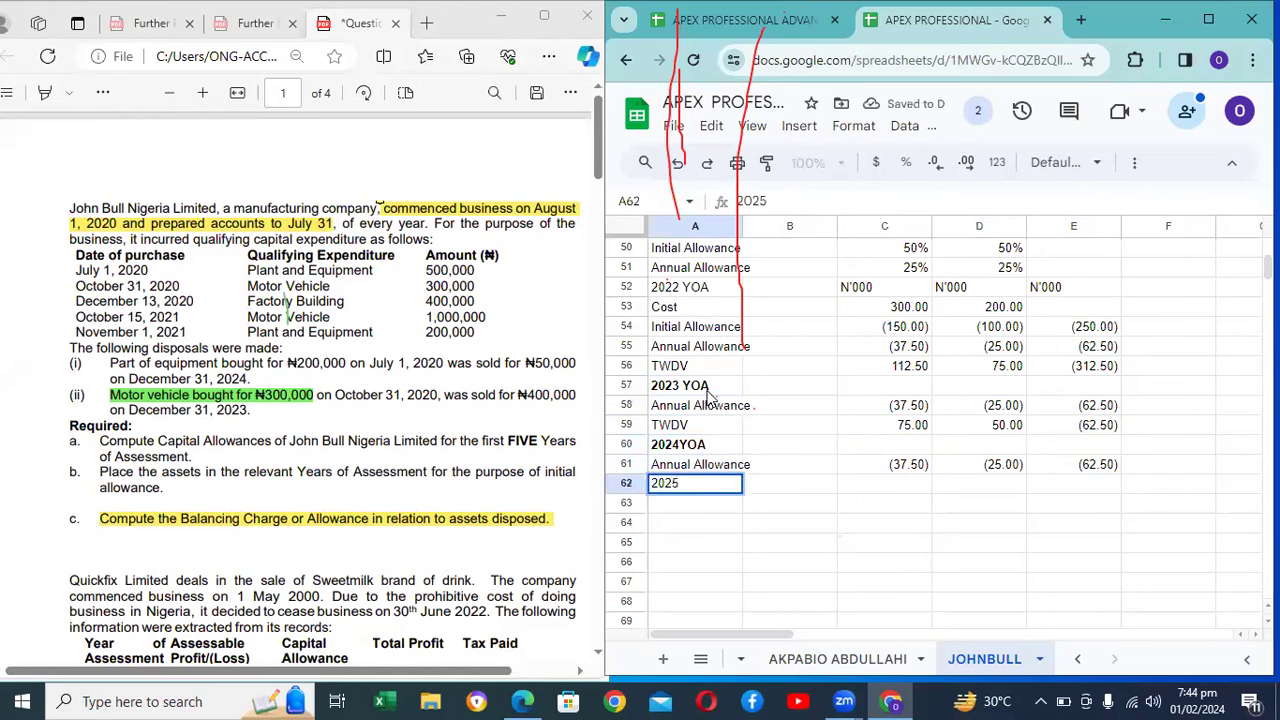
key("Return")
Step: Examine the 2025 year of assessment row in the basis period working table
key("Down")
key("Down")
key("Down")
key("Down")
key("Down")
key("Down")
key("Down")
key("Down")
key("Down")
key("Down")
key("Down")
key("Down")
key("Down")
key("Down")
key("Down")
key("Down")
key("Down")
key("Down")
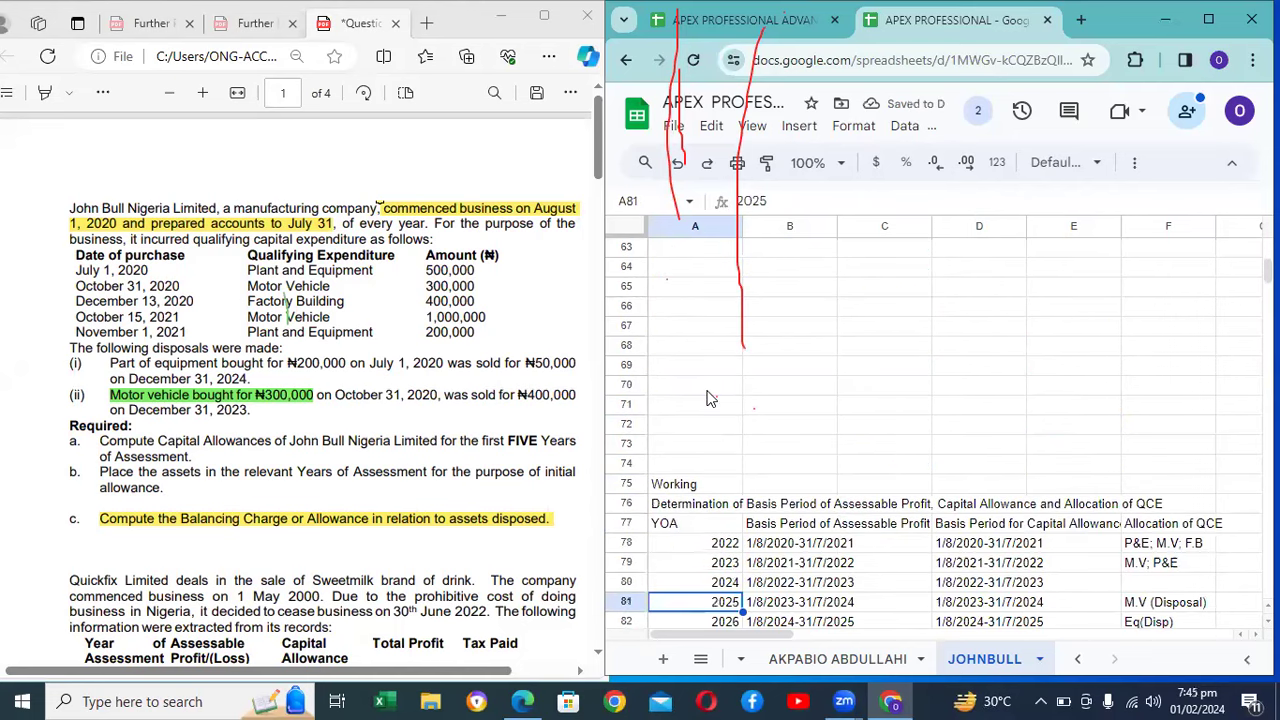
key("Right")
key("Right")
key("Right")
key("Right")
key("Right")
key("Right")
key("Right")
key("Right")
key("Right")
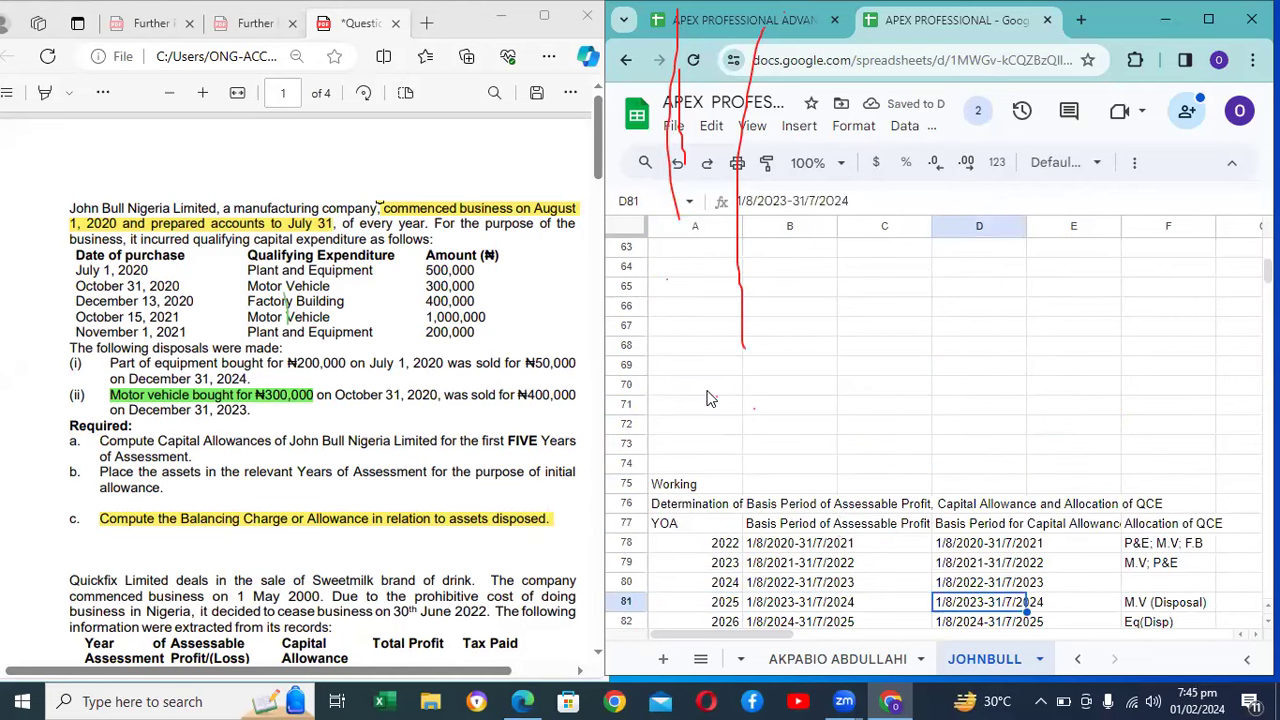
key("Left")
key("Left")
key("Left")
key("Left")
key("Left")
key("Left")
key("Left")
key("Left")
key("Left")
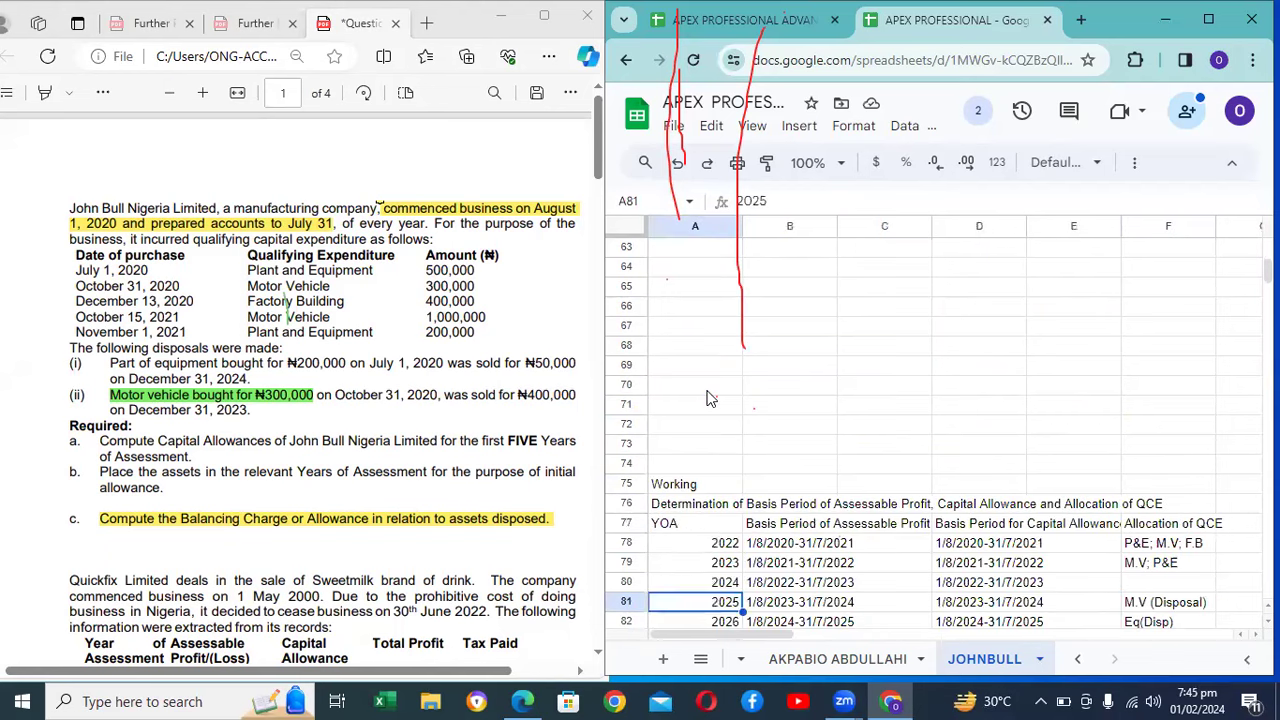
Step: Delete the 2025 YOA heading from A62, leaving the cell blank
key("Up")
key("Up")
key("Up")
key("Up")
key("Up")
key("Up")
key("Up")
key("Up")
key("Up")
key("Up")
key("Up")
key("Up")
key("Up")
key("Up")
key("Up")
key("Up")
key("Up")
key("Up")
key("Up")
key("Up")
key("Up")
key("Up")
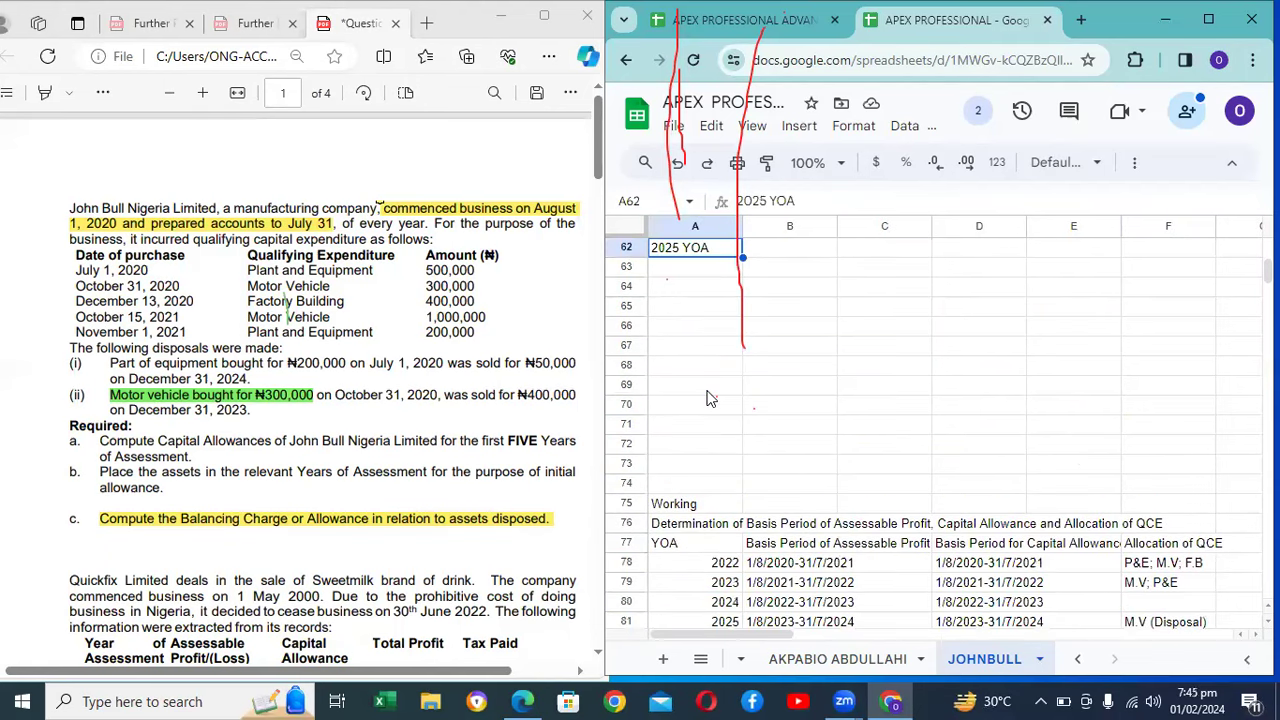
key("Down")
key("Down")
key("Down")
key("Down")
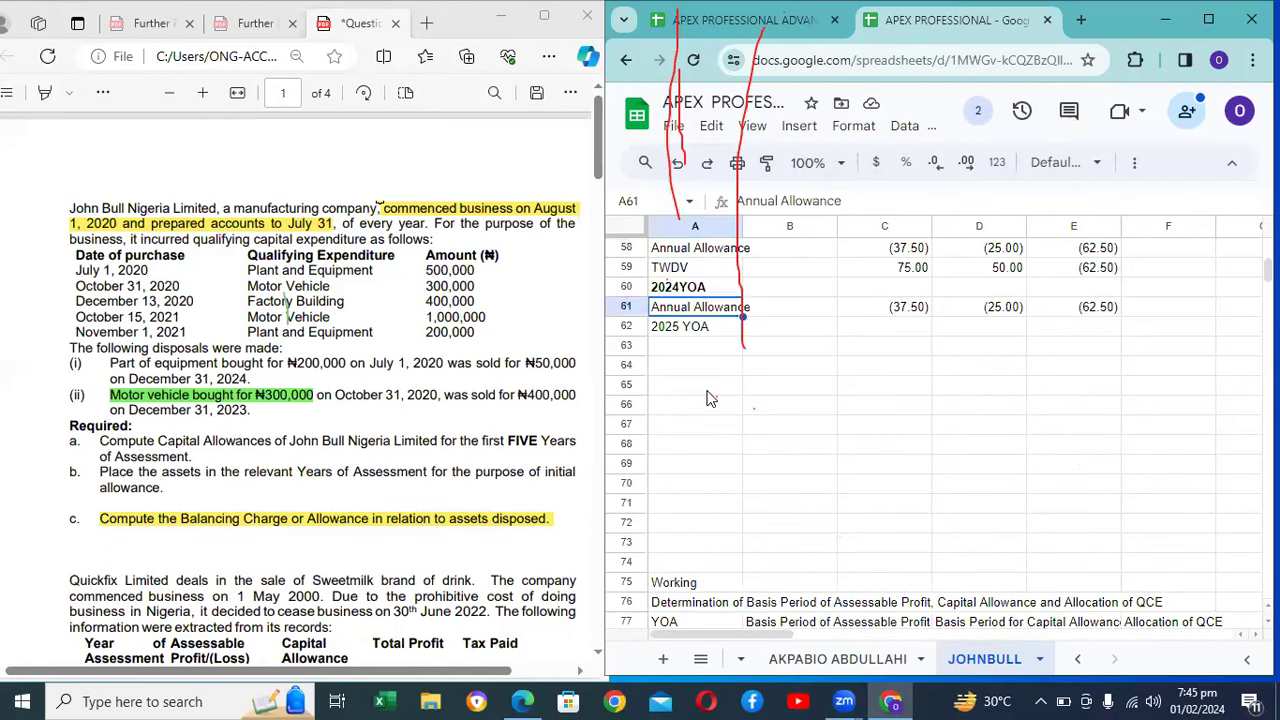
key("Delete")
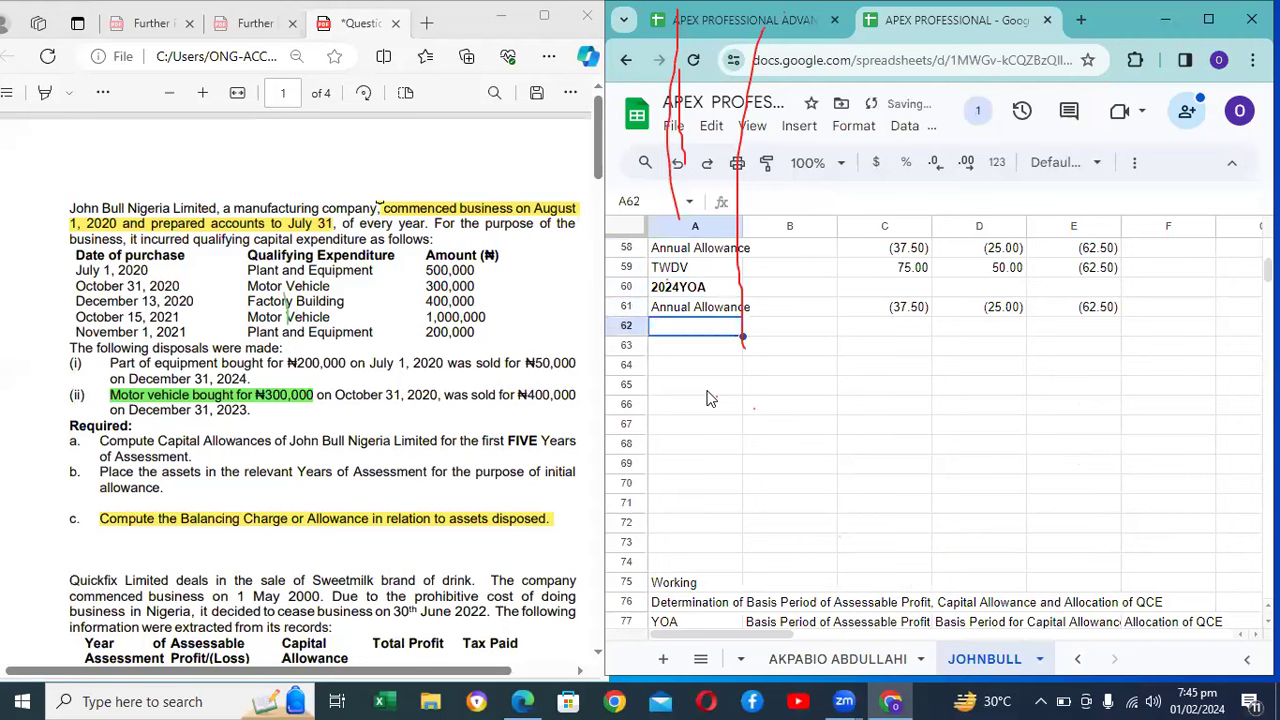
type("202")
key("BackSpace")
key("BackSpace")
key("BackSpace")
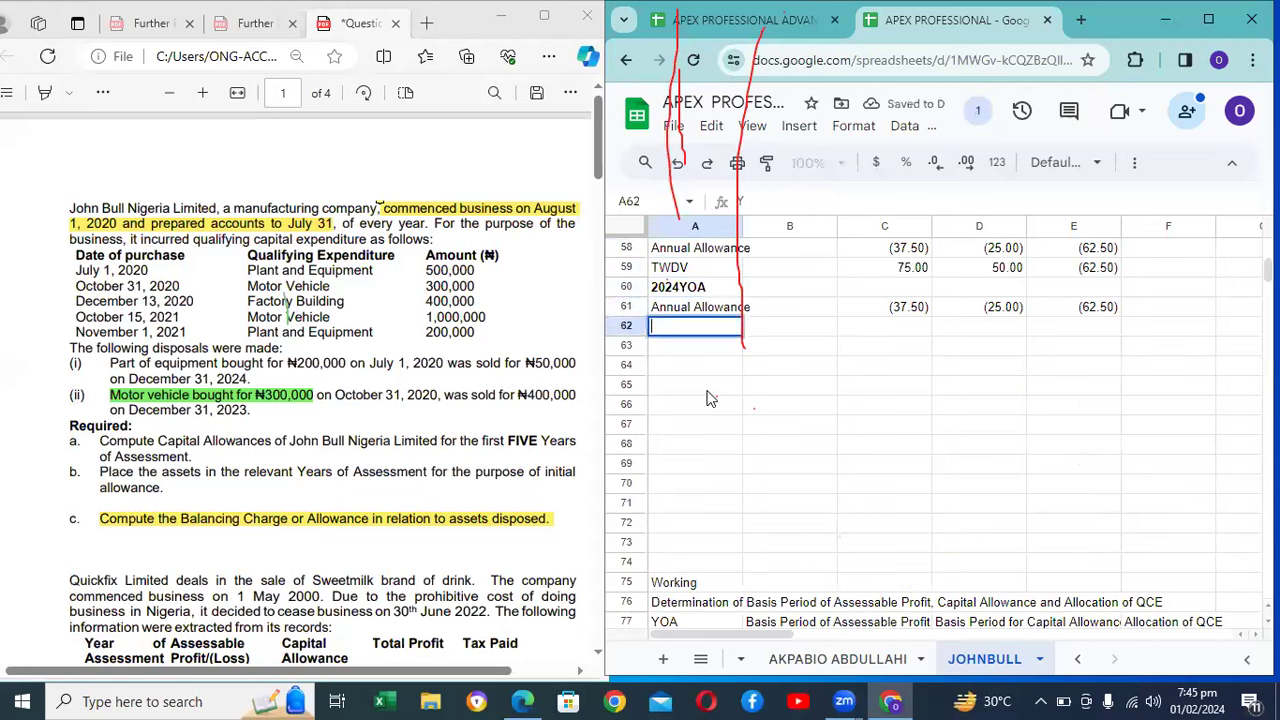
Step: Label A62 as TWDV and calculate the first asset's value in C62 with the formula =C59+C61
type("TWDV")
key("Tab")
key("Tab")
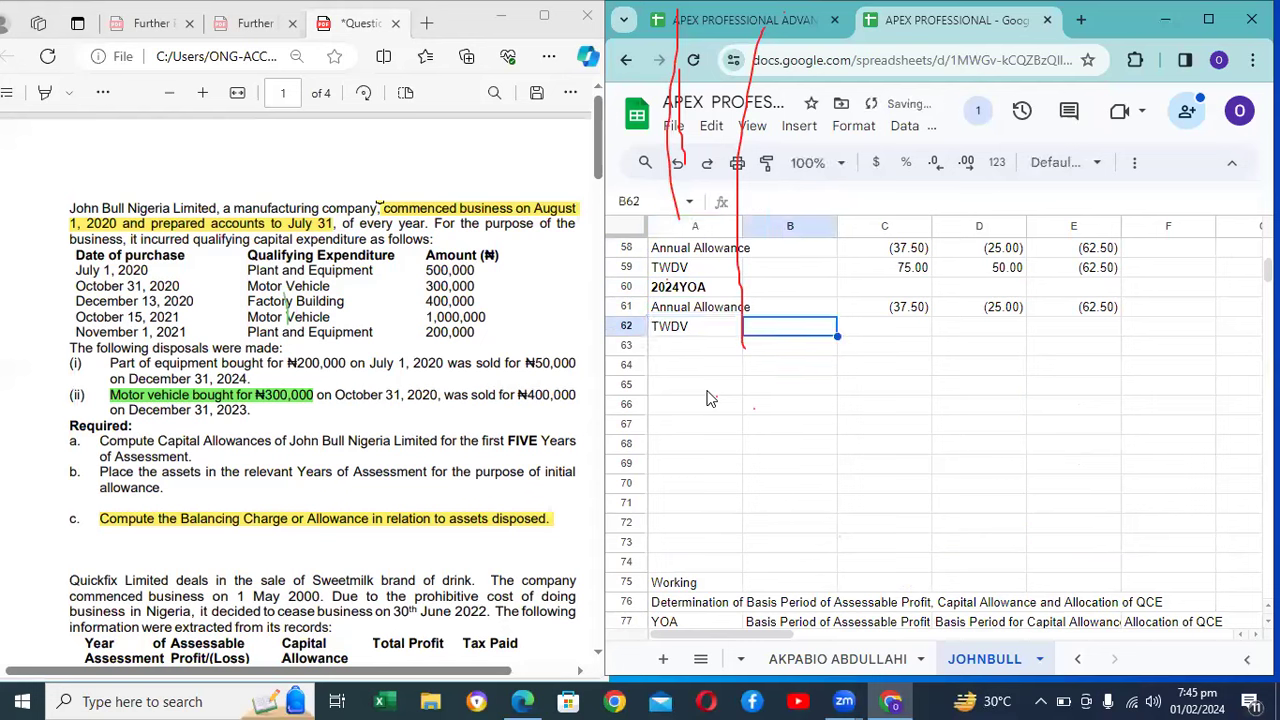
type("=")
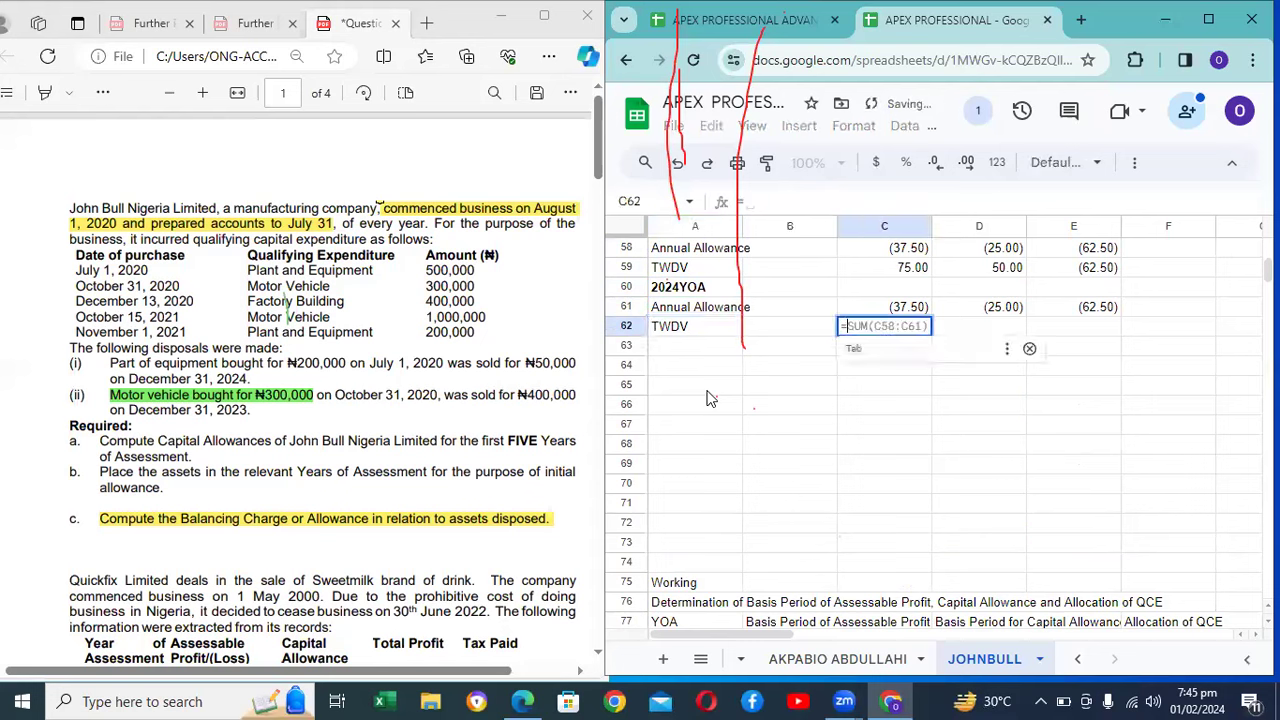
key("Up")
key("Up")
key("Up")
type("+")
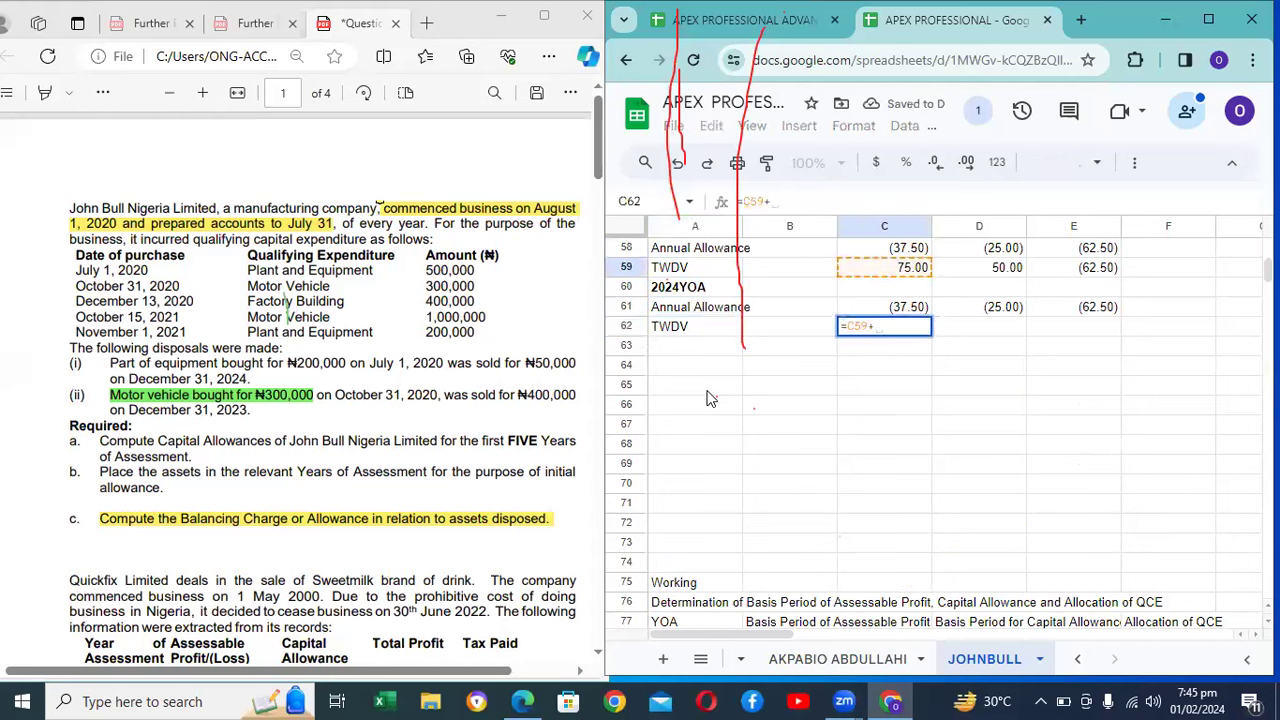
key("Up")
key("Return")
Step: Copy the TWDV formula from C62 into D62 for the second asset
key("Up")
key("Right")
key("Right")
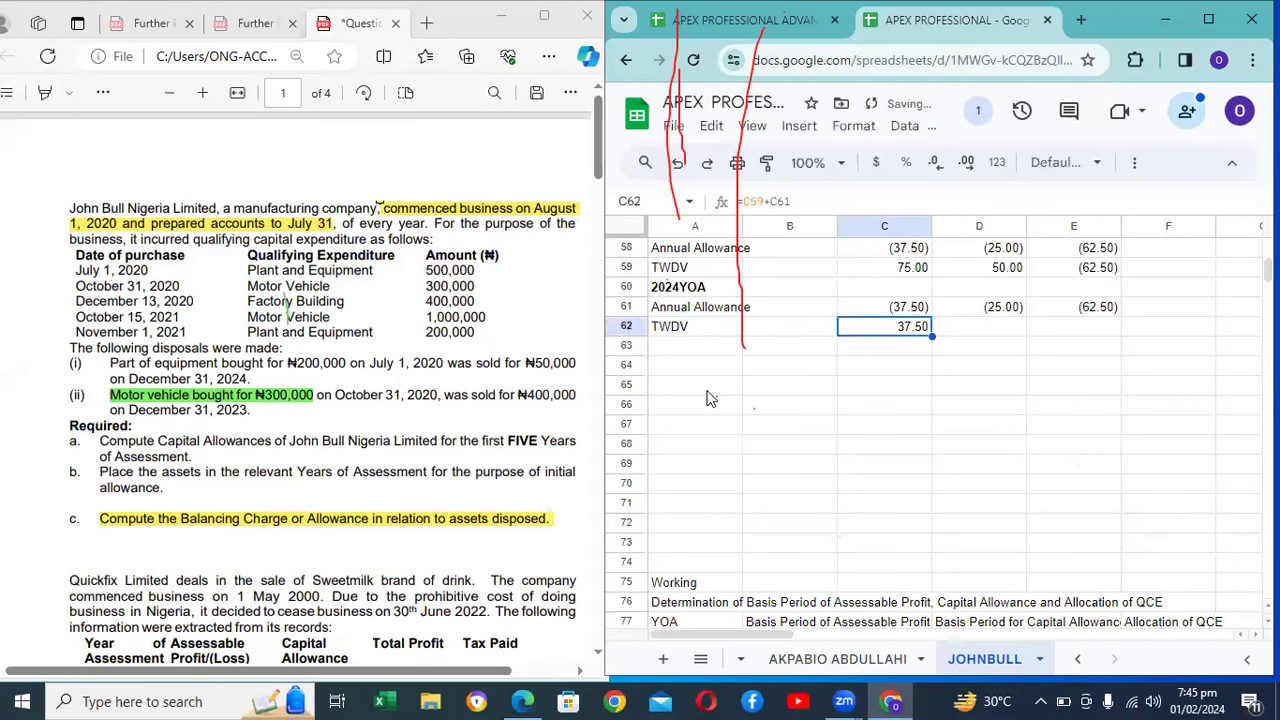
key("ctrl+v")
key("ctrl+z")
key("Right")
key("Left")
key("ctrl+c")
key("Right")
key("ctrl+v")
Step: Carry the total annual allowance into the TWDV row by setting E62 to =E61
key("Right")
key("Up")
key("Down")
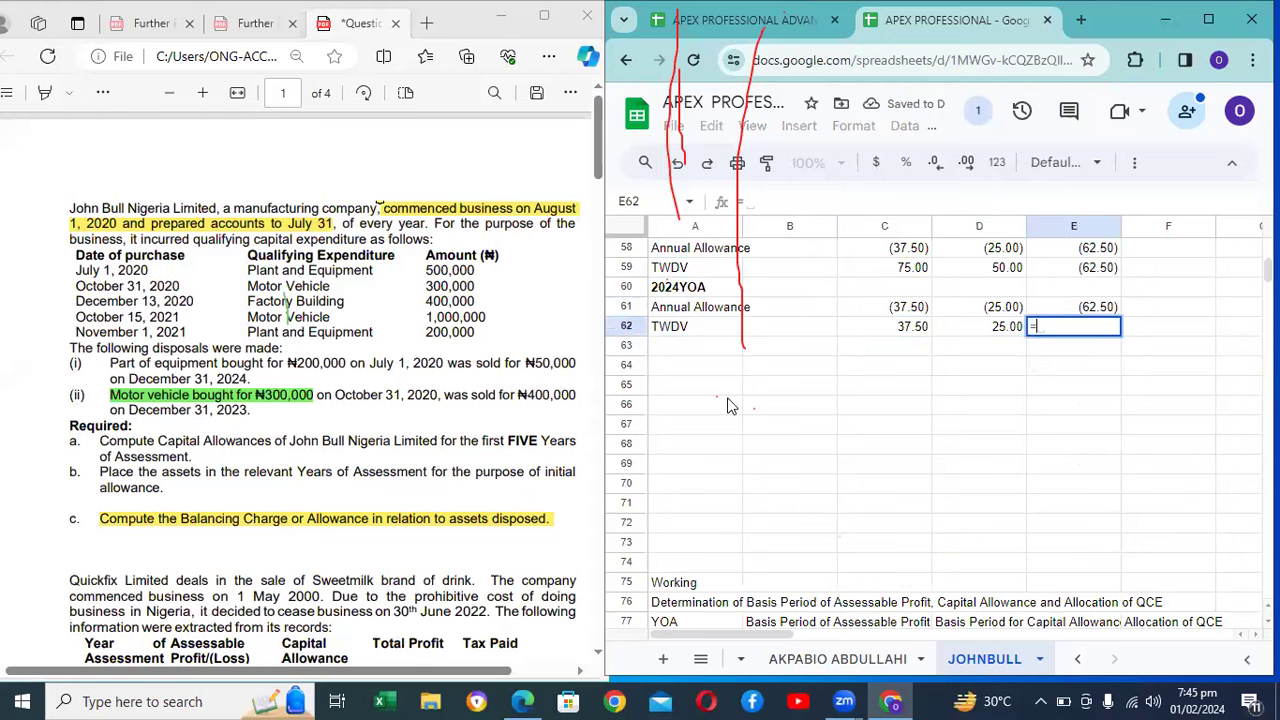
type("=")
type("E61")
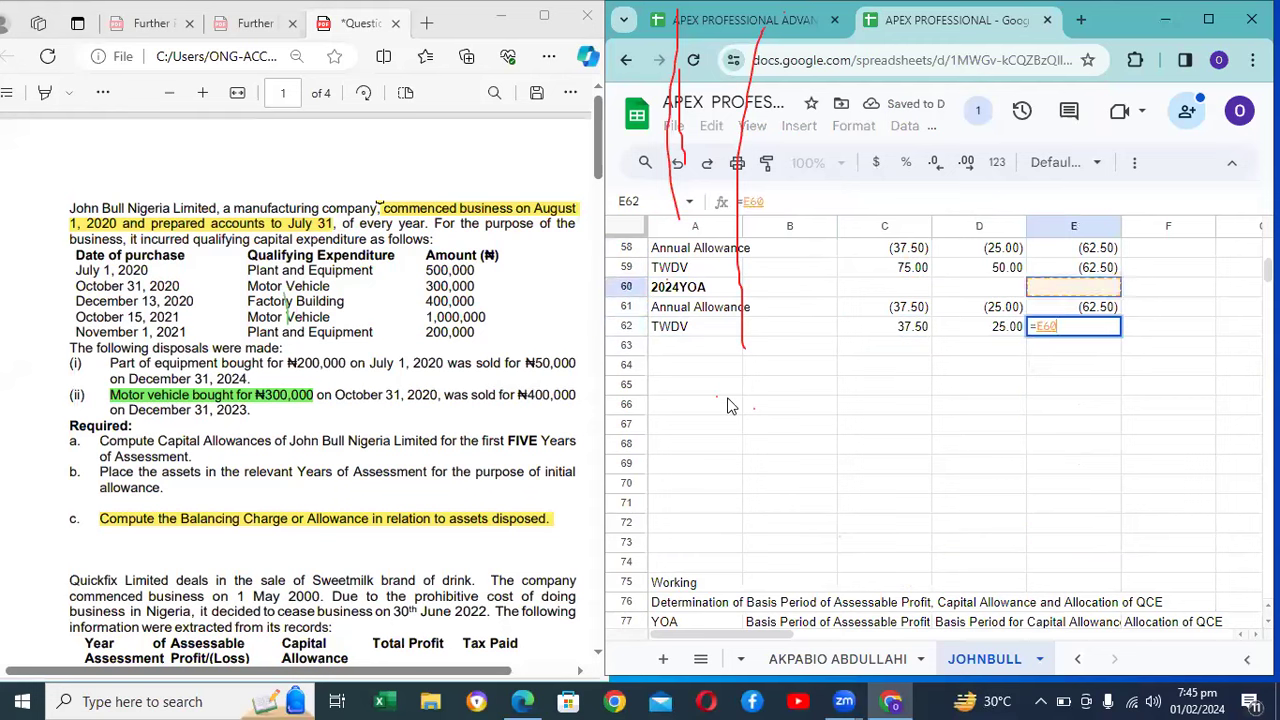
key("Return")
Step: Enter the heading 2025 YOA in A63, below the 2024 TWDV row
key("Left")
key("Left")
key("Left")
key("Left")
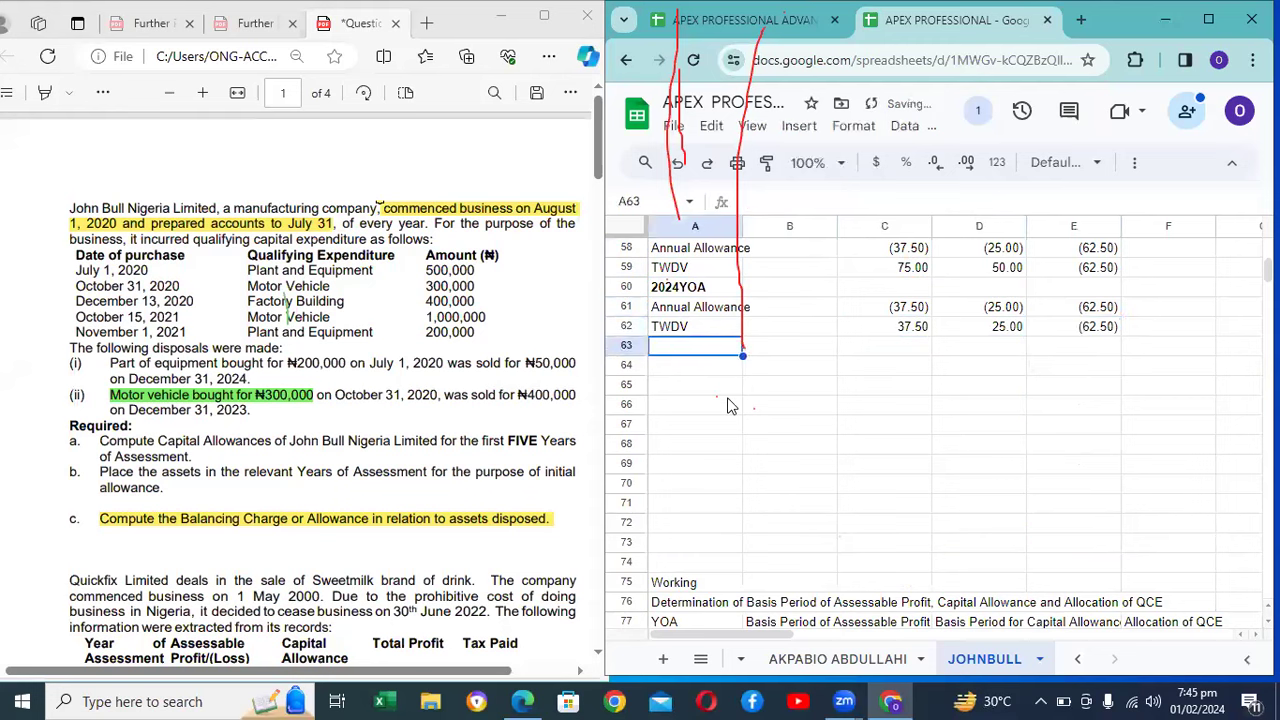
type("2025")
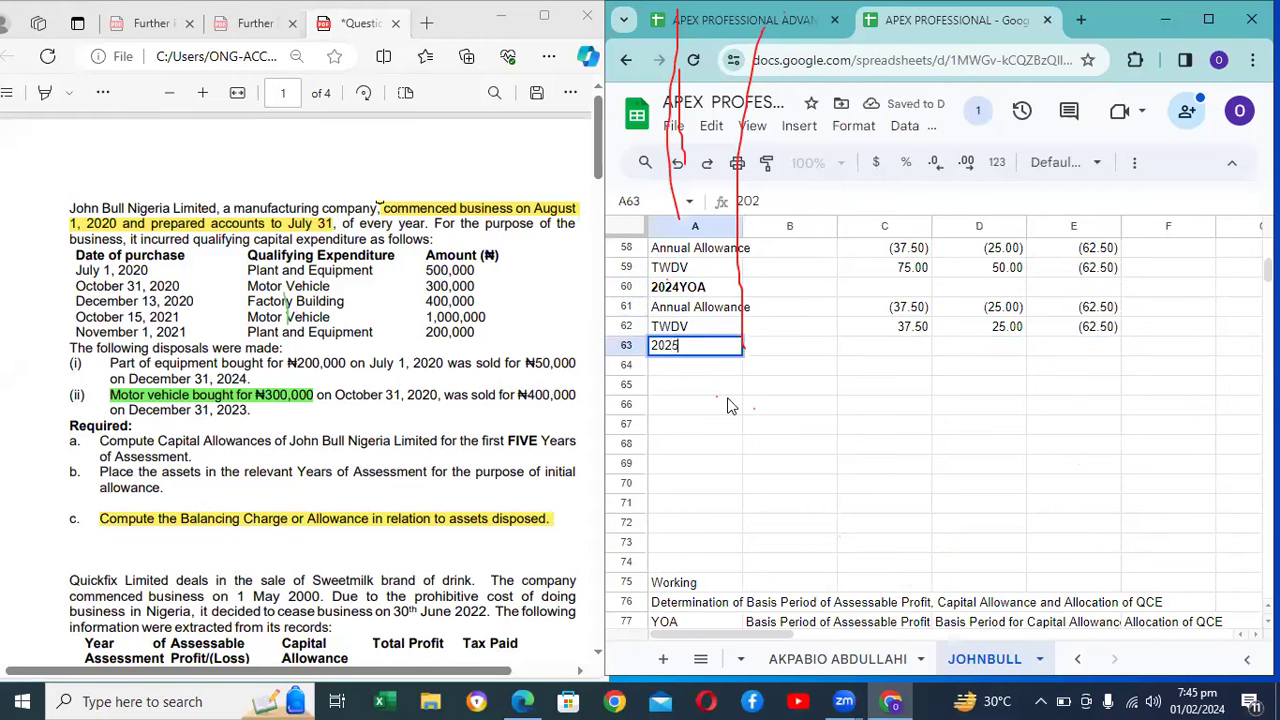
type(" YOA")
key("Return")
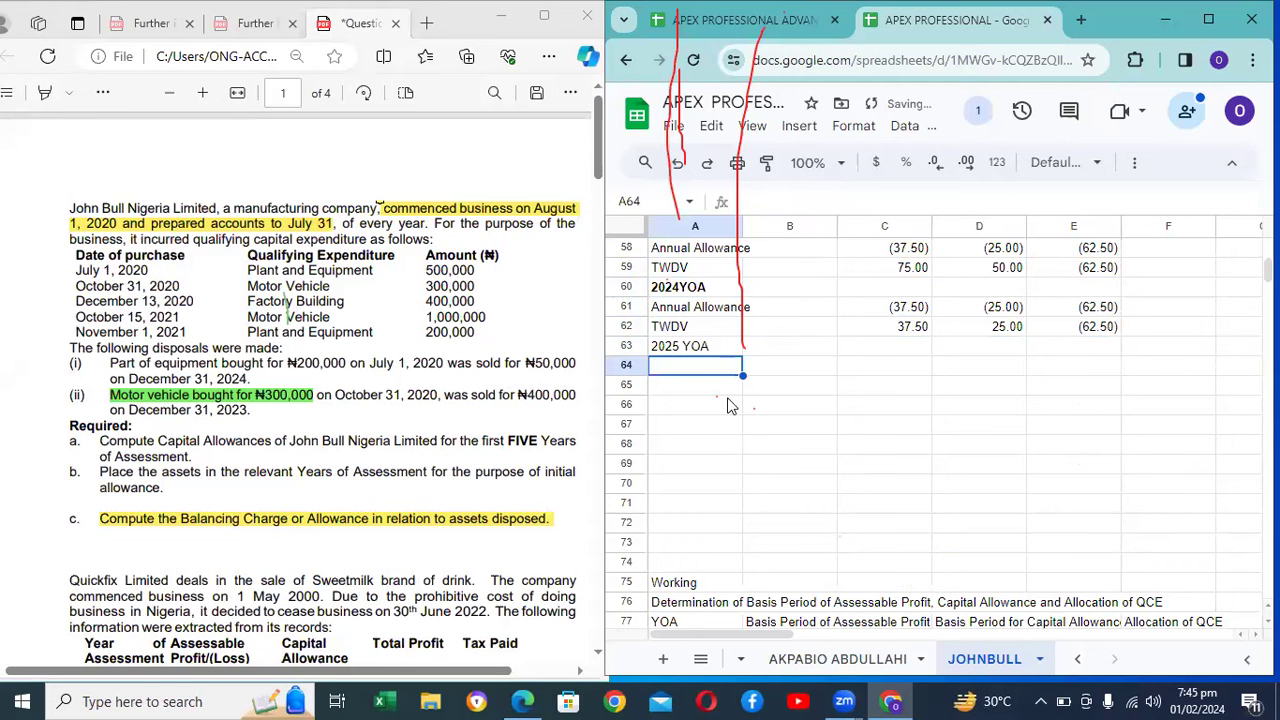
Step: Label A64 as Sales Proceeds and enter 400 for the motor vehicle in C64
type("Salea")
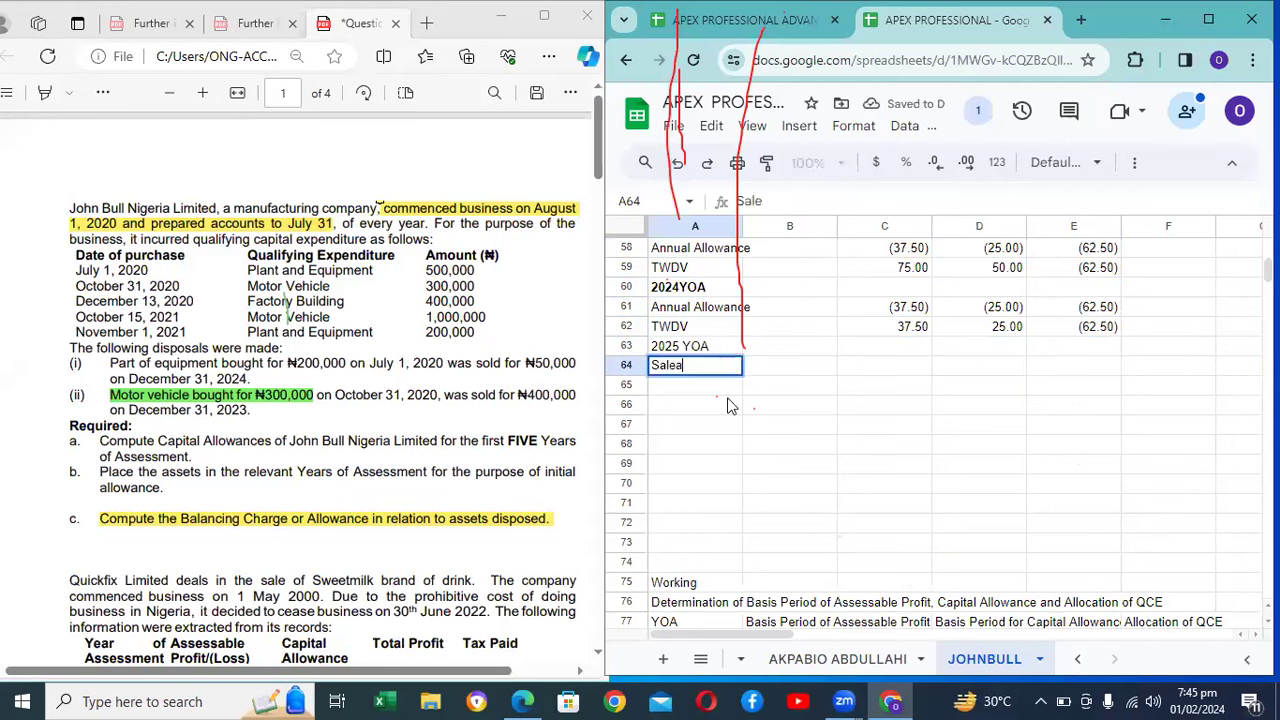
key("BackSpace")
type("s Proceeds")
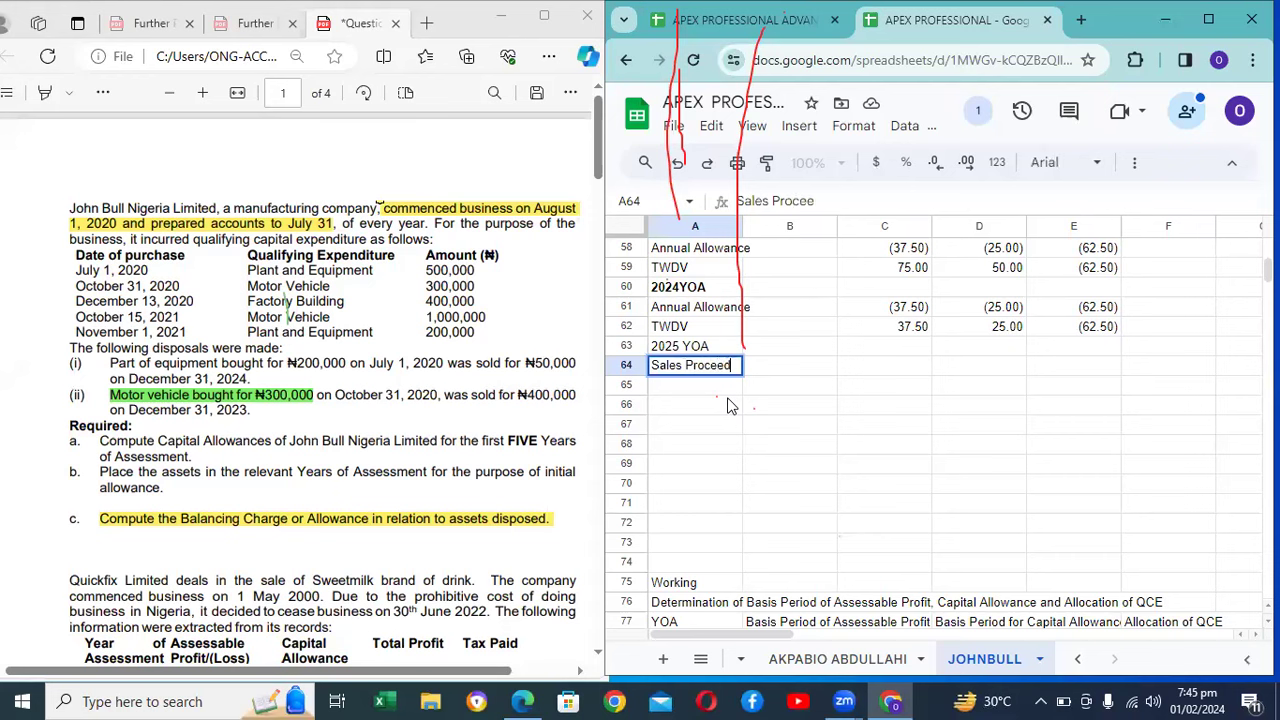
key("Tab")
key("Tab")
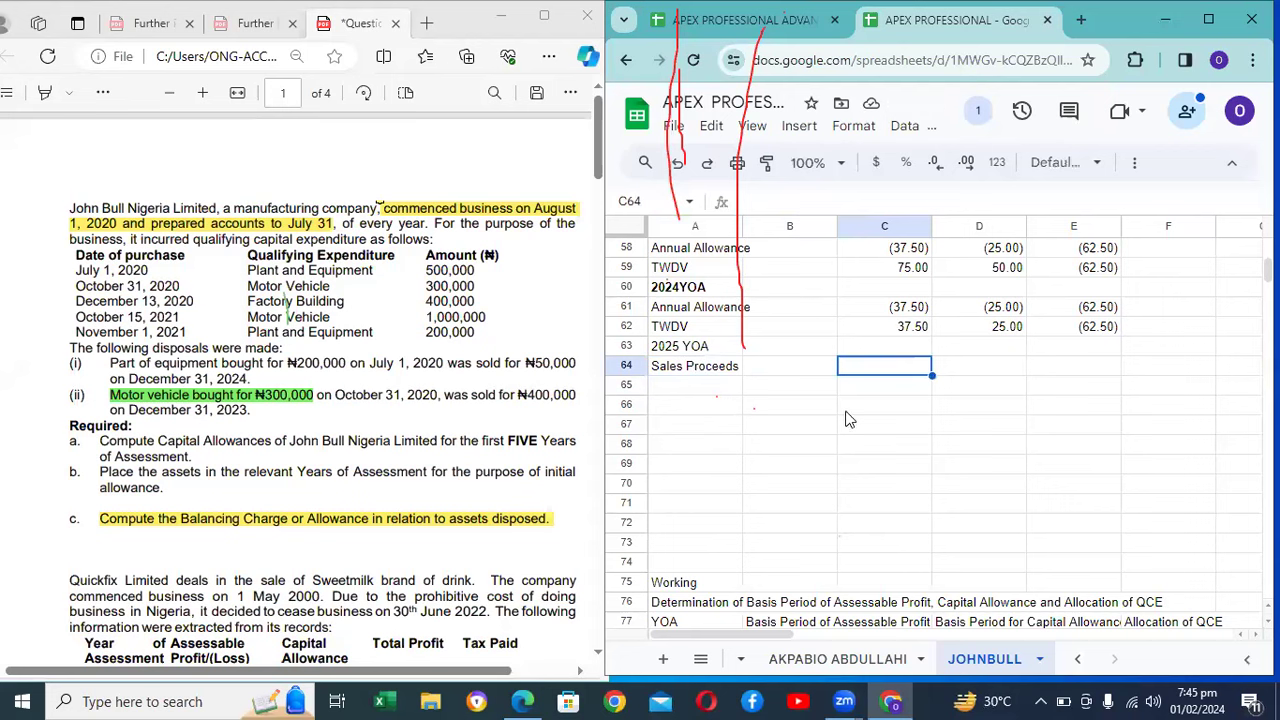
type("400")
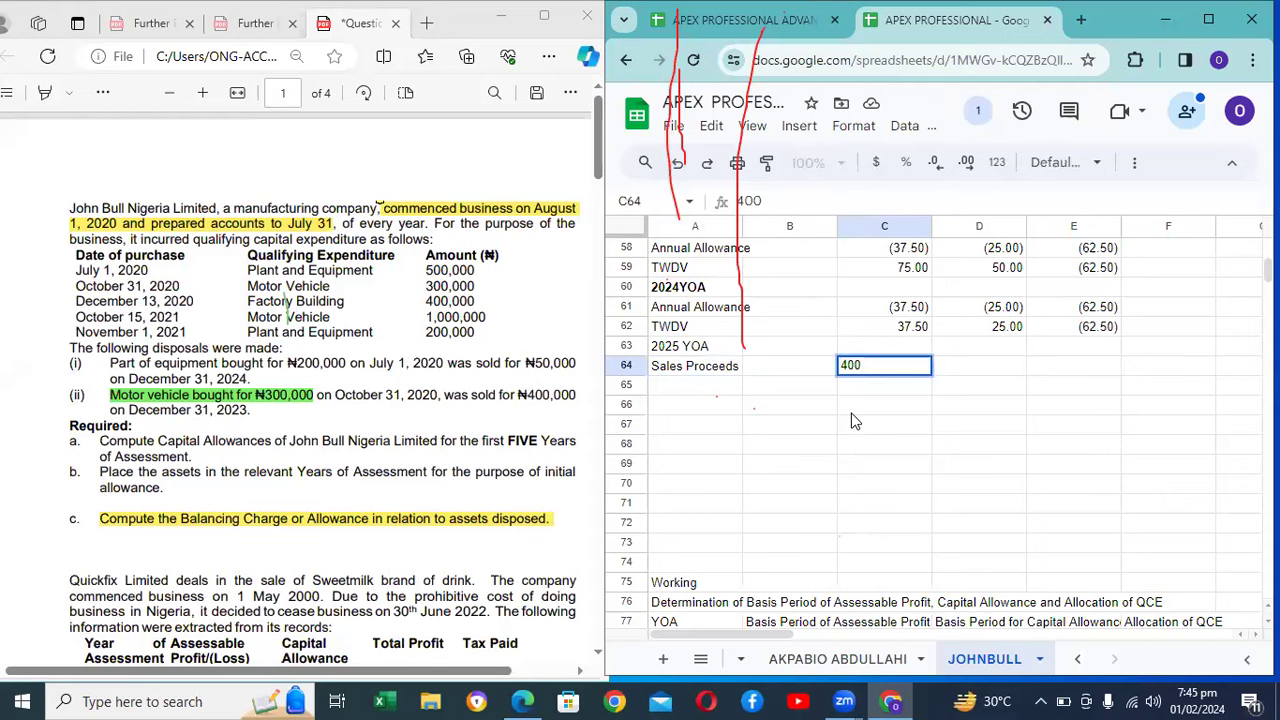
key("Return")
Step: Label A65 as Balancing Charge
key("Left")
key("Left")
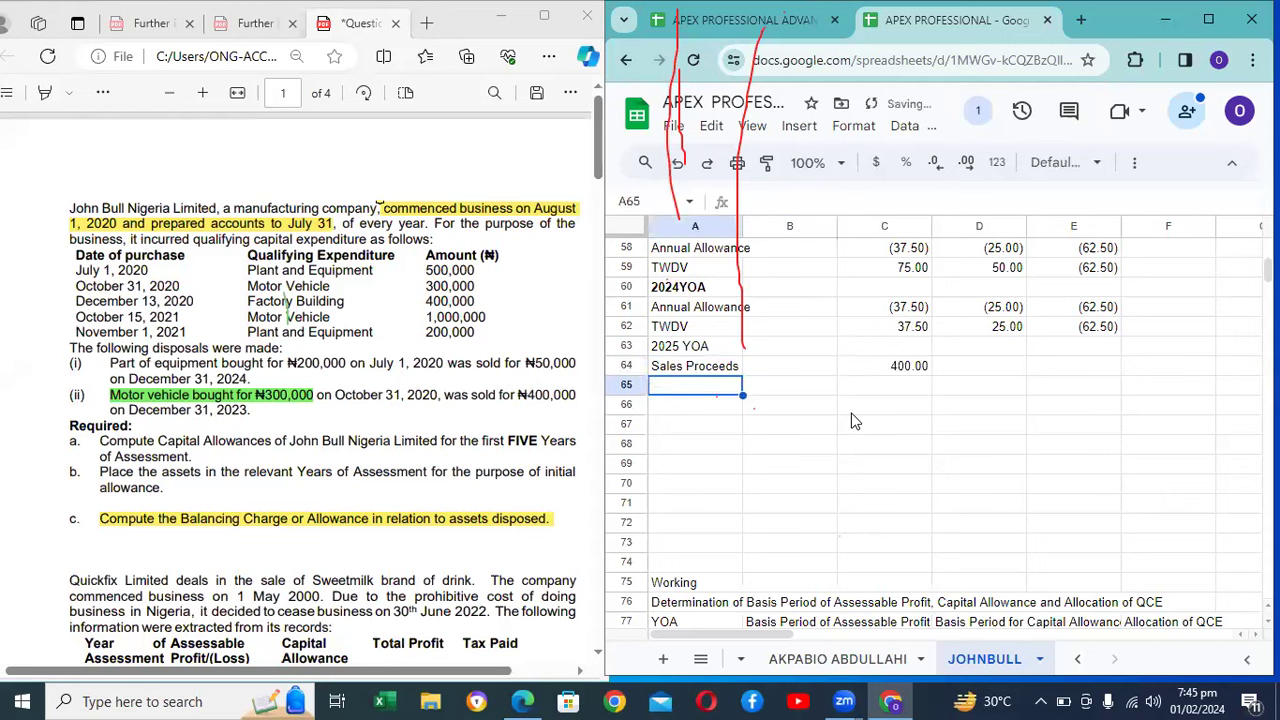
type("Ba")
key("BackSpace")
type("alc")
key("BackSpace")
type("ancing Charge")
Step: Calculate the motor vehicle's balancing charge in C65 with the formula =C62-C64
key("Tab")
key("Tab")
type("=")
key("Up")
key("Up")
key("Up")
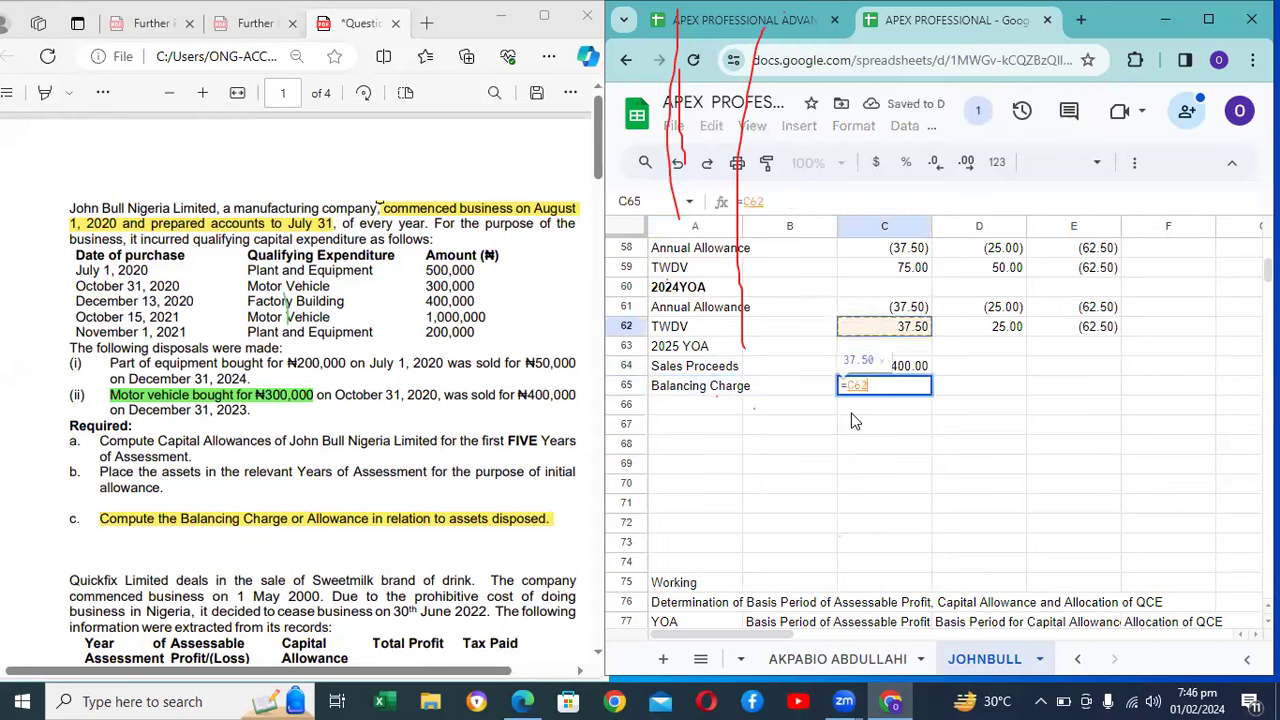
type("-")
key("Up")
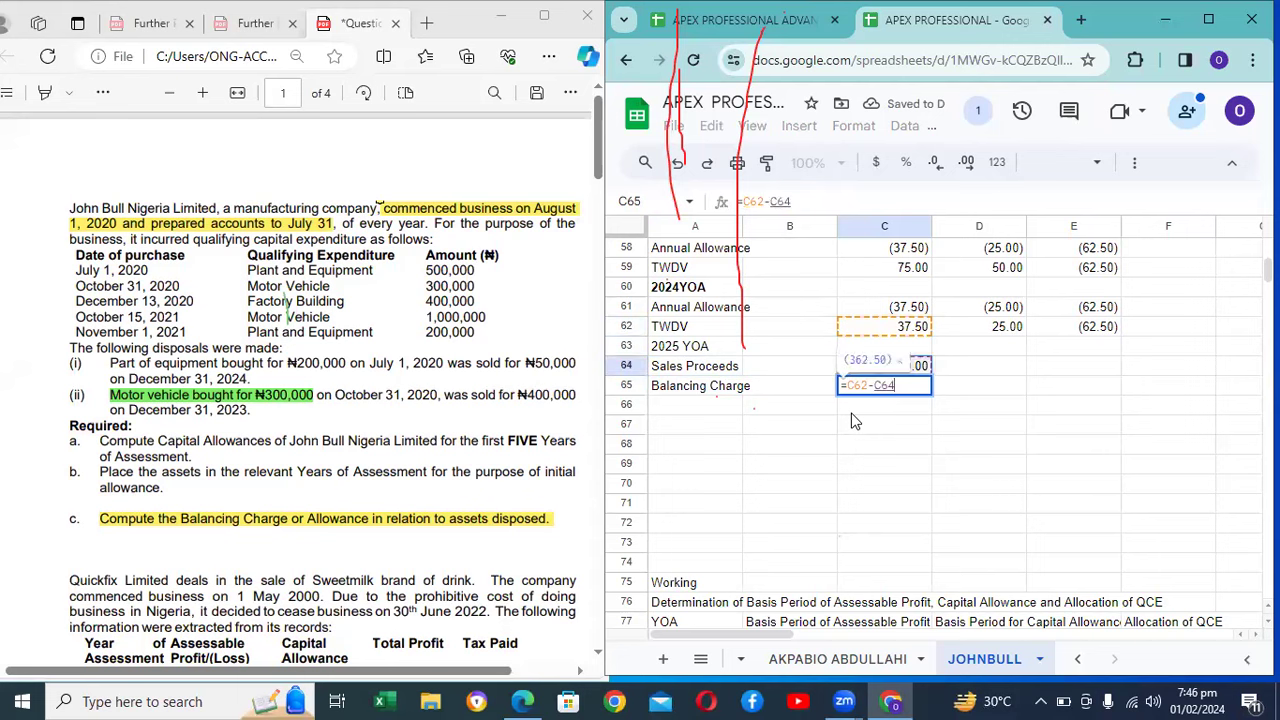
key("Return")
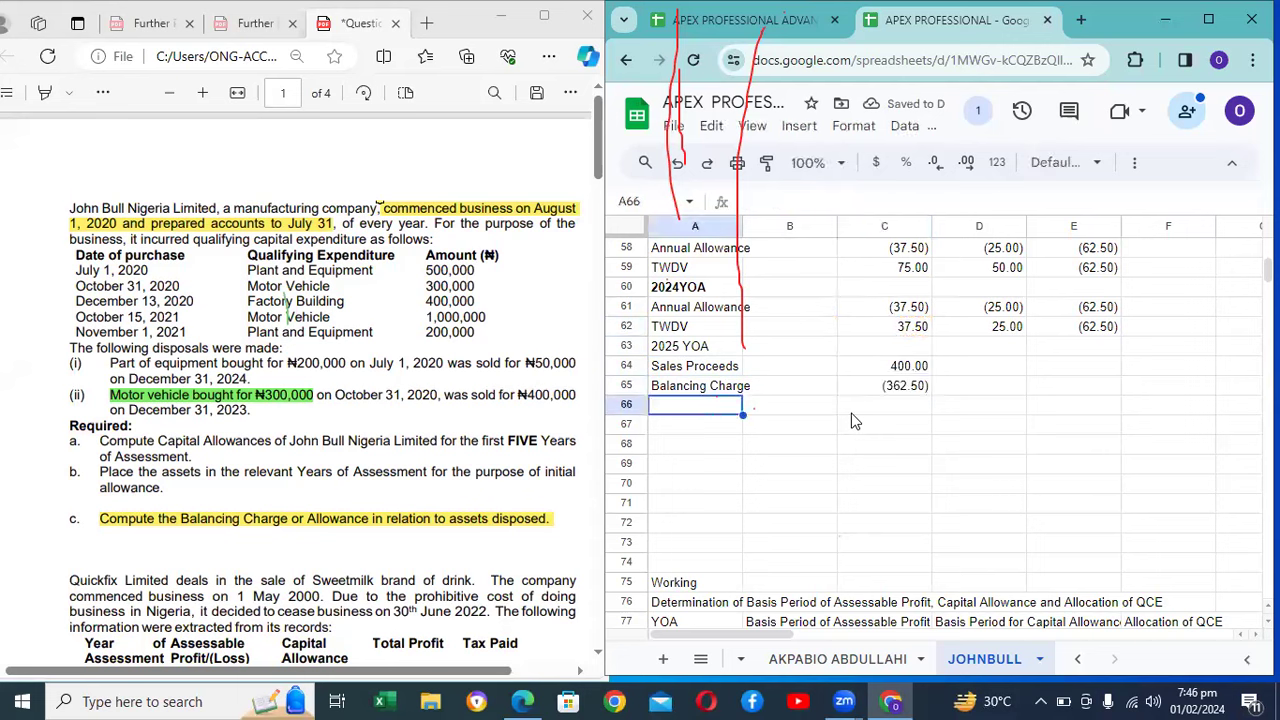
Step: Label A66 as Annual Allowance, directly below the balancing charge row
key("Up")
key("Right")
key("Right")
key("Right")
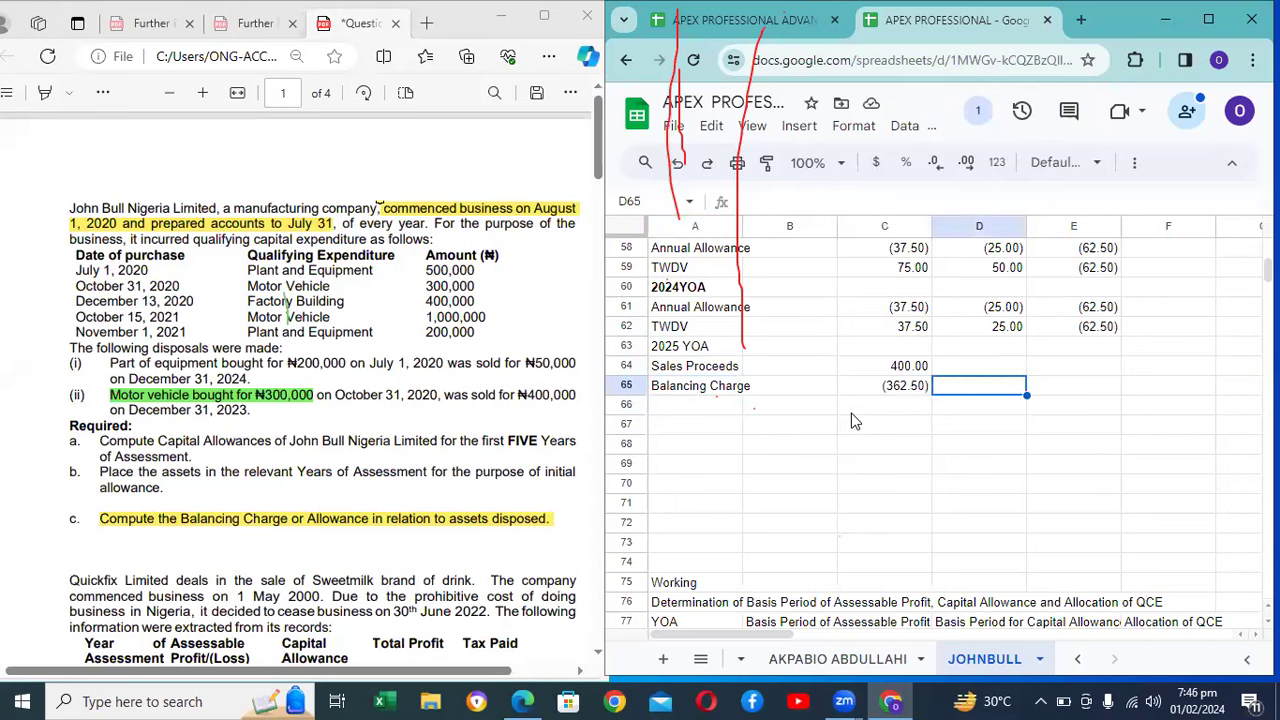
key("Up")
key("Down")
key("Left")
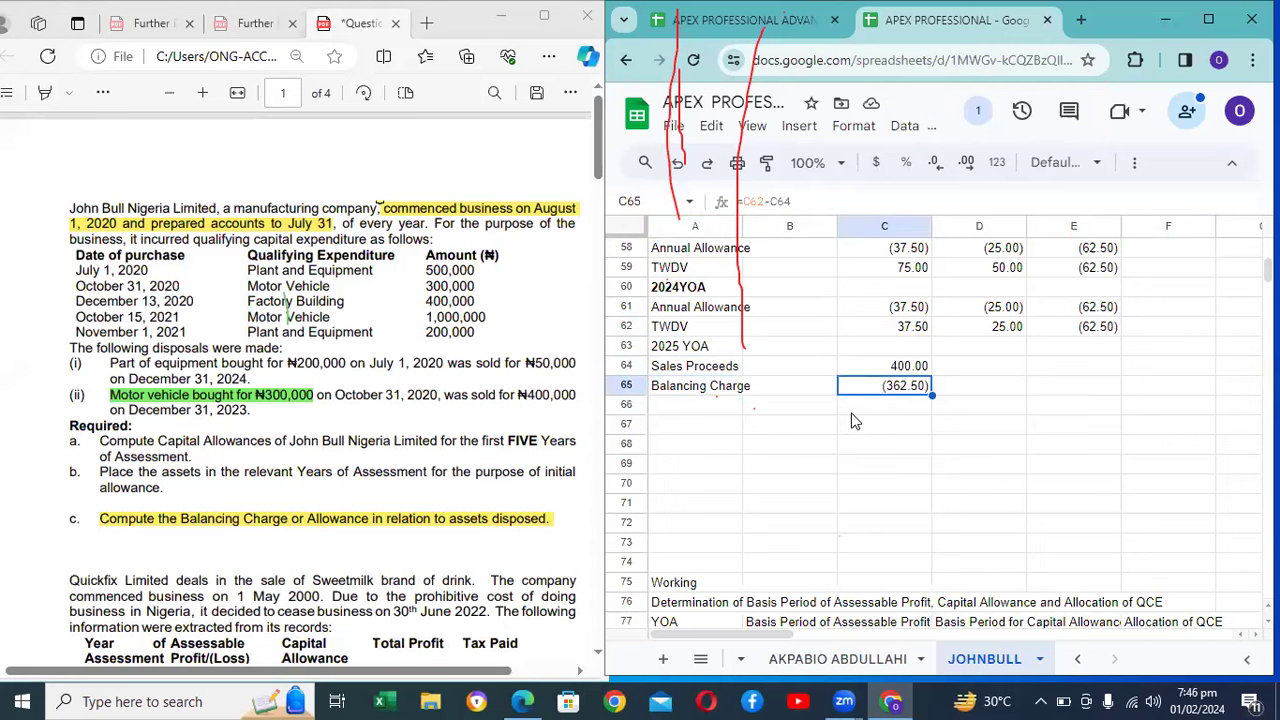
key("Left")
key("Down")
key("Left")
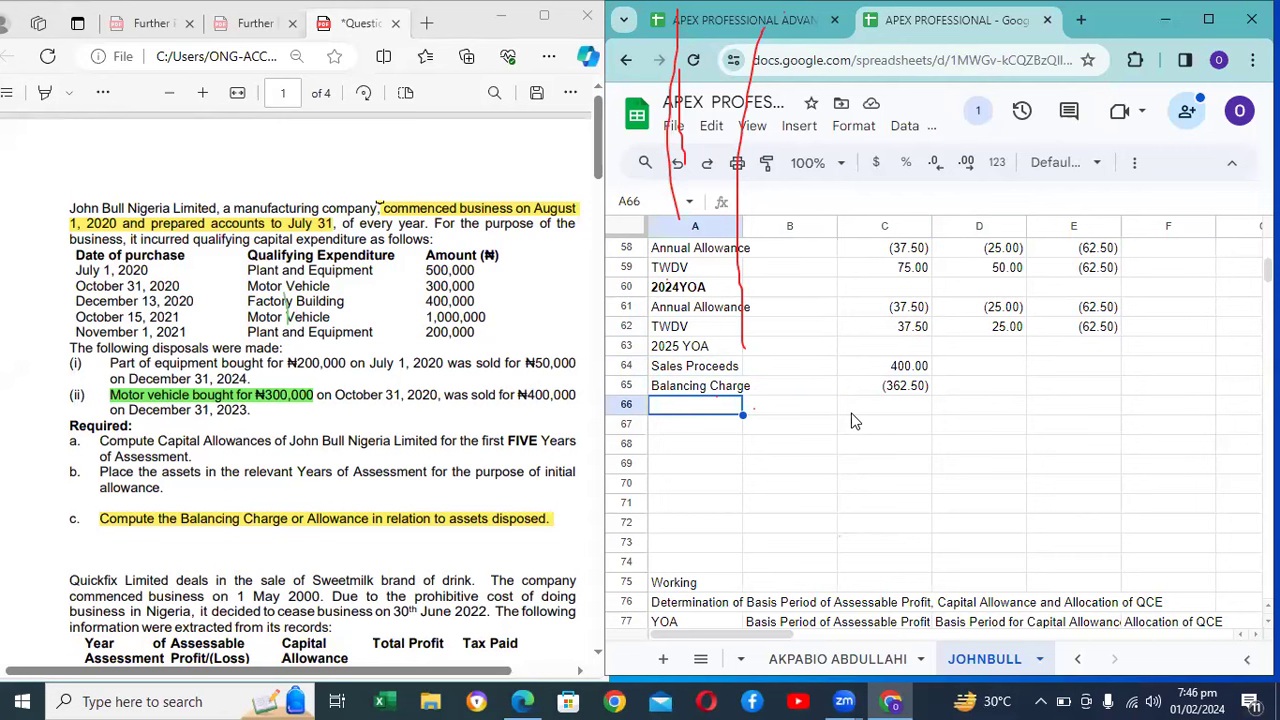
type("A")
key("Tab")
Step: Label A67 as TWDV to close the 2025 YOA block
key("Right")
key("Right")
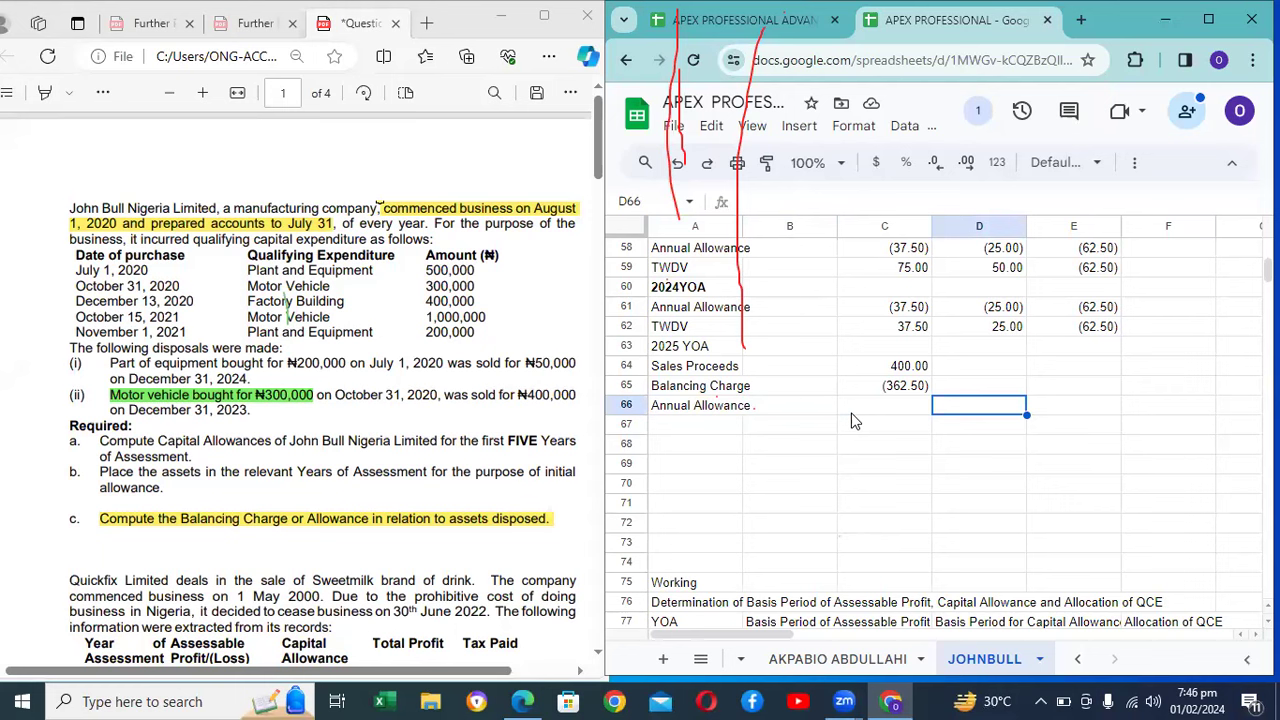
key("Down")
key("Left")
key("Left")
key("Left")
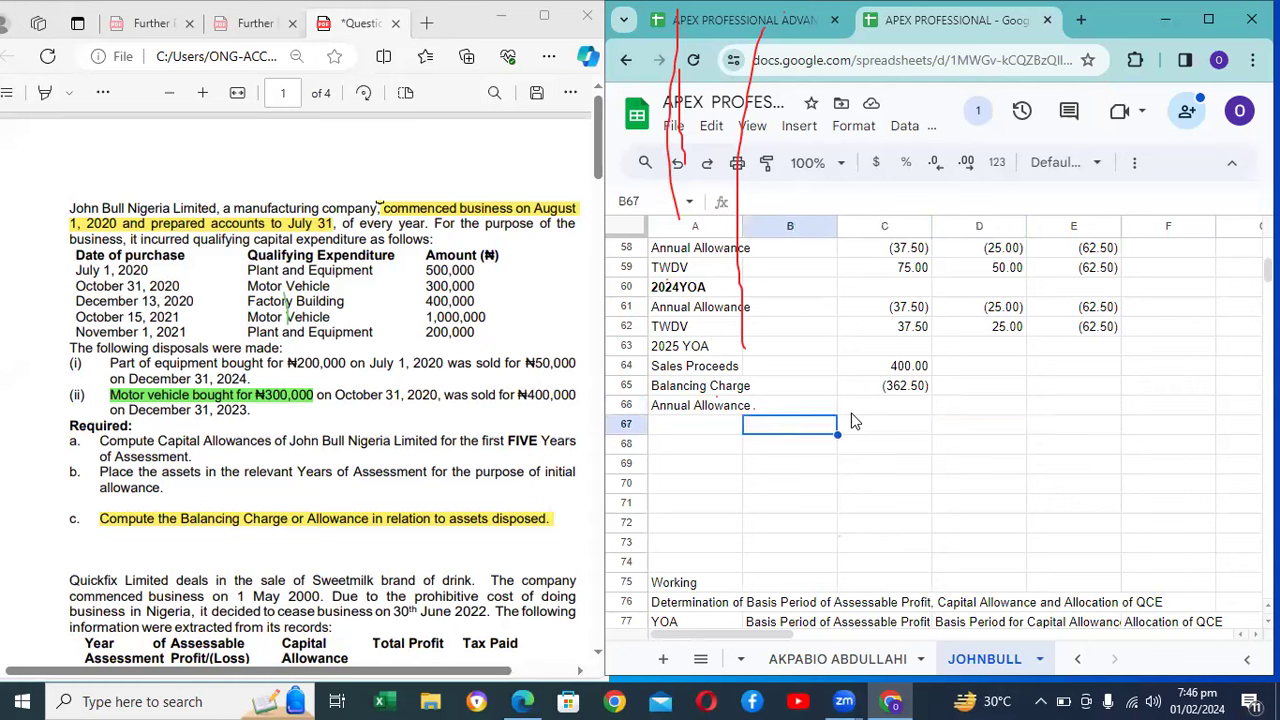
type("TWDV")
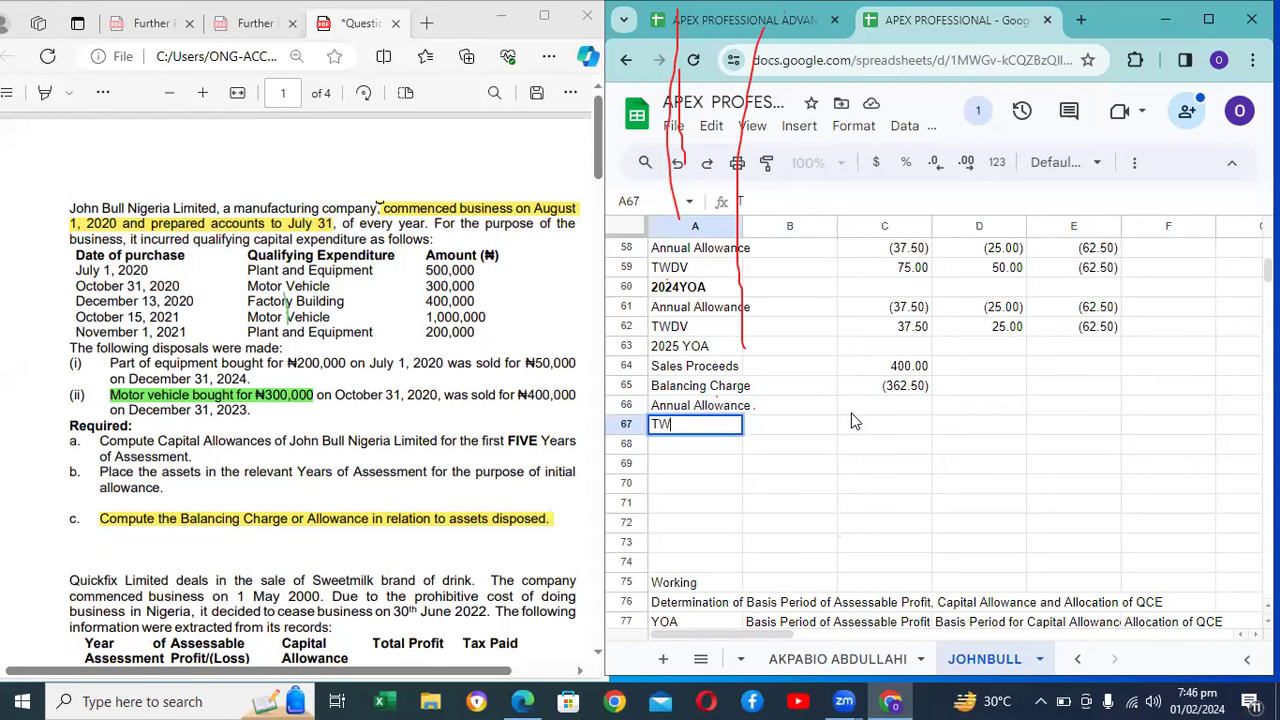
left_click(849, 421)
key("Right")
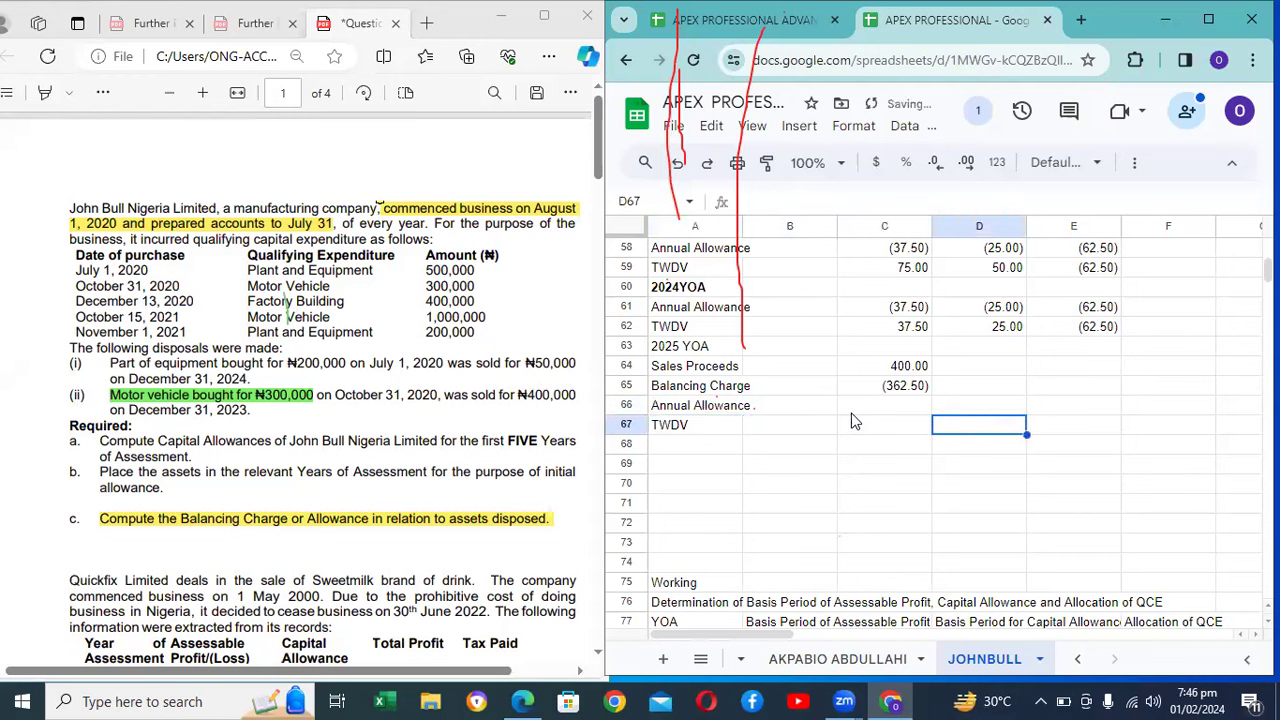
key("Down")
key("Down")
key("Up")
key("Up")
key("Up")
key("Up")
key("Up")
key("Up")
key("Up")
key("Up")
key("Down")
key("Down")
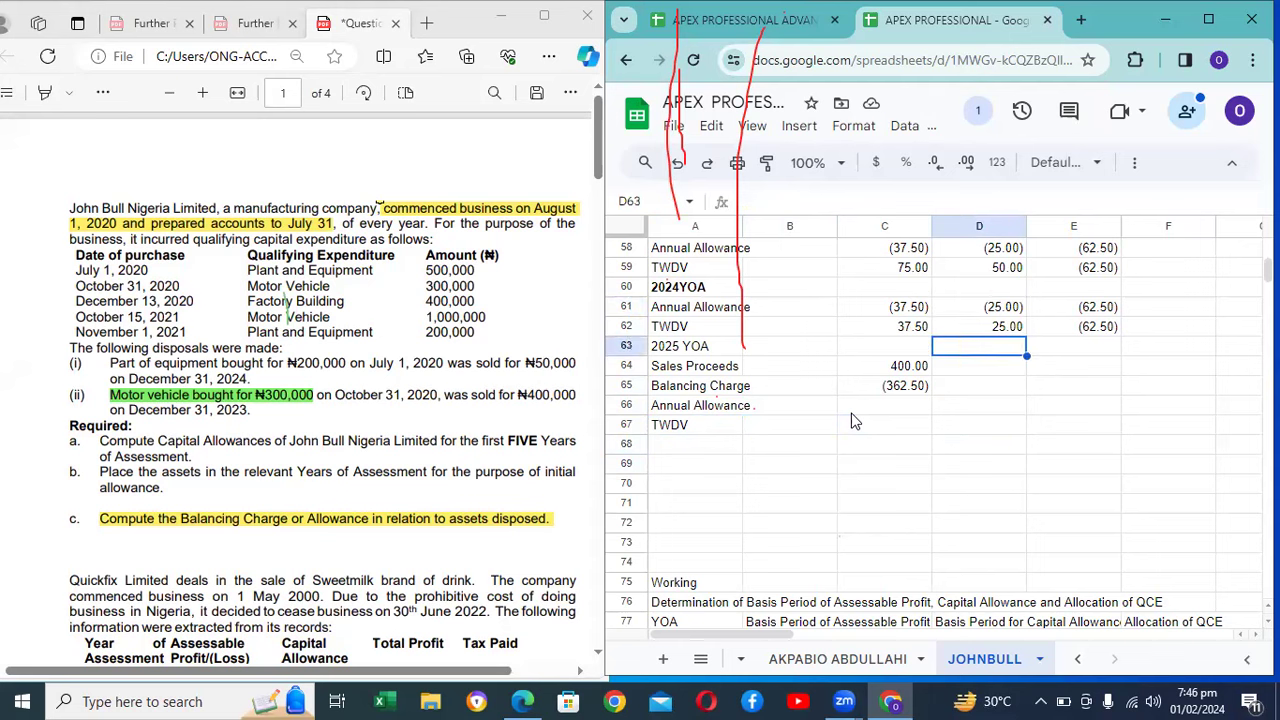
key("Up")
key("Up")
key("Down")
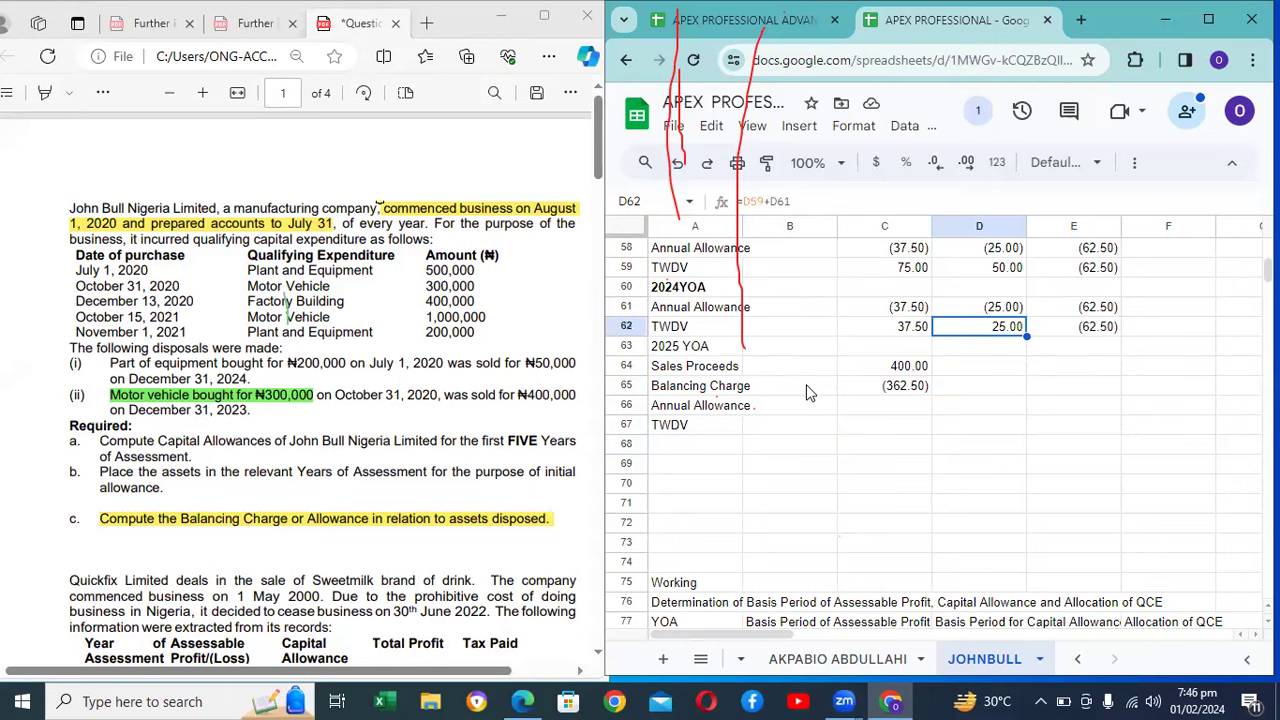
key("Down")
key("Down")
key("Down")
key("Down")
key("Up")
key("Up")
key("Up")
key("Up")
key("Down")
key("Down")
key("Down")
key("Down")
key("Up")
key("Down")
key("Up")
key("Up")
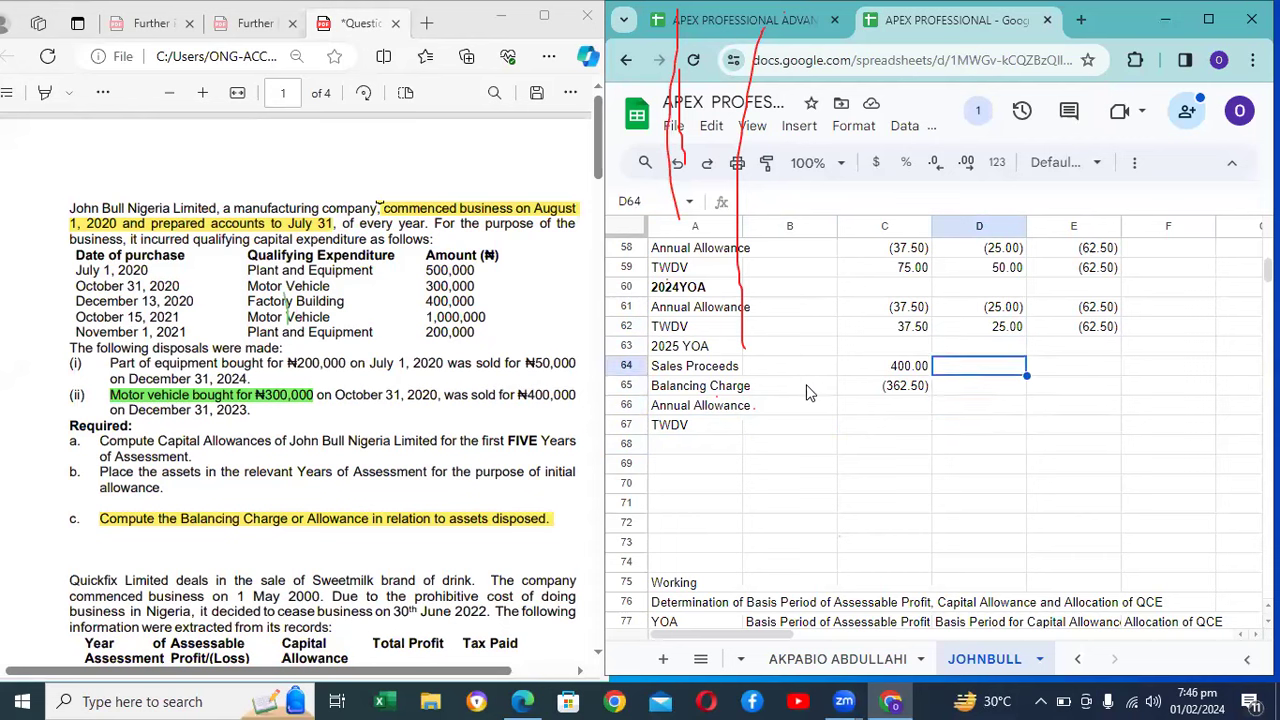
Step: Enter 0.01 in D67 as the second asset's 2025 TWDV
key("Down")
key("Down")
key("Down")
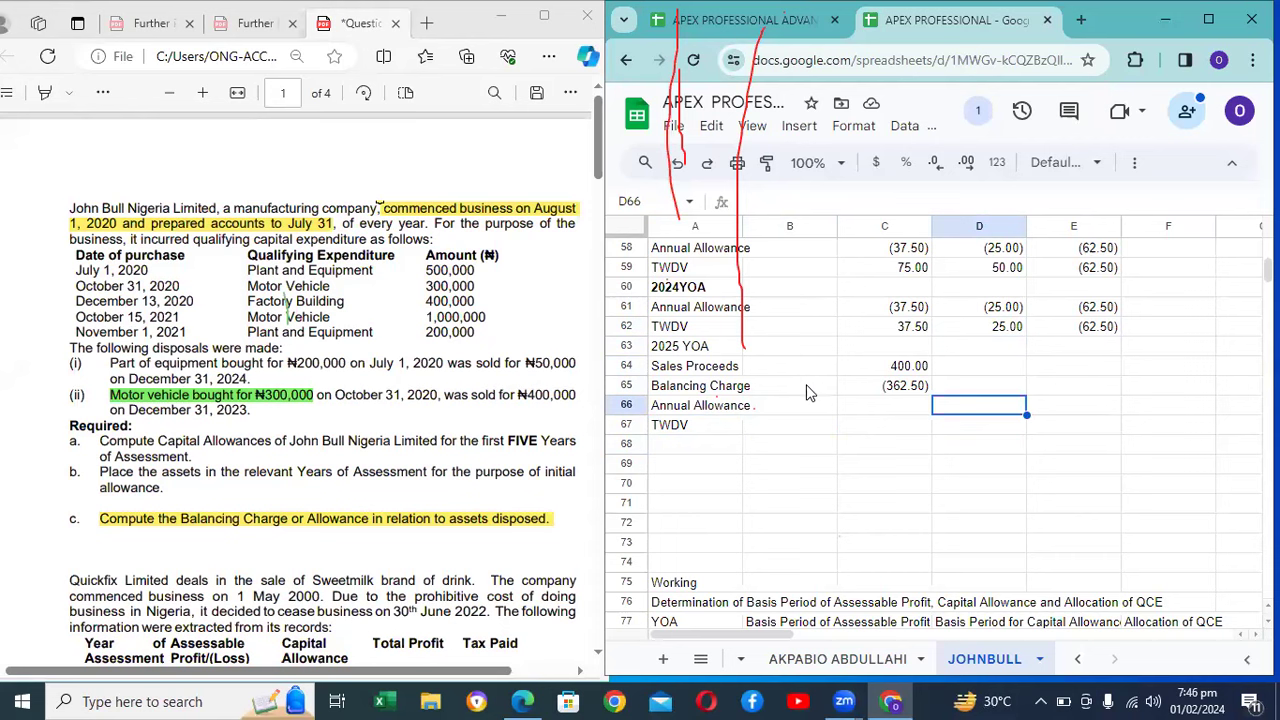
type("0")
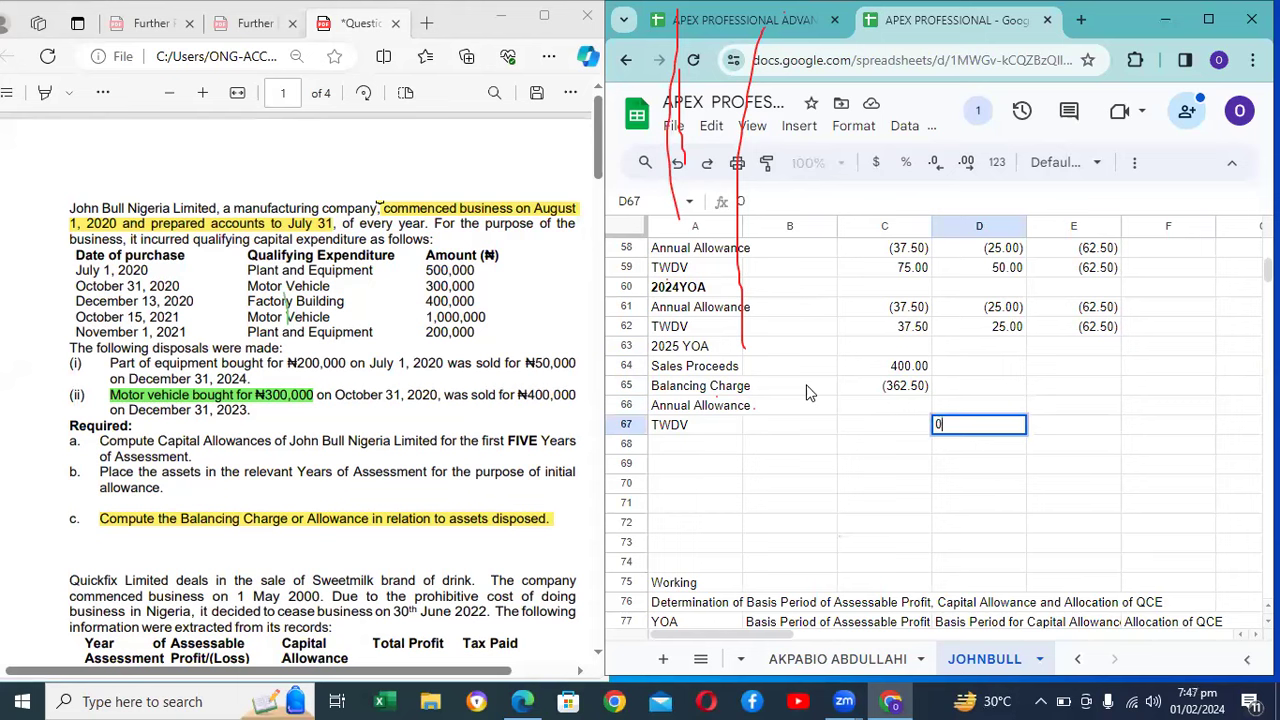
type(".01")
key("Return")
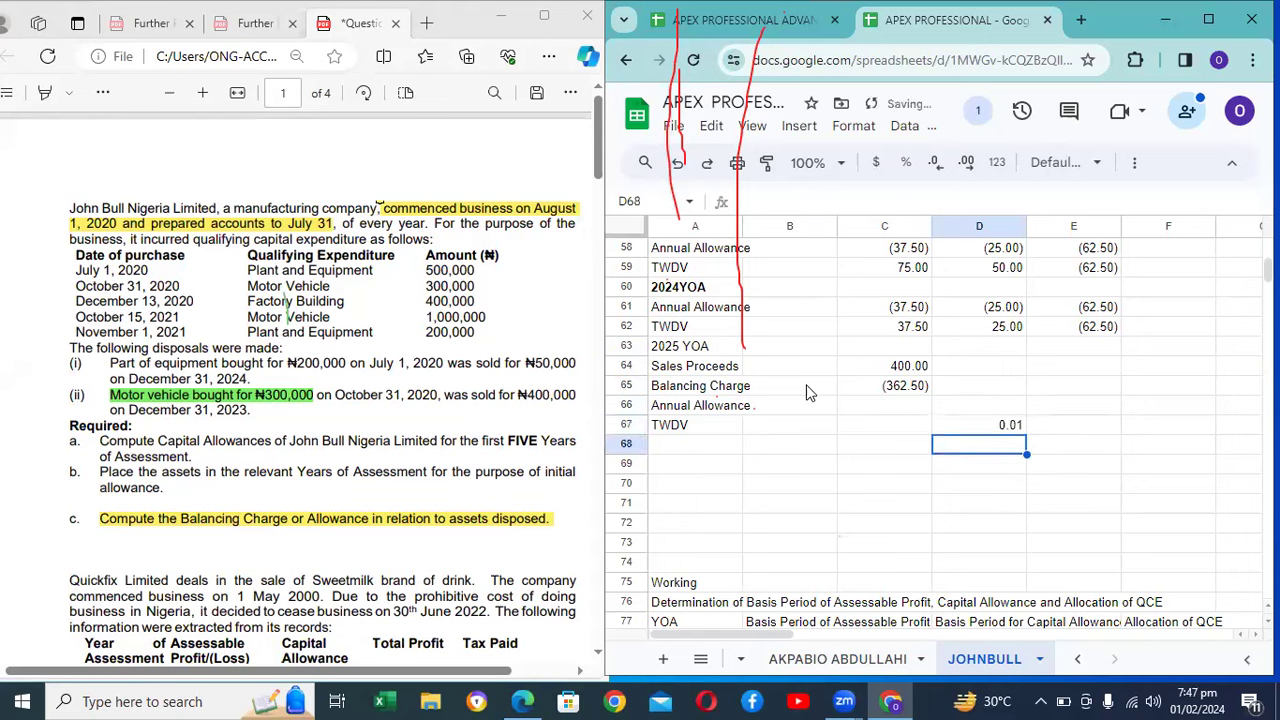
Step: Calculate the second asset's 2025 annual allowance in D66 with the formula =D62-D67
key("Up")
key("Up")
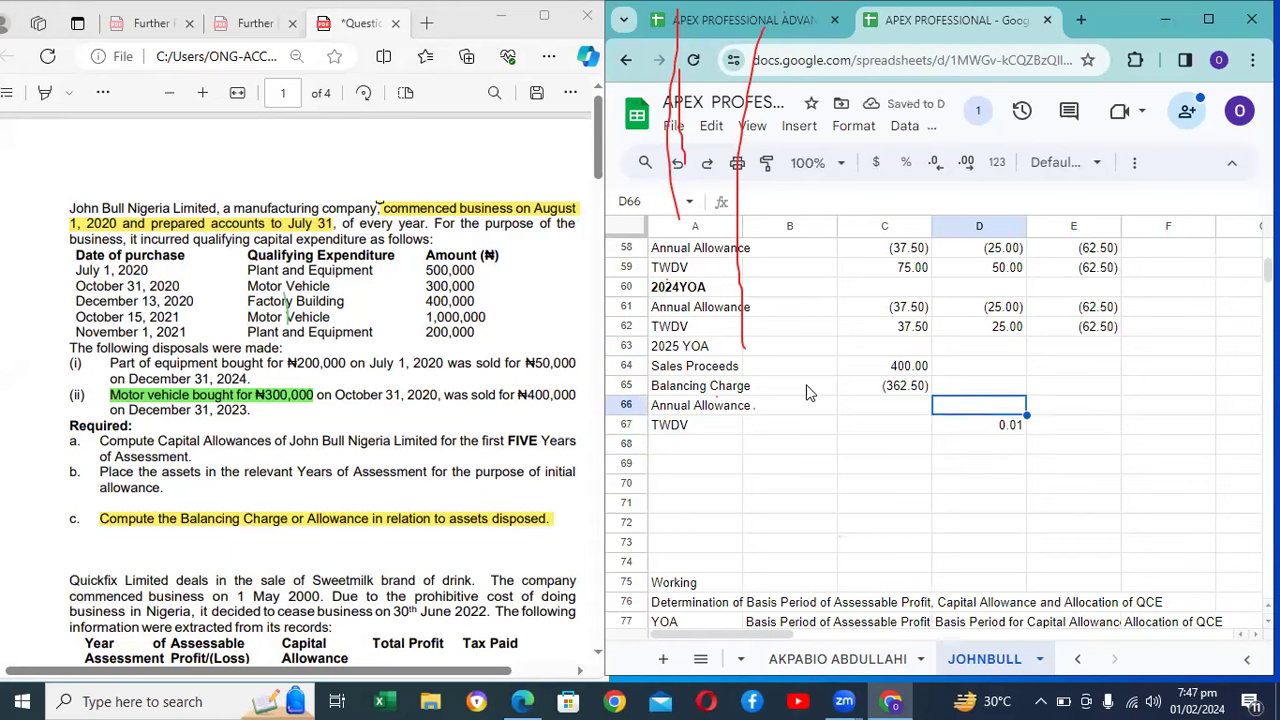
key("Down")
key("Up")
key("Up")
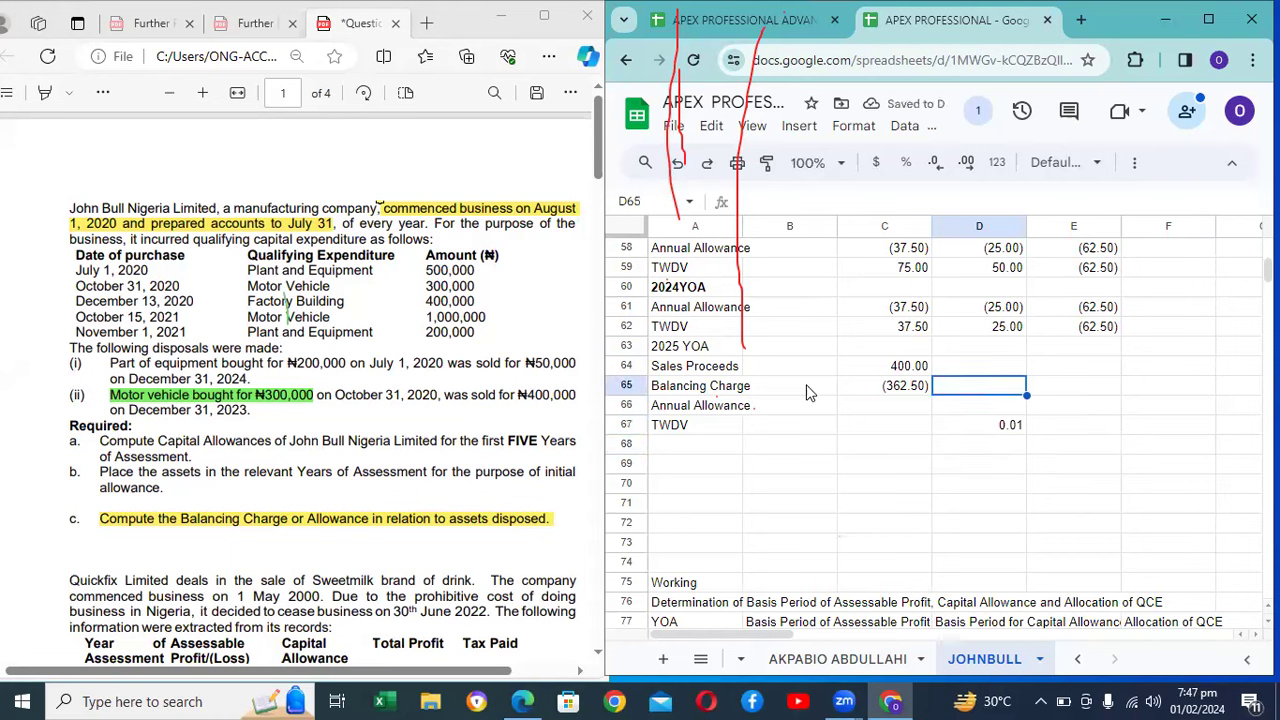
key("Down")
type("=")
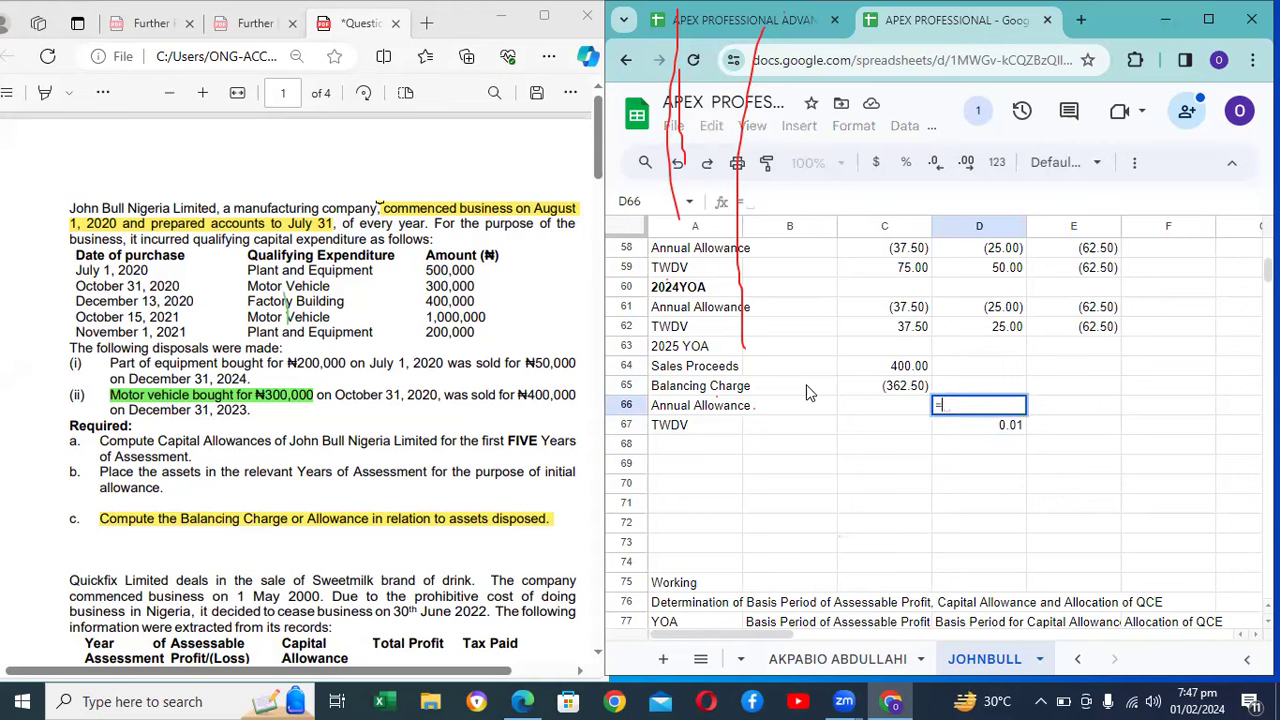
key("Up")
key("Up")
key("Up")
key("Up")
type("-")
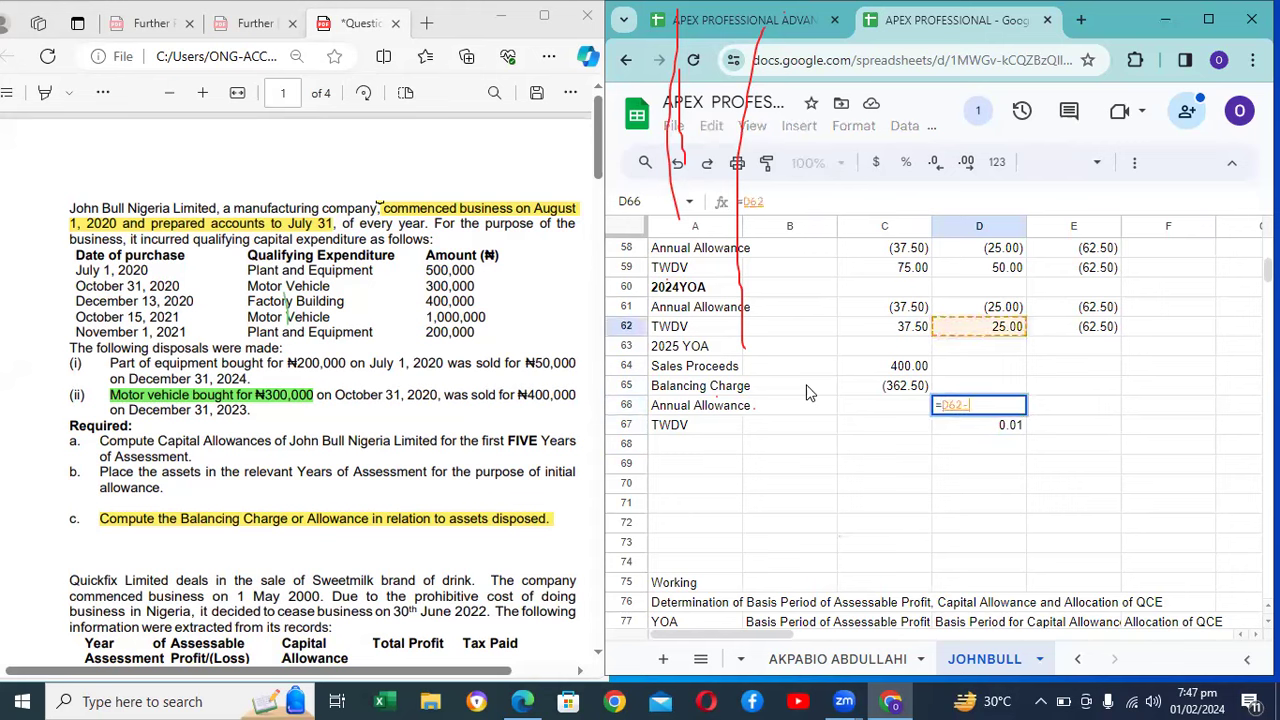
key("Down")
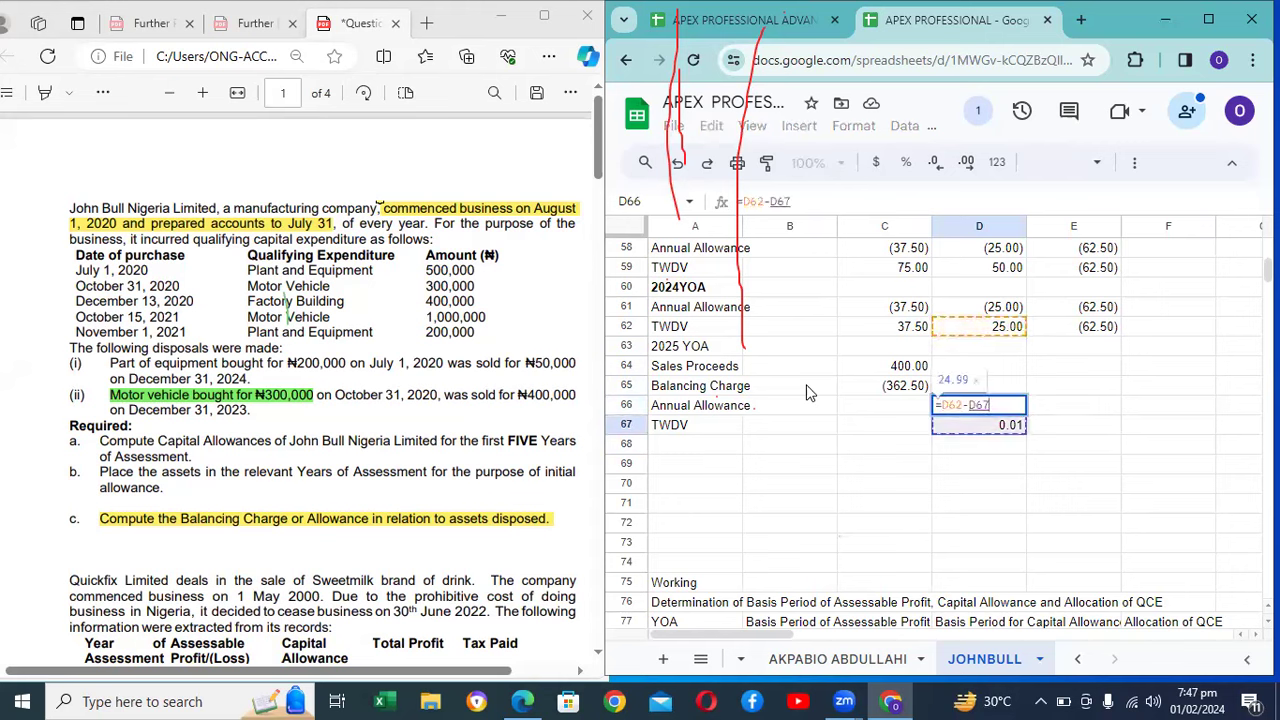
key("Return")
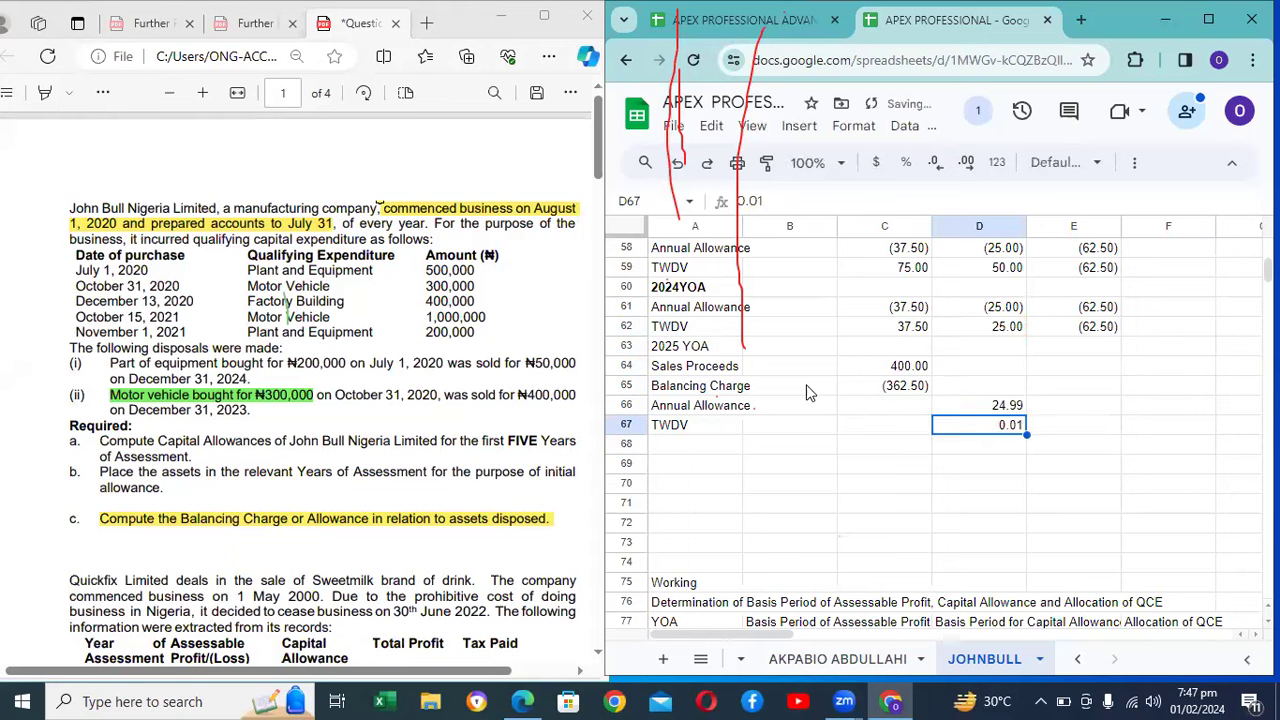
Step: Try to reverse the sign applied to D67 in the annual allowance formula in D66
key("Up")
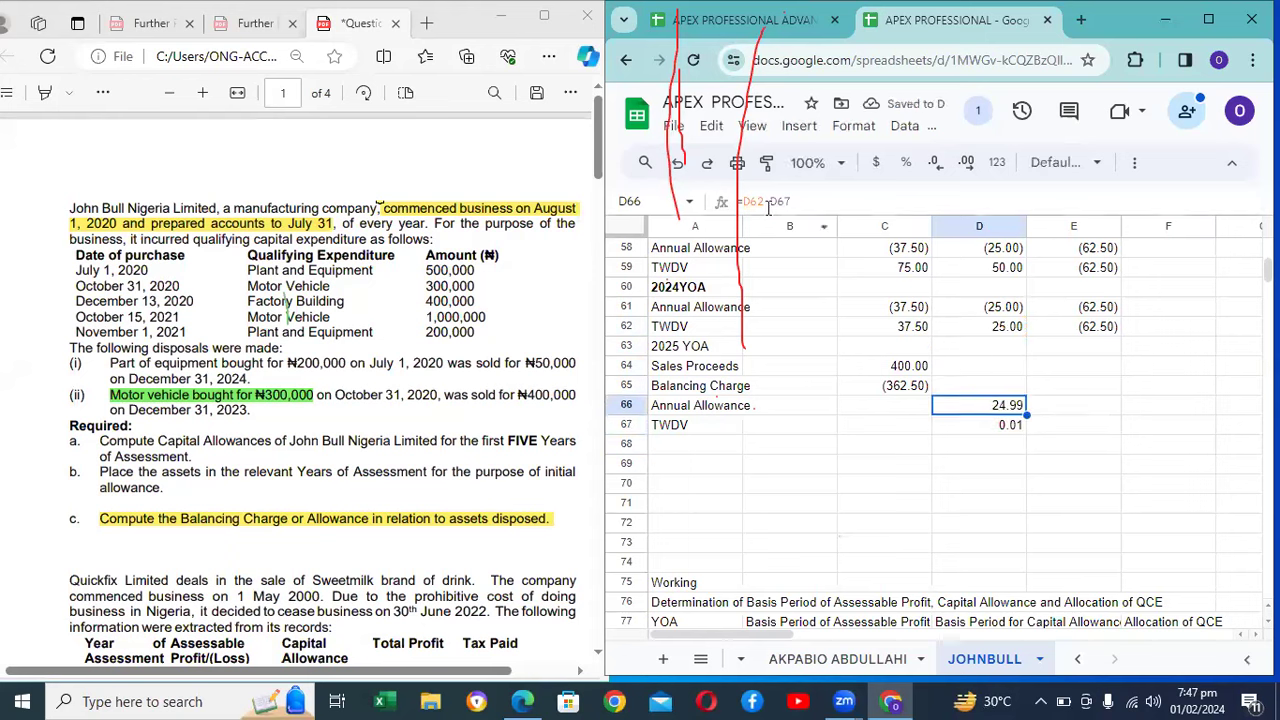
left_click(772, 201)
key("BackSpace")
type("+")
key("Return")
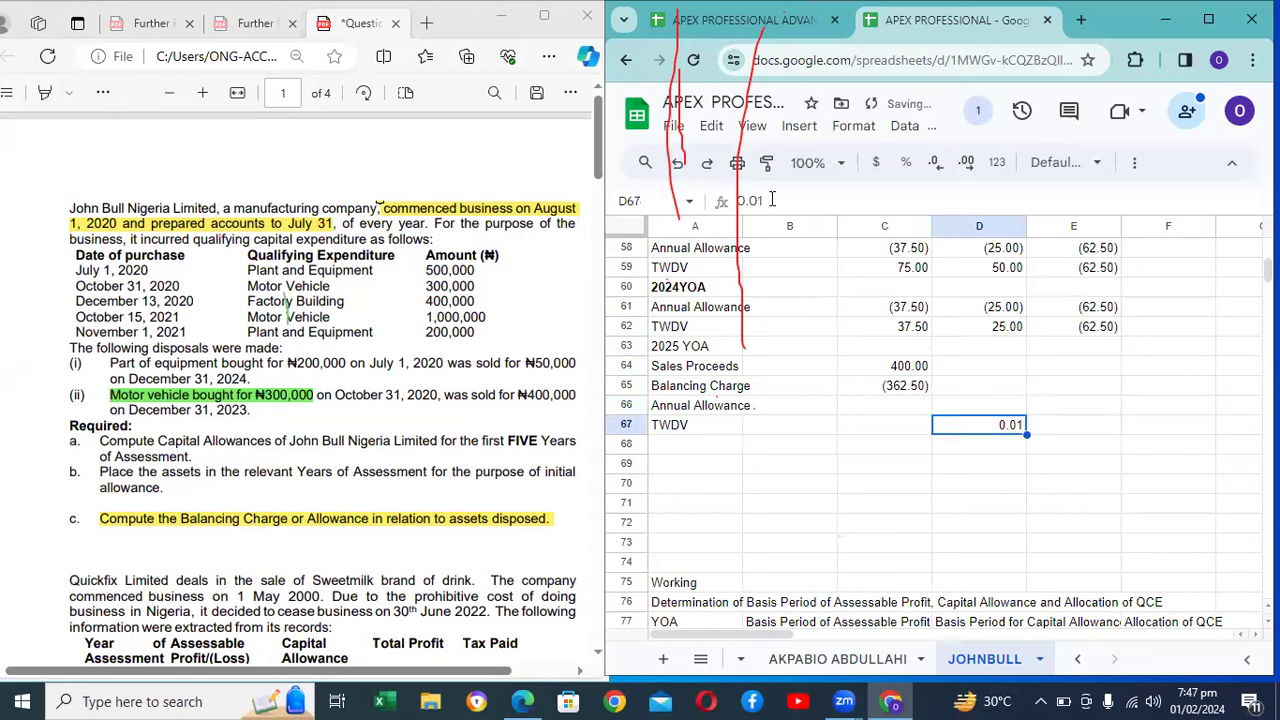
Step: Restore the annual allowance formula in D66 to =D62-D67
key("Up")
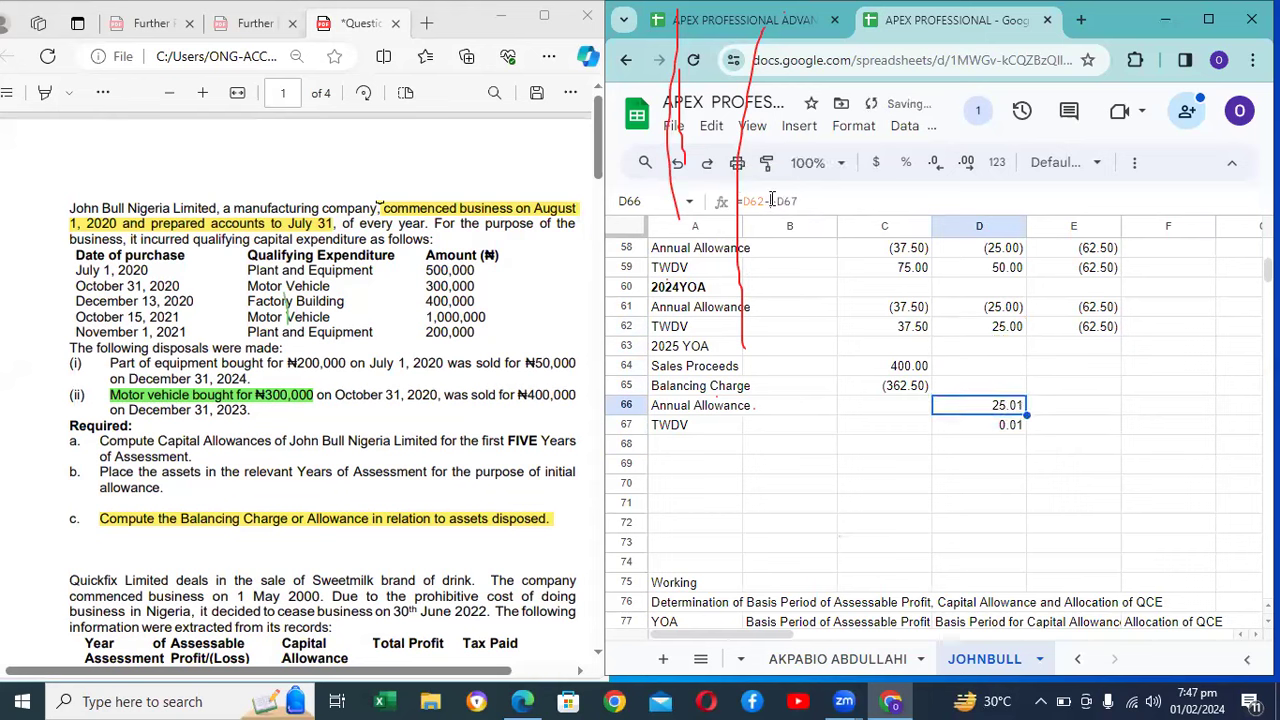
left_click(772, 201)
key("BackSpace")
type("-")
key("Return")
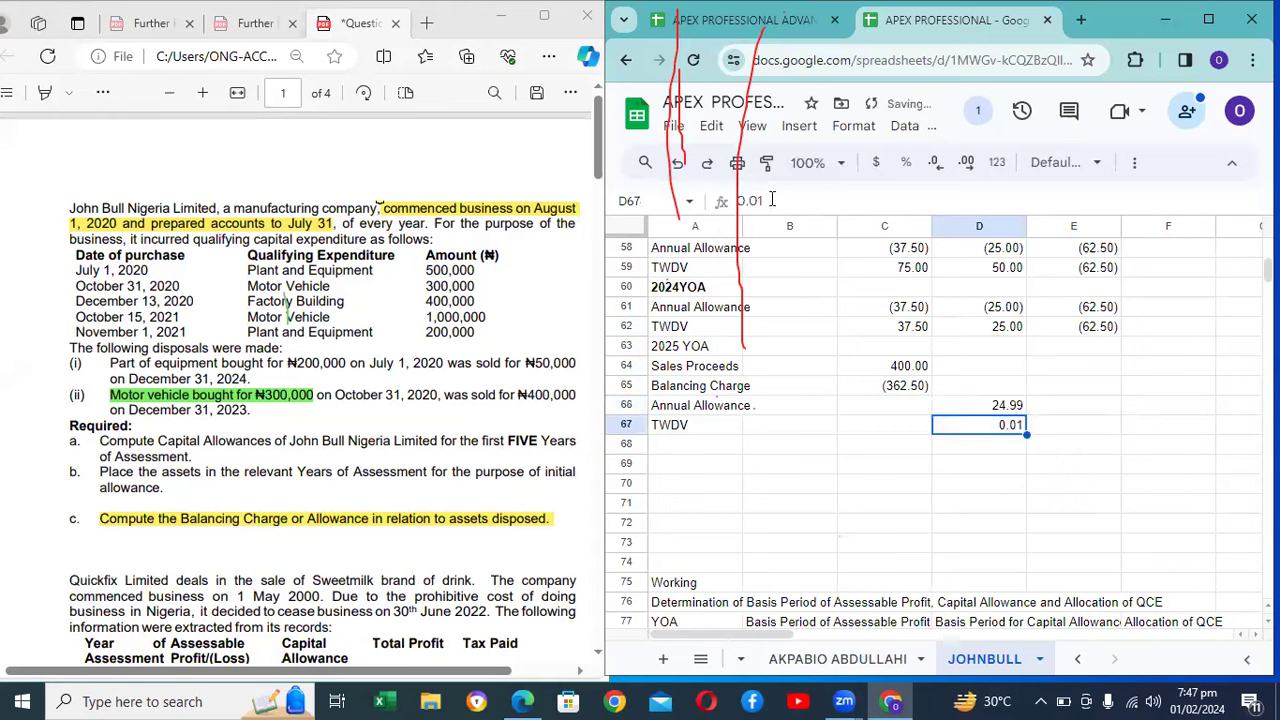
key("Up")
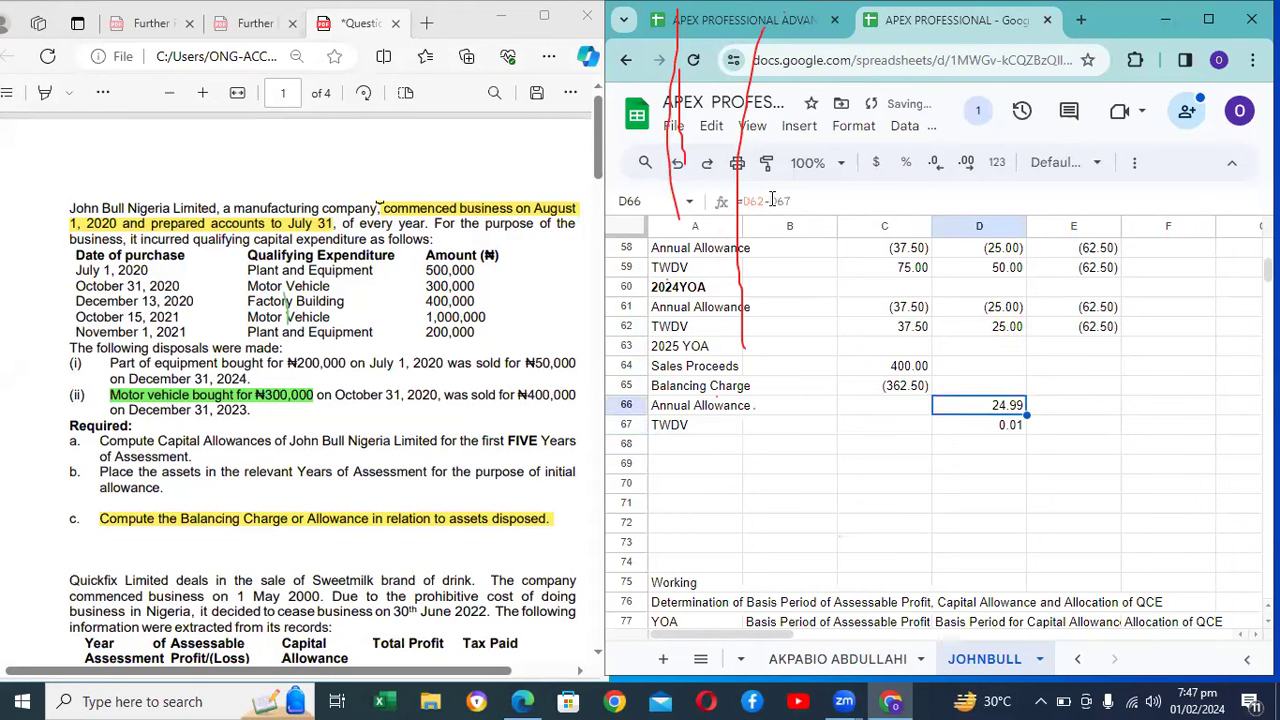
Step: Try to put a minus sign before D62 in the annual allowance formula in D66
left_click(744, 202)
type("-")
key("Return")
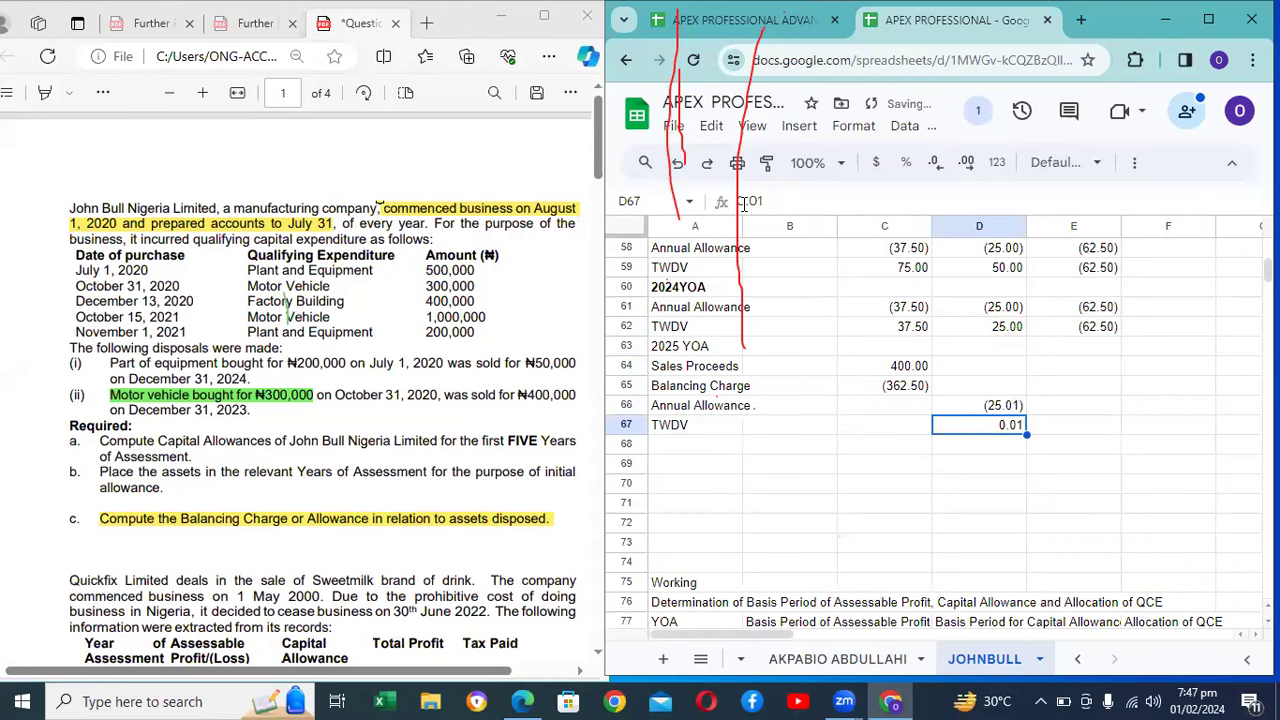
Step: Remove the added minus sign so the annual allowance formula in D66 reads =D62-D67
key("Up")
left_click(751, 202)
key("BackSpace")
key("Return")
left_click(1012, 410)
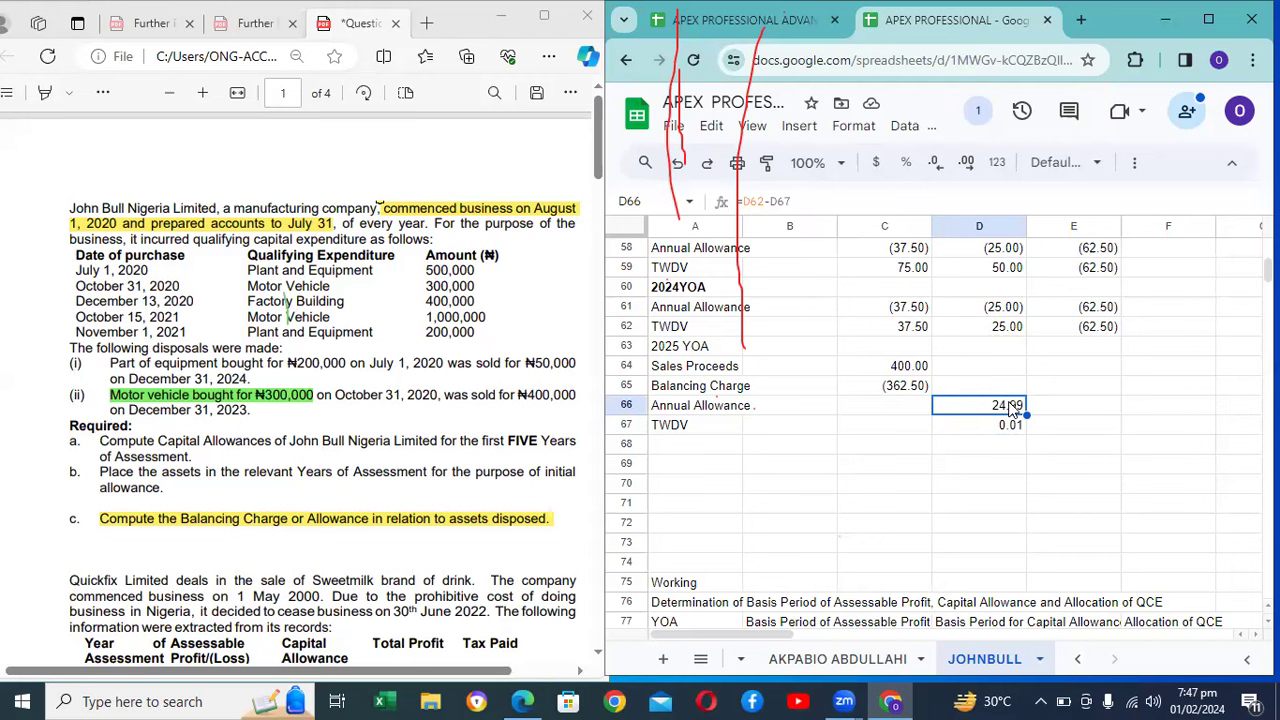
key("Down")
key("Up")
key("Up")
key("Down")
key("Down")
key("Up")
key("Right")
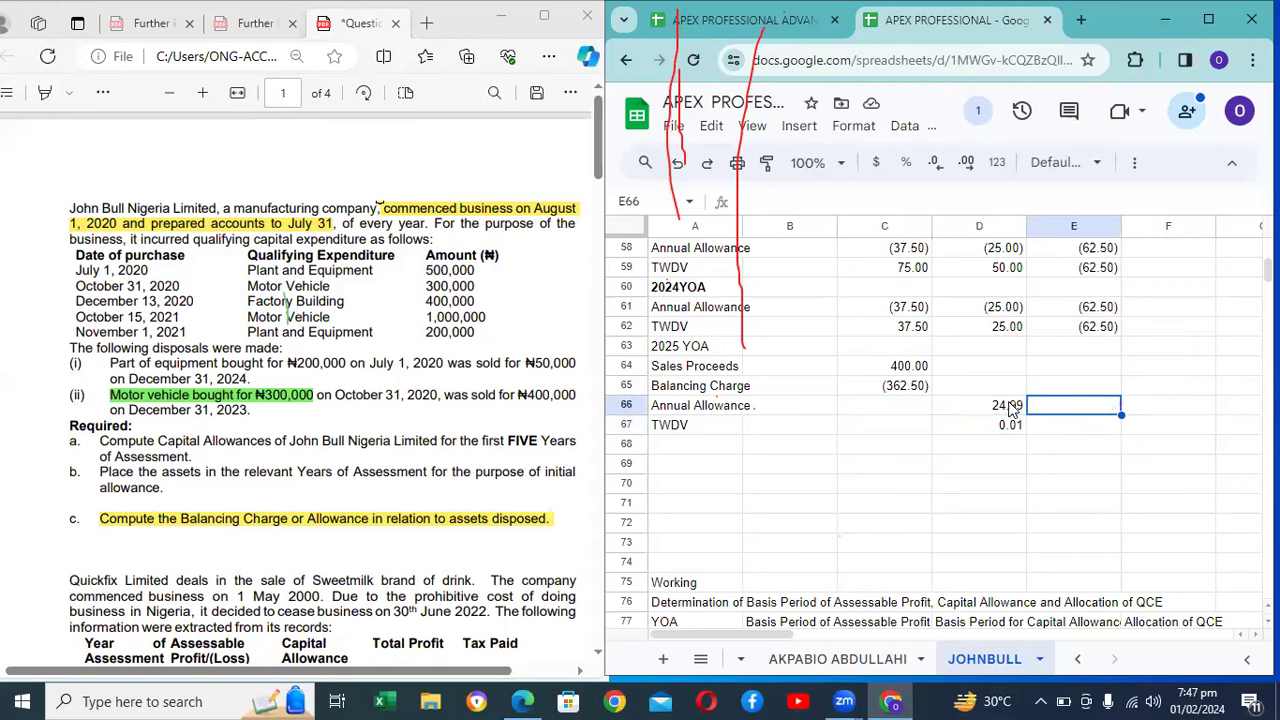
key("Left")
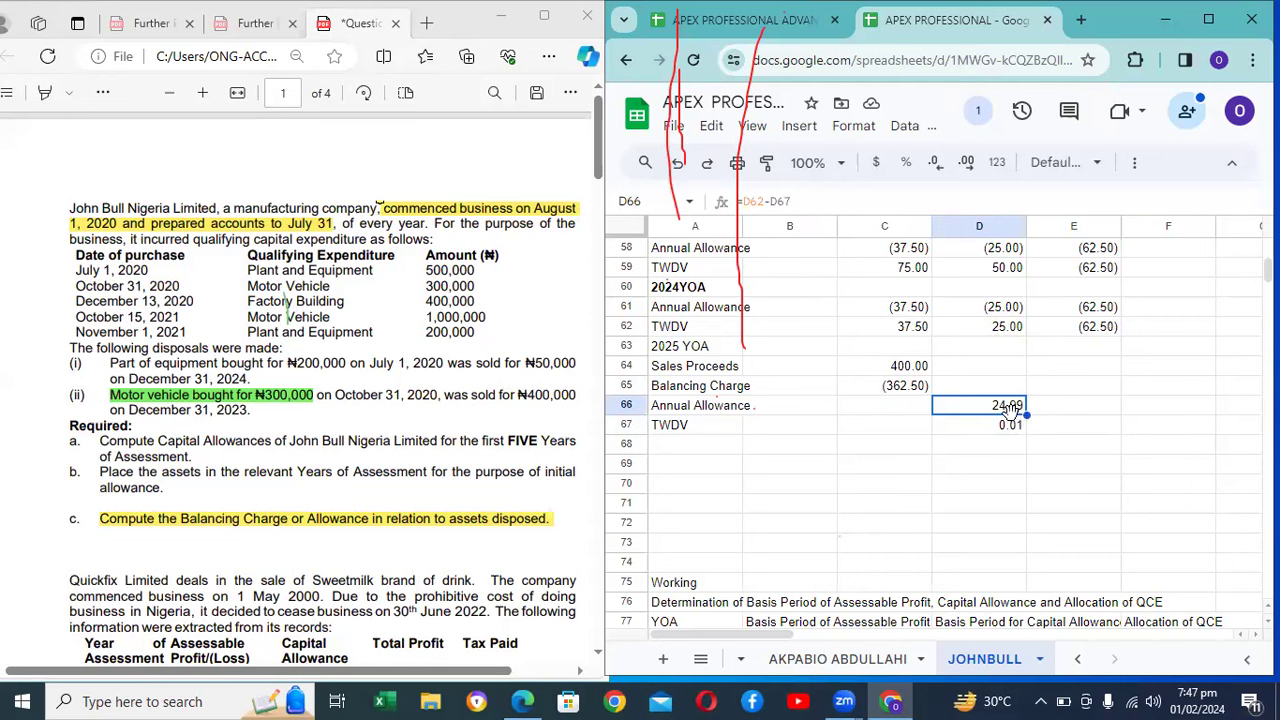
Step: Replace the second asset's 2025 annual allowance formula in D66 with the fixed negative amount =-24.99
key("Delete")
type("=")
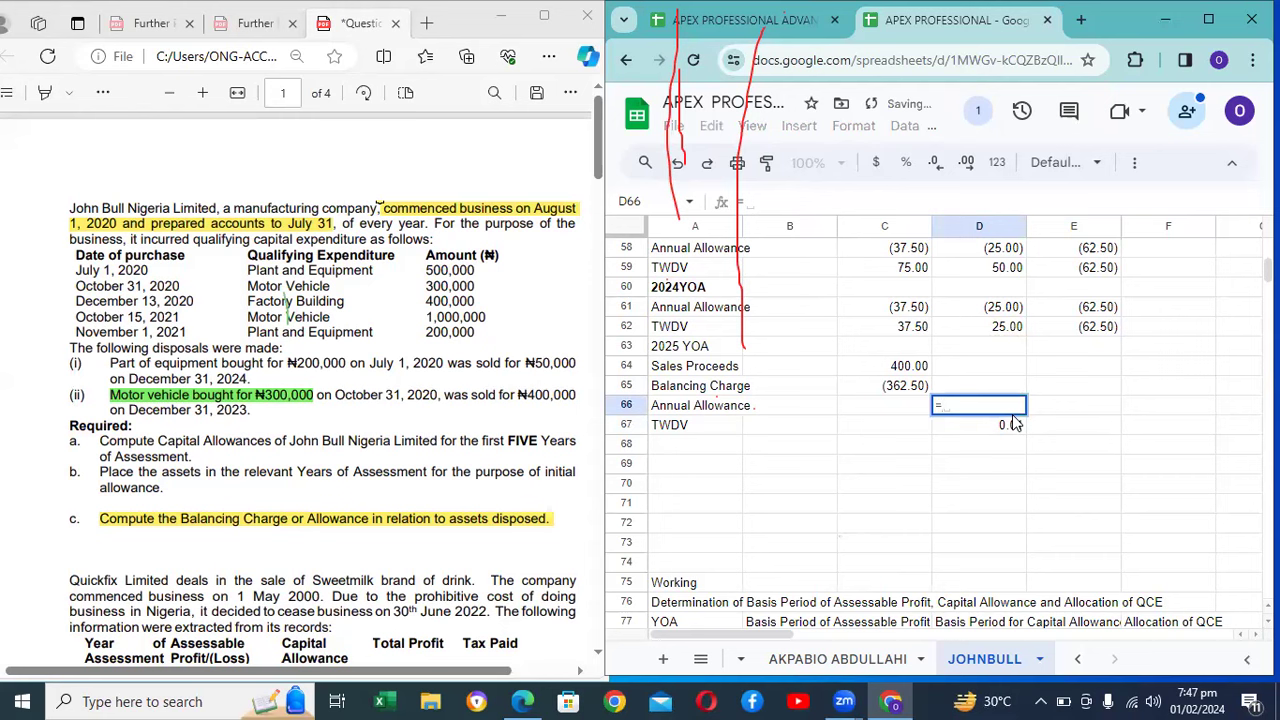
type("24")
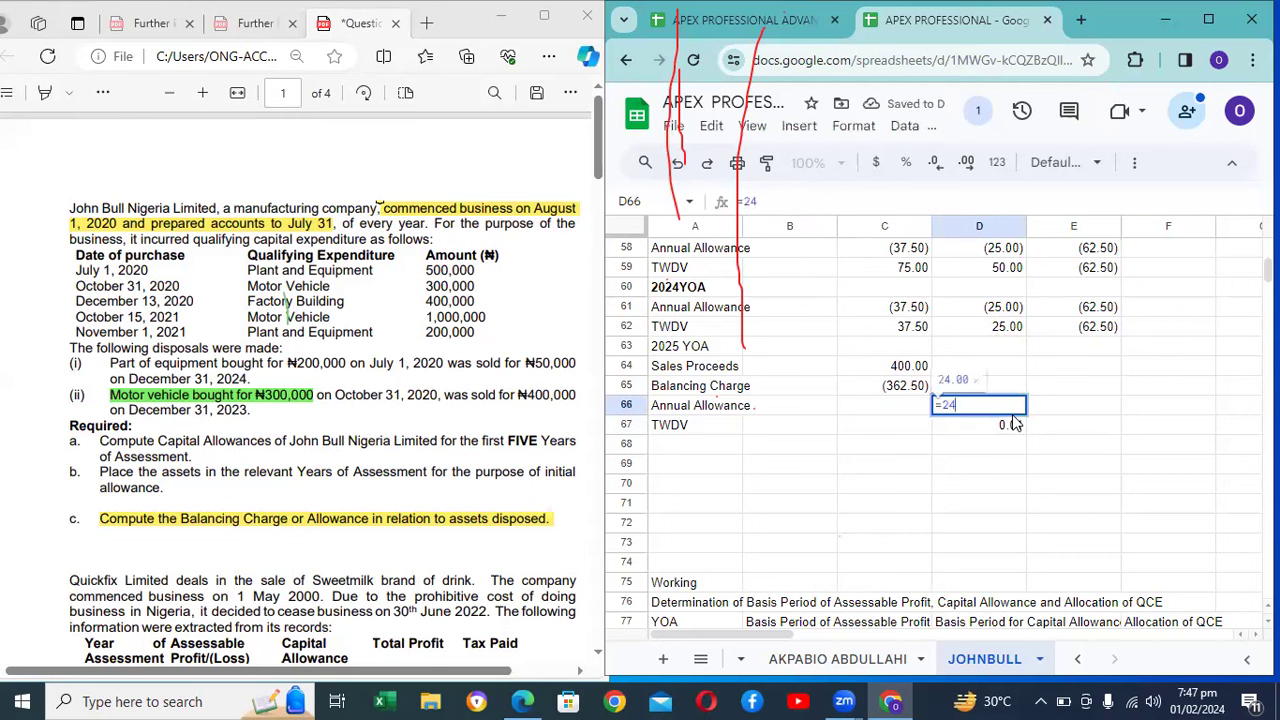
type(".99")
key("Return")
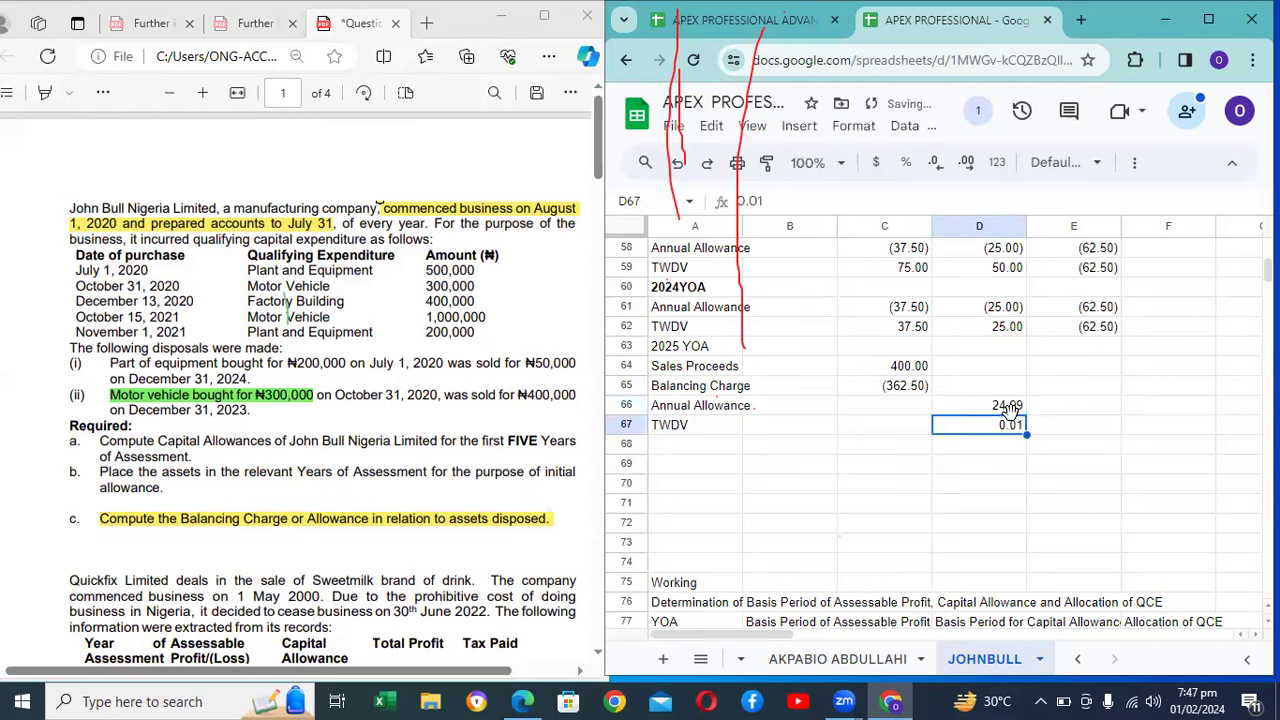
left_click(1010, 406)
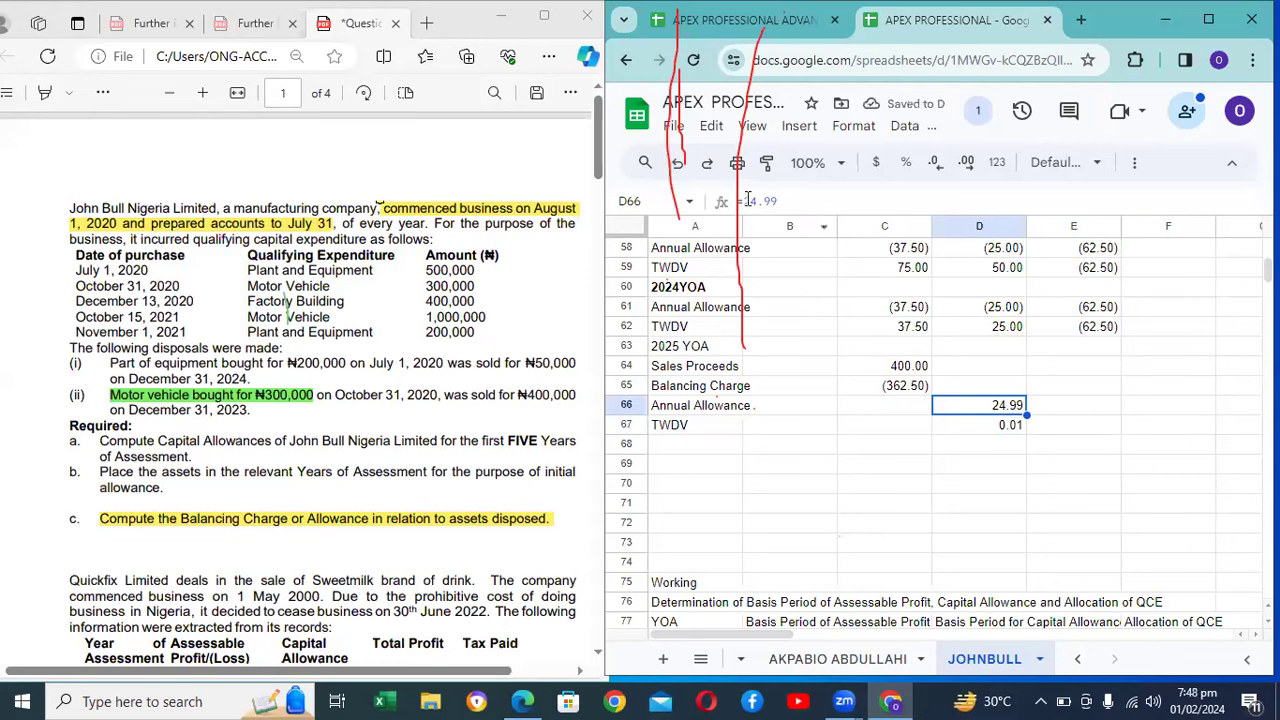
left_click(748, 201)
type("-")
key("Return")
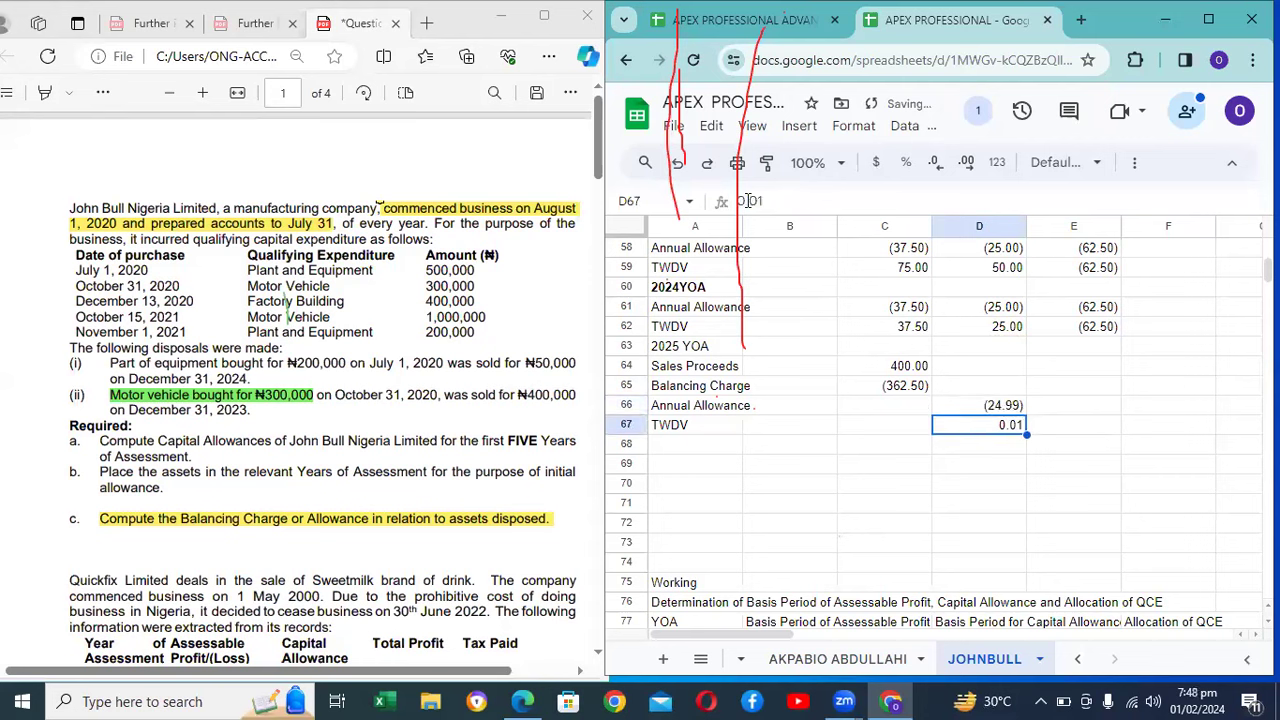
Step: Copy the annual allowance total formula from E61 into E66 to total the 2025 annual allowance
key("Up")
key("Right")
key("Up")
key("Up")
key("Up")
key("Up")
key("Up")
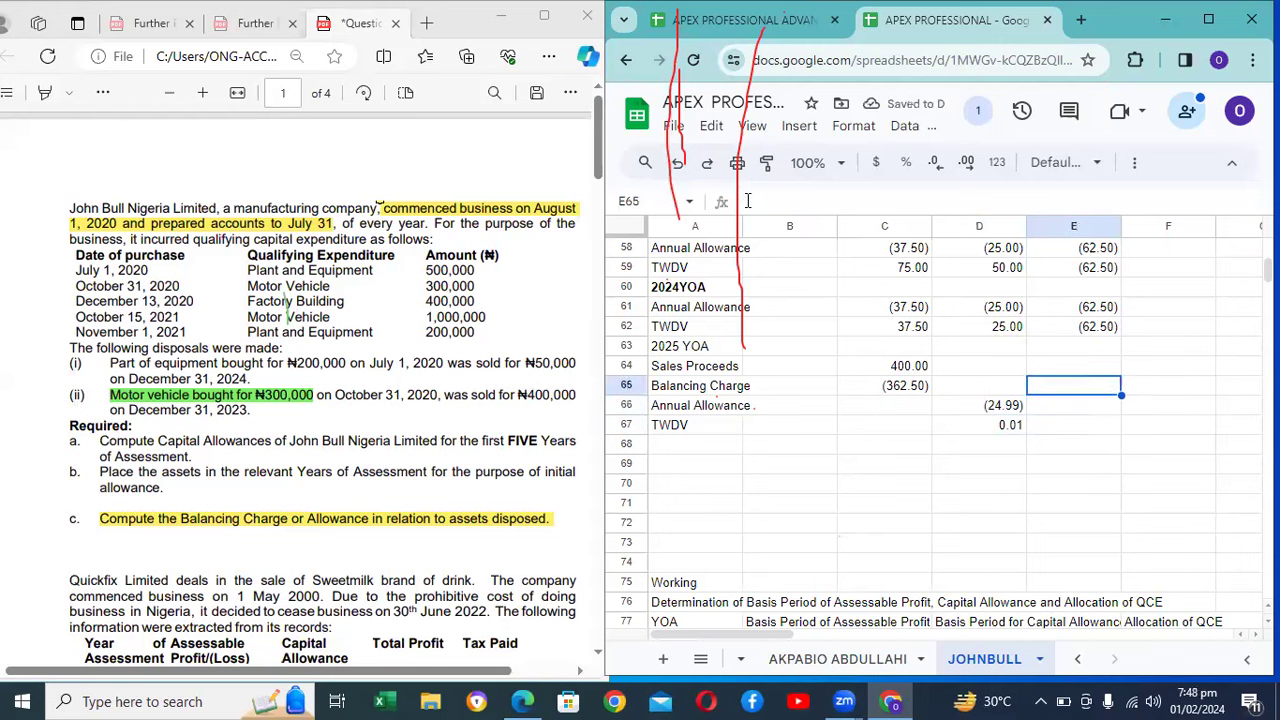
key("ctrl+c")
key("Down")
key("Down")
key("Down")
key("Down")
key("Down")
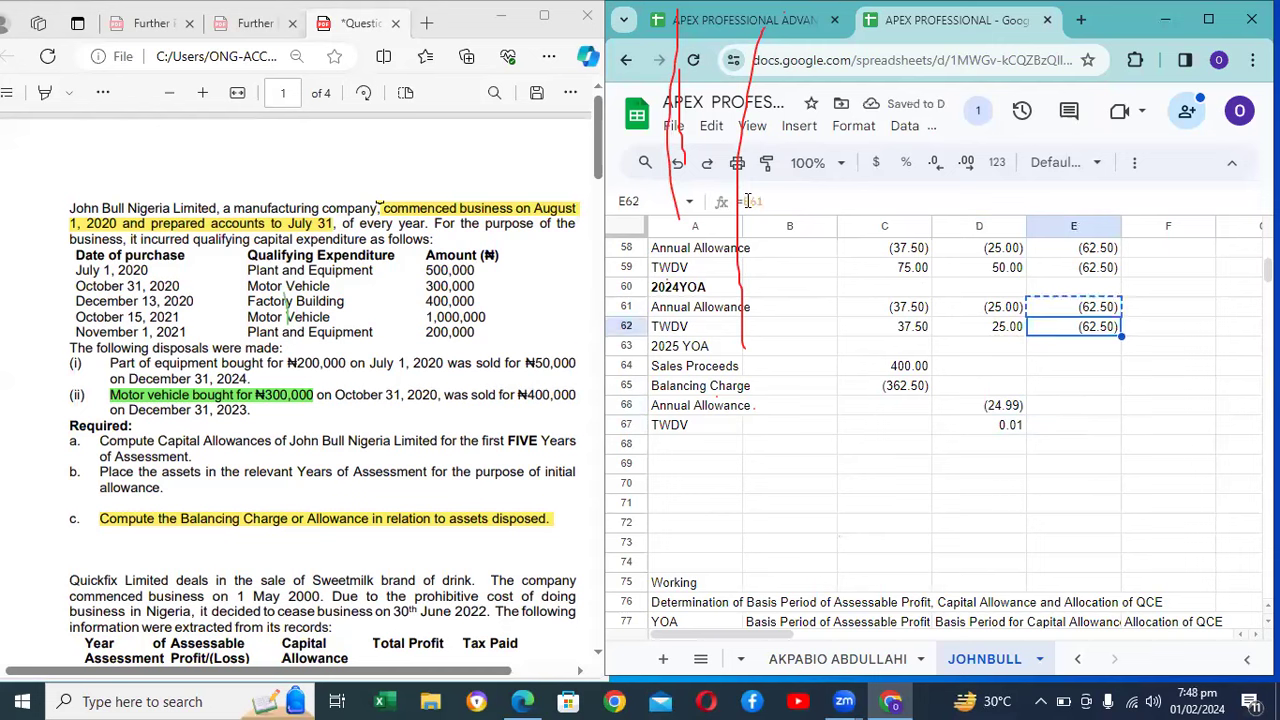
key("ctrl+v")
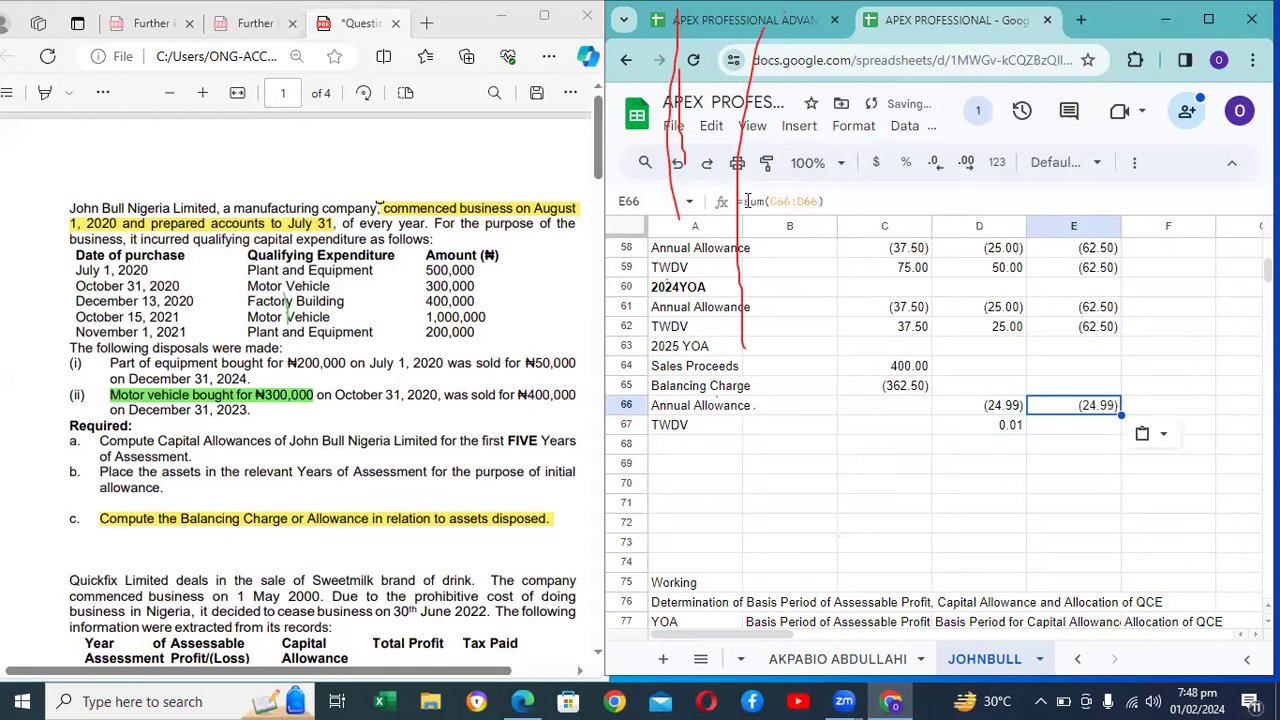
Step: Enter the heading 2026 YOA in A68, below the 2025 TWDV row
key("Down")
key("Left")
key("Left")
key("Left")
key("Left")
key("Down")
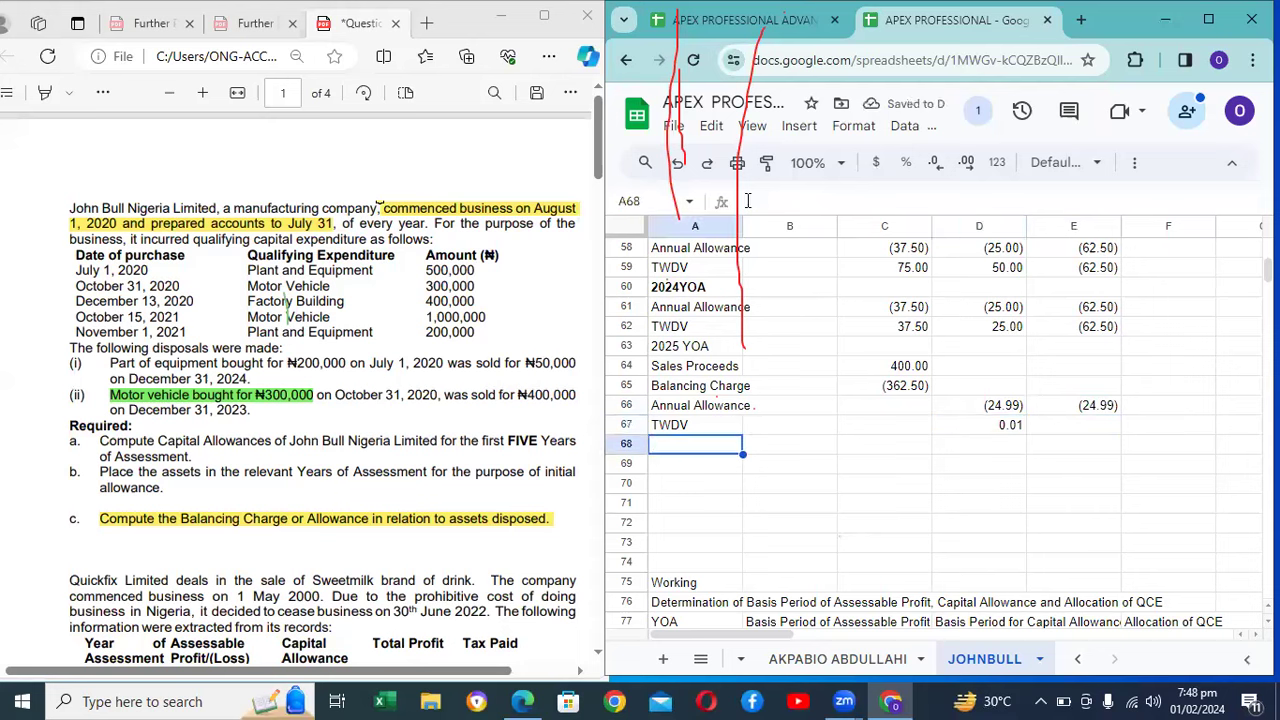
type("2026 T")
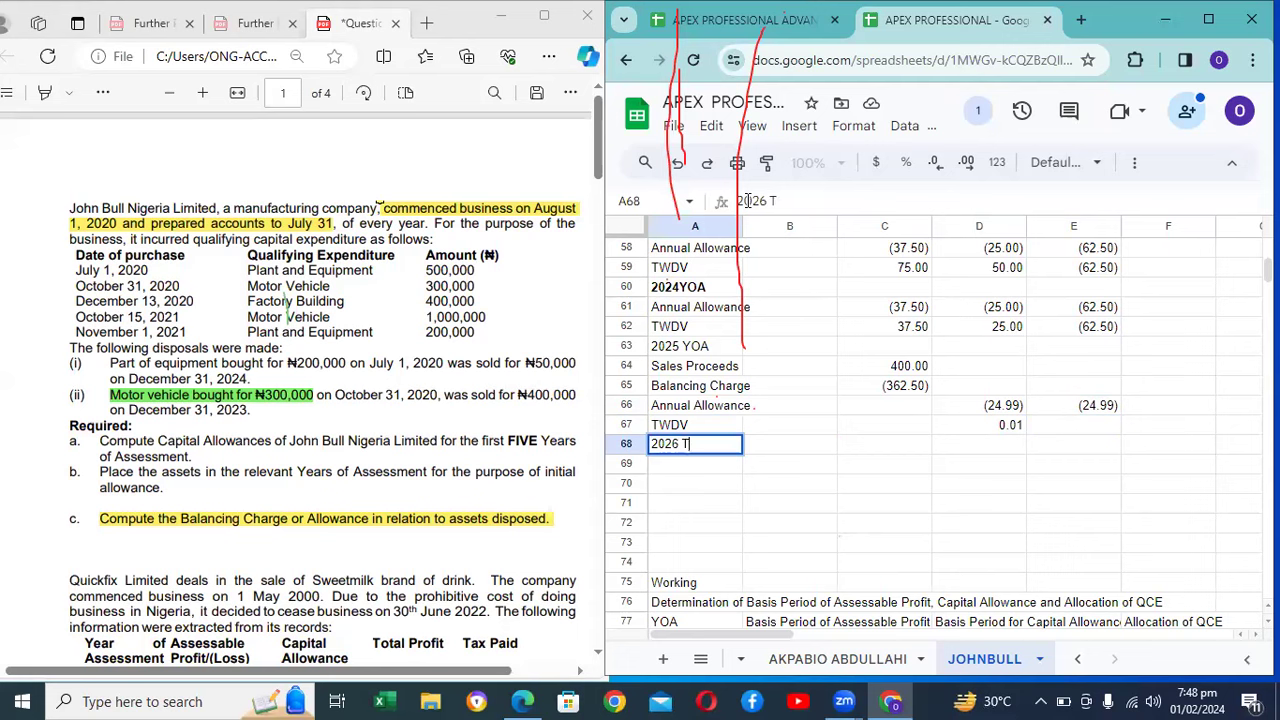
type("YA")
key("BackSpace")
type("OA")
key("Return")
Step: Check the basis period working table for the disposal allocated to the 2026 year of assessment
key("Down")
key("Down")
key("Down")
key("Down")
key("Down")
key("Down")
key("Down")
key("Down")
key("Down")
key("Down")
key("Down")
key("Down")
key("Down")
key("Down")
key("Down")
key("Down")
key("Down")
key("Down")
key("Down")
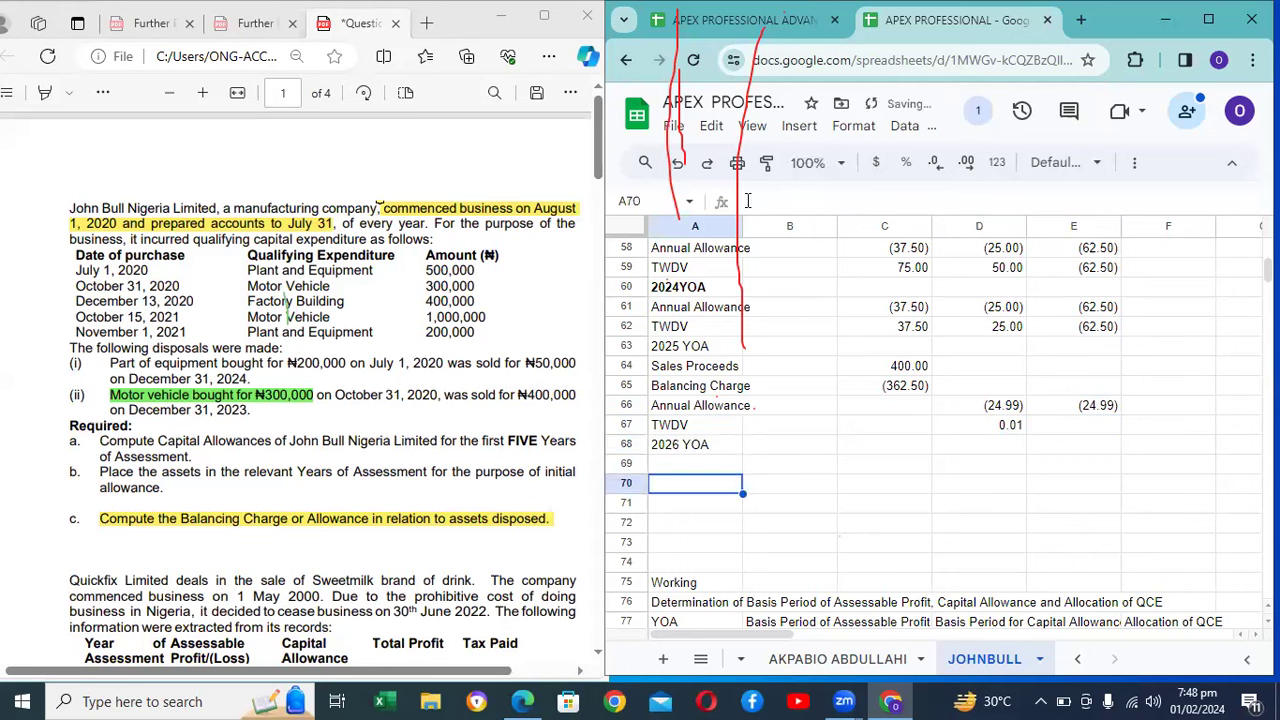
key("Up")
key("Up")
key("Up")
key("Up")
key("Up")
key("Up")
key("Up")
key("Up")
key("Up")
key("Up")
key("Up")
key("Up")
key("Up")
key("Up")
key("Up")
key("Up")
key("Up")
key("Up")
key("Up")
key("Up")
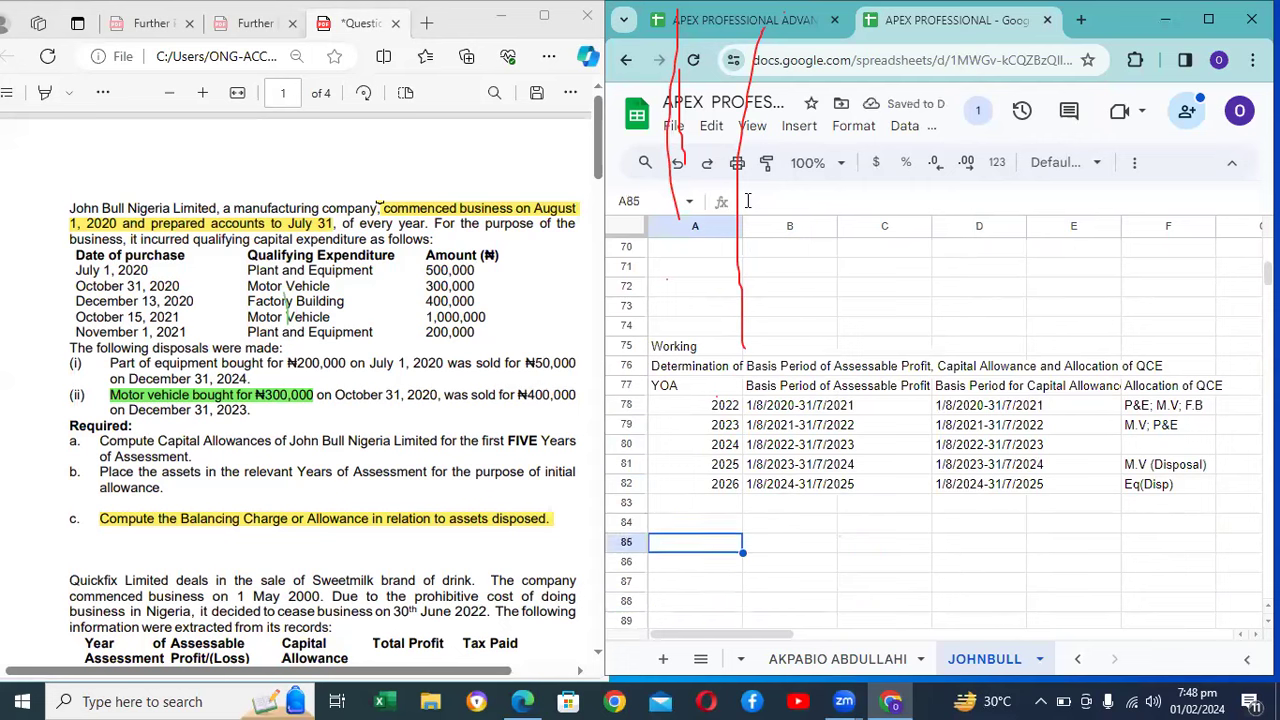
Step: Add a Sales Proceeds row under 2026 YOA in A69 and enter 50 for the second asset in D69
key("Down")
key("Down")
key("Down")
key("Down")
key("Down")
key("Down")
key("Down")
key("Down")
key("Down")
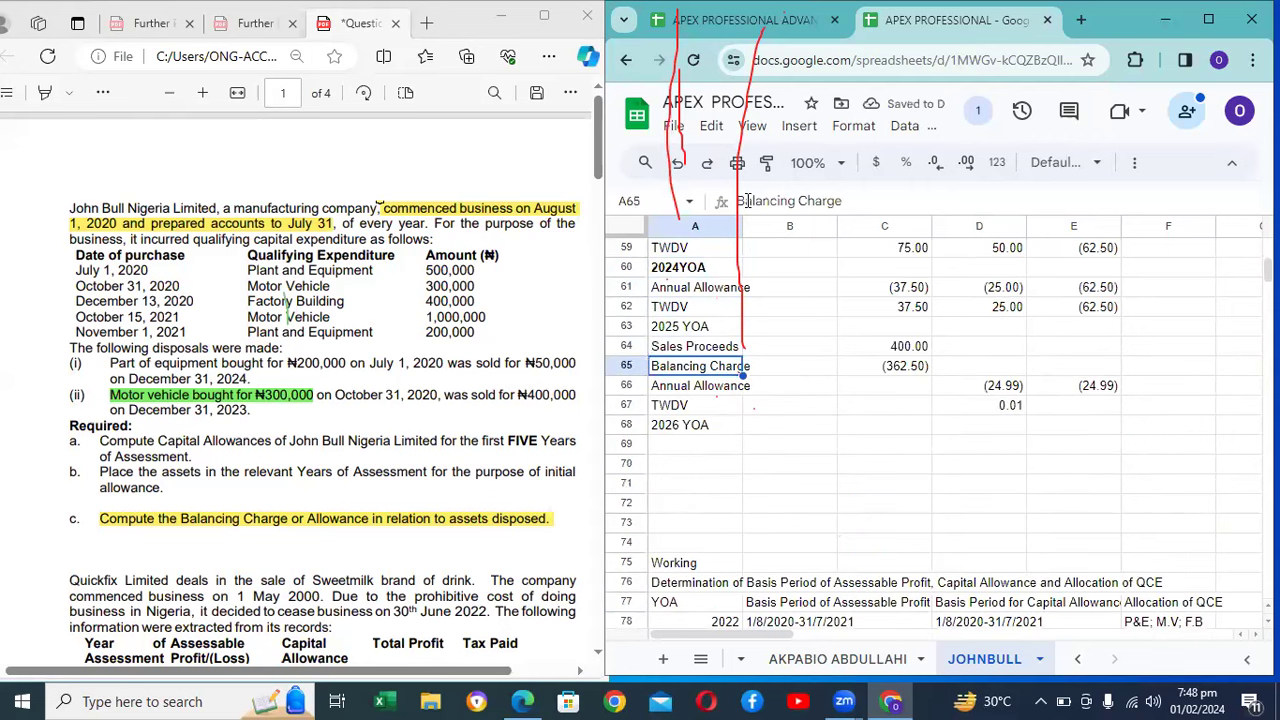
key("Down")
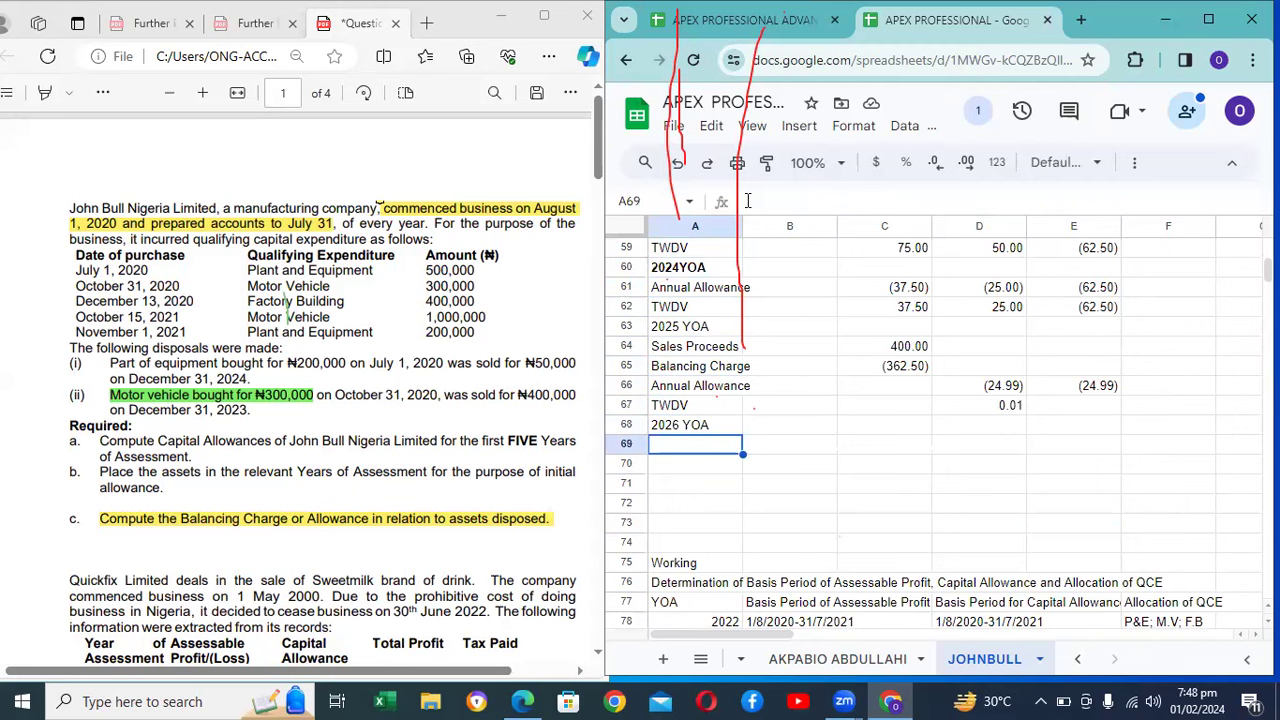
type("Sales Proceeds")
key("Tab")
key("Tab")
key("Tab")
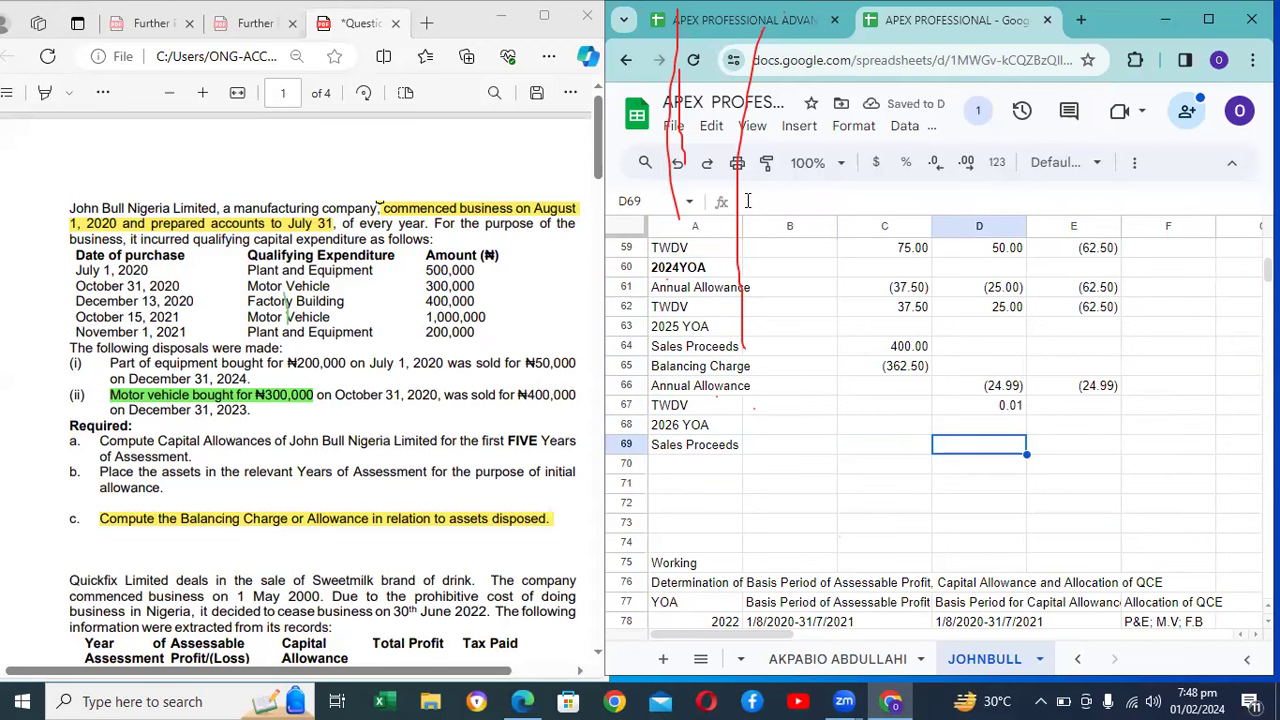
type("50")
key("Return")
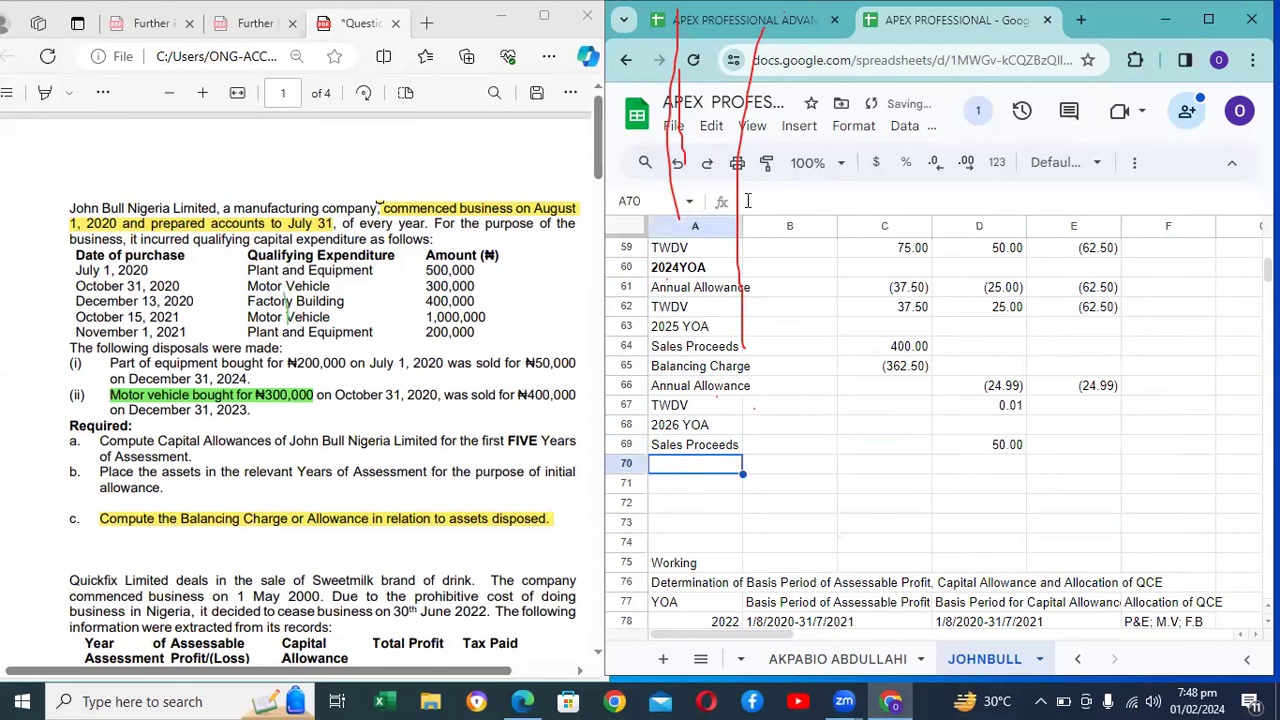
Step: Add a Balancing Charge row in A70 and calculate the second asset's charge in D70 with =D69-D67
type("Balancing Charge")
key("Tab")
key("Tab")
key("Tab")
key("Tab")
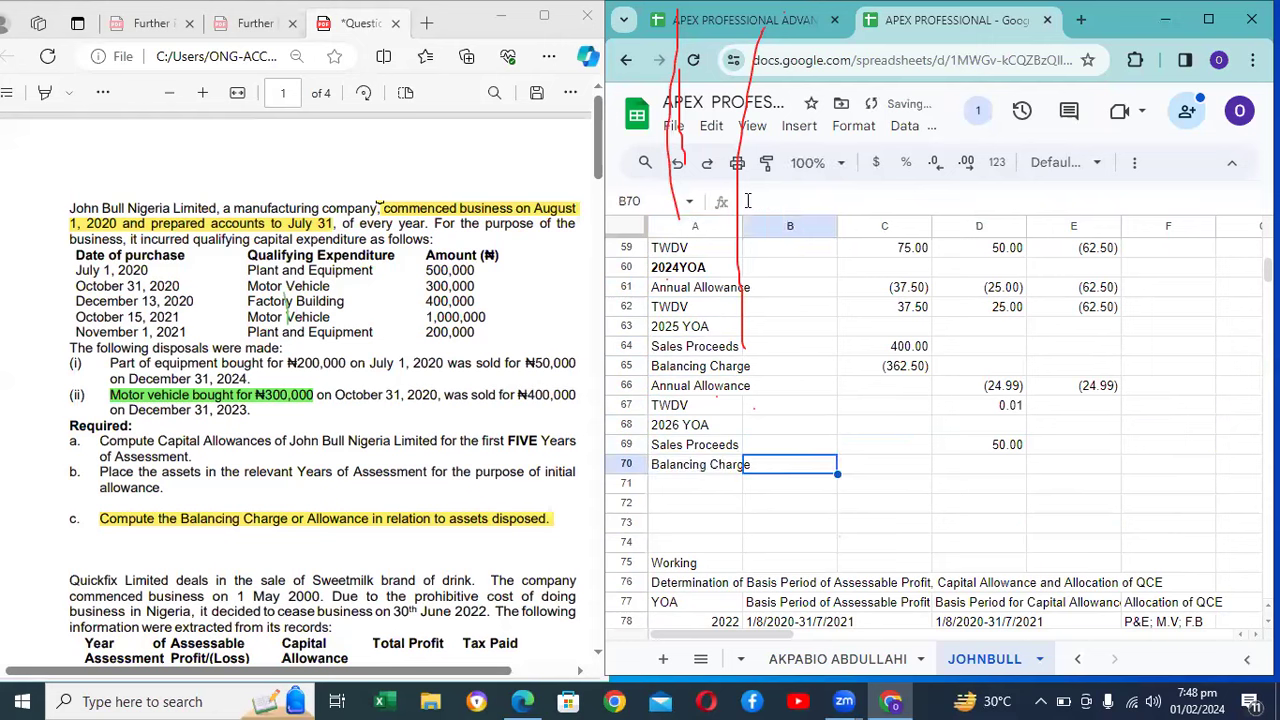
key("Left")
type("=D69")
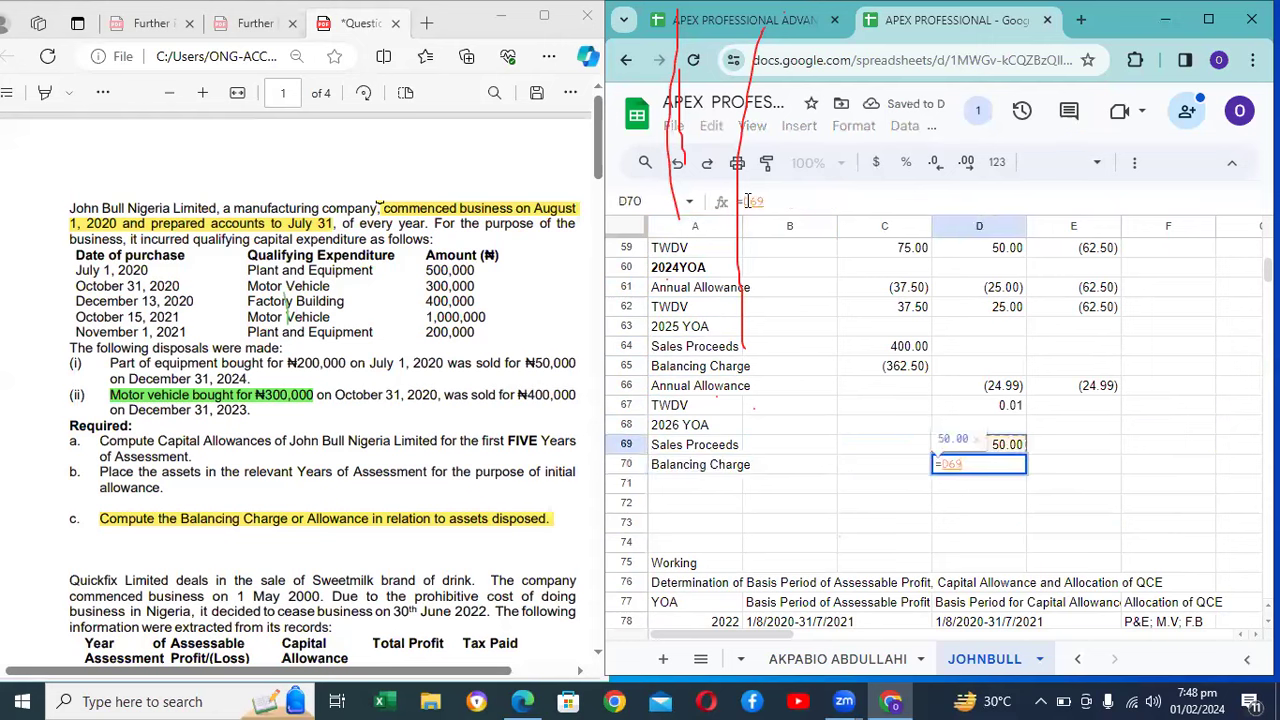
type("-")
key("Up")
key("Up")
key("Up")
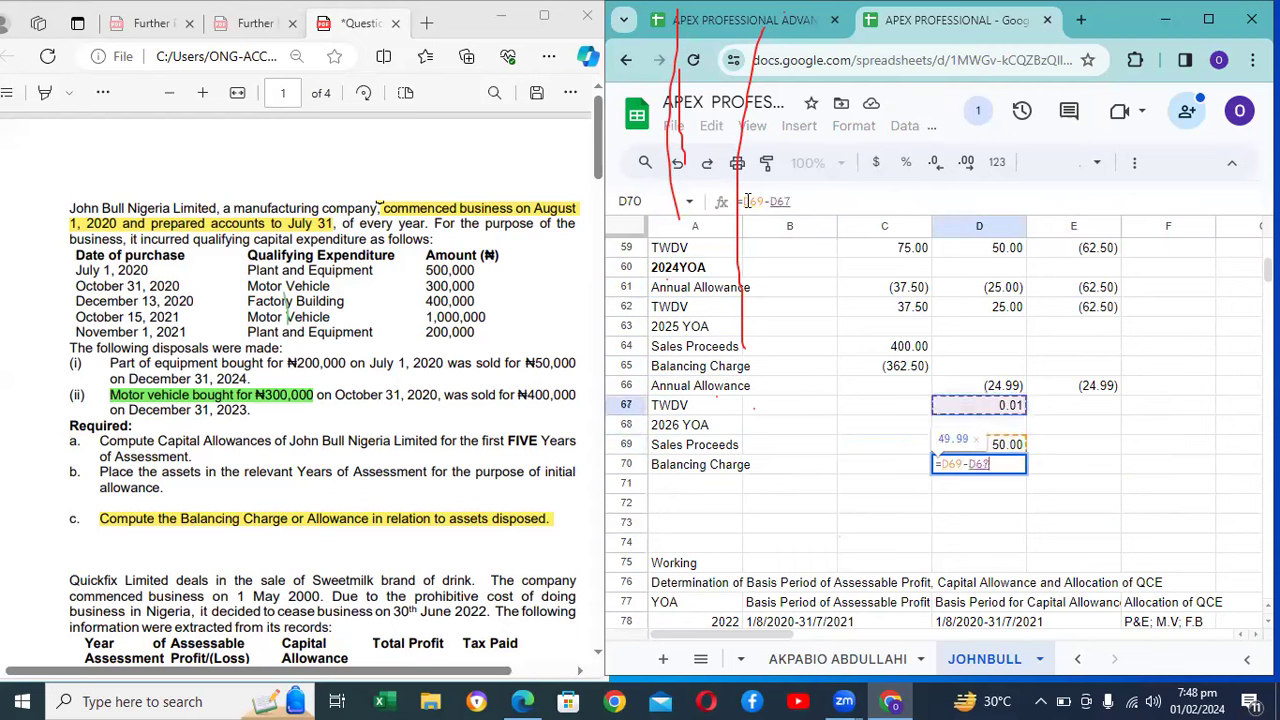
key("Return")
key("Up")
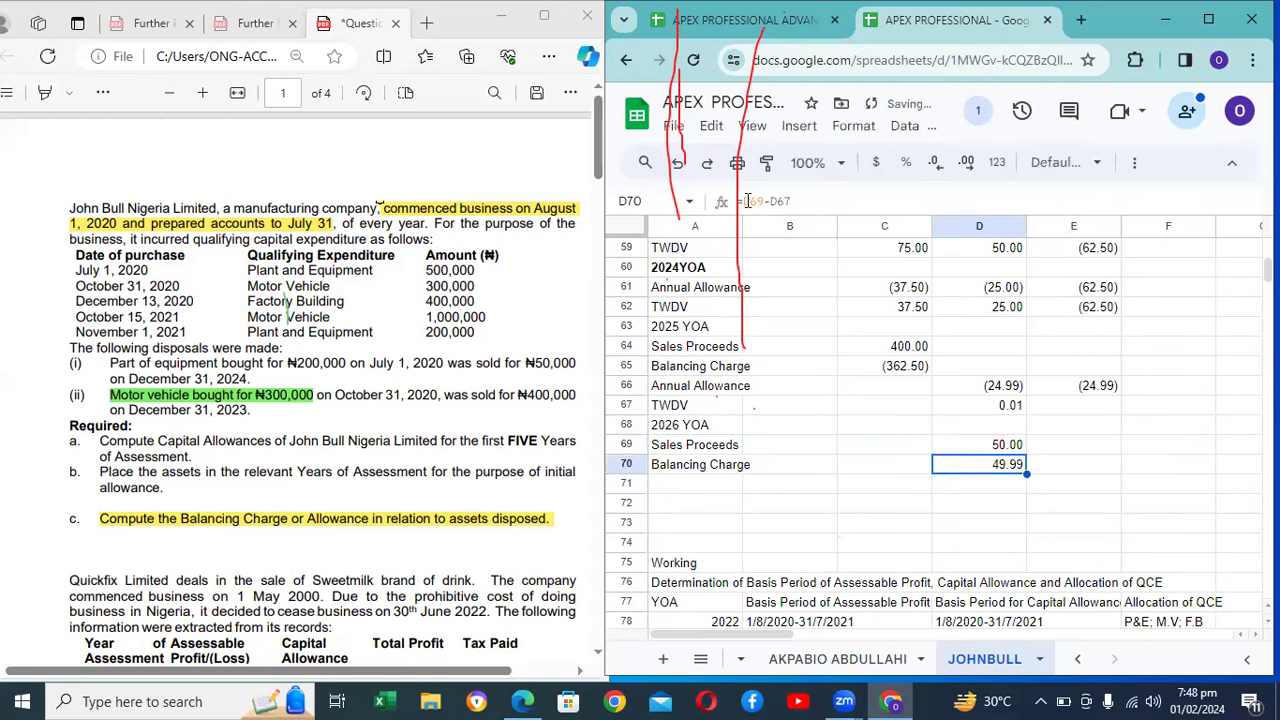
Step: Add a Disposal row label in A24, beneath the 2025 YOA heading of the main capital allowances computation
left_click(1091, 464)
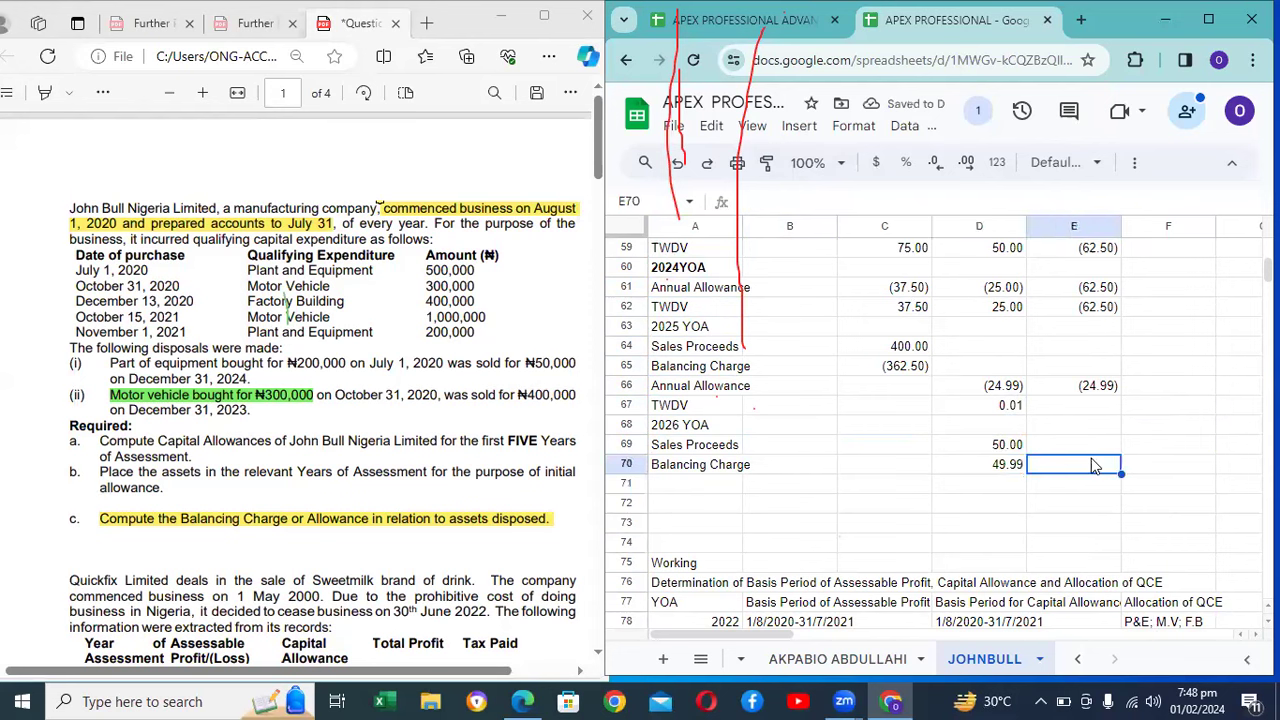
key("Return")
key("Left")
key("Left")
key("Left")
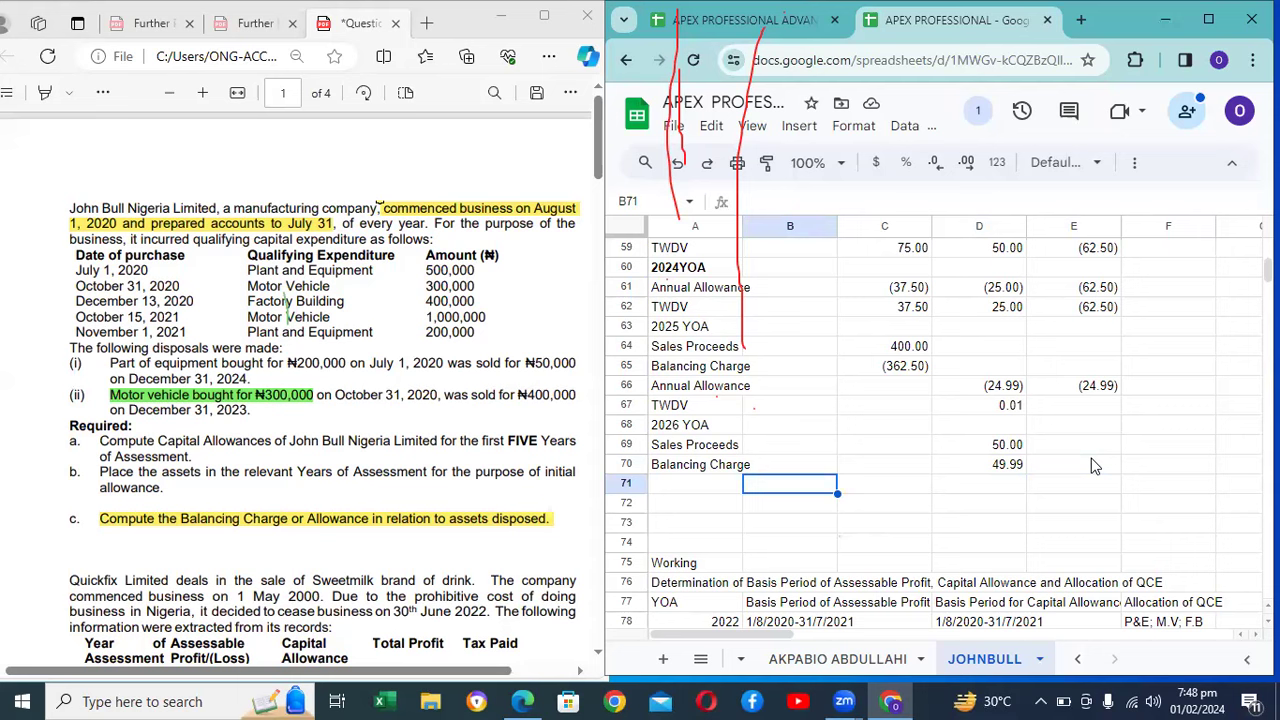
key("Up")
key("Up")
key("Up")
key("Up")
key("Up")
key("Up")
key("Up")
key("Up")
key("Up")
key("Up")
key("Up")
key("Up")
key("Up")
key("Up")
key("Up")
key("Up")
key("Up")
key("Up")
key("Up")
key("Up")
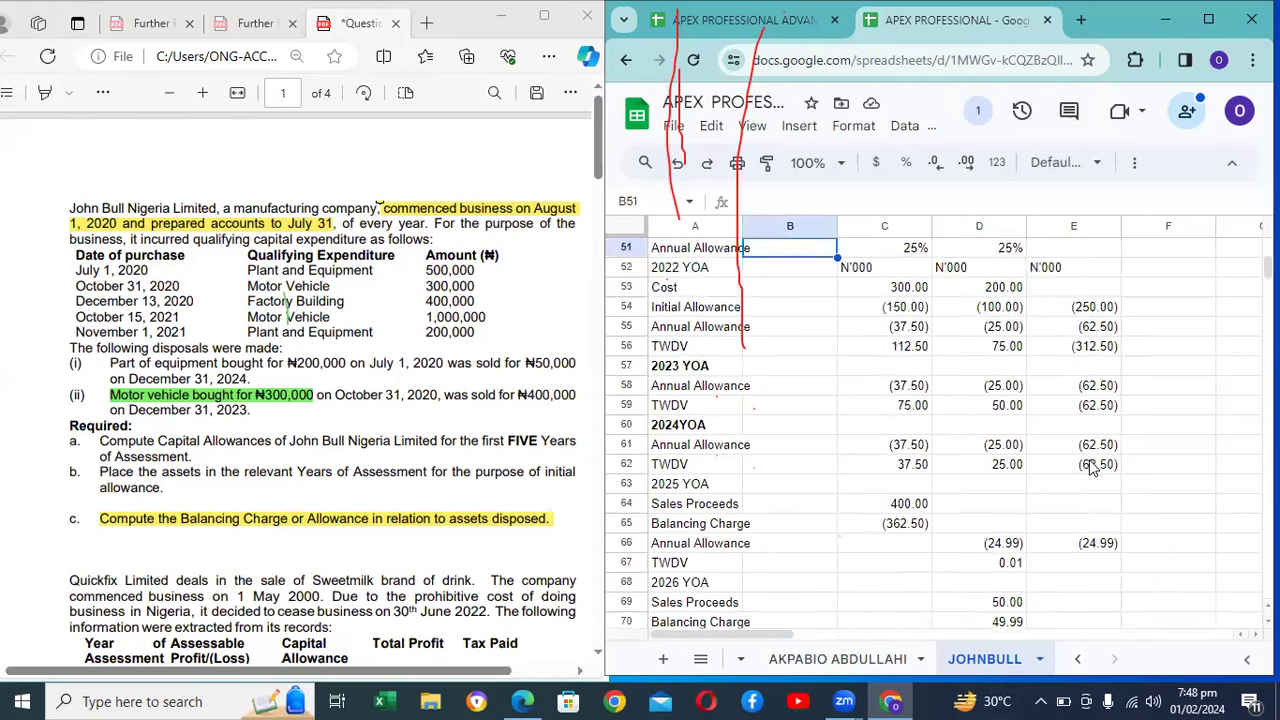
key("Up")
key("Up")
key("Up")
key("Up")
key("Up")
key("Up")
key("Up")
key("Up")
key("Up")
key("Up")
key("Up")
key("Up")
key("Up")
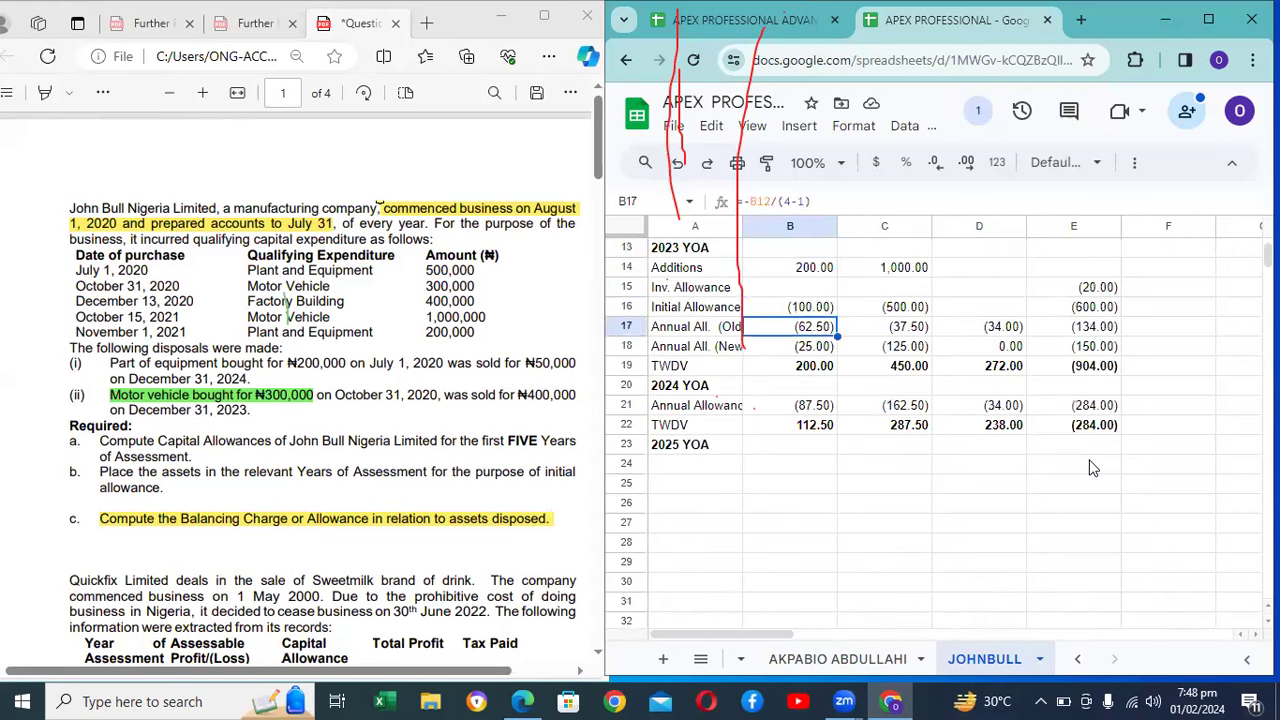
key("Down")
key("Down")
key("Down")
key("Left")
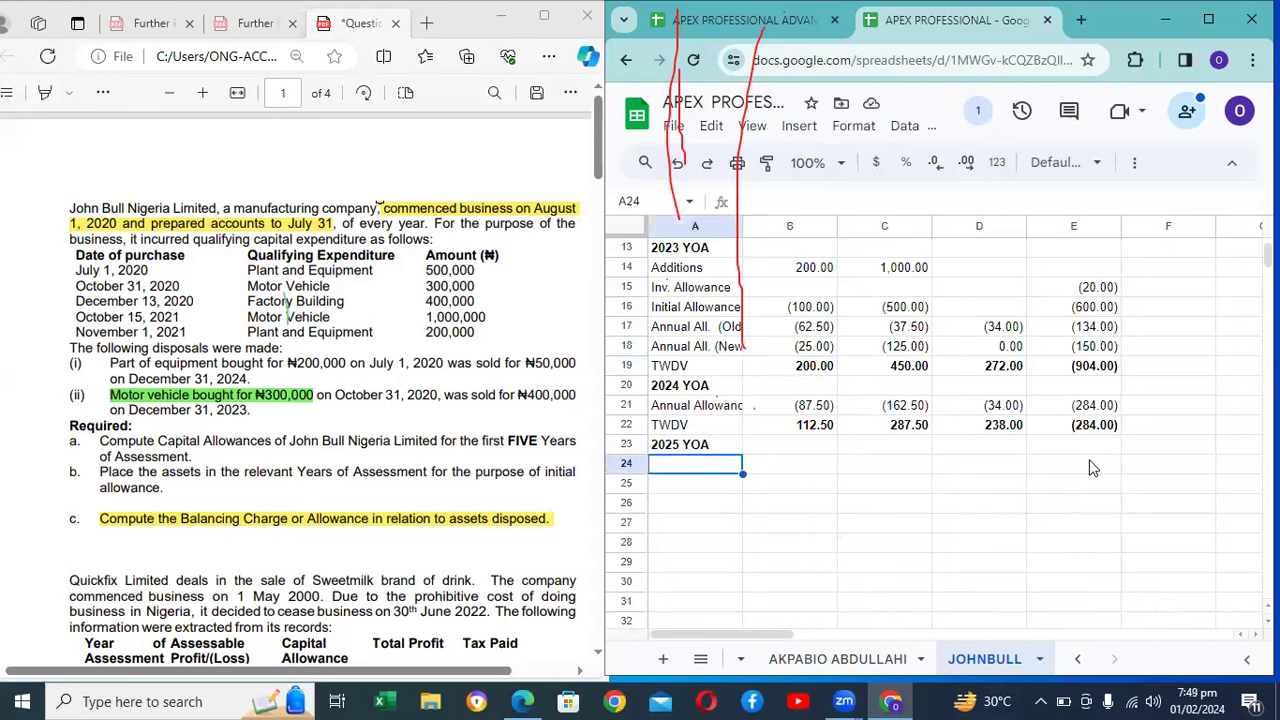
type("D")
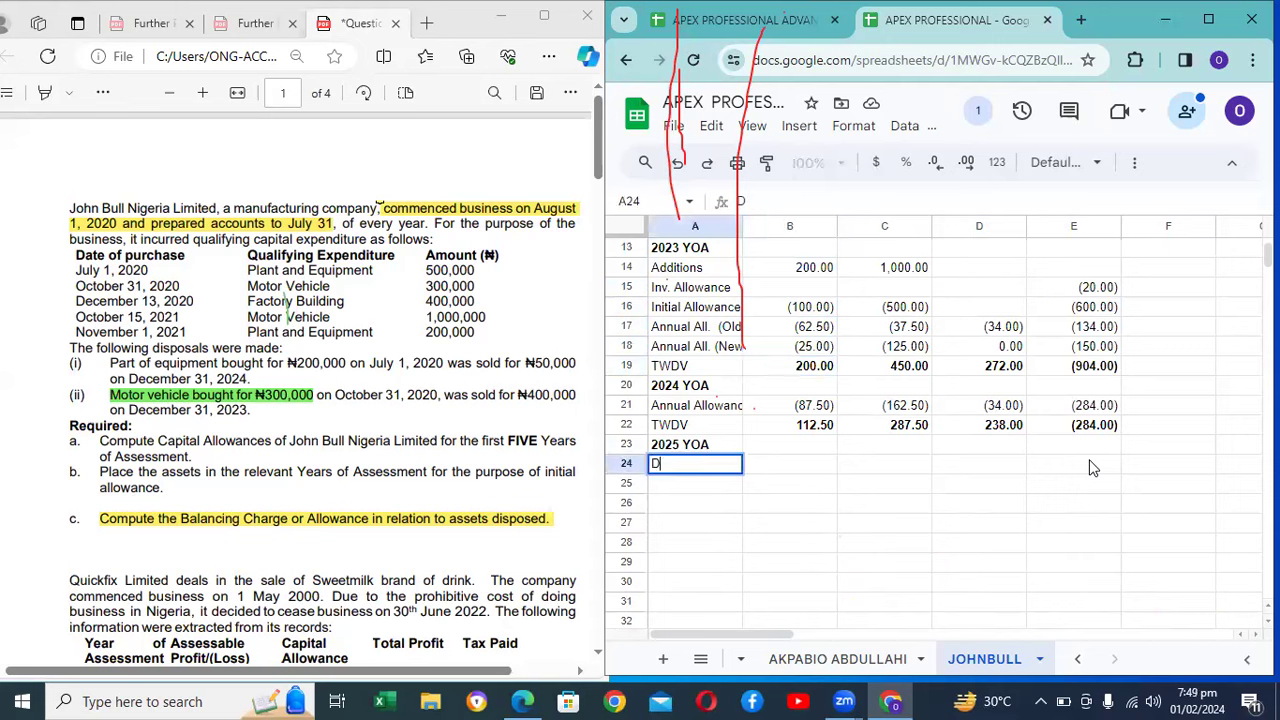
type("isposal")
key("Return")
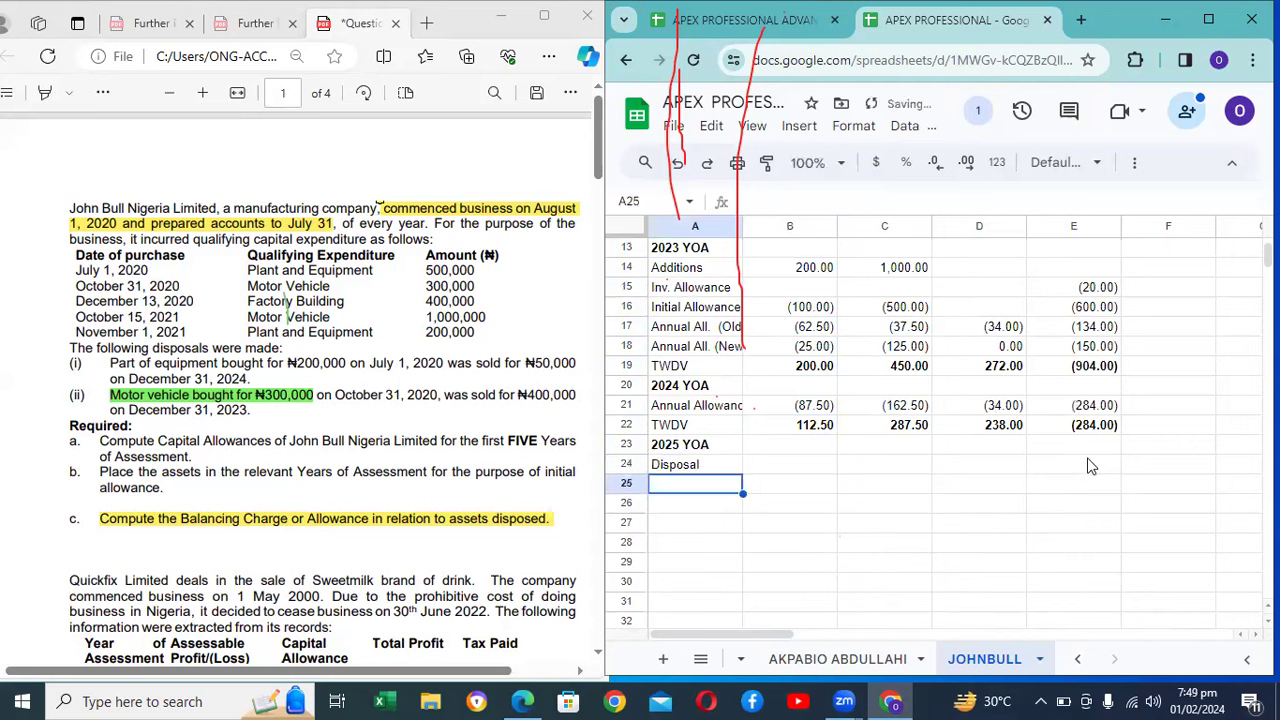
Step: Examine the 2025 YOA rows in the balancing adjustments computation for the figures relating to the asset disposed of
key("Down")
key("Down")
key("Down")
key("Down")
key("Down")
key("Down")
key("Down")
key("Down")
key("Down")
key("Down")
key("Down")
key("Down")
key("Down")
key("Down")
key("Down")
key("Down")
key("Down")
key("Down")
key("Down")
key("Down")
key("Down")
key("Down")
key("Down")
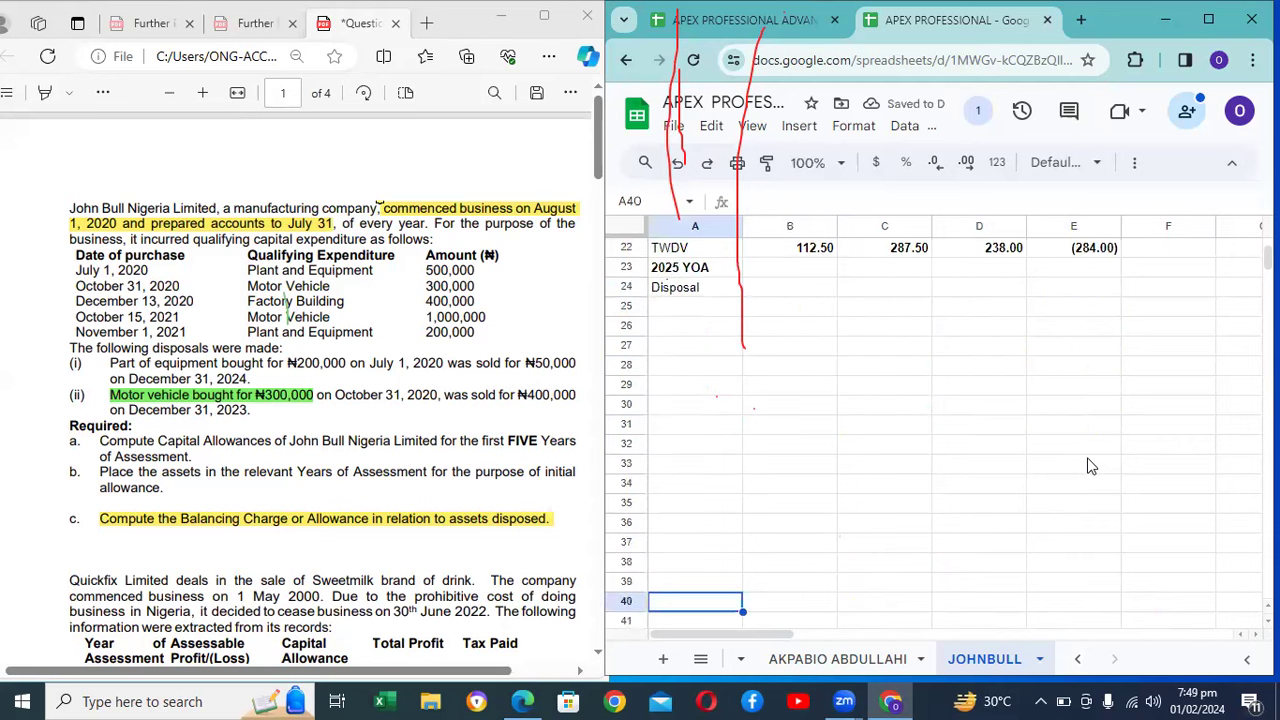
key("Down")
key("Down")
key("Down")
key("Down")
key("Down")
key("Down")
key("Down")
key("Down")
key("Down")
key("Down")
key("Down")
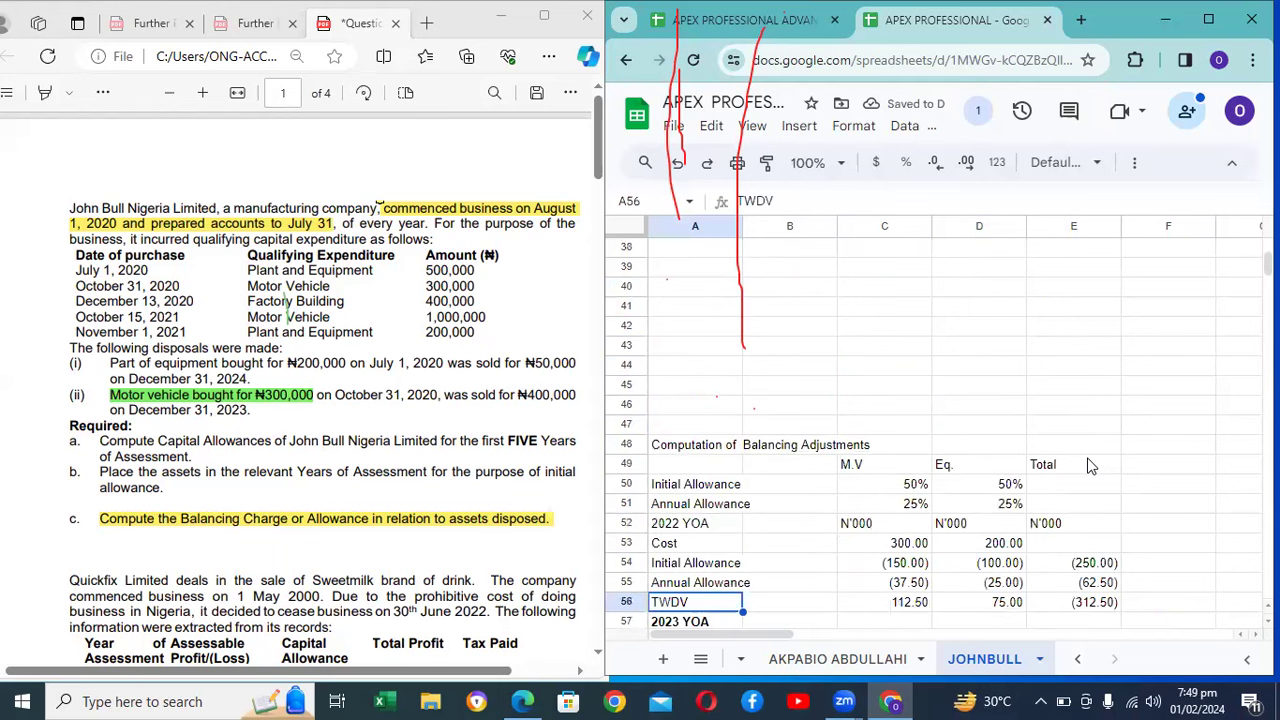
key("Down")
key("Down")
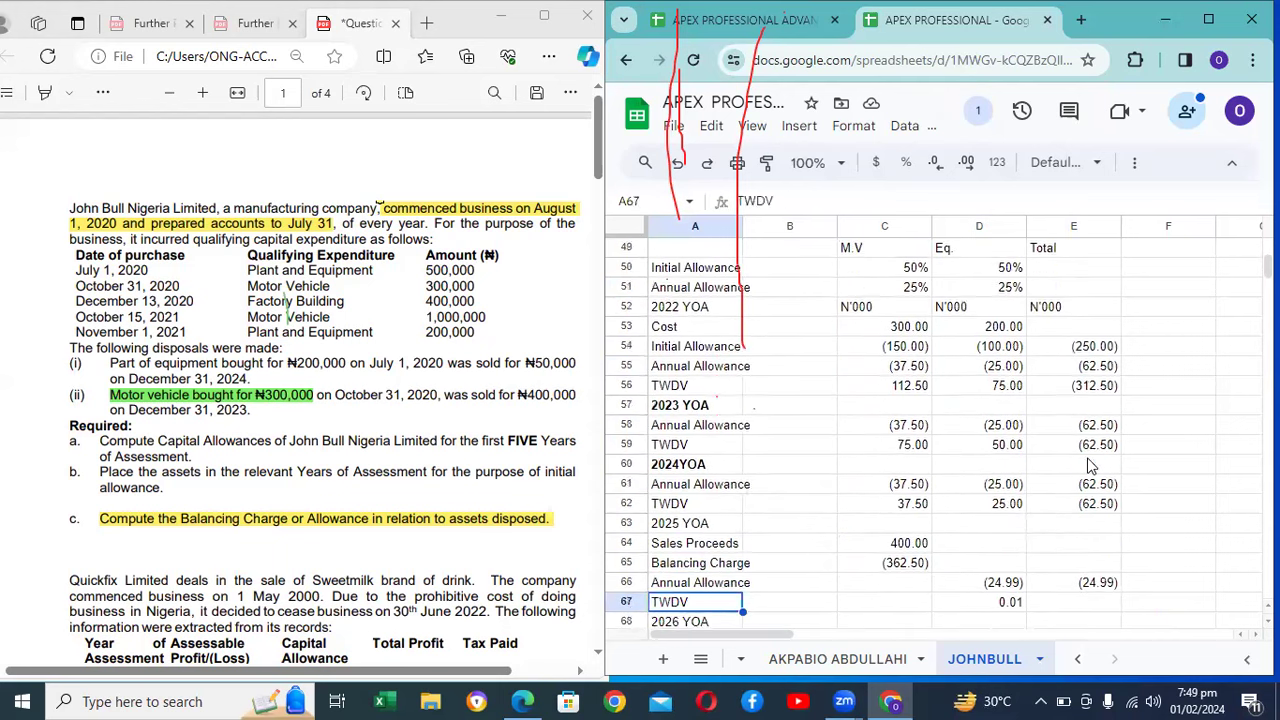
Step: Bring the motor vehicle's 2024 YOA TWDV from the balancing adjustments into the 2025 YOA Disposal row, entering =C62 in B24
key("Up")
key("Up")
key("Up")
key("Up")
key("Up")
key("Up")
key("Up")
key("Up")
key("Up")
key("Up")
key("Up")
key("Up")
key("Up")
key("Up")
key("Up")
key("Up")
key("Up")
key("Up")
key("Up")
key("Up")
key("Up")
key("Up")
key("Up")
key("Up")
key("Up")
key("Up")
key("Up")
key("Up")
key("Up")
key("Up")
key("Up")
key("Up")
key("Up")
key("Up")
key("Up")
key("Up")
key("Up")
key("Up")
key("Up")
key("Up")
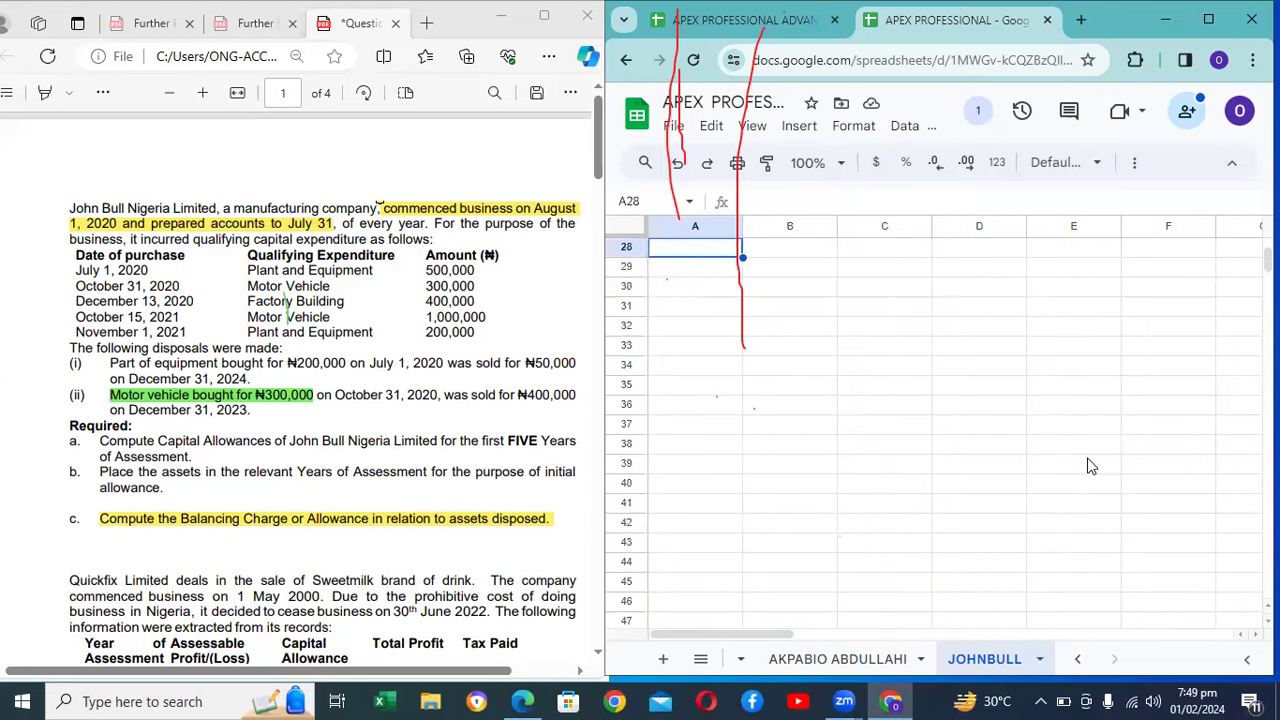
key("Down")
key("Down")
key("Down")
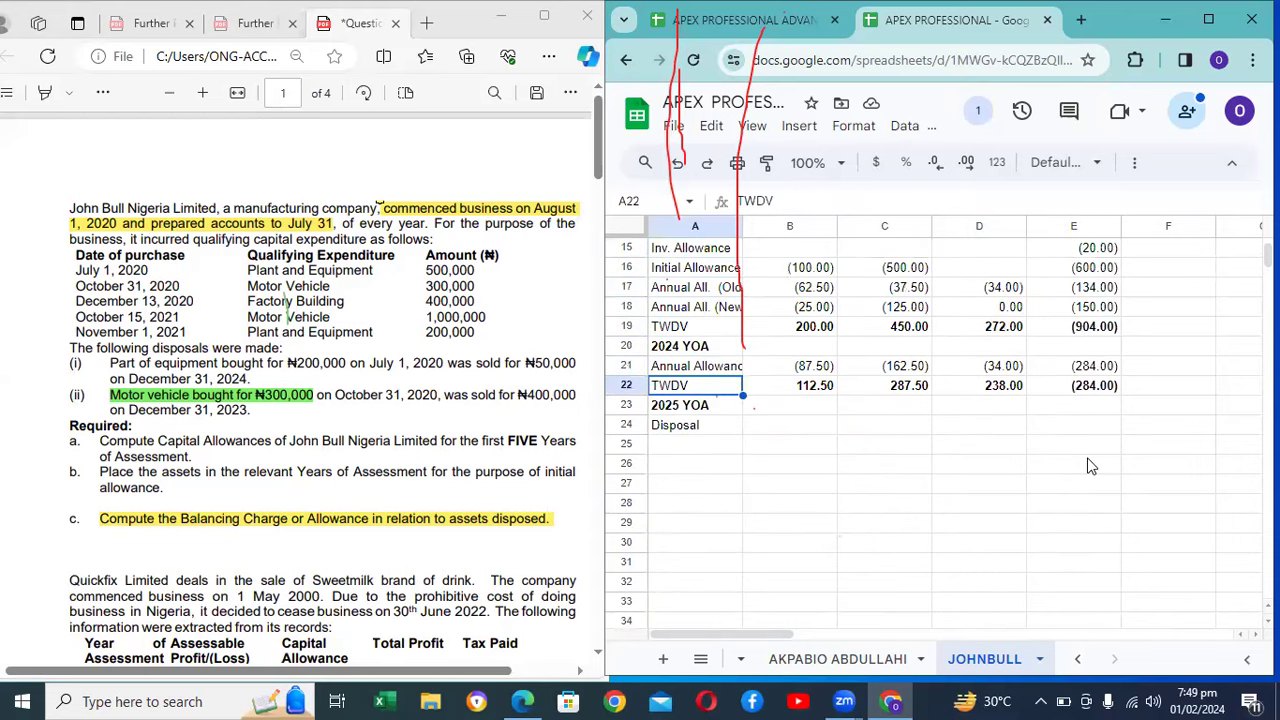
key("Right")
type("=")
key("Up")
key("Down")
key("Down")
key("Down")
key("Down")
key("Down")
key("Down")
key("Down")
key("Down")
key("Down")
key("Down")
key("Down")
key("Down")
key("Down")
key("Down")
key("Down")
key("Down")
key("Down")
key("Down")
key("Down")
key("Down")
key("Down")
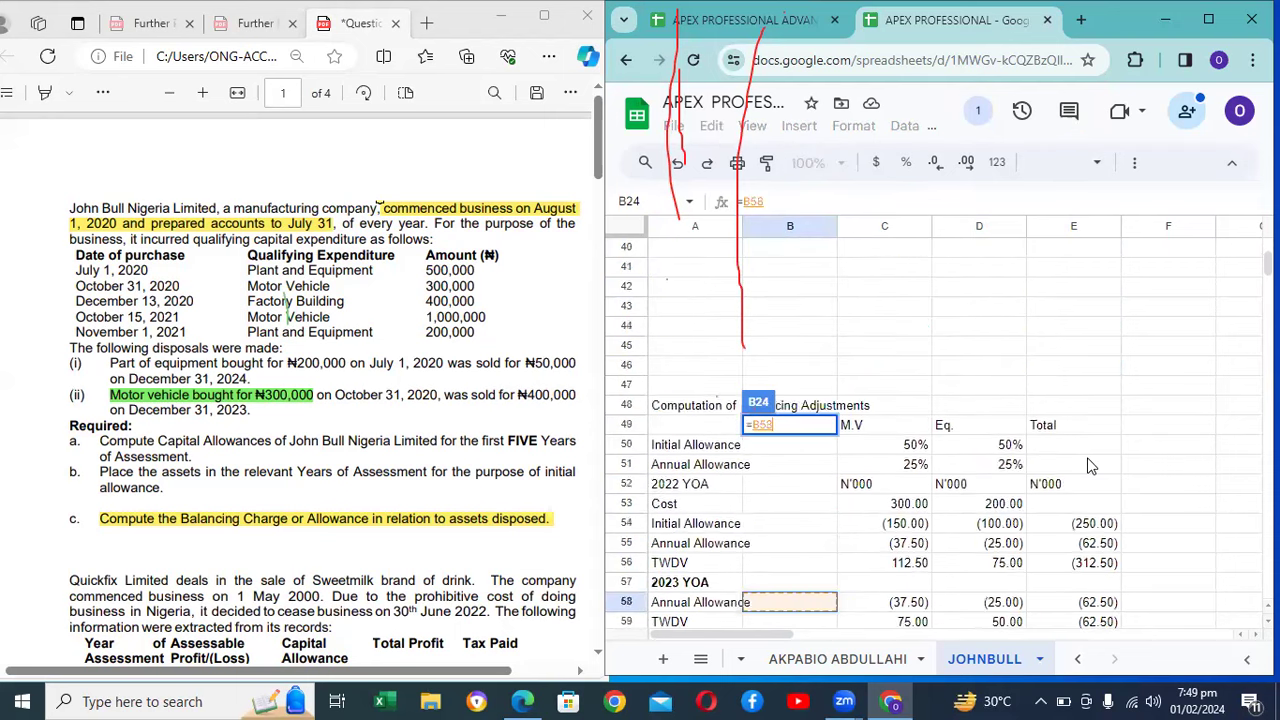
key("Down")
key("Down")
key("Down")
key("Down")
key("Down")
key("Down")
key("Down")
key("Down")
key("Down")
key("Down")
key("Down")
key("Down")
key("Up")
key("Up")
key("Up")
key("Up")
key("Up")
key("Up")
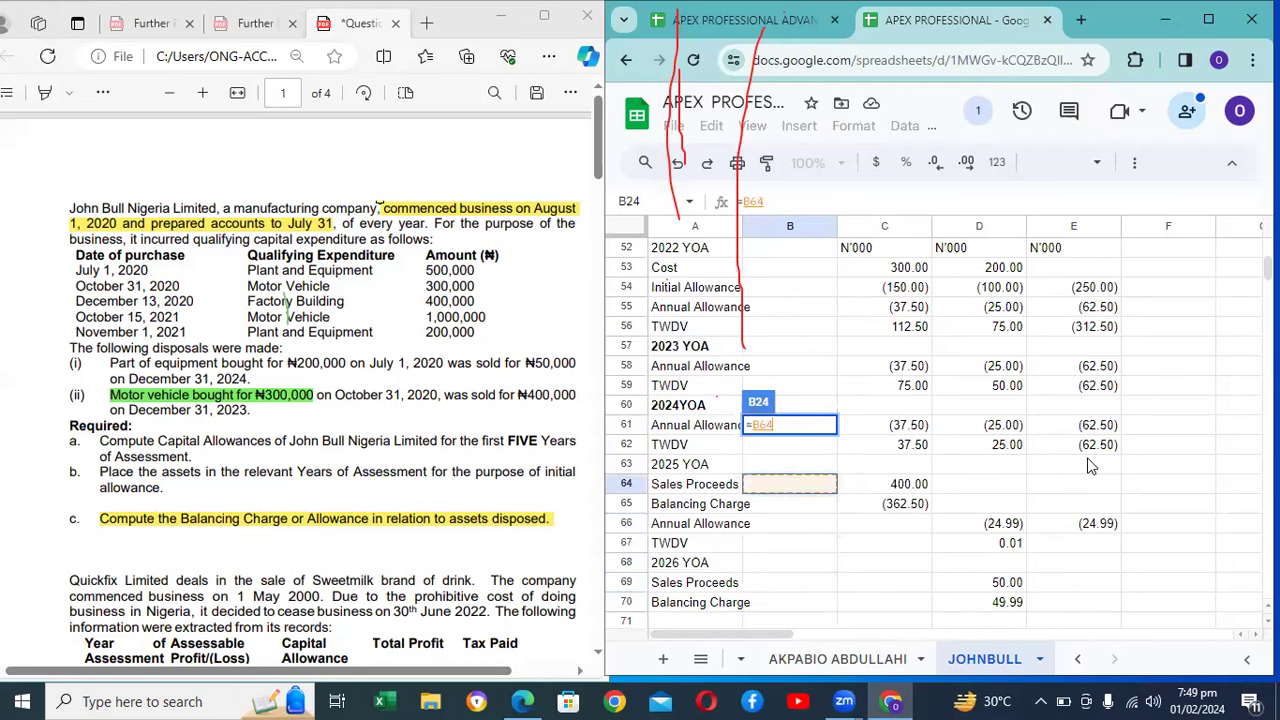
key("Up")
key("Up")
key("Right")
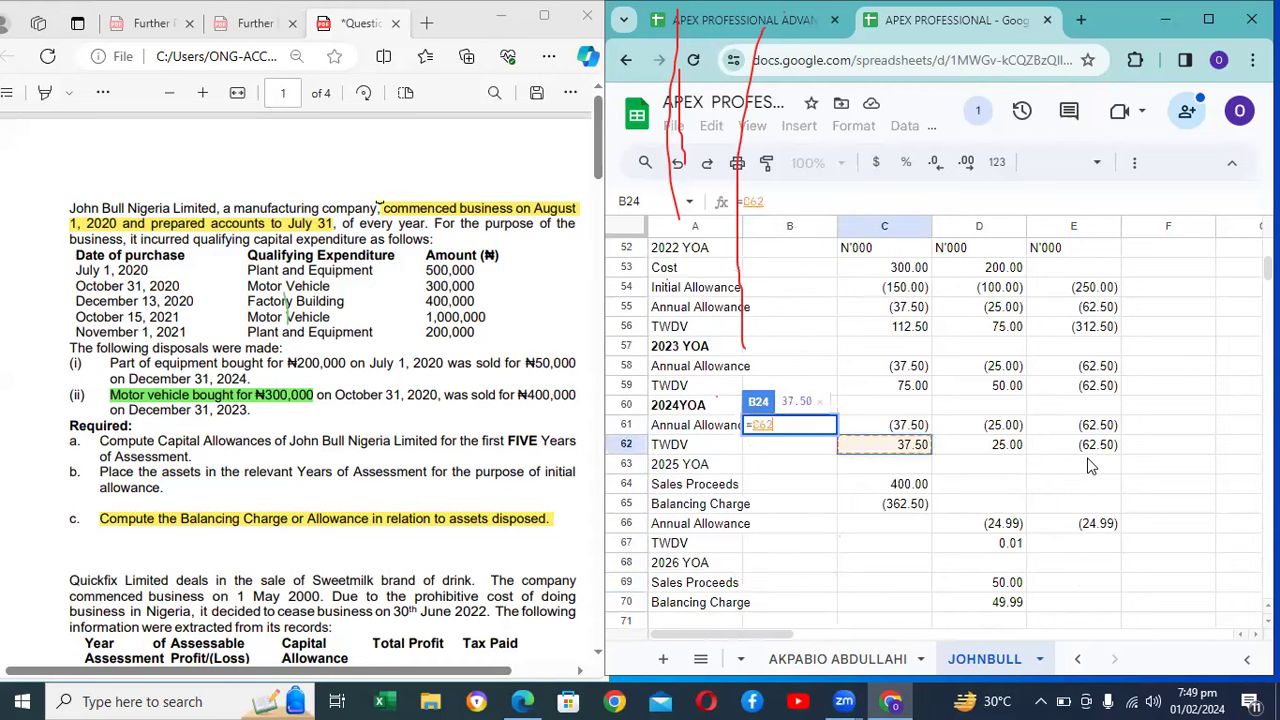
key("Return")
Step: Make the 2025 YOA disposal figure in B24 negative by changing its formula to =-C62
key("Up")
key("Up")
key("Up")
key("Up")
key("Up")
key("Up")
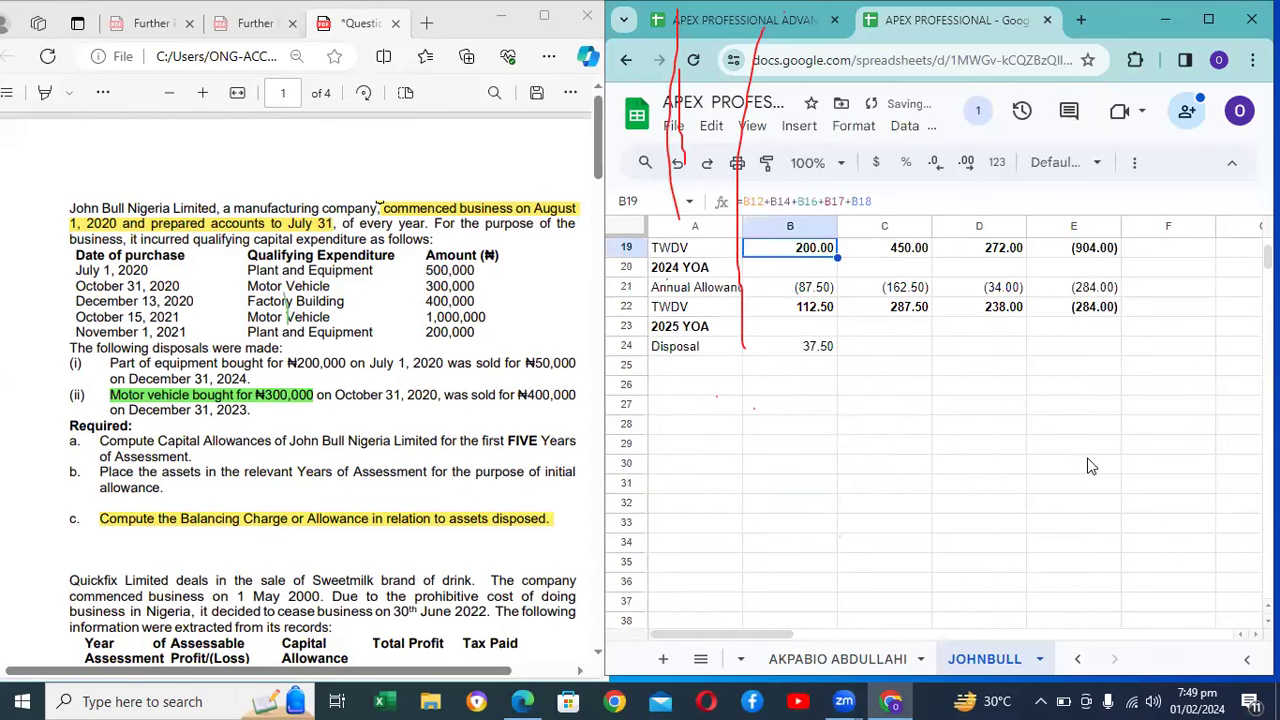
key("Down")
key("Down")
key("Down")
key("Down")
key("Down")
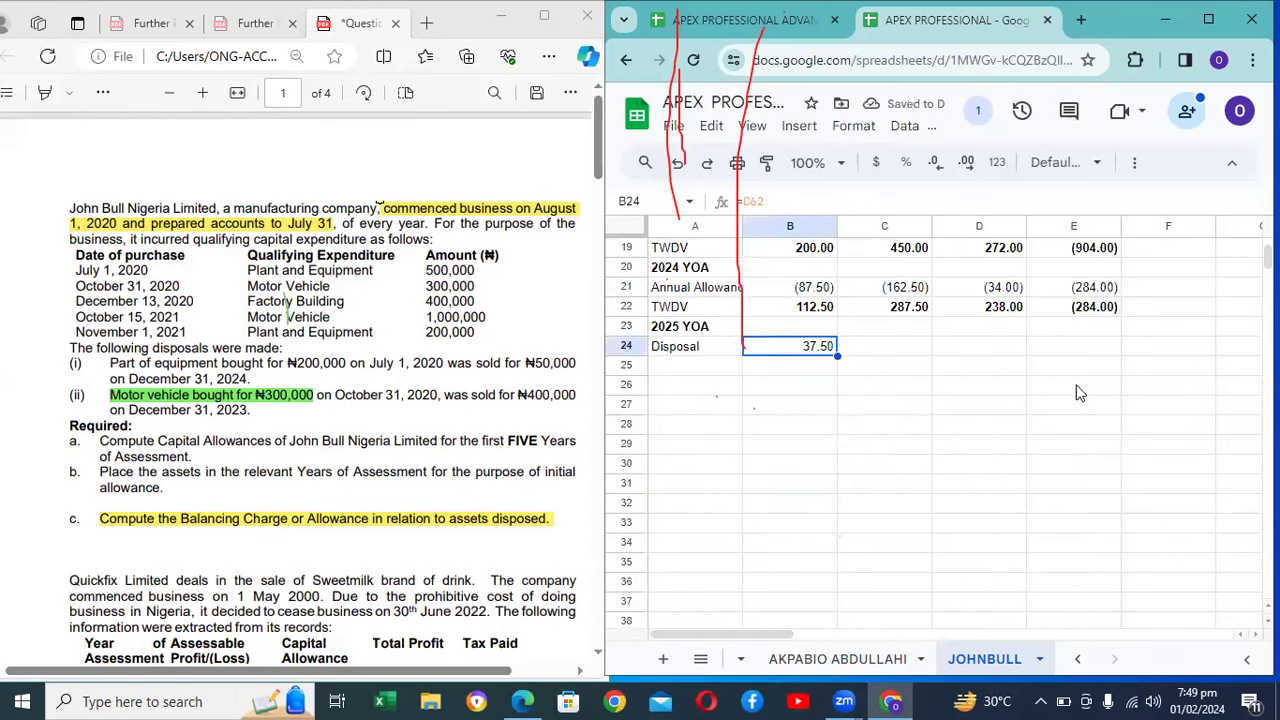
left_click(745, 201)
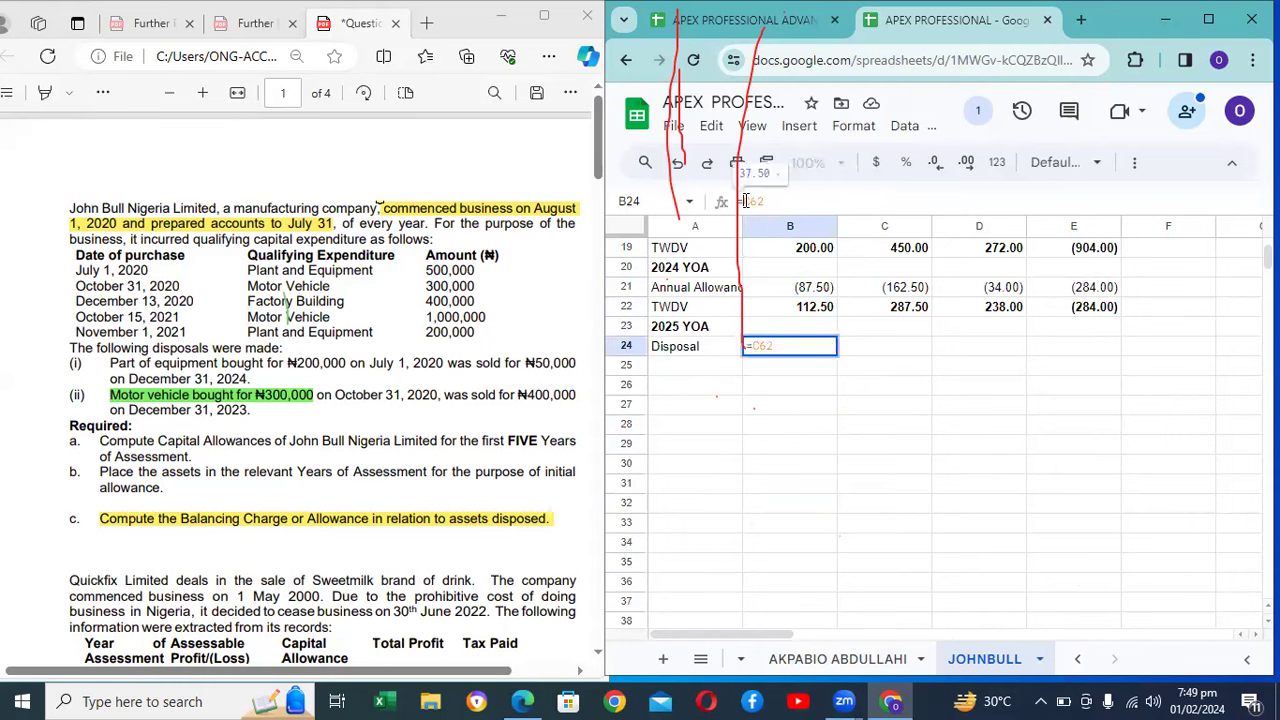
type("-")
key("Return")
Step: Review the main capital allowances computation from the rates and 2022 YOA down to the 2025 YOA Disposal row
key("Up")
key("Up")
key("Up")
key("Up")
key("Up")
key("Up")
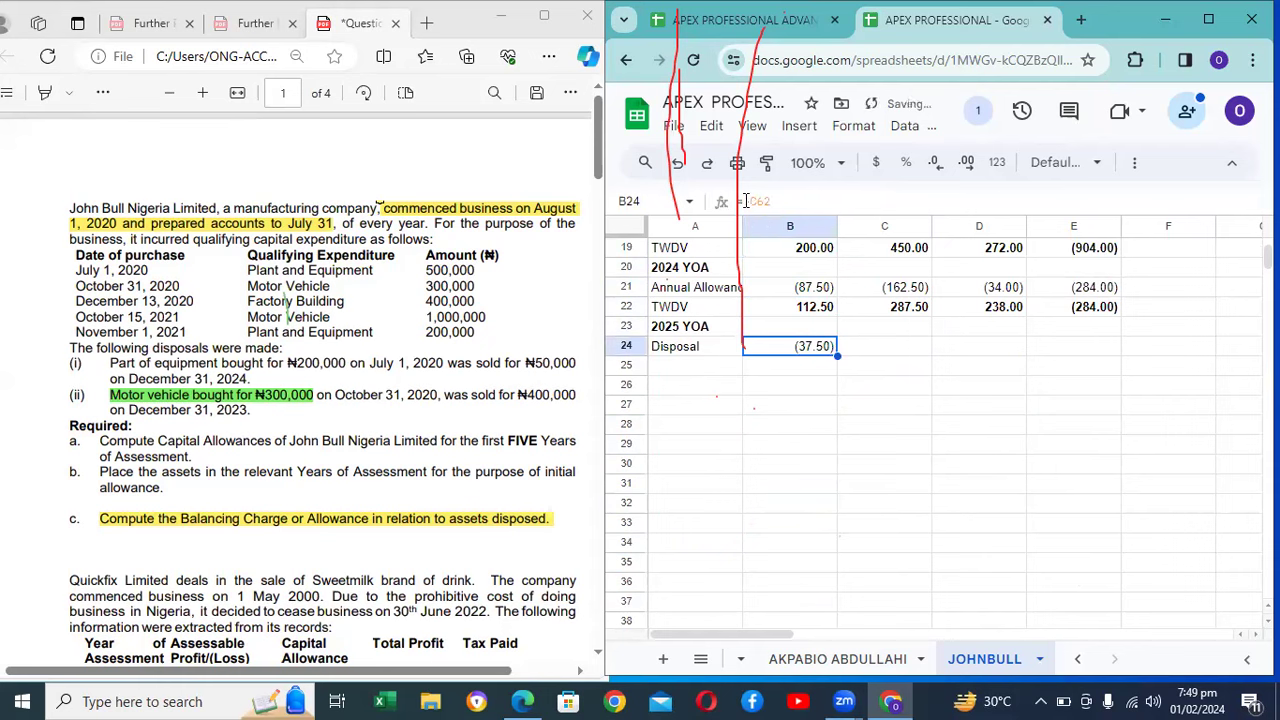
key("Up")
key("Up")
key("Up")
key("Up")
key("Up")
key("Up")
key("Up")
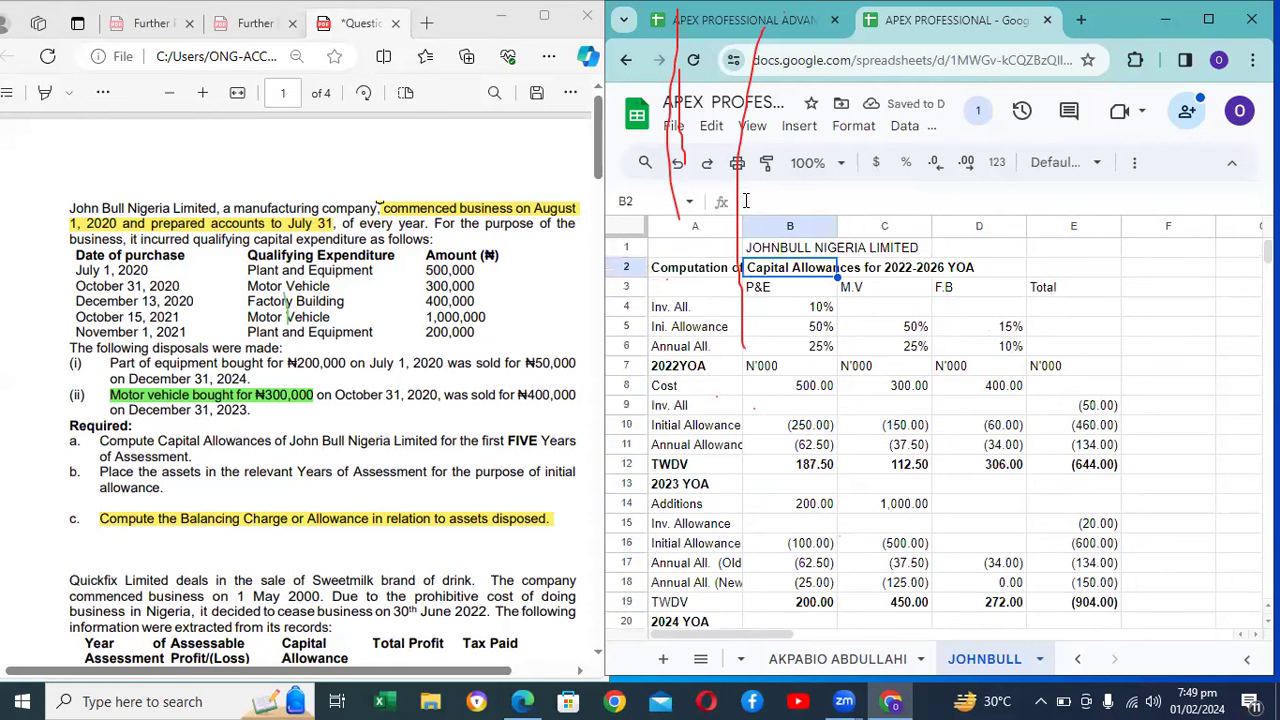
key("Down")
key("Down")
key("Down")
key("Down")
key("Down")
key("Down")
key("Down")
key("Down")
key("Down")
key("Down")
key("Down")
key("Down")
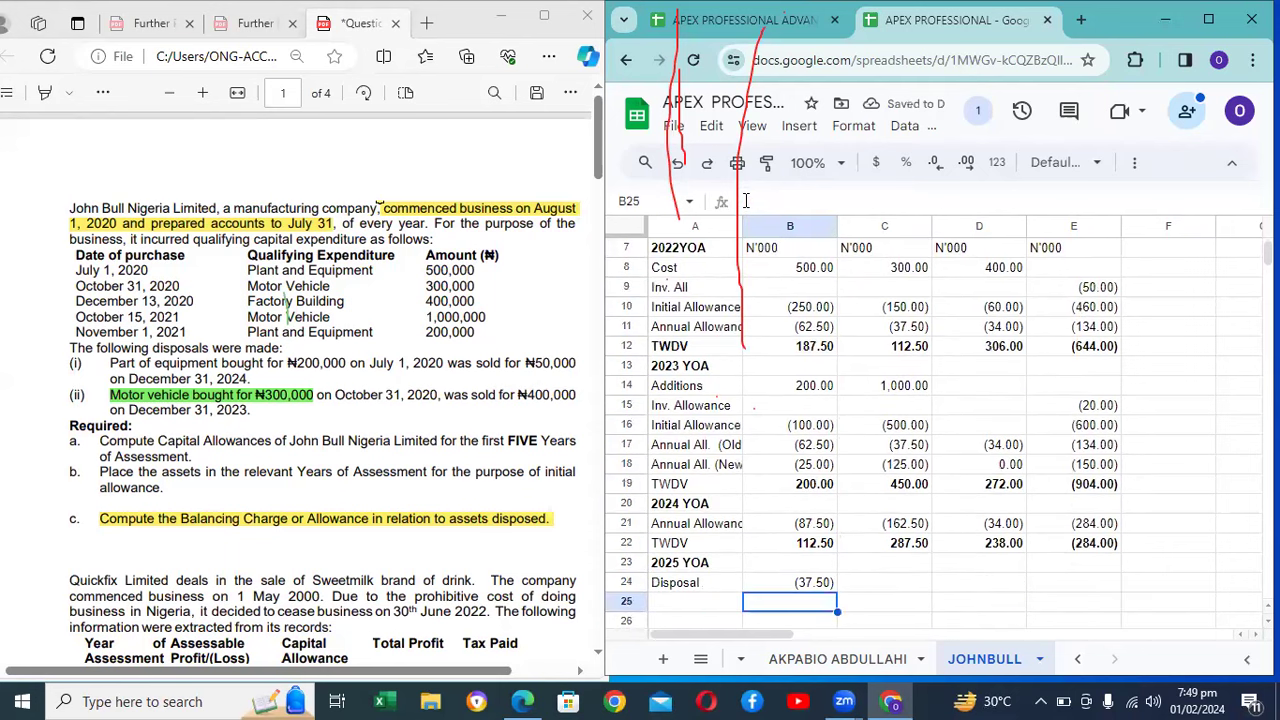
key("Delete")
Step: Check the balancing adjustments computation for each disposed asset's TWDV and disposal figures up to 2026 YOA
key("Down")
key("Down")
key("Down")
key("Down")
key("Down")
key("Down")
key("Down")
key("Down")
key("Down")
key("Down")
key("Down")
key("Down")
key("Down")
key("Down")
key("Down")
key("Down")
key("Down")
key("Down")
key("Down")
key("Down")
key("Down")
key("Down")
key("Down")
key("Down")
key("Down")
key("Down")
key("Down")
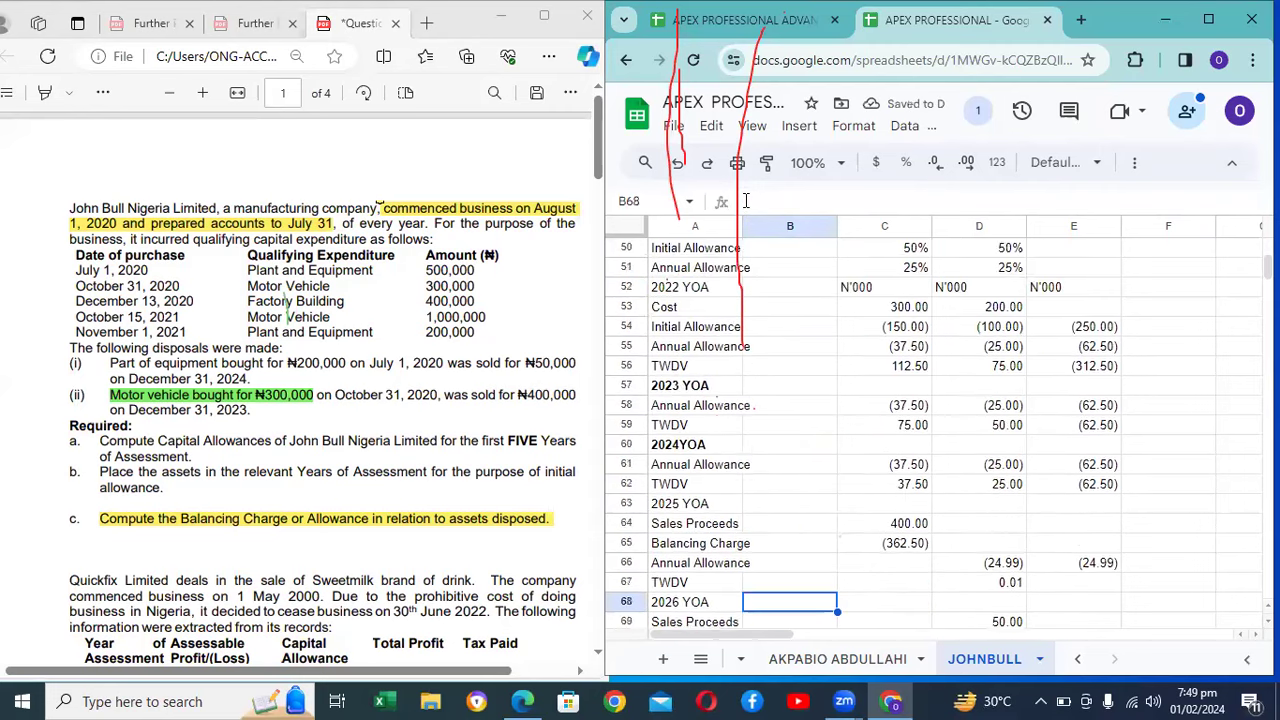
Step: Examine the 2025 and 2026 YOA rows of the balancing adjustments, including the equipment's 2025 YOA TWDV
key("Up")
key("Up")
key("Up")
key("Up")
key("Up")
key("Up")
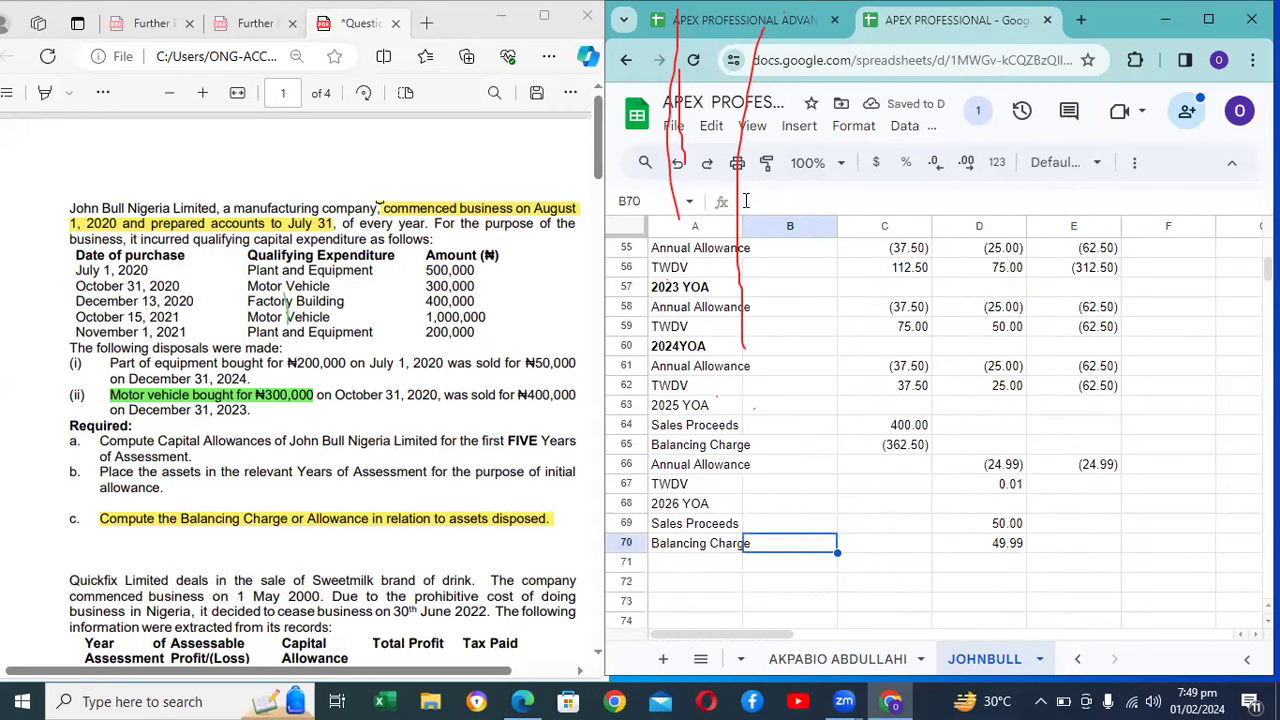
key("Right")
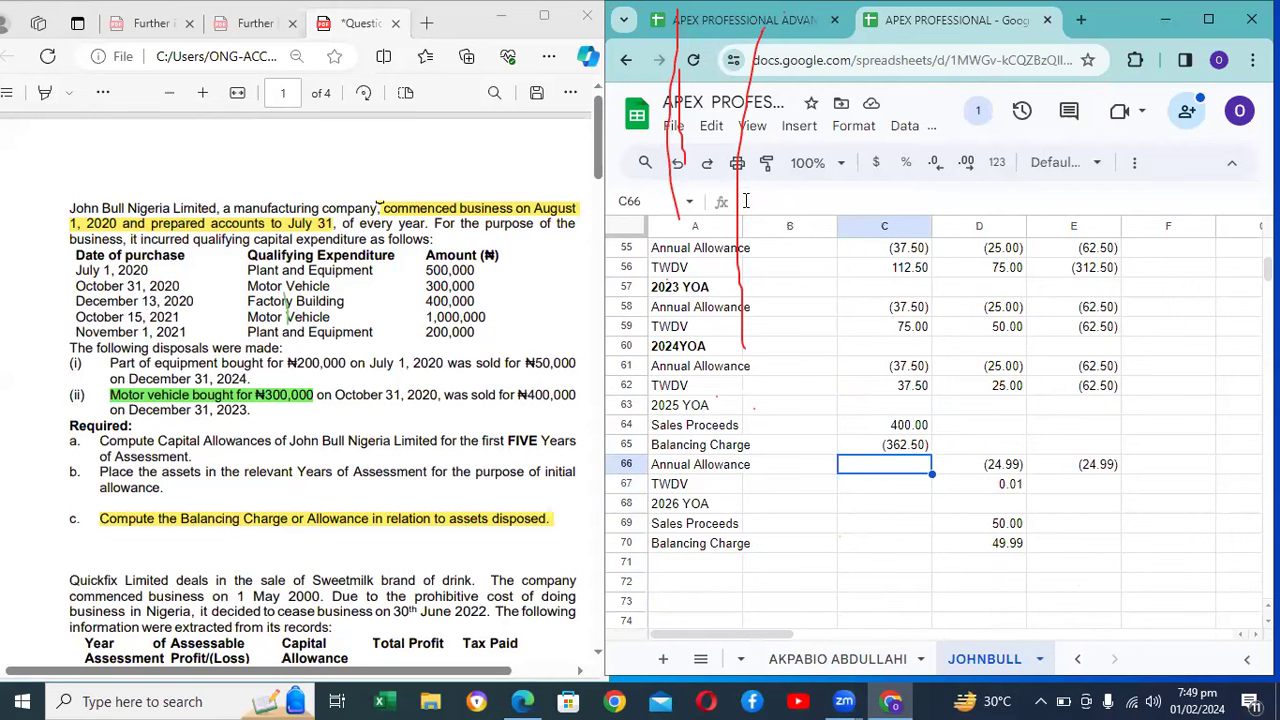
key("Down")
key("Left")
key("Left")
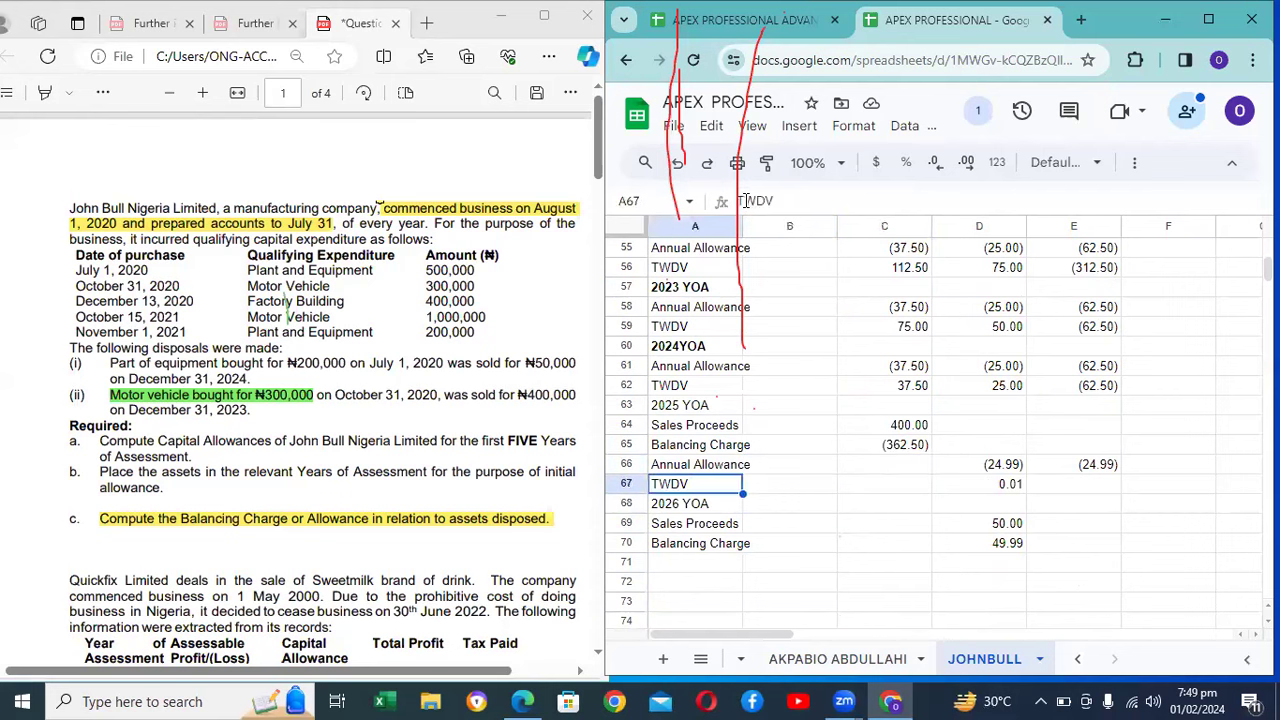
key("Right")
key("Right")
key("Right")
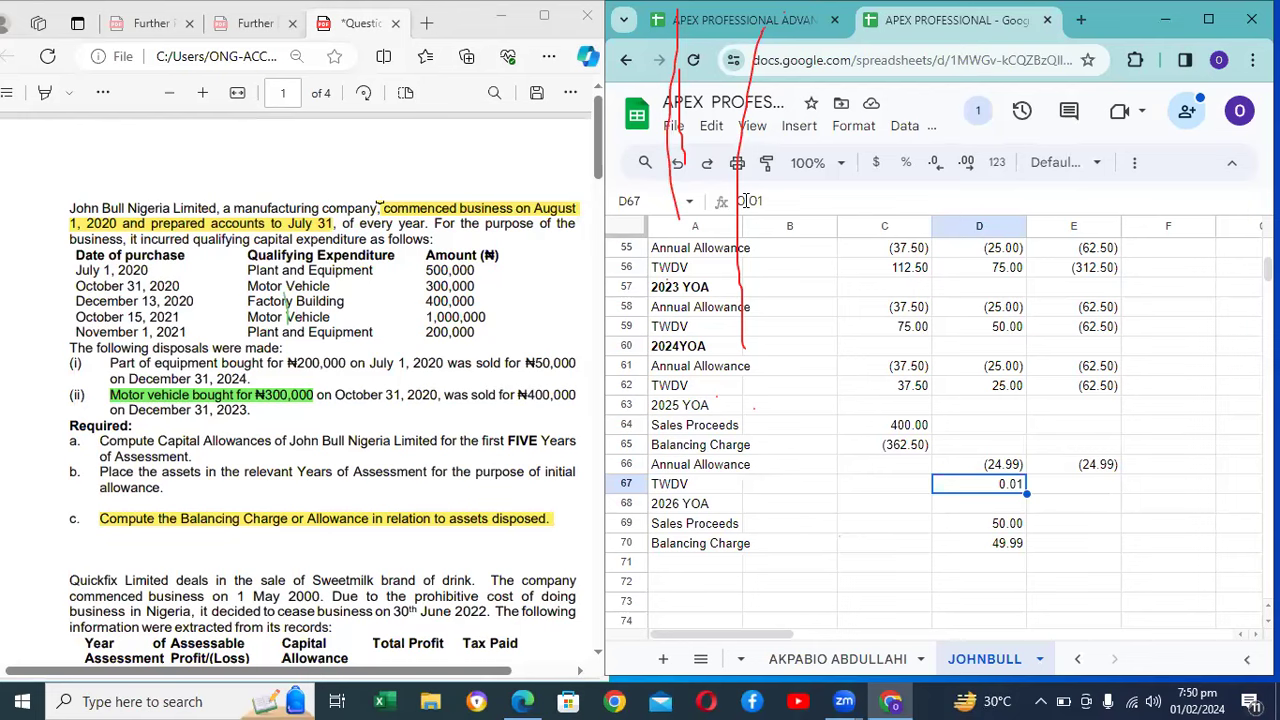
Step: Examine the main computation's asset columns, rates and yearly figures down to the 2025 YOA Disposal row
key("Up")
key("Up")
key("Page_Up")
key("Page_Up")
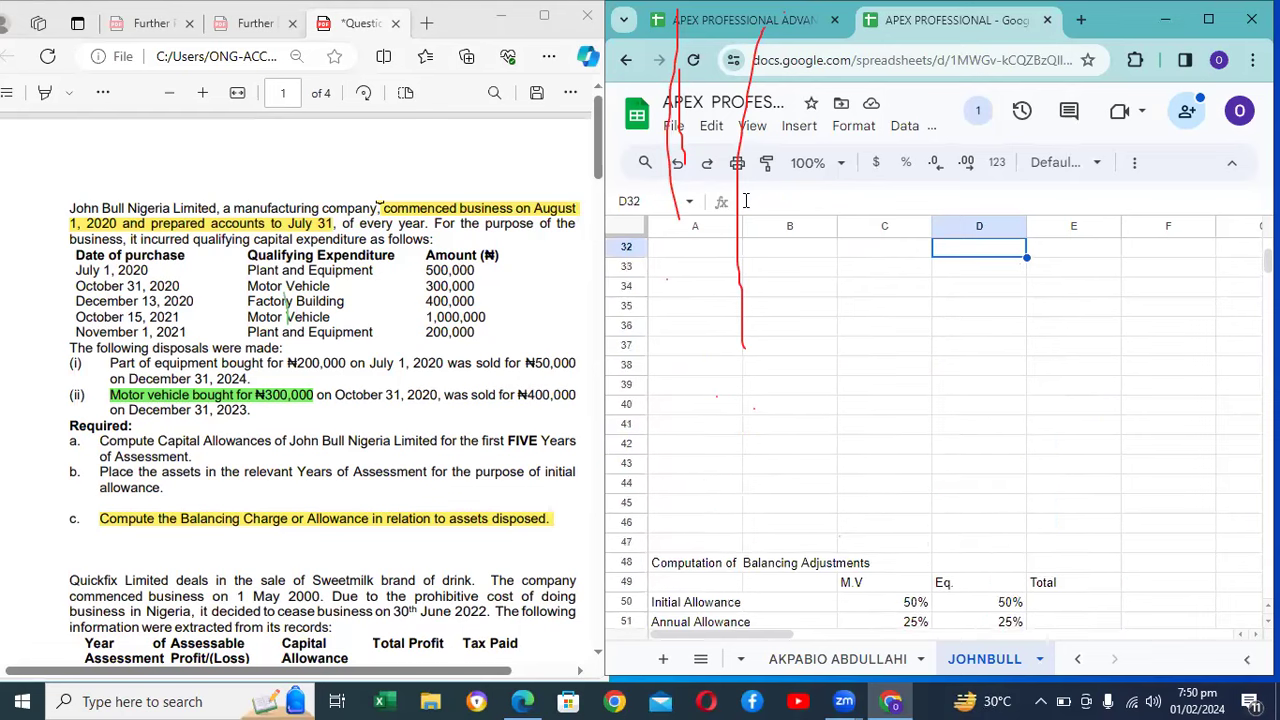
key("Page_Up")
key("Up")
key("Down")
key("Down")
key("Down")
key("Down")
key("Down")
key("Down")
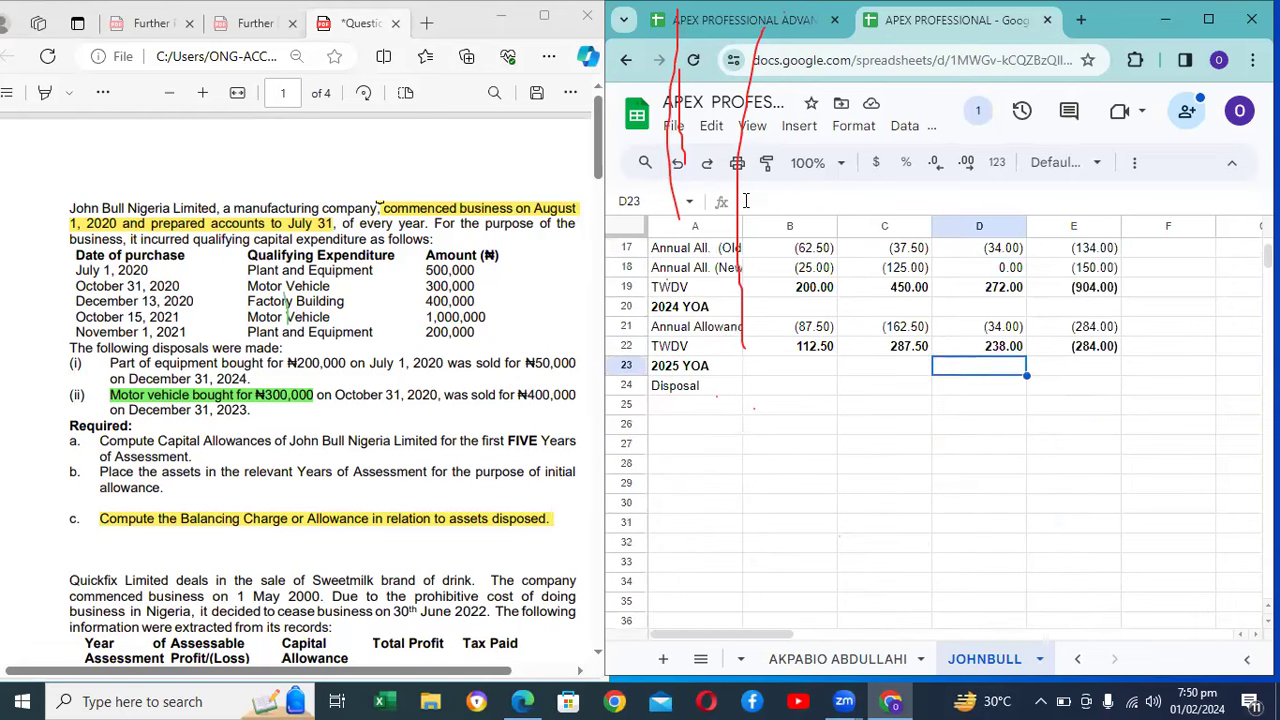
key("Up")
key("Up")
key("Up")
key("Page_Up")
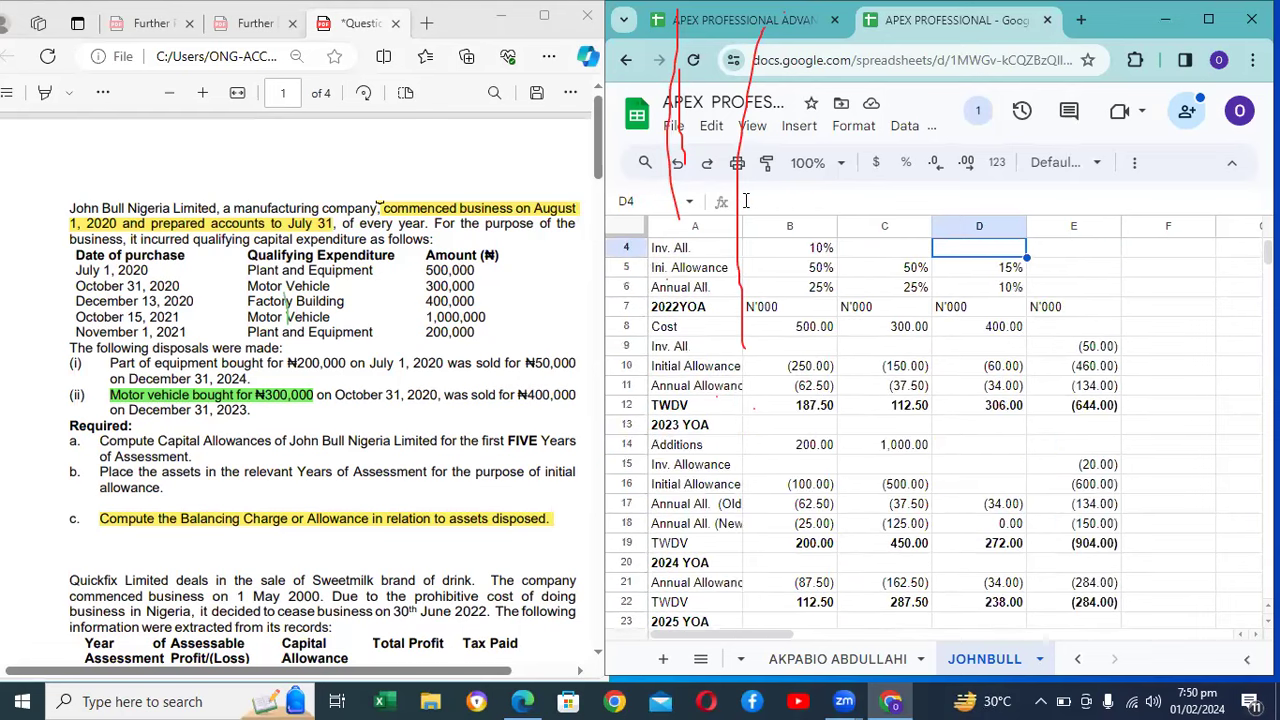
key("Page_Up")
key("Down")
key("Down")
key("Down")
key("Down")
key("Down")
key("Down")
key("Down")
key("Down")
key("Down")
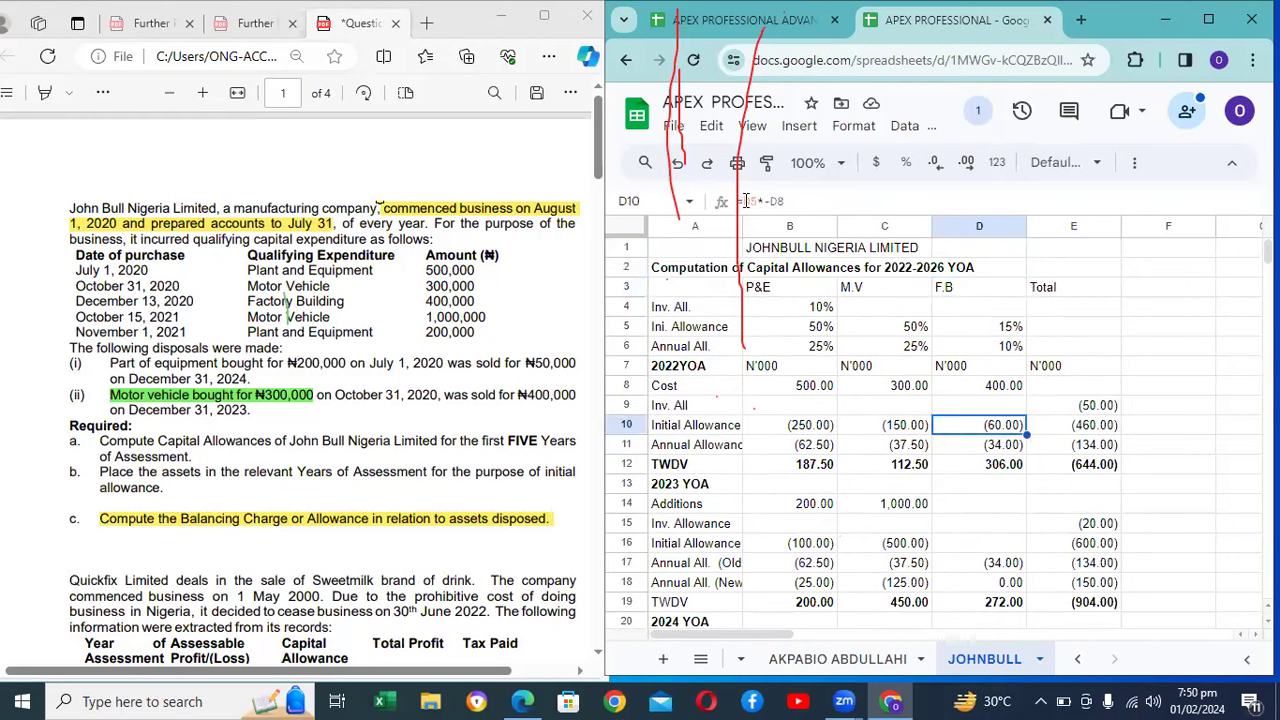
key("Down")
key("Down")
key("Down")
key("Down")
key("Down")
key("Down")
key("Down")
key("Down")
key("Down")
key("Down")
key("Down")
key("Down")
key("Down")
key("Down")
key("Down")
key("Down")
key("Down")
key("Down")
Step: Bring the motor vehicle's 2024 YOA TWDV into the M.V column of the 2025 YOA Disposal row, entering =C62 in C24
key("Left")
key("Up")
key("Up")
key("Up")
key("Up")
type("=")
key("Down")
key("Down")
key("Down")
key("Down")
key("Down")
key("Down")
key("Down")
key("Down")
key("Down")
key("Down")
key("Down")
key("Down")
key("Down")
key("Down")
key("Down")
key("Down")
key("Down")
key("Down")
key("Down")
key("Down")
key("Down")
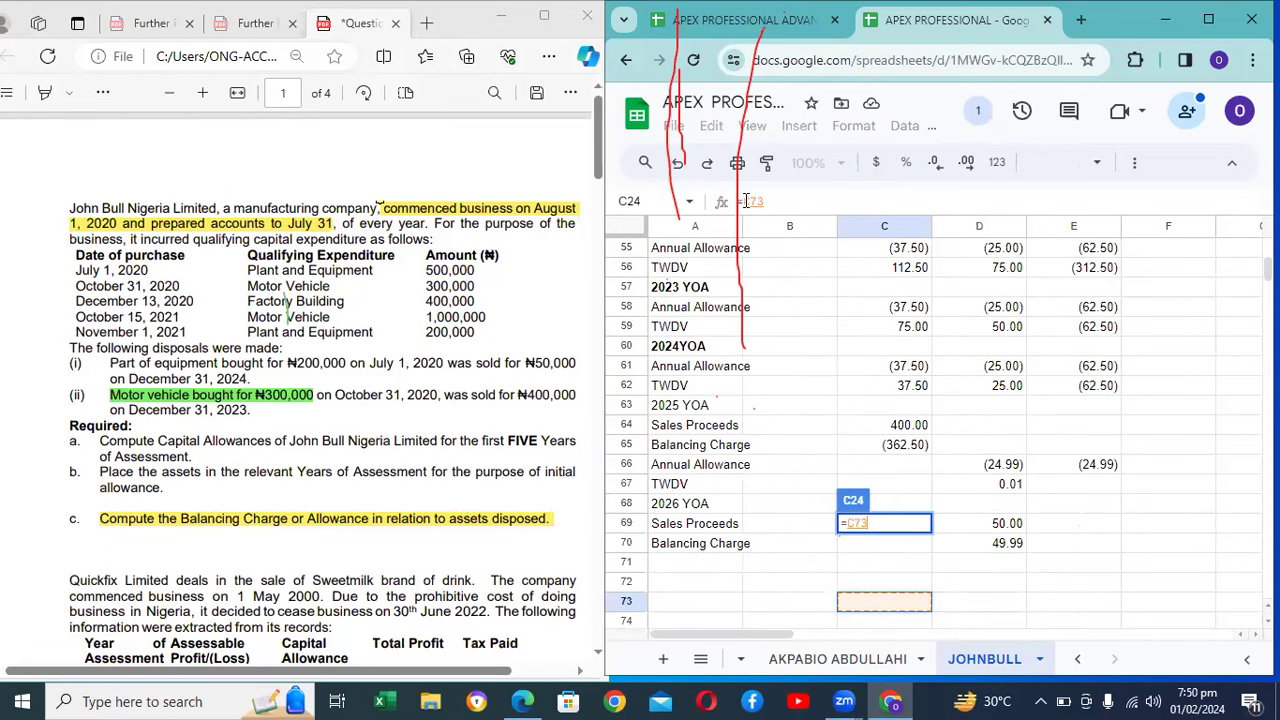
key("Up")
key("Up")
key("Up")
key("Up")
key("Up")
key("Up")
key("Up")
key("Up")
key("Up")
key("Up")
key("Up")
key("Up")
key("Up")
key("Up")
key("Down")
key("Down")
key("Down")
key("Down")
key("Down")
key("Down")
key("Down")
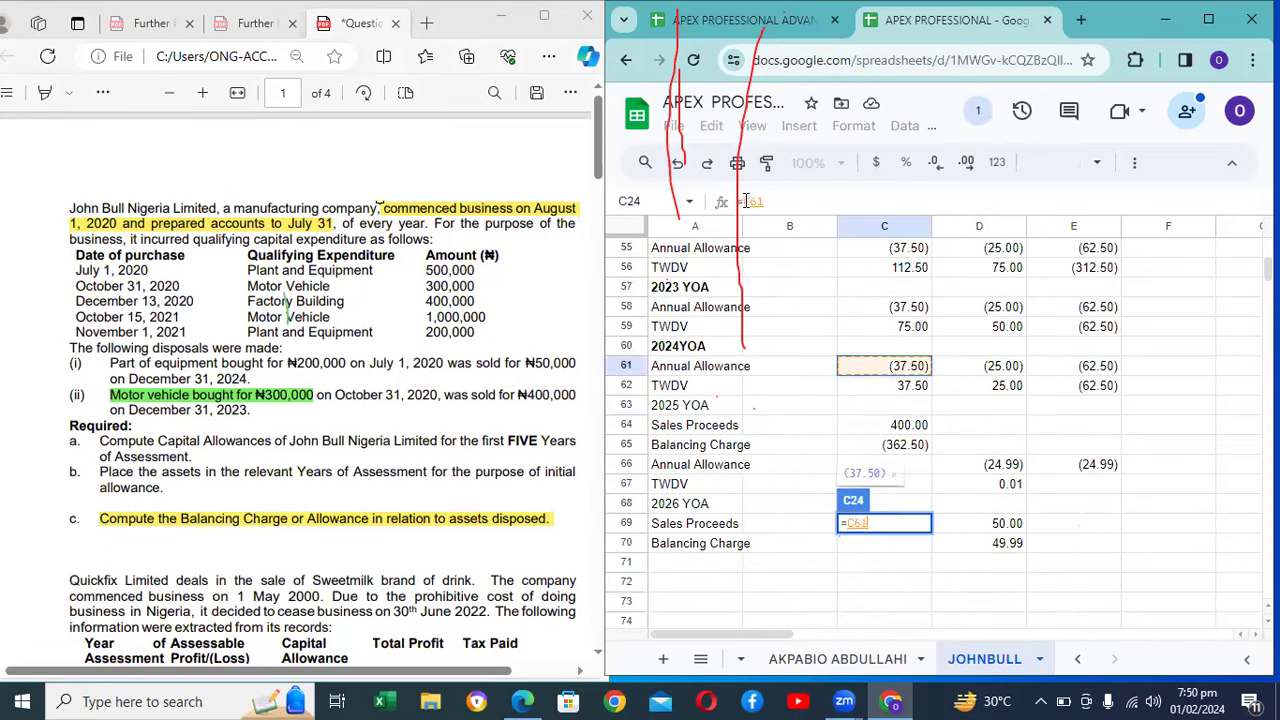
key("Up")
key("Up")
key("Up")
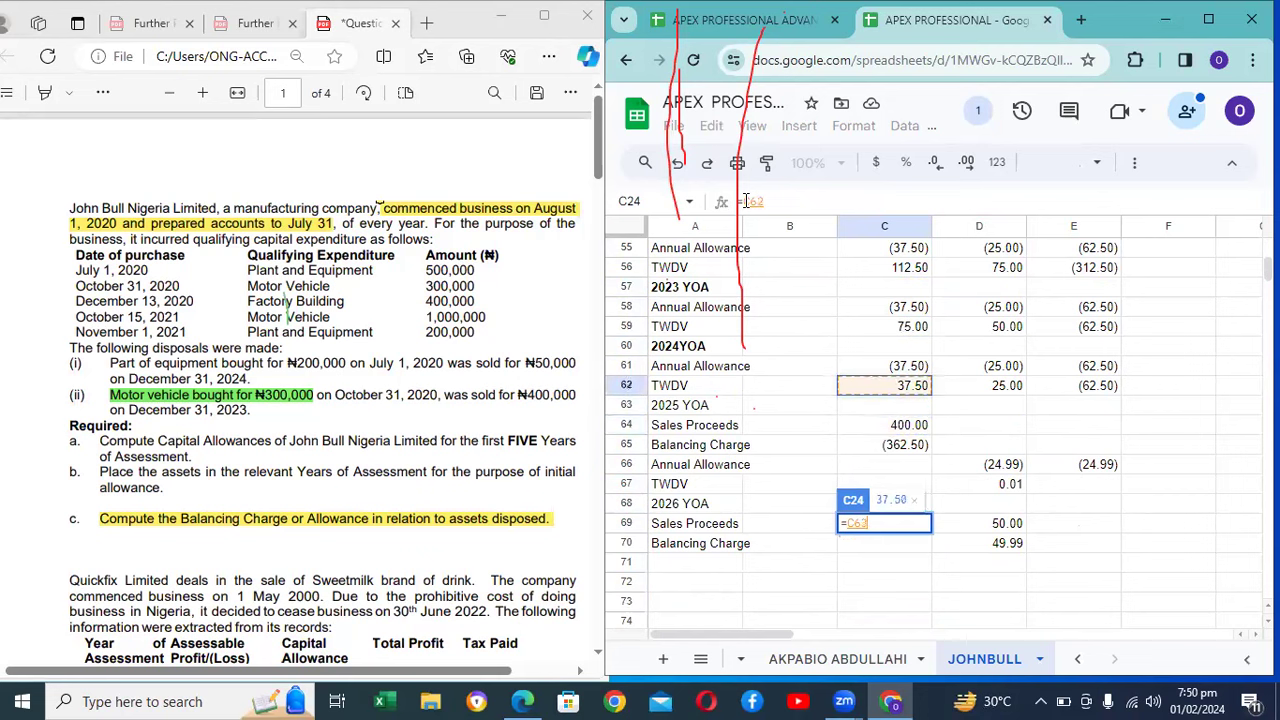
key("Return")
Step: Make the motor vehicle's 2025 YOA disposal figure in C24 negative by changing its formula to =-C62
key("Up")
key("Up")
key("Up")
key("Up")
key("Up")
key("Up")
key("Up")
key("Up")
key("Up")
key("Up")
key("Down")
key("Down")
key("Down")
key("Down")
key("Down")
key("Down")
key("Down")
key("Down")
key("Down")
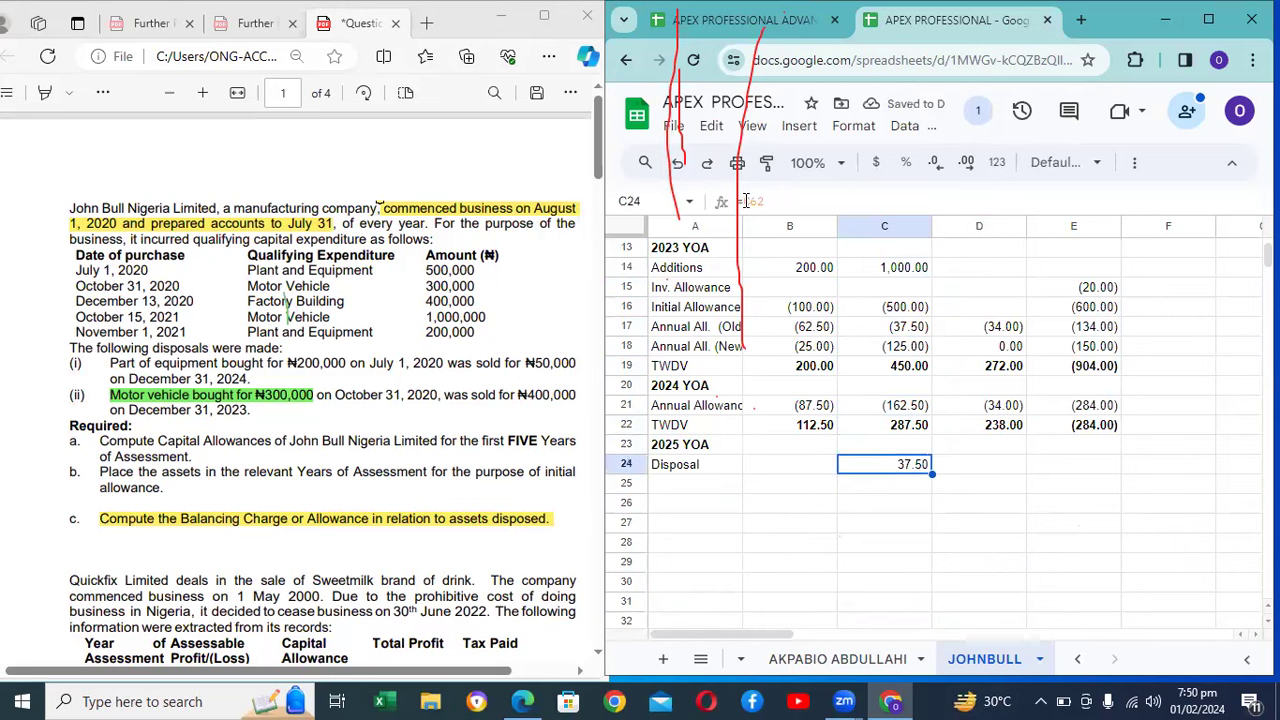
left_click(745, 201)
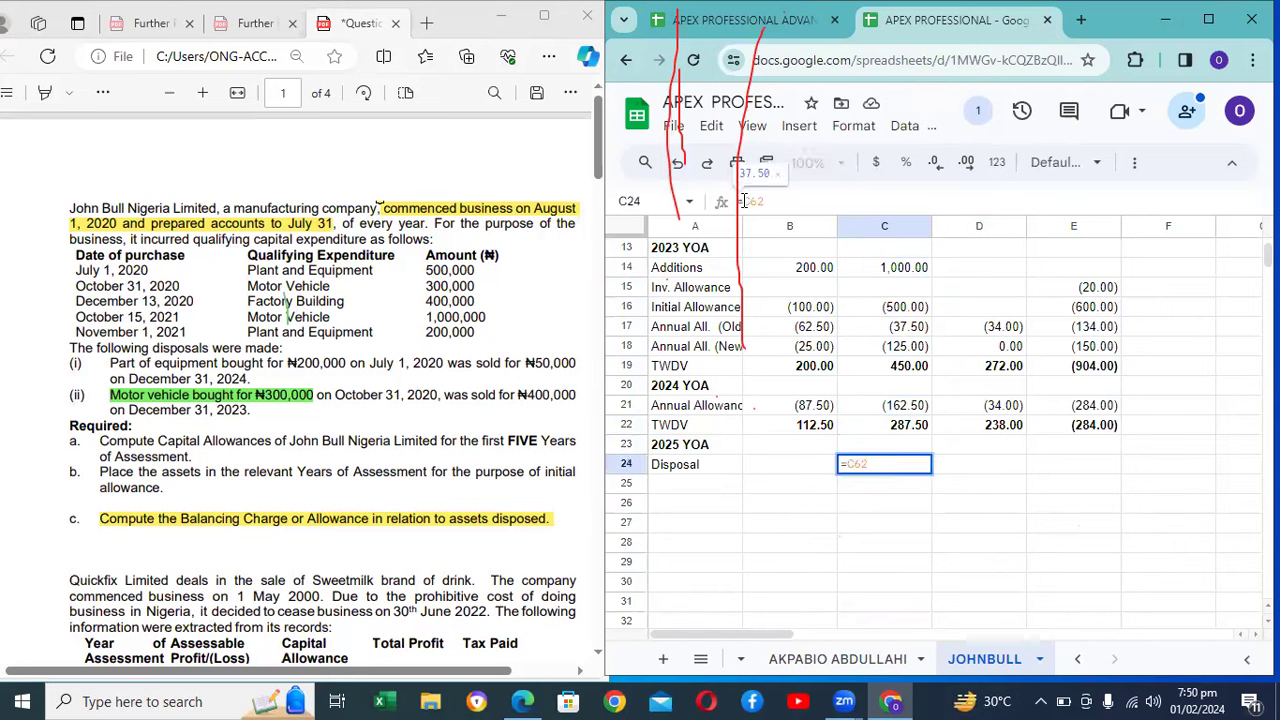
key("Return")
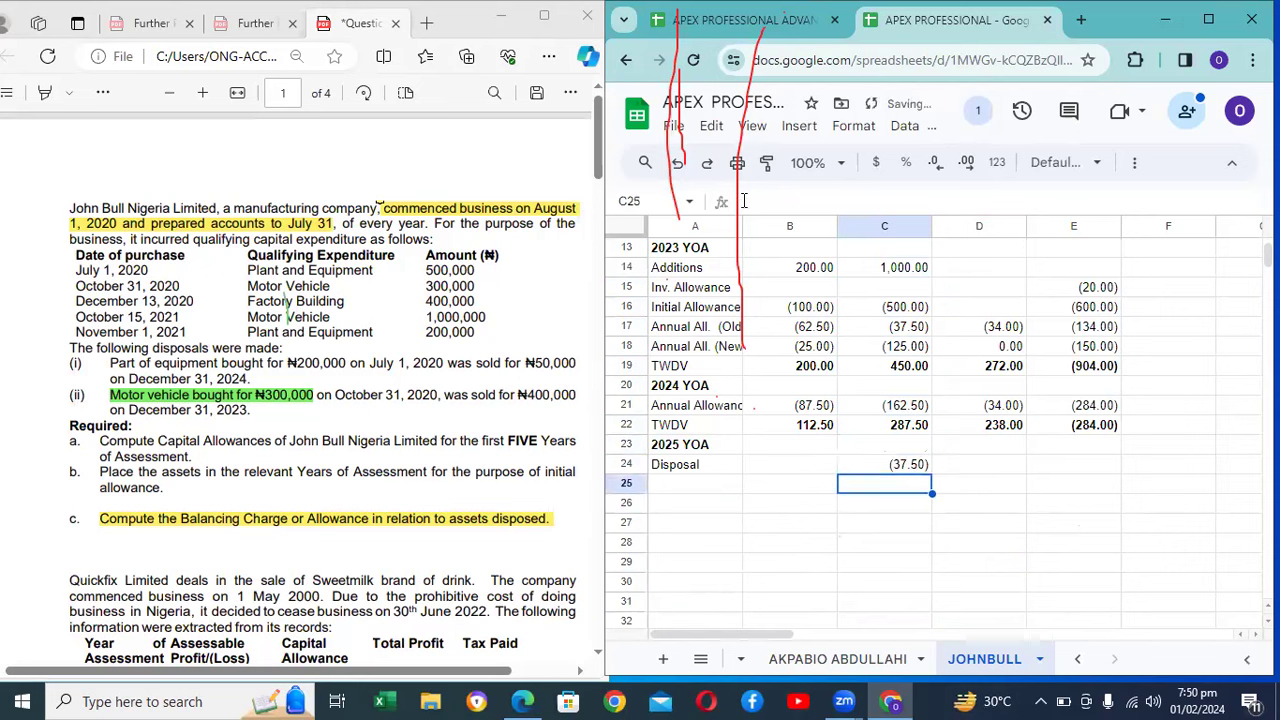
Step: Check the 2024 YOA Annual Allowance total's formula in E21, the 2025 YOA Disposal row and the plant and equipment figures above it
key("Up")
key("Up")
key("Down")
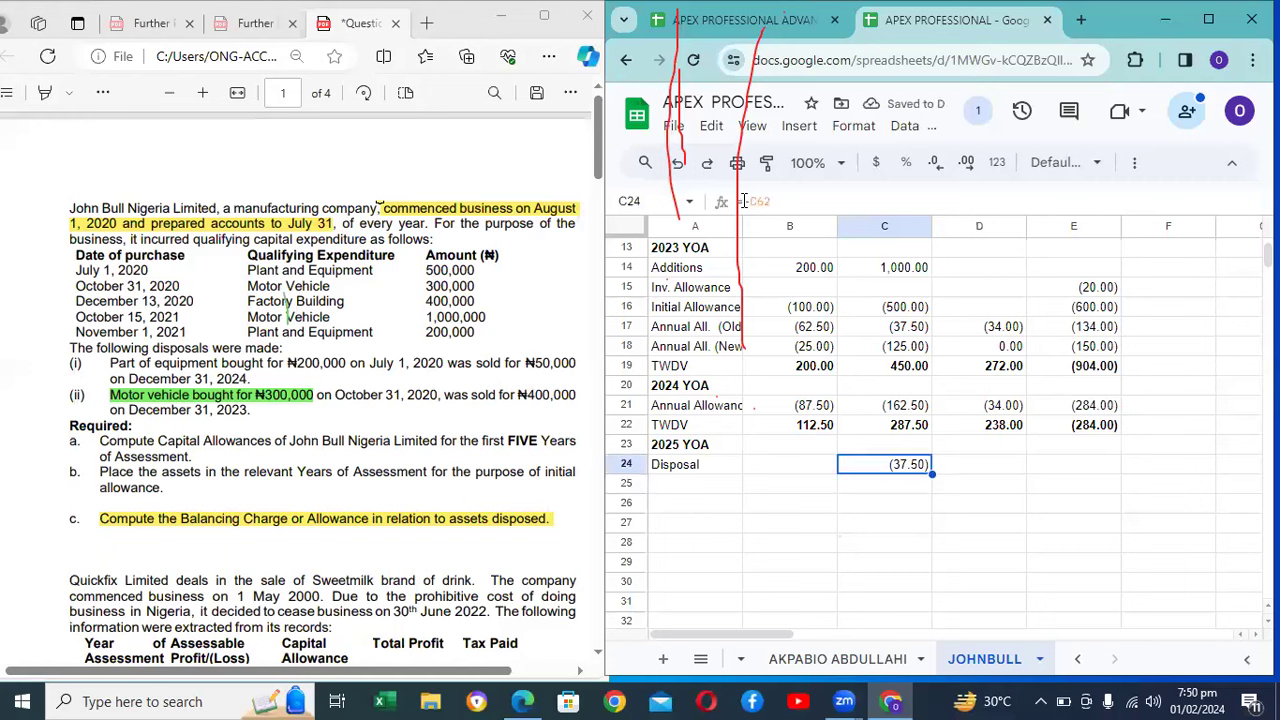
key("Right")
key("Right")
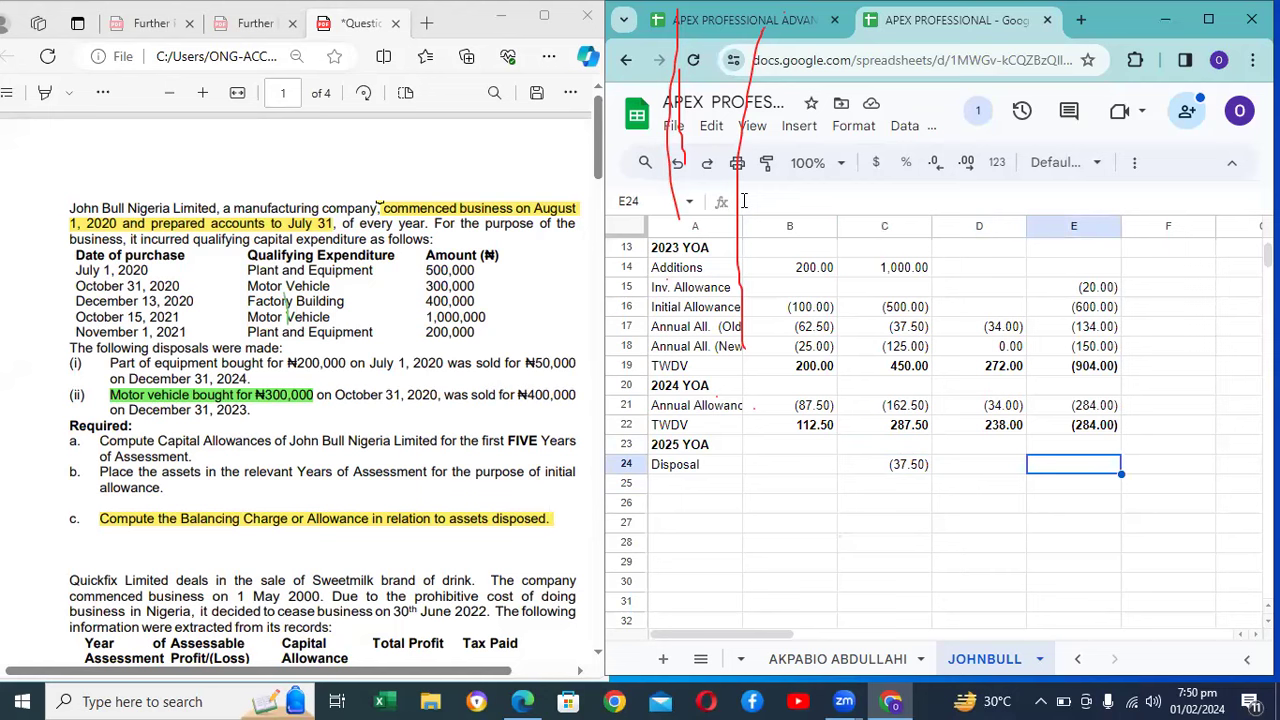
key("Up")
key("Up")
key("Up")
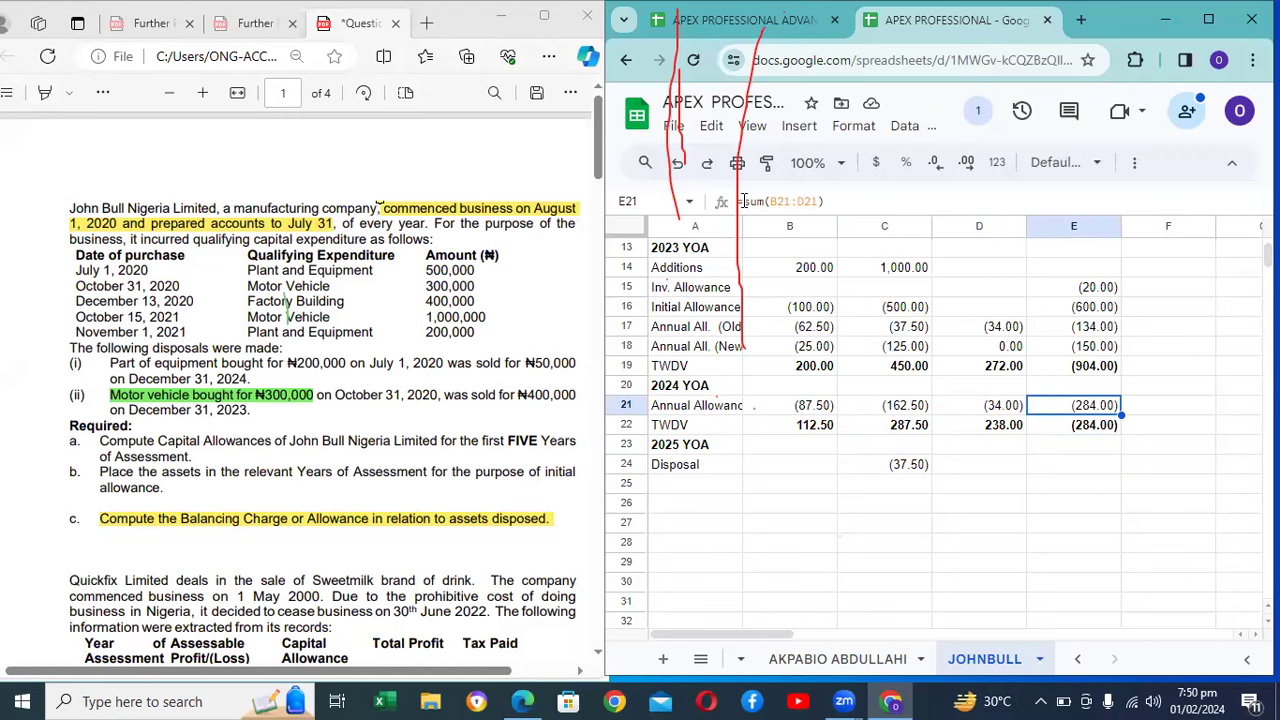
key("Down")
key("Down")
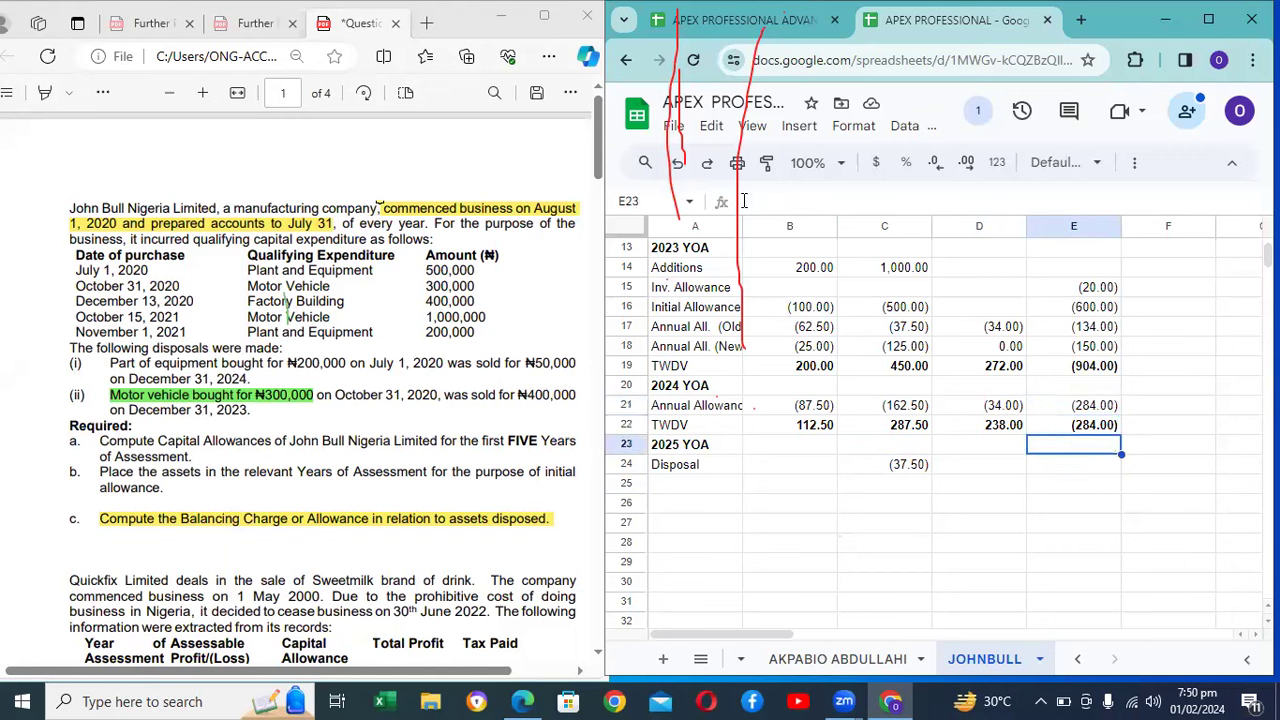
key("Down")
key("Left")
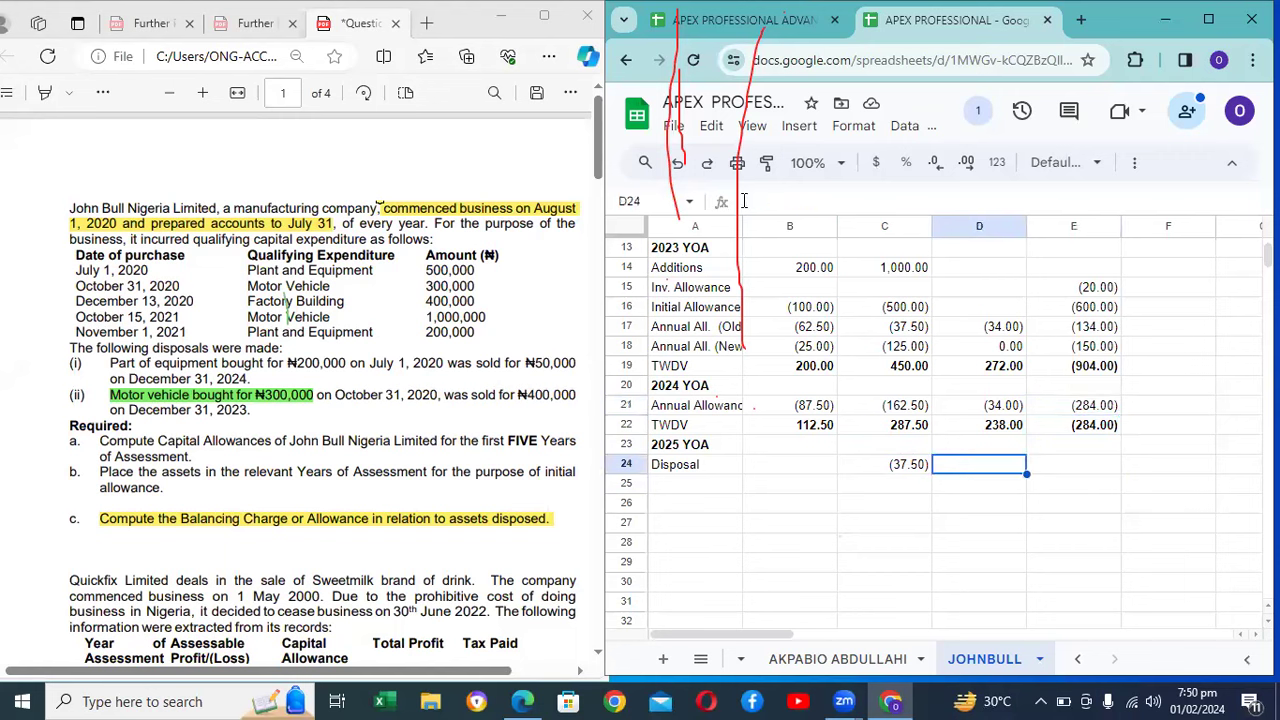
key("Left")
key("Left")
key("Up")
key("Up")
key("Up")
key("Up")
key("Up")
key("Up")
key("Up")
key("Up")
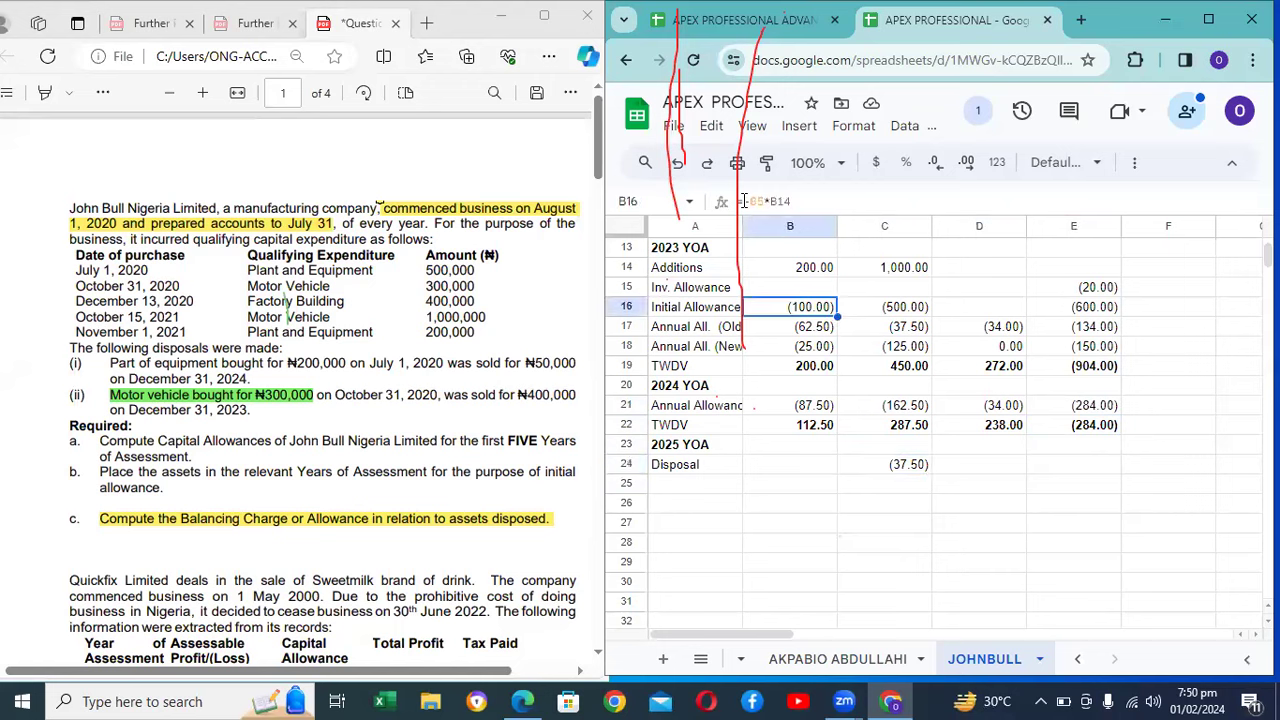
Step: Examine the main computation's allowance rates and the plant and equipment figures down to the 2024 YOA TWDV row
key("Up")
key("Up")
key("Up")
key("Up")
key("Up")
key("Up")
key("Up")
key("Up")
key("Up")
key("Up")
key("Up")
key("Up")
key("Up")
key("Up")
key("Up")
key("Down")
key("Down")
key("Down")
key("Down")
key("Down")
key("Down")
key("Down")
key("Down")
key("Down")
key("Down")
key("Down")
key("Down")
key("Down")
key("Down")
key("Down")
key("Down")
key("Down")
key("Down")
key("Down")
key("Down")
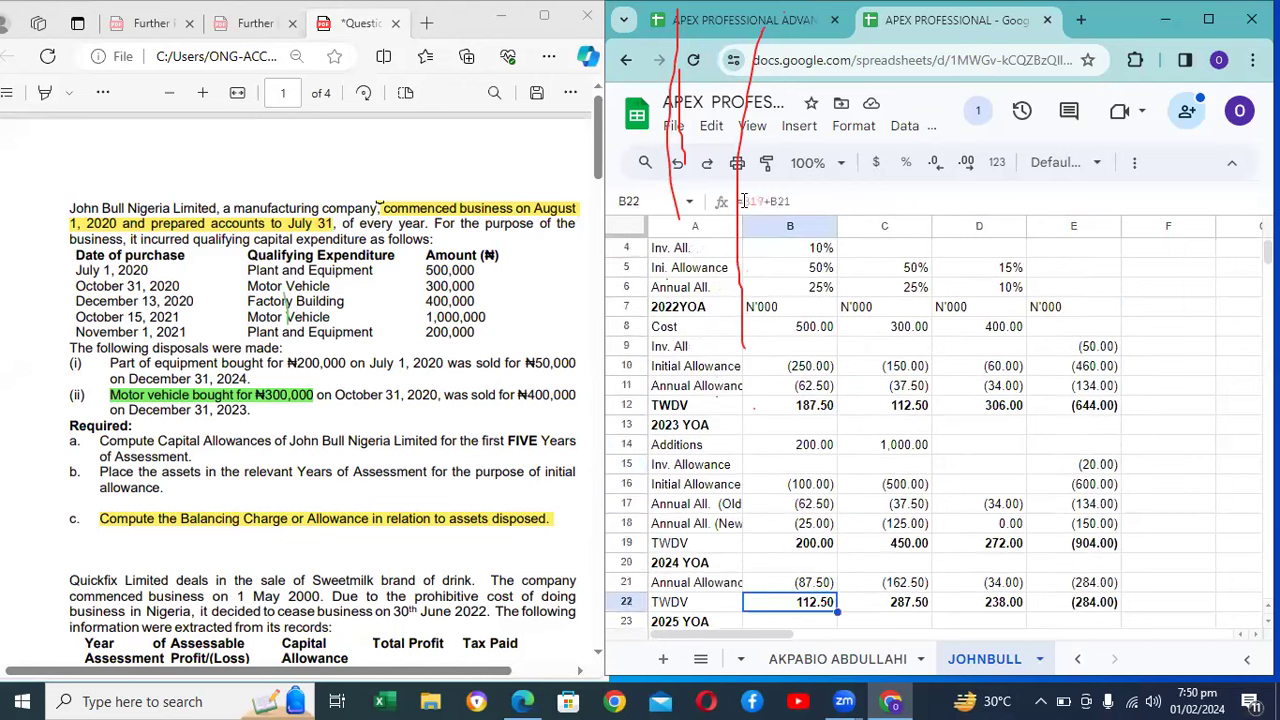
Step: Look through the balancing adjustments computation and the basis period working beneath it, then return towards the main computation
key("Down")
key("Down")
key("Down")
key("Down")
key("Down")
key("Down")
key("Down")
key("Down")
key("Down")
key("Down")
key("Down")
key("Down")
key("Down")
key("Down")
key("Down")
key("Down")
key("Down")
key("Down")
key("Down")
key("Down")
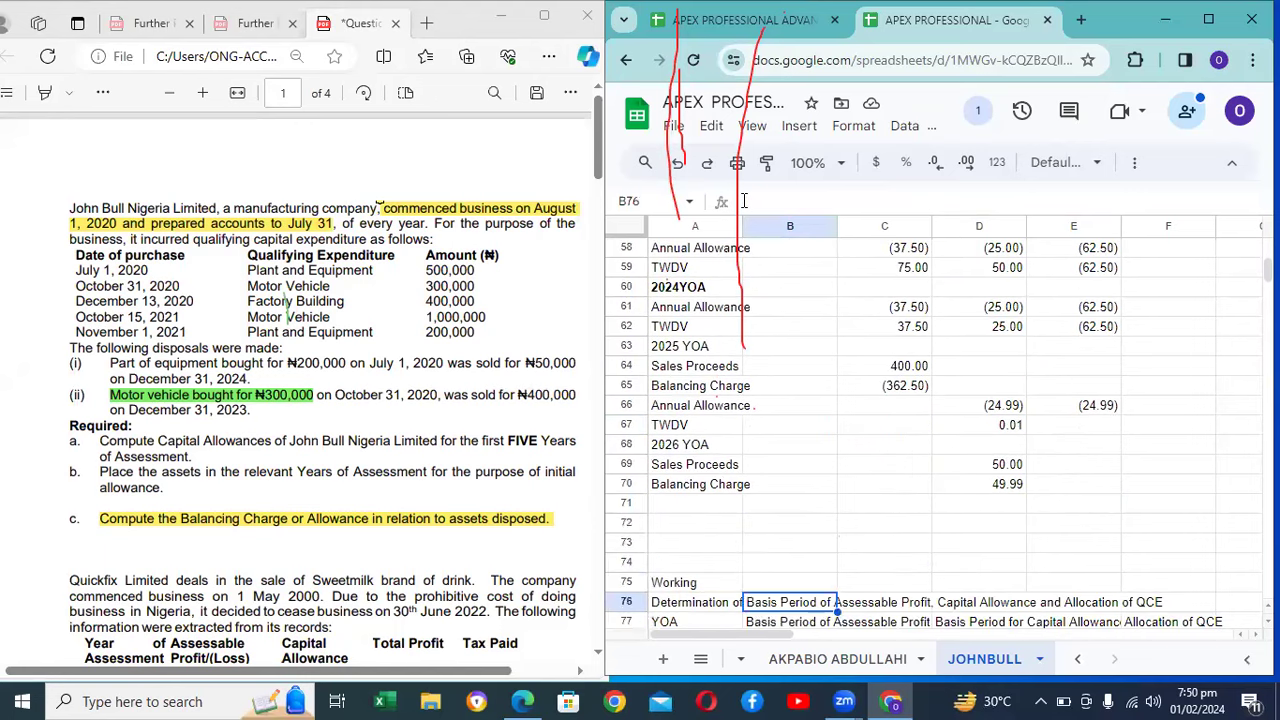
key("Up")
key("Up")
key("Up")
key("Up")
key("Up")
key("Up")
key("Up")
key("Up")
key("Up")
key("Up")
key("Up")
key("Up")
key("Up")
key("Up")
key("Up")
key("Up")
key("Up")
key("Up")
key("Up")
key("Up")
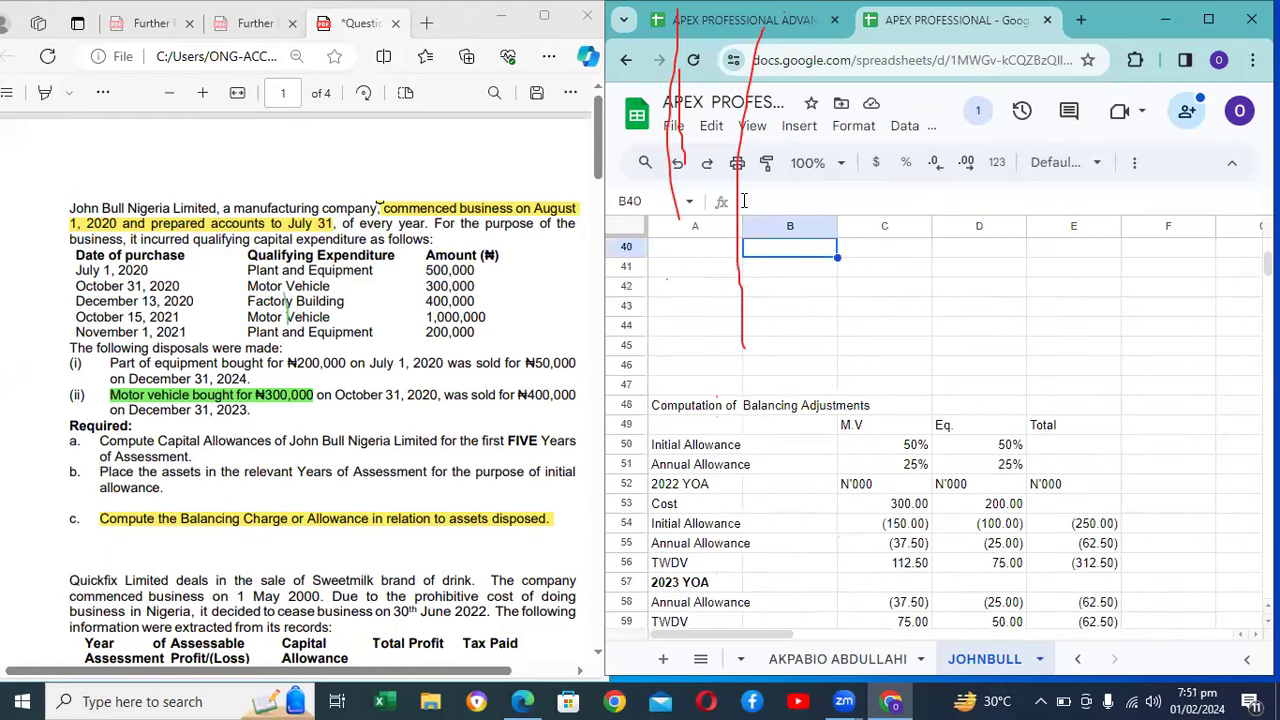
key("Up")
key("Up")
key("Up")
key("Up")
key("Up")
key("Up")
key("Up")
key("Up")
key("Up")
key("Up")
key("Up")
key("Up")
key("Up")
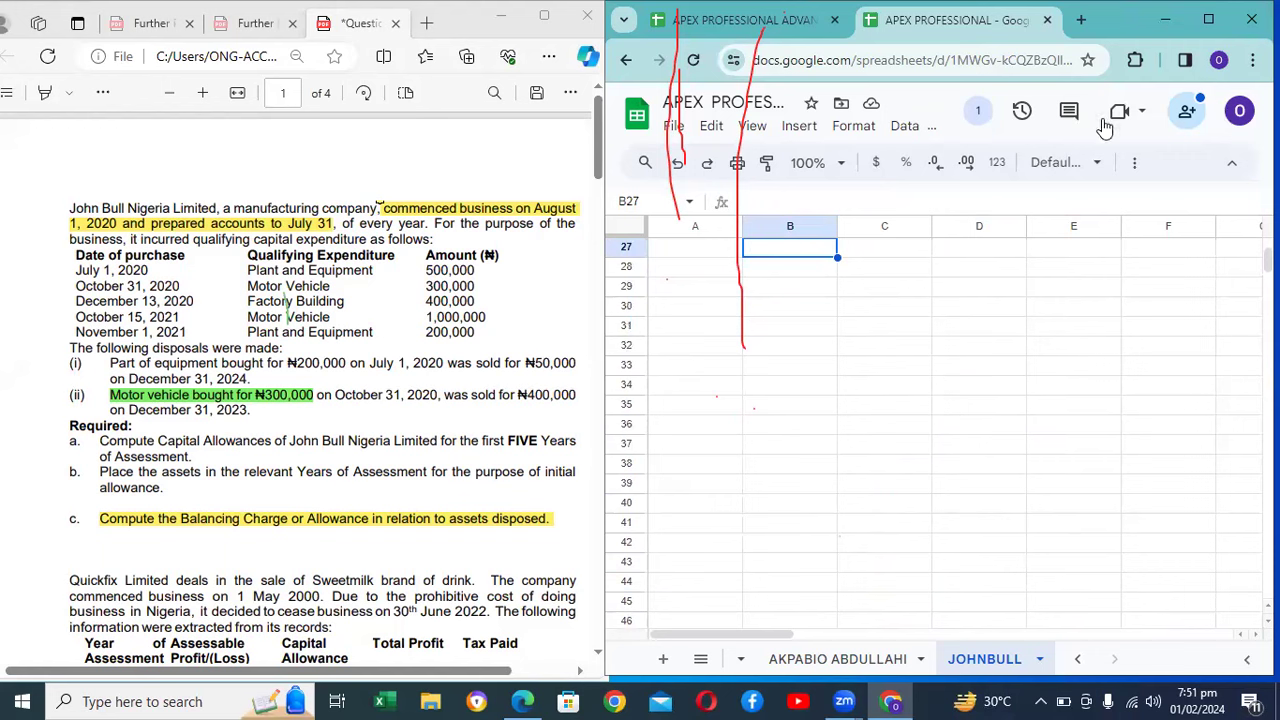
Step: Review the main computation's 2023 and 2024 YOA allowances, TWDV and the 2025 YOA Disposal row
key("Up")
key("Up")
key("Up")
key("Up")
key("Up")
key("Up")
key("Up")
key("Up")
key("Up")
key("Up")
key("Up")
key("Up")
key("Down")
key("Down")
key("Down")
key("Down")
key("Down")
key("Down")
key("Down")
key("Down")
key("Down")
key("Down")
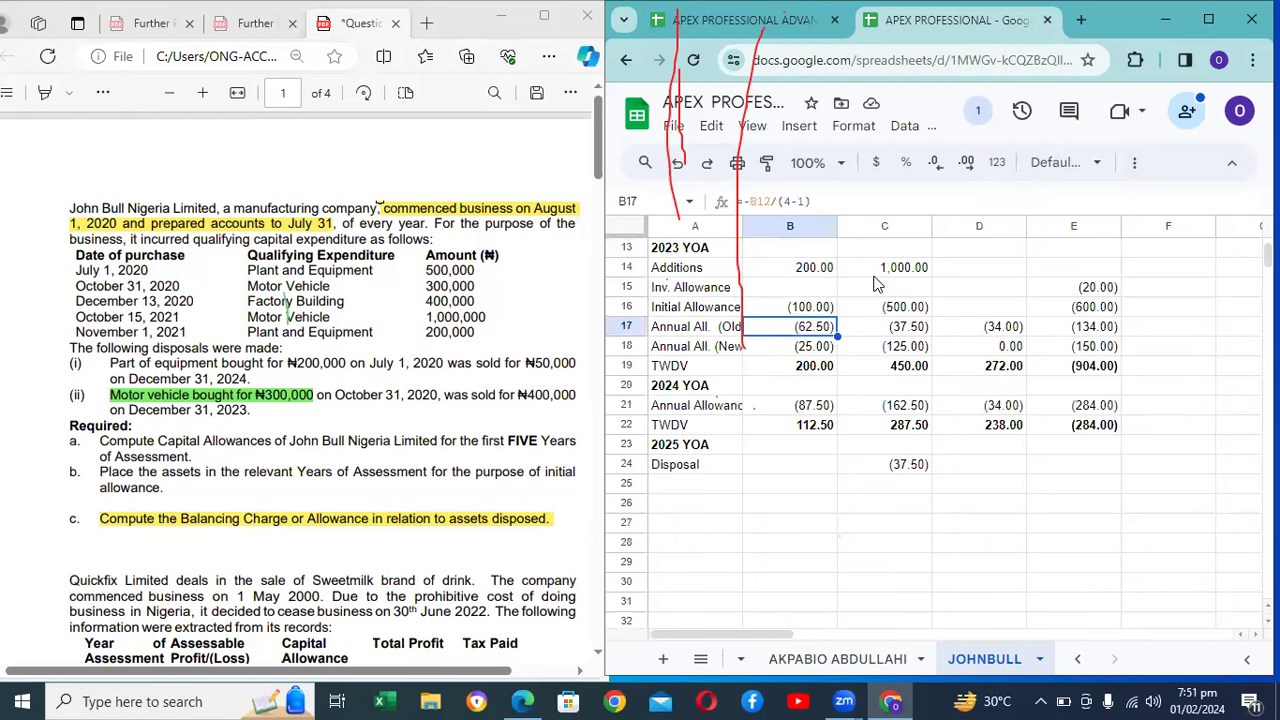
key("Left")
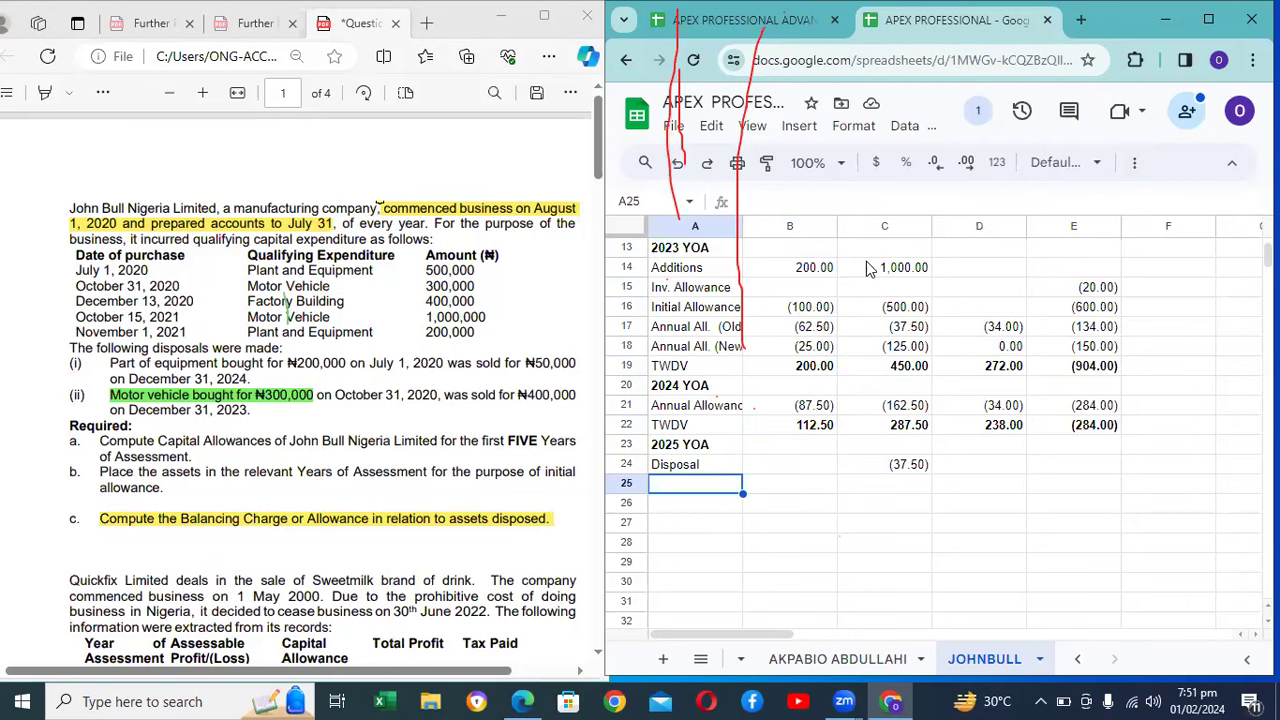
Step: Examine the balancing adjustments computation from its allowance rates down to the 2025 YOA Balancing Charge row
key("Down")
key("Down")
key("Down")
key("Down")
key("Down")
key("Down")
key("Down")
key("Down")
key("Down")
key("Down")
key("Down")
key("Down")
key("Down")
key("Down")
key("Down")
key("Down")
key("Down")
key("Down")
key("Down")
key("Down")
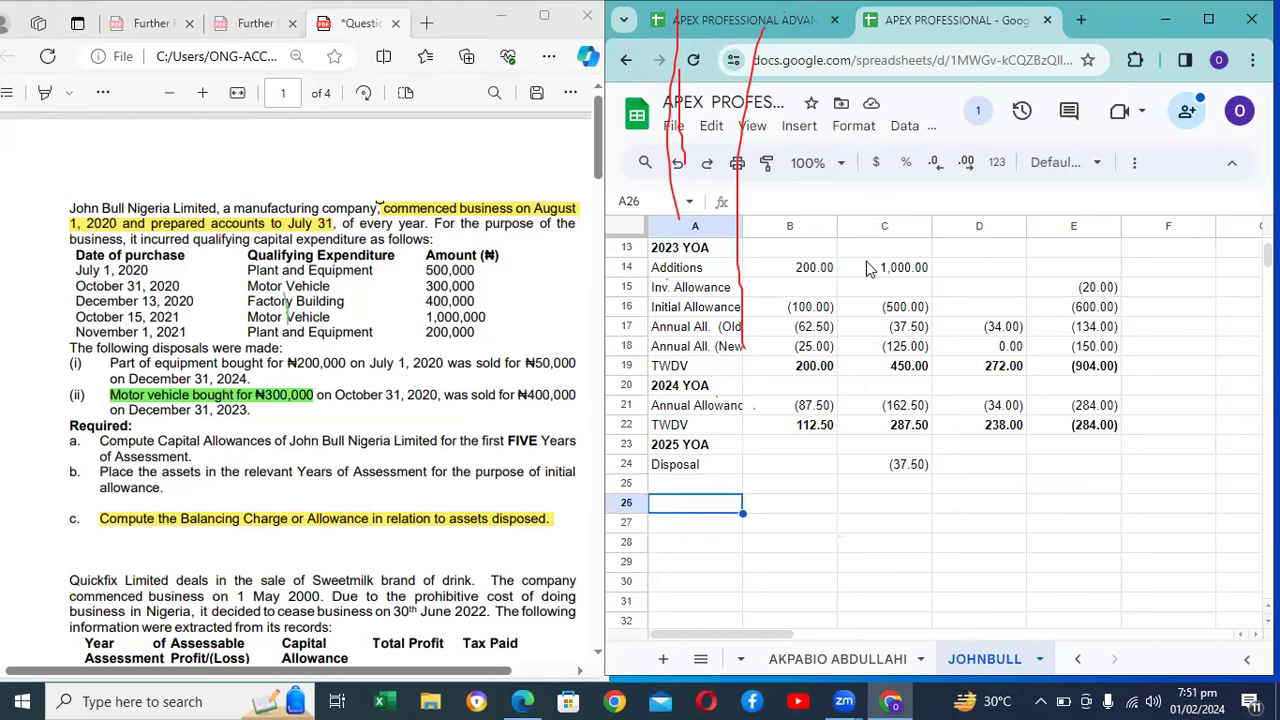
key("Down")
key("Down")
key("Down")
key("Down")
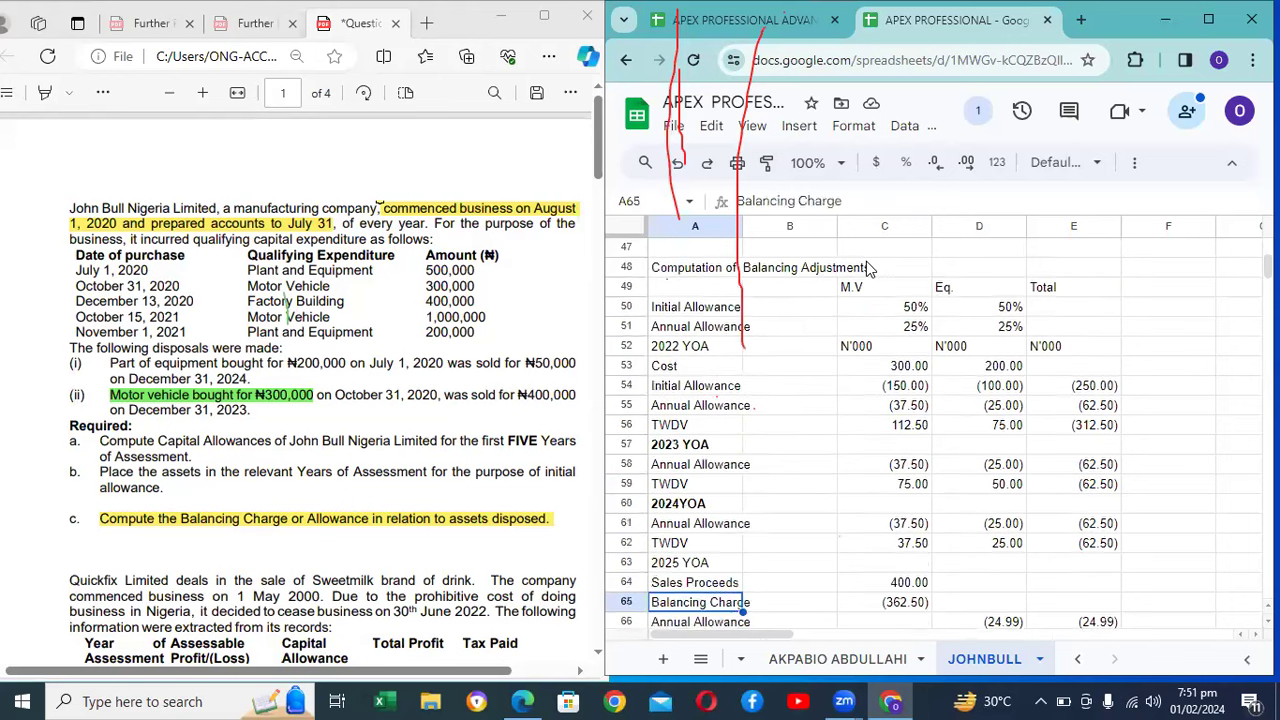
Step: Check the equipment's 2025 YOA TWDV and its 2026 YOA Sales Proceeds and Balancing Charge in the Eq. column
key("Up")
key("Right")
key("Right")
key("Right")
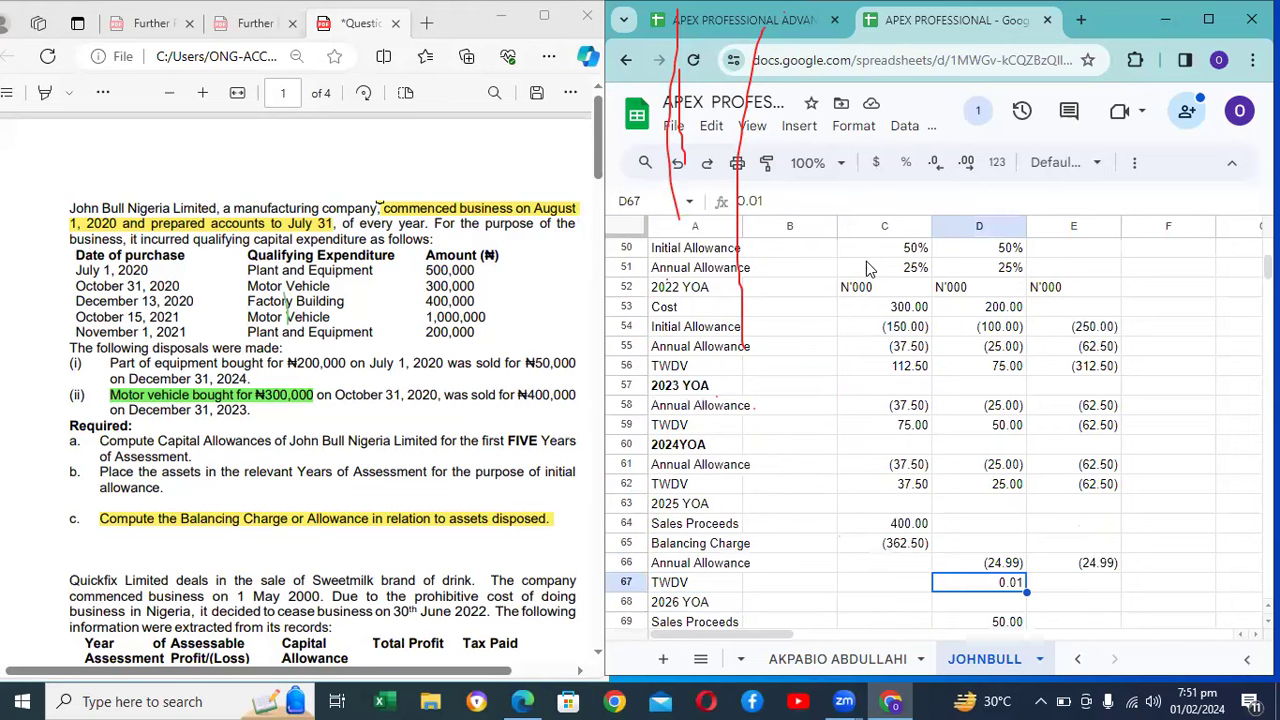
key("Down")
key("Down")
key("Down")
key("Down")
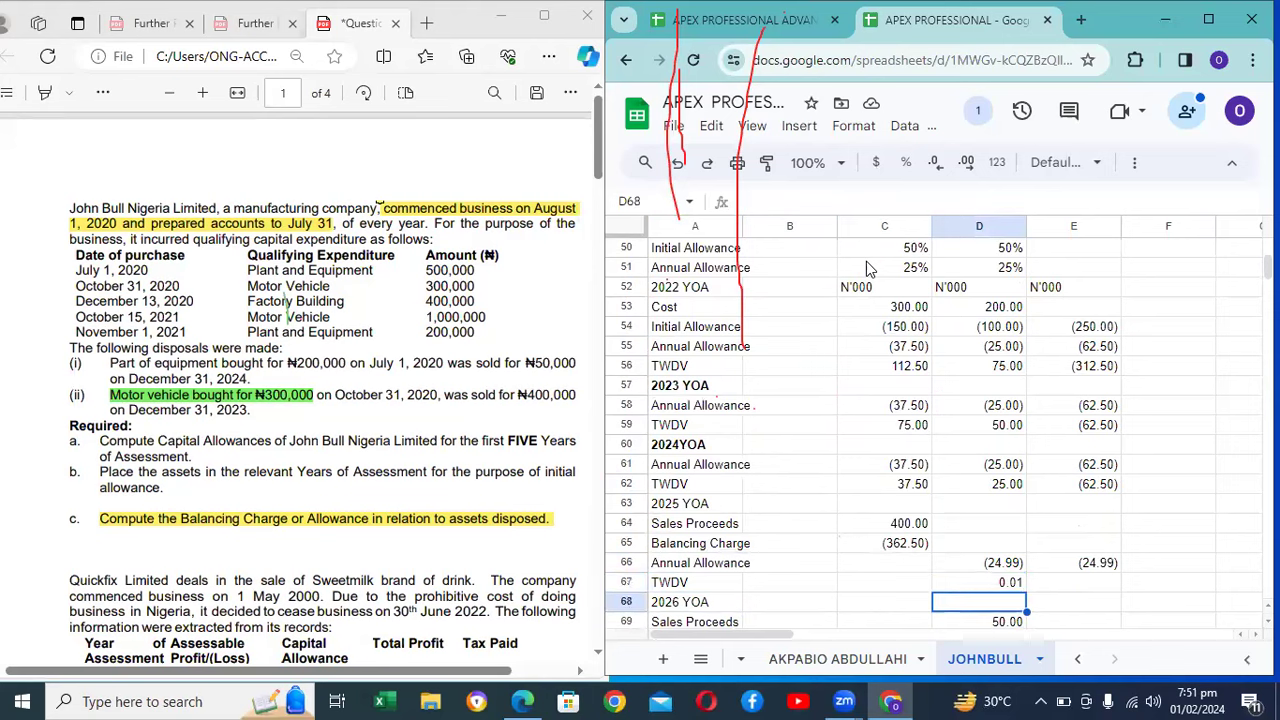
key("Up")
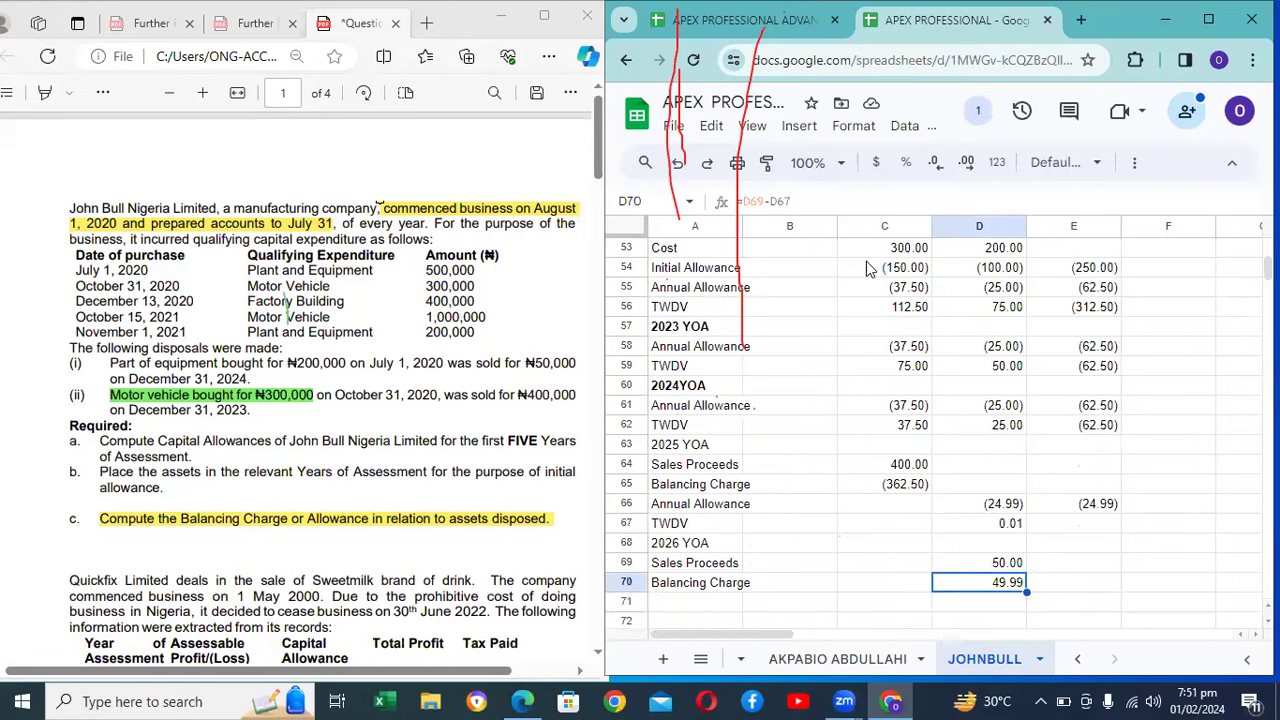
key("Up")
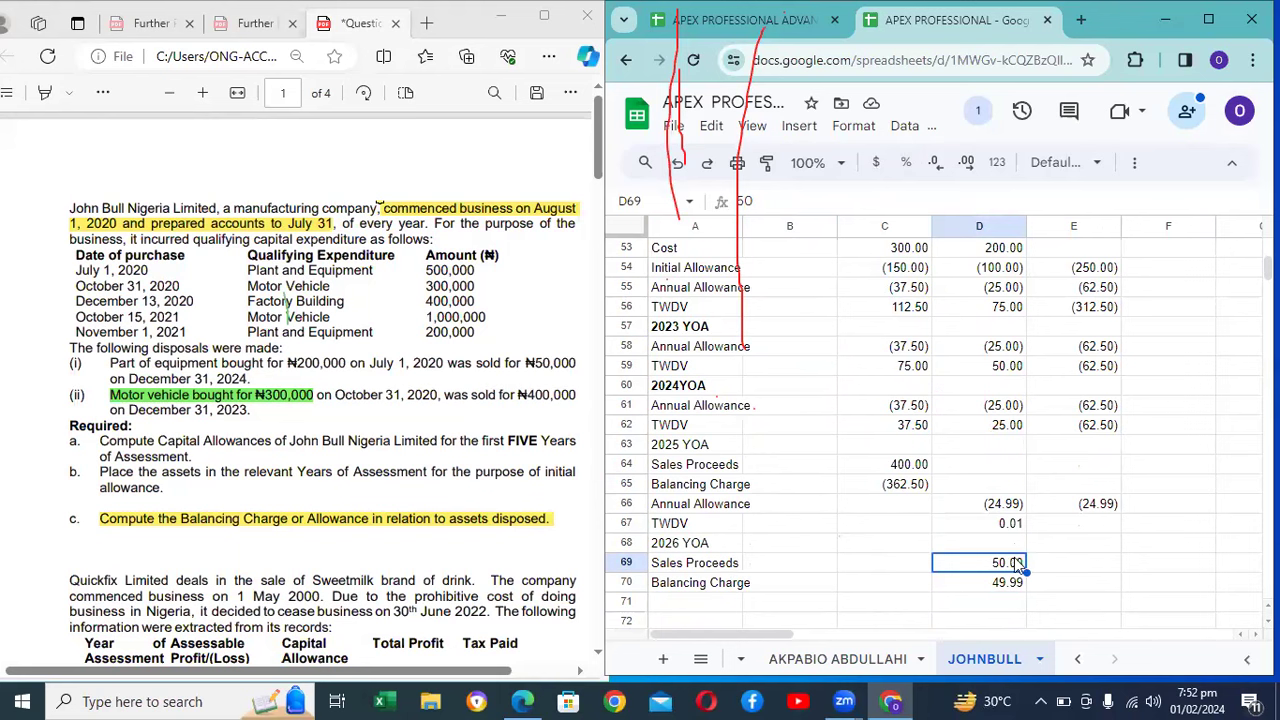
Step: Review the M.V column of the balancing adjustments computation, including the 2022 YOA Initial Allowance and Annual Allowance formulas
left_click(1070, 570)
key("Left")
key("Left")
key("Up")
key("Up")
key("Up")
key("Up")
key("Up")
key("Up")
key("Up")
key("Up")
key("Up")
key("Up")
key("Up")
key("Up")
key("Up")
key("Up")
key("Up")
key("Up")
key("Up")
key("Up")
key("Up")
key("Up")
key("Up")
key("Up")
key("Up")
key("Up")
key("Up")
key("Up")
key("Up")
key("Up")
key("Down")
key("Down")
key("Down")
key("Down")
key("Down")
key("Down")
key("Down")
key("Down")
key("Down")
key("Down")
key("Down")
key("Down")
key("Down")
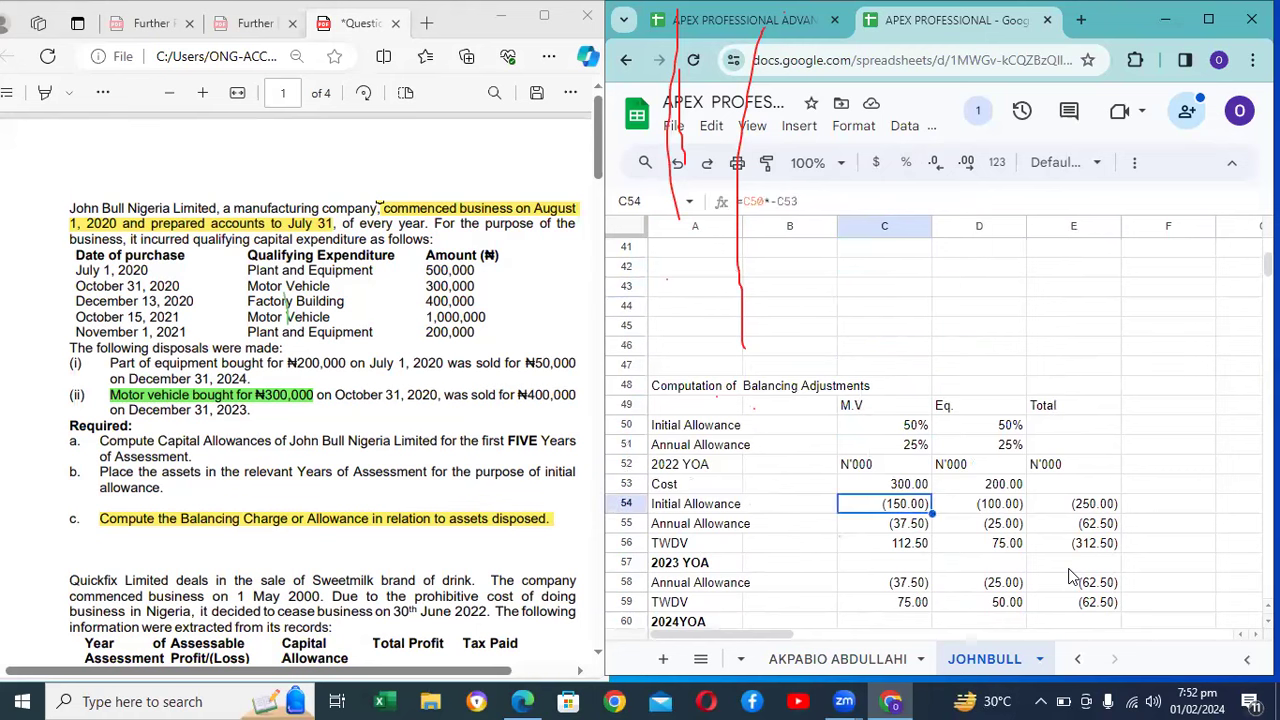
key("Down")
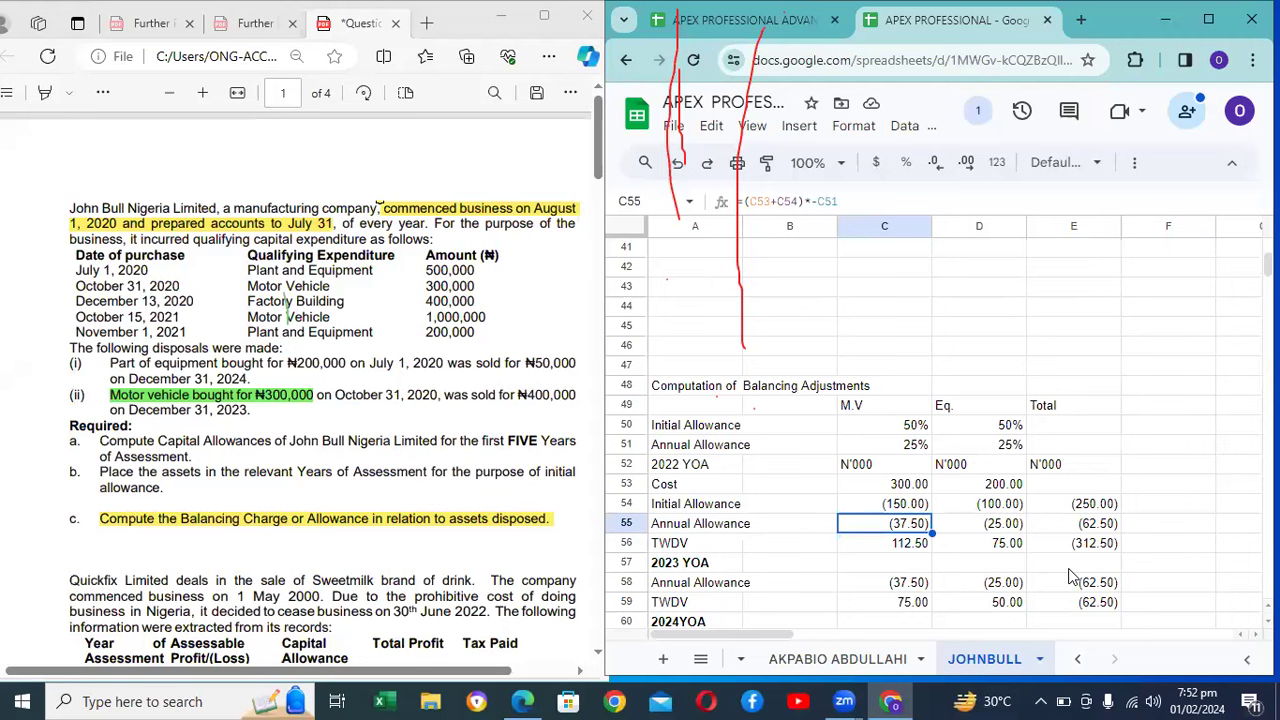
Step: Add an "Annual Allowance" row label in A25, beneath the 2025 YOA Disposal row of the main computation
key("Up")
key("Up")
key("Up")
key("Up")
key("Up")
key("Up")
key("Up")
key("Up")
key("Up")
key("Up")
key("Up")
key("Up")
key("Up")
key("Up")
key("Up")
key("Up")
key("Up")
key("Up")
key("Up")
key("Up")
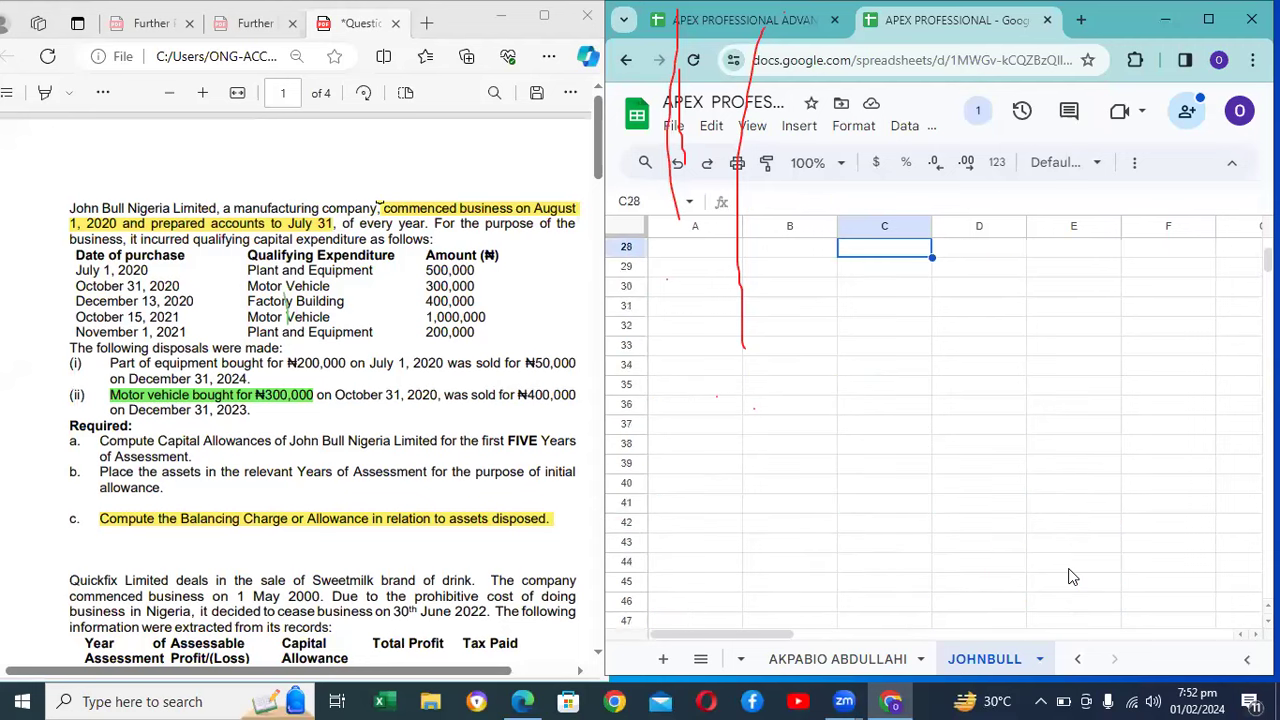
key("Down")
key("Down")
key("Down")
key("Down")
key("Down")
key("Down")
key("Down")
key("Down")
key("Down")
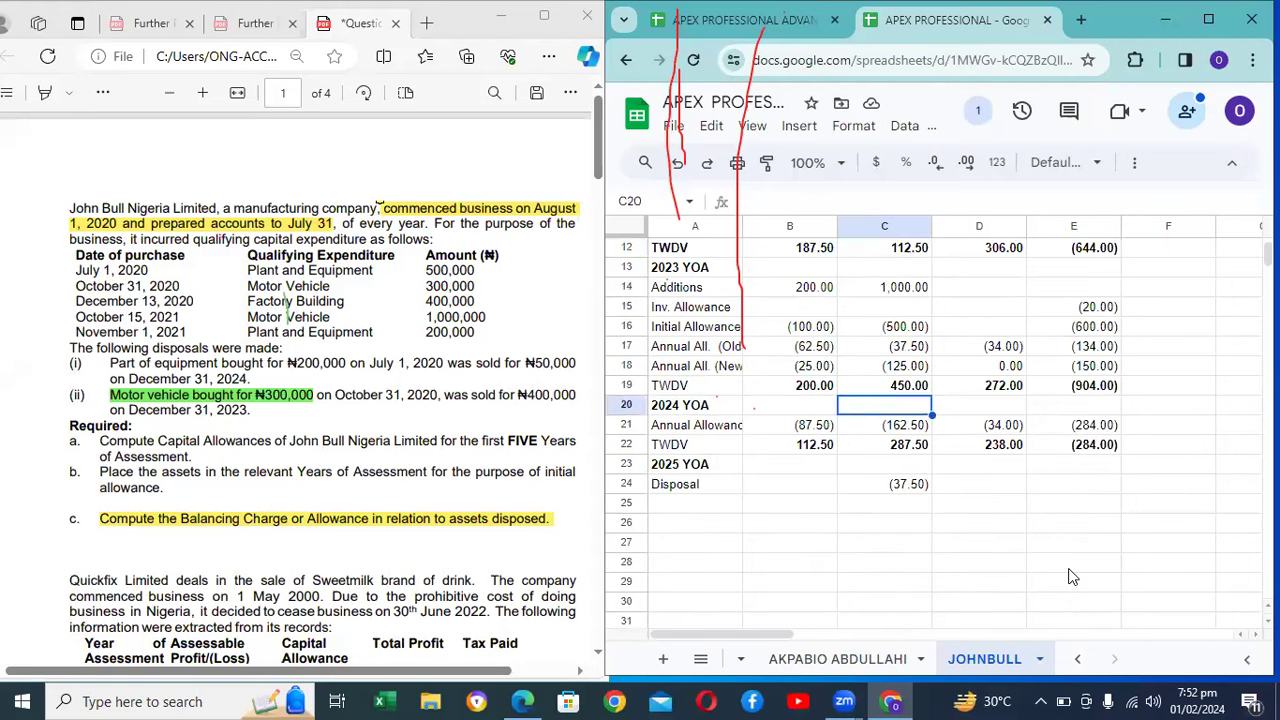
key("Down")
key("Down")
key("Down")
key("Left")
key("Down")
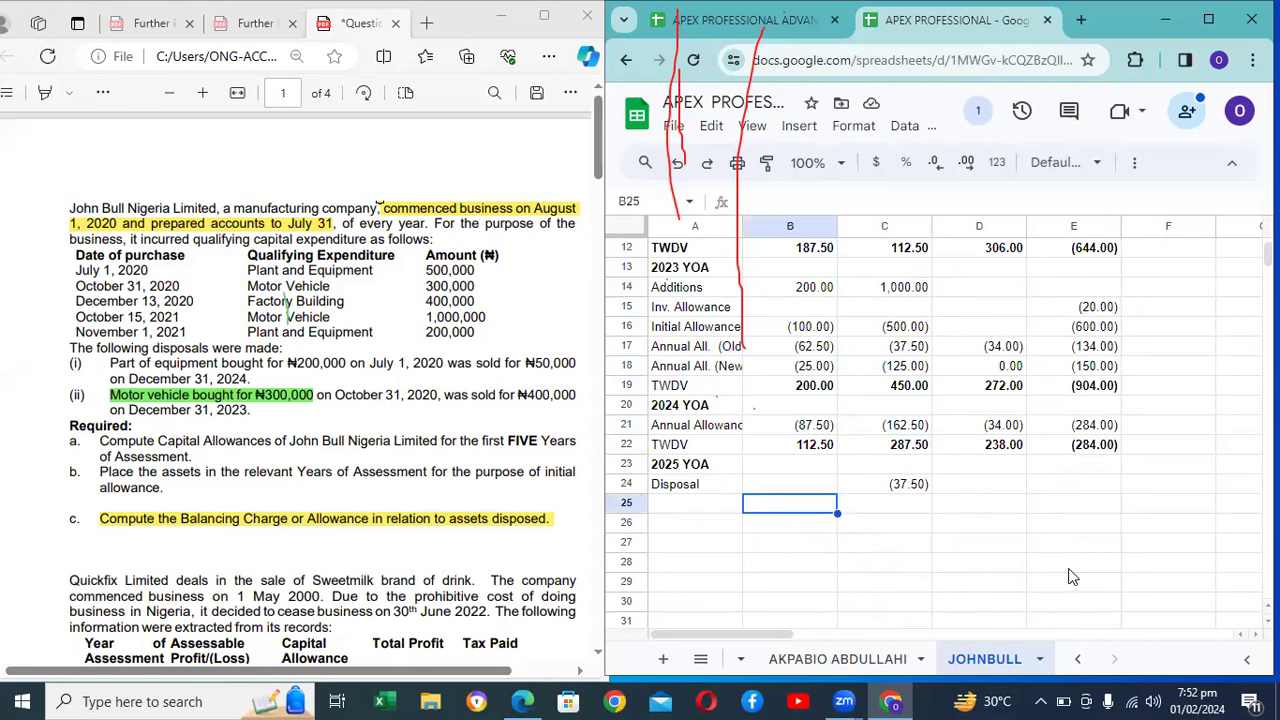
key("Left")
type("Ann")
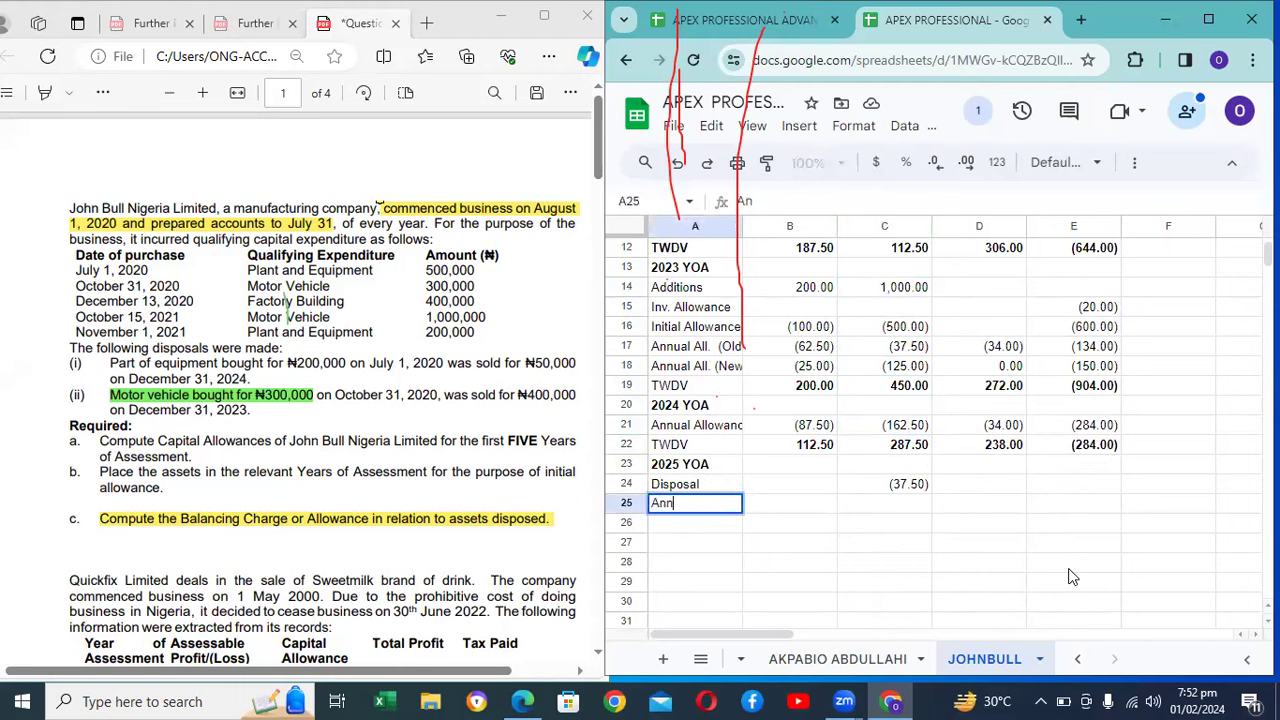
type("ual Allowance")
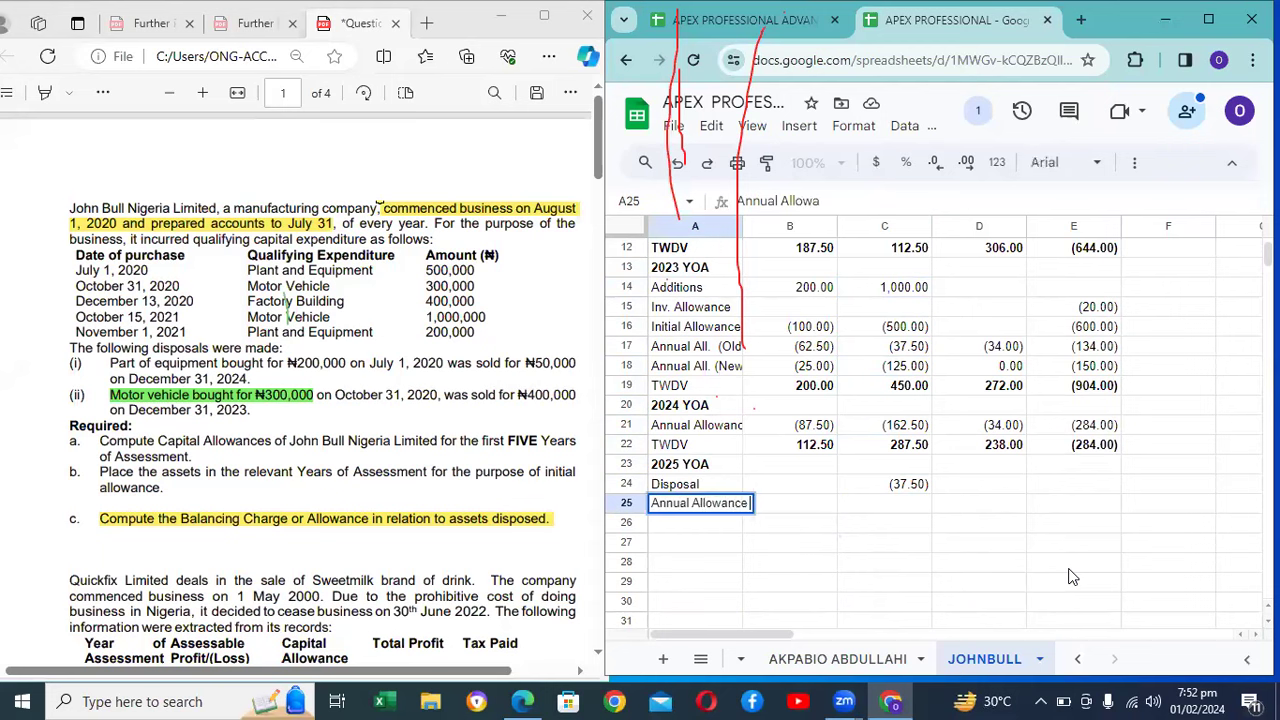
key("Tab")
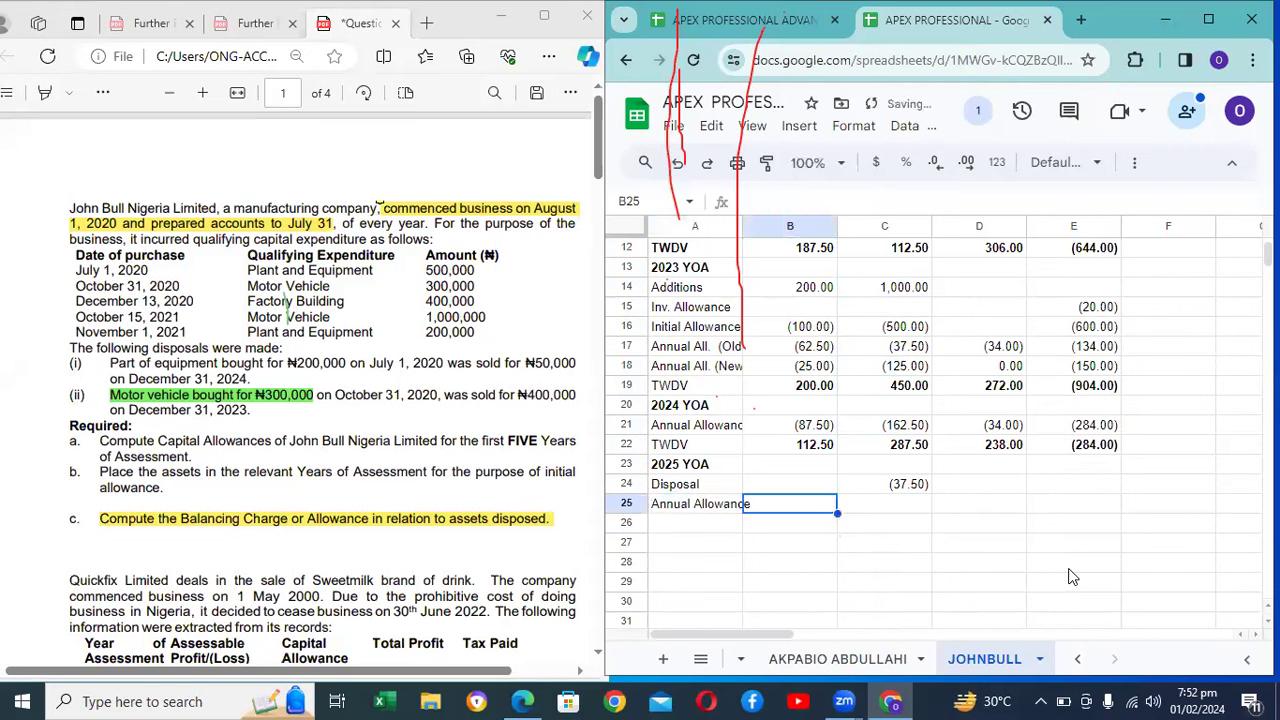
Step: Examine the P&E column of the main computation from the allowance rates down to the 2025 YOA Annual Allowance row
key("Up")
key("Up")
key("Up")
key("Up")
key("Up")
key("Up")
key("Up")
key("Up")
key("Up")
key("Up")
key("Up")
key("Up")
key("Up")
key("Up")
key("Up")
key("Up")
key("Up")
key("Up")
key("Up")
key("Up")
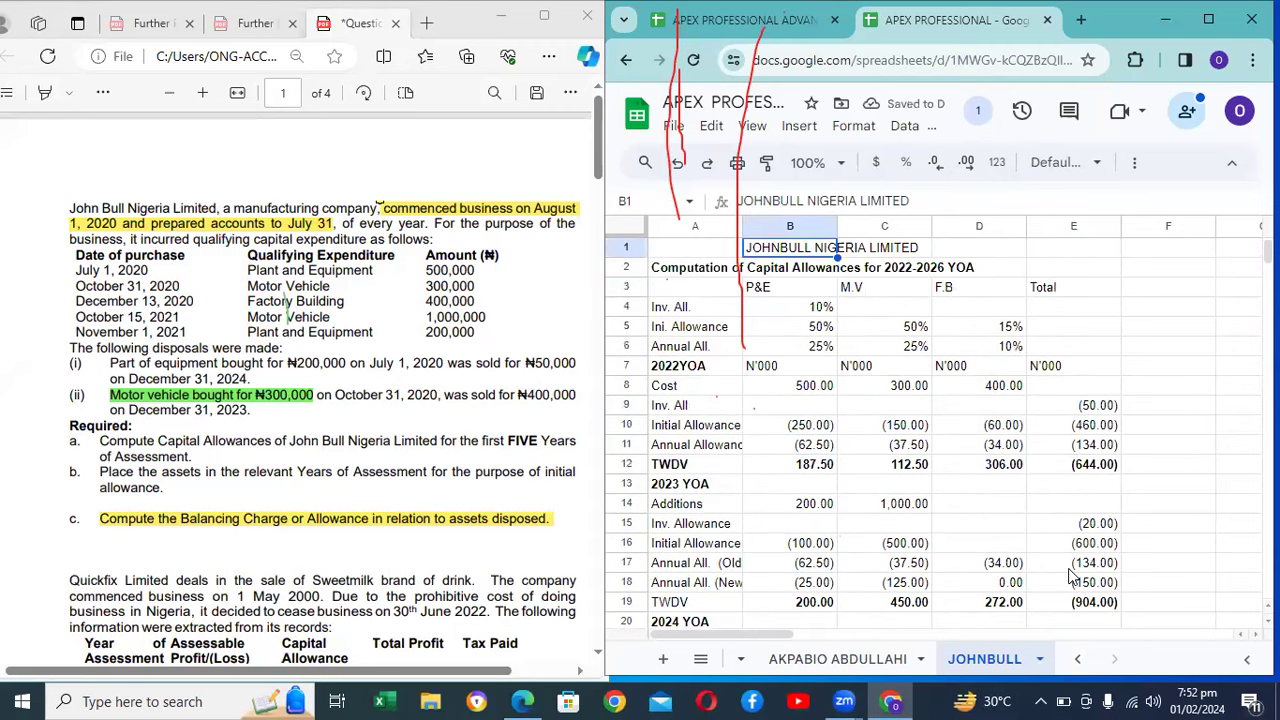
key("Down")
key("Down")
key("Down")
key("Down")
key("Down")
key("Down")
key("Down")
key("Down")
key("Down")
key("Down")
key("Down")
key("Down")
key("Down")
key("Down")
key("Down")
key("Down")
key("Down")
key("Down")
key("Down")
key("Down")
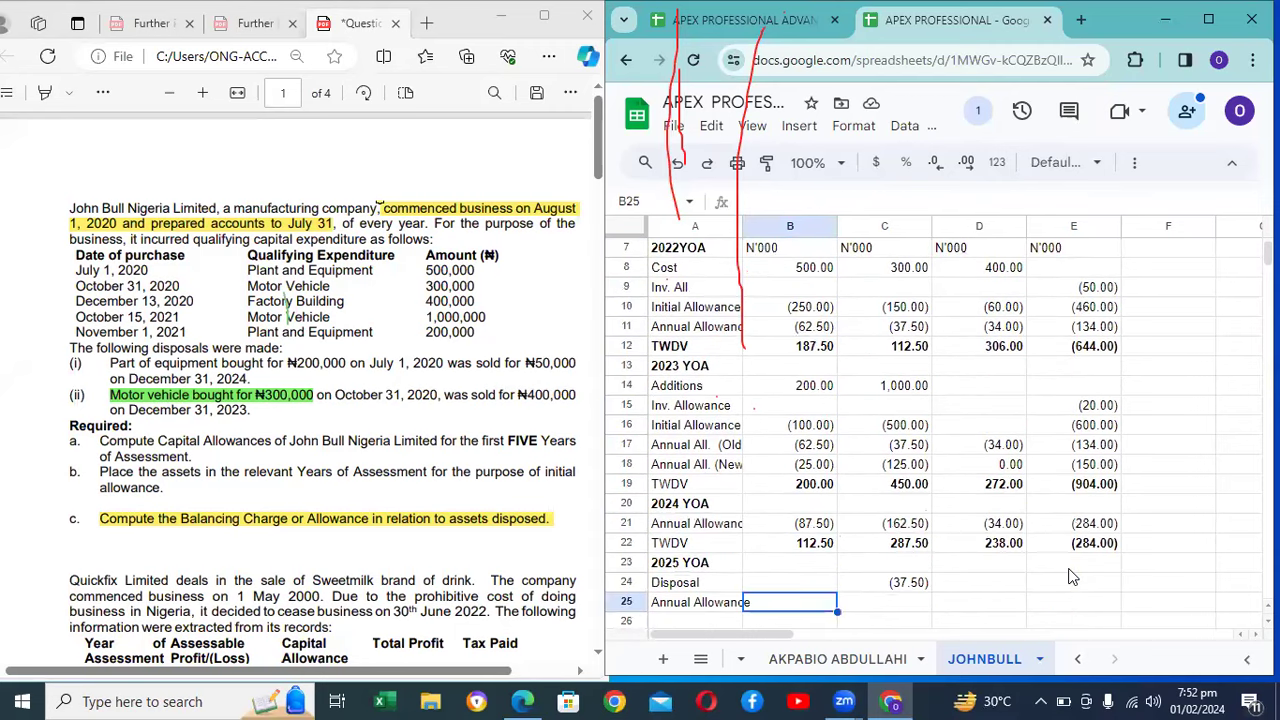
key("Down")
key("Up")
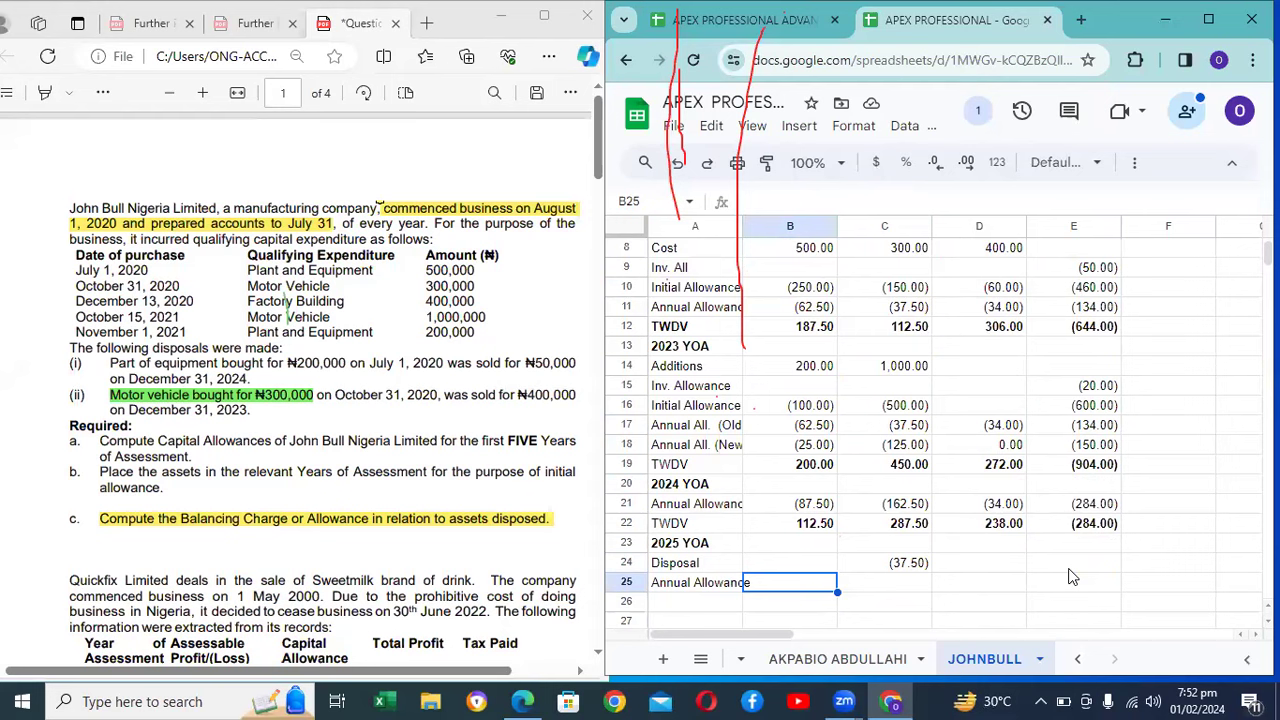
Step: Enter =-65+24.99 as the 2025 YOA Annual Allowance for P&E in B25
type("=")
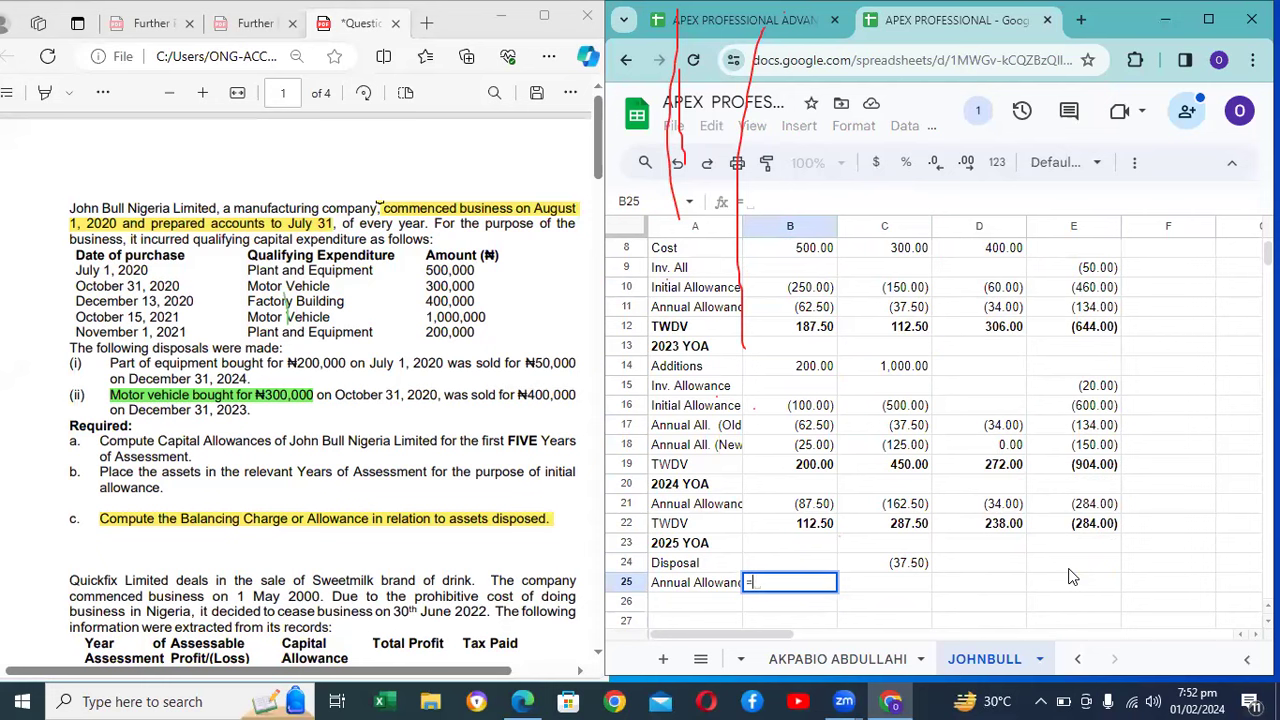
type("-65+24.99")
key("Return")
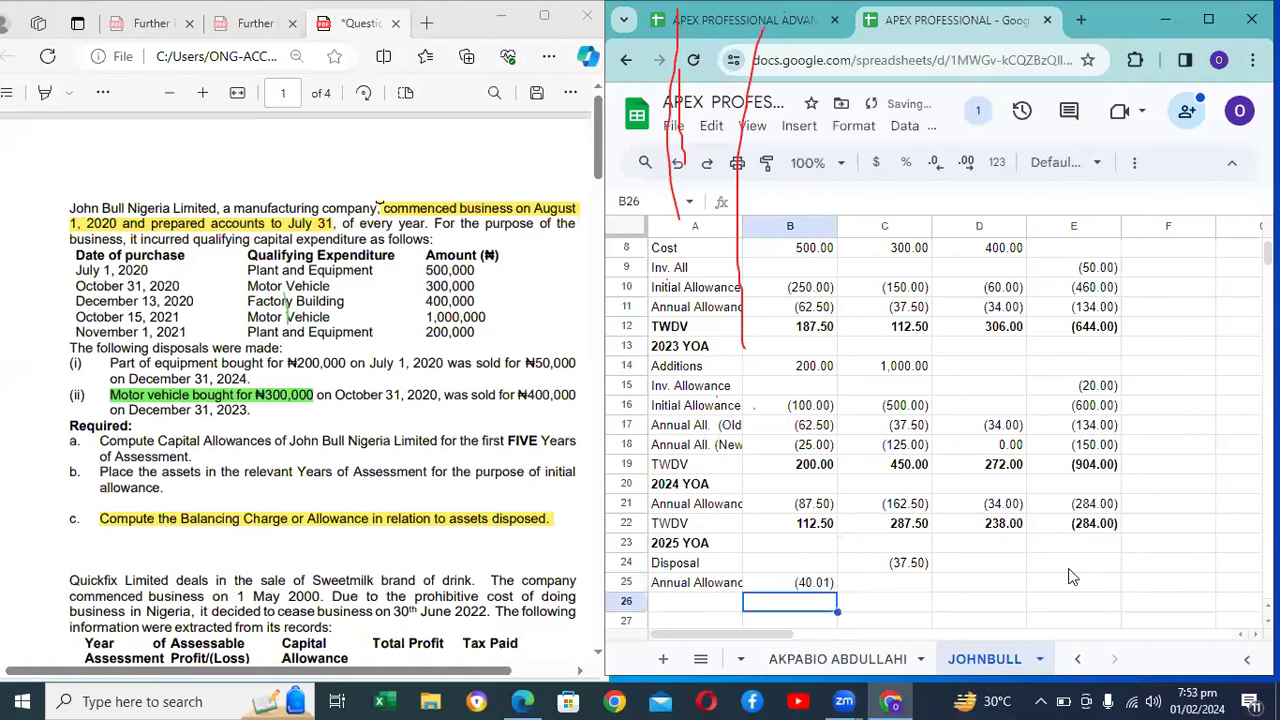
Step: Change the P&E Annual Allowance formula in B25 to =-65-24.99, and clear the cell
key("Up")
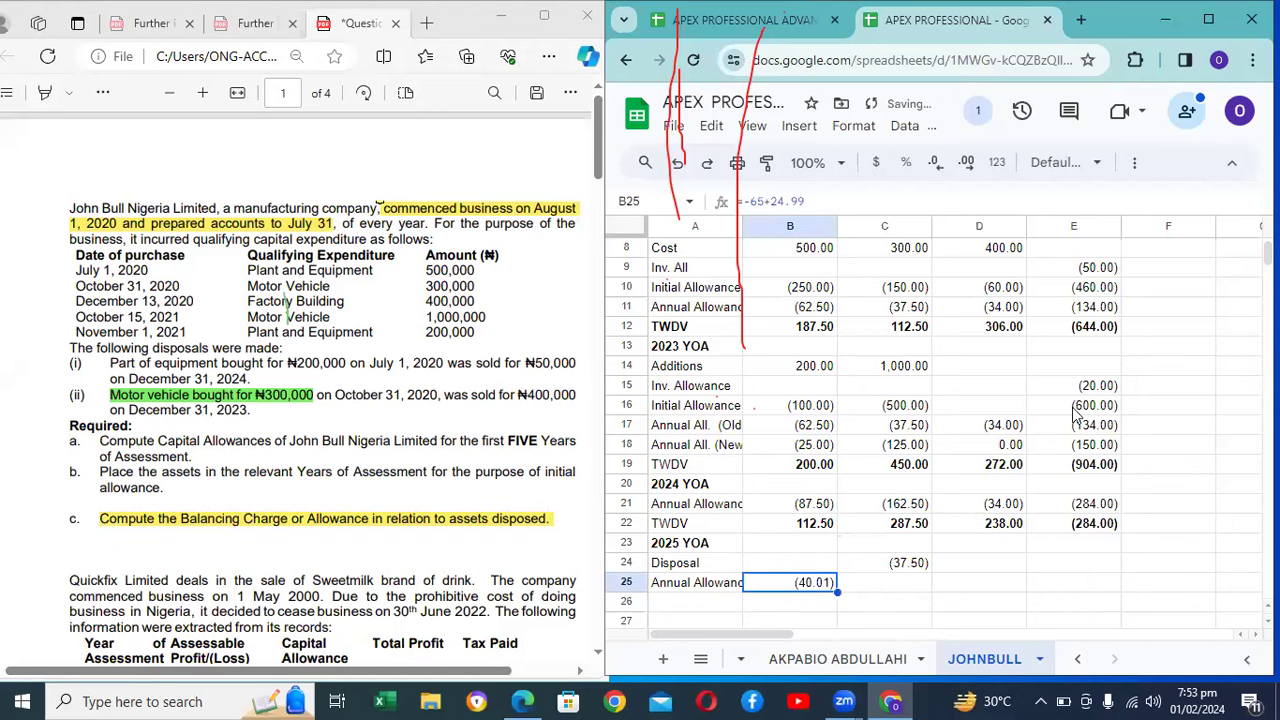
left_click(750, 201)
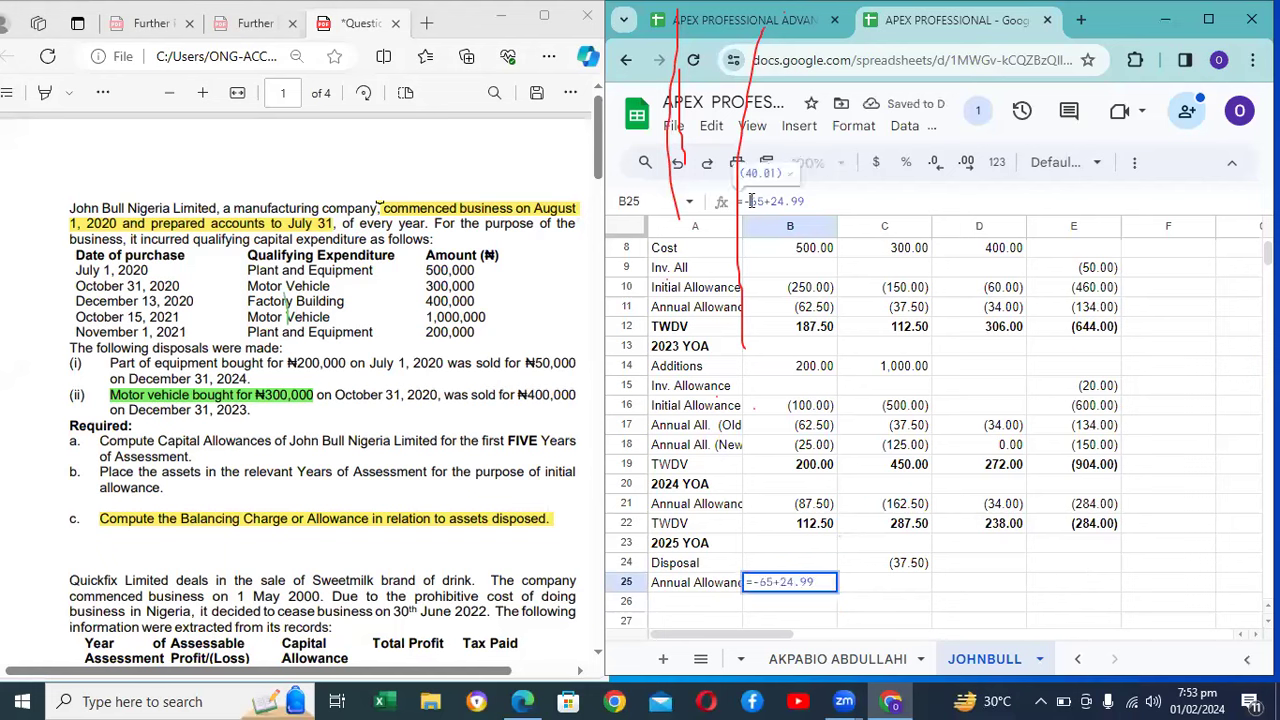
left_click(770, 201)
key("BackSpace")
type("-")
key("Return")
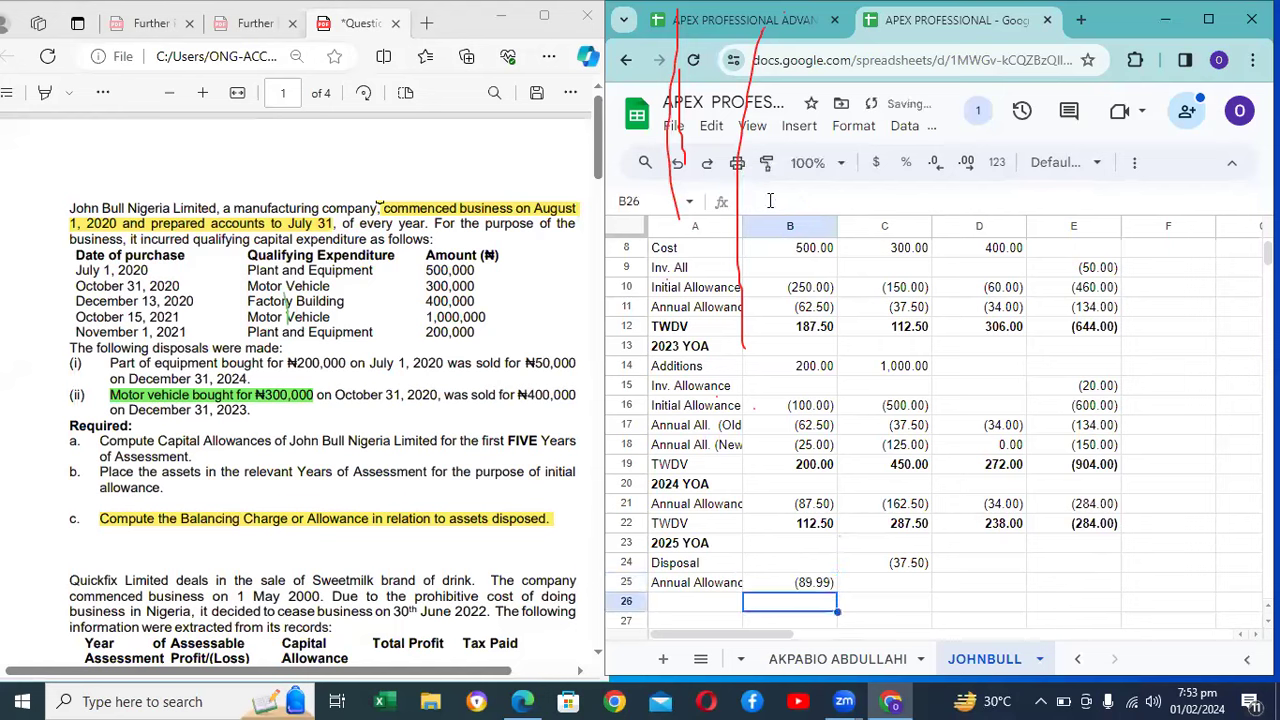
key("Up")
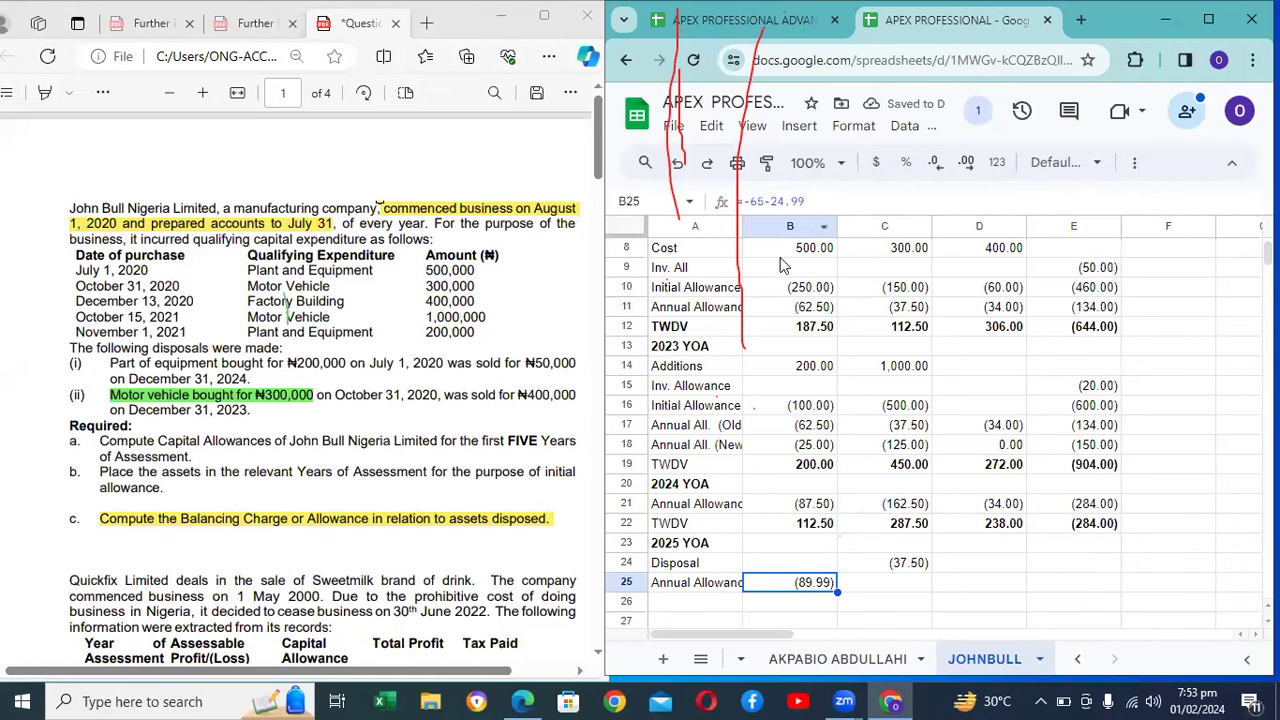
key("Delete")
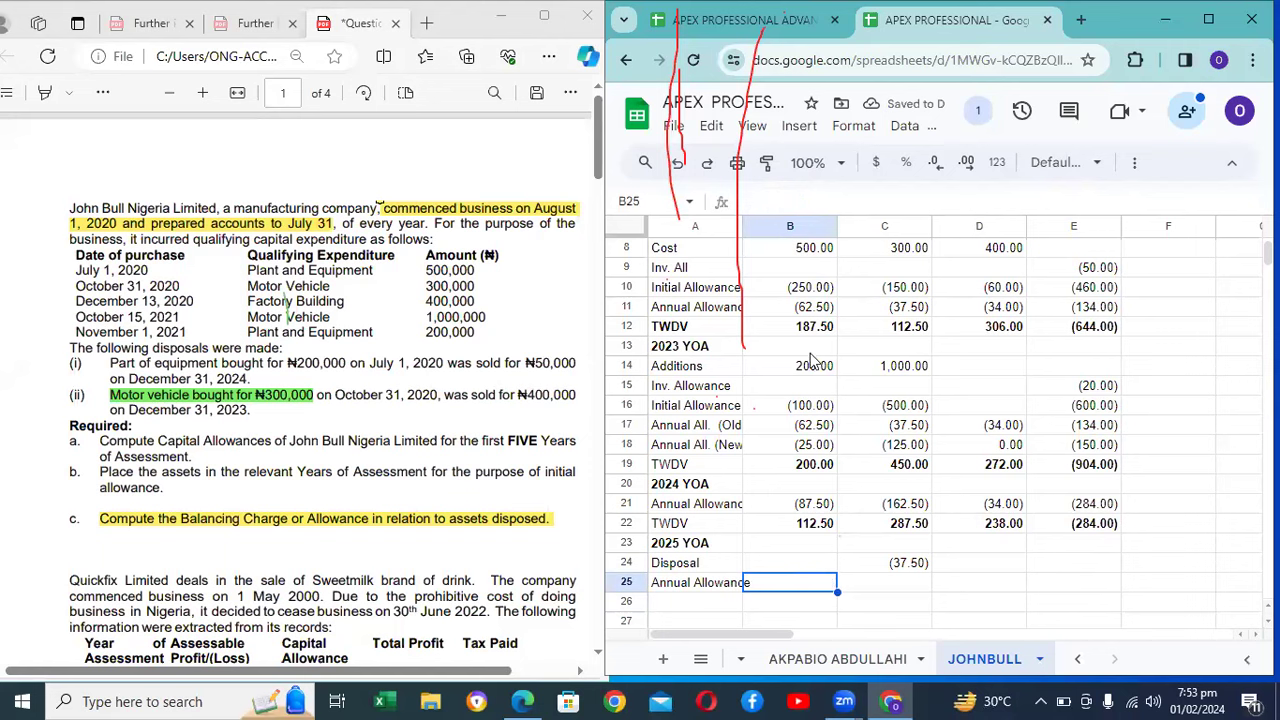
Step: Review the P&E column from the allowance rates through the 2022, 2023 and 2024 YOA blocks to the 2025 YOA Annual Allowance row
key("Up")
key("Up")
key("Up")
key("Up")
key("Up")
key("Up")
key("Up")
key("Up")
key("Up")
key("Up")
key("Up")
key("Up")
key("Up")
key("Up")
key("Up")
key("Up")
key("Up")
key("Up")
key("Up")
key("Up")
key("Down")
key("Down")
key("Down")
key("Down")
key("Down")
key("Down")
key("Down")
key("Down")
key("Down")
key("Down")
key("Down")
key("Down")
key("Down")
key("Down")
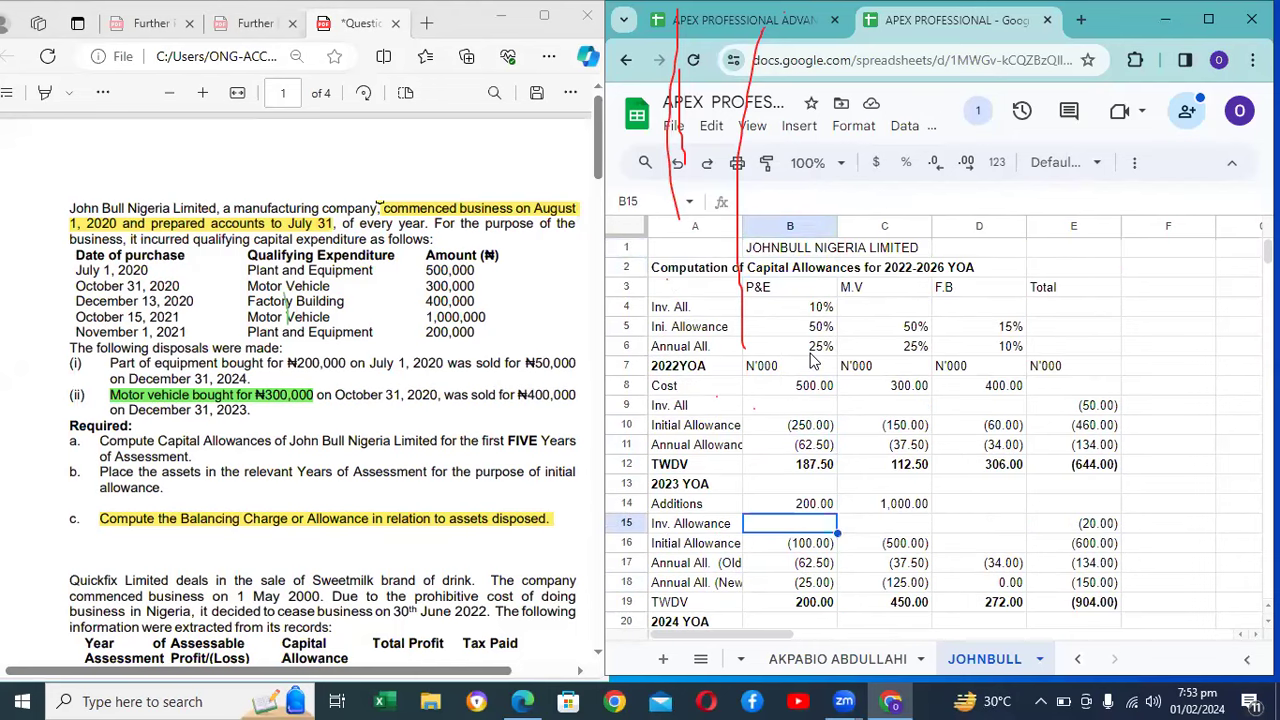
key("Down")
key("Down")
key("Down")
key("Down")
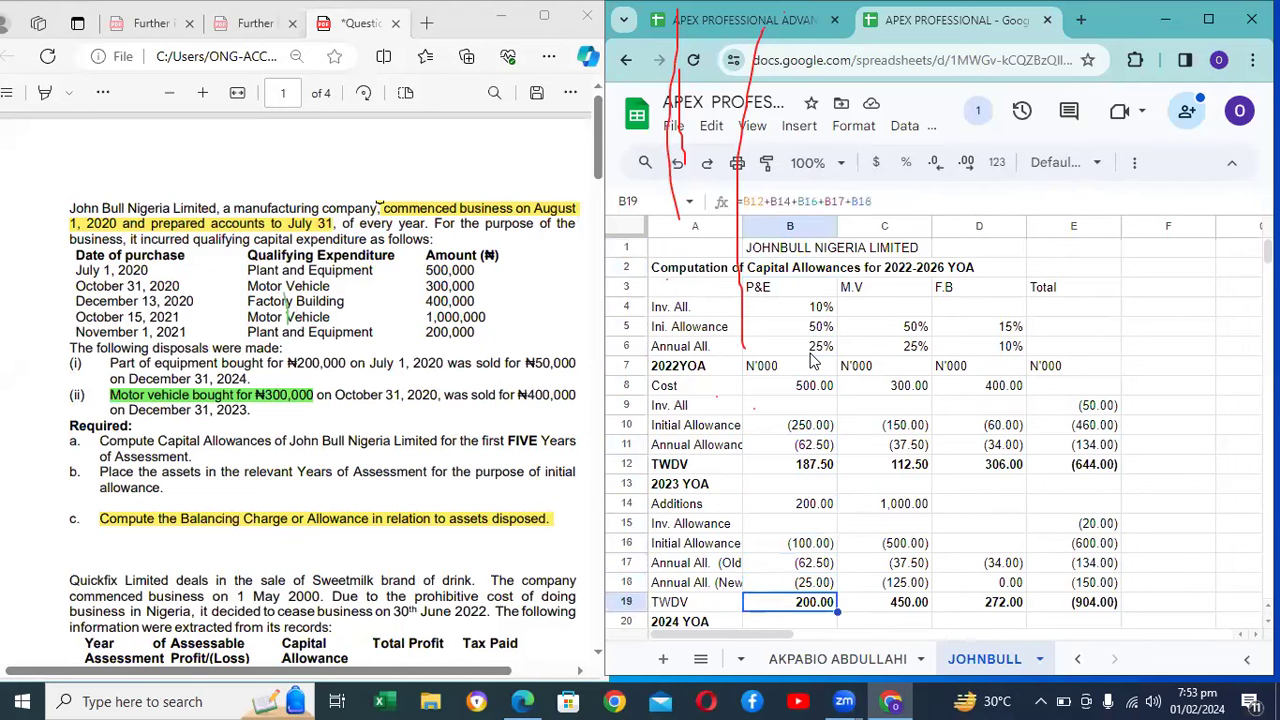
key("Down")
key("Down")
key("Down")
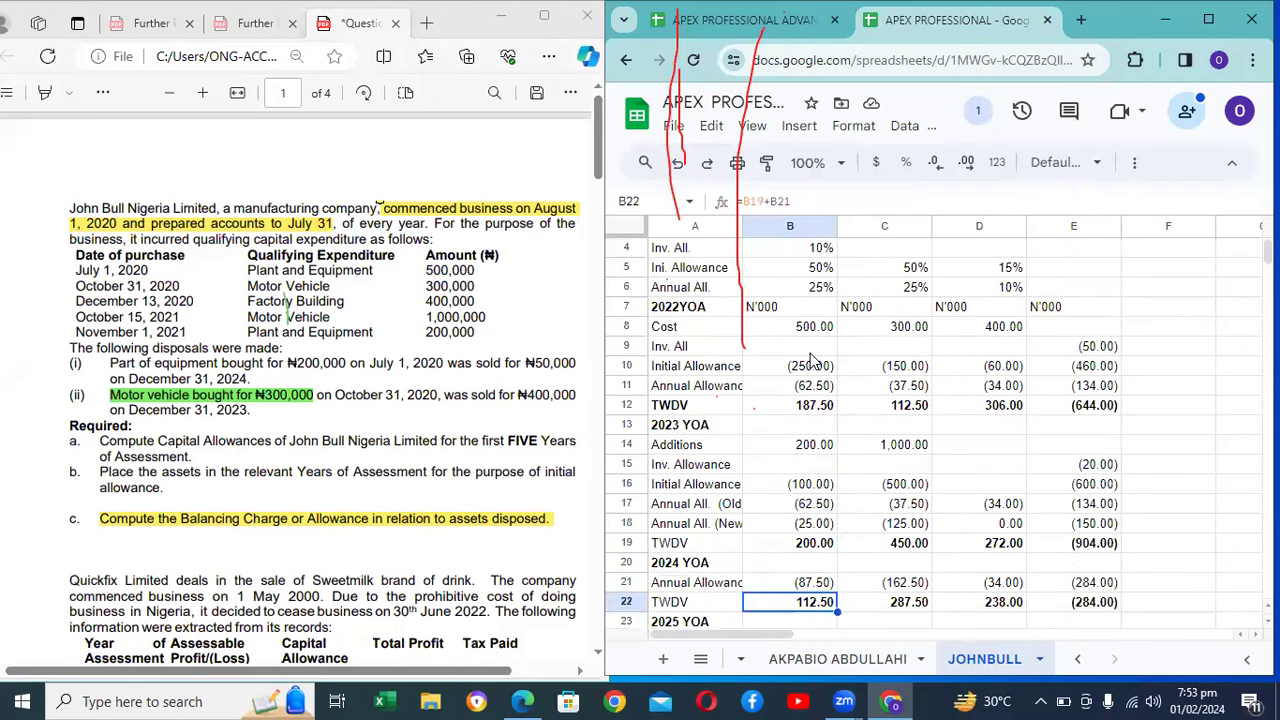
key("Down")
key("Down")
key("Down")
key("Down")
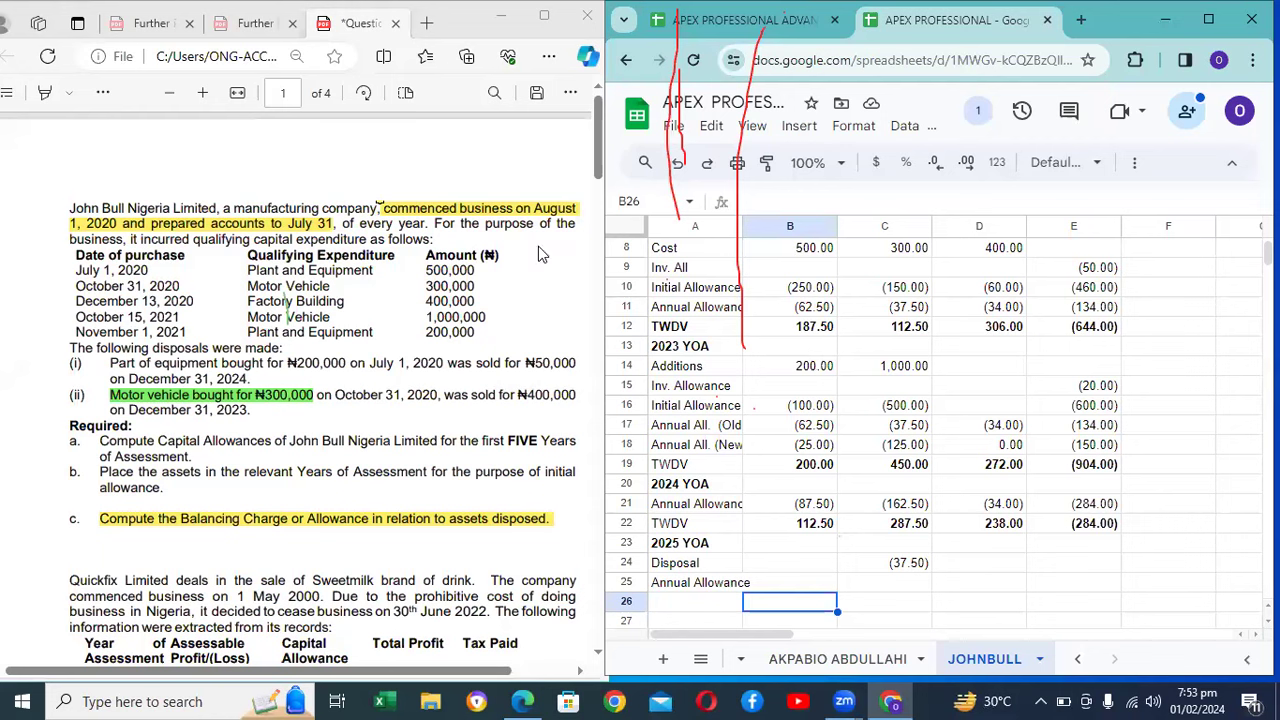
left_click(796, 587)
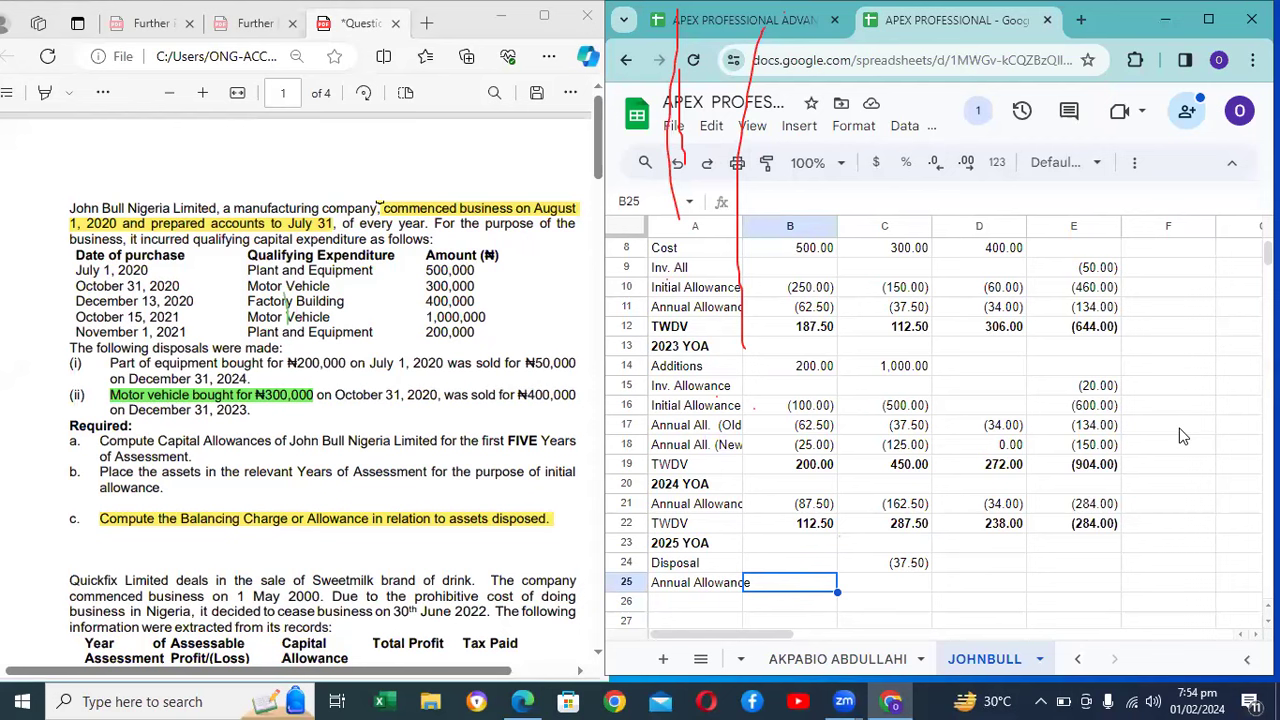
key("Left")
key("Right")
key("Right")
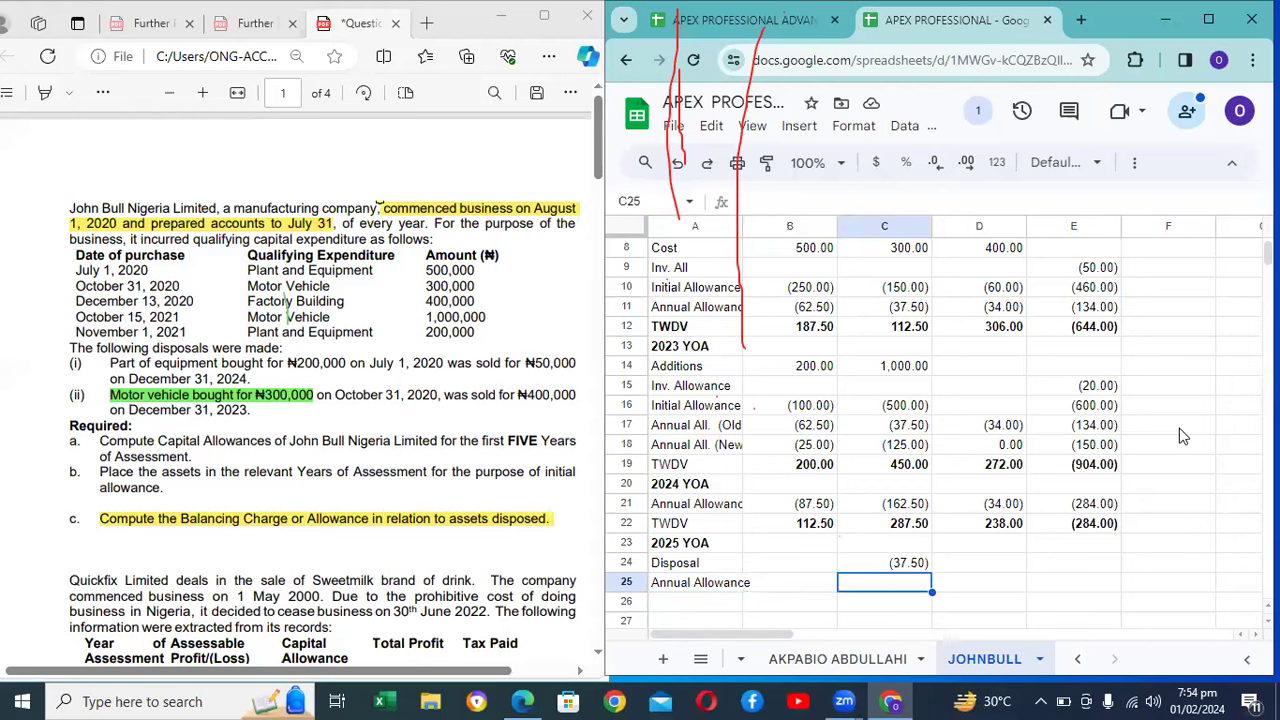
key("Left")
key("Left")
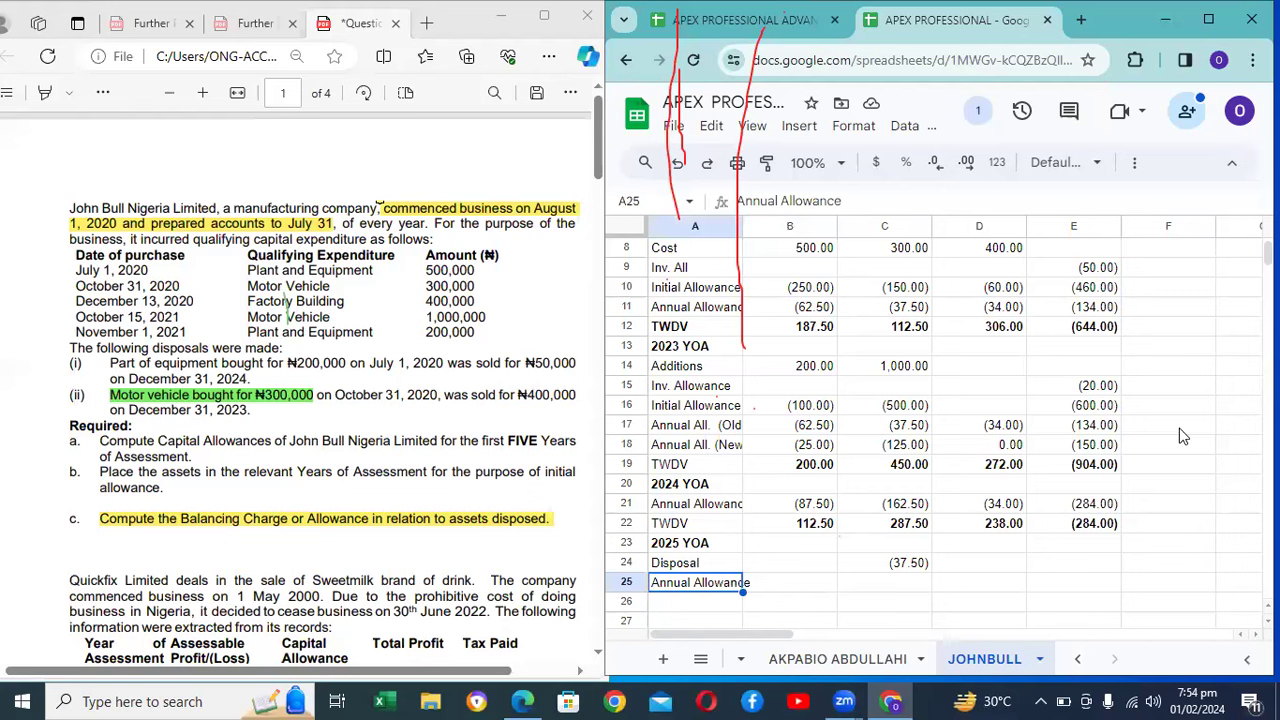
Step: Recheck the P&E annual allowance rate, cost, additions and yearly allowances as the basis for the empty 2025 YOA Annual Allowance cell B25
key("Right")
key("Up")
key("Up")
key("Up")
key("Up")
key("Up")
key("Up")
key("Up")
key("Up")
key("Up")
key("Up")
key("Up")
key("Up")
key("Up")
key("Up")
key("Up")
key("Up")
key("Up")
key("Up")
key("Up")
key("Up")
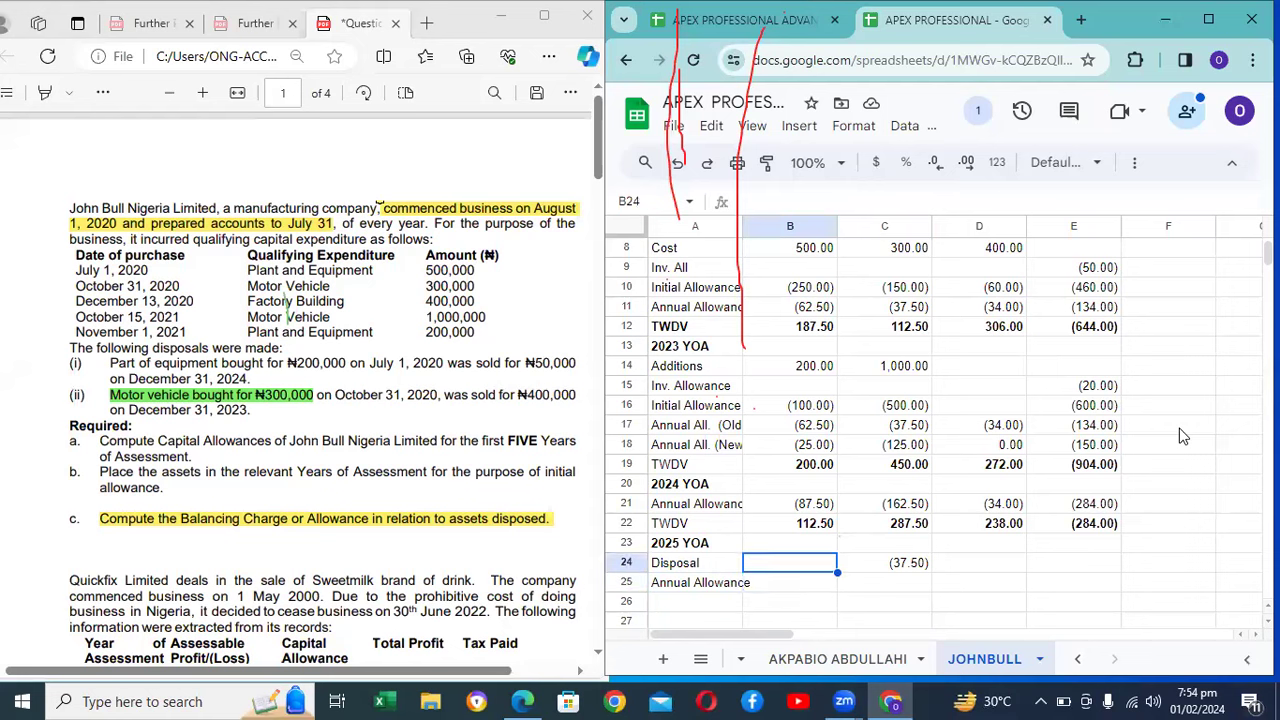
key("Down")
key("Down")
key("Down")
key("Down")
key("Down")
key("Down")
key("Down")
key("Down")
key("Down")
key("Down")
key("Down")
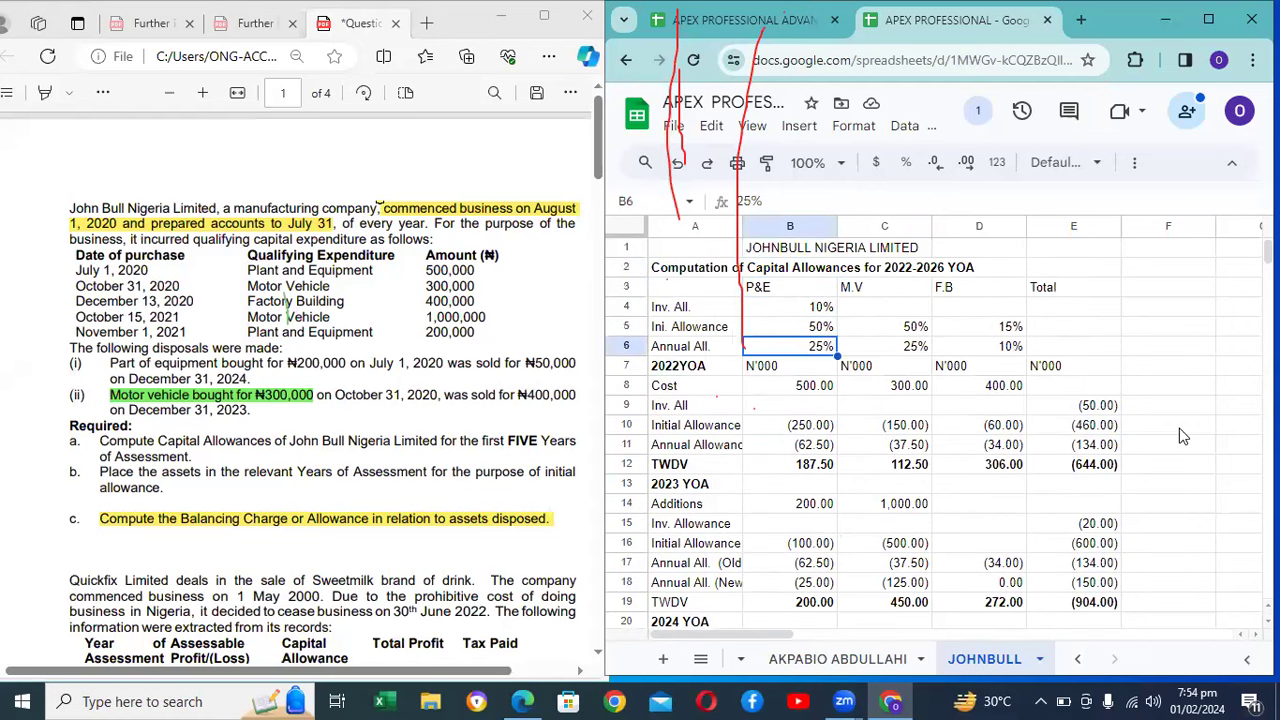
key("Down")
key("Down")
key("Down")
key("Down")
key("Down")
key("Down")
key("Down")
key("Down")
key("Down")
key("Down")
key("Down")
key("Down")
key("Down")
key("Down")
key("Down")
key("Down")
key("Down")
key("Down")
key("Down")
key("Down")
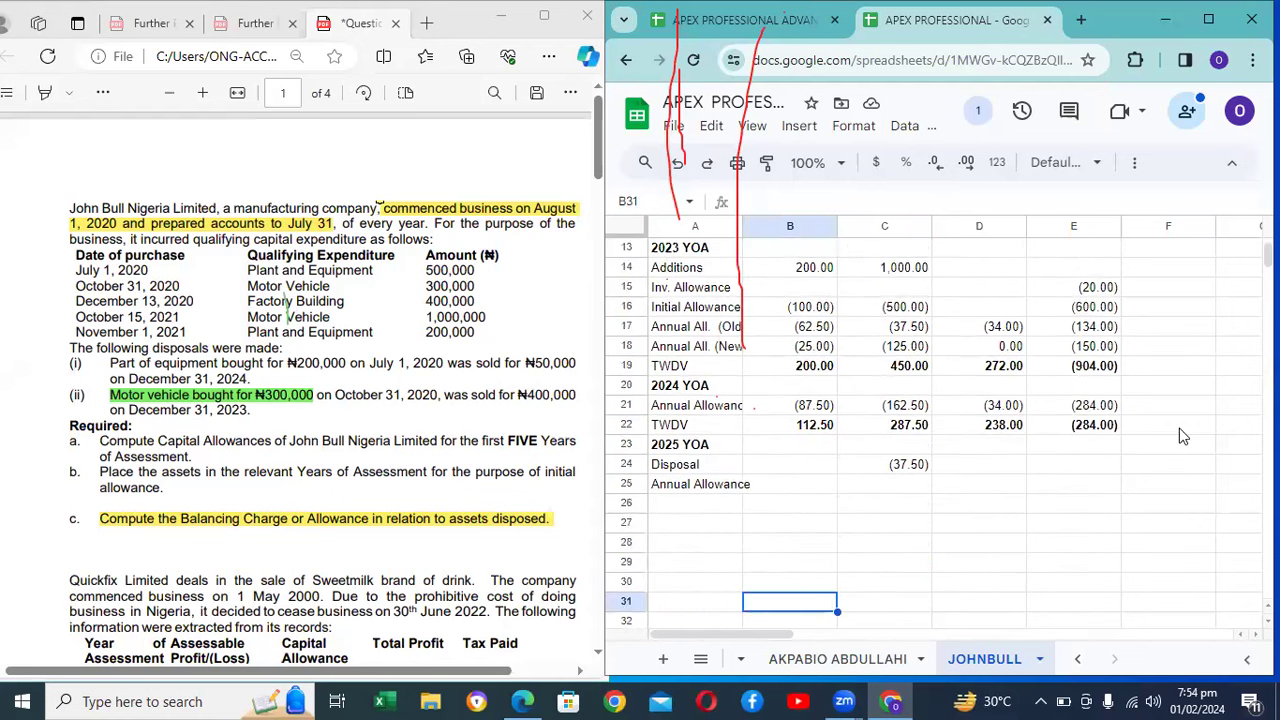
key("Up")
key("Up")
key("Up")
key("Up")
key("Up")
key("Up")
key("Up")
key("Up")
key("Up")
key("Up")
key("Up")
key("Up")
key("Up")
key("Up")
key("Up")
key("Up")
key("Up")
key("Up")
key("Up")
key("Up")
key("Up")
key("Up")
key("Up")
key("Up")
key("Up")
key("Up")
key("Up")
key("Up")
key("Up")
key("Up")
key("Up")
key("Up")
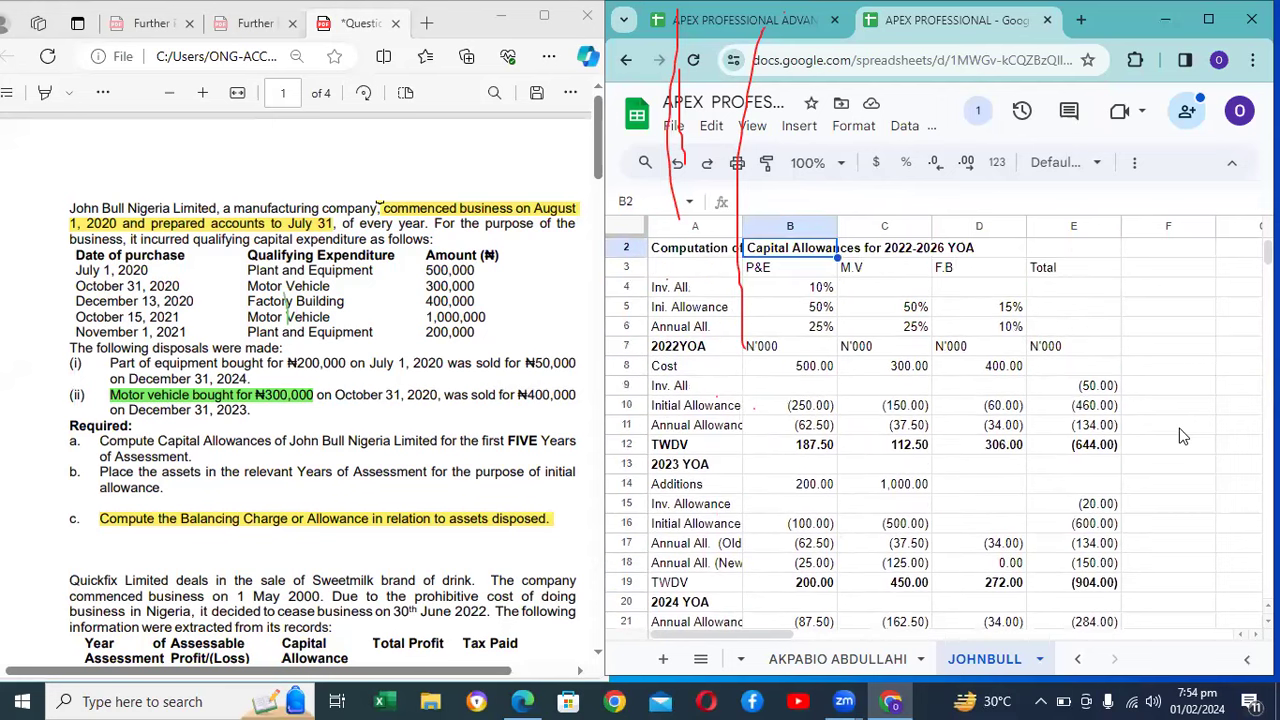
key("Down")
key("Down")
key("Down")
key("Down")
key("Down")
key("Down")
key("Down")
key("Down")
key("Down")
key("Down")
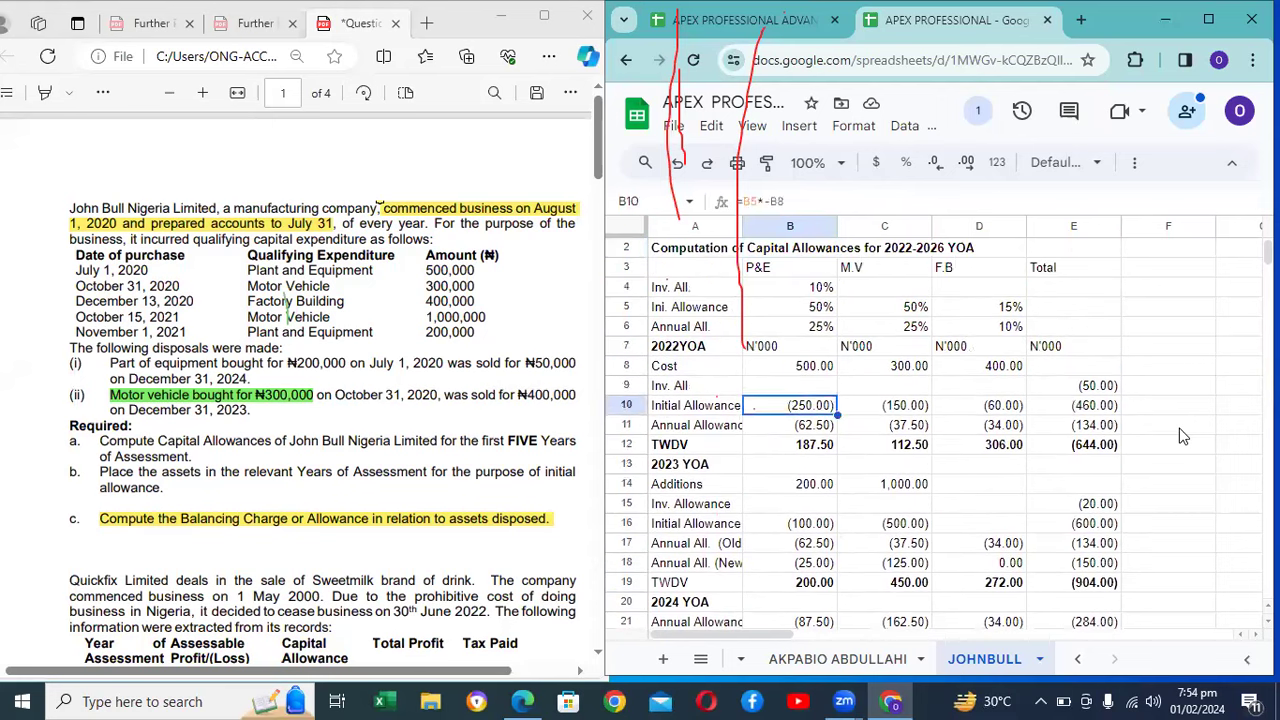
key("Down")
key("Down")
key("Down")
key("Down")
key("Down")
key("Down")
key("Down")
key("Down")
key("Down")
key("Down")
key("Down")
key("Down")
key("Down")
key("Down")
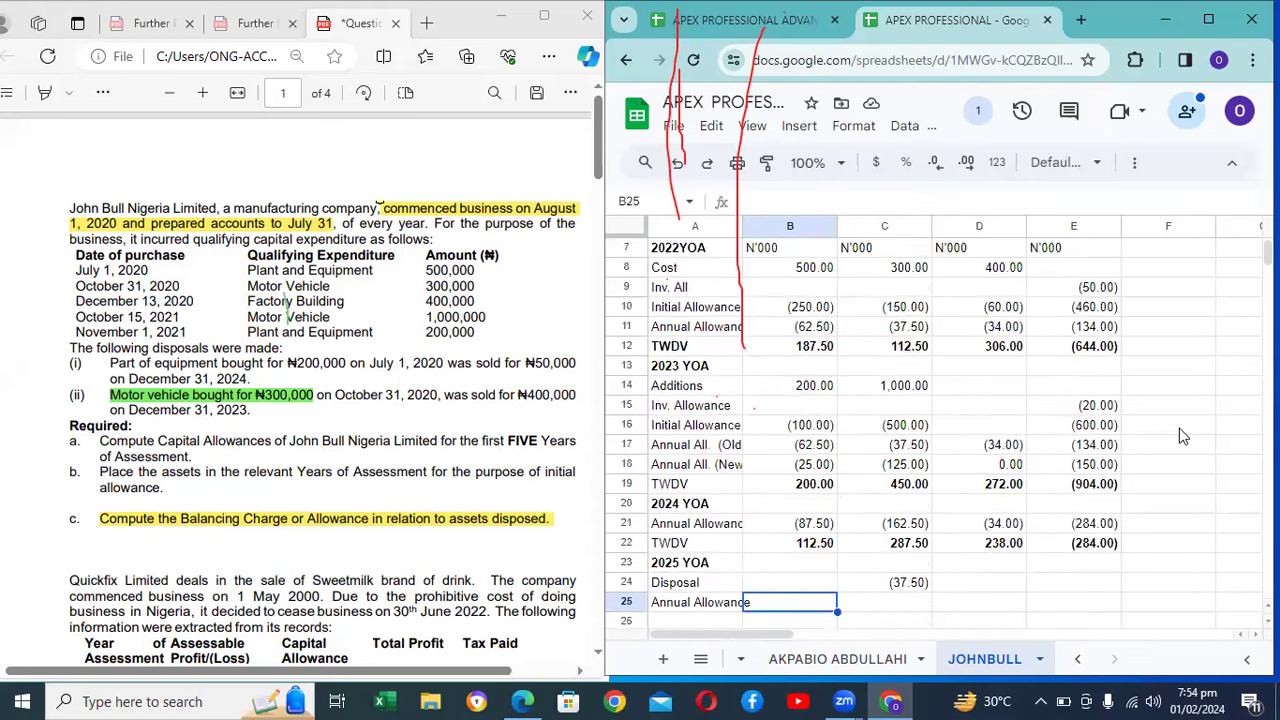
key("Up")
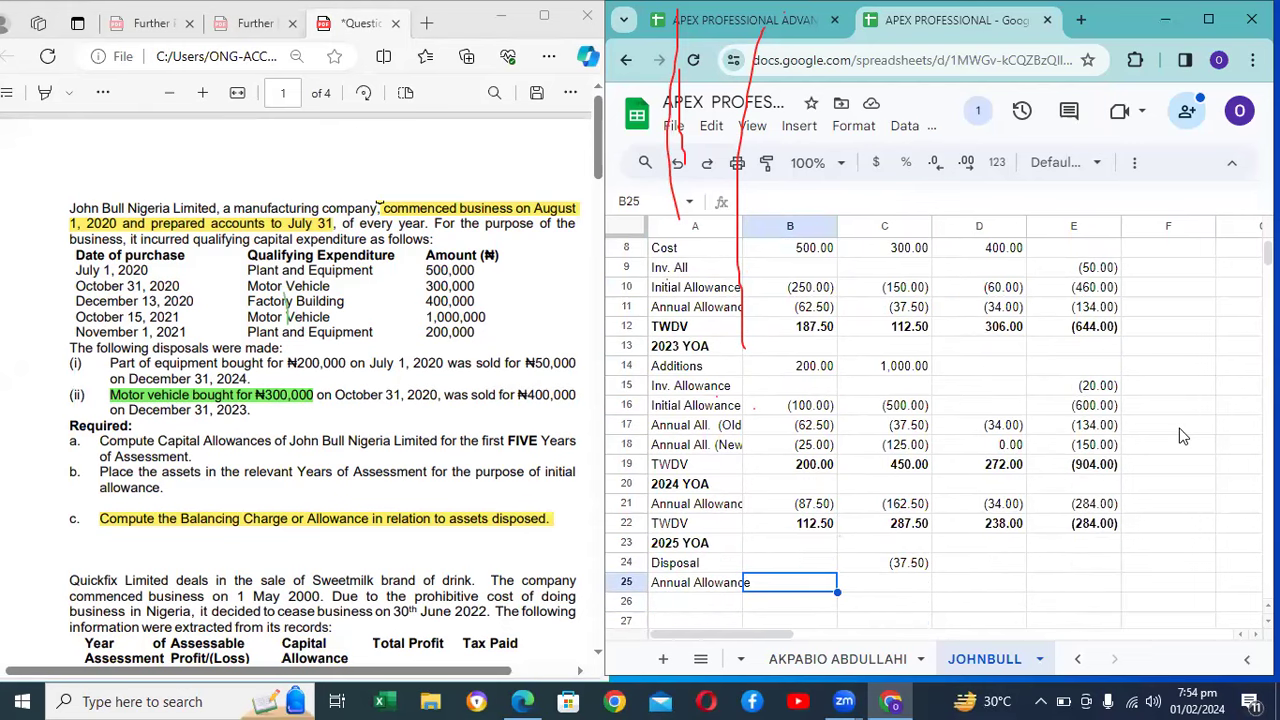
Step: Trace the P&E rates, allowances and TWDV formulas from the top of the sheet down to the 2025 YOA Annual Allowance cell B25
key("Up")
key("Up")
key("Up")
key("Up")
key("Up")
key("Up")
key("Up")
key("Up")
key("Up")
key("Up")
key("Up")
key("Up")
key("Up")
key("Up")
key("Up")
key("Up")
key("Up")
key("Up")
key("Up")
key("Up")
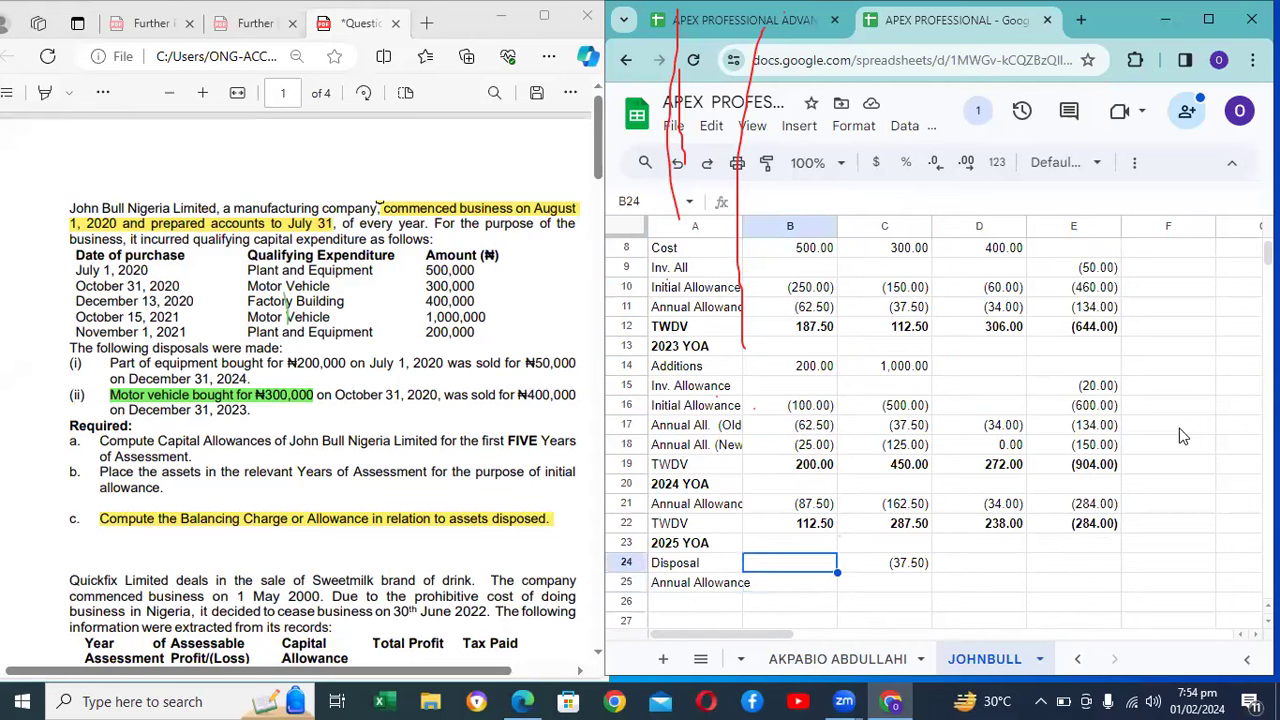
key("Down")
key("Down")
key("Down")
key("Down")
key("Down")
key("Down")
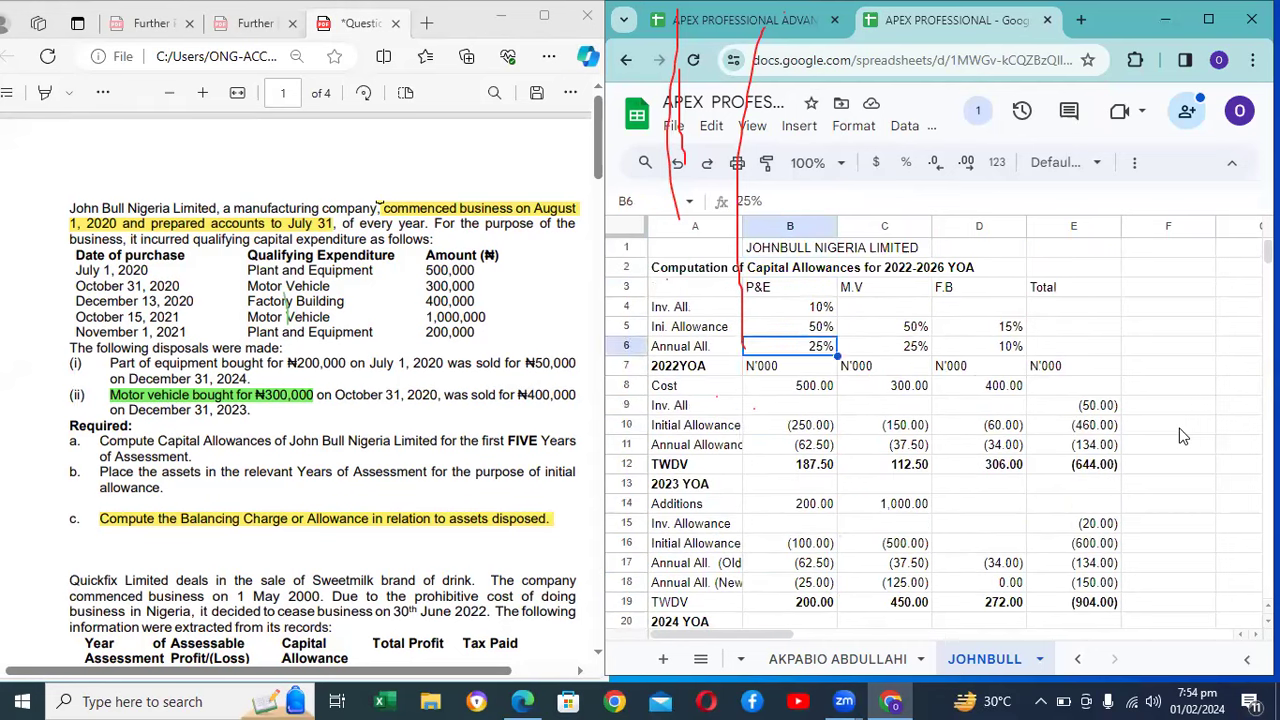
key("Down")
key("Down")
key("Down")
key("Down")
key("Down")
key("Down")
key("Down")
key("Down")
key("Down")
key("Down")
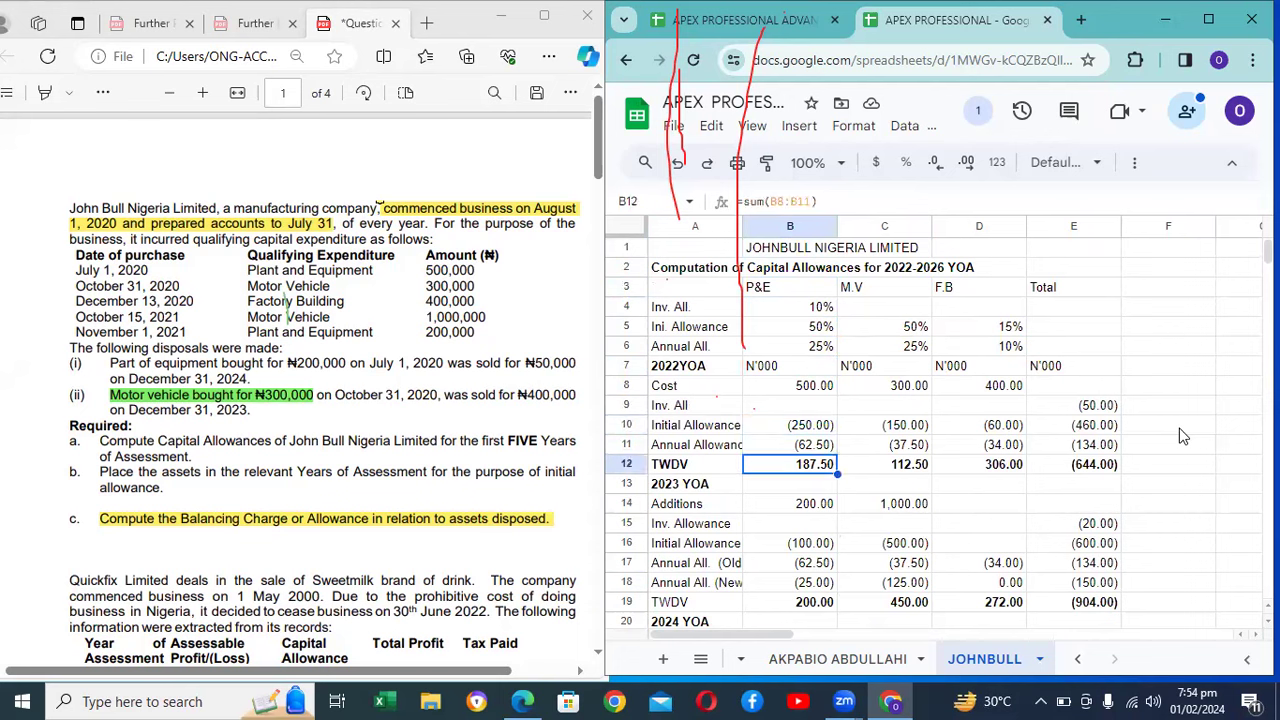
key("Down")
key("Down")
key("Down")
key("Down")
key("Down")
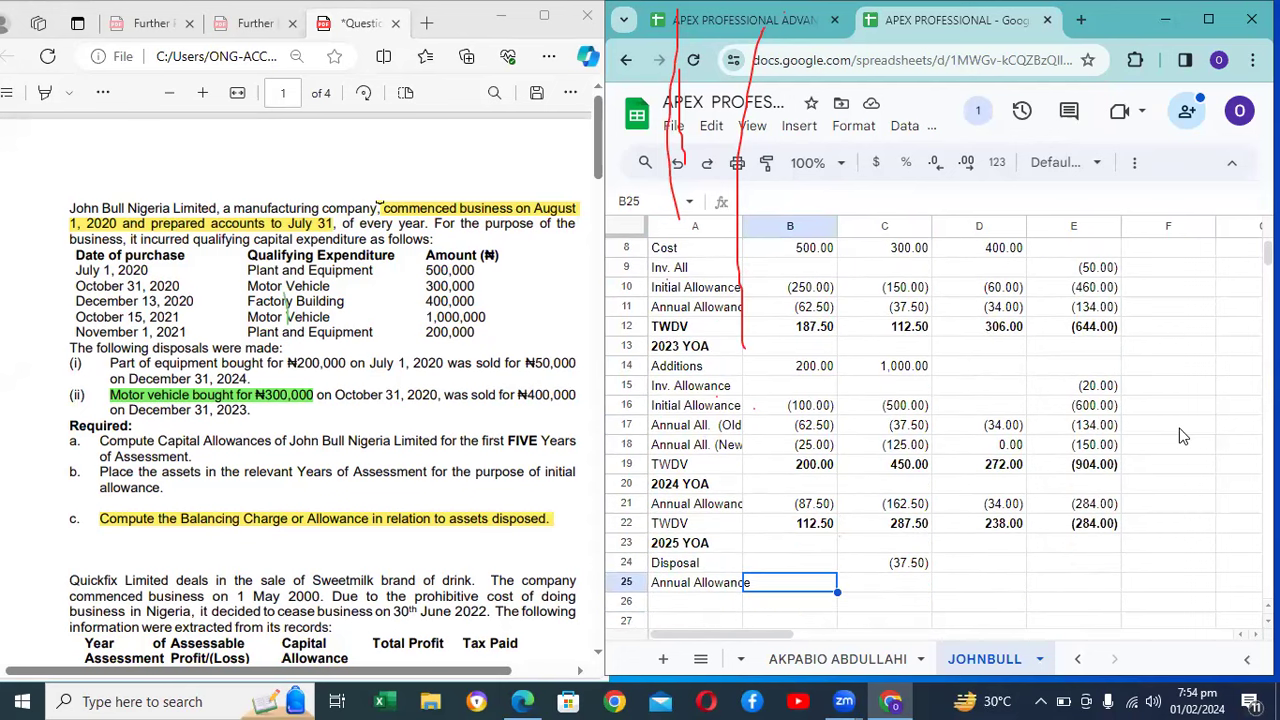
Step: Enter =B21+0.01 as the P&E Annual Allowance for 2025 YOA in B25
type("=")
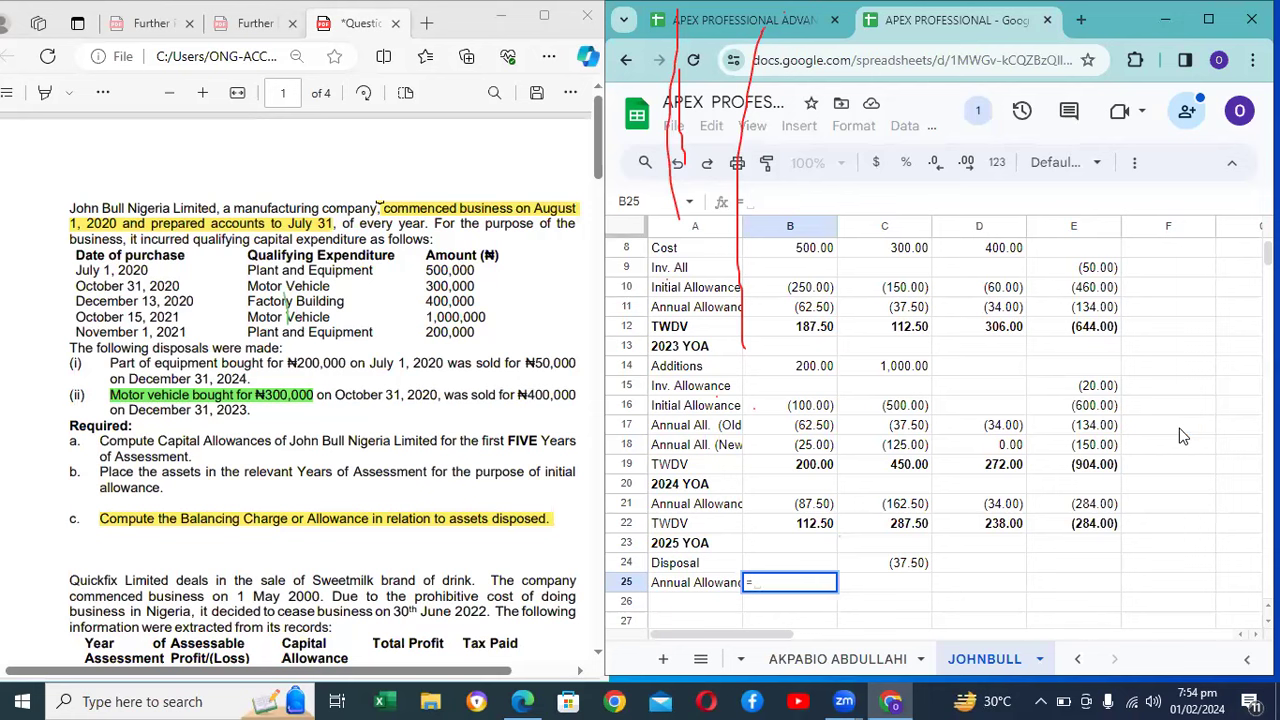
key("Up")
key("Up")
key("Up")
key("Up")
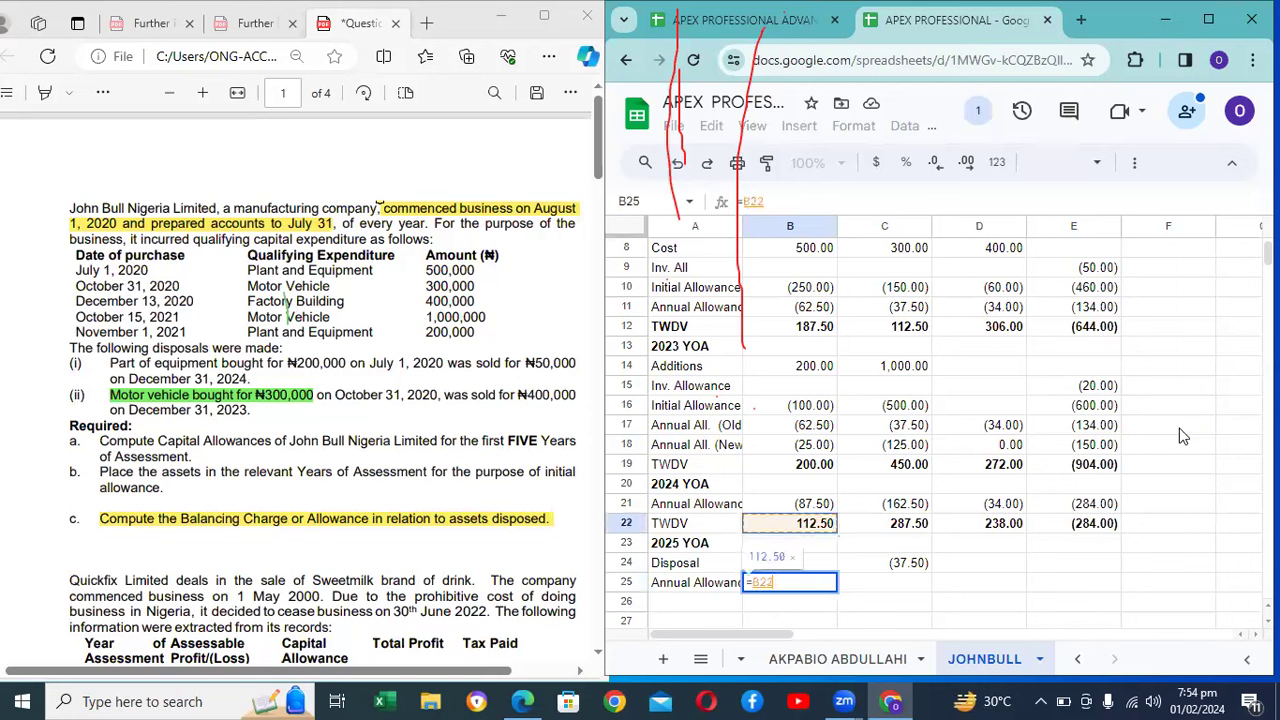
left_click(798, 203)
type("+")
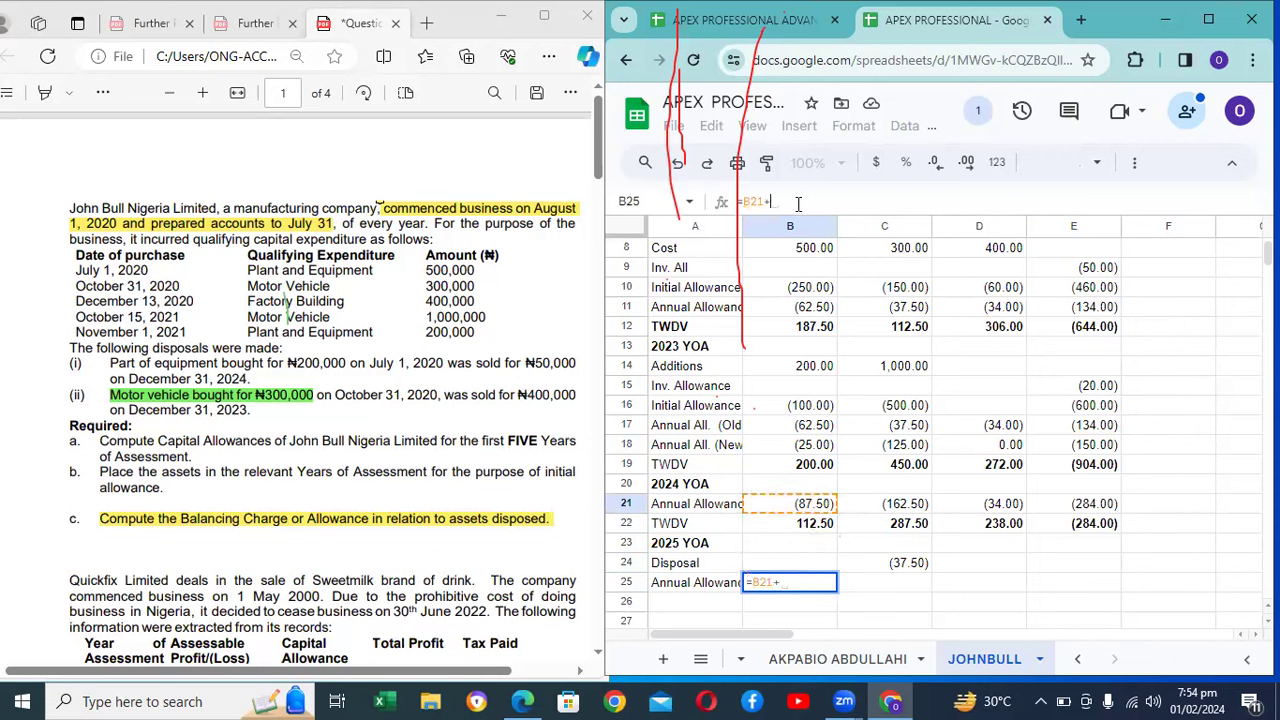
type("01")
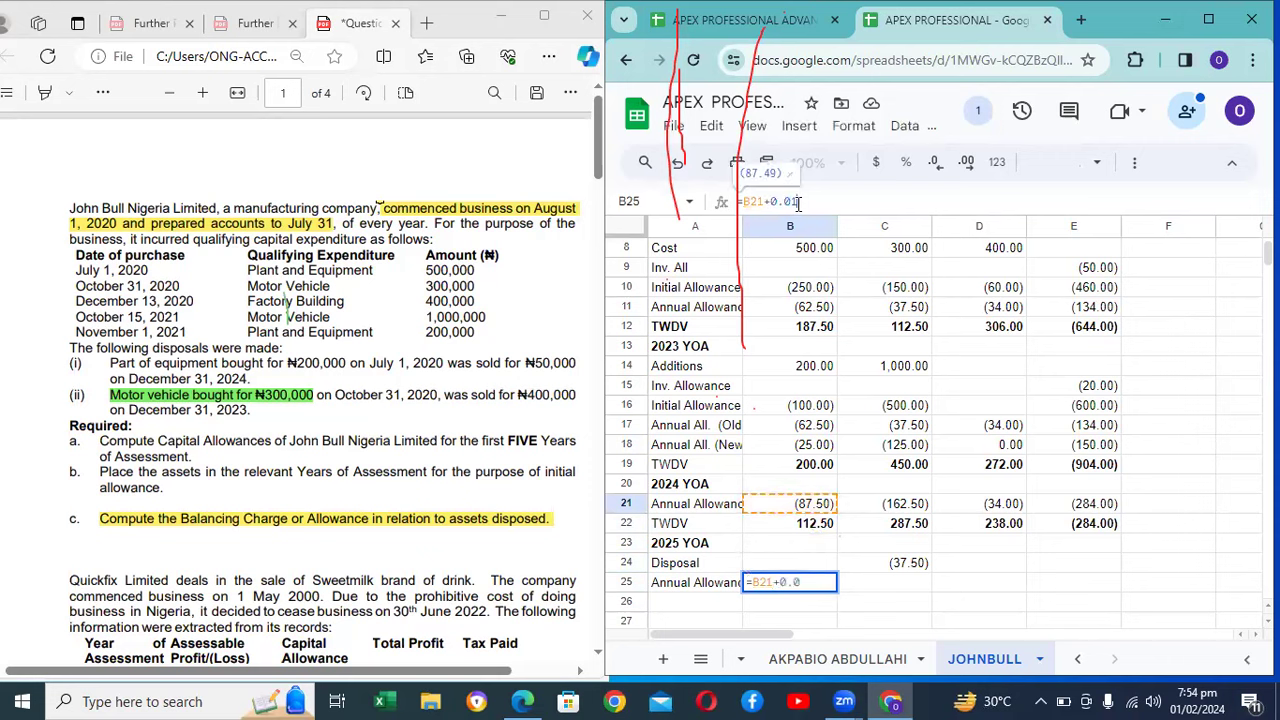
key("Return")
key("Up")
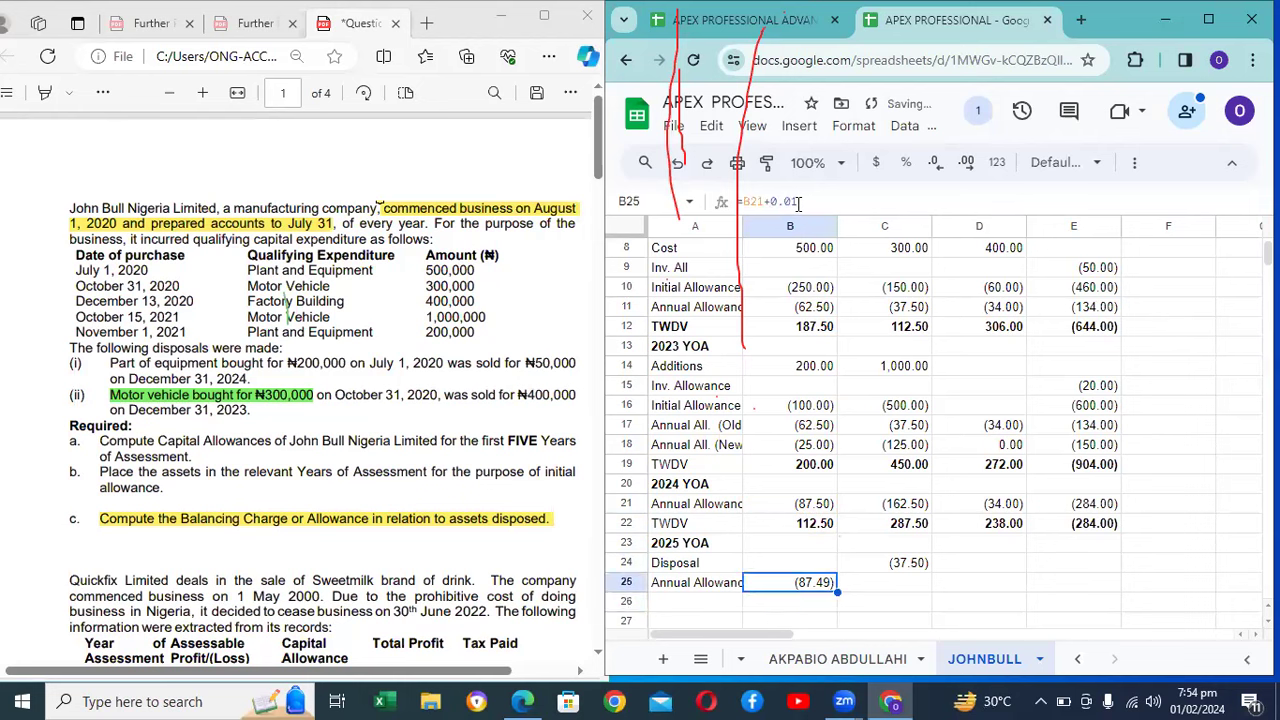
Step: Examine the M.V column's annual allowance formulas and 2022 YOA figures as the basis for the 2025 YOA Annual Allowance in C25
key("Right")
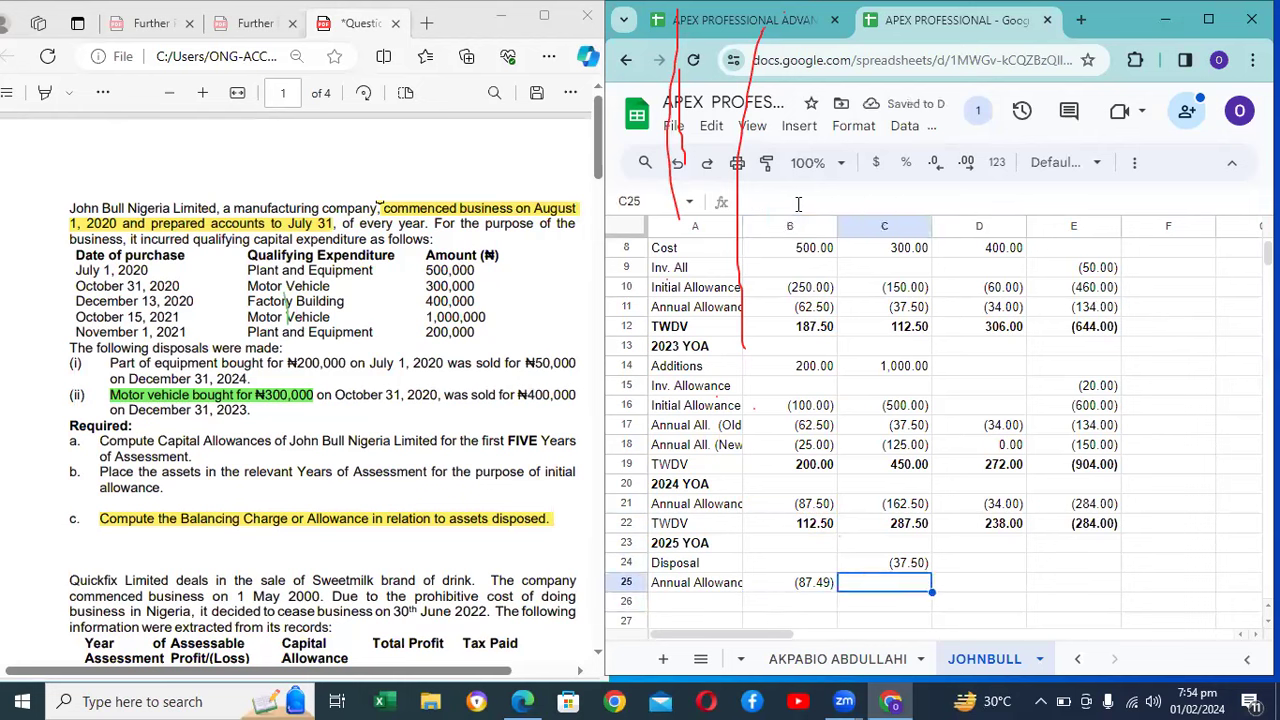
key("Up")
key("Up")
key("Up")
key("Up")
key("Up")
key("Up")
key("Up")
key("Up")
key("Up")
key("Up")
key("Up")
key("Up")
key("Up")
key("Up")
key("Up")
key("Up")
key("Up")
key("Up")
key("Up")
key("Up")
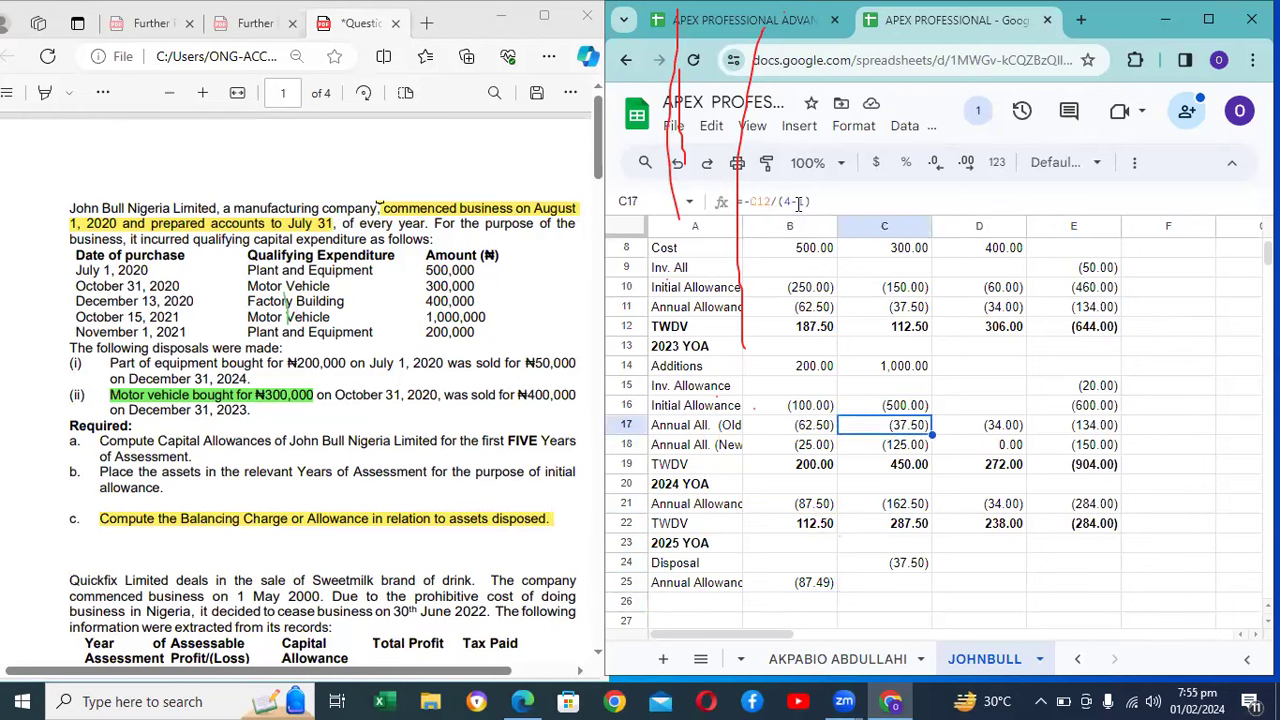
key("Down")
key("Down")
key("Down")
key("Down")
key("Down")
key("Down")
key("Down")
key("Down")
key("Down")
key("Down")
key("Down")
key("Down")
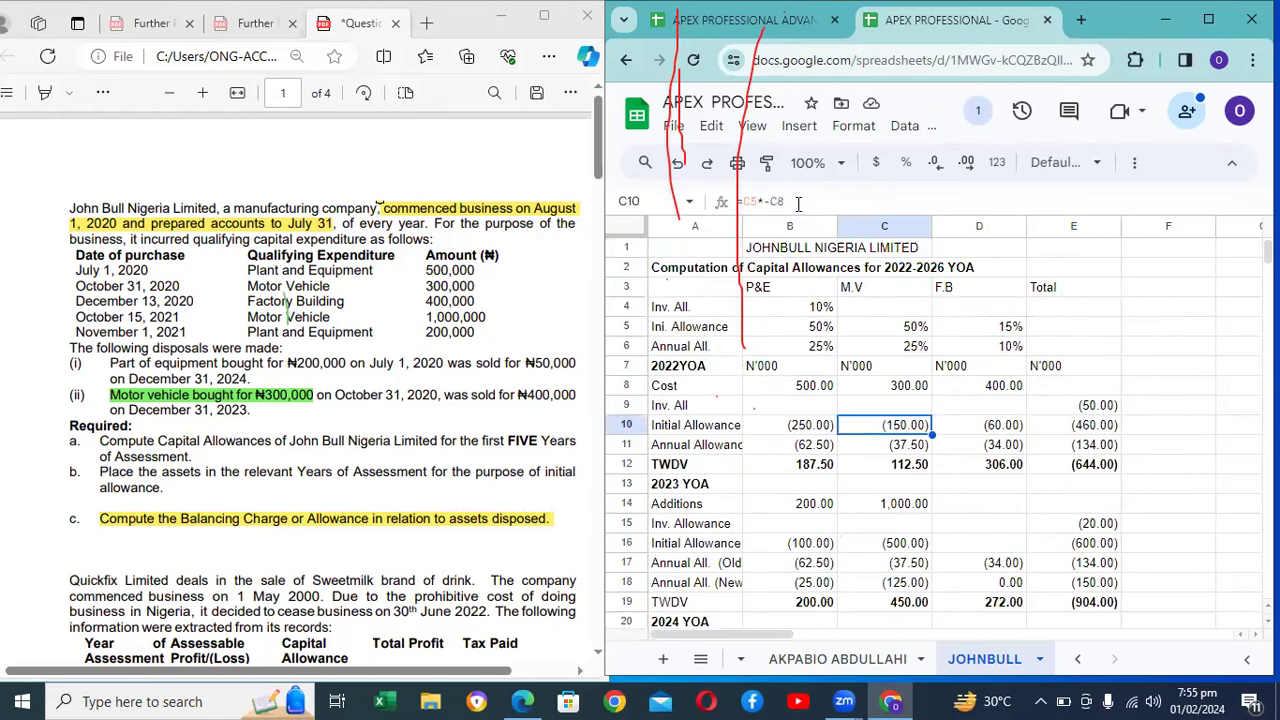
Step: Compare the M.V allowances and additions of 2022 and 2023 YOA with the 2025 YOA Disposal formula in C24
key("Down")
key("Down")
key("Down")
key("Down")
key("Down")
key("Up")
key("Up")
key("Up")
key("Up")
key("Up")
key("Up")
key("Up")
key("Up")
key("Up")
key("Down")
key("Down")
key("Up")
key("Down")
key("Down")
key("Up")
key("Up")
key("Up")
key("Down")
key("Down")
key("Down")
key("Down")
key("Down")
key("Down")
key("Down")
key("Down")
key("Down")
key("Down")
key("Down")
key("Down")
key("Down")
key("Down")
key("Down")
key("Down")
key("Down")
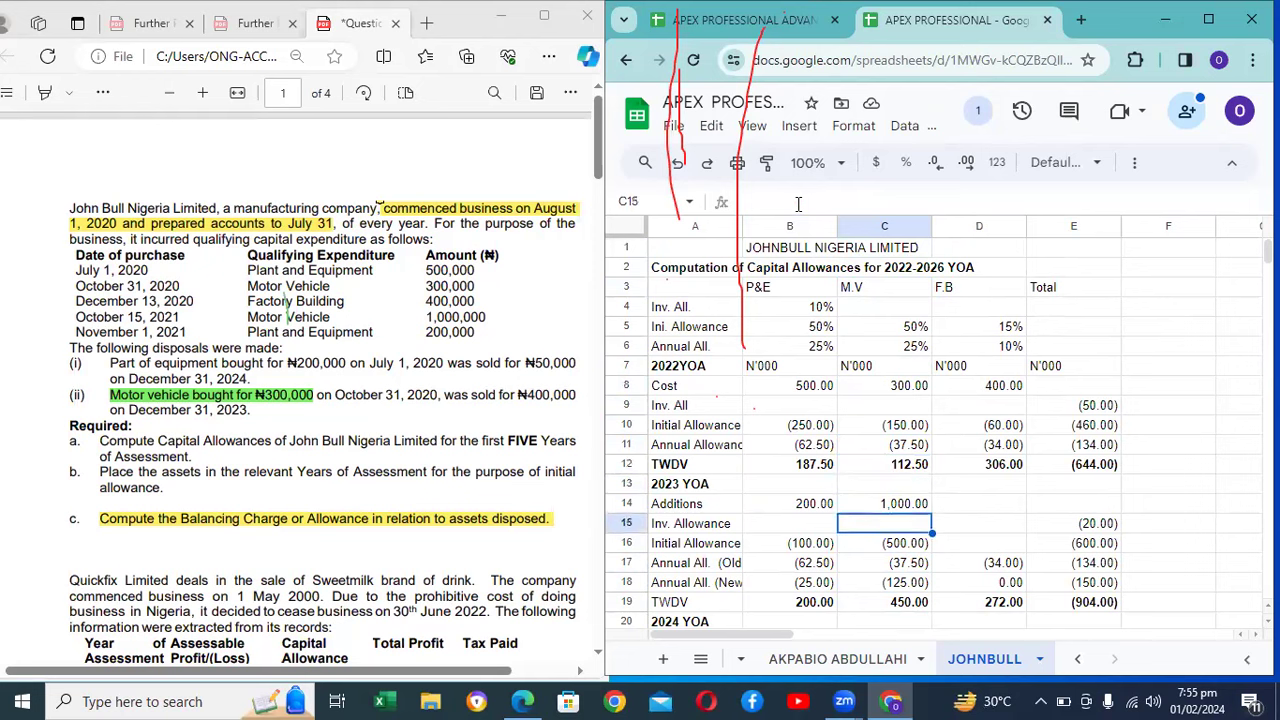
key("Up")
key("Up")
key("Up")
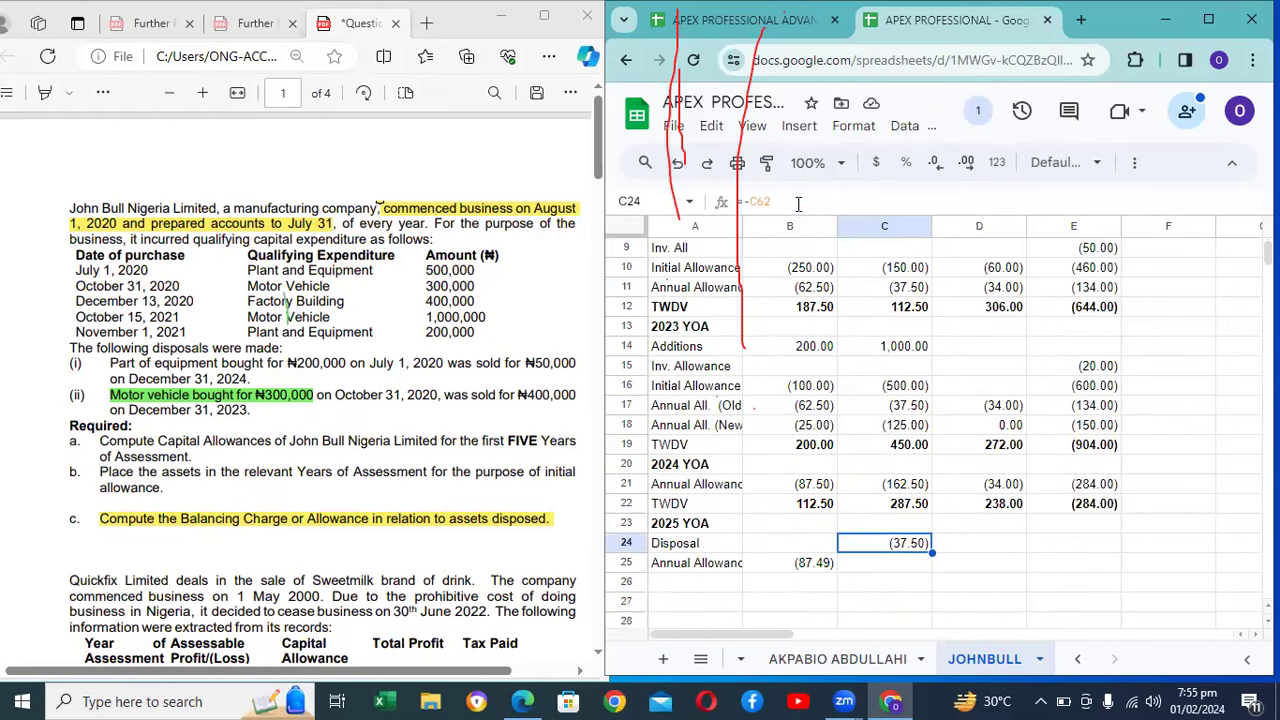
key("Down")
key("Down")
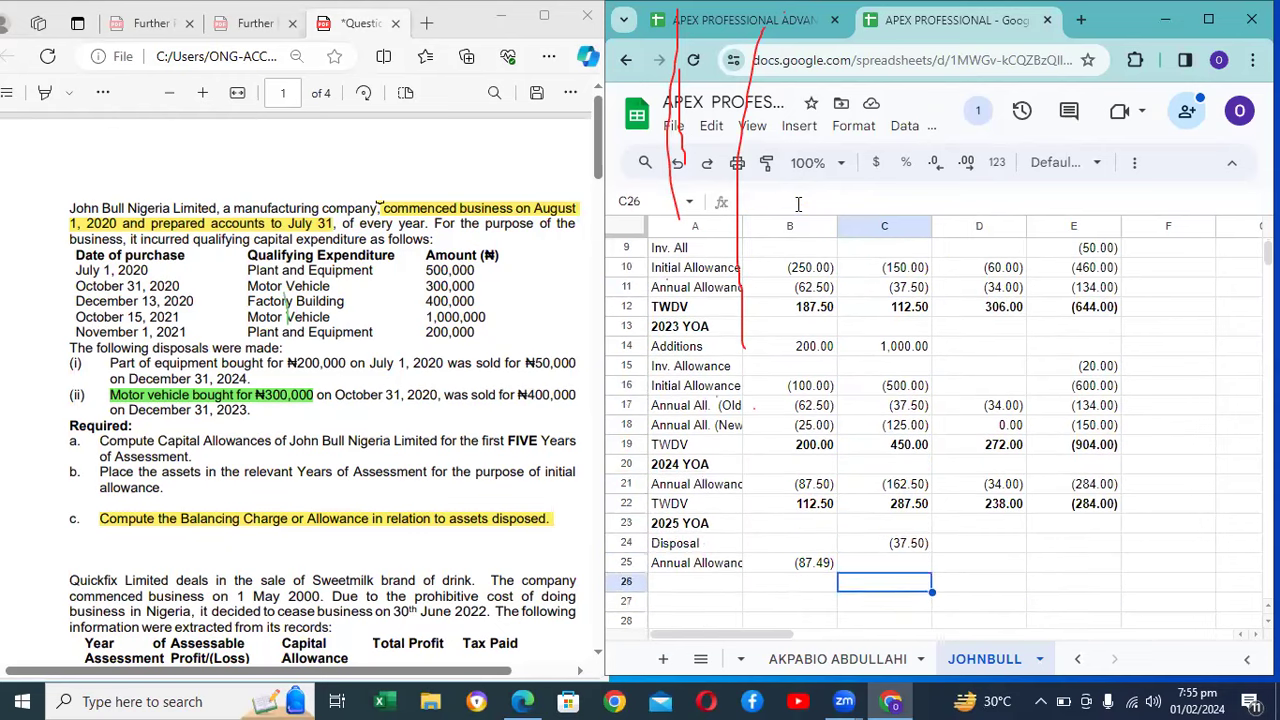
Step: Review the M.V column from the allowance rates through the 2022, 2023 and 2024 YOA figures to the 2025 YOA Disposal formula
key("Up")
key("Up")
key("Up")
key("Up")
key("Up")
key("Up")
key("Up")
key("Up")
key("Up")
key("Up")
key("Up")
key("Up")
key("Up")
key("Up")
key("Up")
key("Up")
key("Up")
key("Up")
key("Up")
key("Up")
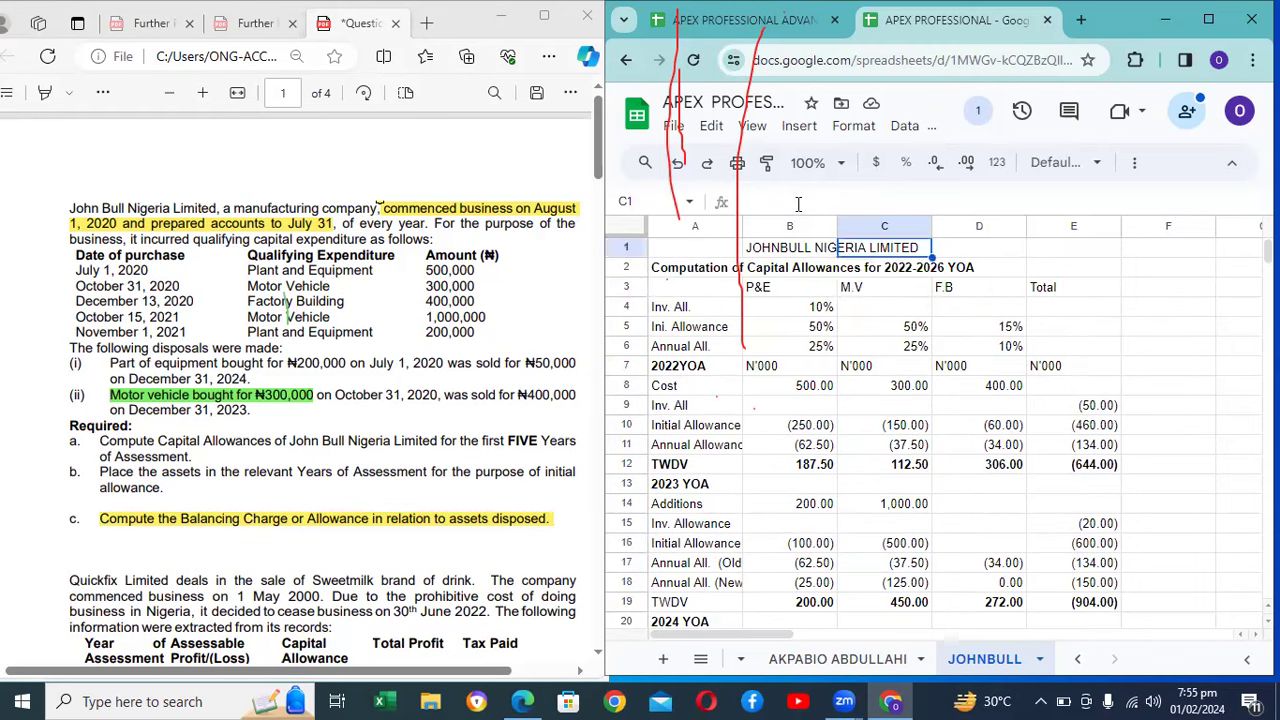
key("Down")
key("Down")
key("Down")
key("Down")
key("Down")
key("Down")
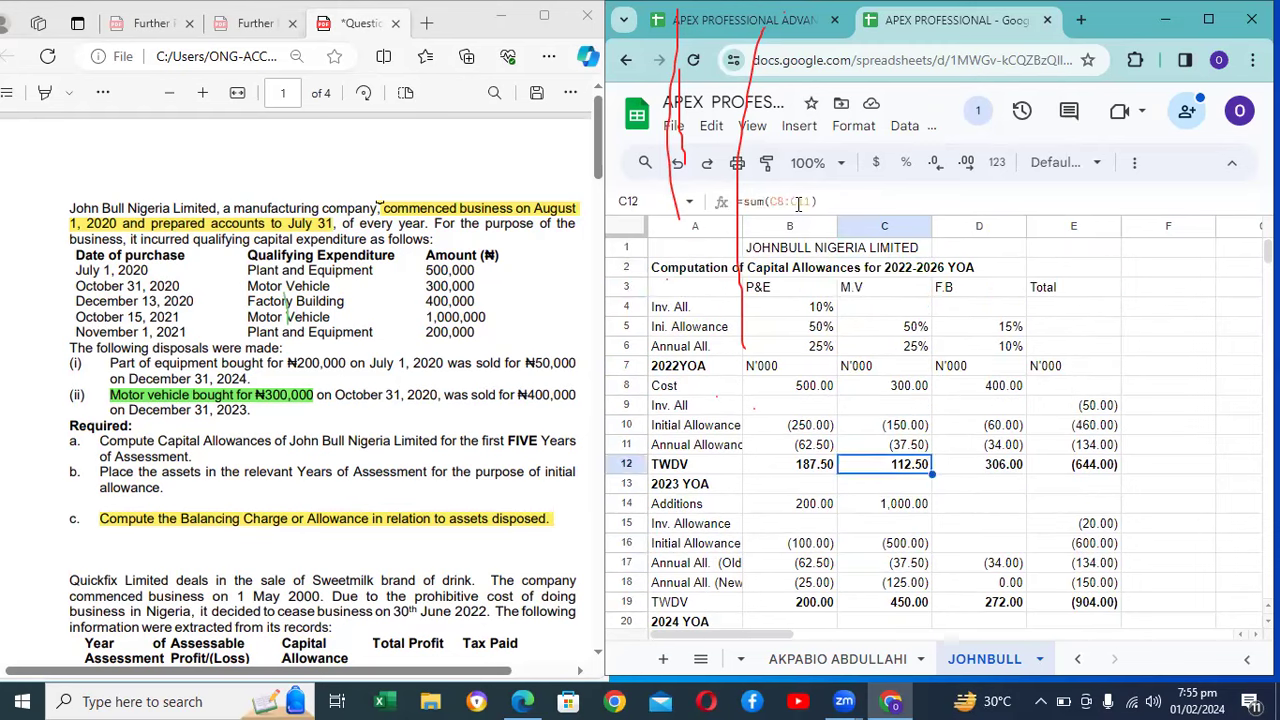
key("Down")
key("Down")
key("Down")
key("Down")
key("Down")
key("Down")
key("Down")
key("Down")
key("Down")
key("Down")
key("Down")
key("Down")
key("Down")
key("Down")
key("Down")
key("Down")
key("Down")
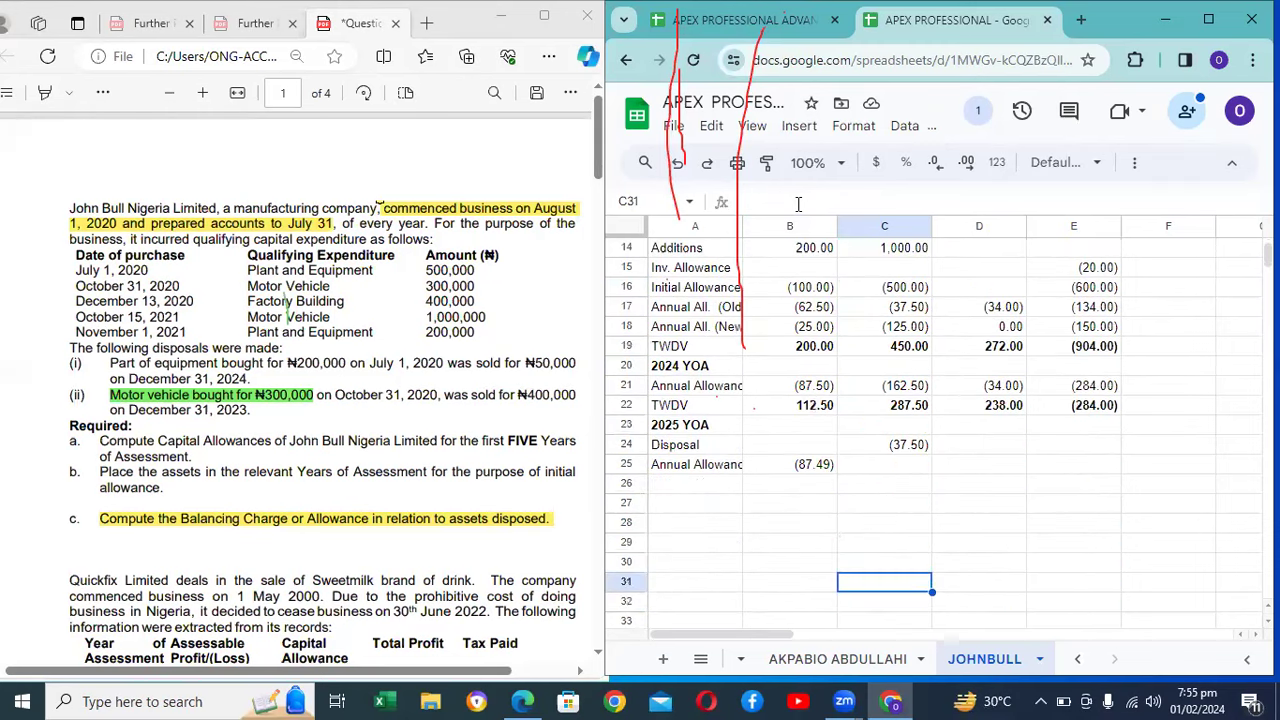
key("Up")
key("Up")
key("Up")
key("Up")
key("Up")
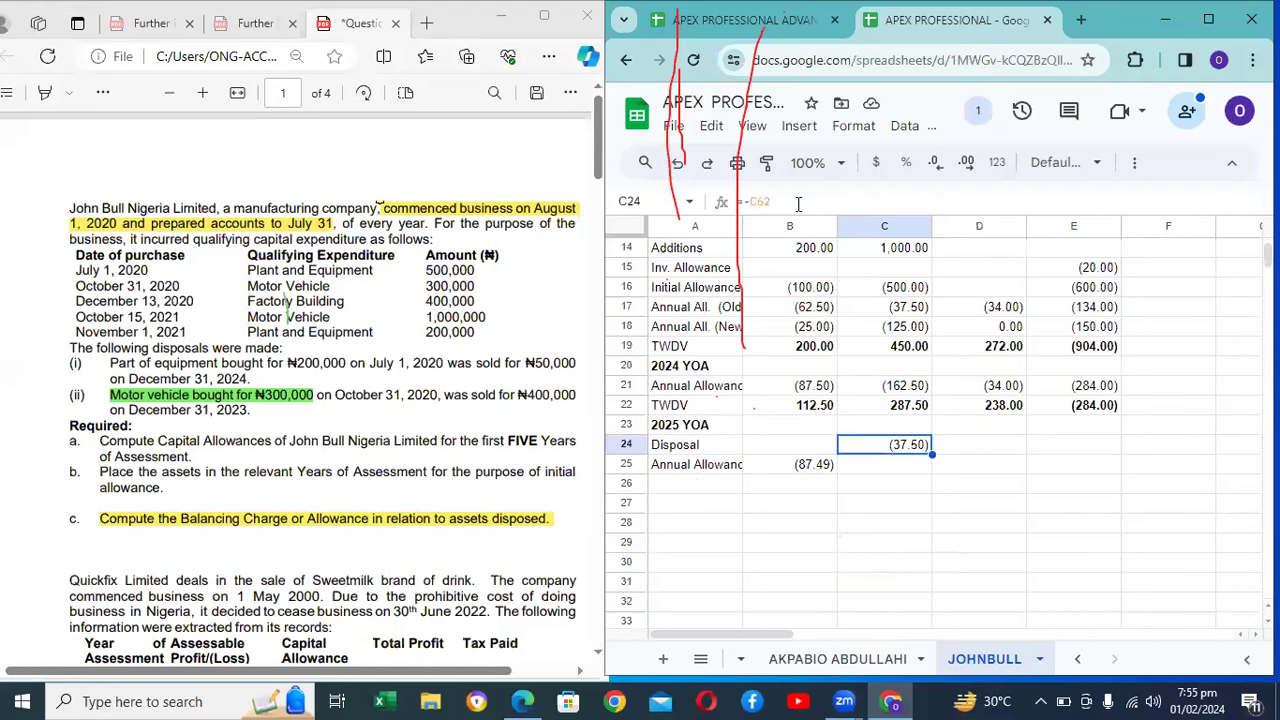
Step: Enter =C18 as the M.V Annual Allowance for 2025 YOA in C25
key("Down")
type("=")
key("Up")
key("Up")
key("Up")
key("Up")
key("Up")
key("Up")
key("Up")
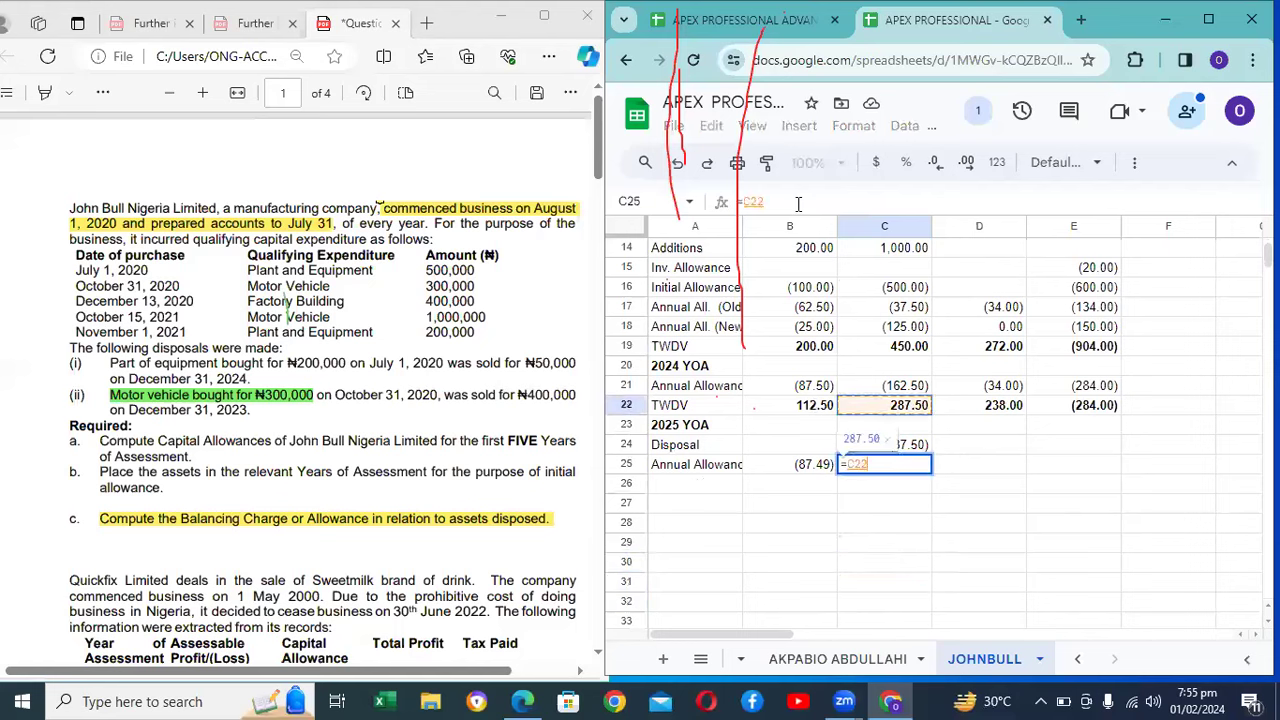
key("Return")
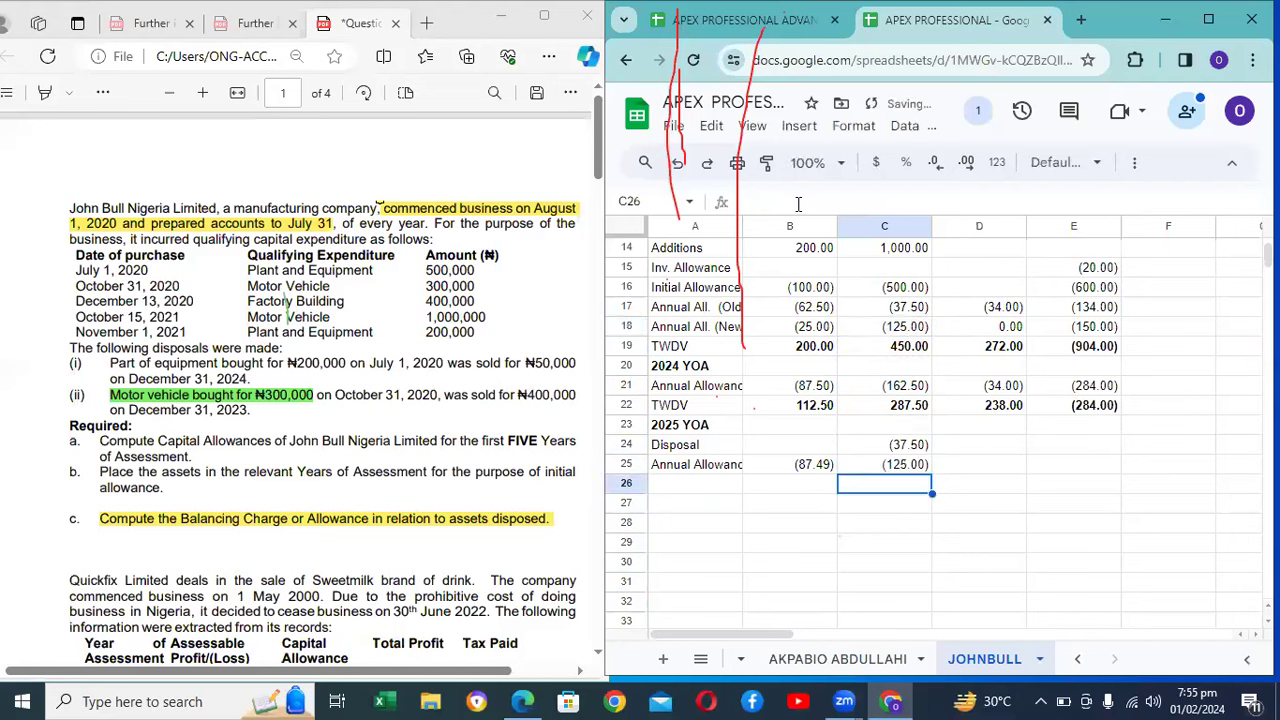
Step: Enter =D21 as the F.B Annual Allowance for 2025 YOA in D25
key("Up")
key("Right")
key("Right")
key("Up")
key("Up")
key("Up")
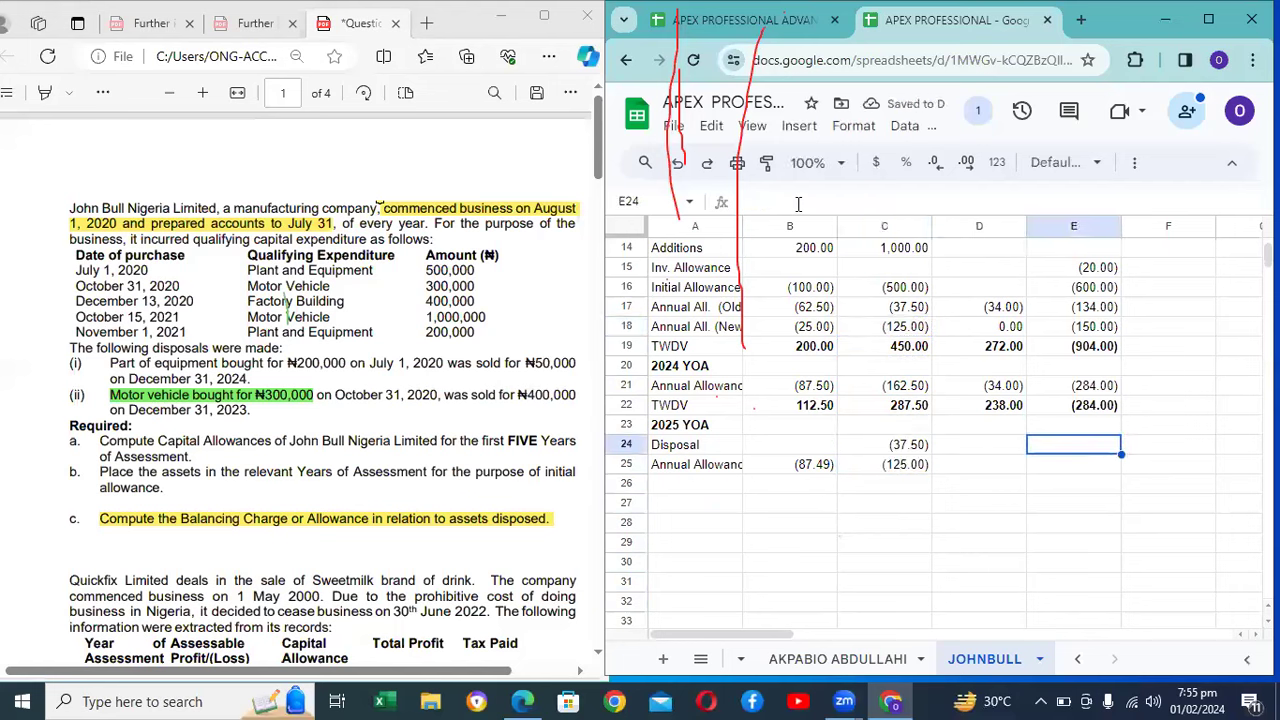
key("Down")
key("Down")
key("Up")
key("Down")
key("Left")
key("Down")
type("=")
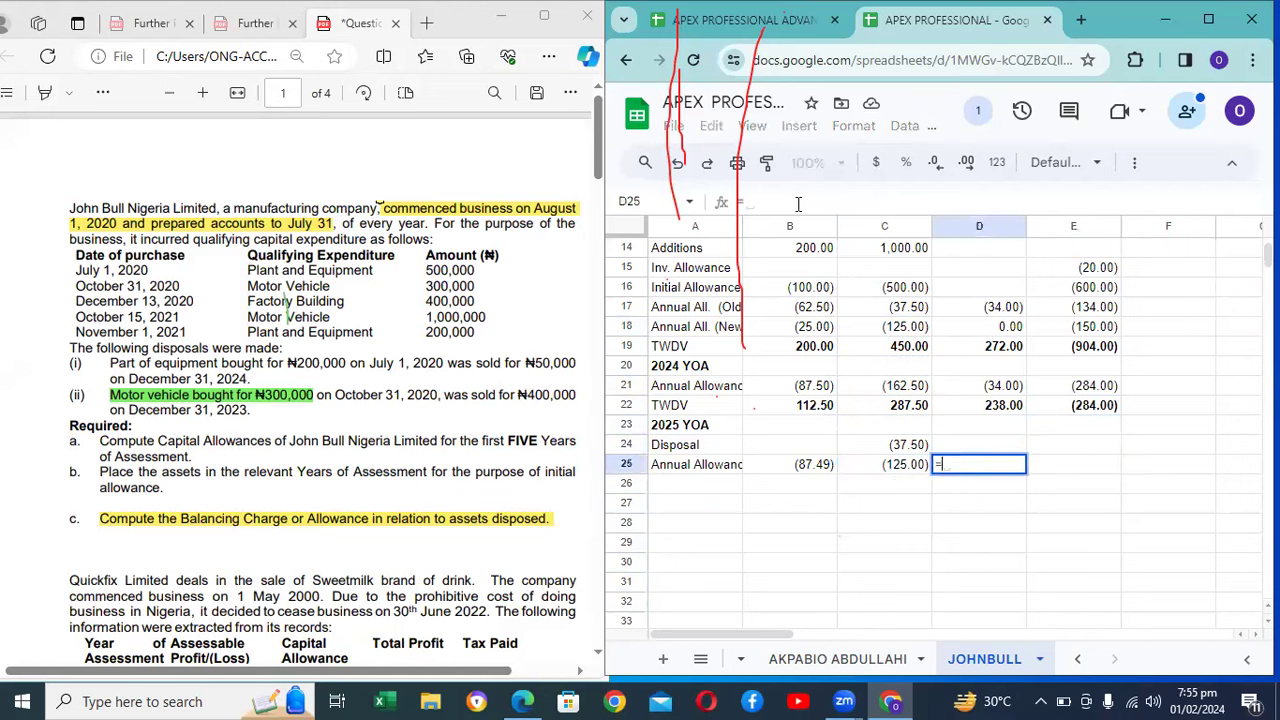
key("Up")
key("Up")
key("Up")
key("Up")
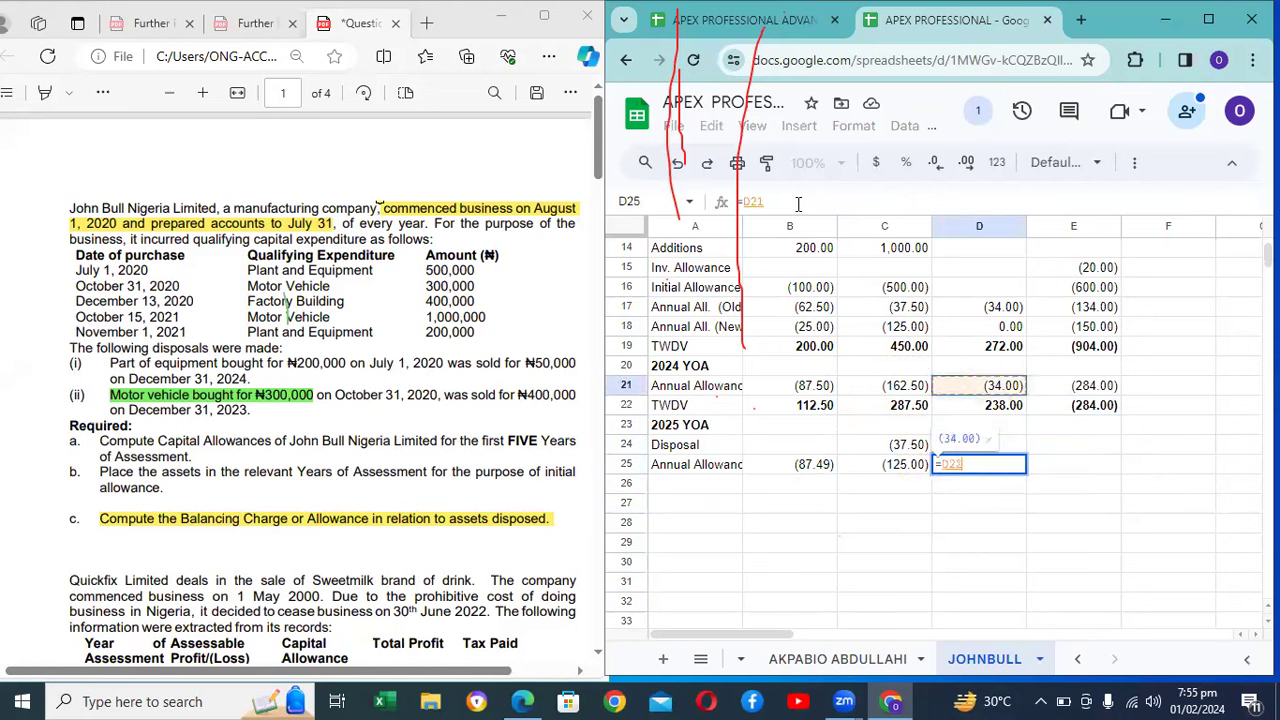
key("Return")
Step: Copy the 2024 YOA Annual Allowance total formula from E21 to the 2025 YOA total cell E25
key("Up")
key("Right")
key("Up")
key("Up")
key("Up")
key("Up")
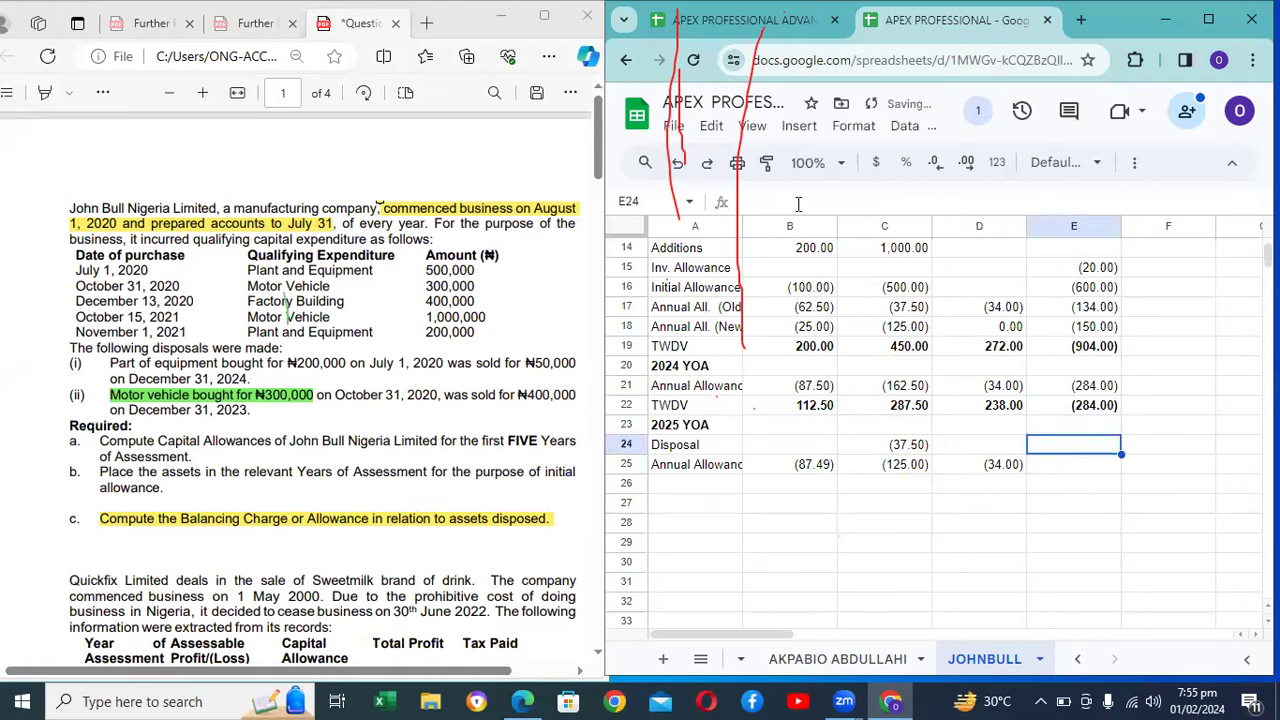
key("ctrl+c")
key("Down")
key("Down")
key("Down")
key("Down")
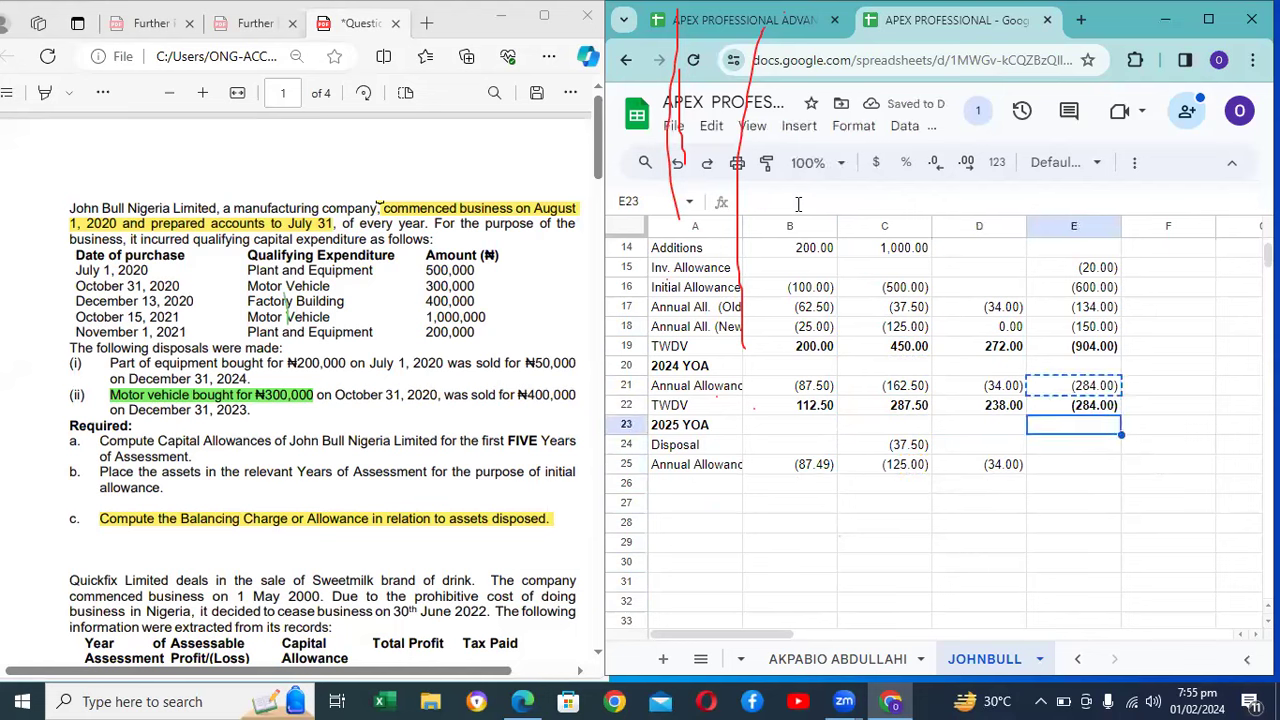
key("ctrl+v")
key("Down")
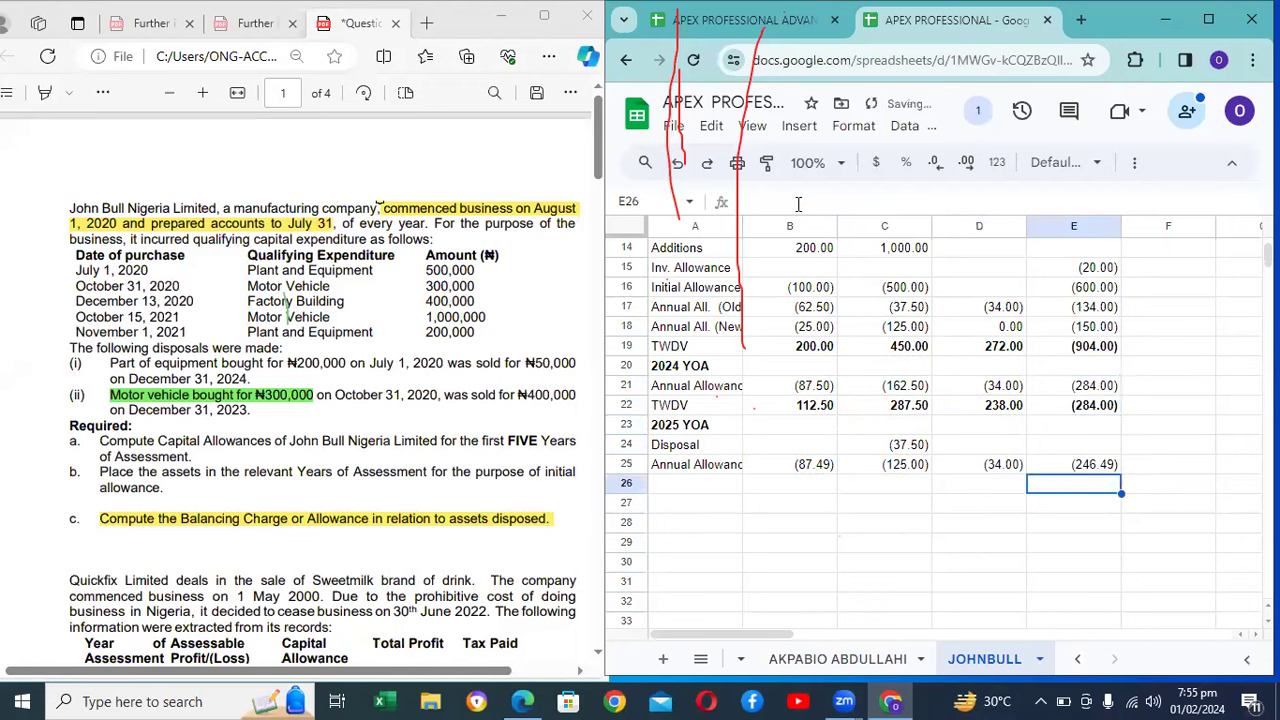
Step: Review the row labels in column A from the sheet's heading down to the first empty row below 2025 YOA Annual Allowance
key("Left")
key("Left")
key("Left")
key("Left")
key("Up")
key("Up")
key("Up")
key("Up")
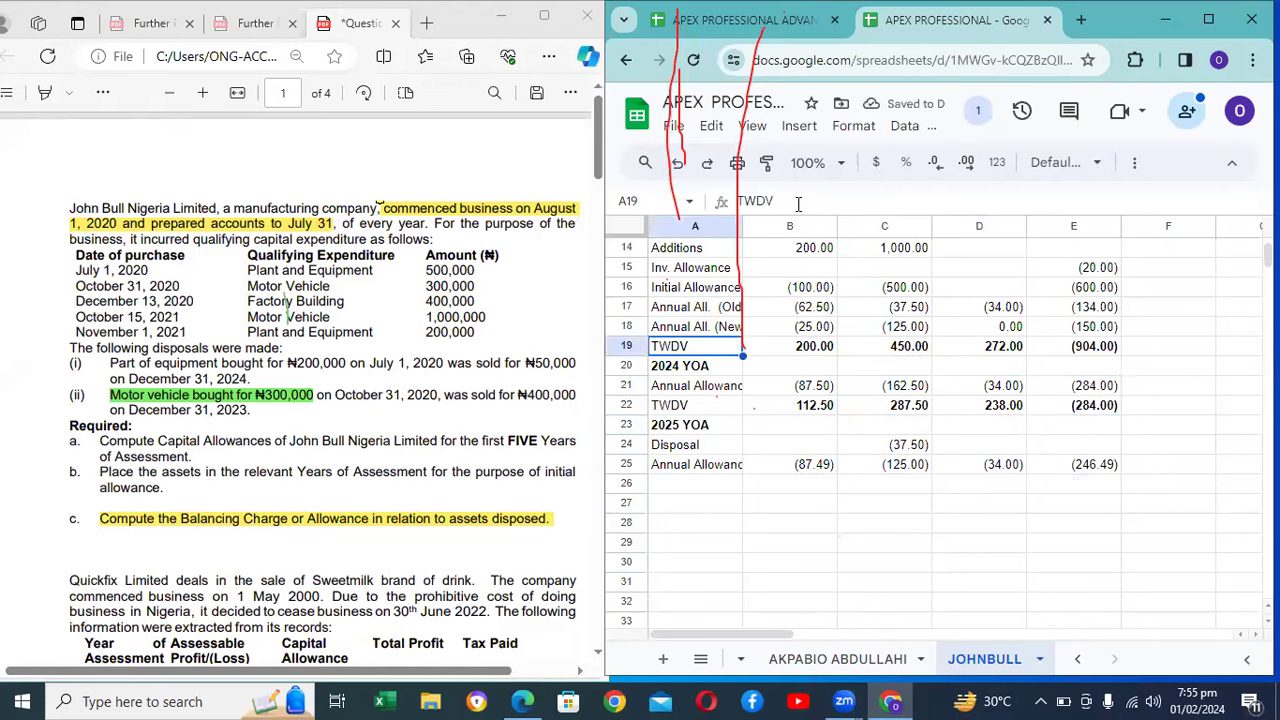
key("ctrl+Home")
key("Down")
key("Down")
key("Down")
key("Down")
key("Down")
key("Down")
key("Down")
key("Down")
key("Down")
key("Down")
key("Down")
key("Down")
key("Down")
key("Down")
key("Down")
key("Down")
key("Down")
key("Down")
key("Down")
key("Down")
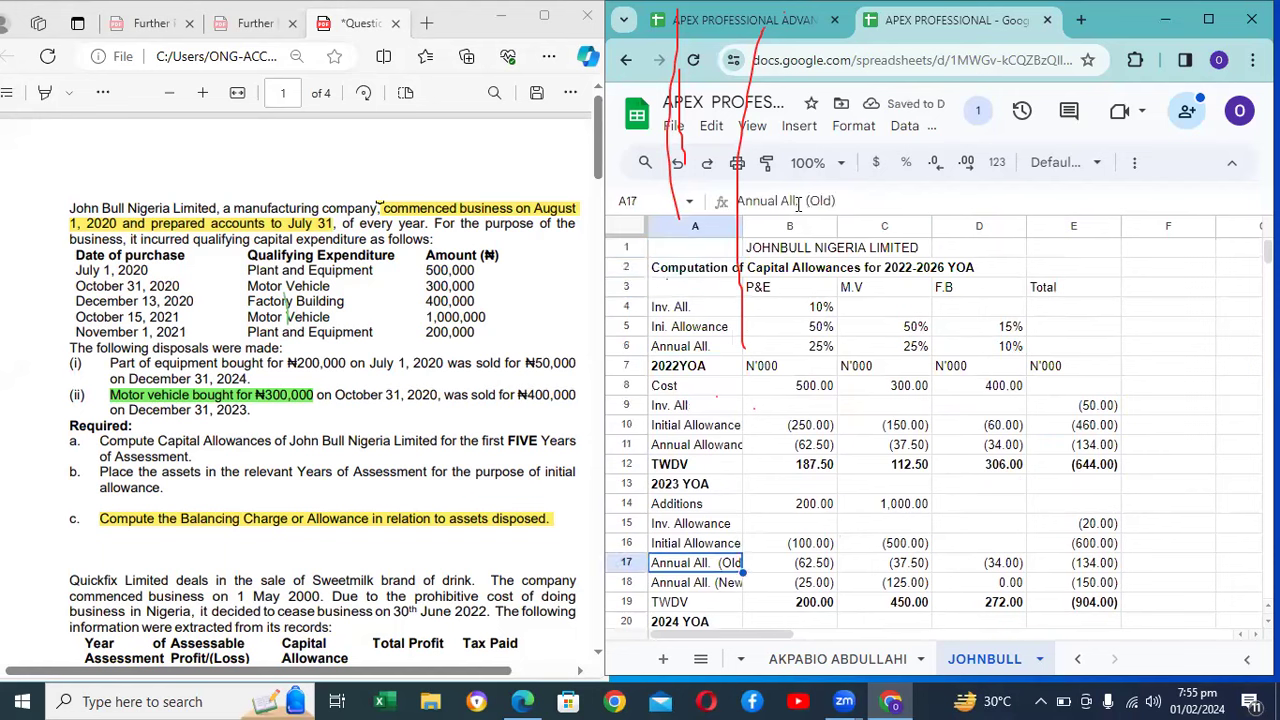
key("Up")
key("Up")
key("Up")
key("Up")
key("Up")
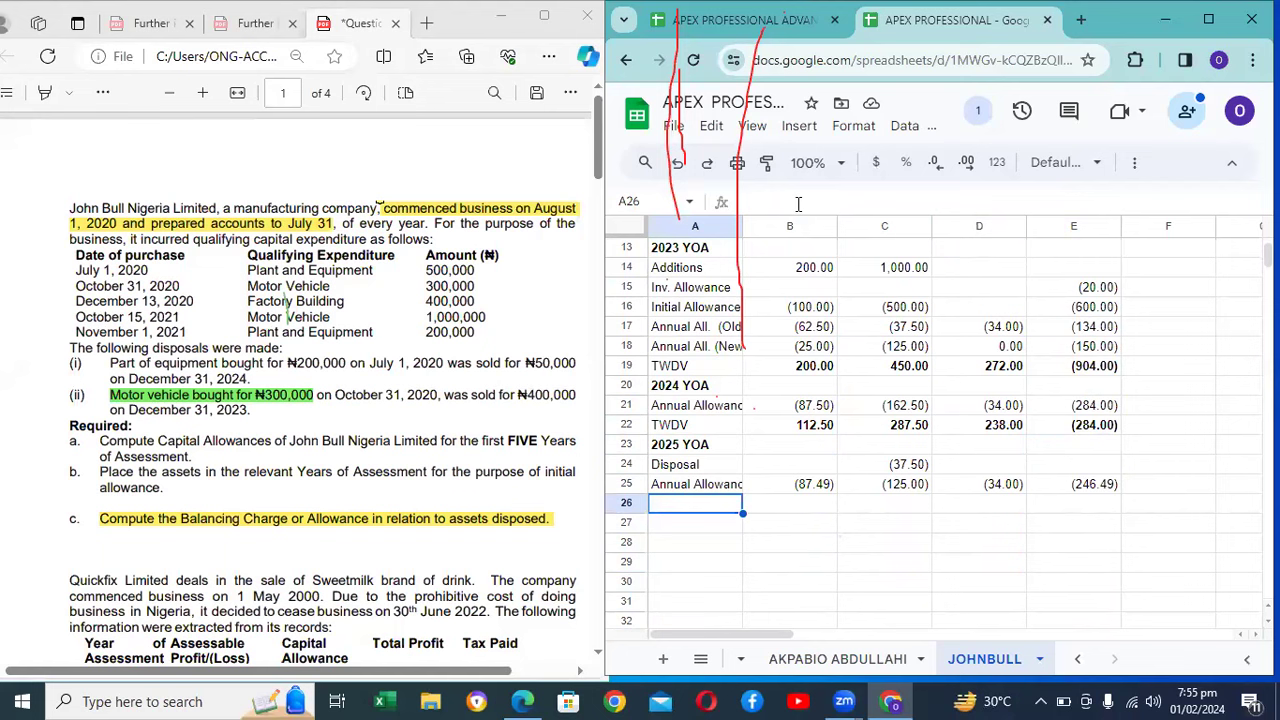
Step: Label row 26 TWDV and enter =B22+B25 as the P&E TWDV for 2025 YOA in B26
type("TWDV")
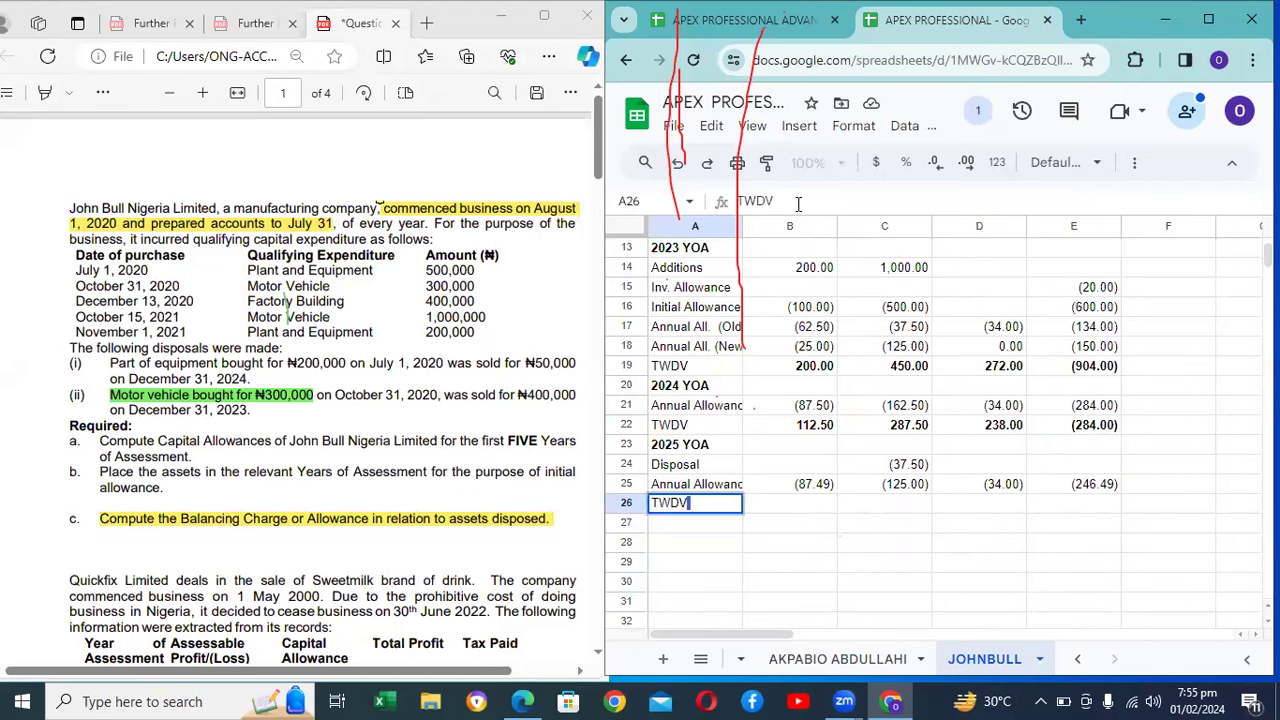
key("Tab")
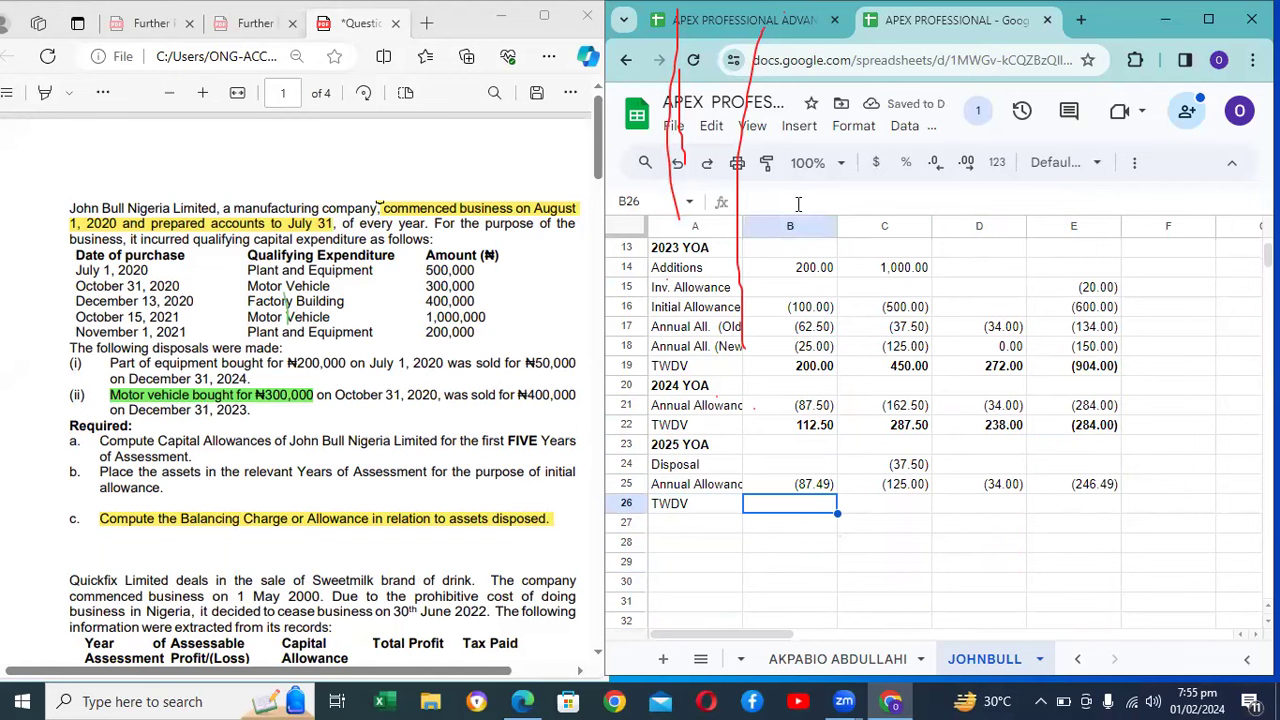
type("=")
key("Up")
key("Up")
key("Up")
key("Up")
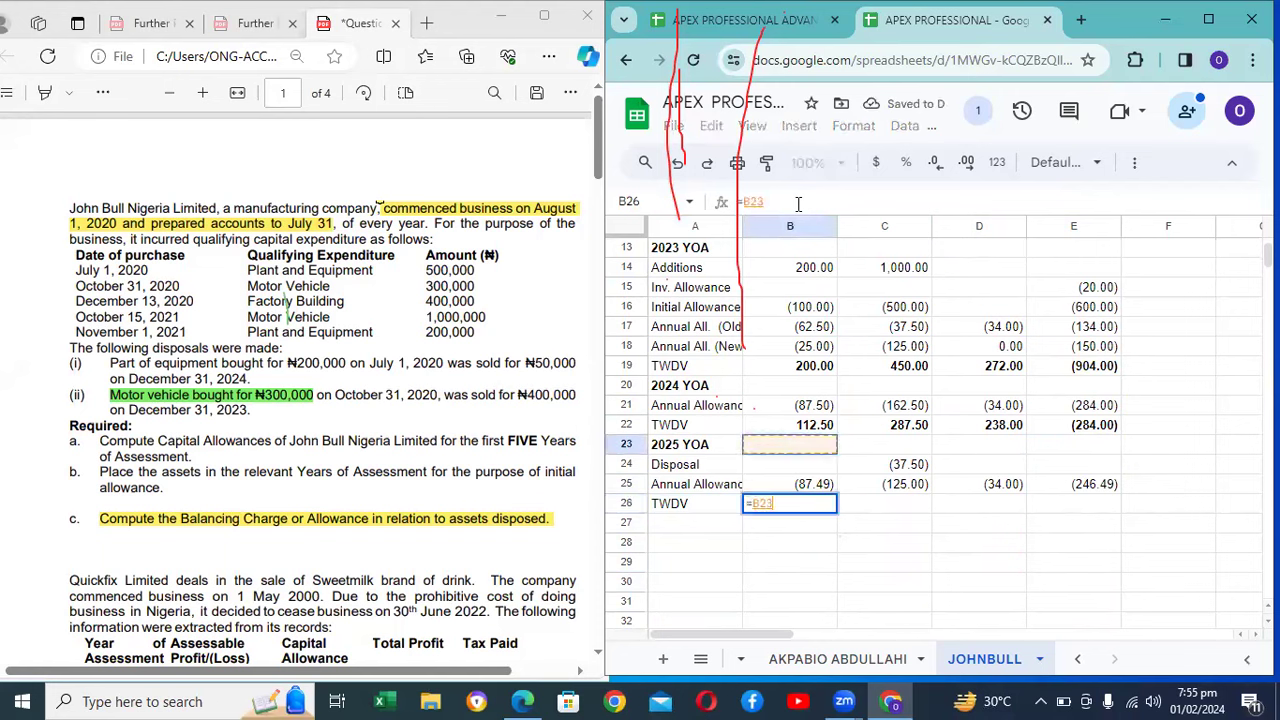
type("+")
key("Up")
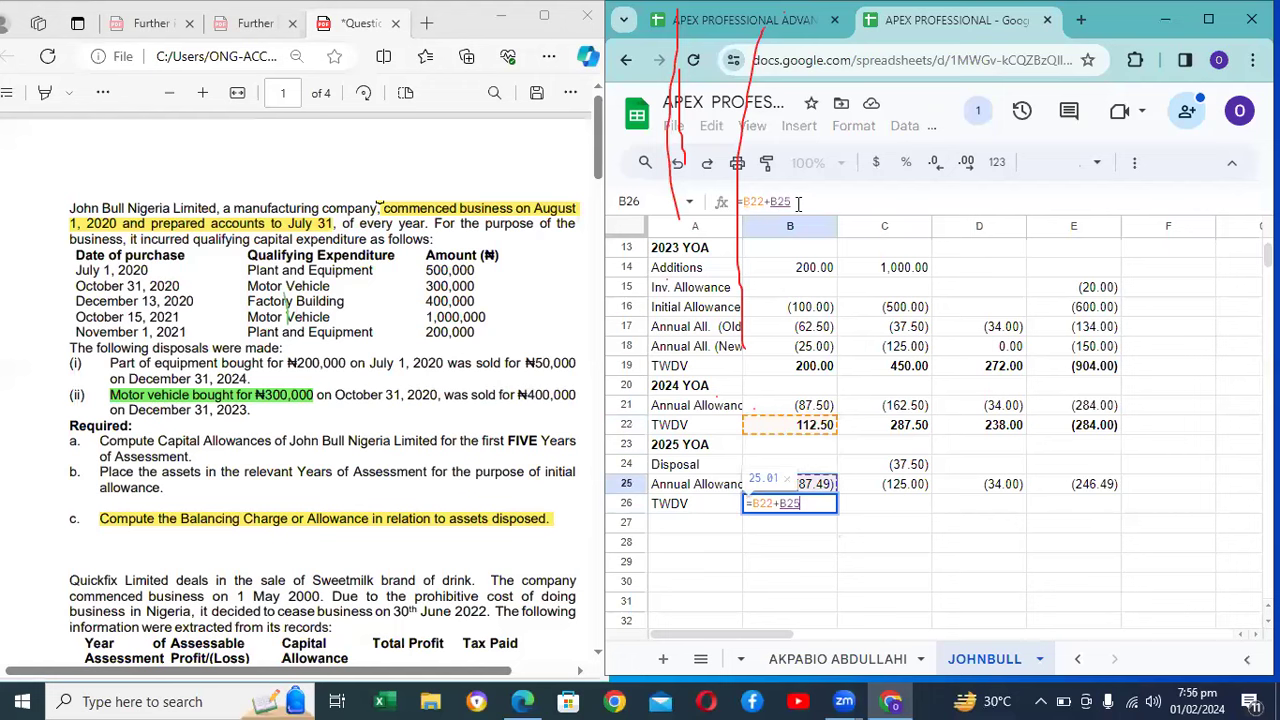
key("Return")
Step: Copy the P&E TWDV formula from B26 to the M.V and F.B cells C26 and D26
key("Up")
key("ctrl+c")
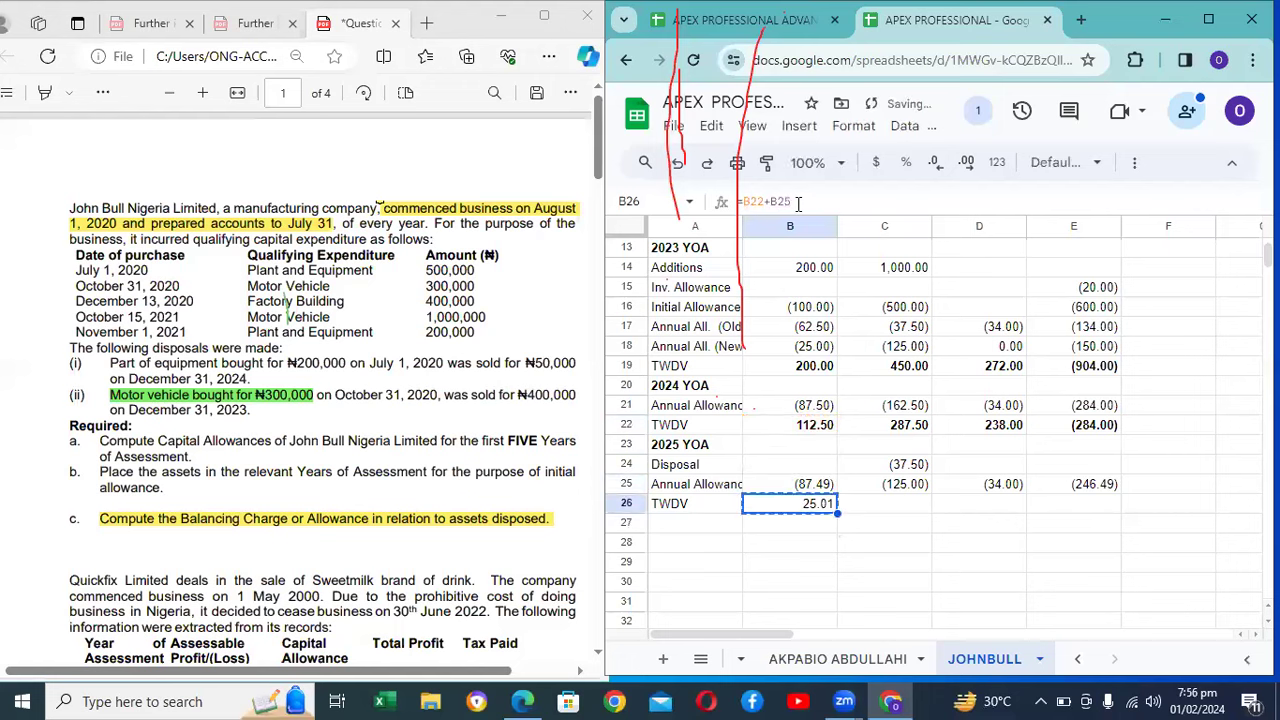
key("Right")
key("ctrl+v")
key("Right")
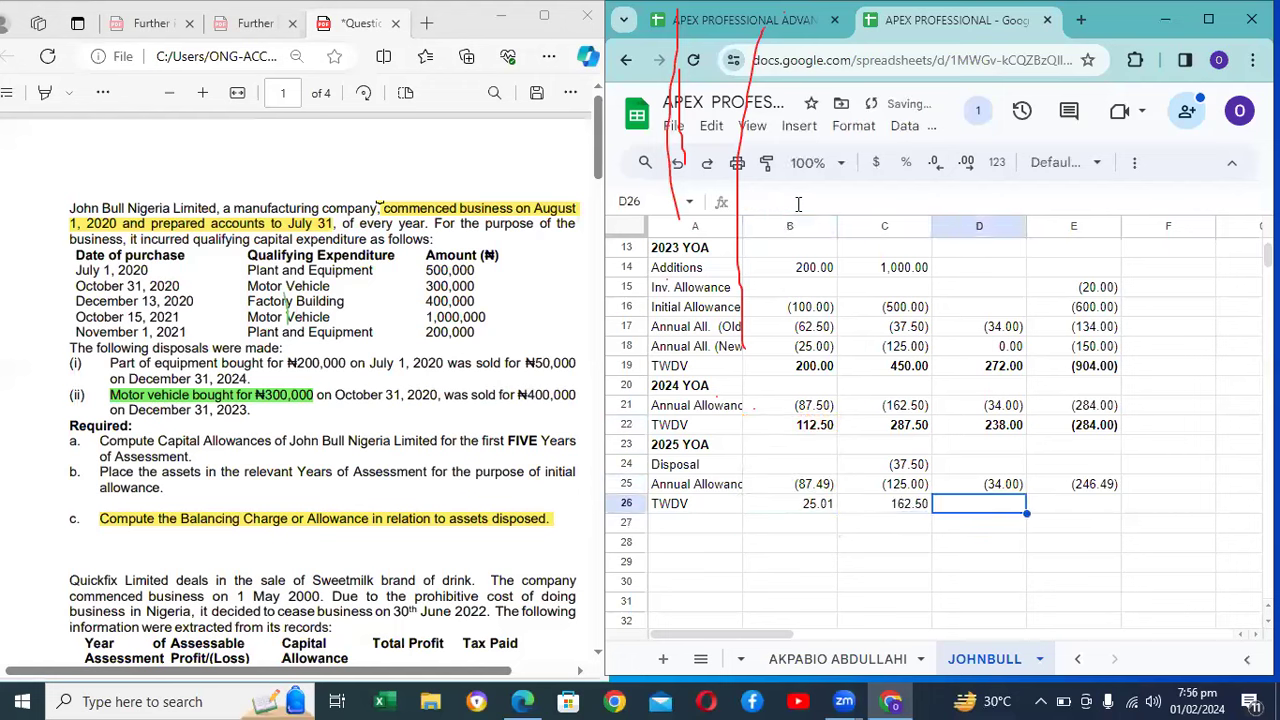
key("ctrl+v")
key("Right")
Step: Try copying the Annual Allowance total formula from E25 into the TWDV total cell E26
key("Up")
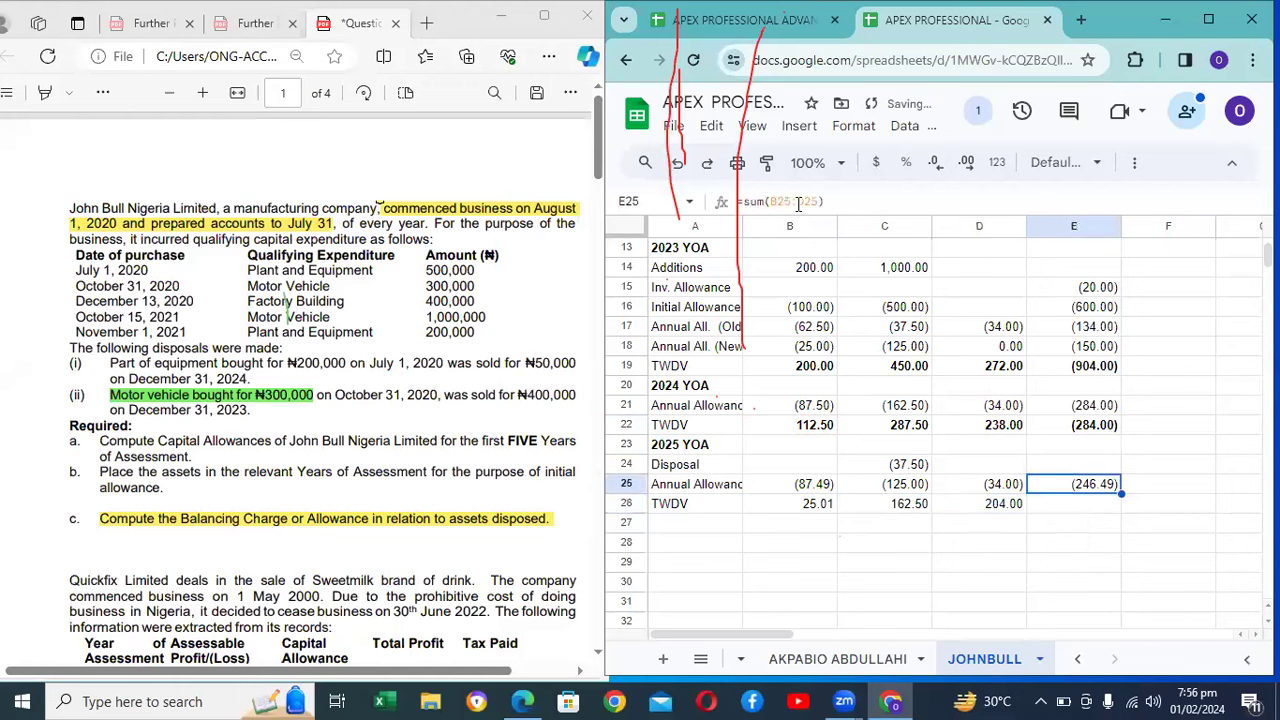
key("ctrl+c")
key("Down")
key("ctrl+v")
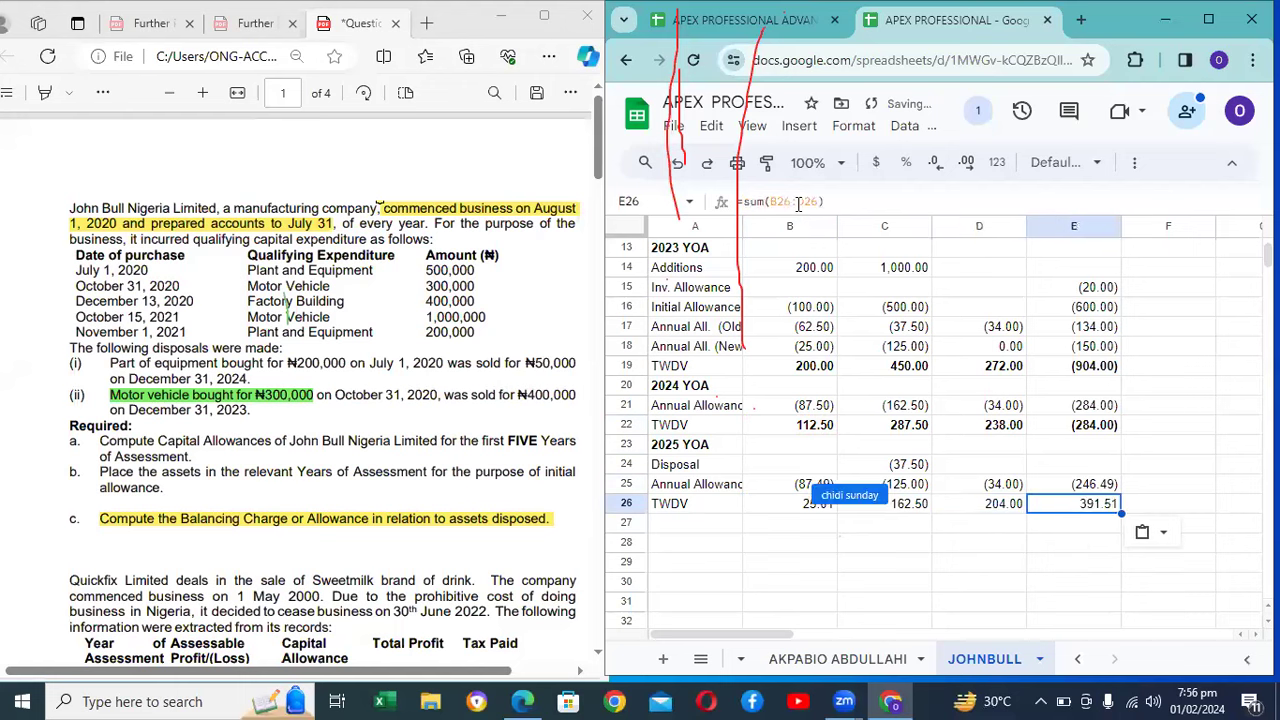
Step: Enter =E25 as the 2025 YOA TWDV row's total in E26
type("=E25")
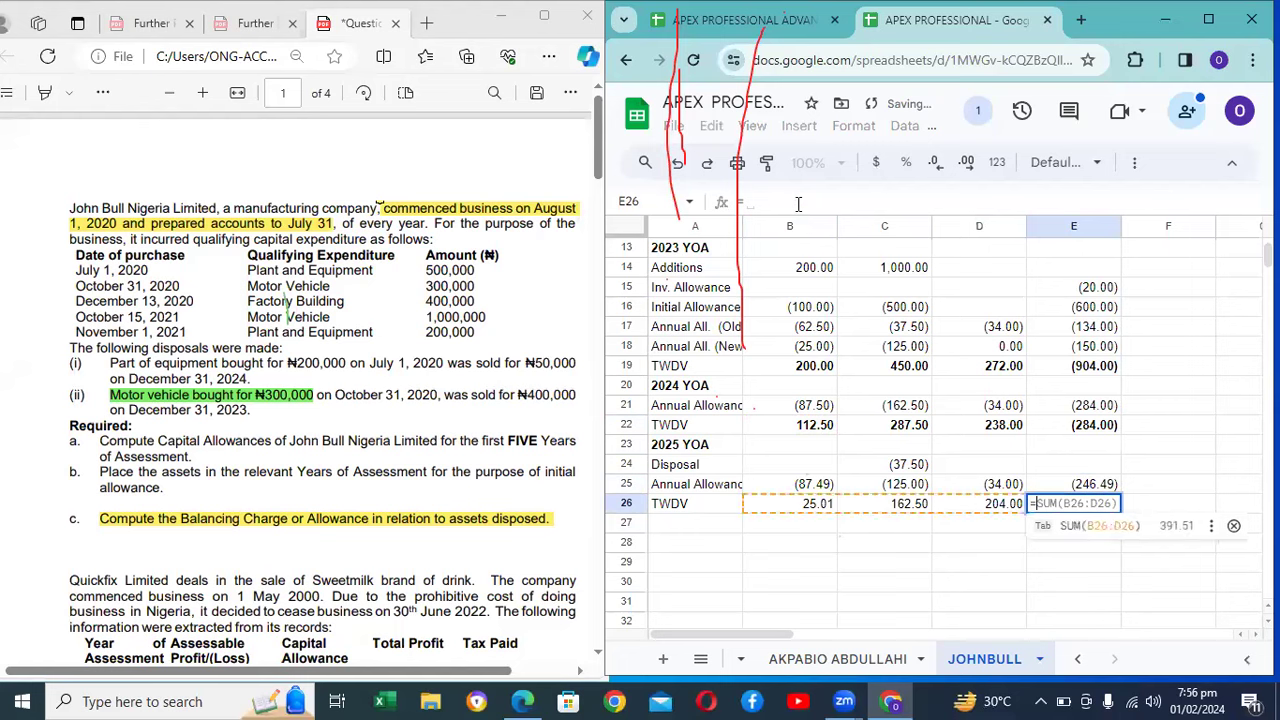
key("Return")
Step: Add the heading 2026 YOA in A27
key("Left")
key("Left")
key("Left")
key("Left")
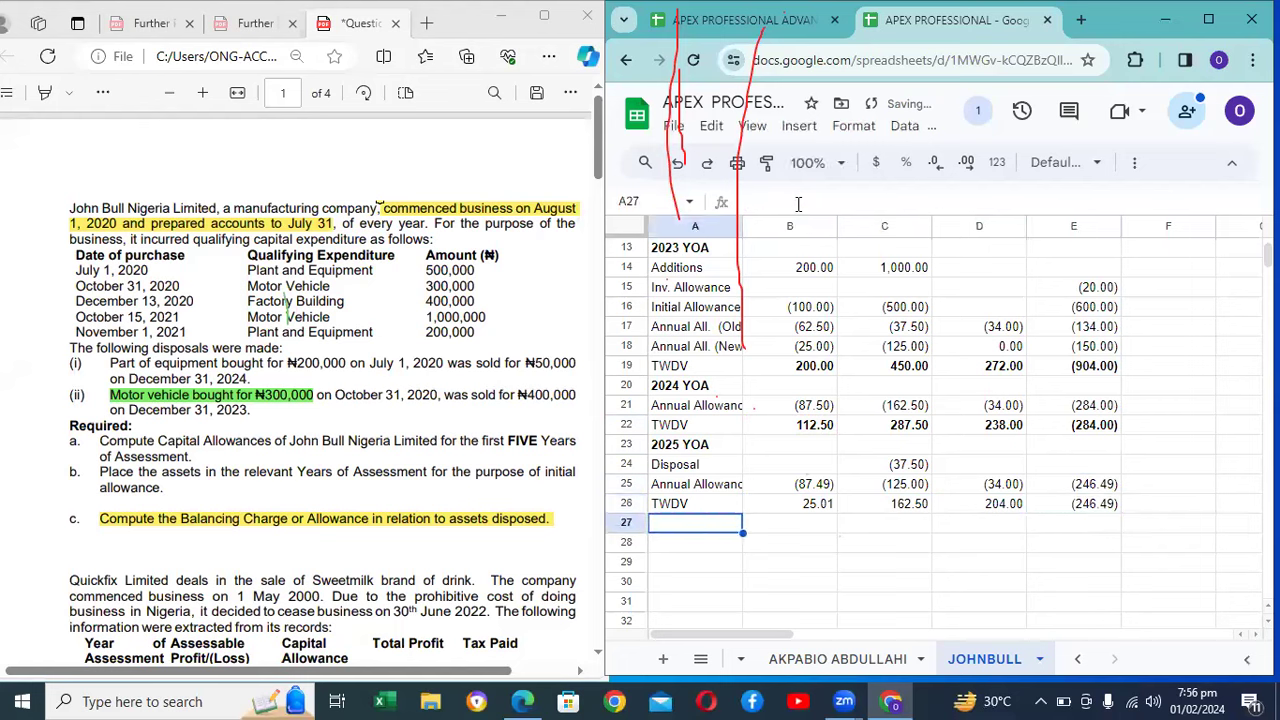
type("202")
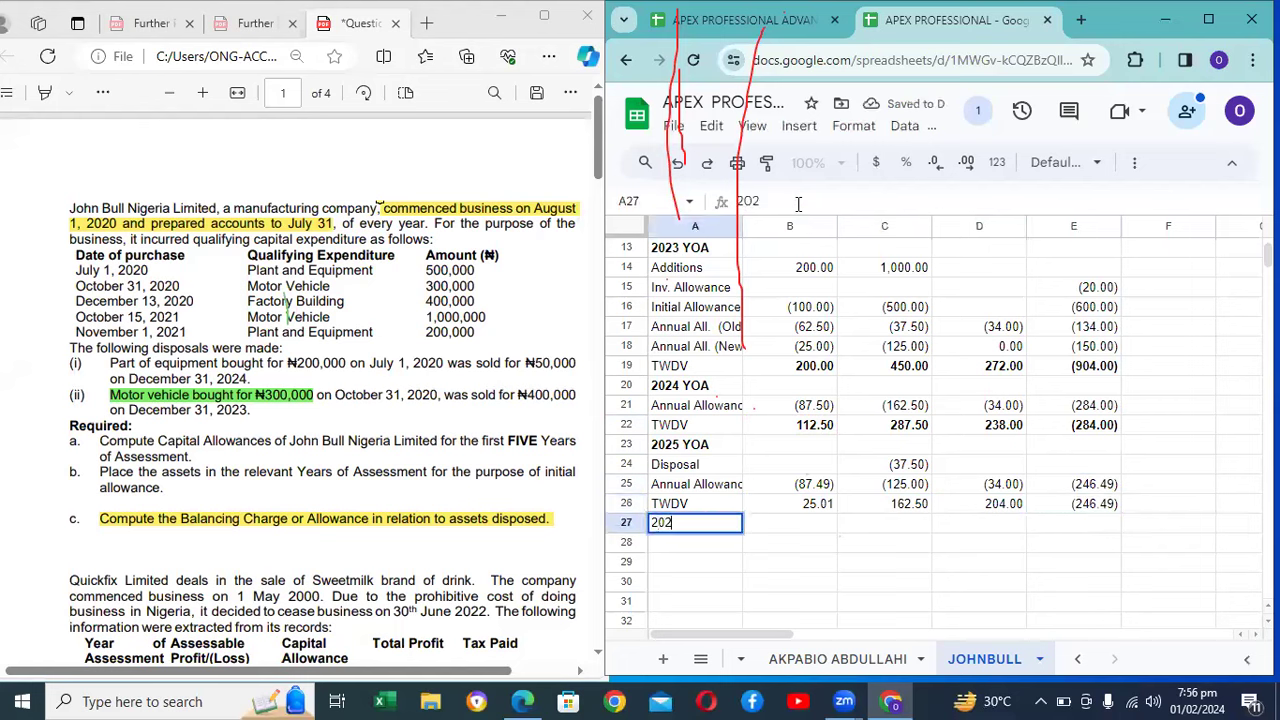
type("6 YOA")
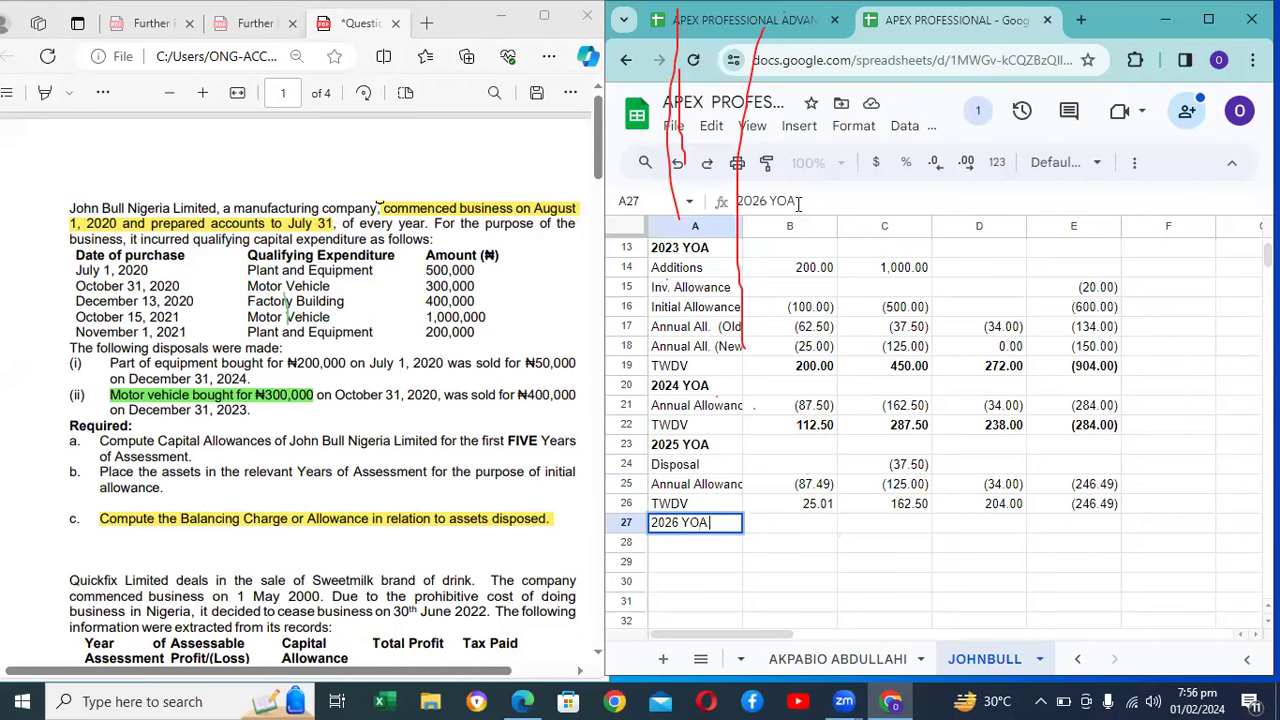
key("Return")
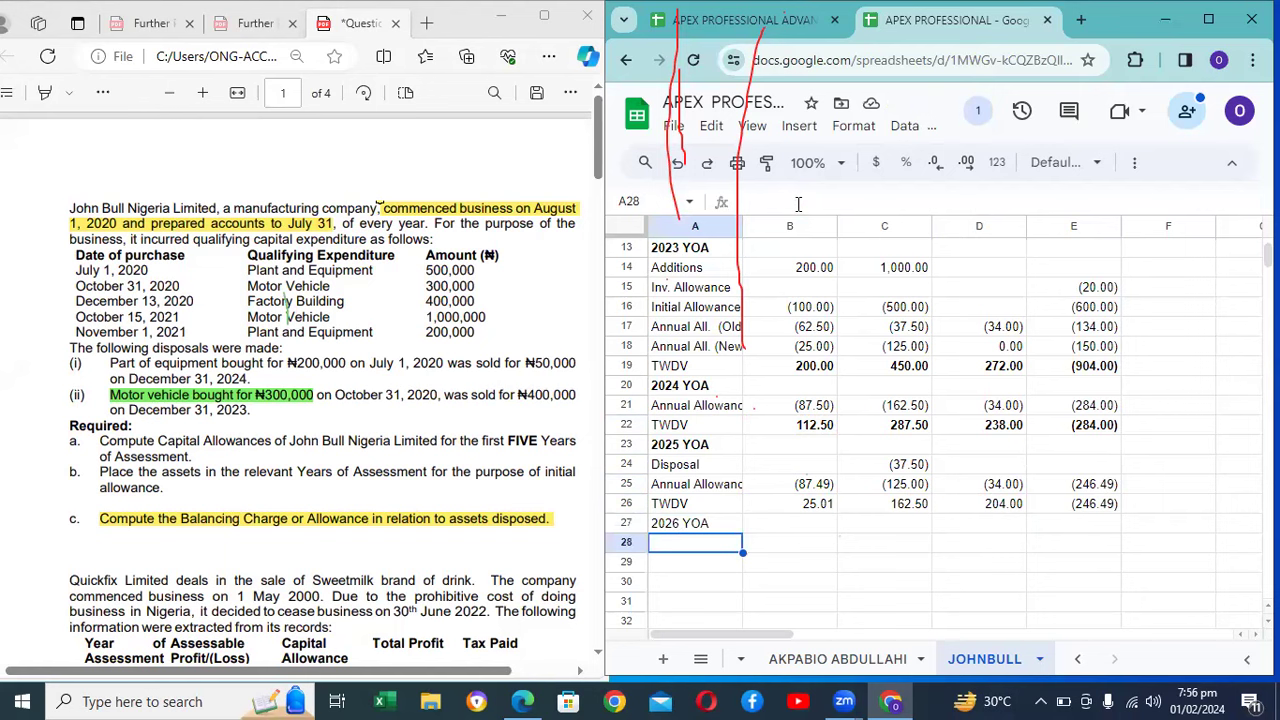
Step: Add a Disposal row in A28 under 2026 YOA and enter (0.01) as the P&E disposal in B28
type("S")
key("BackSpace")
type("S")
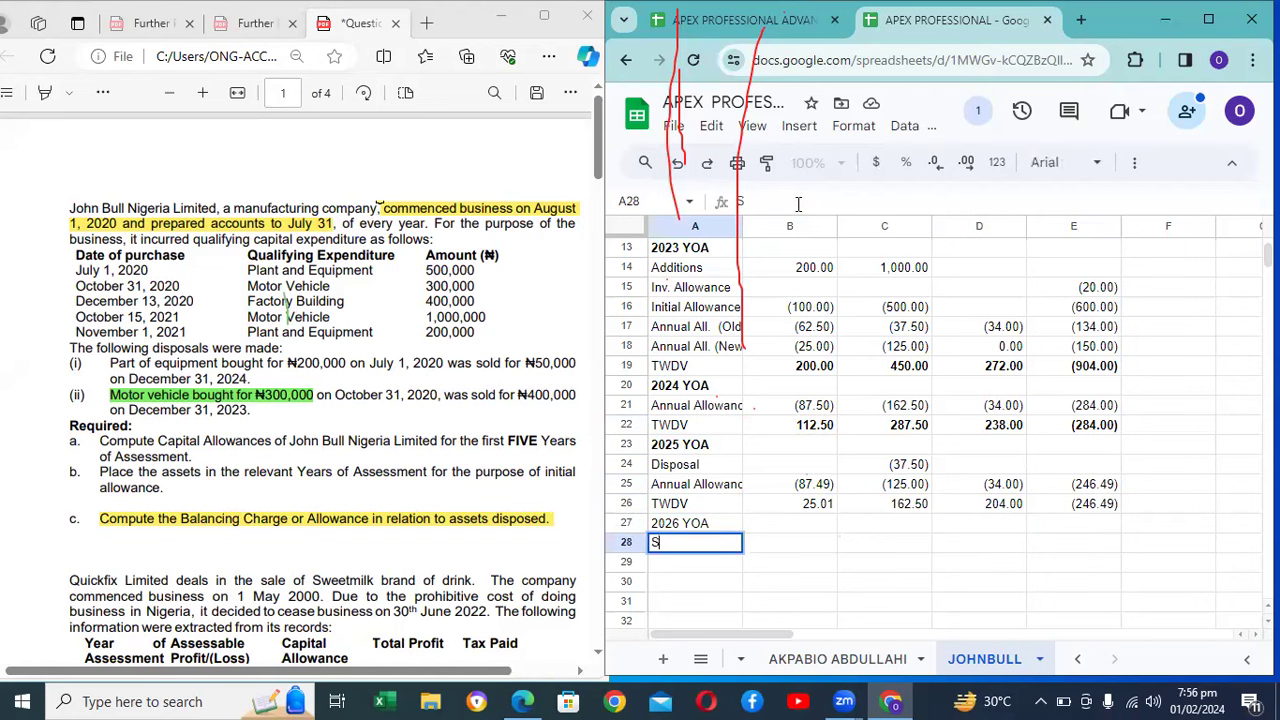
key("BackSpace")
type("Dis")
key("Tab")
key("Tab")
key("Tab")
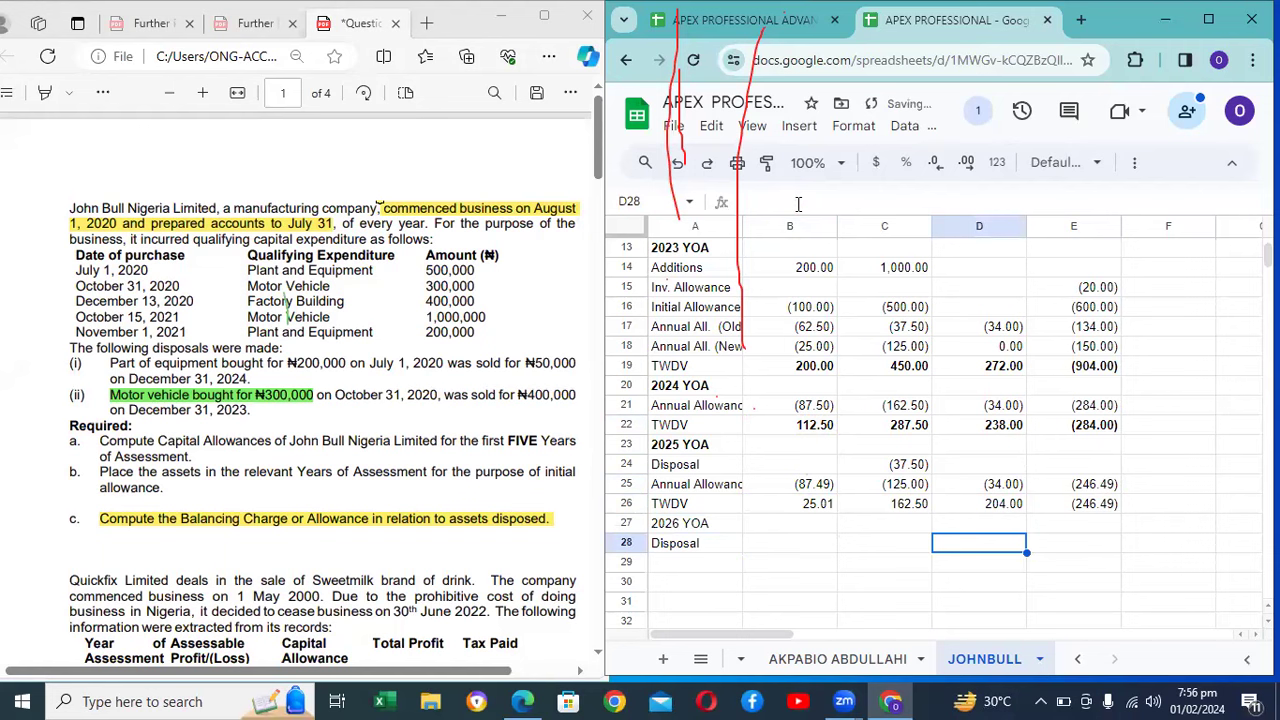
key("Left")
key("Left")
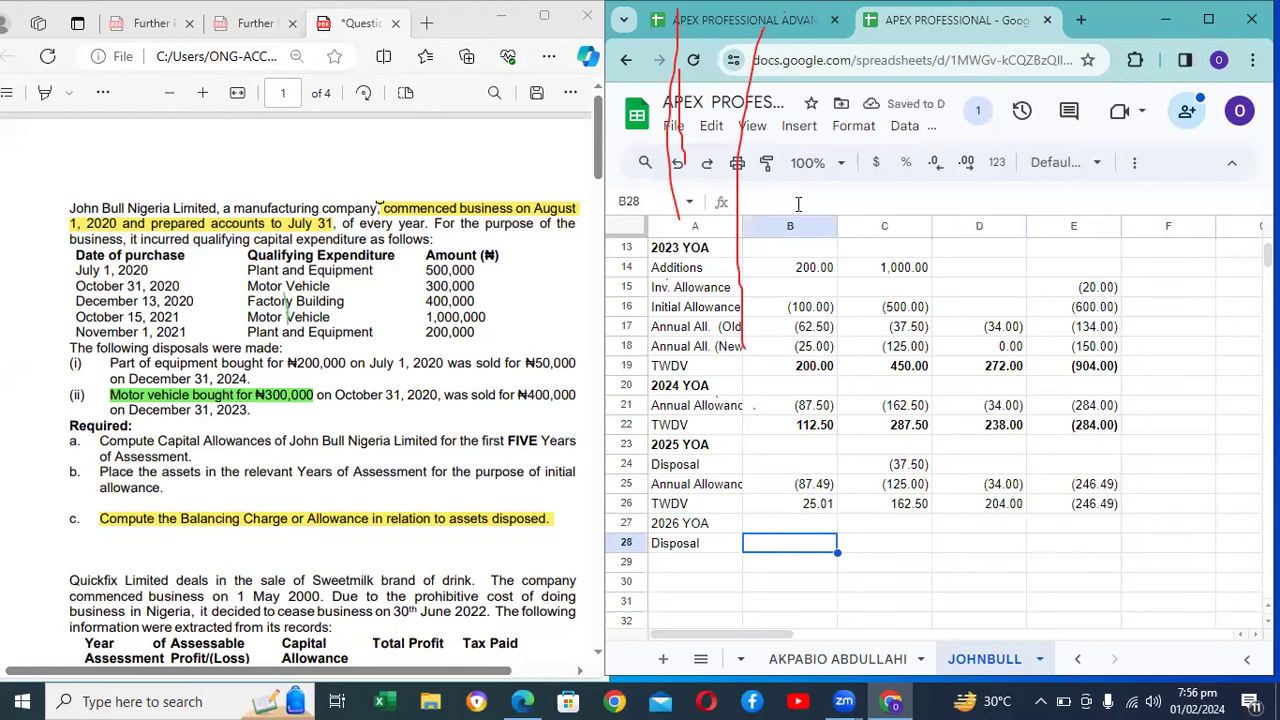
type("(0.01)")
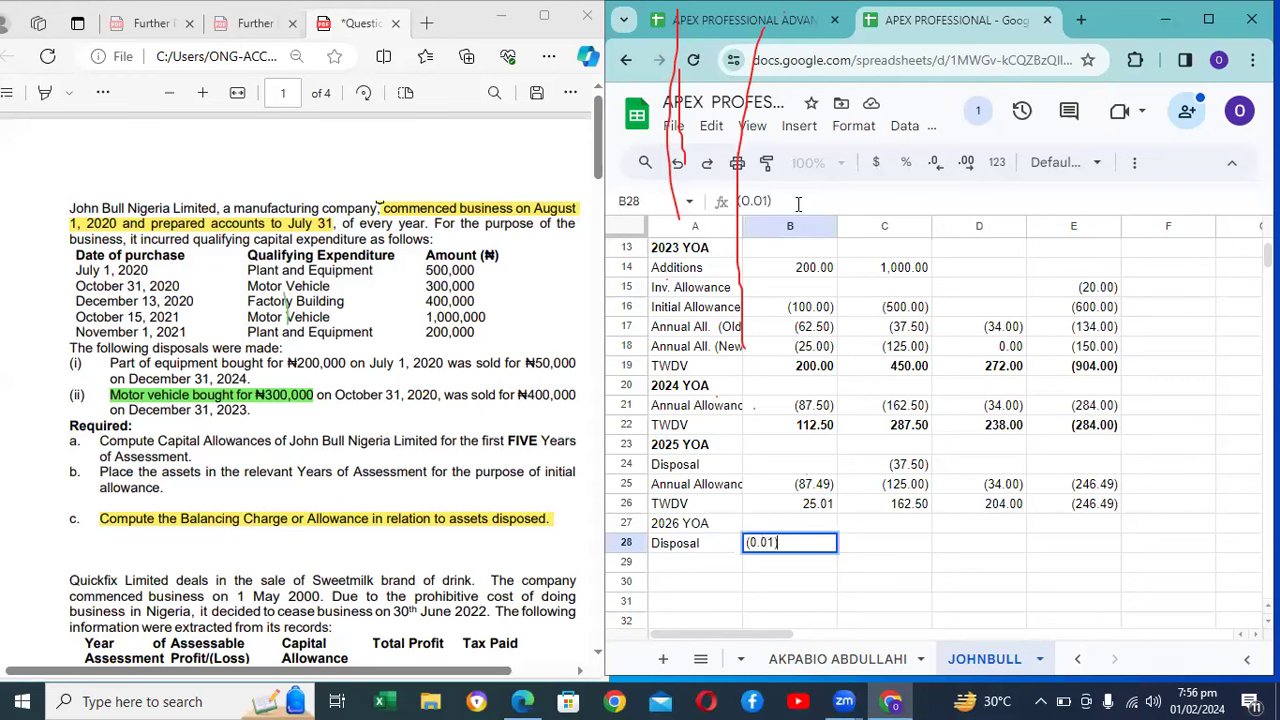
key("Return")
Step: Label the row below the 2026 YOA Disposal as Annual Allowance in A29
key("Left")
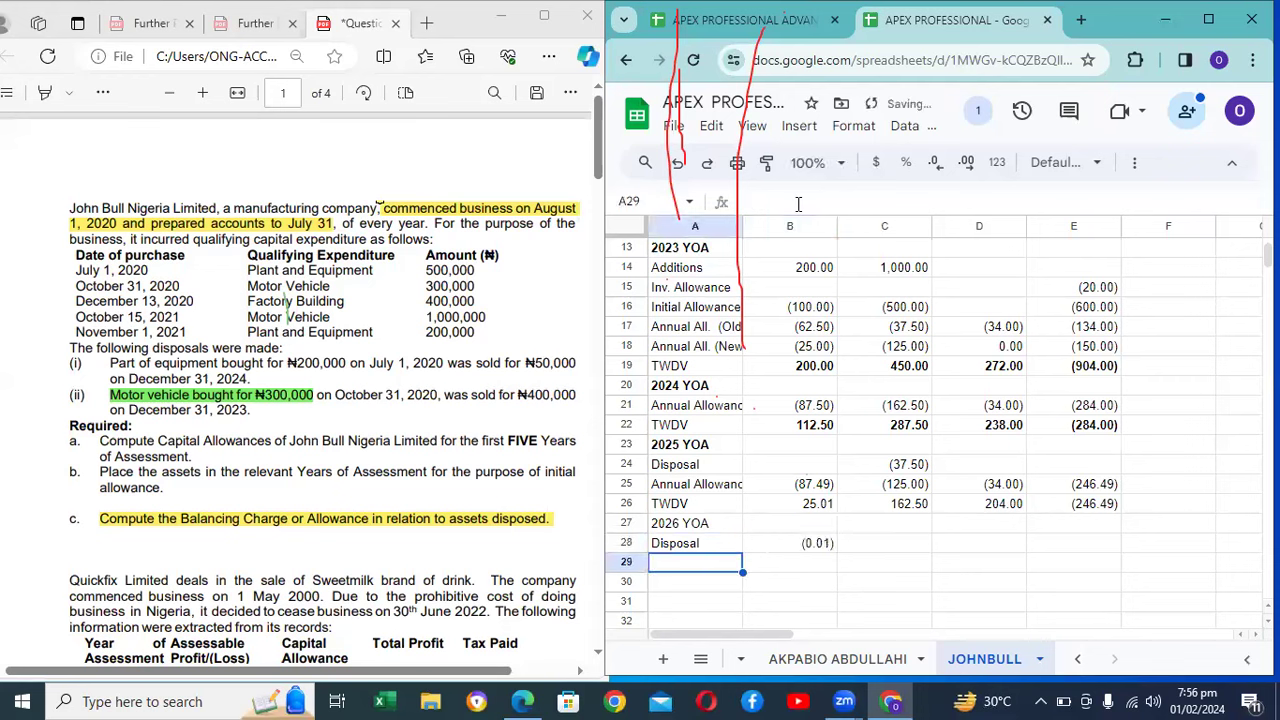
type("Annual ")
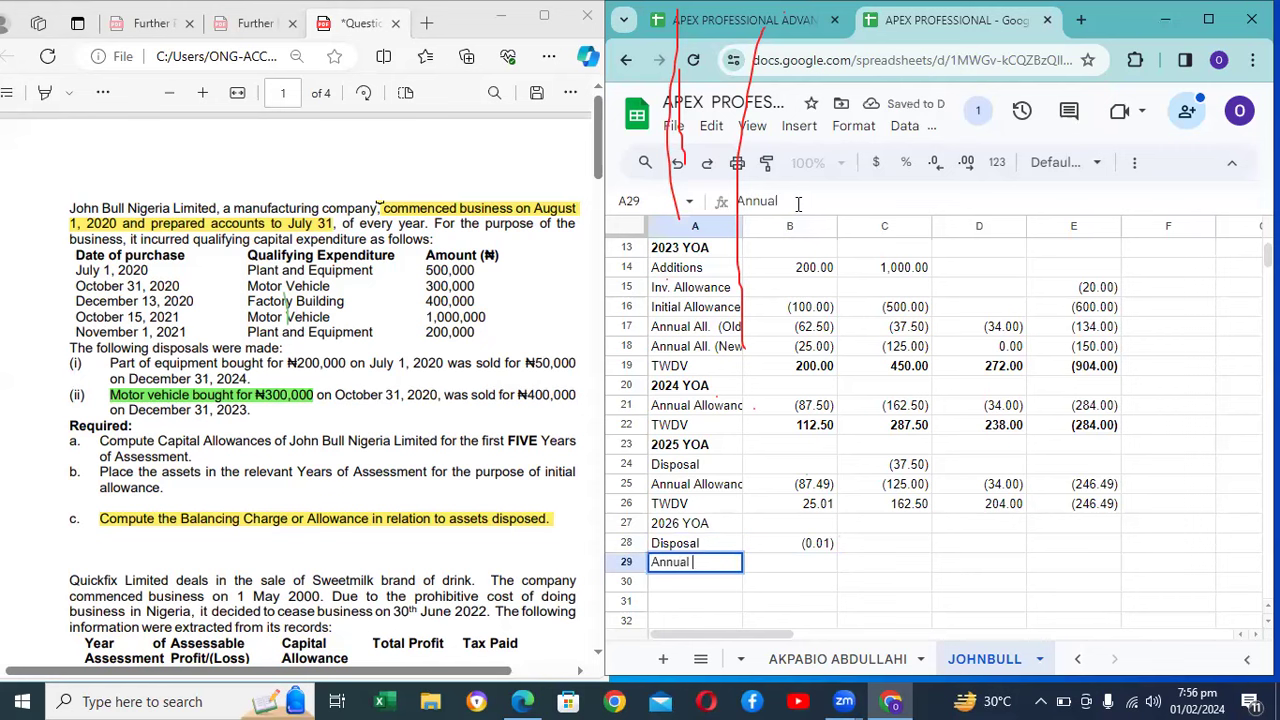
type("Allowance")
key("Tab")
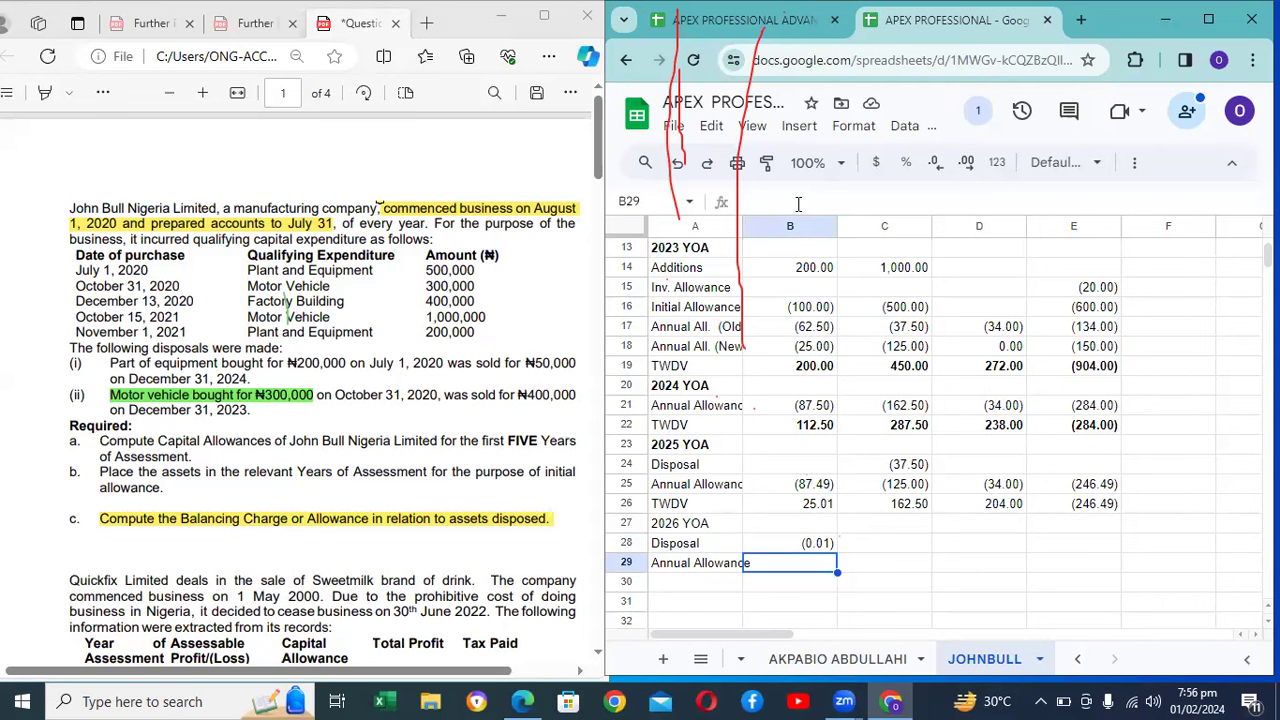
Step: Enter =-24.99 in B29 as the P&E Annual Allowance for 2026 YOA
type("2")
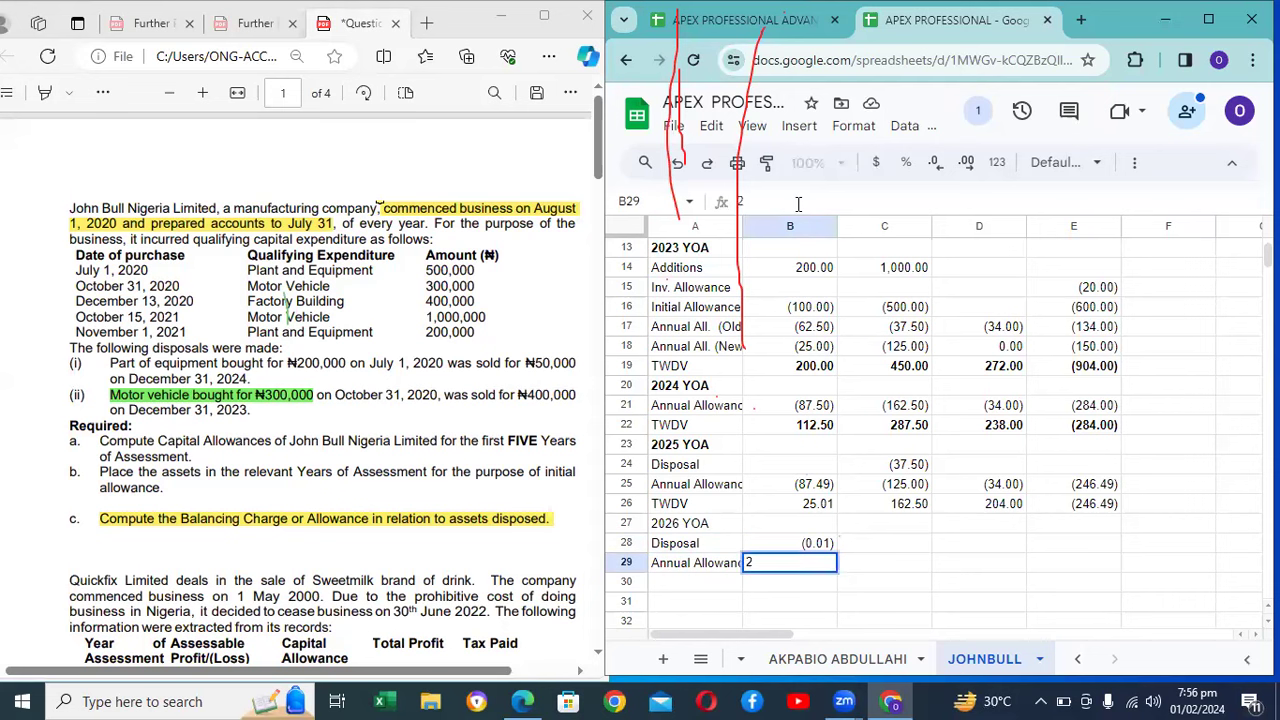
type("4.99")
key("BackSpace")
key("BackSpace")
key("BackSpace")
key("BackSpace")
key("BackSpace")
type("=")
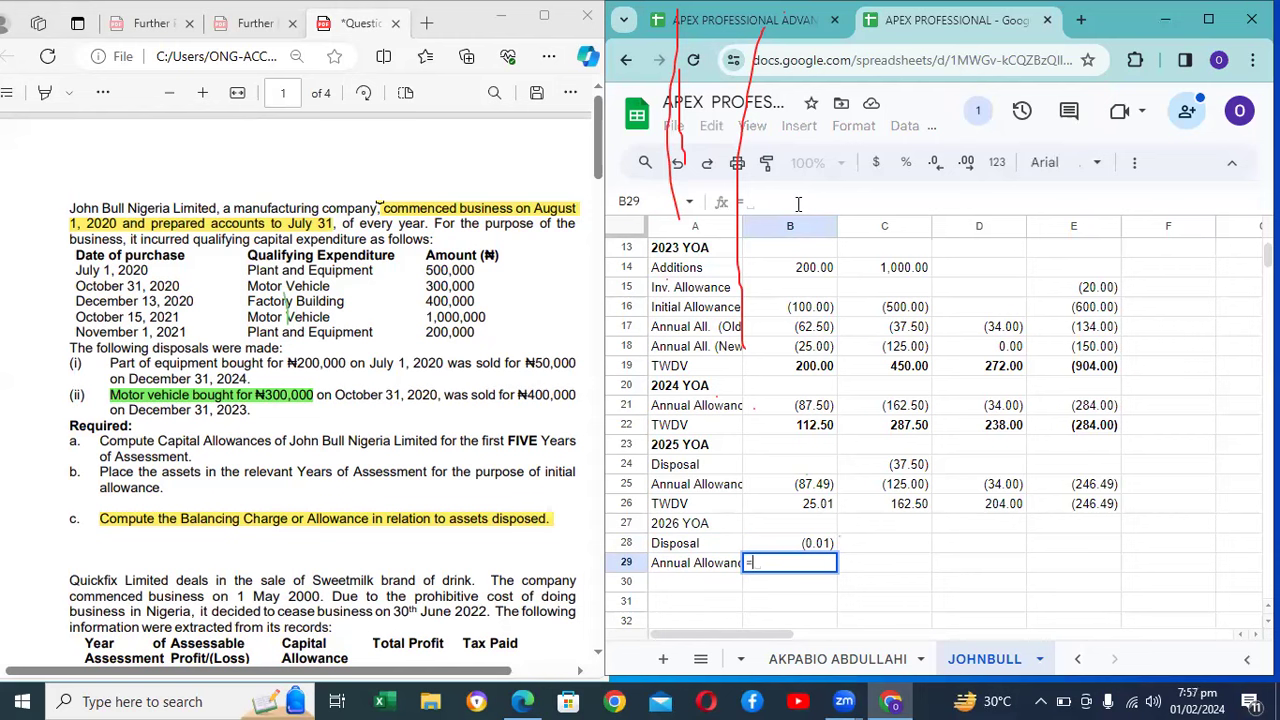
type("-24.99")
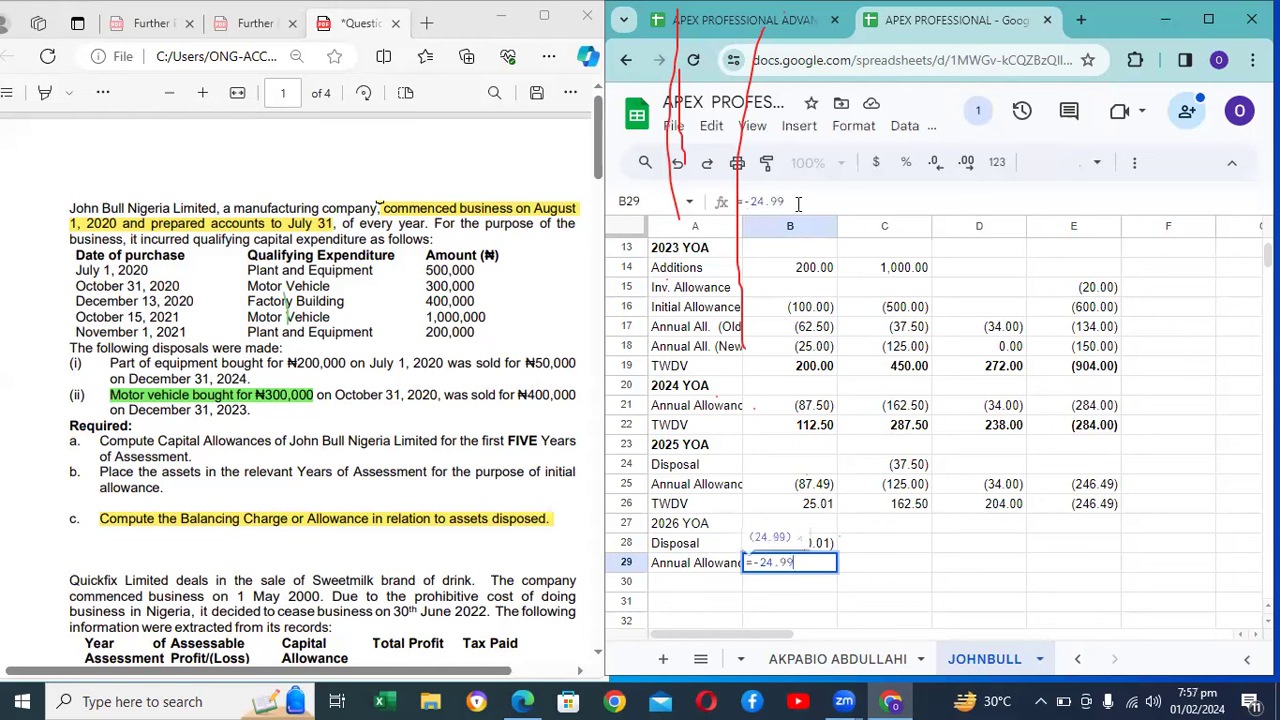
key("Return")
key("Up")
key("Right")
key("Right")
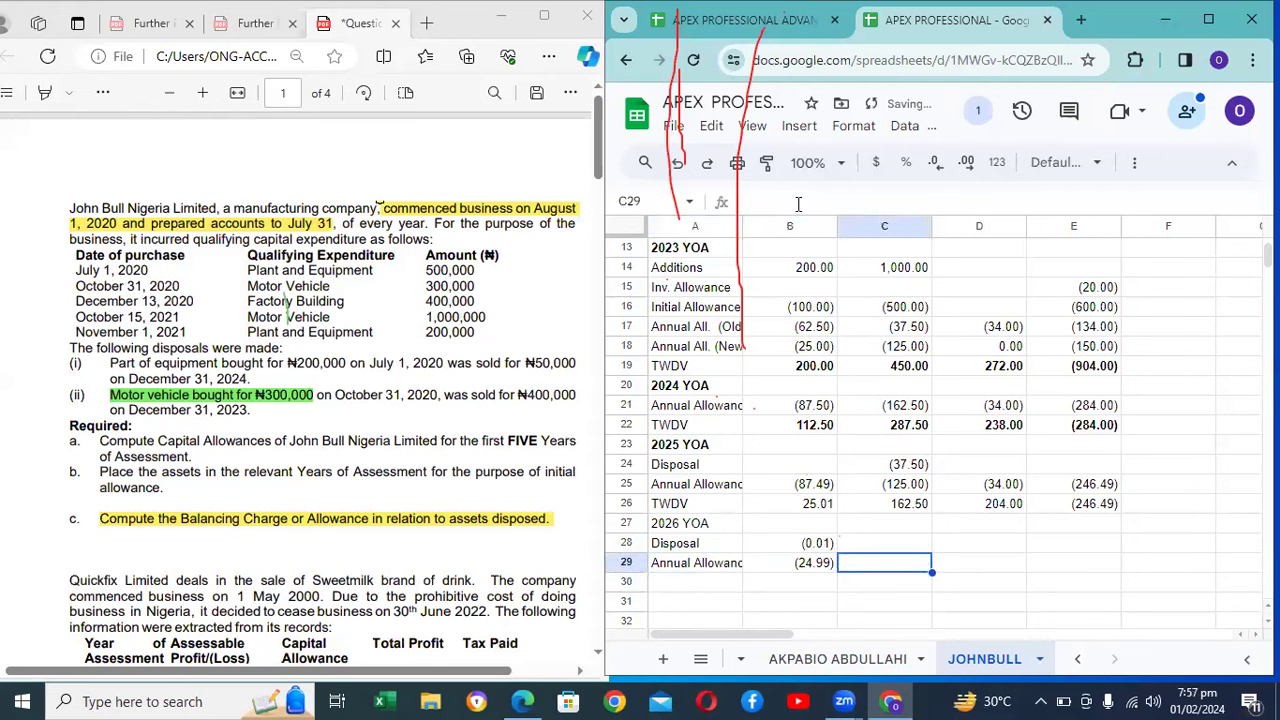
Step: Review the allowance rates and the earlier years' motor vehicle figures in column C
key("Up")
key("Down")
key("Up")
key("Up")
key("Up")
key("Up")
key("Up")
key("Up")
key("Up")
key("Up")
key("Up")
key("Up")
key("Up")
key("Up")
key("Up")
key("Up")
key("Up")
key("Up")
key("Up")
key("Up")
key("Up")
key("Up")
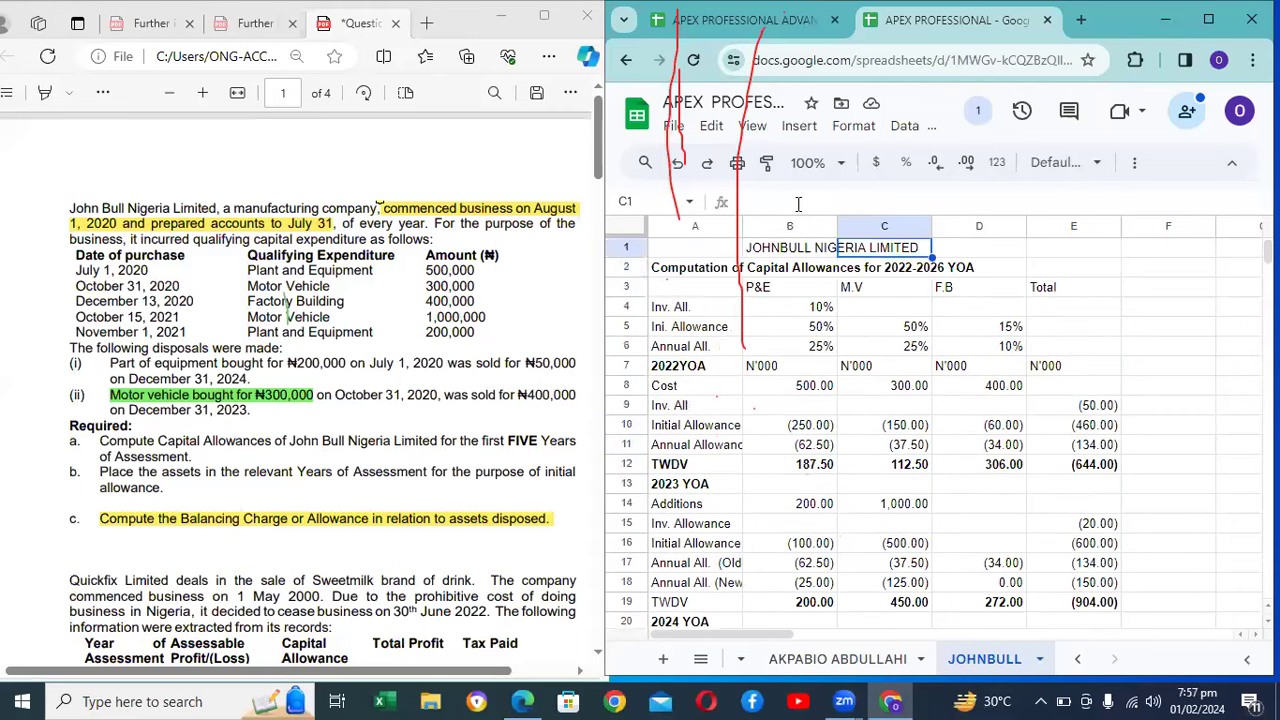
key("Down")
key("Down")
key("Down")
key("Down")
key("Down")
key("Down")
key("Down")
key("Down")
key("Down")
key("Down")
key("Down")
key("Down")
key("Down")
key("Down")
key("Down")
key("Down")
key("Down")
key("Down")
key("Down")
key("Down")
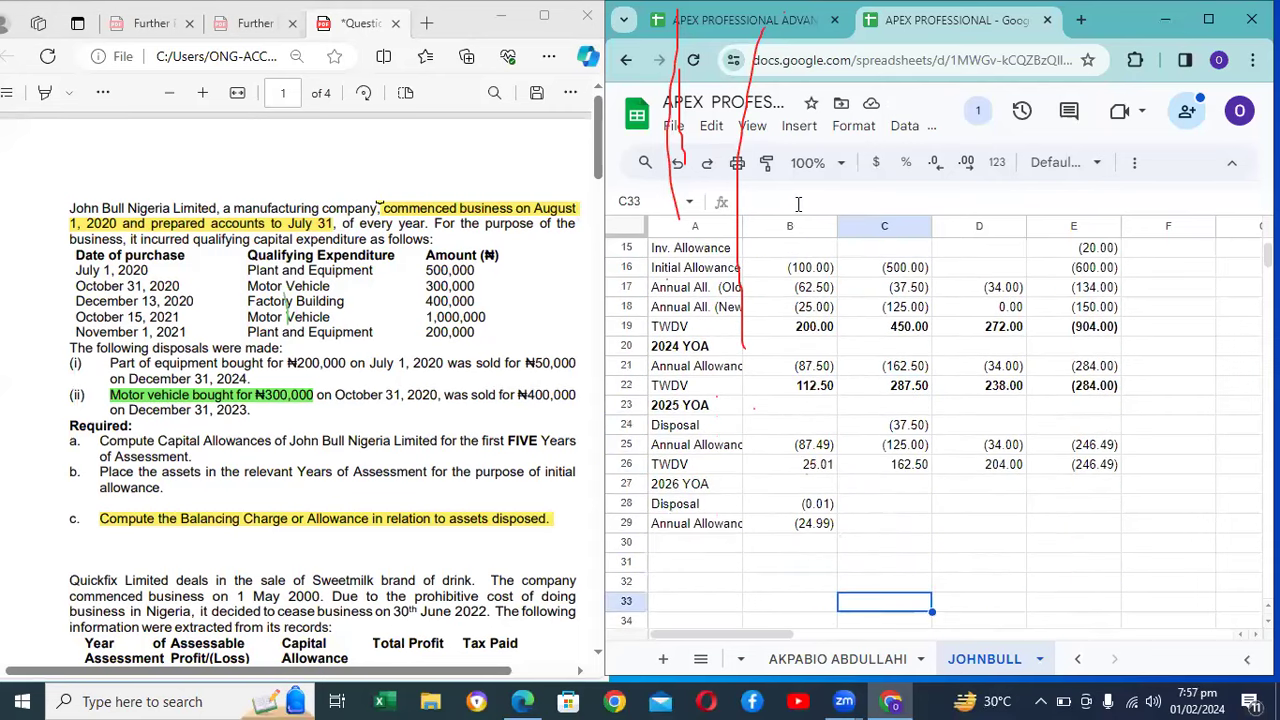
key("Up")
key("Up")
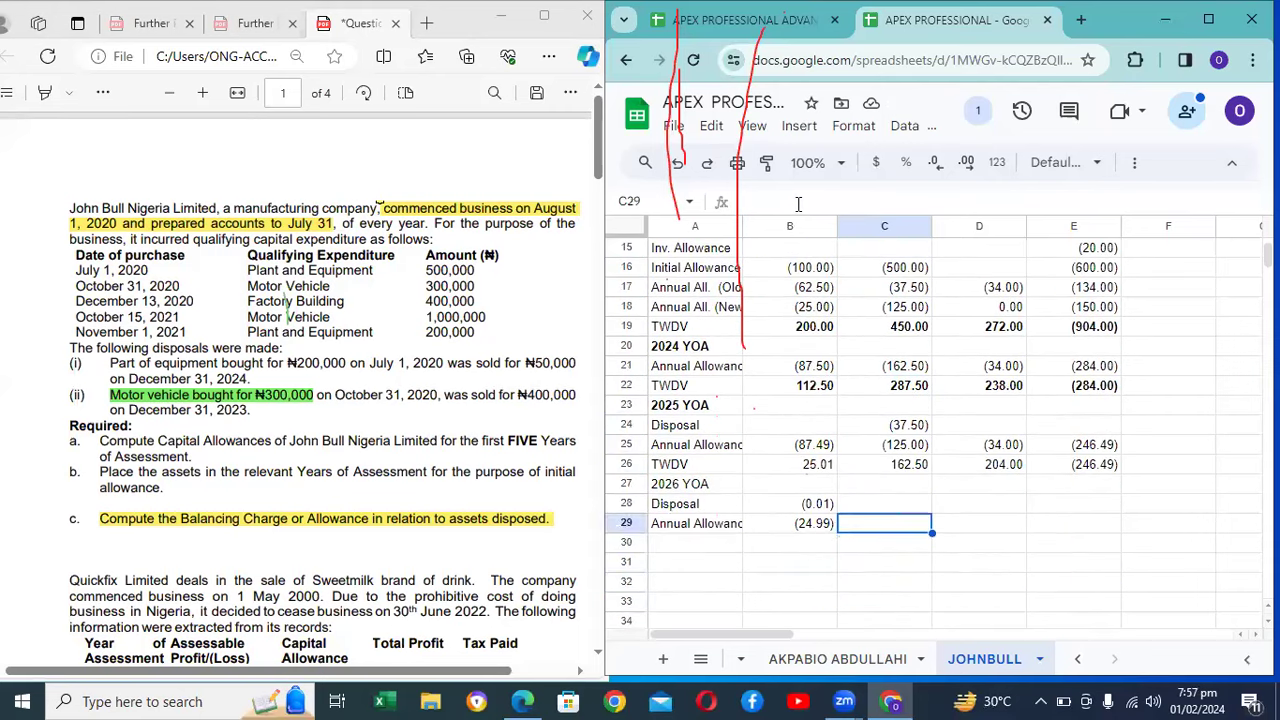
Step: Enter =C25+0.01 in C29 as the M.V Annual Allowance for 2026 YOA
type("=")
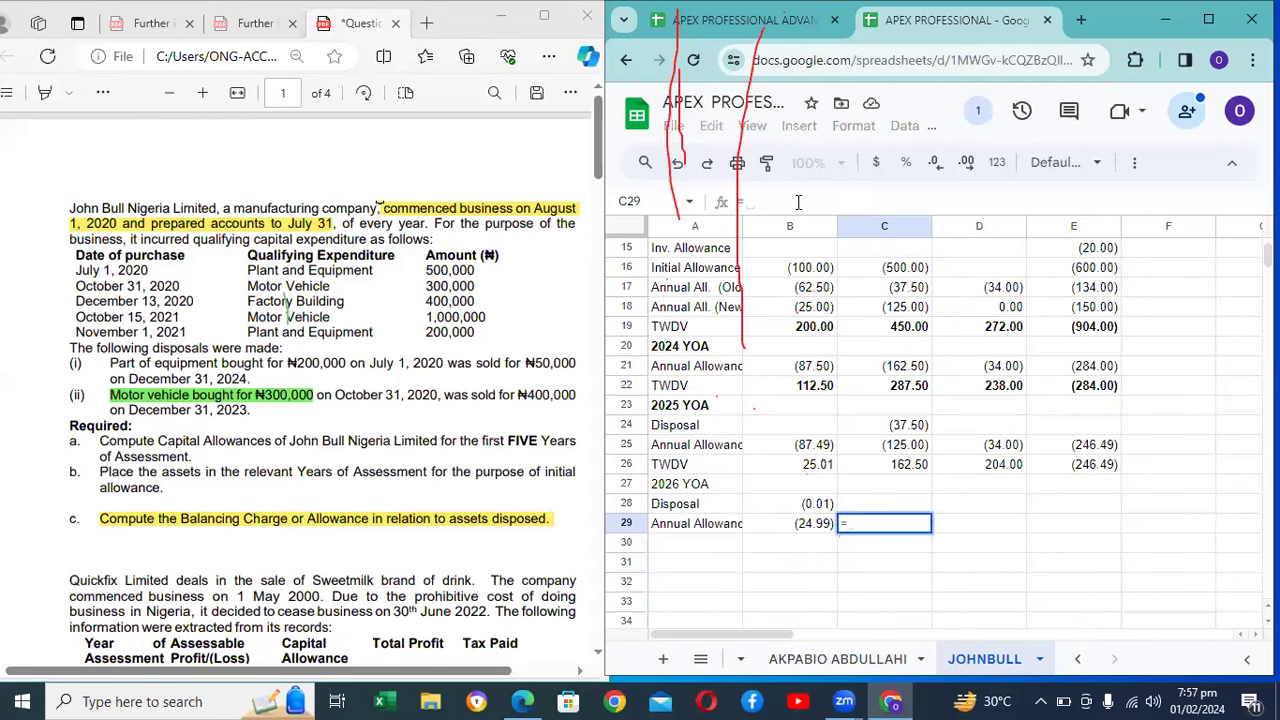
type("124")
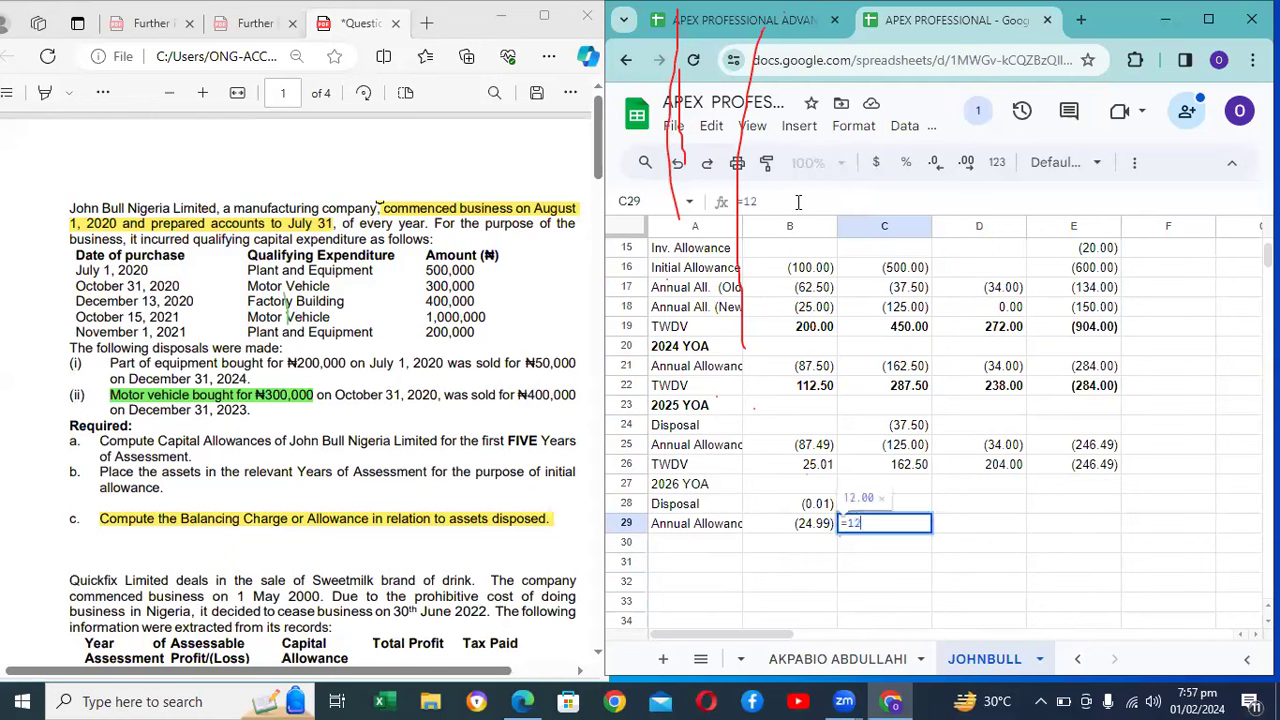
key("BackSpace")
key("BackSpace")
key("BackSpace")
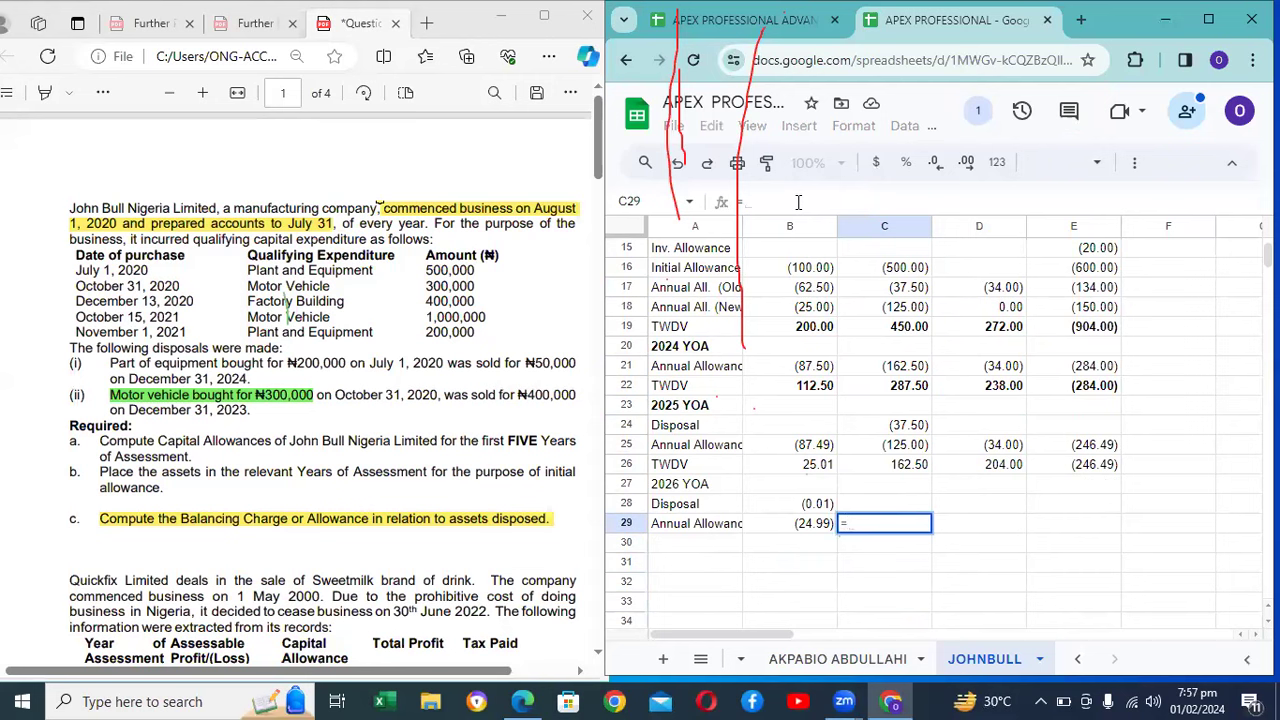
key("Up")
key("Up")
key("Up")
key("Up")
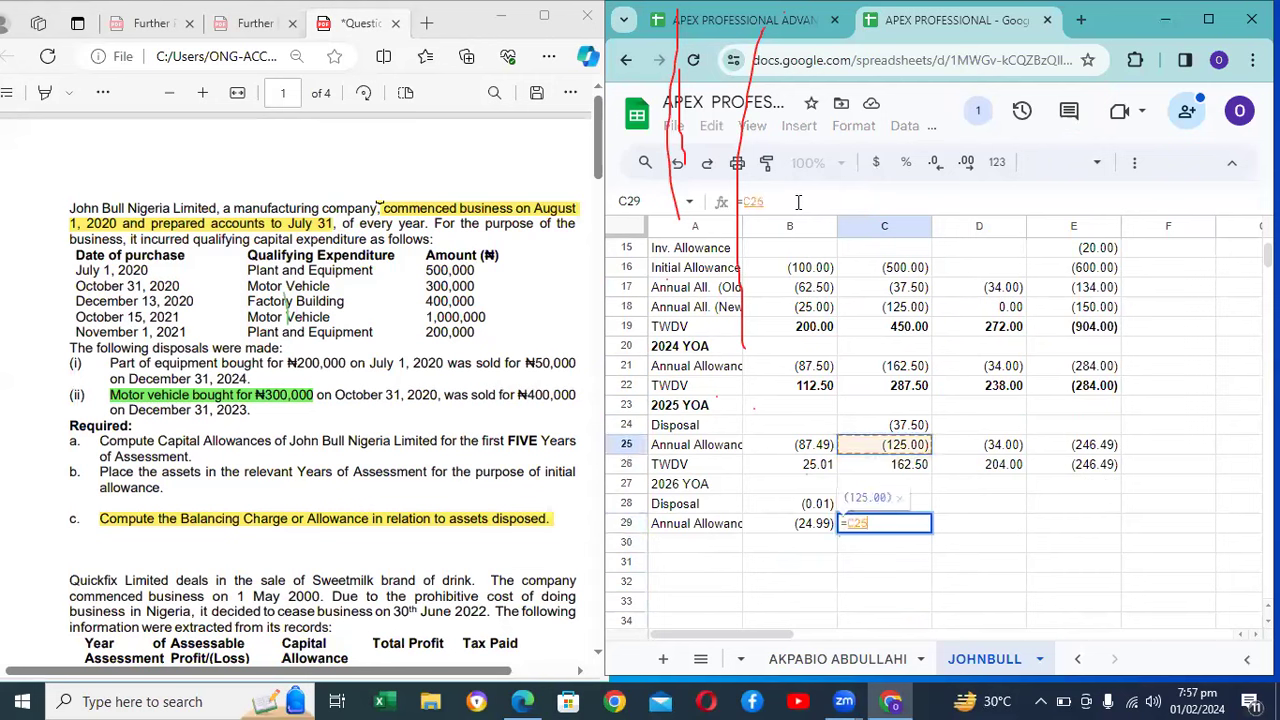
type("+0.01")
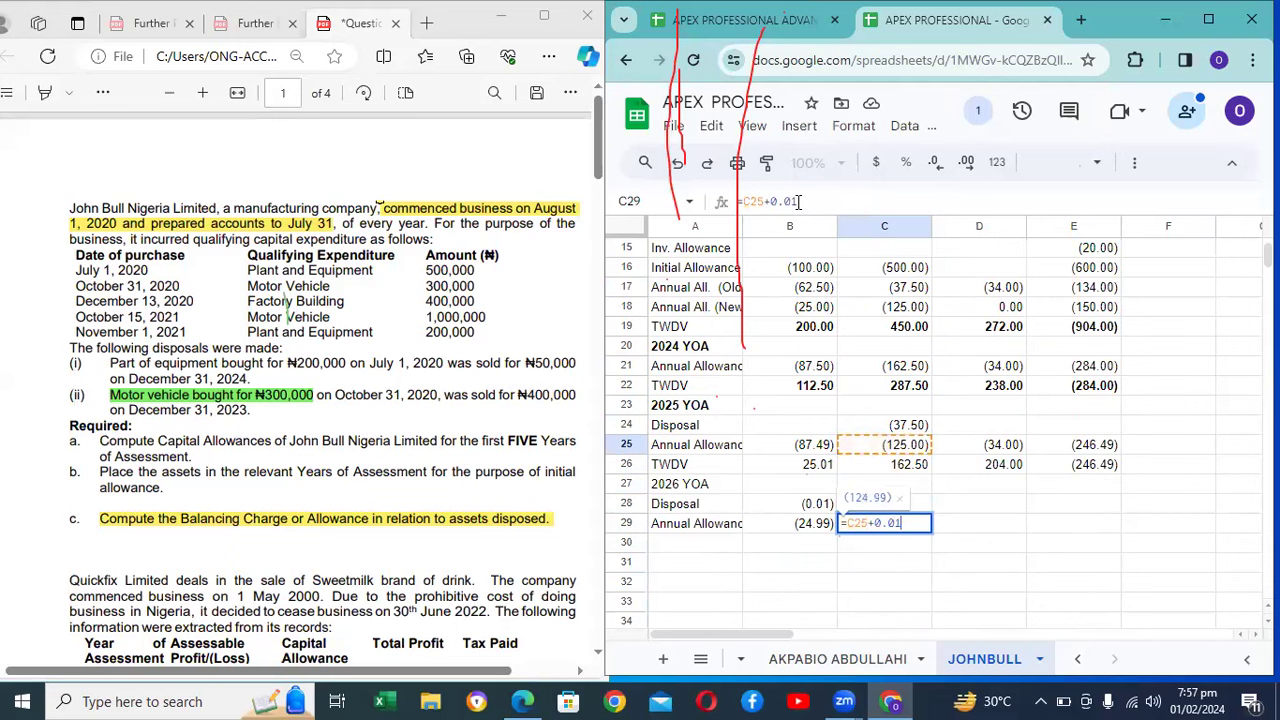
key("Return")
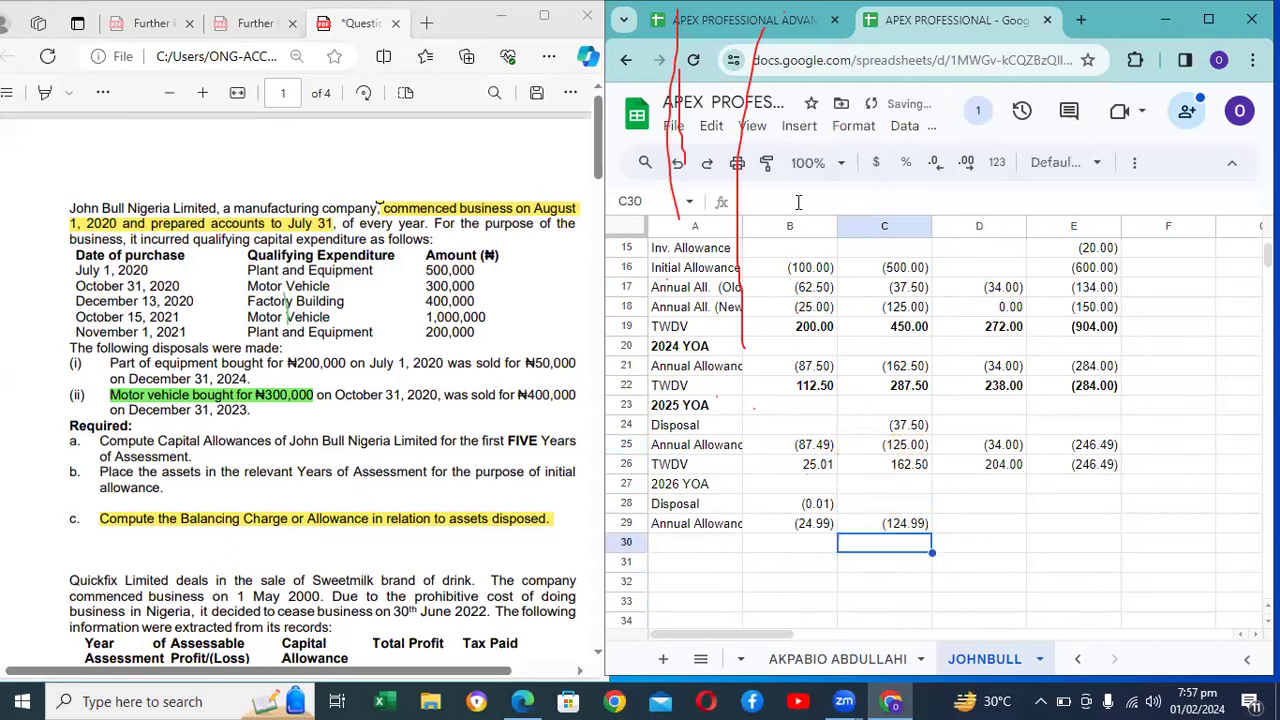
Step: Enter =D25+0.01 in D29 as the F.B Annual Allowance for 2026 YOA
key("Up")
key("Up")
key("Right")
key("Right")
key("Up")
key("Up")
key("Up")
key("Down")
key("Down")
key("Down")
key("Down")
key("Left")
type("=D25")
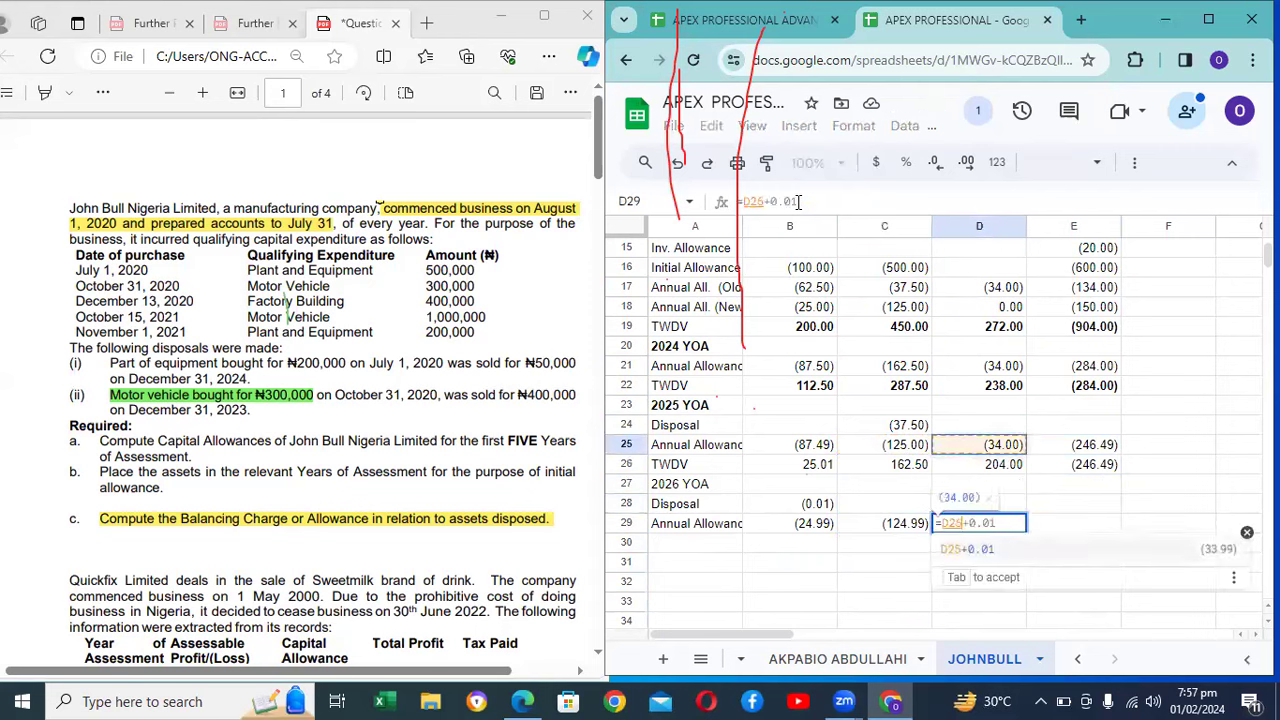
key("Tab")
key("Tab")
key("Tab")
key("Left")
key("Left")
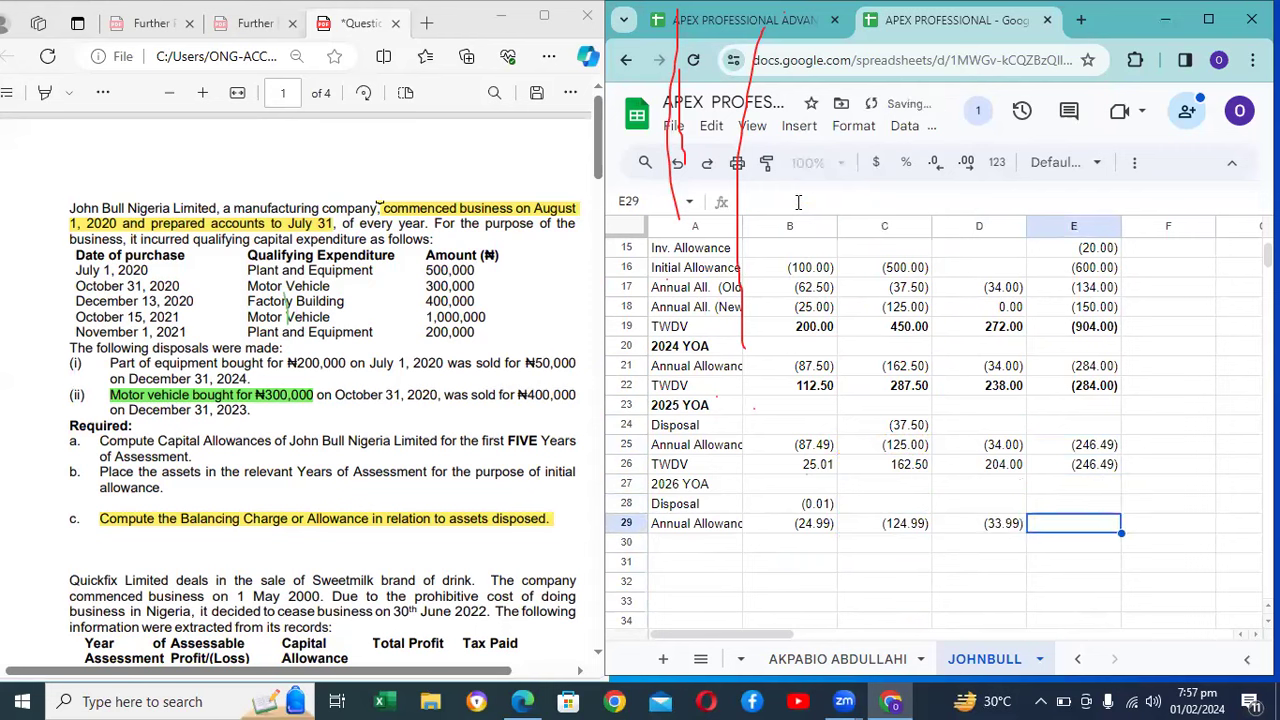
Step: Remove +0.01 from the F.B Annual Allowance formula in D29 so that it only refers to D25
type("=D25+0.01")
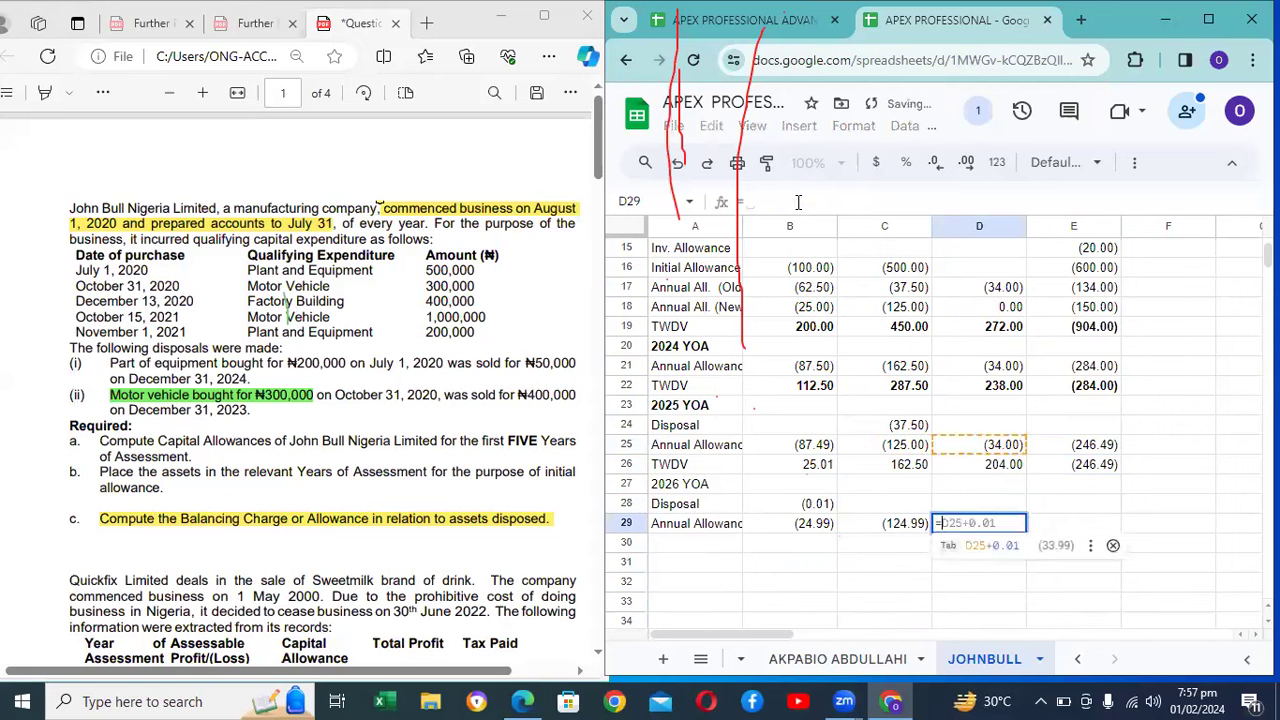
key("Escape")
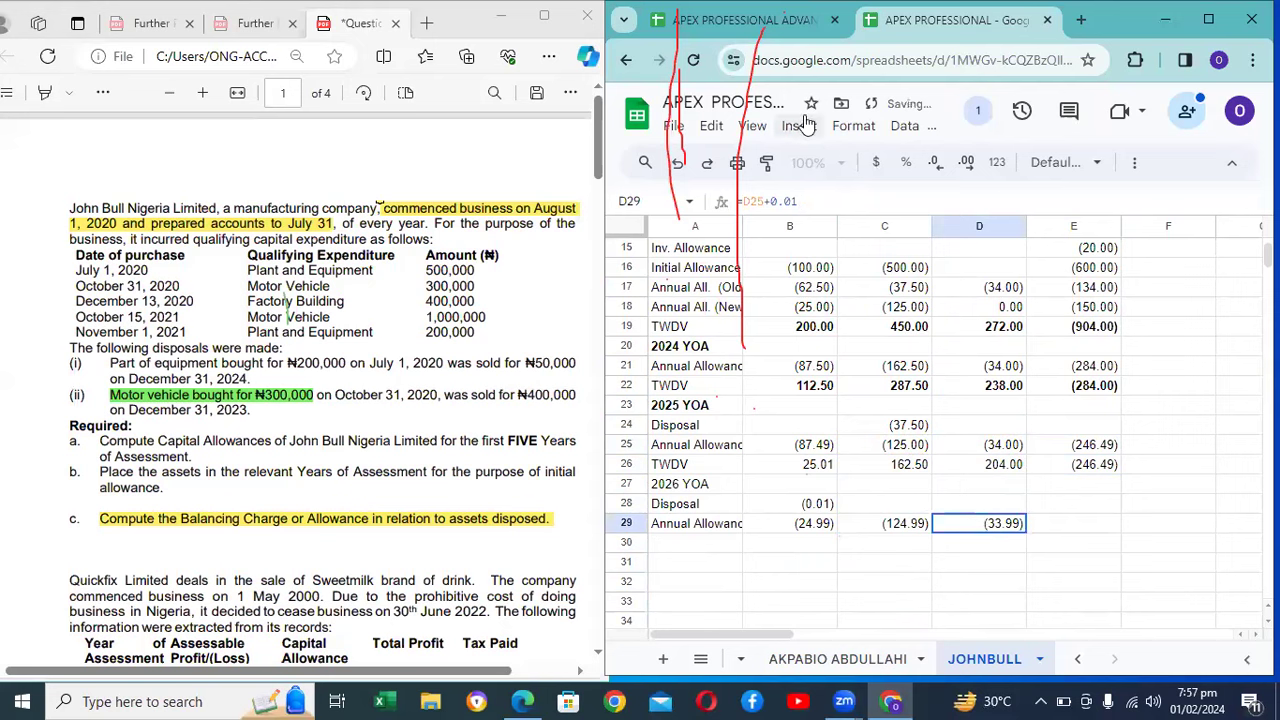
left_click(833, 197)
key("BackSpace")
key("BackSpace")
key("BackSpace")
key("BackSpace")
key("BackSpace")
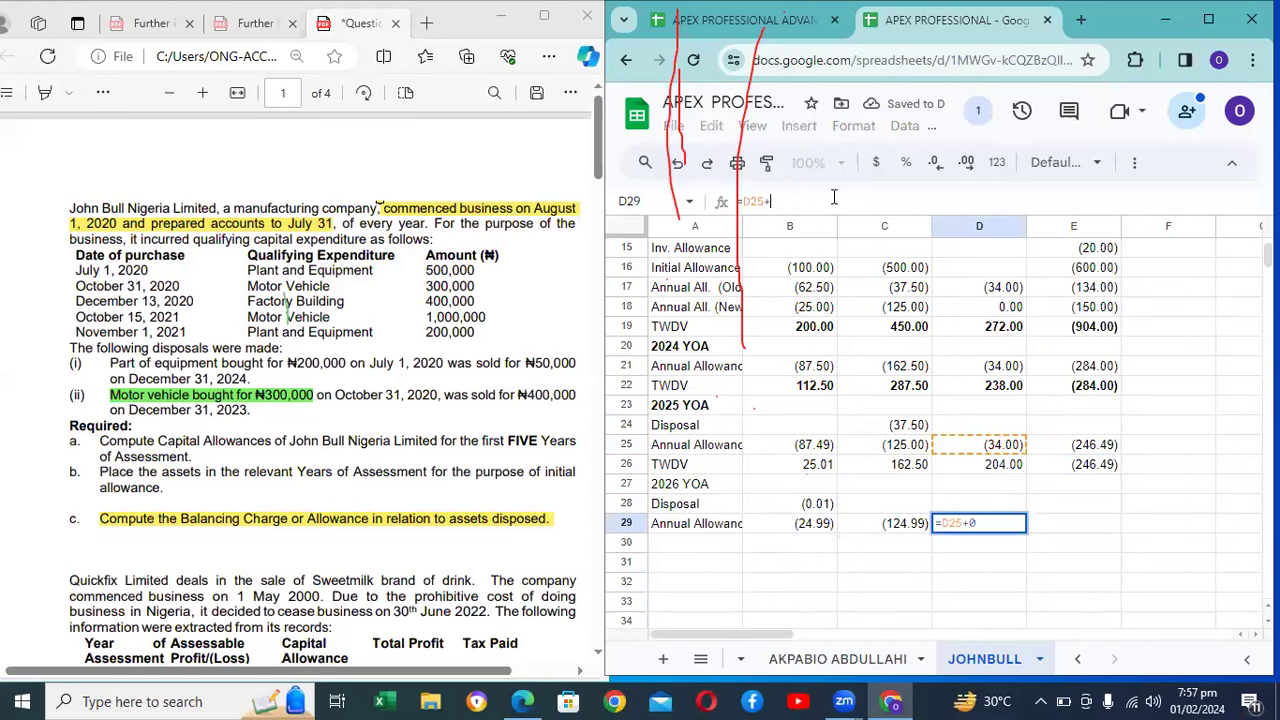
key("Return")
Step: Copy the 2025 YOA Annual Allowance total formula from E25 to the 2026 YOA total cell E29
key("Up")
key("Right")
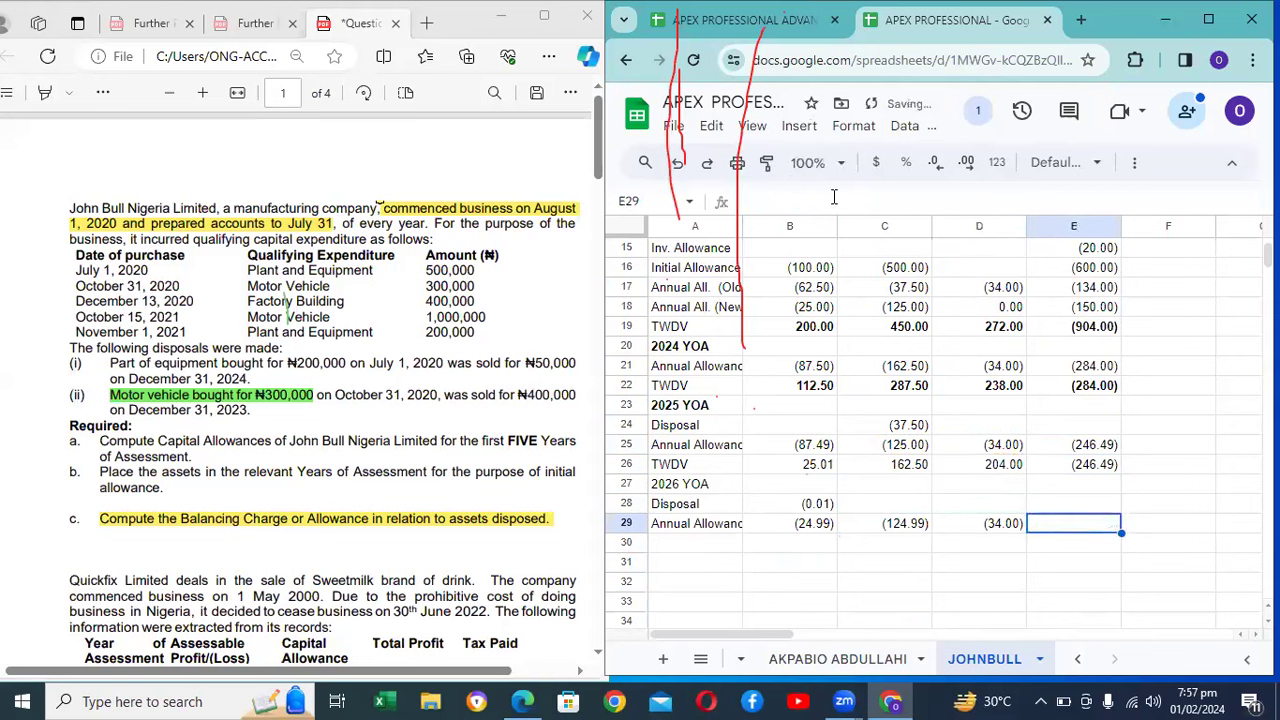
key("Up")
key("Up")
key("Up")
key("Up")
key("ctrl+c")
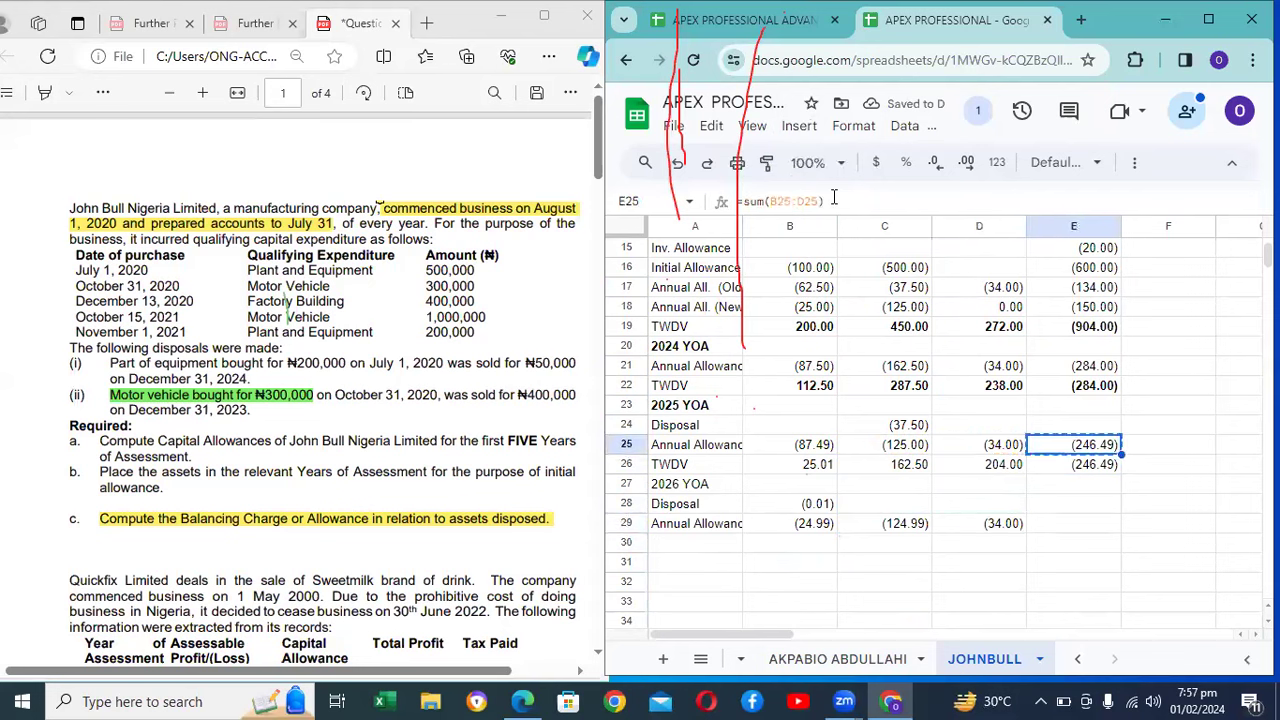
key("Down")
key("Down")
key("Down")
key("Down")
key("ctrl+v")
Step: Label the row below the 2026 YOA Annual Allowance as TWDV in A30
key("Down")
key("Left")
key("Left")
key("Left")
key("Left")
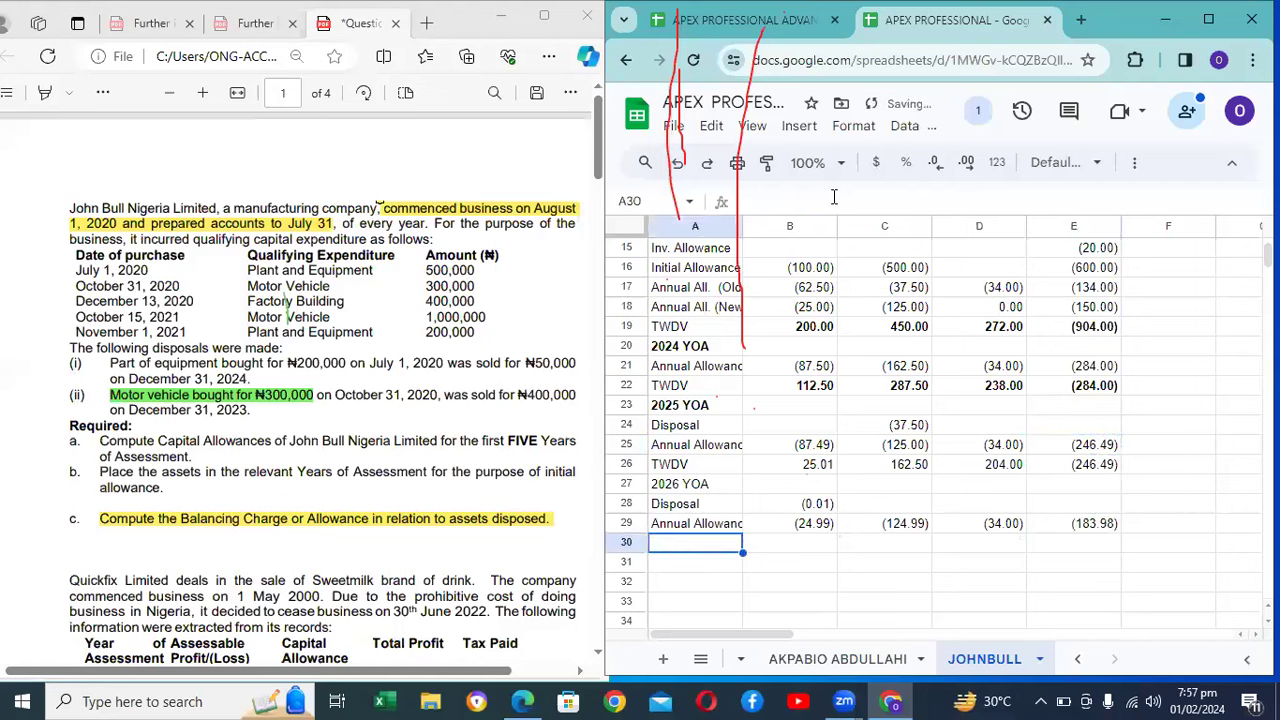
type("TWDV")
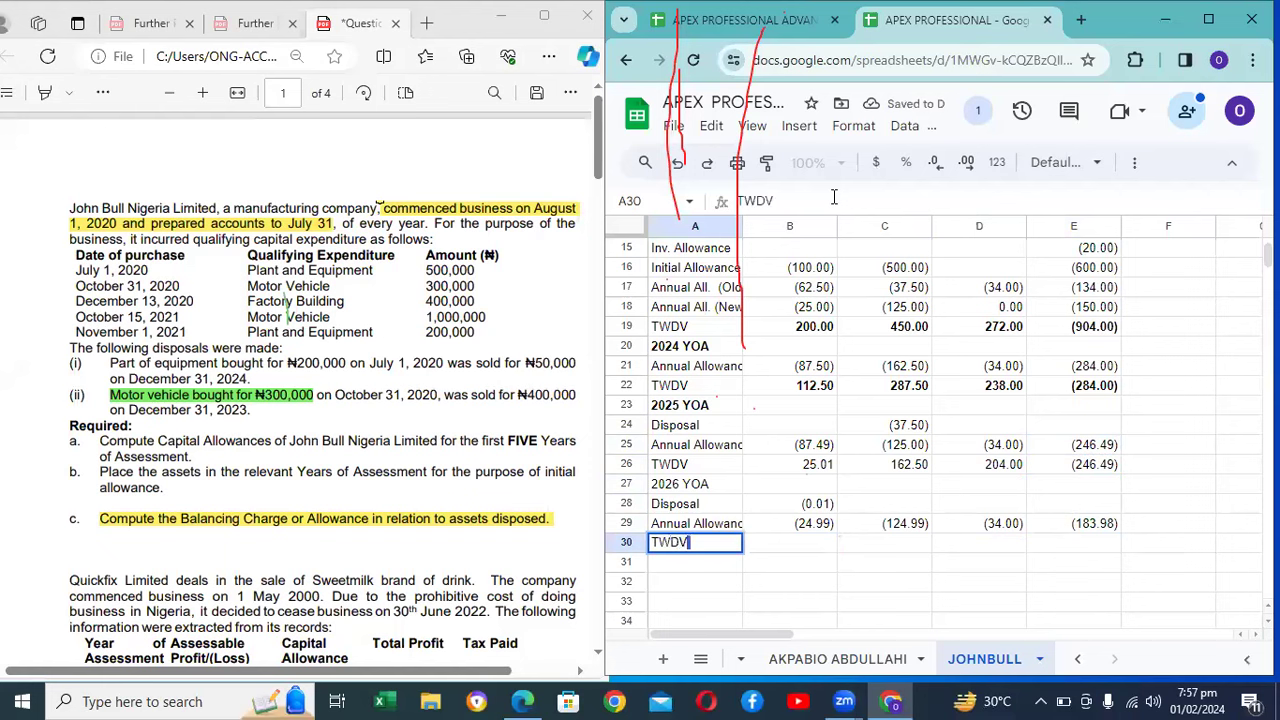
key("Tab")
Step: Enter =B26+B28+B29 in B30 to compute the P&E TWDV for 2026 YOA
type("=")
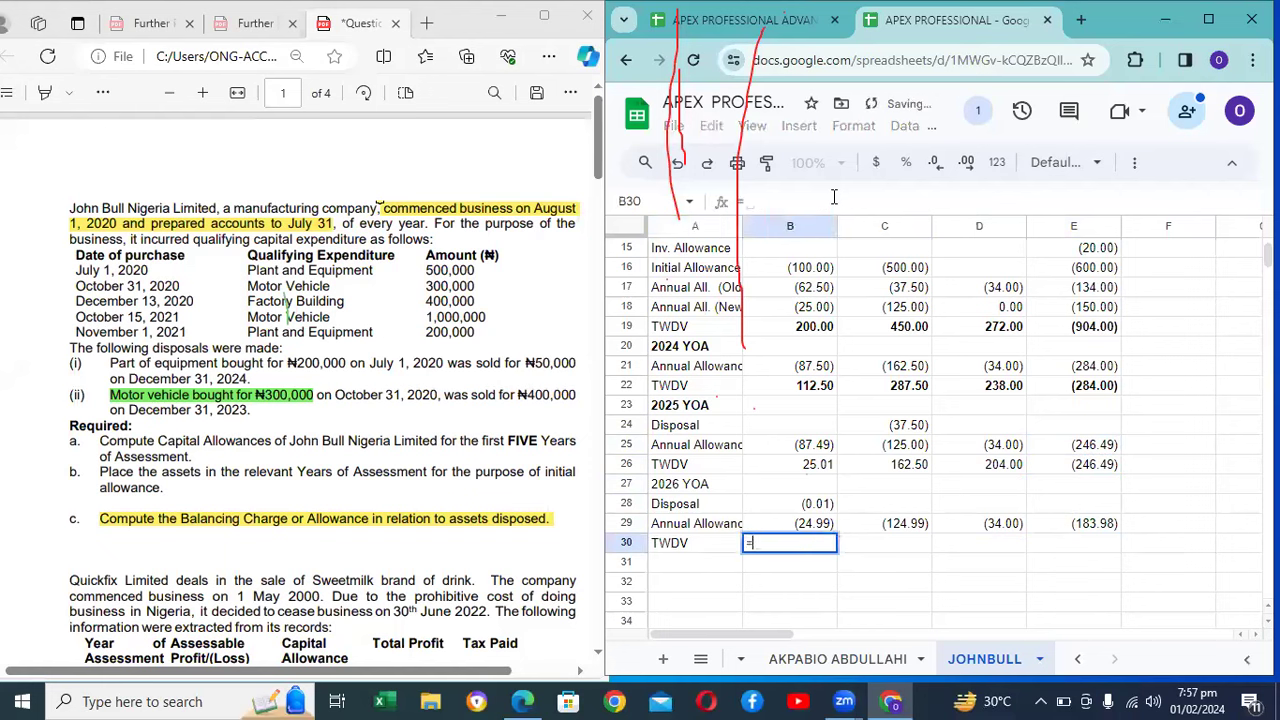
key("Up")
key("Up")
key("Up")
key("Up")
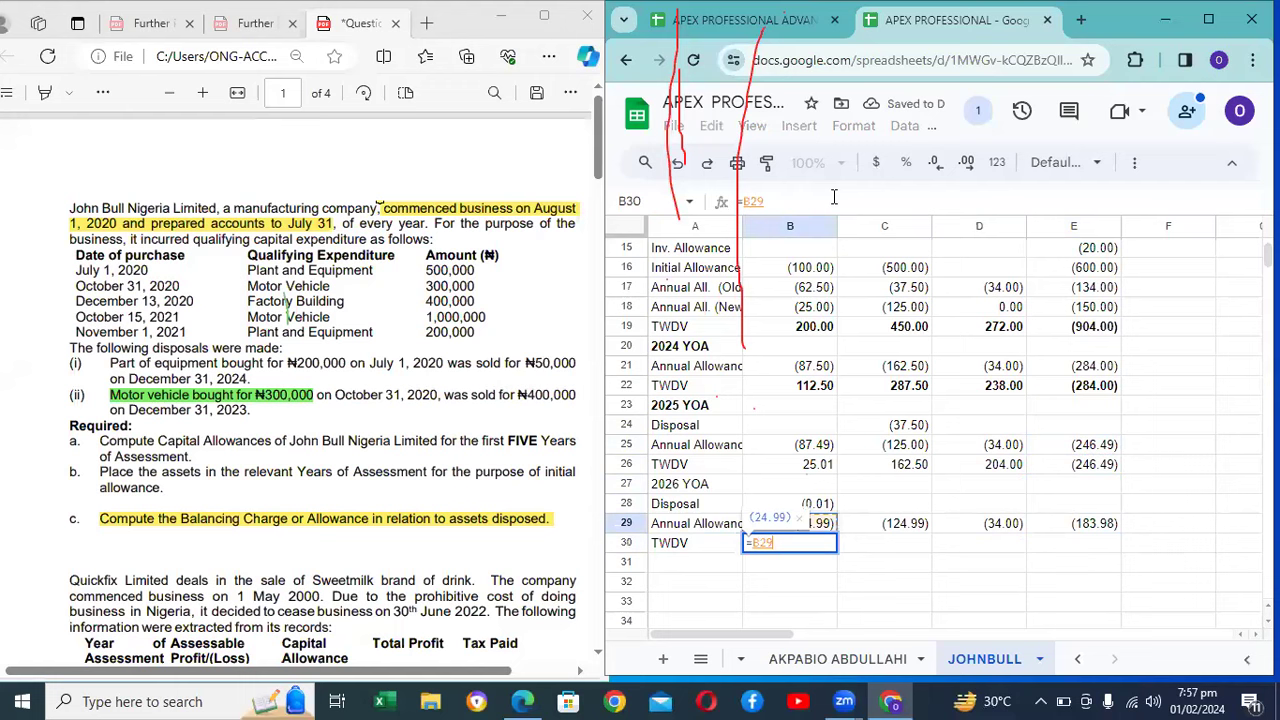
type("+")
key("Up")
key("Up")
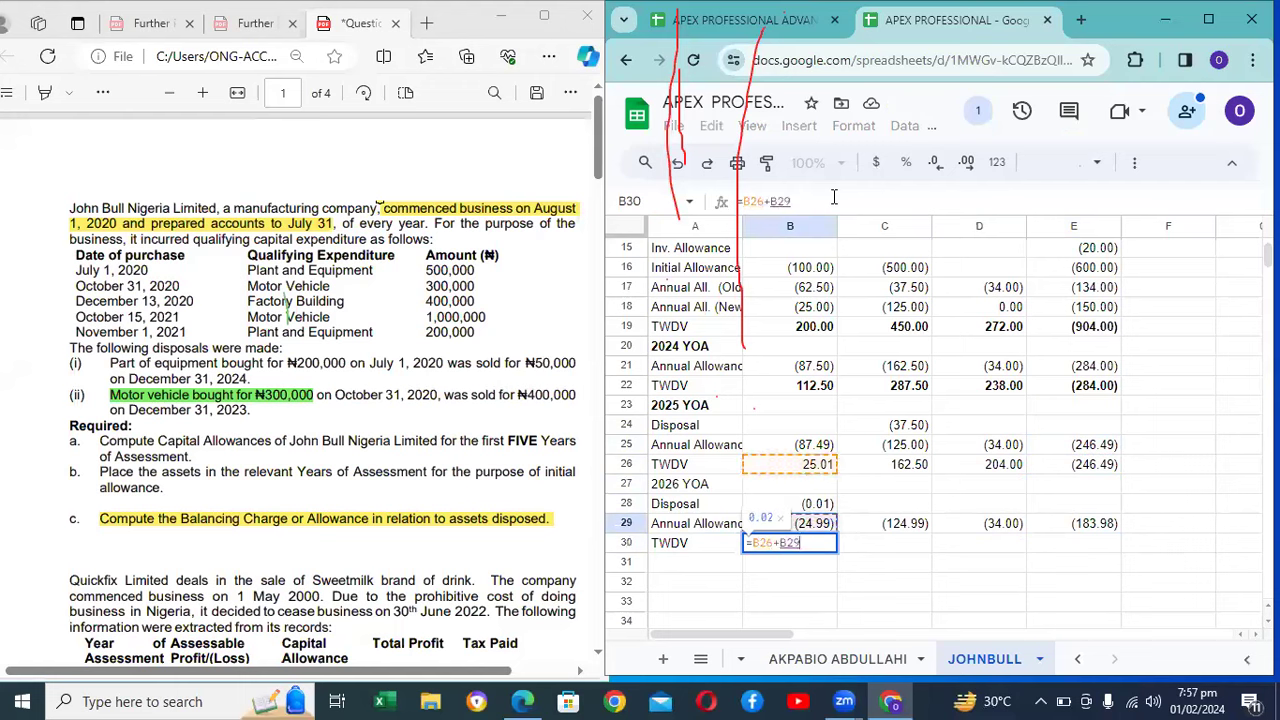
type("+")
key("Up")
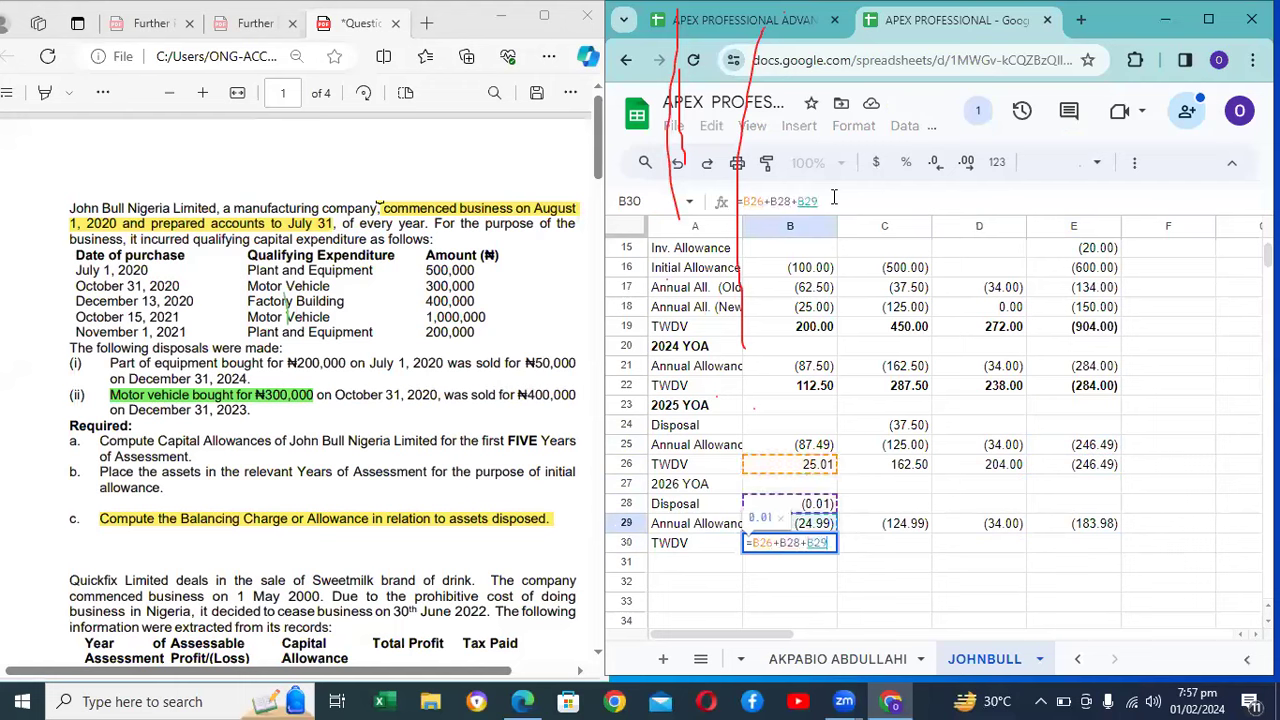
key("Return")
key("Up")
key("Right")
key("ctrl+c")
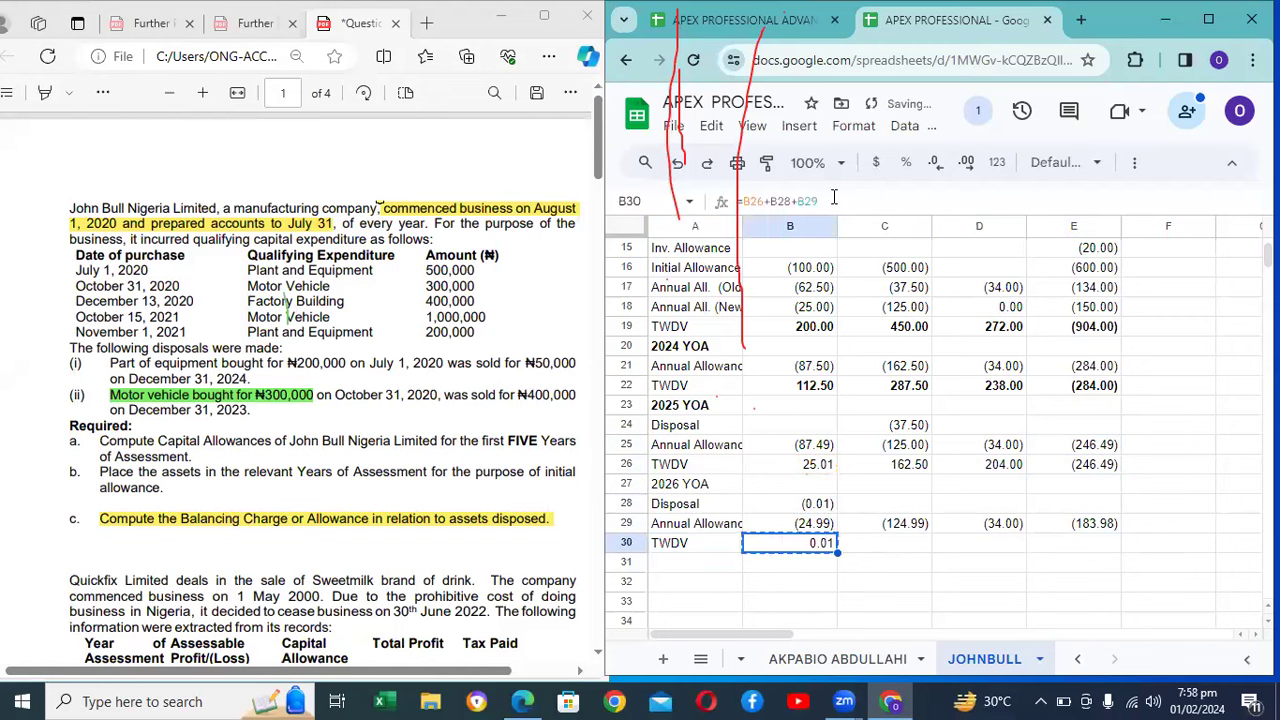
key("Right")
key("ctrl+v")
key("Right")
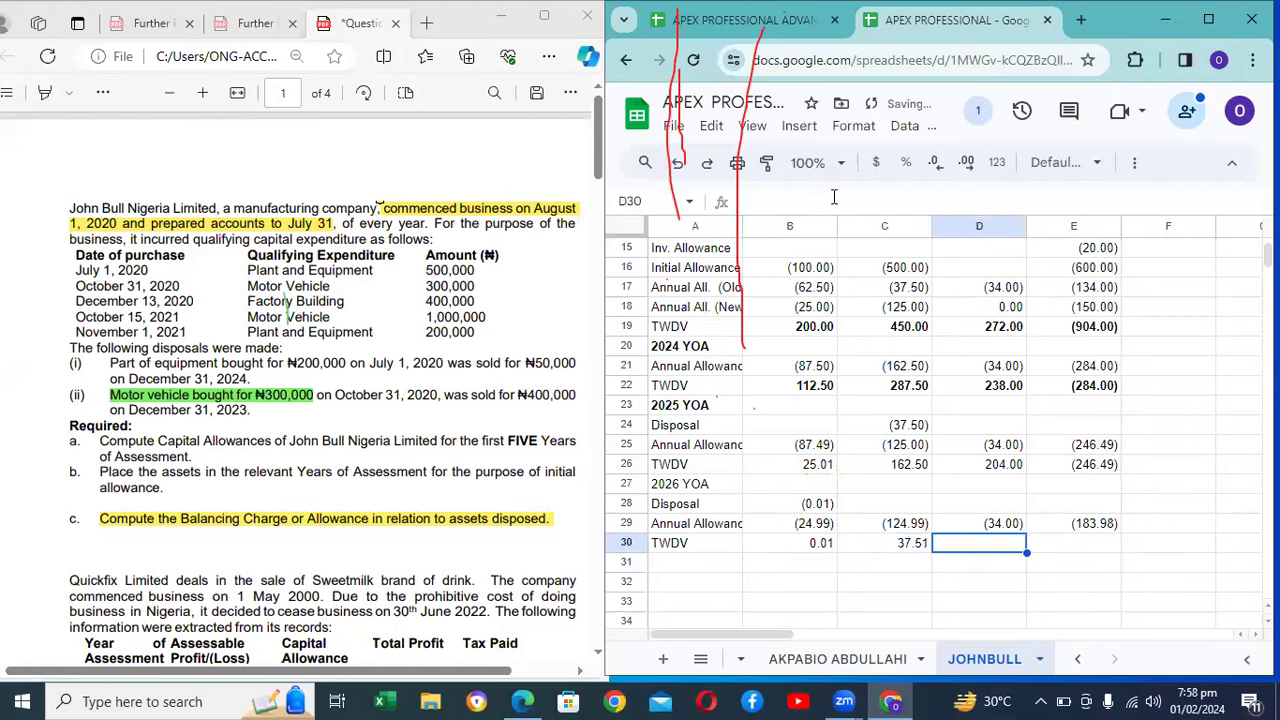
key("Left")
key("Delete")
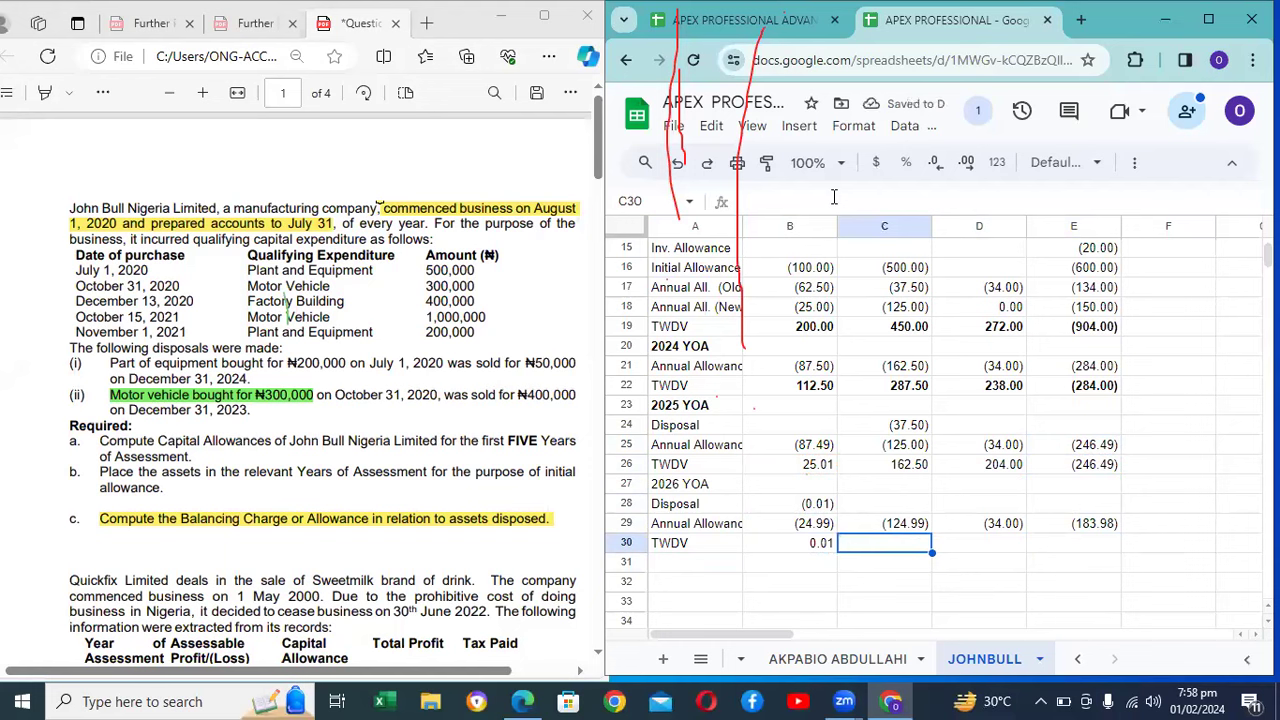
type("=")
key("BackSpace")
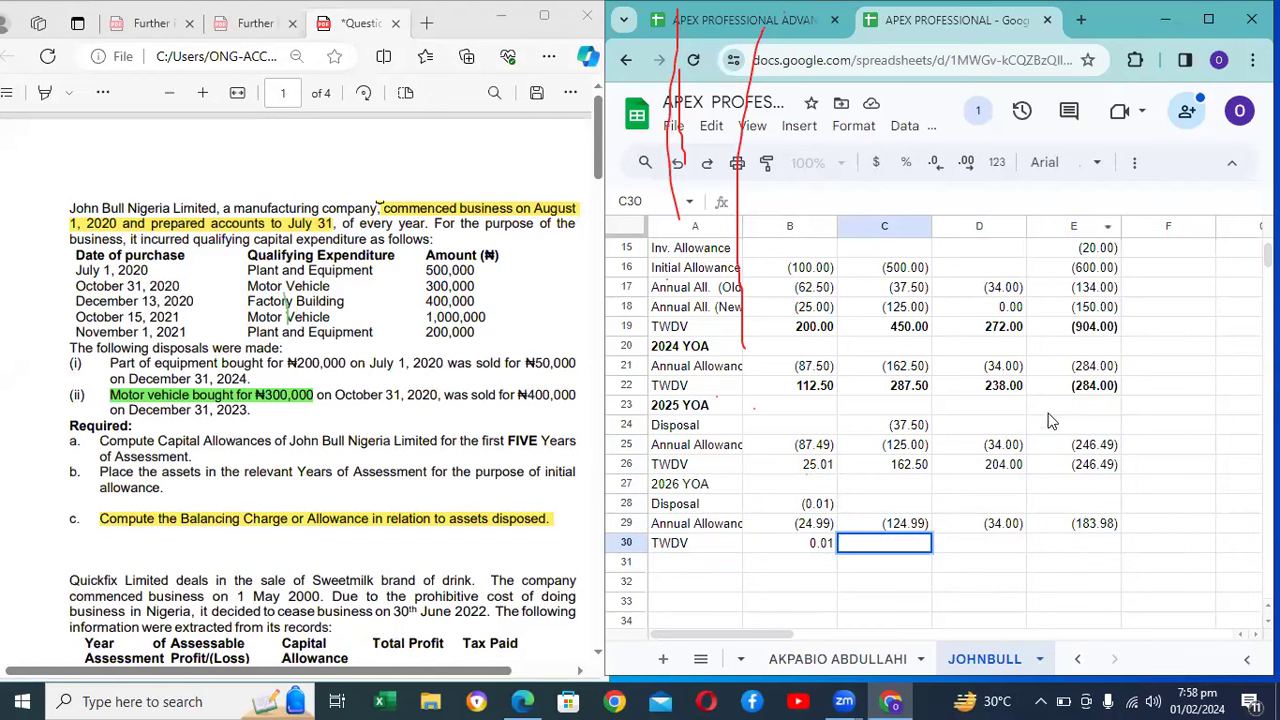
Step: Add the disposal in C24 to the M.V 2025 YOA TWDV formula in C26, making it =C22+C25+C24
double_click(910, 466)
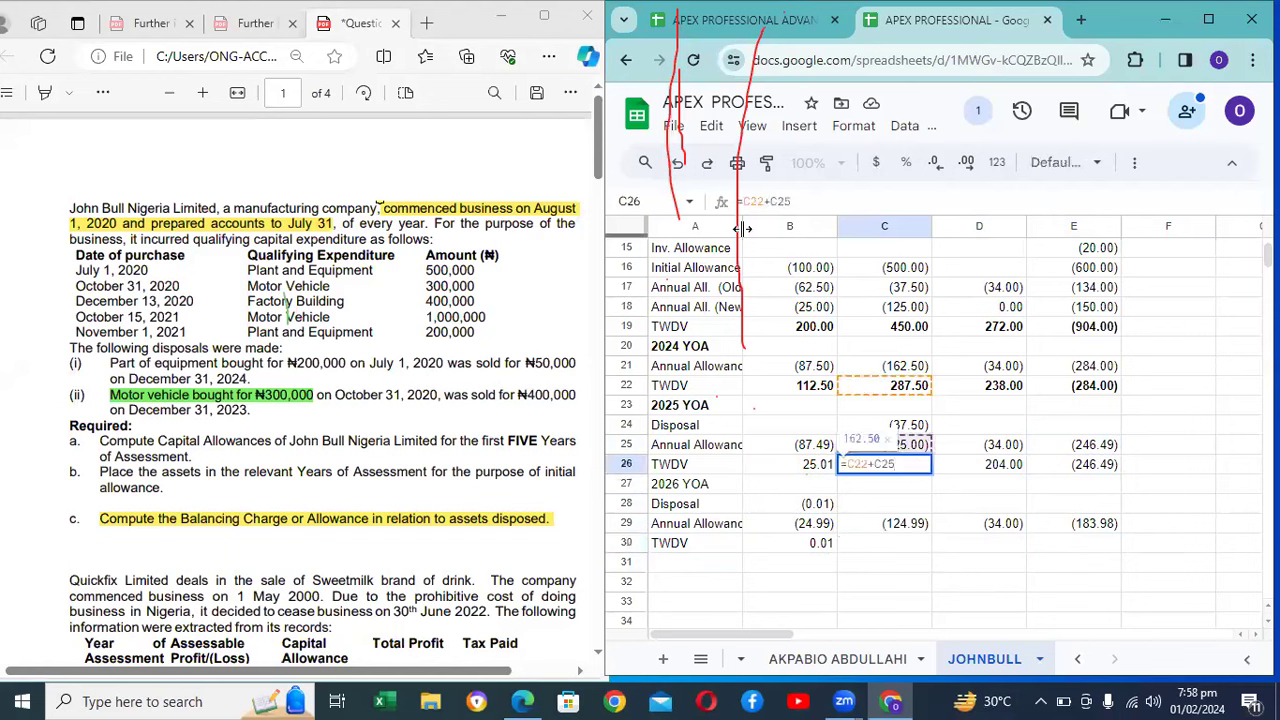
left_click(791, 201)
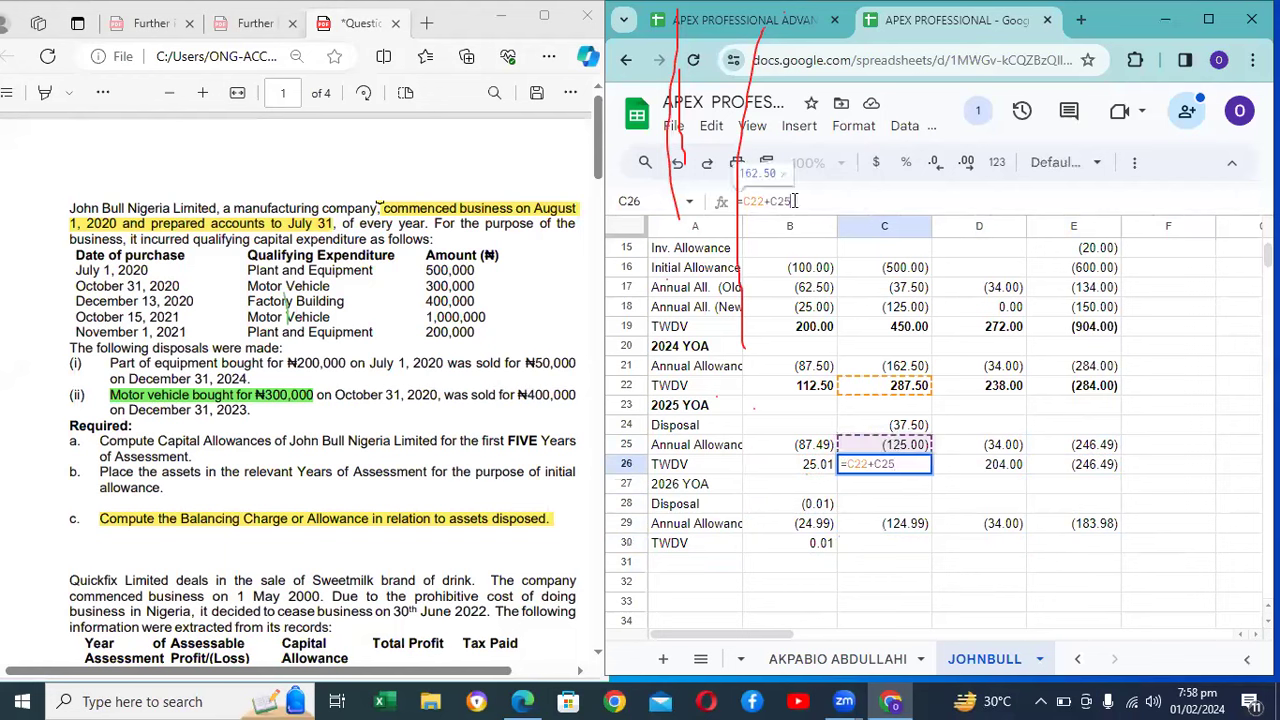
type("+")
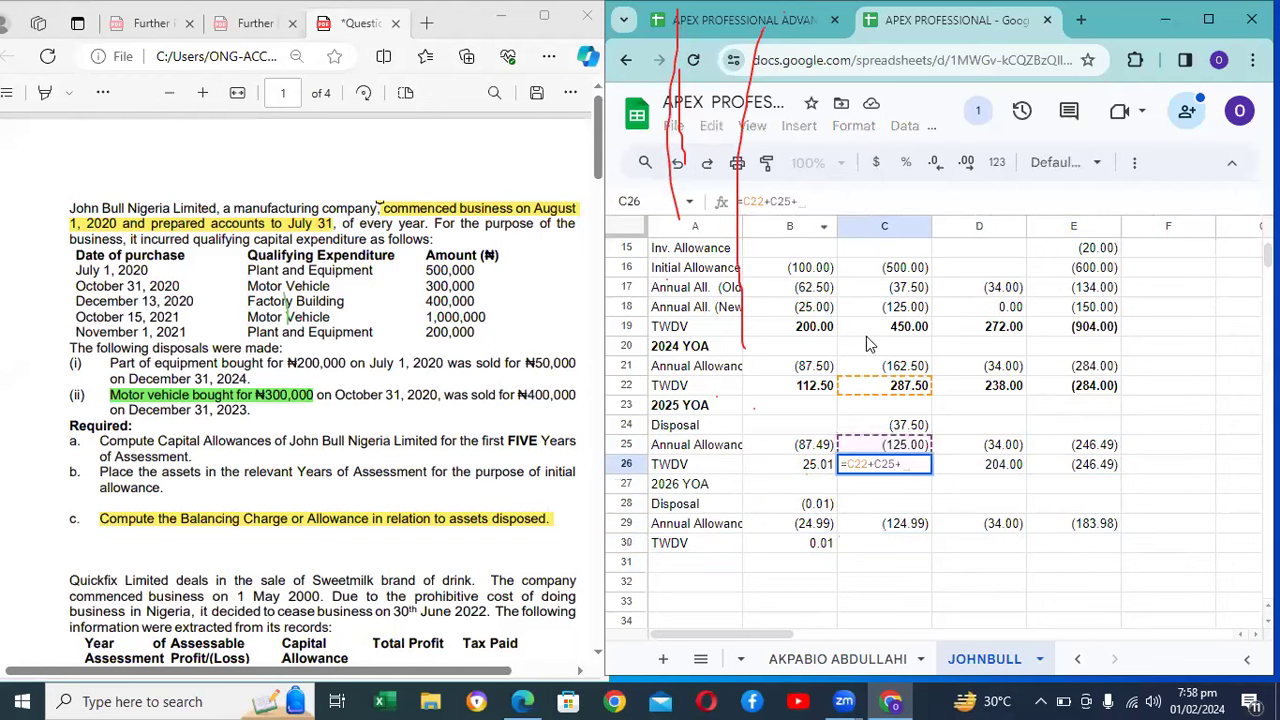
left_click(918, 428)
key("Return")
Step: Enter =C26+C29 in C30 to compute the M.V TWDV for 2026 YOA
key("Down")
key("Down")
key("Down")
key("Down")
key("Up")
key("Up")
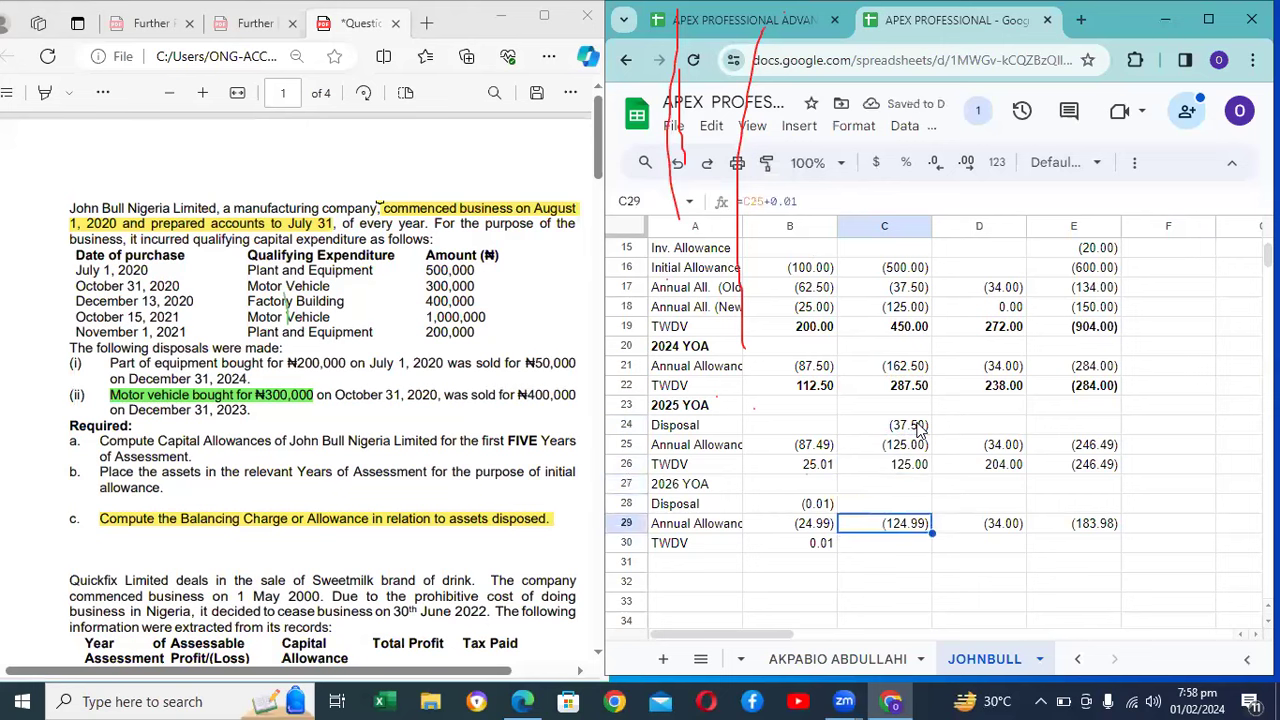
key("Down")
key("alt+shift+equal")
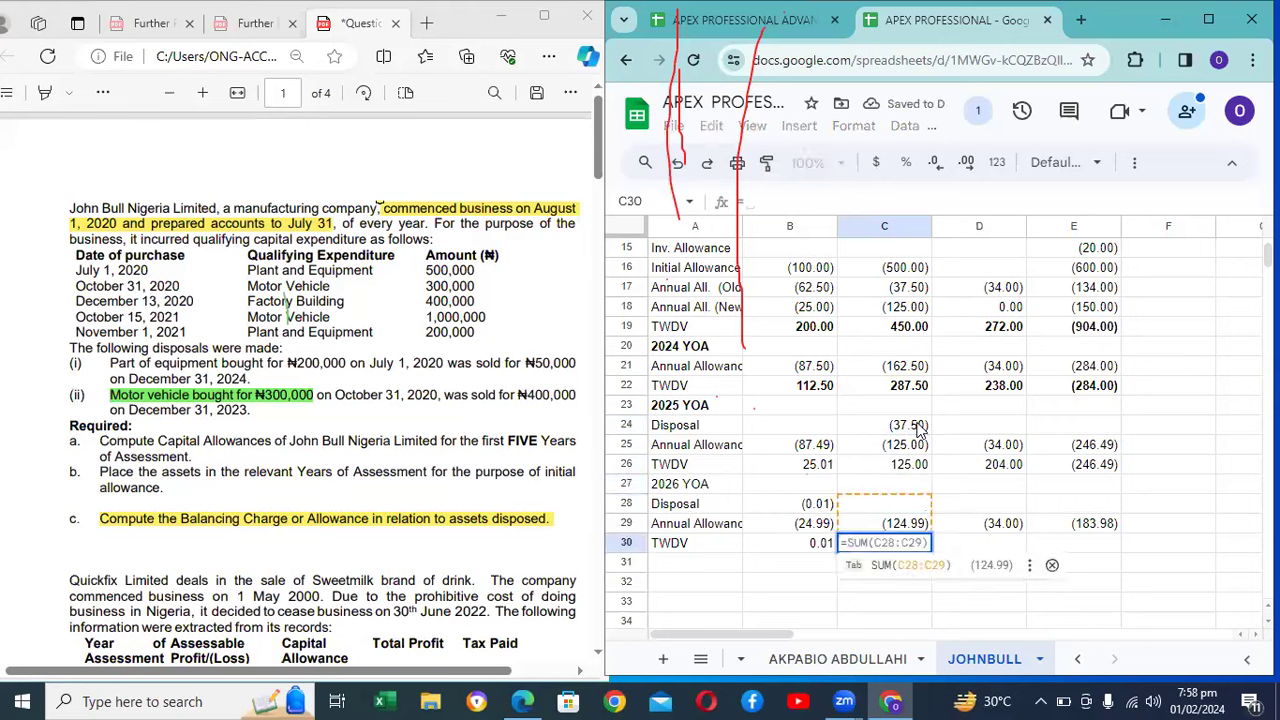
key("Up")
key("Up")
key("Up")
key("Up")
type("+")
key("Up")
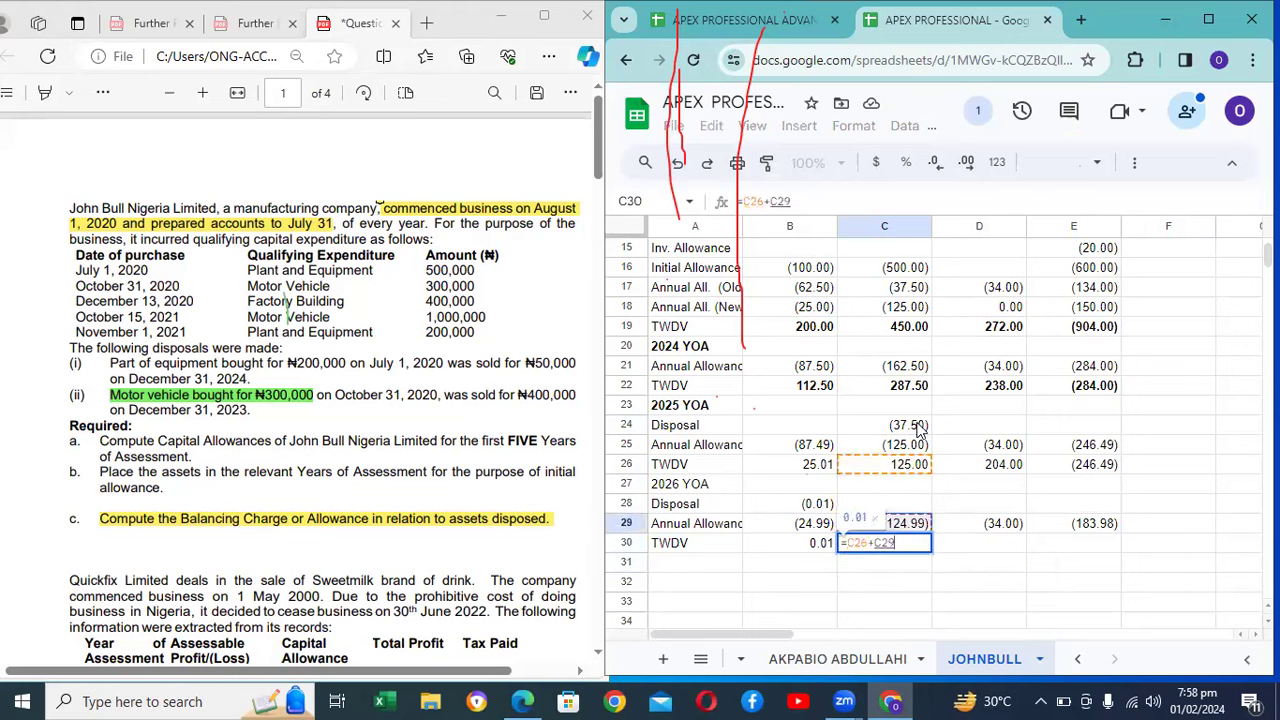
key("Return")
Step: Copy the M.V TWDV formula from C30 to the F.B cell D30
key("Right")
key("Left")
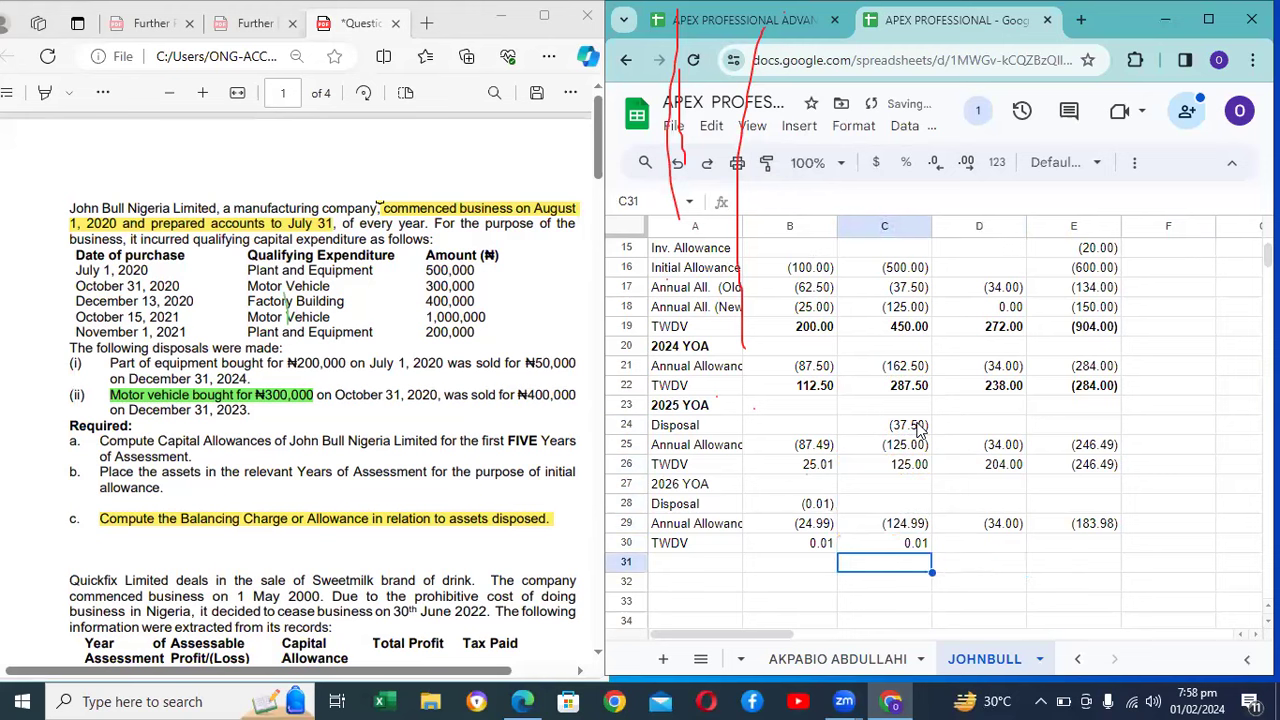
key("Up")
key("ctrl+Right")
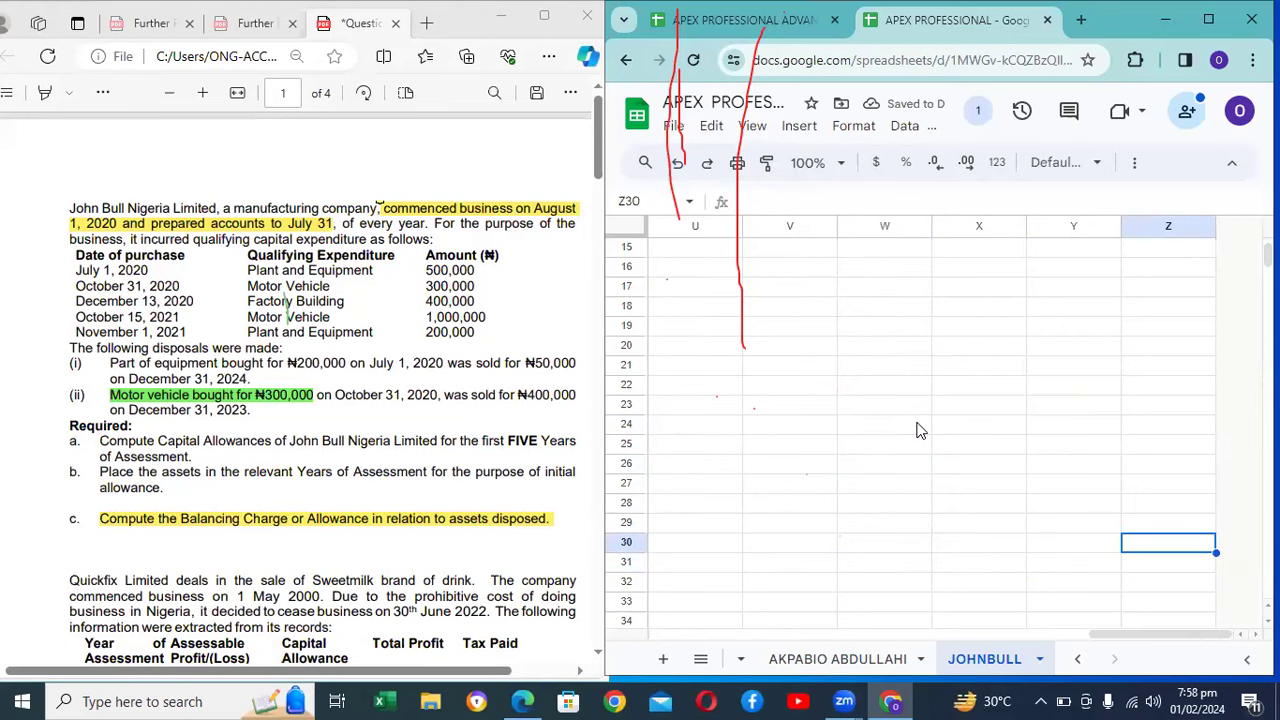
key("ctrl+Left")
key("Right")
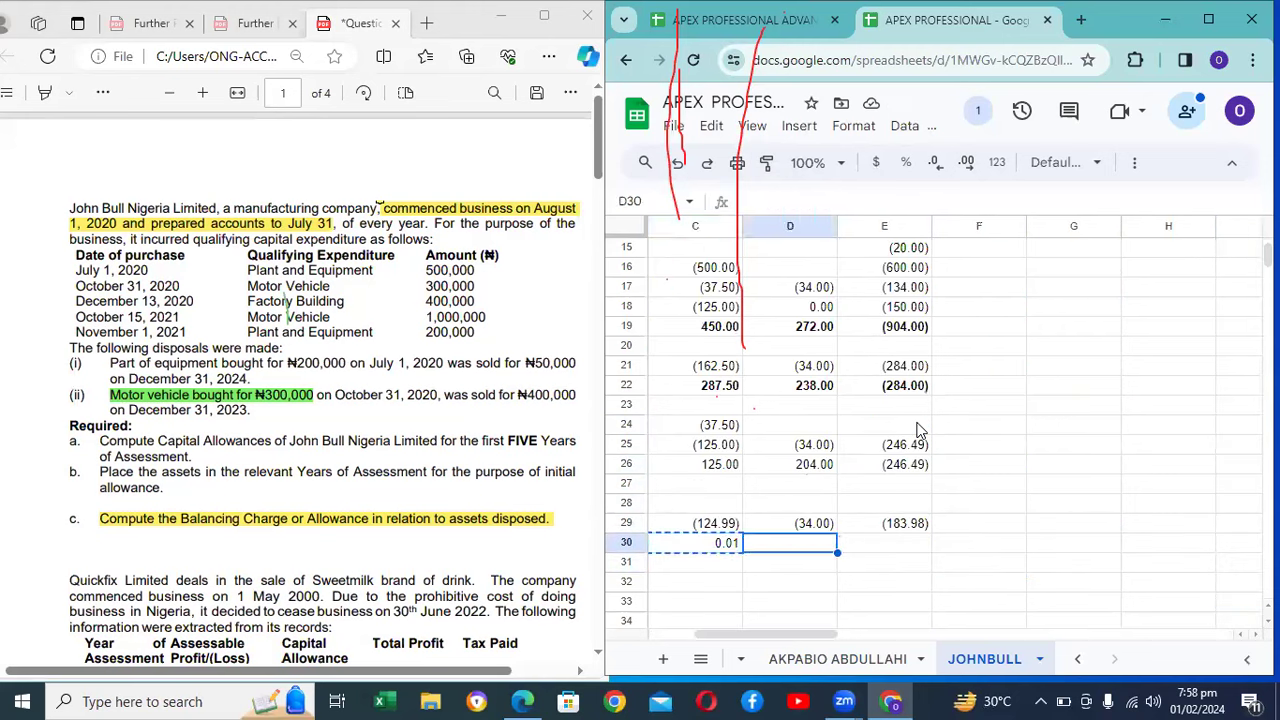
key("ctrl+v")
Step: Enter =E29 in E30 as the Total column figure for the 2026 YOA TWDV row
key("Right")
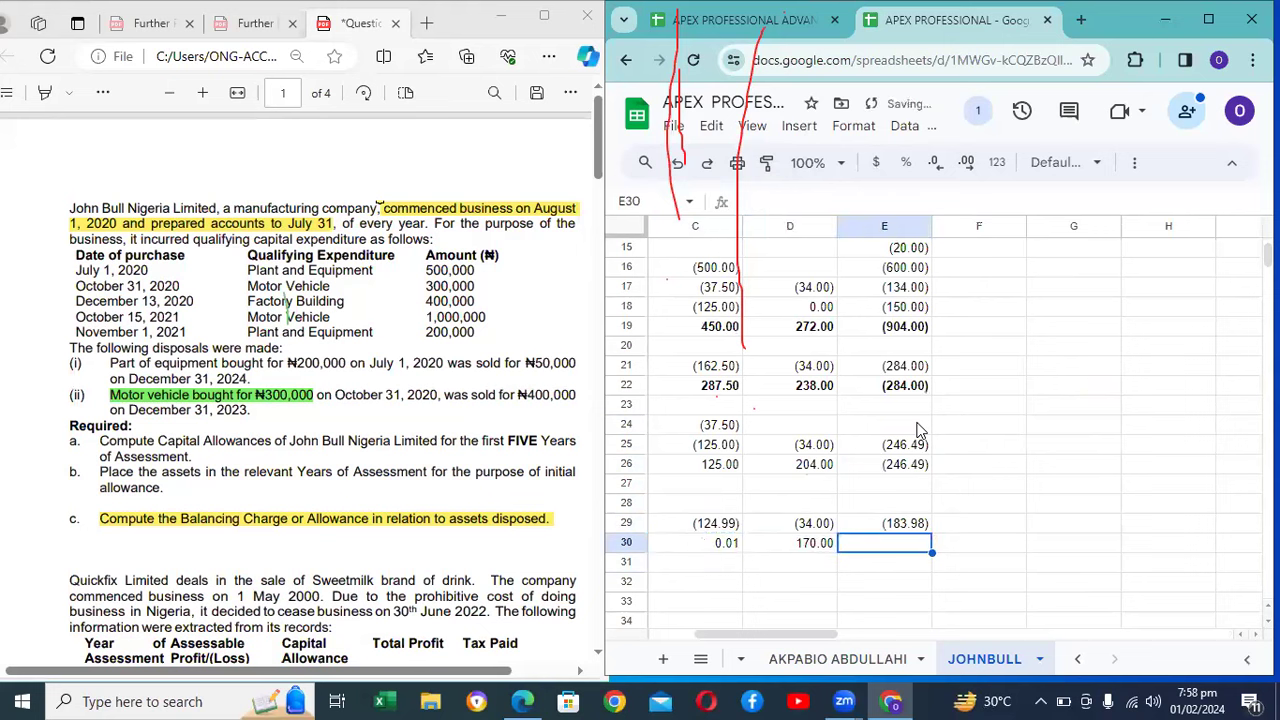
key("Up")
key("Down")
type("=")
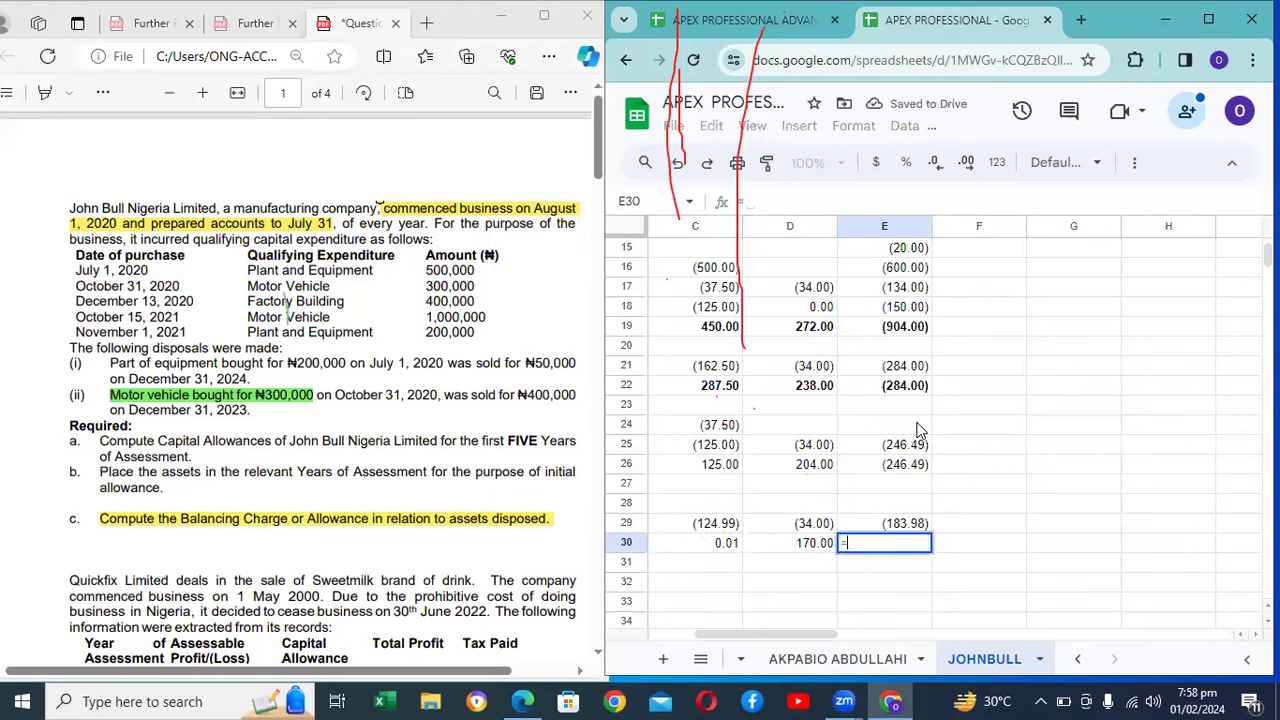
key("Up")
key("Return")
Step: Make the 2026 YOA TWDV figures in B30:E30 bold
key("Left")
key("Left")
key("Left")
key("Left")
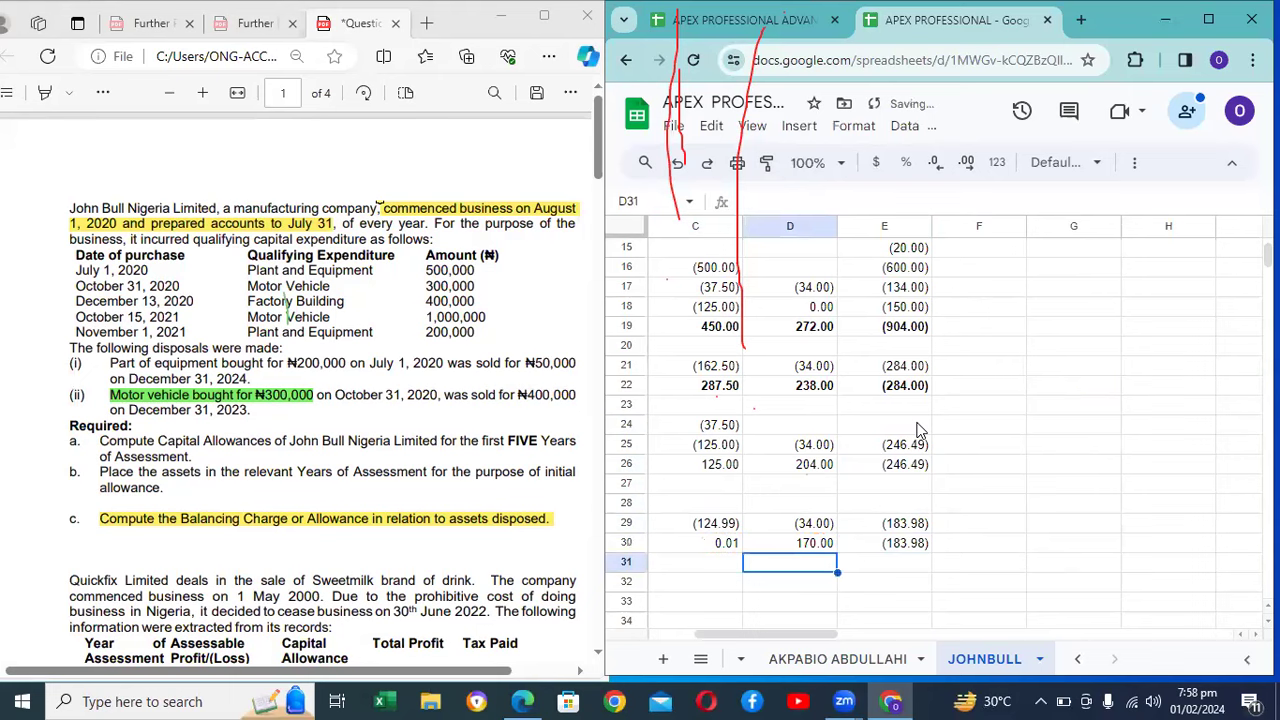
key("Up")
key("Right")
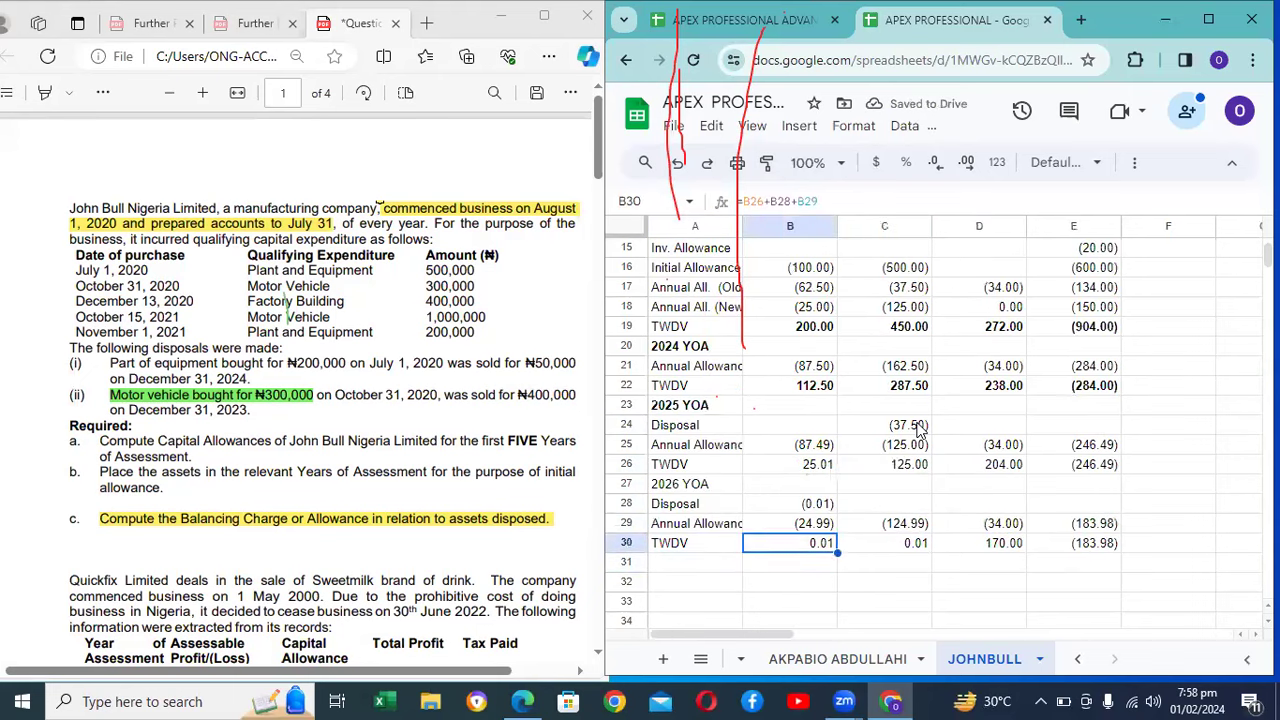
key("shift+Right")
key("shift+Right")
key("shift+Right")
key("ctrl+b")
Step: Make the 2025 YOA TWDV figures in B26:E26 bold
key("Up")
key("Up")
key("Up")
key("Up")
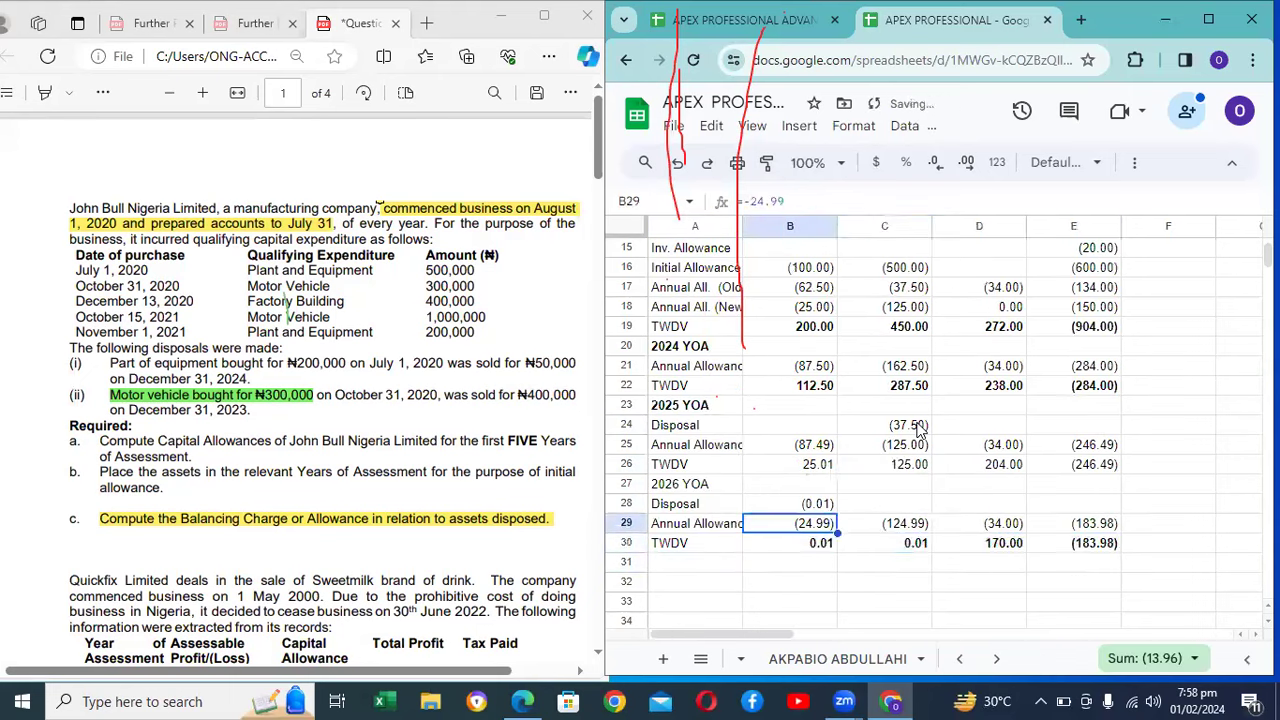
key("shift+Right")
key("shift+Right")
key("shift+Right")
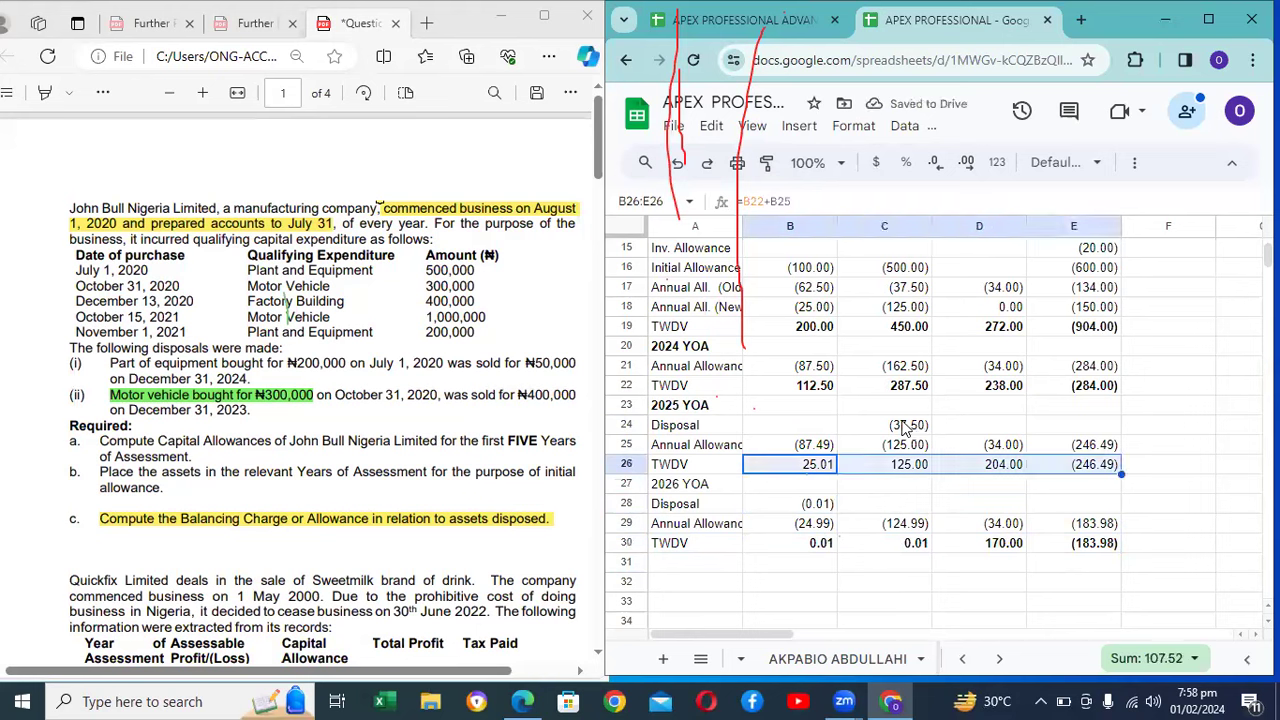
key("ctrl+b")
Step: Review the whole capital allowance schedule from the 2022 YOA cost row down to the 2026 YOA TWDV row
key("Up")
key("Up")
key("Up")
key("Up")
key("Up")
key("Up")
key("Up")
key("Up")
key("Up")
key("Up")
key("Up")
key("Up")
key("Up")
key("Up")
key("Up")
key("Up")
key("Up")
key("Up")
key("Up")
key("Up")
key("Up")
key("Up")
key("Up")
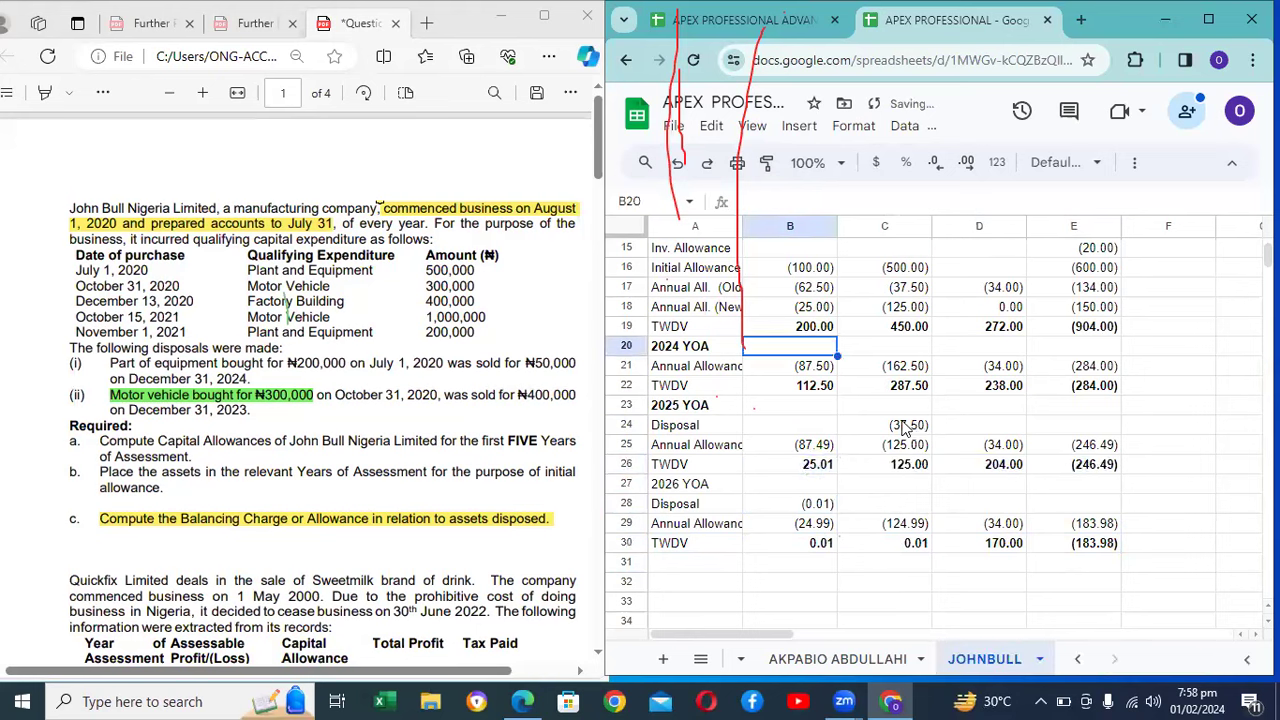
key("Down")
key("Down")
key("Down")
key("Down")
key("Down")
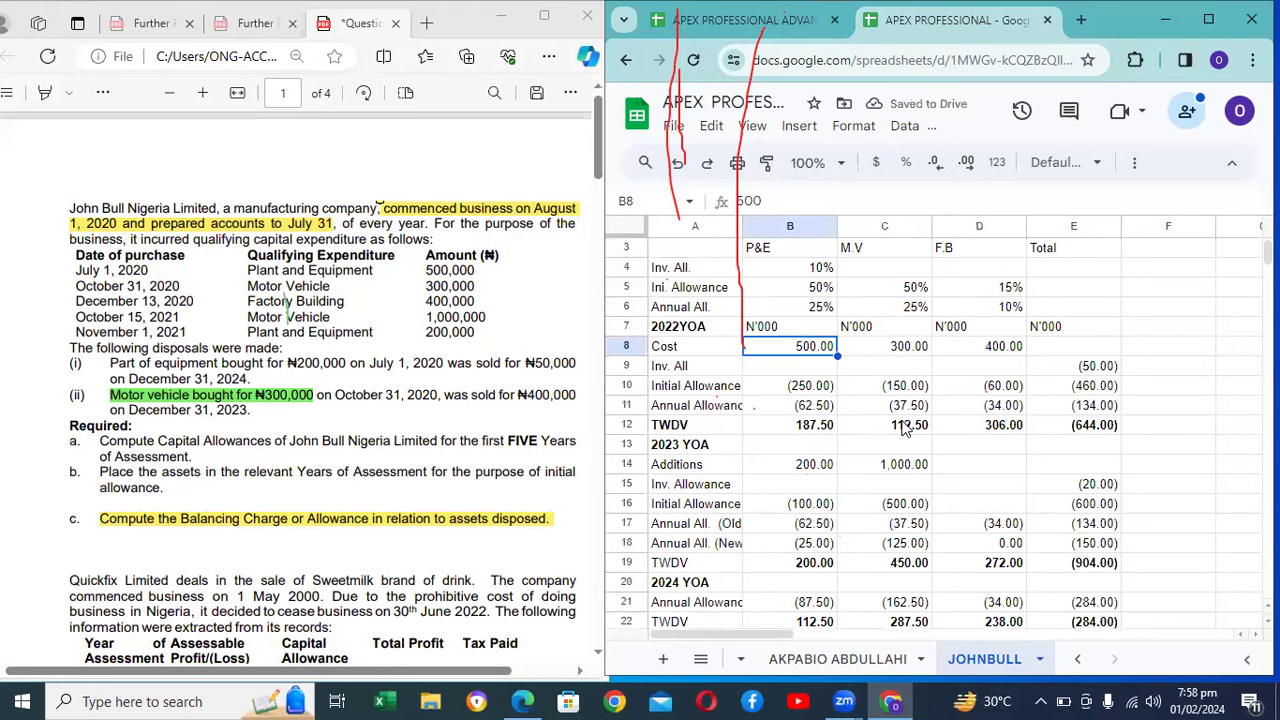
key("Down")
key("Down")
key("Down")
key("Down")
key("Down")
key("Down")
key("Down")
key("Down")
key("Down")
key("Down")
key("Down")
key("Down")
key("Down")
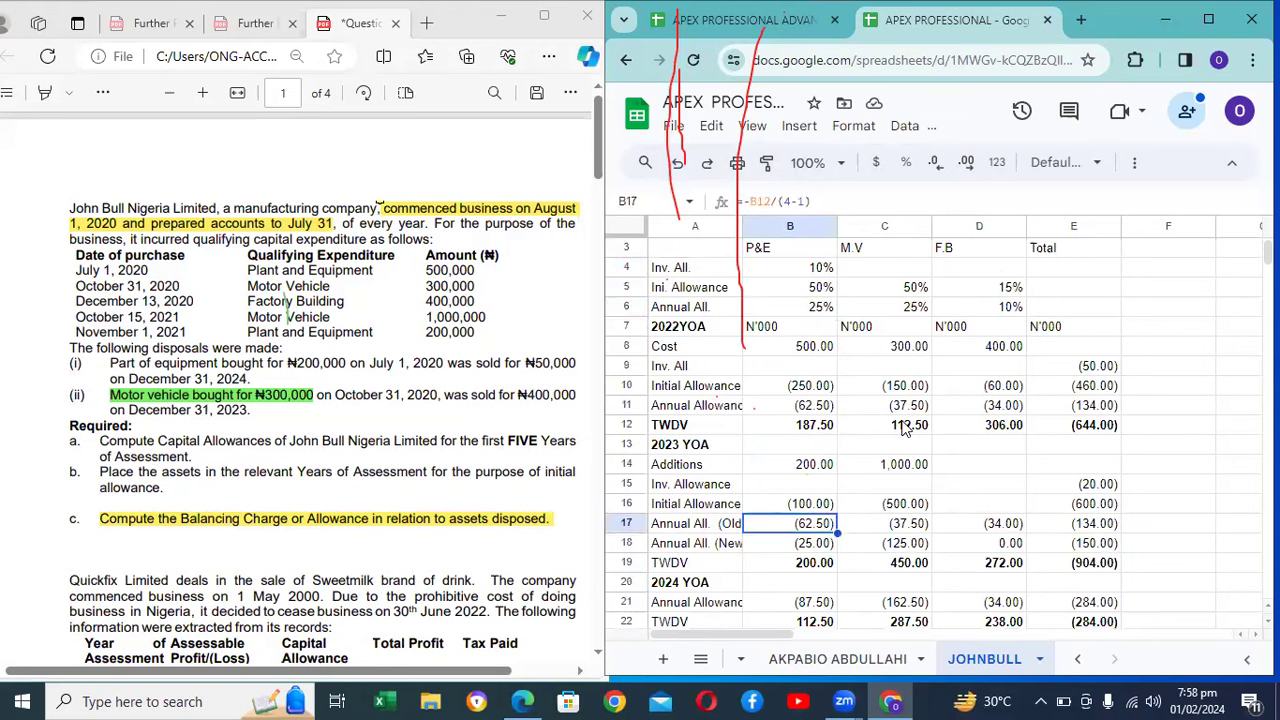
key("Down")
key("Down")
key("Down")
key("Down")
key("Down")
key("Down")
key("Down")
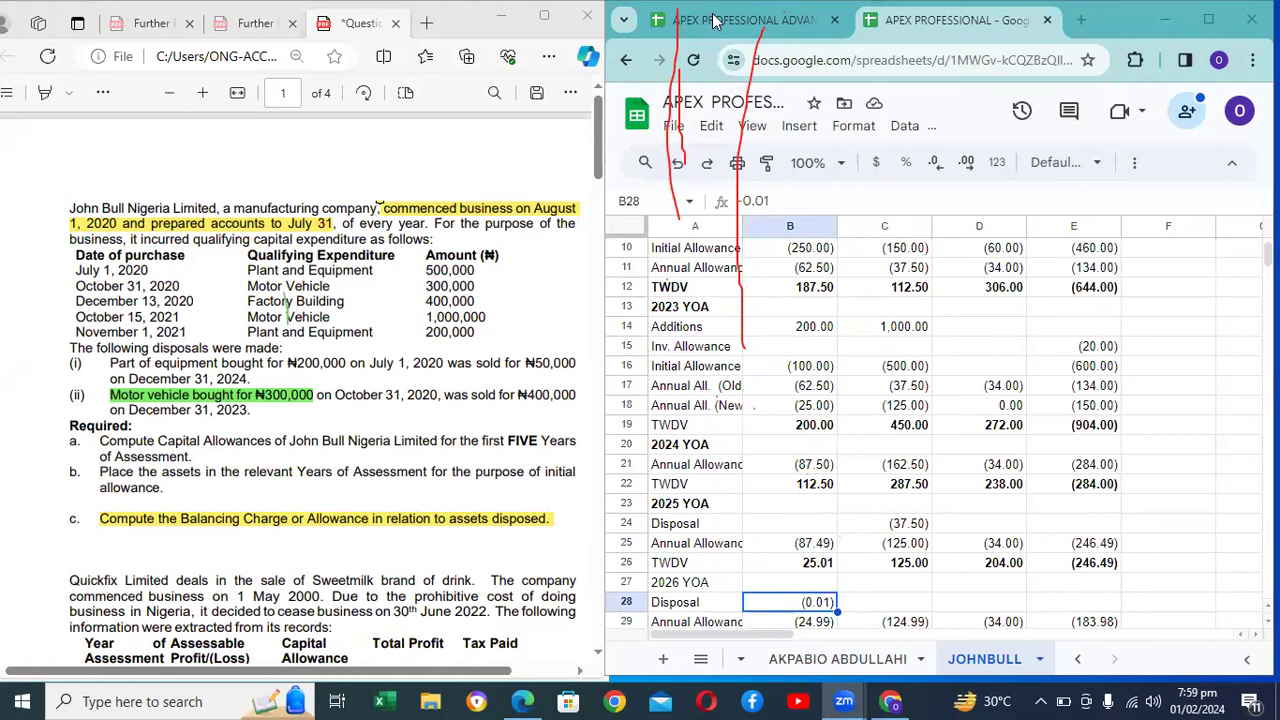
left_click(830, 543)
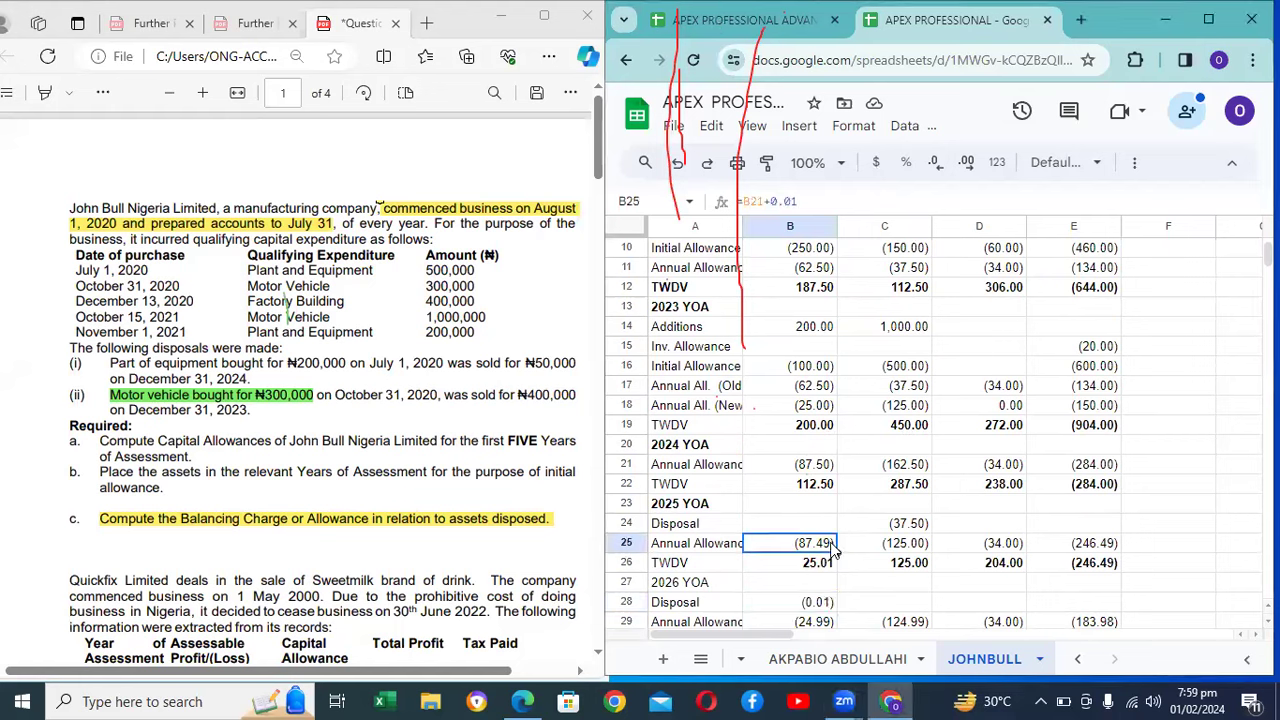
key("Down")
key("Down")
key("Down")
key("Down")
key("Down")
key("Down")
key("Down")
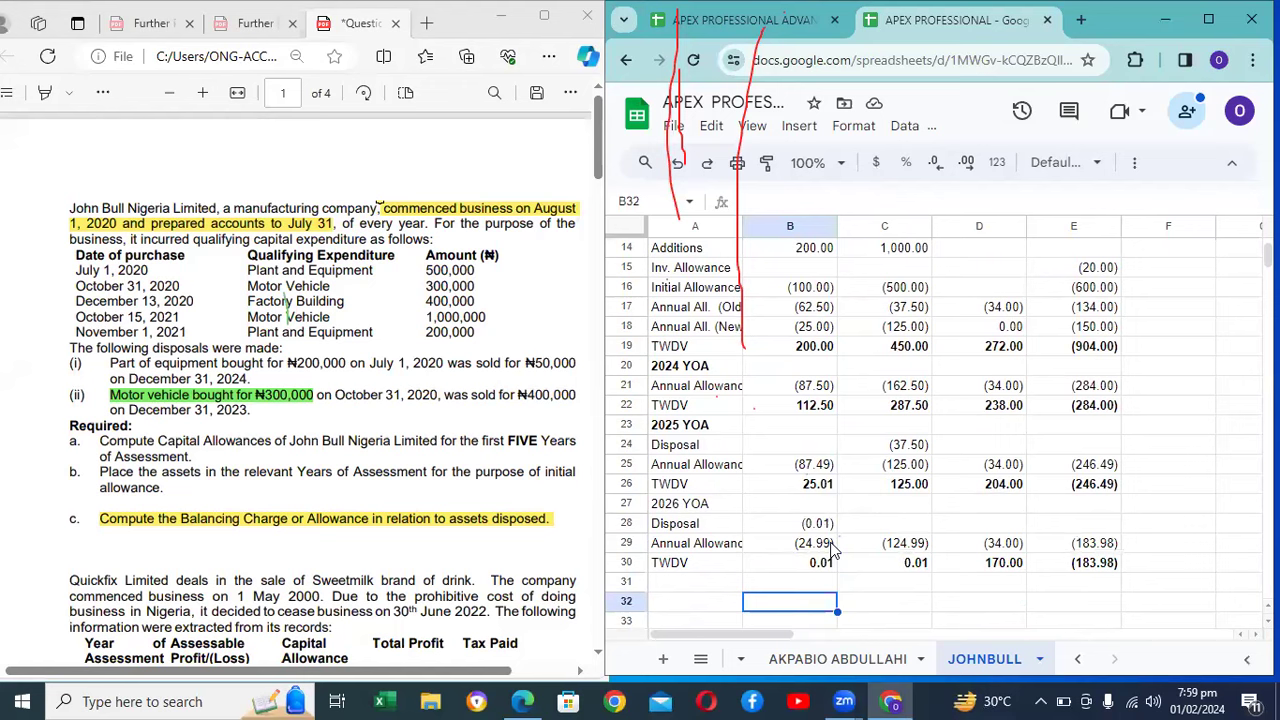
key("Down")
key("Down")
key("Down")
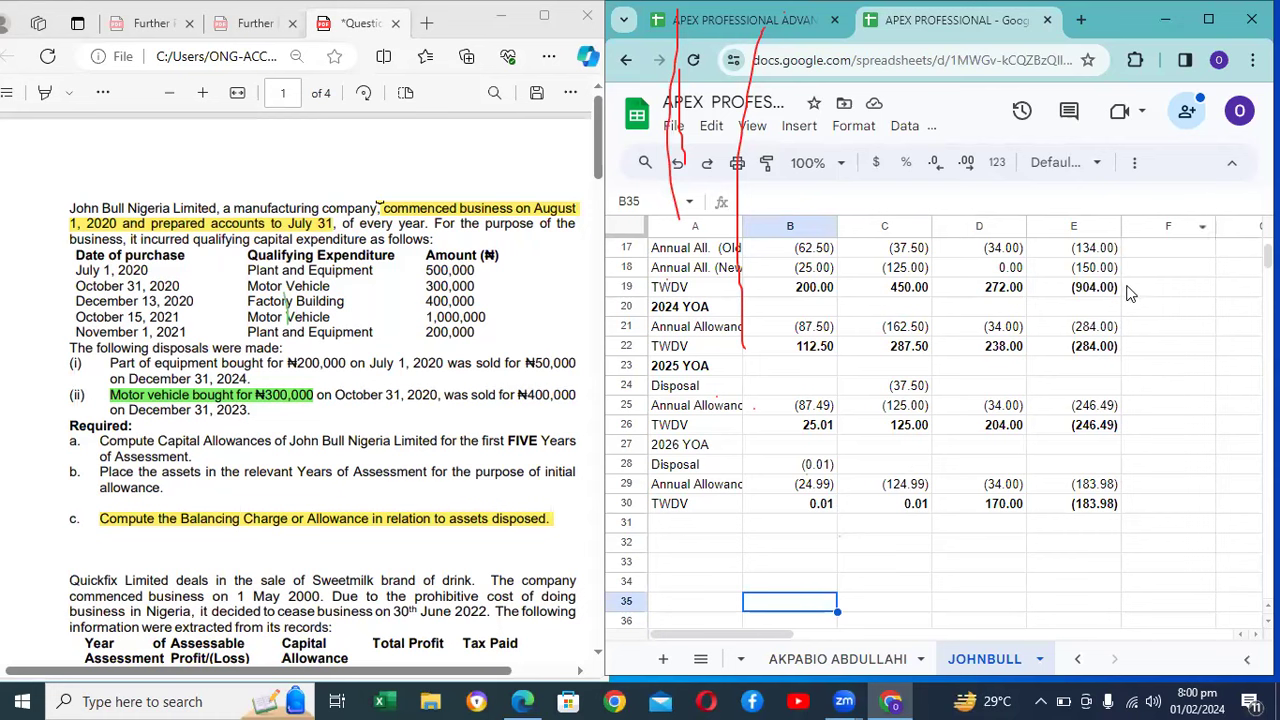
Step: Examine the F.B annual allowance in D29, and the M.V column from the 2025 YOA disposal back up to the annual allowance rate
left_click(1004, 487)
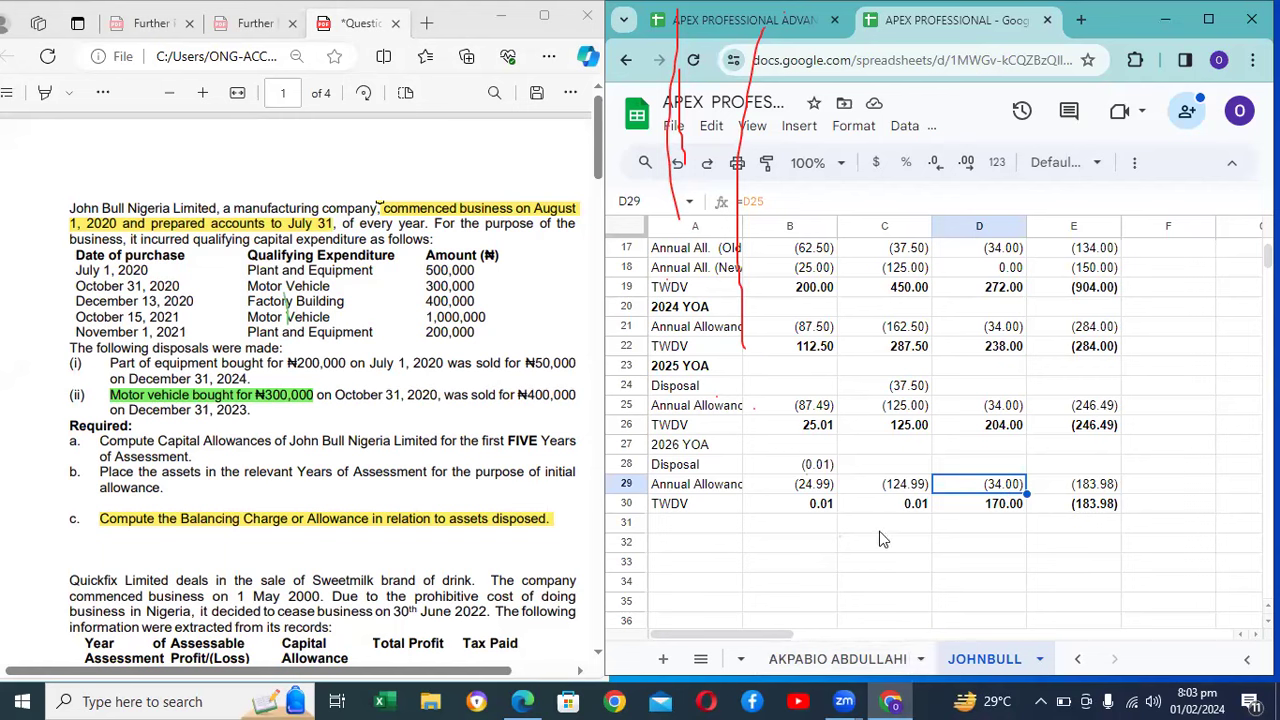
left_click(913, 392)
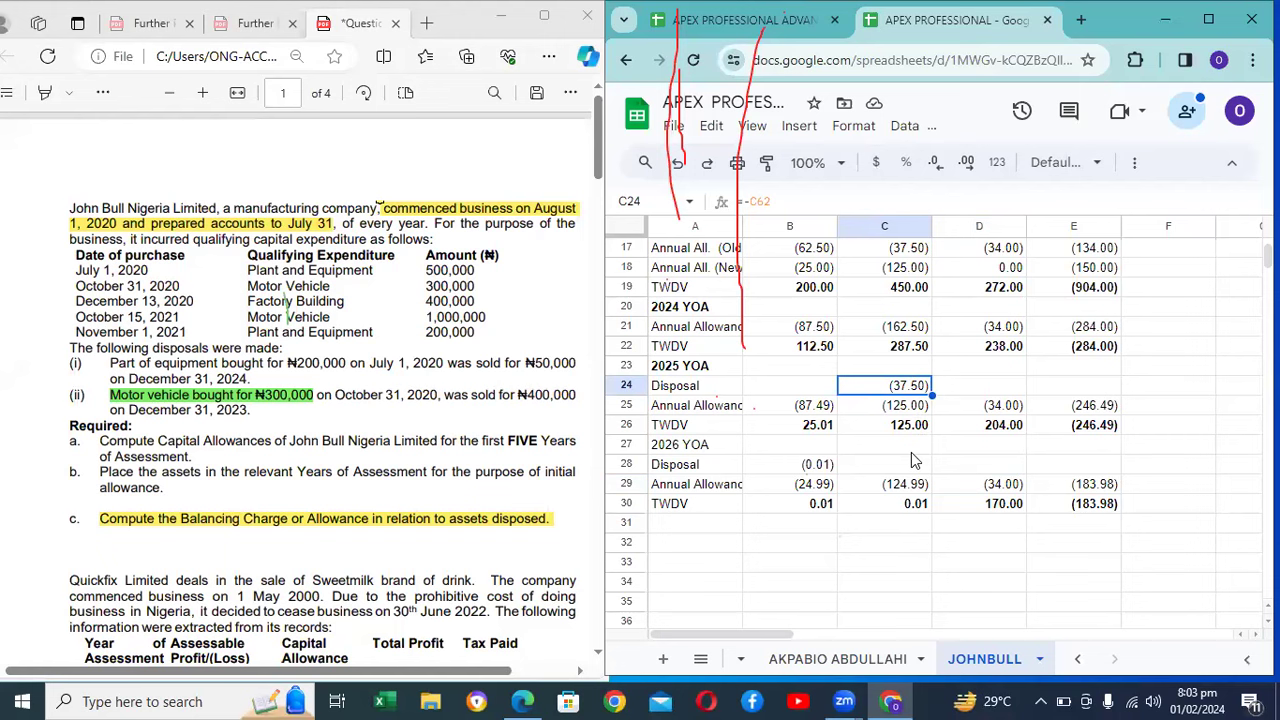
key("Up")
key("Up")
key("Up")
key("Up")
key("Up")
key("Up")
key("Up")
key("Up")
key("Up")
key("Up")
key("Up")
key("Up")
key("Up")
key("Up")
key("Up")
key("Up")
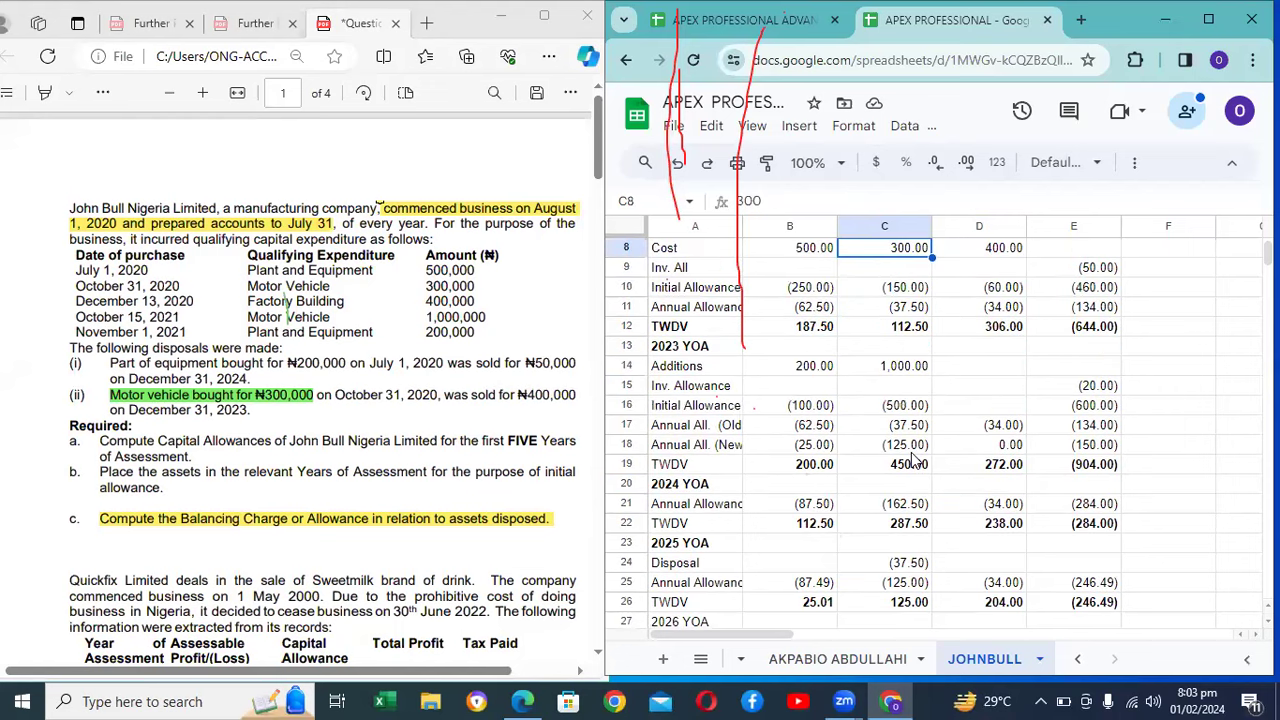
key("Up")
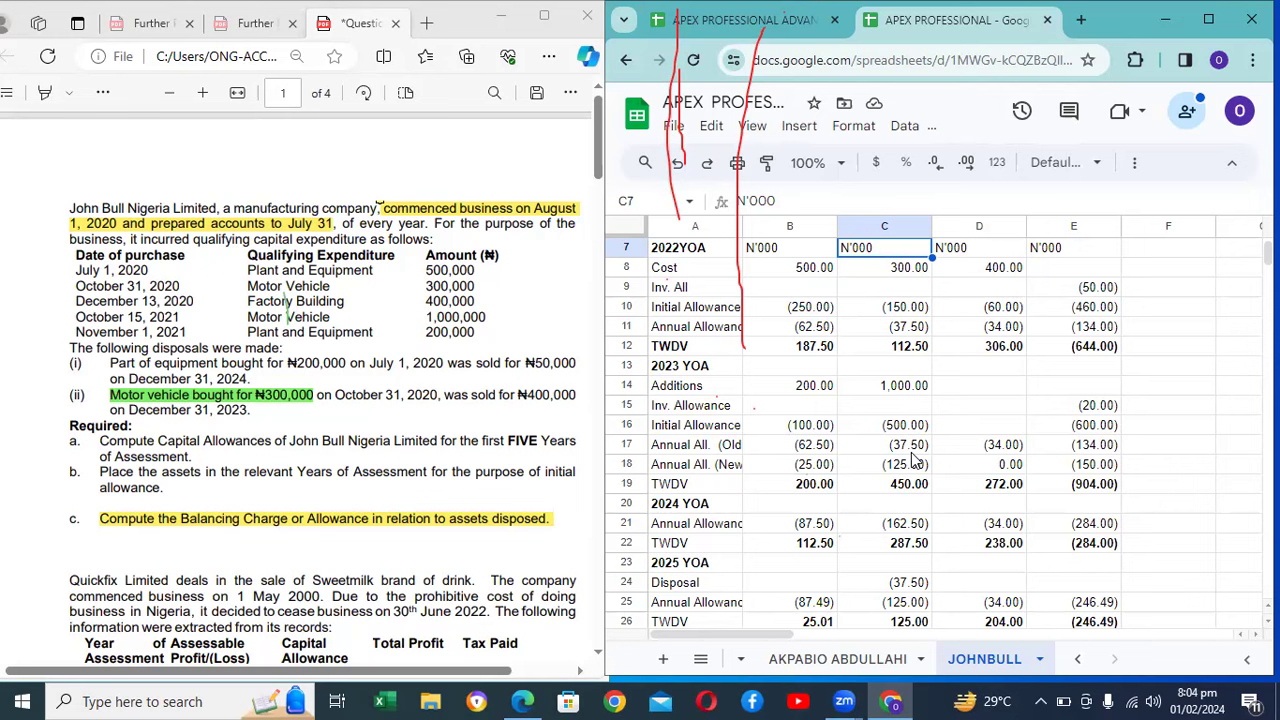
key("Up")
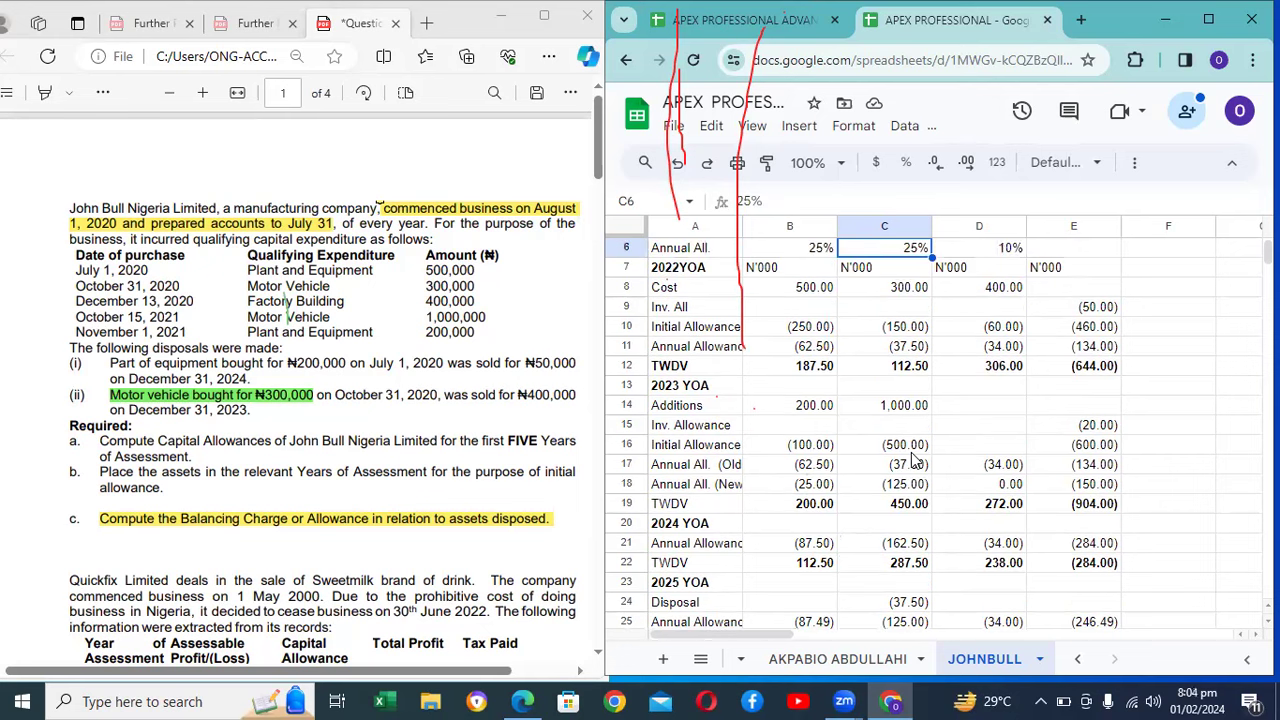
Step: Examine the M.V figures from 2022 YOA into 2023 YOA and the 2023 YOA TWDV row across to the Total column
key("Down")
key("Down")
key("Down")
key("Down")
key("Down")
key("Down")
key("Down")
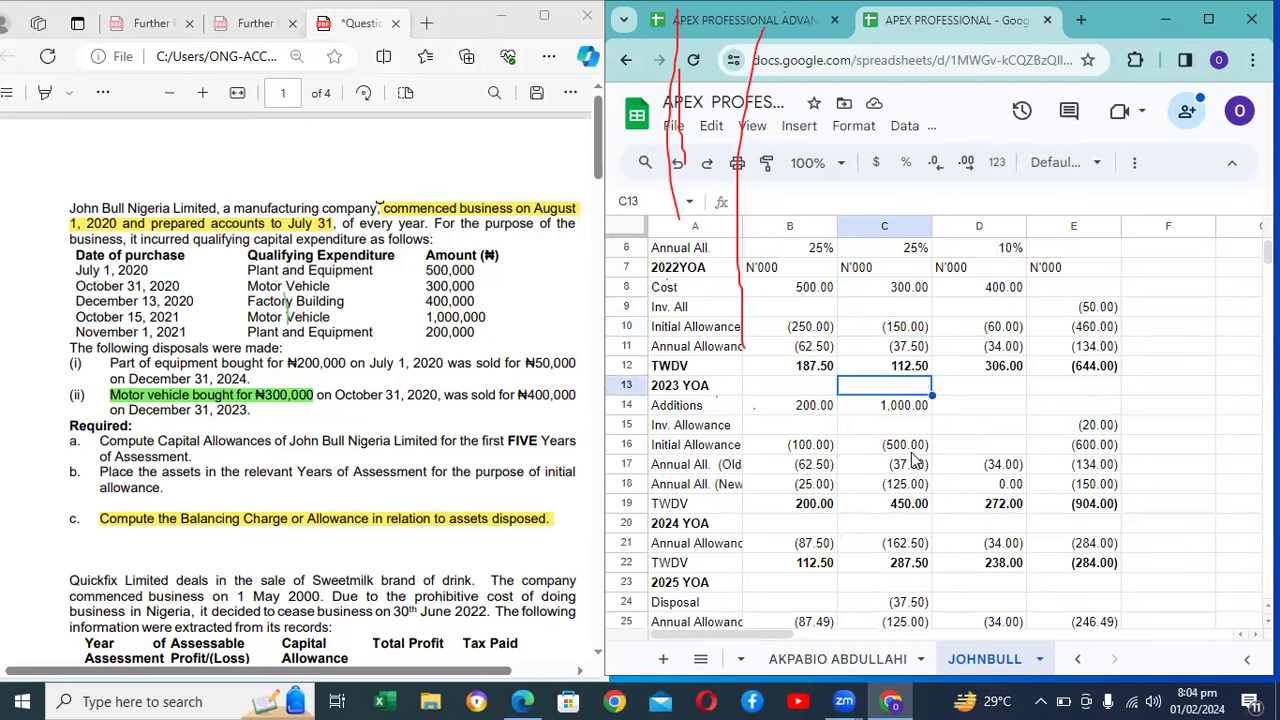
key("Down")
key("Down")
key("Down")
key("Down")
key("Down")
key("Down")
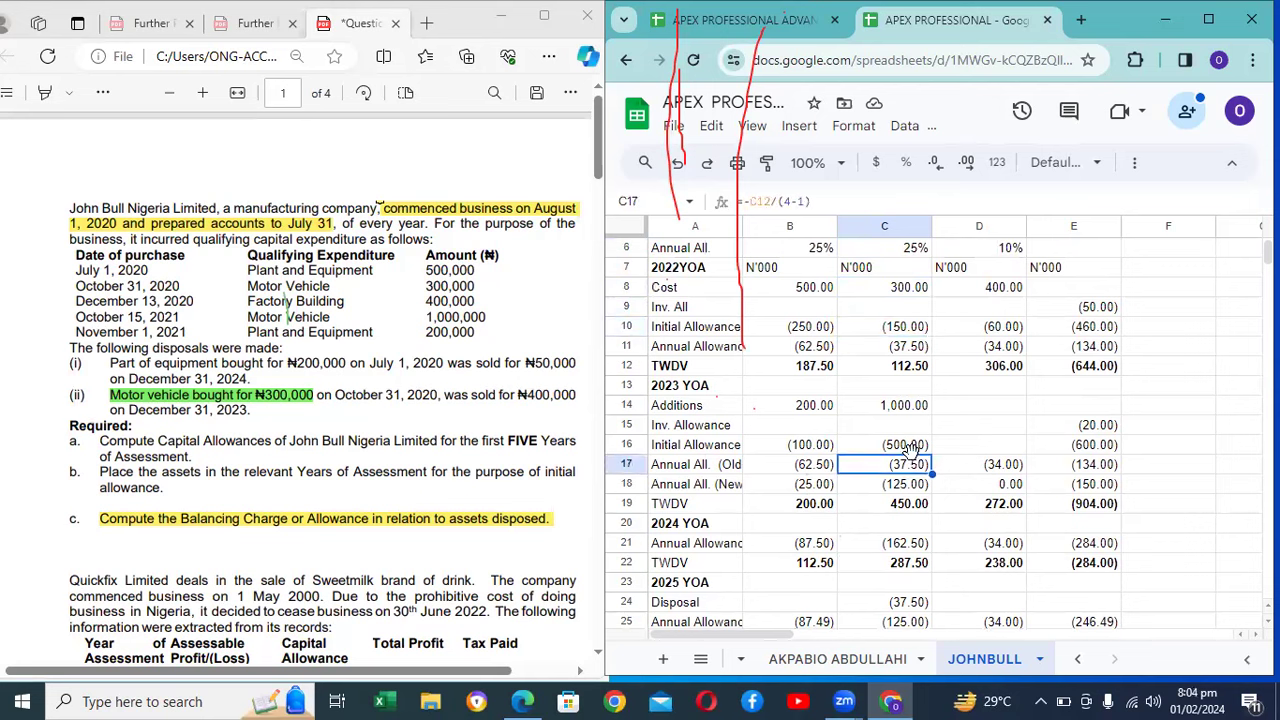
key("Left")
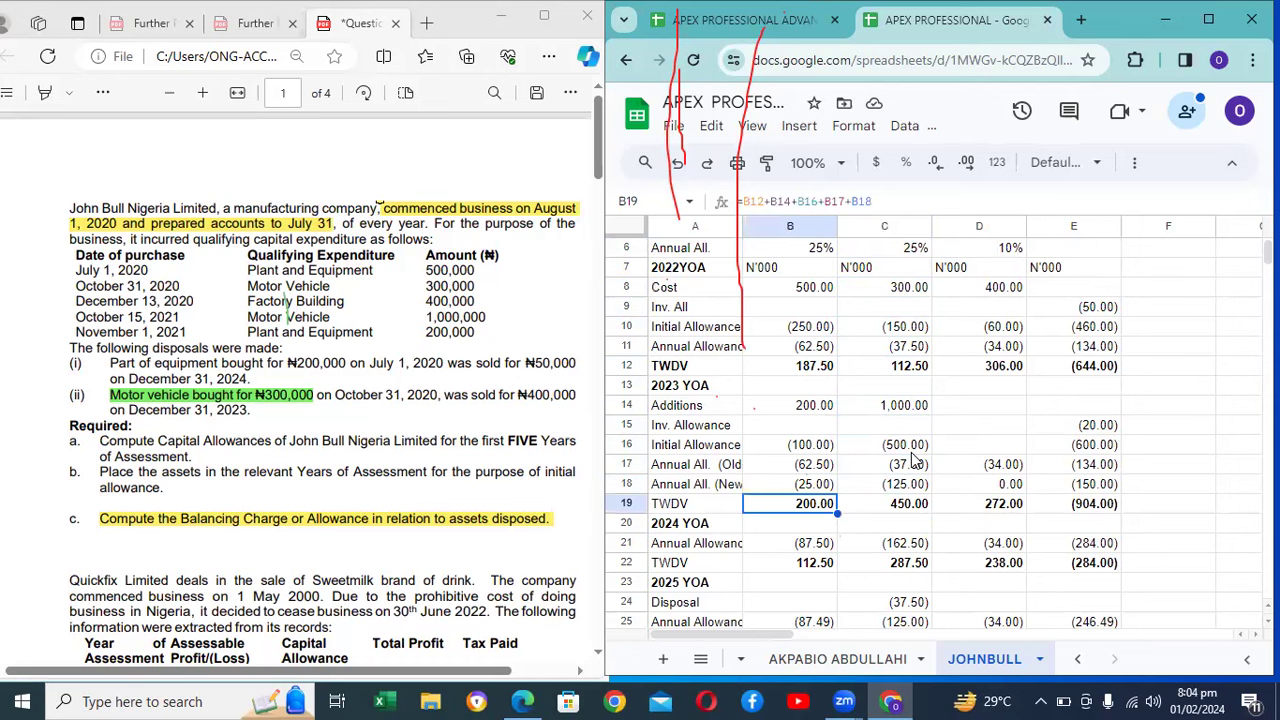
key("Right")
key("Right")
key("Right")
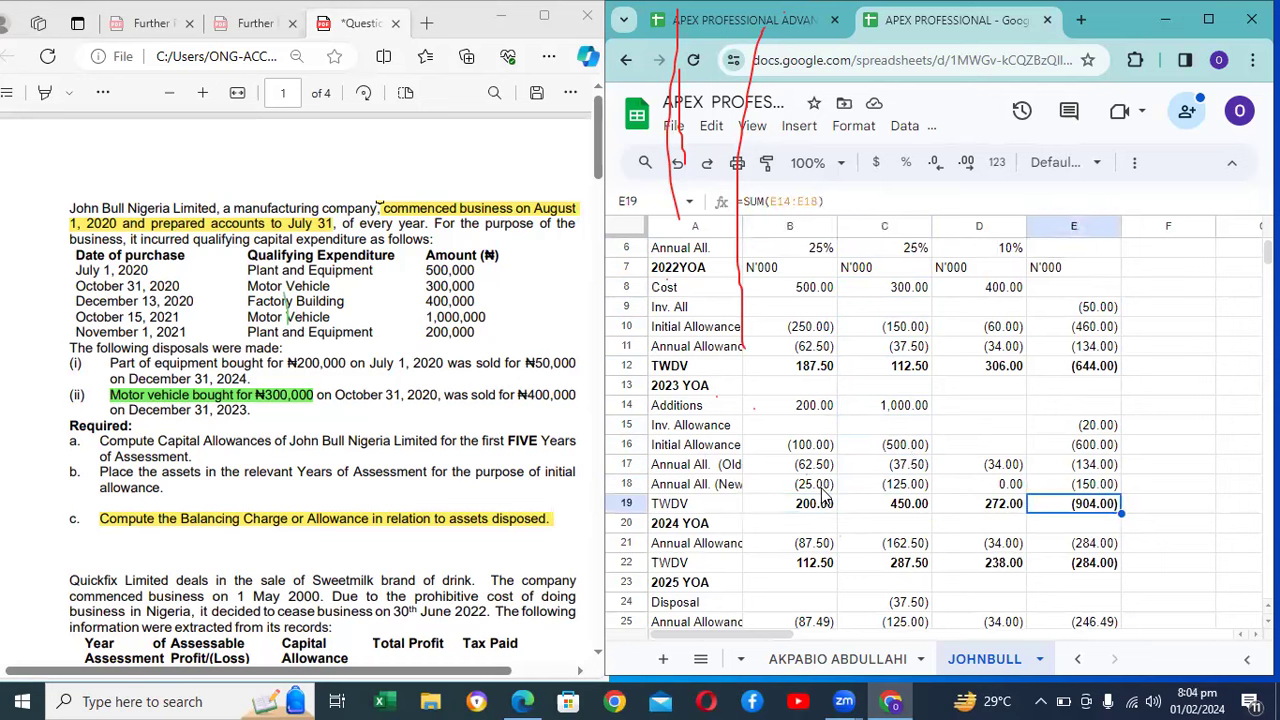
Step: Examine the 2023 YOA TWDV figures across the asset columns and the formula behind the total in E19
left_click(815, 505)
left_click_drag(888, 504, 1000, 505)
left_click(1000, 505)
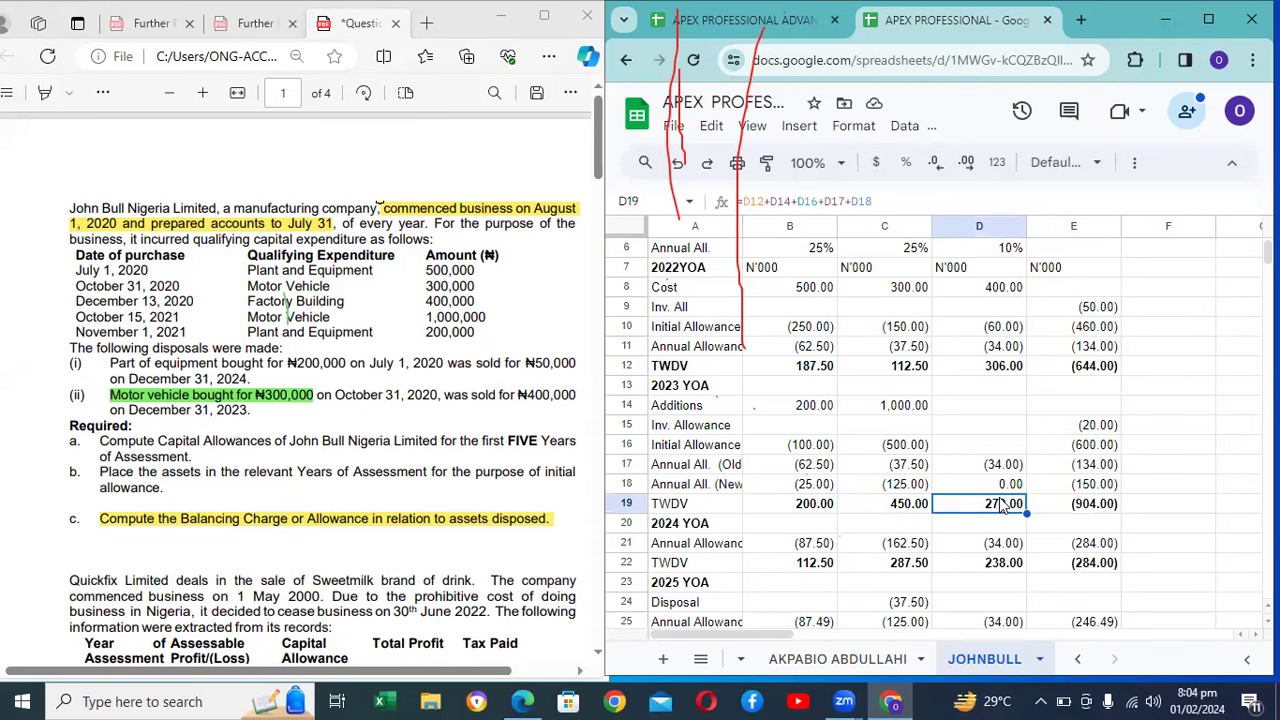
left_click(1074, 505)
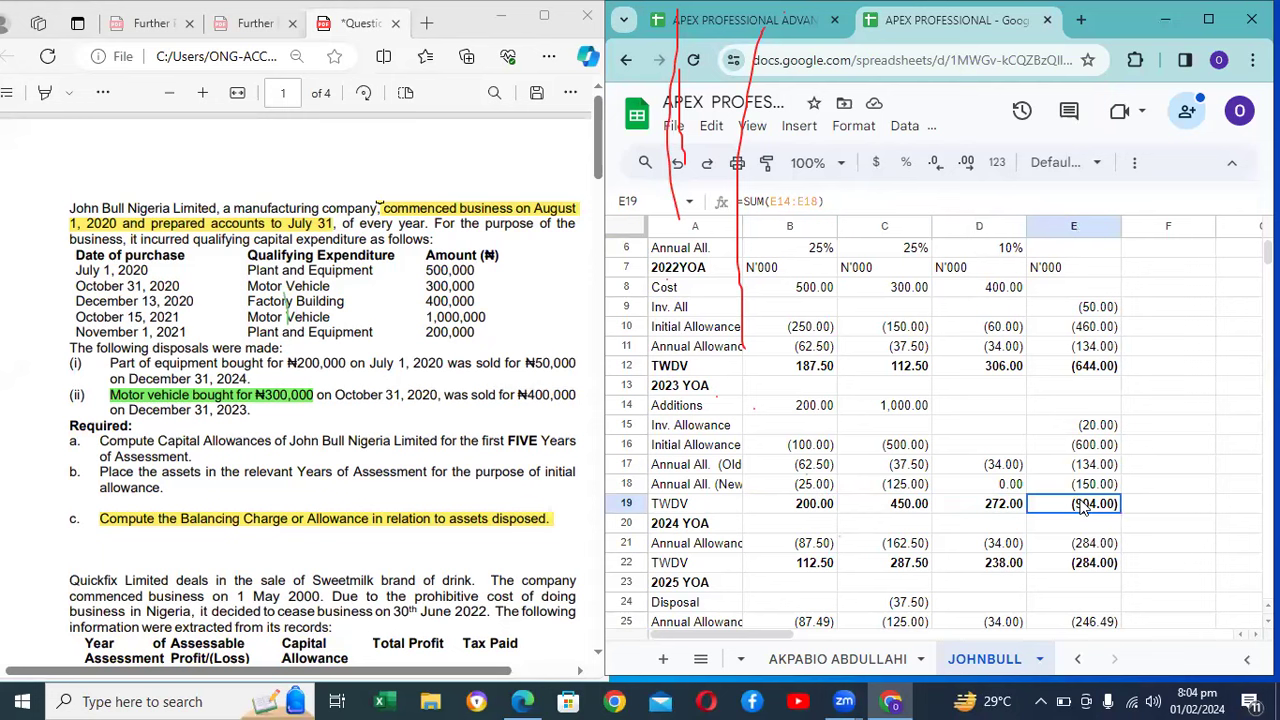
double_click(1081, 501)
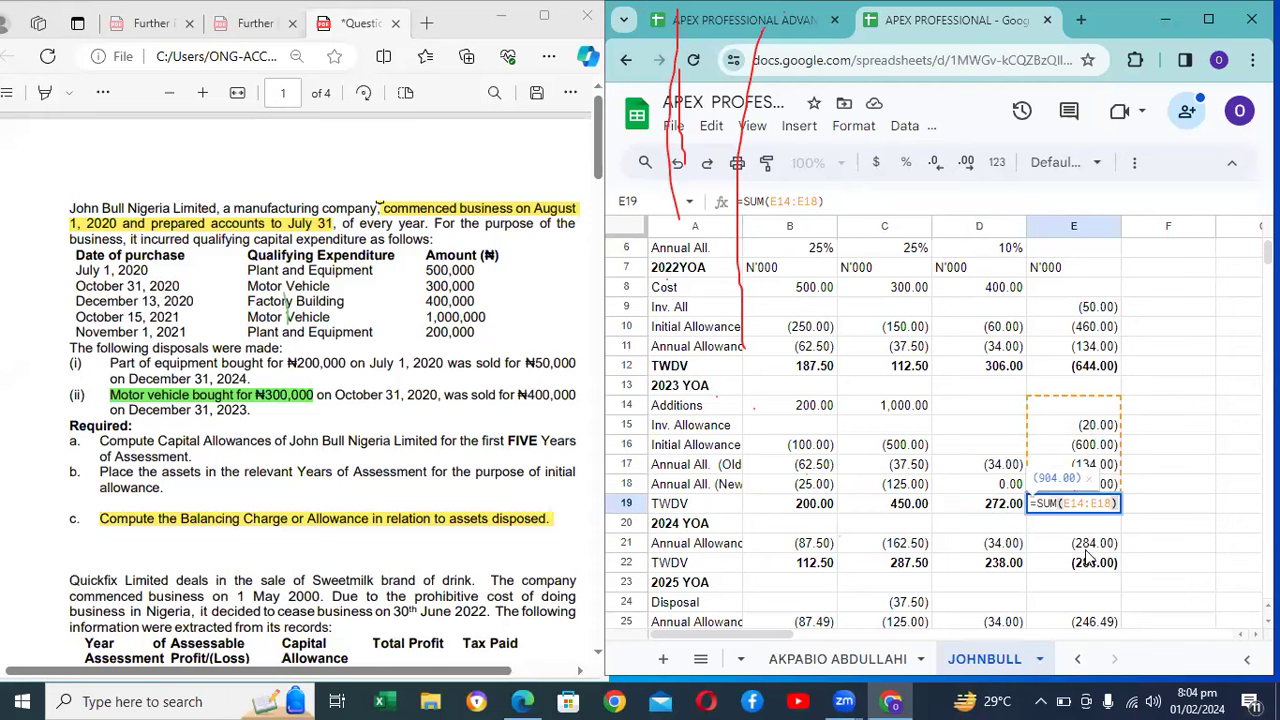
key("Return")
key("Up")
key("Up")
key("Down")
key("Down")
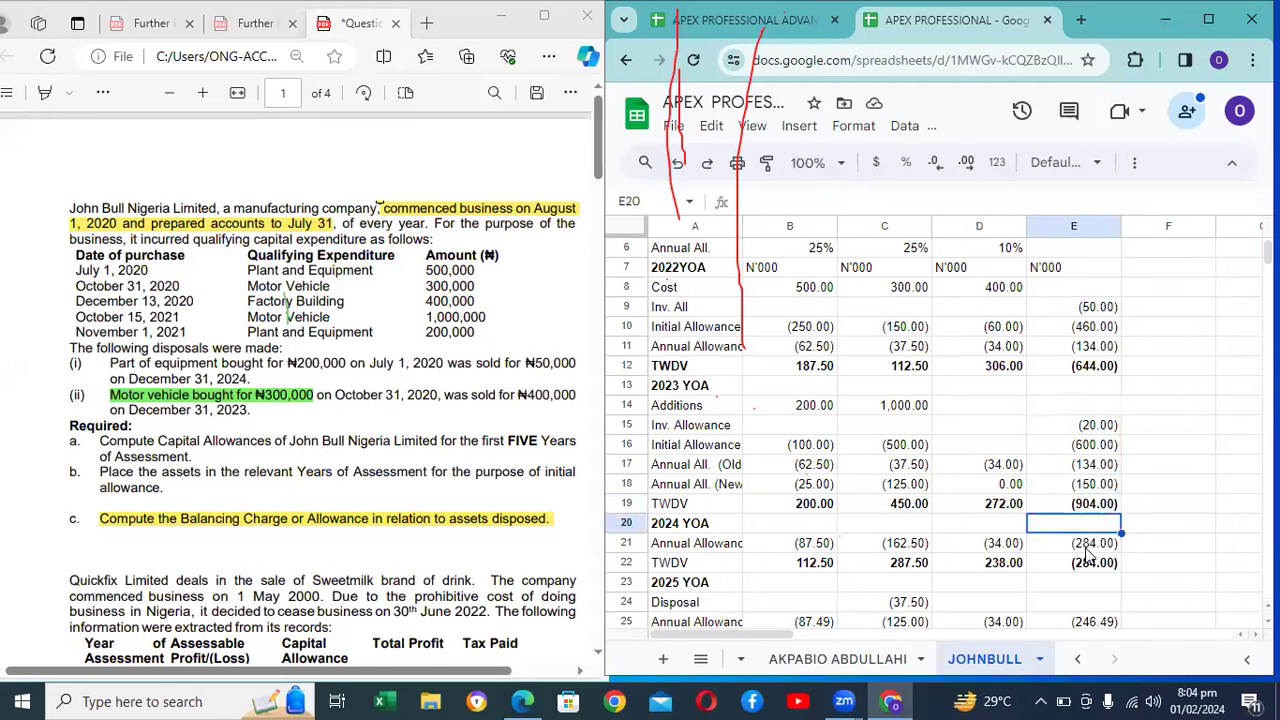
Step: Check the 2022 YOA total in E12, and review the Total column down to the 2024 YOA total in E22
double_click(1087, 365)
key("Return")
key("Down")
key("Down")
key("Down")
key("Down")
key("Down")
key("Down")
key("Down")
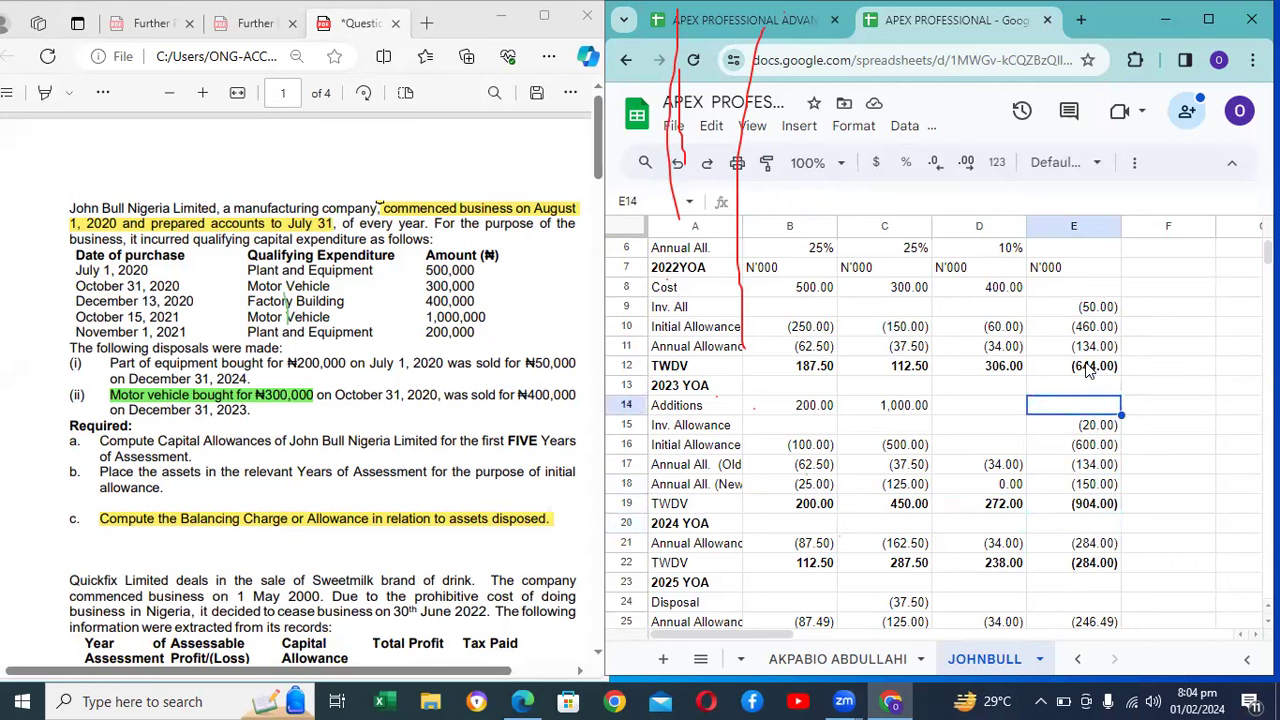
key("Down")
key("Down")
key("Down")
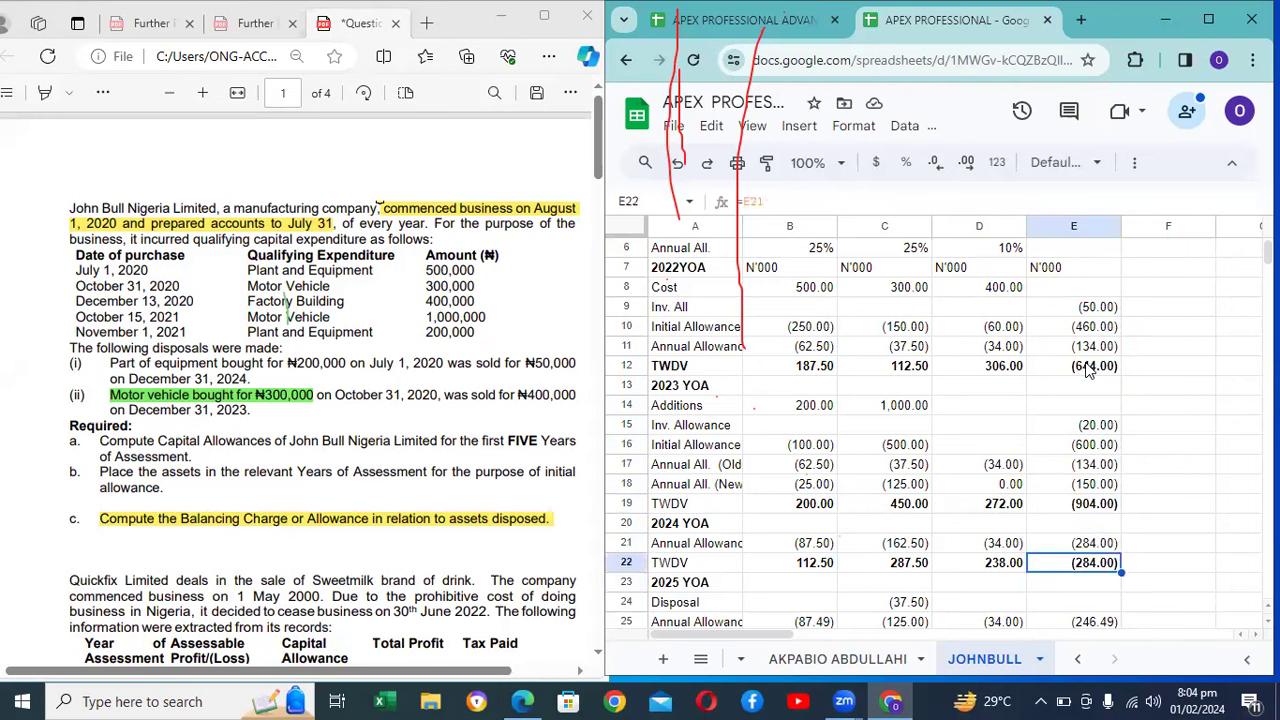
Step: Review the Total column through the 2025 and 2026 YOA sections down to the 2026 YOA total in E30
key("Down")
key("Down")
key("Down")
key("Down")
key("Down")
key("Down")
key("Down")
key("Down")
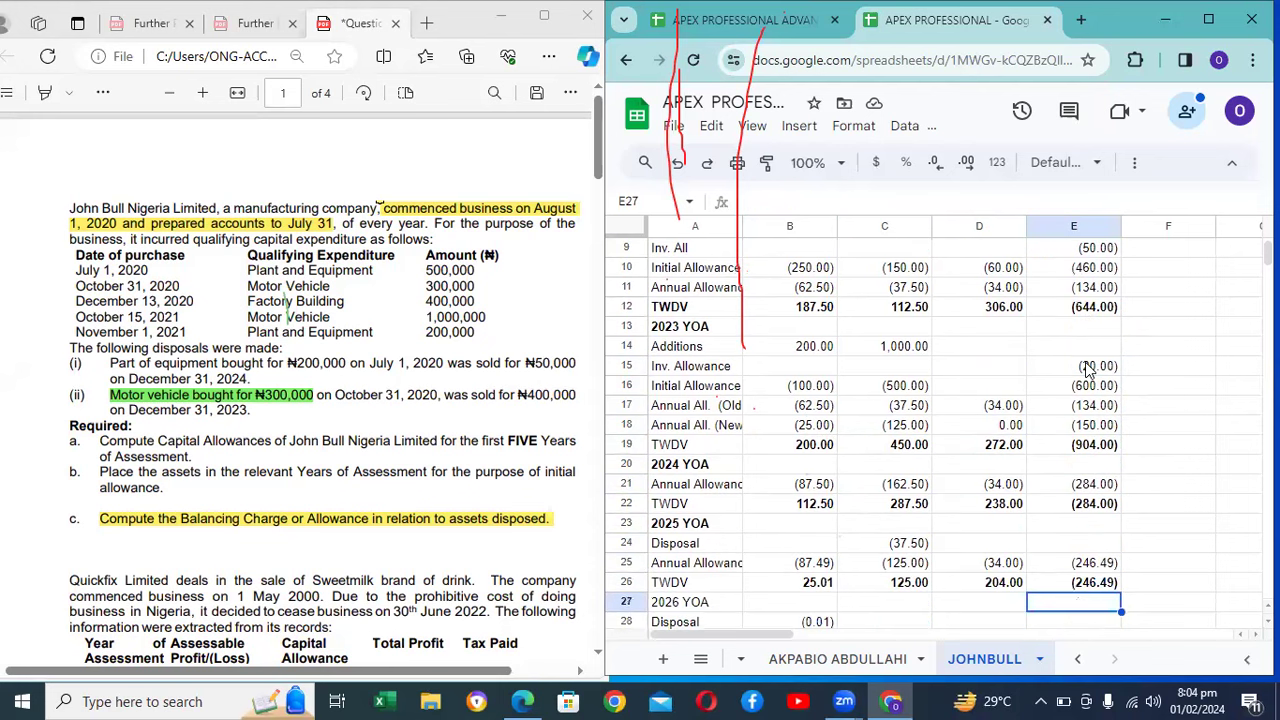
key("Up")
key("Up")
key("Up")
key("Up")
key("Up")
key("Up")
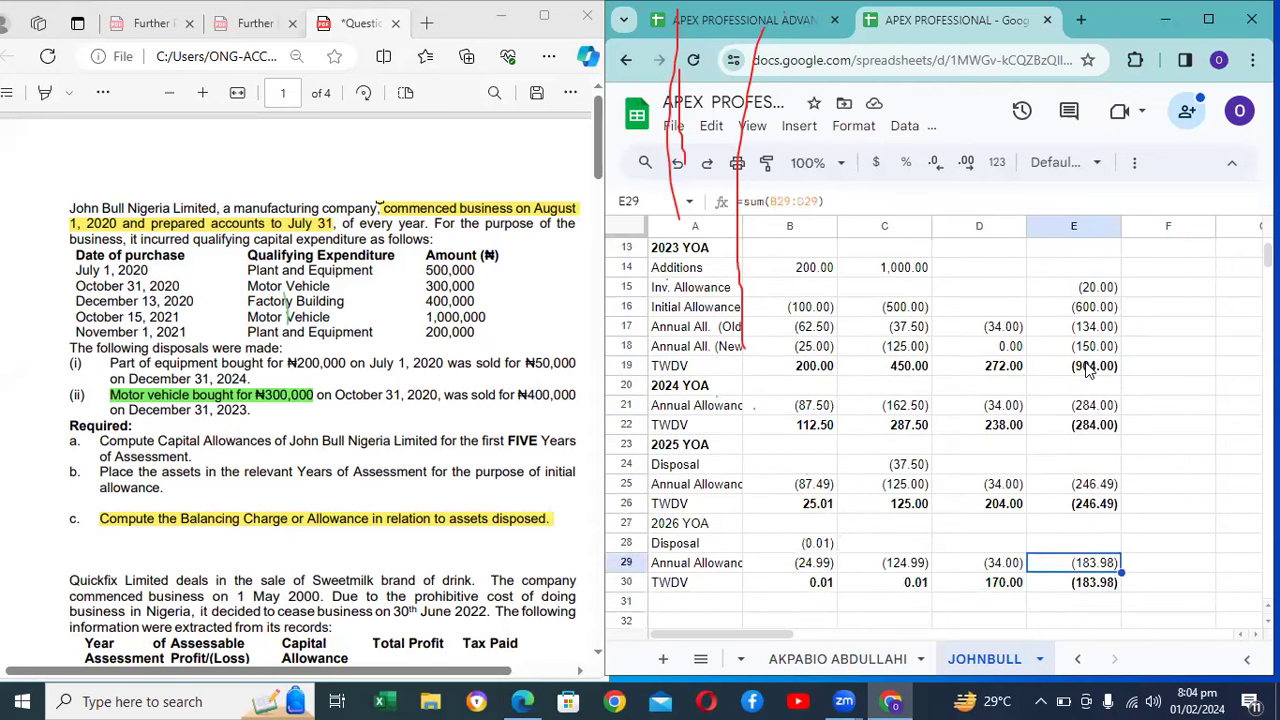
key("Down")
key("Down")
key("Down")
key("Down")
key("Down")
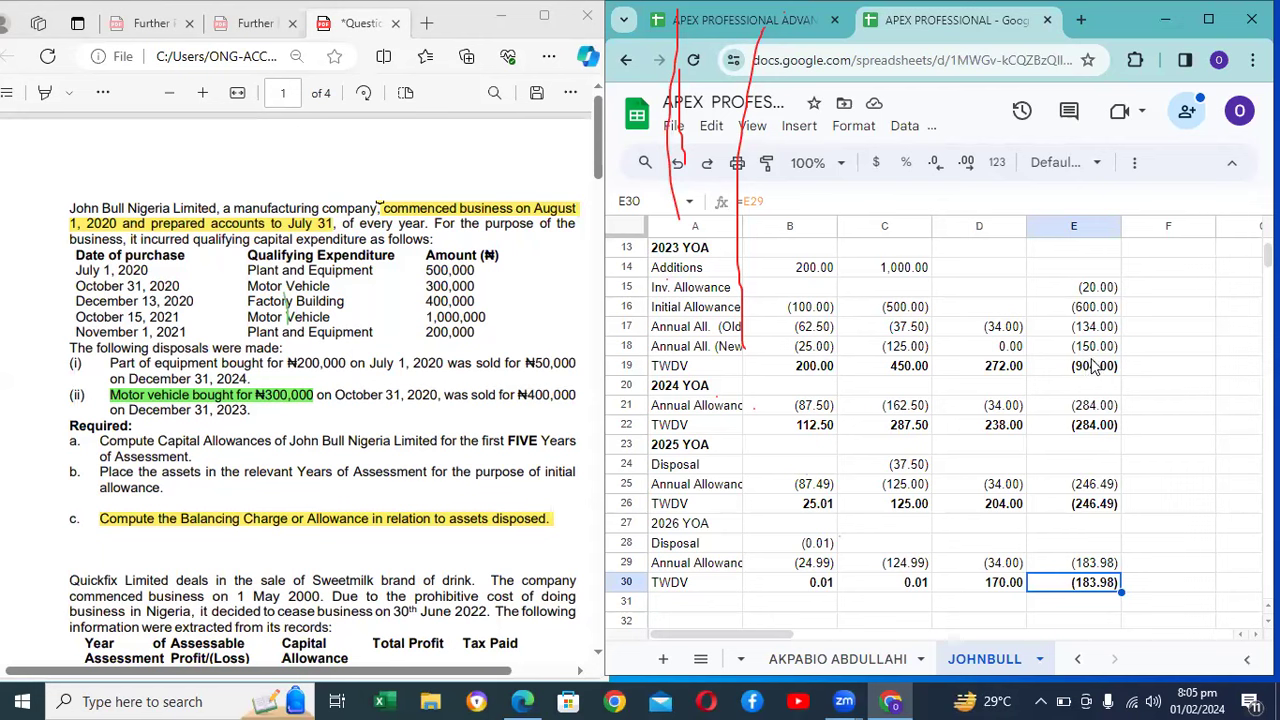
left_click(1177, 472)
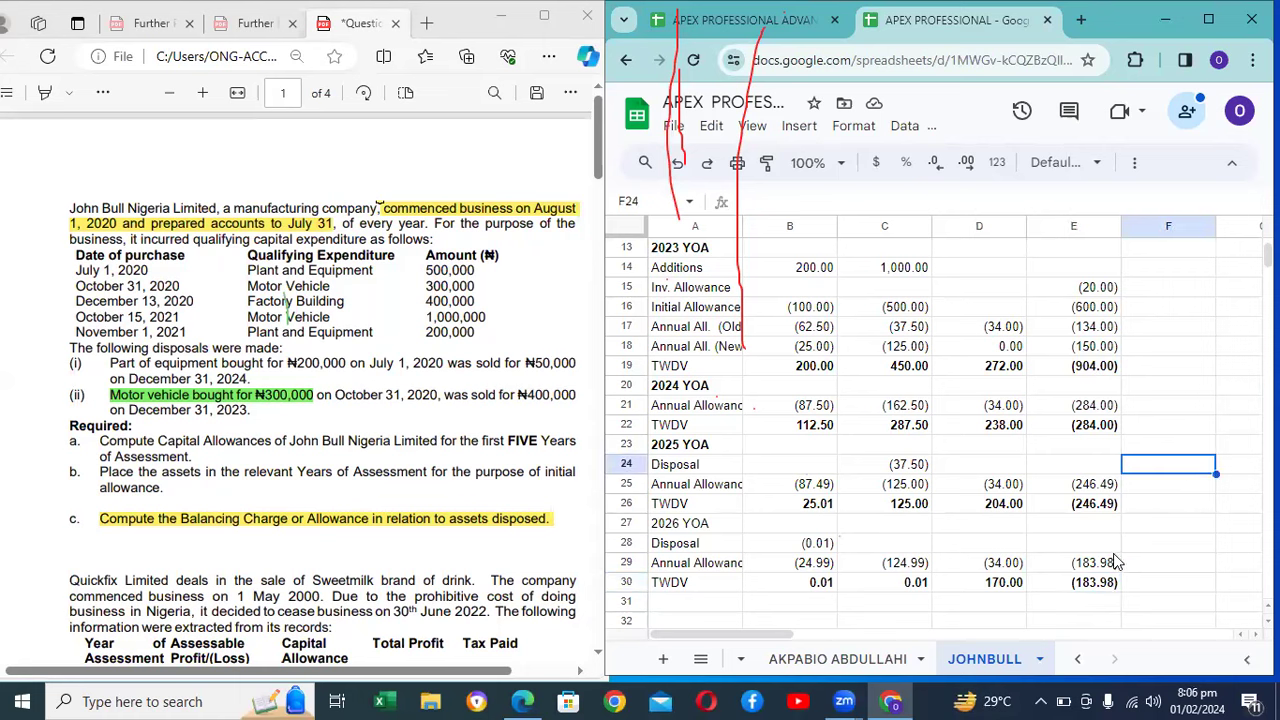